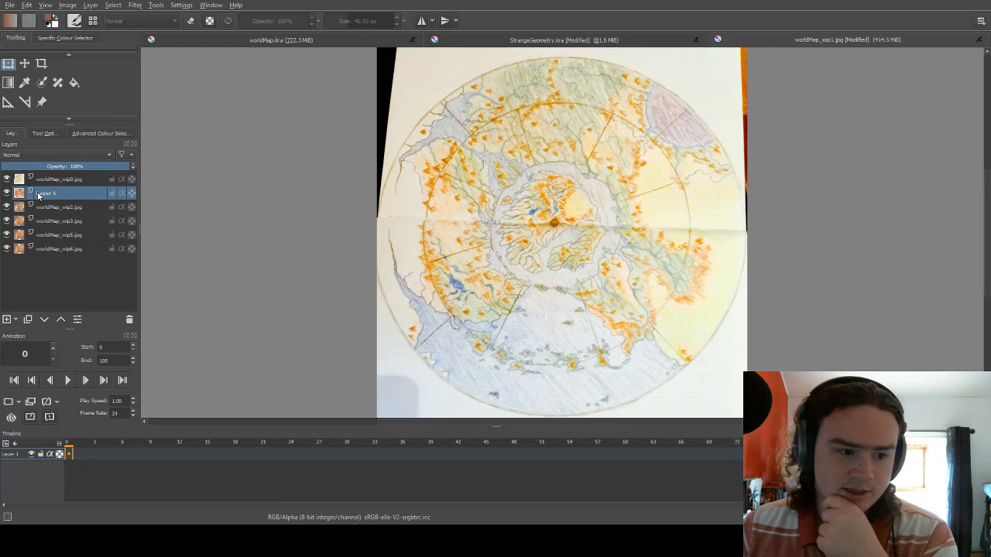
# Hide the top hand-drawn map layer to examine the orange climate map with its red circles.
pyautogui.click(6, 178)
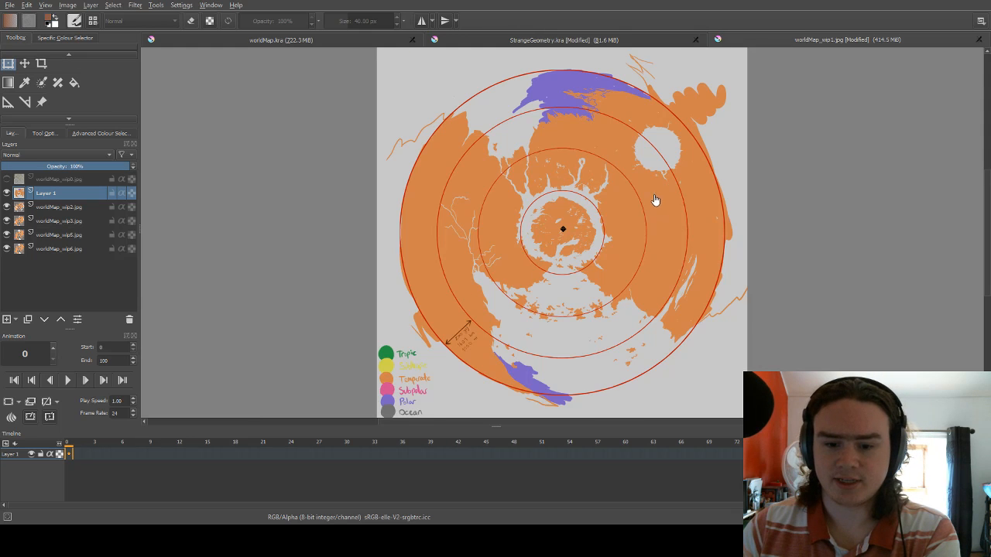
pyautogui.scroll(1, 655, 200)
pyautogui.scroll(-1, 584, 217)
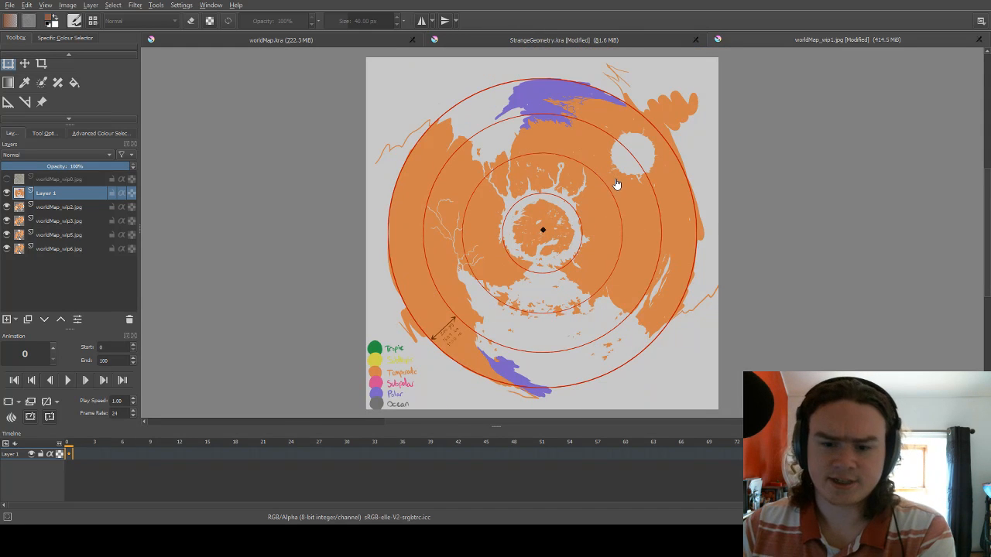
pyautogui.scroll(1, 610, 192)
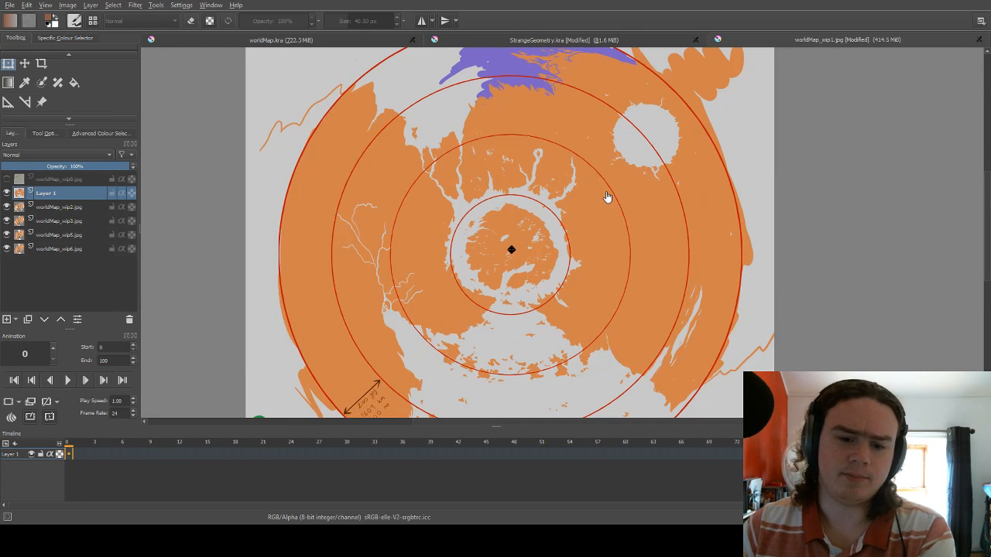
pyautogui.scroll(-1, 540, 300)
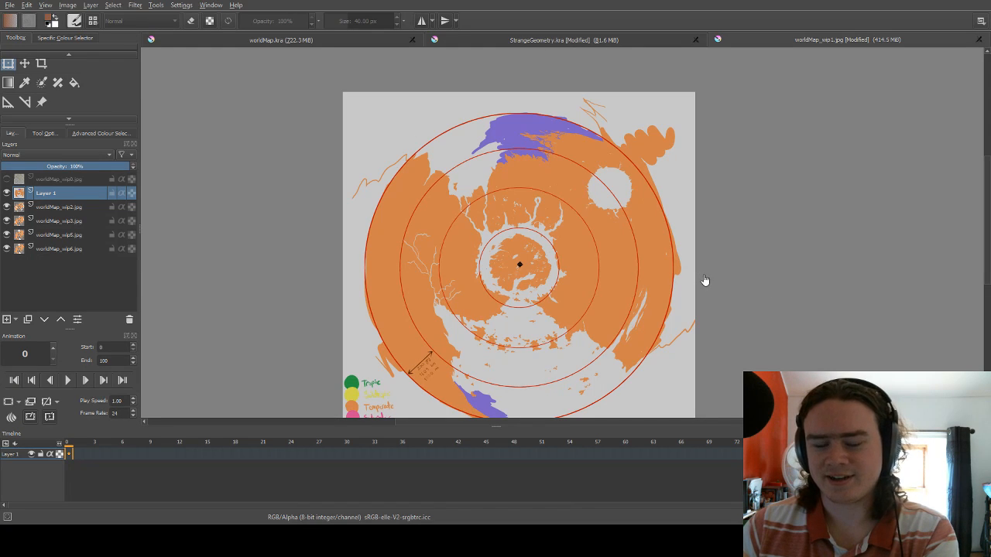
# Open the StrangeGeometry.kra document and look over the blank white disc on its black background.
pyautogui.click(603, 42)
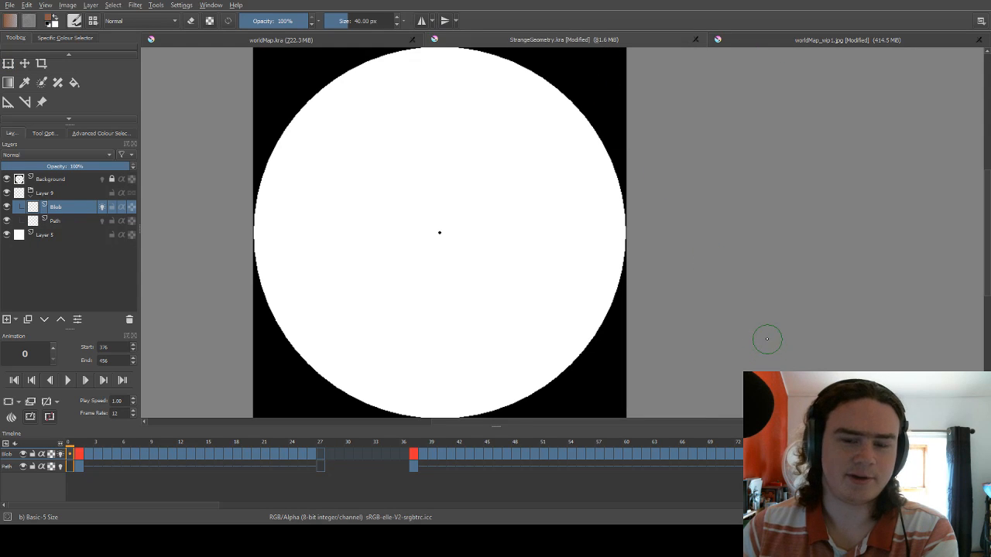
pyautogui.scroll(-1, 767, 338)
pyautogui.scroll(1, 607, 292)
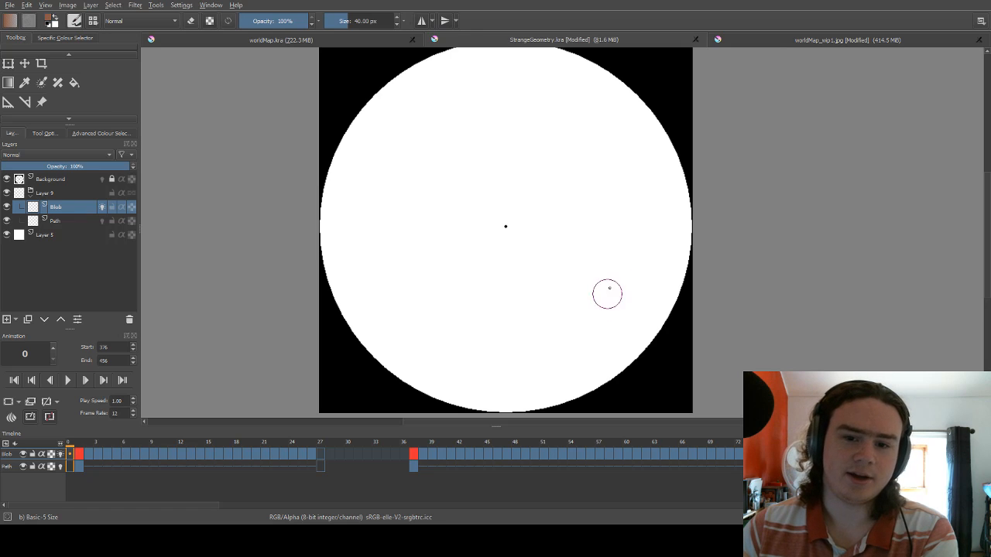
pyautogui.scroll(1, 986, 239)
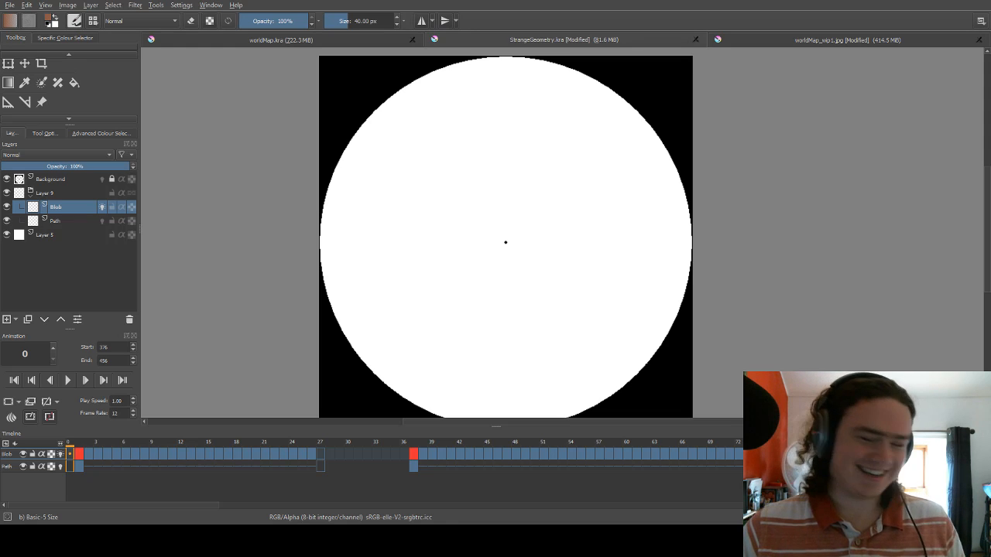
pyautogui.scroll(-1, 697, 279)
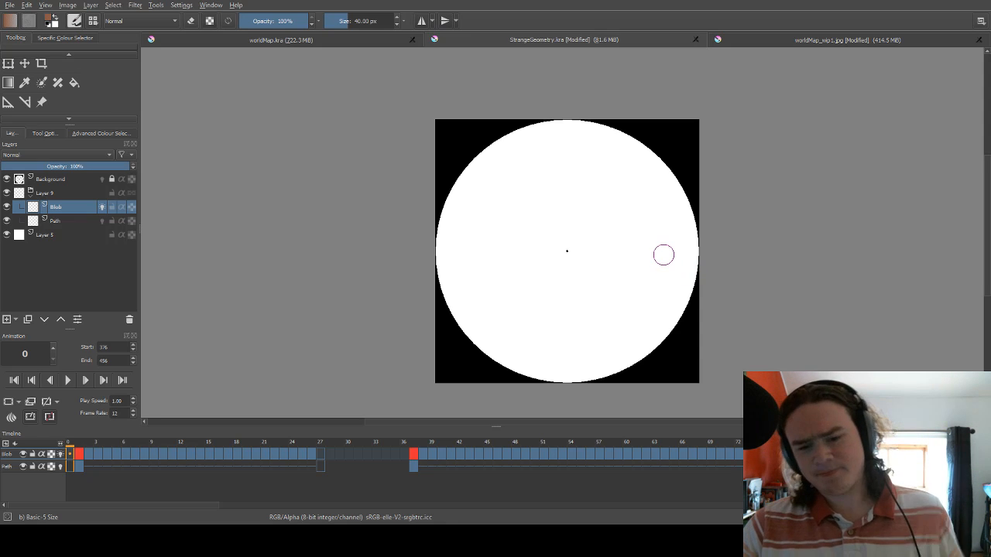
pyautogui.scroll(1, 701, 240)
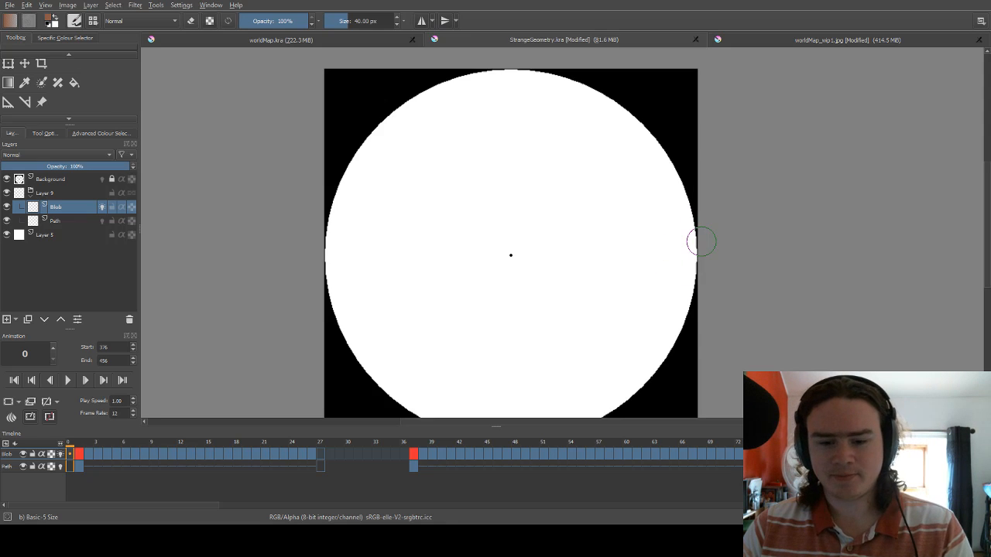
pyautogui.scroll(-1, 699, 240)
pyautogui.scroll(1, 695, 239)
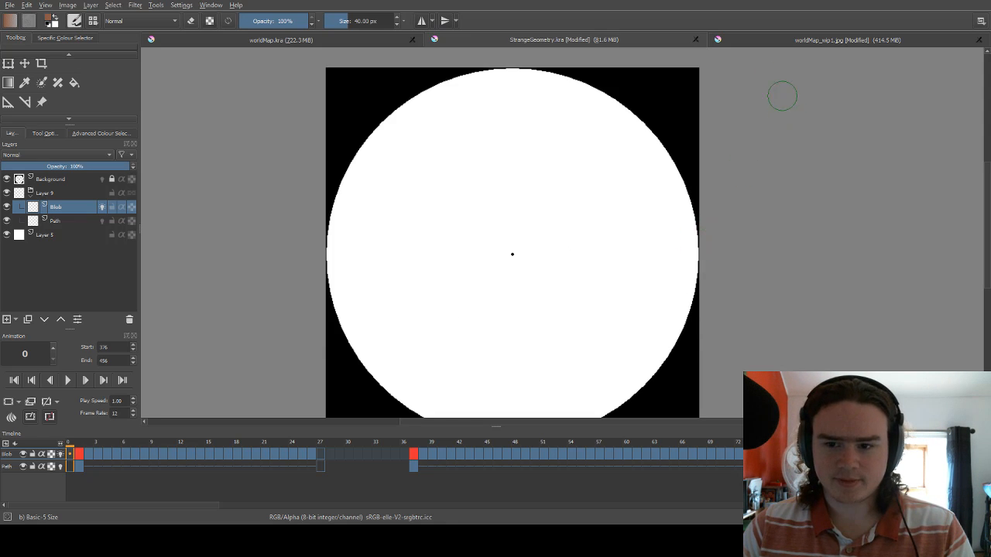
# Return to the worldMap_wip1.jpg document, select Layer 1 and examine the upper part of the map.
pyautogui.click(784, 43)
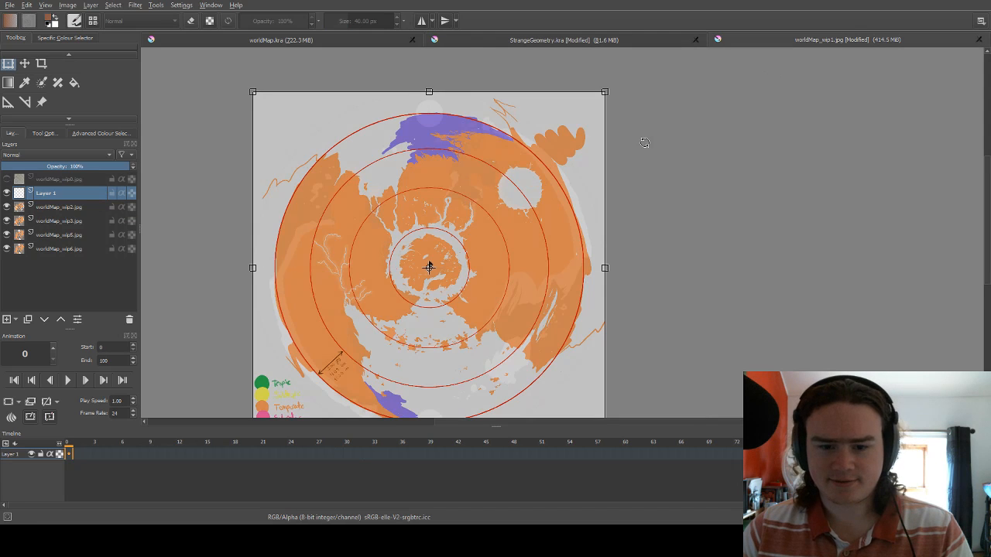
pyautogui.click(67, 207)
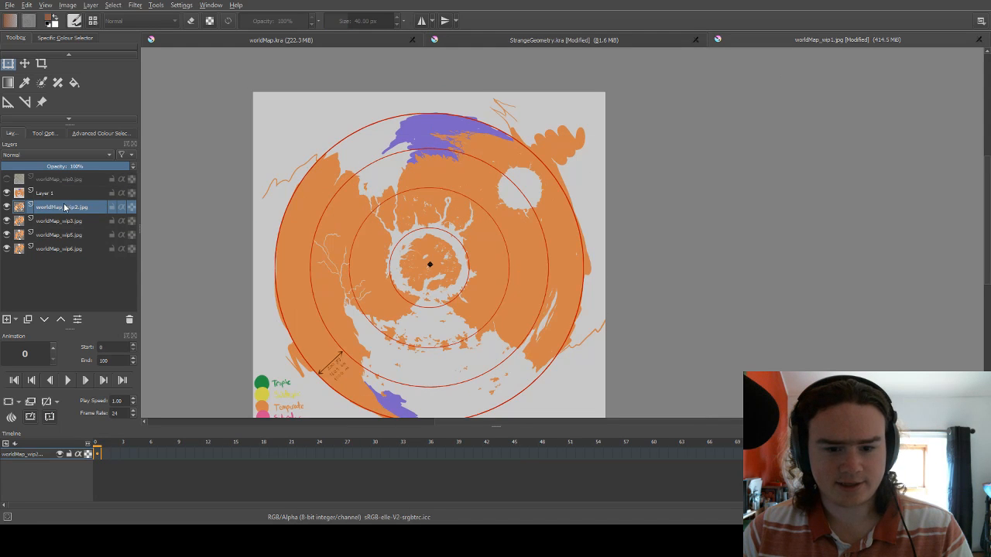
pyautogui.click(57, 195)
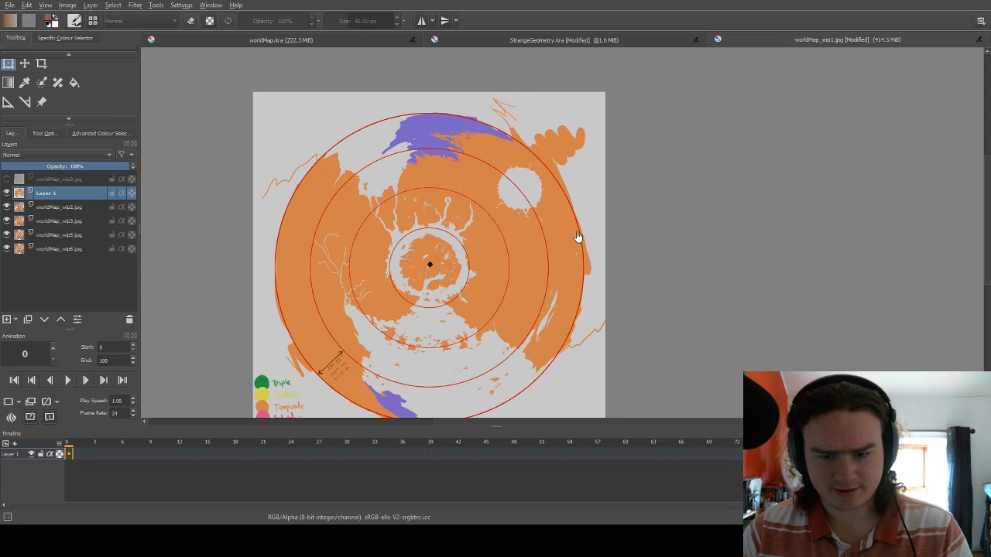
pyautogui.scroll(2, 271, 139)
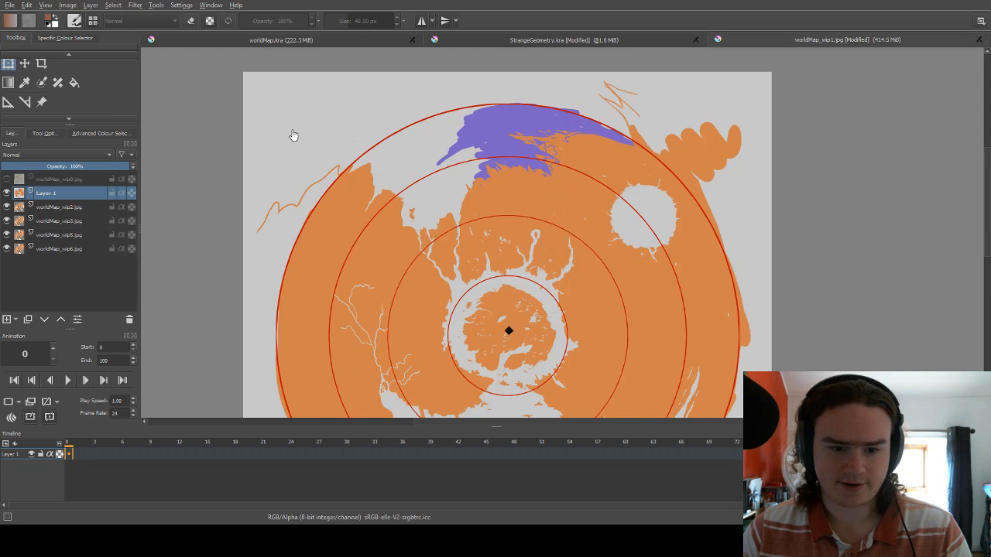
pyautogui.scroll(1, 293, 136)
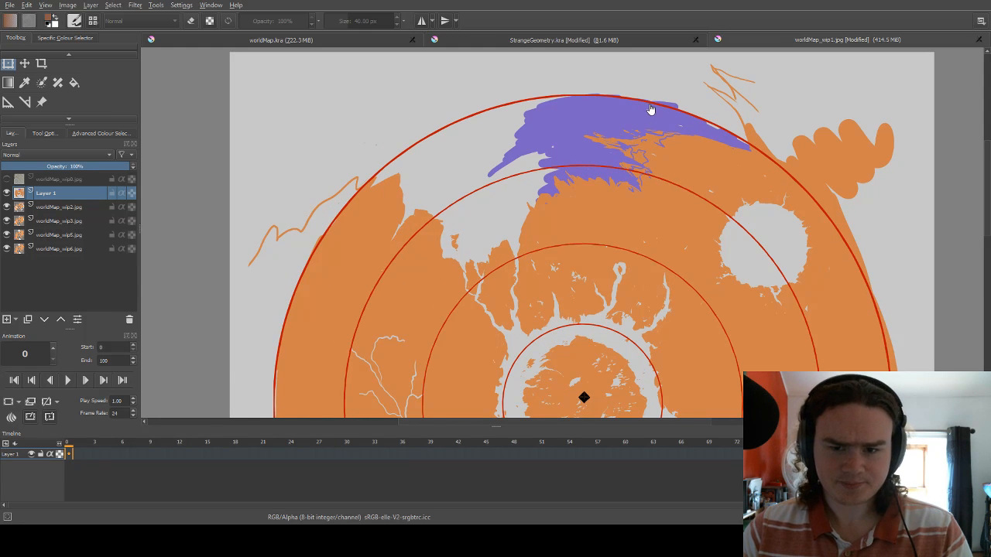
# Switch back to StrangeGeometry.kra and view animation frames 1 and 2.
pyautogui.click(638, 41)
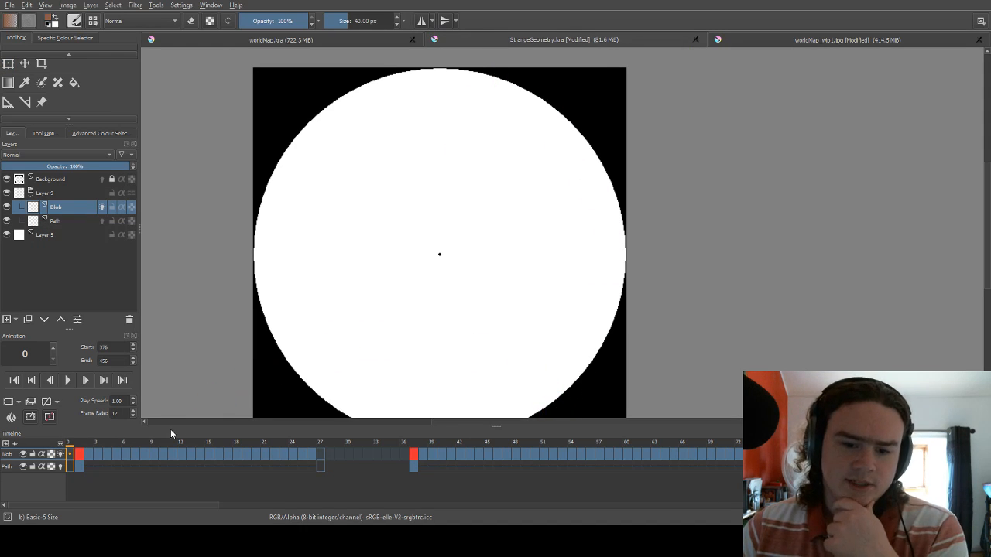
pyautogui.click(84, 444)
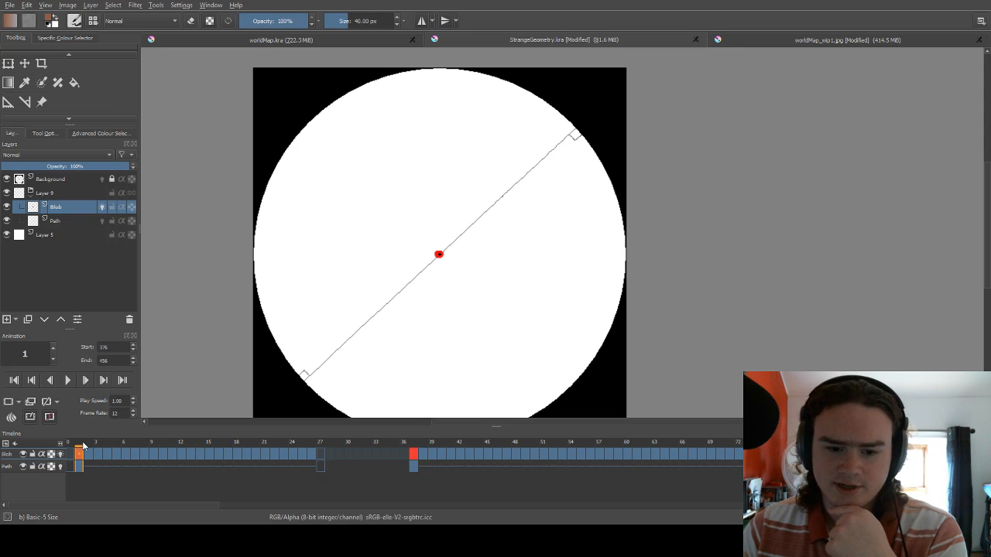
pyautogui.click(88, 444)
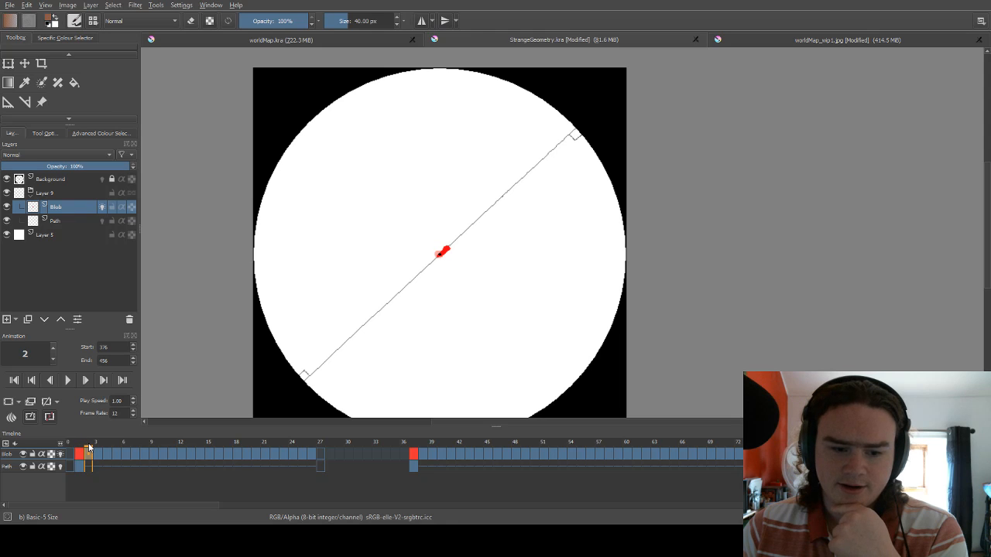
# Set the animation playback range to start at frame 1 and end at frame 27, and play it.
pyautogui.doubleClick(101, 347)
pyautogui.write('1')
pyautogui.press('Tab')
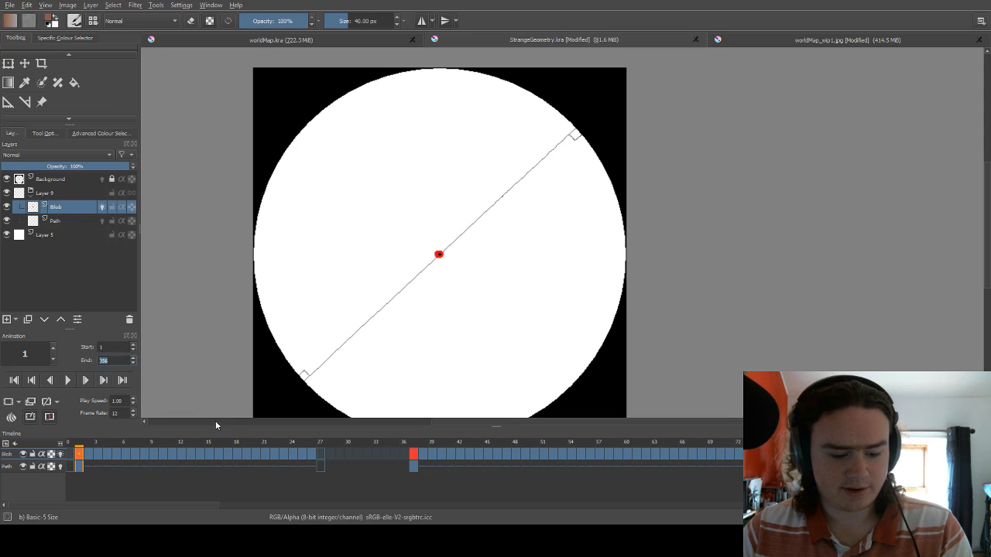
pyautogui.write('27')
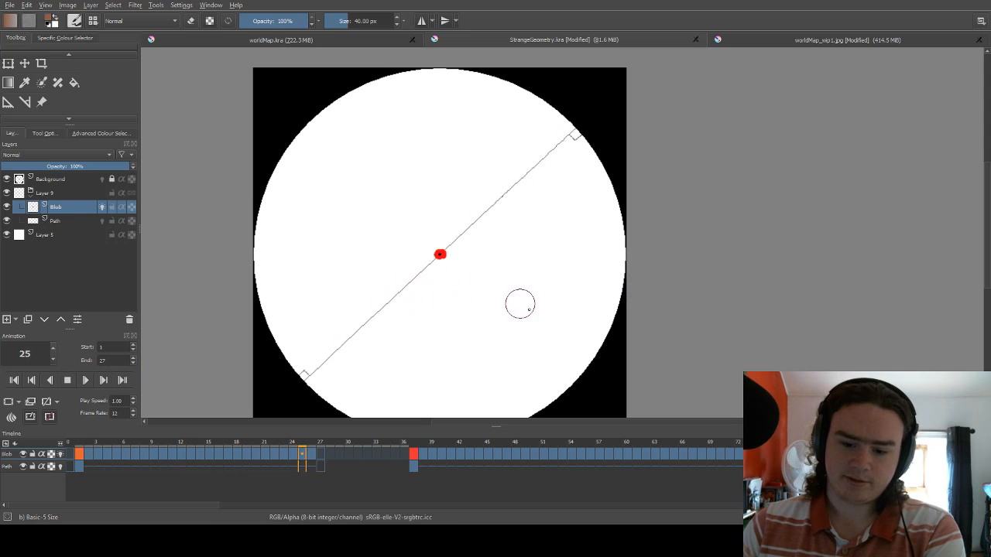
# Shrink the timeline area to give the canvas more height, and stop the animation playback.
pyautogui.moveTo(495, 425); pyautogui.dragTo(495, 455)
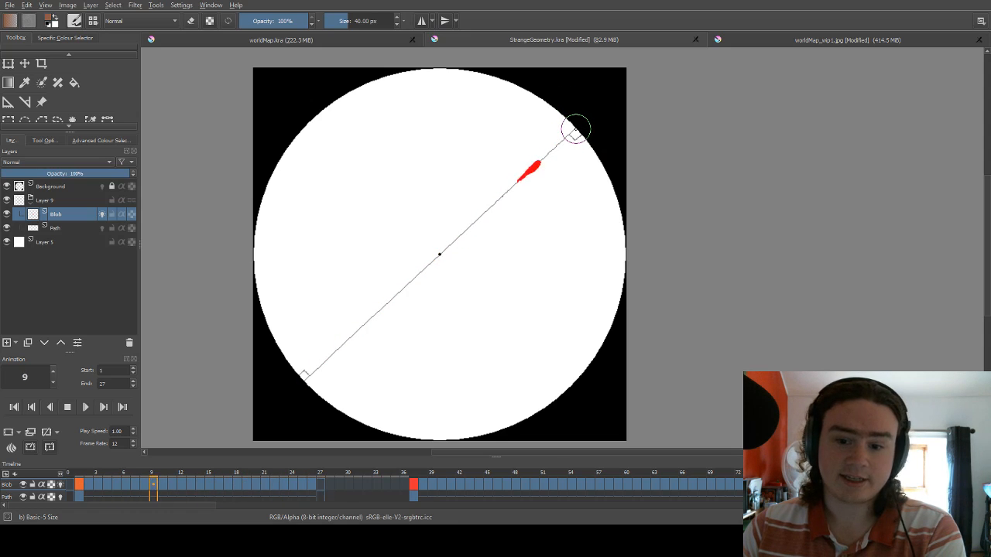
pyautogui.click(330, 493)
pyautogui.press('space')
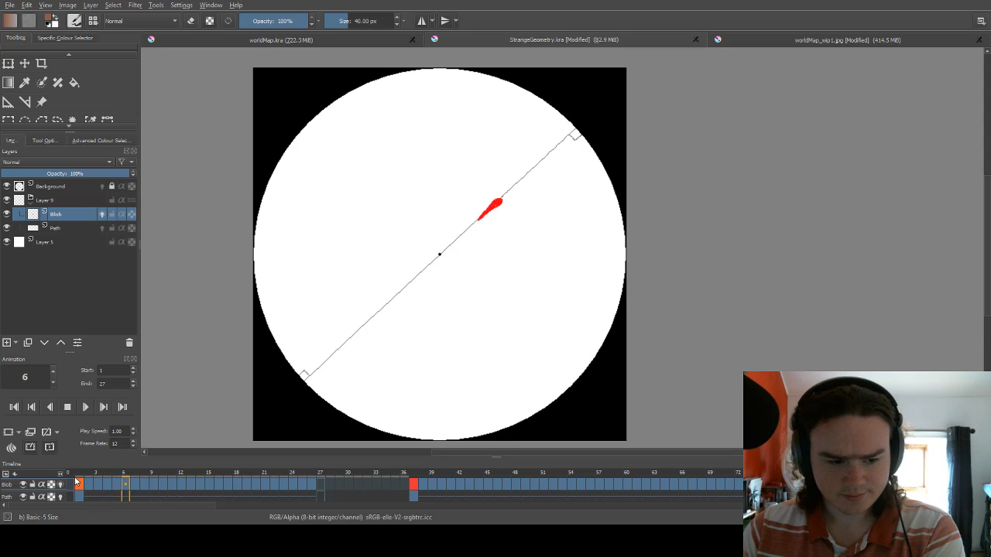
# Scrub the animation from frame 37 to frame 85 and set the playback start to frame 85.
pyautogui.click(413, 477)
pyautogui.moveTo(413, 477); pyautogui.dragTo(860, 475)
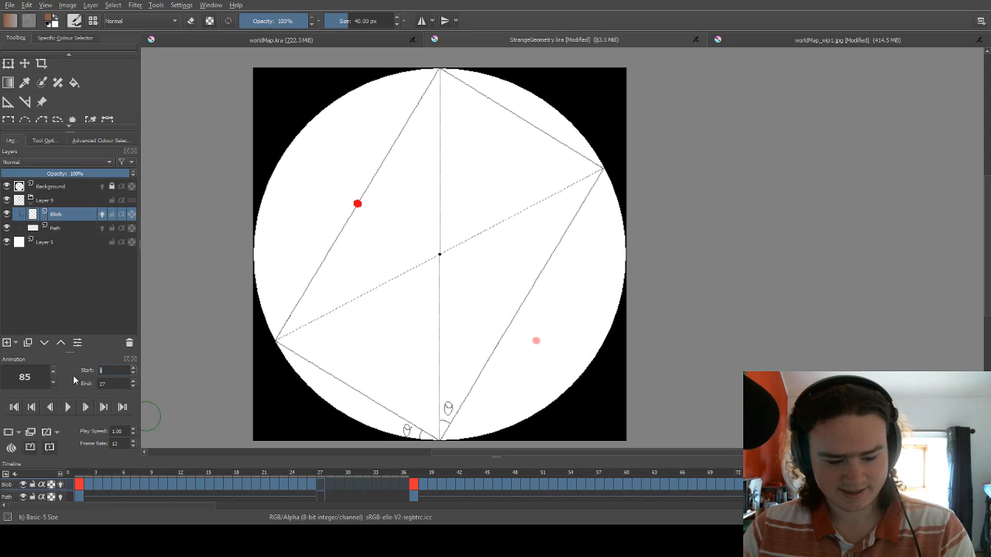
pyautogui.write('8')
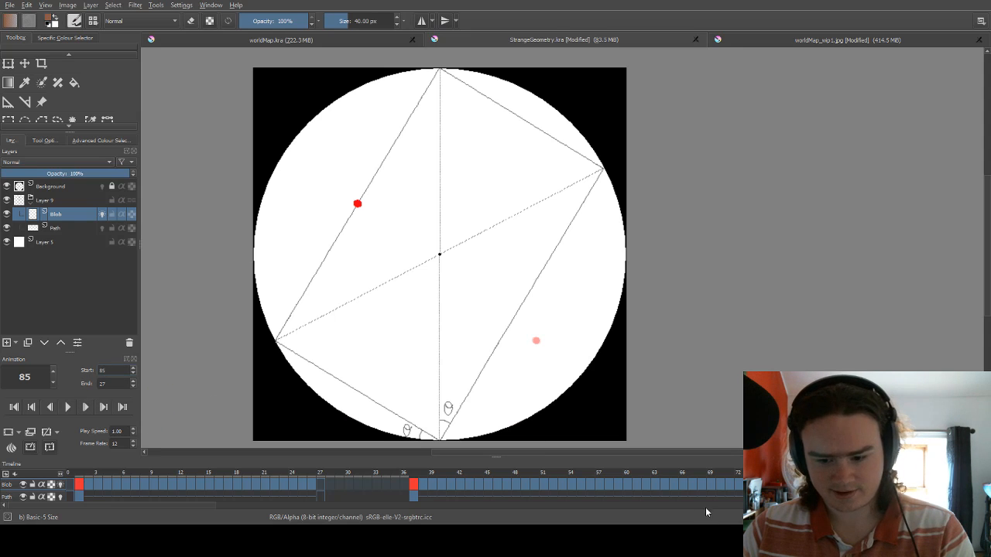
# Set the playback end to frame 152, play the animation of the inscribed path, and stop it.
pyautogui.moveTo(172, 506); pyautogui.dragTo(298, 512)
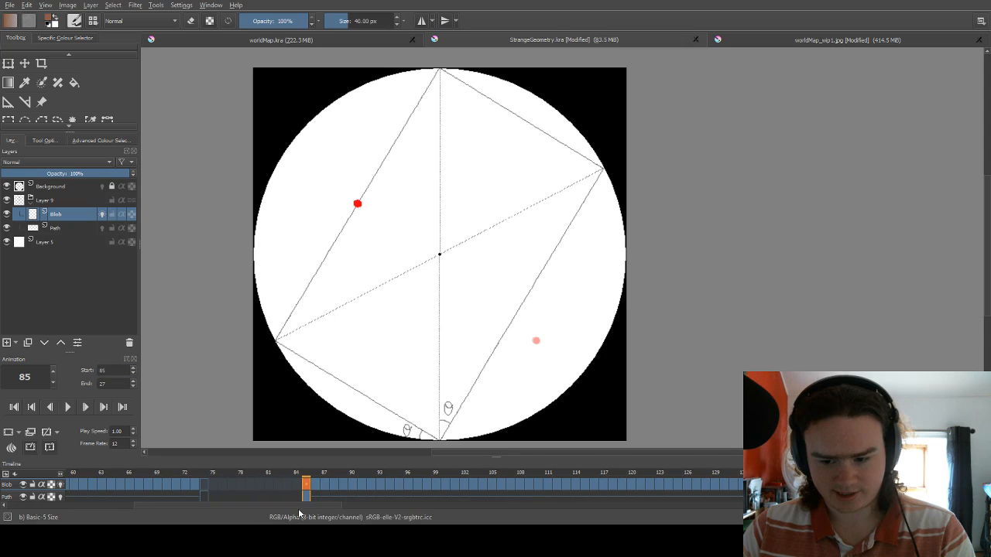
pyautogui.press('space')
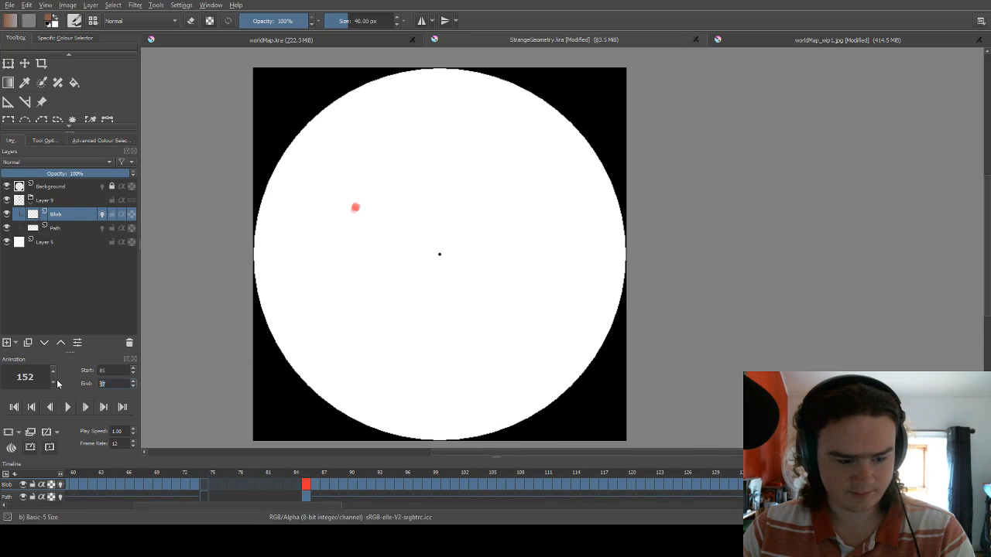
pyautogui.write('152')
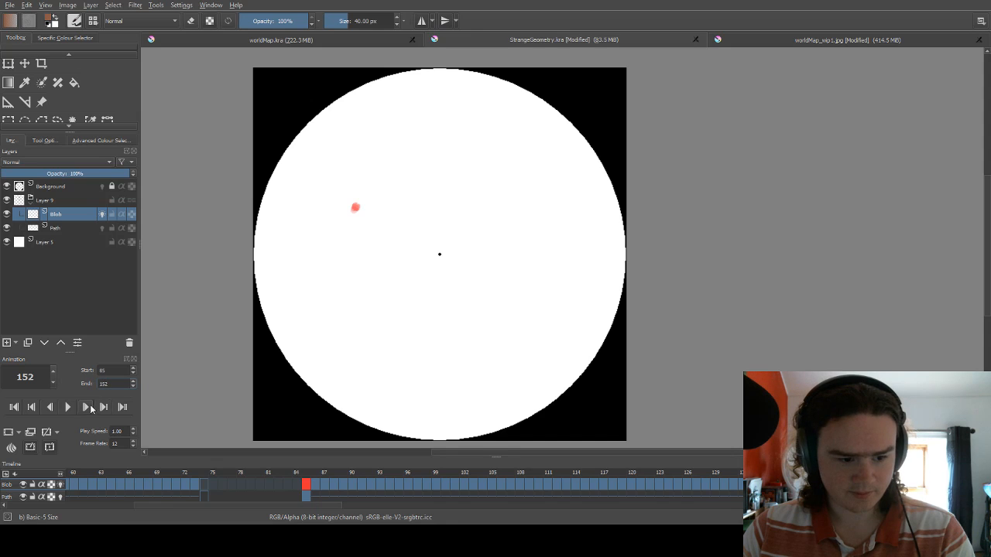
pyautogui.press('Return')
pyautogui.press('space')
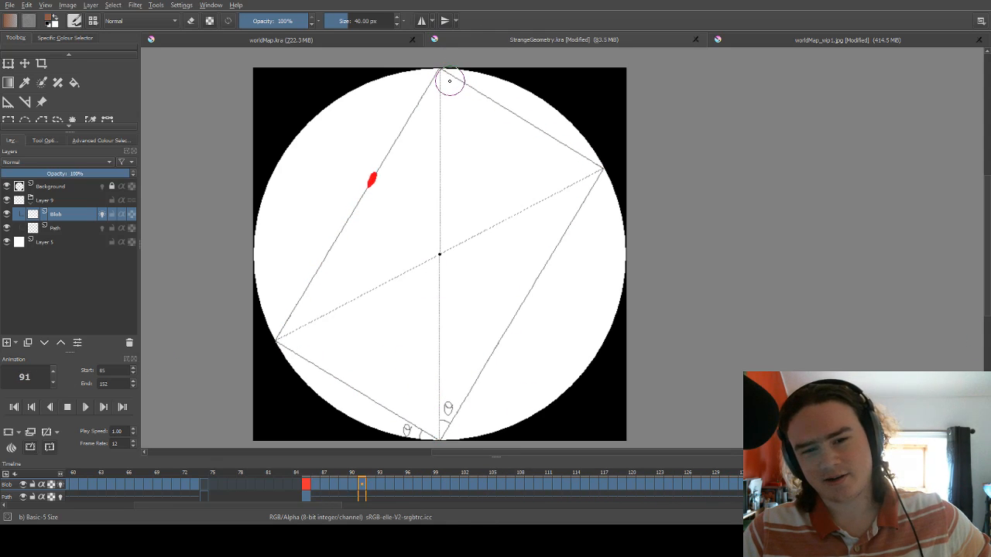
pyautogui.click(66, 408)
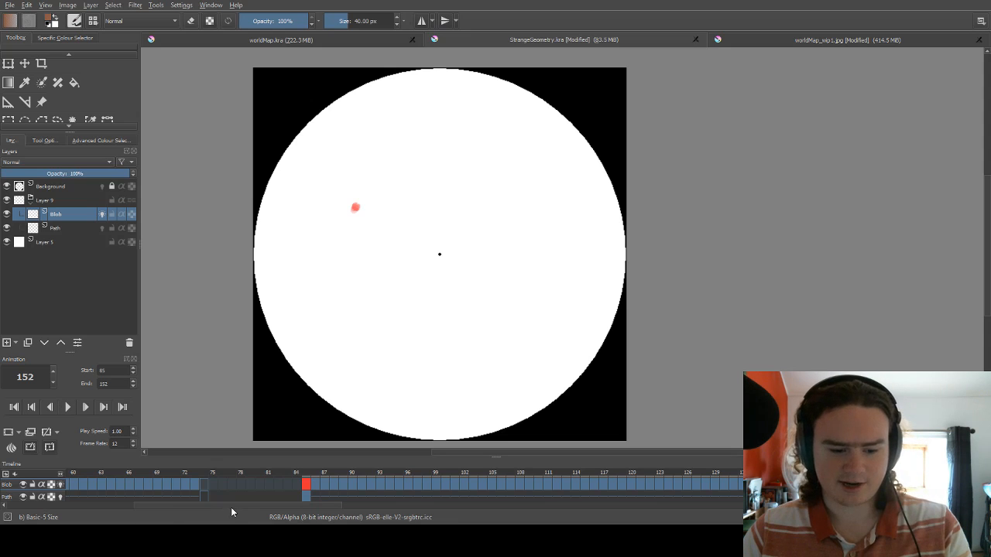
# Go back to frame 37 and scrub repeatedly through the curved-path animation up to about frame 73.
pyautogui.moveTo(233, 505); pyautogui.dragTo(149, 509)
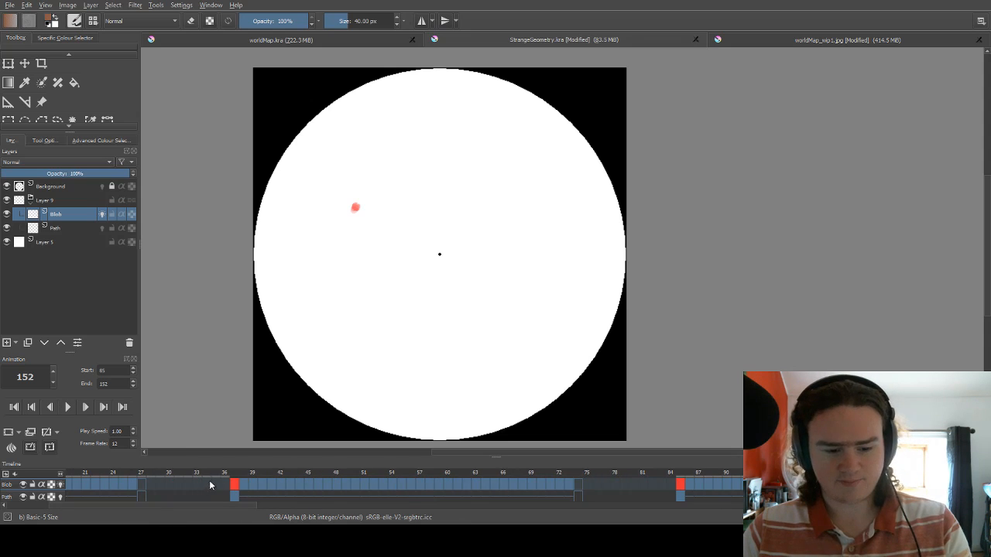
pyautogui.click(233, 480)
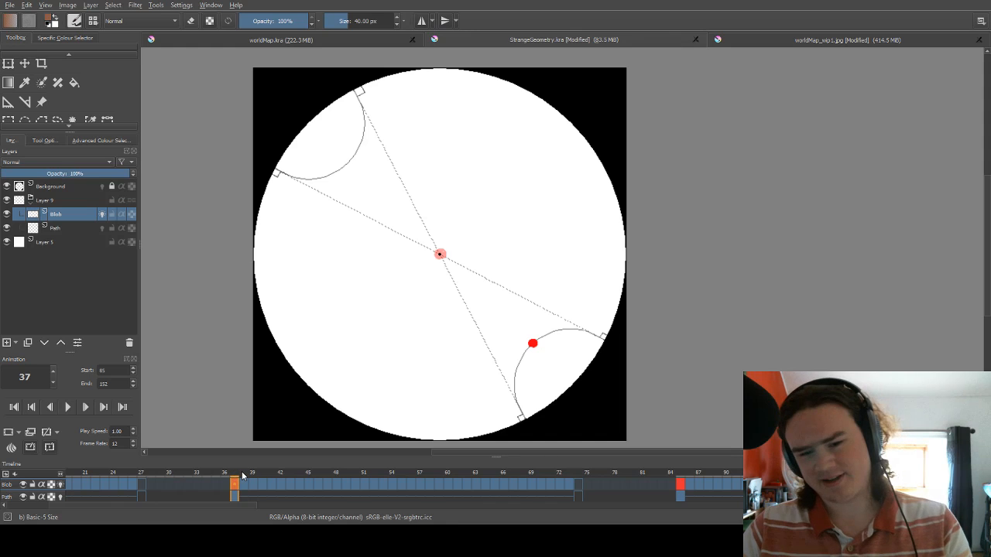
pyautogui.click(244, 473)
pyautogui.moveTo(281, 475); pyautogui.dragTo(571, 460)
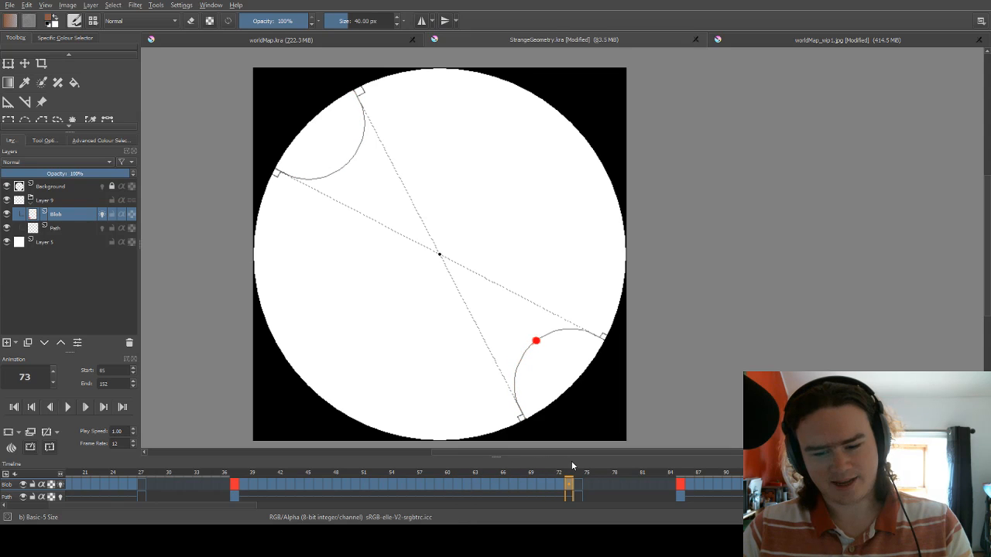
pyautogui.moveTo(238, 478); pyautogui.dragTo(547, 453)
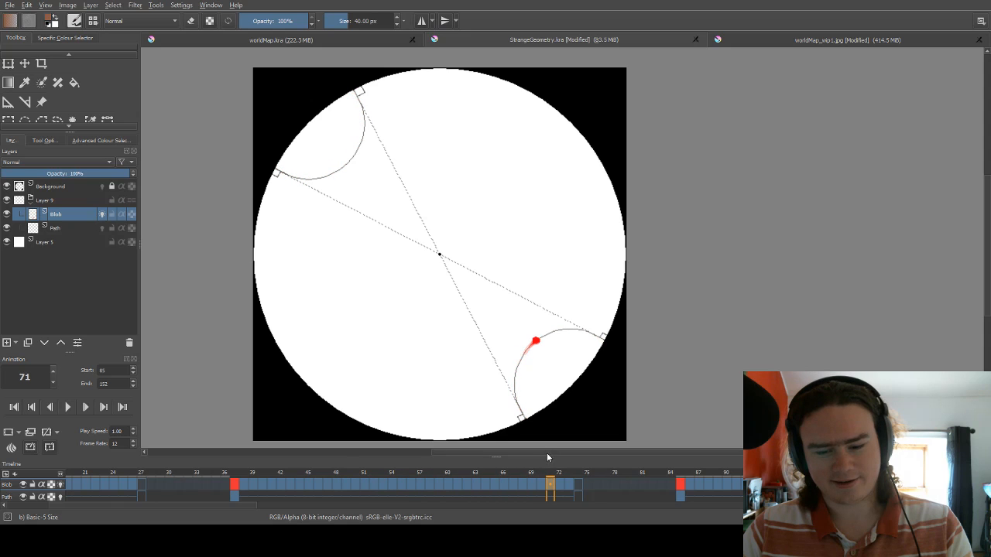
# Move ahead in the timeline and display frame 165, where the next animated path starts.
pyautogui.moveTo(244, 507); pyautogui.dragTo(472, 506)
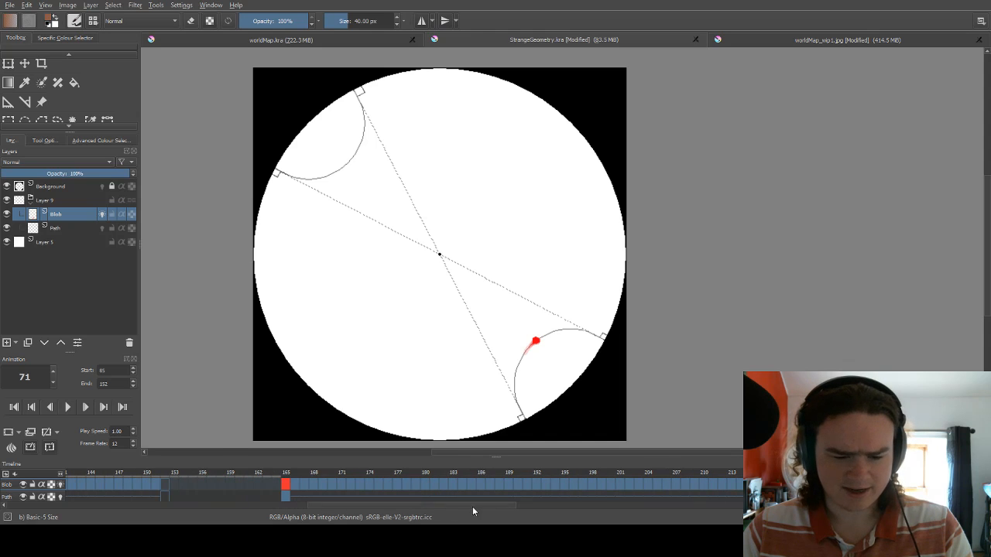
pyautogui.click(286, 476)
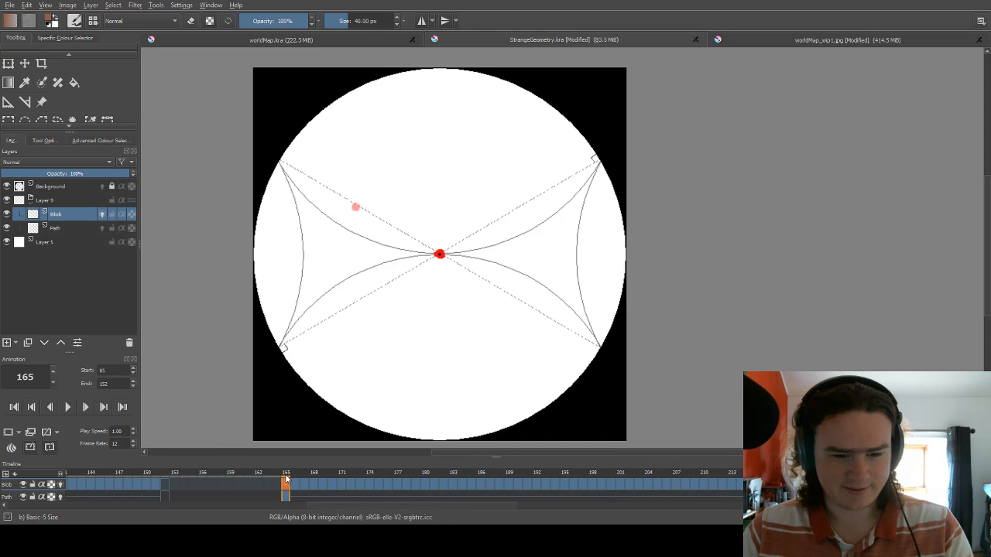
# Scrub the animated curved-path diagram from frame 165 to frame 241.
pyautogui.hscroll(2, 345, 501)
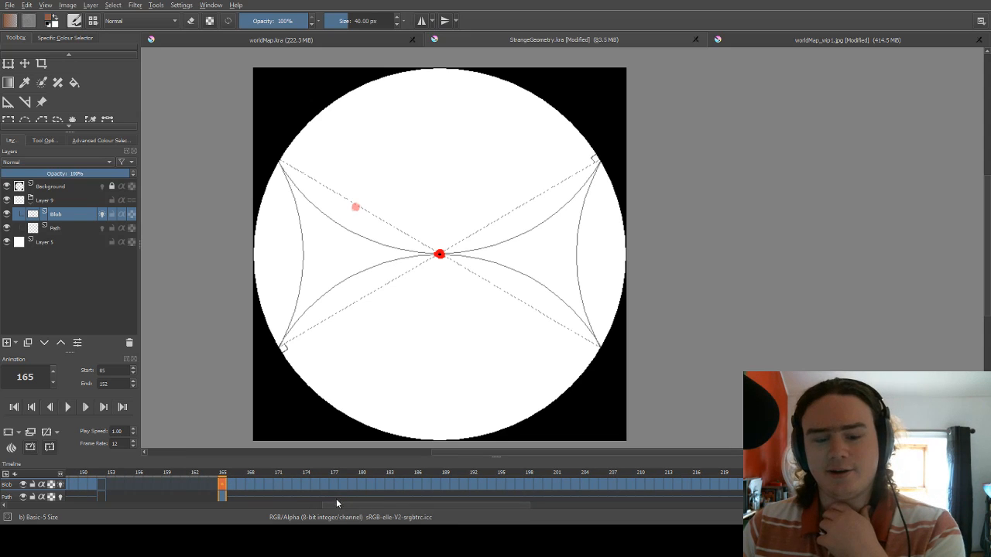
pyautogui.moveTo(353, 507); pyautogui.dragTo(368, 508)
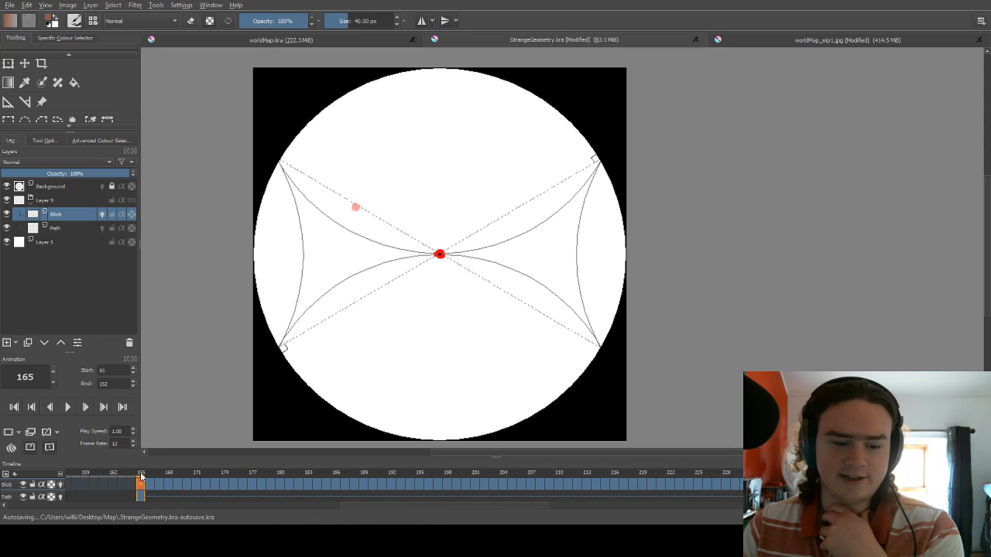
pyautogui.click(162, 480)
pyautogui.moveTo(162, 481); pyautogui.dragTo(847, 465)
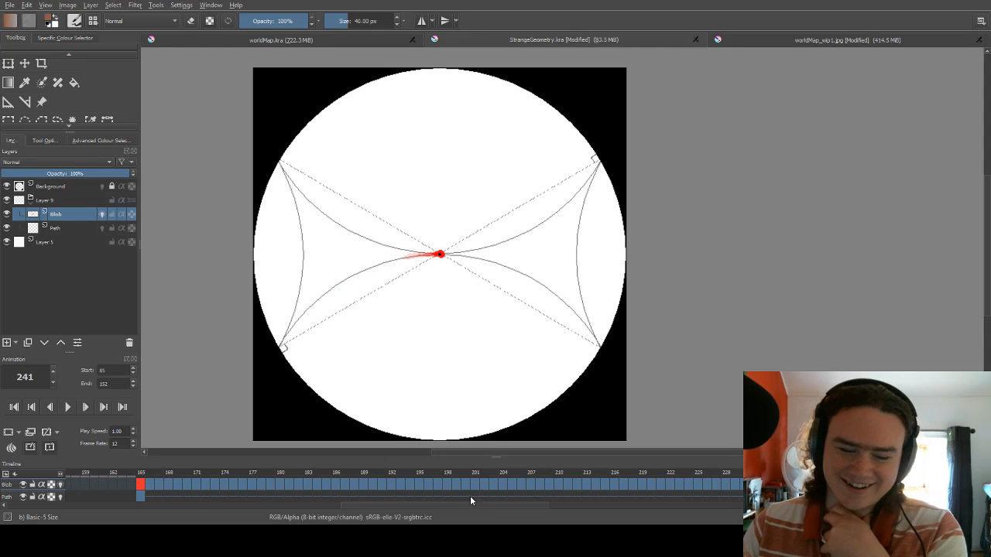
# Move ahead in the timeline past frame 255 and display frame 257, where the circular rim path starts.
pyautogui.moveTo(447, 505); pyautogui.dragTo(546, 514)
pyautogui.moveTo(549, 475); pyautogui.dragTo(528, 474)
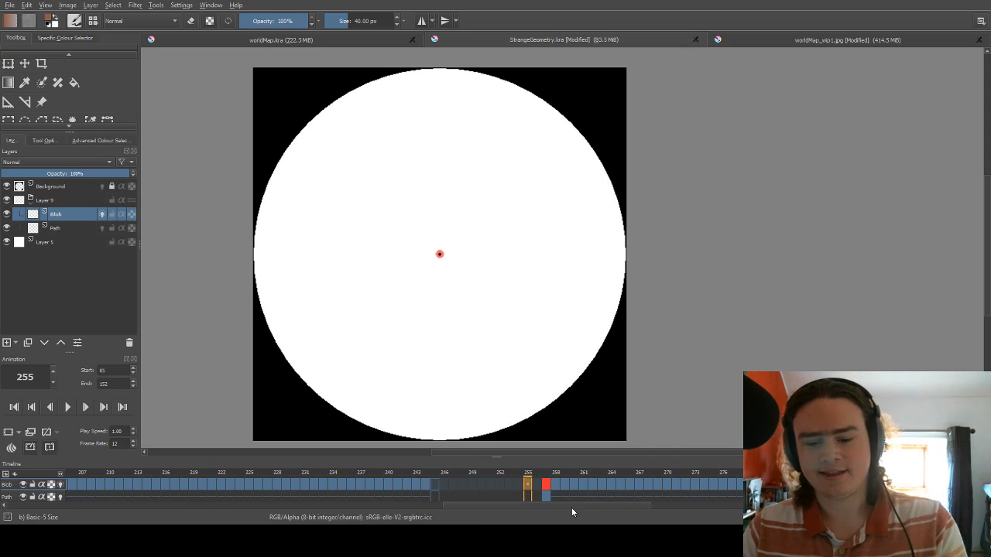
pyautogui.moveTo(572, 508); pyautogui.dragTo(623, 510)
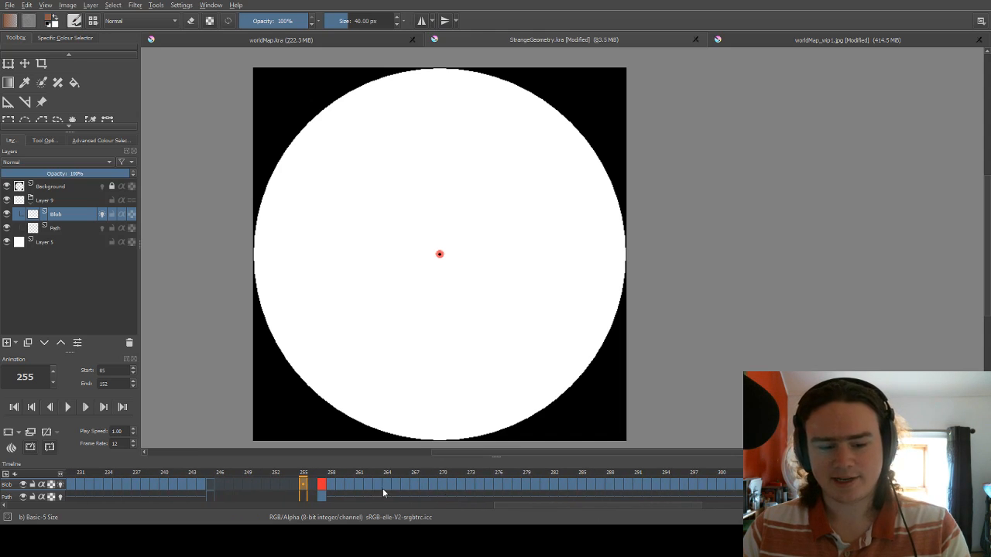
pyautogui.click(322, 476)
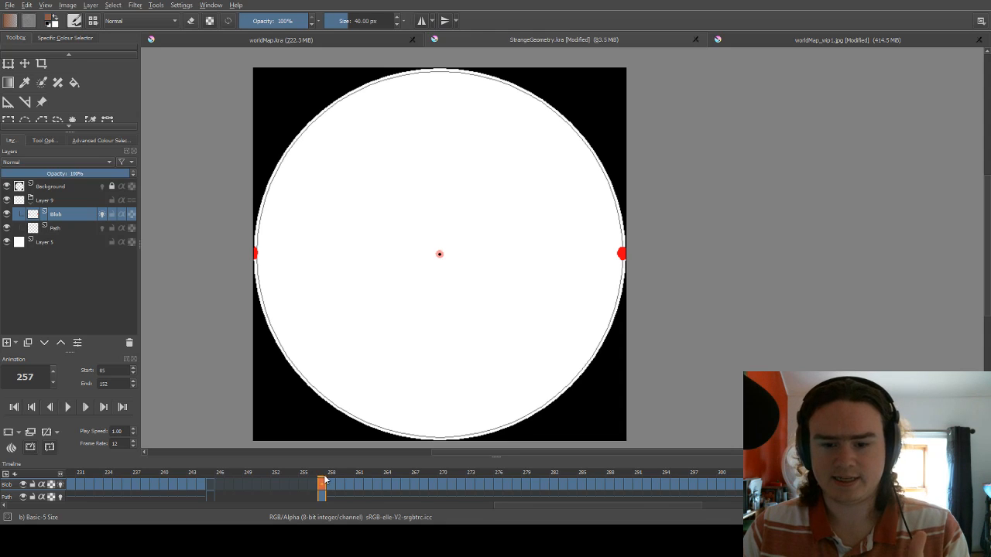
# Scrub the animation from frame 257 to frame 307 and through the following path up to frame 367.
pyautogui.click(330, 481)
pyautogui.moveTo(332, 480); pyautogui.dragTo(786, 484)
pyautogui.moveTo(610, 504); pyautogui.dragTo(698, 498)
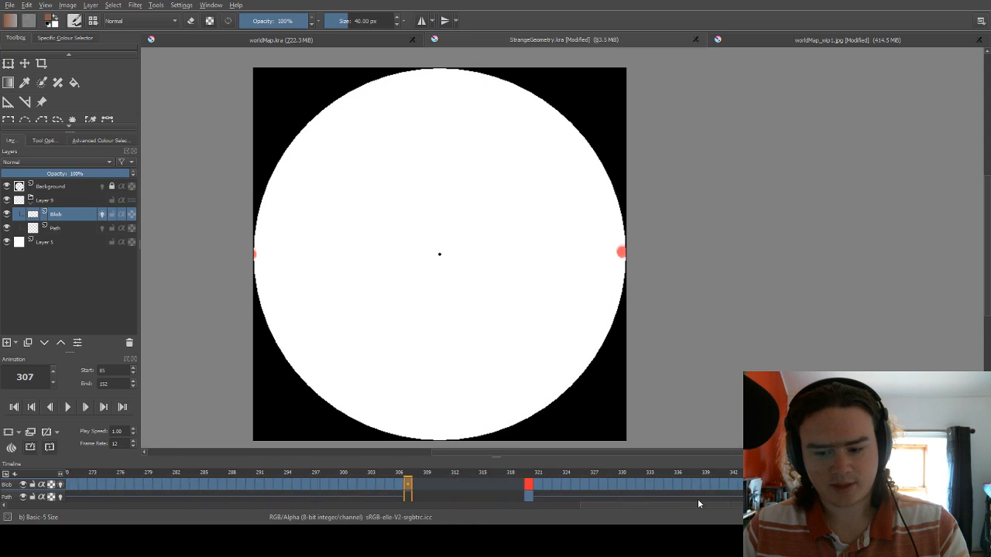
pyautogui.moveTo(352, 478); pyautogui.dragTo(788, 476)
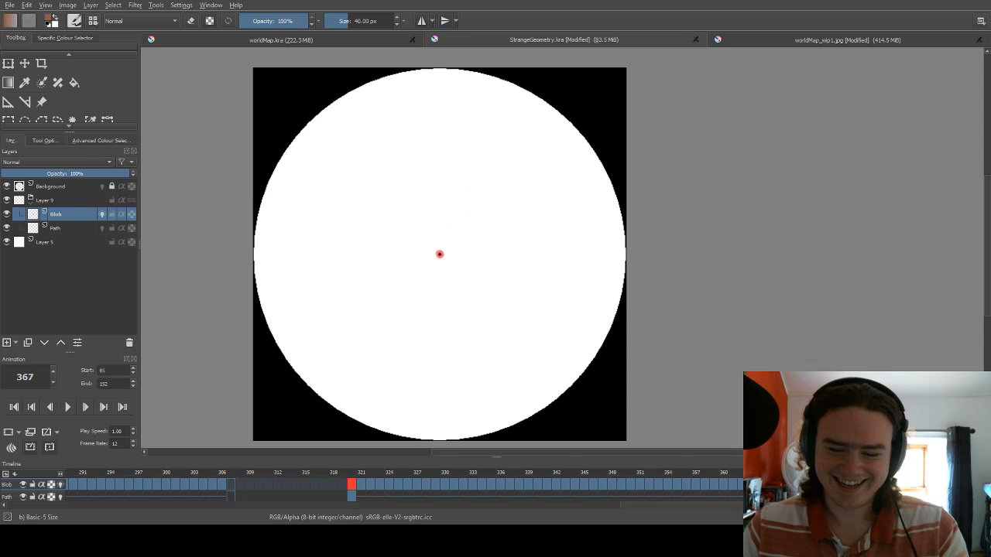
# Display frame 376 with the path through points A, B, C and D, and scrub it to frame 454.
pyautogui.moveTo(623, 505); pyautogui.dragTo(753, 505)
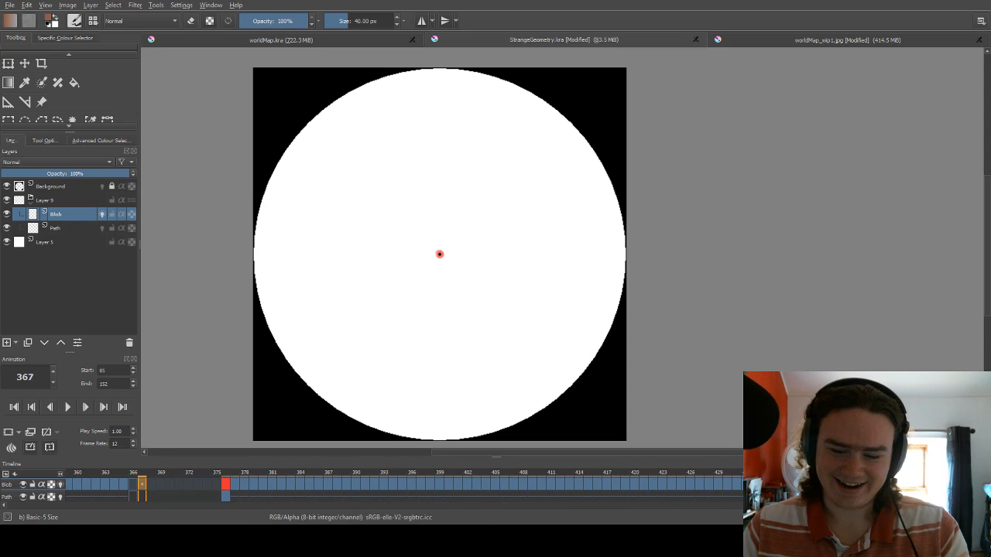
pyautogui.click(225, 485)
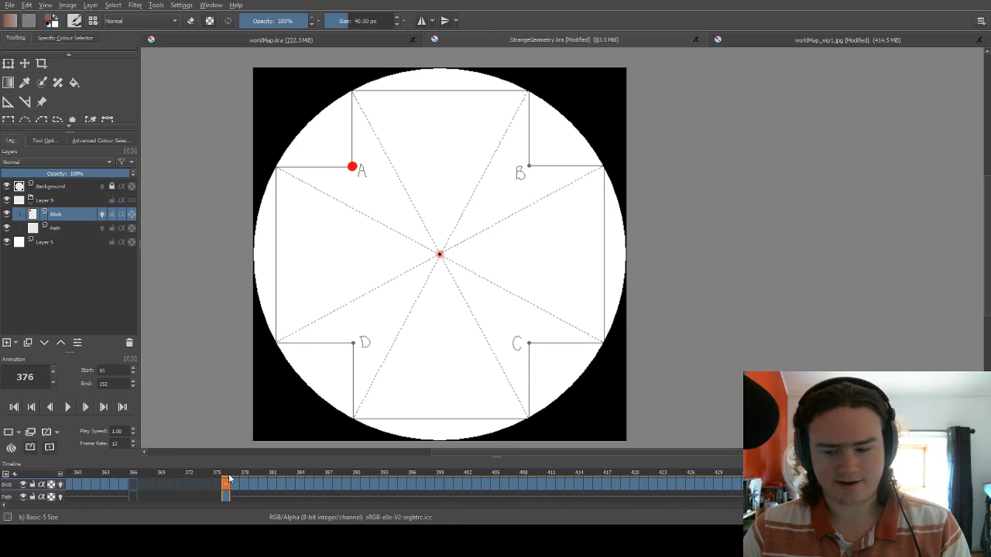
pyautogui.hscroll(2, 439, 488)
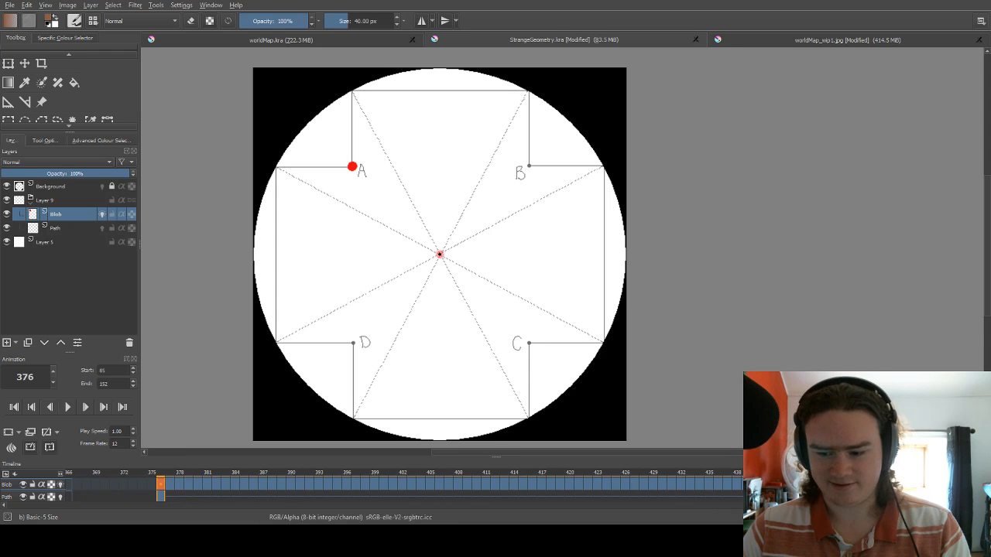
pyautogui.moveTo(161, 477); pyautogui.dragTo(739, 446)
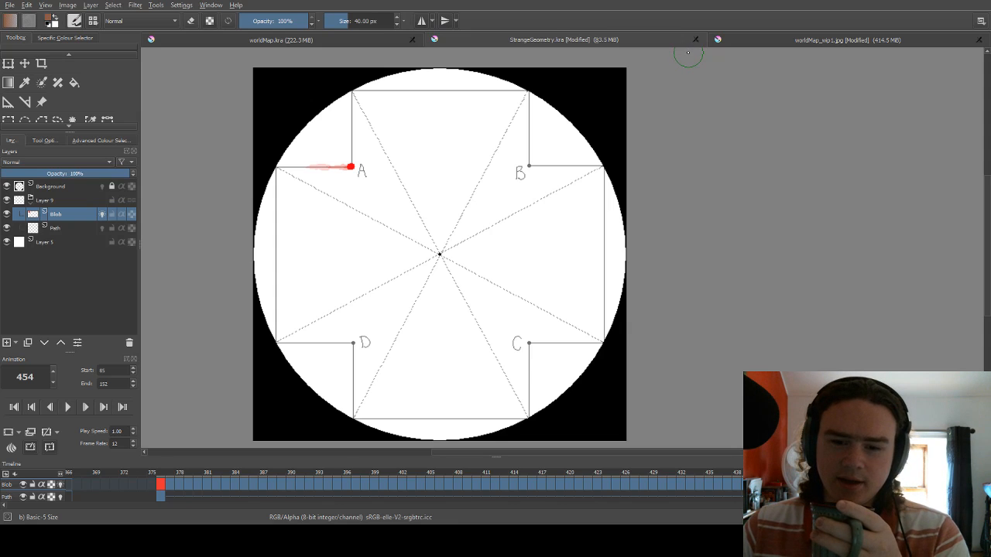
# Switch to the worldMap_wip1.jpg document and select the worldMap_wip2.jpg layer while viewing the map's upper half.
pyautogui.click(744, 43)
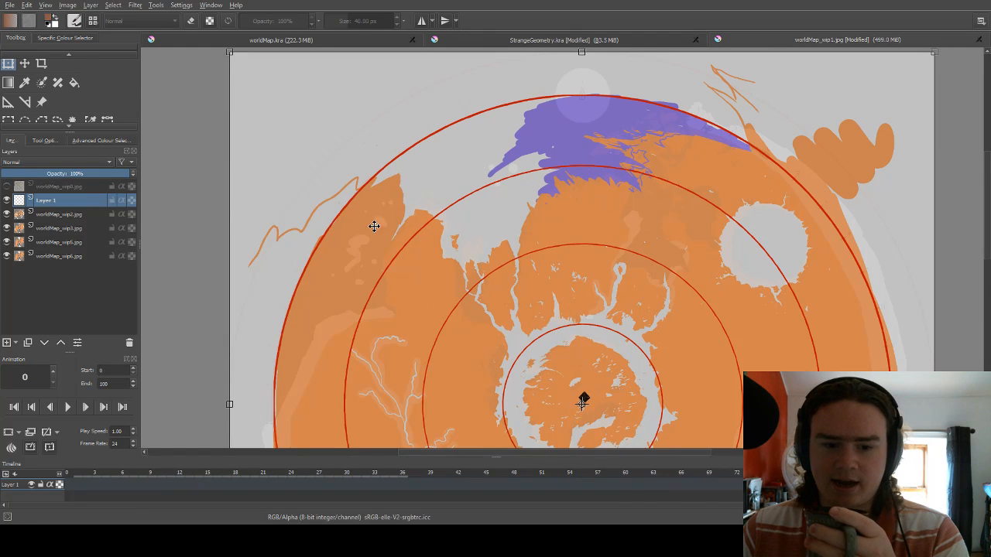
pyautogui.click(61, 216)
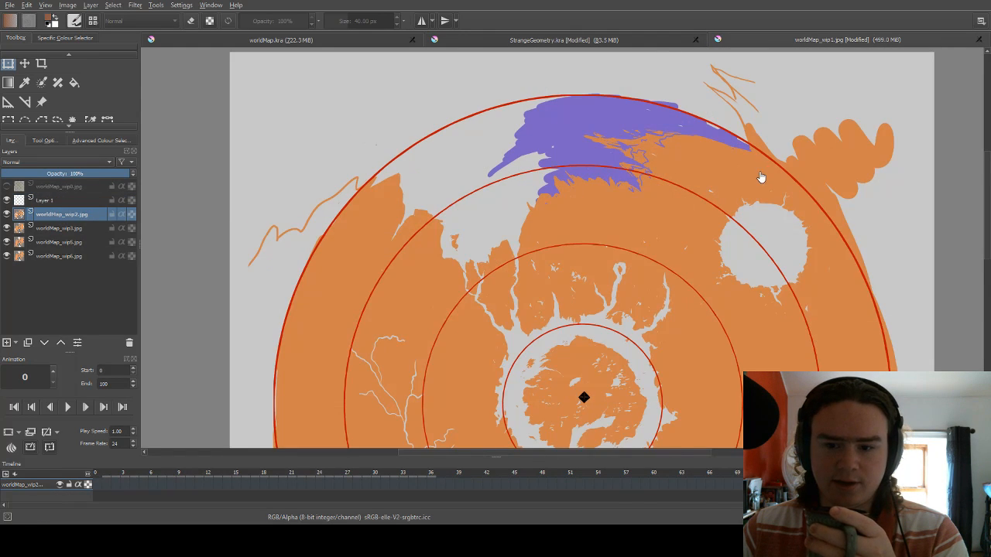
pyautogui.scroll(-4, 761, 177)
pyautogui.scroll(1, 732, 165)
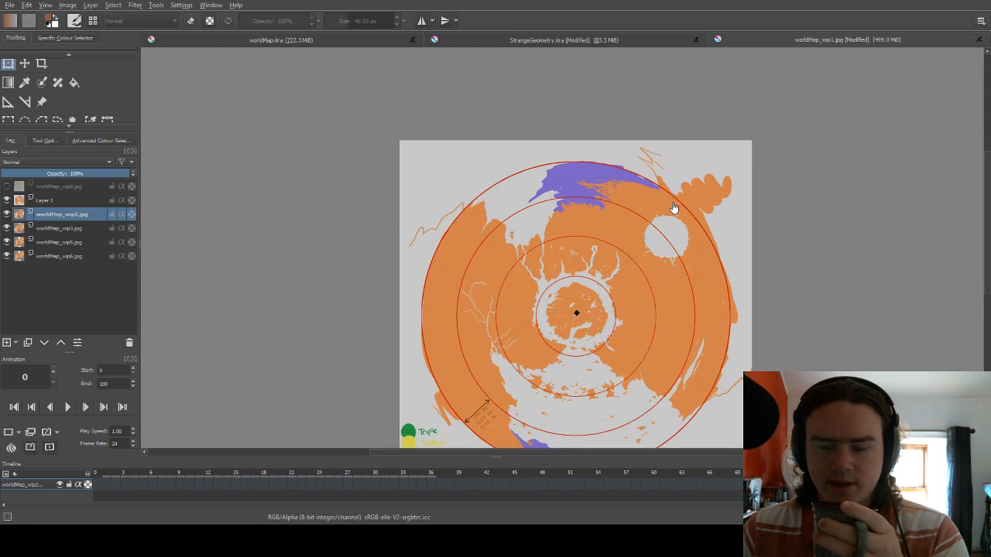
pyautogui.scroll(1, 674, 207)
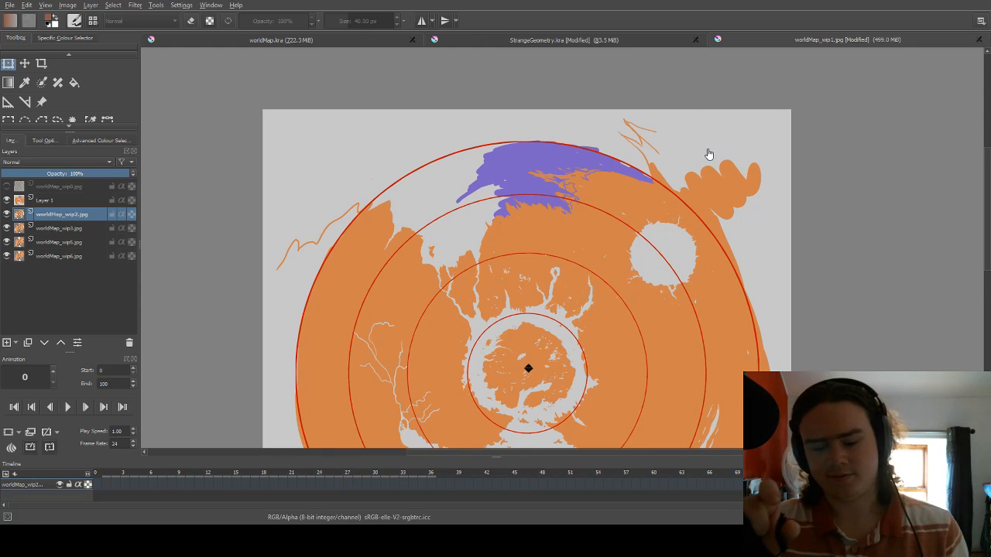
pyautogui.scroll(1, 708, 108)
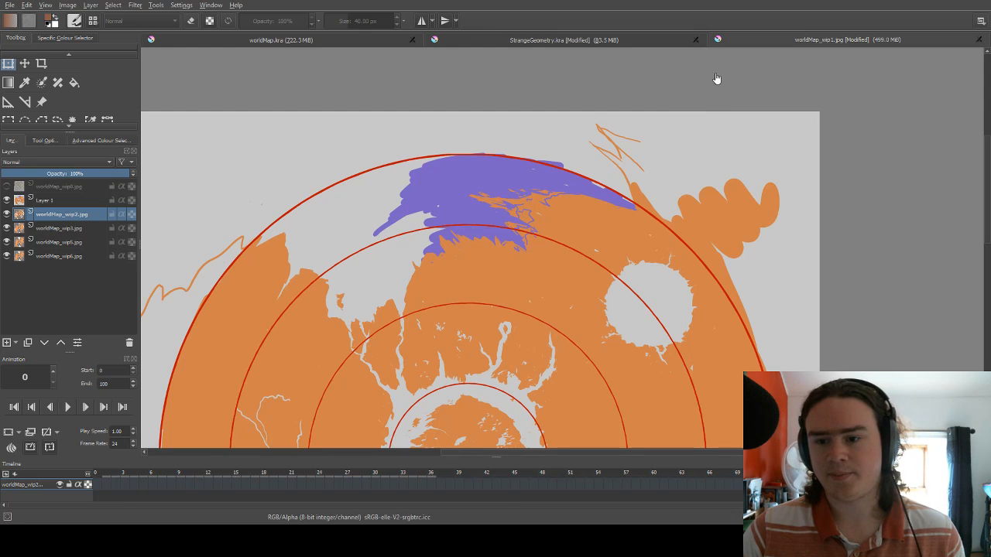
# Examine the climate map's landmasses and concentric rings, from the purple rim region down to the distance marking and legend.
pyautogui.scroll(-1, 737, 153)
pyautogui.scroll(-1, 739, 190)
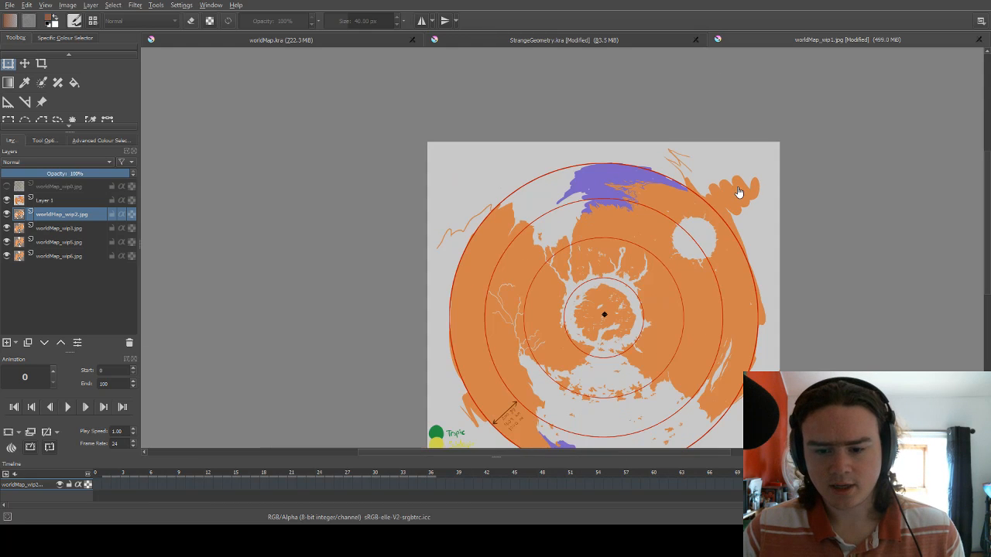
pyautogui.scroll(1, 609, 337)
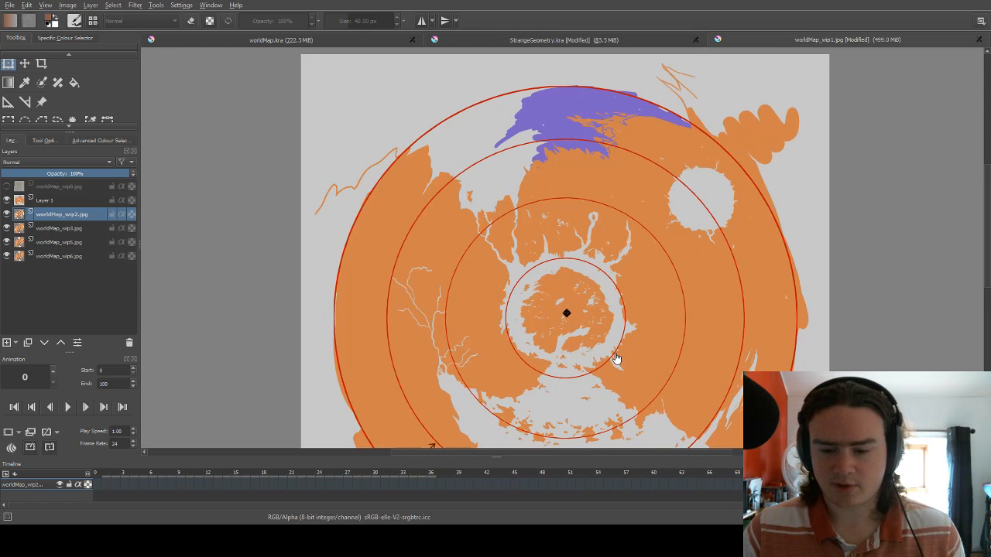
pyautogui.scroll(1, 616, 358)
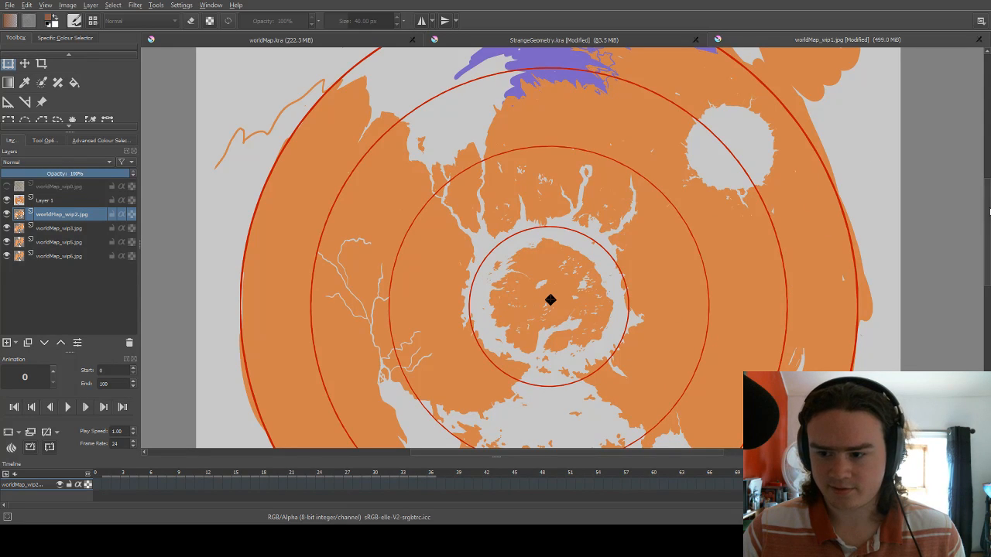
pyautogui.scroll(-2, 984, 216)
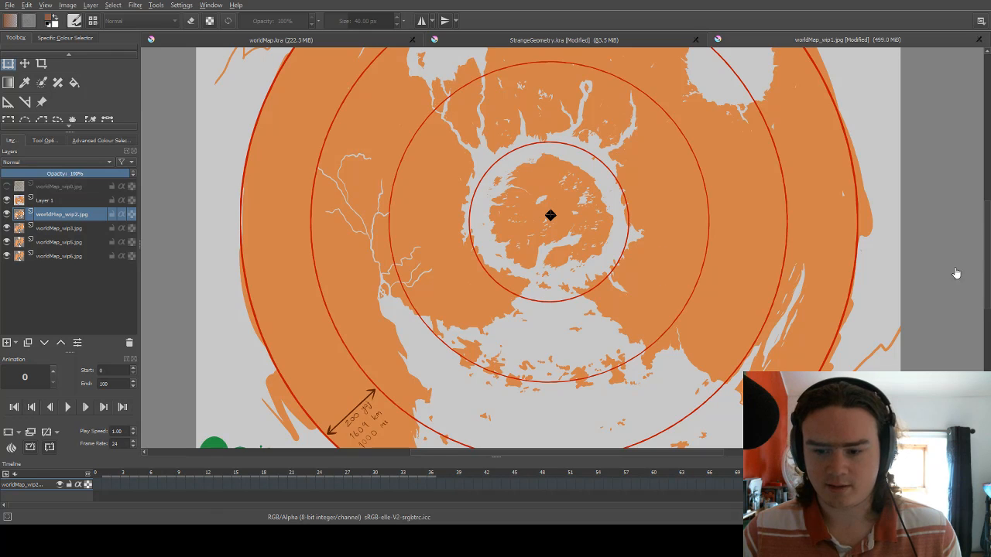
pyautogui.scroll(-2, 984, 250)
pyautogui.scroll(6, 985, 250)
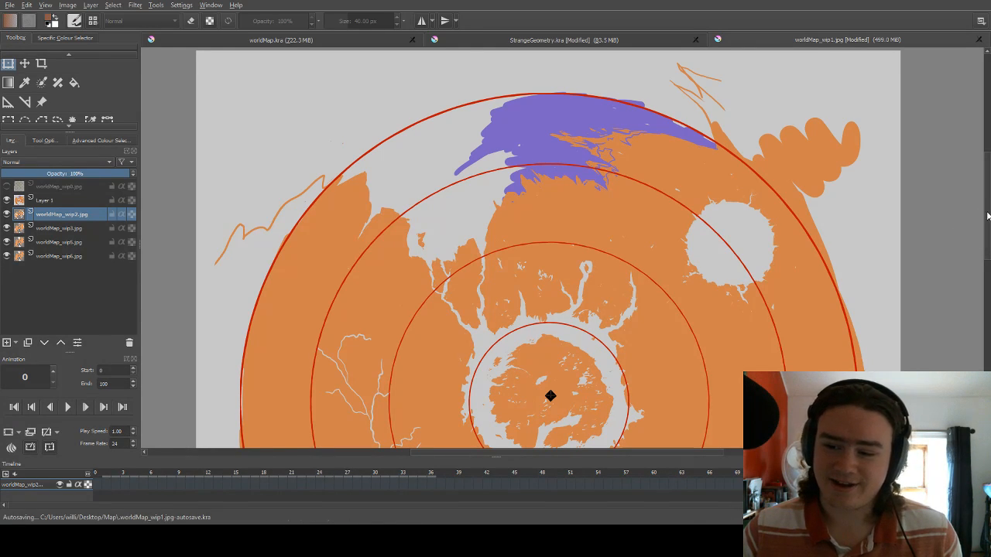
pyautogui.moveTo(987, 216)
pyautogui.mouseDown()
pyautogui.moveTo(985, 305)
pyautogui.moveTo(972, 258)
pyautogui.moveTo(985, 215)
pyautogui.mouseUp()
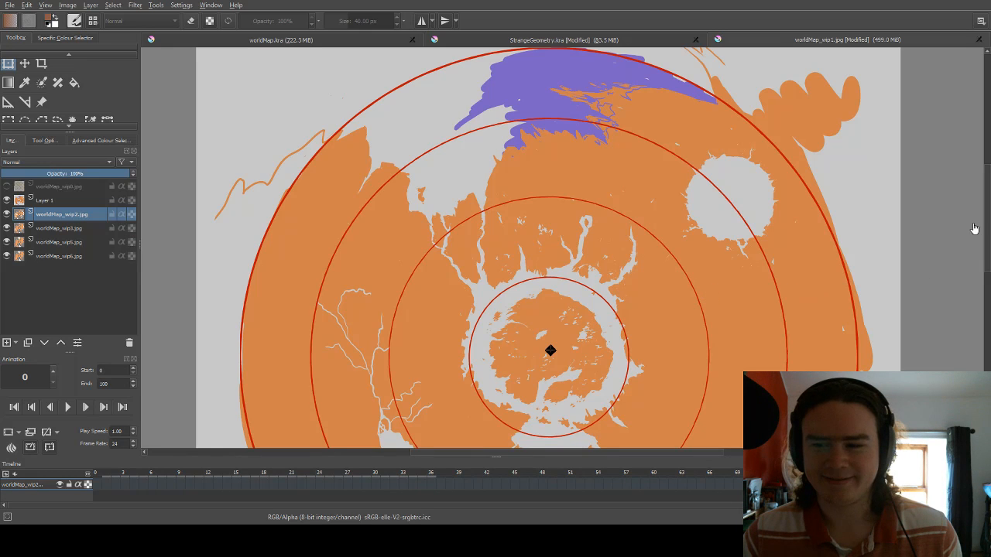
pyautogui.moveTo(987, 209); pyautogui.dragTo(988, 238)
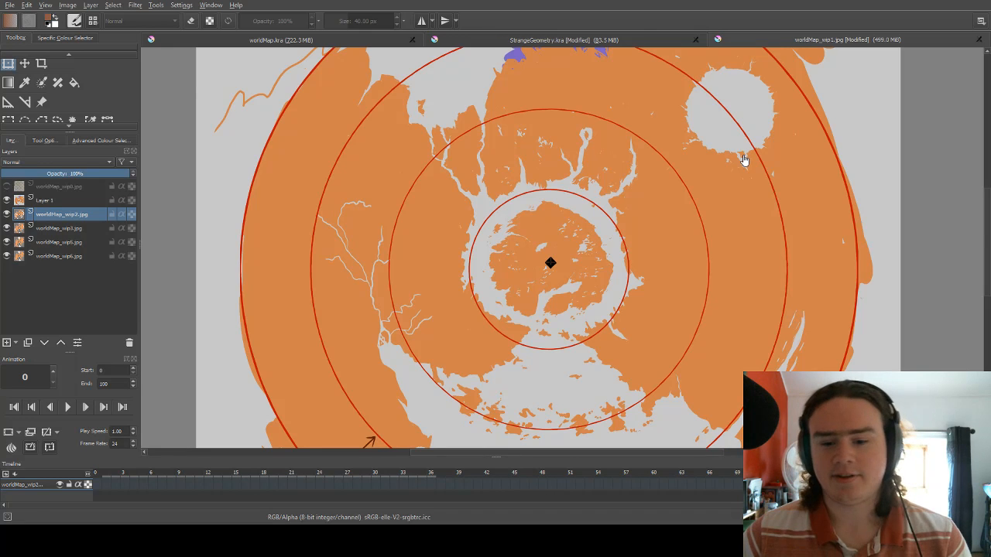
pyautogui.scroll(-3, 748, 170)
pyautogui.scroll(2, 709, 174)
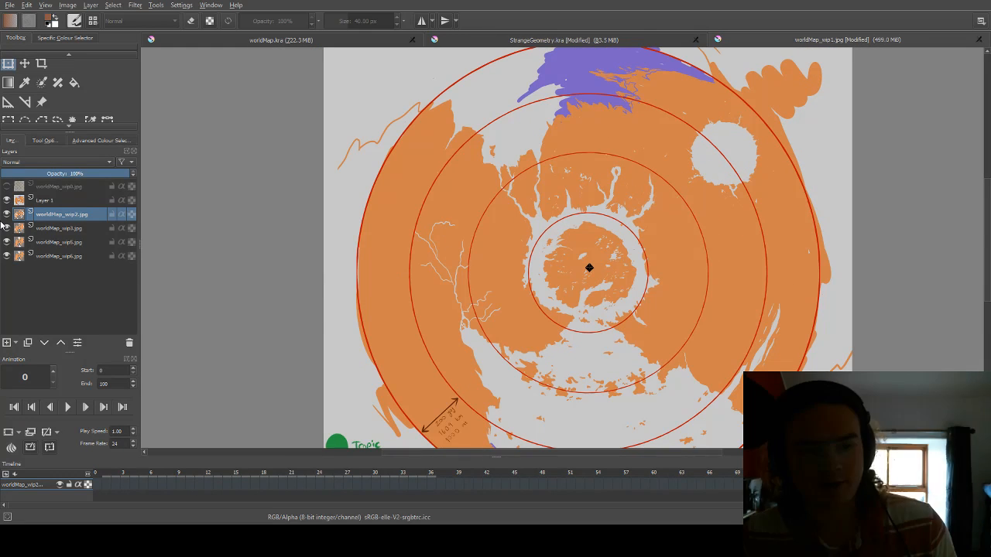
# Show the topmost hand-drawn map layer, look over the original drawing, and hide the layer again.
pyautogui.click(7, 187)
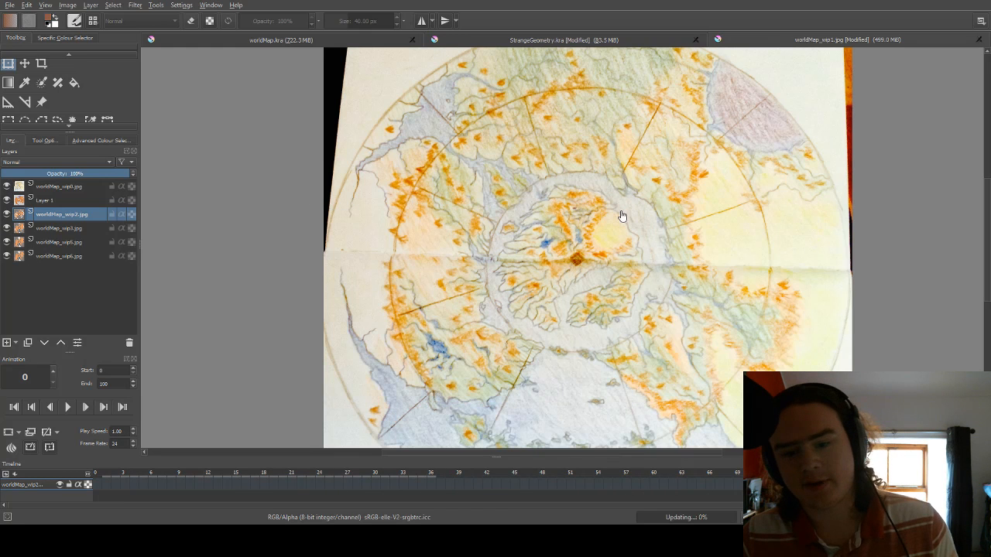
pyautogui.scroll(-1, 664, 225)
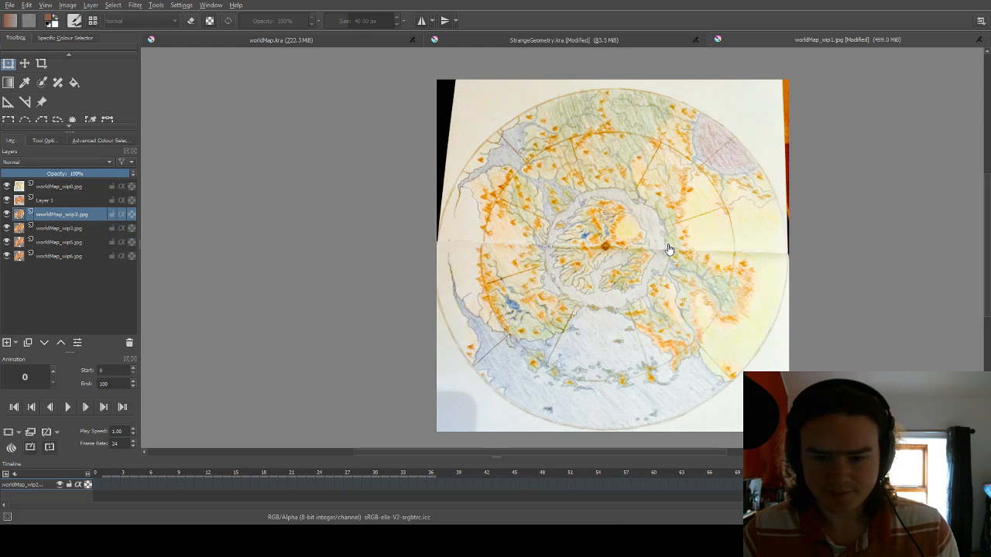
pyautogui.scroll(1, 641, 313)
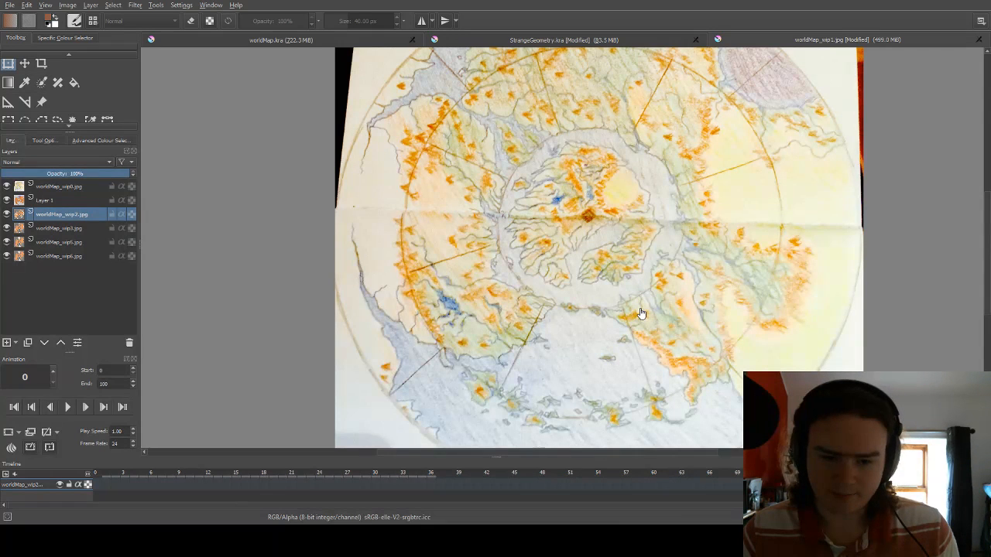
pyautogui.click(7, 188)
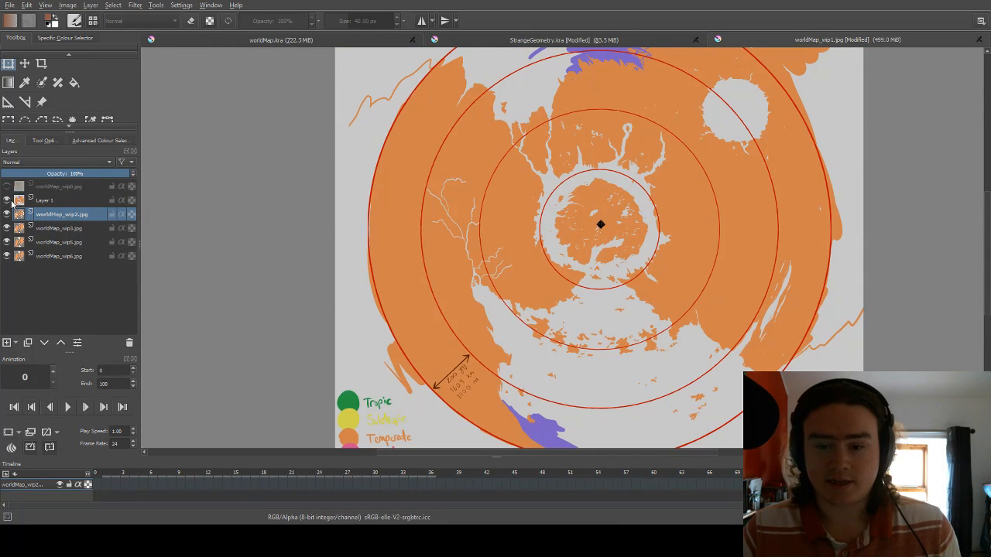
# Hide Layer 1 to reveal the worldMap_wip2.jpg map and look closely at its upper-left coastline.
pyautogui.click(8, 199)
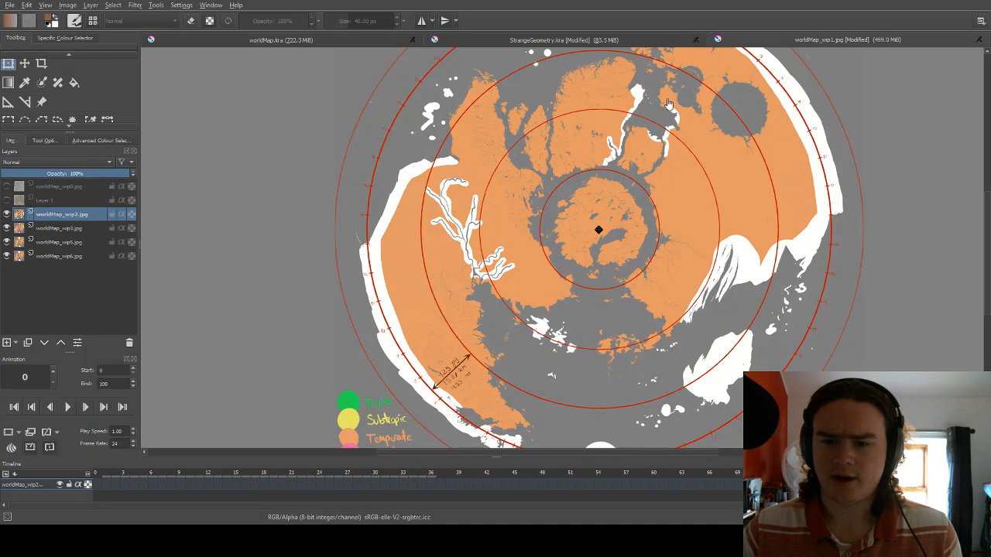
pyautogui.scroll(-3, 584, 147)
pyautogui.scroll(6, 571, 100)
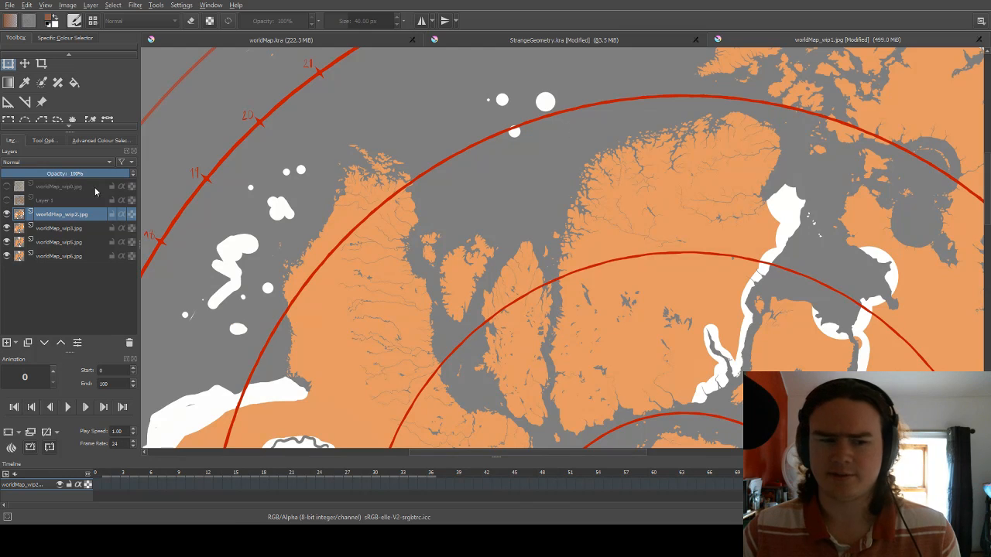
# Compare the map versions by showing Layer 1 and the hand-drawn map in turn, and hide both layers again.
pyautogui.click(75, 227)
pyautogui.click(39, 203)
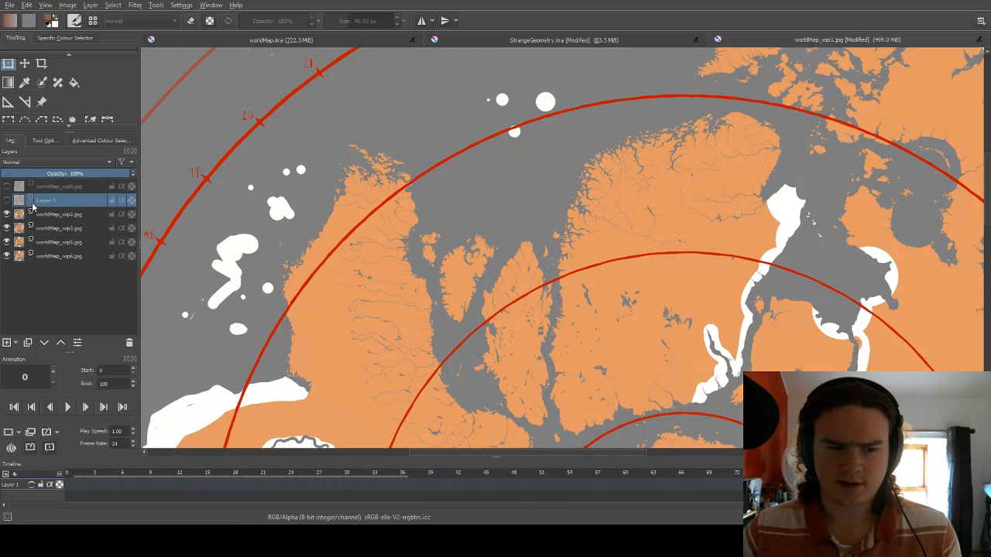
pyautogui.click(7, 200)
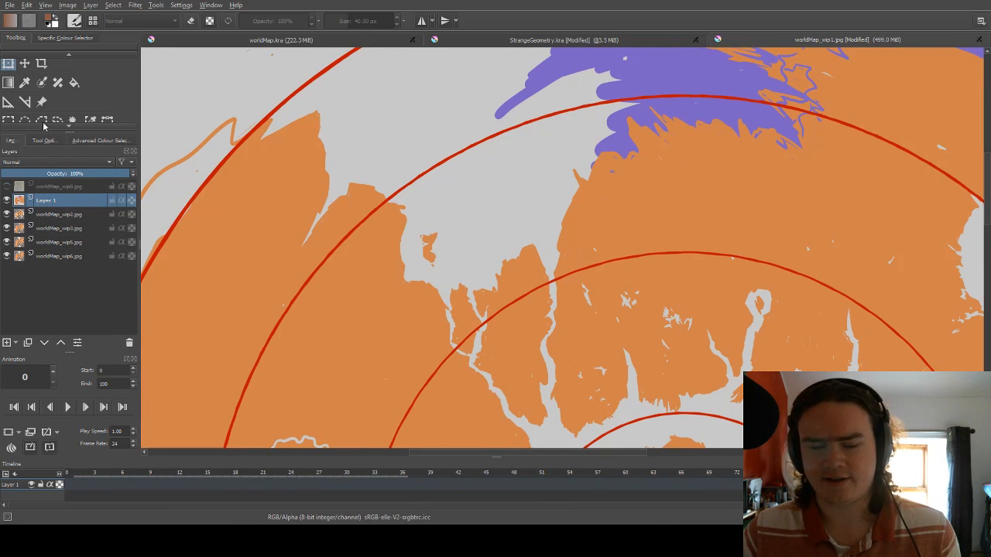
pyautogui.click(7, 186)
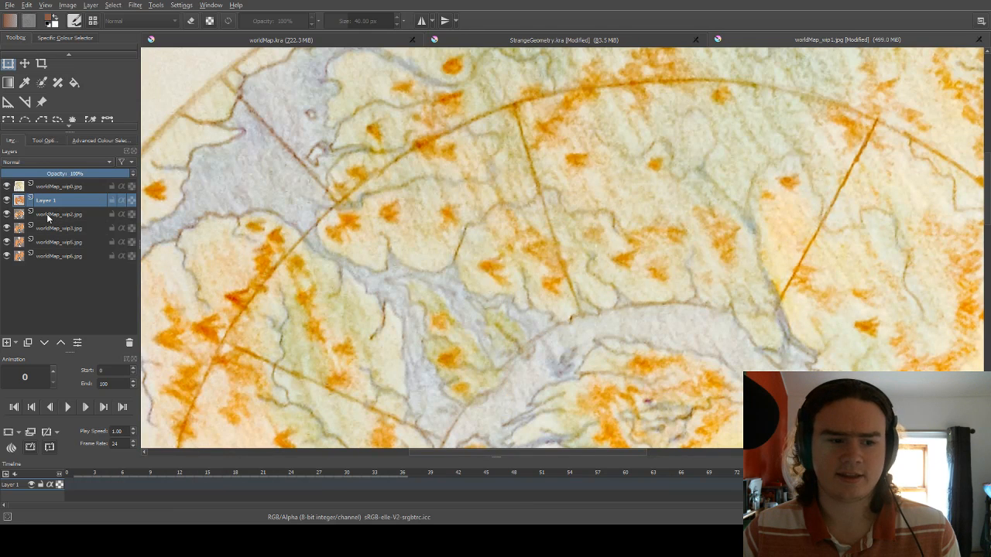
pyautogui.click(7, 200)
pyautogui.click(7, 186)
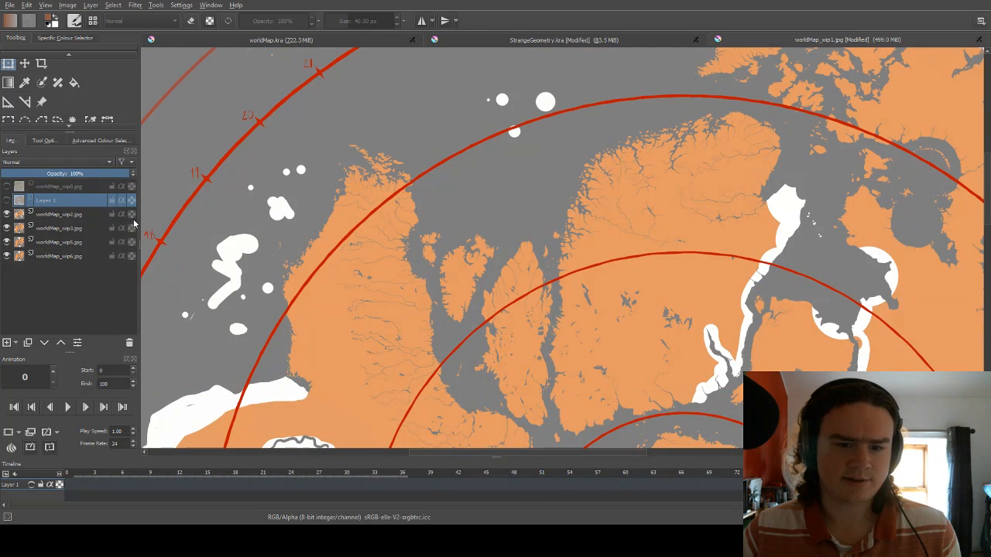
# Examine the worldMap_wip2.jpg map around its numbered ring, from the northern islands past the white placeholder landmasses to the climate legend.
pyautogui.scroll(3, 986, 201)
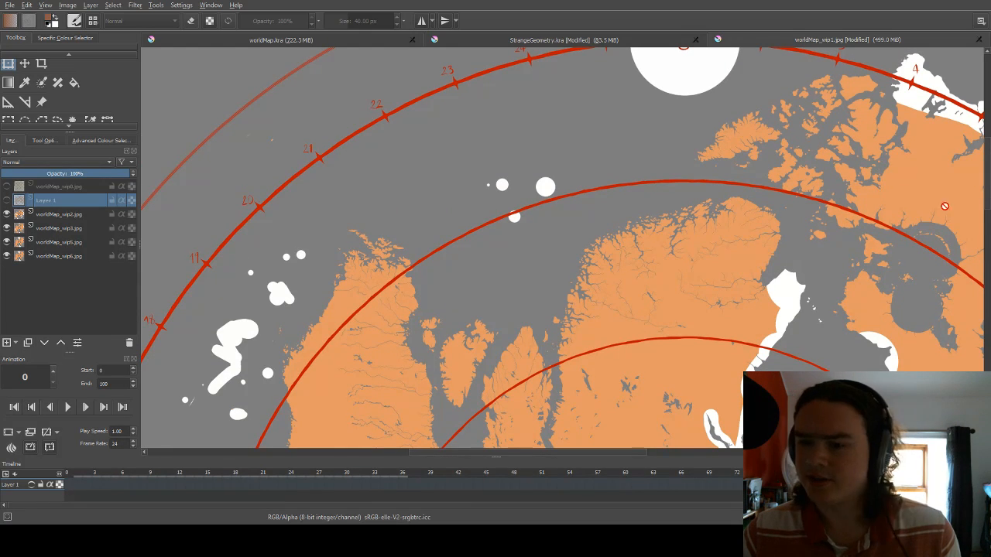
pyautogui.scroll(-3, 572, 356)
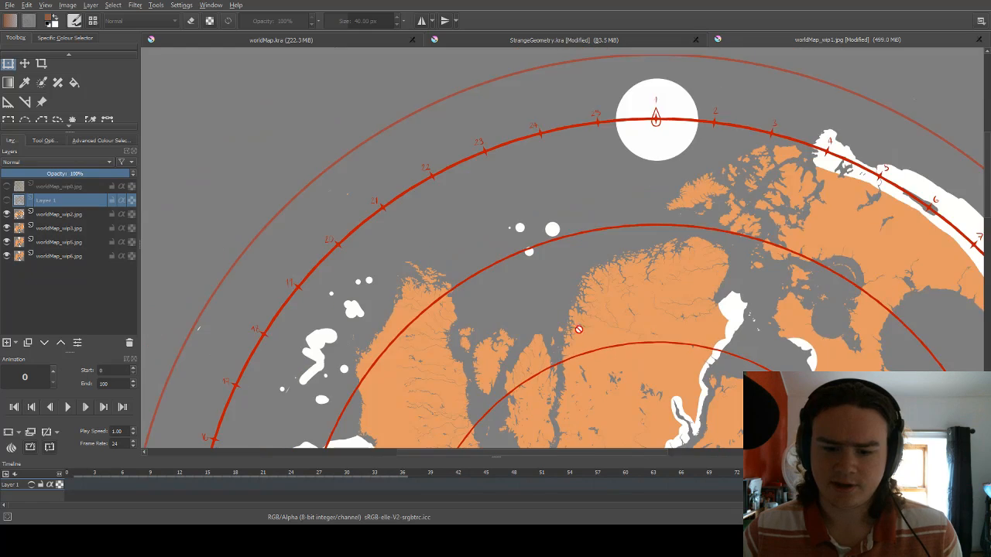
pyautogui.scroll(2, 572, 352)
pyautogui.scroll(1, 540, 336)
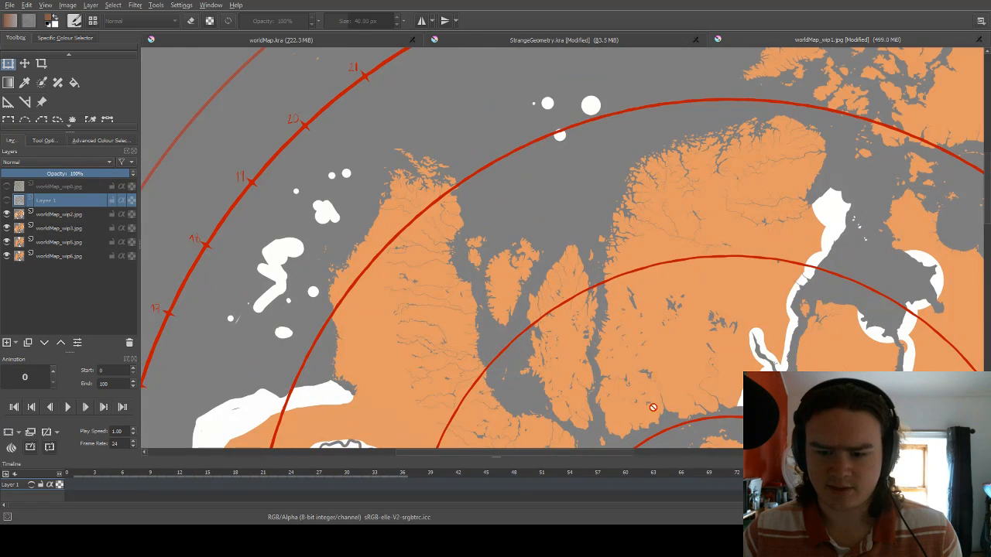
pyautogui.moveTo(596, 457)
pyautogui.mouseDown()
pyautogui.moveTo(717, 455)
pyautogui.moveTo(701, 456)
pyautogui.mouseUp()
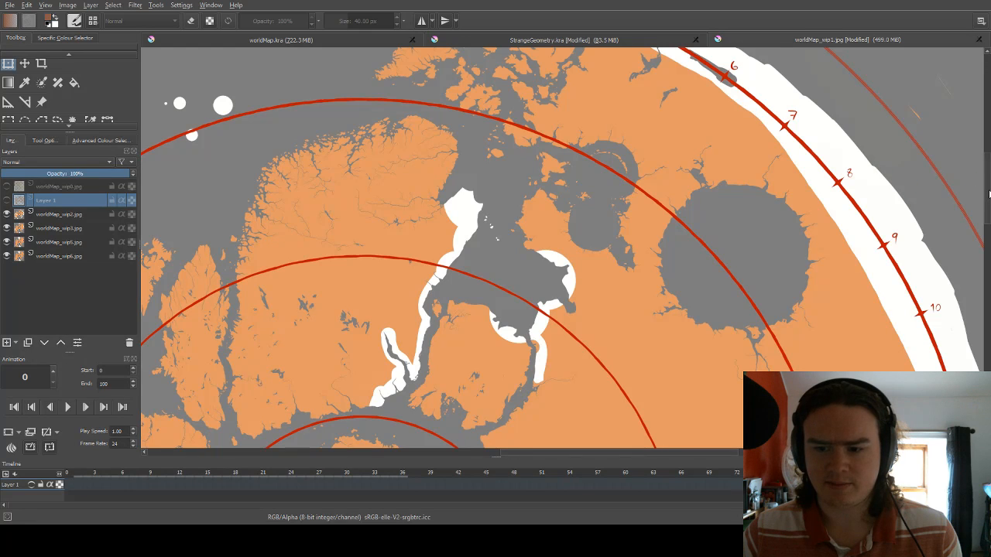
pyautogui.moveTo(987, 194); pyautogui.dragTo(987, 265)
pyautogui.moveTo(985, 279); pyautogui.dragTo(976, 326)
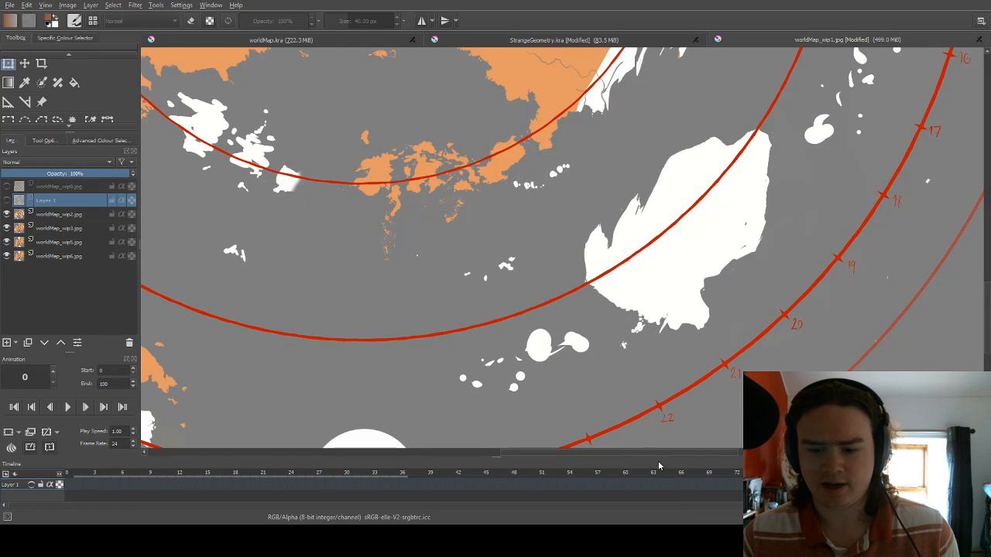
pyautogui.moveTo(656, 457); pyautogui.dragTo(592, 457)
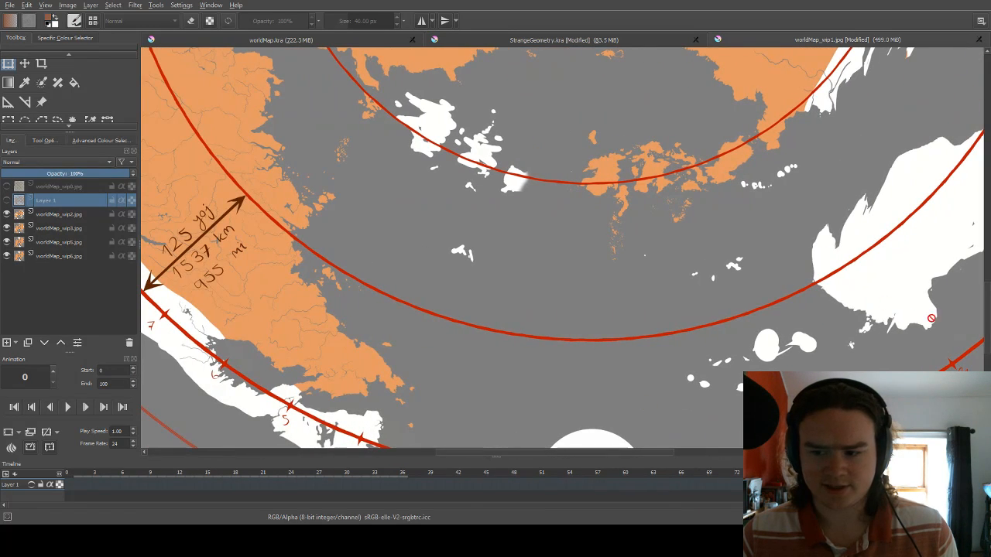
pyautogui.moveTo(985, 313); pyautogui.dragTo(984, 335)
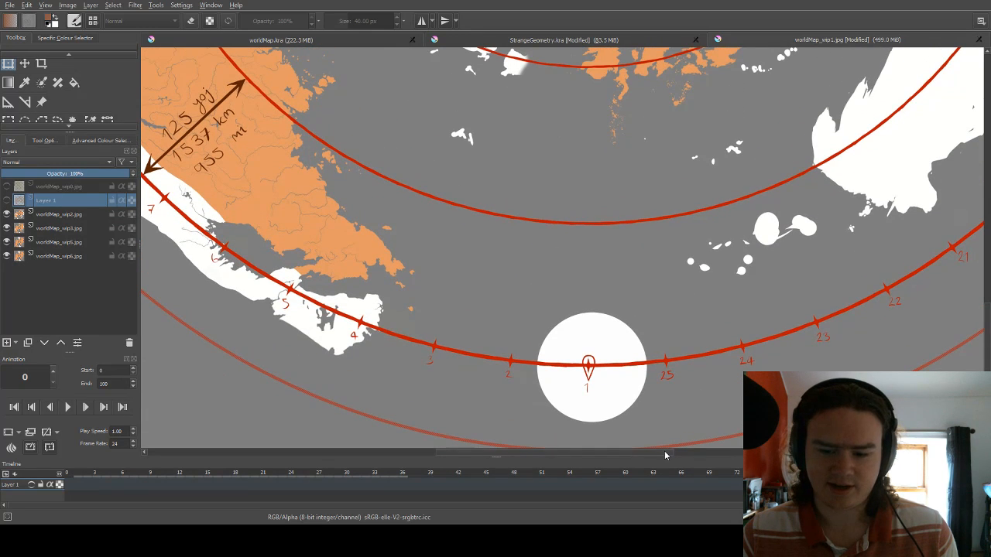
pyautogui.moveTo(664, 455); pyautogui.dragTo(609, 455)
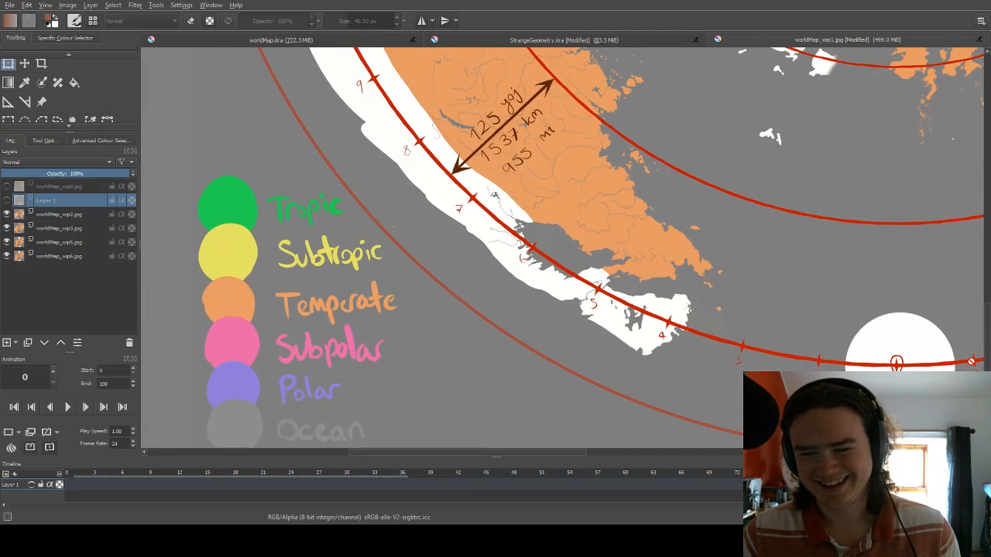
pyautogui.moveTo(985, 352); pyautogui.dragTo(984, 324)
pyautogui.scroll(-1, 893, 328)
pyautogui.scroll(-4, 893, 327)
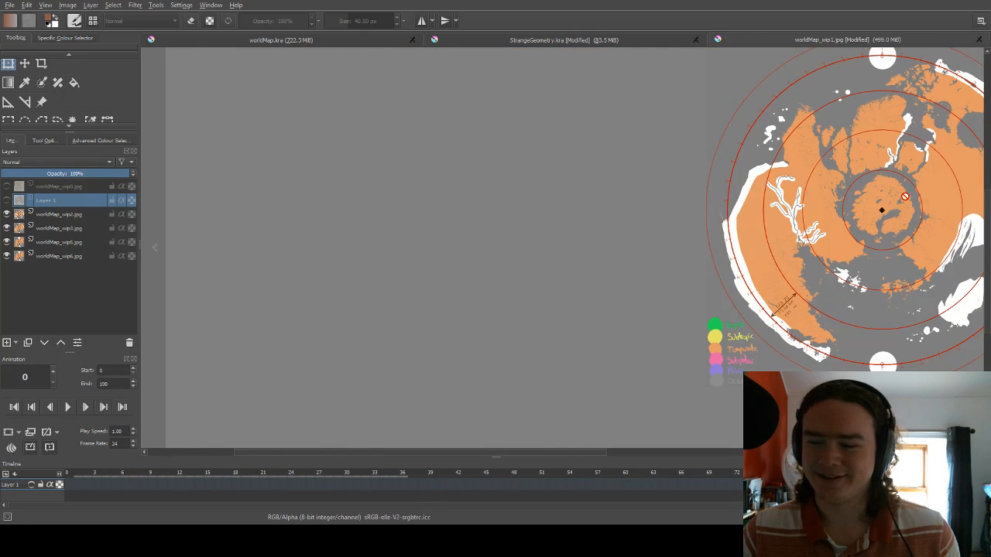
# Examine the map's distance marking in the southwest and the large circular lake beside the white rim strip in the northeast.
pyautogui.scroll(4, 781, 289)
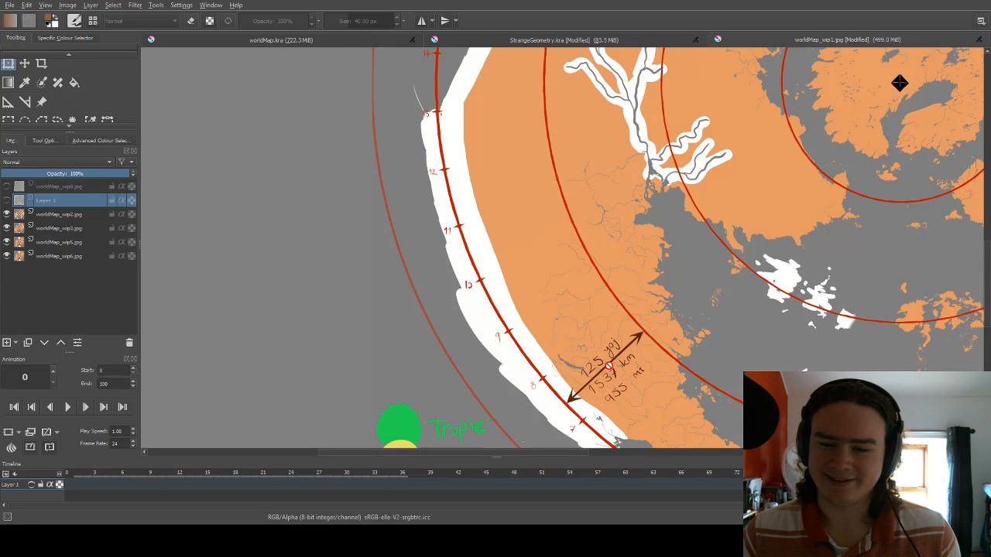
pyautogui.scroll(1, 610, 365)
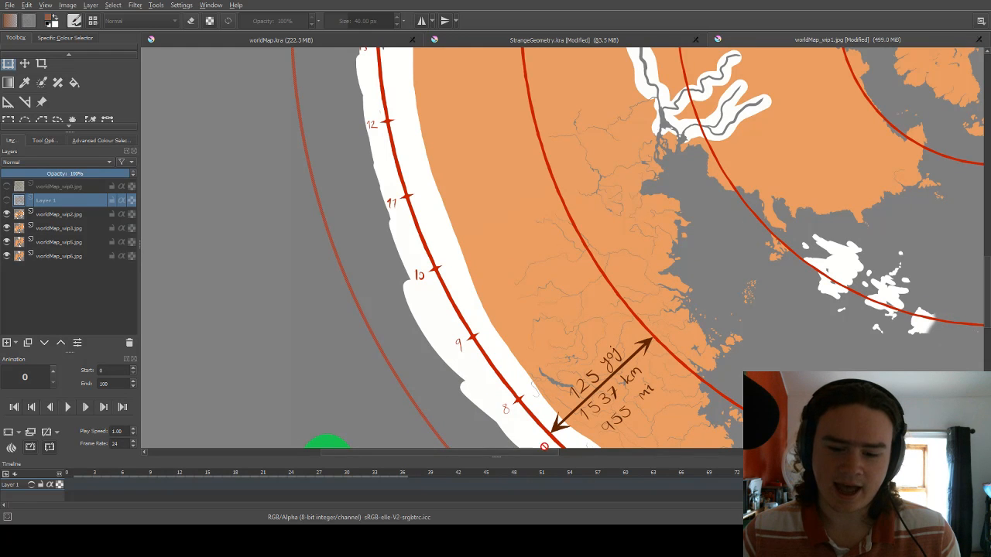
pyautogui.moveTo(524, 451); pyautogui.dragTo(748, 450)
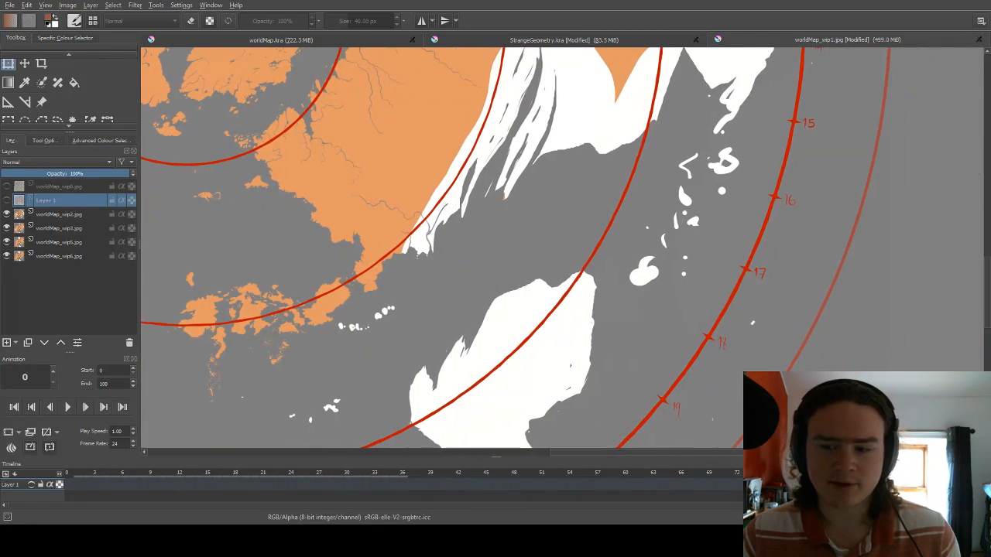
pyautogui.moveTo(986, 312); pyautogui.dragTo(987, 197)
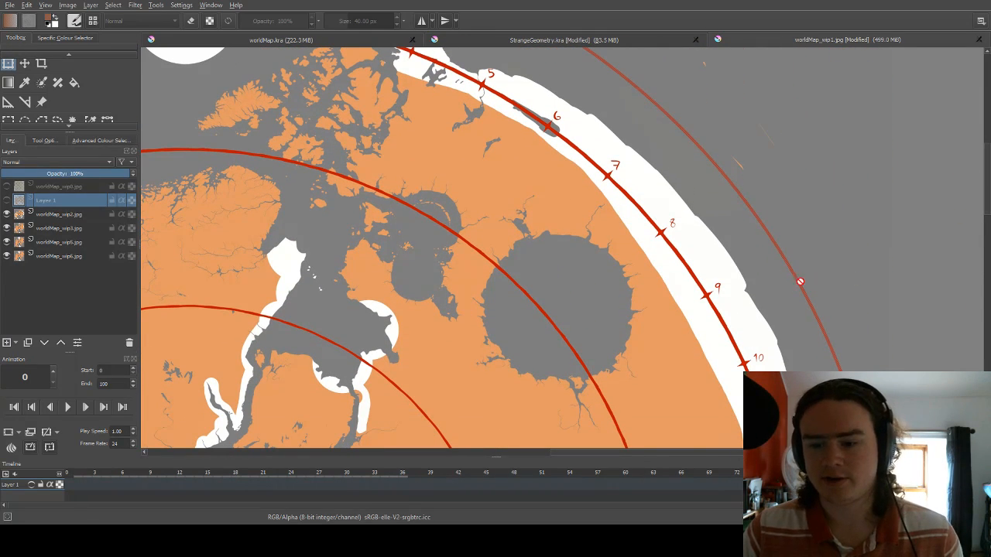
pyautogui.scroll(-2, 782, 264)
pyautogui.scroll(2, 723, 305)
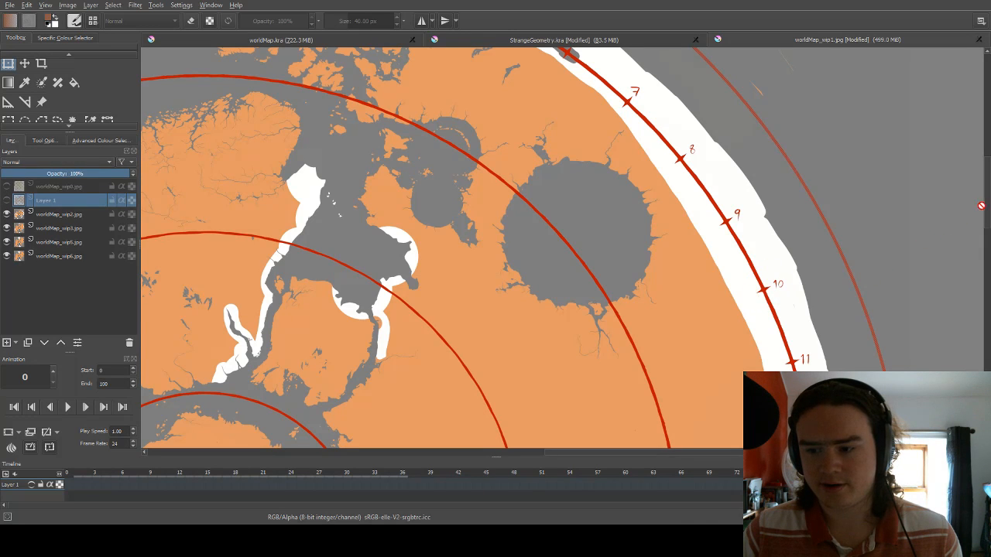
pyautogui.scroll(-1, 988, 218)
pyautogui.scroll(-3, 988, 218)
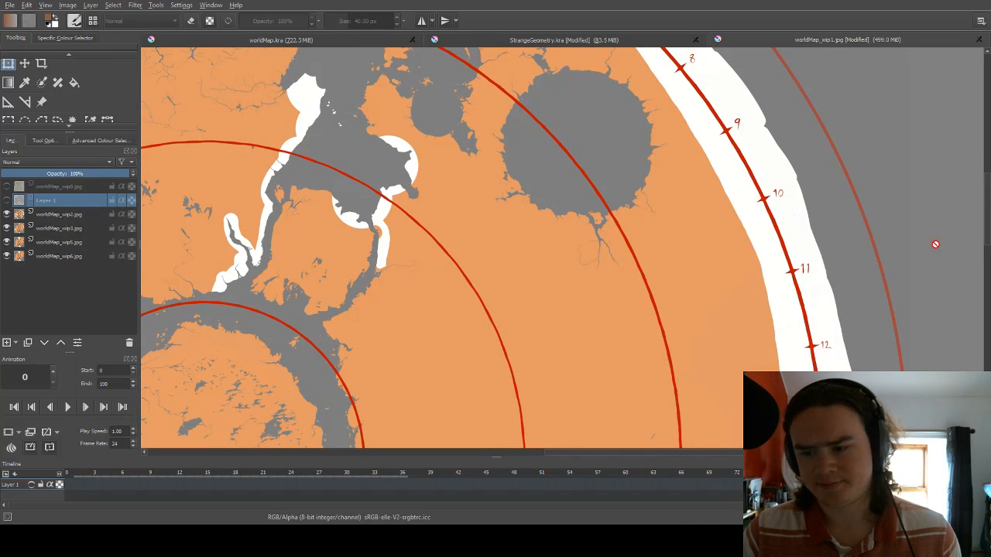
pyautogui.scroll(2, 986, 242)
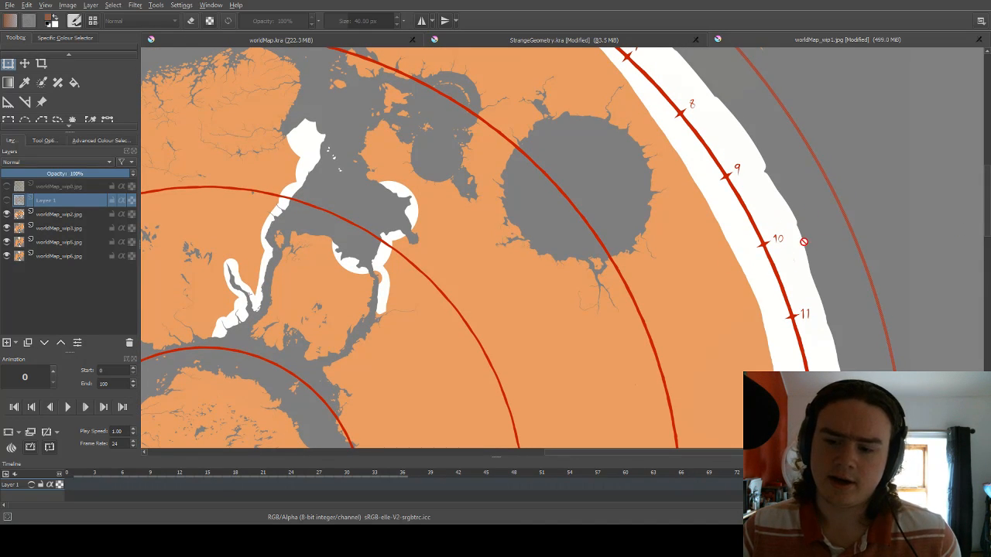
pyautogui.scroll(2, 988, 195)
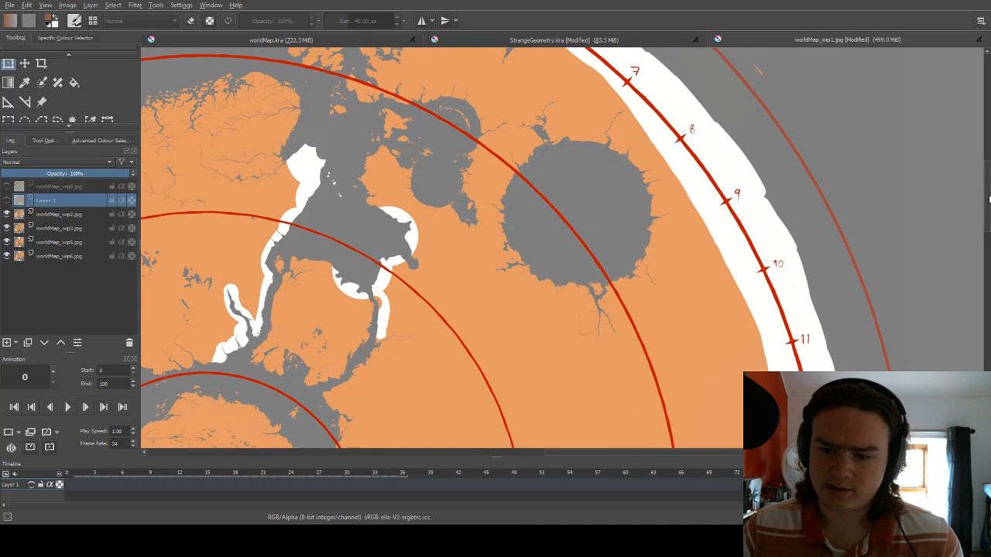
pyautogui.scroll(-1, 987, 196)
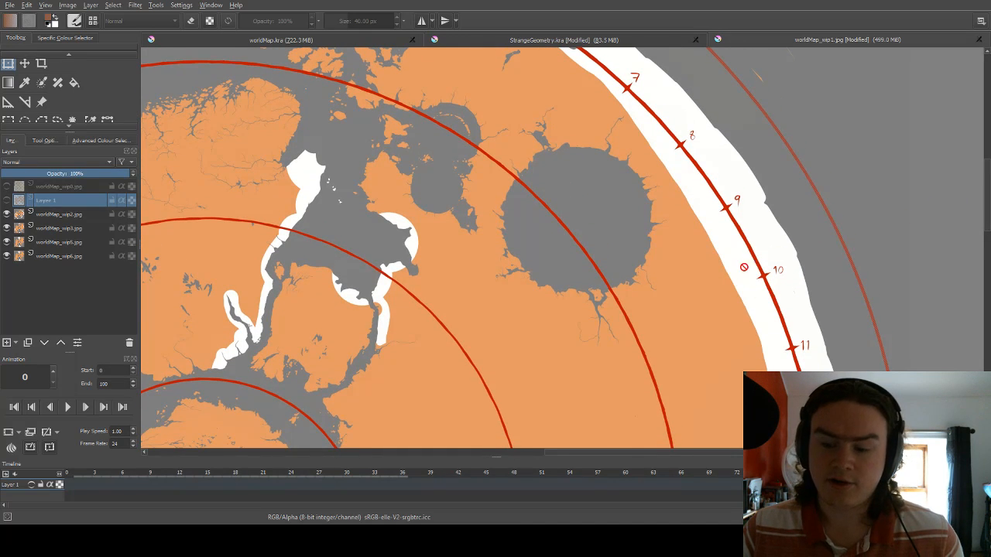
pyautogui.scroll(-3, 989, 222)
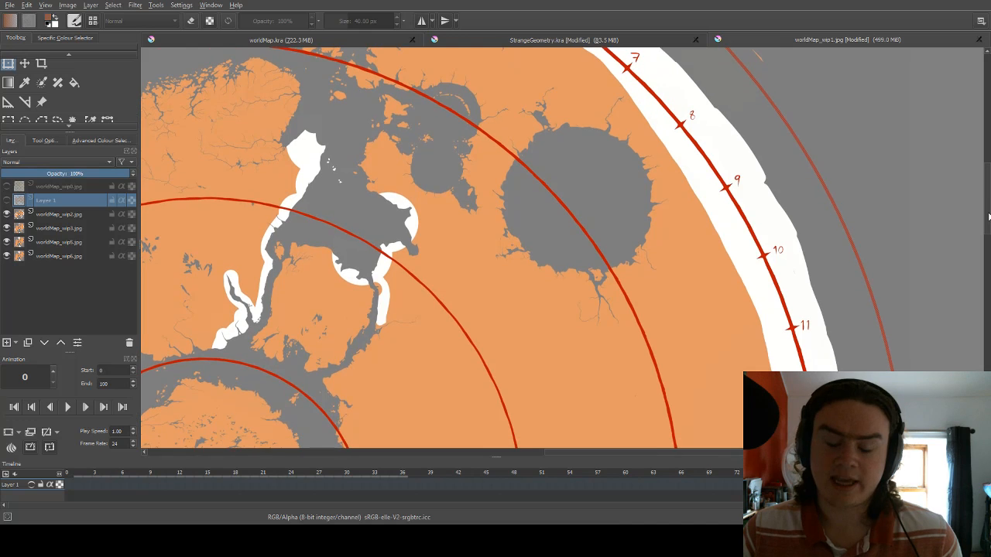
# Look over the southwestern rim and distance marking, and the white-outlined branching rivers on the western landmass.
pyautogui.moveTo(989, 222); pyautogui.dragTo(964, 347)
pyautogui.moveTo(647, 456); pyautogui.dragTo(457, 456)
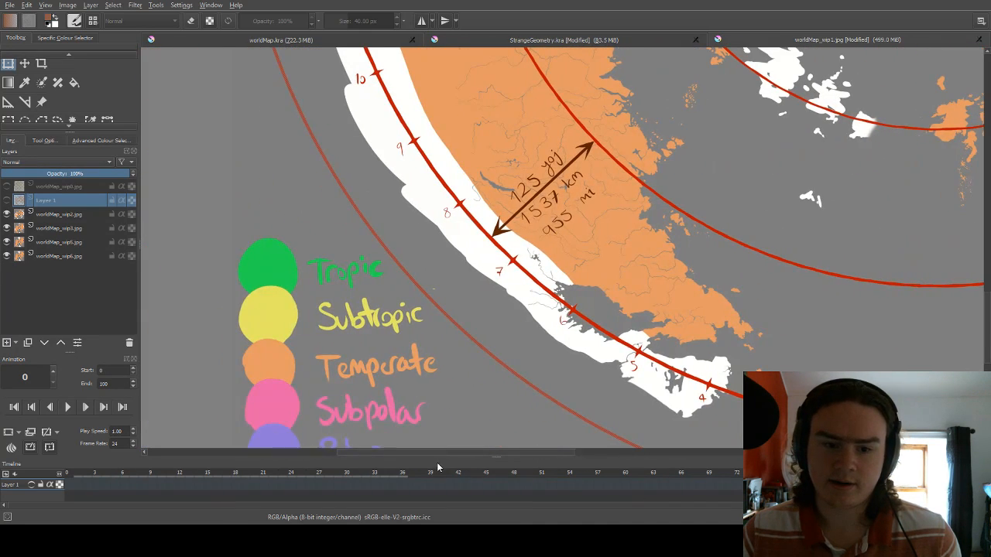
pyautogui.scroll(3, 987, 302)
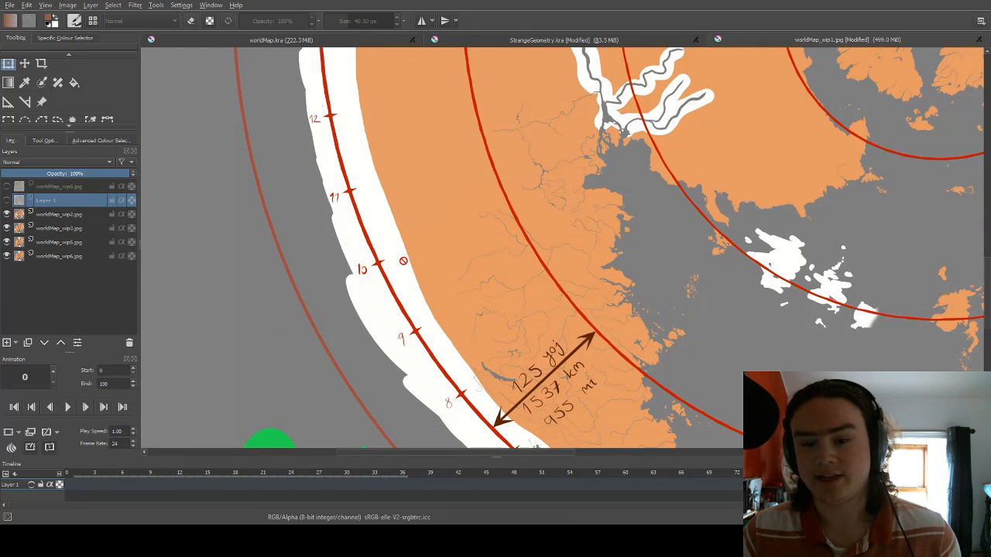
pyautogui.scroll(-4, 401, 264)
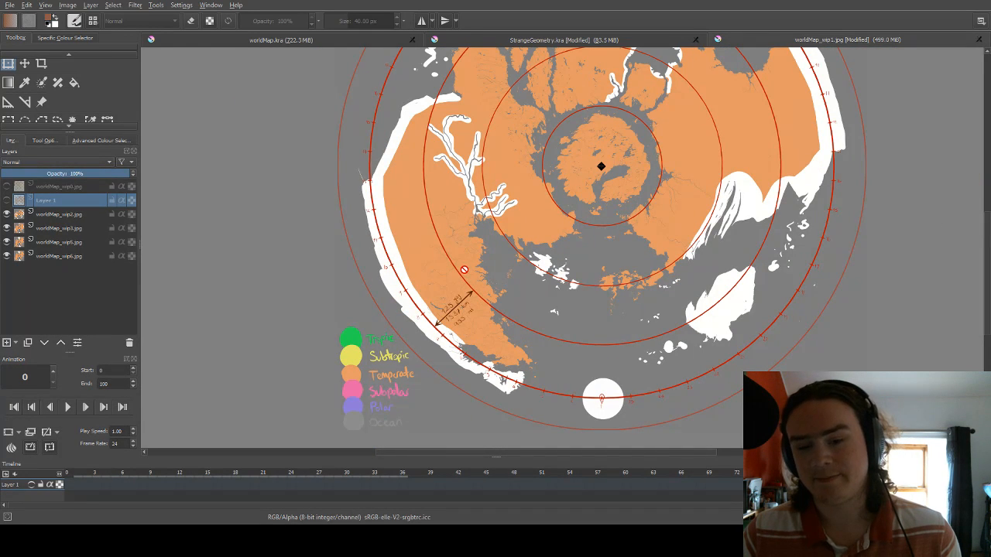
pyautogui.scroll(-1, 576, 274)
pyautogui.scroll(5, 509, 206)
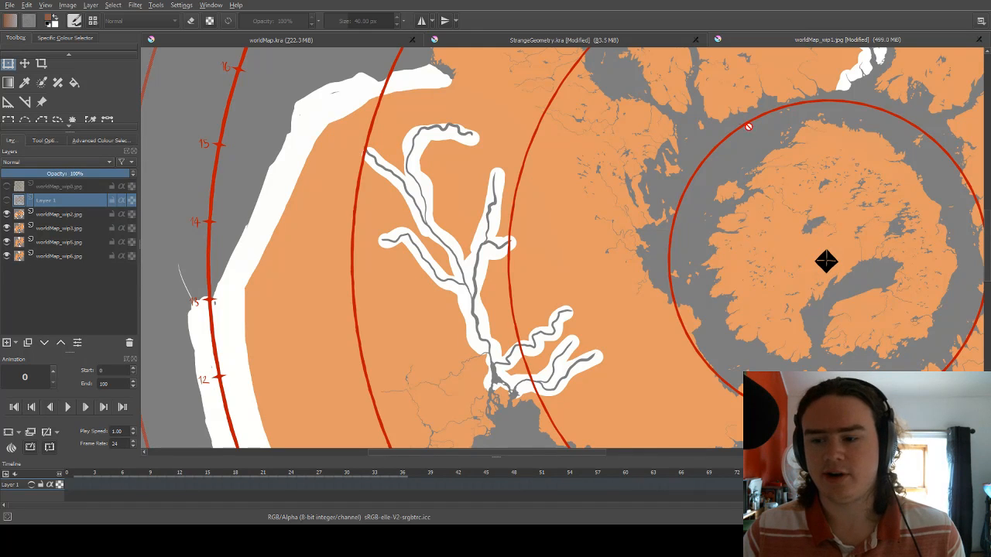
pyautogui.scroll(3, 986, 246)
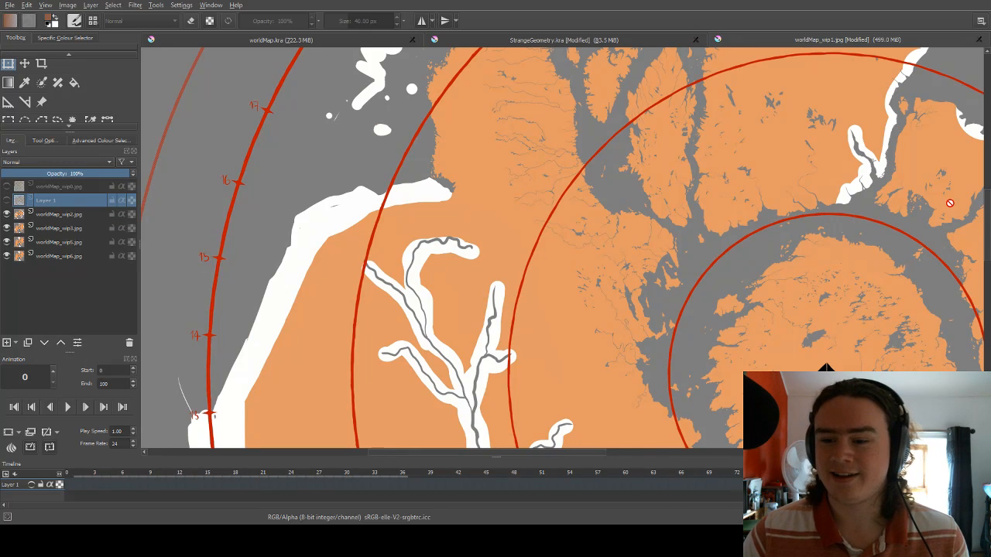
pyautogui.scroll(2, 986, 223)
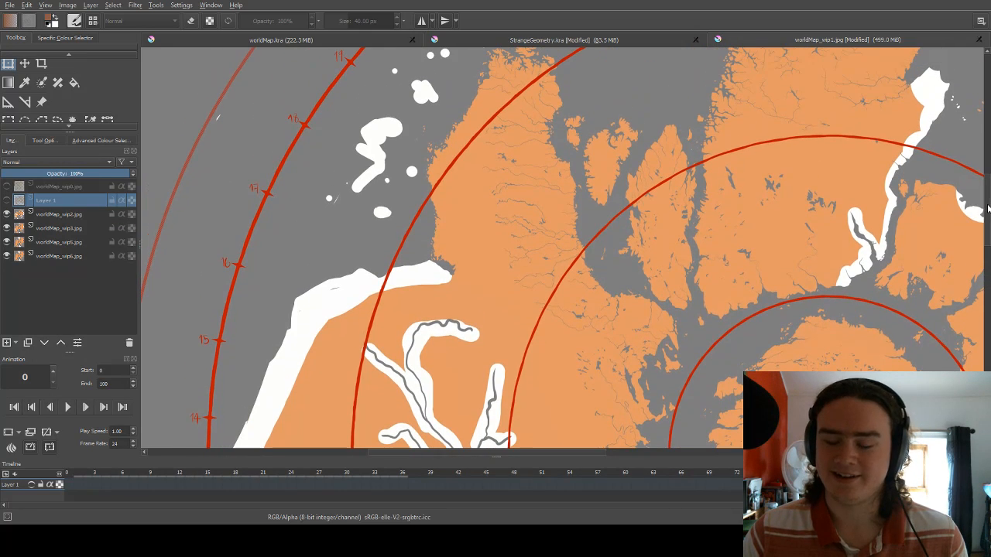
# Examine the central round continent and its surrounding sea, and view it in relation to the whole disc.
pyautogui.moveTo(521, 459); pyautogui.dragTo(579, 459)
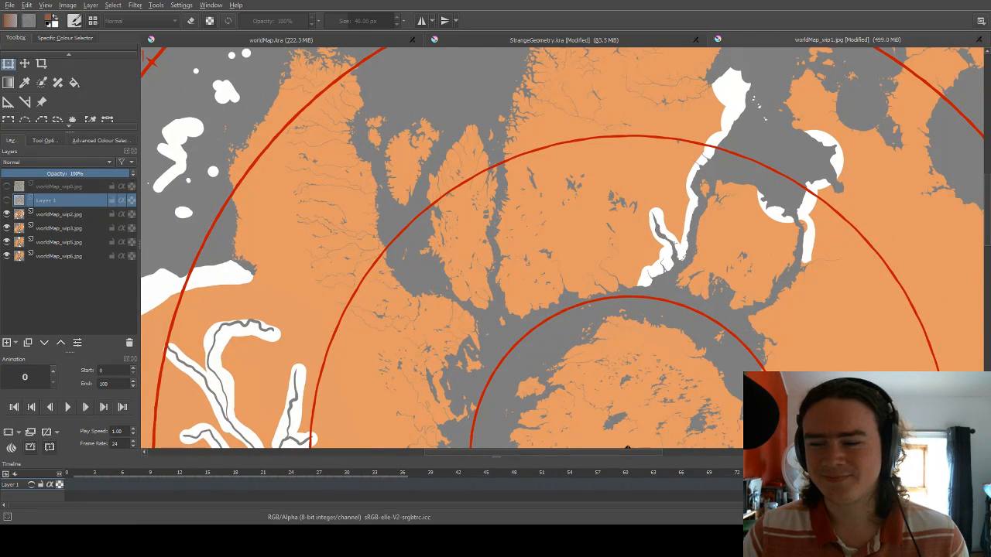
pyautogui.scroll(-4, 929, 248)
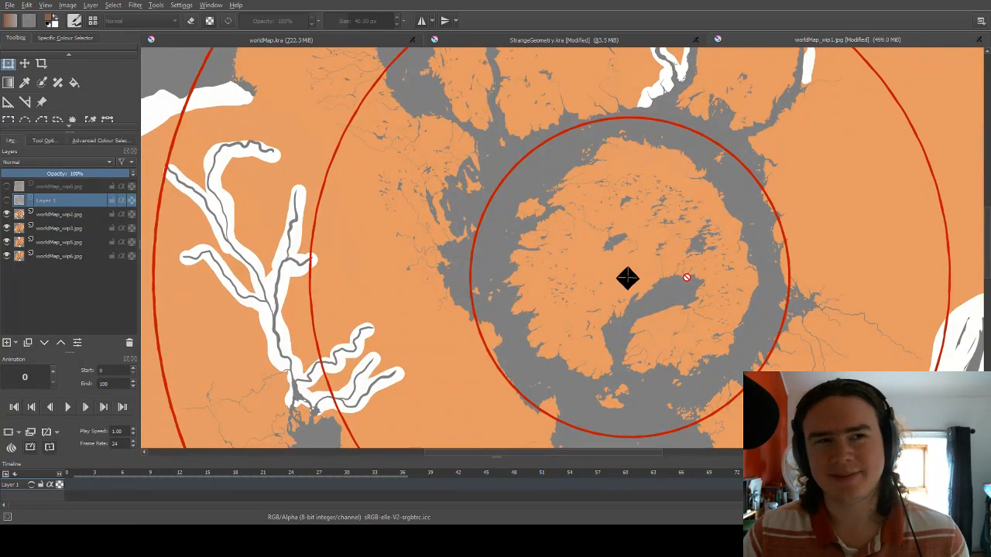
pyautogui.scroll(-1, 687, 277)
pyautogui.scroll(-1, 686, 278)
pyautogui.scroll(-1, 683, 279)
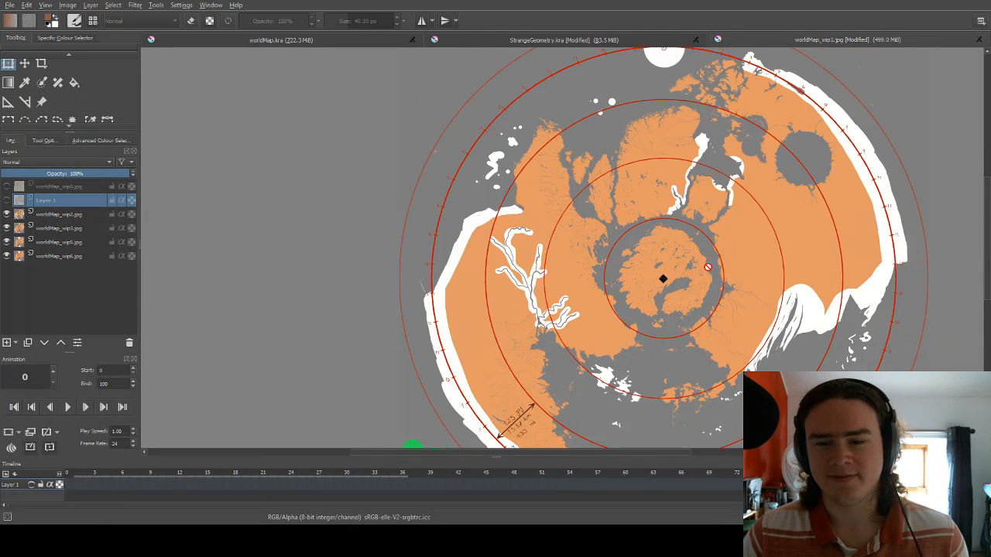
pyautogui.scroll(1, 803, 200)
pyautogui.scroll(1, 803, 202)
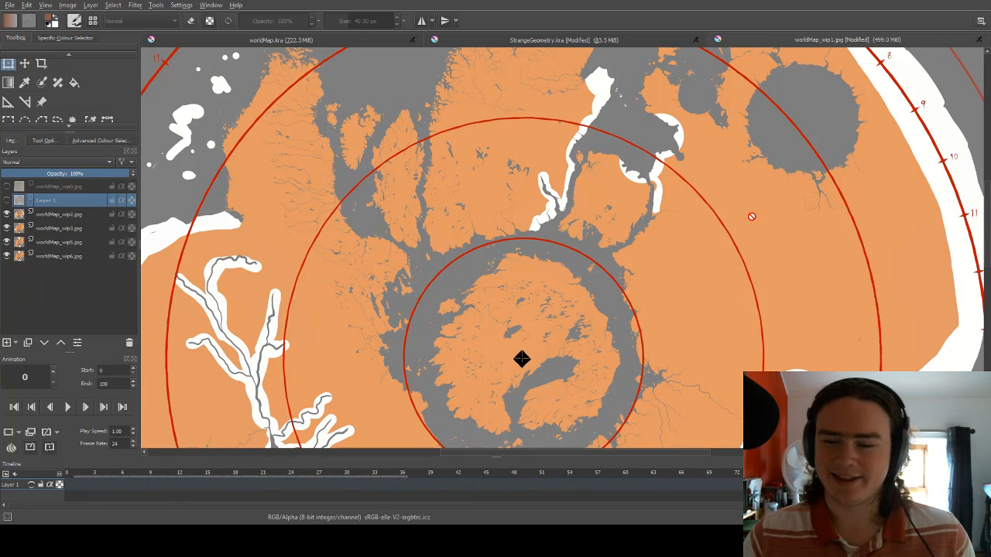
pyautogui.scroll(-2, 706, 174)
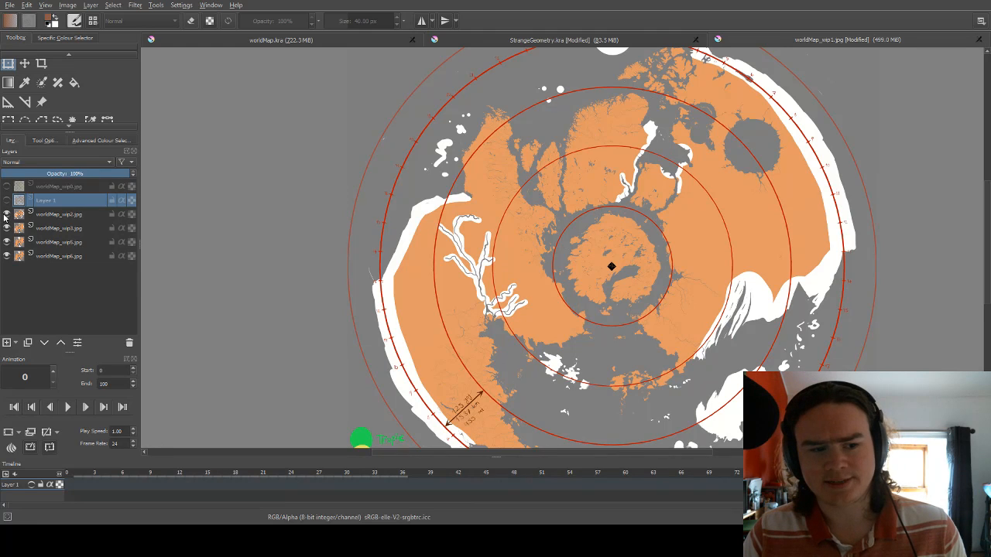
# Hide the worldMap_wip2.jpg layer to reveal worldMap_wip3.jpg and look closely at the northern continent's rivers and pale ridge lines.
pyautogui.click(7, 215)
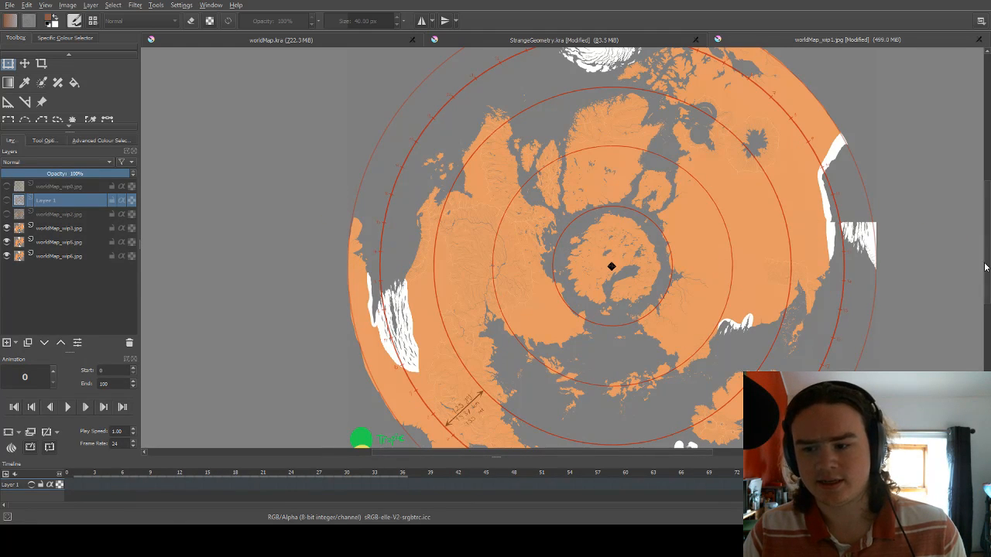
pyautogui.moveTo(987, 269); pyautogui.dragTo(988, 249)
pyautogui.scroll(1, 711, 177)
pyautogui.scroll(2, 575, 198)
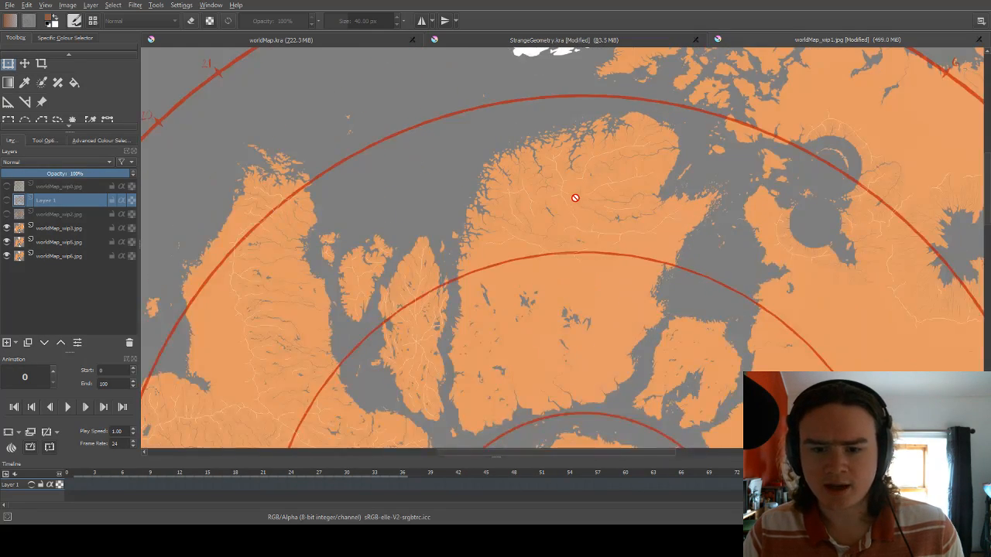
pyautogui.scroll(2, 575, 198)
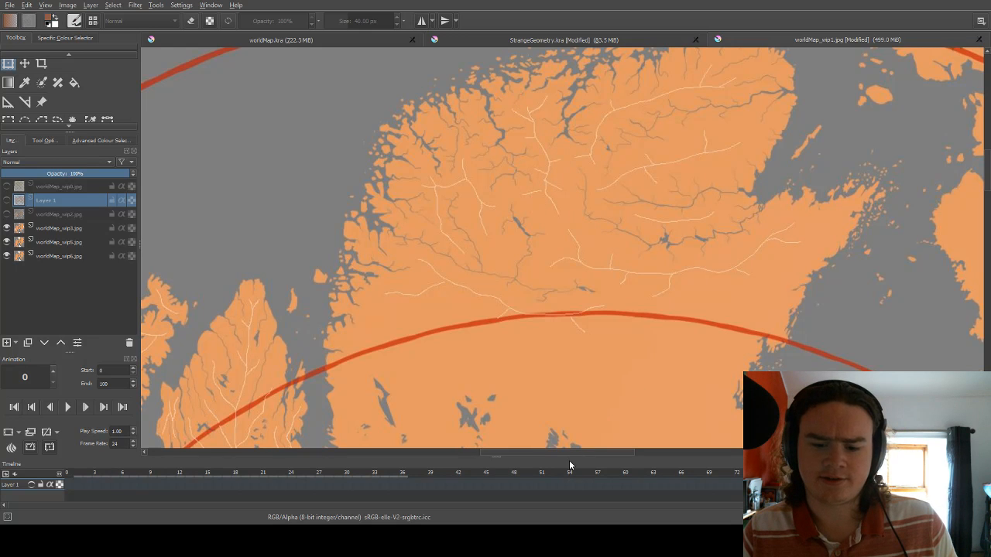
# Examine the northeastern round lakes on the worldMap_wip3.jpg map and the radiating rivers and pale lines around them.
pyautogui.moveTo(575, 455); pyautogui.dragTo(670, 440)
pyautogui.scroll(-1, 577, 302)
pyautogui.scroll(-1, 577, 303)
pyautogui.scroll(1, 576, 305)
pyautogui.scroll(-1, 572, 307)
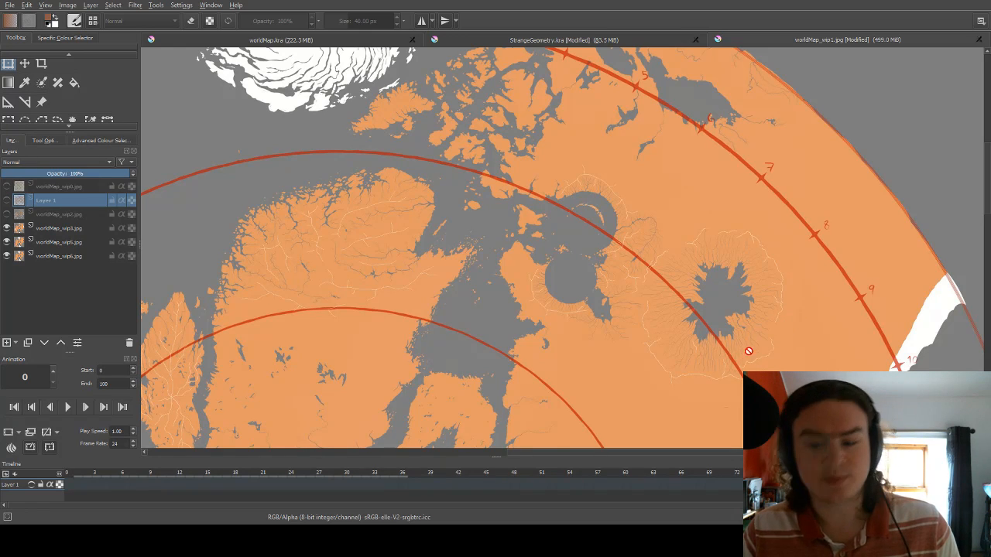
pyautogui.scroll(1, 749, 352)
pyautogui.scroll(1, 754, 350)
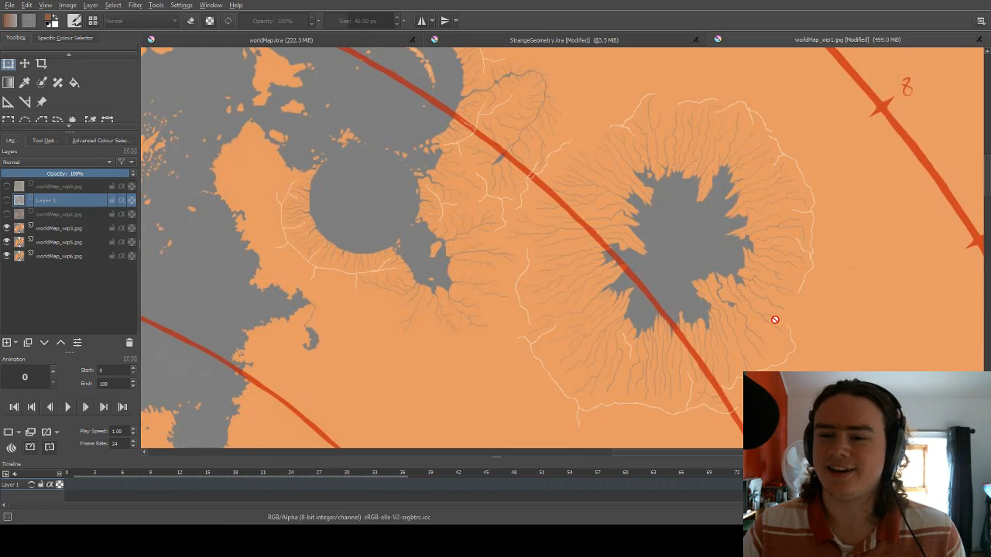
# Examine the jagged northeastern lake, its radiating rivers and the ring of pale ridge lines around it.
pyautogui.scroll(-1, 772, 288)
pyautogui.scroll(1, 773, 288)
pyautogui.scroll(1, 773, 288)
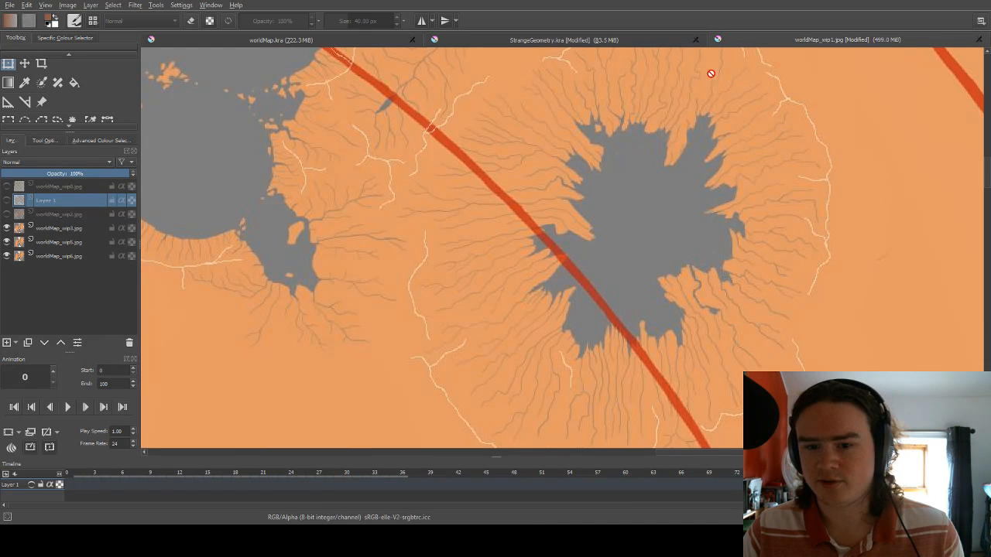
pyautogui.scroll(-1, 574, 170)
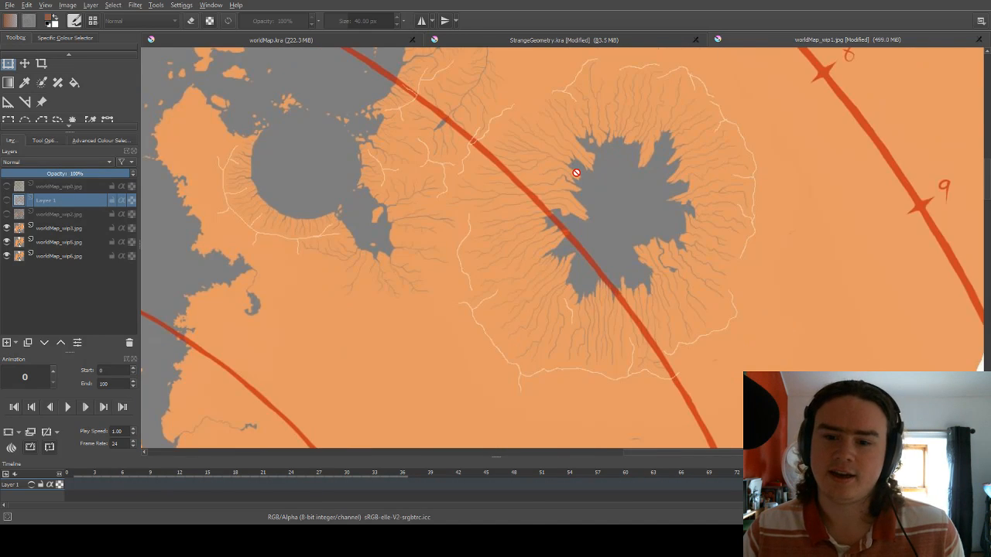
pyautogui.scroll(1, 575, 171)
pyautogui.scroll(-1, 576, 175)
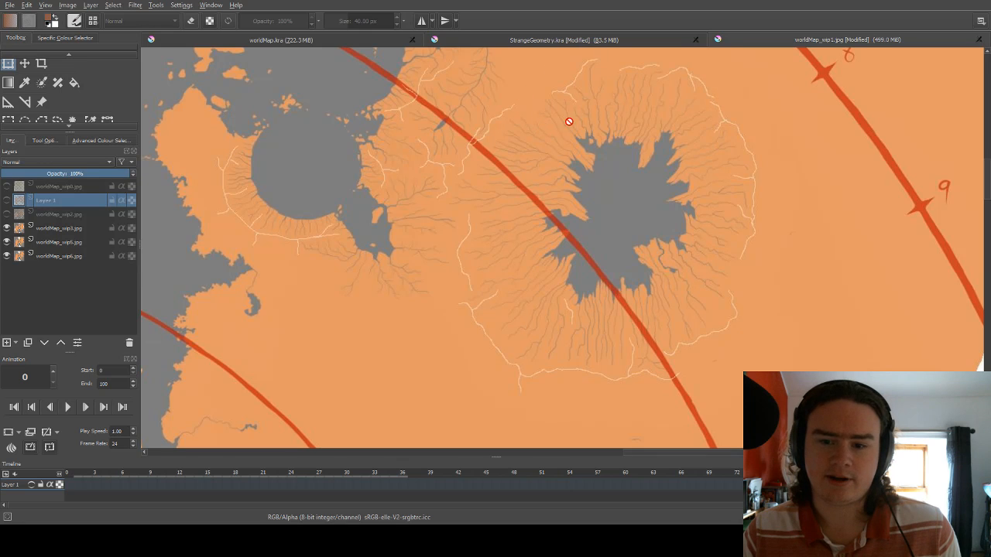
pyautogui.scroll(1, 689, 244)
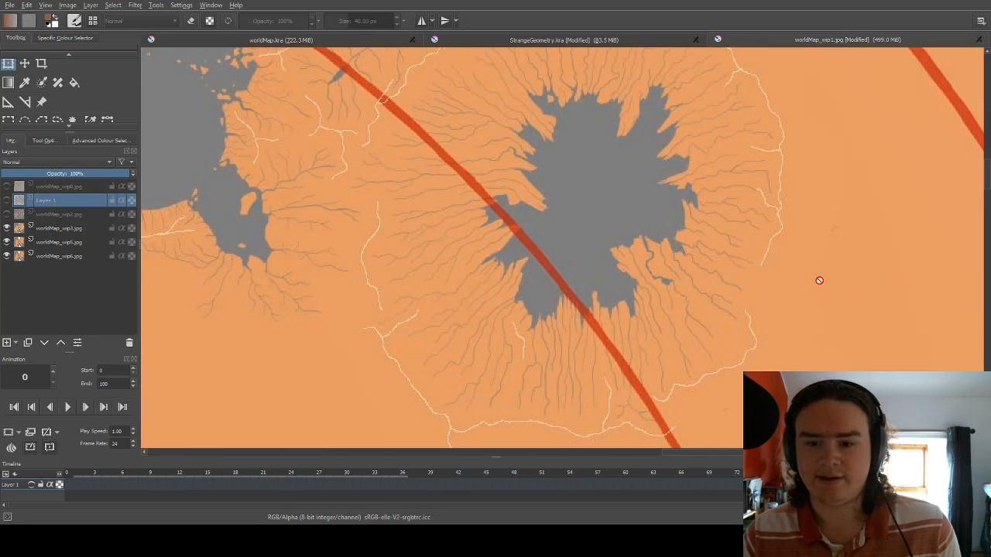
# View the jagged lake together with the neighbouring round lakes, the numbered outer ring and the northern half of the disc.
pyautogui.moveTo(989, 172); pyautogui.dragTo(988, 163)
pyautogui.scroll(-1, 709, 229)
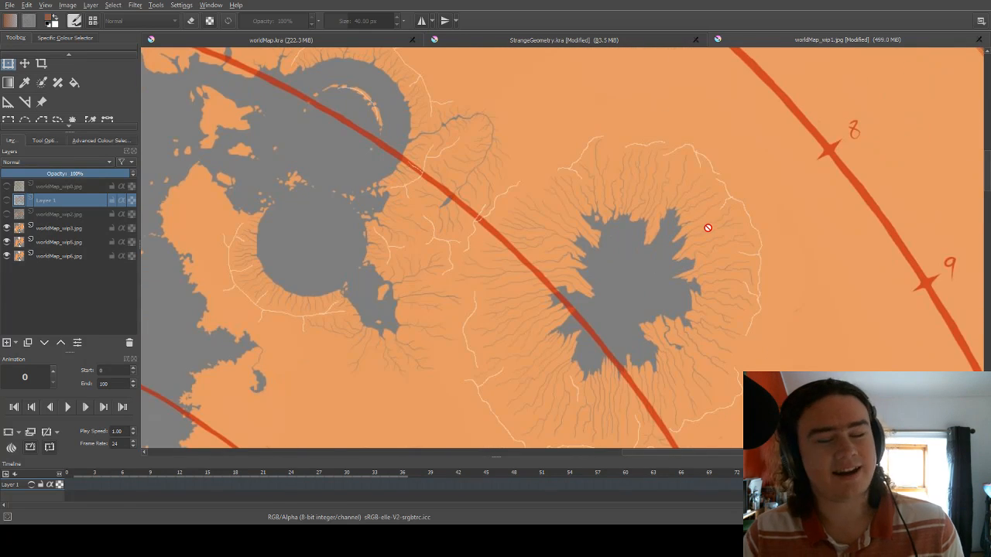
pyautogui.scroll(-1, 643, 276)
pyautogui.scroll(3, 650, 272)
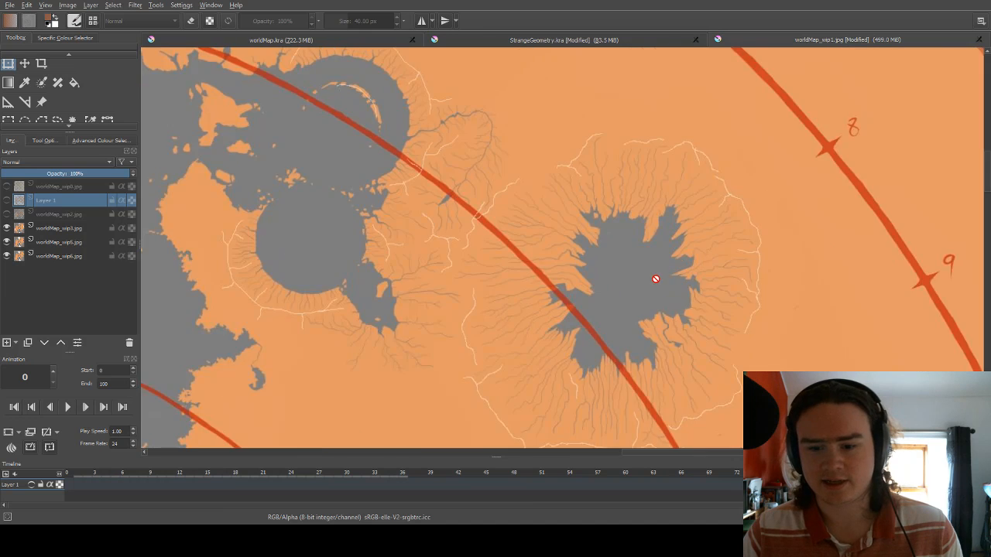
pyautogui.scroll(-1, 642, 282)
pyautogui.scroll(-2, 643, 284)
pyautogui.scroll(1, 588, 324)
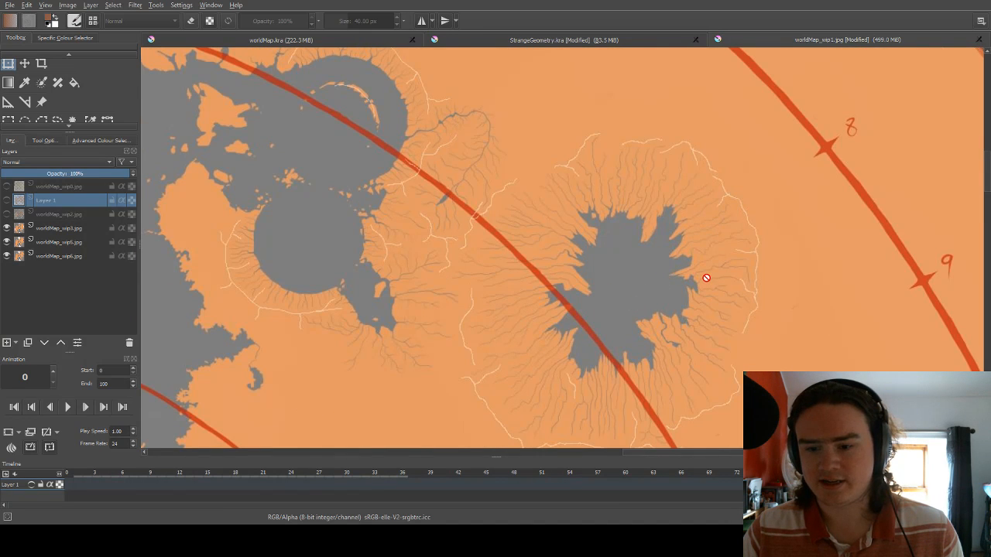
pyautogui.scroll(-1, 703, 241)
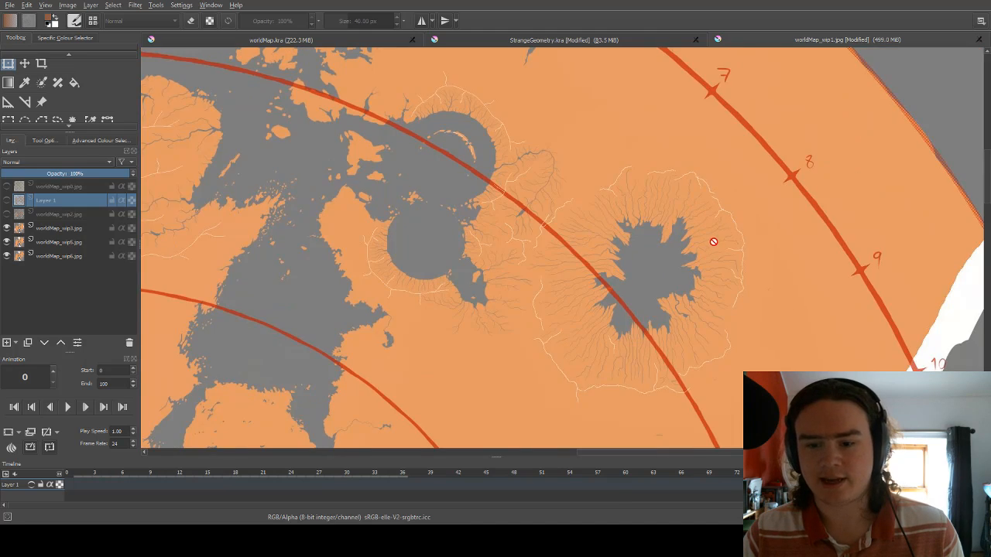
pyautogui.scroll(-1, 713, 241)
pyautogui.scroll(-2, 717, 242)
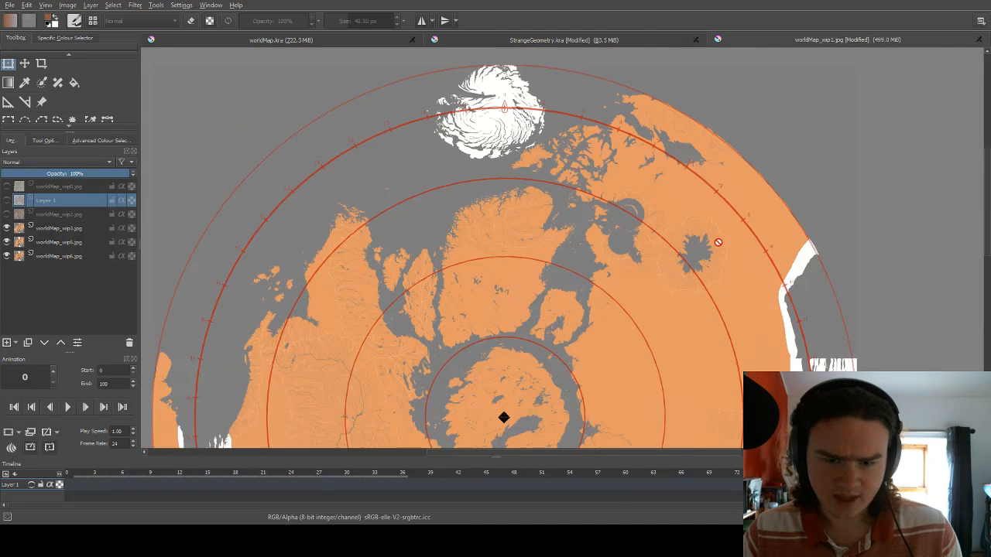
# Inspect the white swirling landmass on the northern rim around the ring's 1 marking.
pyautogui.scroll(1, 476, 77)
pyautogui.scroll(2, 482, 83)
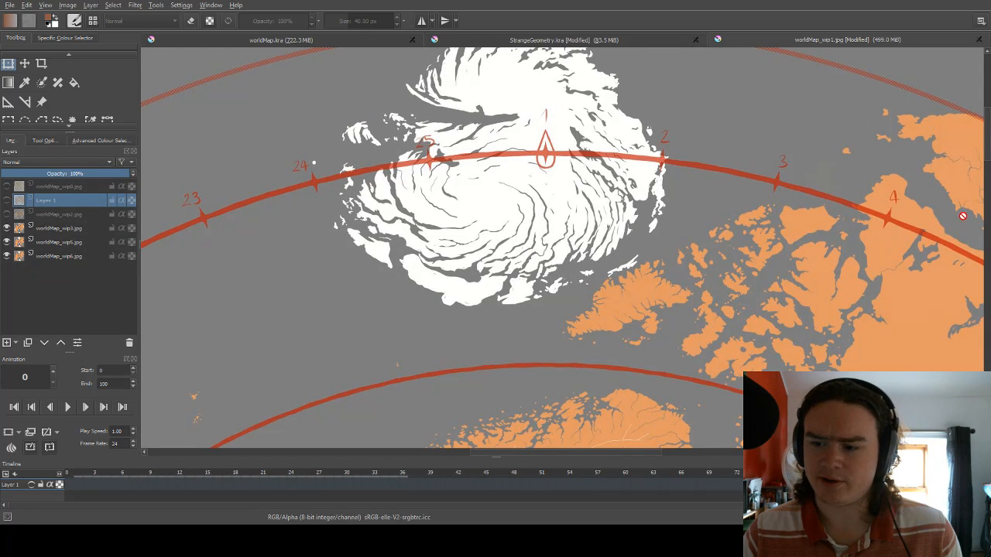
pyautogui.scroll(-2, 795, 226)
pyautogui.scroll(-3, 795, 226)
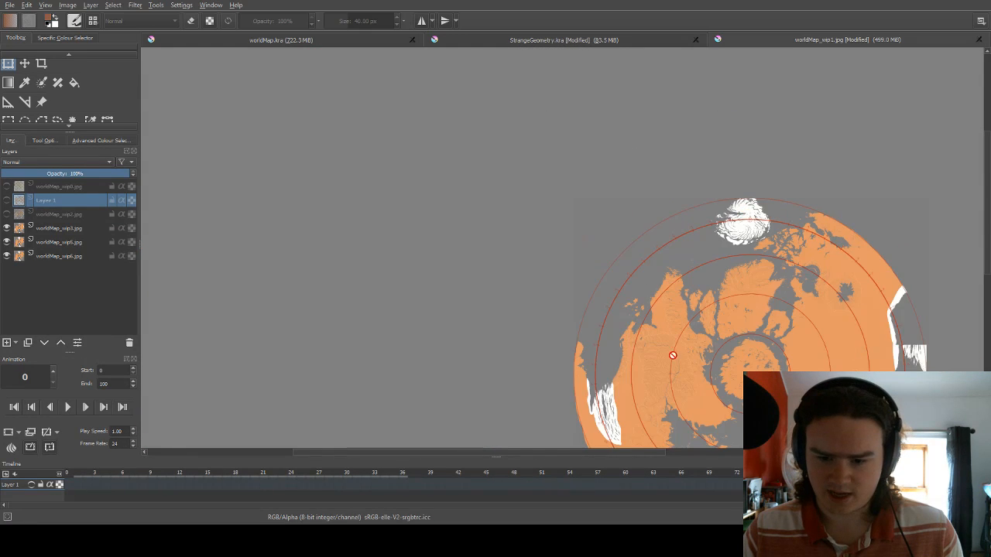
# Look over the western continent's large branching river basin and pale ridge lines, and view it against the whole disc.
pyautogui.scroll(2, 642, 360)
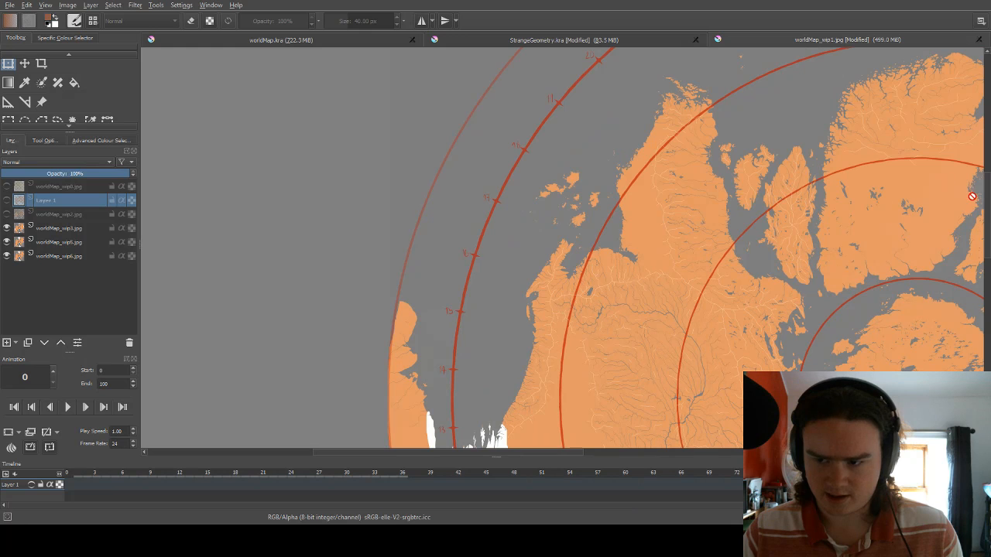
pyautogui.scroll(5, 913, 255)
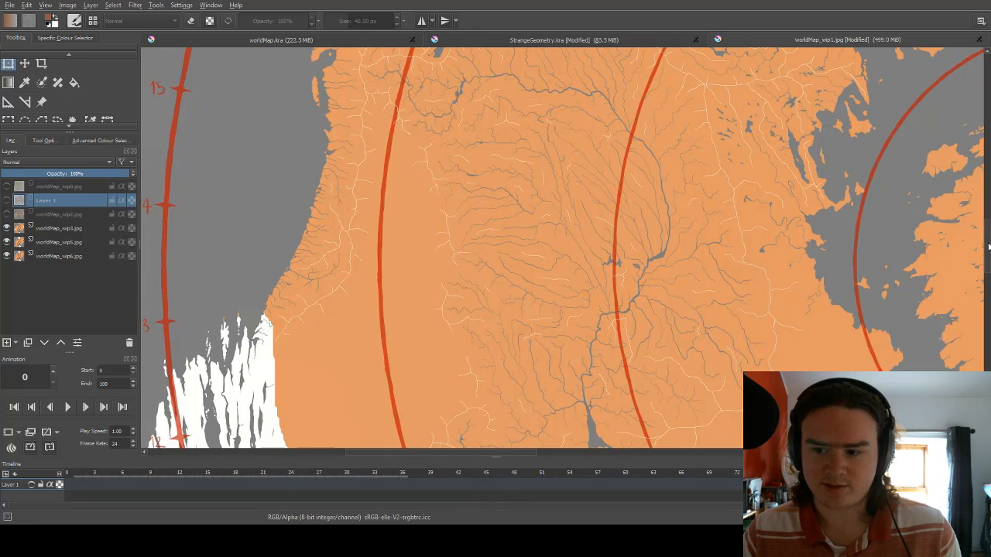
pyautogui.moveTo(988, 247); pyautogui.dragTo(983, 273)
pyautogui.scroll(-3, 692, 291)
pyautogui.moveTo(525, 452); pyautogui.dragTo(720, 451)
pyautogui.scroll(-1, 730, 308)
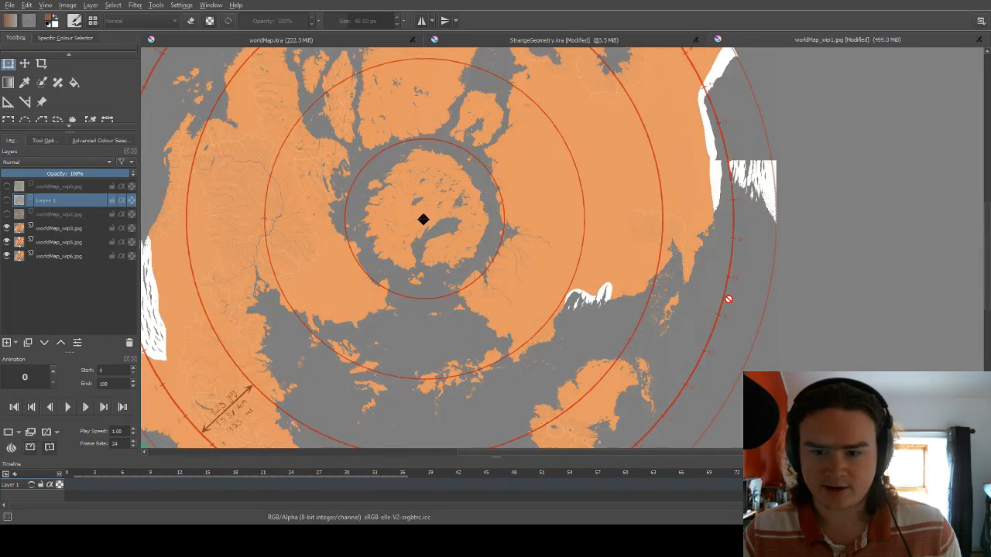
# Examine the small river network on the eastern continent's coast and the blank land between it and the central sea.
pyautogui.scroll(4, 728, 299)
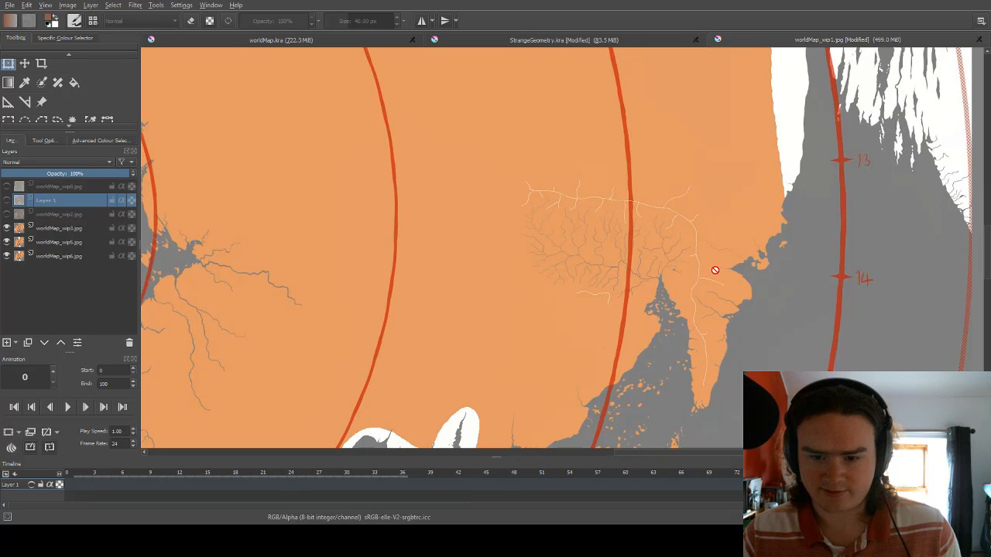
pyautogui.scroll(-4, 712, 271)
pyautogui.scroll(-1, 755, 197)
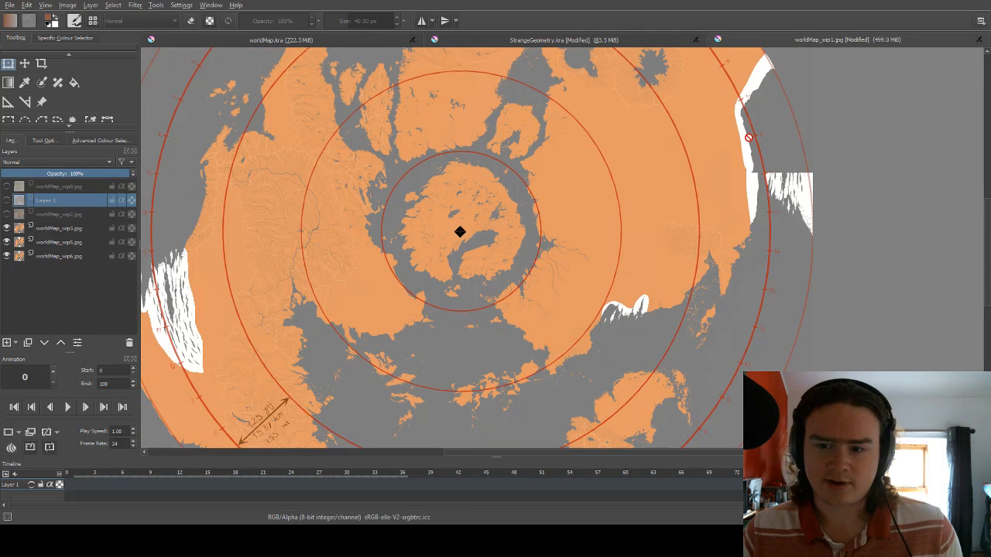
pyautogui.scroll(-1, 678, 234)
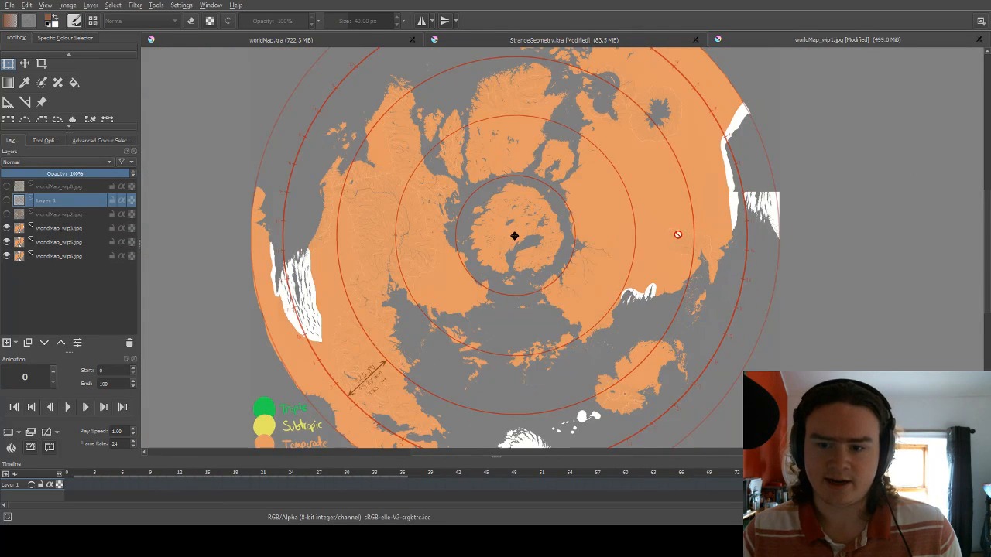
pyautogui.scroll(1, 703, 134)
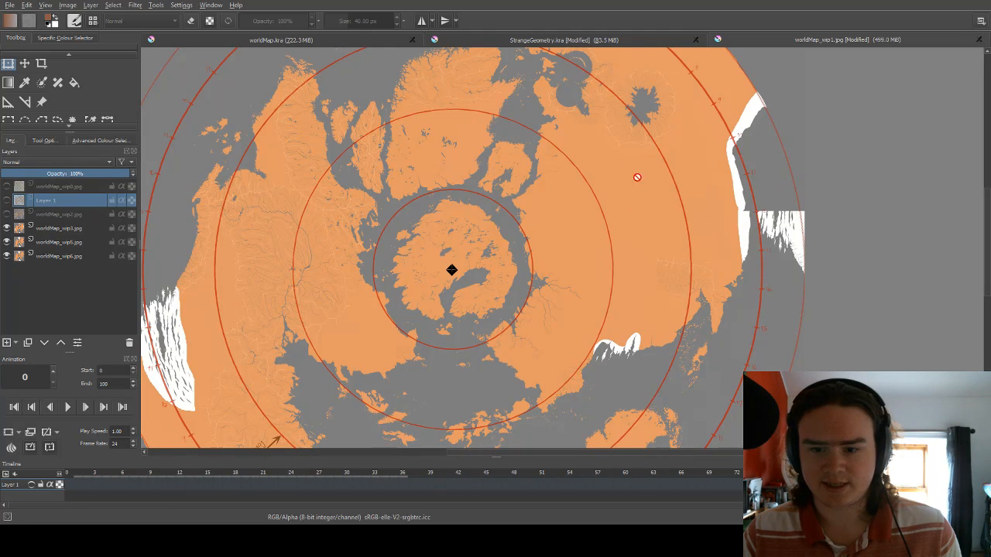
pyautogui.scroll(1, 686, 194)
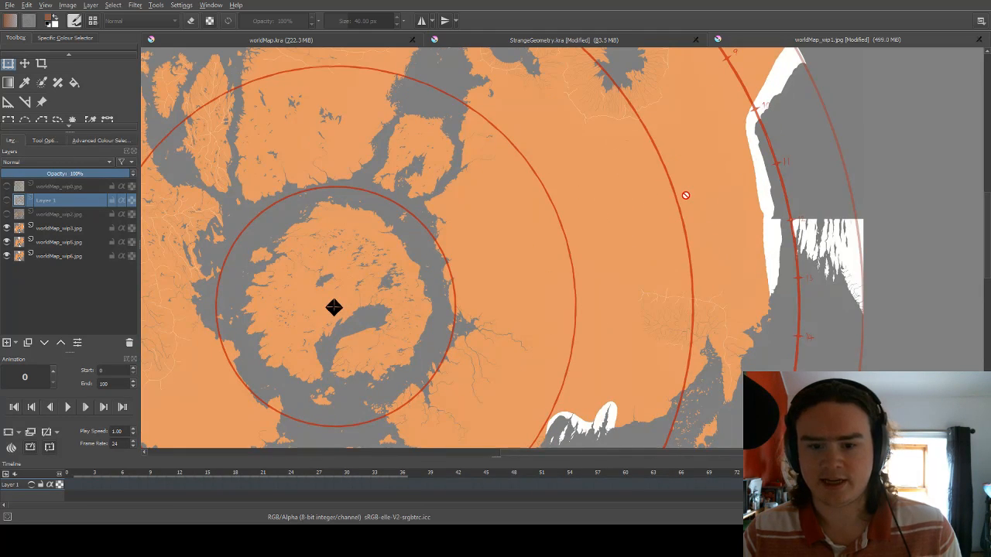
pyautogui.scroll(-1, 688, 209)
pyautogui.scroll(-1, 673, 248)
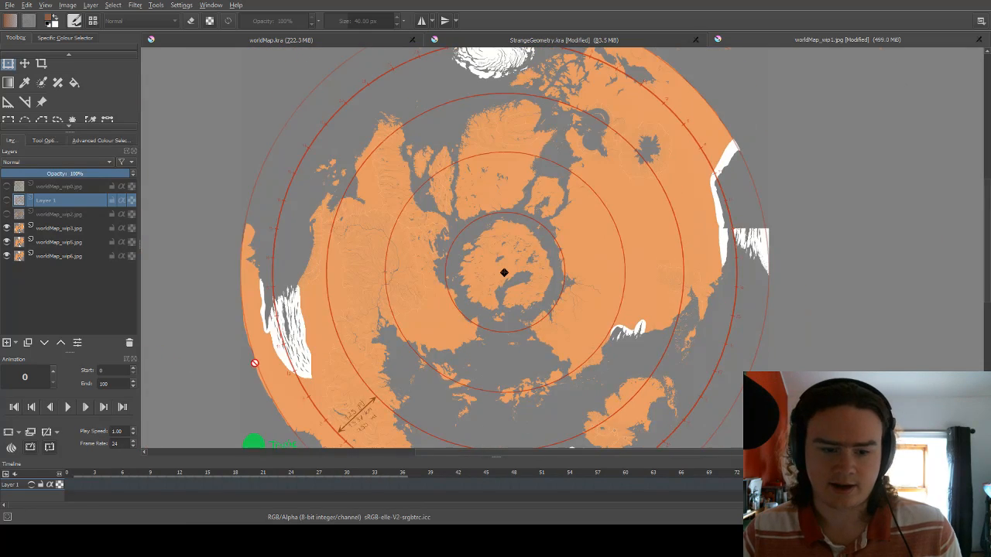
# Examine the western river delta and the white streaked area along the western coast near the 11 to 13 markings.
pyautogui.scroll(2, 348, 252)
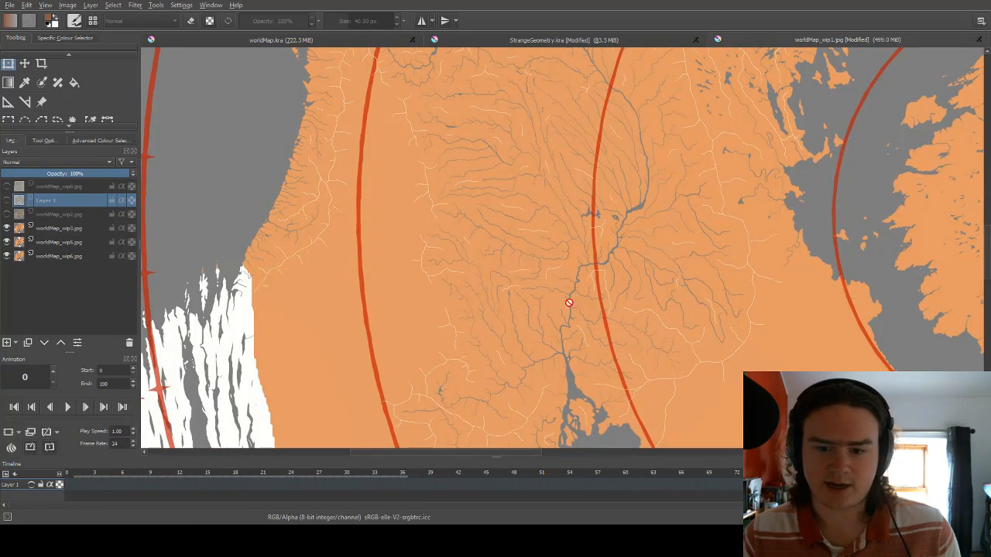
pyautogui.scroll(-3, 581, 279)
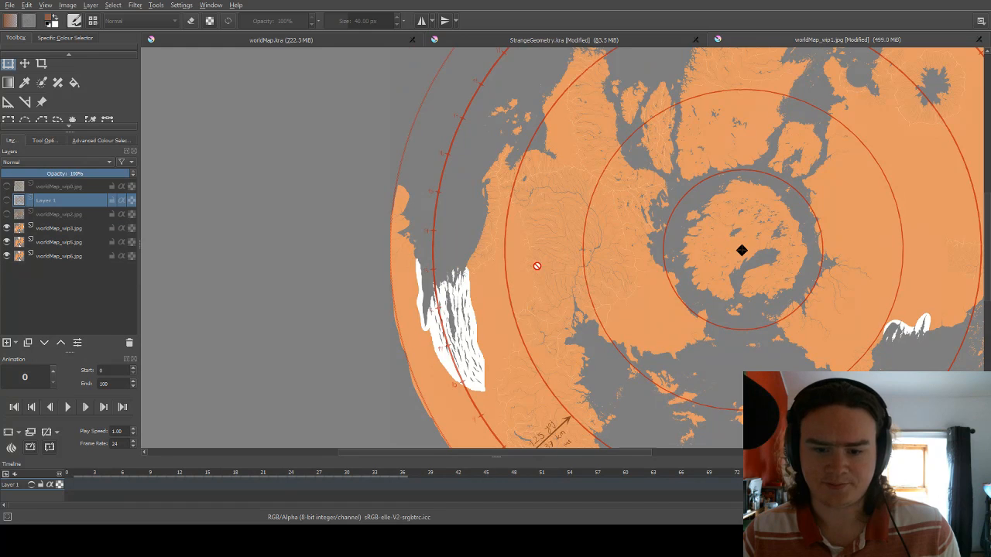
pyautogui.scroll(-1, 537, 266)
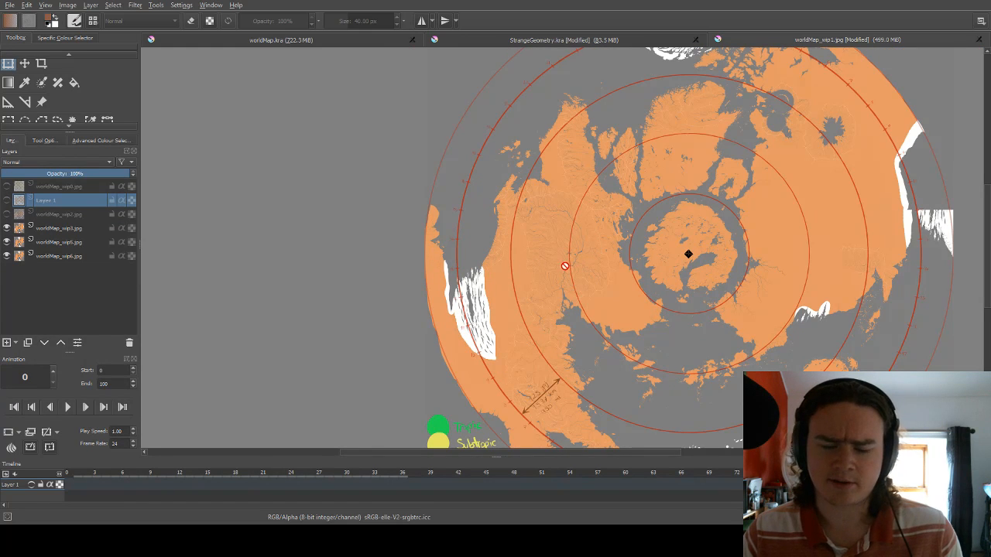
pyautogui.scroll(1, 559, 270)
pyautogui.scroll(1, 470, 350)
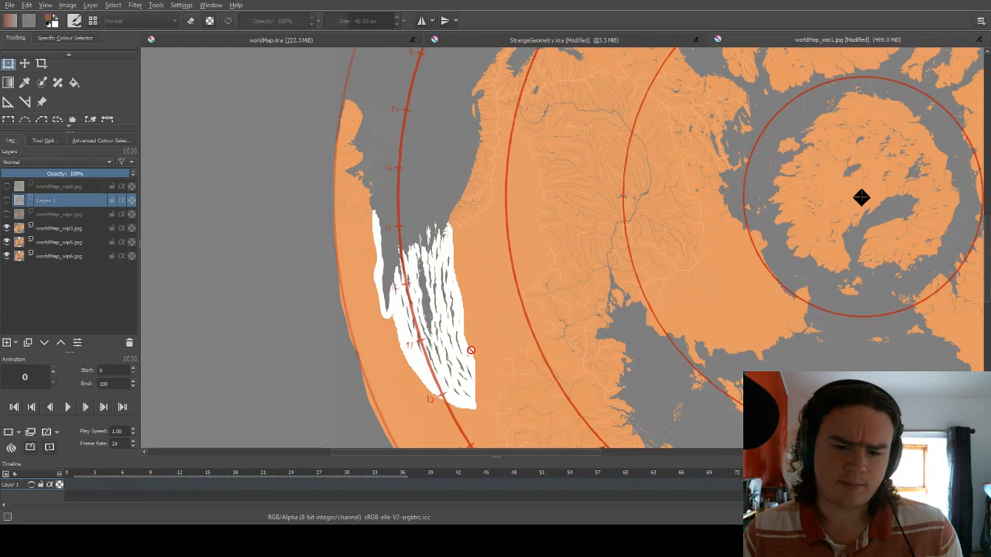
pyautogui.scroll(-1, 468, 349)
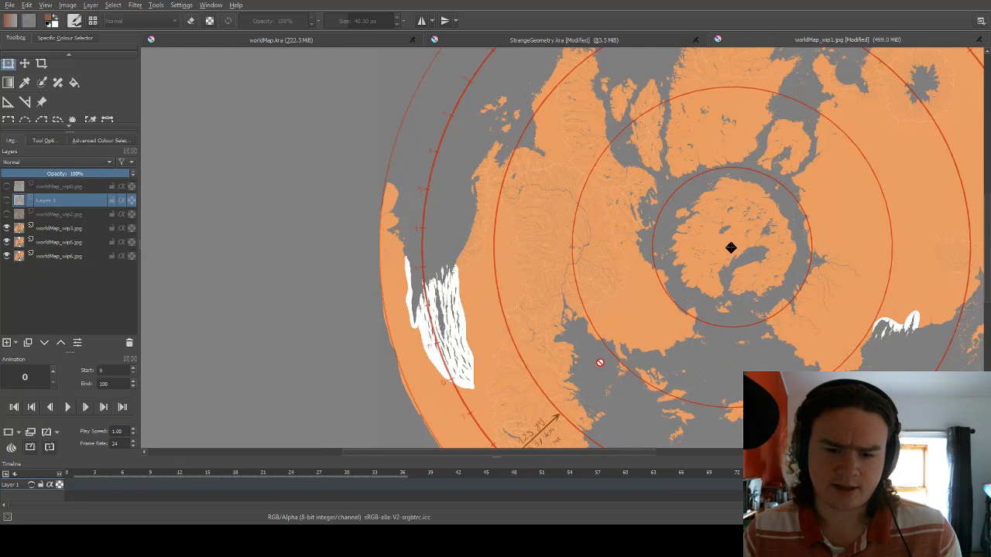
pyautogui.scroll(3, 448, 326)
pyautogui.scroll(-2, 482, 256)
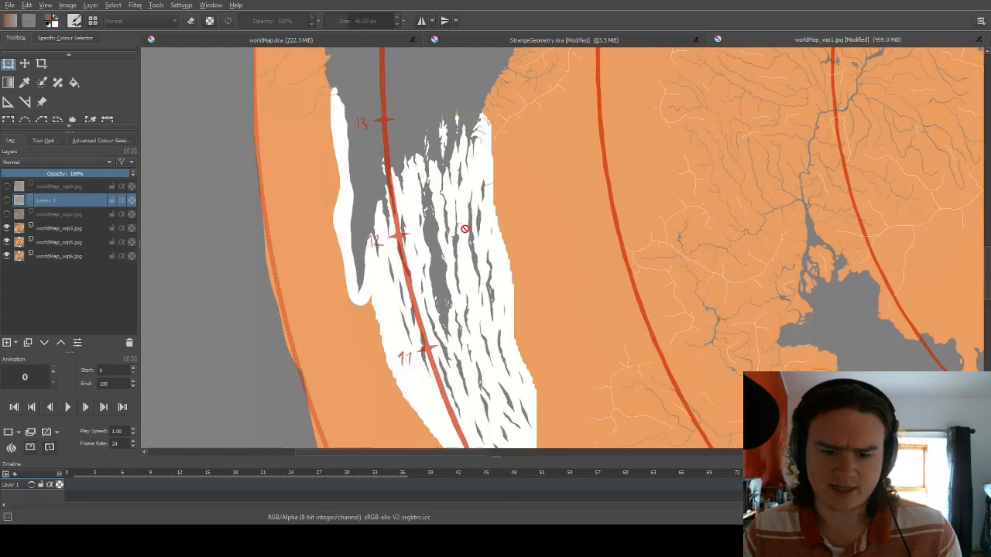
pyautogui.scroll(-3, 524, 234)
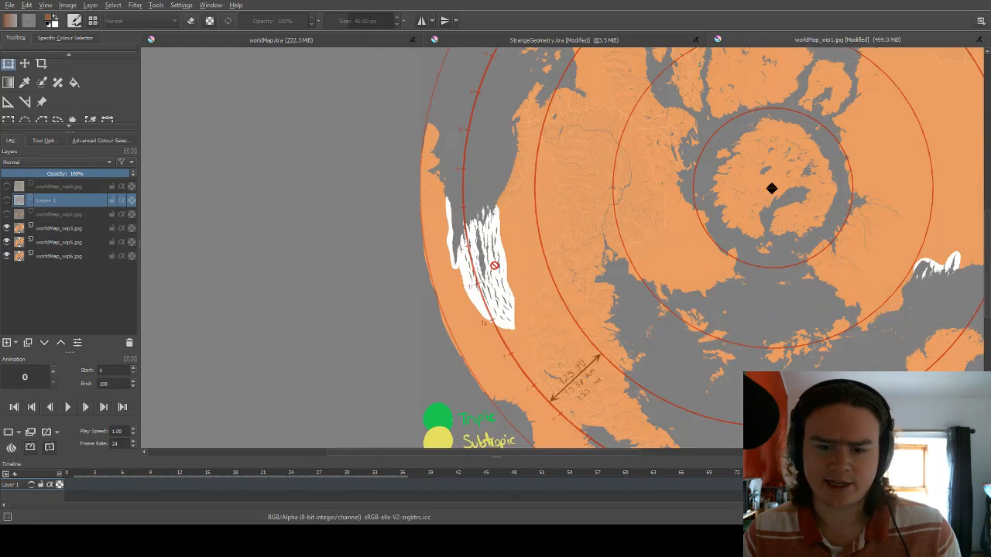
# Show the worldMap_wip2.jpg layer briefly to compare it with worldMap_wip3.jpg, and hide it again.
pyautogui.scroll(1, 844, 201)
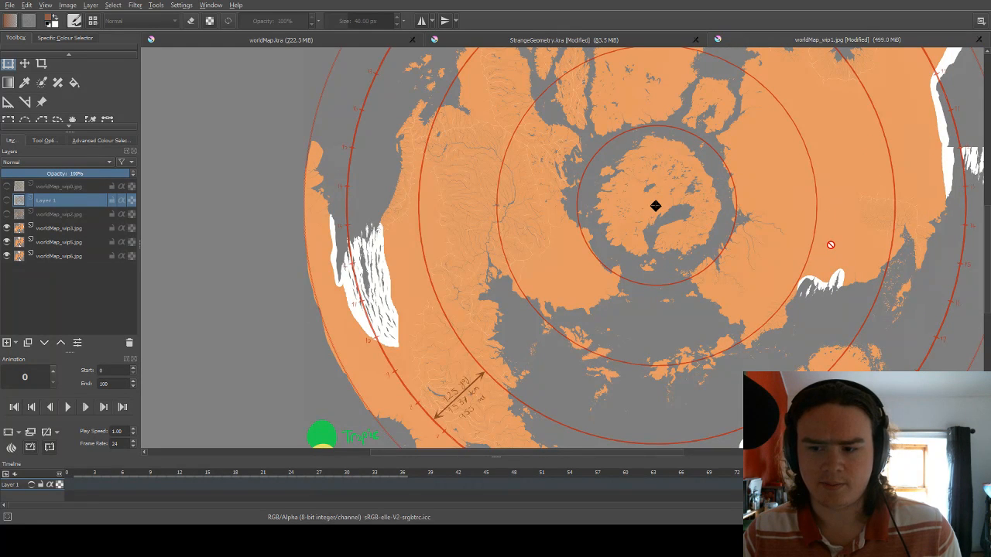
pyautogui.click(7, 215)
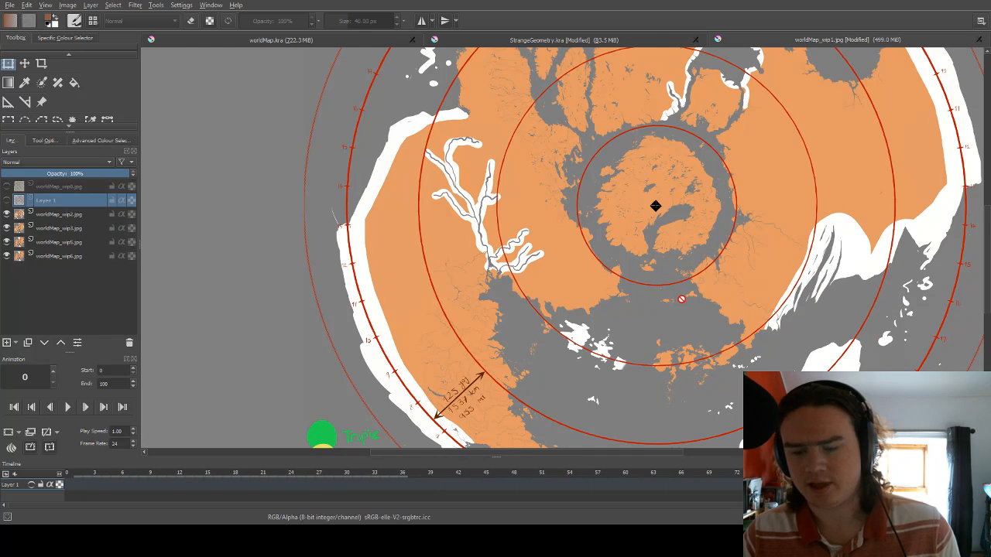
pyautogui.click(7, 214)
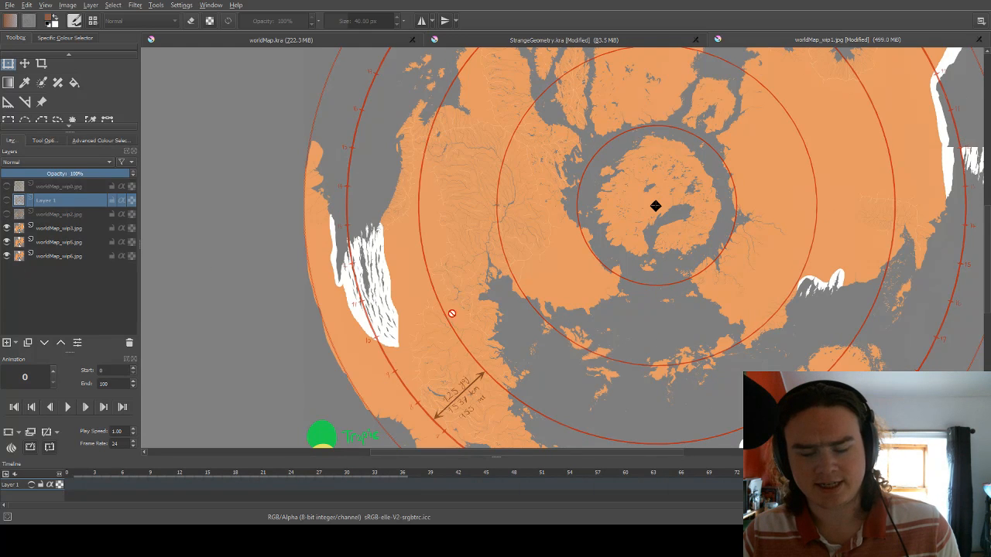
# Hide the worldMap_wip3.jpg layer and look closely at the narrow elongated lakes on the eastern continent's southern coast.
pyautogui.click(6, 229)
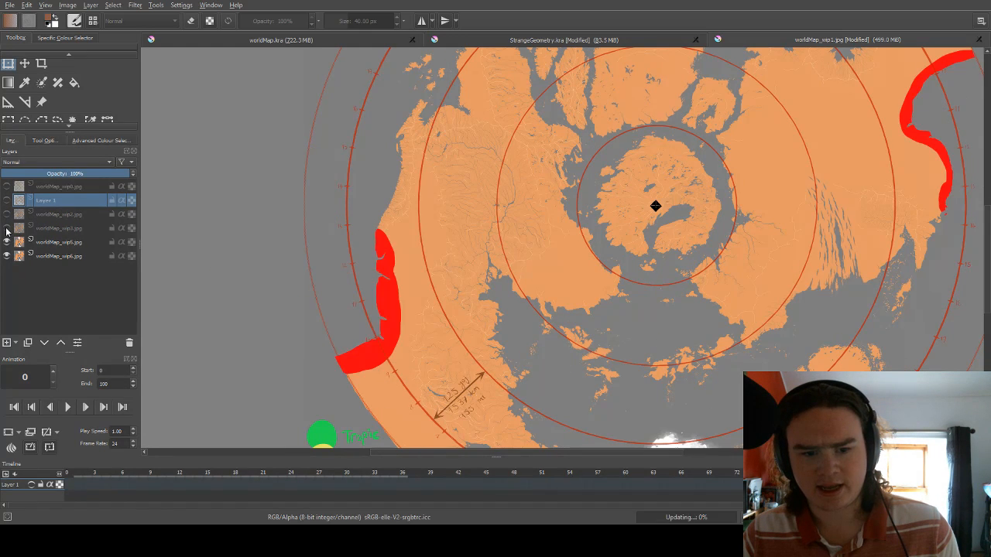
pyautogui.scroll(3, 846, 234)
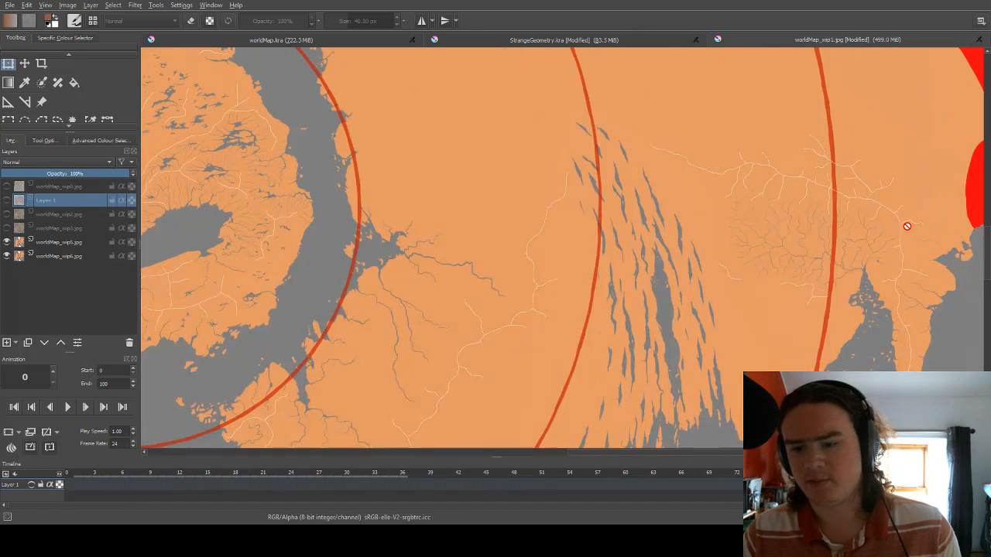
pyautogui.scroll(-1, 667, 324)
pyautogui.scroll(1, 669, 324)
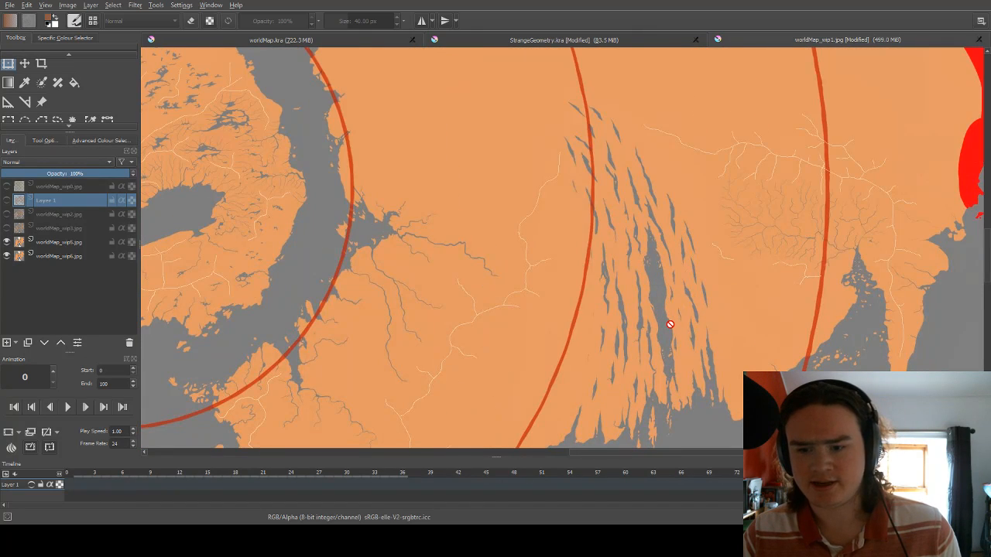
pyautogui.scroll(-2, 669, 324)
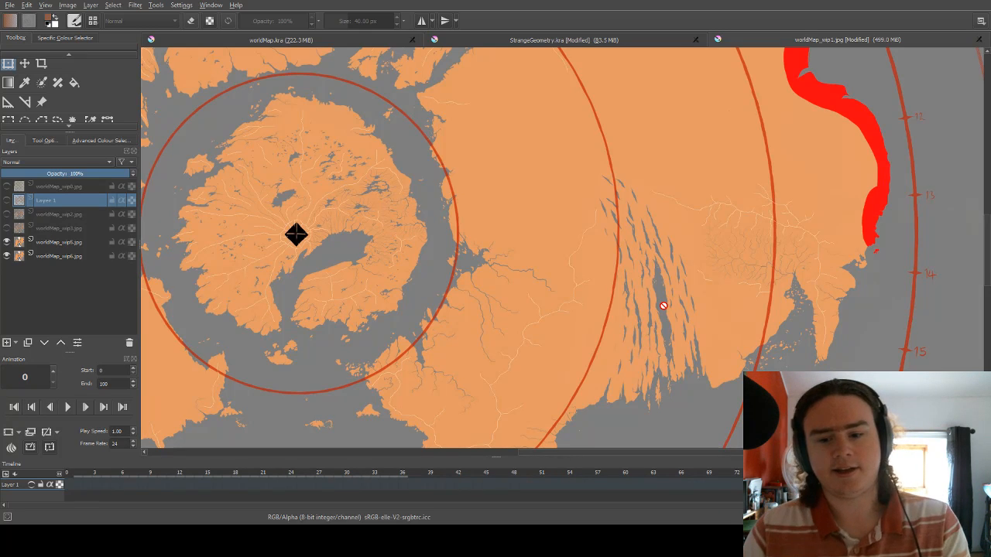
pyautogui.scroll(2, 673, 309)
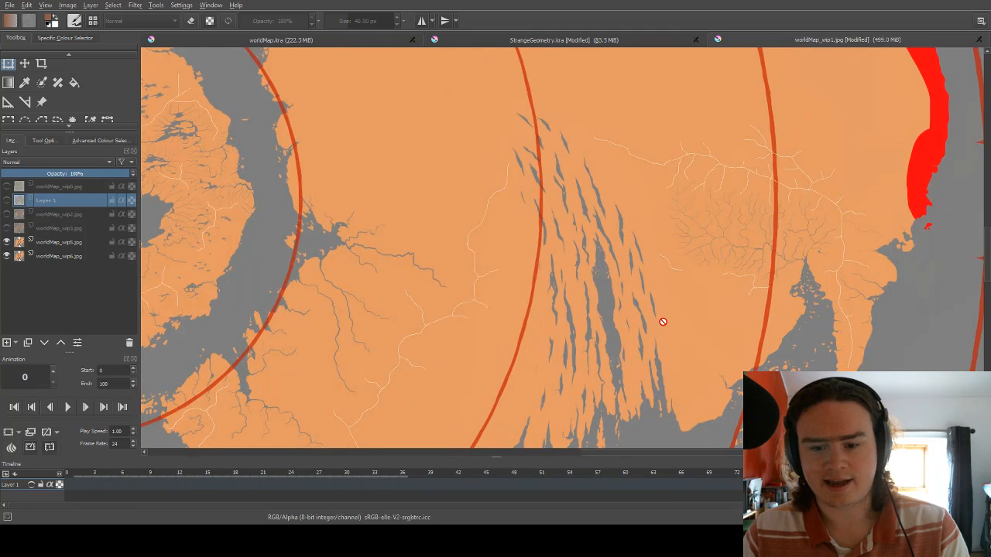
# Examine the narrow elongated lakes on the eastern continent's southern coast, both up close and against the whole disc.
pyautogui.scroll(-2, 659, 321)
pyautogui.scroll(4, 657, 321)
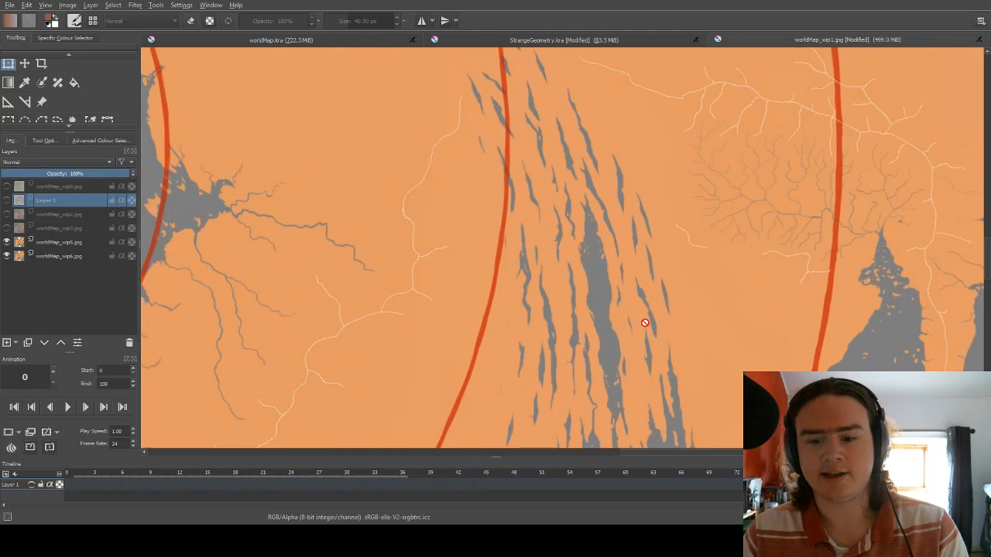
pyautogui.scroll(-3, 645, 322)
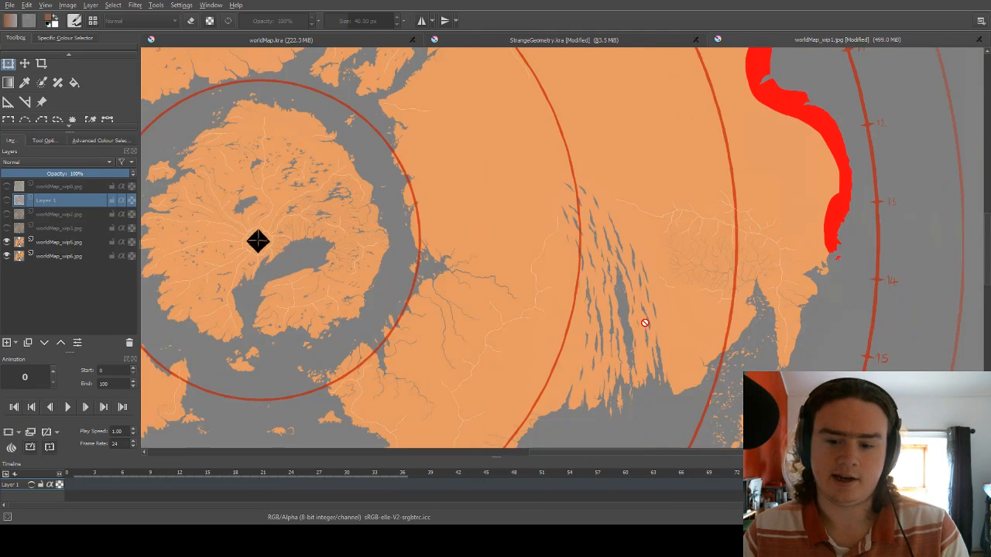
pyautogui.scroll(-1, 645, 323)
pyautogui.scroll(-1, 645, 323)
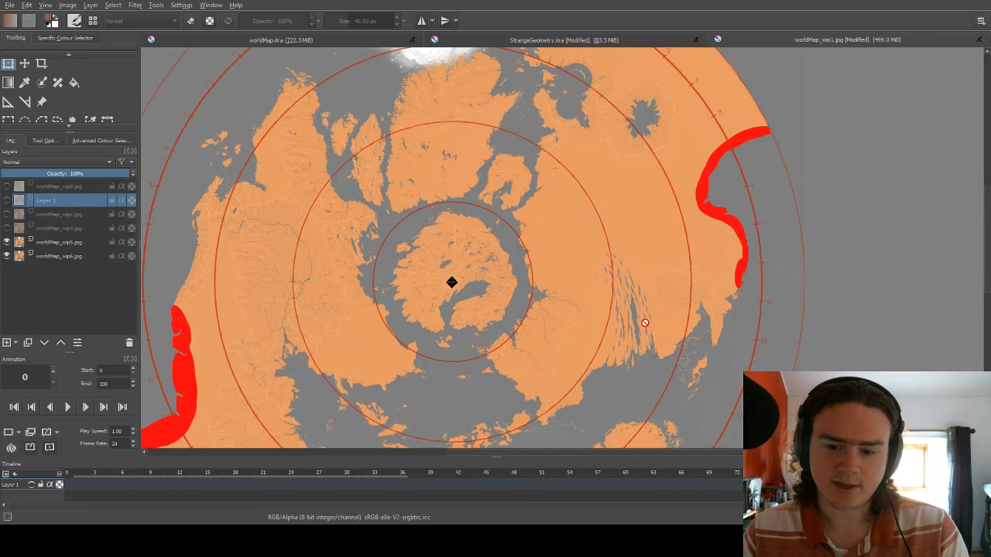
pyautogui.scroll(5, 641, 320)
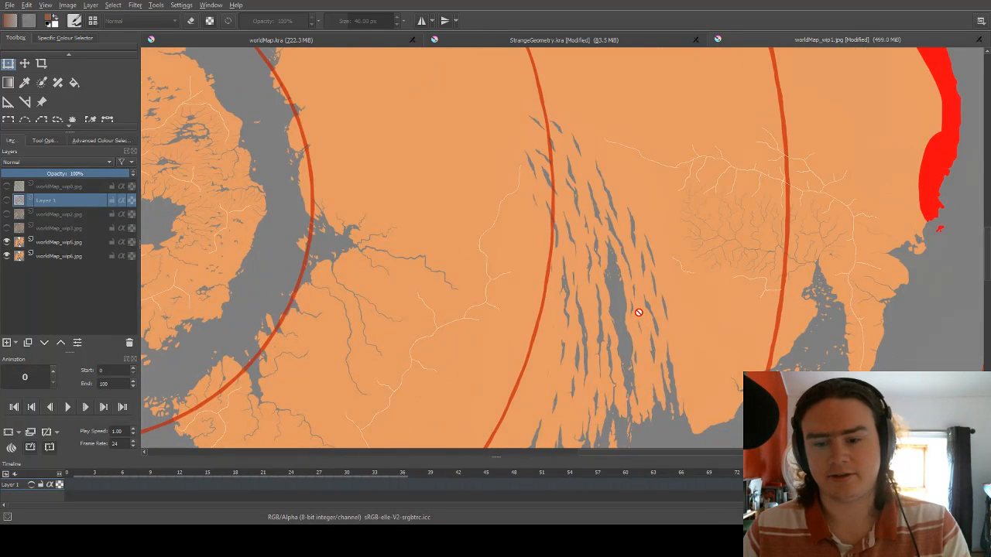
pyautogui.scroll(-2, 638, 309)
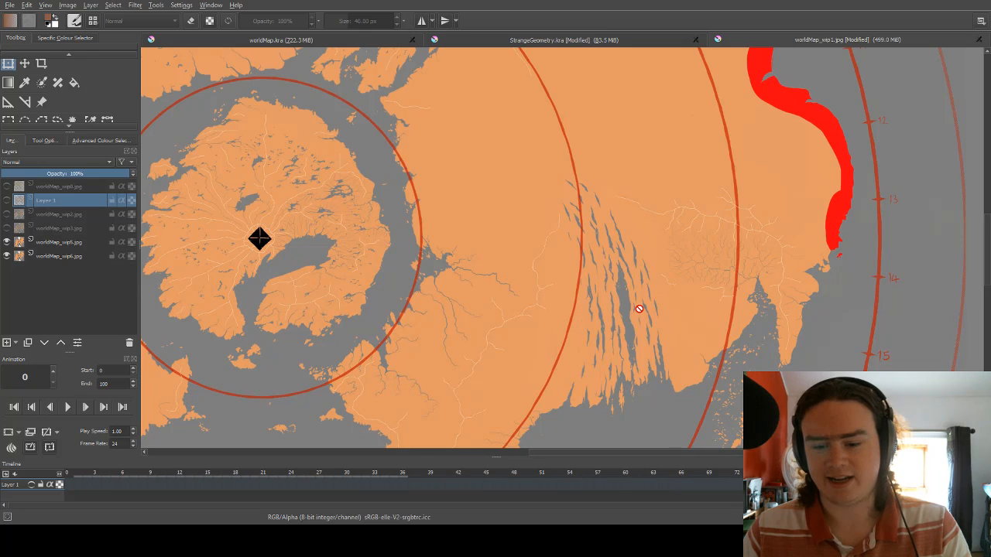
pyautogui.scroll(-1, 639, 309)
pyautogui.scroll(-1, 639, 309)
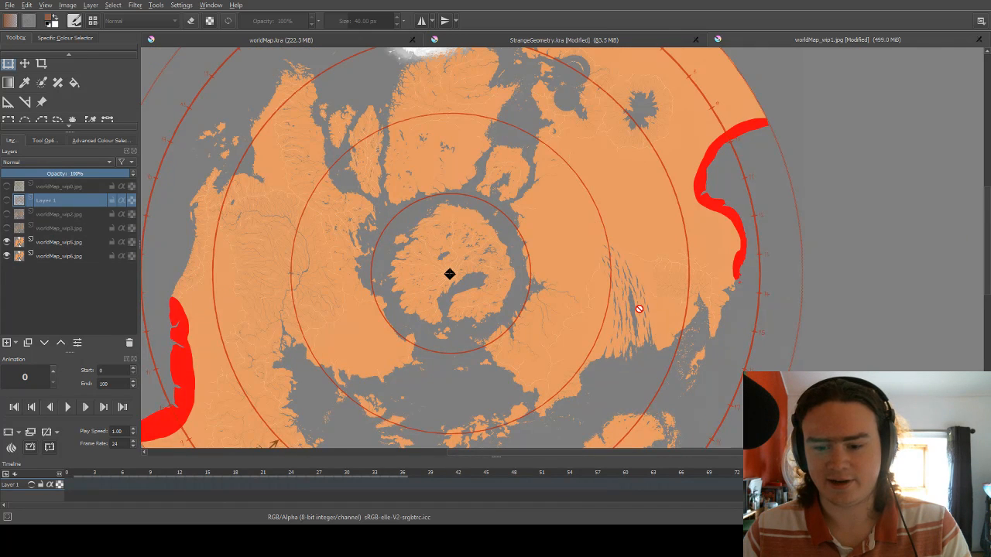
pyautogui.scroll(1, 638, 309)
pyautogui.scroll(-1, 639, 309)
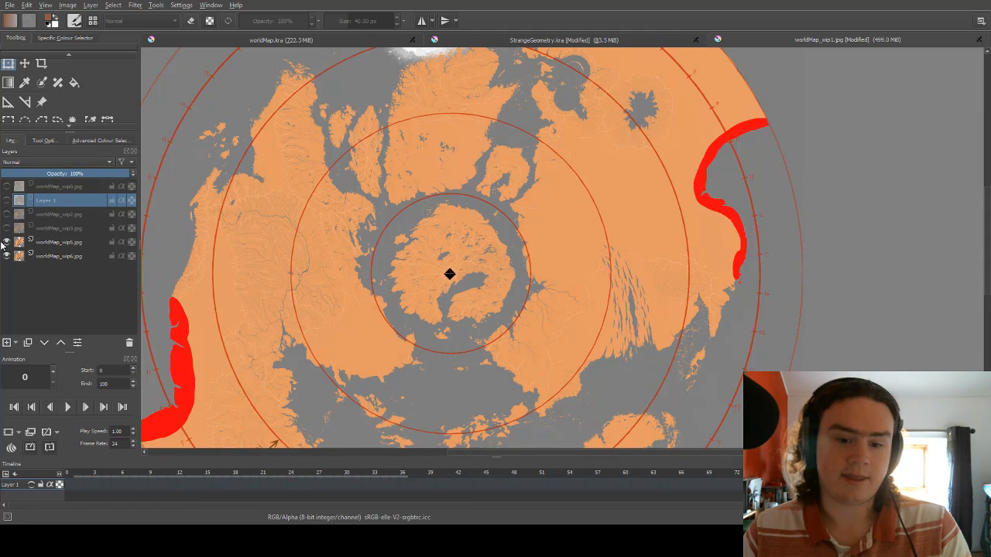
# Hide the worldMap_wip5.jpg layer and inspect the northern ice cap and the eastern rim near markings 9 to 12 in worldMap_wip6.jpg.
pyautogui.scroll(-4, 547, 228)
pyautogui.scroll(6, 506, 149)
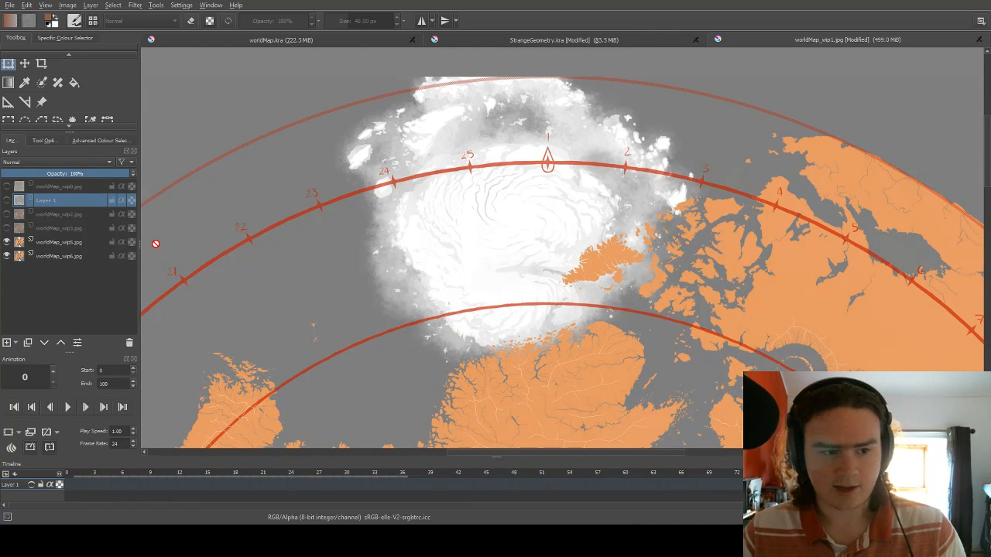
pyautogui.click(7, 241)
pyautogui.scroll(-3, 580, 203)
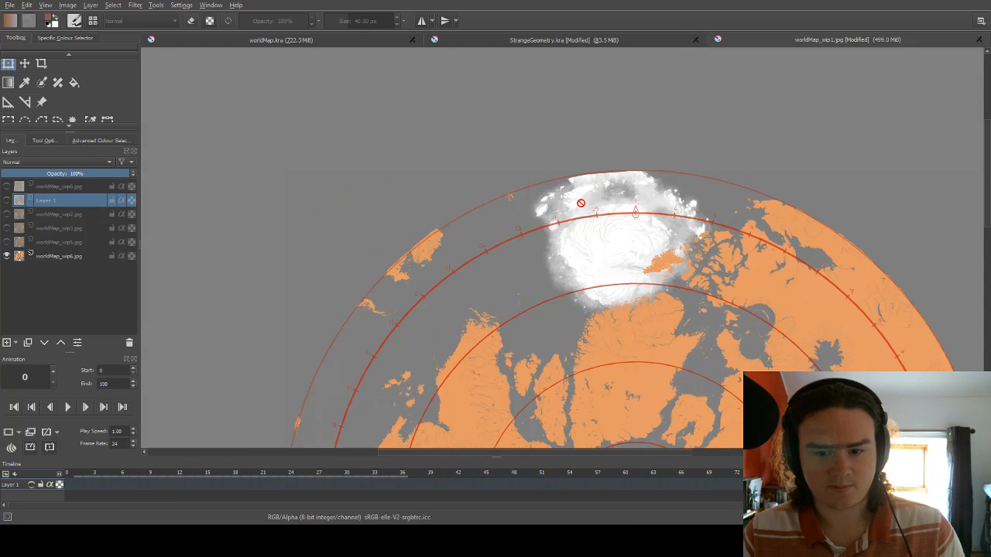
pyautogui.scroll(-3, 581, 202)
pyautogui.scroll(3, 744, 366)
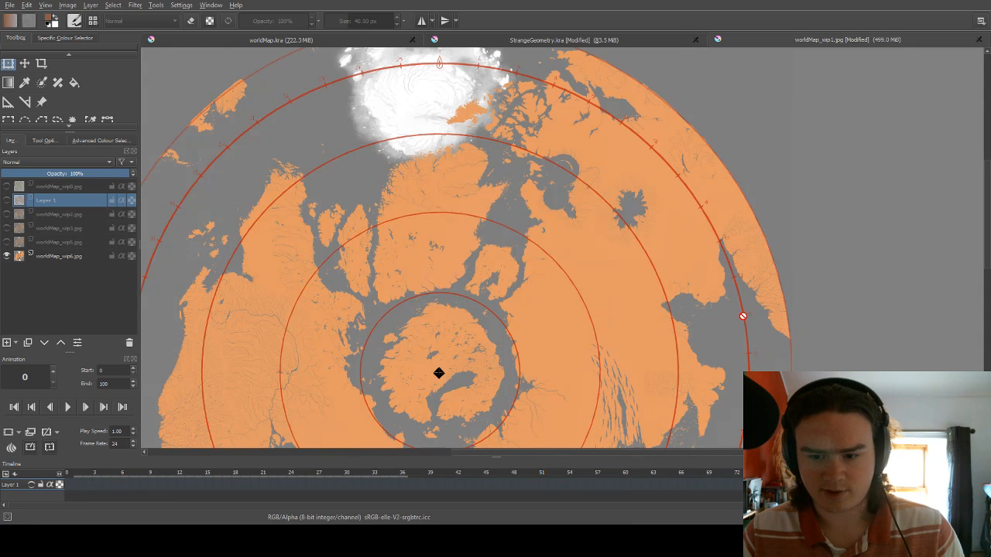
pyautogui.scroll(3, 744, 319)
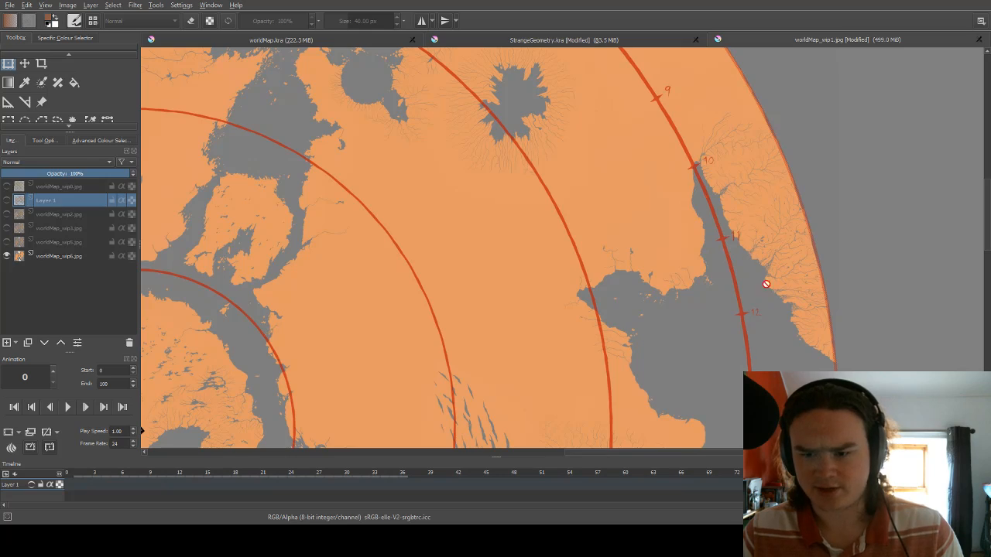
# Examine the dense river network on the western continent beside markings 10 to 14.
pyautogui.moveTo(605, 453); pyautogui.dragTo(366, 459)
pyautogui.scroll(-3, 686, 349)
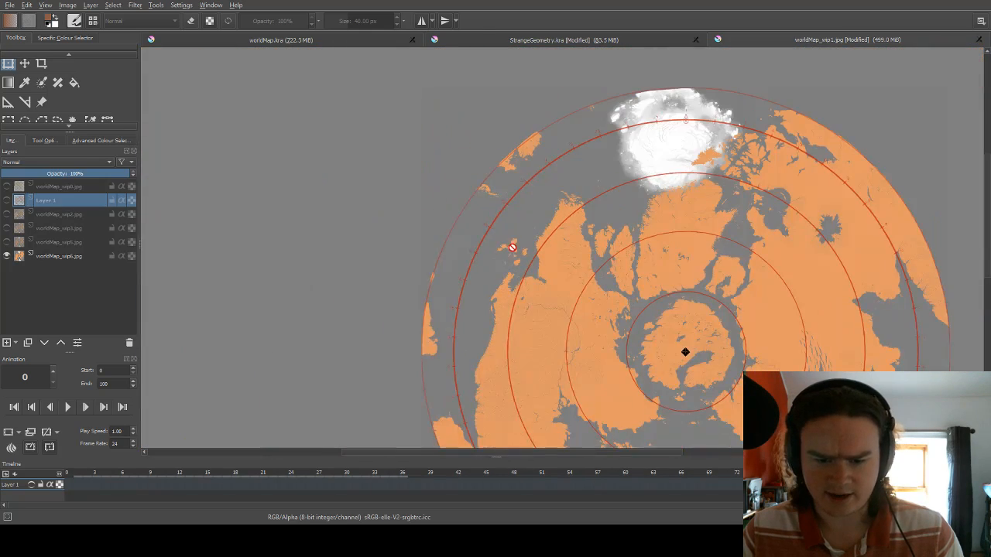
pyautogui.scroll(1, 736, 327)
pyautogui.scroll(4, 471, 364)
pyautogui.scroll(-1, 487, 349)
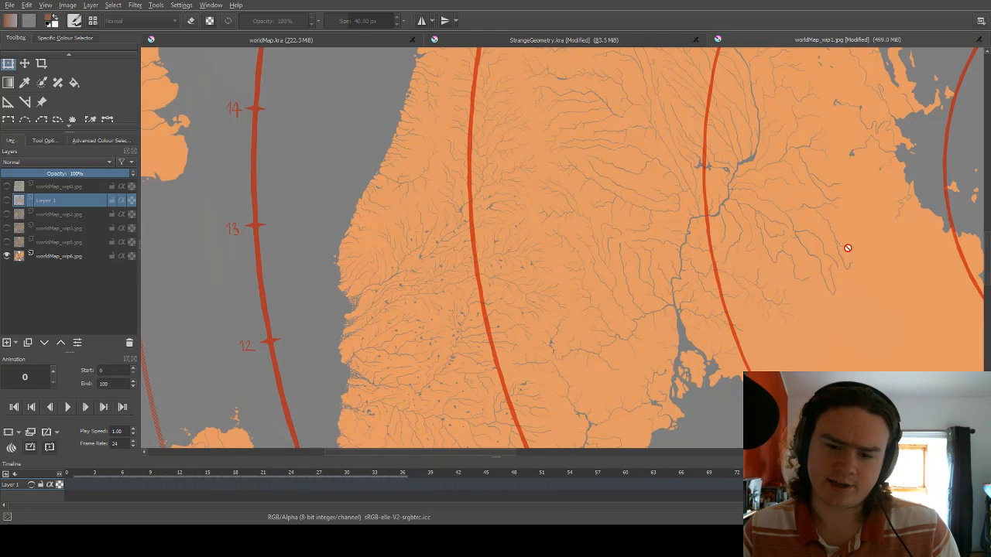
pyautogui.scroll(-3, 988, 257)
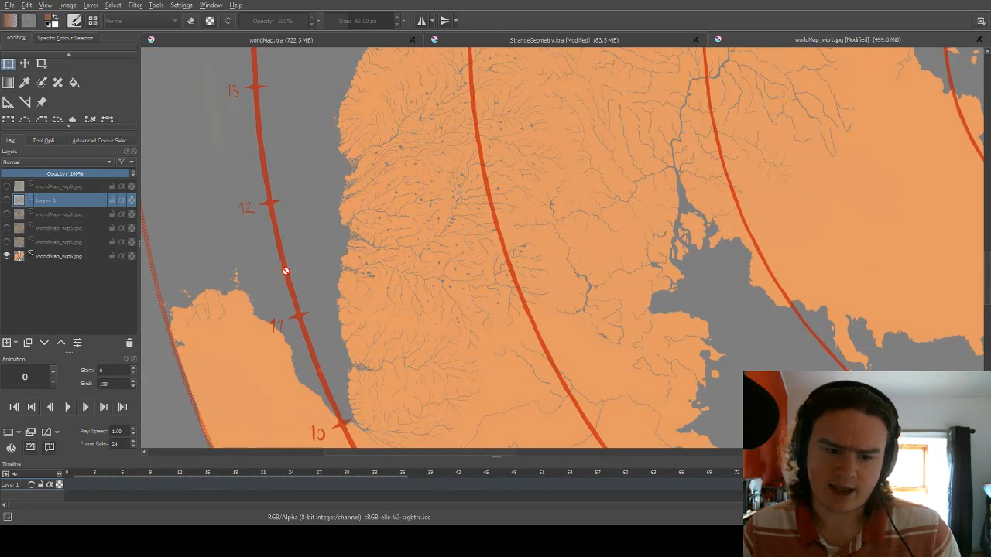
# Examine the eastern continent from its southern coast up to the branching rivers on the rim near markings 10 and 11.
pyautogui.moveTo(469, 459); pyautogui.dragTo(754, 433)
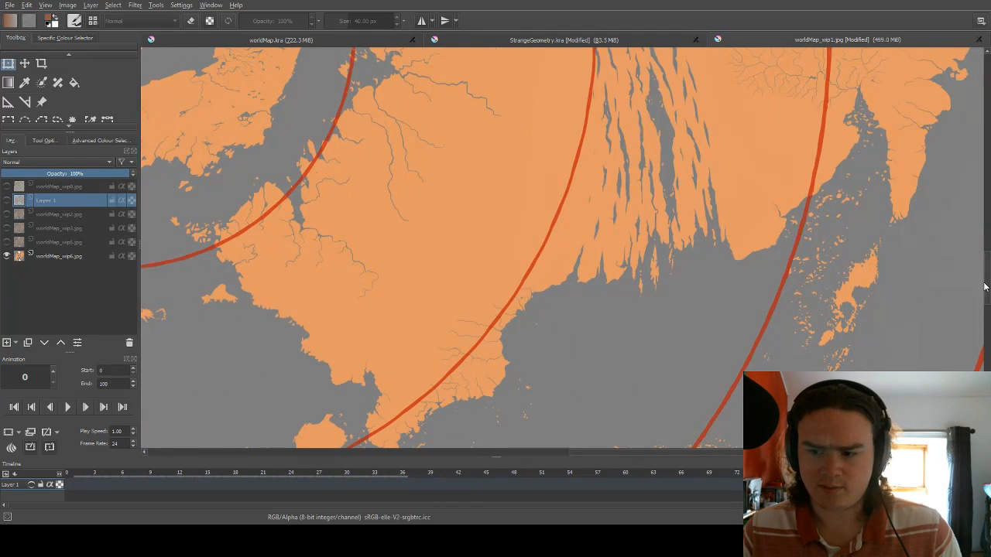
pyautogui.moveTo(985, 286); pyautogui.dragTo(980, 208)
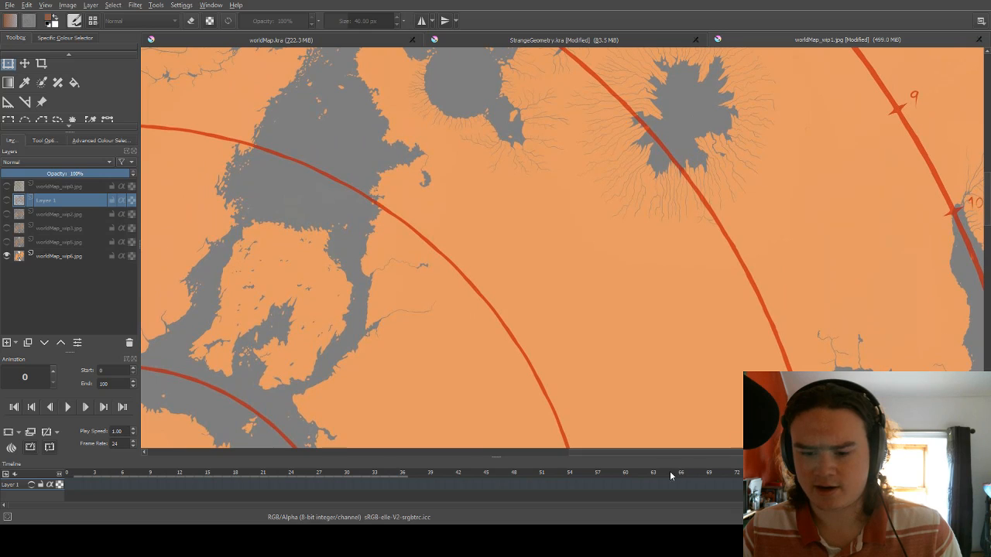
pyautogui.moveTo(619, 452); pyautogui.dragTo(652, 453)
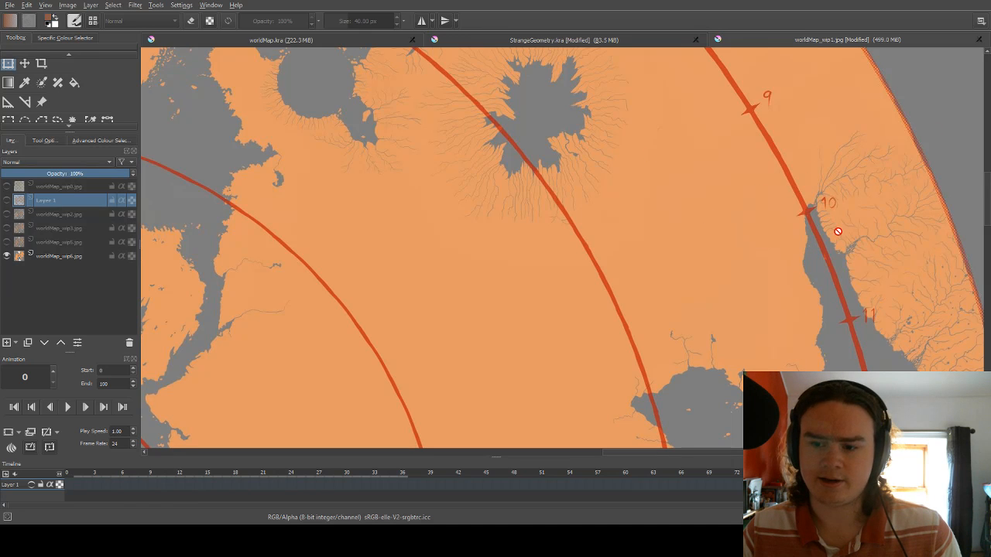
pyautogui.scroll(-3, 884, 182)
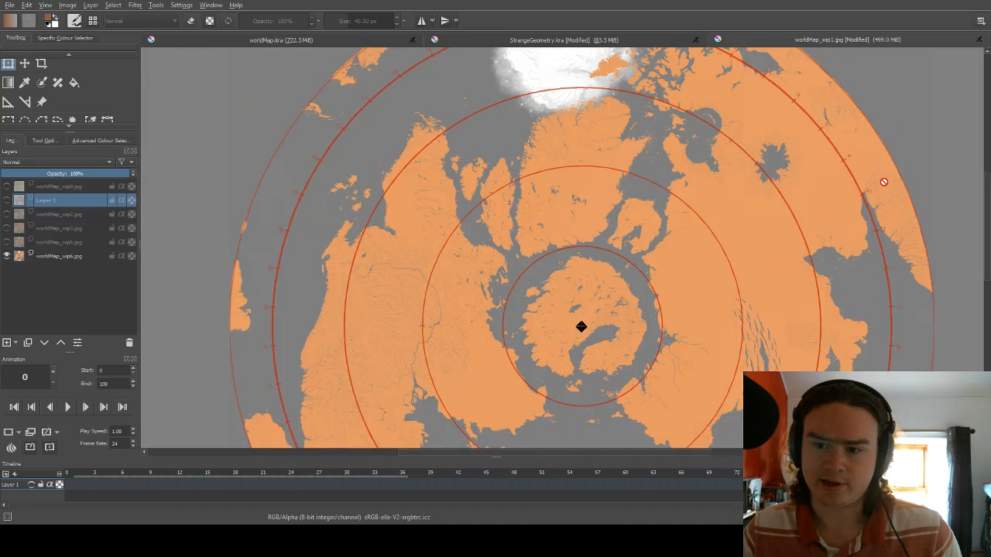
# Examine the large lake and winding rivers along the northeastern rim between markings 4 and 9.
pyautogui.scroll(-2, 884, 182)
pyautogui.scroll(5, 844, 89)
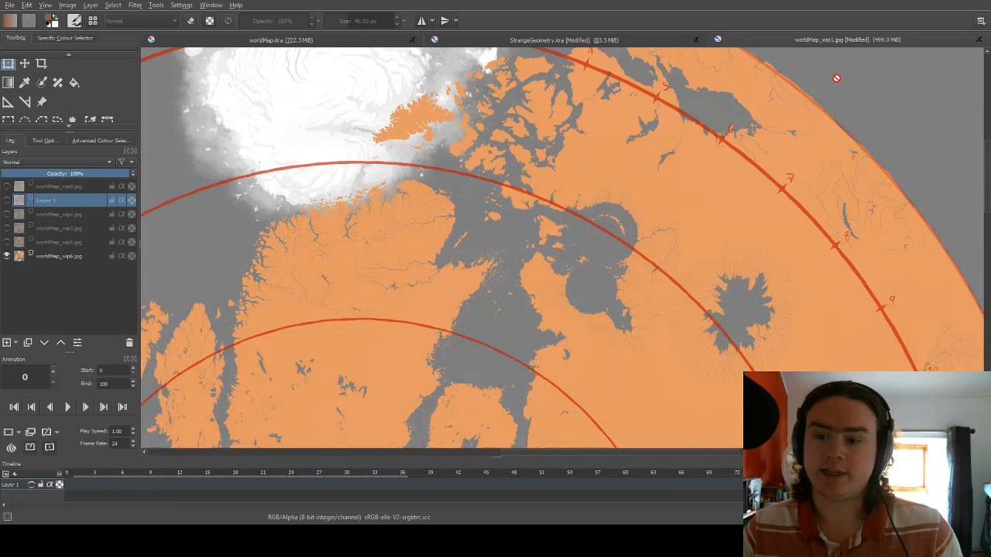
pyautogui.scroll(-4, 836, 78)
pyautogui.scroll(4, 805, 151)
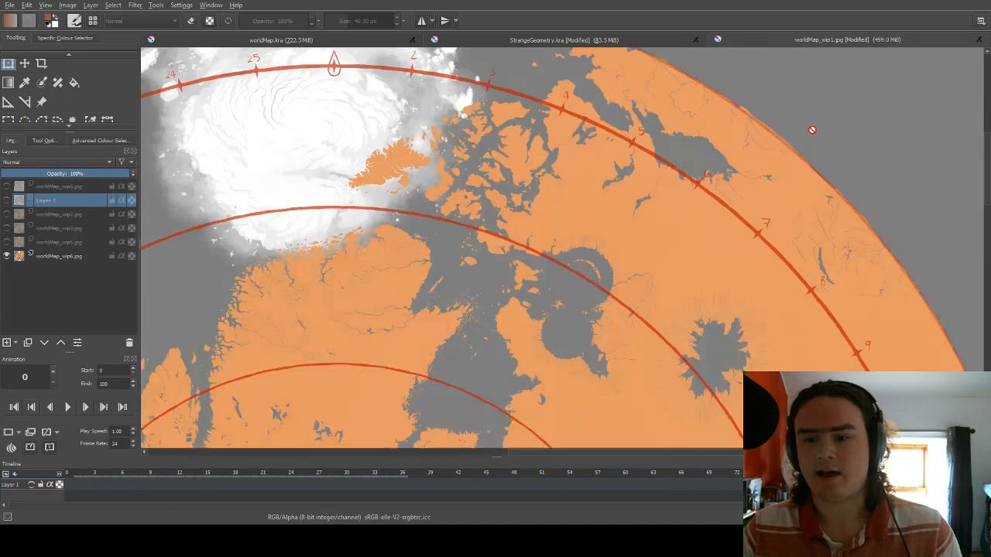
pyautogui.scroll(1, 811, 130)
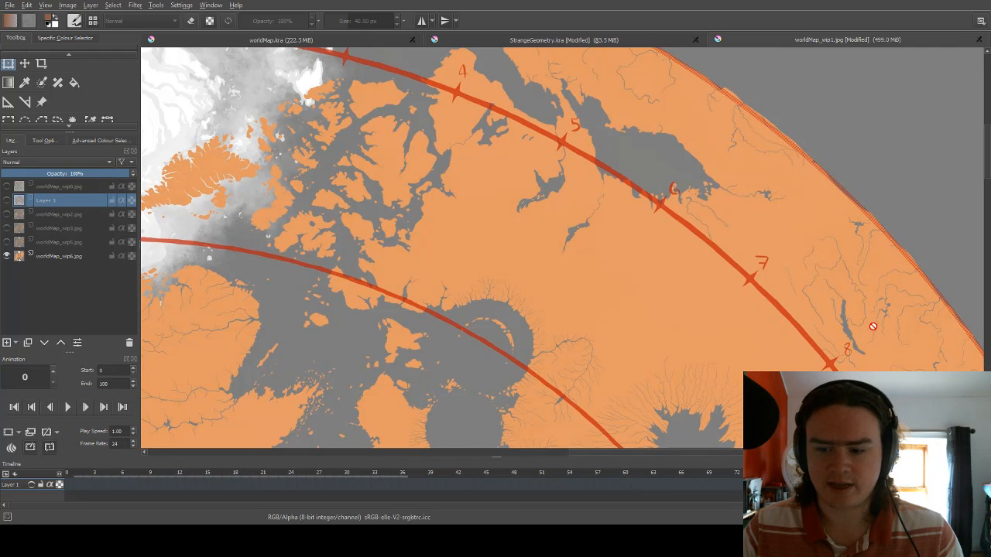
pyautogui.scroll(-3, 771, 169)
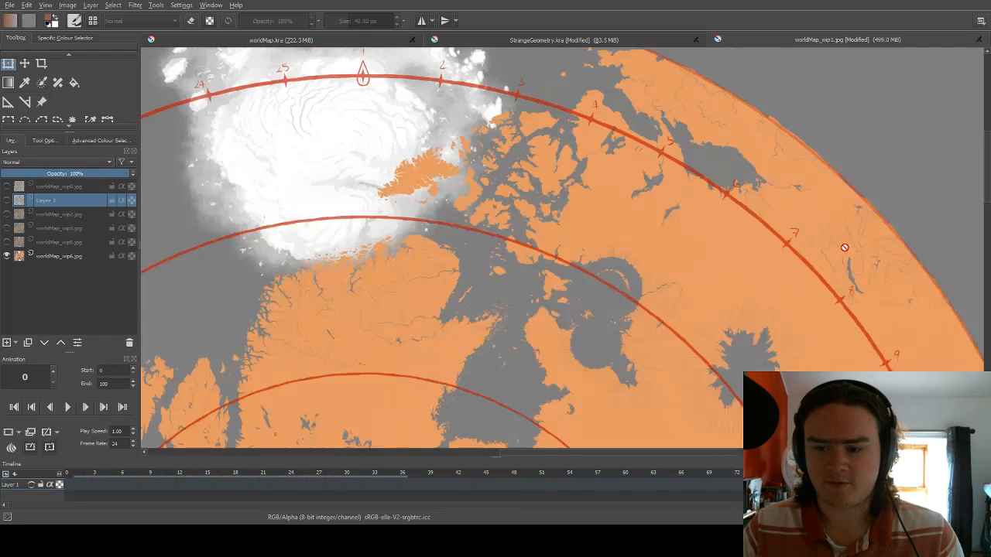
pyautogui.scroll(2, 772, 168)
pyautogui.scroll(2, 772, 169)
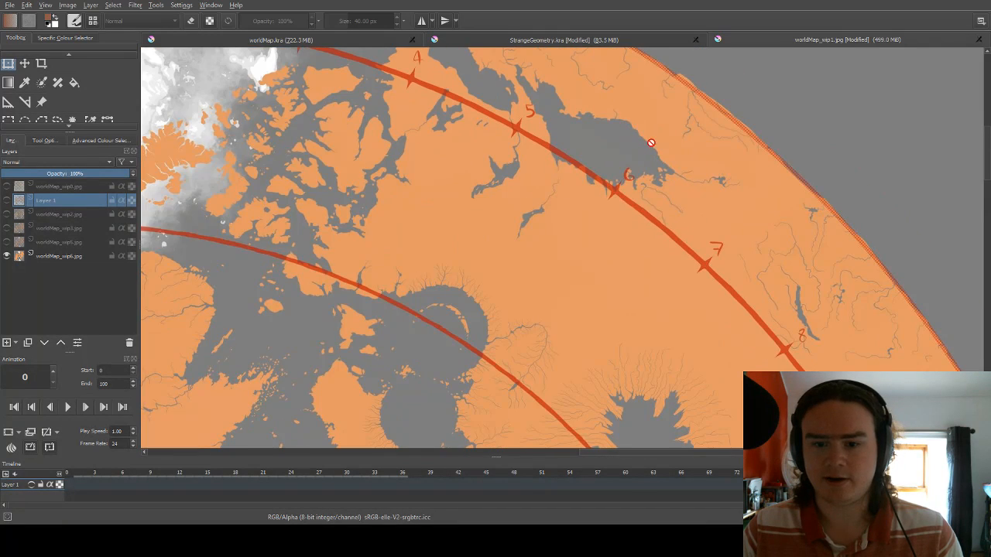
pyautogui.scroll(-1, 652, 143)
pyautogui.scroll(1, 531, 98)
pyautogui.scroll(-2, 557, 165)
pyautogui.scroll(2, 653, 160)
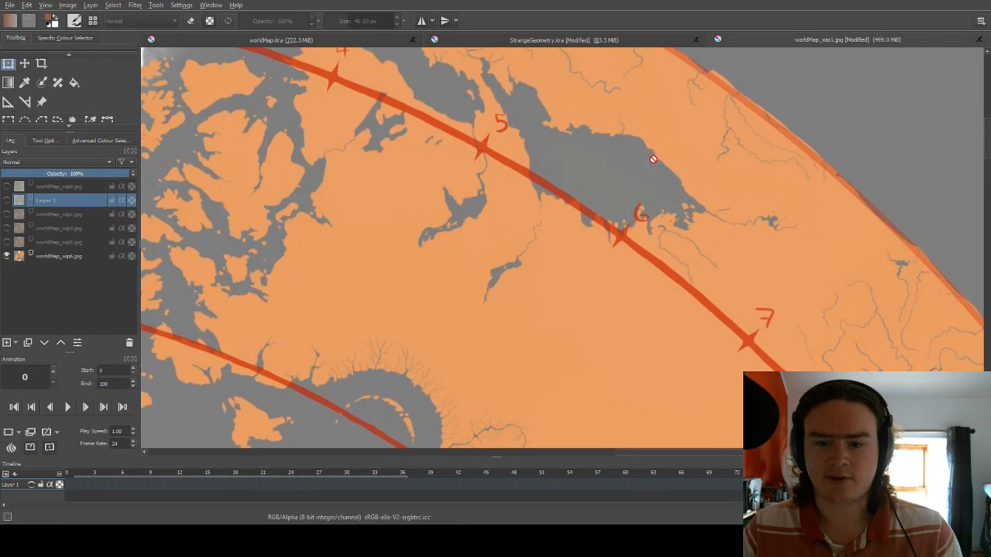
pyautogui.scroll(-6, 643, 181)
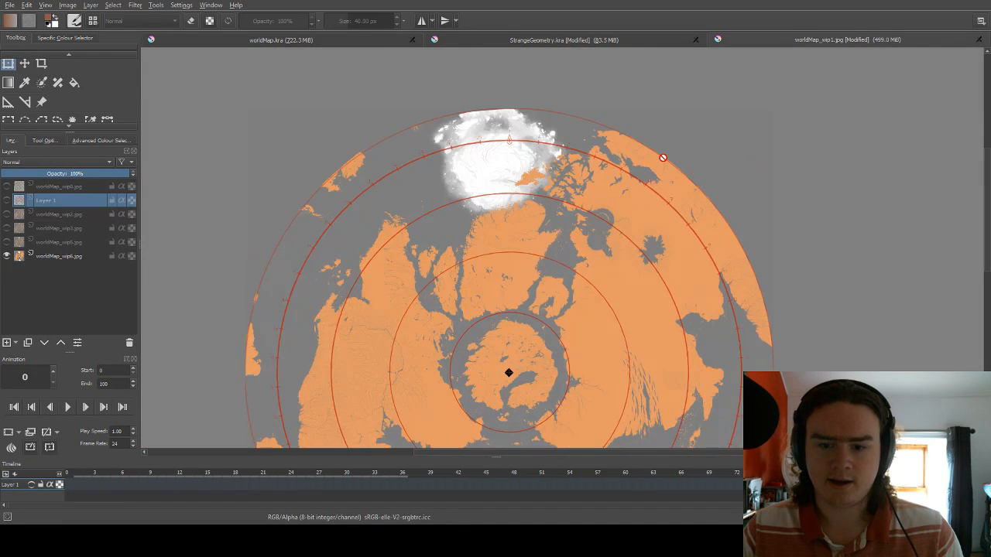
# Inspect the lakes and rivers on the southwestern rim near markings 5 to 8, and look over the disc's northern half.
pyautogui.scroll(5, 487, 382)
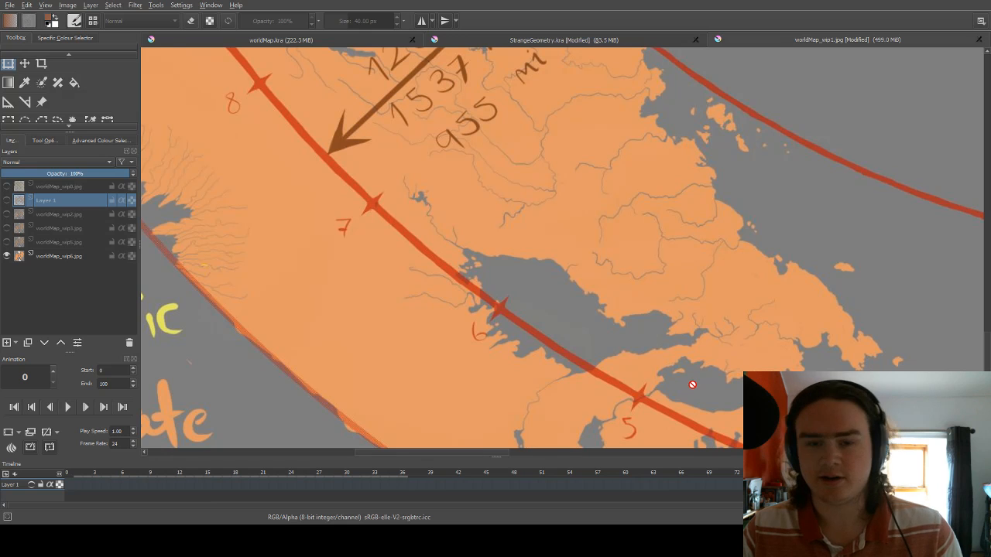
pyautogui.scroll(-2, 636, 377)
pyautogui.scroll(-6, 636, 377)
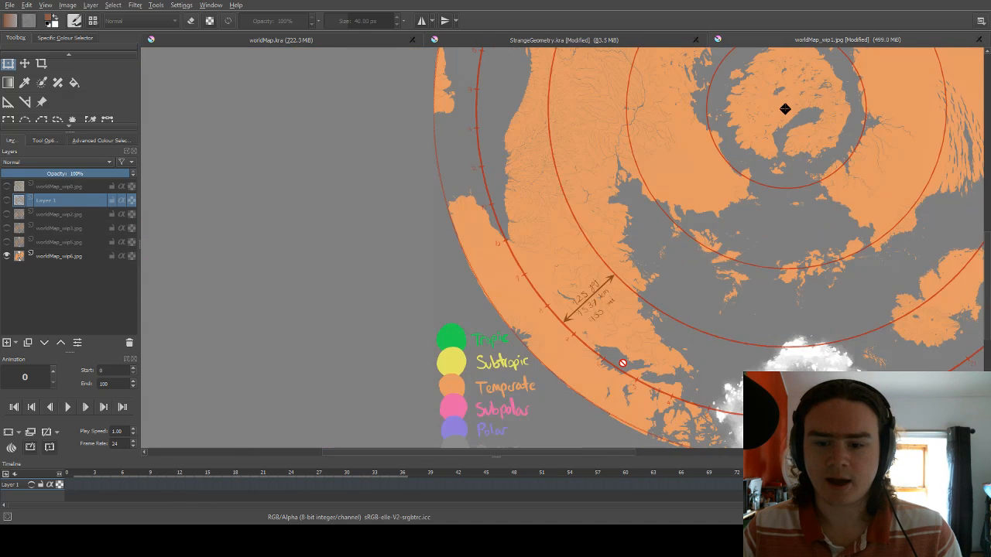
pyautogui.scroll(2, 783, 191)
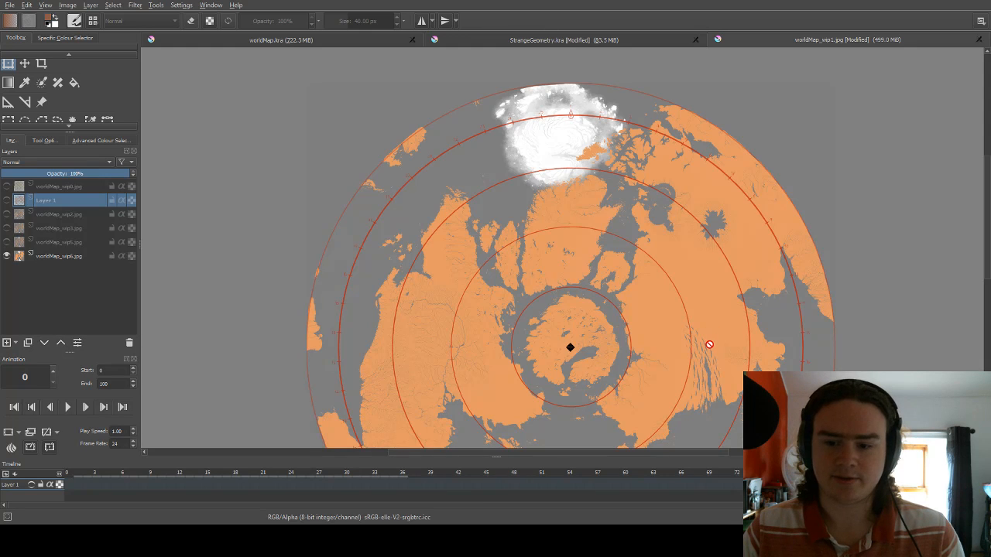
pyautogui.scroll(-2, 710, 347)
pyautogui.scroll(2, 718, 331)
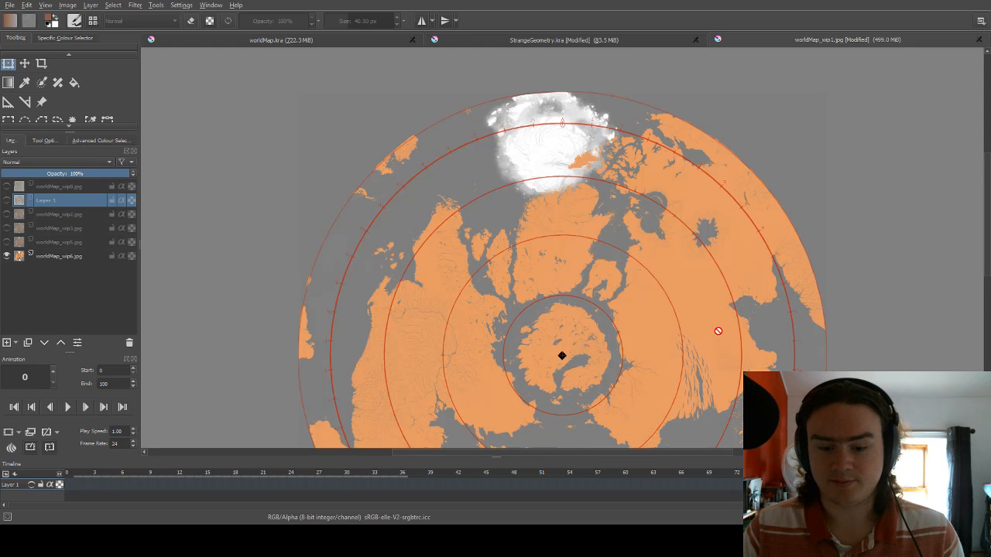
pyautogui.scroll(2, 663, 342)
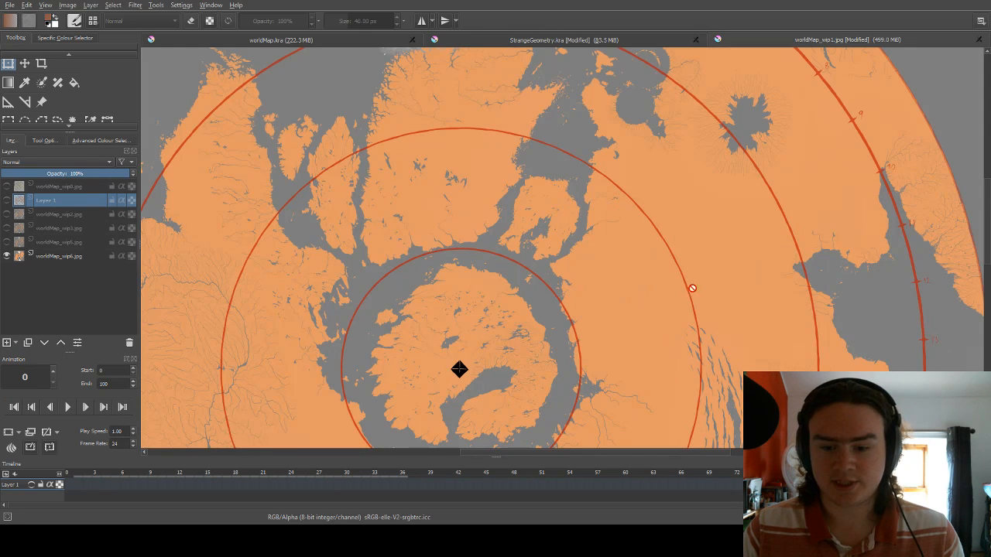
# Switch to the worldMap.kra document and enlarge the coloured world map.
pyautogui.click(569, 42)
pyautogui.click(359, 41)
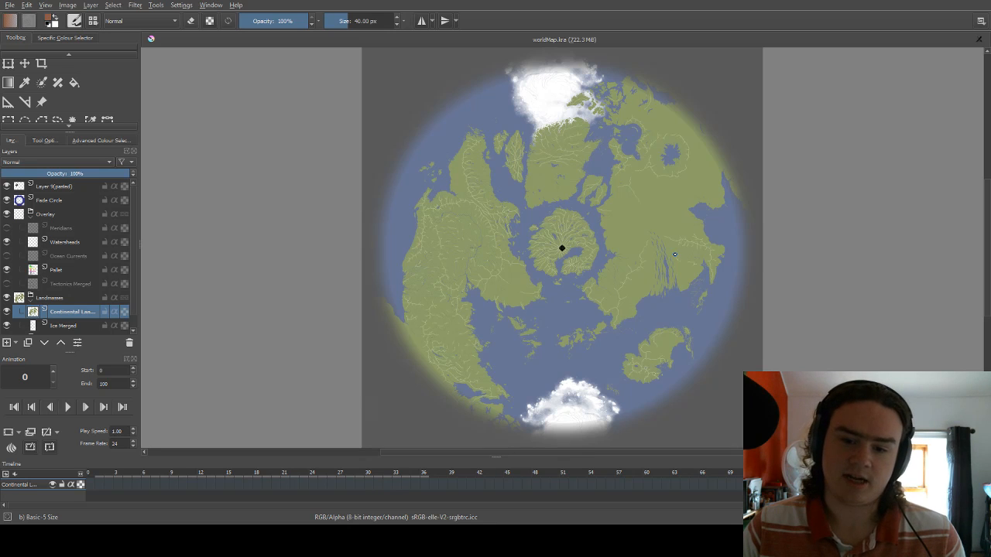
pyautogui.scroll(1, 587, 287)
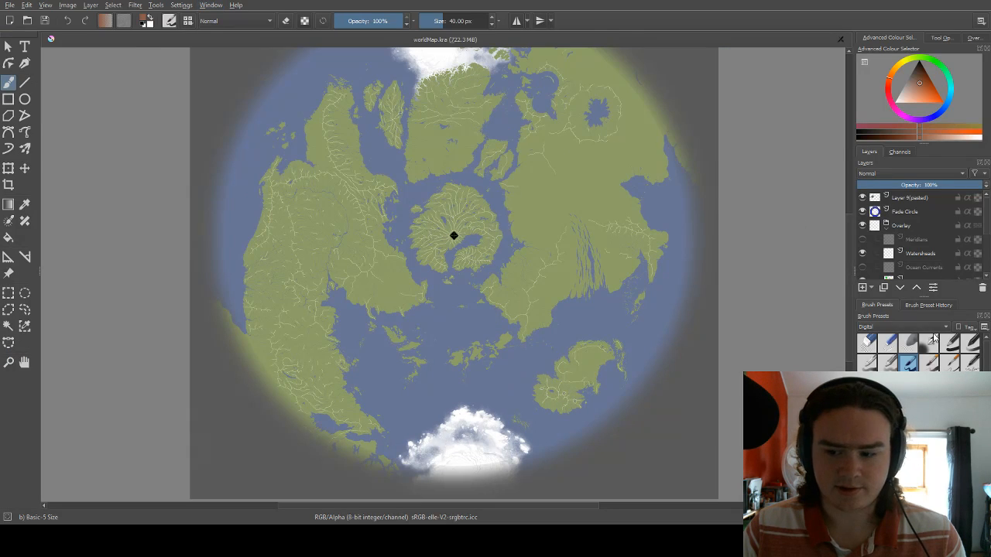
# Separate the Brush Preset History docker from Brush Presets, close it, and display the brush's tool options.
pyautogui.moveTo(877, 308)
pyautogui.mouseDown()
pyautogui.moveTo(859, 308)
pyautogui.moveTo(850, 325)
pyautogui.mouseUp()
pyautogui.moveTo(970, 316); pyautogui.dragTo(899, 317)
pyautogui.moveTo(902, 309); pyautogui.dragTo(886, 387)
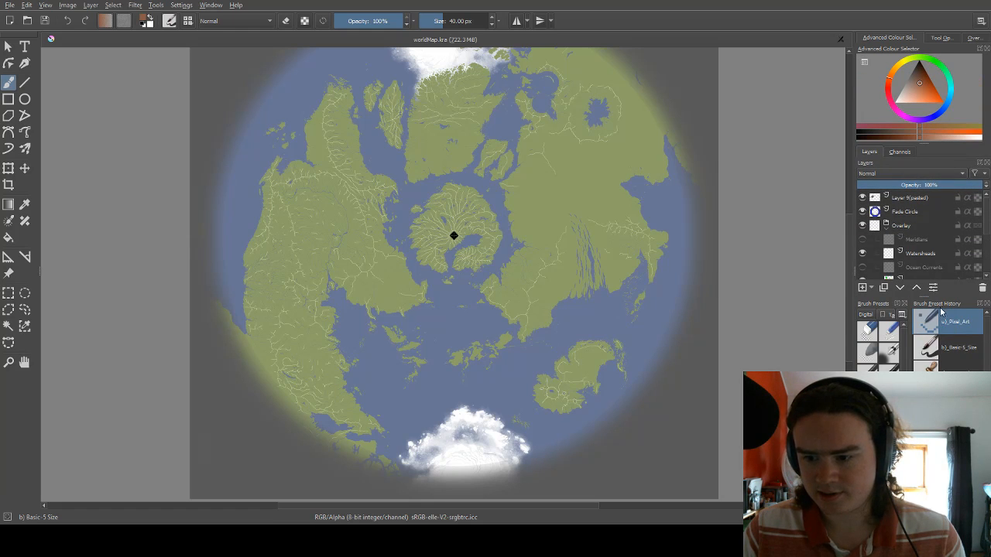
pyautogui.click(987, 304)
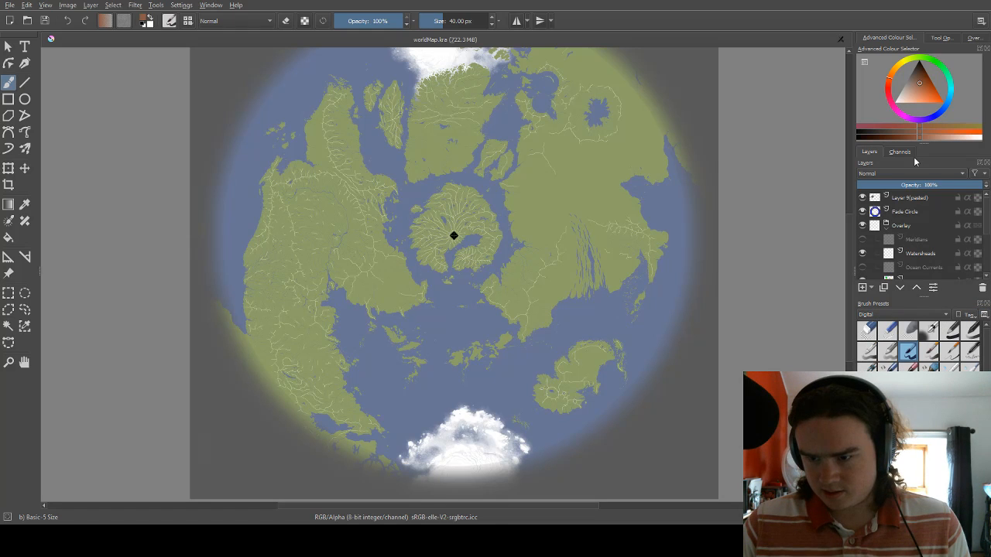
pyautogui.click(941, 38)
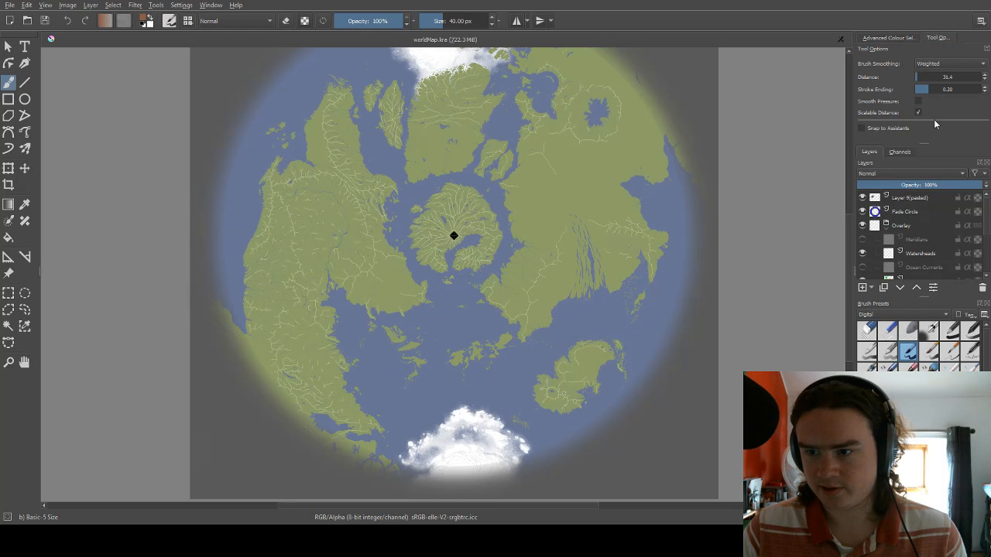
# Bring the Overview docker forward and dock Tool Options beside Brush Presets.
pyautogui.moveTo(924, 143); pyautogui.dragTo(924, 153)
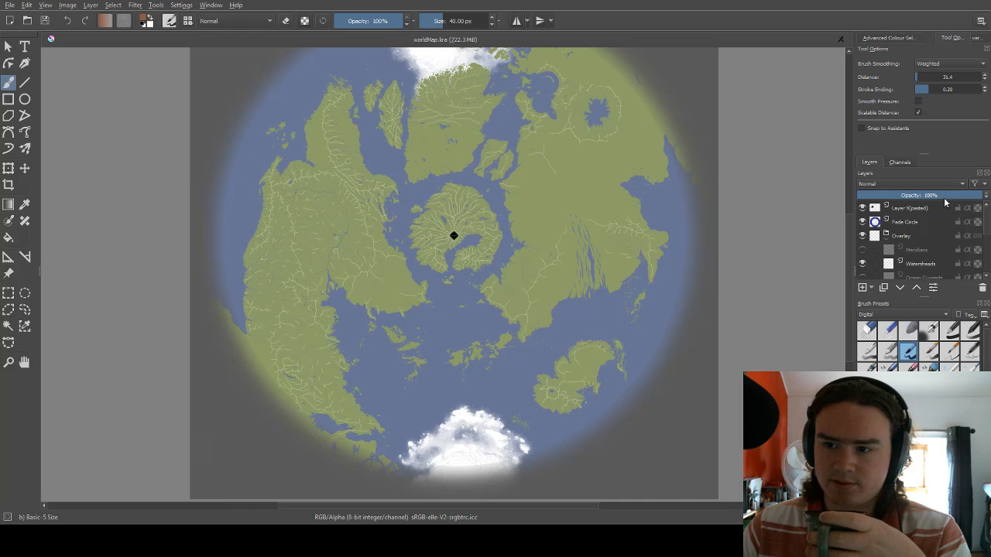
pyautogui.click(974, 39)
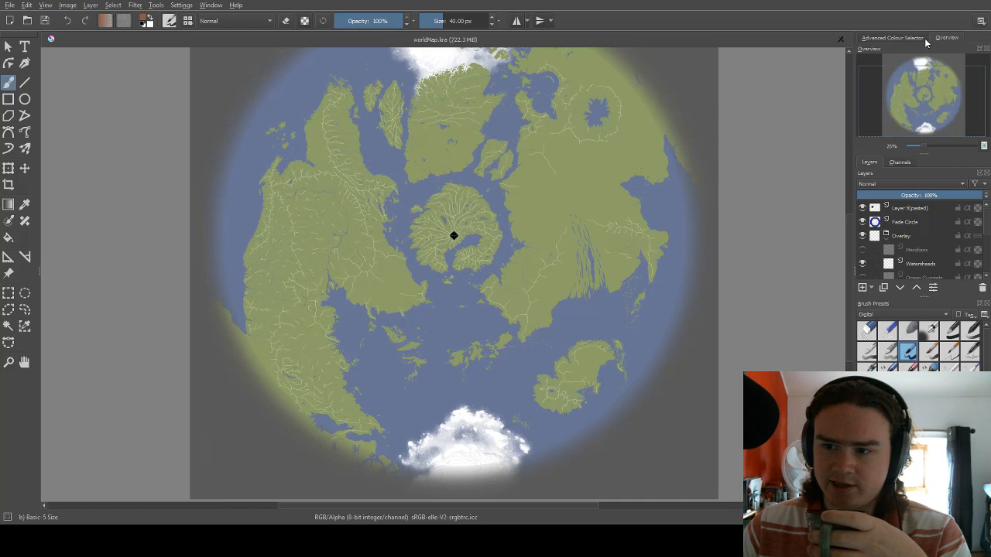
pyautogui.moveTo(789, 370)
pyautogui.mouseDown()
pyautogui.moveTo(945, 307)
pyautogui.moveTo(952, 317)
pyautogui.mouseUp()
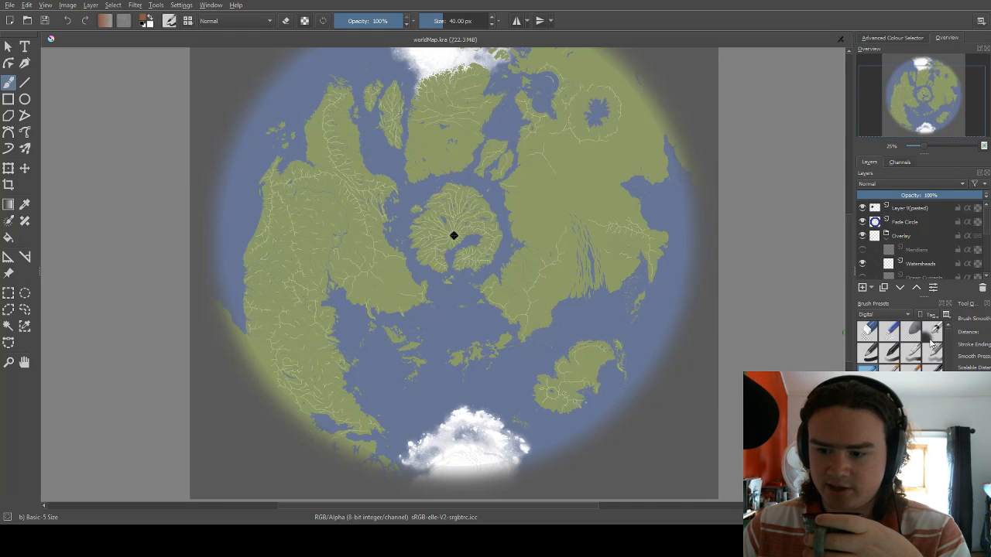
# Widen the docker column and shrink Brush Presets to give Tool Options more room.
pyautogui.moveTo(953, 395); pyautogui.dragTo(908, 395)
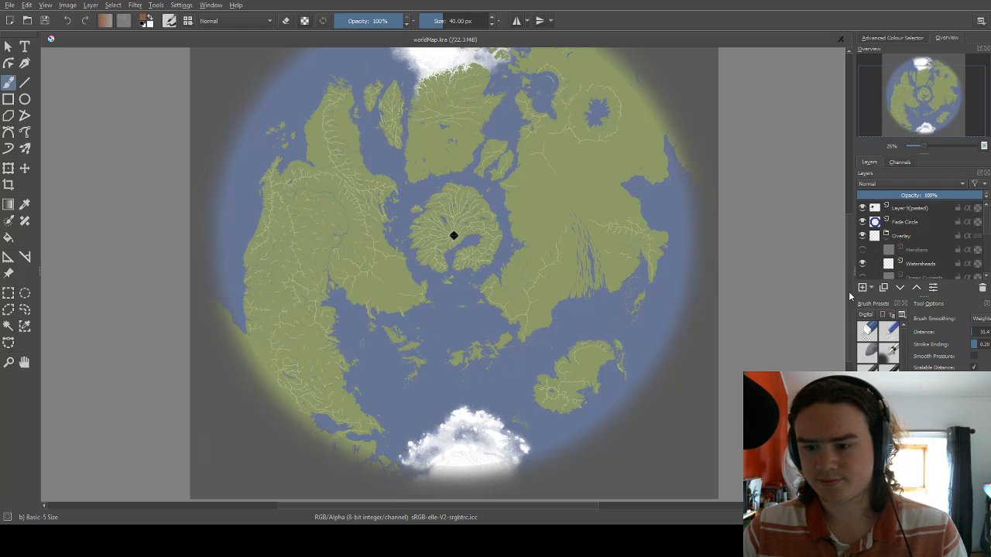
pyautogui.moveTo(852, 275); pyautogui.dragTo(774, 288)
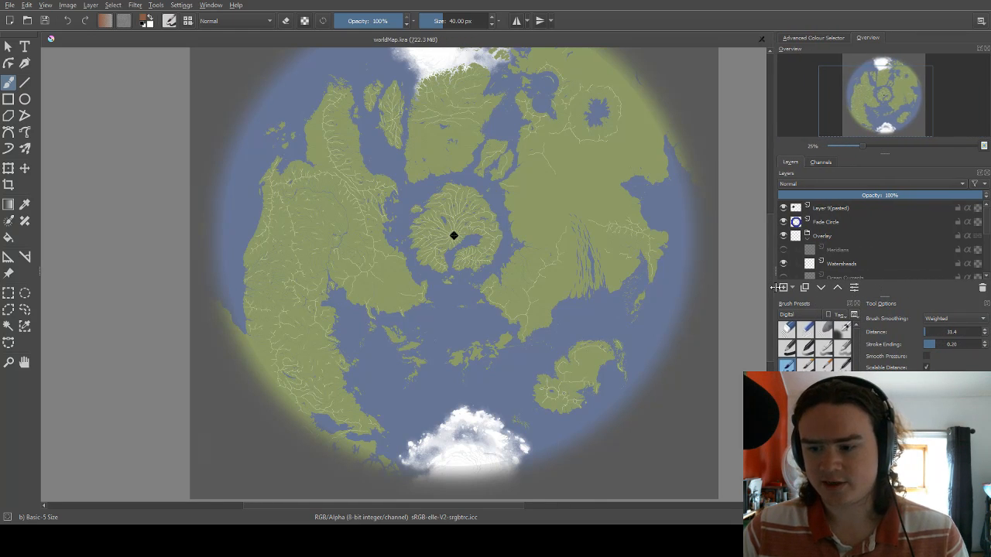
pyautogui.moveTo(862, 337); pyautogui.dragTo(831, 337)
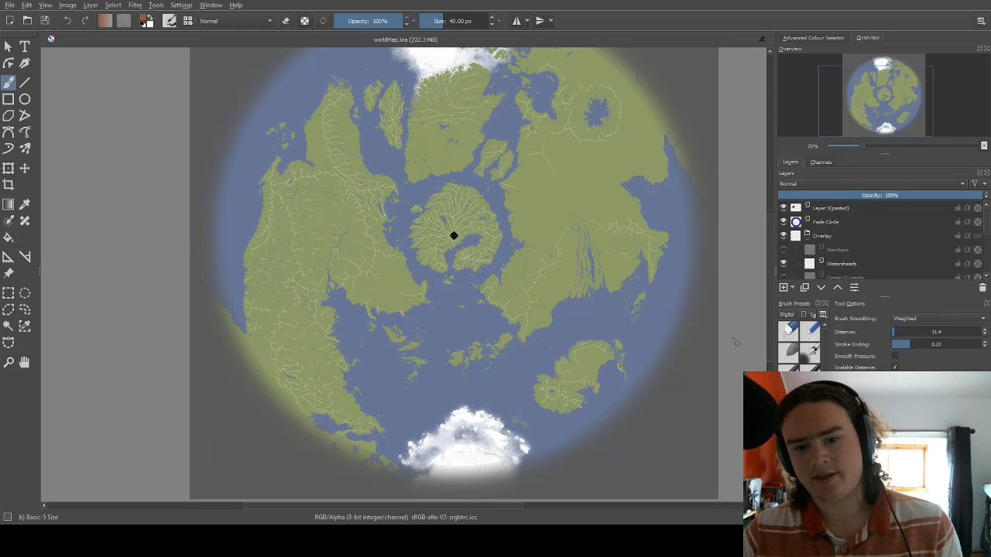
# Select the Continental Land Merged layer and compare the map with and without the Ice Merged layer.
pyautogui.scroll(-2, 717, 329)
pyautogui.scroll(2, 667, 281)
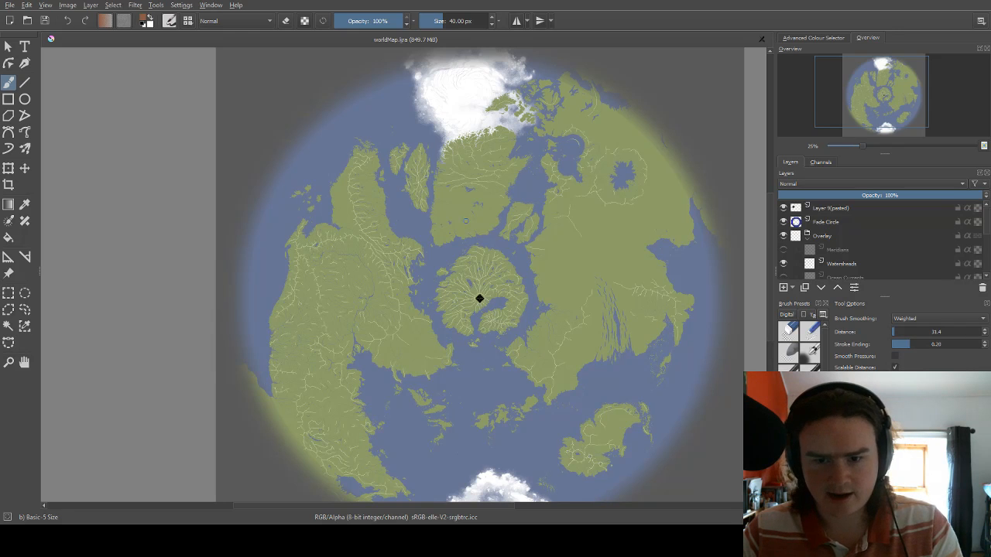
pyautogui.scroll(1, 479, 298)
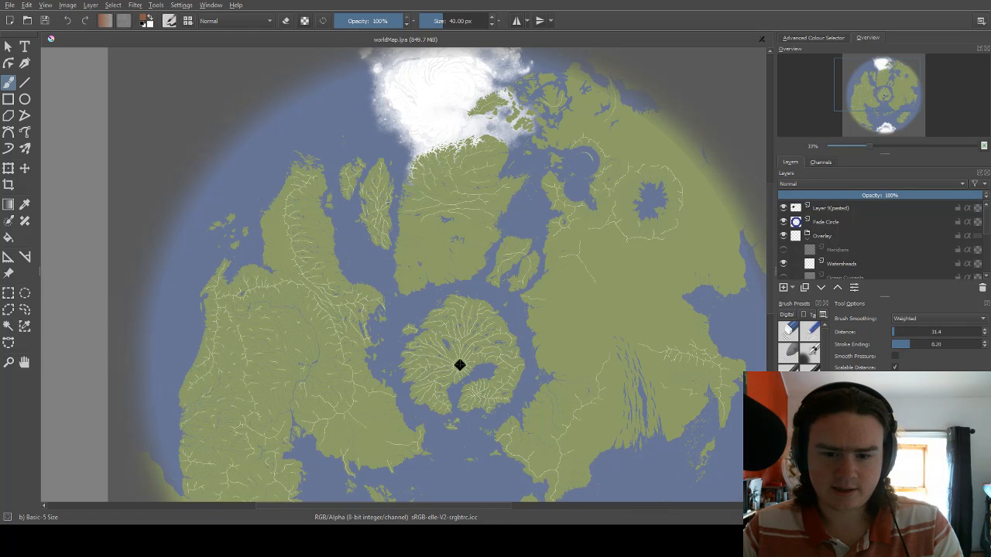
pyautogui.click(460, 366)
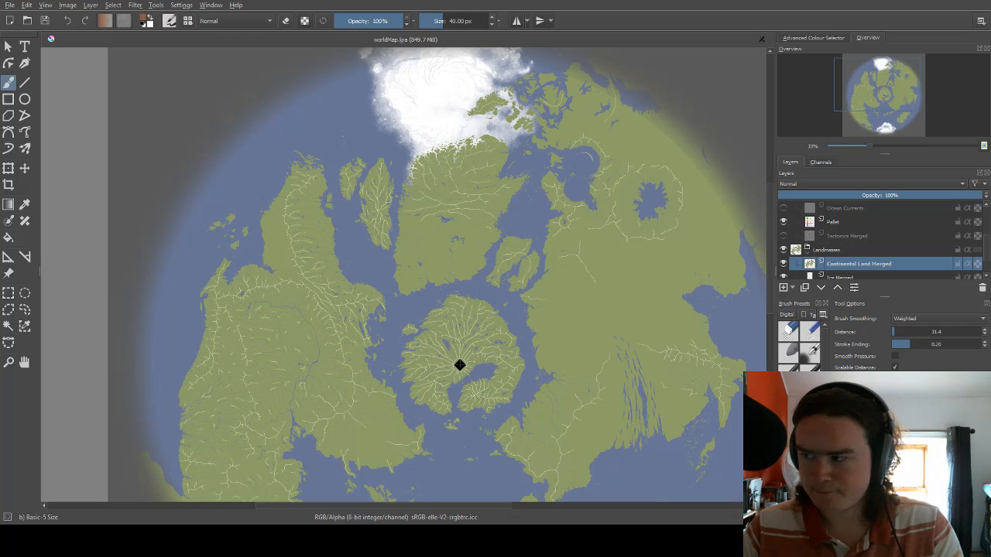
pyautogui.scroll(-4, 880, 240)
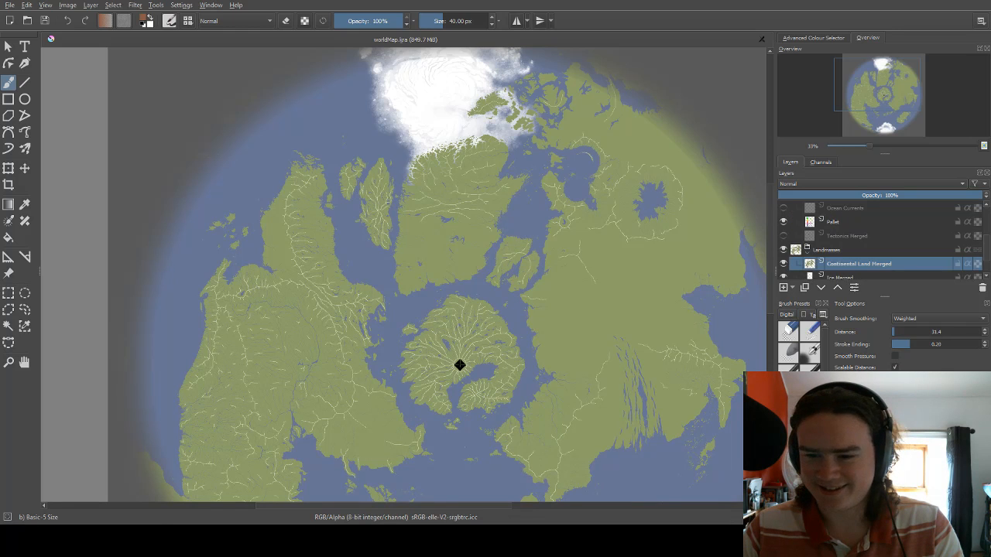
pyautogui.click(783, 249)
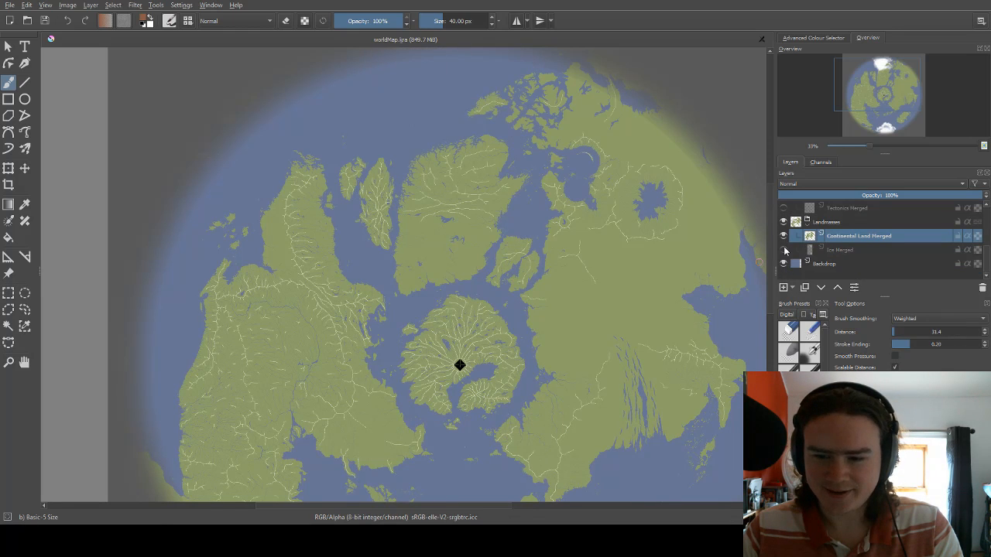
pyautogui.click(783, 249)
# Collapse the Landmasses group and make the Meridians layer visible.
pyautogui.scroll(4, 785, 256)
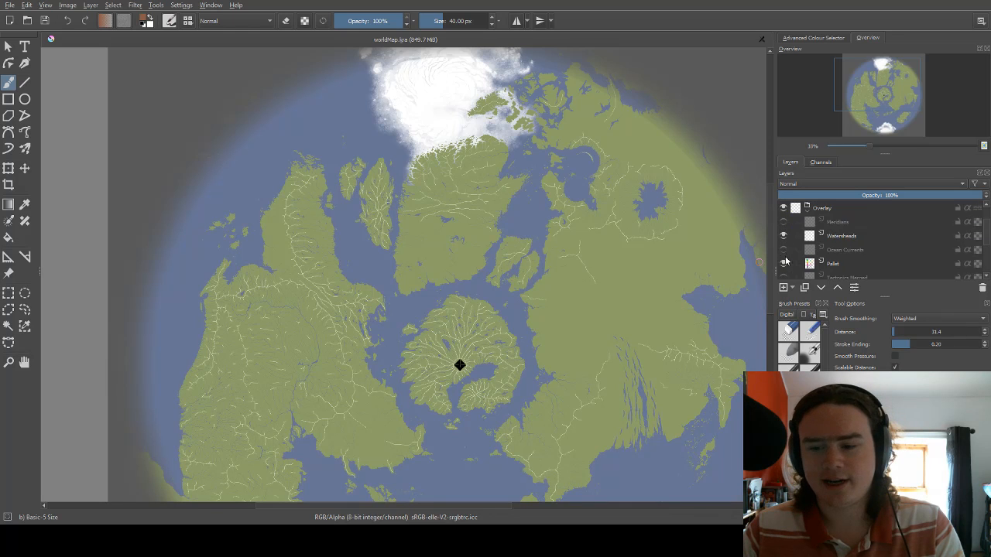
pyautogui.scroll(-3, 785, 260)
pyautogui.scroll(-1, 808, 232)
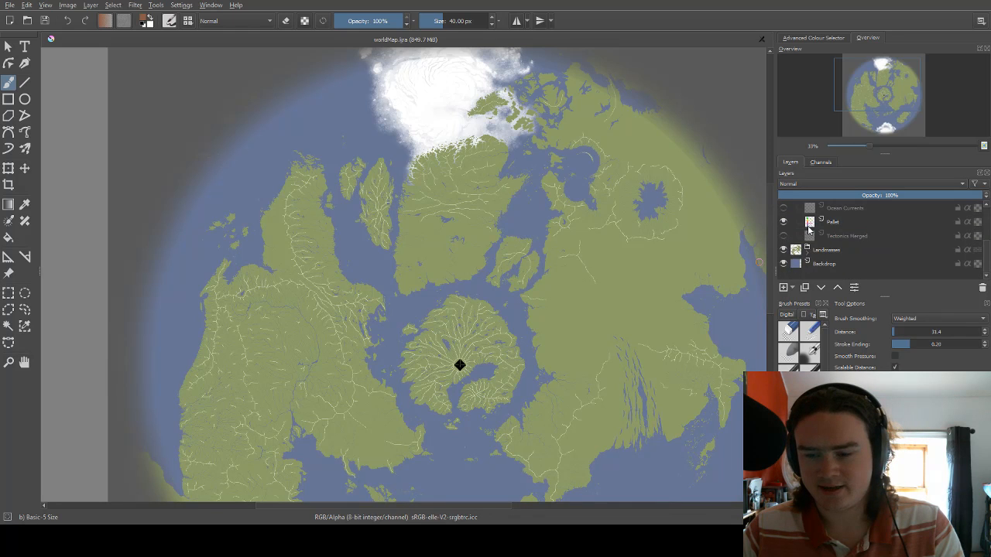
pyautogui.scroll(3, 810, 234)
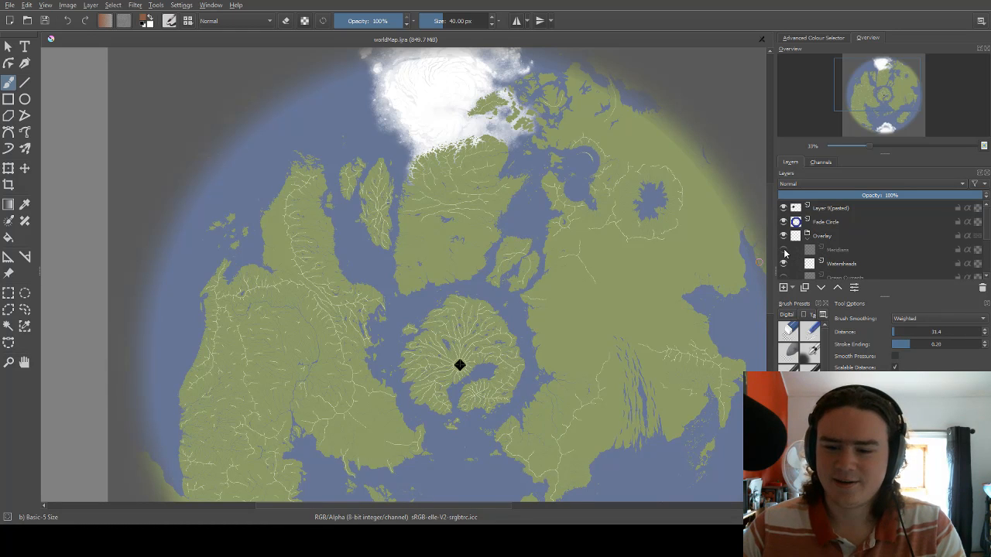
pyautogui.scroll(-1, 663, 258)
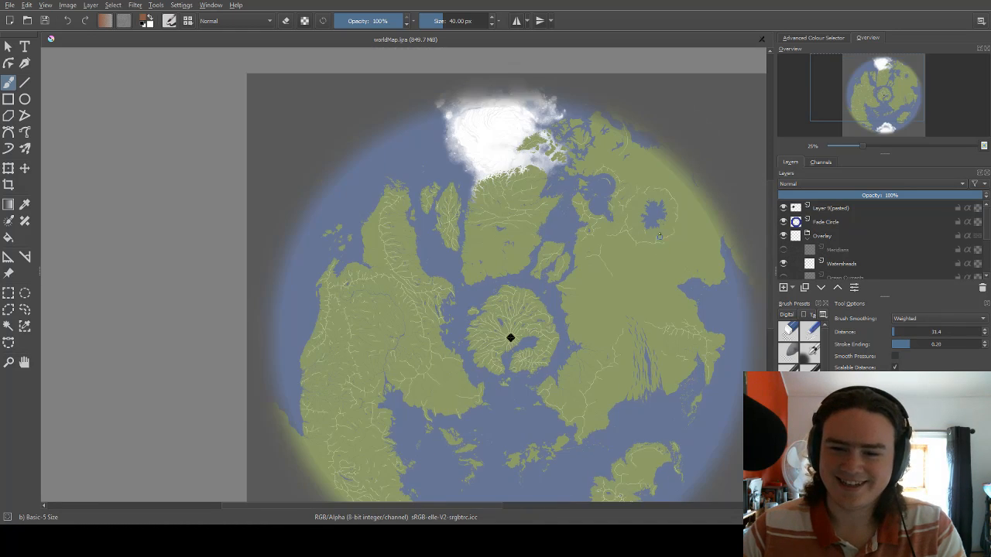
pyautogui.scroll(1, 663, 228)
pyautogui.click(785, 249)
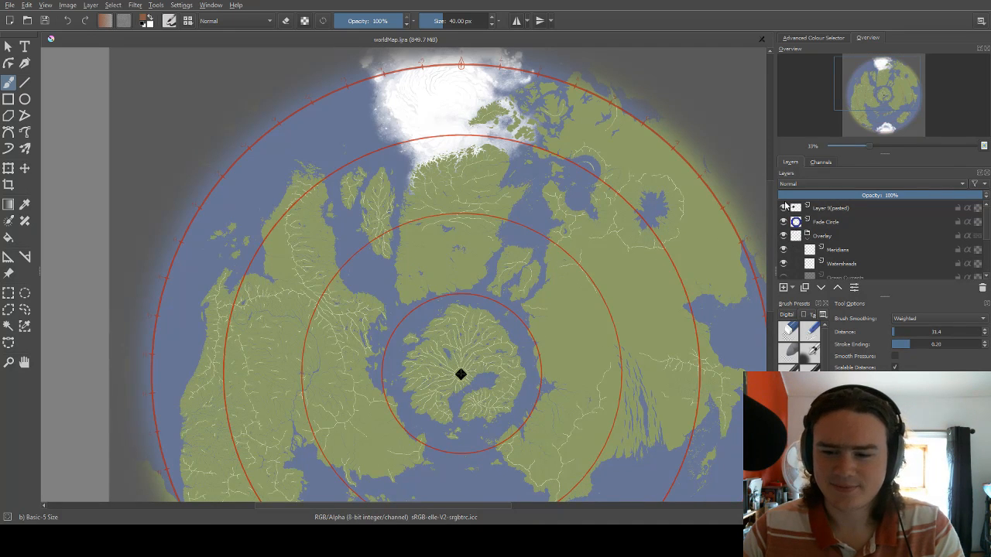
# Make the Ocean Currents and Tectonics Merged layers visible.
pyautogui.scroll(-3, 800, 236)
pyautogui.scroll(3, 799, 236)
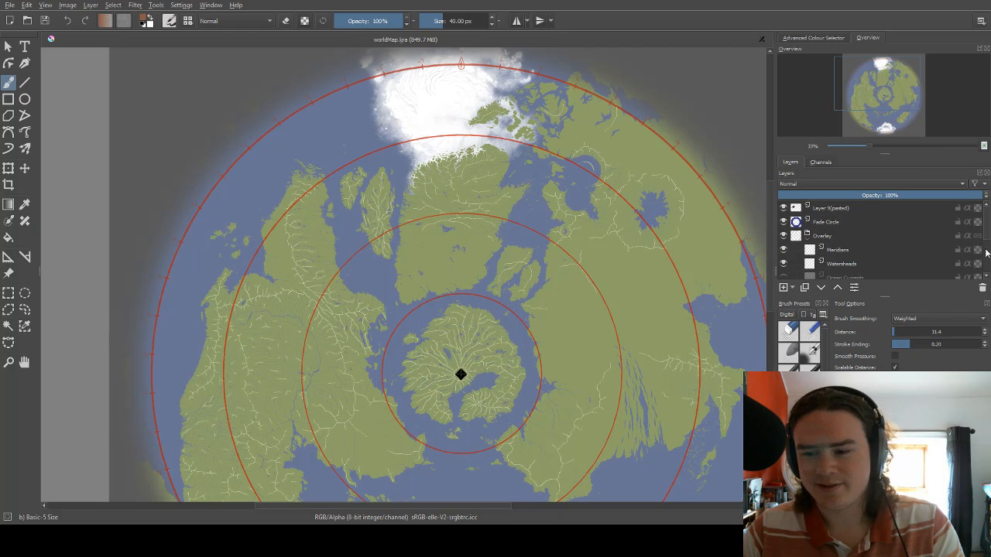
pyautogui.scroll(-1, 986, 235)
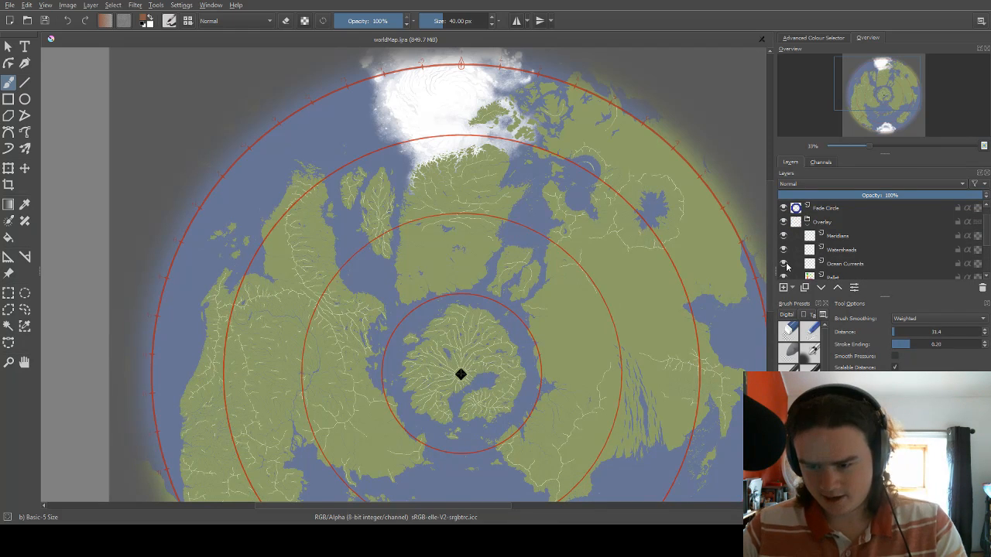
pyautogui.scroll(-3, 861, 256)
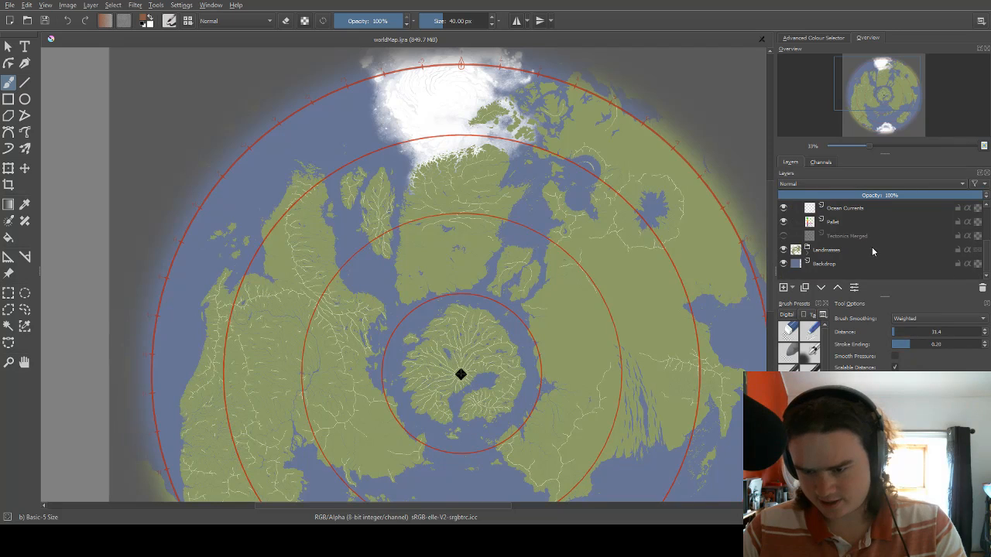
pyautogui.click(783, 236)
# Examine the tectonic plate boundaries and movement arrows around the central island, the eastern and western continents, and the northern ice.
pyautogui.scroll(-1, 519, 293)
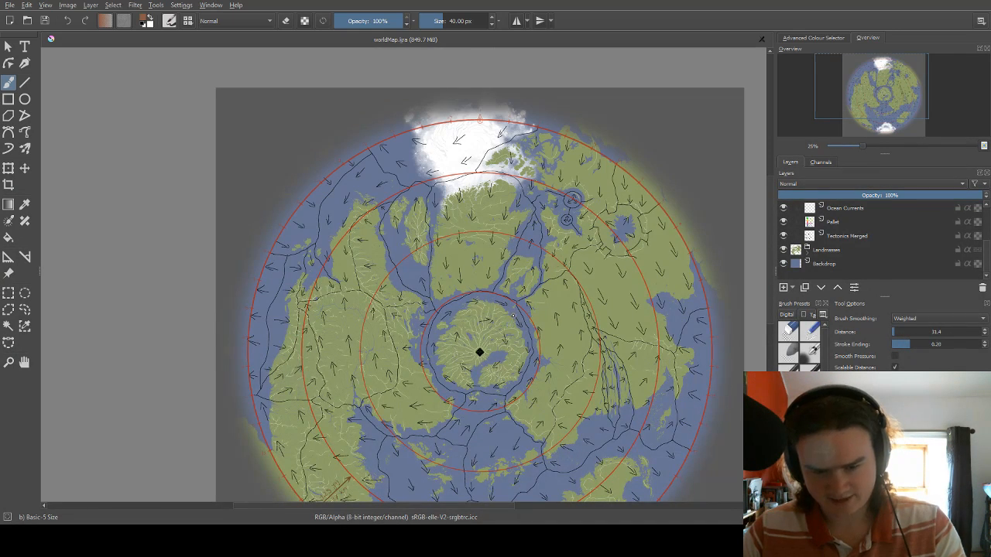
pyautogui.scroll(1, 511, 322)
pyautogui.scroll(1, 521, 287)
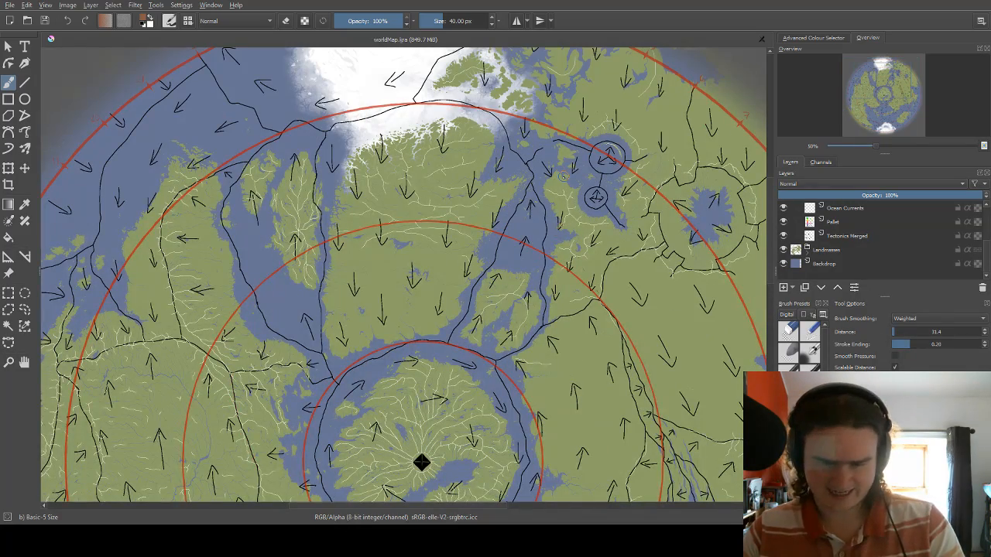
pyautogui.moveTo(429, 509); pyautogui.dragTo(464, 503)
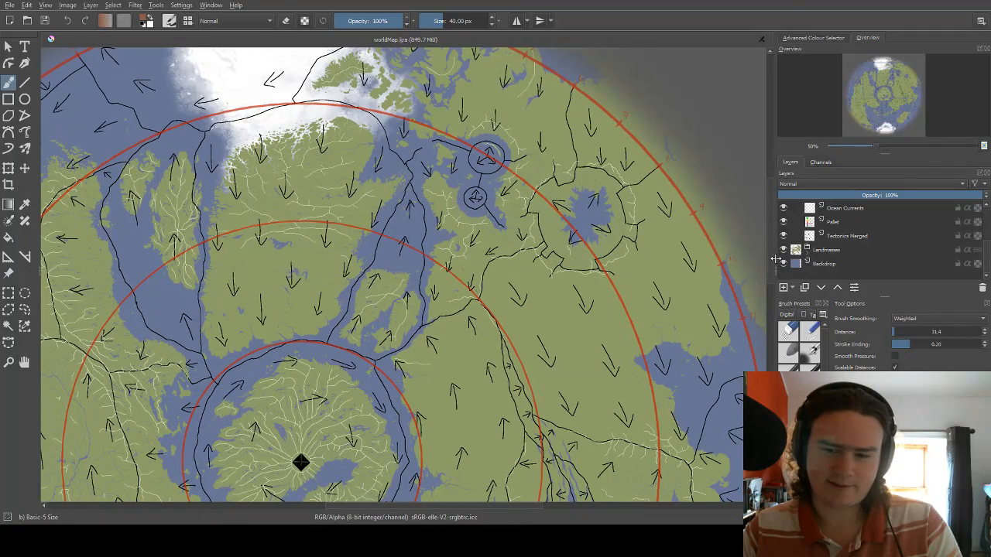
pyautogui.moveTo(769, 264); pyautogui.dragTo(766, 322)
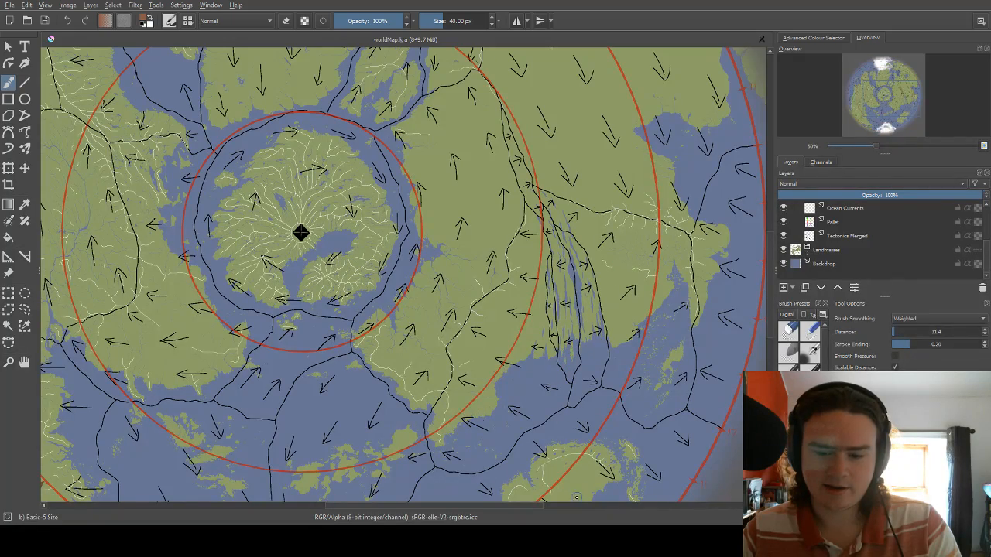
pyautogui.moveTo(518, 511); pyautogui.dragTo(435, 501)
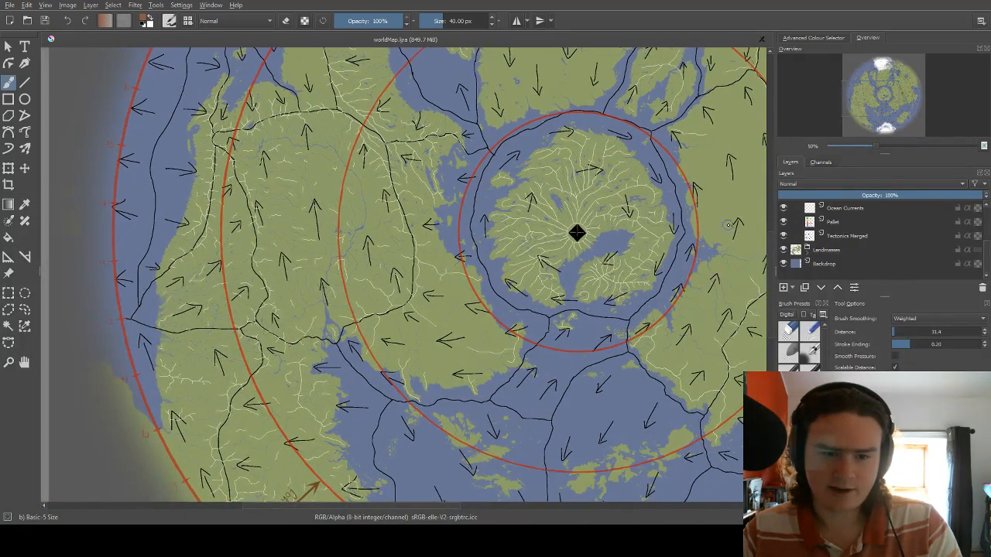
pyautogui.moveTo(772, 276); pyautogui.dragTo(768, 224)
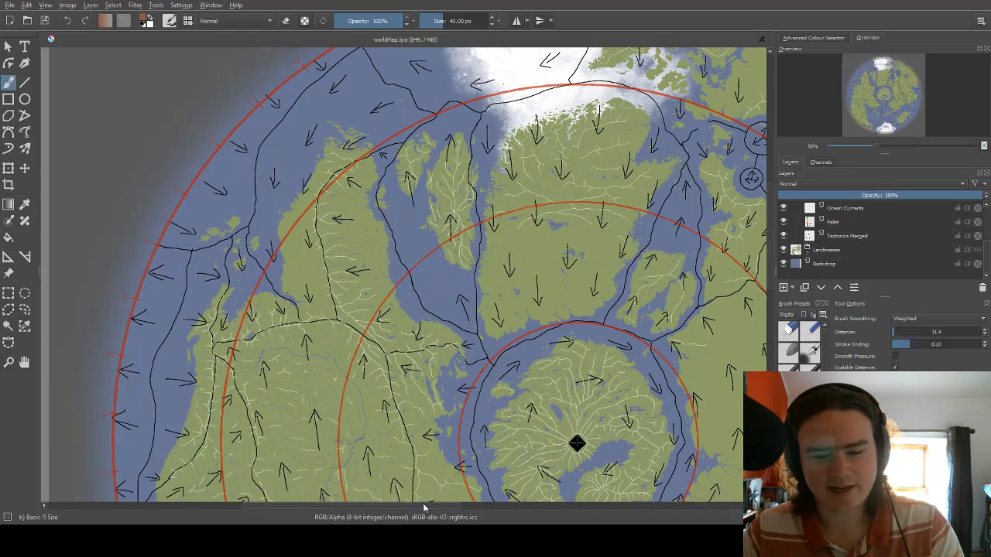
pyautogui.moveTo(423, 508); pyautogui.dragTo(486, 511)
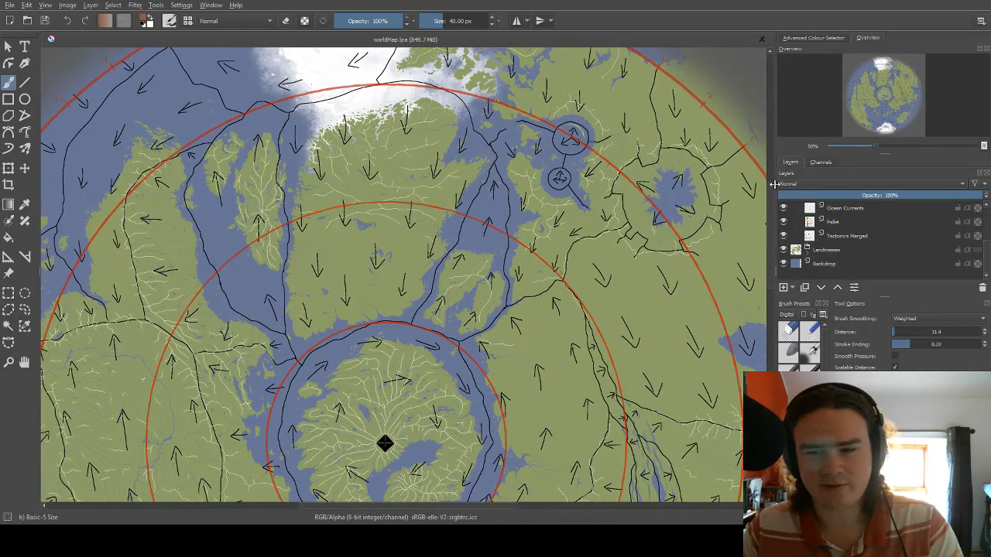
pyautogui.moveTo(771, 206)
pyautogui.mouseDown()
pyautogui.moveTo(765, 299)
pyautogui.moveTo(764, 200)
pyautogui.mouseUp()
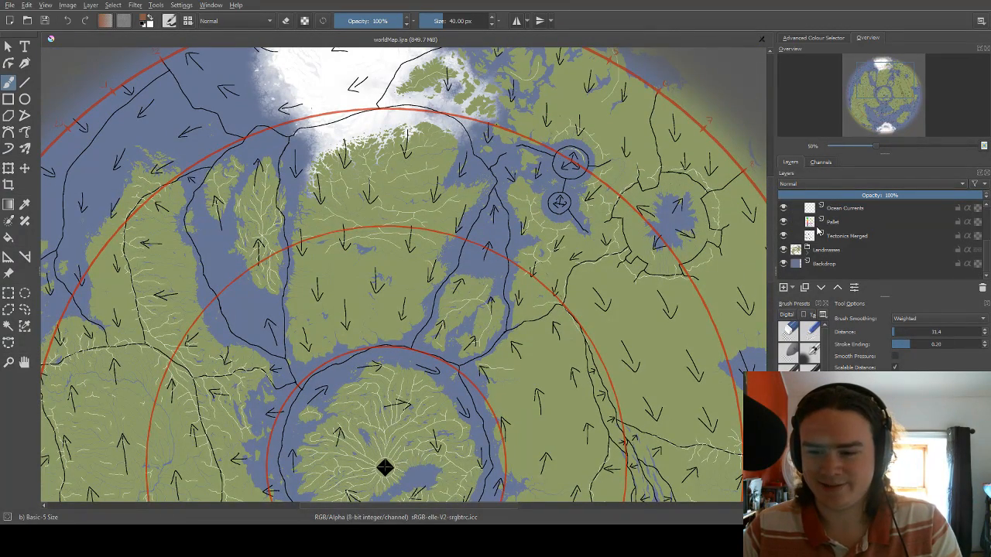
# Hide the Tectonics Merged layer and enlarge the northeastern part of the map.
pyautogui.click(783, 236)
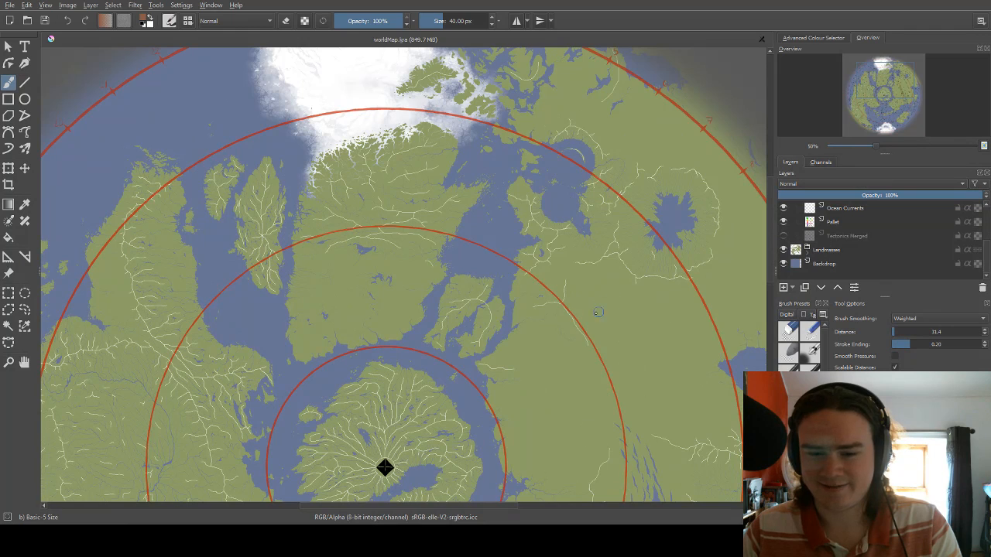
pyautogui.scroll(-1, 538, 313)
pyautogui.scroll(2, 539, 271)
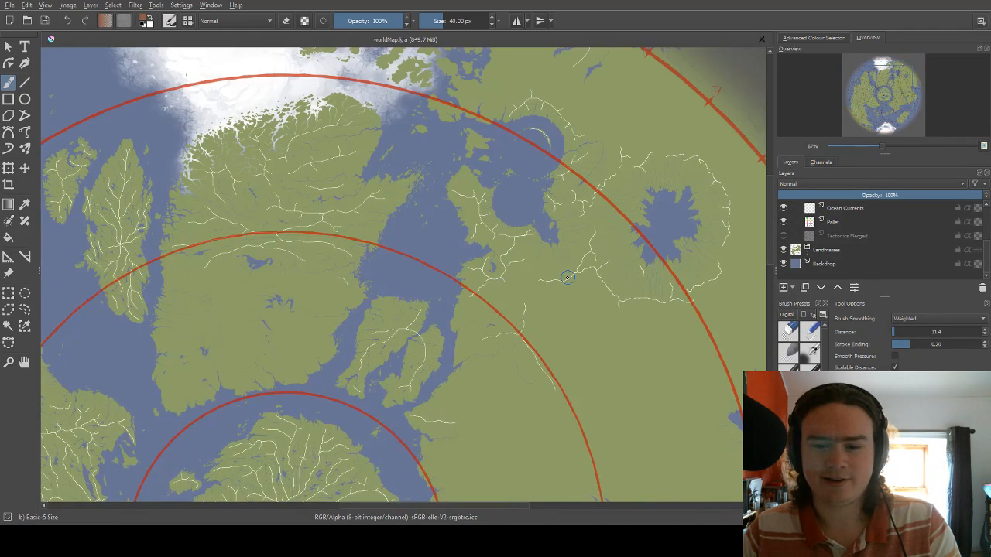
# Add a paint layer directly above Tectonics Merged and name it Air Currents.
pyautogui.click(840, 239)
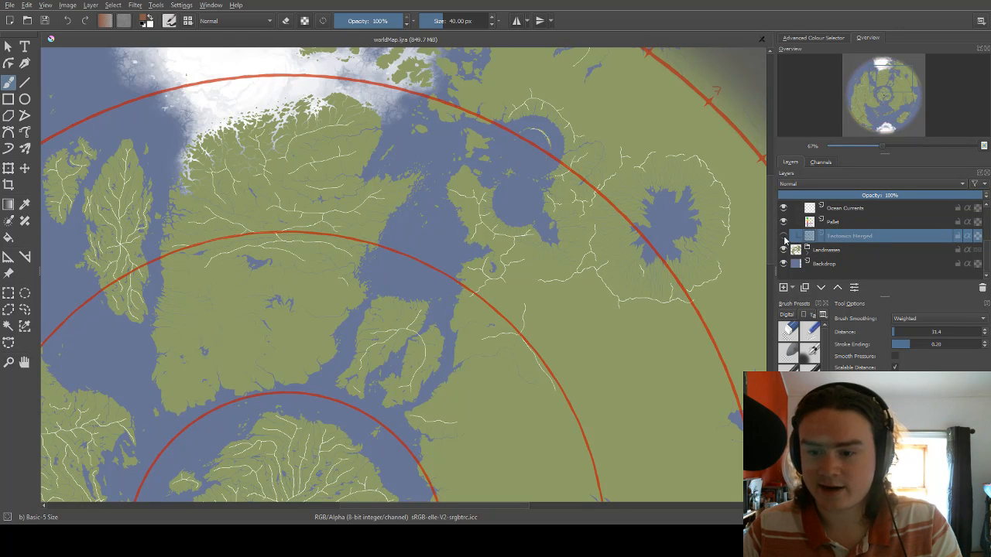
pyautogui.click(788, 291)
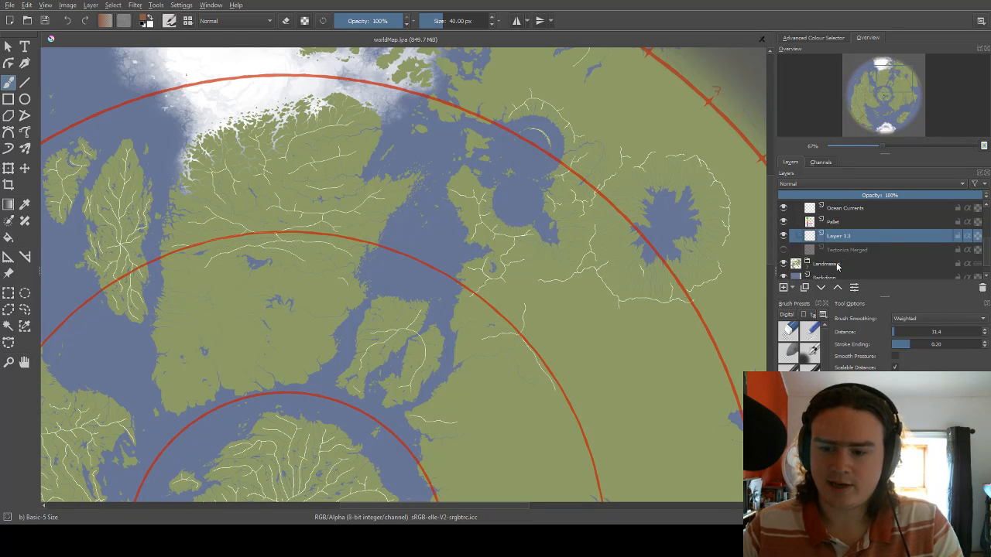
pyautogui.doubleClick(845, 236)
pyautogui.write('Al')
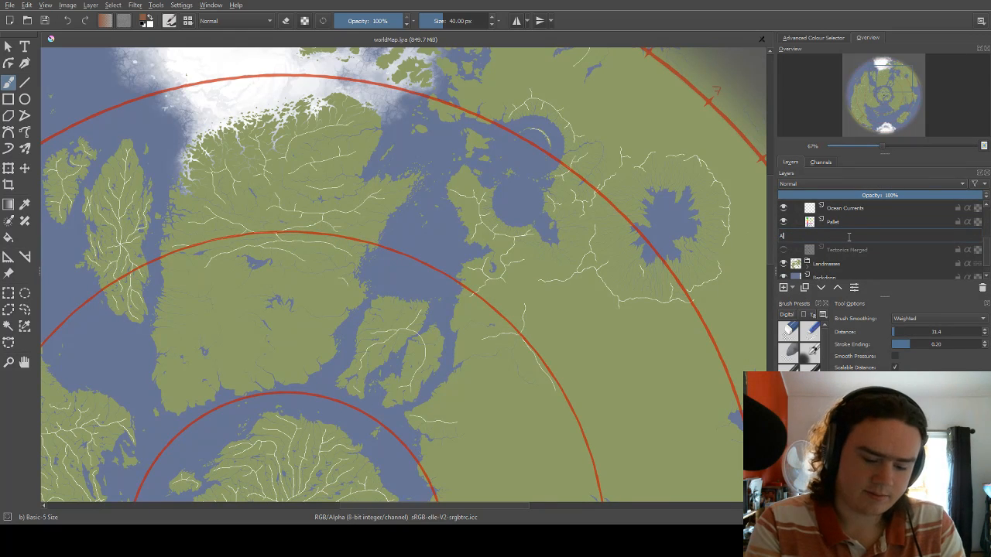
pyautogui.write('r Currents')
pyautogui.press('Return')
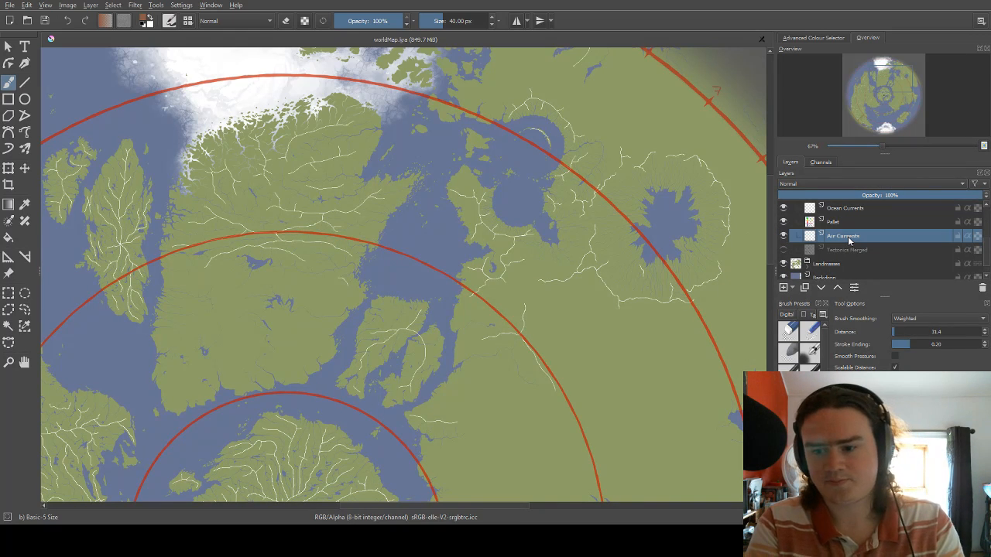
# Choose the Pixel Art brush preset for painting on the Air Currents layer.
pyautogui.rightClick(478, 278)
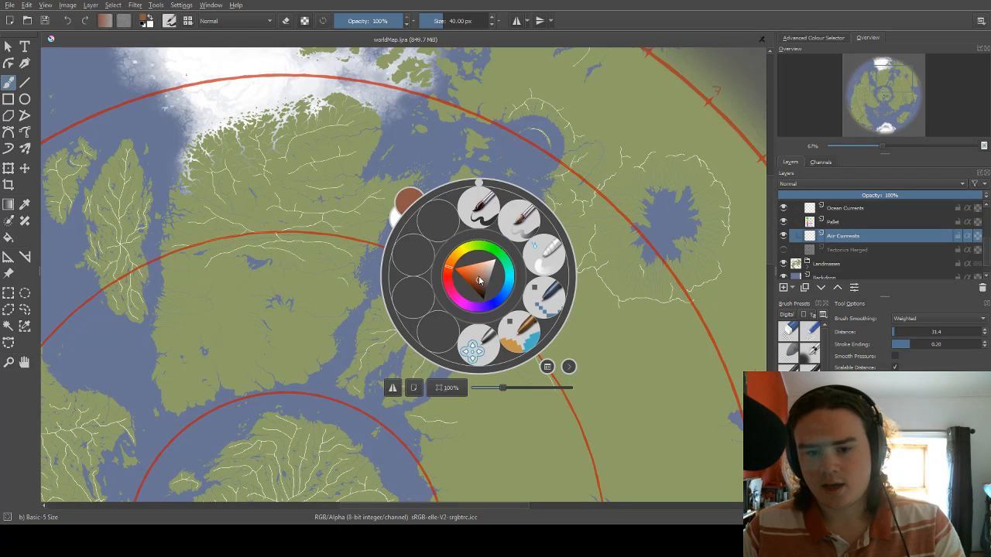
pyautogui.click(542, 299)
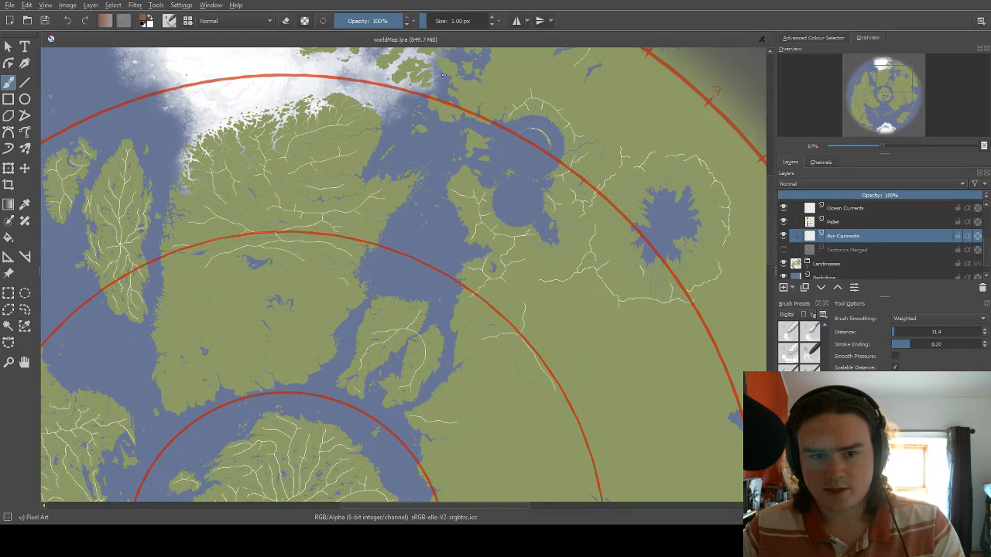
# Set the brush size to 2.47 px and try orange and yellow shades as the painting colour.
pyautogui.click(426, 22)
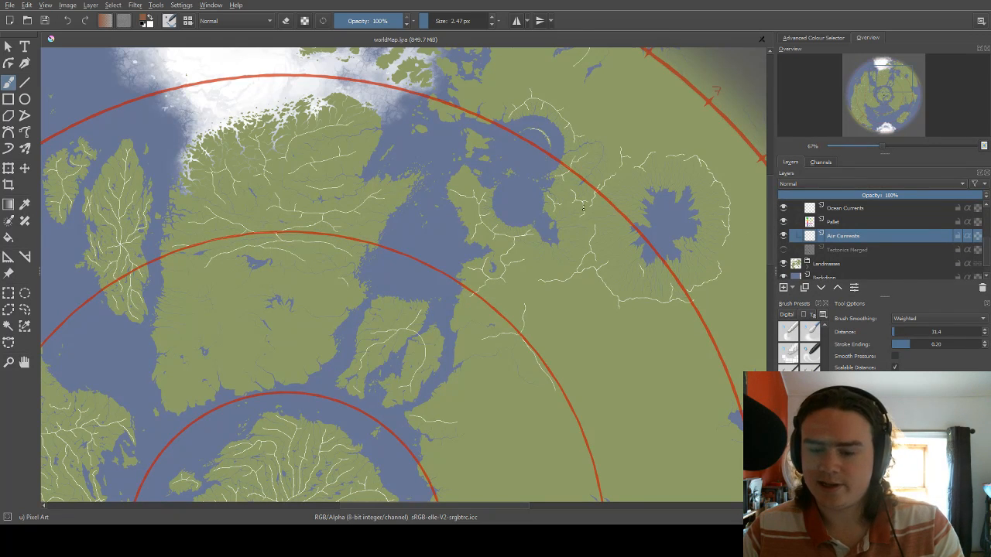
pyautogui.rightClick(581, 223)
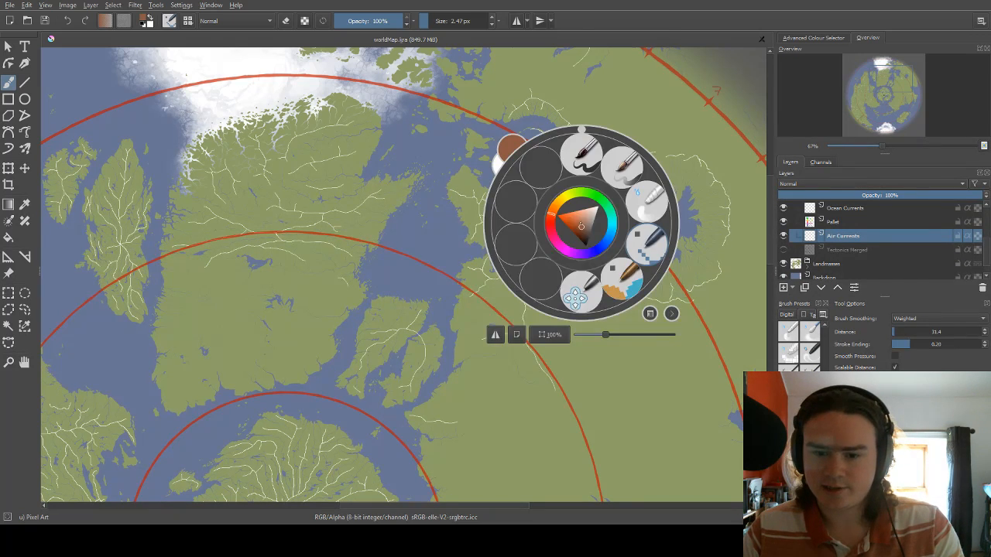
pyautogui.click(577, 221)
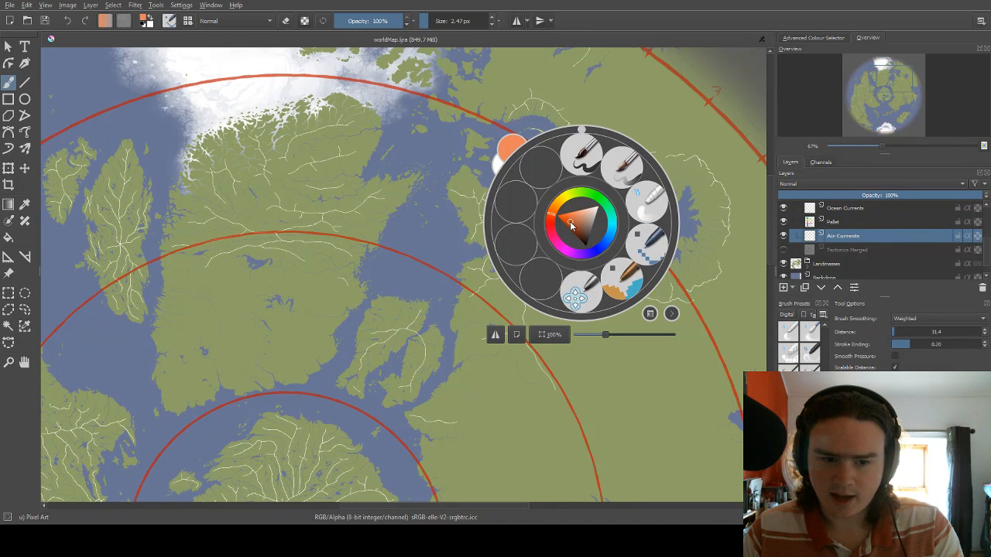
pyautogui.click(570, 225)
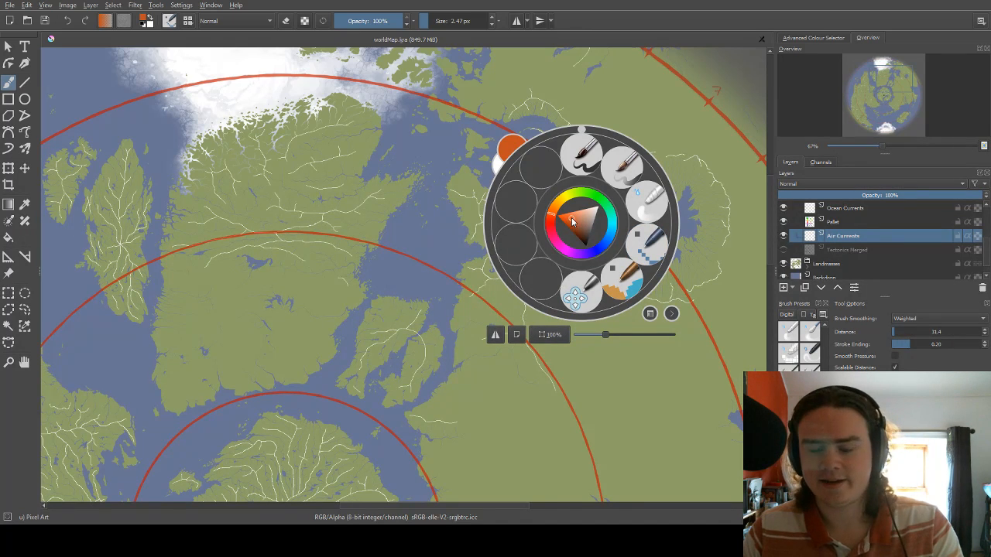
pyautogui.click(573, 221)
pyautogui.click(570, 218)
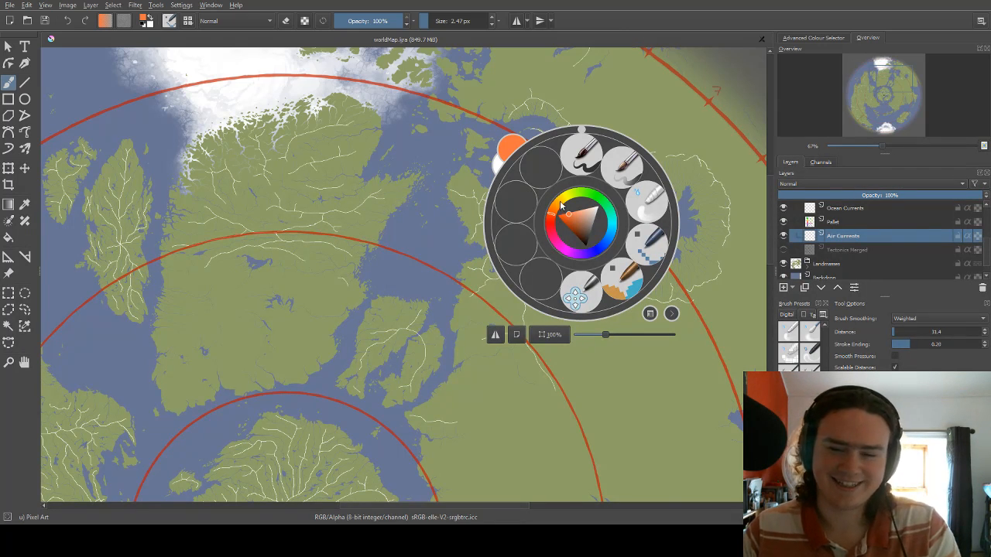
pyautogui.click(575, 198)
pyautogui.moveTo(576, 198); pyautogui.dragTo(573, 202)
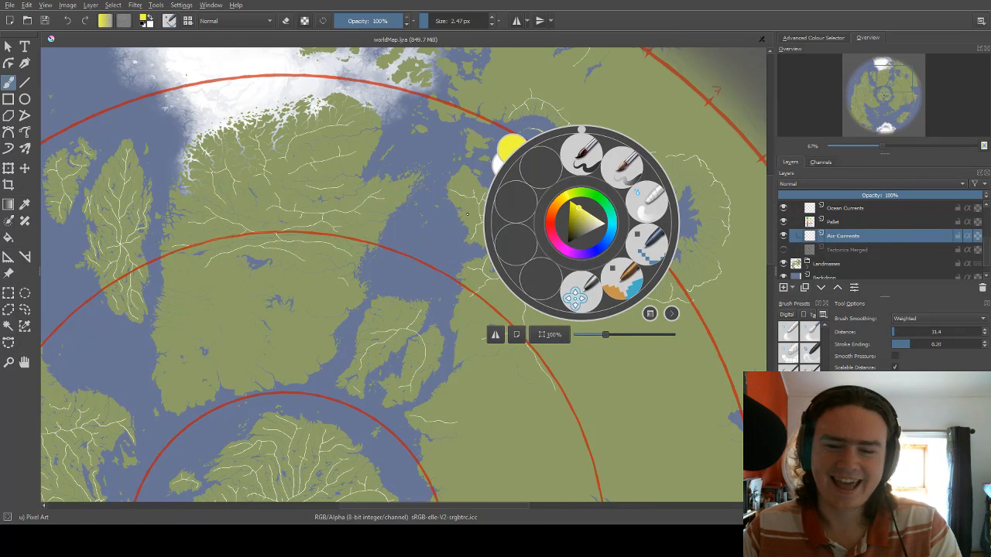
pyautogui.click(436, 208)
# Choose a bright light blue as the painting colour.
pyautogui.scroll(-2, 436, 208)
pyautogui.scroll(4, 436, 207)
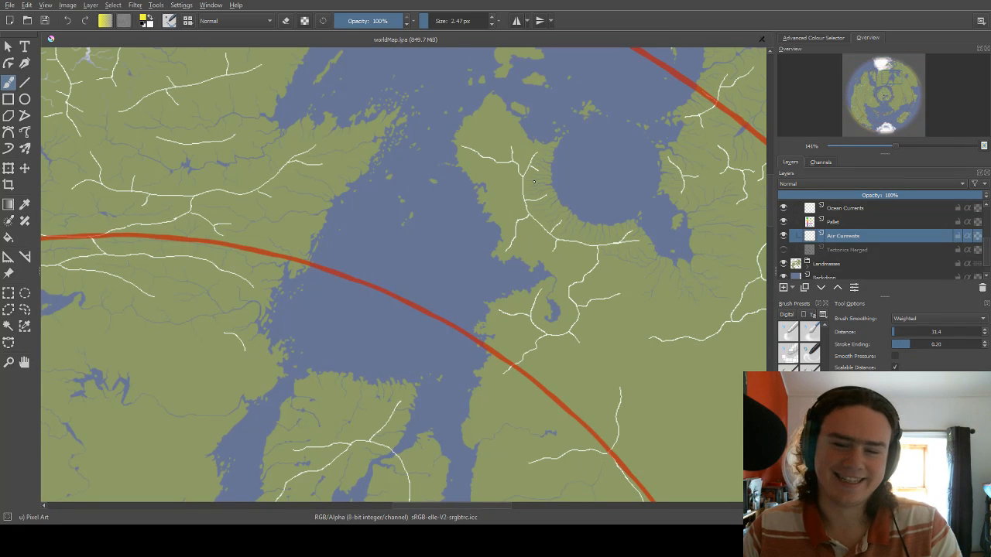
pyautogui.rightClick(536, 186)
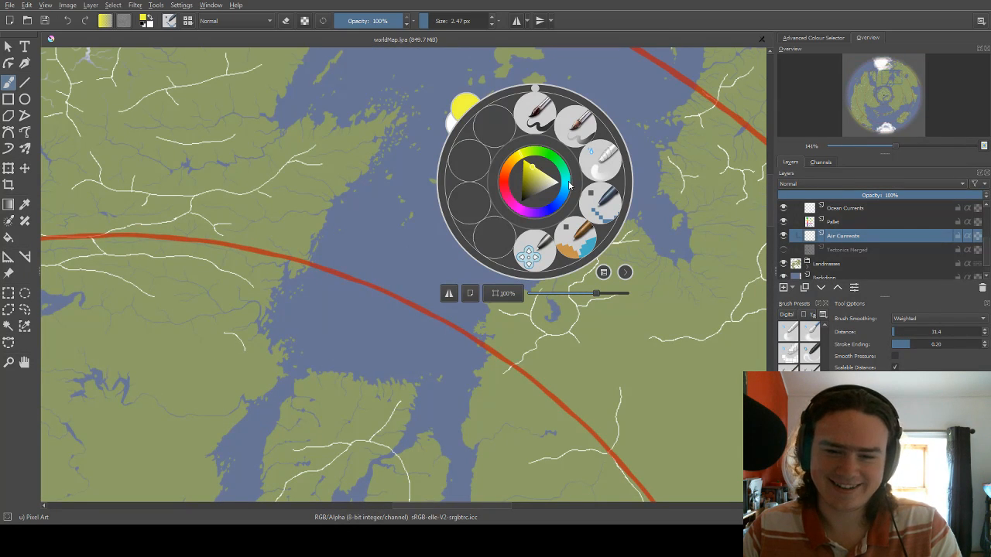
pyautogui.click(534, 182)
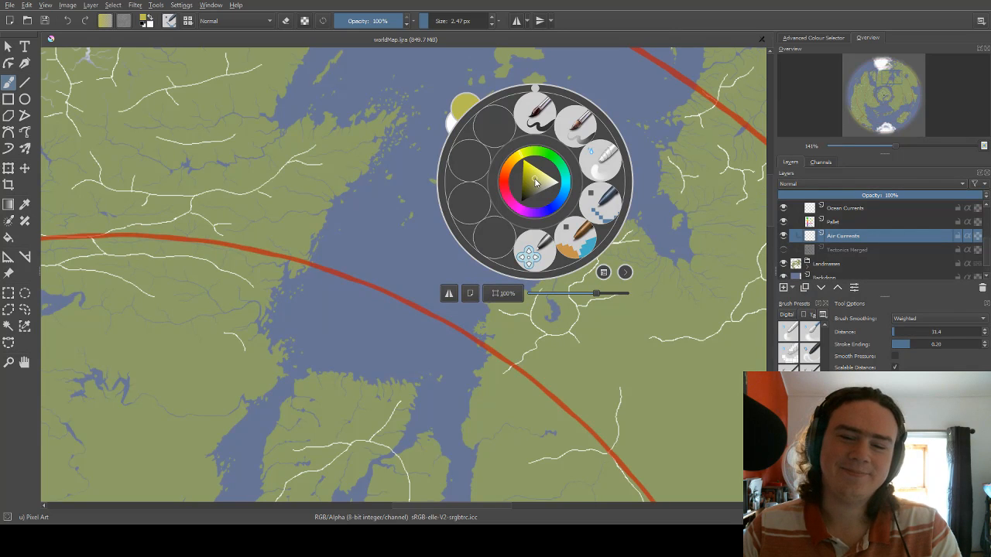
pyautogui.click(548, 155)
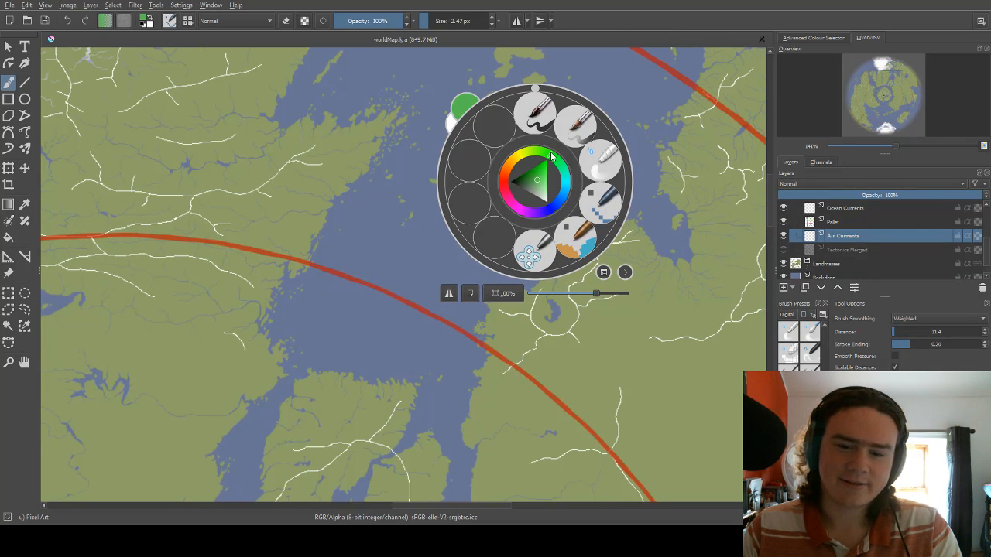
pyautogui.moveTo(559, 165); pyautogui.dragTo(574, 212)
pyautogui.click(540, 186)
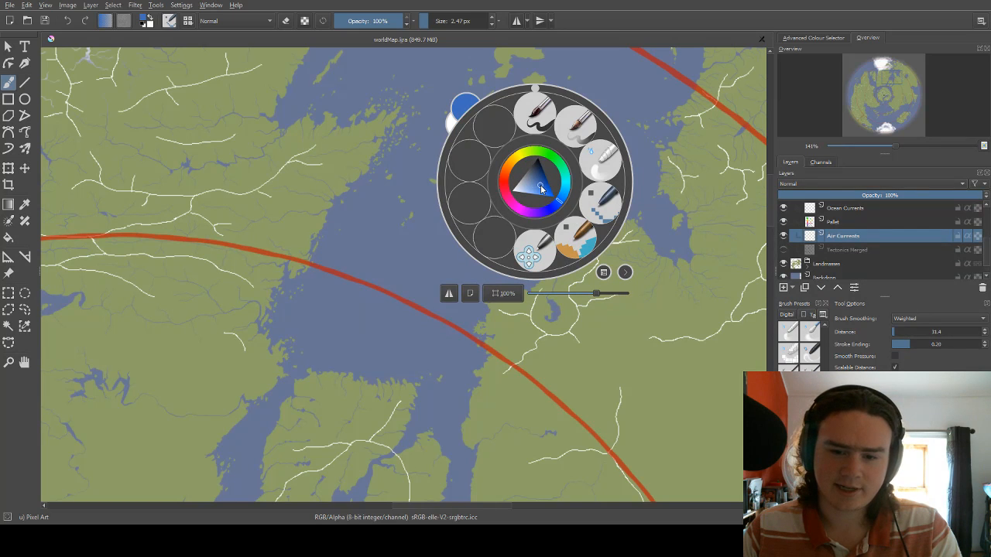
pyautogui.click(568, 197)
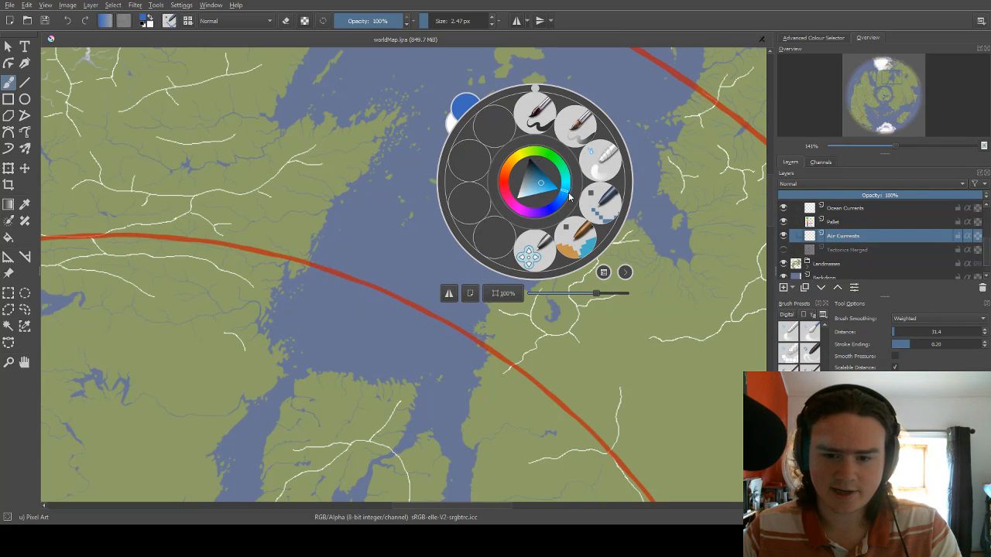
pyautogui.moveTo(551, 188); pyautogui.dragTo(563, 195)
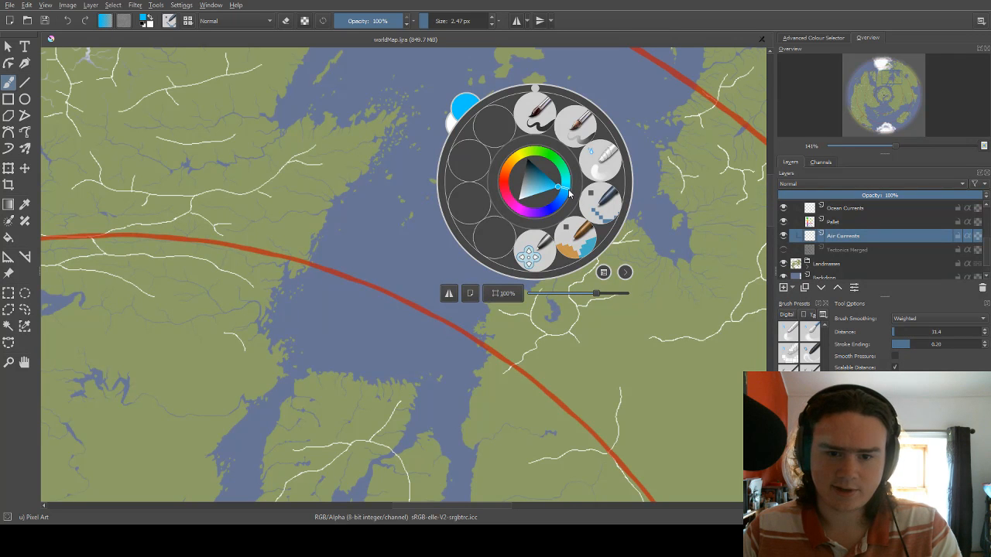
pyautogui.click(367, 200)
# Switch to the Pixel Art Fill brush preset and enlarge the brush to about 176 px.
pyautogui.scroll(-3, 515, 177)
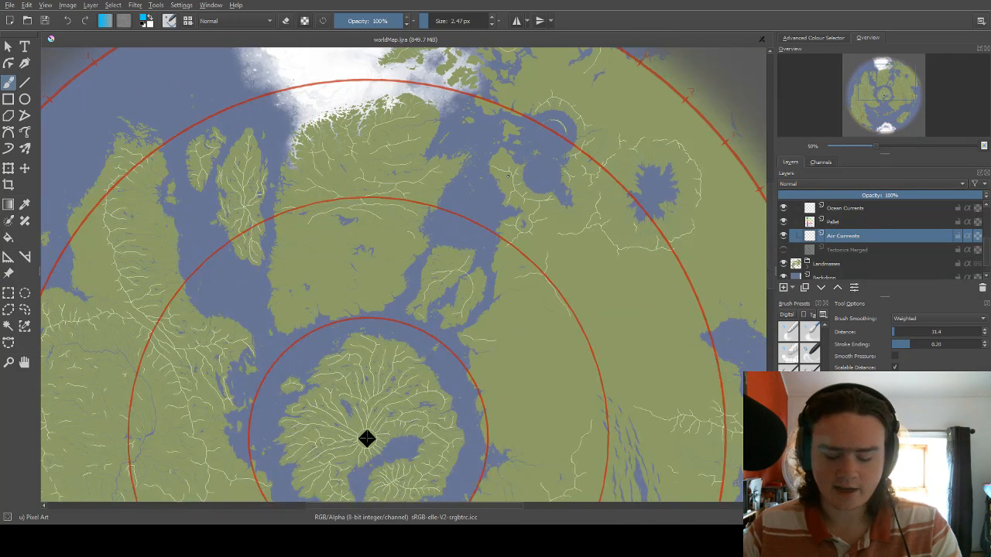
pyautogui.scroll(-4, 516, 177)
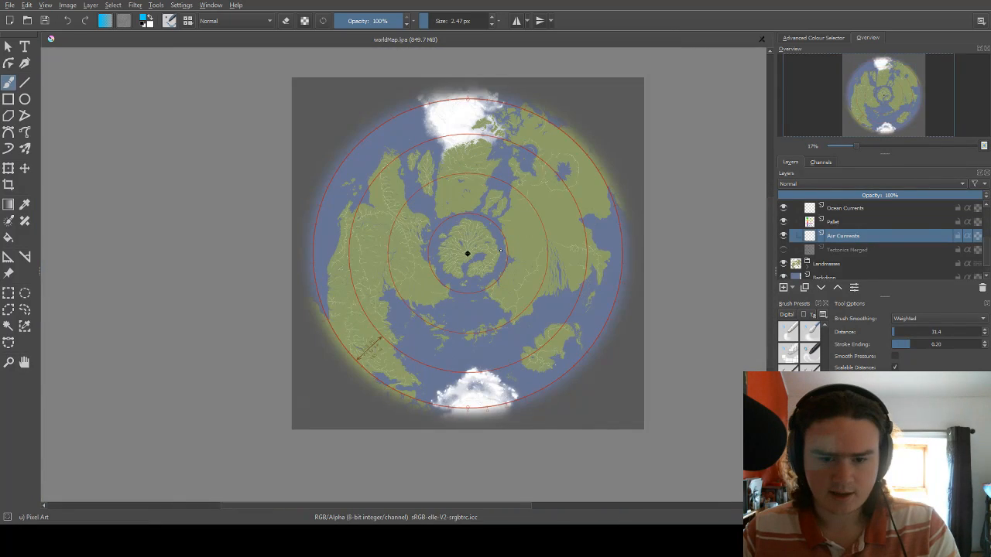
pyautogui.scroll(1, 501, 250)
pyautogui.scroll(1, 537, 223)
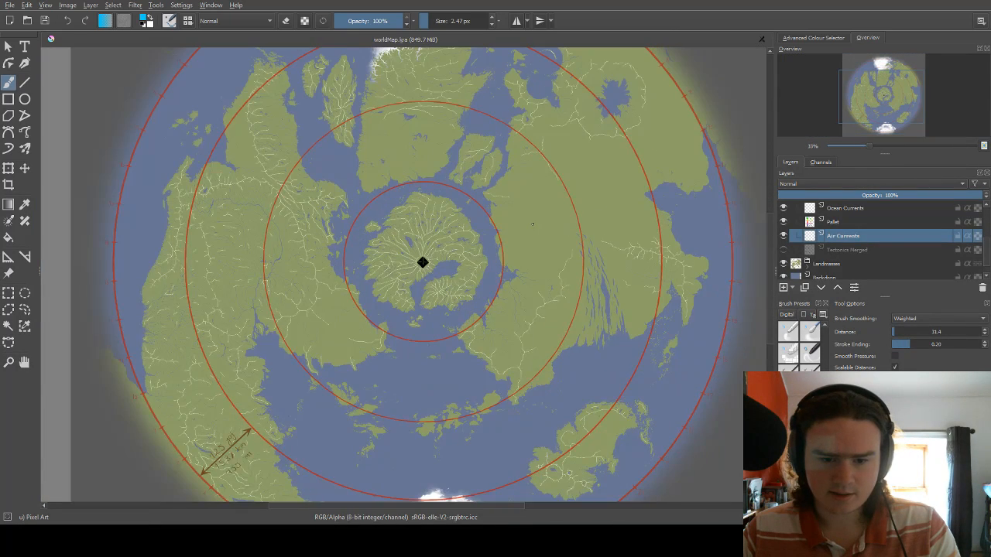
pyautogui.scroll(-1, 537, 222)
pyautogui.rightClick(306, 290)
pyautogui.click(360, 354)
pyautogui.scroll(1, 240, 421)
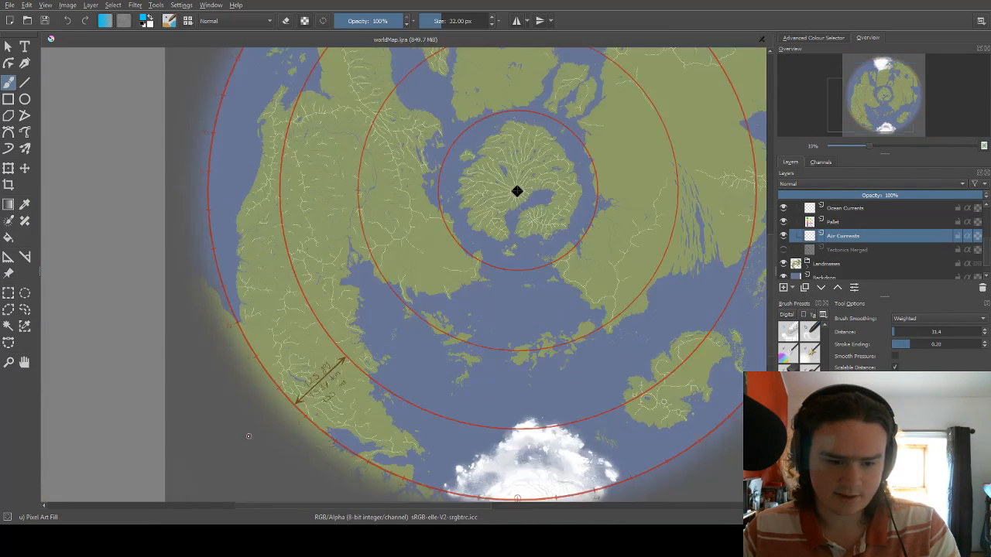
pyautogui.keyDown('shift'); pyautogui.moveTo(240, 421); pyautogui.dragTo(302, 422); pyautogui.keyUp('shift')
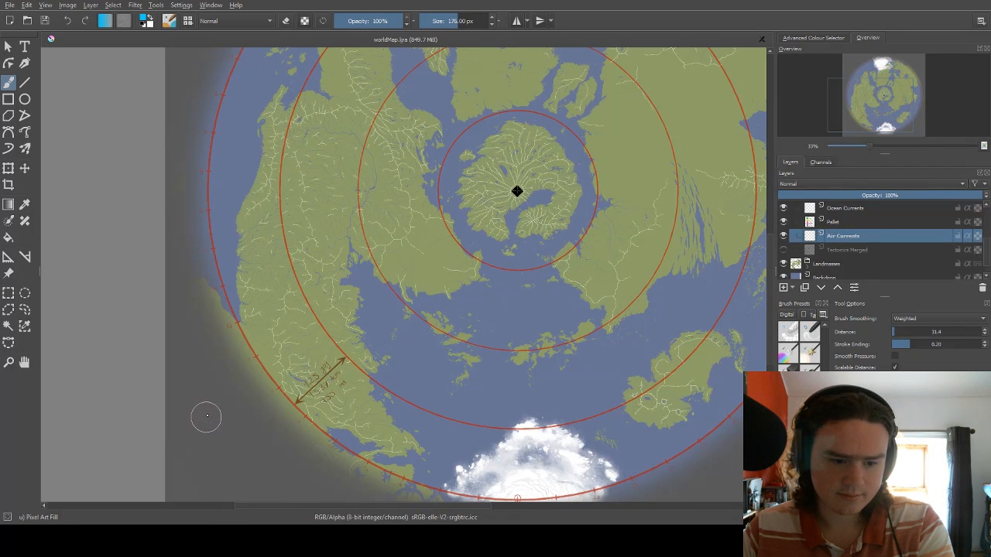
# Move the Air Currents layer directly below Watersheds in the Overlay group and hide the Fade Circle layer.
pyautogui.click(702, 303)
pyautogui.scroll(2, 849, 223)
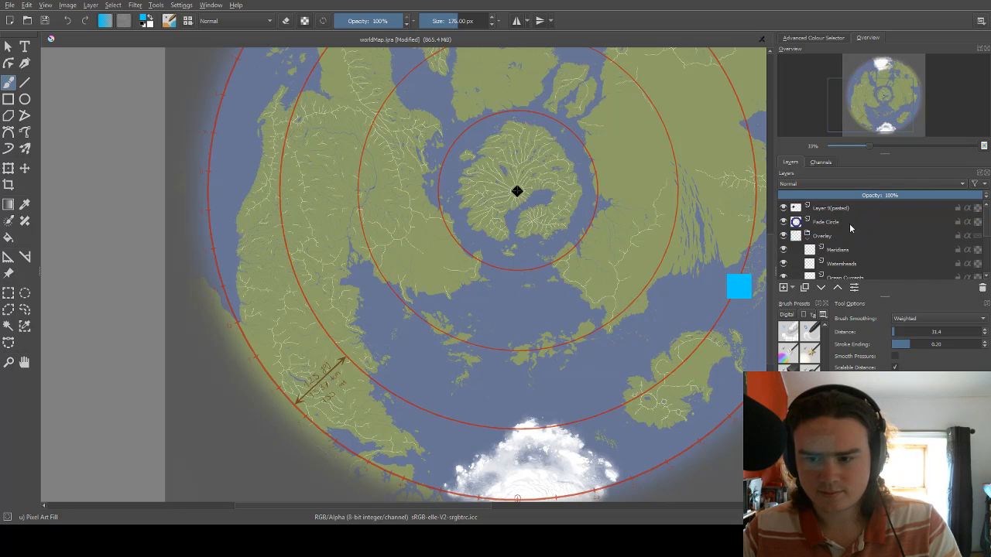
pyautogui.scroll(-2, 851, 231)
pyautogui.scroll(2, 853, 243)
pyautogui.scroll(-2, 854, 245)
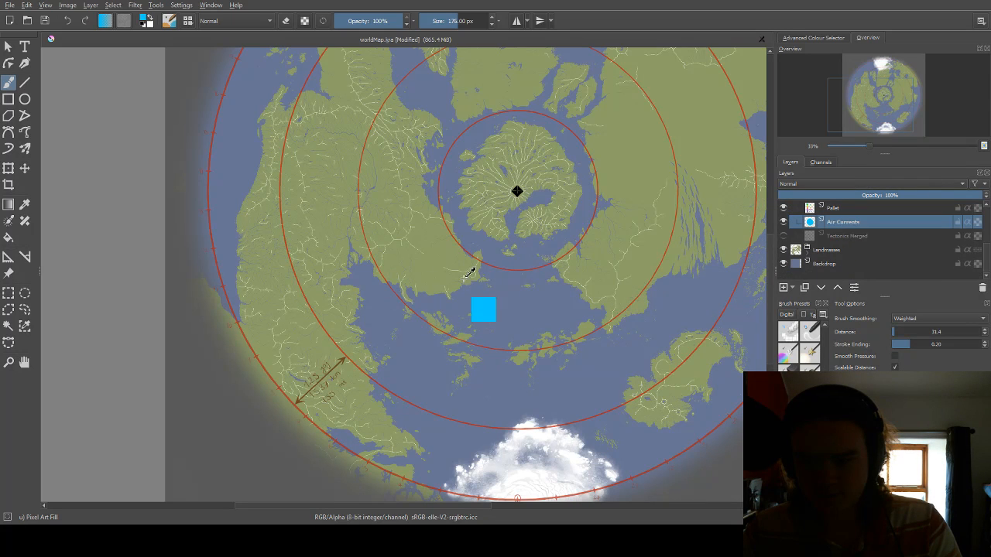
pyautogui.moveTo(852, 223)
pyautogui.mouseDown()
pyautogui.moveTo(857, 203)
pyautogui.moveTo(863, 211)
pyautogui.mouseUp()
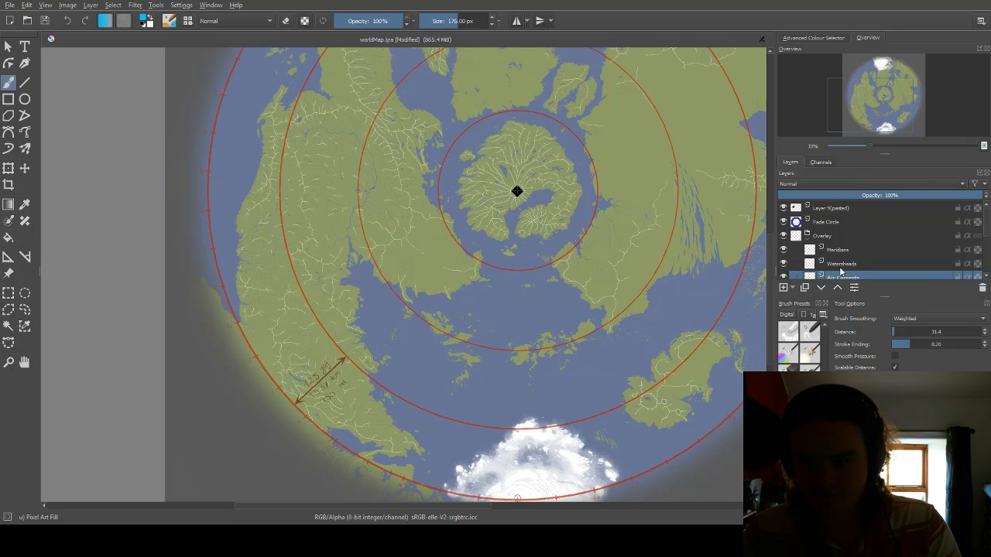
pyautogui.click(783, 222)
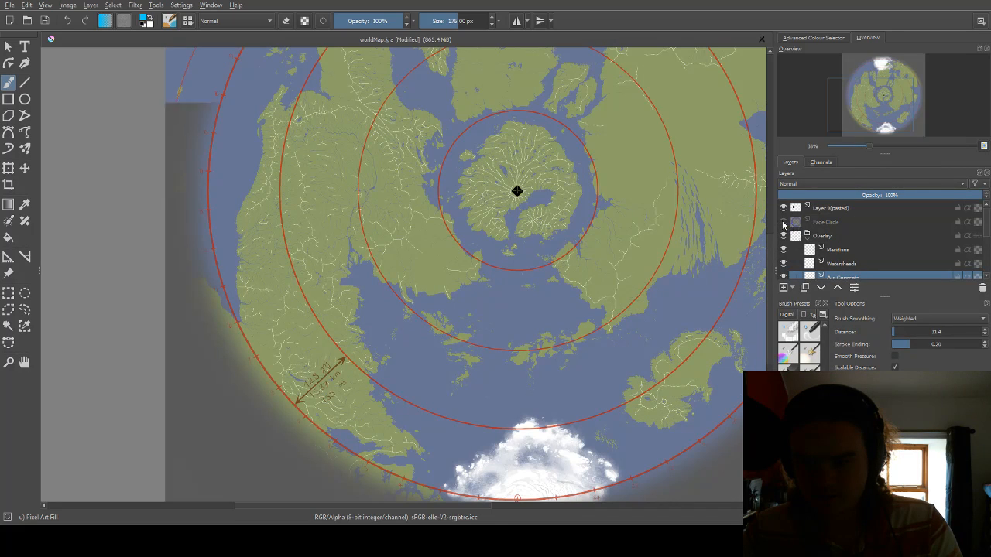
pyautogui.scroll(-3, 841, 232)
pyautogui.scroll(3, 829, 258)
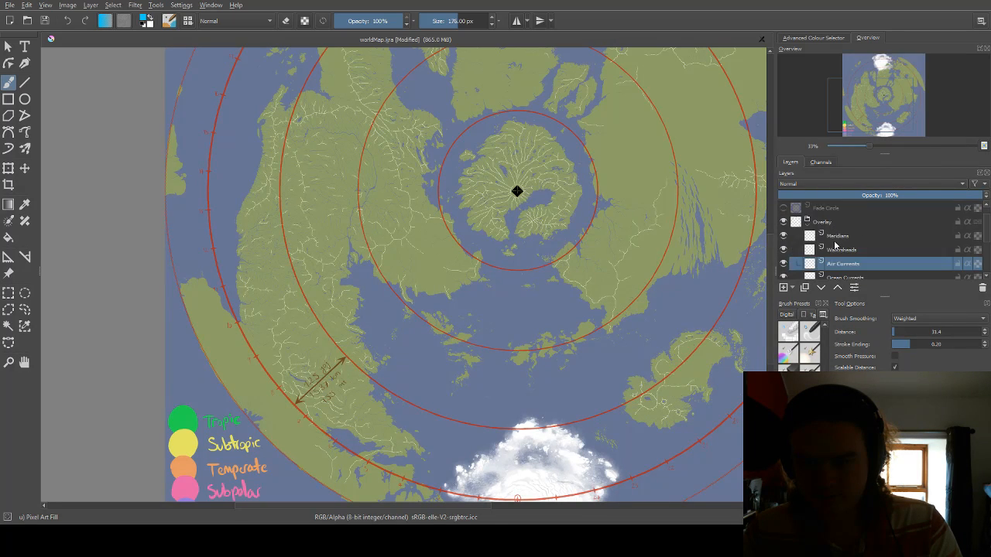
# Paint a round light blue swatch in the empty ocean at the map's lower-right corner.
pyautogui.scroll(-2, 587, 344)
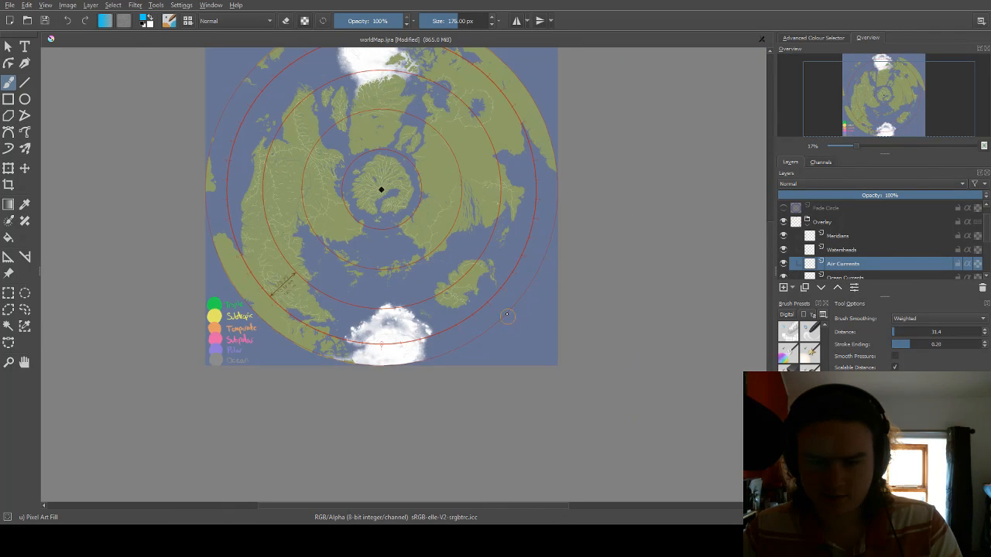
pyautogui.scroll(3, 573, 333)
pyautogui.click(546, 308)
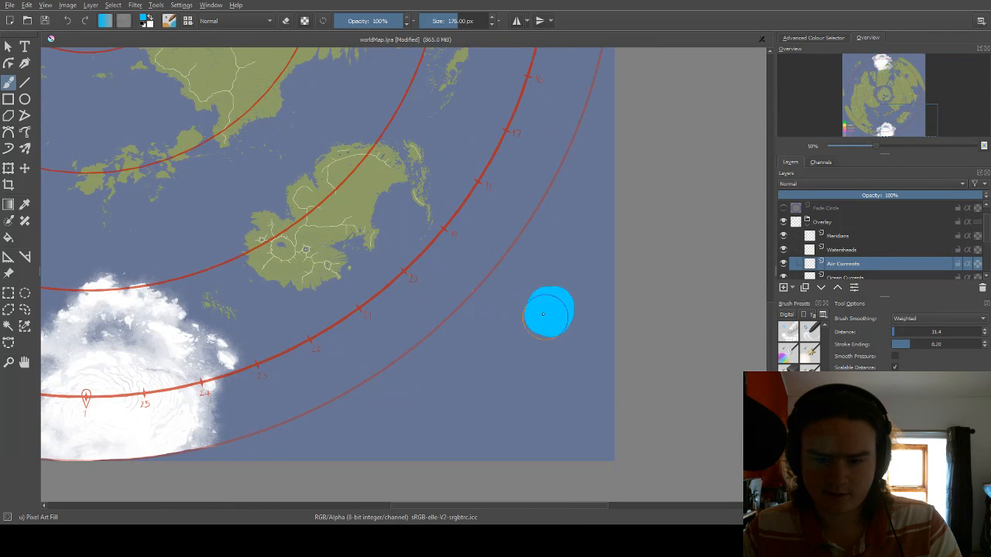
# Change the painting colour to magenta and paint a round swatch directly below the light blue one.
pyautogui.rightClick(523, 363)
pyautogui.moveTo(519, 396); pyautogui.dragTo(510, 400)
pyautogui.click(572, 244)
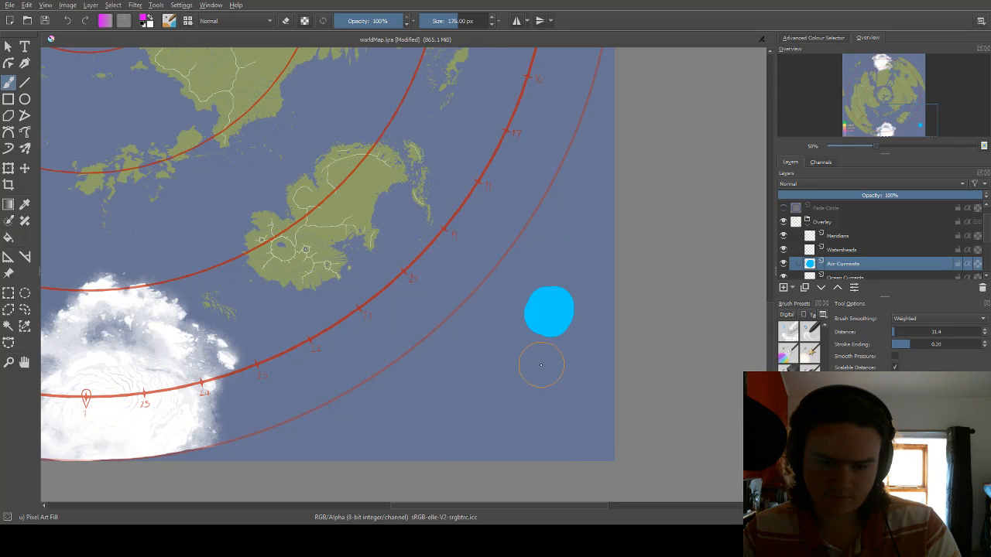
pyautogui.click(546, 368)
pyautogui.moveTo(546, 368); pyautogui.dragTo(555, 368)
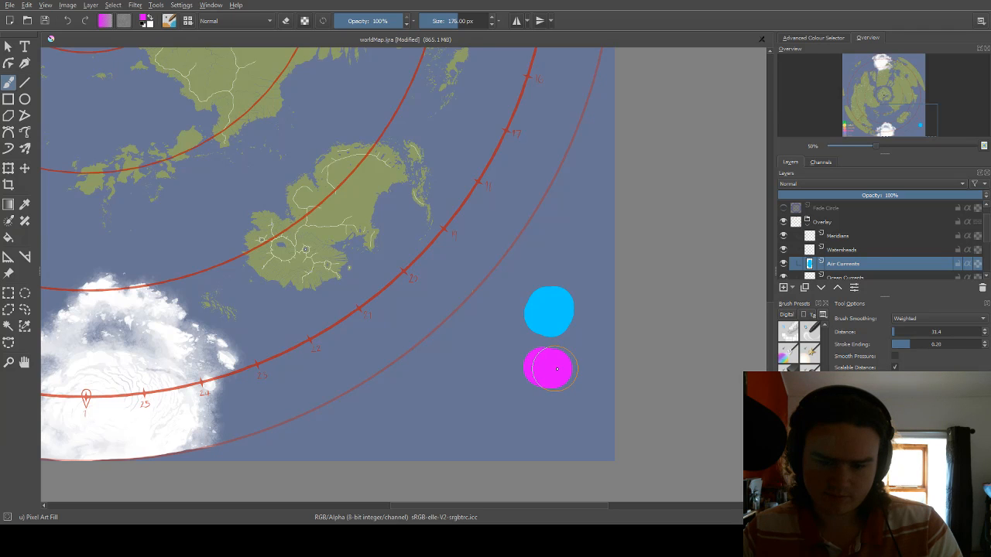
# Change the painting colour to orange and add a third round swatch below the magenta one.
pyautogui.rightClick(559, 358)
pyautogui.moveTo(533, 367); pyautogui.dragTo(535, 344)
pyautogui.click(572, 212)
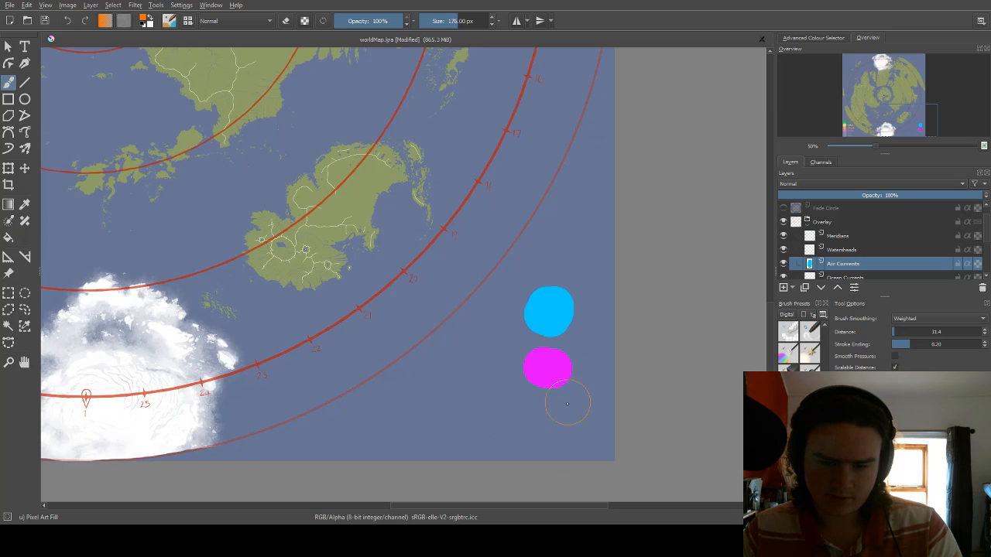
pyautogui.moveTo(537, 425); pyautogui.dragTo(547, 422)
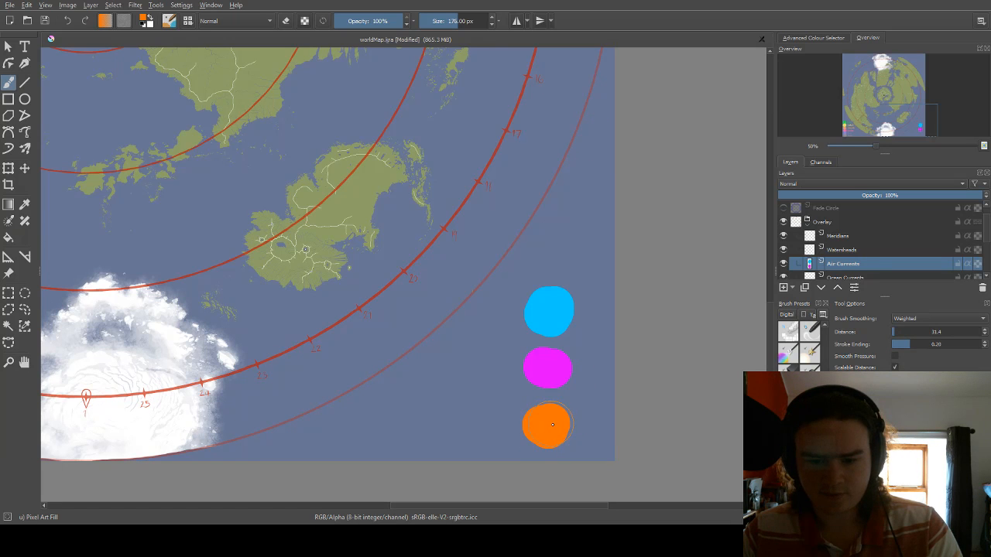
pyautogui.scroll(-1, 587, 387)
pyautogui.scroll(-1, 587, 387)
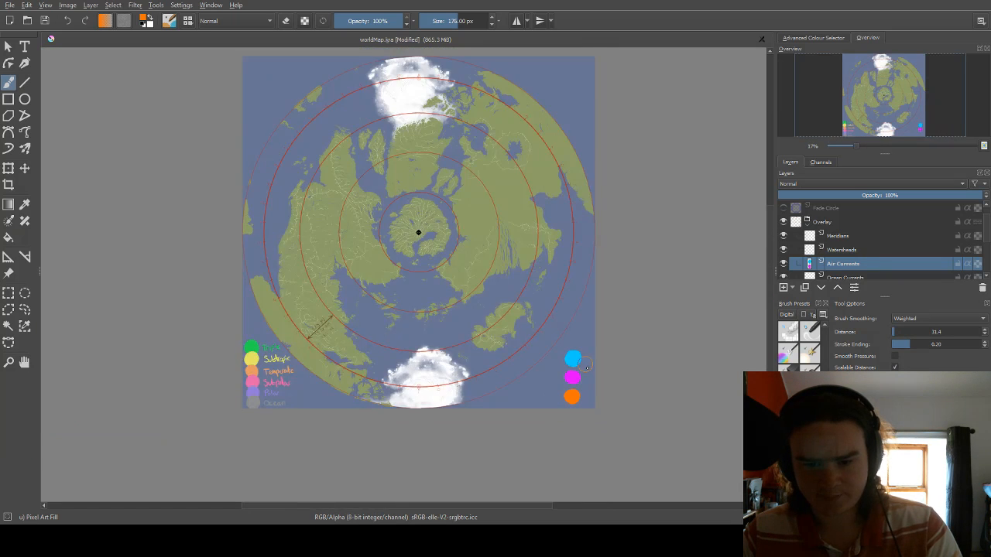
# Return to the Pixel Art brush preset and set its size to about 2.08 px.
pyautogui.scroll(2, 588, 364)
pyautogui.rightClick(531, 350)
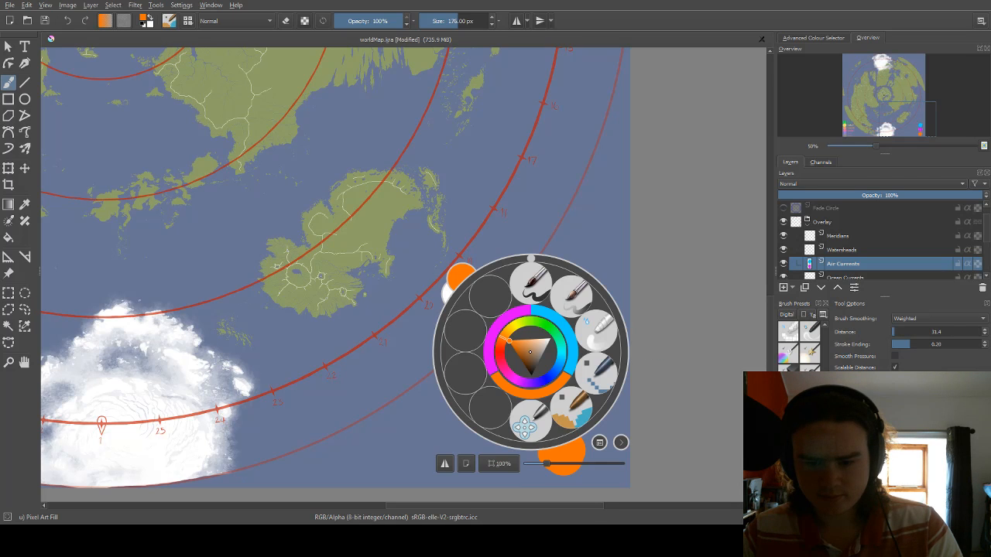
pyautogui.click(592, 398)
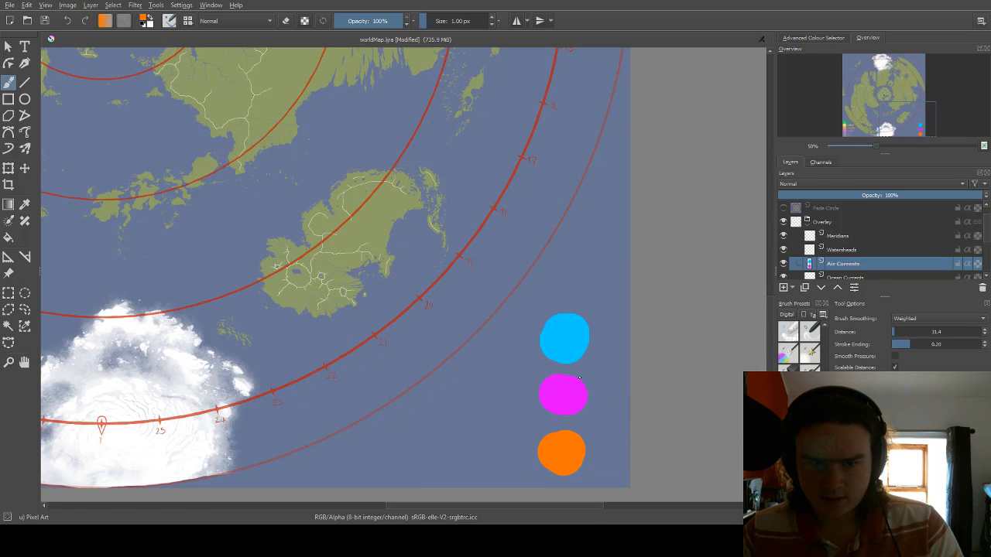
pyautogui.moveTo(427, 24)
pyautogui.mouseDown()
pyautogui.moveTo(247, 54)
pyautogui.moveTo(447, 55)
pyautogui.moveTo(473, 39)
pyautogui.moveTo(437, 24)
pyautogui.moveTo(429, 34)
pyautogui.mouseUp()
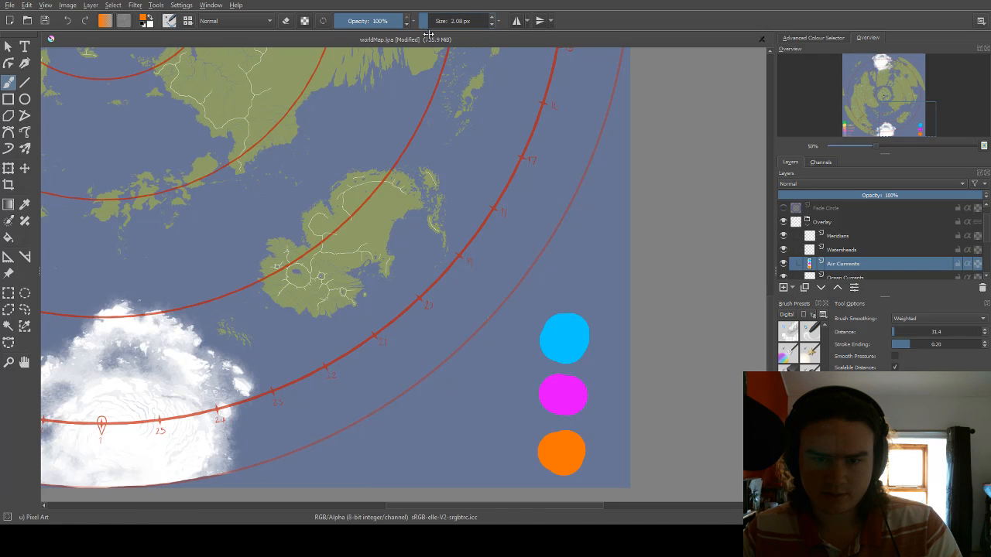
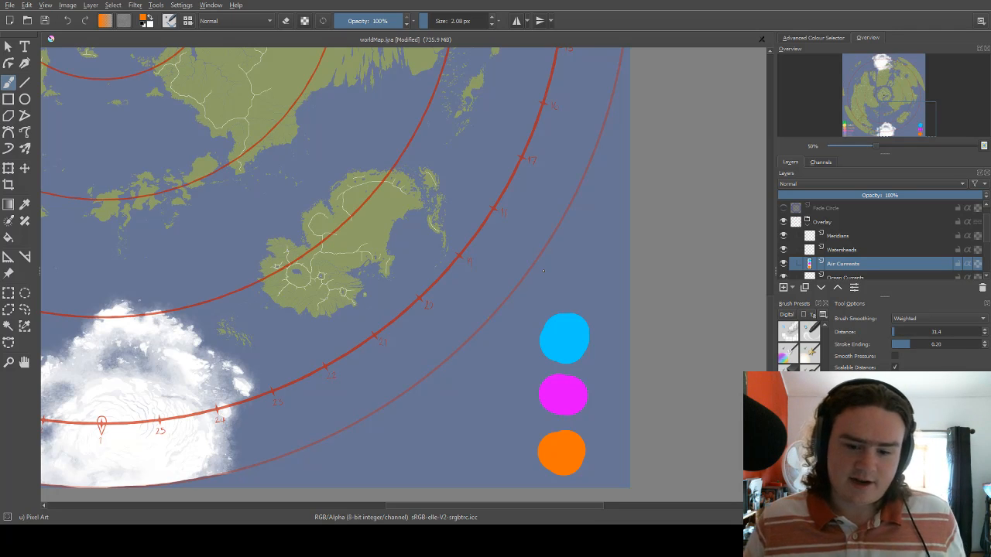
# Sample the legend's light blue swatch and switch the painting colour back to the legend's orange.
pyautogui.scroll(-3, 515, 334)
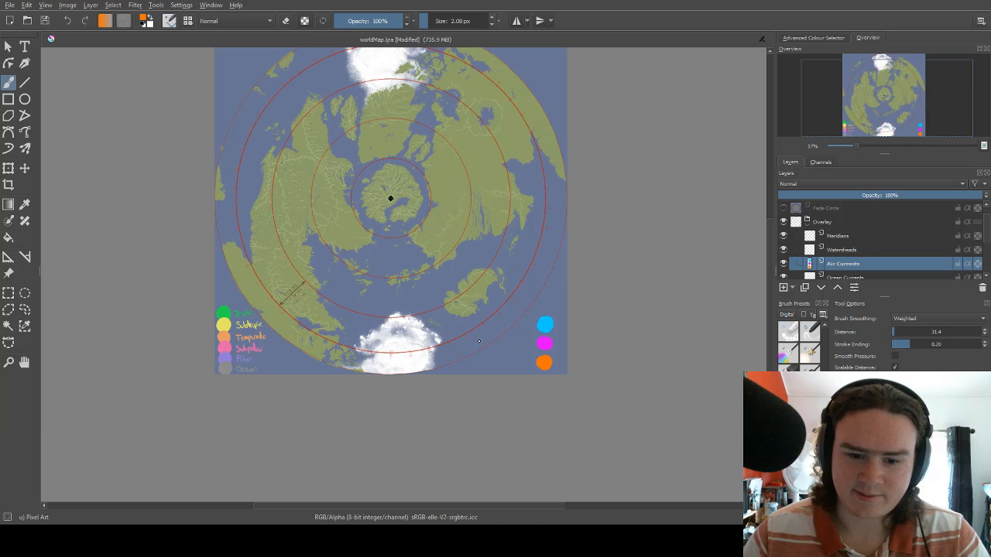
pyautogui.scroll(3, 479, 340)
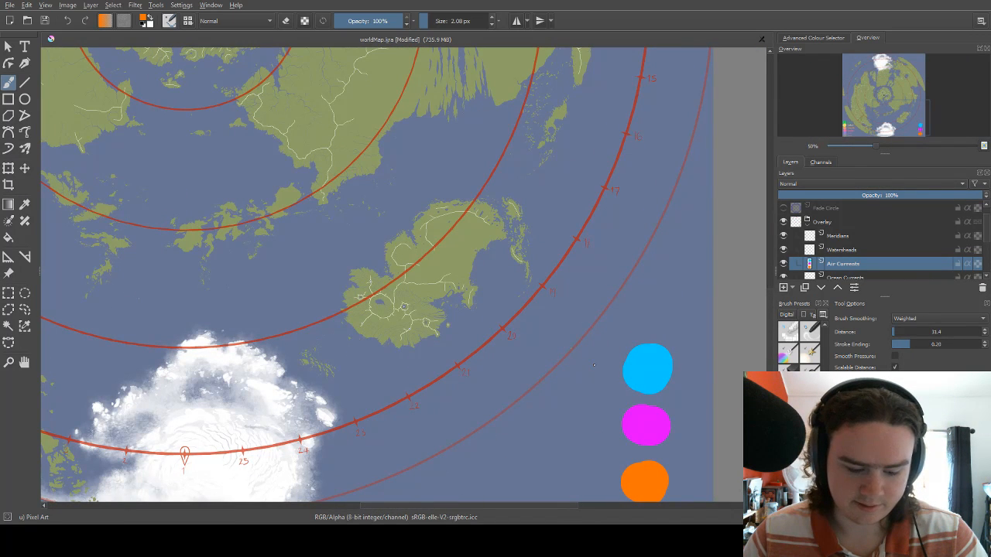
pyautogui.keyDown('ctrl'); pyautogui.click(642, 357); pyautogui.keyUp('ctrl')
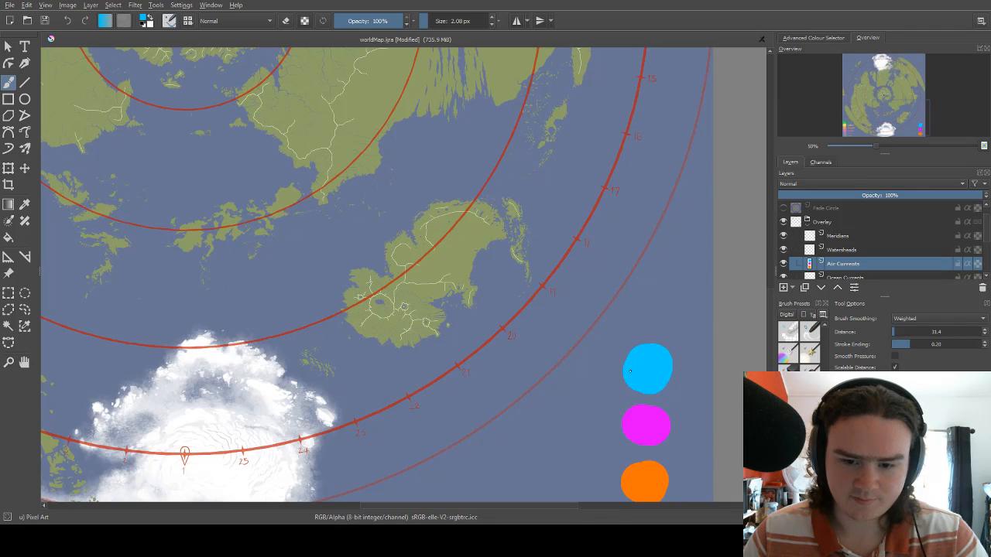
pyautogui.scroll(-1, 596, 338)
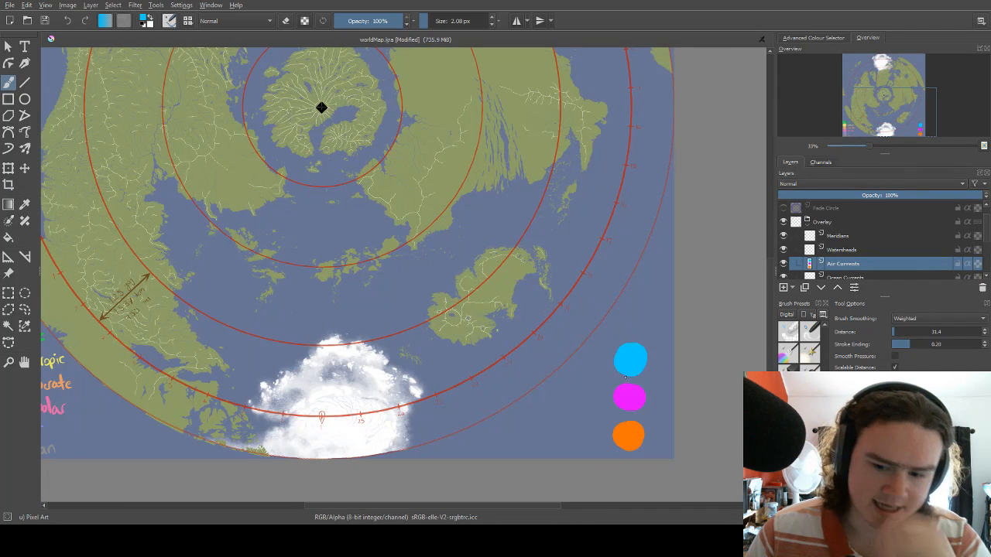
pyautogui.keyDown('ctrl'); pyautogui.click(622, 435); pyautogui.keyUp('ctrl')
pyautogui.scroll(-2, 542, 355)
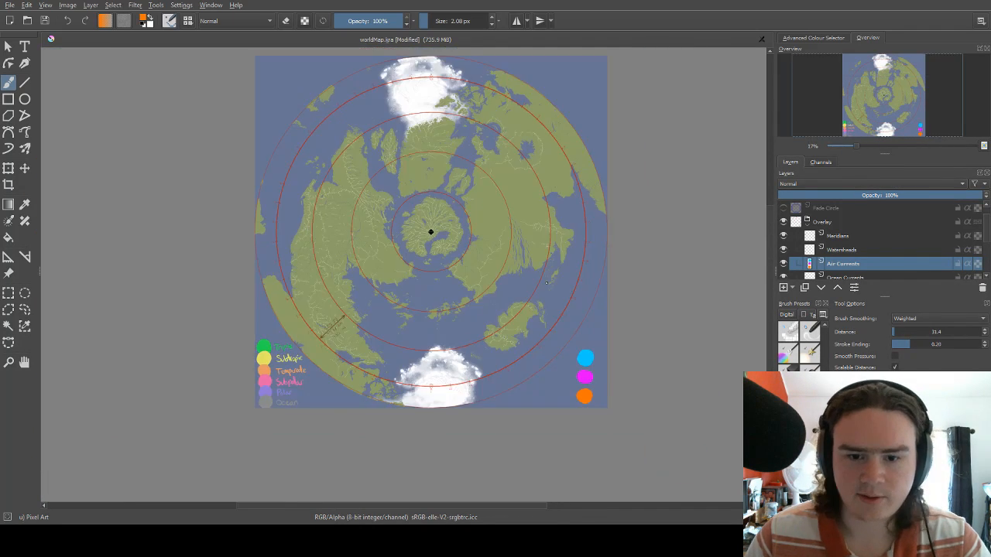
# Try a small orange scribble on the western continent's interior and undo it.
pyautogui.scroll(2, 564, 225)
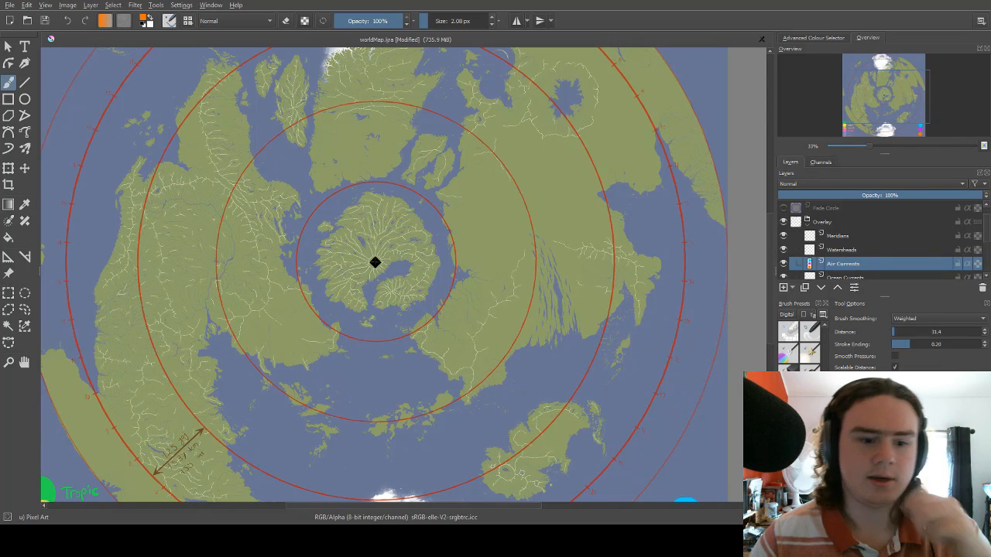
pyautogui.scroll(1, 374, 262)
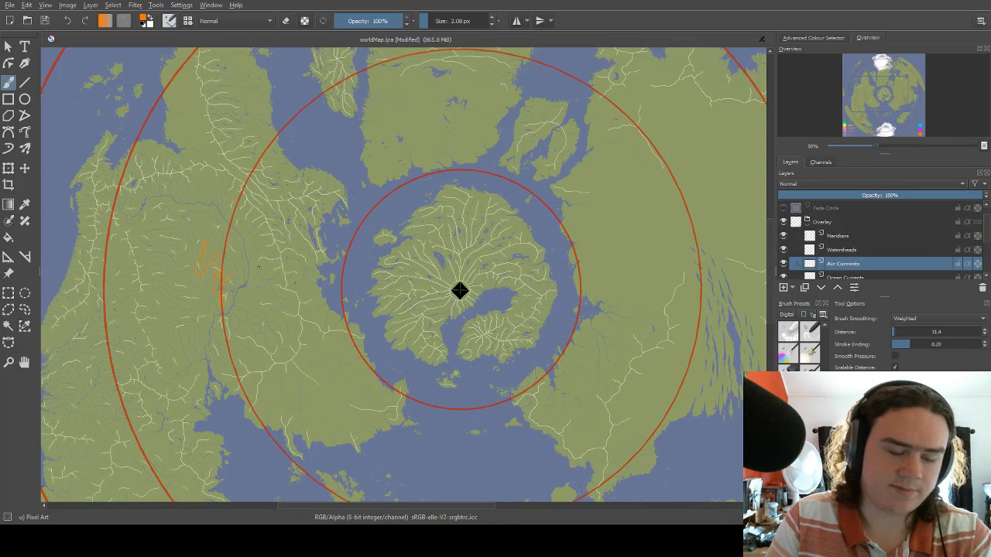
pyautogui.hotkey('ctrl', 'z')
# Try a long orange zigzag running southeast across the western continent's central river basin and undo it.
pyautogui.moveTo(213, 244)
pyautogui.mouseDown()
pyautogui.moveTo(278, 190)
pyautogui.moveTo(305, 216)
pyautogui.mouseUp()
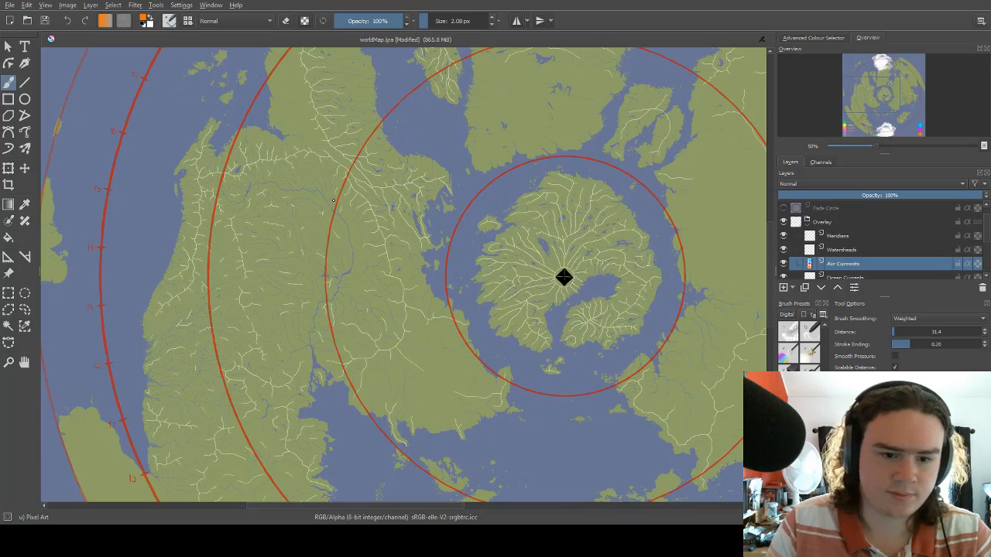
pyautogui.scroll(2, 346, 222)
pyautogui.moveTo(236, 282); pyautogui.dragTo(394, 221)
pyautogui.moveTo(334, 190); pyautogui.dragTo(356, 252)
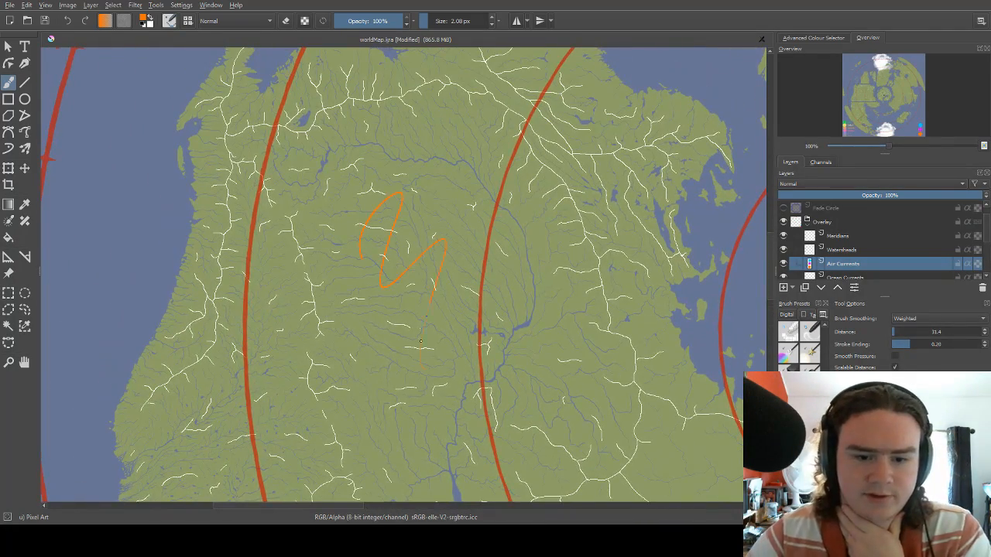
pyautogui.moveTo(421, 341); pyautogui.dragTo(545, 370)
pyautogui.moveTo(462, 276)
pyautogui.mouseDown()
pyautogui.moveTo(447, 281)
pyautogui.moveTo(443, 300)
pyautogui.mouseUp()
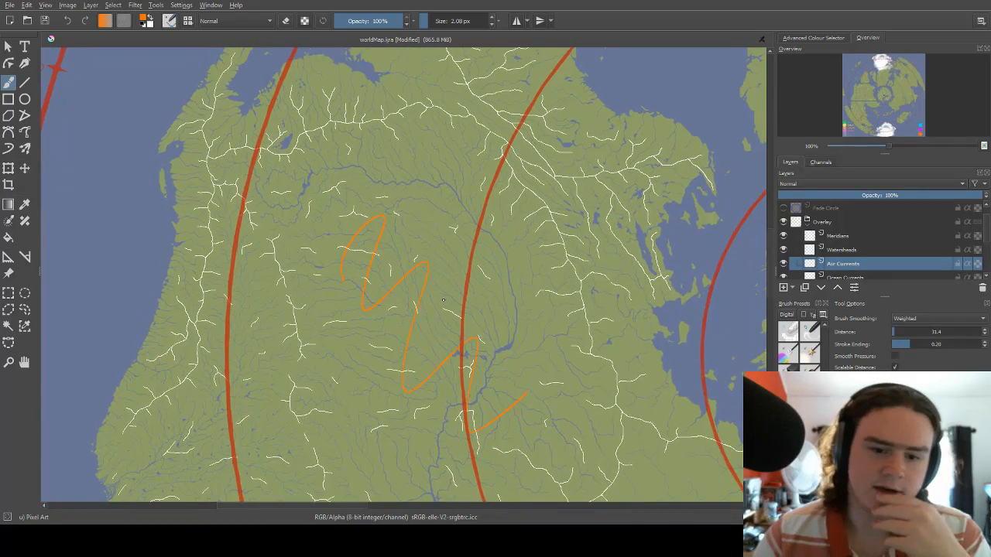
pyautogui.scroll(-2, 443, 299)
pyautogui.scroll(2, 423, 277)
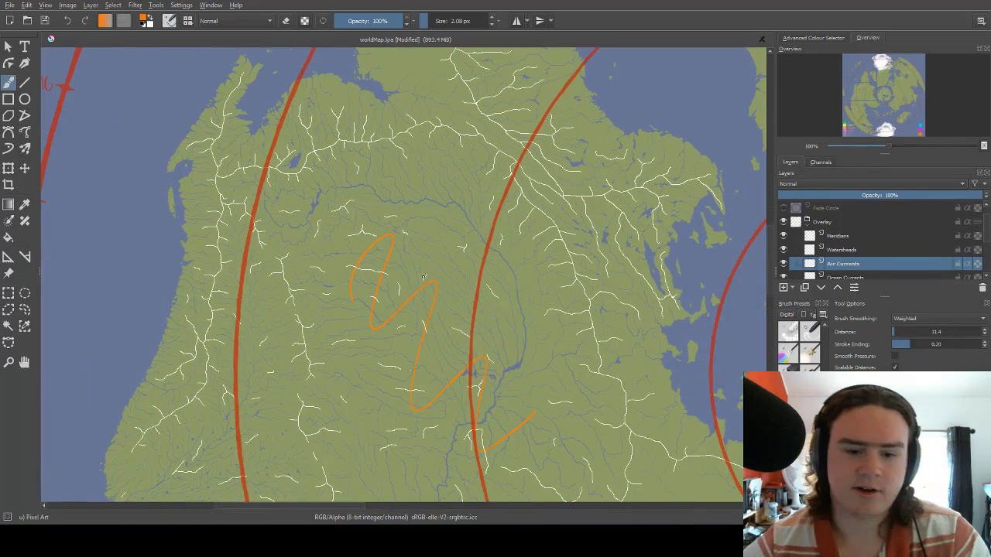
pyautogui.moveTo(362, 215)
pyautogui.mouseDown()
pyautogui.moveTo(369, 234)
pyautogui.moveTo(394, 159)
pyautogui.moveTo(413, 157)
pyautogui.moveTo(371, 219)
pyautogui.mouseUp()
pyautogui.hotkey('ctrl', 'z')
# Try a short orange zigzag west of the ridge on the western continent's northern peninsula.
pyautogui.moveTo(435, 130); pyautogui.dragTo(380, 259)
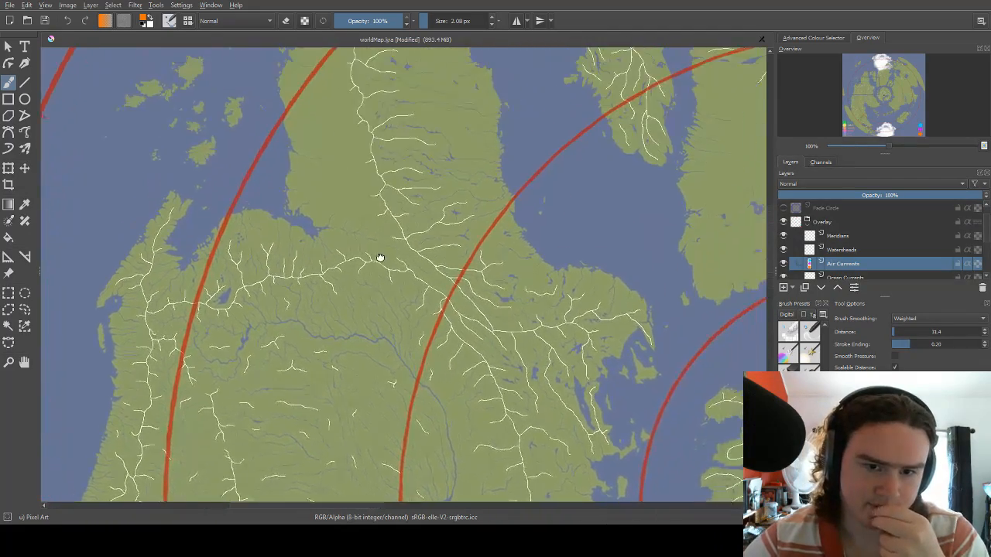
pyautogui.moveTo(387, 169); pyautogui.dragTo(409, 217)
pyautogui.moveTo(343, 172); pyautogui.dragTo(362, 213)
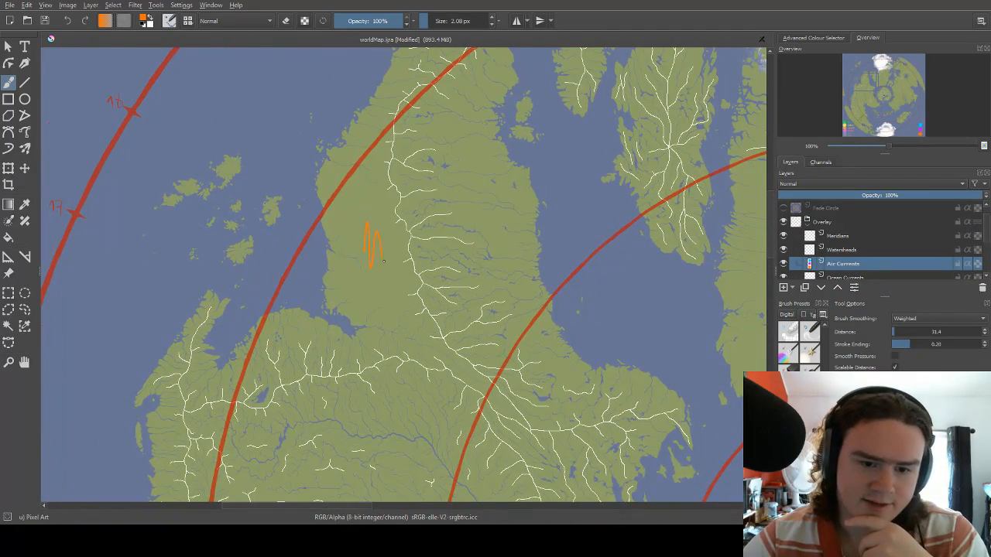
pyautogui.moveTo(382, 261); pyautogui.dragTo(391, 222)
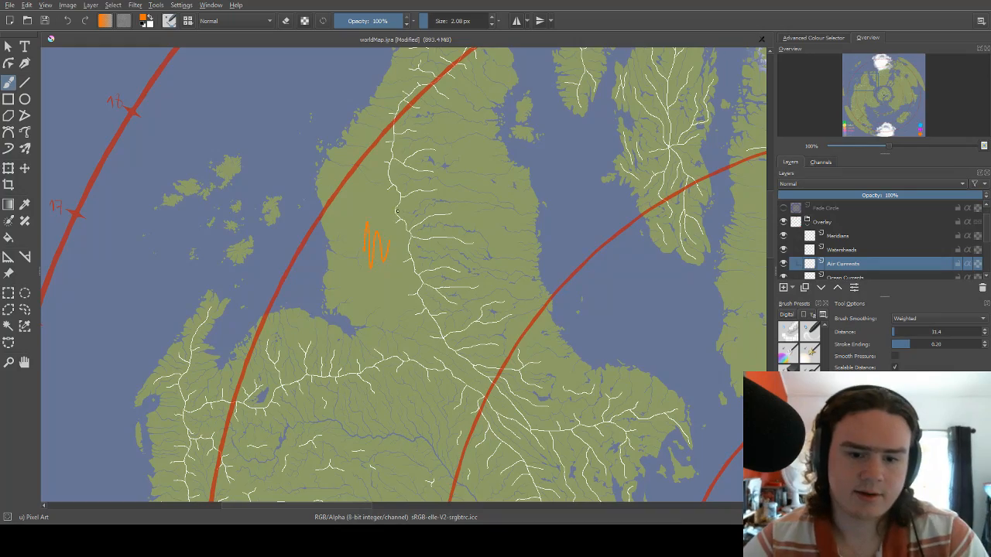
pyautogui.moveTo(434, 173); pyautogui.dragTo(345, 241)
# Try a short diagonal orange stroke in the empty interior of the eastern continent and undo it.
pyautogui.moveTo(436, 224); pyautogui.dragTo(208, 399)
pyautogui.moveTo(391, 271)
pyautogui.mouseDown()
pyautogui.moveTo(365, 386)
pyautogui.moveTo(496, 102)
pyautogui.mouseUp()
pyautogui.moveTo(379, 380); pyautogui.dragTo(316, 454)
pyautogui.moveTo(580, 321)
pyautogui.mouseDown()
pyautogui.moveTo(513, 332)
pyautogui.moveTo(336, 258)
pyautogui.mouseUp()
pyautogui.moveTo(542, 394); pyautogui.dragTo(376, 241)
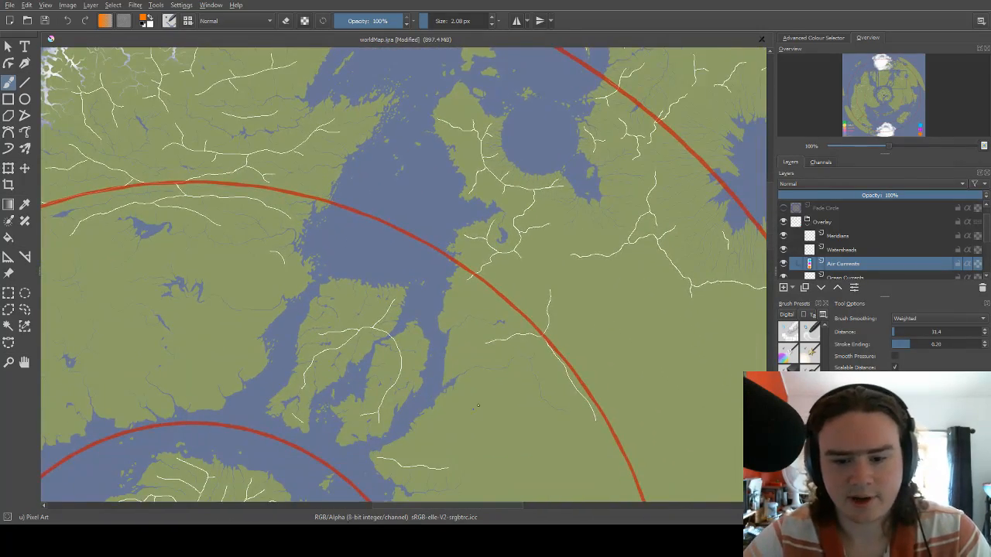
pyautogui.moveTo(567, 360)
pyautogui.mouseDown()
pyautogui.moveTo(456, 277)
pyautogui.moveTo(318, 206)
pyautogui.mouseUp()
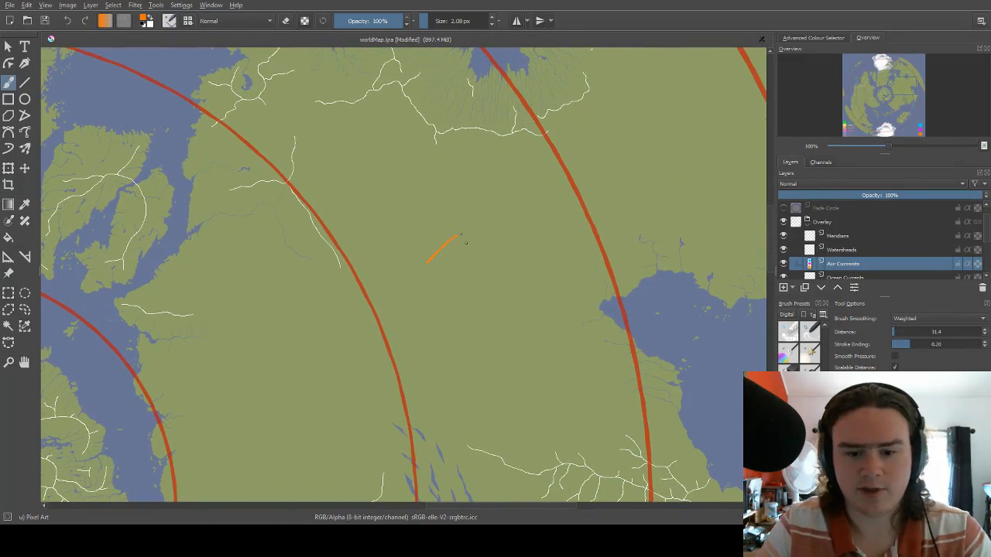
pyautogui.hotkey('ctrl', 'z')
# Examine the western continent's outer coast and its mountain ridges relative to the ocean beside the numbered ring.
pyautogui.scroll(-5, 568, 253)
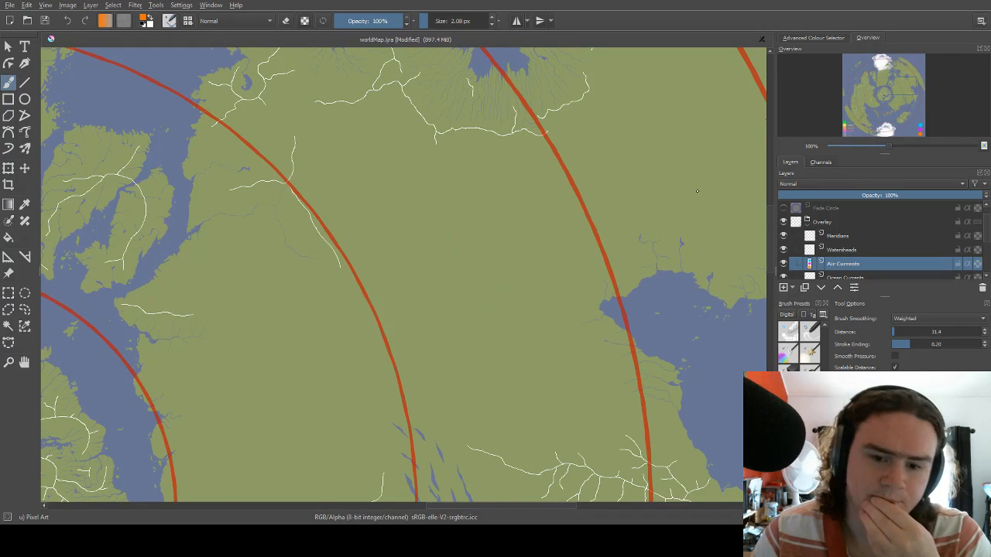
pyautogui.scroll(-1, 398, 246)
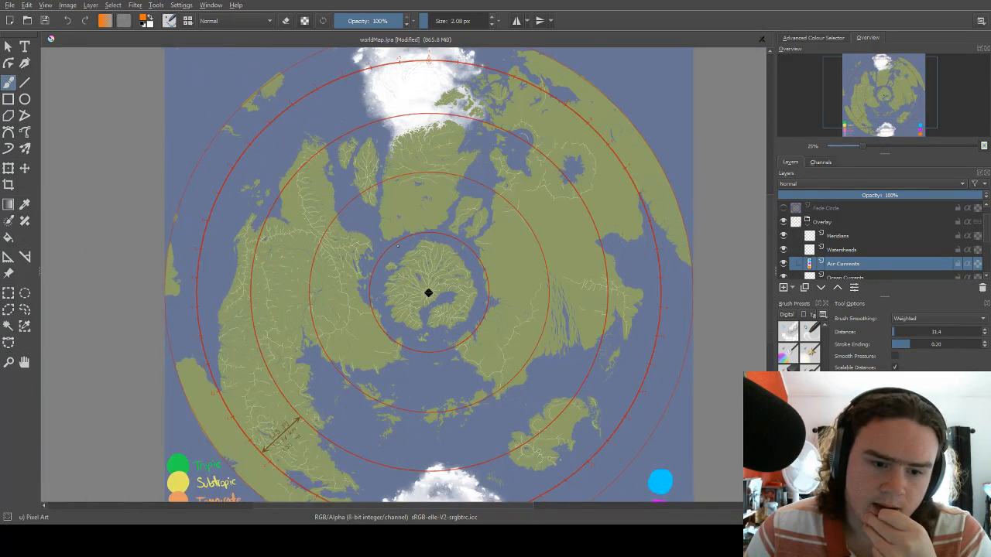
pyautogui.scroll(2, 428, 292)
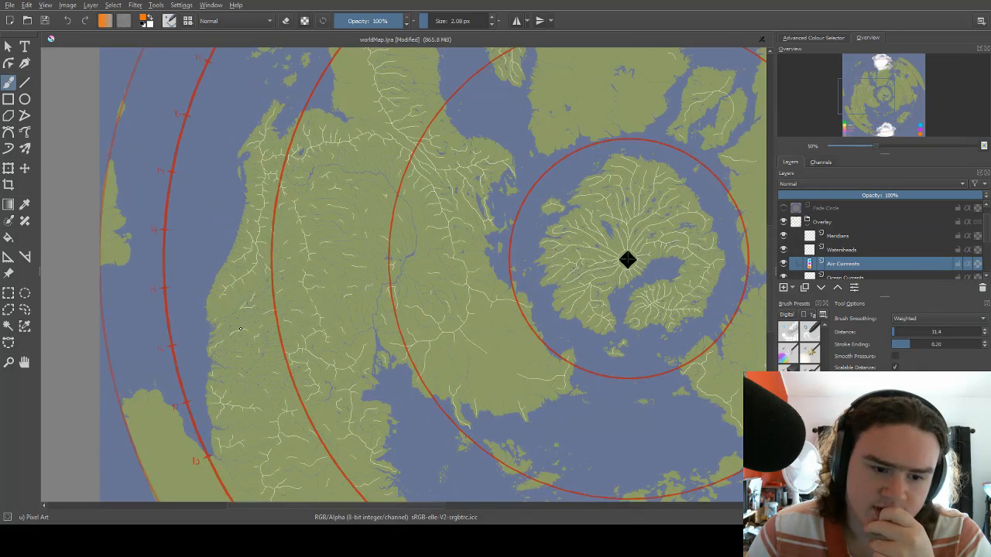
pyautogui.scroll(3, 241, 330)
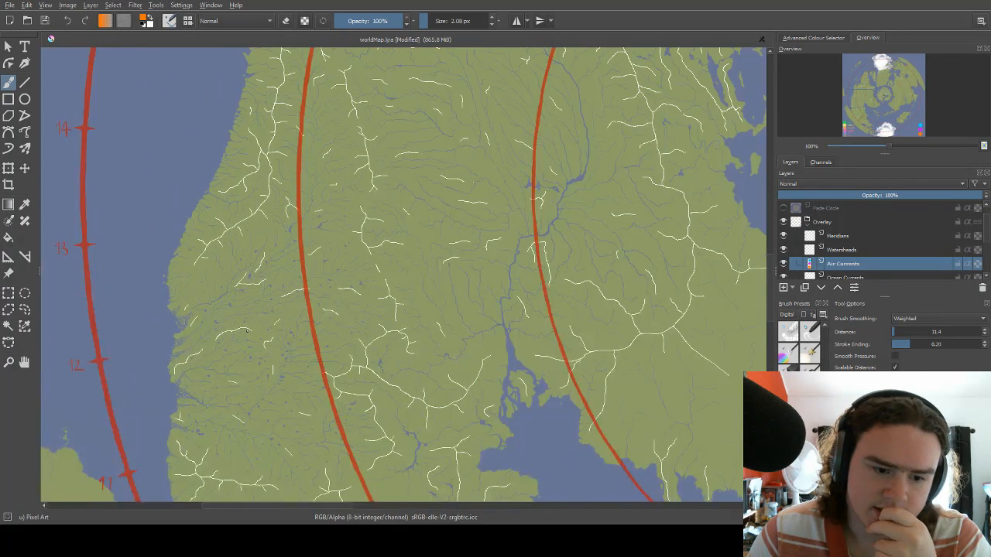
pyautogui.scroll(-1, 250, 329)
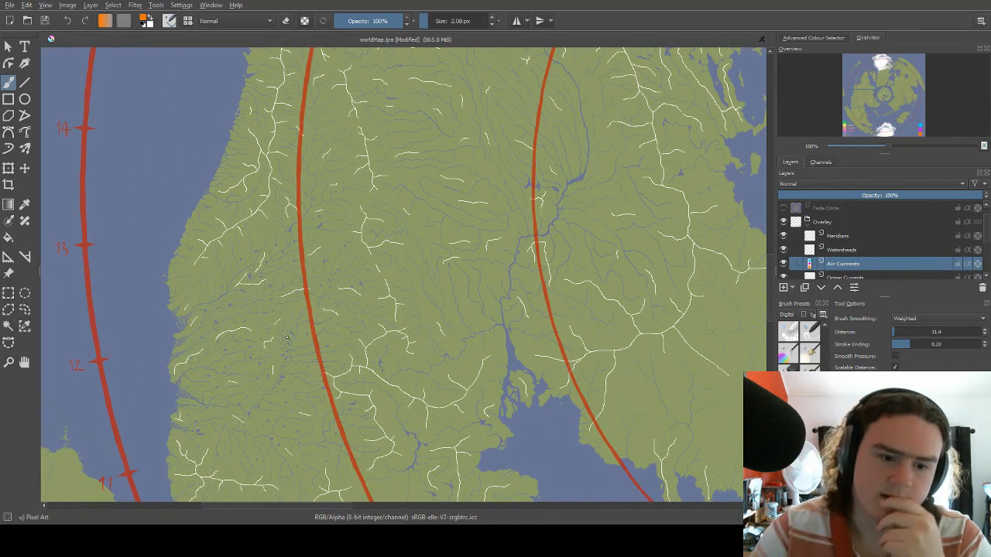
pyautogui.moveTo(254, 287); pyautogui.dragTo(367, 209)
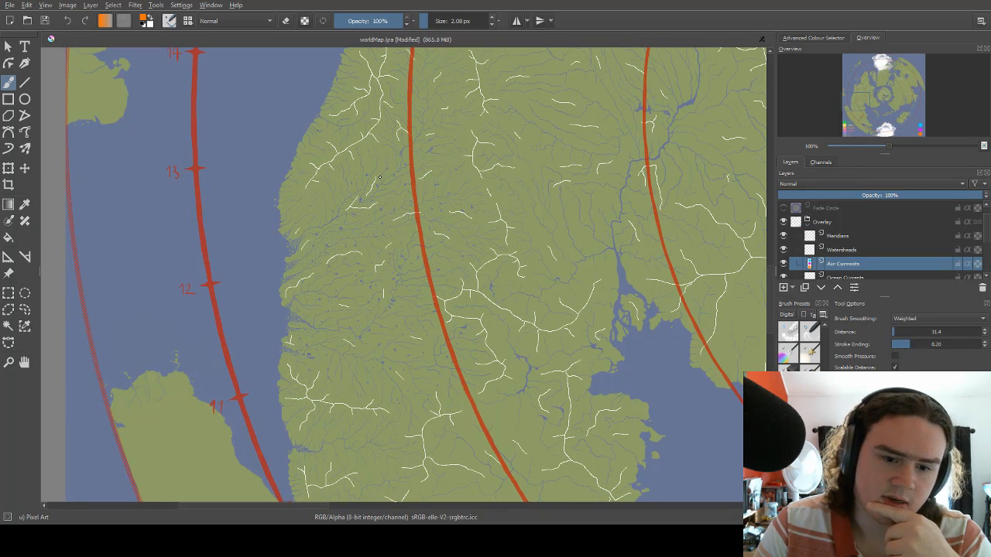
pyautogui.moveTo(380, 177); pyautogui.dragTo(384, 204)
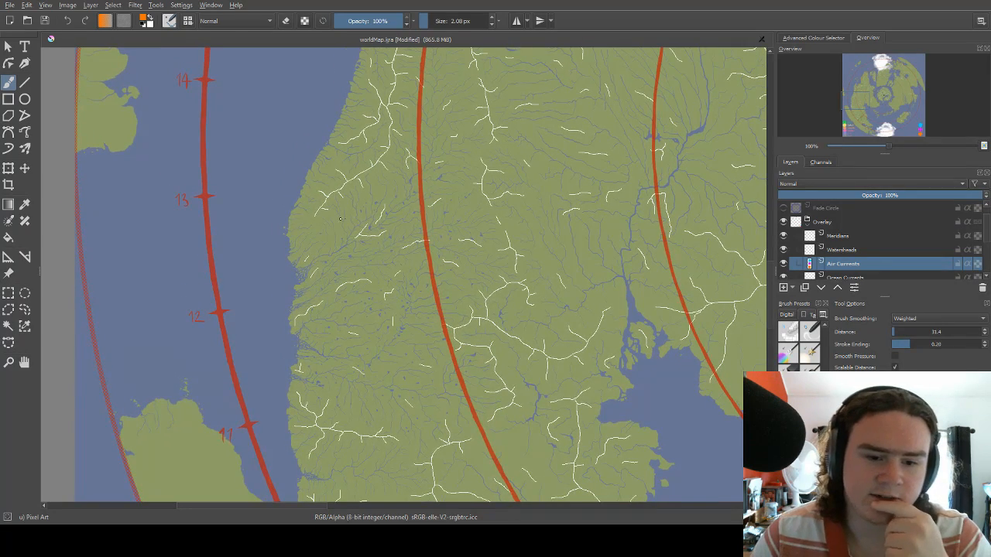
pyautogui.scroll(-3, 340, 219)
pyautogui.scroll(2, 386, 247)
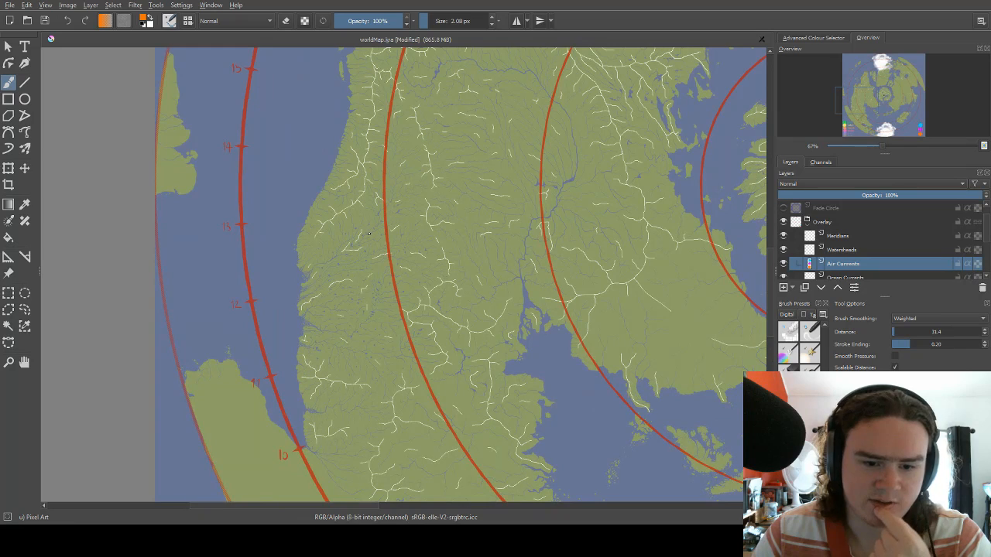
pyautogui.moveTo(366, 235); pyautogui.dragTo(364, 299)
pyautogui.moveTo(385, 220); pyautogui.dragTo(388, 247)
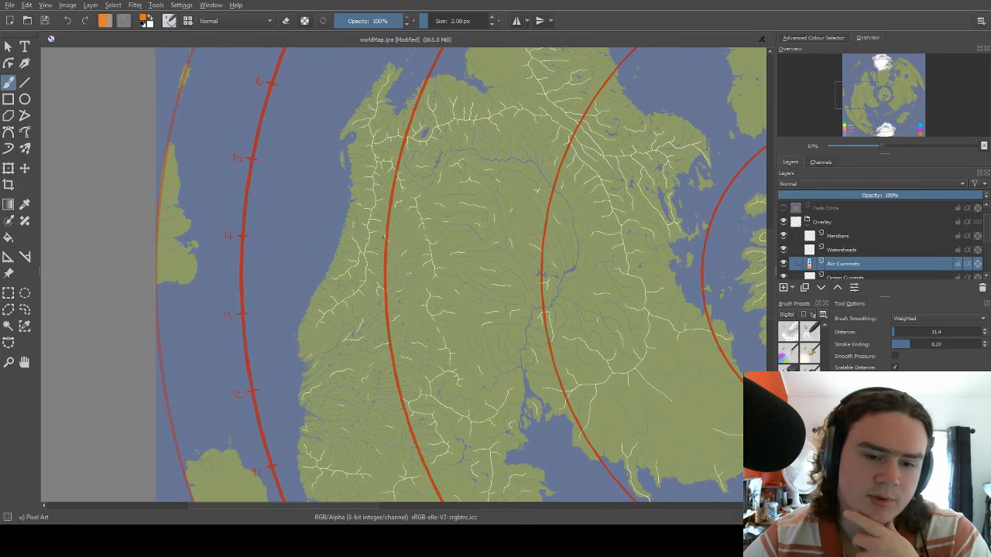
pyautogui.moveTo(276, 133); pyautogui.dragTo(374, 241)
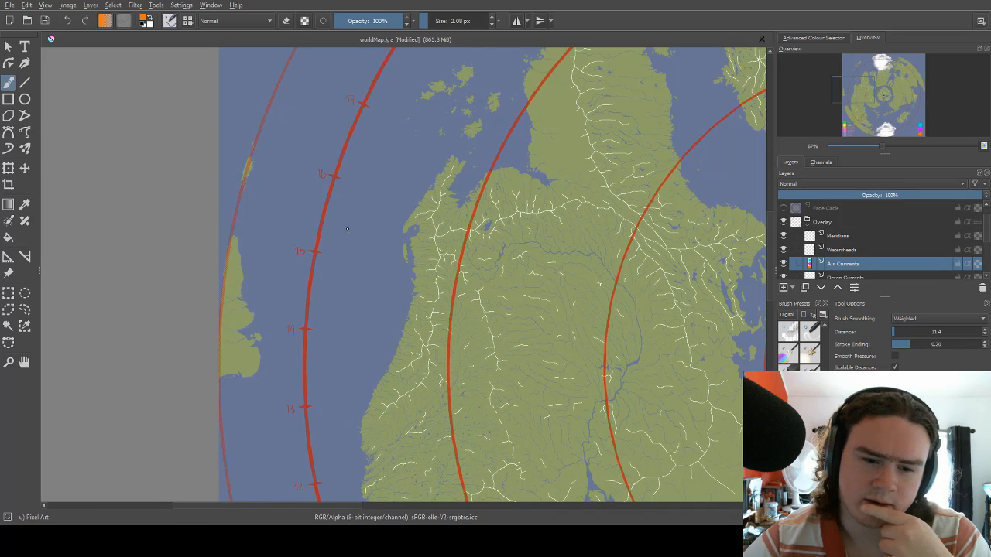
# Draw an orange arrow from the western continent's west coast northwest across the ocean to the ring's 15 mark.
pyautogui.scroll(-2, 344, 225)
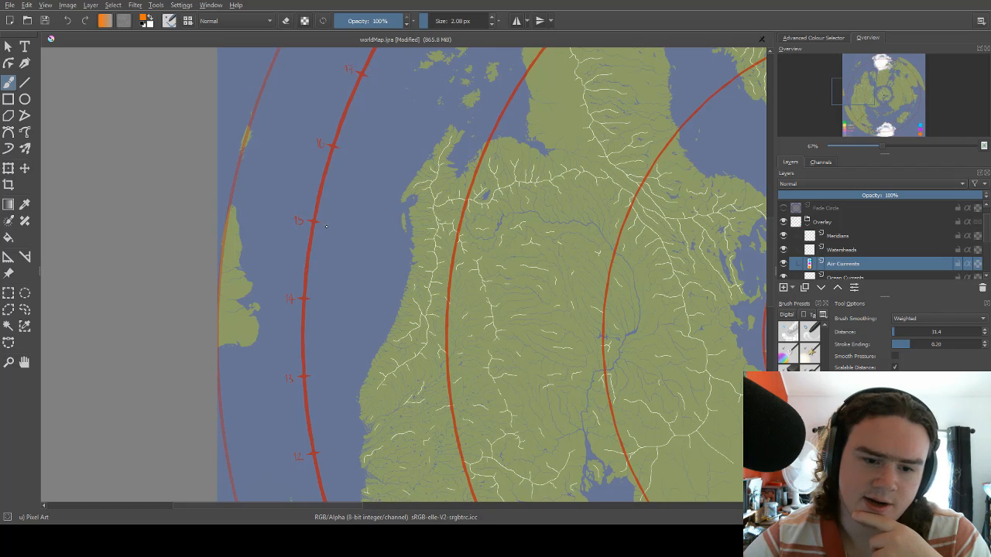
pyautogui.moveTo(326, 226); pyautogui.dragTo(404, 284)
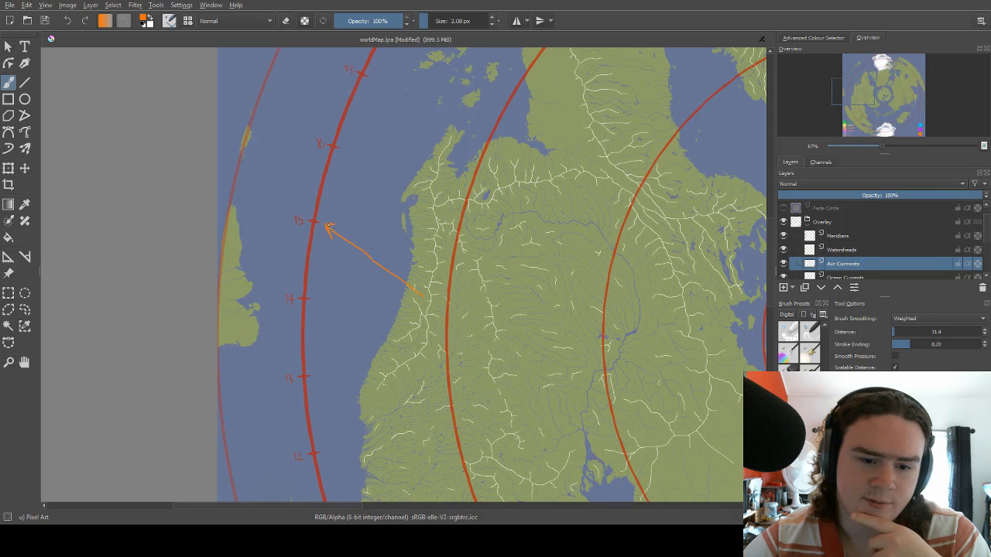
pyautogui.moveTo(349, 197); pyautogui.dragTo(350, 226)
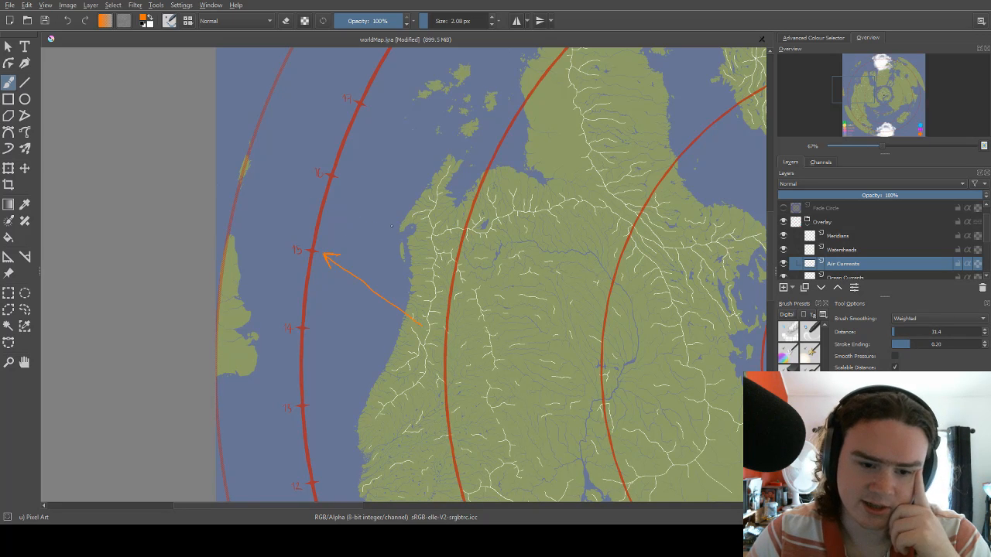
# Draw an orange arrow from the 15 mark off the eastern continent southwest to the small offshore island, undoing misdrawn arrowhead strokes.
pyautogui.scroll(-1, 348, 225)
pyautogui.scroll(-2, 349, 236)
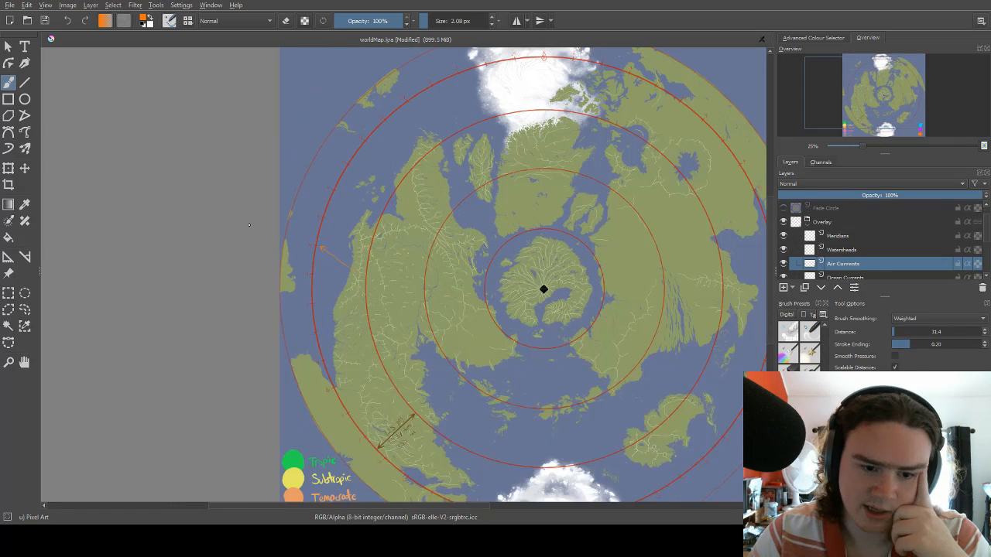
pyautogui.scroll(-1, 331, 249)
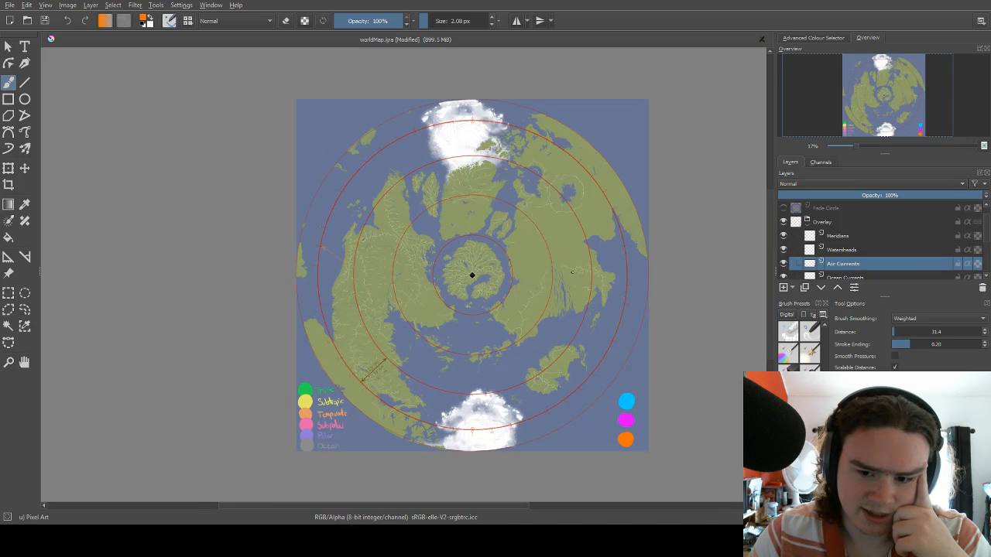
pyautogui.scroll(3, 472, 274)
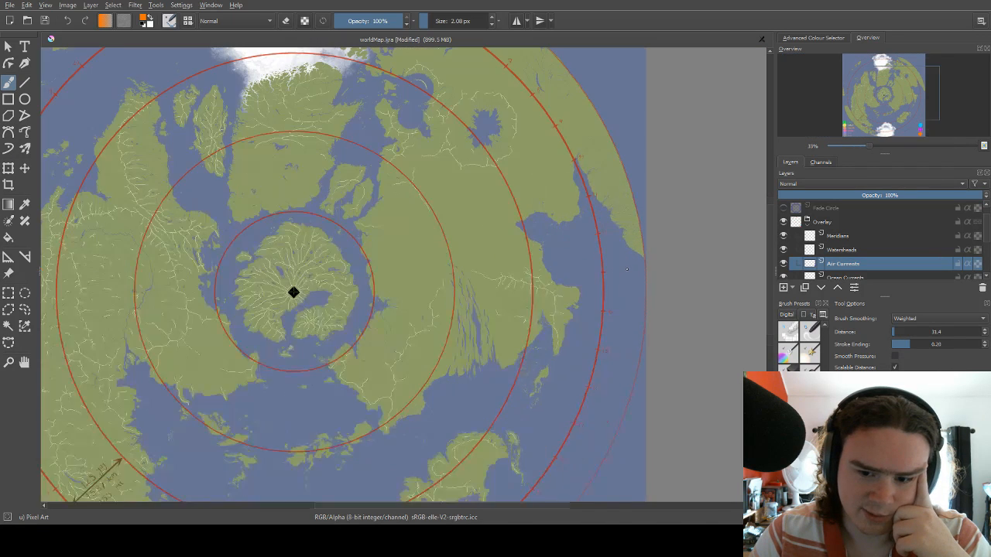
pyautogui.moveTo(551, 337); pyautogui.dragTo(721, 305)
pyautogui.moveTo(329, 236); pyautogui.dragTo(444, 205)
pyautogui.moveTo(619, 251); pyautogui.dragTo(323, 204)
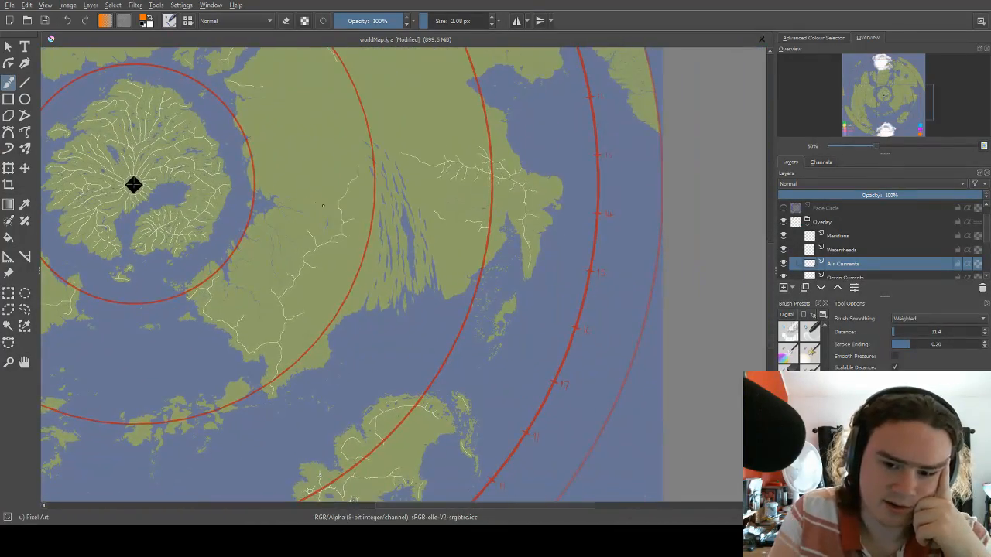
pyautogui.moveTo(498, 305); pyautogui.dragTo(566, 274)
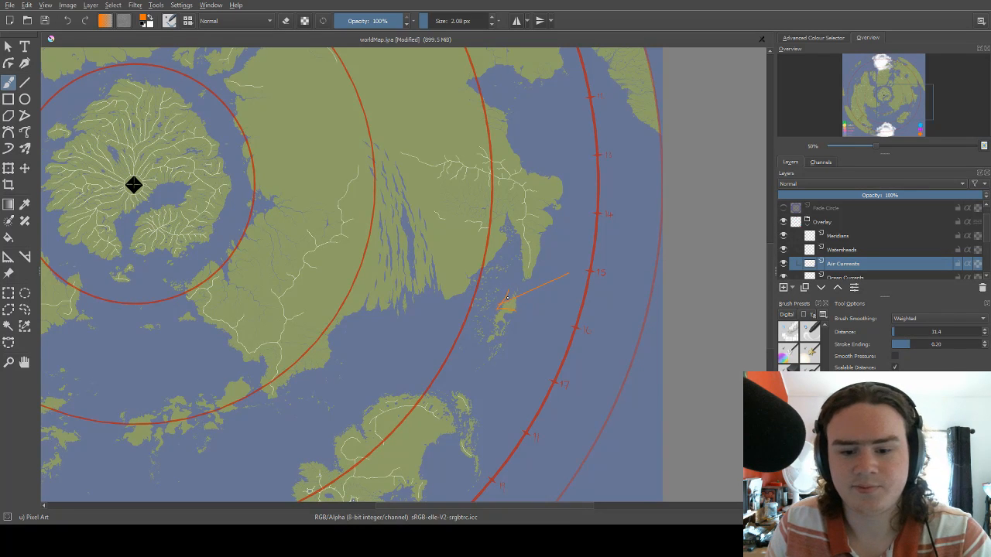
pyautogui.hotkey('ctrl', 'z')
pyautogui.hotkey('ctrl', 'z')
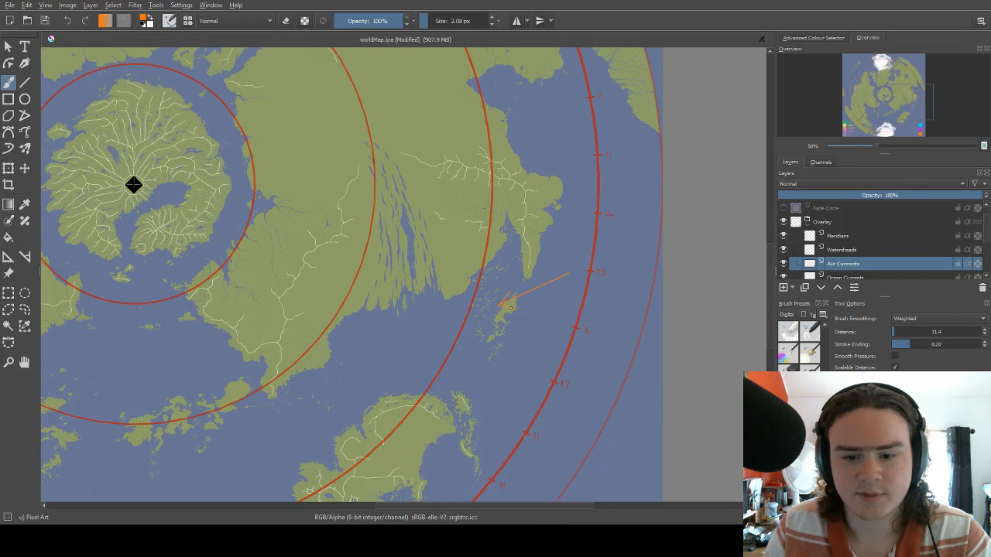
# Draw four more orange arrows northwest across the ocean off the western continent, plus several from the ring toward the eastern and southeastern islands.
pyautogui.scroll(-4, 508, 306)
pyautogui.scroll(1, 531, 294)
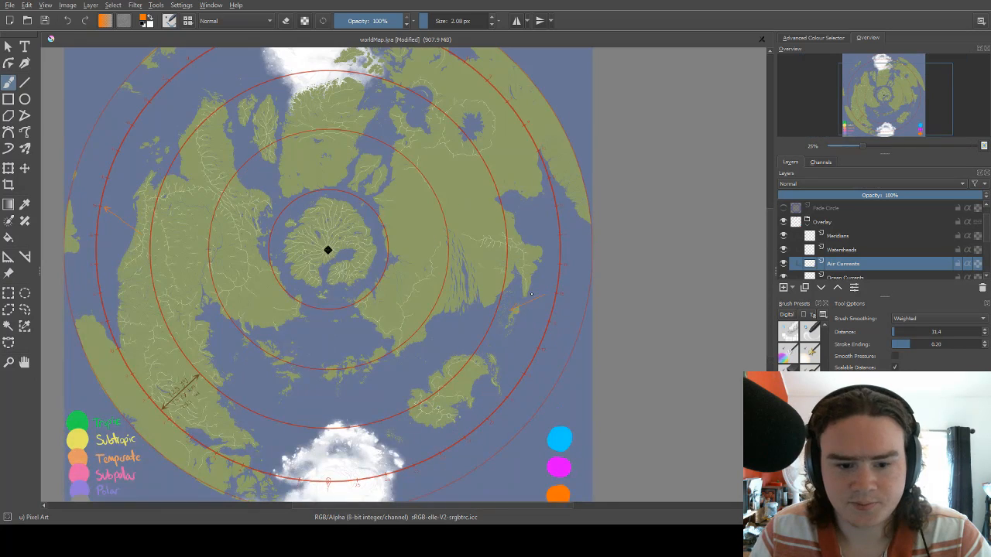
pyautogui.moveTo(140, 188); pyautogui.dragTo(174, 235)
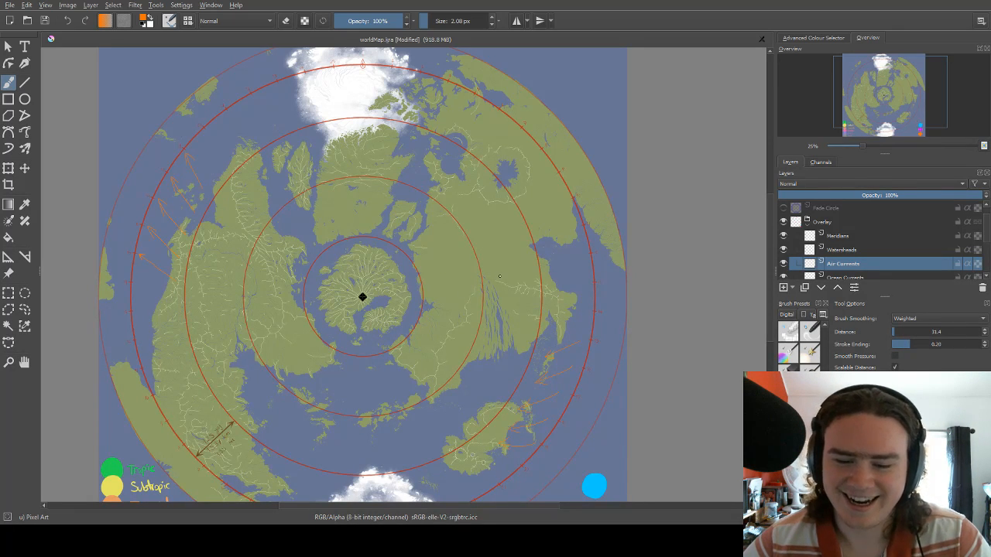
pyautogui.moveTo(500, 276); pyautogui.dragTo(517, 245)
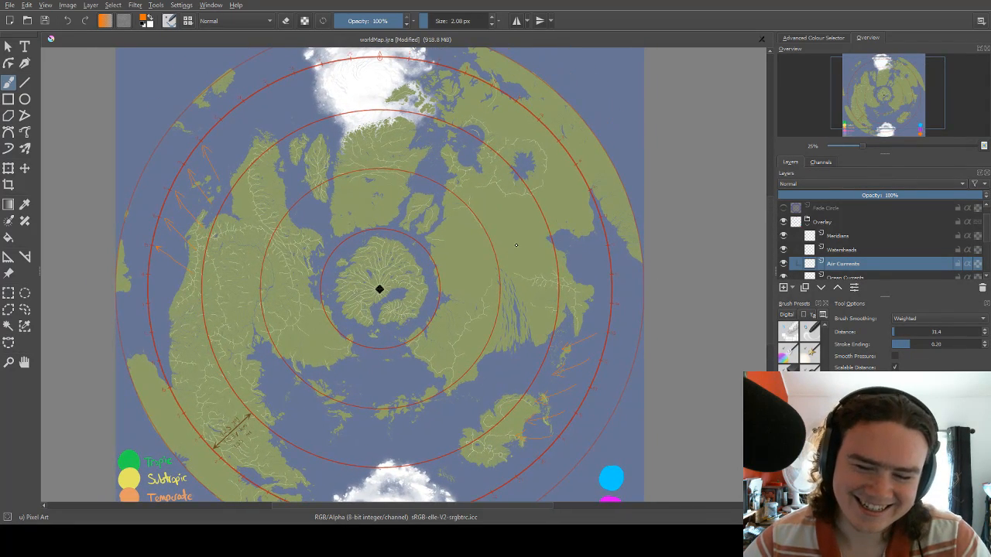
# Undo all the orange wind arrows off the western and eastern coasts.
pyautogui.hotkey('ctrl', 'z')
pyautogui.hotkey('ctrl', 'z')
pyautogui.hotkey('ctrl', 'z')
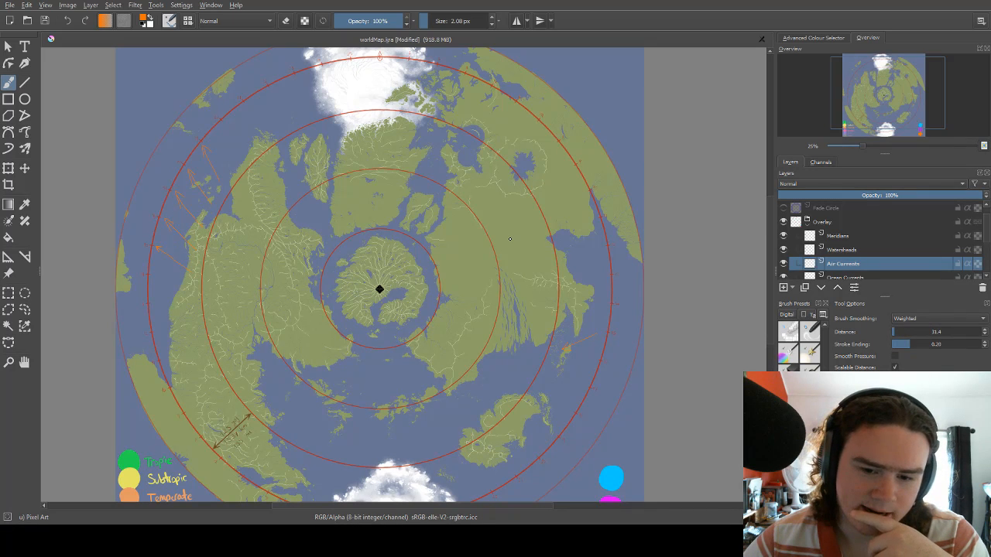
pyautogui.moveTo(510, 234)
pyautogui.mouseDown()
pyautogui.moveTo(519, 180)
pyautogui.moveTo(510, 235)
pyautogui.mouseUp()
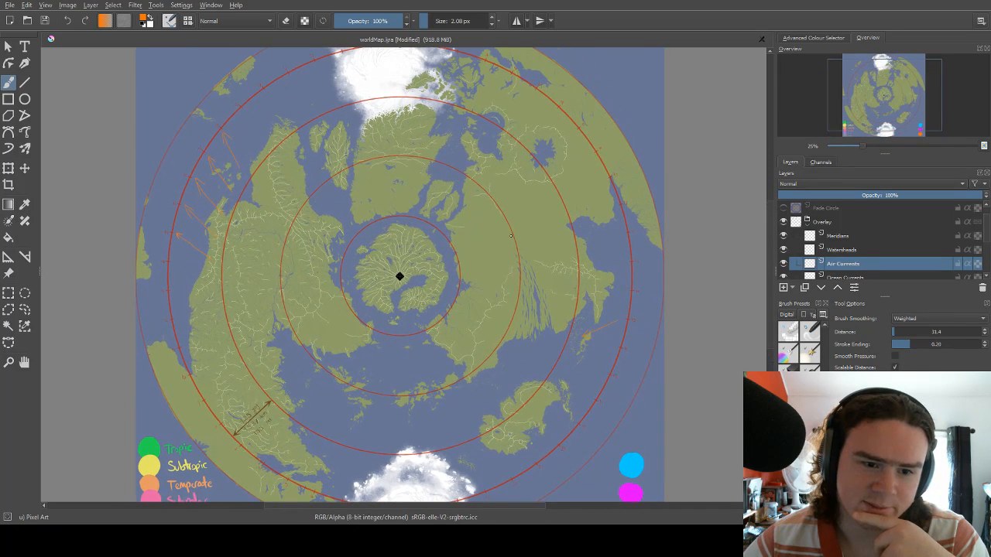
pyautogui.moveTo(519, 194); pyautogui.dragTo(546, 153)
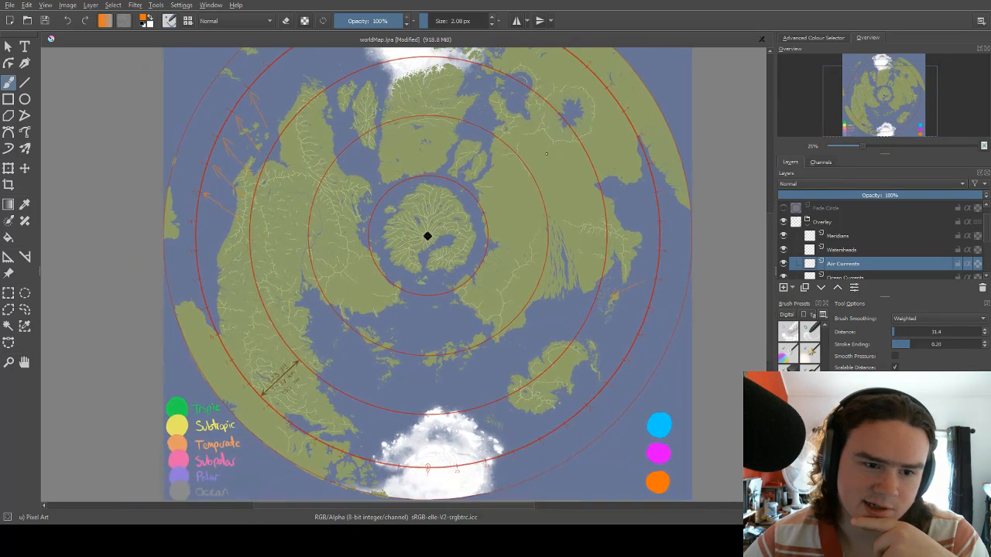
pyautogui.moveTo(495, 278); pyautogui.dragTo(505, 239)
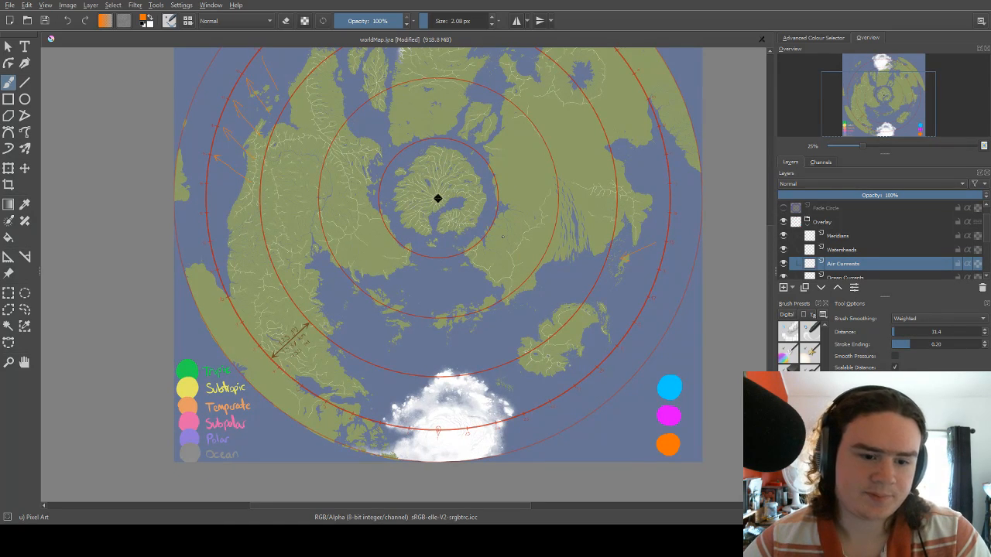
pyautogui.hotkey('ctrl', 'z')
pyautogui.hotkey('ctrl', 'z')
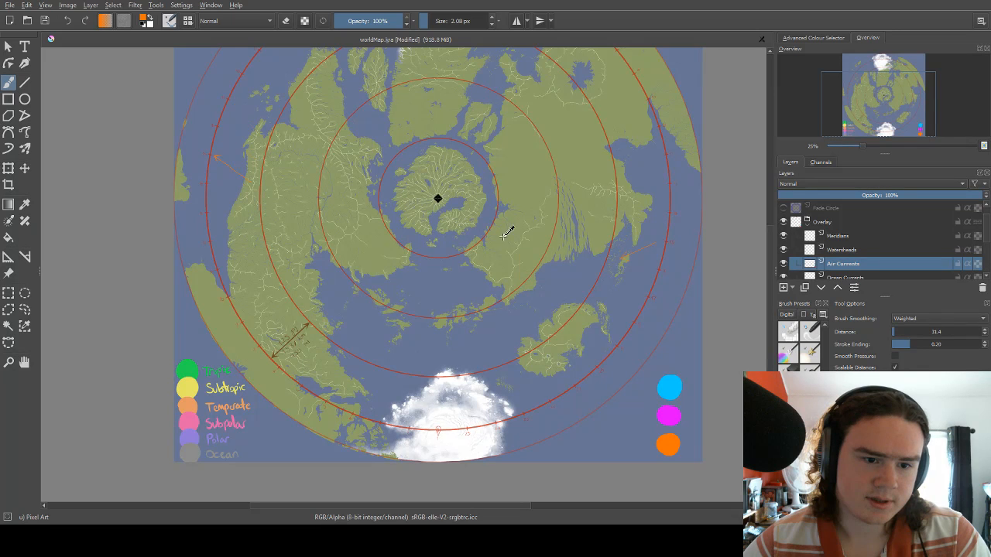
pyautogui.hotkey('ctrl', 'z')
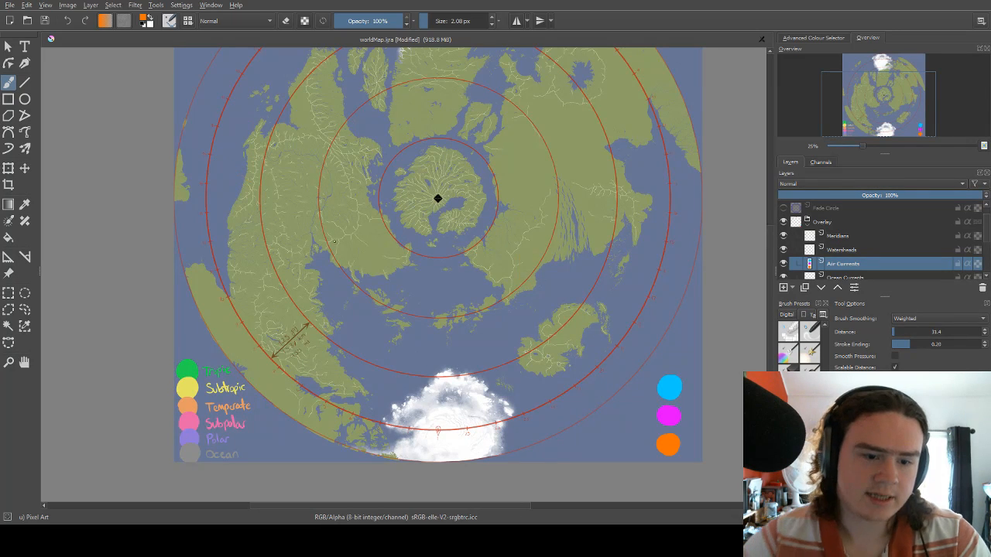
# Draw an orange arrow from the western continent's interior west-southwest across the coast to the ring's 12 mark.
pyautogui.moveTo(309, 234); pyautogui.dragTo(380, 219)
pyautogui.scroll(3, 323, 217)
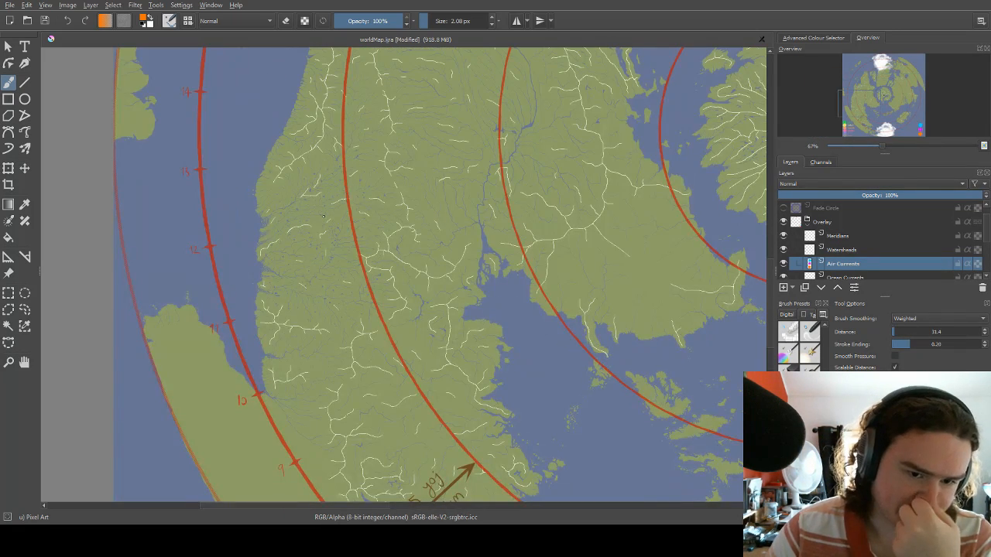
pyautogui.moveTo(311, 183)
pyautogui.mouseDown()
pyautogui.moveTo(333, 212)
pyautogui.moveTo(330, 258)
pyautogui.mouseUp()
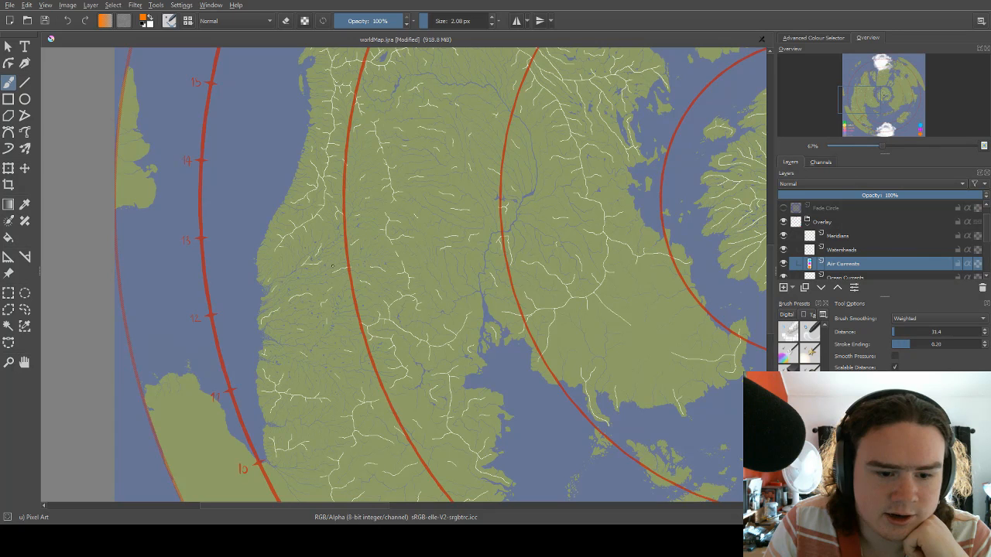
pyautogui.moveTo(307, 308); pyautogui.dragTo(327, 232)
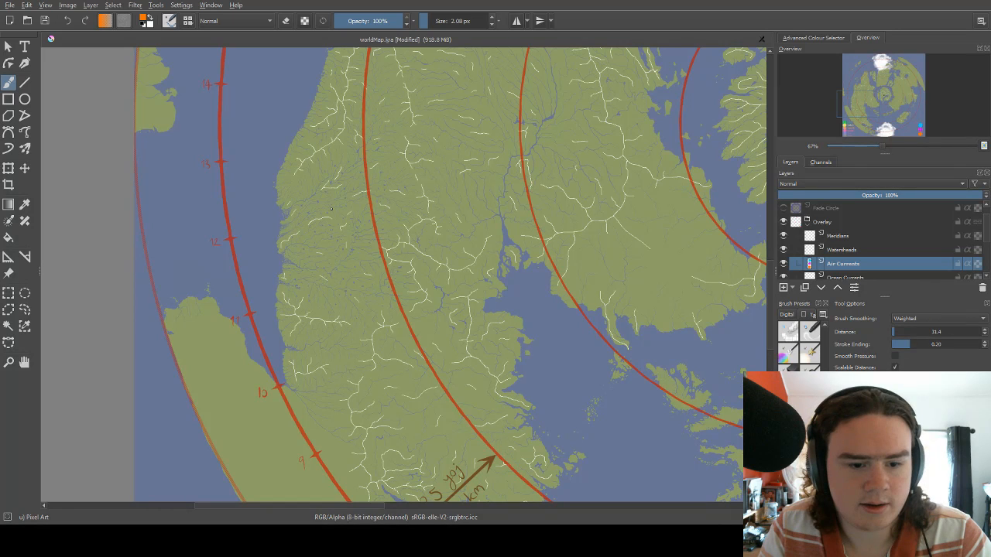
pyautogui.moveTo(331, 207); pyautogui.dragTo(362, 227)
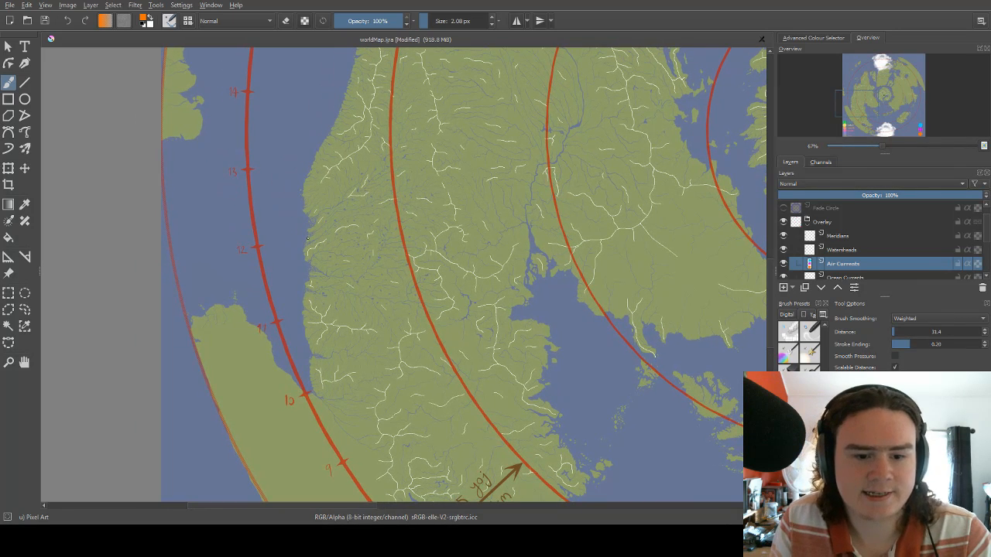
pyautogui.moveTo(282, 236)
pyautogui.mouseDown()
pyautogui.moveTo(284, 249)
pyautogui.moveTo(368, 208)
pyautogui.mouseUp()
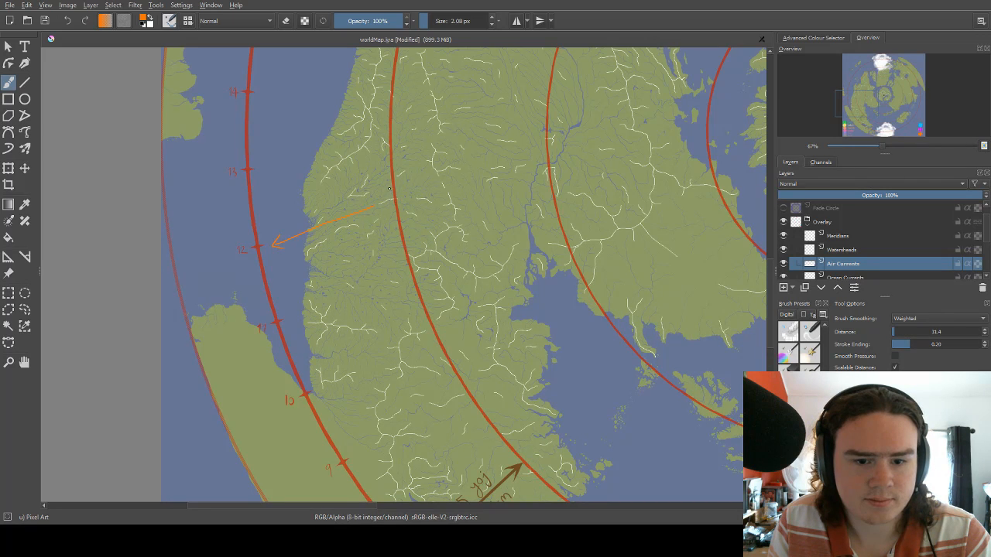
# Draw a shorter orange arrow pointing northeast into the western continent, starting just inside the second-outermost full ring.
pyautogui.moveTo(389, 188); pyautogui.dragTo(371, 240)
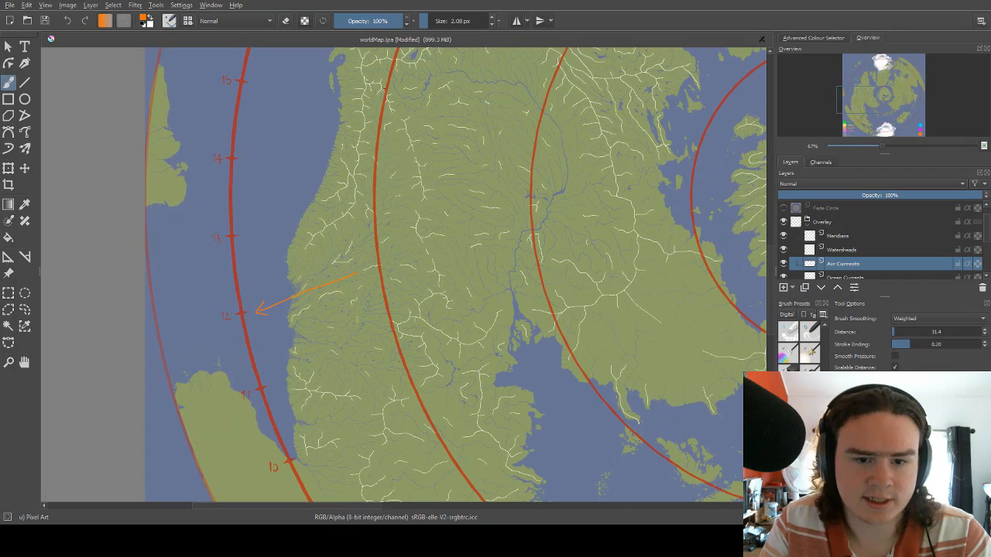
pyautogui.moveTo(435, 250); pyautogui.dragTo(421, 308)
pyautogui.moveTo(438, 275)
pyautogui.mouseDown()
pyautogui.moveTo(395, 338)
pyautogui.moveTo(440, 284)
pyautogui.moveTo(438, 267)
pyautogui.moveTo(434, 247)
pyautogui.moveTo(381, 251)
pyautogui.moveTo(385, 240)
pyautogui.mouseUp()
pyautogui.moveTo(328, 387)
pyautogui.mouseDown()
pyautogui.moveTo(425, 220)
pyautogui.moveTo(382, 265)
pyautogui.mouseUp()
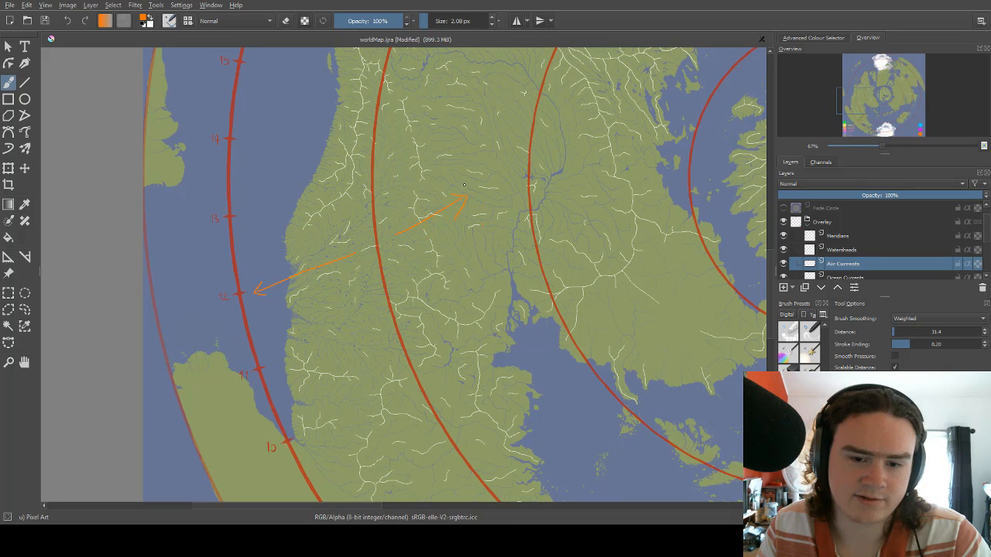
# Undo the inland northeast arrow and the arrow leading to the ring's 12 mark.
pyautogui.hotkey('ctrl', 'z')
pyautogui.moveTo(414, 204)
pyautogui.mouseDown()
pyautogui.moveTo(434, 229)
pyautogui.moveTo(462, 188)
pyautogui.mouseUp()
pyautogui.moveTo(423, 243); pyautogui.dragTo(457, 186)
pyautogui.scroll(-5, 420, 212)
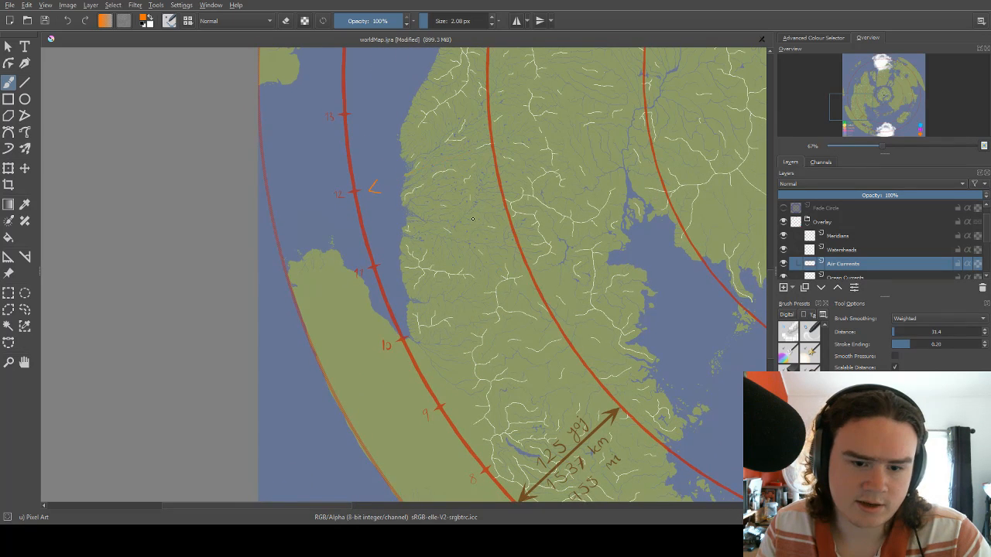
pyautogui.moveTo(432, 210); pyautogui.dragTo(431, 231)
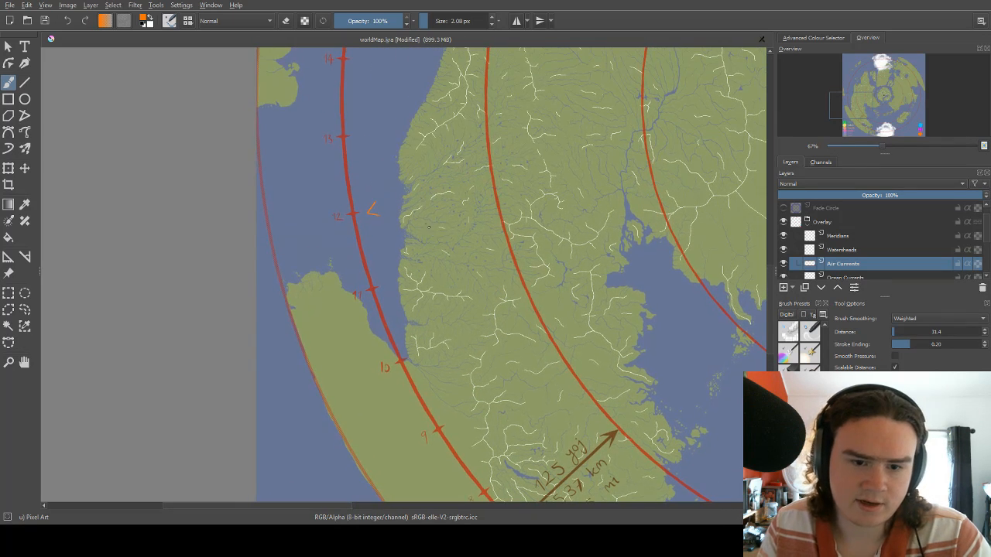
pyautogui.hotkey('ctrl', 'z')
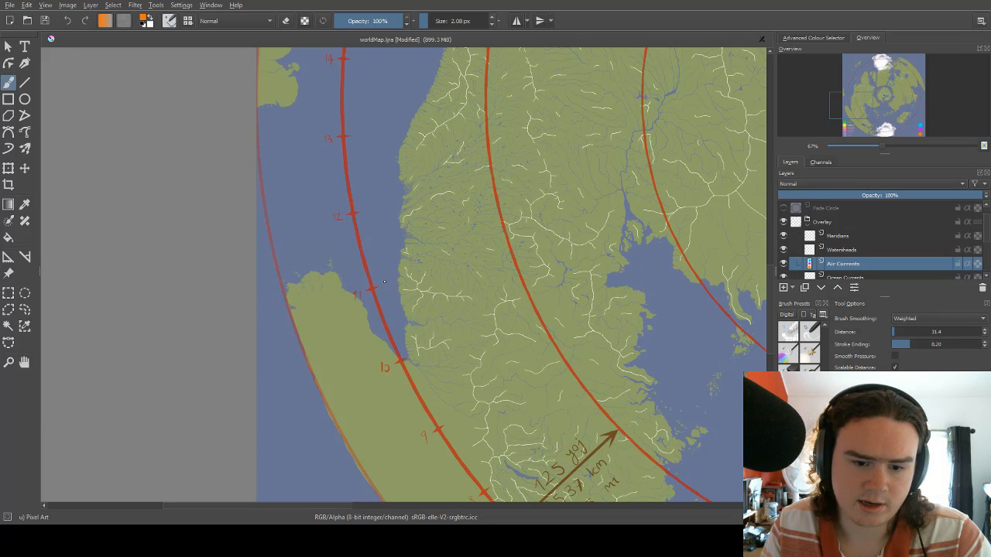
# Draw an orange arrow from the western continent's interior southwest across the coast to the ring's 11 mark.
pyautogui.moveTo(412, 251); pyautogui.dragTo(458, 201)
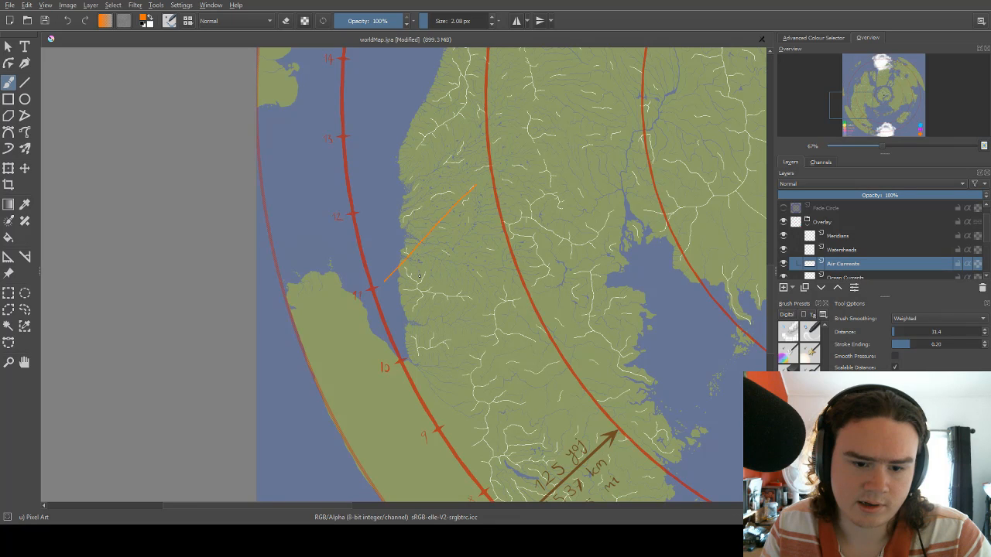
pyautogui.moveTo(385, 270)
pyautogui.mouseDown()
pyautogui.moveTo(380, 286)
pyautogui.moveTo(399, 282)
pyautogui.mouseUp()
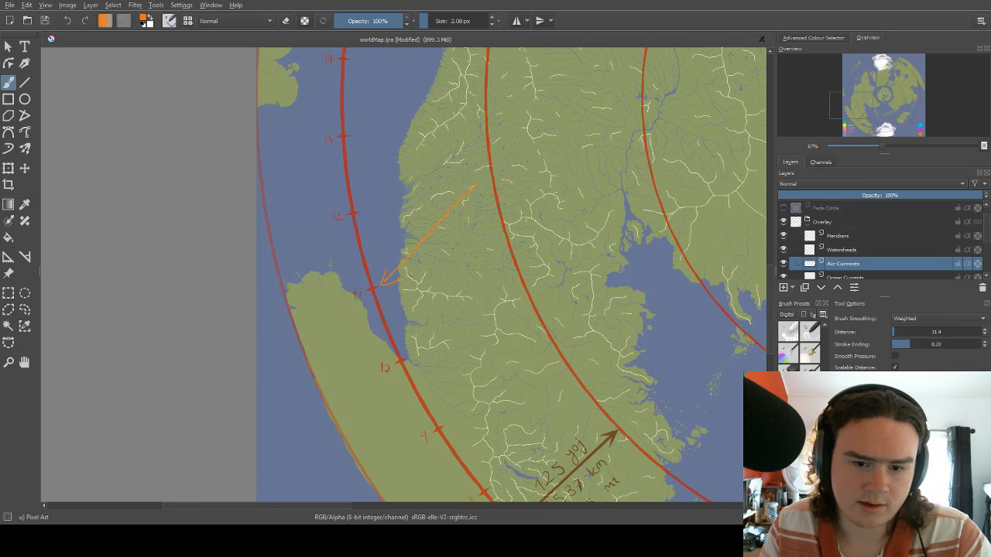
pyautogui.scroll(-3, 435, 189)
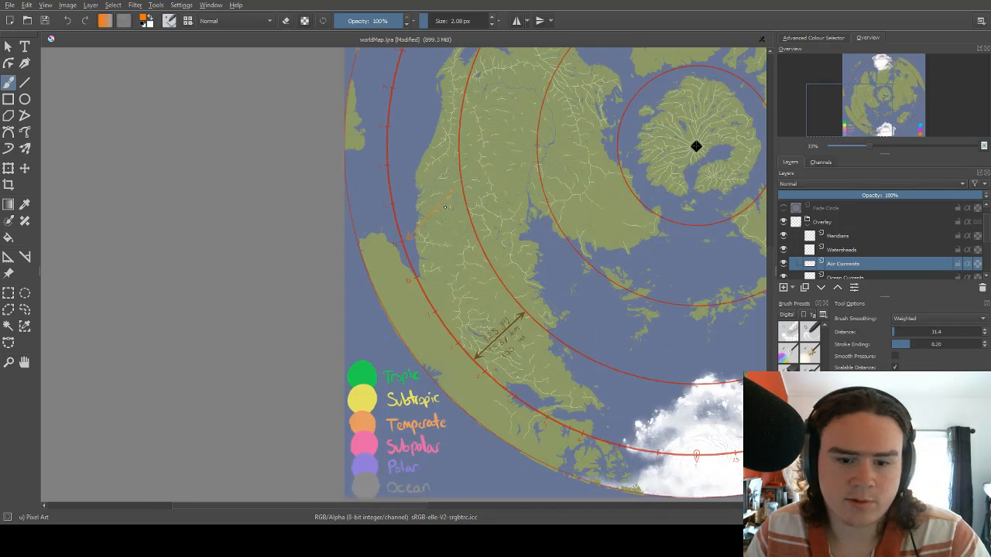
pyautogui.scroll(4, 457, 195)
pyautogui.scroll(1, 408, 205)
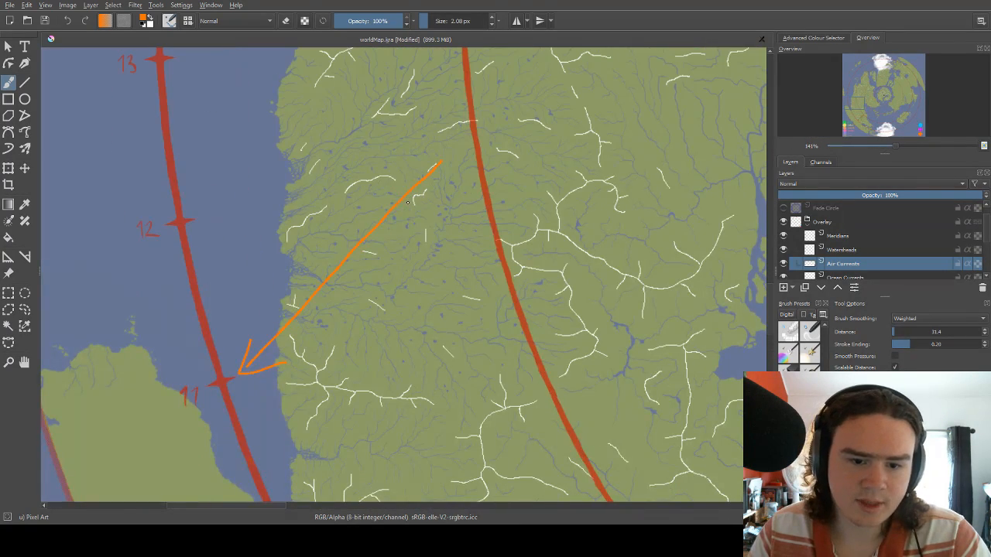
pyautogui.scroll(-1, 423, 221)
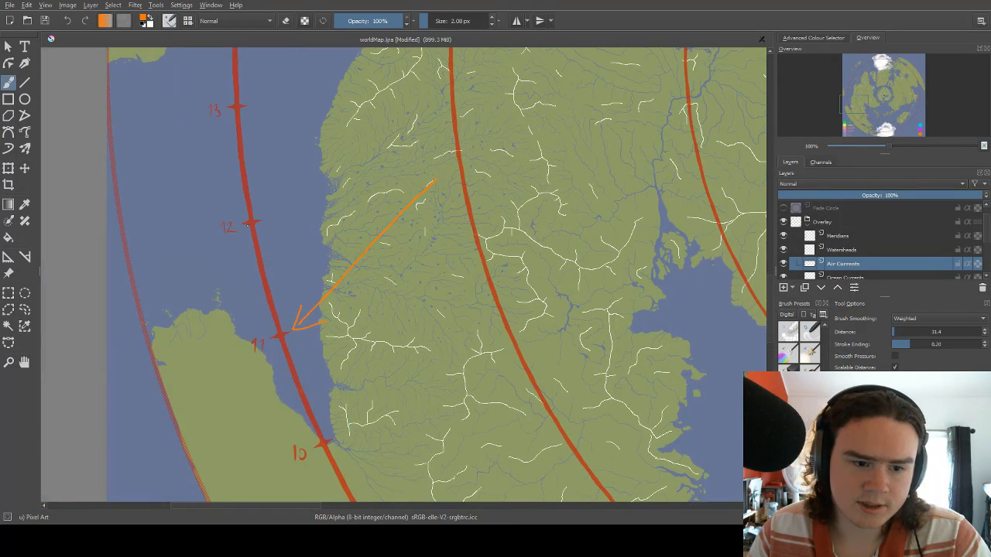
# Draw an orange arrow from the disc's eastern rim northwest across the outer landmass to the ring's 11 mark.
pyautogui.scroll(-5, 295, 315)
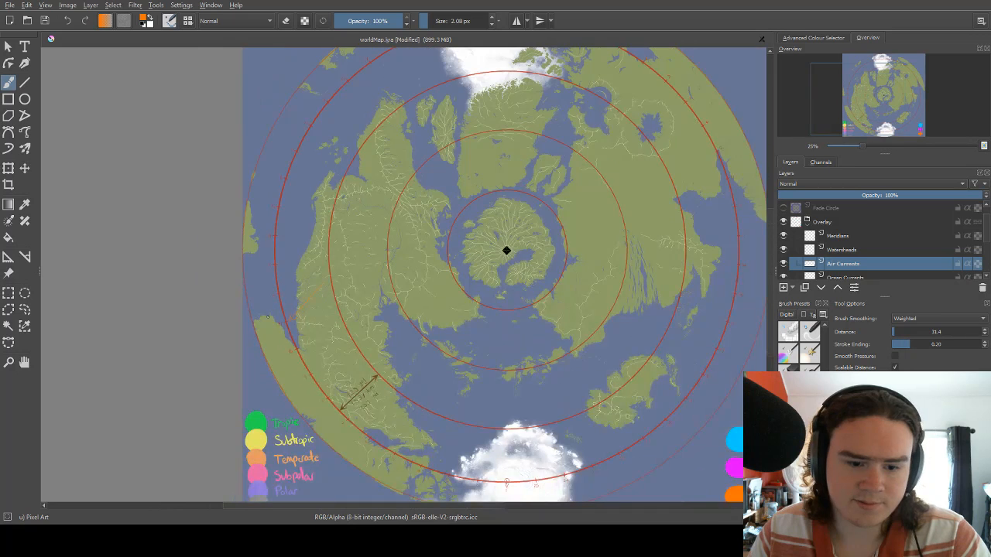
pyautogui.scroll(4, 614, 250)
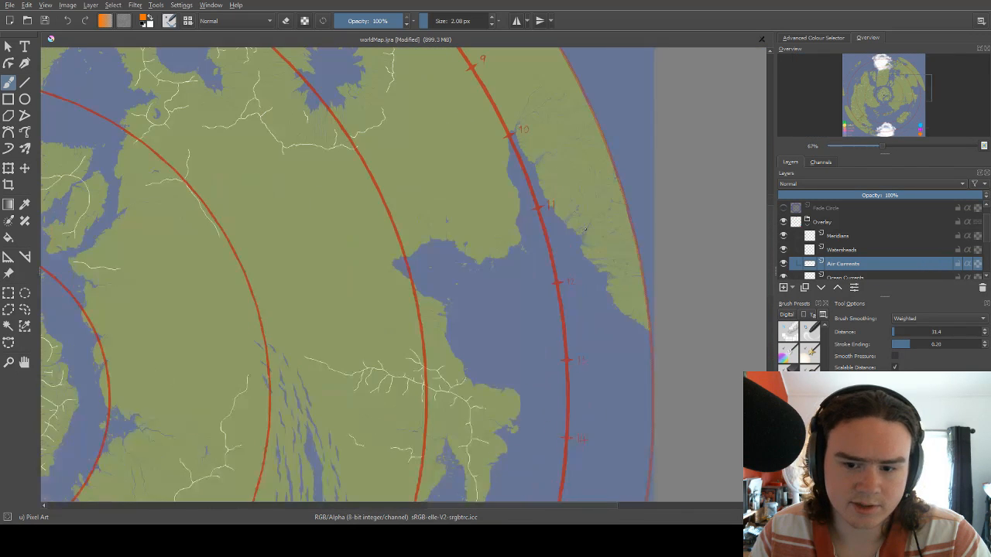
pyautogui.scroll(1, 573, 260)
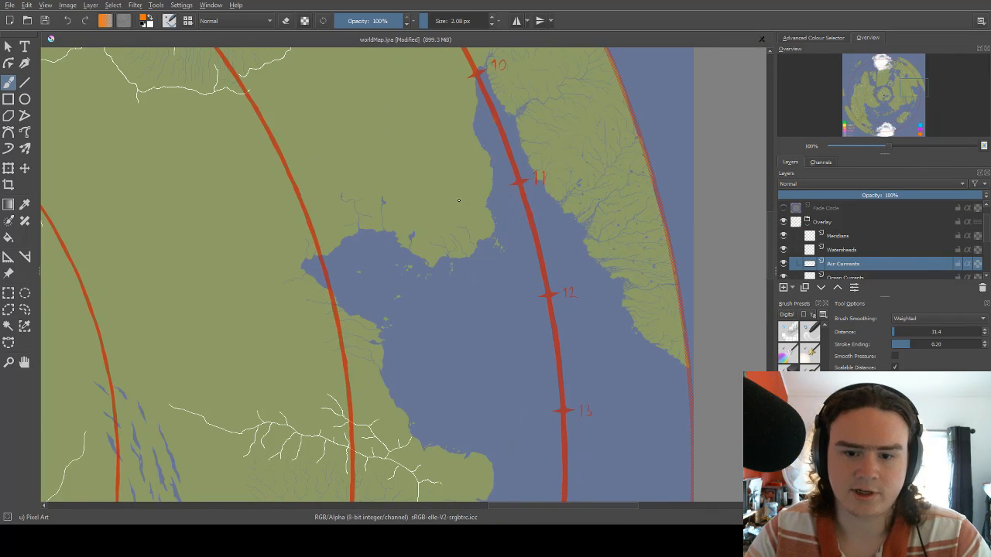
pyautogui.moveTo(461, 167); pyautogui.dragTo(455, 247)
pyautogui.moveTo(491, 292); pyautogui.dragTo(491, 240)
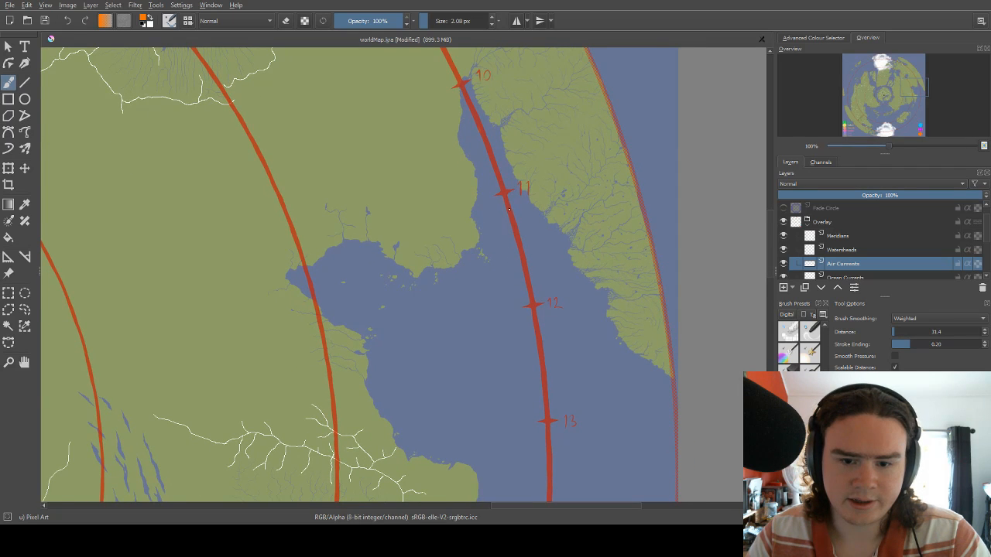
pyautogui.moveTo(509, 209); pyautogui.dragTo(525, 219)
pyautogui.scroll(-4, 522, 217)
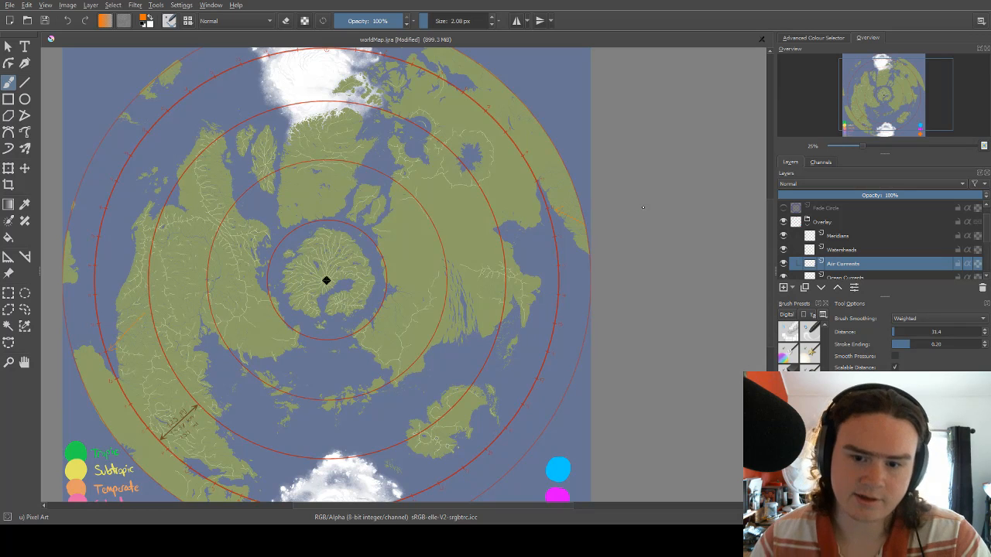
pyautogui.scroll(4, 643, 206)
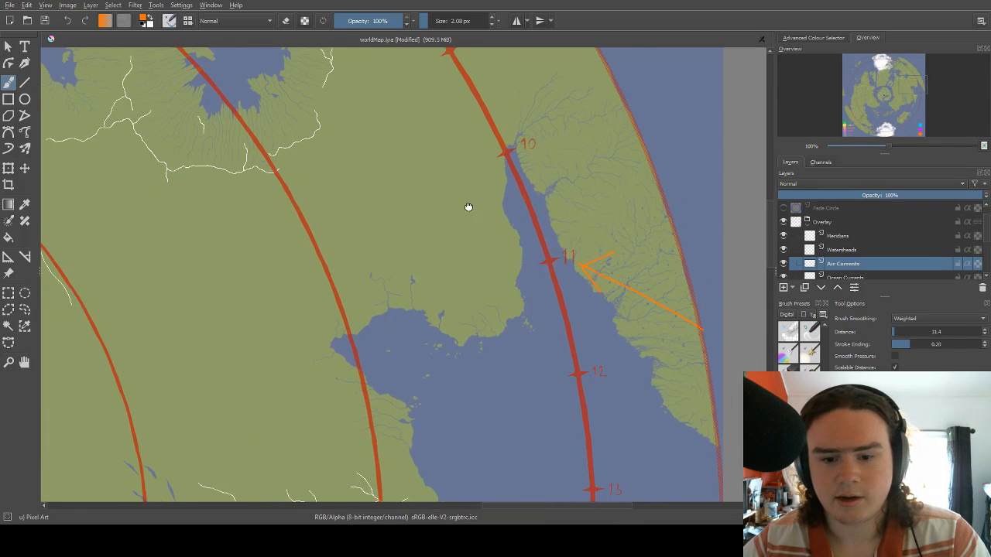
# Switch the brush colour to the legend's blue.
pyautogui.rightClick(555, 244)
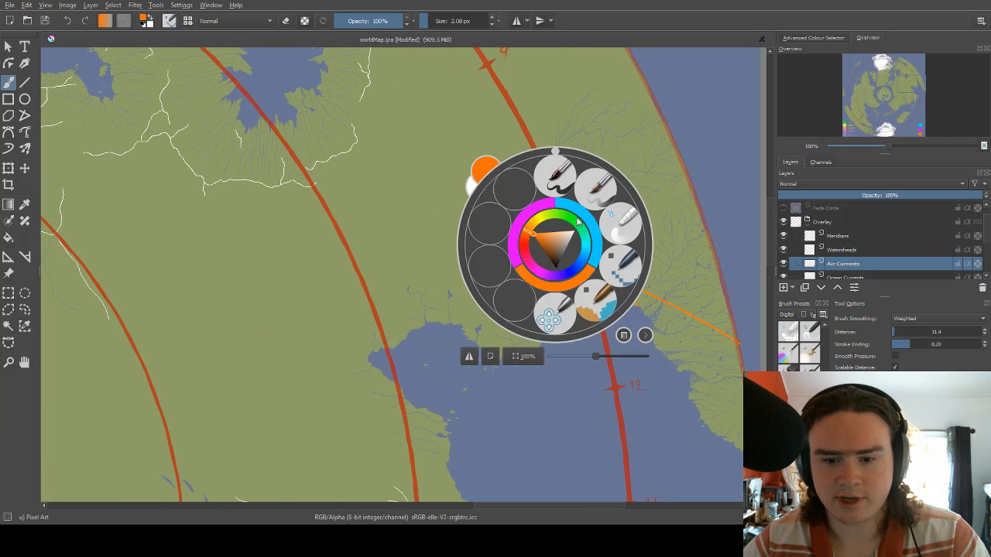
pyautogui.click(577, 215)
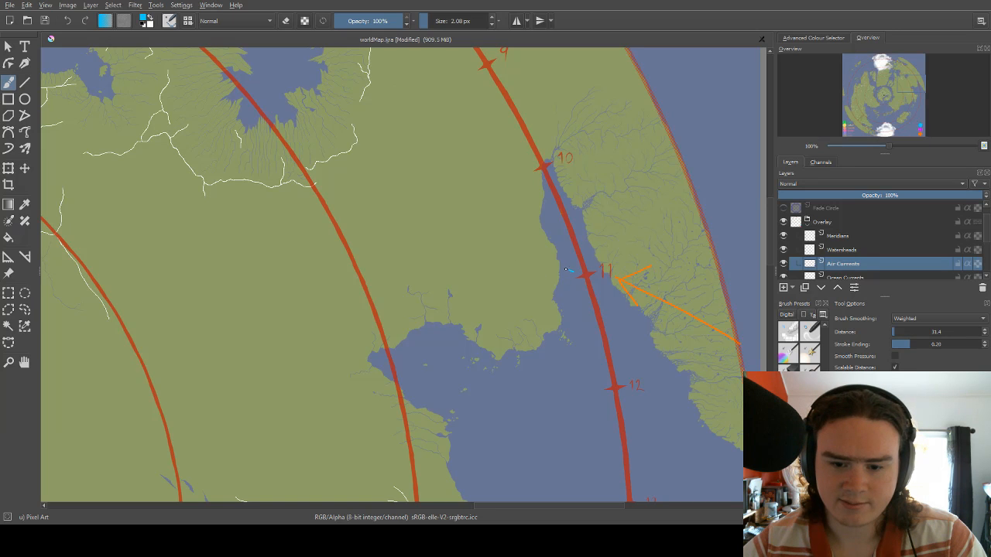
pyautogui.moveTo(557, 266)
pyautogui.mouseDown()
pyautogui.moveTo(586, 256)
pyautogui.moveTo(627, 288)
pyautogui.mouseUp()
pyautogui.hotkey('ctrl', 'z')
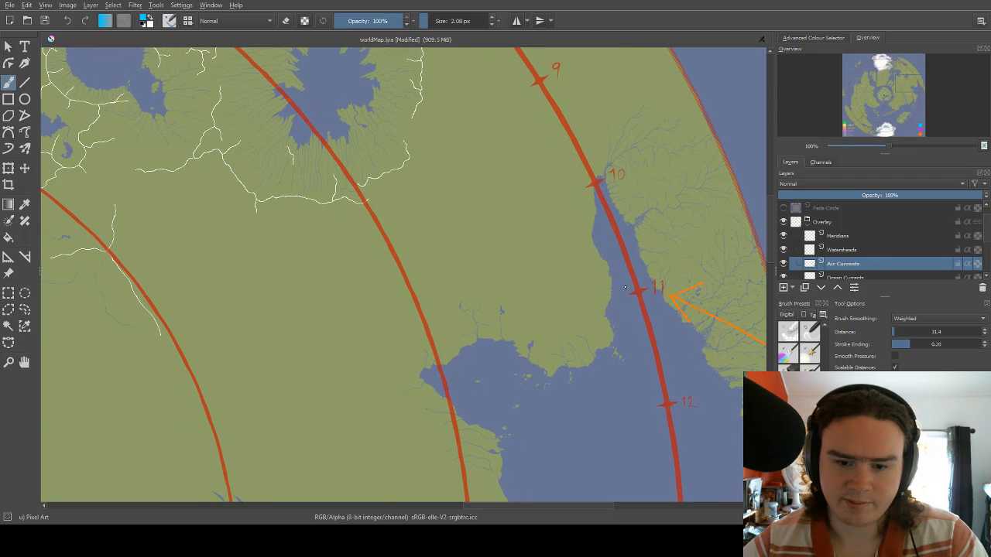
pyautogui.hotkey('ctrl', 'z')
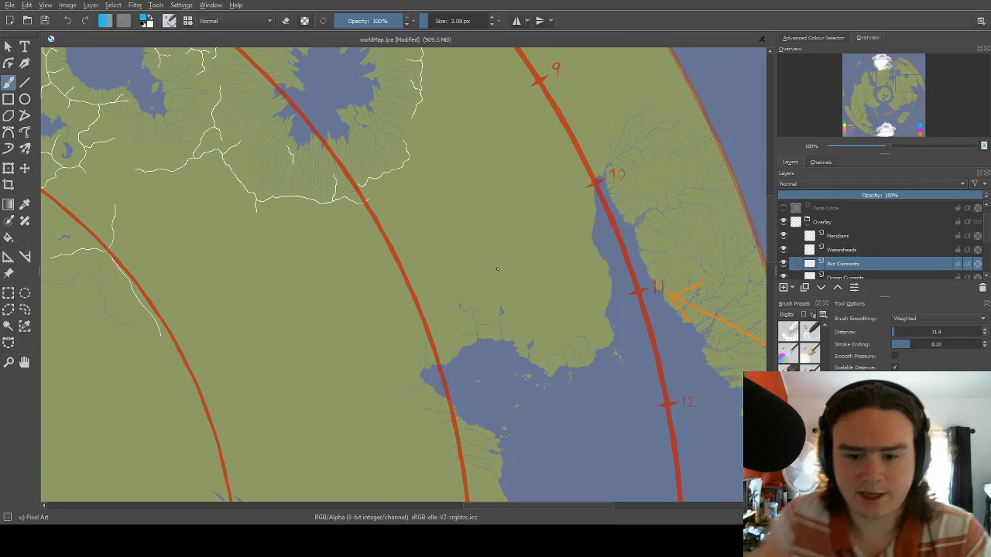
# Draw a blue arrow from the coast opposite the ring's 11 mark westward across the land to the next full ring inward.
pyautogui.moveTo(467, 276); pyautogui.dragTo(408, 226)
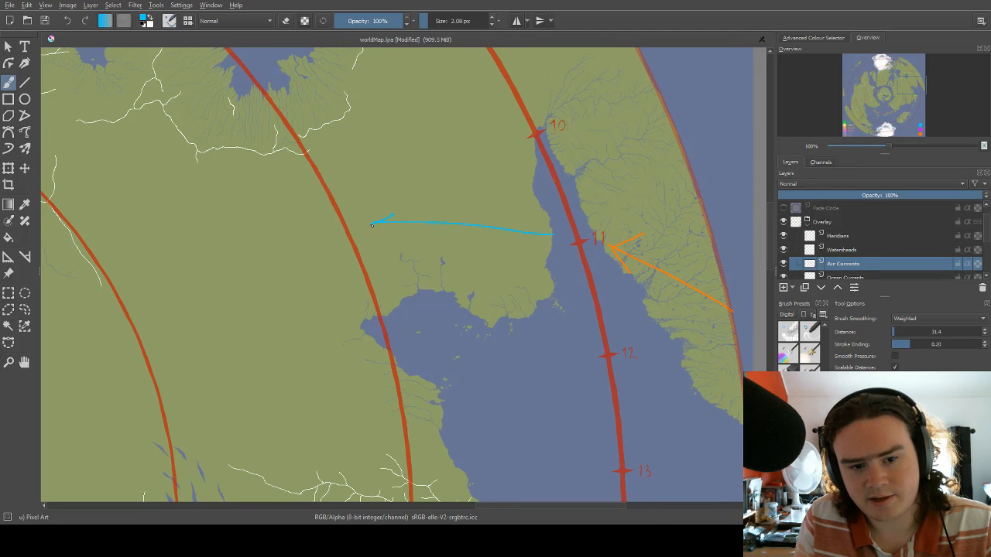
pyautogui.scroll(-4, 496, 221)
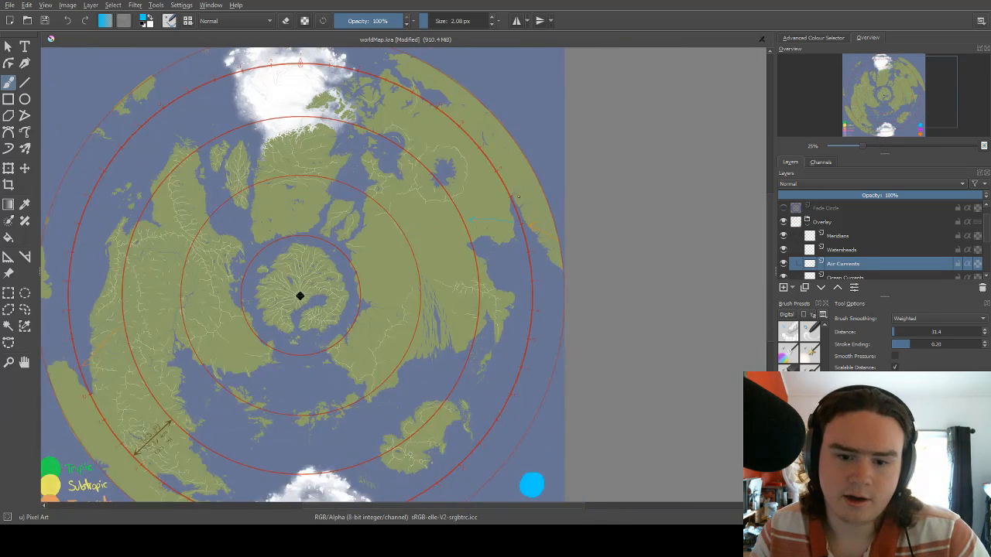
pyautogui.scroll(4, 509, 204)
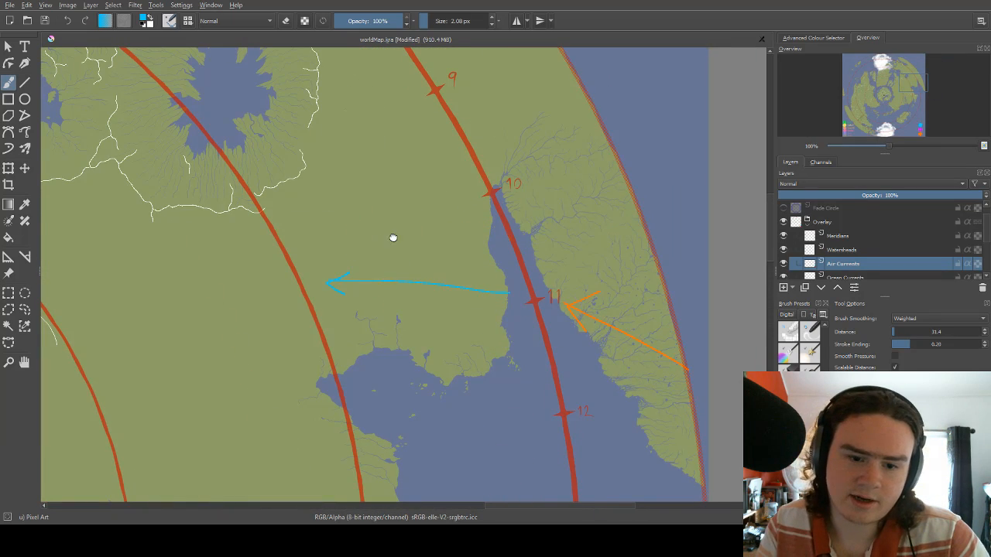
# Draw a magenta arrow from inland eastward across the ring between its 10 and 11 marks onto the outer landmass.
pyautogui.moveTo(391, 236); pyautogui.dragTo(423, 228)
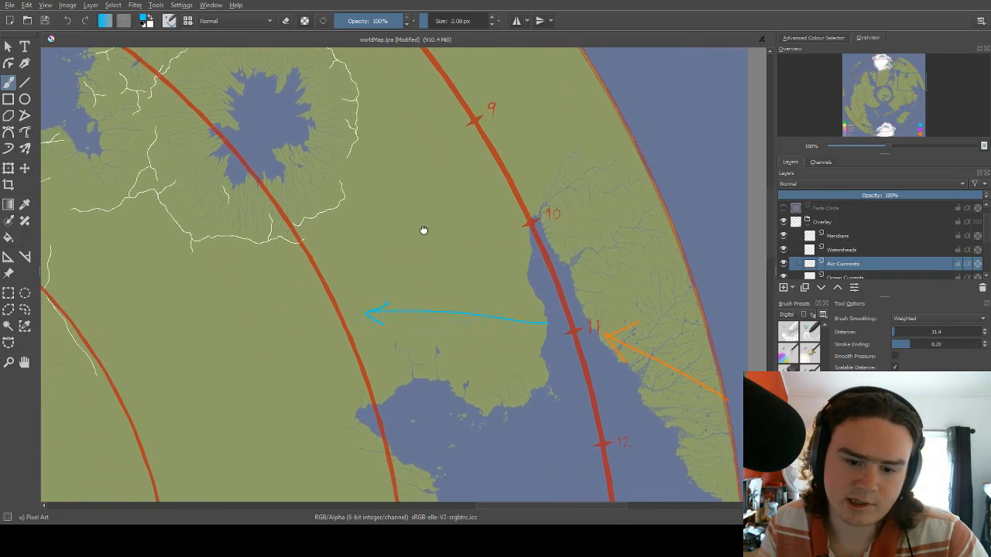
pyautogui.moveTo(461, 269); pyautogui.dragTo(419, 245)
pyautogui.rightClick(389, 226)
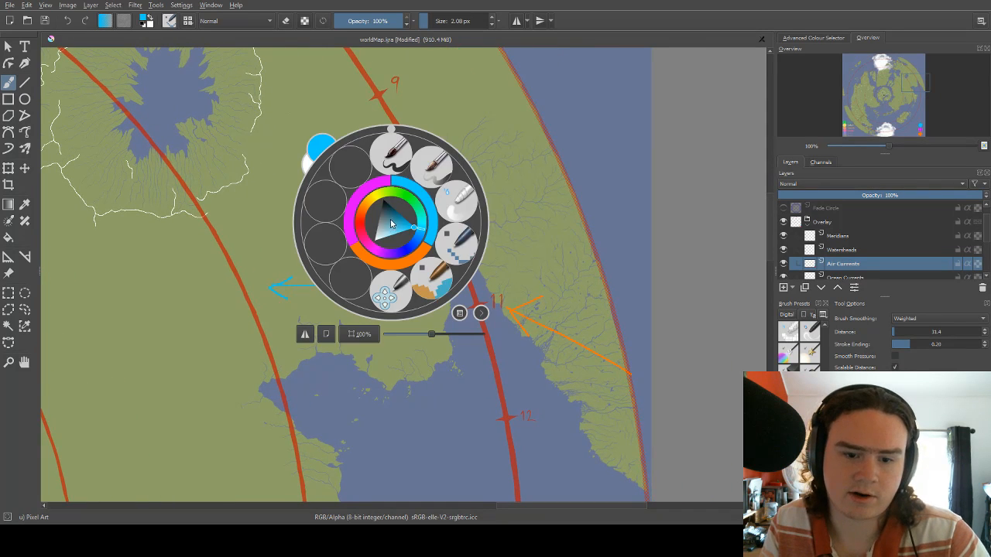
pyautogui.click(375, 196)
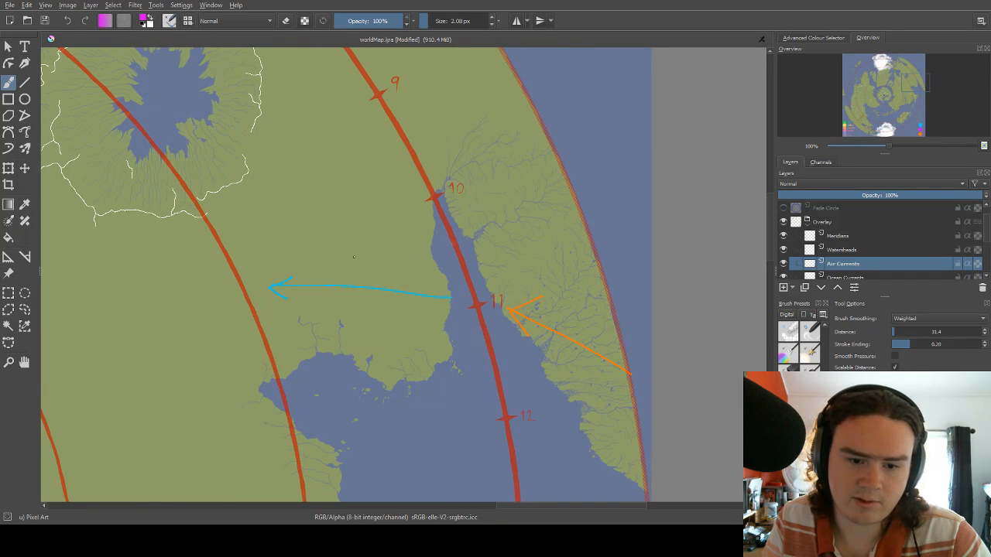
pyautogui.moveTo(351, 257)
pyautogui.mouseDown()
pyautogui.moveTo(480, 262)
pyautogui.moveTo(551, 274)
pyautogui.mouseUp()
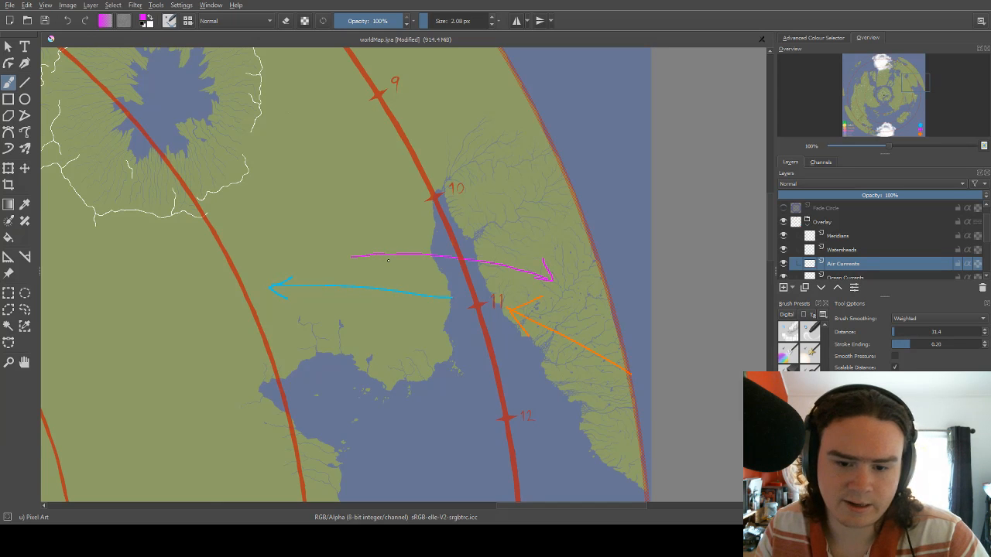
pyautogui.scroll(-3, 509, 252)
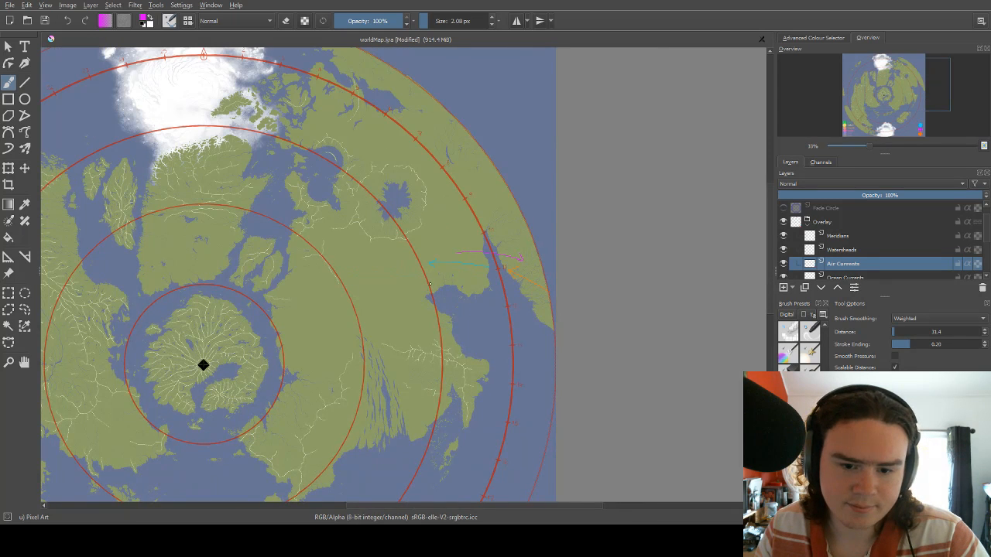
# Undo the magenta arrow.
pyautogui.scroll(3, 429, 284)
pyautogui.hotkey('ctrl', 'z')
pyautogui.hotkey('ctrl', 'z')
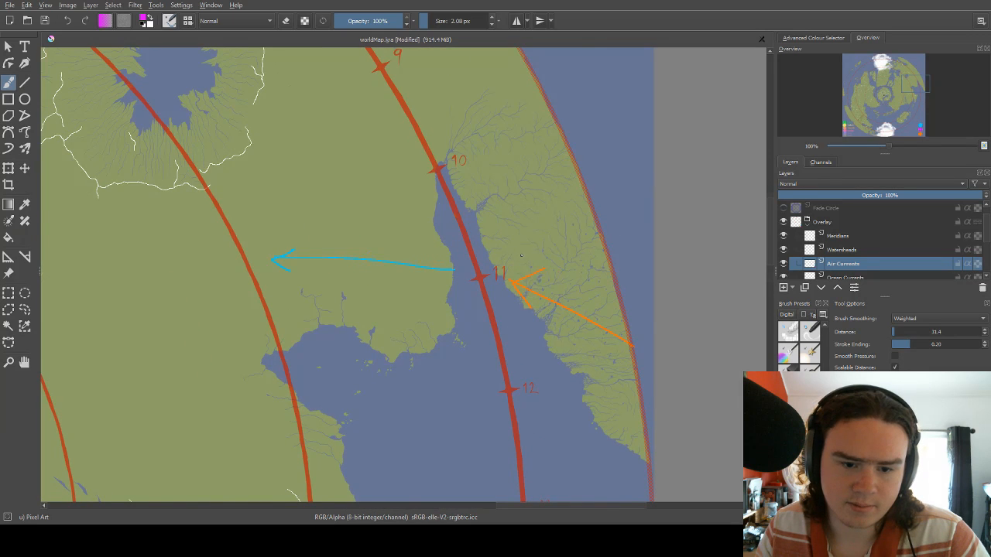
# Examine the blue and orange arrows near the ring's eastern 11 mark against the whole map.
pyautogui.scroll(-2, 521, 255)
pyautogui.scroll(3, 372, 189)
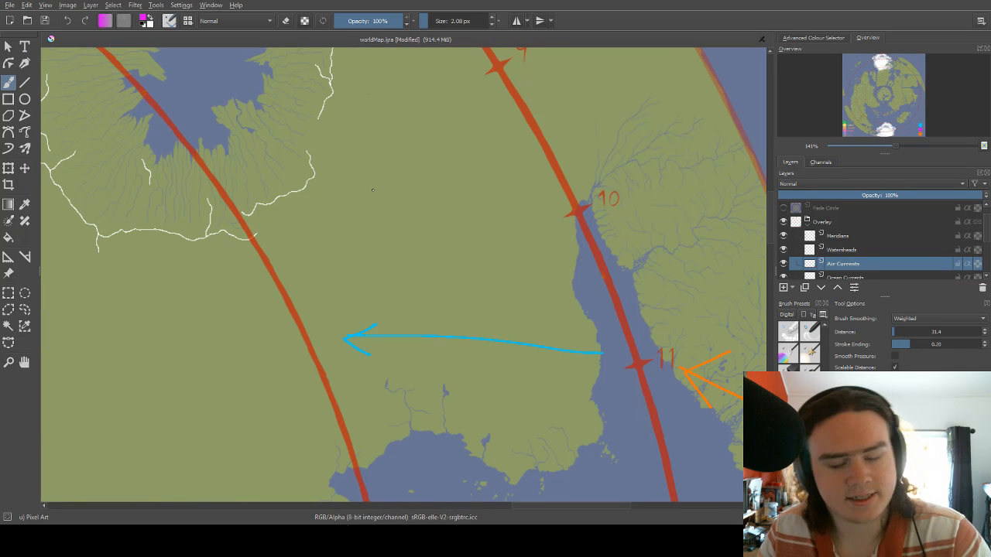
pyautogui.scroll(-2, 472, 205)
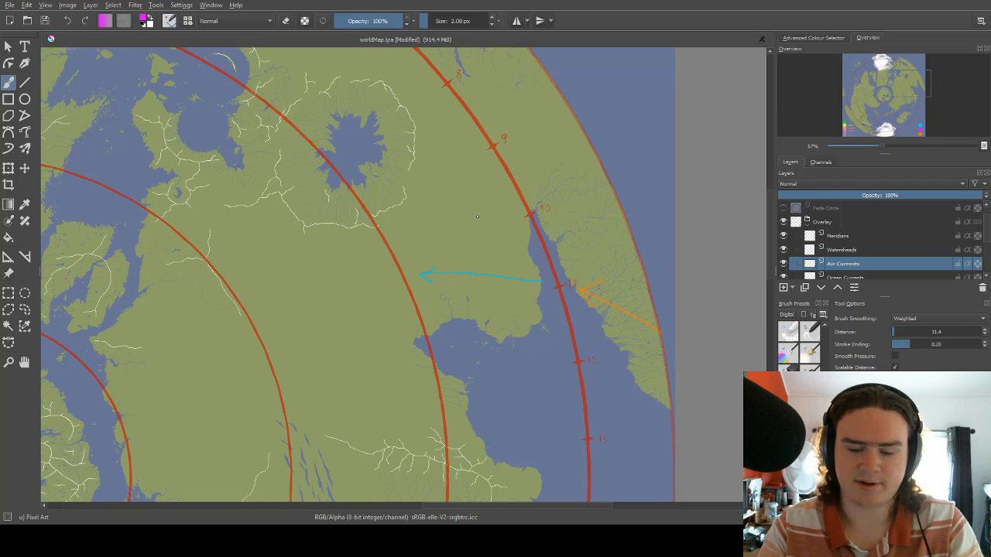
pyautogui.scroll(-3, 477, 216)
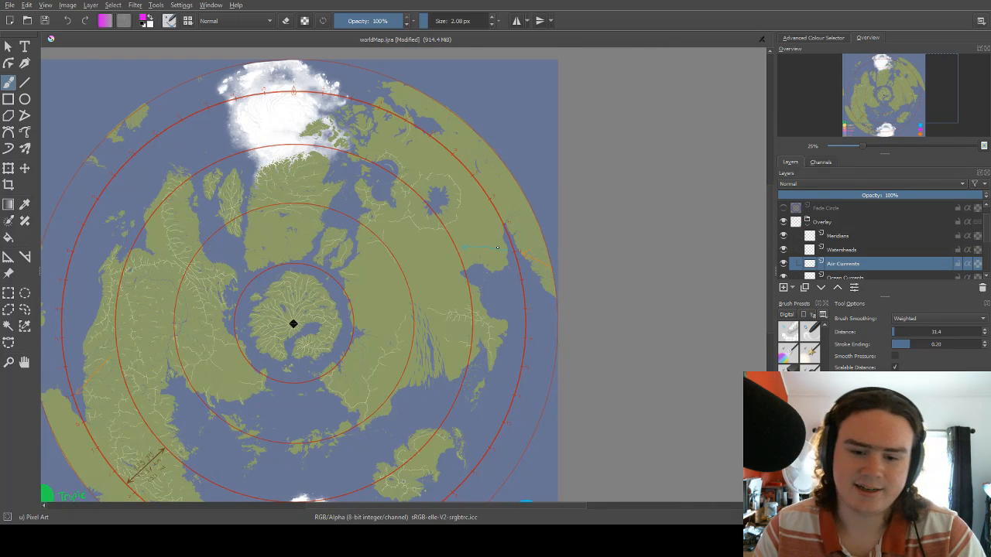
pyautogui.scroll(-1, 515, 213)
pyautogui.scroll(1, 352, 246)
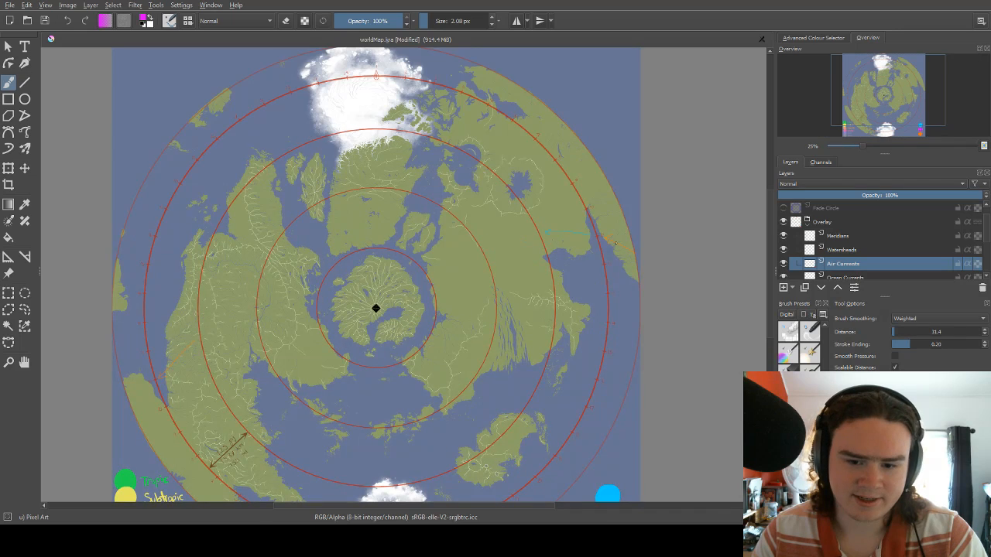
pyautogui.scroll(5, 604, 240)
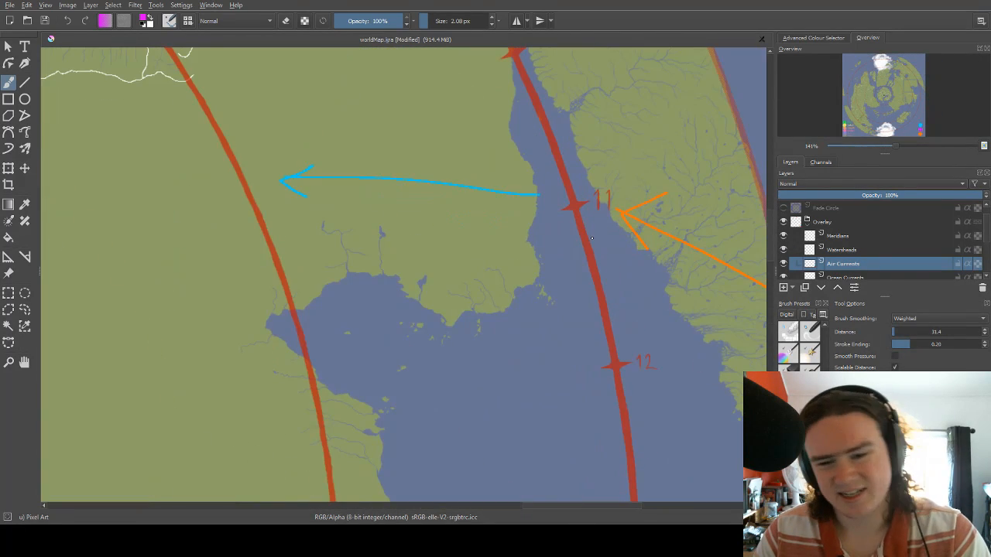
pyautogui.scroll(-1, 590, 236)
pyautogui.scroll(-1, 590, 236)
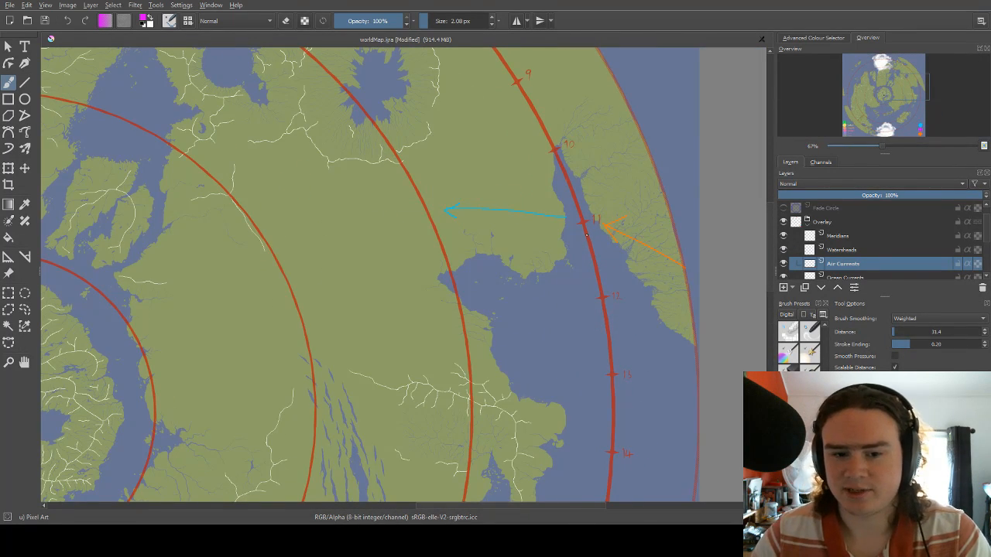
# Draw an orange arrow from the western continent's interior south-southwest to the ring's 9 mark.
pyautogui.moveTo(374, 298); pyautogui.dragTo(325, 194)
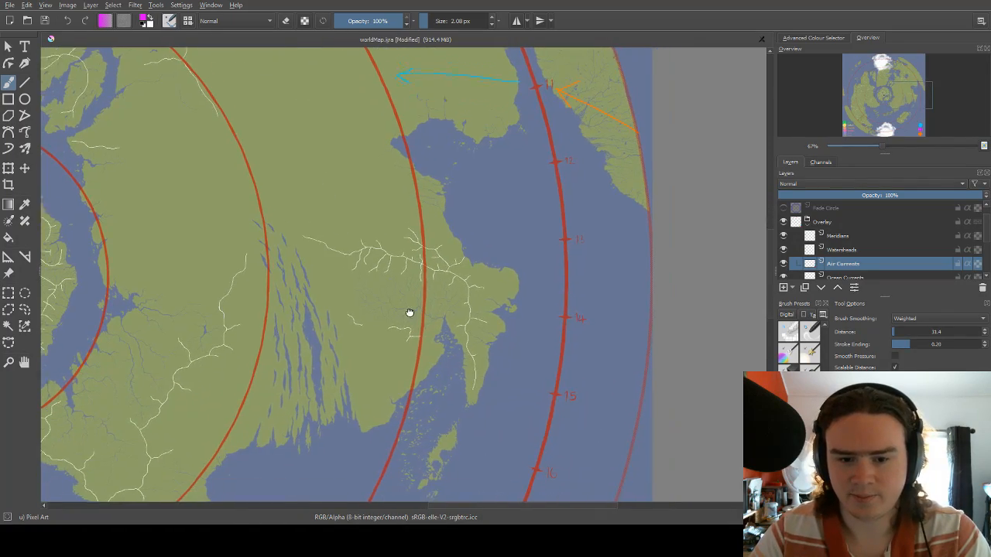
pyautogui.moveTo(409, 312)
pyautogui.mouseDown()
pyautogui.moveTo(423, 260)
pyautogui.moveTo(640, 270)
pyautogui.mouseUp()
pyautogui.moveTo(274, 259); pyautogui.dragTo(642, 267)
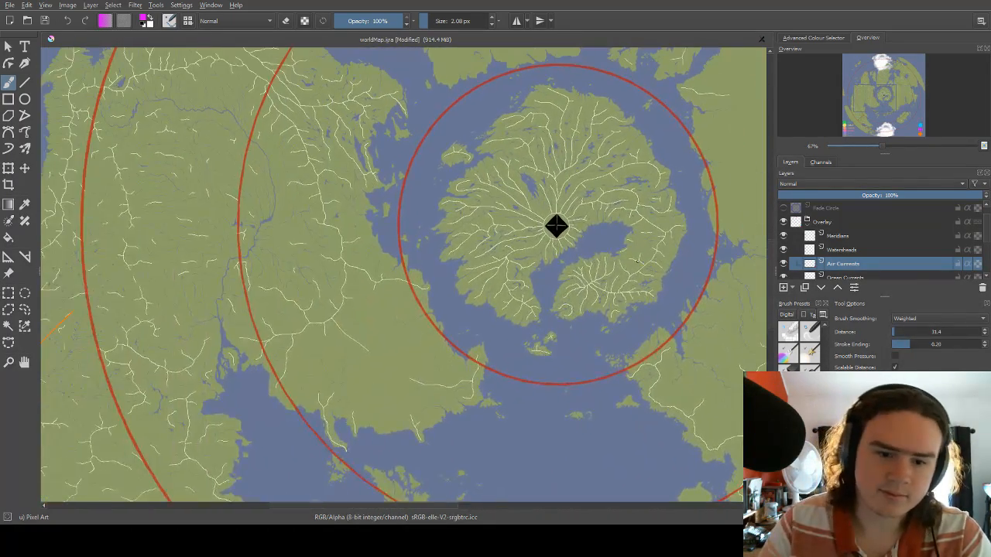
pyautogui.moveTo(344, 282); pyautogui.dragTo(439, 254)
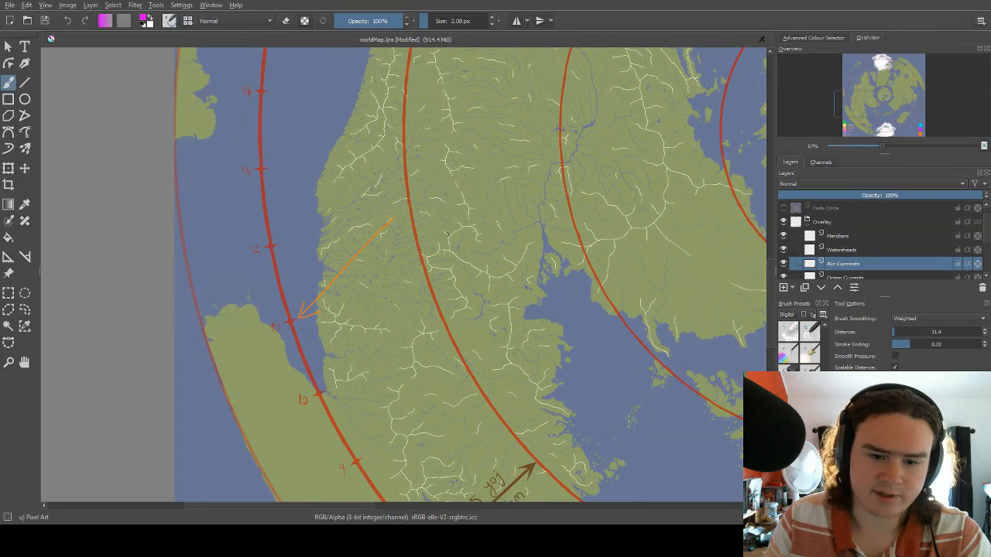
pyautogui.moveTo(424, 214)
pyautogui.mouseDown()
pyautogui.moveTo(489, 159)
pyautogui.moveTo(453, 198)
pyautogui.mouseUp()
pyautogui.moveTo(479, 157); pyautogui.dragTo(451, 206)
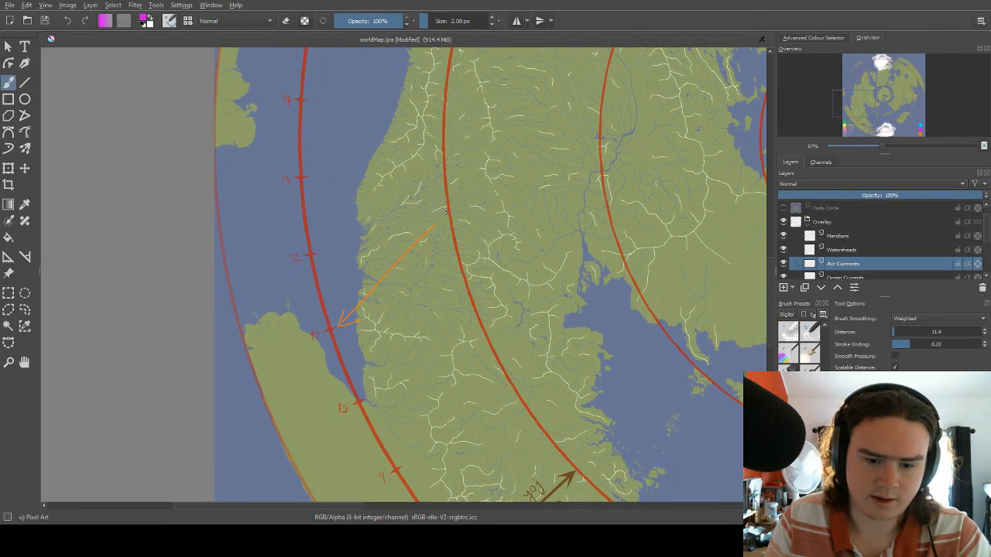
pyautogui.moveTo(464, 213); pyautogui.dragTo(460, 90)
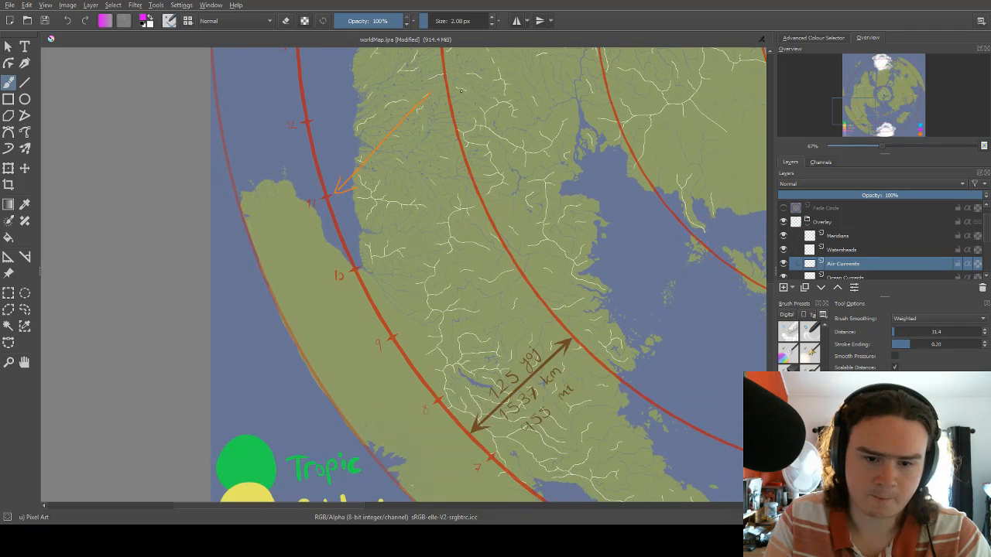
pyautogui.rightClick(403, 215)
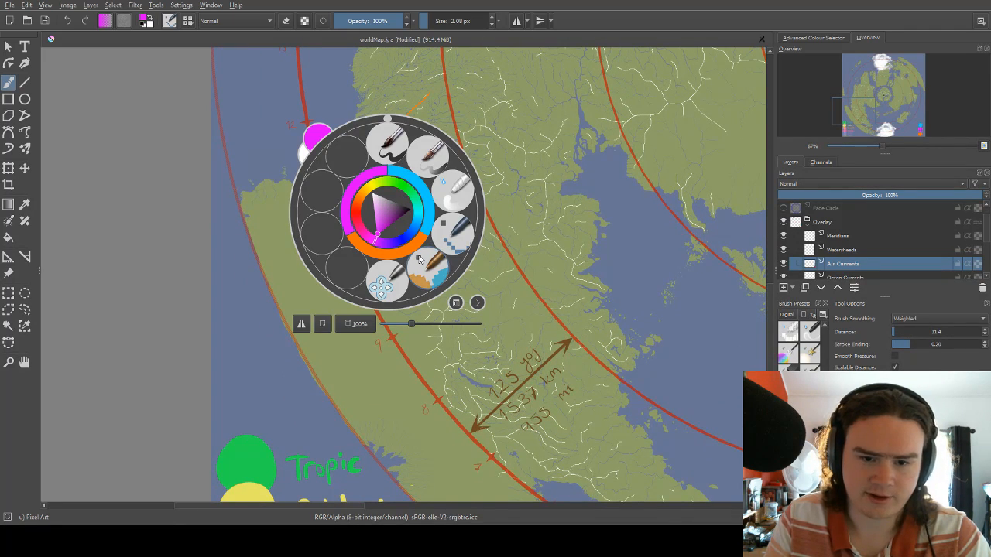
pyautogui.click(419, 258)
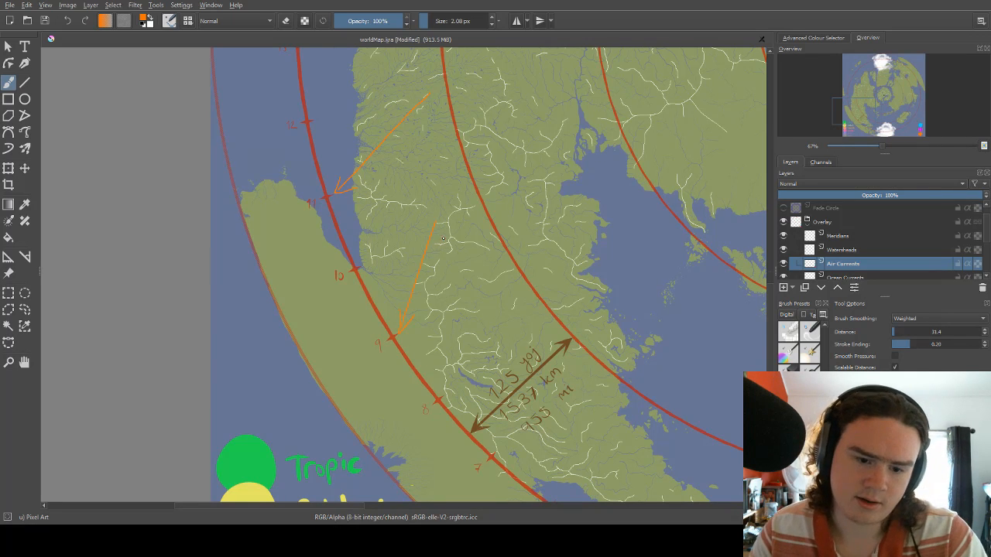
# Draw an orange arrow from the disc's eastern rim westward across the outer landmass to the ring's 9 mark.
pyautogui.scroll(-5, 444, 238)
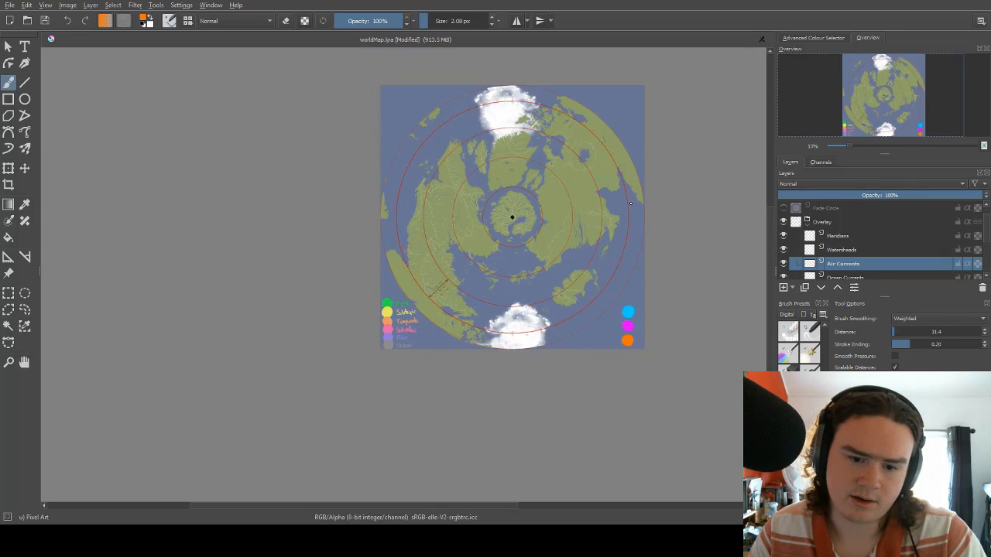
pyautogui.scroll(7, 630, 203)
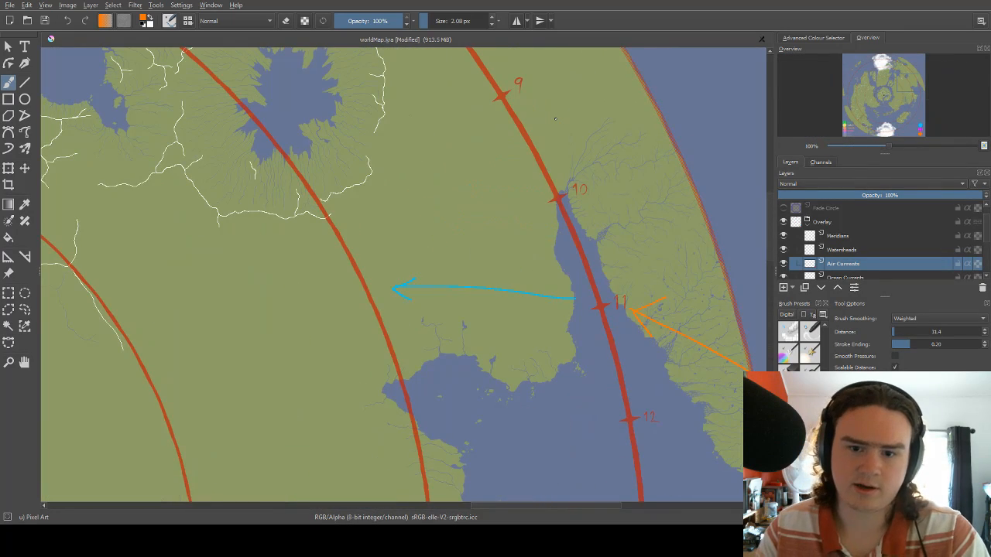
pyautogui.moveTo(446, 185); pyautogui.dragTo(404, 265)
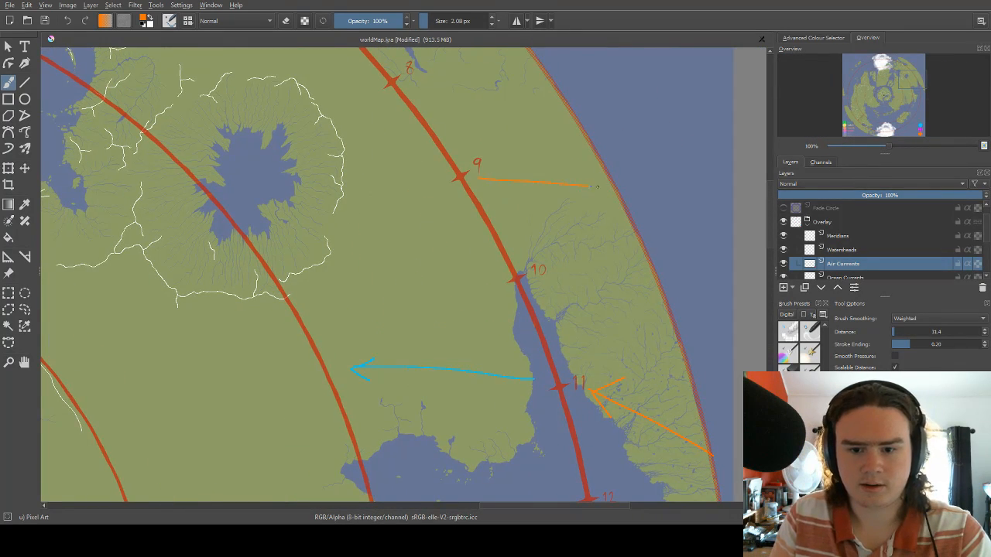
pyautogui.moveTo(597, 186); pyautogui.dragTo(620, 188)
# Draw a blue arrow from inland eastward across the ring between its 8 and 9 marks on the eastern side.
pyautogui.rightClick(465, 197)
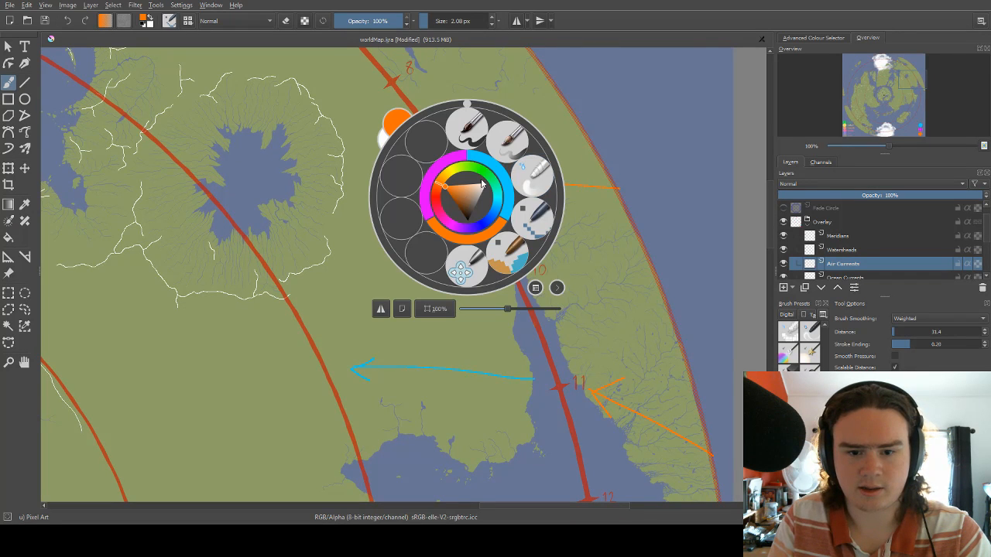
pyautogui.click(494, 161)
pyautogui.moveTo(447, 166); pyautogui.dragTo(465, 226)
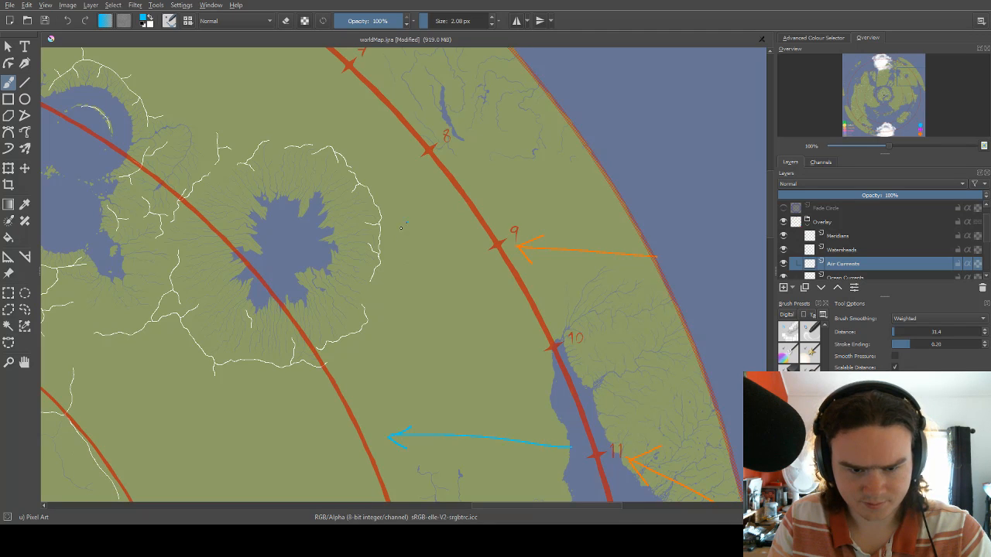
pyautogui.hotkey('ctrl', 'z')
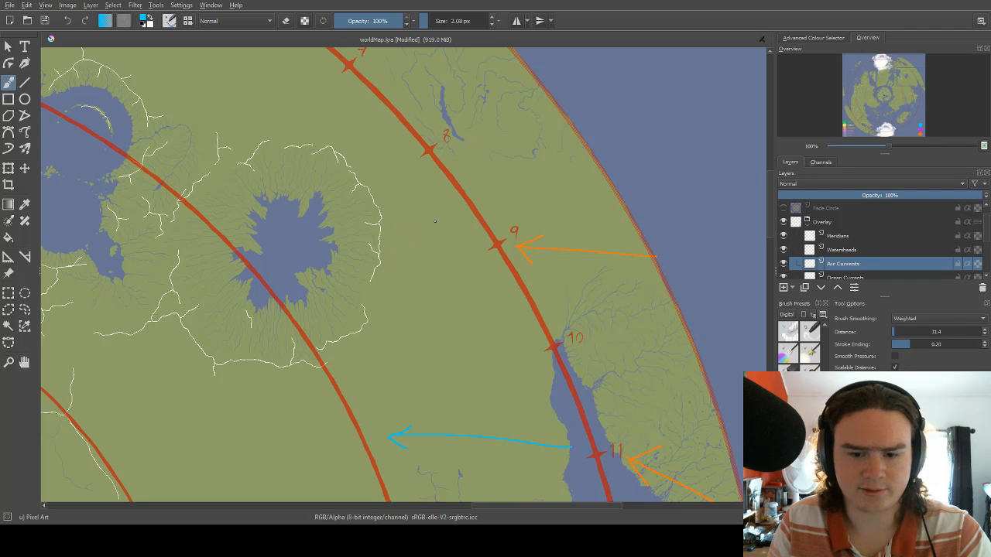
pyautogui.moveTo(434, 218); pyautogui.dragTo(377, 208)
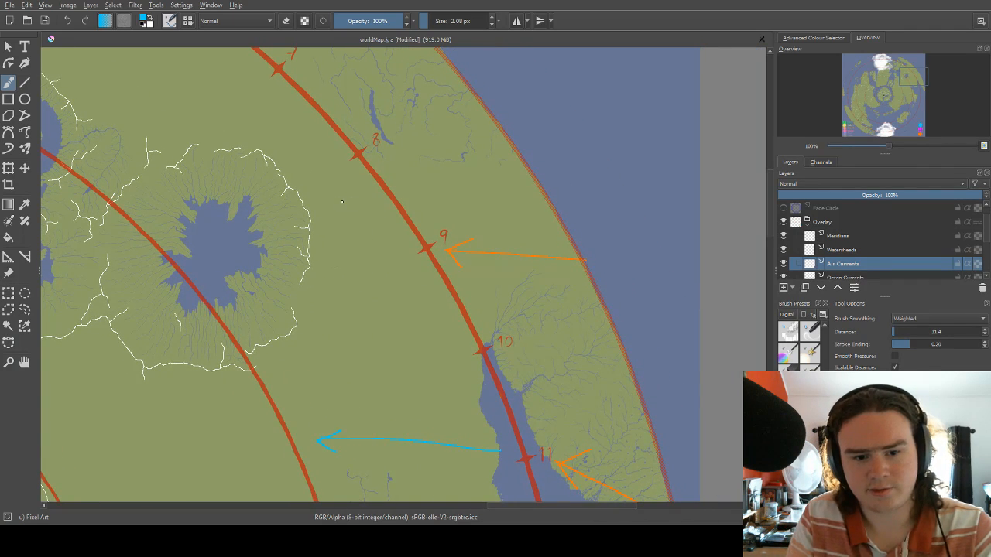
pyautogui.scroll(-4, 468, 230)
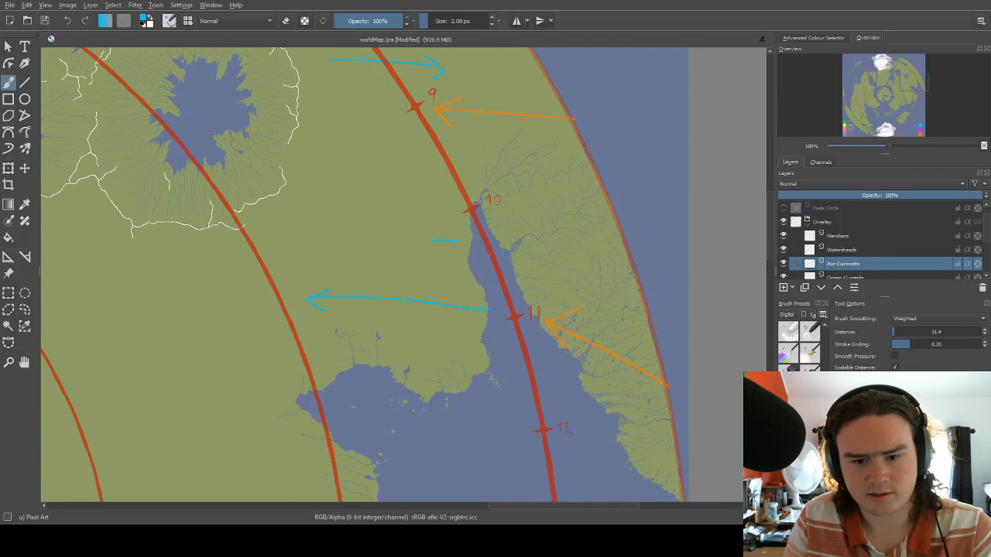
# Replace the blue arrow between the ring's eastern 8 and 9 marks with one eastward across 8, and draw another across 10.
pyautogui.moveTo(483, 241); pyautogui.dragTo(487, 318)
pyautogui.hotkey('ctrl', 'z')
pyautogui.hotkey('ctrl', 'z')
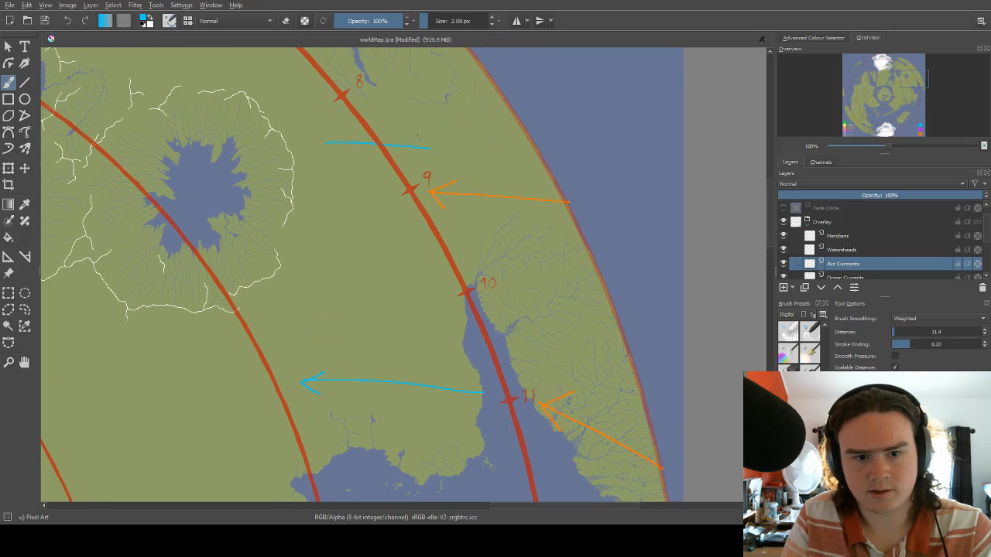
pyautogui.moveTo(416, 137); pyautogui.dragTo(418, 192)
pyautogui.hotkey('ctrl', 'z')
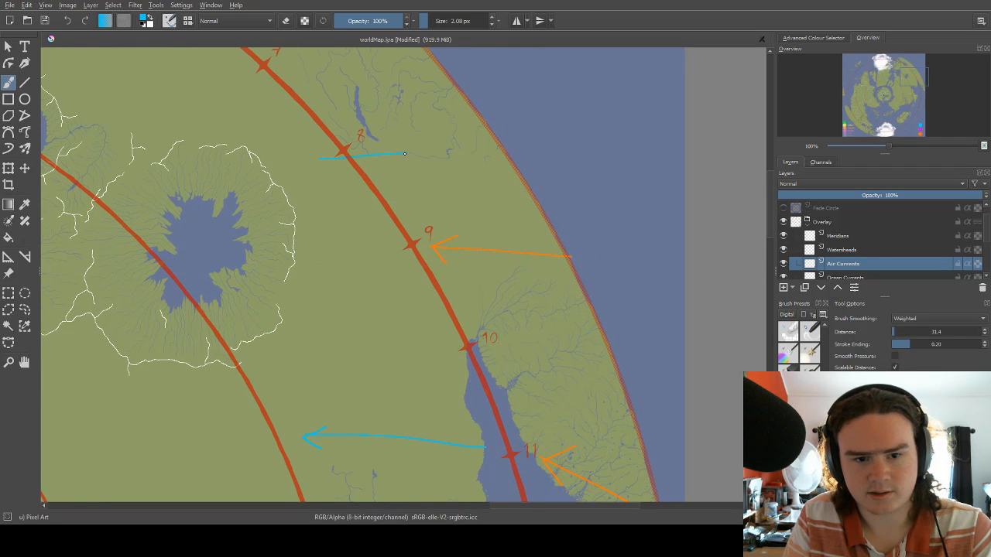
pyautogui.scroll(-4, 468, 284)
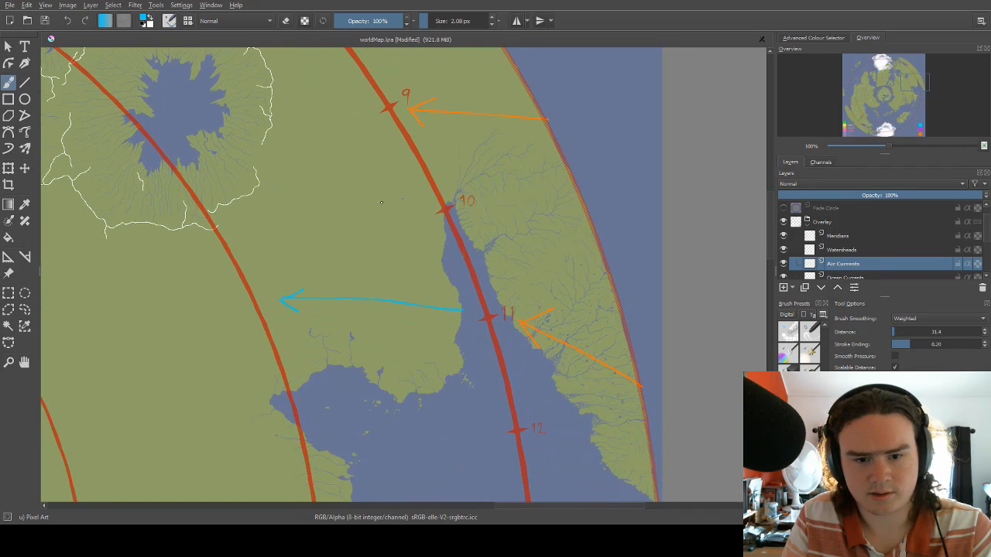
pyautogui.scroll(-2, 472, 217)
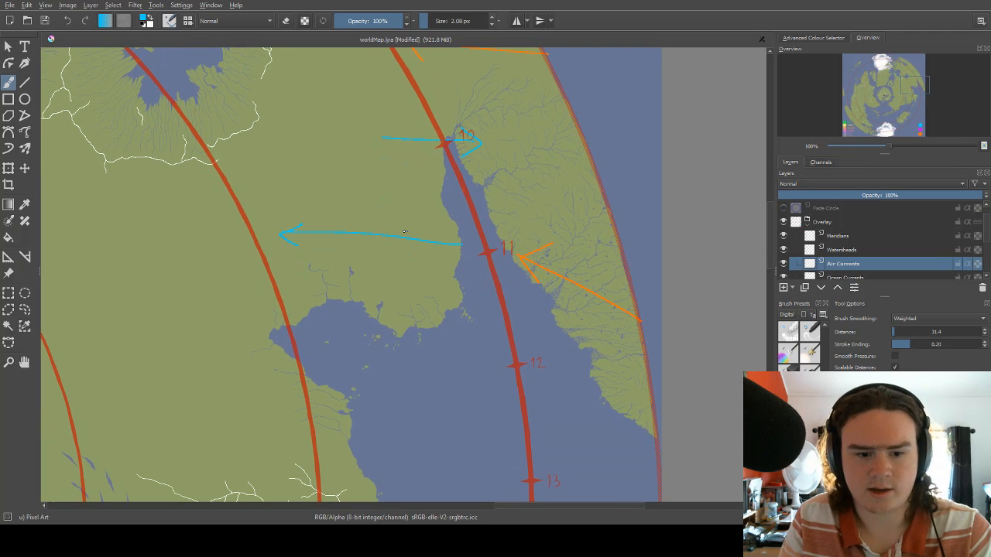
# Erase the westward blue arrow inland of the ring's eastern 11 mark with a 9 px eraser.
pyautogui.press('e')
pyautogui.press(']')
pyautogui.press(']')
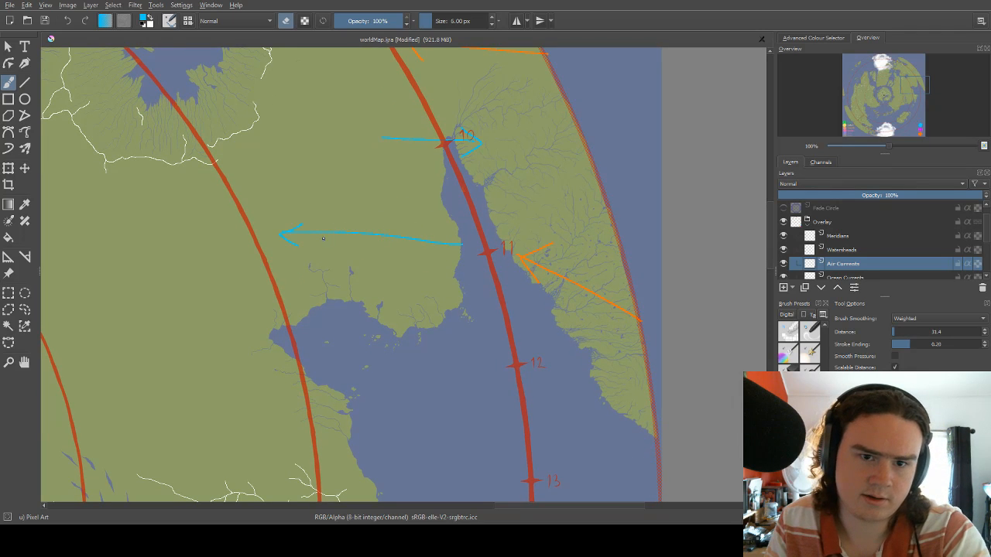
pyautogui.moveTo(288, 229)
pyautogui.mouseDown()
pyautogui.moveTo(286, 239)
pyautogui.moveTo(421, 239)
pyautogui.mouseUp()
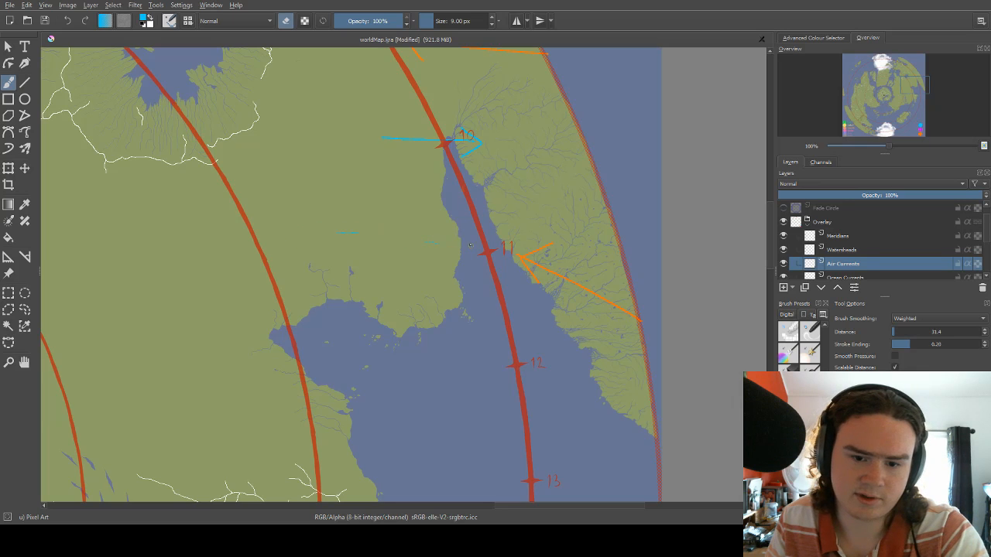
pyautogui.moveTo(360, 234); pyautogui.dragTo(342, 226)
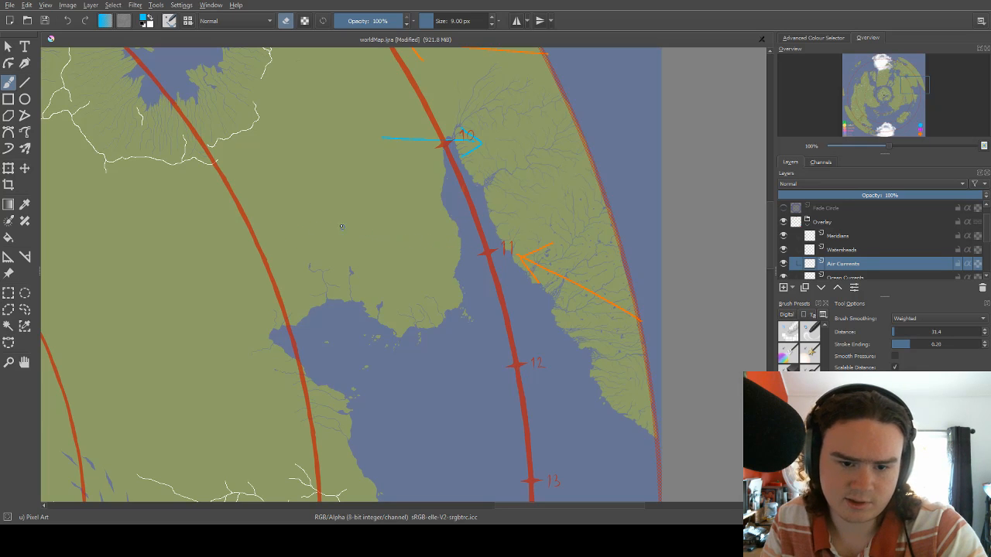
# Set the brush to the legend's magenta at a size of 2 px.
pyautogui.rightClick(352, 213)
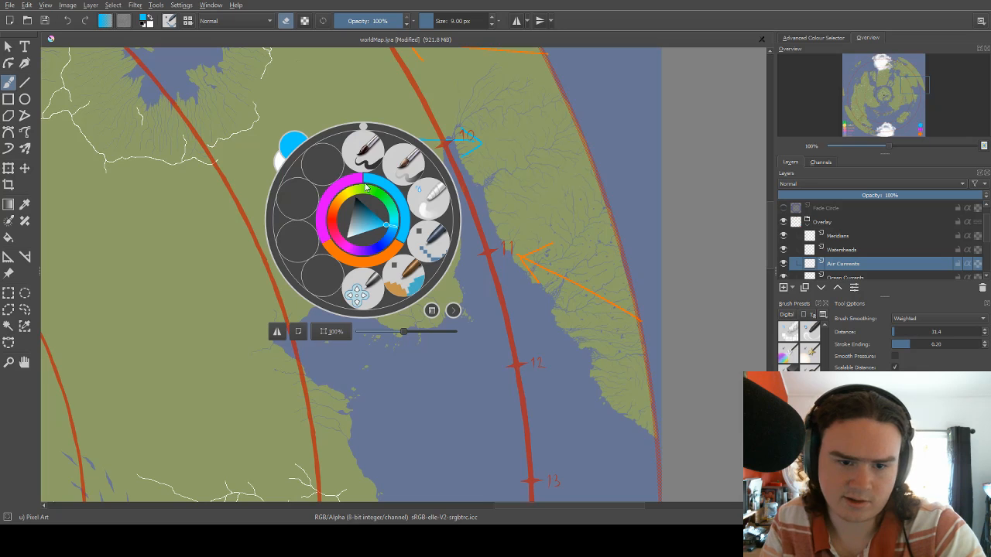
pyautogui.click(357, 183)
pyautogui.press('[')
pyautogui.press('[')
pyautogui.press('[')
pyautogui.press('[')
pyautogui.press('[')
pyautogui.press('[')
pyautogui.press('[')
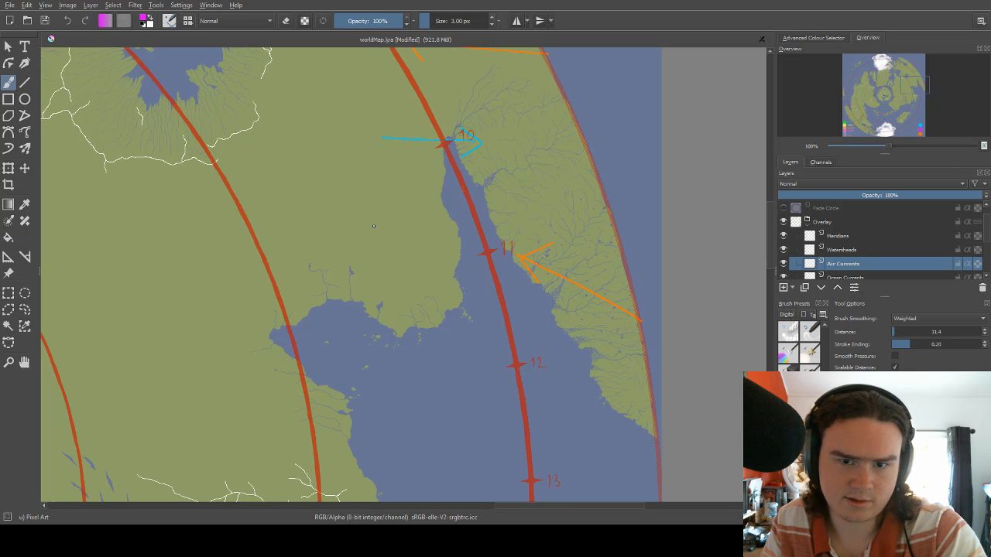
pyautogui.press(']')
pyautogui.moveTo(295, 213); pyautogui.dragTo(432, 241)
pyautogui.moveTo(306, 225); pyautogui.dragTo(314, 209)
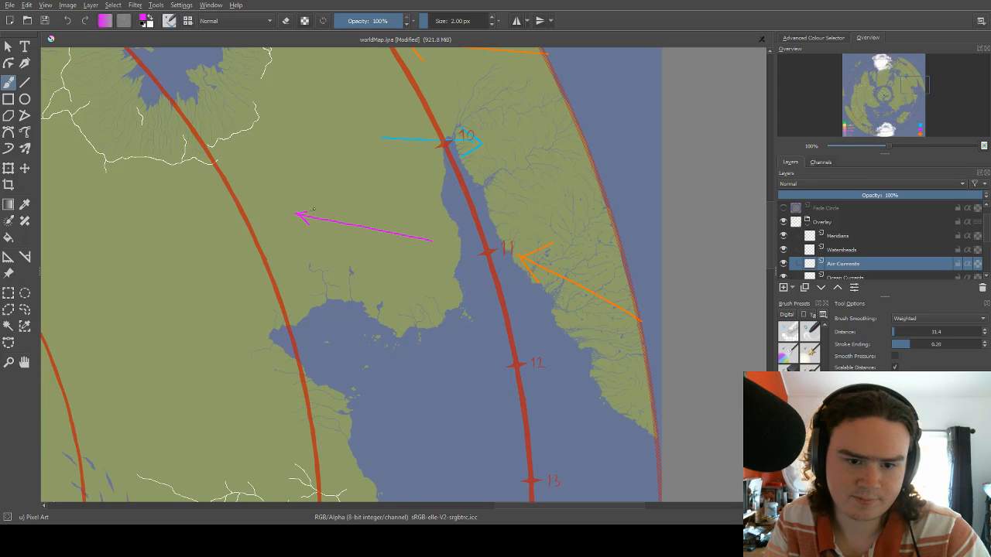
pyautogui.hotkey('ctrl', 'z')
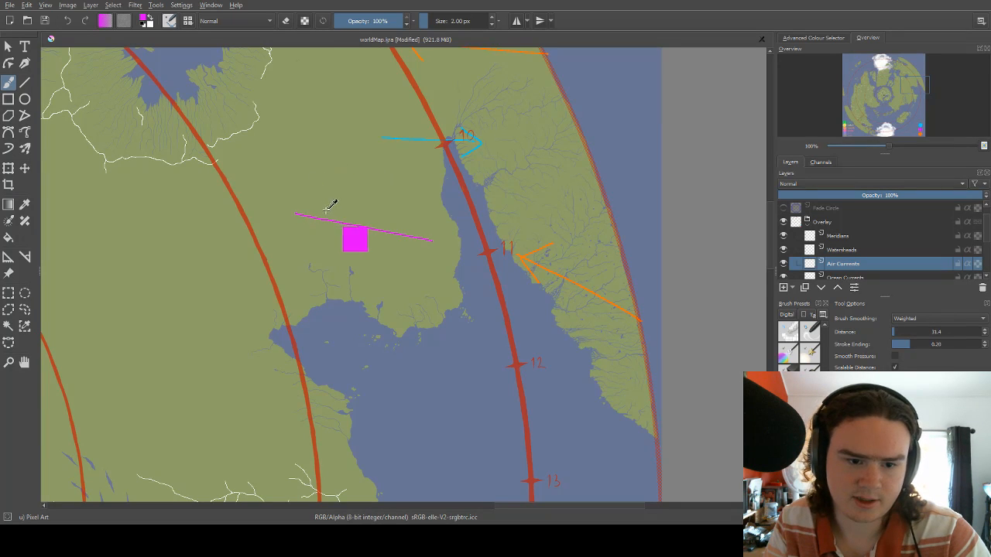
pyautogui.hotkey('ctrl', 'z')
# Draw magenta arrows curving west and north inland of the eastern 11 mark, and southeast across the outer landmass to the disc's rim.
pyautogui.moveTo(424, 245)
pyautogui.mouseDown()
pyautogui.moveTo(342, 230)
pyautogui.moveTo(323, 188)
pyautogui.moveTo(333, 195)
pyautogui.mouseUp()
pyautogui.moveTo(398, 146); pyautogui.dragTo(413, 227)
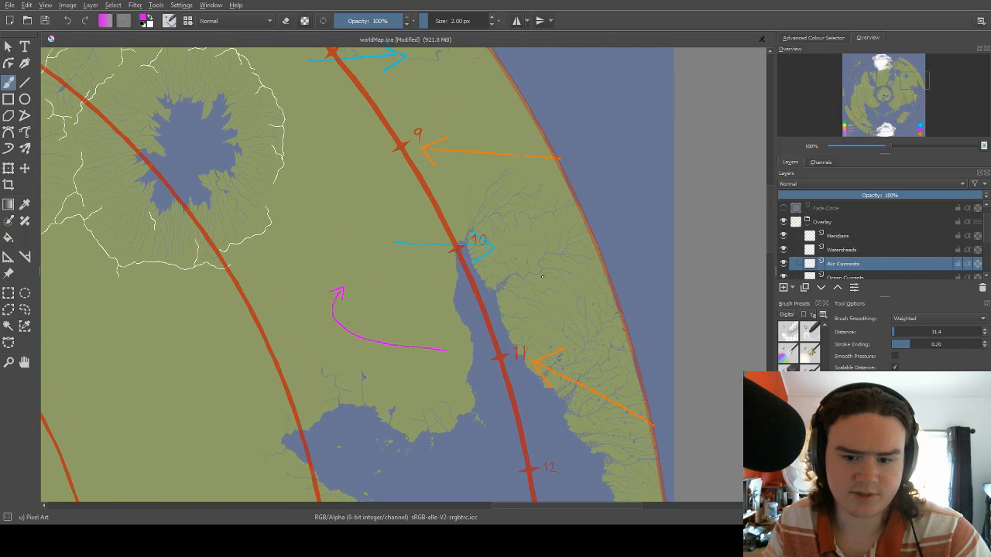
pyautogui.moveTo(543, 258); pyautogui.dragTo(624, 302)
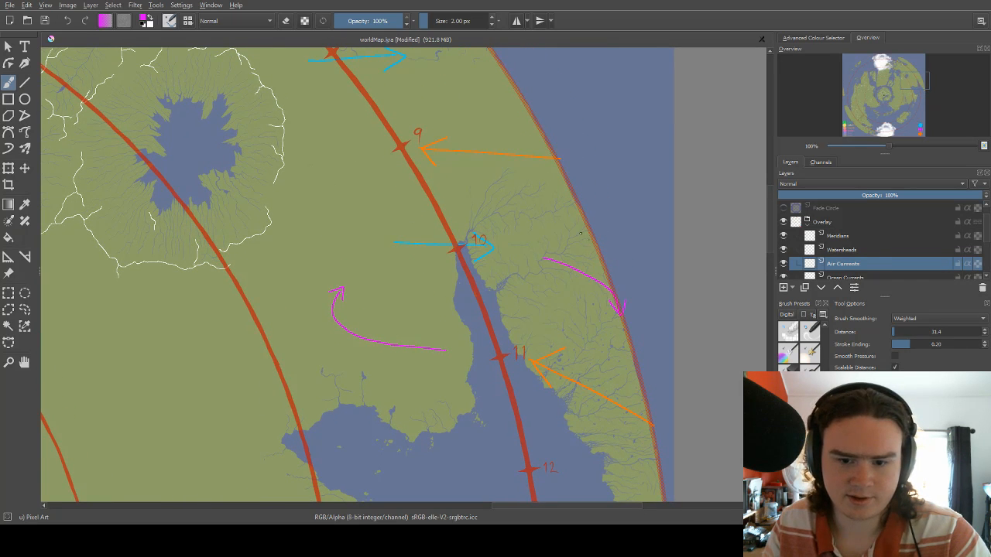
pyautogui.moveTo(538, 194); pyautogui.dragTo(580, 236)
# Try a magenta arrow from the western continent's coast near the ring's 10 mark, curving northeast inland.
pyautogui.scroll(-4, 574, 230)
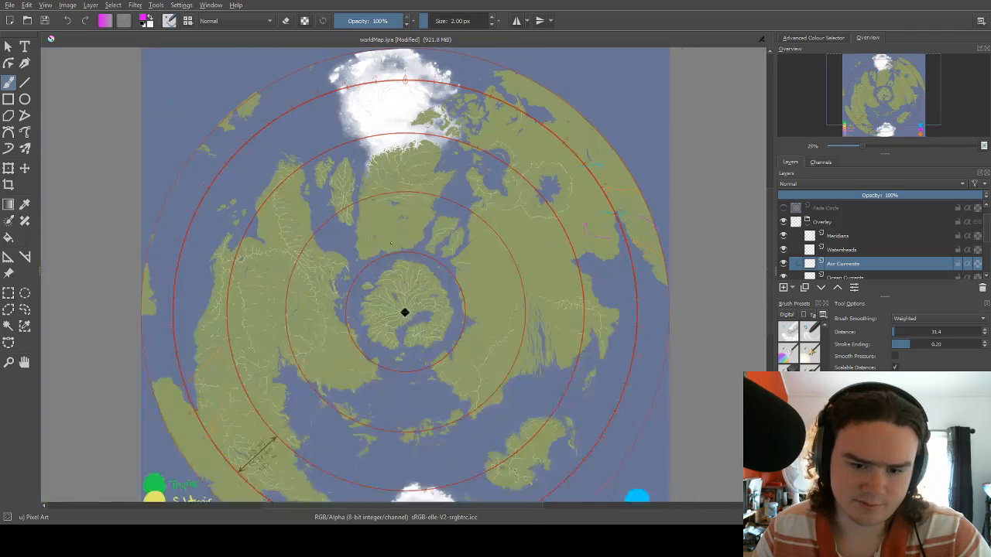
pyautogui.scroll(3, 404, 312)
pyautogui.moveTo(404, 312); pyautogui.dragTo(745, 116)
pyautogui.moveTo(285, 216); pyautogui.dragTo(332, 178)
pyautogui.moveTo(298, 242); pyautogui.dragTo(292, 203)
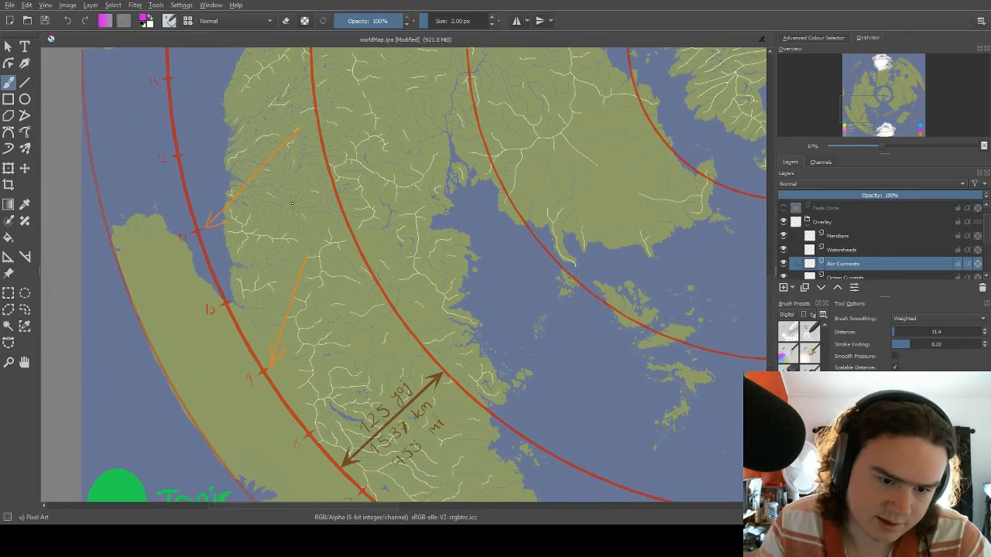
pyautogui.moveTo(225, 280)
pyautogui.mouseDown()
pyautogui.moveTo(281, 248)
pyautogui.moveTo(276, 235)
pyautogui.mouseUp()
pyautogui.moveTo(289, 175); pyautogui.dragTo(313, 231)
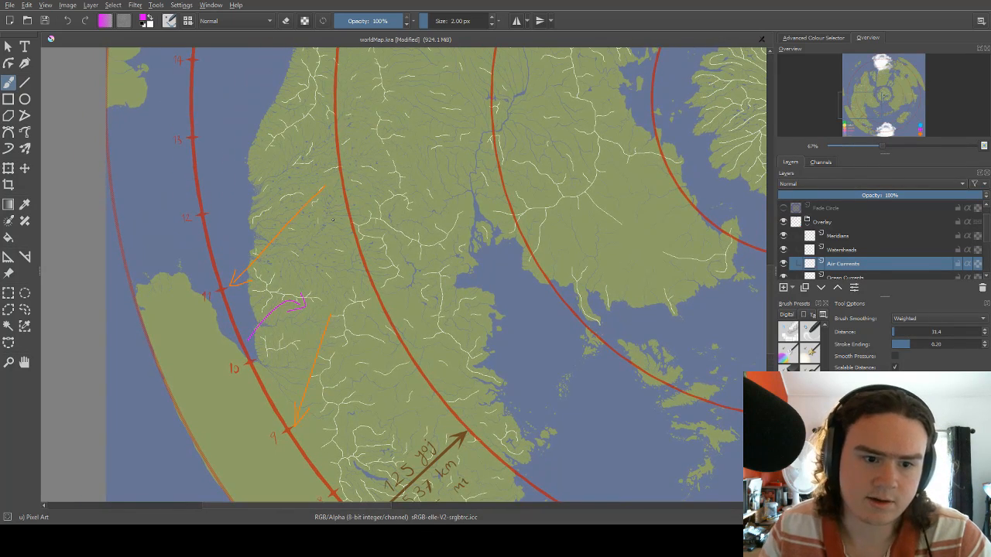
# Replace the western continent's magenta arrow with a longer one from the coast near the 10 mark, curving north inland.
pyautogui.scroll(-4, 390, 161)
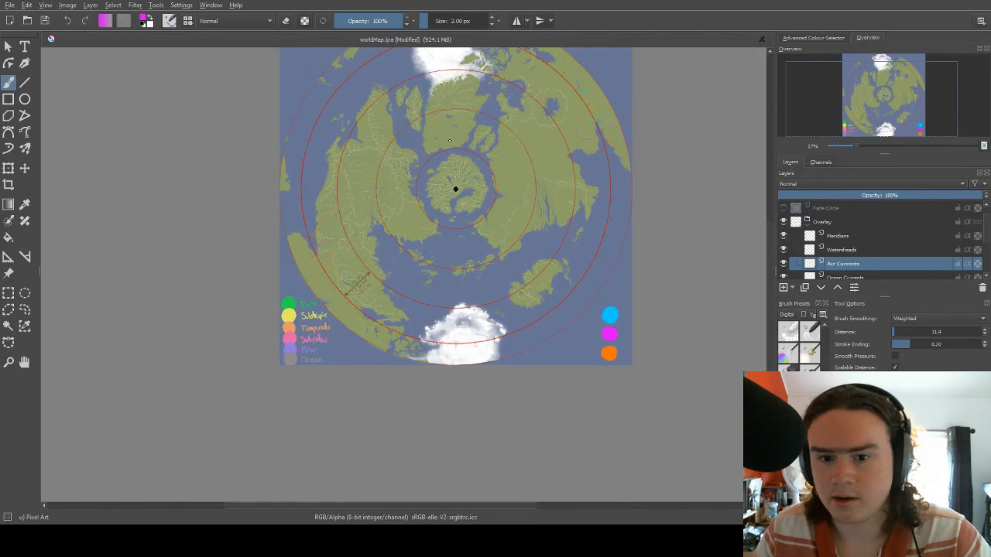
pyautogui.scroll(1, 306, 246)
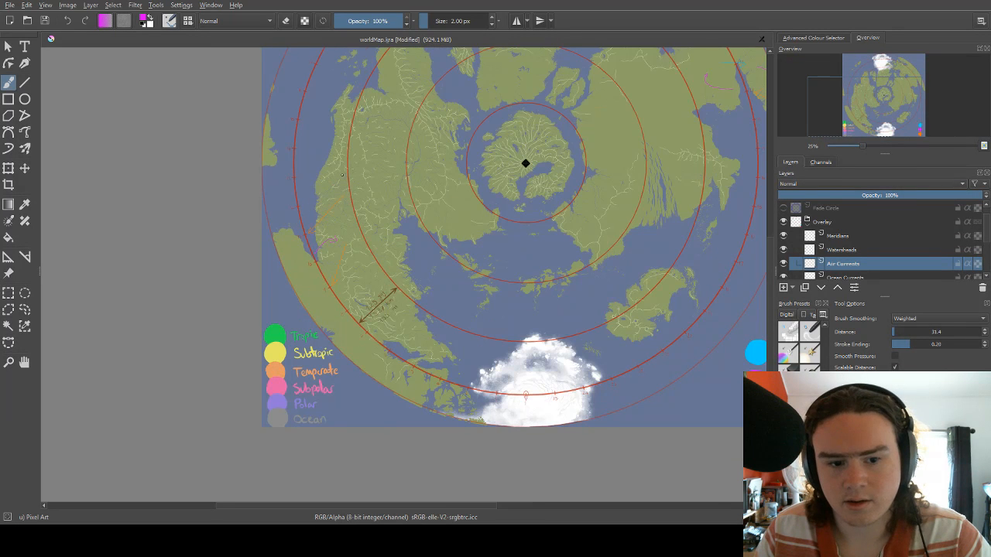
pyautogui.scroll(-1, 342, 175)
pyautogui.scroll(4, 357, 136)
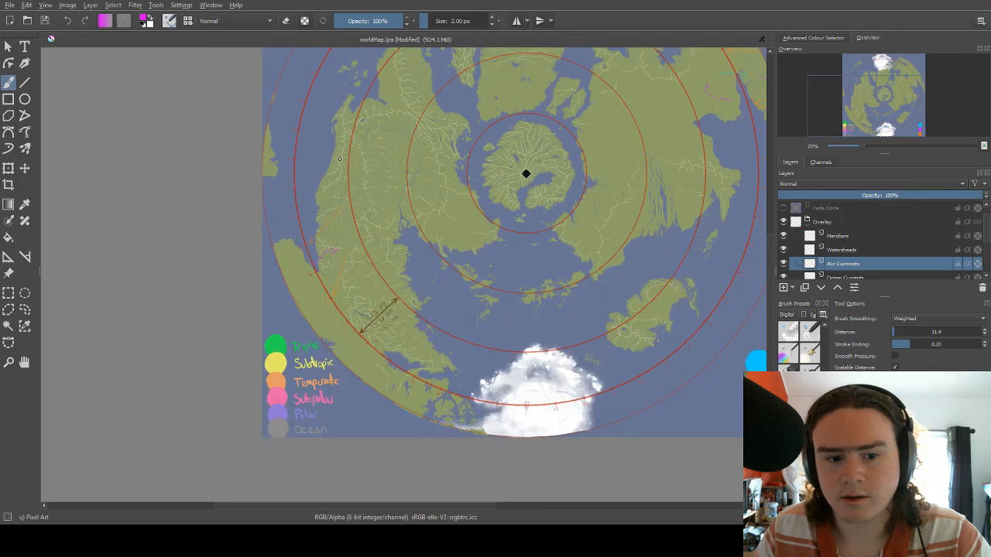
pyautogui.hotkey('ctrl', 'z')
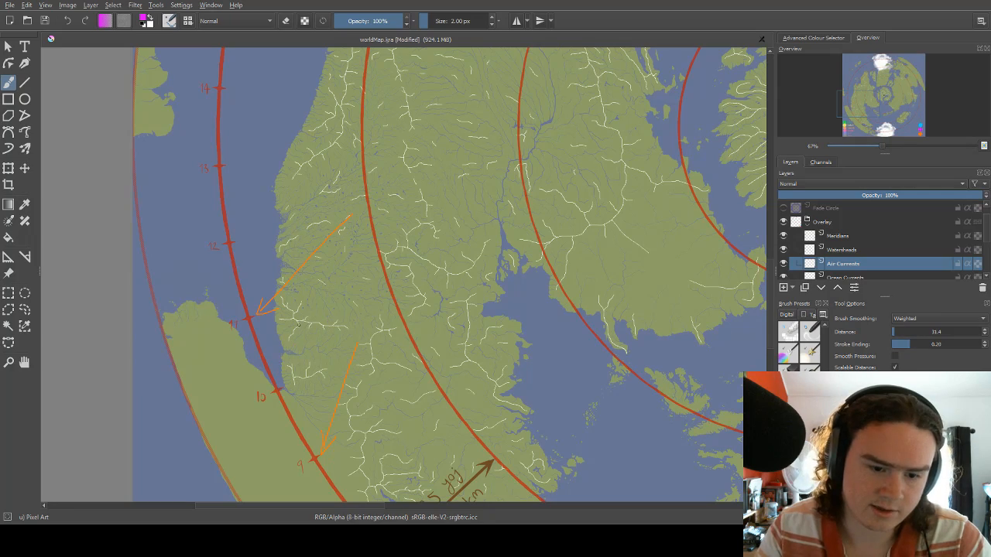
pyautogui.moveTo(288, 371)
pyautogui.mouseDown()
pyautogui.moveTo(315, 326)
pyautogui.moveTo(352, 251)
pyautogui.mouseUp()
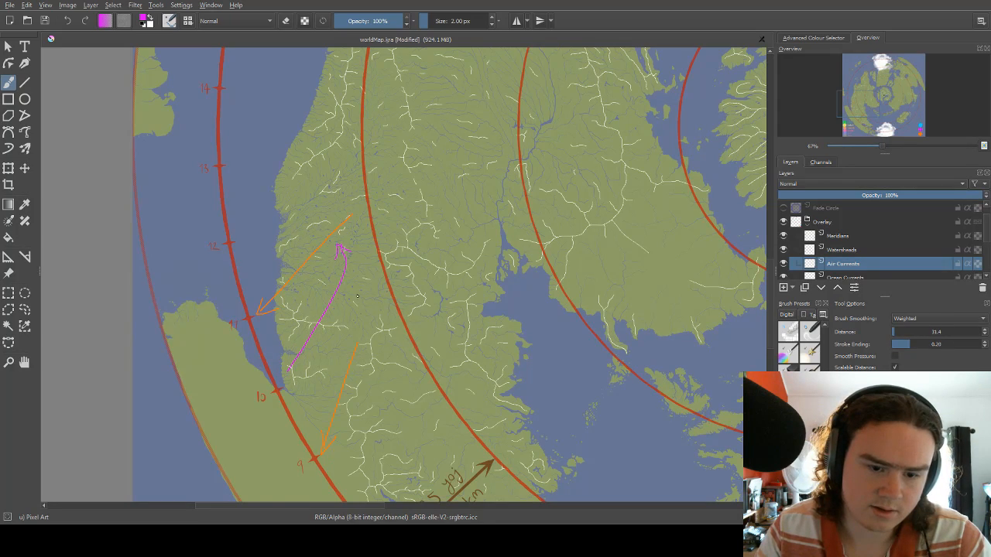
# Draw two curved magenta arrows inland of the ring's eastern 9 mark, one southward toward 10 and one northward toward 8.
pyautogui.moveTo(383, 330)
pyautogui.mouseDown()
pyautogui.moveTo(365, 193)
pyautogui.moveTo(347, 359)
pyautogui.moveTo(293, 461)
pyautogui.mouseUp()
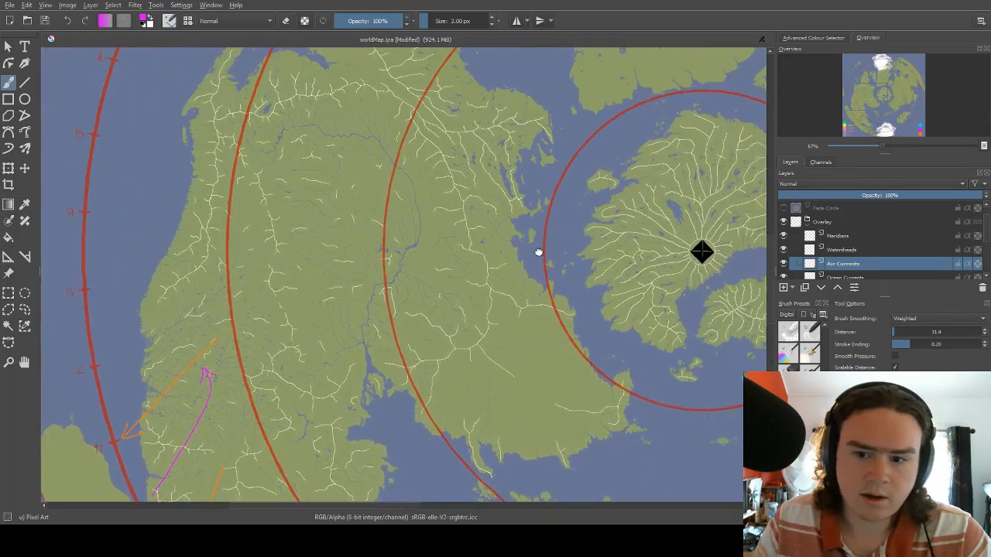
pyautogui.moveTo(537, 252); pyautogui.dragTo(259, 336)
pyautogui.moveTo(491, 230); pyautogui.dragTo(226, 295)
pyautogui.moveTo(547, 200); pyautogui.dragTo(373, 274)
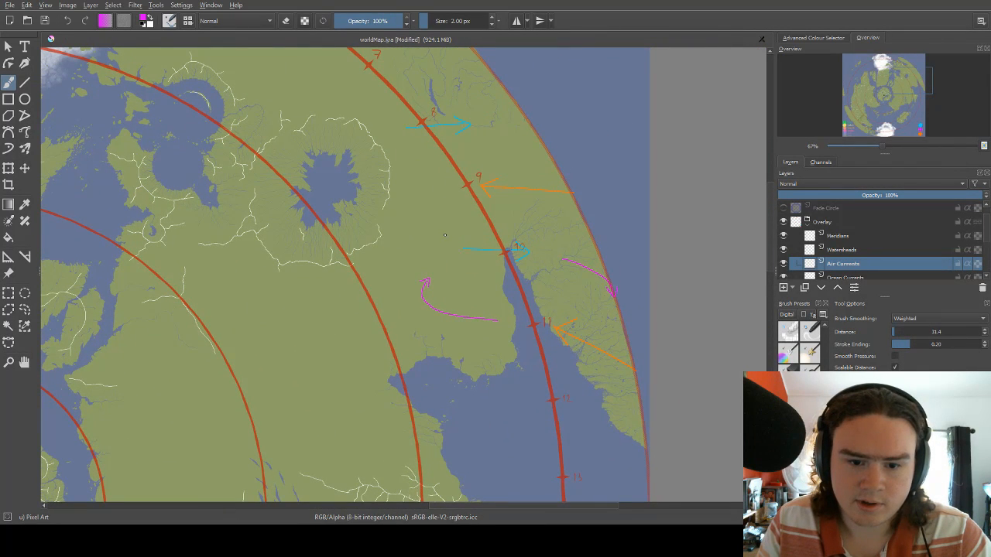
pyautogui.moveTo(445, 238)
pyautogui.mouseDown()
pyautogui.moveTo(428, 221)
pyautogui.moveTo(447, 187)
pyautogui.mouseUp()
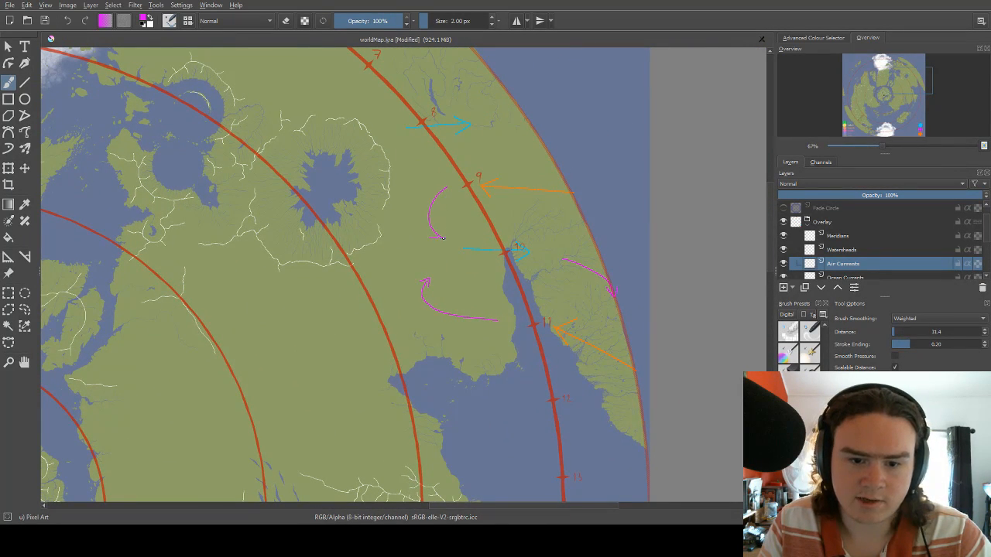
pyautogui.moveTo(441, 238); pyautogui.dragTo(445, 225)
pyautogui.moveTo(431, 178)
pyautogui.mouseDown()
pyautogui.moveTo(409, 149)
pyautogui.moveTo(417, 143)
pyautogui.mouseUp()
# Draw a short magenta arrow eastward to the disc's rim, continuing the blue arrow at the ring's eastern 8 mark.
pyautogui.scroll(-2, 465, 186)
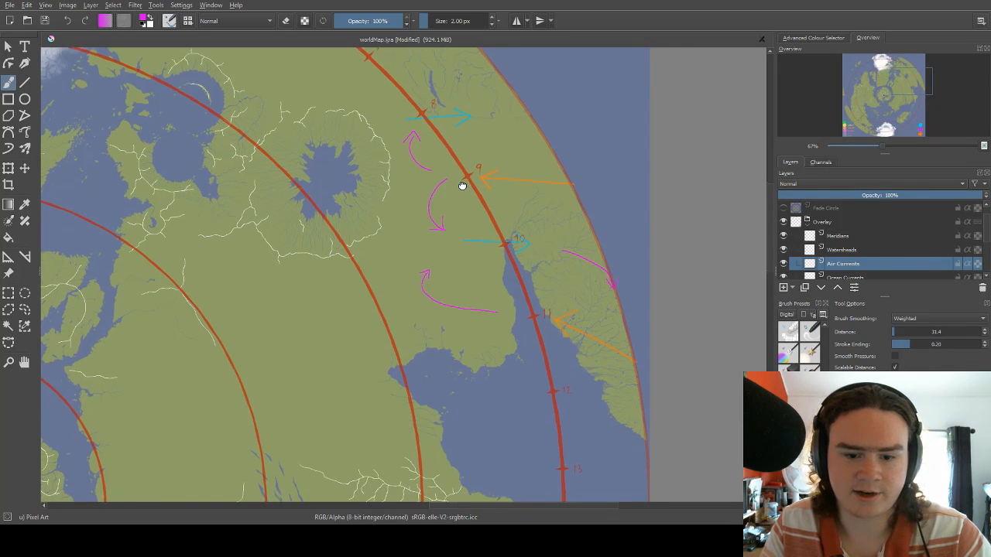
pyautogui.moveTo(478, 168); pyautogui.dragTo(445, 186)
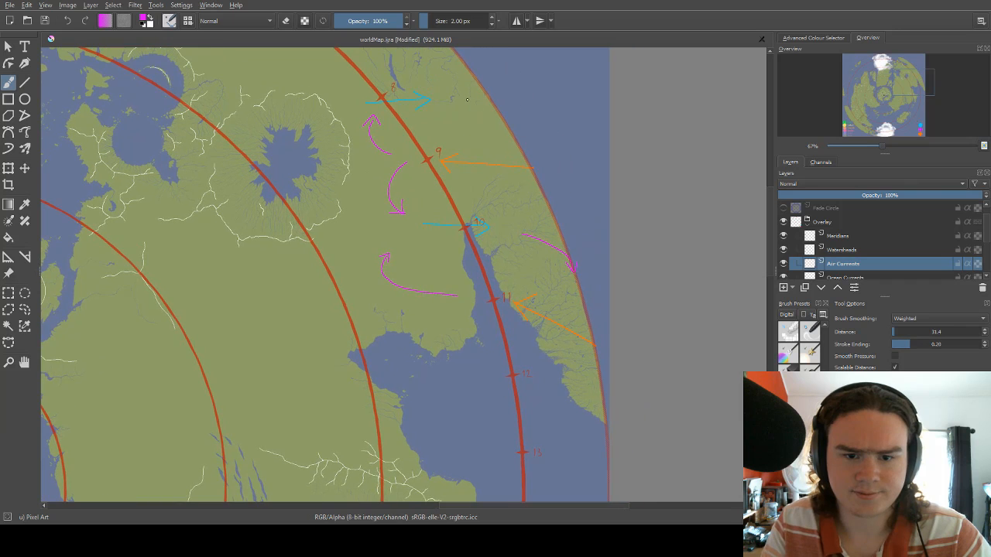
pyautogui.moveTo(461, 100); pyautogui.dragTo(493, 103)
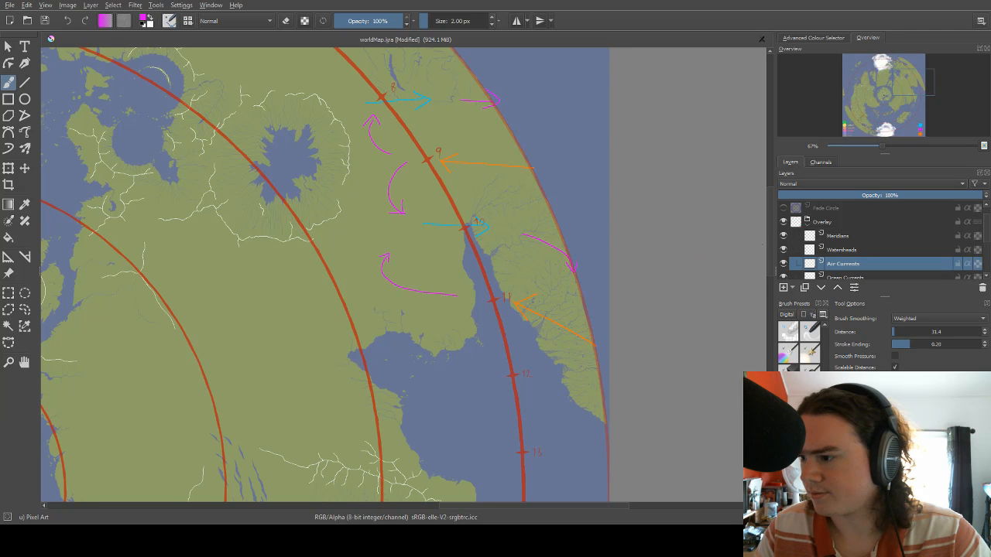
pyautogui.scroll(-1, 635, 197)
pyautogui.scroll(2, 633, 191)
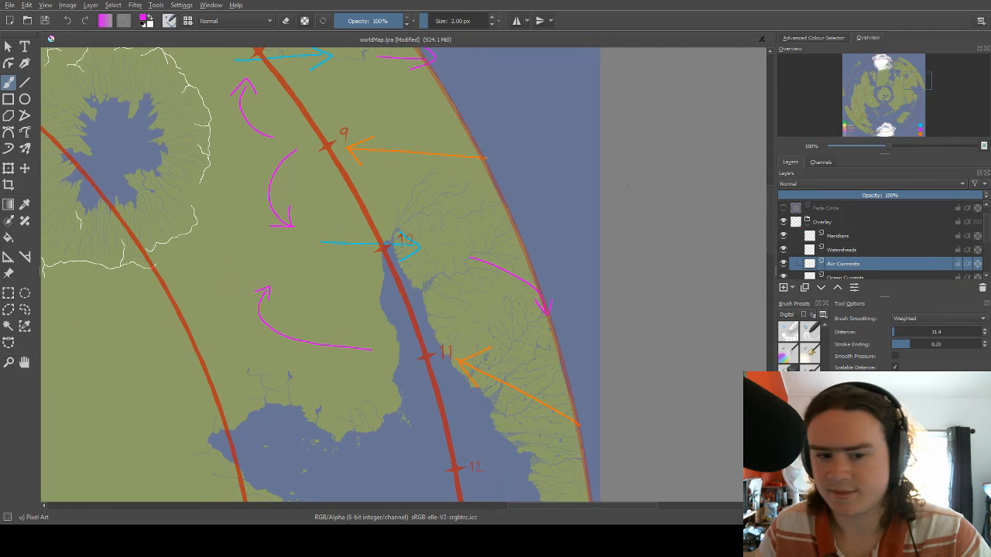
# Switch the brush colour to the legend's orange.
pyautogui.rightClick(394, 192)
pyautogui.click(430, 194)
pyautogui.click(524, 186)
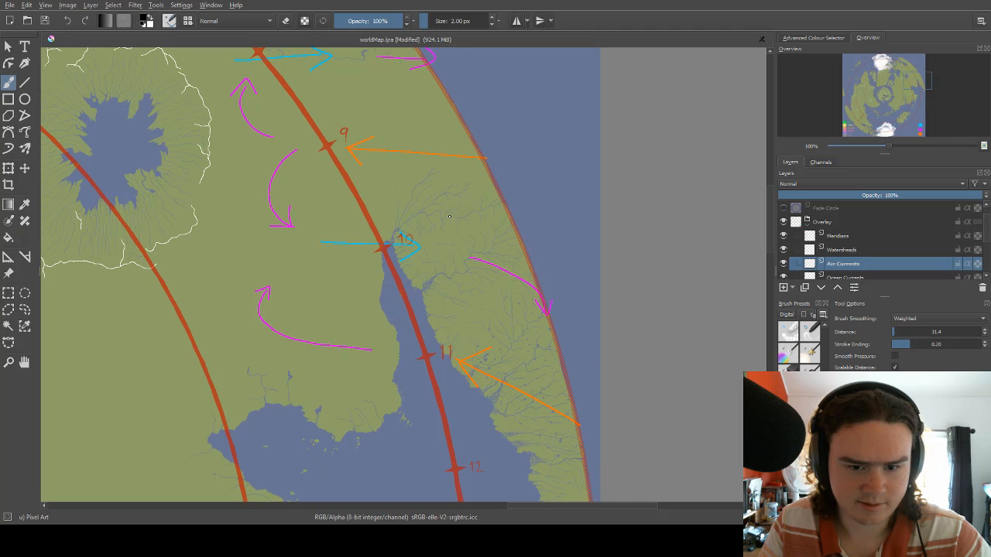
pyautogui.rightClick(449, 216)
pyautogui.click(470, 263)
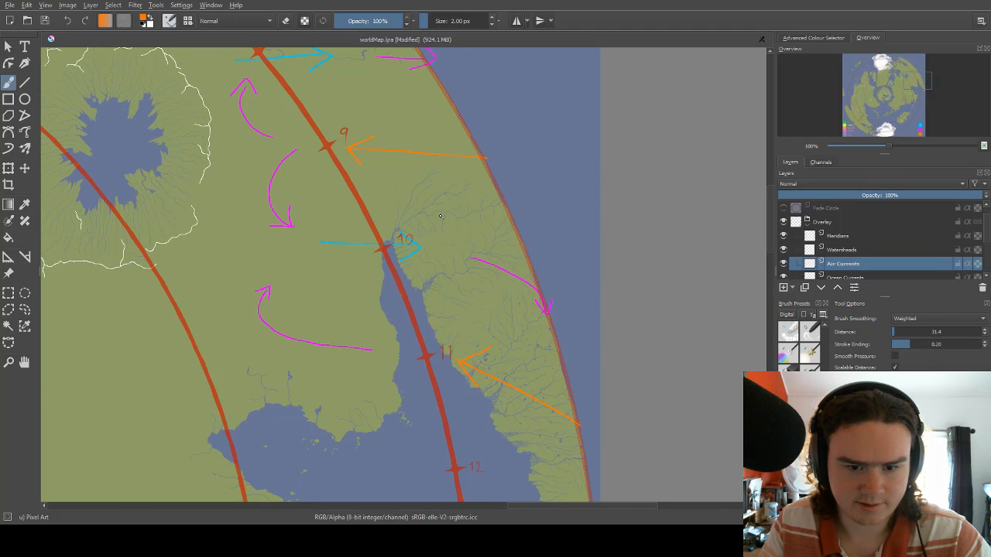
pyautogui.moveTo(457, 222); pyautogui.dragTo(474, 213)
pyautogui.hotkey('ctrl', 'z')
# Compare the arrows on the eastern landmass with those on the western continent against the whole map.
pyautogui.moveTo(164, 188)
pyautogui.mouseDown()
pyautogui.moveTo(286, 282)
pyautogui.moveTo(497, 146)
pyautogui.mouseUp()
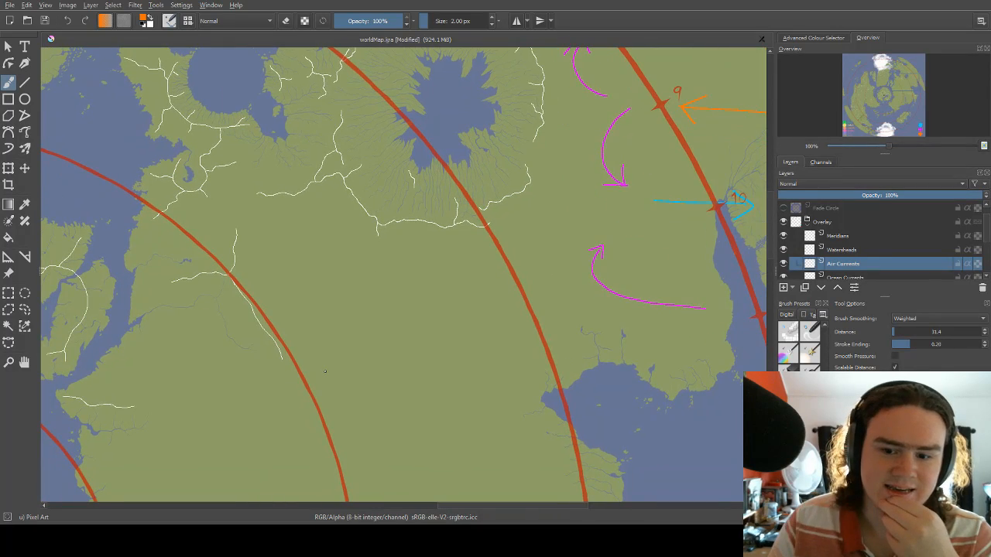
pyautogui.scroll(-3, 323, 371)
pyautogui.scroll(1, 471, 311)
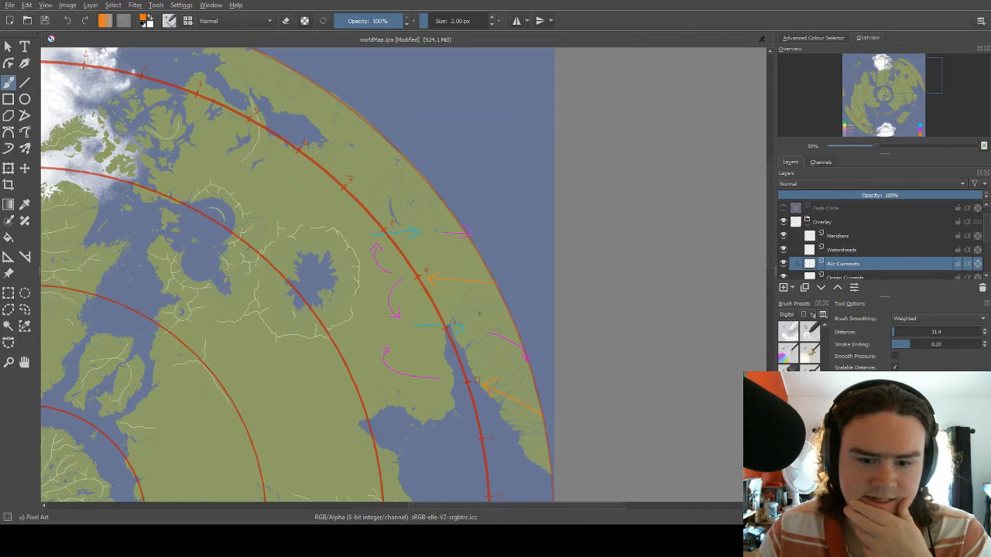
pyautogui.scroll(-5, 479, 314)
pyautogui.scroll(2, 374, 392)
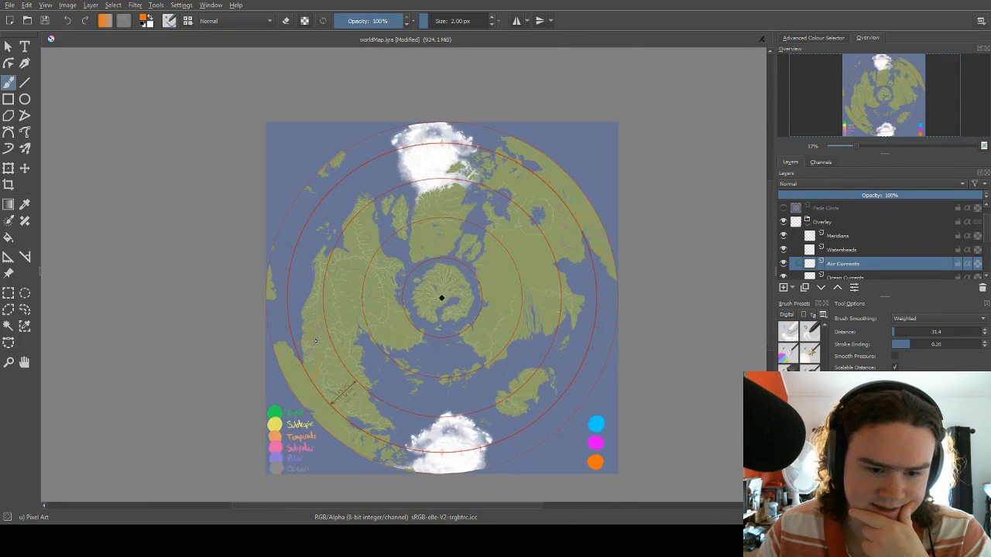
pyautogui.scroll(4, 315, 341)
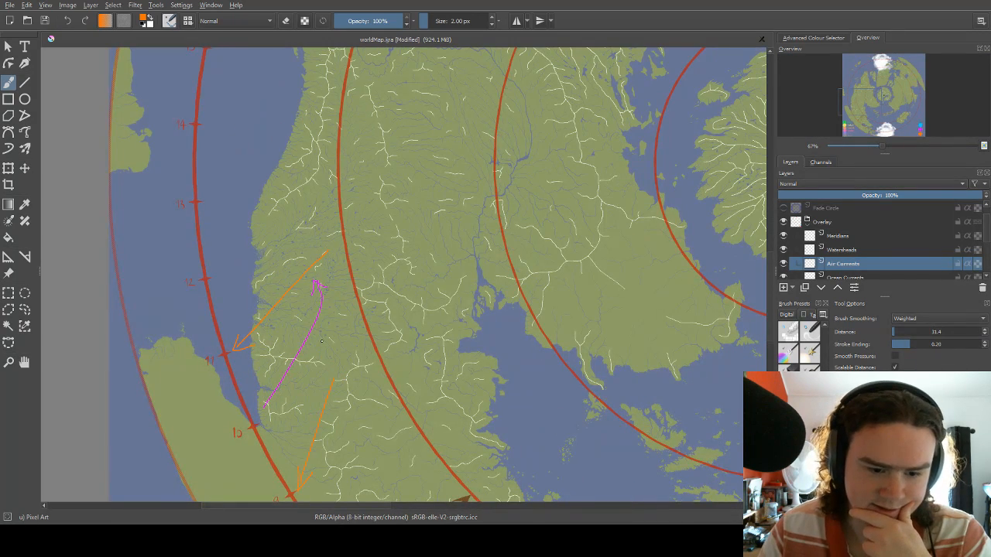
pyautogui.scroll(-2, 576, 224)
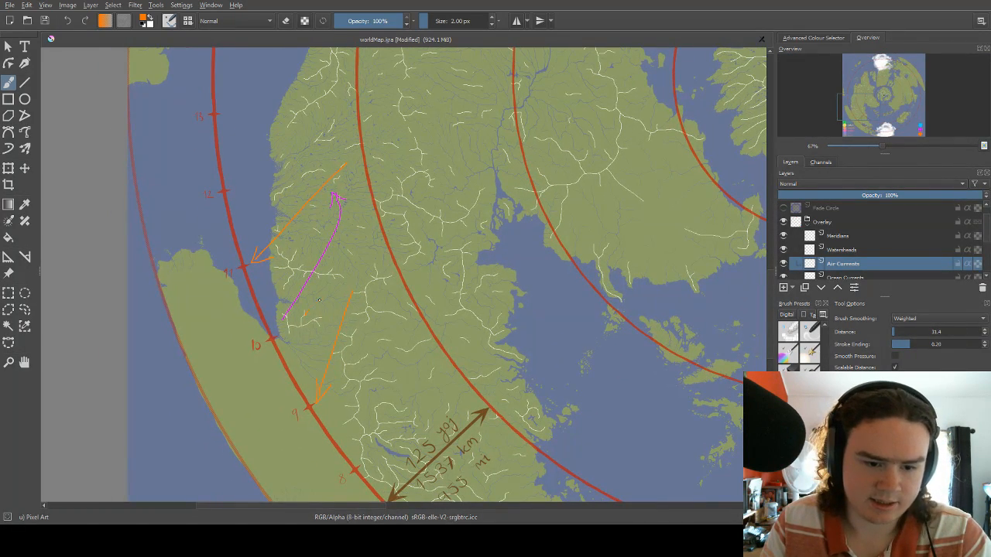
# In the legend's magenta, draw a short arrow curving east inland of the ring's western 10 mark and one hooking ashore southward between 12 and 13.
pyautogui.rightClick(328, 277)
pyautogui.click(317, 248)
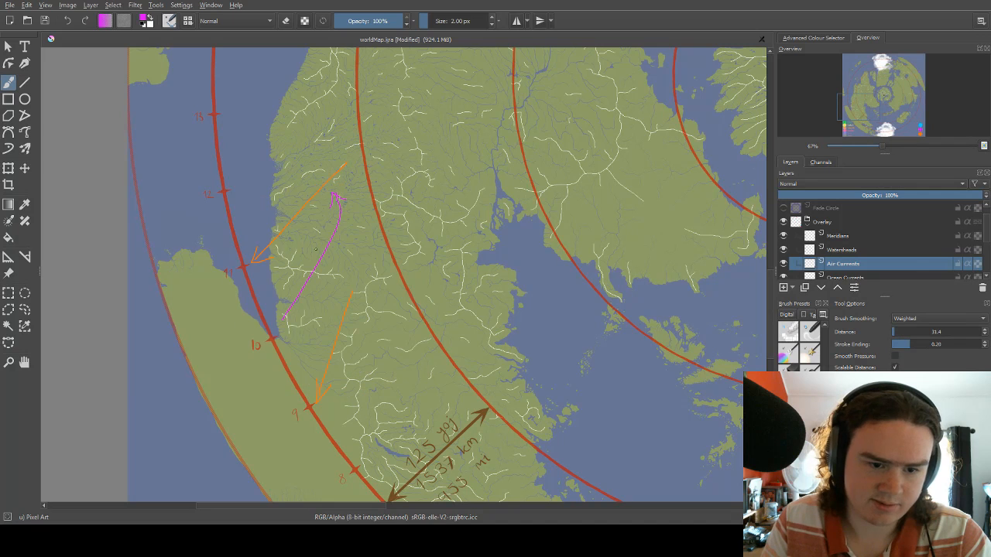
pyautogui.moveTo(306, 313)
pyautogui.mouseDown()
pyautogui.moveTo(338, 293)
pyautogui.moveTo(333, 286)
pyautogui.mouseUp()
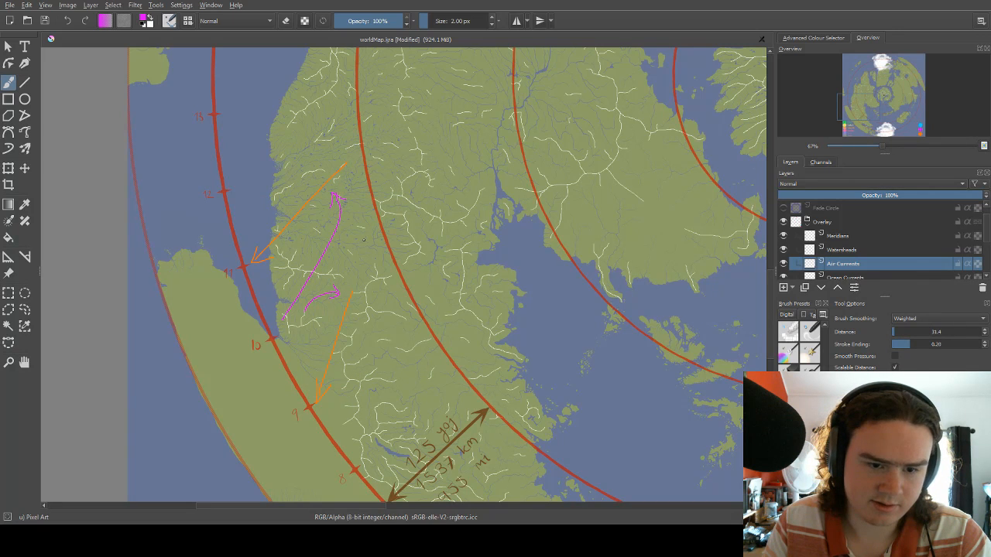
pyautogui.scroll(2, 363, 240)
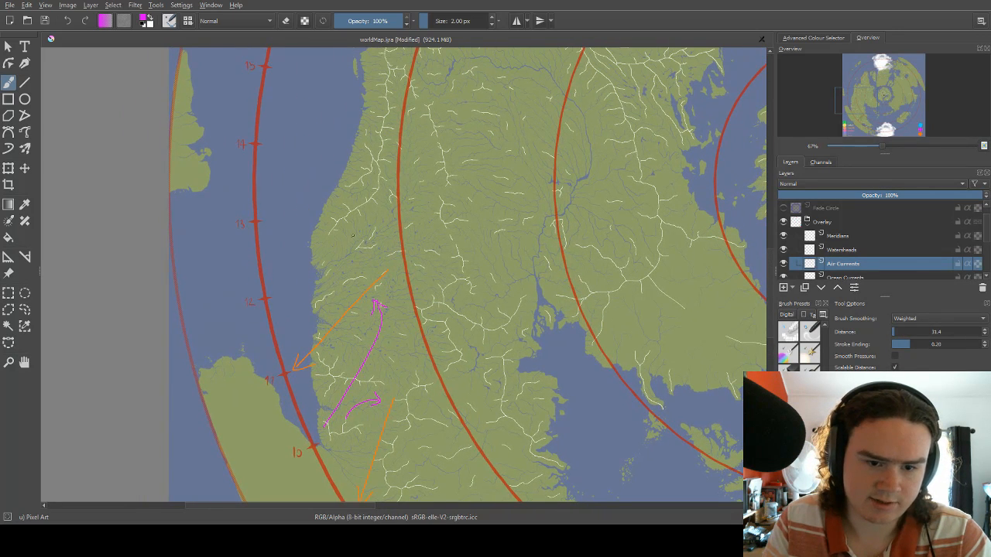
pyautogui.moveTo(286, 273)
pyautogui.mouseDown()
pyautogui.moveTo(332, 247)
pyautogui.moveTo(353, 270)
pyautogui.moveTo(360, 261)
pyautogui.mouseUp()
pyautogui.moveTo(398, 206); pyautogui.dragTo(388, 238)
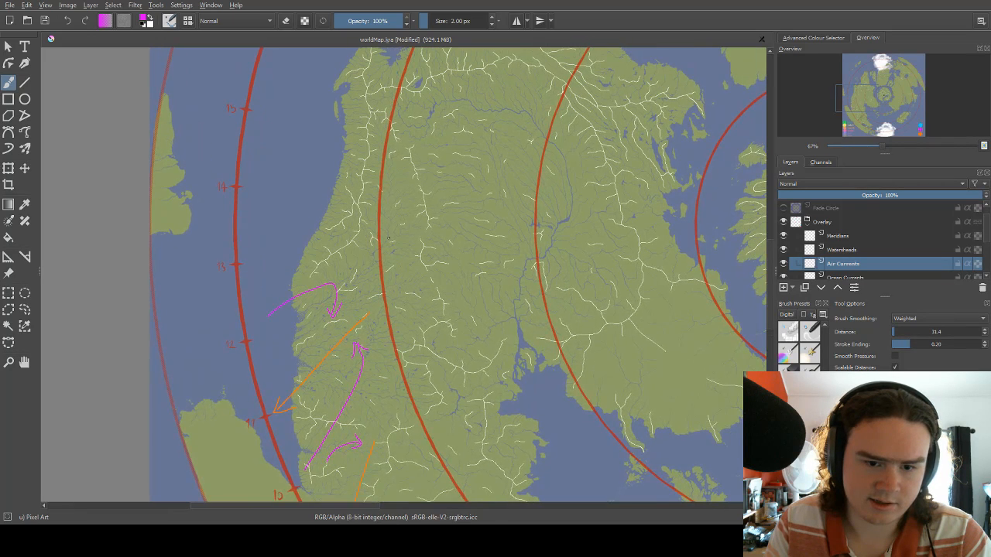
pyautogui.moveTo(388, 193)
pyautogui.mouseDown()
pyautogui.moveTo(395, 269)
pyautogui.moveTo(415, 209)
pyautogui.mouseUp()
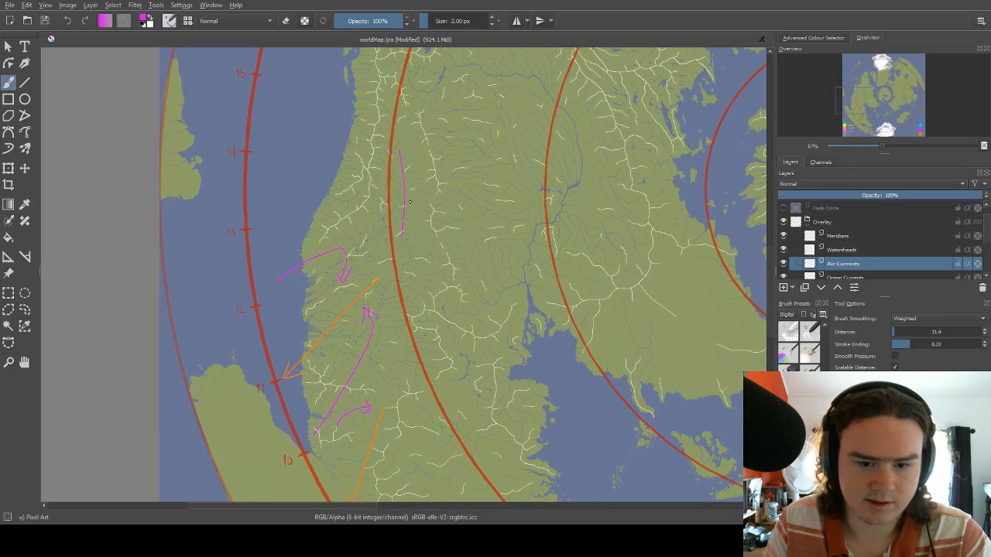
pyautogui.rightClick(416, 200)
pyautogui.click(419, 231)
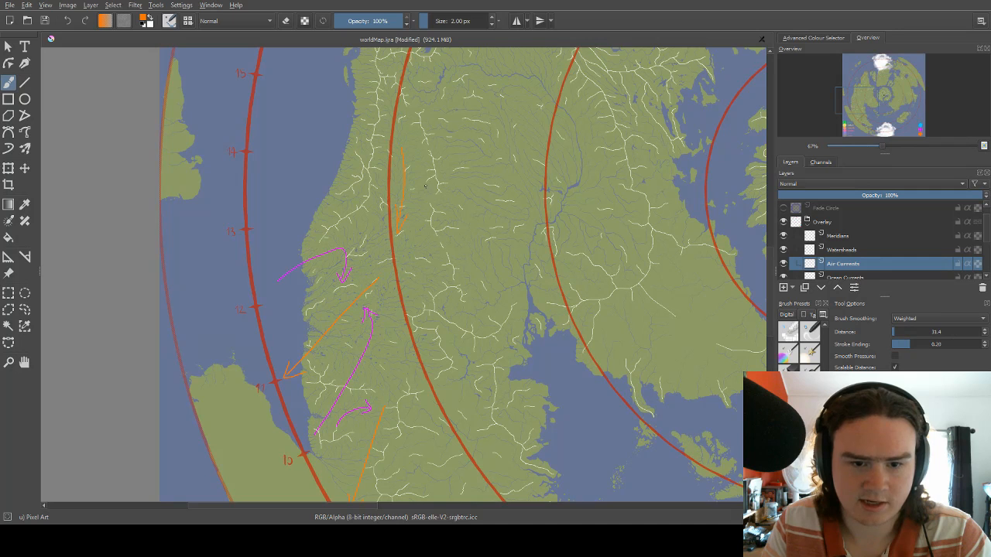
pyautogui.hotkey('ctrl', 'z')
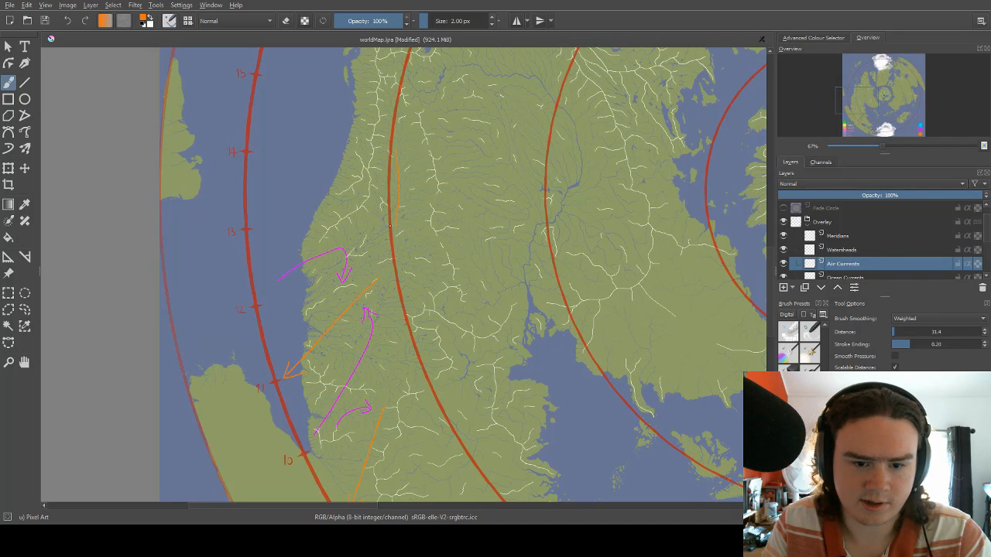
# Switch the brush to magenta and draw a southward arrow along the western continent's inner ring, inland of the outer ring's 14 and 13 marks.
pyautogui.rightClick(416, 175)
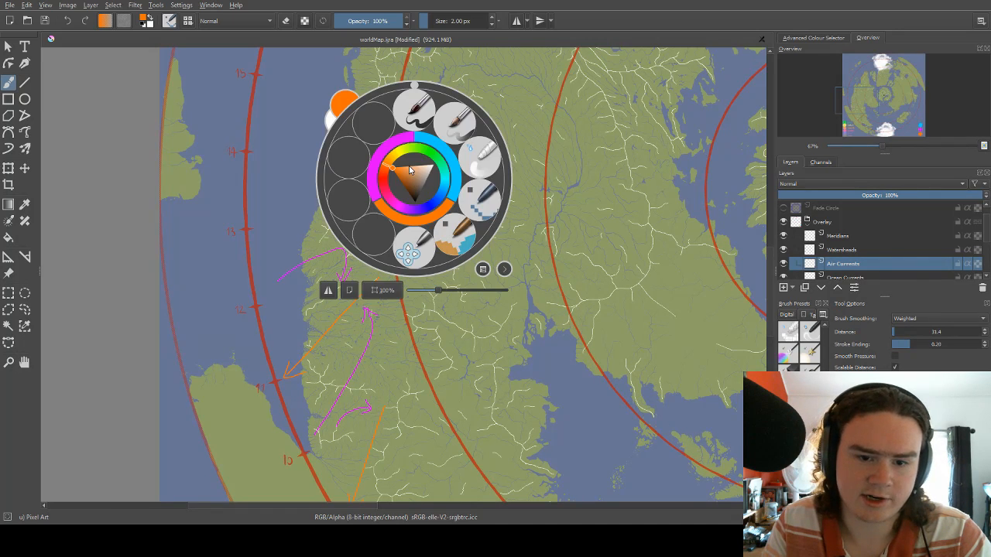
pyautogui.click(400, 146)
pyautogui.moveTo(396, 138); pyautogui.dragTo(399, 243)
# Draw a magenta arrow pointing westward across the interior of the eastern landmass, inland of the gulf near the ring's 12 mark.
pyautogui.moveTo(546, 216)
pyautogui.mouseDown()
pyautogui.moveTo(519, 237)
pyautogui.moveTo(451, 198)
pyautogui.moveTo(432, 252)
pyautogui.moveTo(473, 195)
pyautogui.moveTo(525, 230)
pyautogui.moveTo(478, 296)
pyautogui.mouseUp()
pyautogui.moveTo(458, 234); pyautogui.dragTo(482, 252)
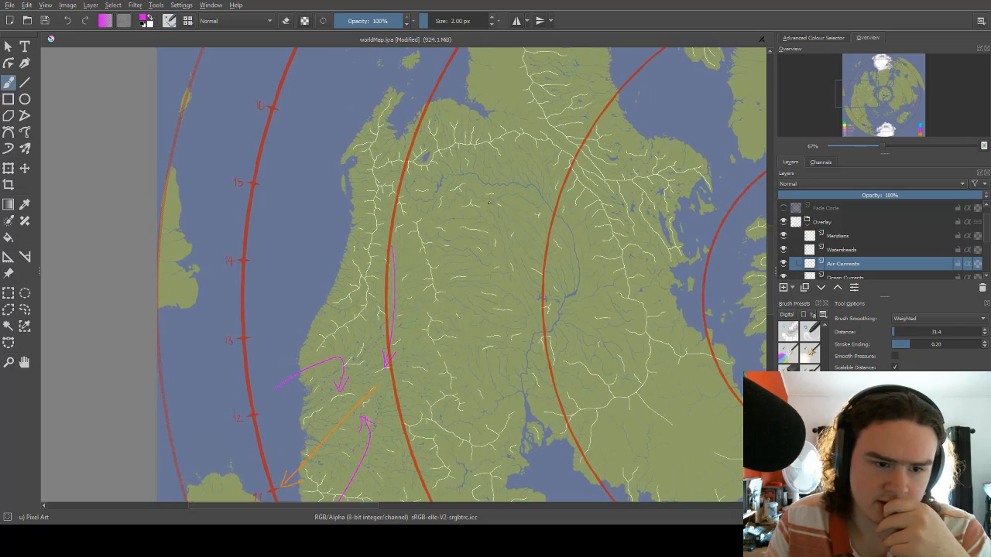
pyautogui.moveTo(503, 185); pyautogui.dragTo(236, 166)
pyautogui.moveTo(576, 257); pyautogui.dragTo(206, 128)
pyautogui.moveTo(549, 182); pyautogui.dragTo(476, 275)
pyautogui.moveTo(410, 257); pyautogui.dragTo(483, 235)
pyautogui.moveTo(341, 164); pyautogui.dragTo(458, 177)
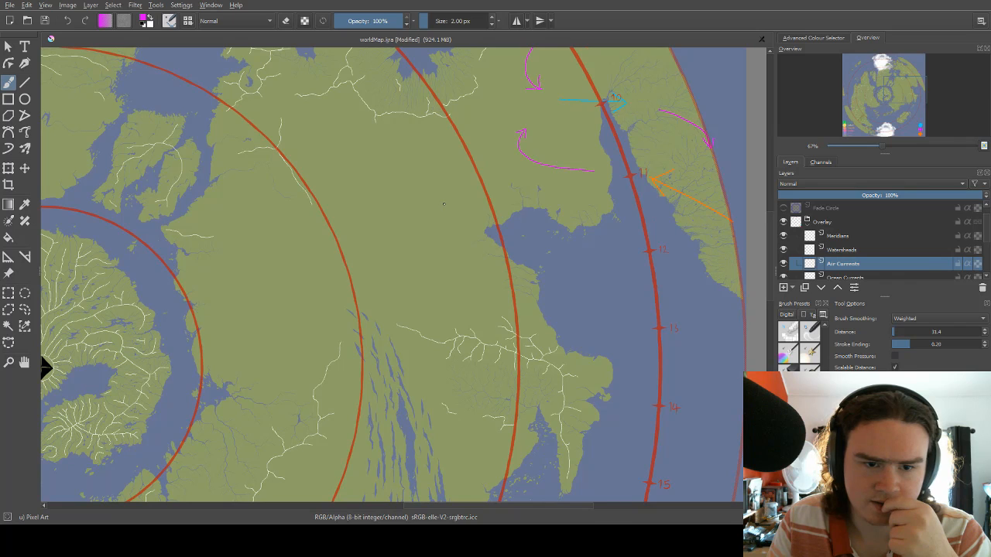
pyautogui.moveTo(349, 213); pyautogui.dragTo(443, 233)
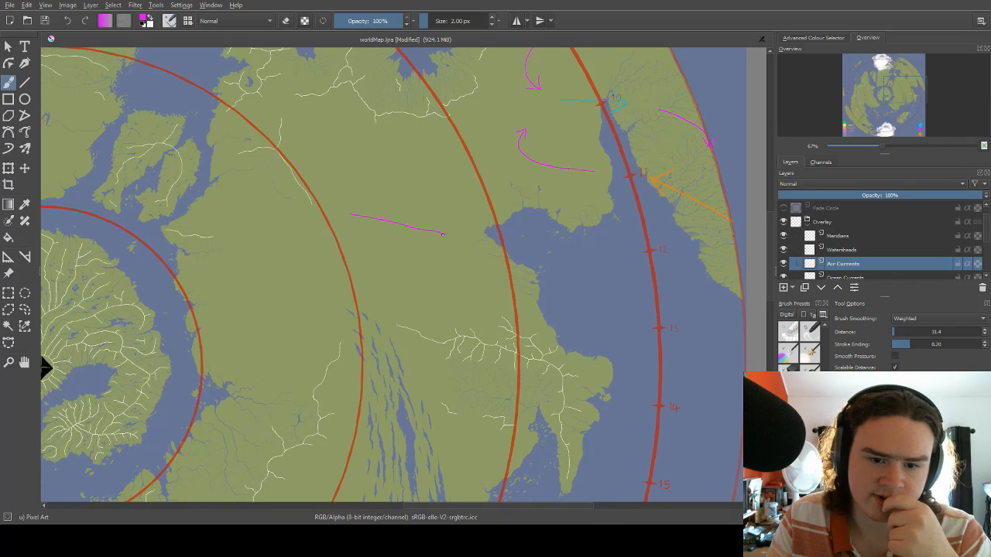
pyautogui.moveTo(356, 223)
pyautogui.mouseDown()
pyautogui.moveTo(347, 214)
pyautogui.moveTo(360, 209)
pyautogui.mouseUp()
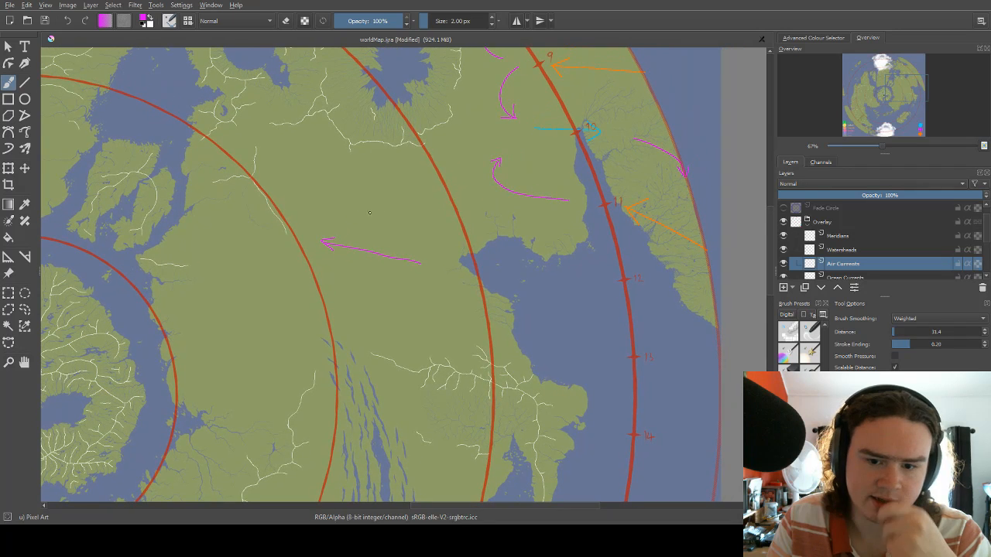
# Switch the brush to orange and draw an arrow westward across the eastern gulf, from the ring between 12 and 13 to the coast.
pyautogui.rightClick(485, 271)
pyautogui.click(482, 311)
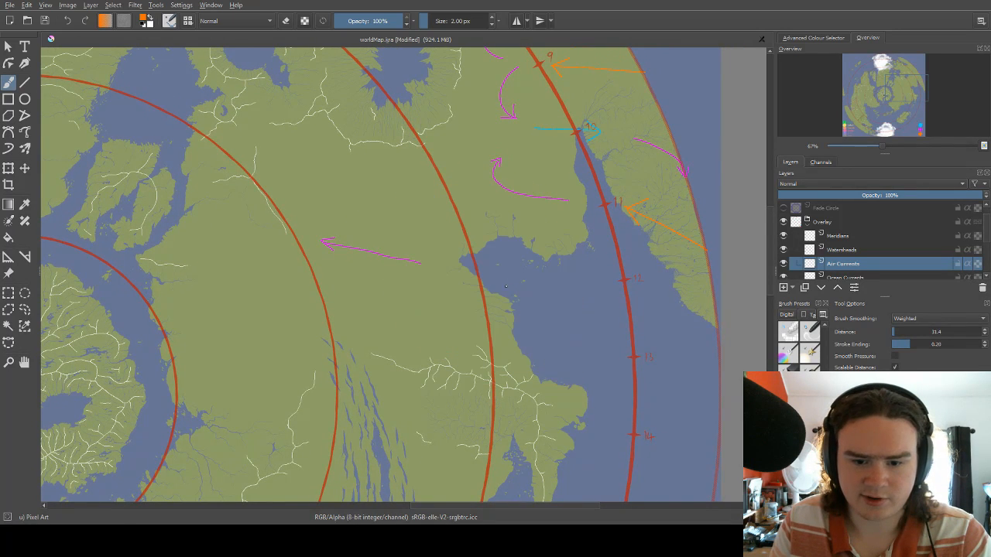
pyautogui.moveTo(491, 282)
pyautogui.mouseDown()
pyautogui.moveTo(629, 318)
pyautogui.moveTo(531, 259)
pyautogui.moveTo(446, 229)
pyautogui.moveTo(490, 239)
pyautogui.moveTo(526, 232)
pyautogui.moveTo(497, 206)
pyautogui.mouseUp()
pyautogui.moveTo(436, 248); pyautogui.dragTo(483, 226)
# Draw an orange arrow southwestward from the western continent's coast to the ring's 13 mark.
pyautogui.scroll(-4, 448, 216)
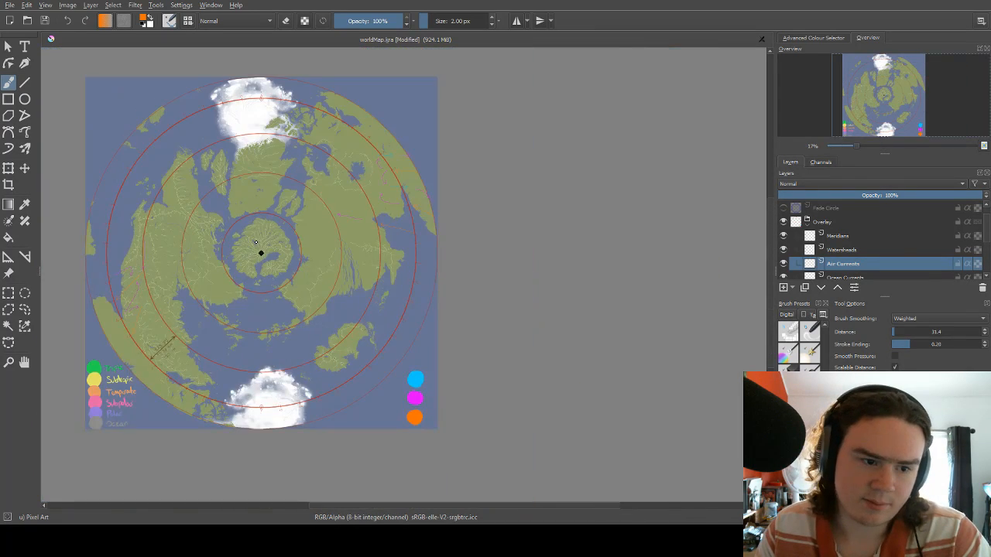
pyautogui.scroll(3, 147, 244)
pyautogui.moveTo(317, 287); pyautogui.dragTo(438, 214)
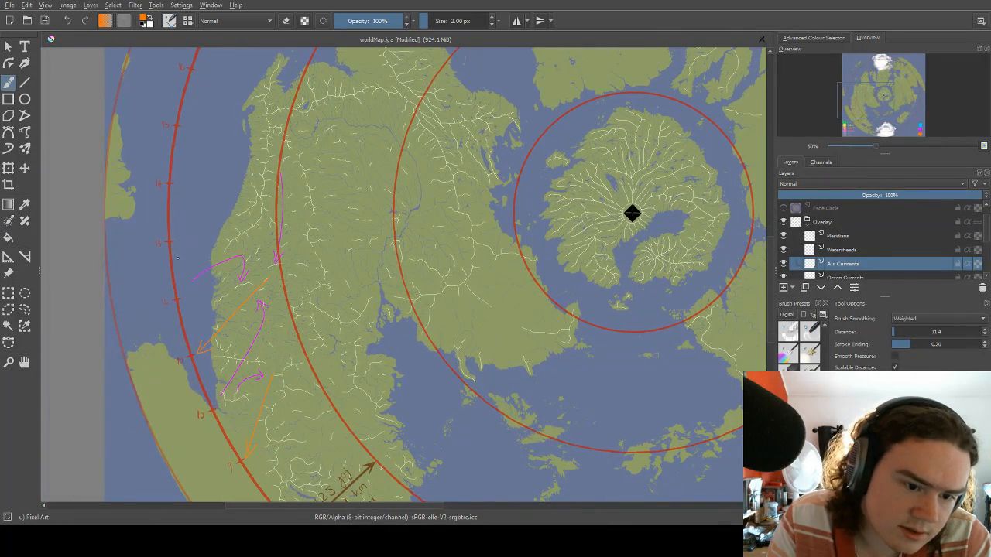
pyautogui.moveTo(175, 256); pyautogui.dragTo(268, 194)
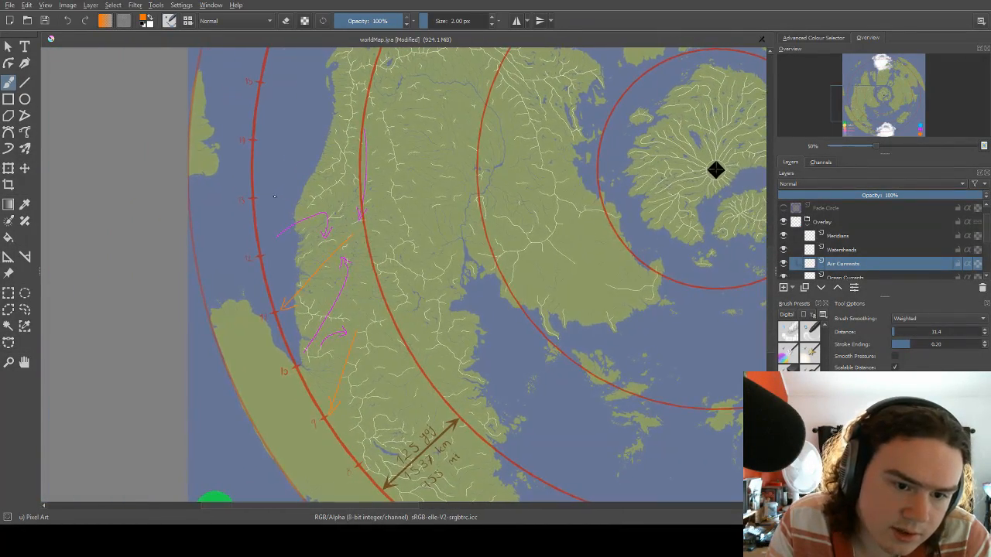
pyautogui.moveTo(314, 140); pyautogui.dragTo(275, 188)
# Switch the brush to blue and draw two curved arrows from the eastern interior's magenta arrowhead, one bending northeast and one bending southeast.
pyautogui.scroll(-2, 500, 246)
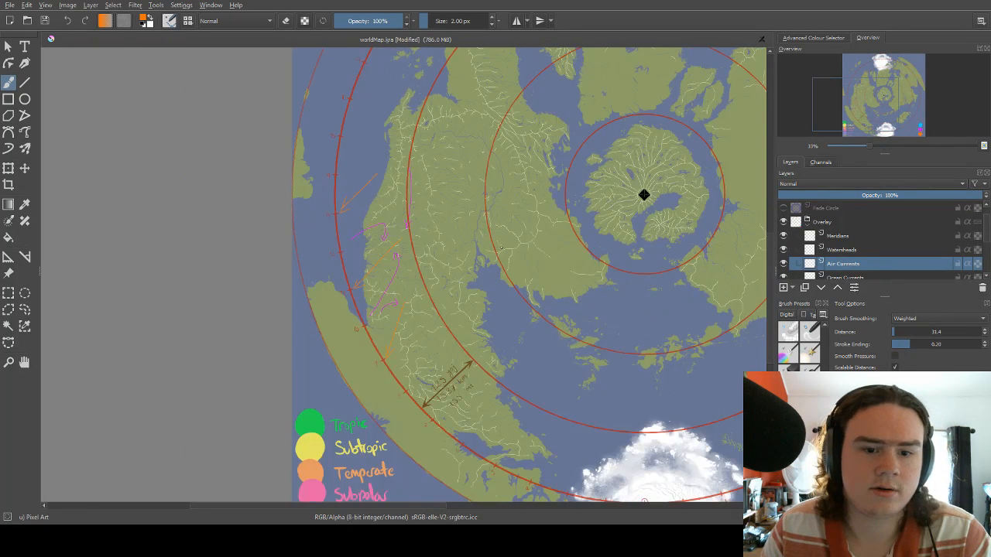
pyautogui.scroll(-2, 468, 270)
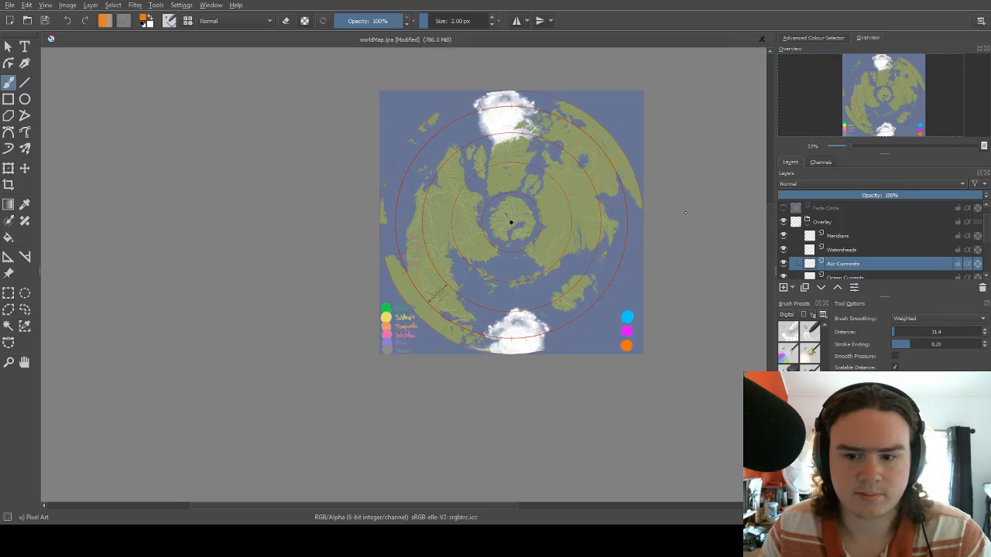
pyautogui.scroll(4, 625, 182)
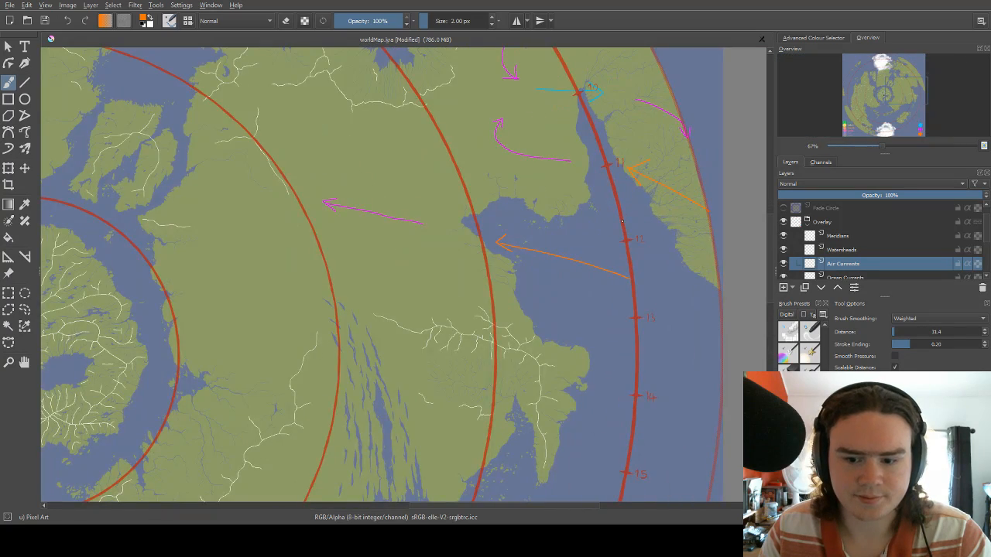
pyautogui.scroll(-2, 622, 221)
pyautogui.scroll(2, 592, 244)
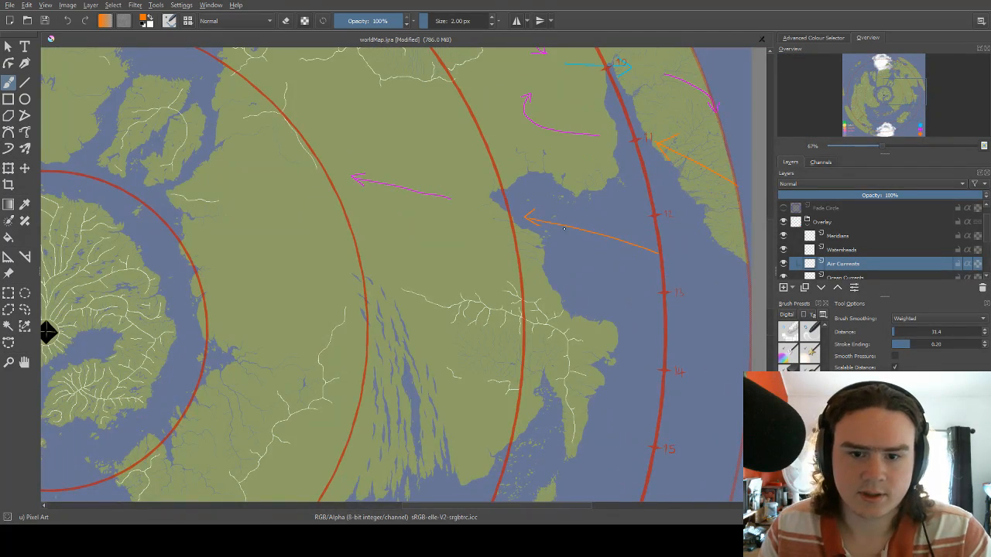
pyautogui.moveTo(344, 168); pyautogui.dragTo(323, 267)
pyautogui.rightClick(383, 212)
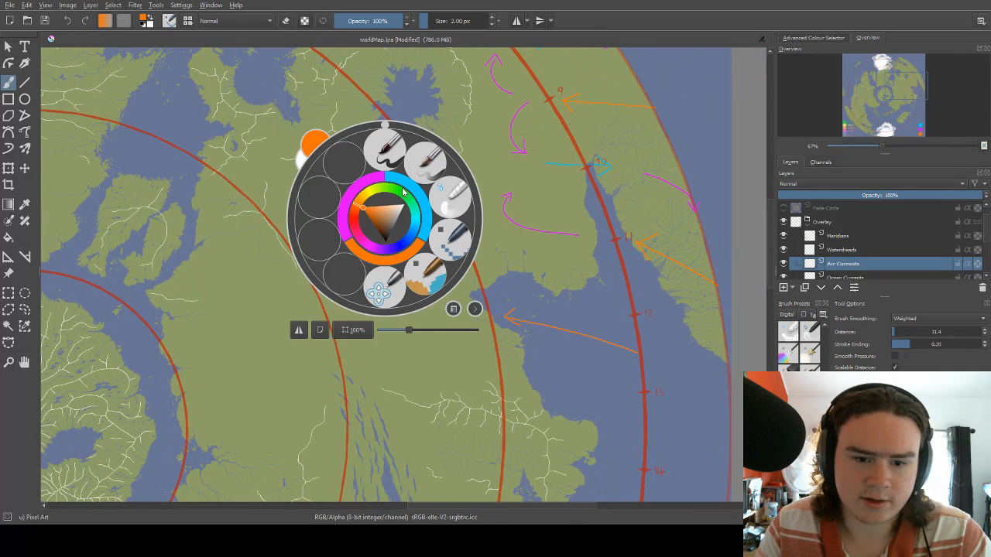
pyautogui.click(412, 189)
pyautogui.rightClick(377, 199)
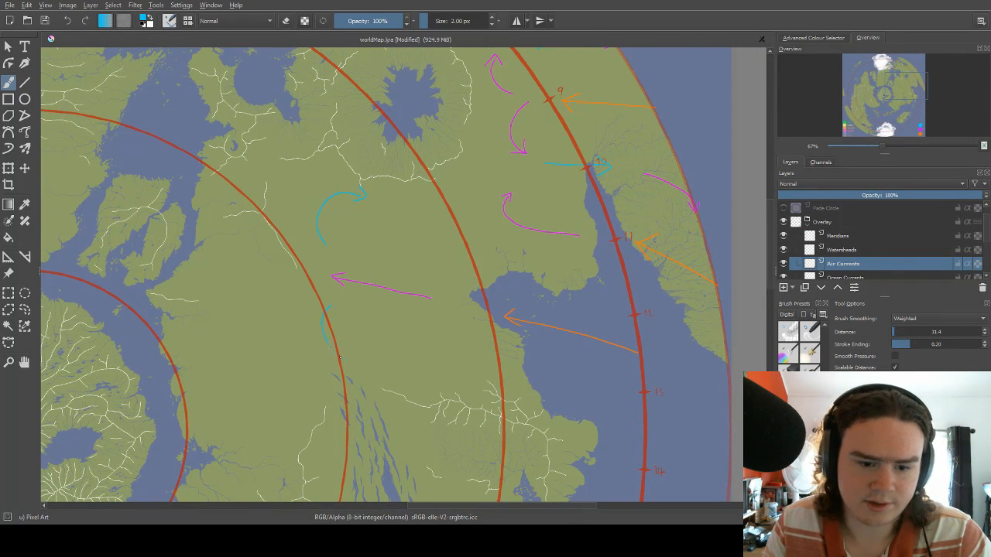
pyautogui.moveTo(394, 317); pyautogui.dragTo(429, 235)
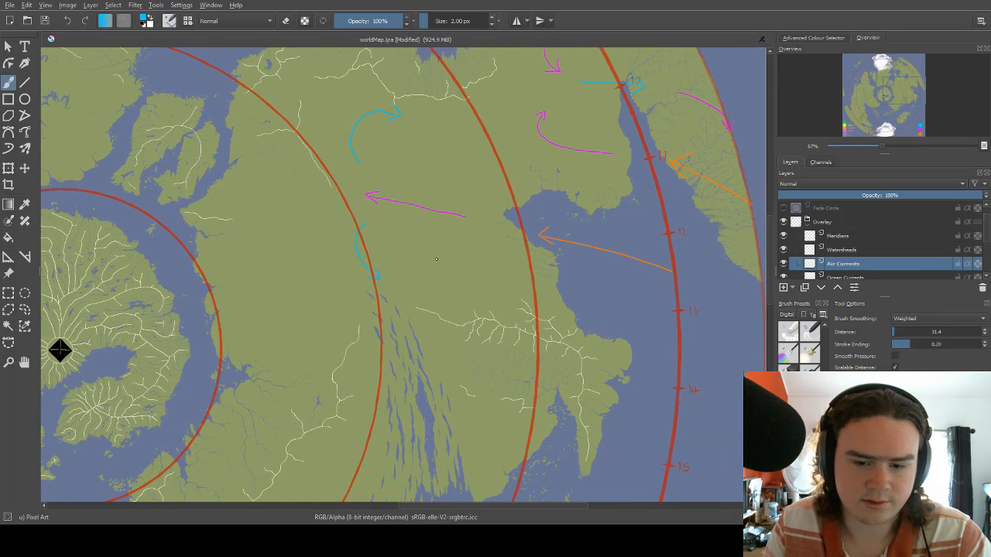
# Switch the brush to orange and draw a short arrow west-northwestward inland from the narrow bay near the ring's eastern 14 mark.
pyautogui.moveTo(486, 292); pyautogui.dragTo(426, 254)
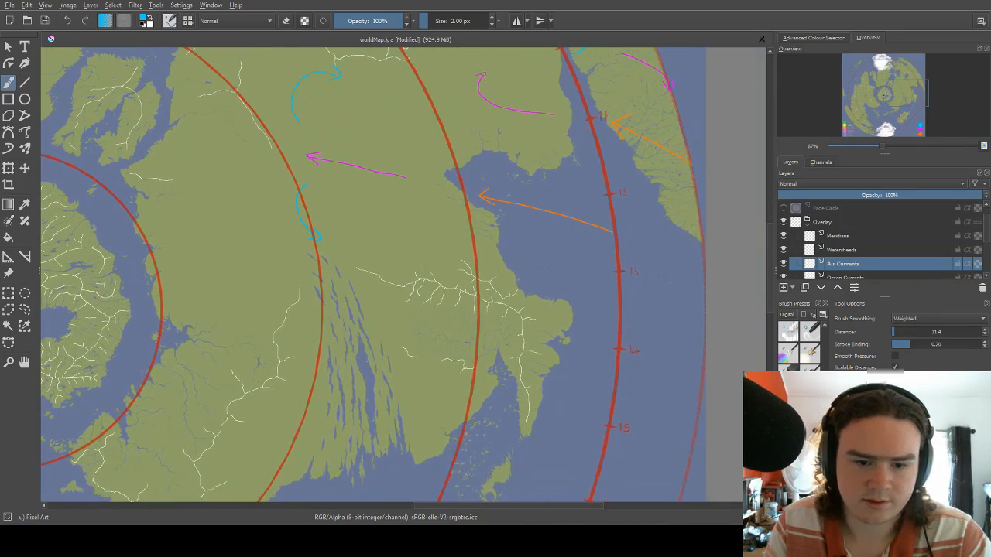
pyautogui.moveTo(392, 328); pyautogui.dragTo(368, 260)
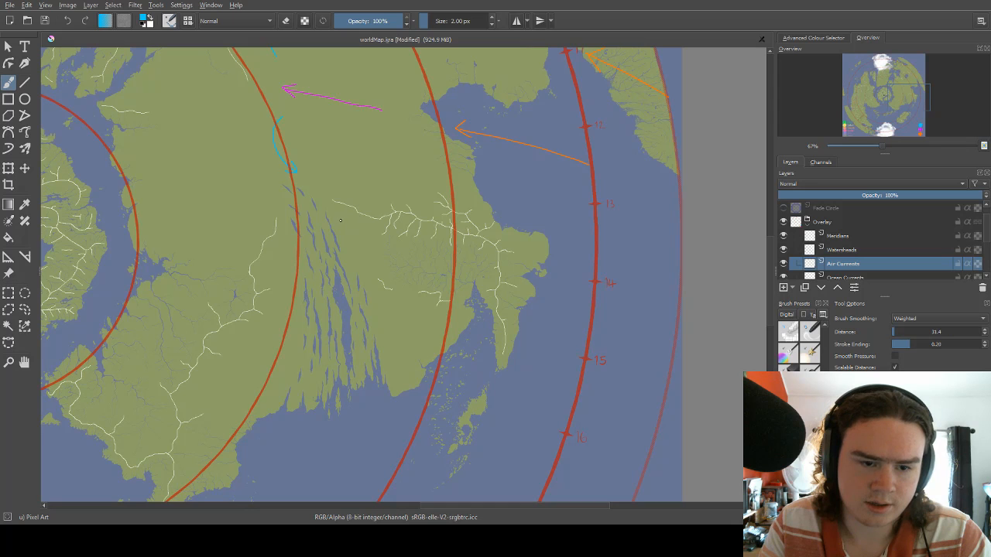
pyautogui.moveTo(343, 222)
pyautogui.mouseDown()
pyautogui.moveTo(360, 168)
pyautogui.moveTo(387, 284)
pyautogui.mouseUp()
pyautogui.moveTo(396, 149); pyautogui.dragTo(353, 206)
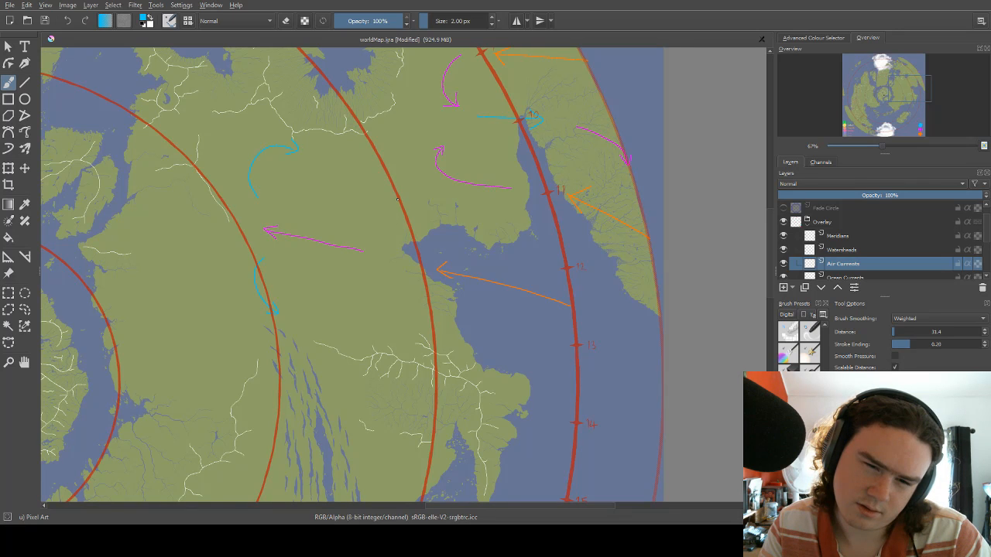
pyautogui.moveTo(381, 199); pyautogui.dragTo(403, 213)
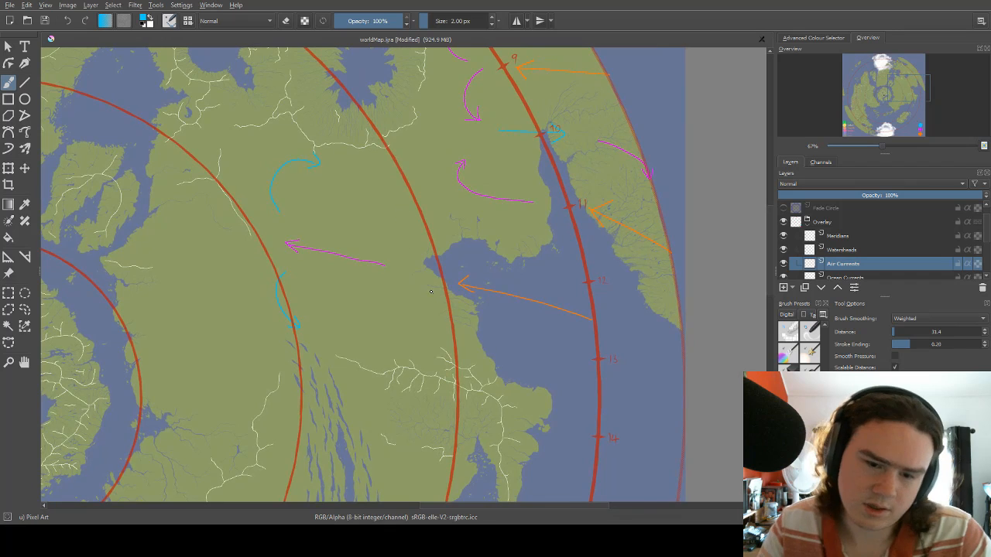
pyautogui.moveTo(303, 284); pyautogui.dragTo(388, 180)
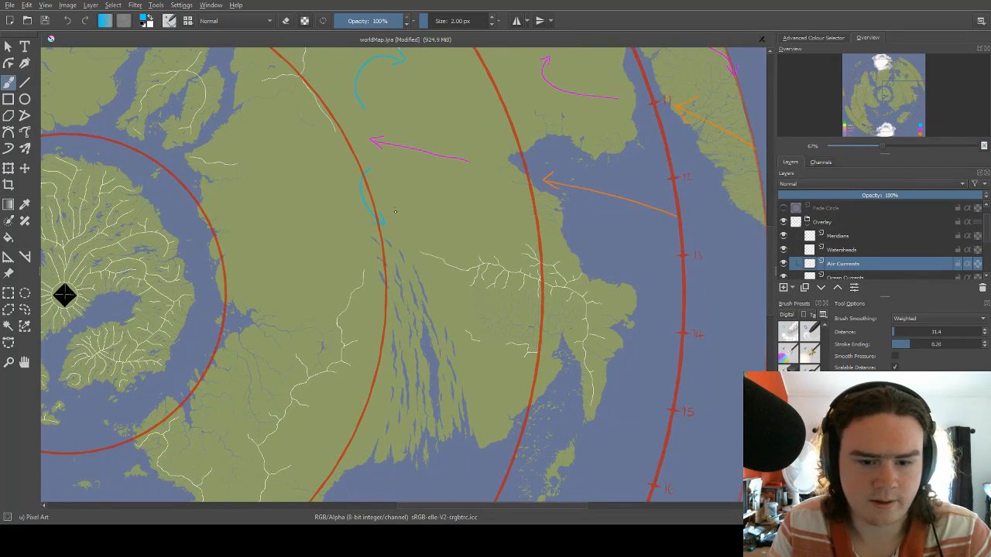
pyautogui.moveTo(414, 285); pyautogui.dragTo(393, 249)
pyautogui.rightClick(401, 244)
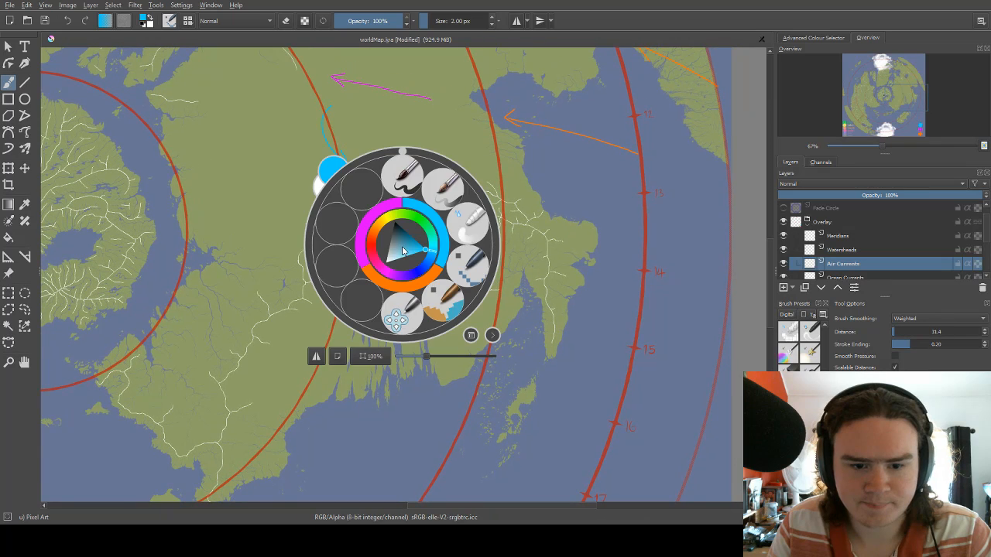
pyautogui.click(426, 280)
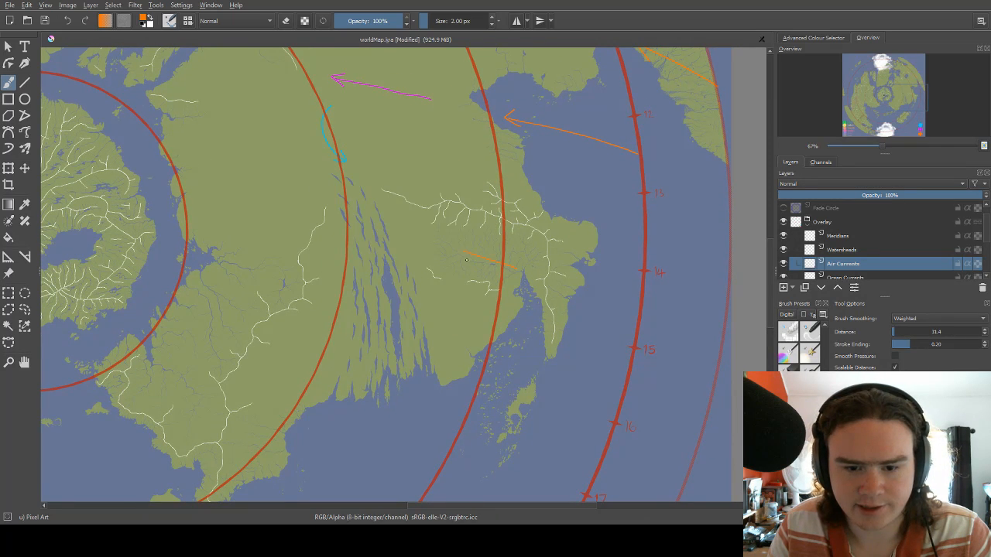
pyautogui.moveTo(497, 222)
pyautogui.mouseDown()
pyautogui.moveTo(443, 252)
pyautogui.moveTo(472, 270)
pyautogui.moveTo(448, 265)
pyautogui.moveTo(458, 274)
pyautogui.moveTo(457, 257)
pyautogui.moveTo(495, 259)
pyautogui.moveTo(521, 238)
pyautogui.mouseUp()
pyautogui.moveTo(484, 283); pyautogui.dragTo(498, 267)
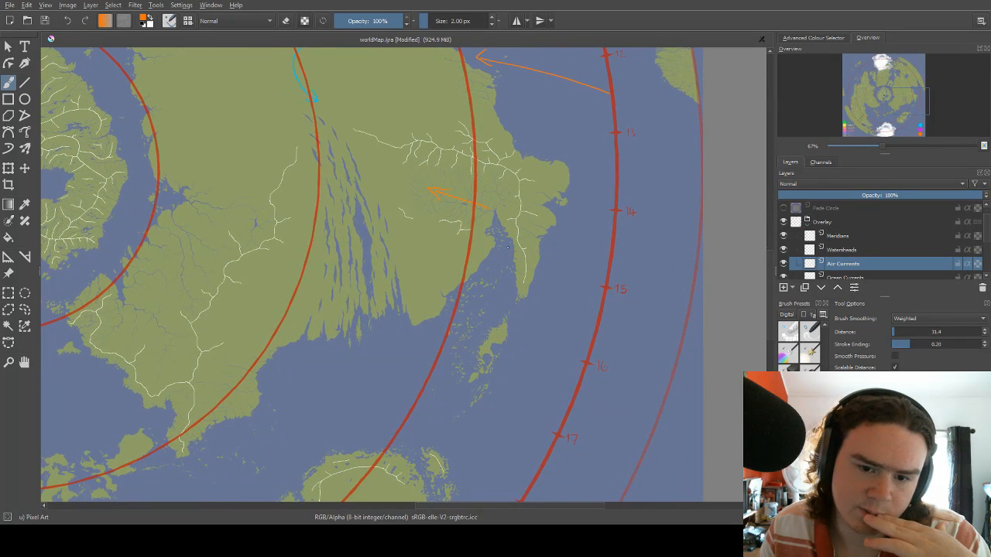
# Examine the eastern landmass from the coast near the ring's 14 mark to its southwestern peninsula beside the central island.
pyautogui.moveTo(516, 230); pyautogui.dragTo(511, 234)
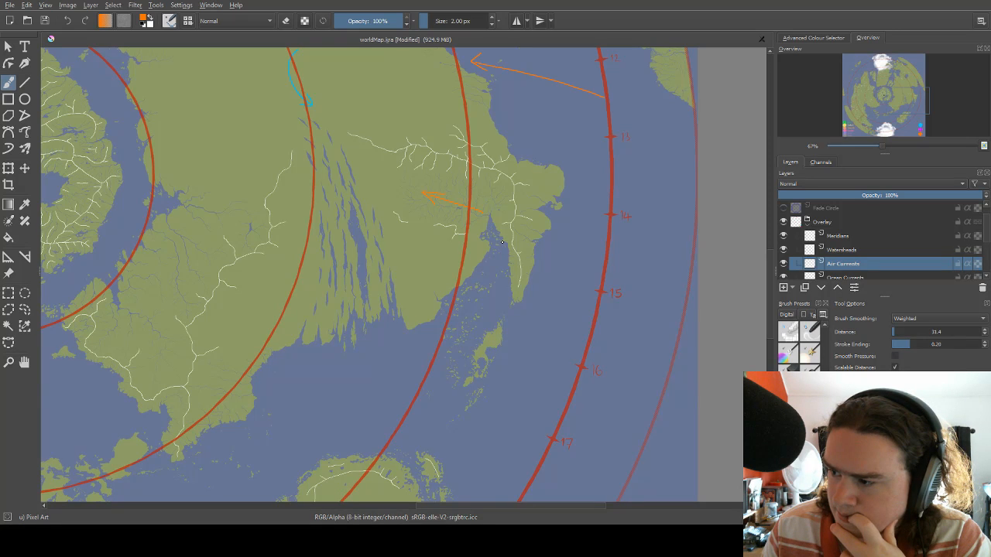
pyautogui.moveTo(515, 224); pyautogui.dragTo(452, 294)
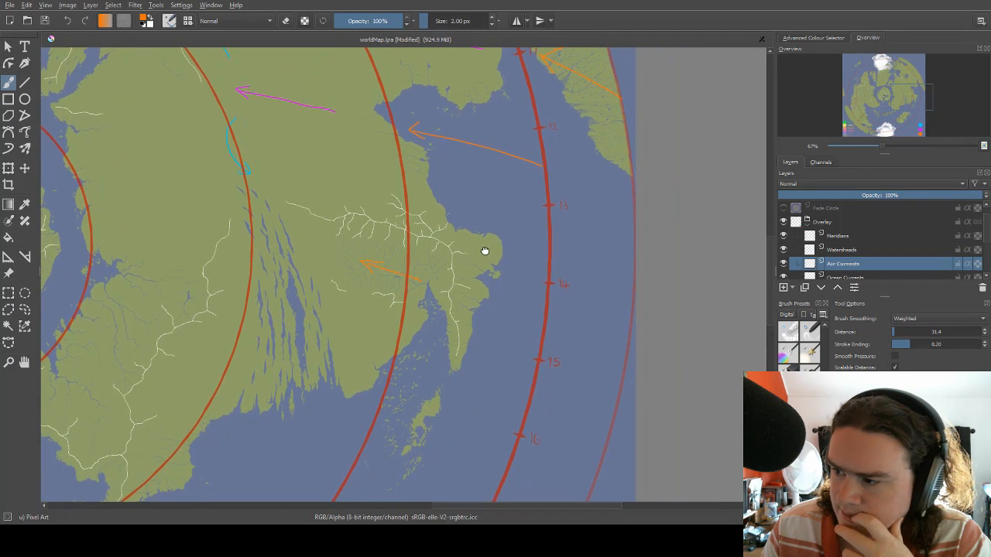
pyautogui.moveTo(484, 250); pyautogui.dragTo(533, 217)
pyautogui.moveTo(512, 173); pyautogui.dragTo(478, 178)
pyautogui.moveTo(427, 290); pyautogui.dragTo(503, 190)
pyautogui.moveTo(463, 223); pyautogui.dragTo(578, 267)
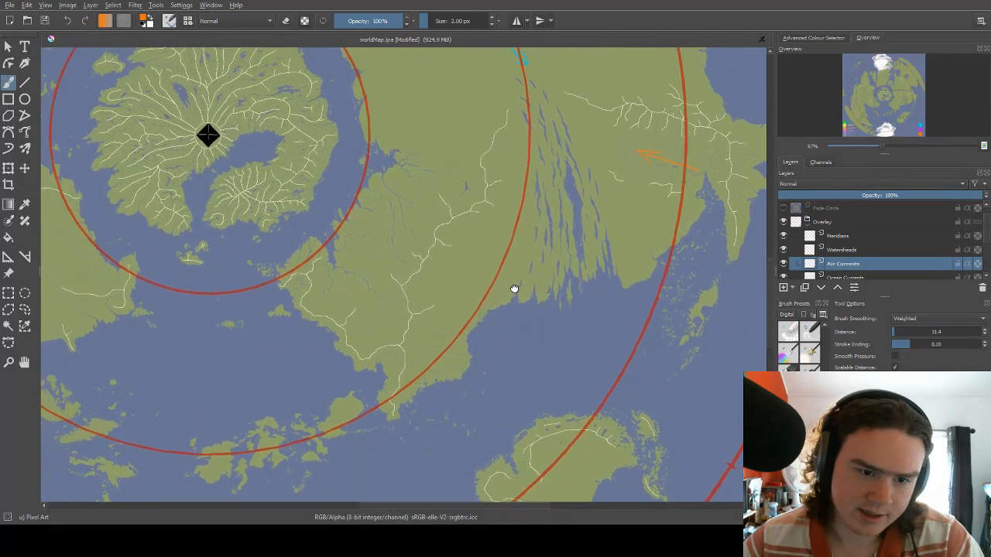
pyautogui.rightClick(497, 271)
pyautogui.click(495, 145)
pyautogui.moveTo(496, 145); pyautogui.dragTo(495, 204)
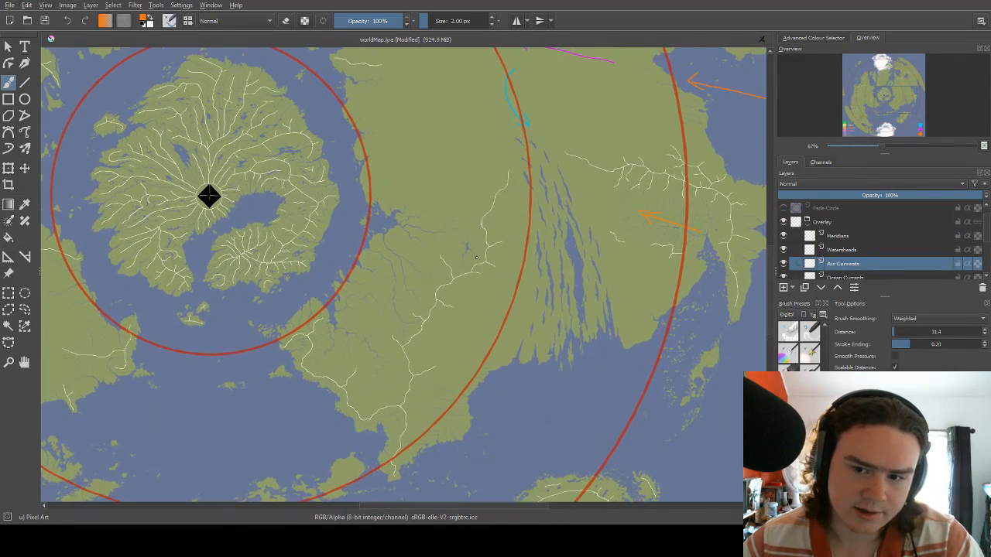
# Switch the brush to magenta and draw a long arrow southward through the streaked narrow lakes of the eastern landmass.
pyautogui.moveTo(562, 176); pyautogui.dragTo(485, 217)
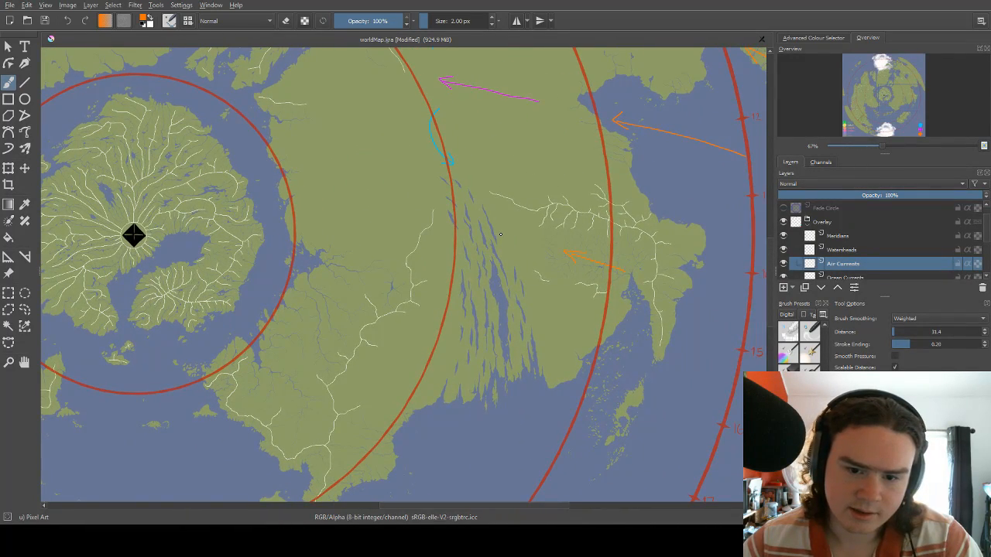
pyautogui.rightClick(500, 234)
pyautogui.click(524, 218)
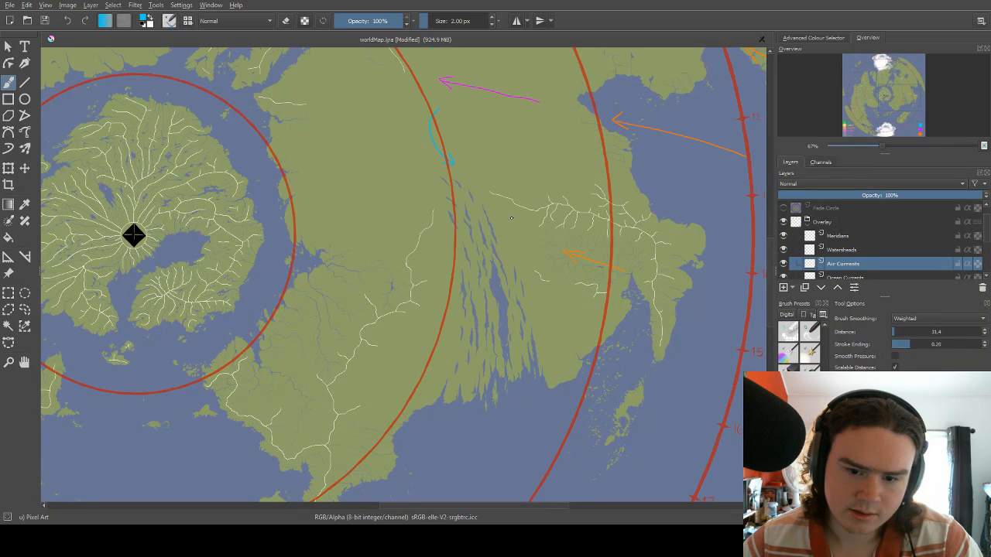
pyautogui.rightClick(511, 217)
pyautogui.click(501, 189)
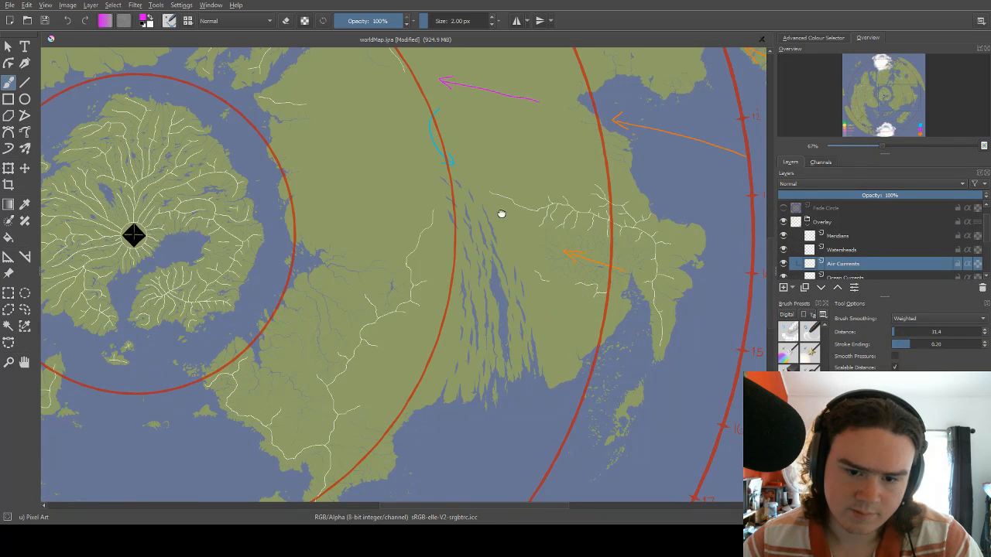
pyautogui.moveTo(502, 214)
pyautogui.mouseDown()
pyautogui.moveTo(505, 146)
pyautogui.moveTo(477, 151)
pyautogui.moveTo(498, 252)
pyautogui.moveTo(495, 292)
pyautogui.mouseUp()
pyautogui.moveTo(524, 150); pyautogui.dragTo(500, 193)
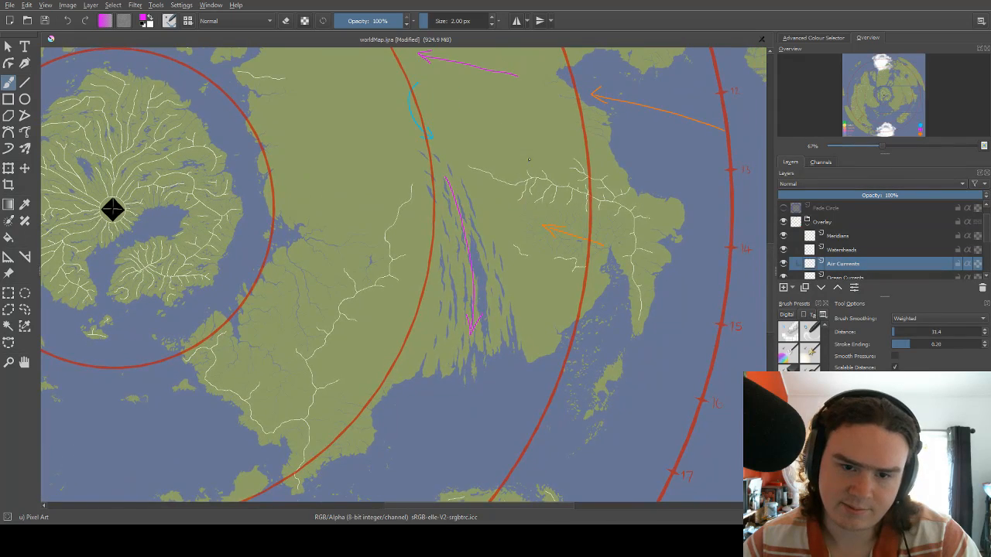
# Switch the brush to blue and draw a short arrow northward from the western head of the bay near the ring's 12 mark.
pyautogui.moveTo(534, 164)
pyautogui.mouseDown()
pyautogui.moveTo(549, 197)
pyautogui.moveTo(531, 186)
pyautogui.mouseUp()
pyautogui.moveTo(551, 227); pyautogui.dragTo(525, 165)
pyautogui.moveTo(530, 227); pyautogui.dragTo(533, 182)
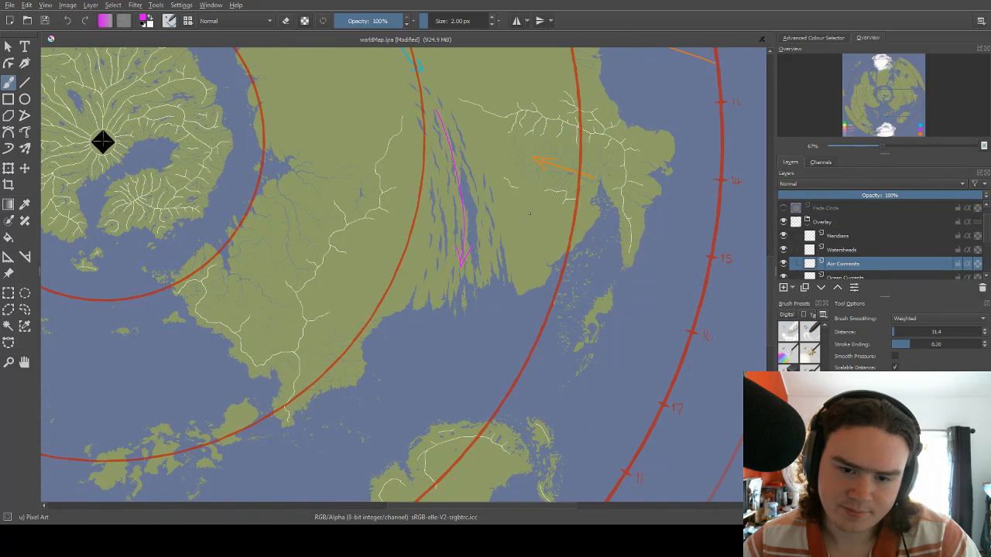
pyautogui.moveTo(514, 202)
pyautogui.mouseDown()
pyautogui.moveTo(475, 286)
pyautogui.moveTo(462, 355)
pyautogui.moveTo(498, 299)
pyautogui.moveTo(498, 251)
pyautogui.mouseUp()
pyautogui.moveTo(511, 195); pyautogui.dragTo(516, 202)
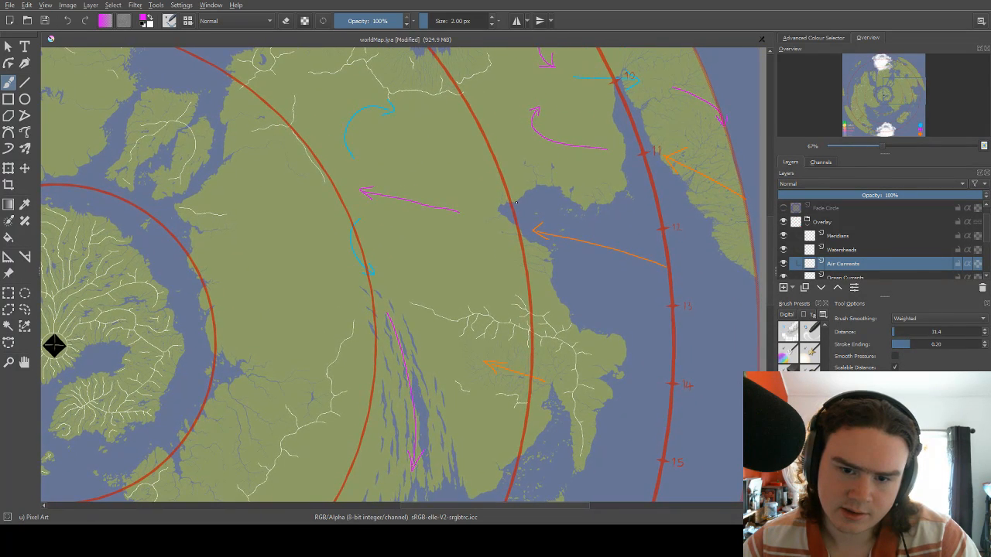
pyautogui.rightClick(518, 210)
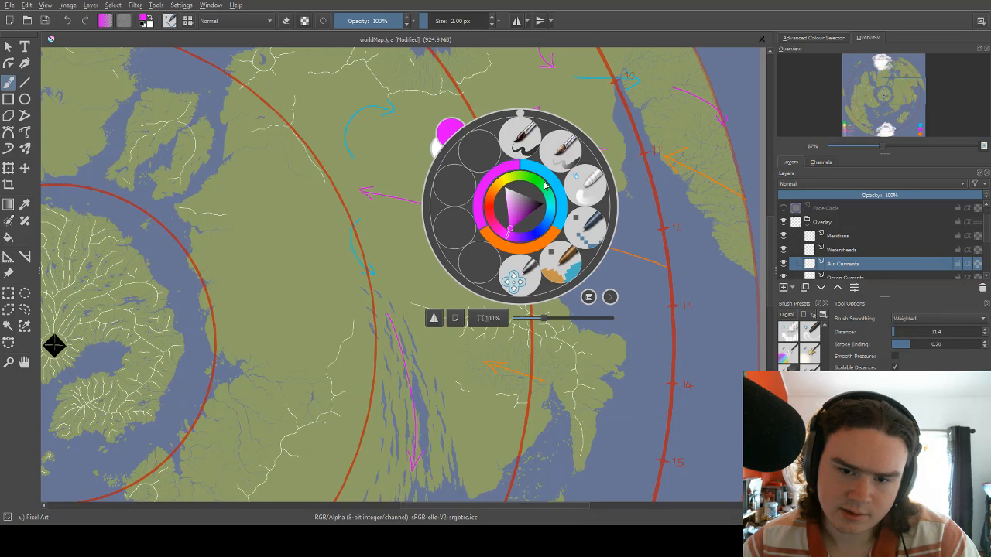
pyautogui.click(546, 178)
pyautogui.moveTo(518, 210); pyautogui.dragTo(515, 159)
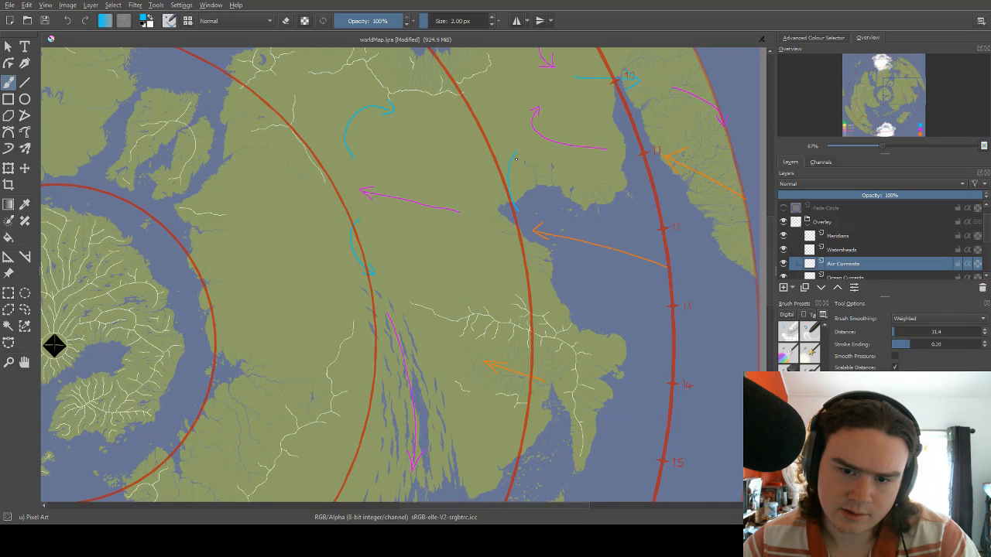
# Draw two blue arrows beside the narrow lakes, one southeastward on their eastern side and one southwestward on their western side.
pyautogui.moveTo(54, 346)
pyautogui.mouseDown()
pyautogui.moveTo(75, 343)
pyautogui.moveTo(113, 230)
pyautogui.moveTo(110, 162)
pyautogui.mouseUp()
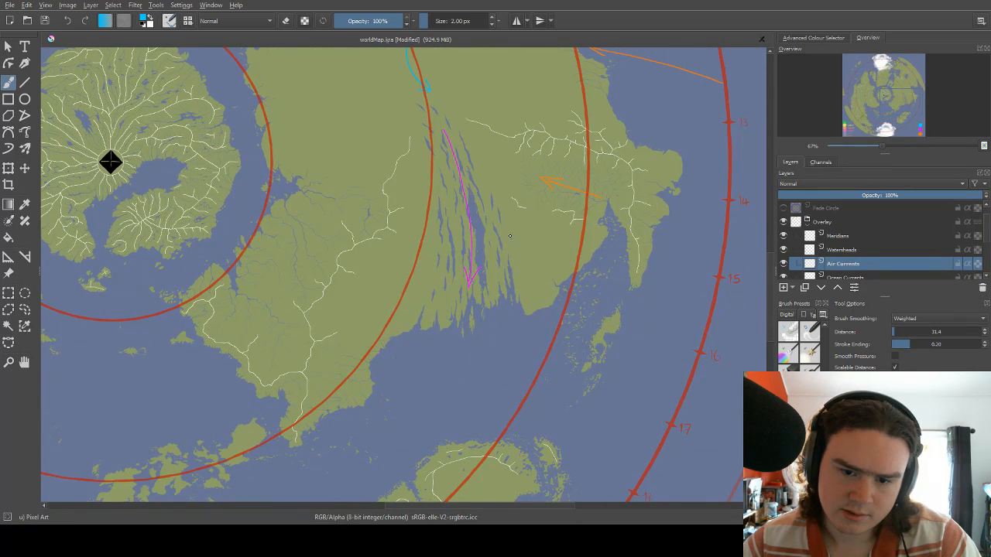
pyautogui.moveTo(505, 222)
pyautogui.mouseDown()
pyautogui.moveTo(539, 255)
pyautogui.moveTo(535, 244)
pyautogui.mouseUp()
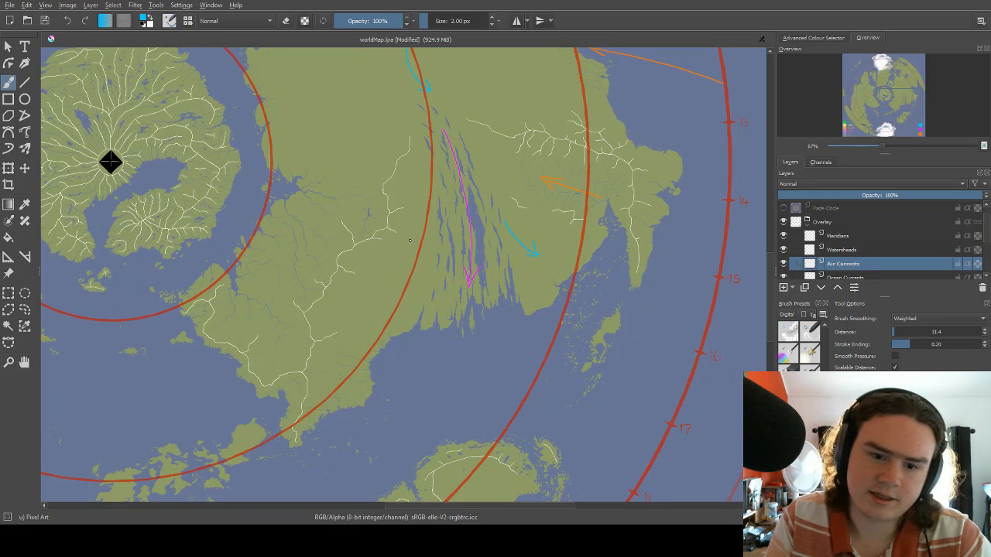
pyautogui.moveTo(415, 227)
pyautogui.mouseDown()
pyautogui.moveTo(370, 296)
pyautogui.moveTo(388, 288)
pyautogui.mouseUp()
# Switch the brush to magenta and draw two curved arrows, one bending south into the narrow lakes and one bending north to the eastern inlet.
pyautogui.moveTo(110, 161); pyautogui.dragTo(68, 200)
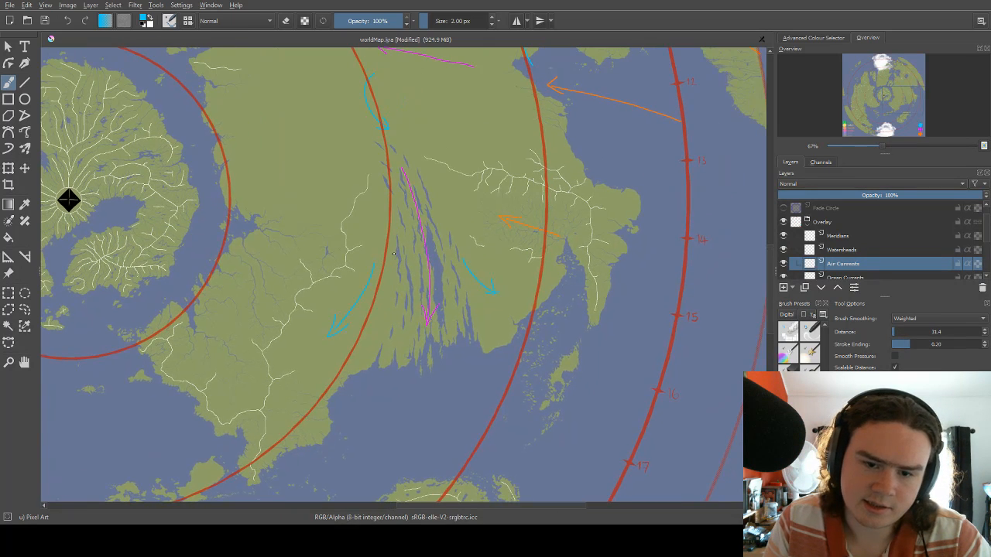
pyautogui.rightClick(462, 204)
pyautogui.click(449, 174)
pyautogui.moveTo(456, 197)
pyautogui.mouseDown()
pyautogui.moveTo(436, 211)
pyautogui.moveTo(435, 235)
pyautogui.mouseUp()
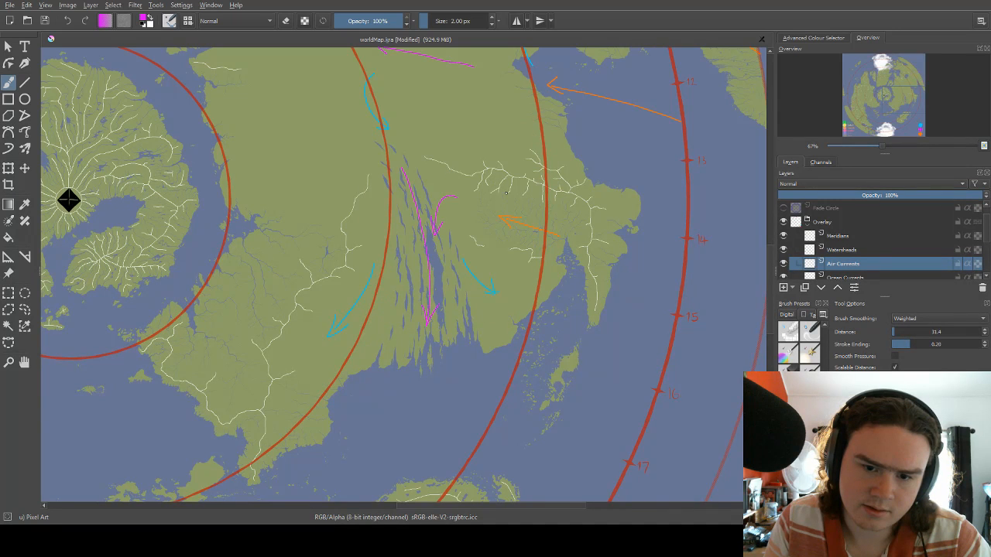
pyautogui.moveTo(68, 200); pyautogui.dragTo(43, 170)
pyautogui.moveTo(515, 259)
pyautogui.mouseDown()
pyautogui.moveTo(523, 233)
pyautogui.moveTo(489, 218)
pyautogui.moveTo(485, 276)
pyautogui.mouseUp()
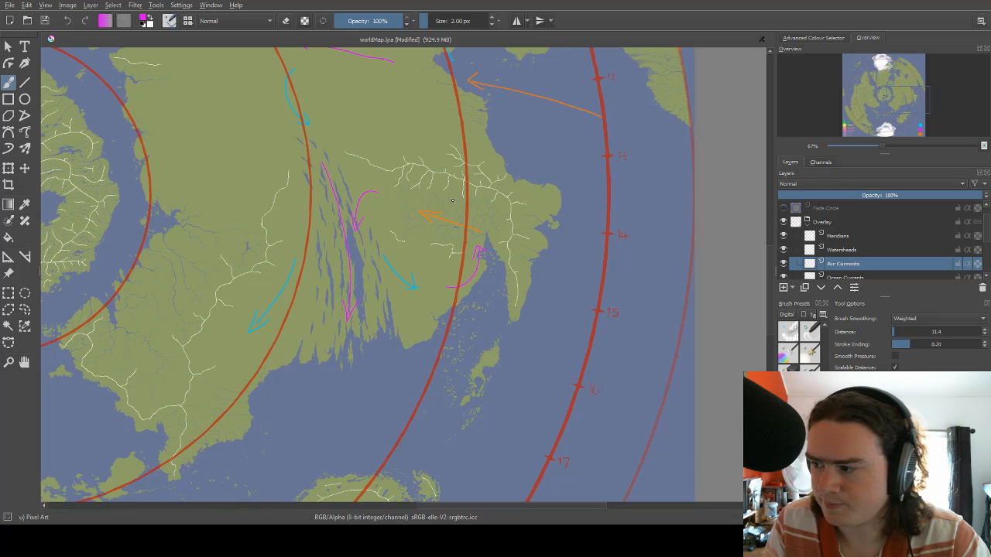
# Draw a magenta arrow southward to the coast of the eastern landmass's southwestern peninsula.
pyautogui.moveTo(453, 200)
pyautogui.mouseDown()
pyautogui.moveTo(443, 230)
pyautogui.moveTo(500, 190)
pyautogui.mouseUp()
pyautogui.moveTo(414, 247); pyautogui.dragTo(480, 191)
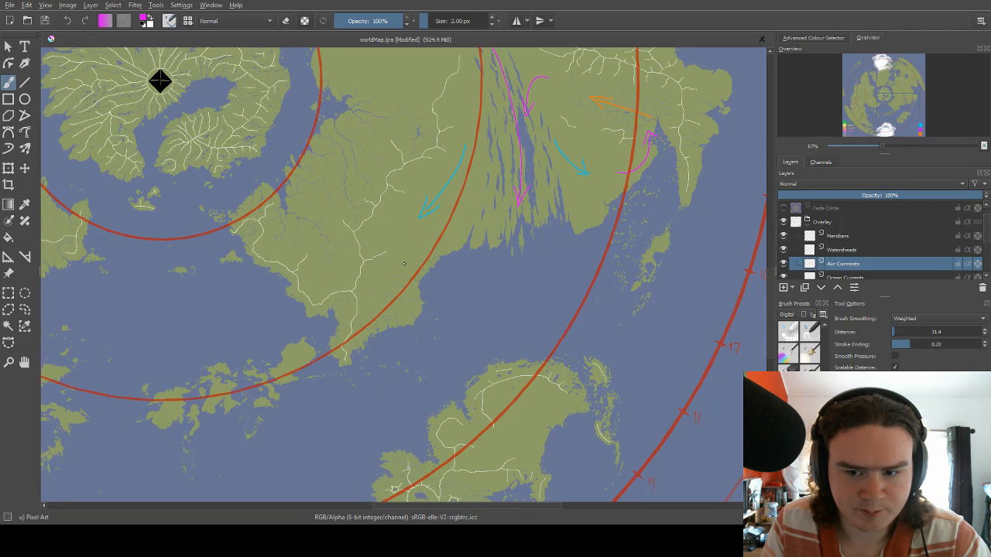
pyautogui.moveTo(410, 246); pyautogui.dragTo(398, 317)
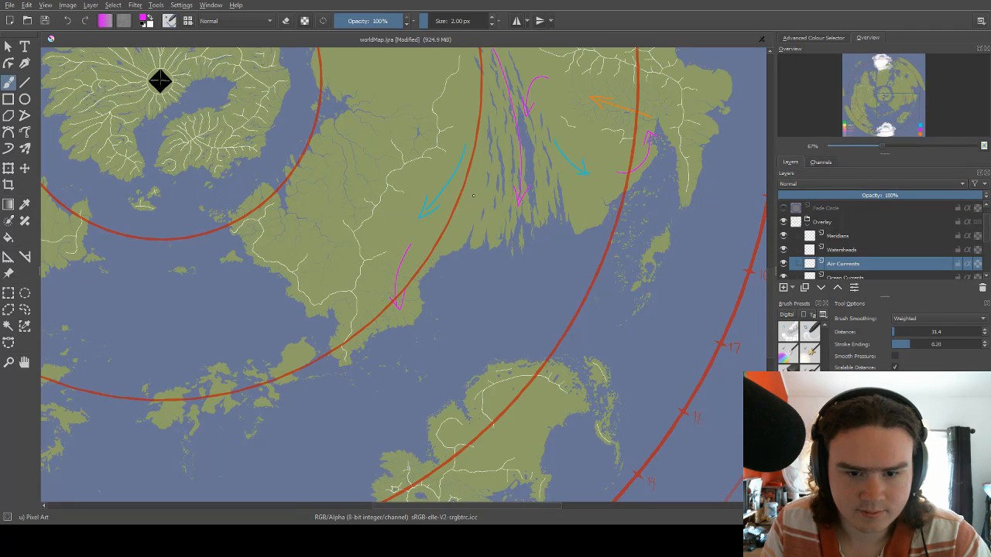
# Examine the wind arrows on the eastern landmass and compare them with those on the western continent.
pyautogui.moveTo(470, 204)
pyautogui.mouseDown()
pyautogui.moveTo(419, 271)
pyautogui.moveTo(406, 318)
pyautogui.mouseUp()
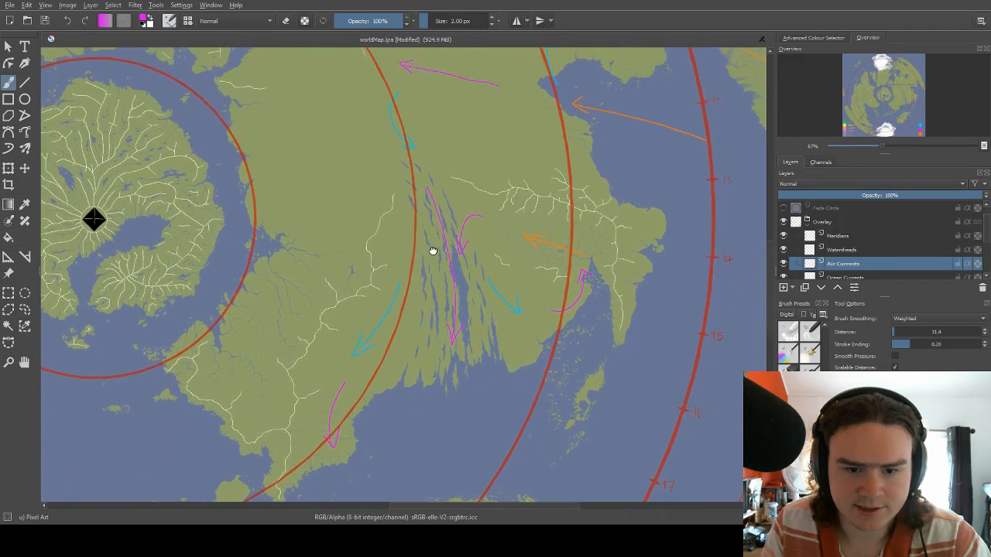
pyautogui.moveTo(434, 250); pyautogui.dragTo(429, 276)
pyautogui.moveTo(438, 230); pyautogui.dragTo(450, 279)
pyautogui.moveTo(385, 204)
pyautogui.mouseDown()
pyautogui.moveTo(448, 215)
pyautogui.moveTo(458, 235)
pyautogui.mouseUp()
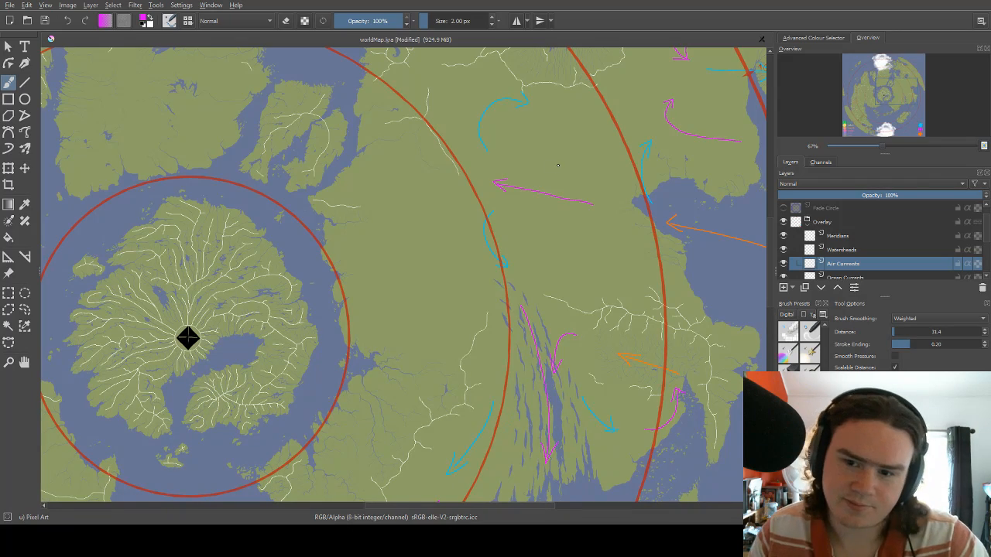
pyautogui.scroll(-3, 465, 224)
pyautogui.scroll(4, 555, 155)
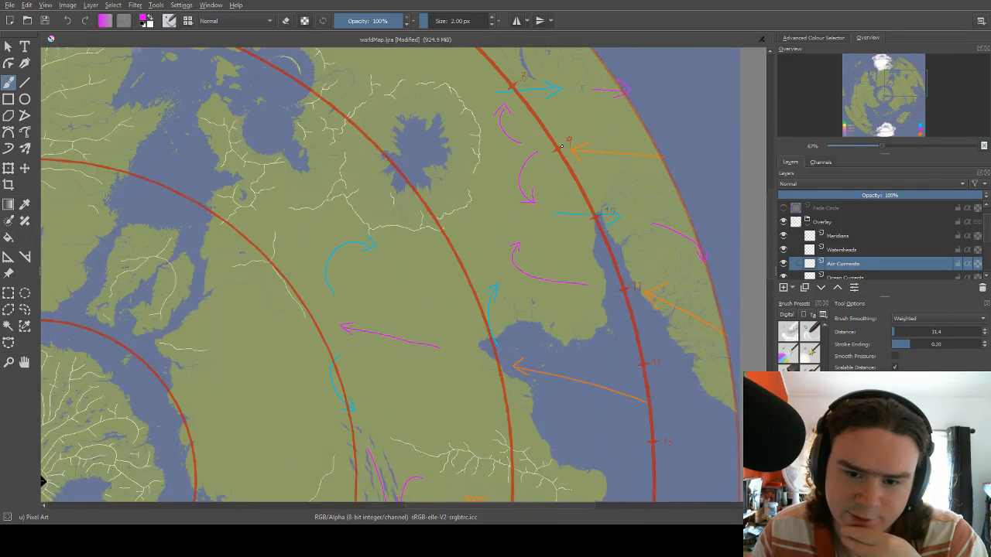
pyautogui.scroll(-1, 555, 155)
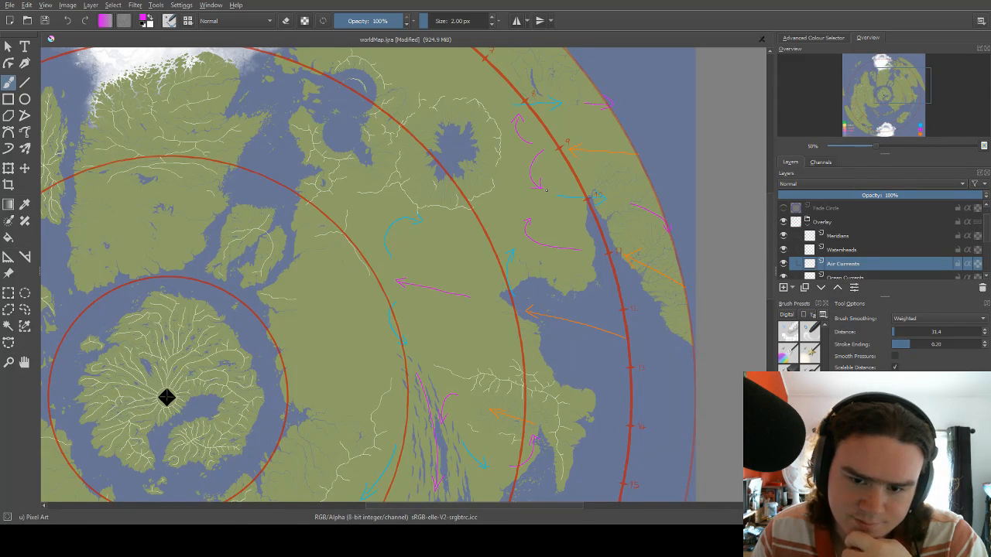
pyautogui.scroll(-1, 545, 189)
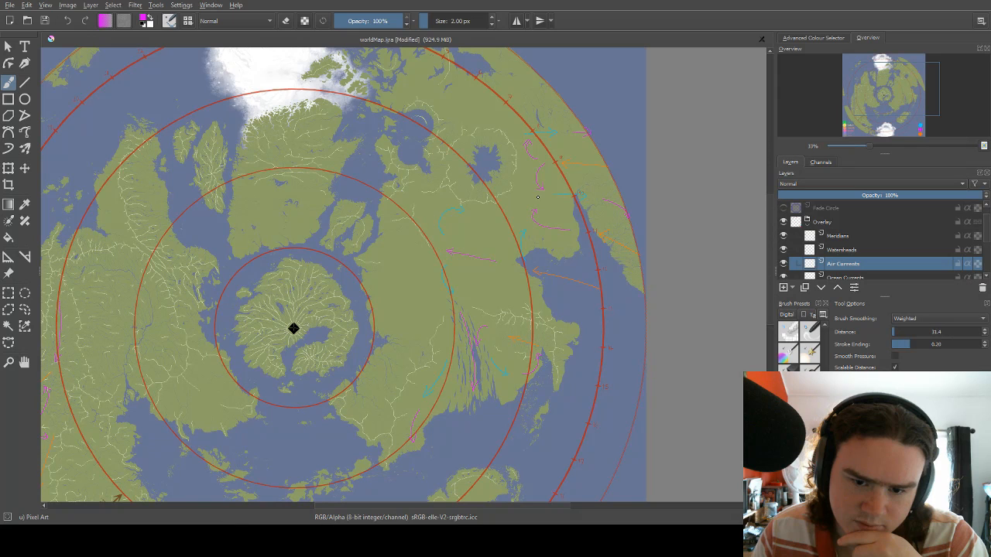
pyautogui.scroll(2, 537, 202)
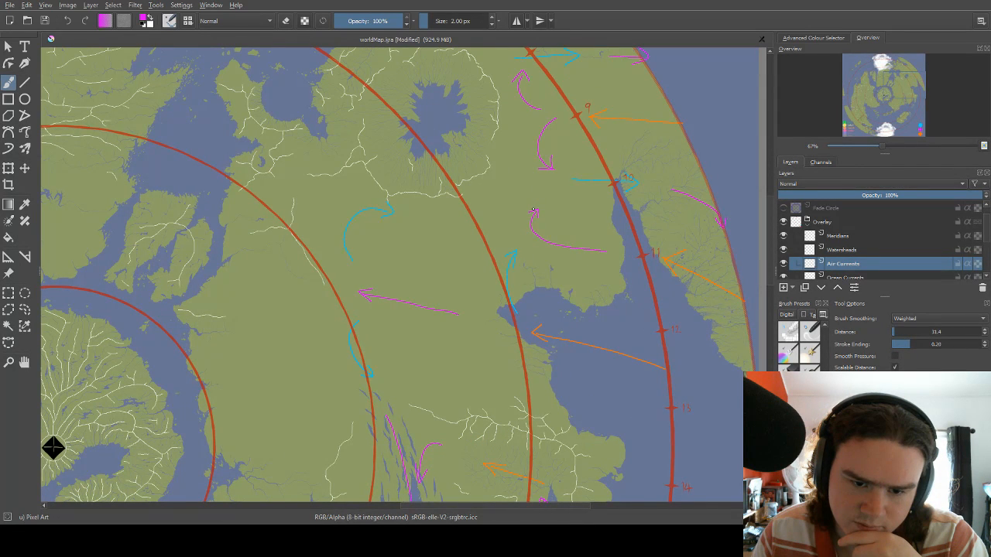
pyautogui.scroll(-1, 533, 210)
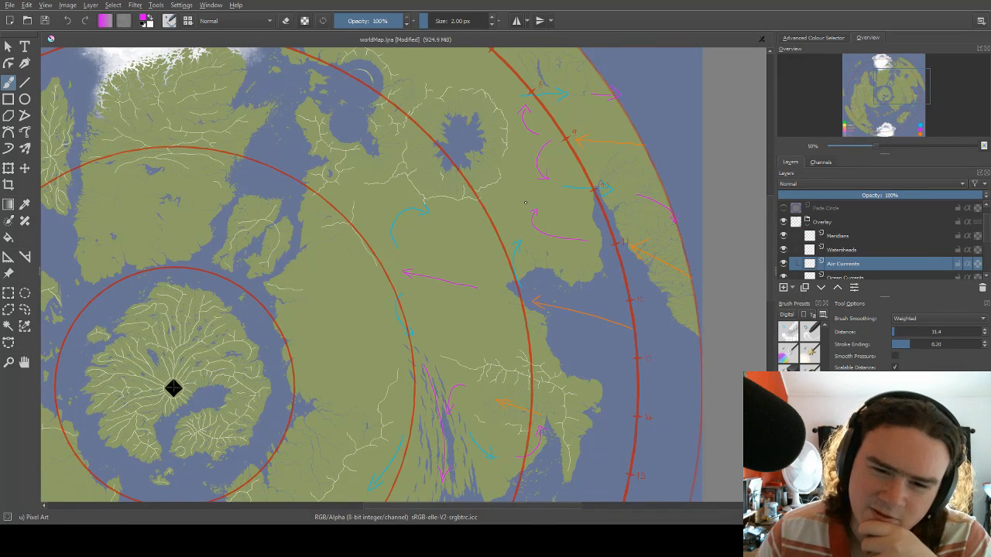
pyautogui.scroll(-1, 542, 212)
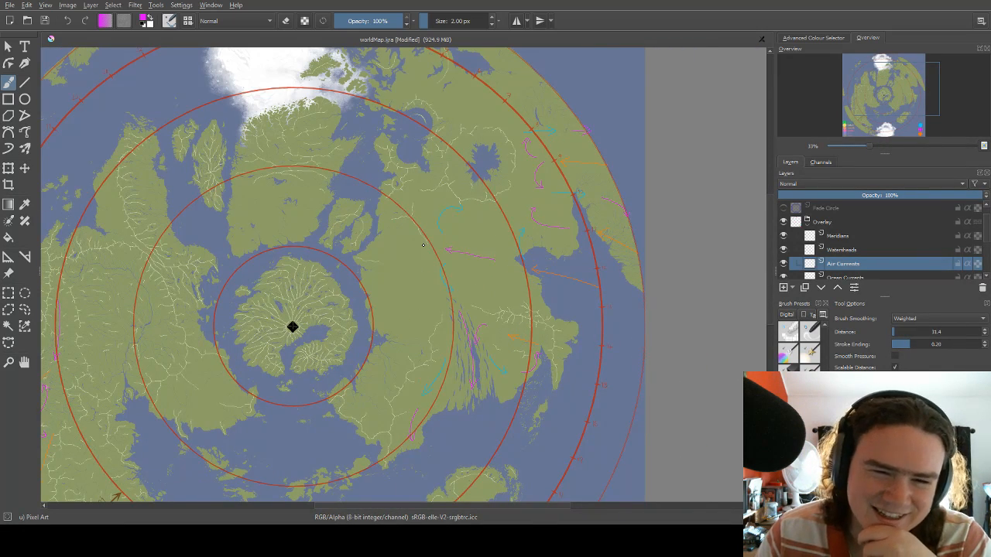
pyautogui.scroll(-1, 425, 255)
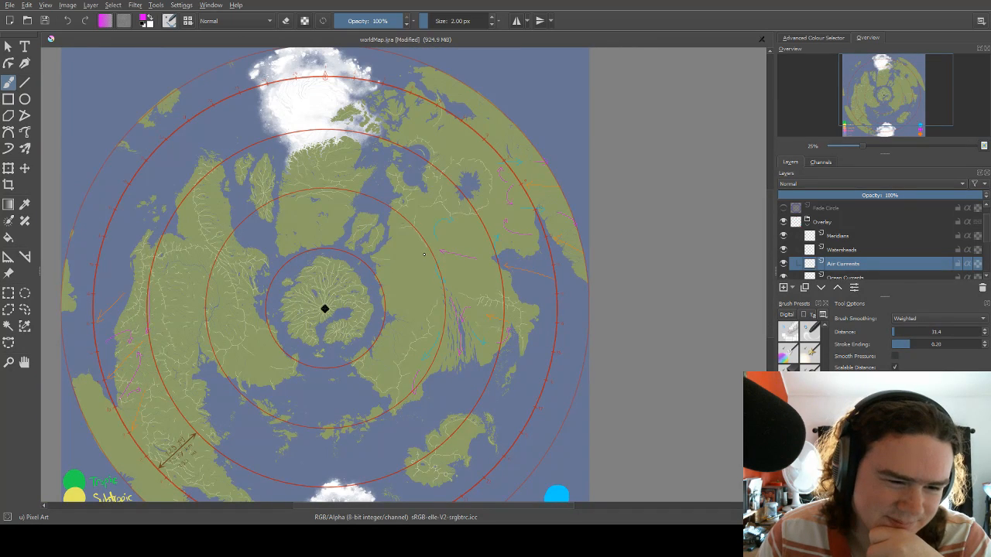
pyautogui.scroll(1, 177, 337)
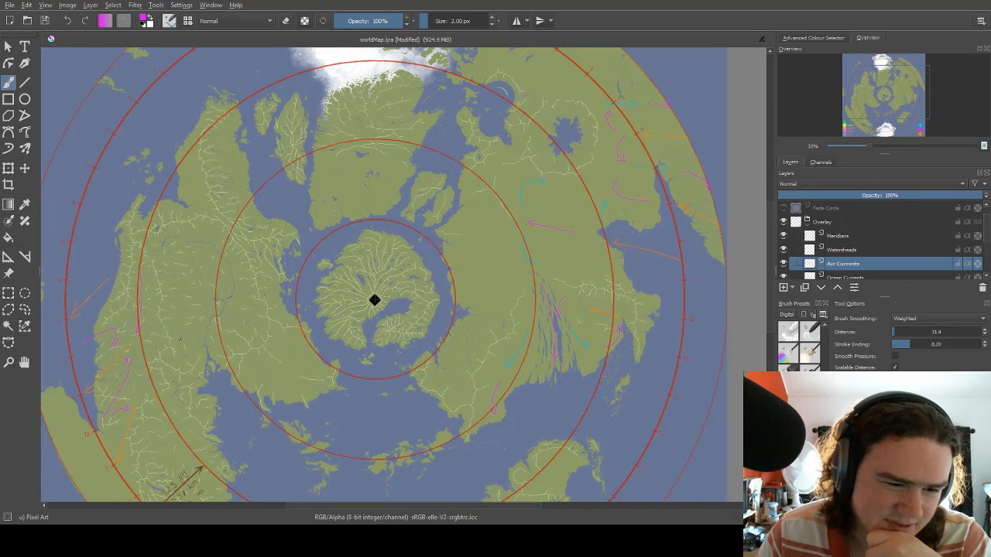
pyautogui.scroll(-1, 204, 329)
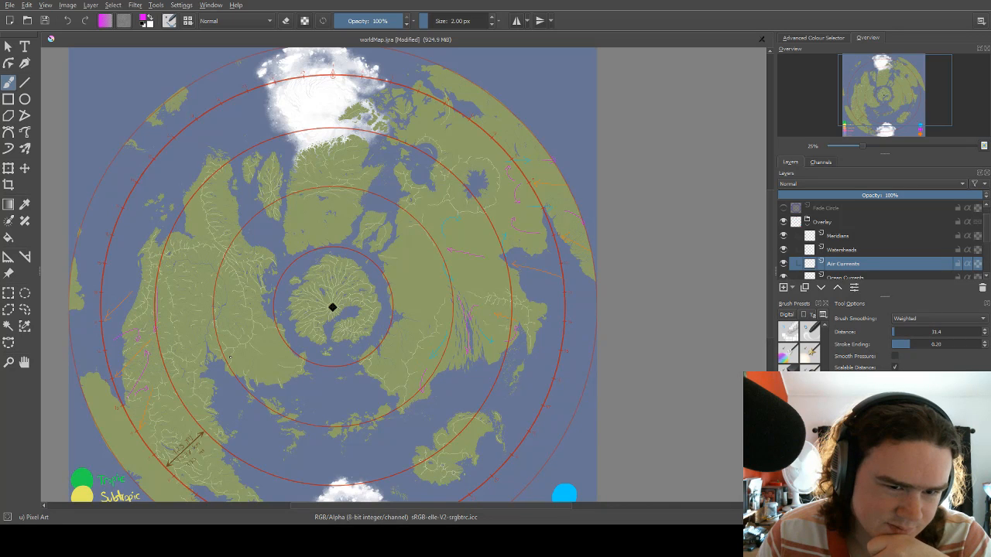
pyautogui.scroll(3, 310, 87)
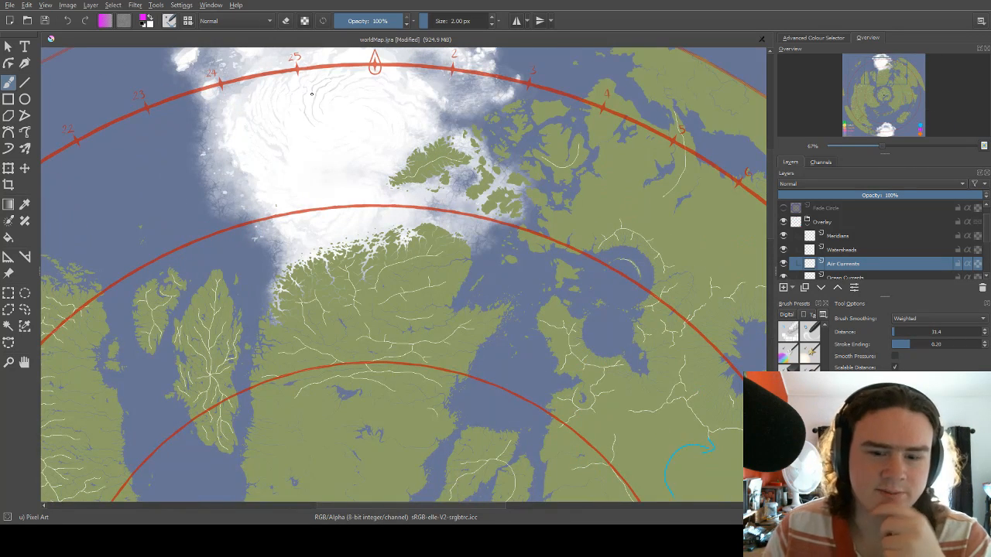
# Switch the brush to blue and draw an arrow southward over the northern ice cap, starting between the ring's 25 and 1 marks.
pyautogui.moveTo(346, 143); pyautogui.dragTo(353, 203)
pyautogui.moveTo(566, 232)
pyautogui.mouseDown()
pyautogui.moveTo(341, 178)
pyautogui.moveTo(387, 164)
pyautogui.moveTo(379, 174)
pyautogui.moveTo(540, 193)
pyautogui.mouseUp()
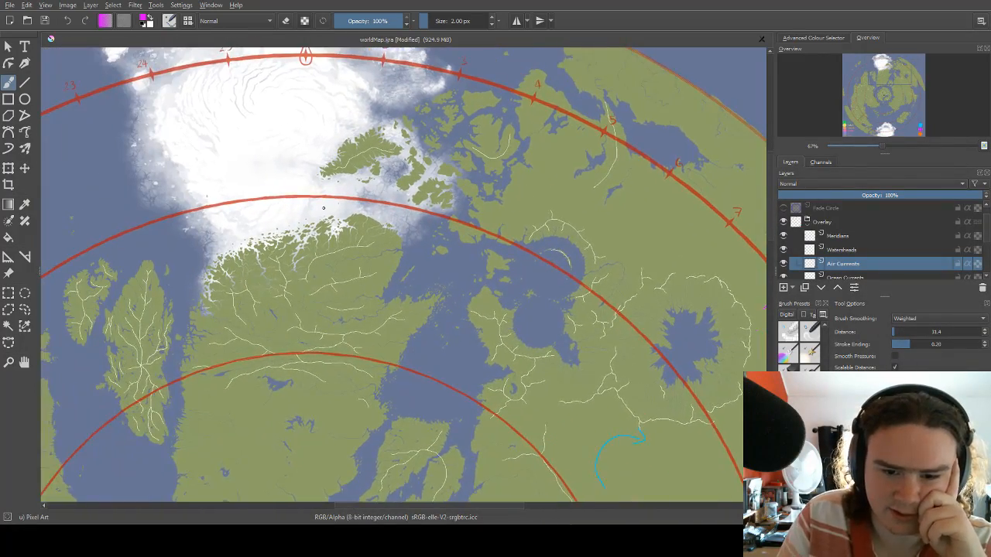
pyautogui.moveTo(241, 161)
pyautogui.mouseDown()
pyautogui.moveTo(444, 110)
pyautogui.moveTo(360, 211)
pyautogui.mouseUp()
pyautogui.rightClick(350, 198)
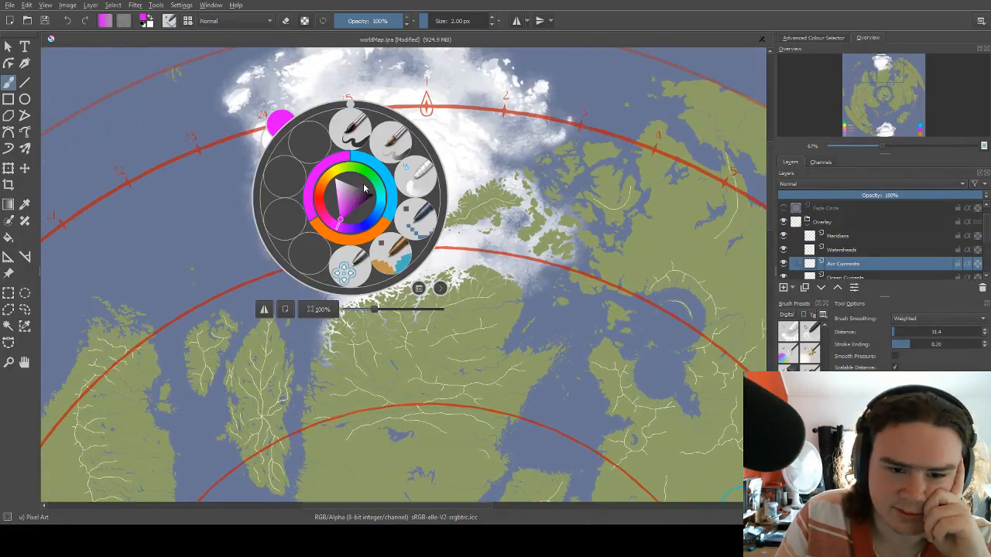
pyautogui.click(384, 178)
pyautogui.moveTo(329, 159); pyautogui.dragTo(337, 179)
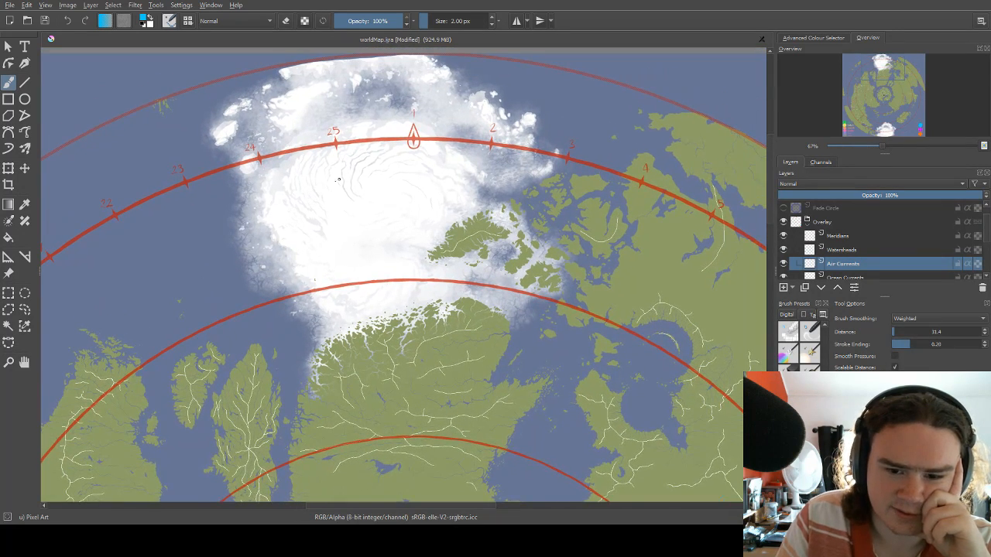
pyautogui.moveTo(447, 169); pyautogui.dragTo(502, 134)
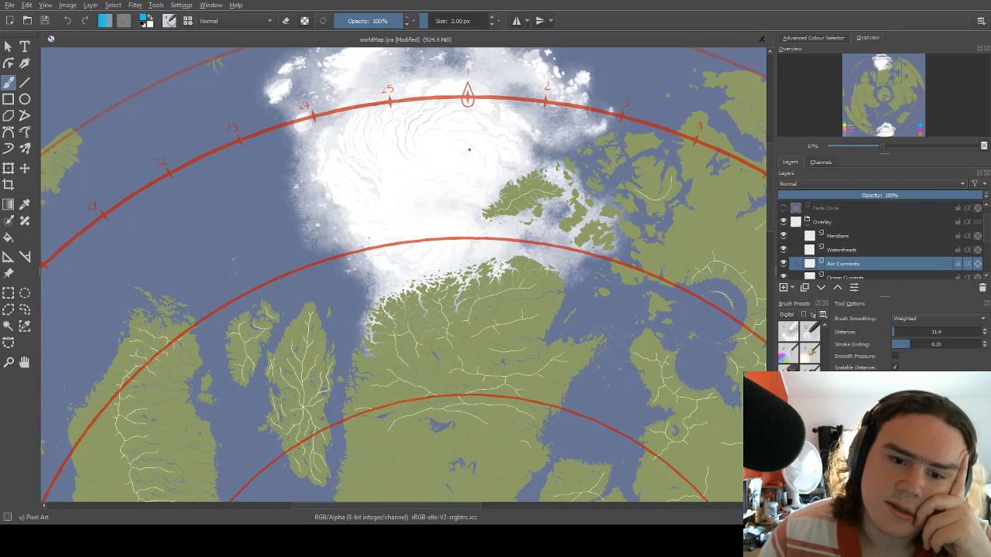
pyautogui.scroll(-4, 469, 149)
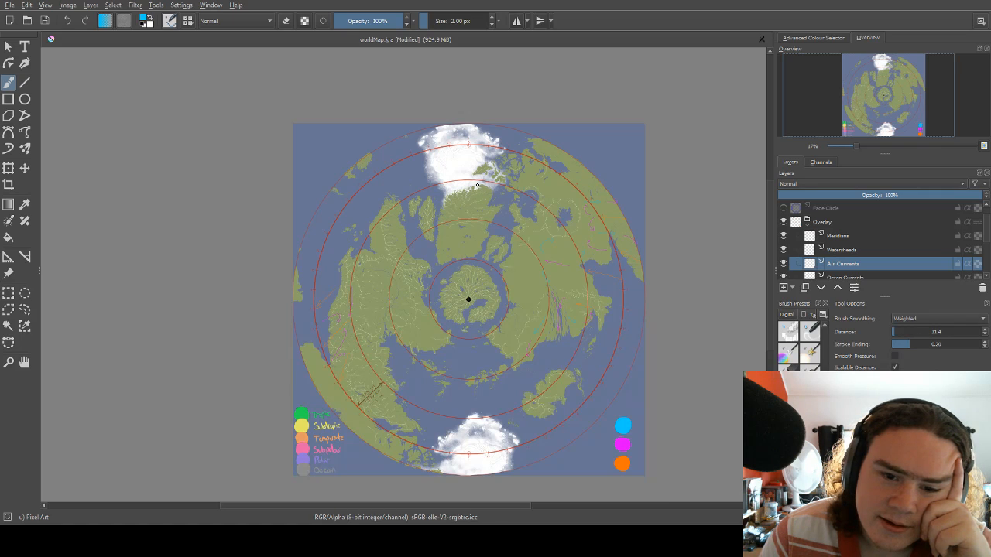
pyautogui.scroll(3, 478, 185)
pyautogui.scroll(-3, 478, 185)
pyautogui.scroll(6, 428, 162)
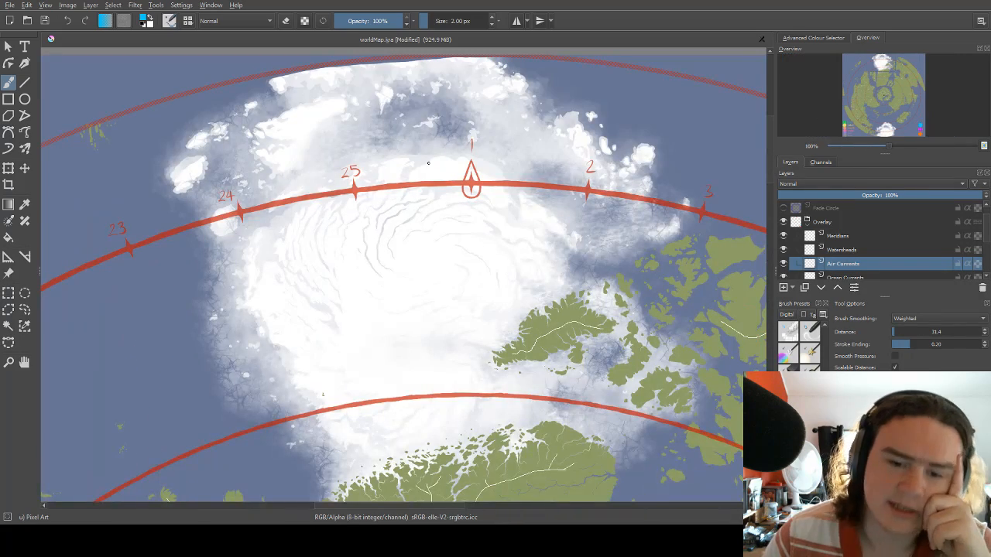
pyautogui.moveTo(390, 240)
pyautogui.mouseDown()
pyautogui.moveTo(392, 181)
pyautogui.moveTo(425, 277)
pyautogui.moveTo(438, 246)
pyautogui.mouseUp()
pyautogui.scroll(-6, 442, 269)
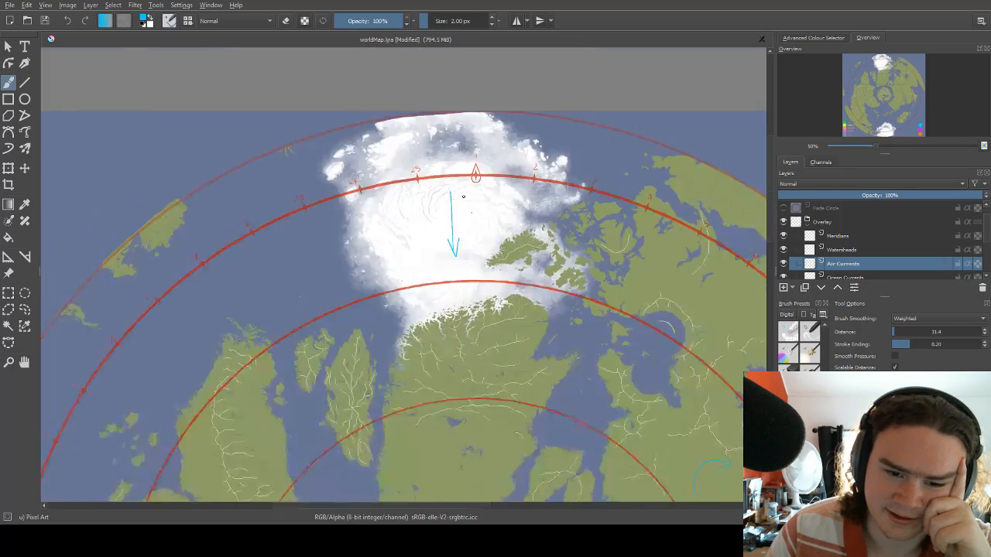
pyautogui.scroll(5, 450, 377)
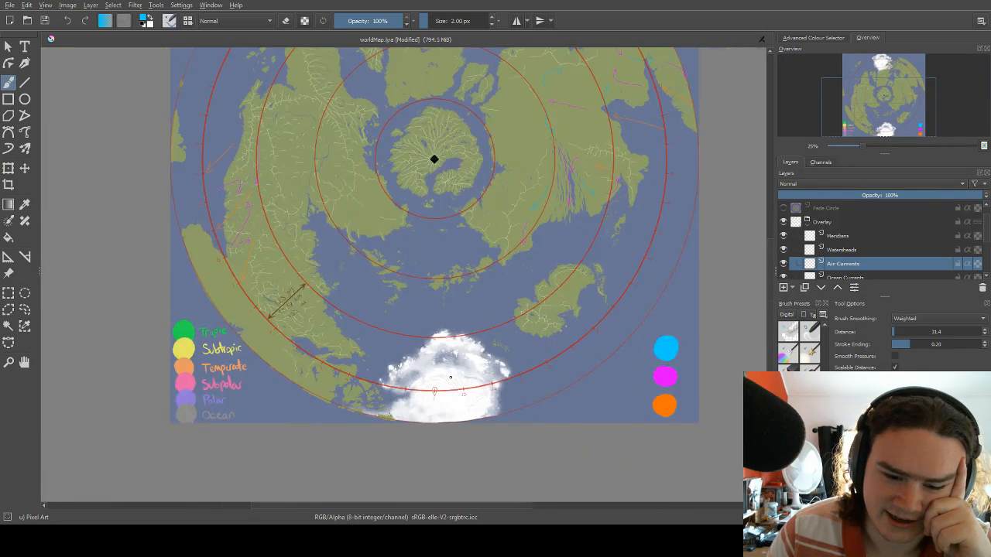
# Draw a straight blue arrow northward over the southern ice cap, starting between the ring's 25 and 1 marks.
pyautogui.moveTo(441, 390); pyautogui.dragTo(448, 331)
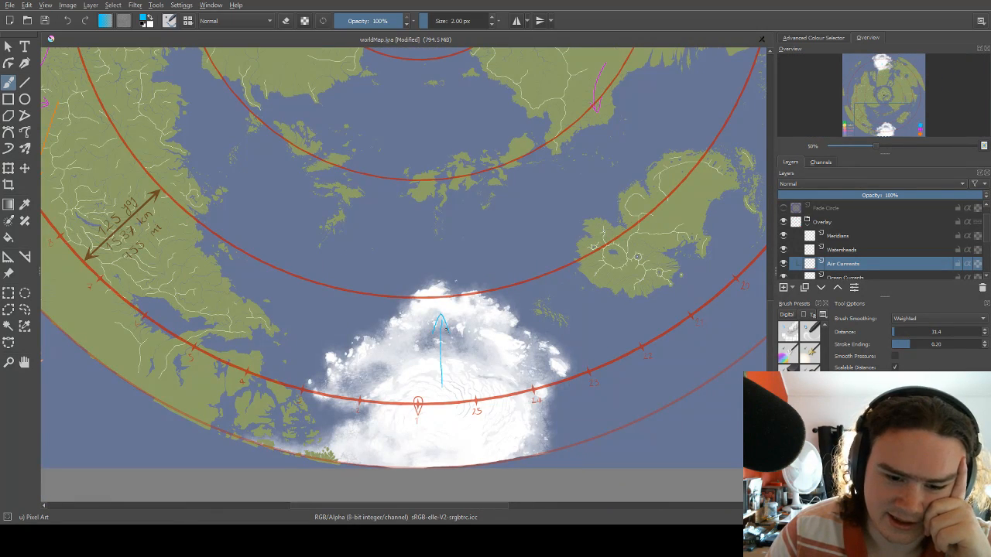
pyautogui.scroll(-1, 422, 294)
pyautogui.scroll(-3, 422, 295)
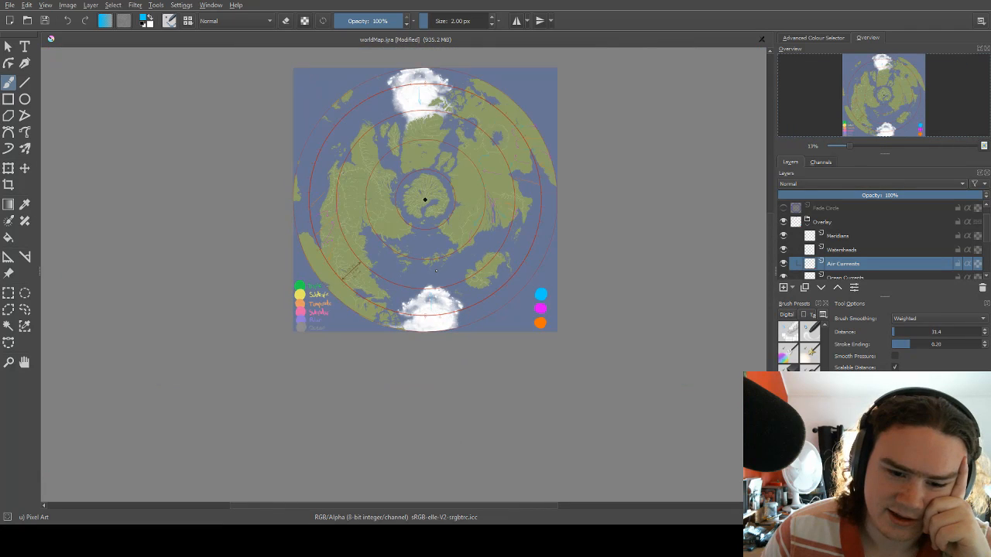
# Compare the straight blue arrows on the northern and southern ice caps with the wind arrows across the rest of the map.
pyautogui.scroll(2, 448, 219)
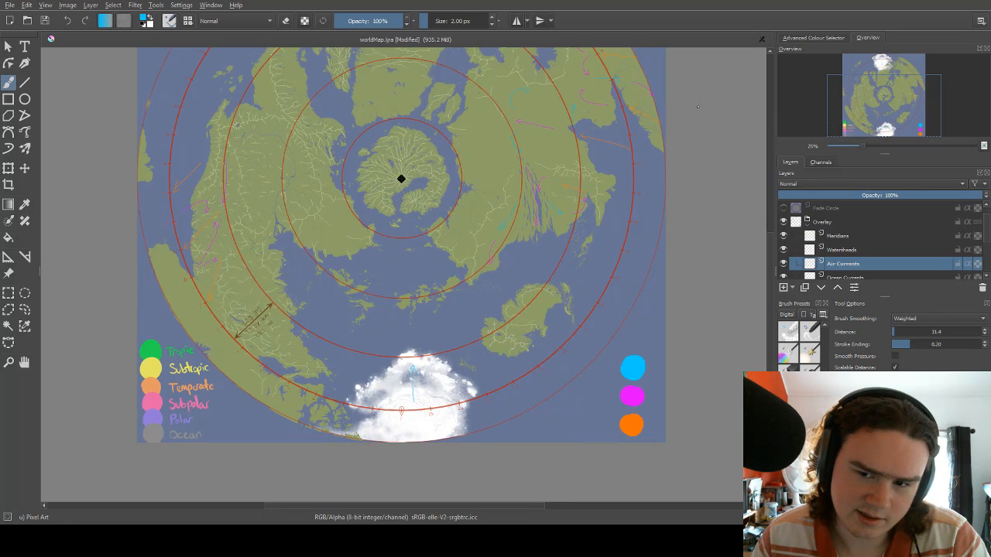
pyautogui.scroll(-1, 697, 107)
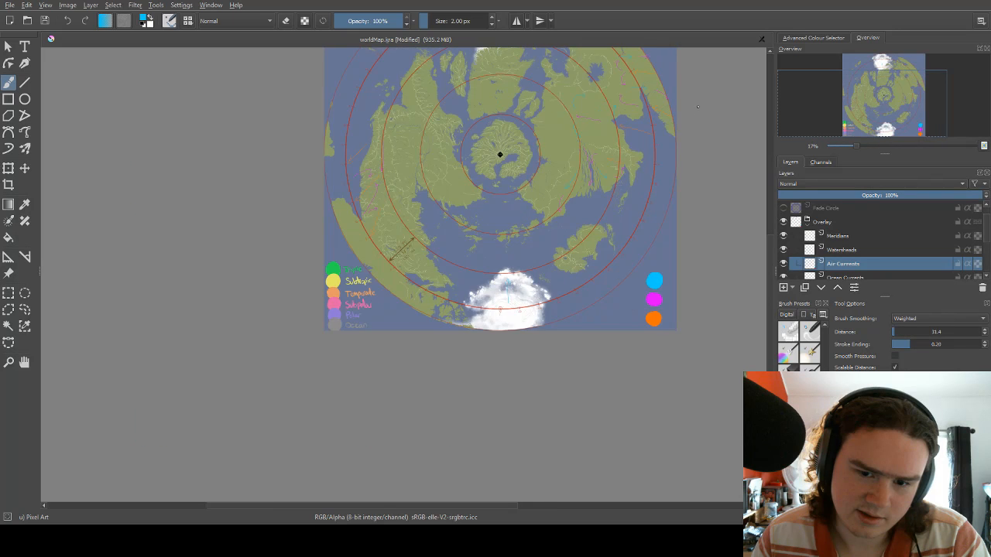
pyautogui.scroll(2, 698, 107)
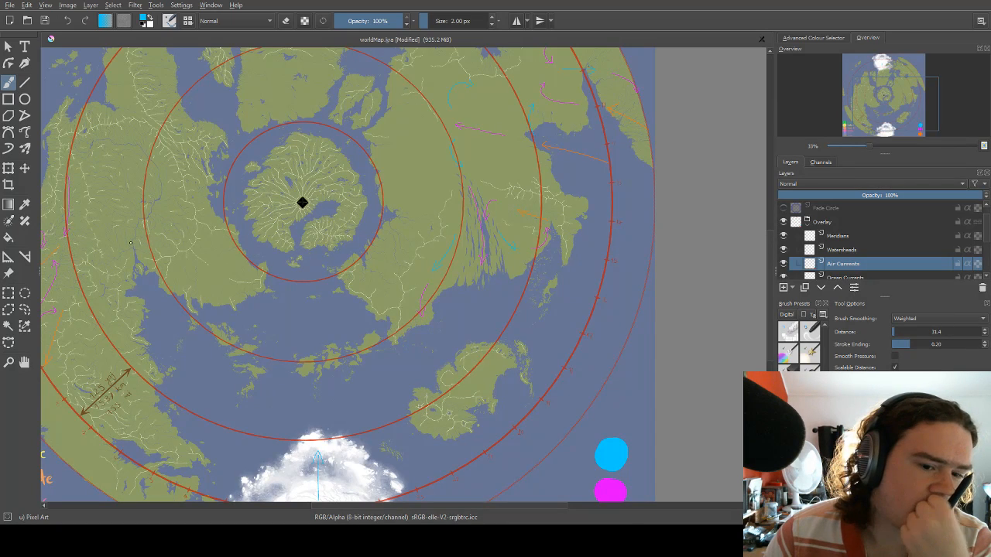
pyautogui.scroll(-1, 200, 215)
pyautogui.scroll(1, 200, 449)
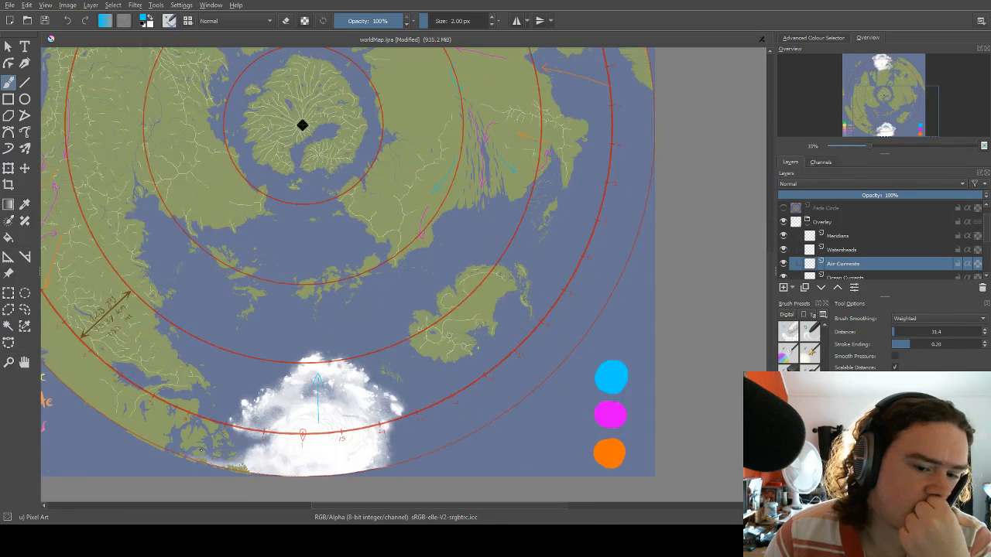
pyautogui.scroll(3, 344, 422)
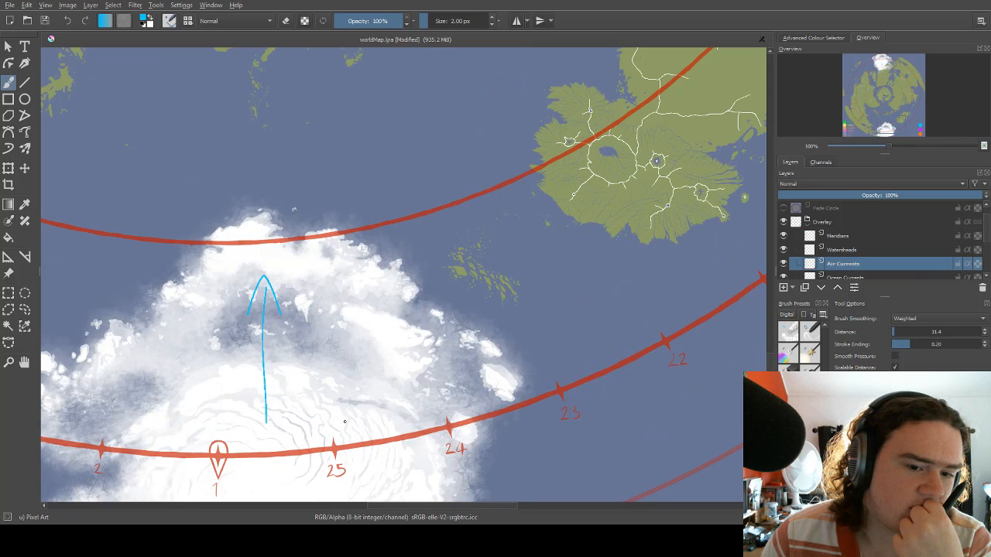
pyautogui.scroll(-1, 344, 422)
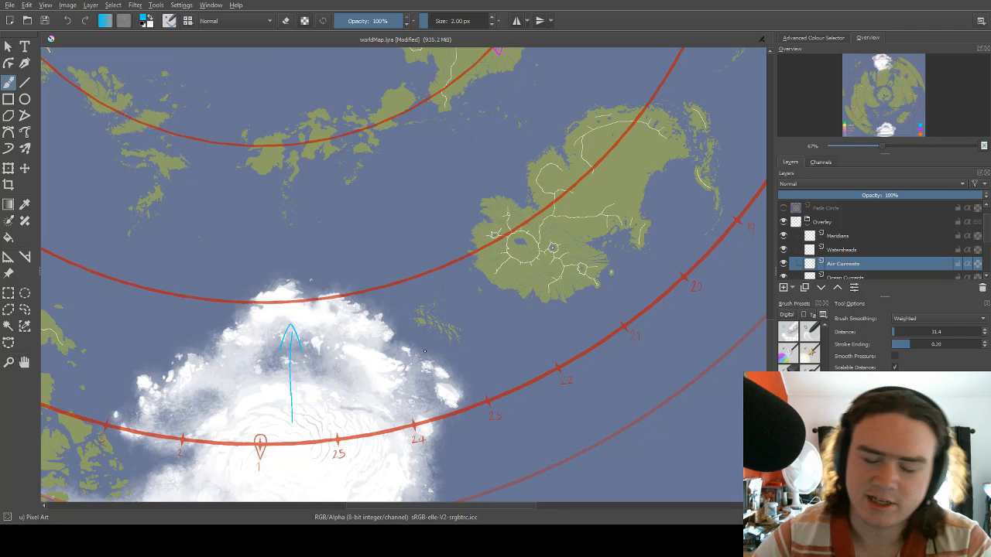
pyautogui.scroll(-2, 481, 334)
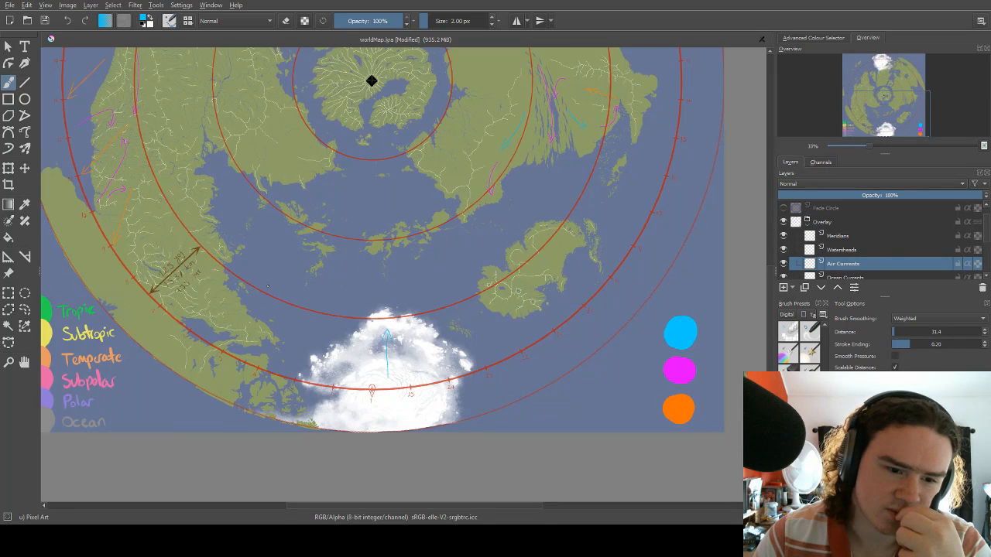
pyautogui.scroll(2, 263, 309)
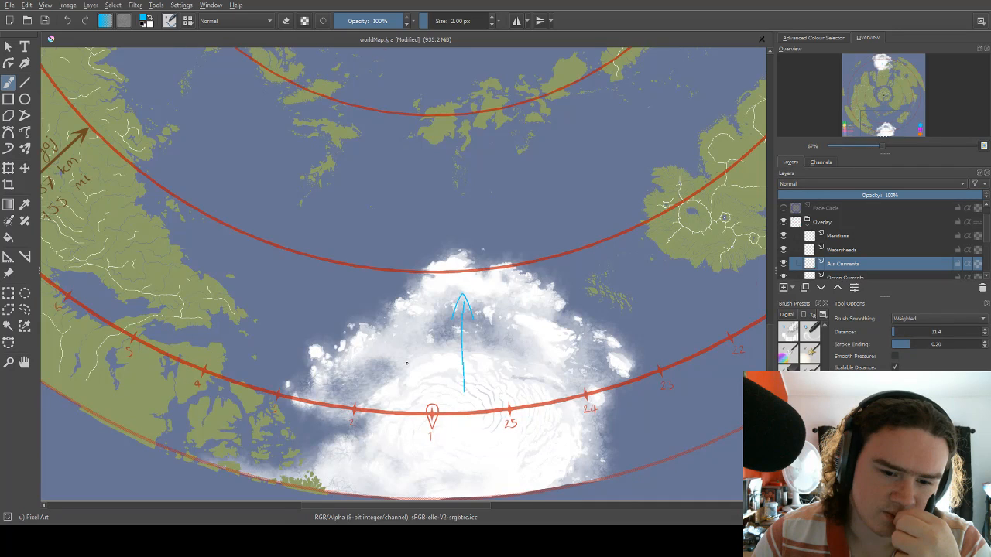
pyautogui.scroll(-3, 407, 363)
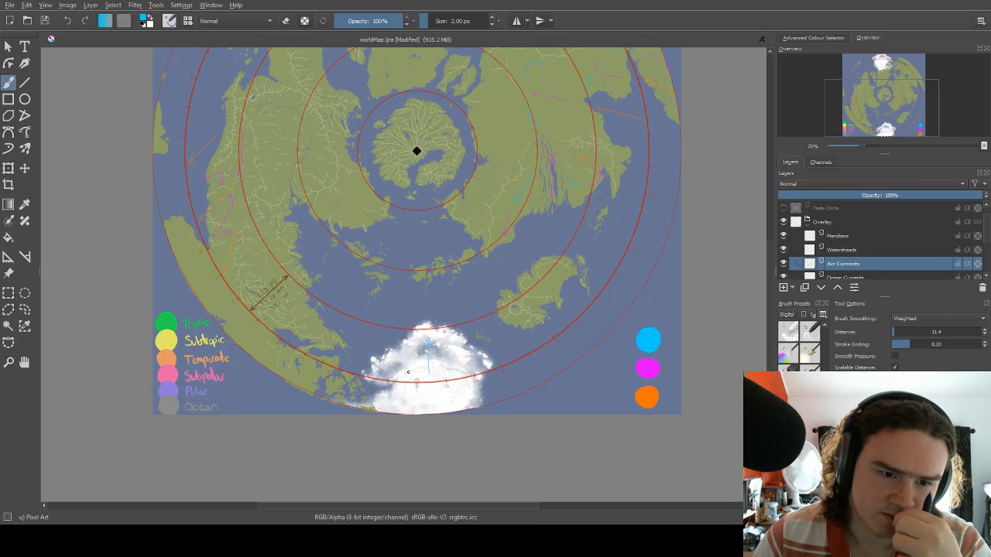
pyautogui.scroll(-1, 408, 373)
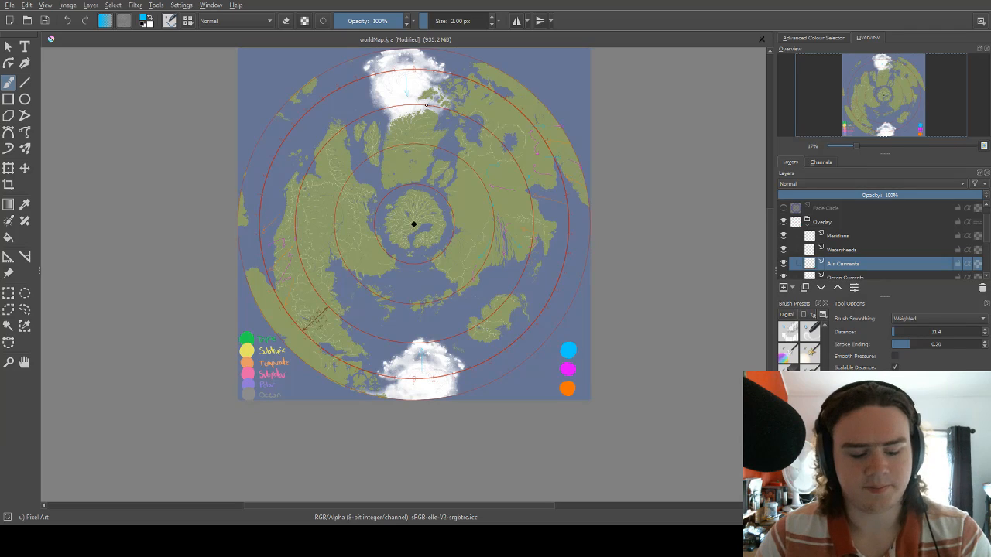
pyautogui.scroll(-1, 441, 115)
pyautogui.scroll(3, 442, 116)
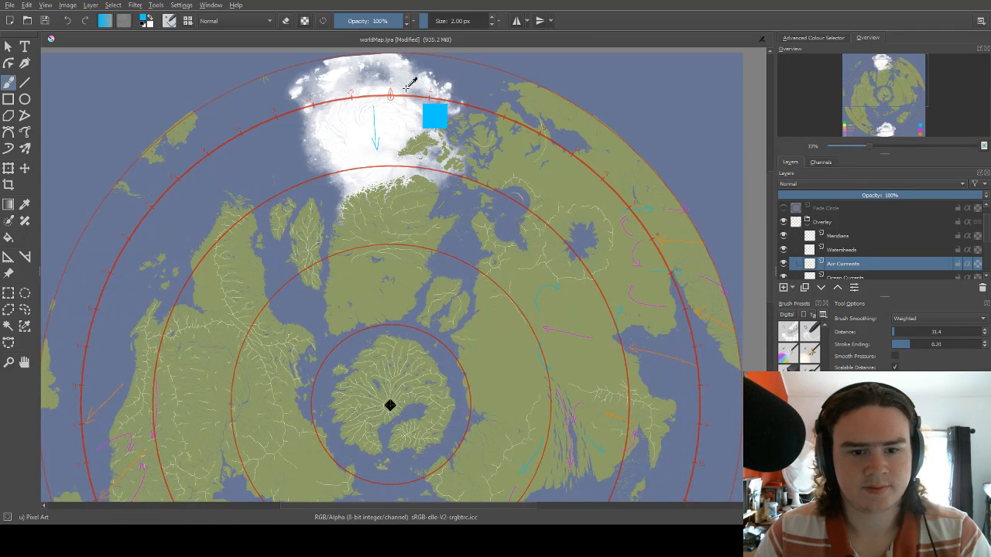
pyautogui.scroll(-3, 451, 158)
pyautogui.scroll(4, 427, 383)
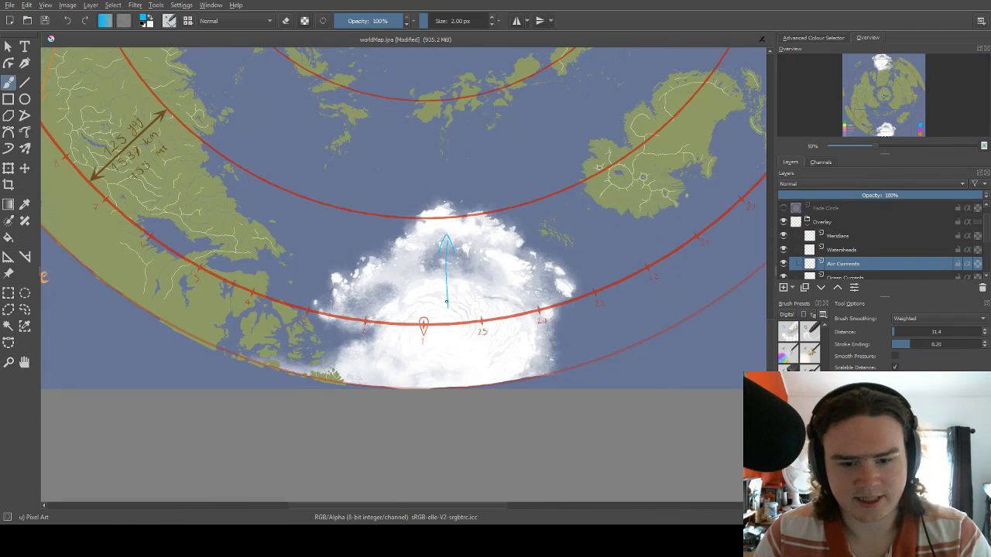
pyautogui.scroll(-4, 459, 111)
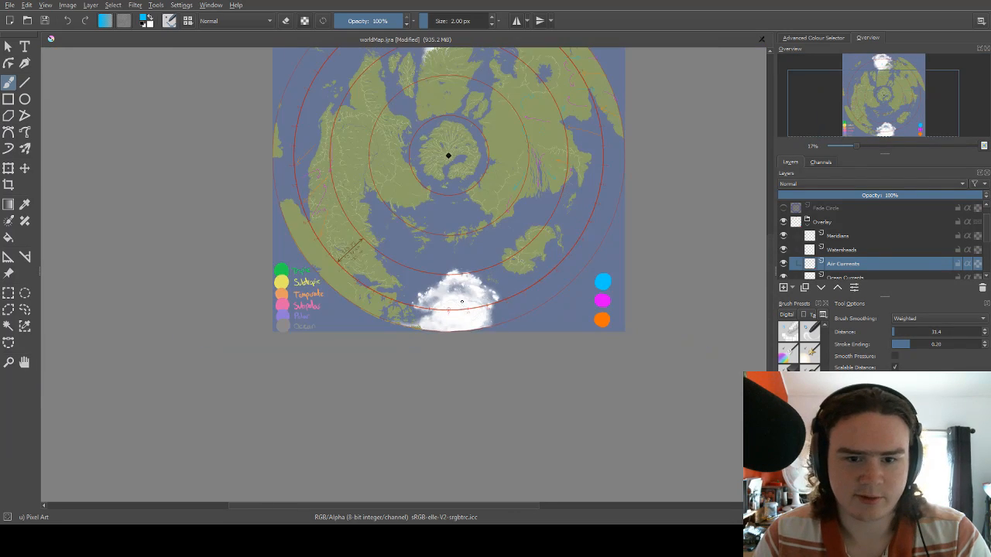
pyautogui.scroll(-1, 460, 111)
pyautogui.scroll(5, 453, 65)
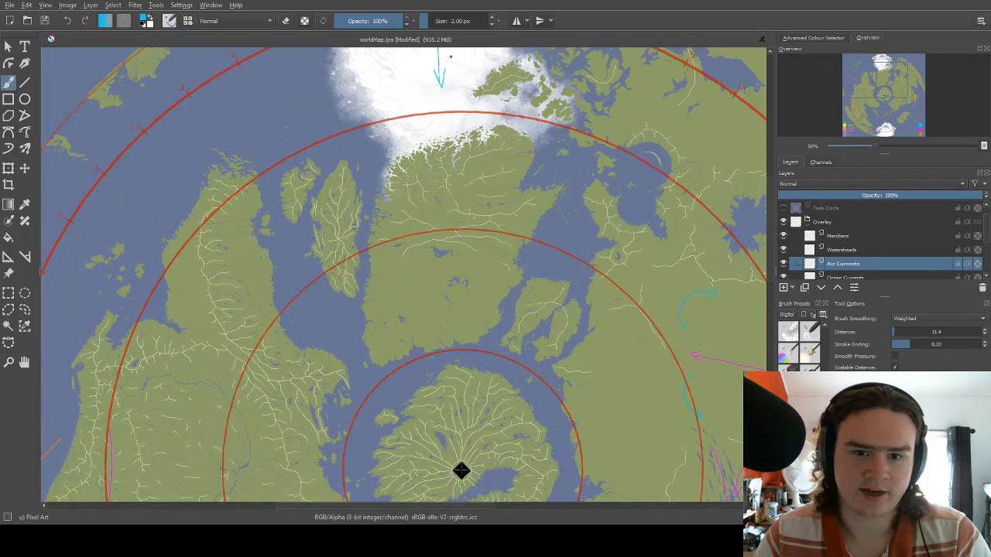
# Undo the straight ice cap arrows and draw a clockwise blue arc arrow on the northern ice cap, just south of marks 25 and 1.
pyautogui.scroll(2, 452, 61)
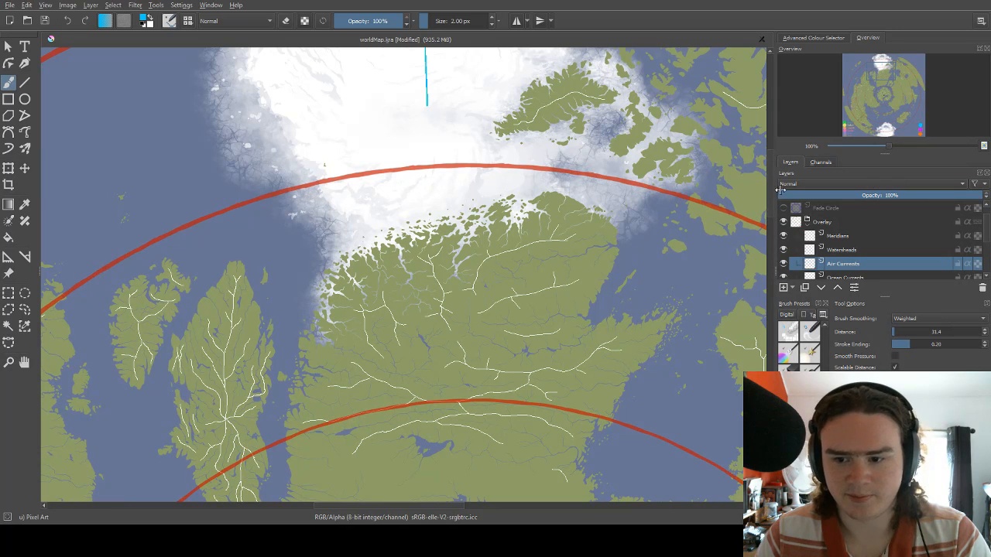
pyautogui.moveTo(769, 182); pyautogui.dragTo(769, 153)
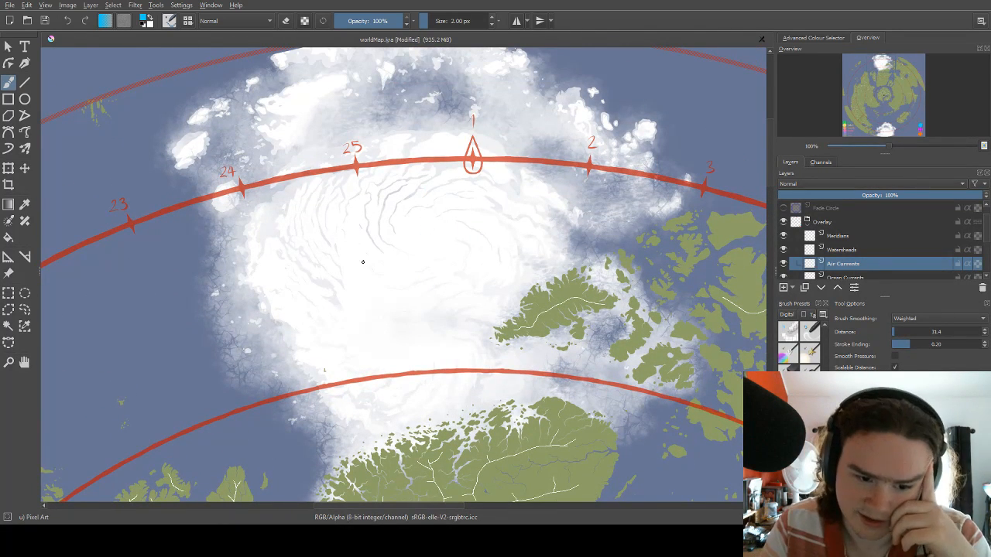
pyautogui.moveTo(369, 266); pyautogui.dragTo(385, 207)
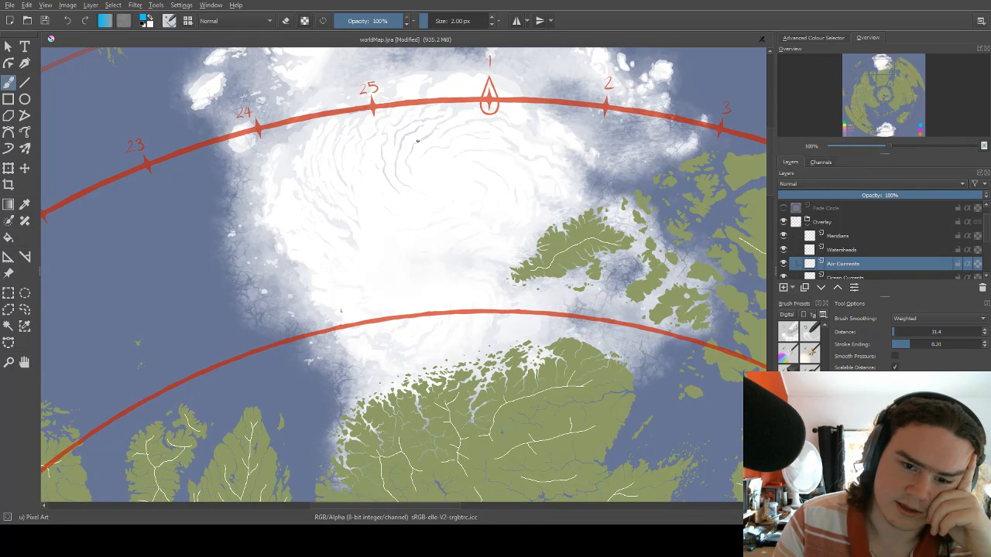
pyautogui.moveTo(406, 173)
pyautogui.mouseDown()
pyautogui.moveTo(436, 122)
pyautogui.moveTo(485, 117)
pyautogui.moveTo(519, 138)
pyautogui.mouseUp()
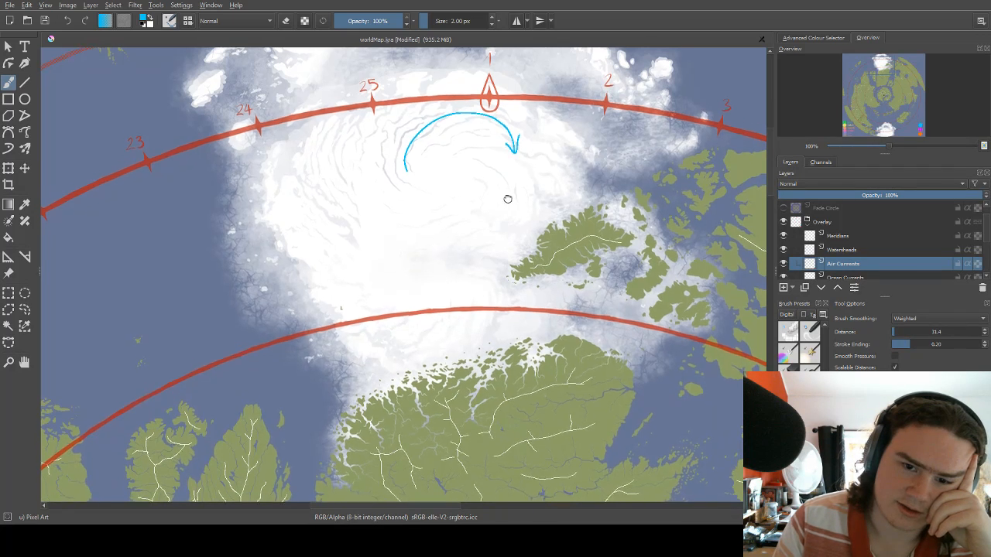
# Draw two curved blue arrows on the northern ice cap, one southwestward across its eastern island and one northward along its western side.
pyautogui.moveTo(506, 194); pyautogui.dragTo(490, 160)
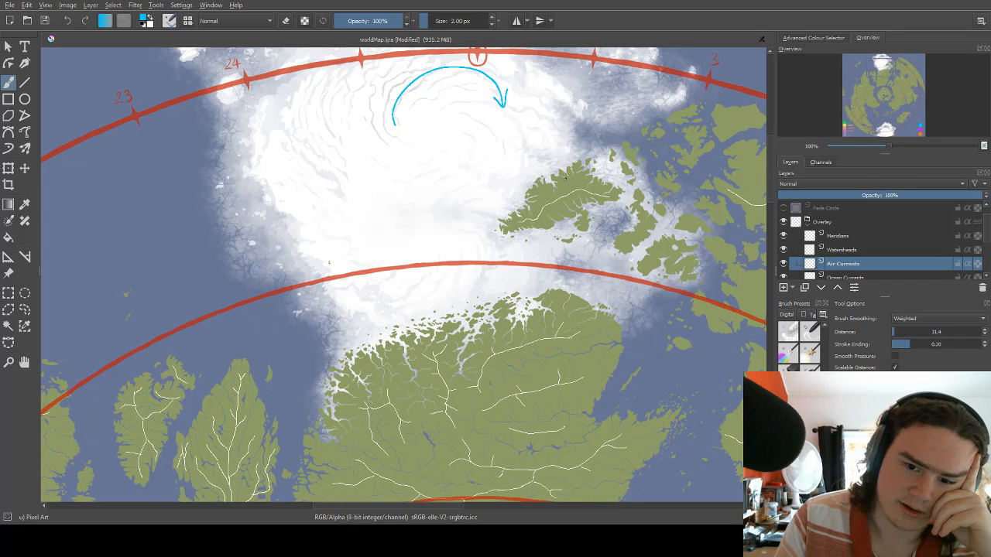
pyautogui.moveTo(576, 141); pyautogui.dragTo(571, 182)
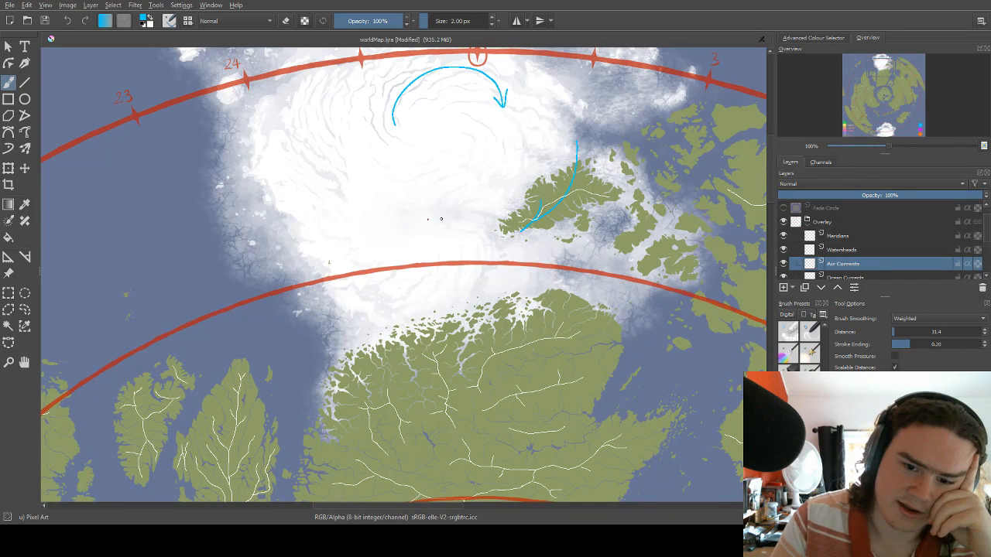
pyautogui.moveTo(528, 229); pyautogui.dragTo(540, 227)
pyautogui.moveTo(338, 247)
pyautogui.mouseDown()
pyautogui.moveTo(317, 232)
pyautogui.moveTo(302, 175)
pyautogui.moveTo(312, 180)
pyautogui.mouseUp()
# Add four blue arrows to the northern ice cap: westward along its southern edge, northeastward between marks 24 and 25, southeastward near mark 2, southwestward at its centre.
pyautogui.scroll(2, 433, 230)
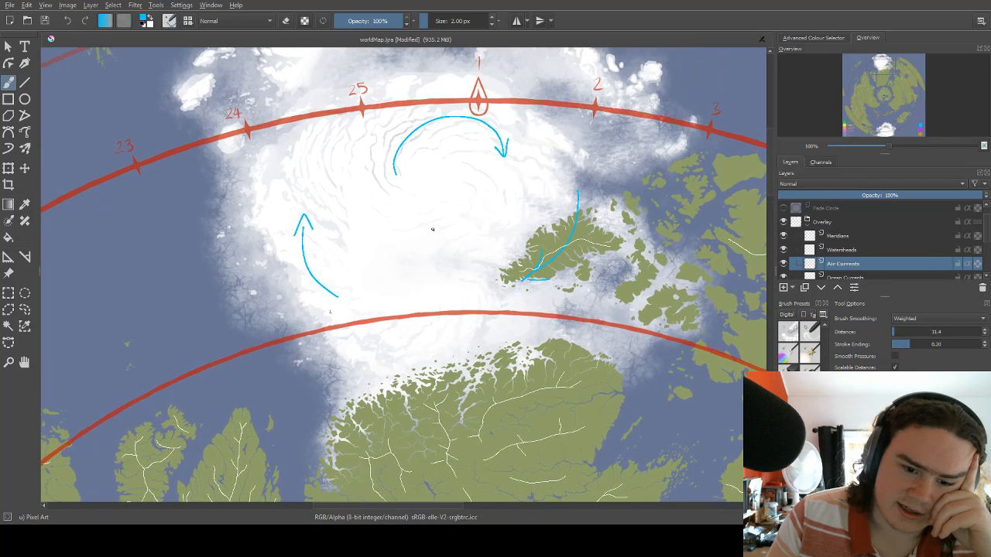
pyautogui.moveTo(476, 333)
pyautogui.mouseDown()
pyautogui.moveTo(409, 347)
pyautogui.moveTo(431, 339)
pyautogui.mouseUp()
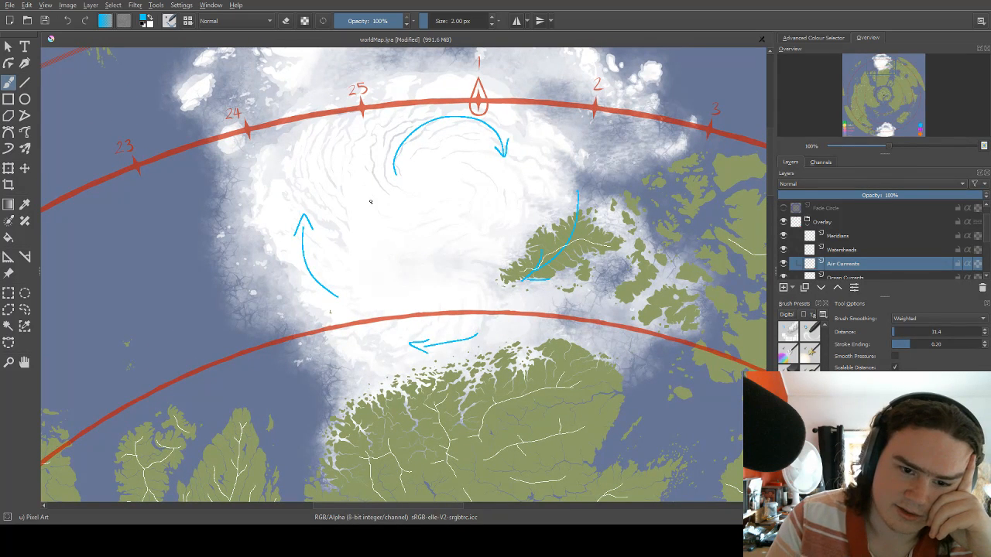
pyautogui.moveTo(286, 145); pyautogui.dragTo(314, 88)
pyautogui.moveTo(314, 88); pyautogui.dragTo(318, 95)
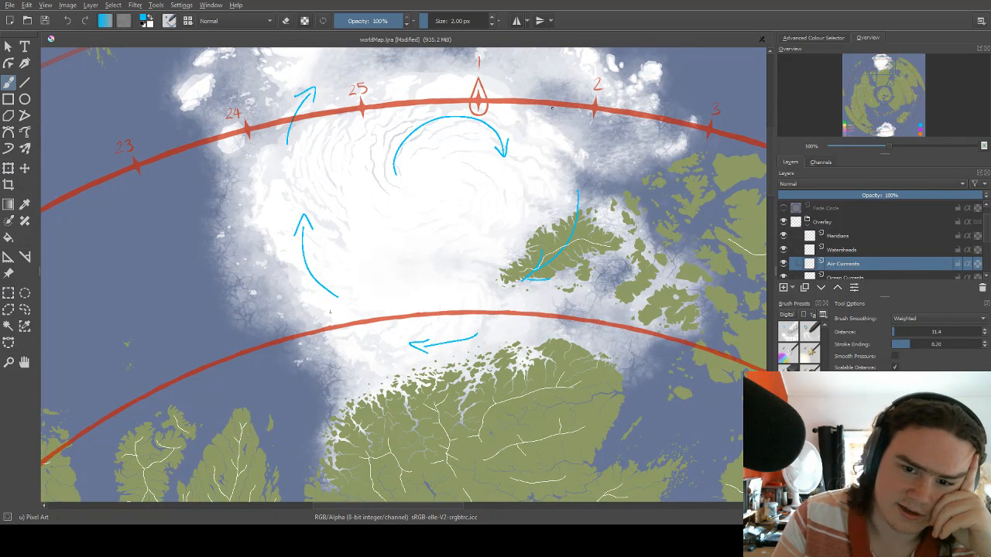
pyautogui.moveTo(546, 67)
pyautogui.mouseDown()
pyautogui.moveTo(571, 116)
pyautogui.moveTo(574, 98)
pyautogui.mouseUp()
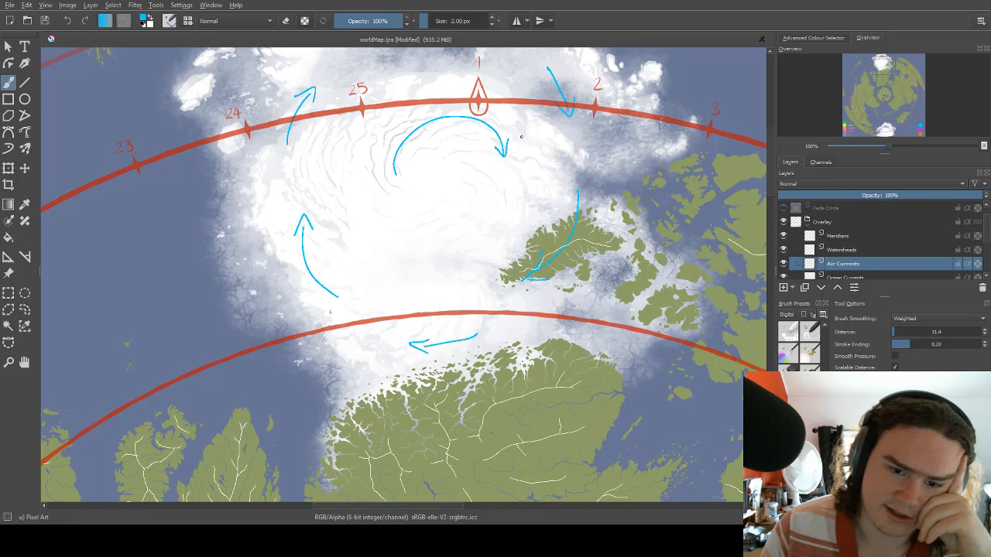
pyautogui.moveTo(451, 198)
pyautogui.mouseDown()
pyautogui.moveTo(451, 212)
pyautogui.moveTo(416, 237)
pyautogui.moveTo(434, 241)
pyautogui.mouseUp()
# Draw a westward blue arrow on the southern ice cap's northern part and a counter-clockwise curved arrow from mark 25 toward mark 1.
pyautogui.scroll(-6, 430, 231)
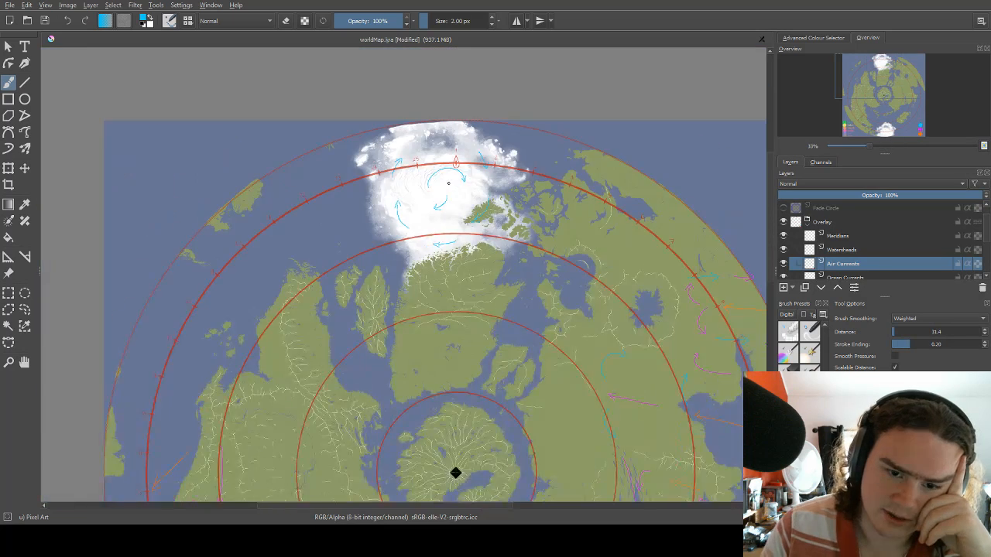
pyautogui.scroll(1, 448, 154)
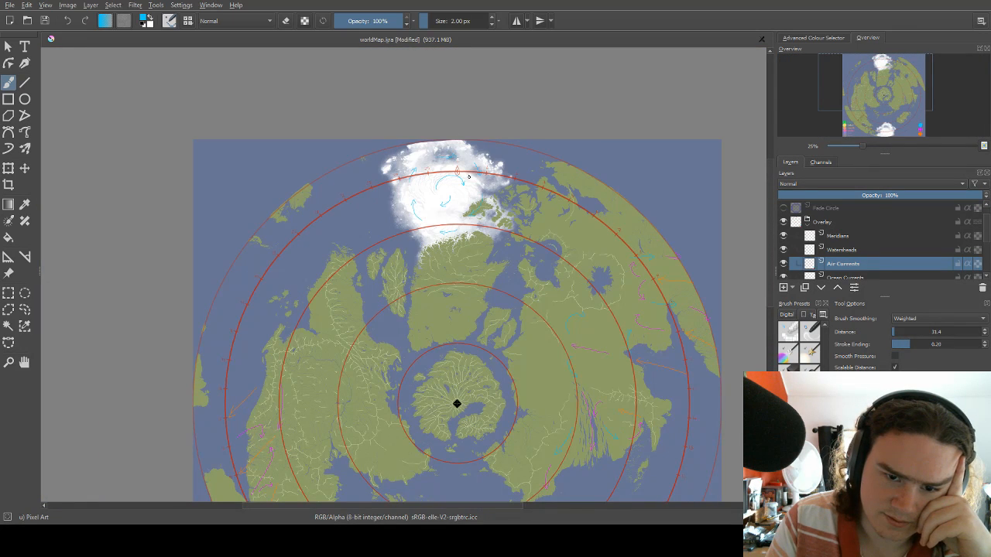
pyautogui.moveTo(475, 317); pyautogui.dragTo(429, 121)
pyautogui.moveTo(440, 315); pyautogui.dragTo(432, 371)
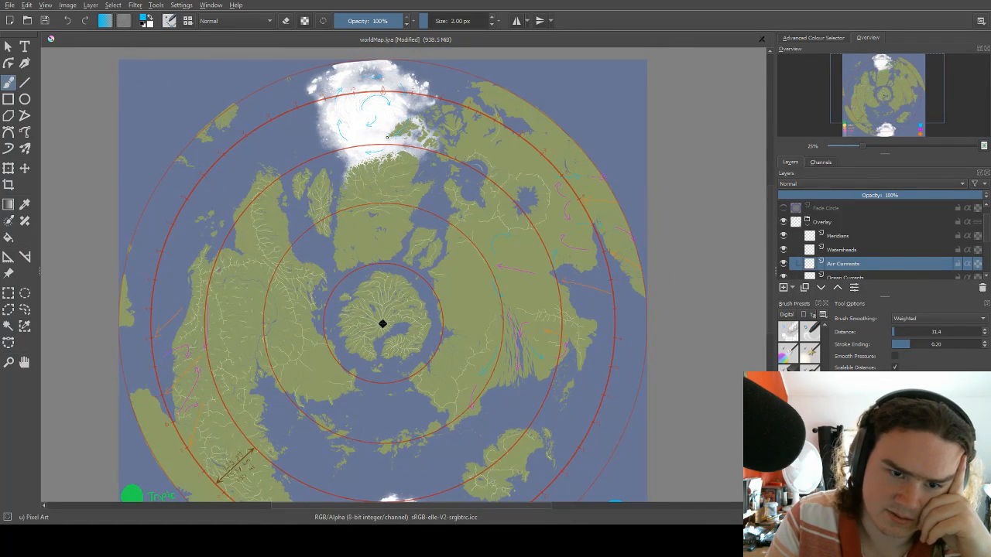
pyautogui.moveTo(411, 277); pyautogui.dragTo(418, 194)
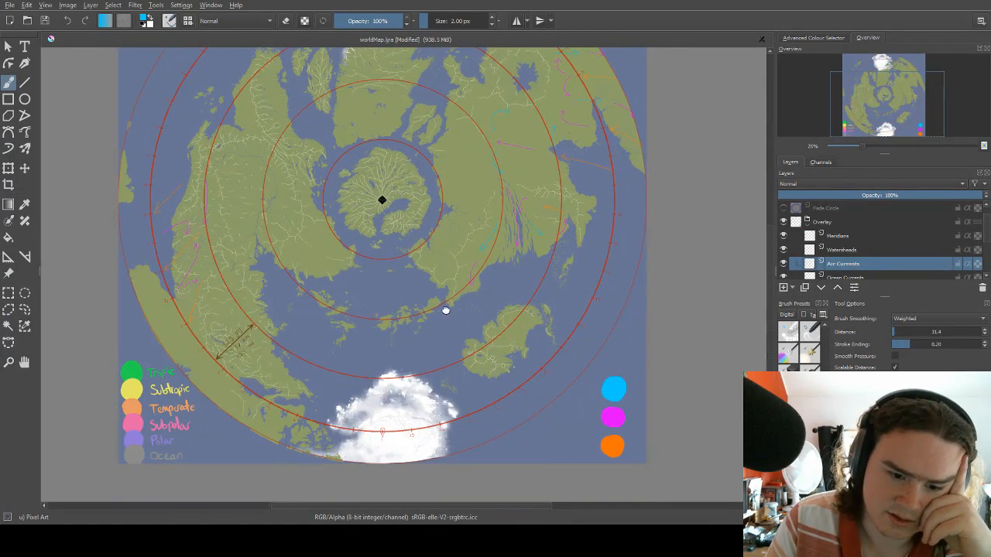
pyautogui.moveTo(445, 309); pyautogui.dragTo(454, 350)
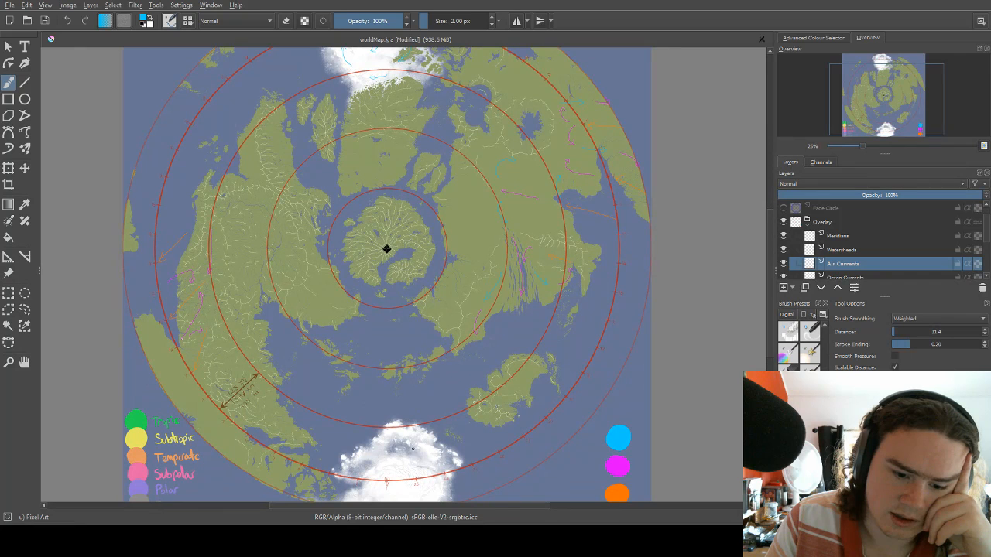
pyautogui.moveTo(455, 290); pyautogui.dragTo(454, 267)
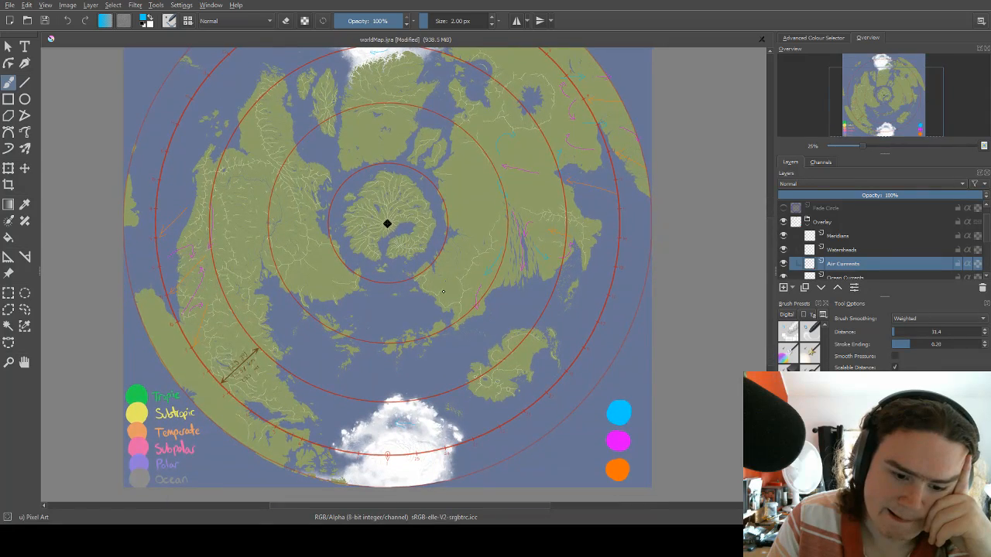
pyautogui.moveTo(413, 456); pyautogui.dragTo(399, 439)
# Draw two blue arrows down the southern ice cap's western side, one southwestward toward mark 2 and one southeastward below that mark.
pyautogui.scroll(3, 404, 434)
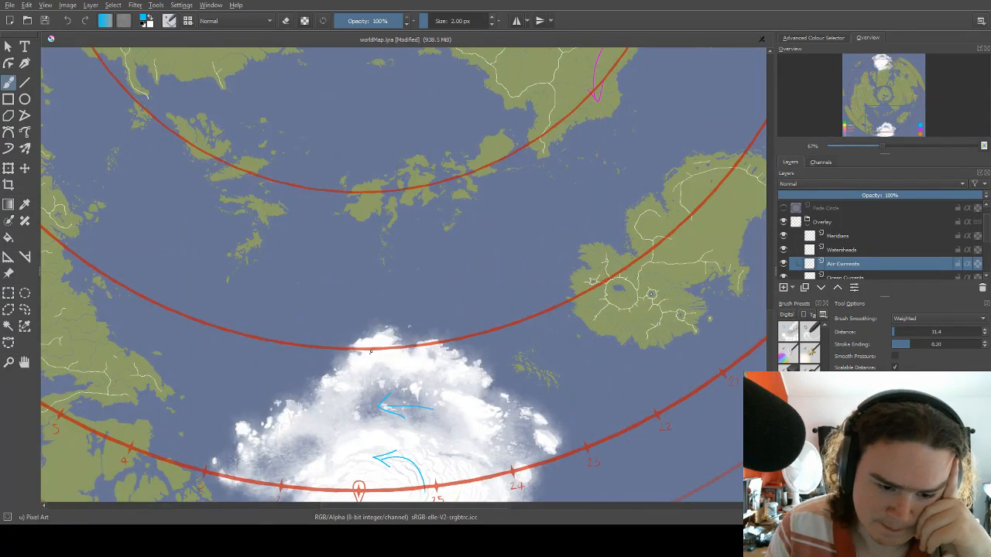
pyautogui.moveTo(370, 351); pyautogui.dragTo(379, 226)
pyautogui.moveTo(343, 283)
pyautogui.mouseDown()
pyautogui.moveTo(318, 318)
pyautogui.moveTo(327, 310)
pyautogui.mouseUp()
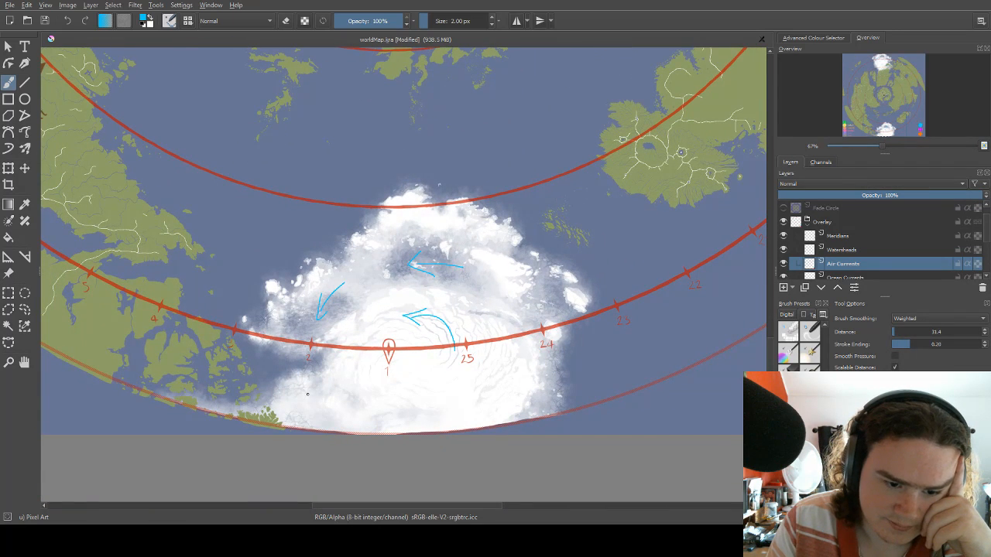
pyautogui.moveTo(302, 372)
pyautogui.mouseDown()
pyautogui.moveTo(314, 409)
pyautogui.moveTo(323, 398)
pyautogui.mouseUp()
# Draw three blue arrows on the southern ice cap: northeastward south of marks 24 and 25, northwestward from mark 24, and southeastward at the southern edge.
pyautogui.moveTo(474, 407); pyautogui.dragTo(496, 370)
pyautogui.moveTo(530, 331); pyautogui.dragTo(506, 311)
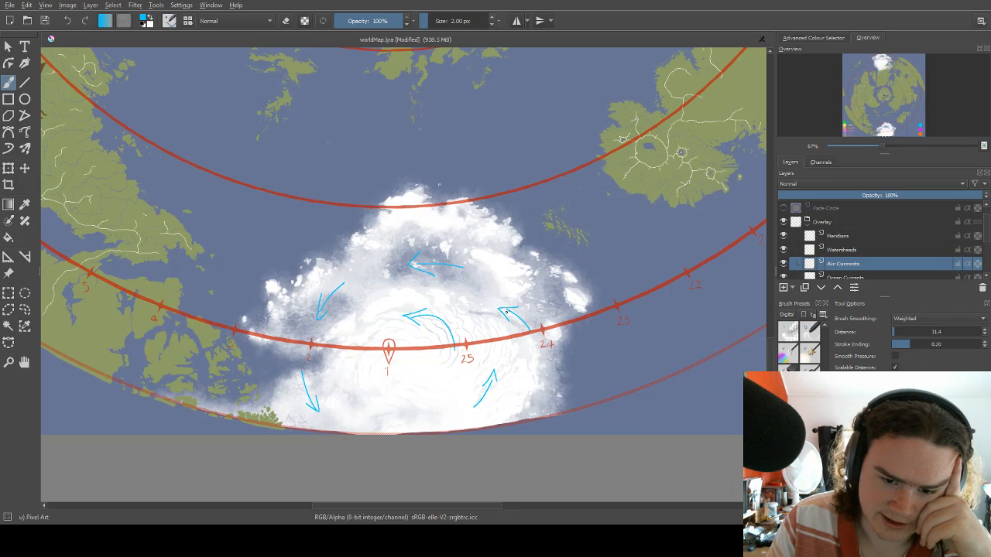
pyautogui.moveTo(370, 402)
pyautogui.mouseDown()
pyautogui.moveTo(396, 425)
pyautogui.moveTo(383, 426)
pyautogui.mouseUp()
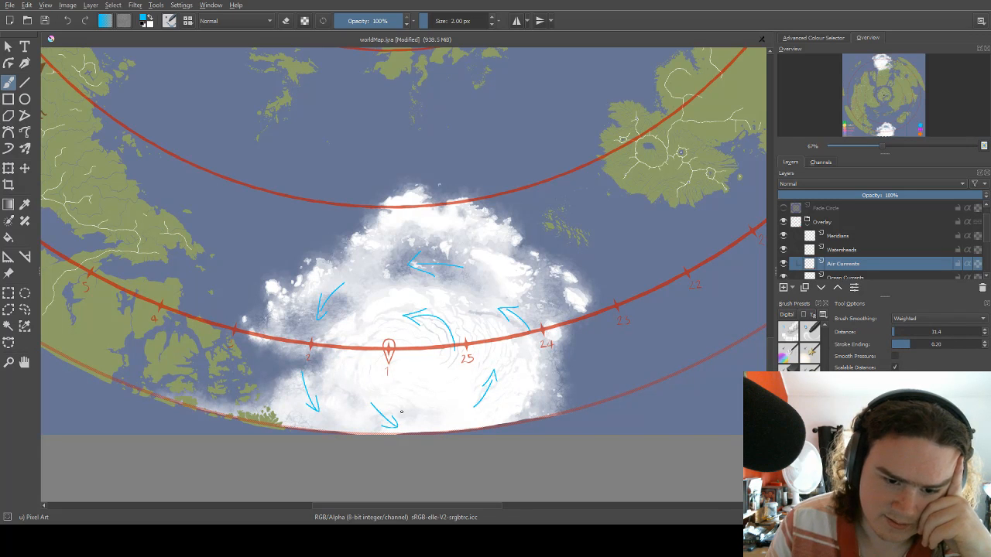
pyautogui.scroll(-2, 456, 313)
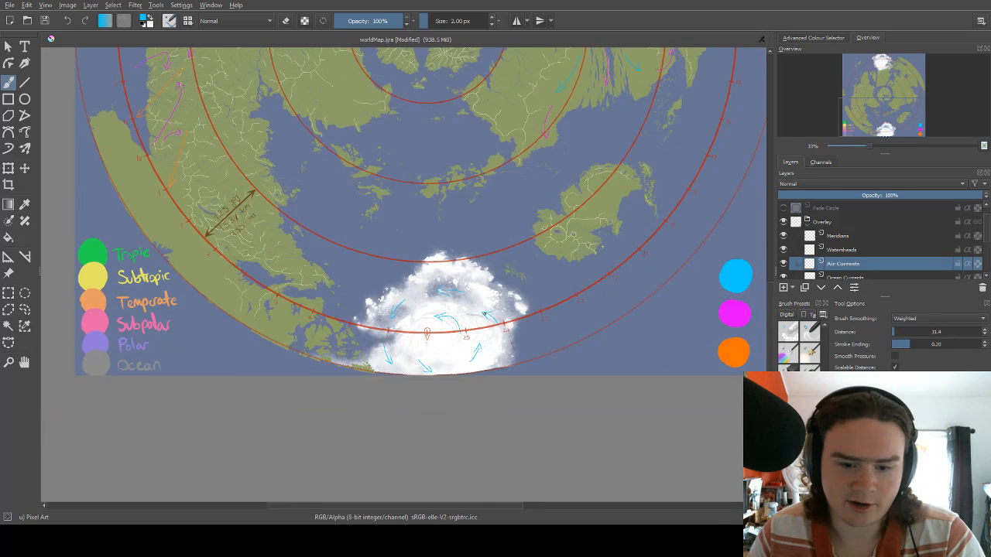
pyautogui.scroll(3, 524, 284)
pyautogui.moveTo(411, 267); pyautogui.dragTo(456, 228)
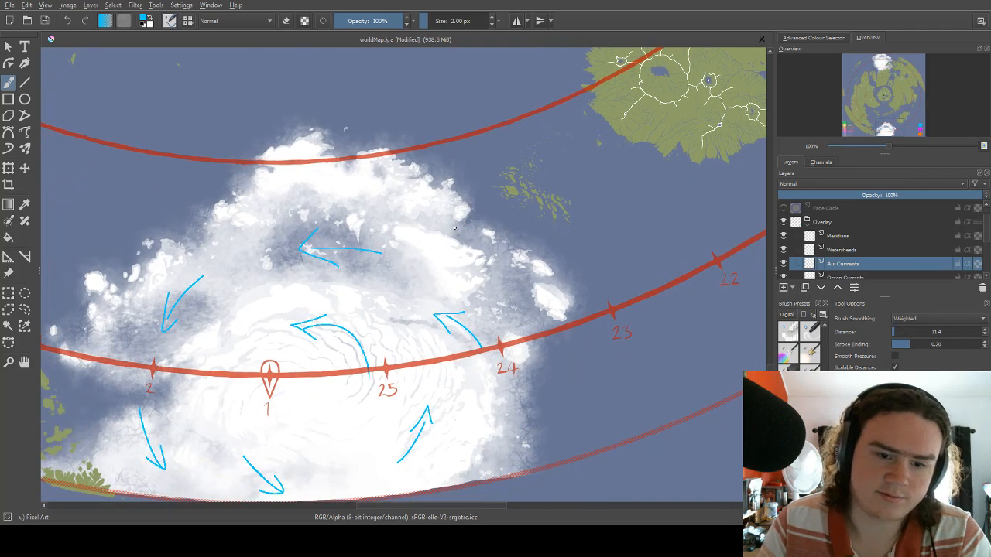
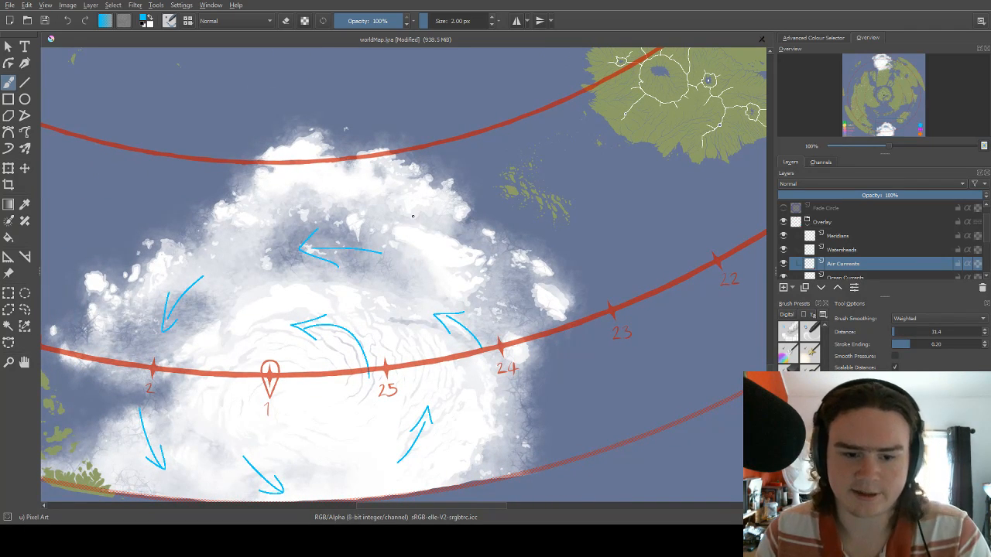
# Switch the brush to magenta and draw two arrows out of the southern ice cap: northwestward at its northwestern edge, northeastward at its northeastern edge.
pyautogui.scroll(-4, 412, 217)
pyautogui.scroll(2, 414, 199)
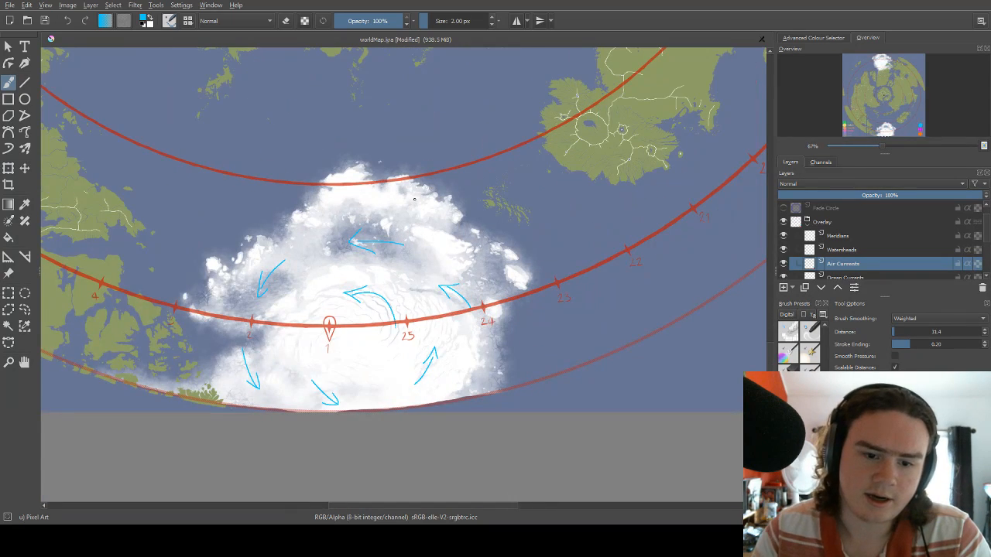
pyautogui.moveTo(414, 199); pyautogui.dragTo(470, 215)
pyautogui.rightClick(399, 222)
pyautogui.click(389, 184)
pyautogui.rightClick(384, 164)
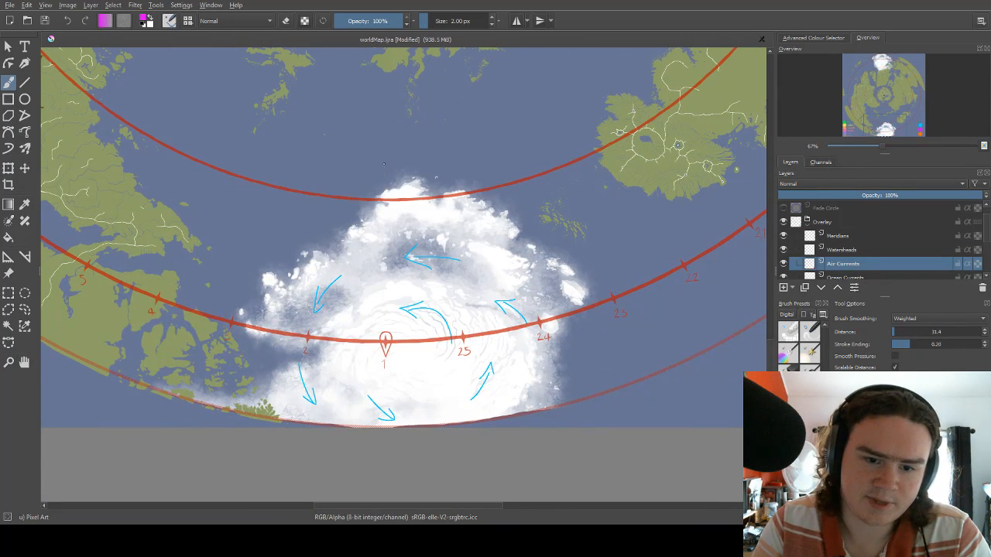
pyautogui.moveTo(384, 164); pyautogui.dragTo(406, 179)
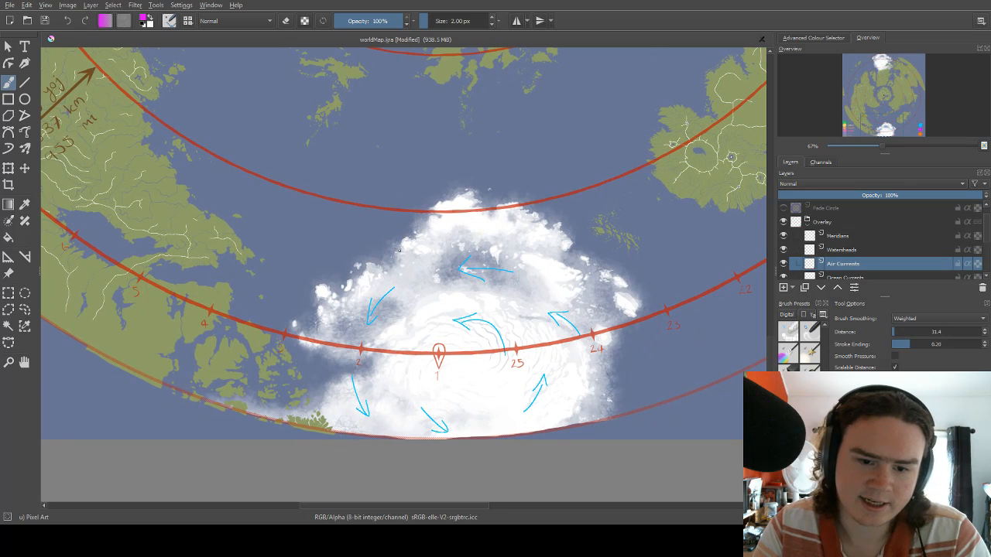
pyautogui.moveTo(412, 259); pyautogui.dragTo(380, 208)
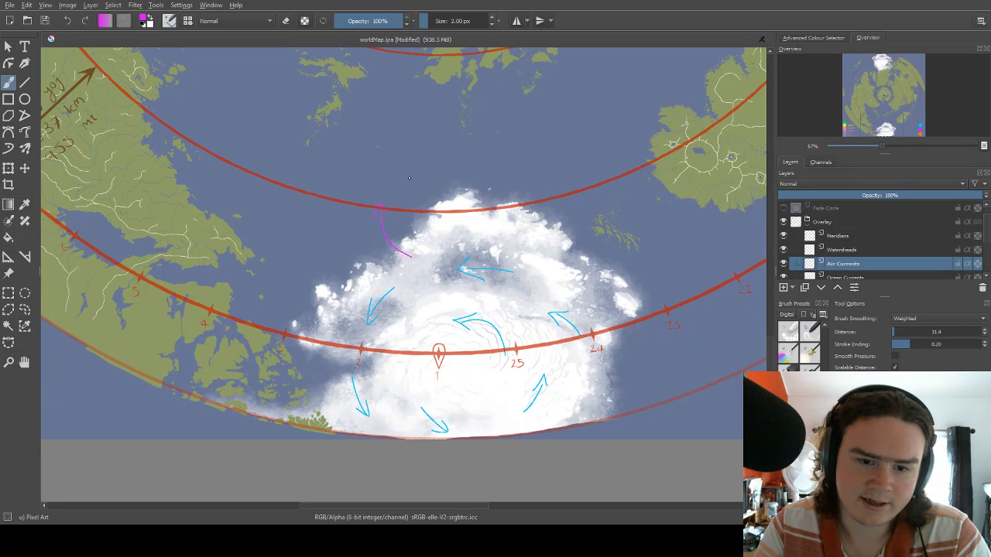
pyautogui.moveTo(409, 178); pyautogui.dragTo(381, 143)
pyautogui.moveTo(530, 247)
pyautogui.mouseDown()
pyautogui.moveTo(540, 195)
pyautogui.moveTo(547, 205)
pyautogui.mouseUp()
# Draw two more magenta arrows on the southern ice cap: northwestward off the western edge near mark 3, and eastward off the eastern edge below mark 24.
pyautogui.moveTo(325, 249); pyautogui.dragTo(360, 257)
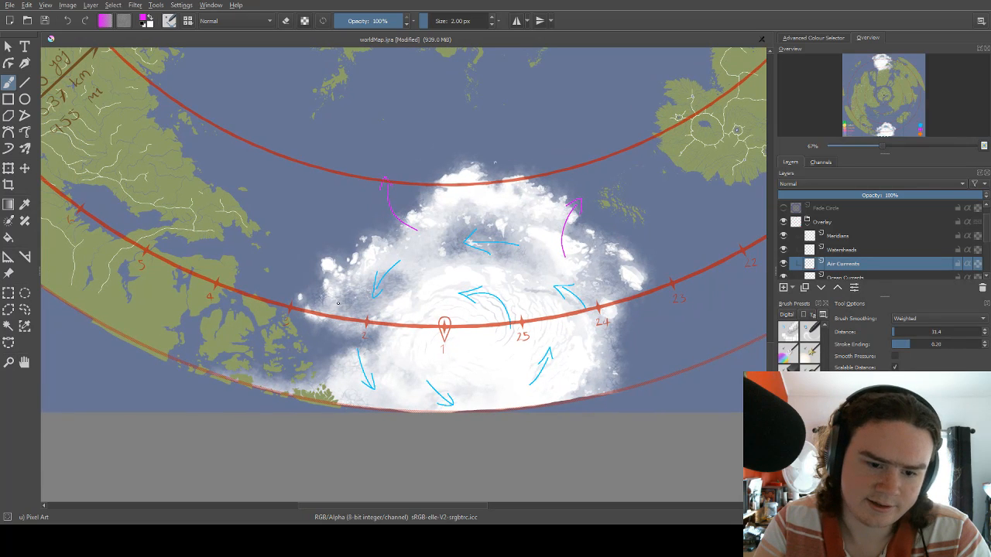
pyautogui.moveTo(338, 304); pyautogui.dragTo(282, 280)
pyautogui.moveTo(588, 275); pyautogui.dragTo(574, 196)
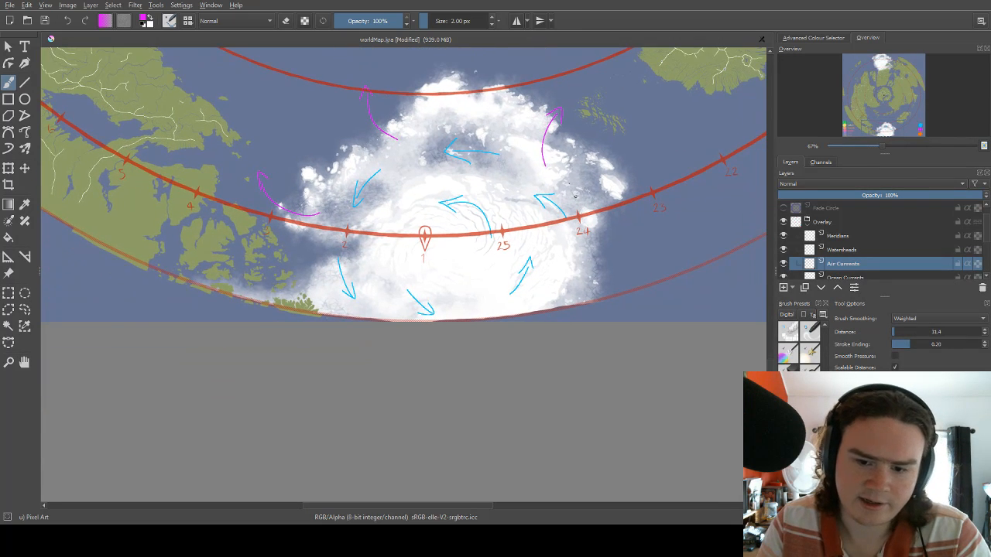
pyautogui.moveTo(580, 251); pyautogui.dragTo(635, 234)
# Draw two magenta arrows on the northern ice cap: southward across its southern edge onto the landmass, and eastward toward the islands below mark 3.
pyautogui.moveTo(634, 177); pyautogui.dragTo(605, 257)
pyautogui.moveTo(613, 216); pyautogui.dragTo(640, 417)
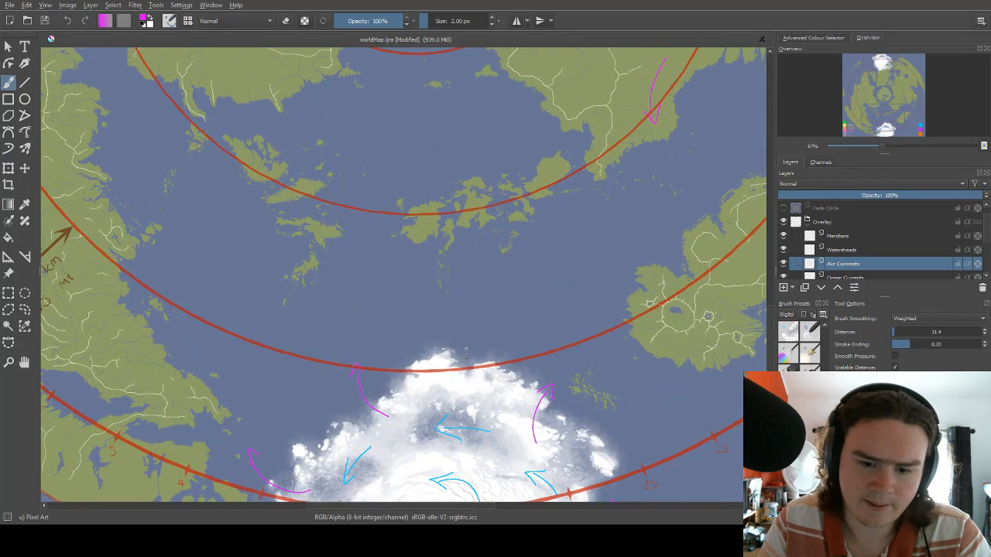
pyautogui.moveTo(539, 235); pyautogui.dragTo(522, 395)
pyautogui.moveTo(438, 79); pyautogui.dragTo(455, 335)
pyautogui.moveTo(490, 118); pyautogui.dragTo(505, 363)
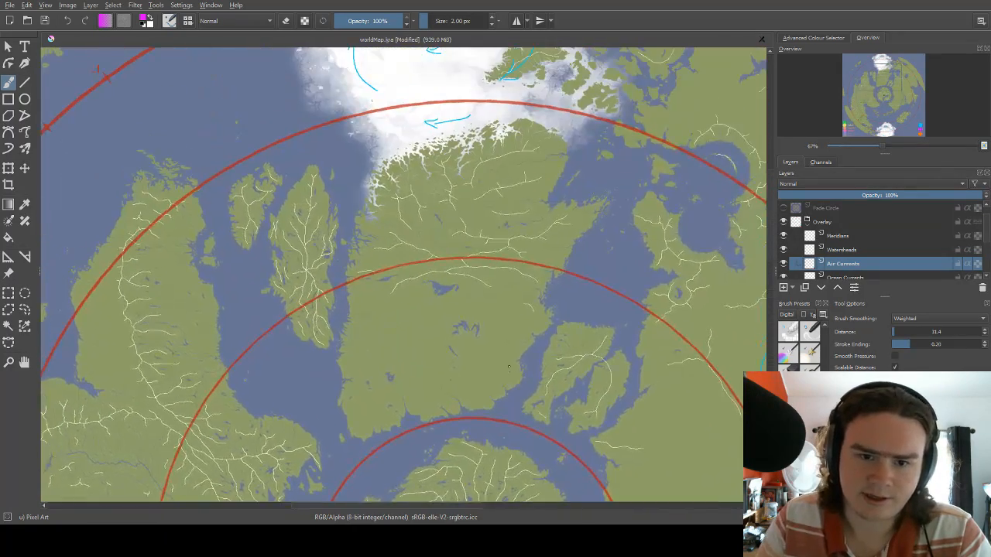
pyautogui.moveTo(485, 177); pyautogui.dragTo(494, 270)
pyautogui.moveTo(503, 201); pyautogui.dragTo(516, 250)
pyautogui.moveTo(570, 144); pyautogui.dragTo(545, 199)
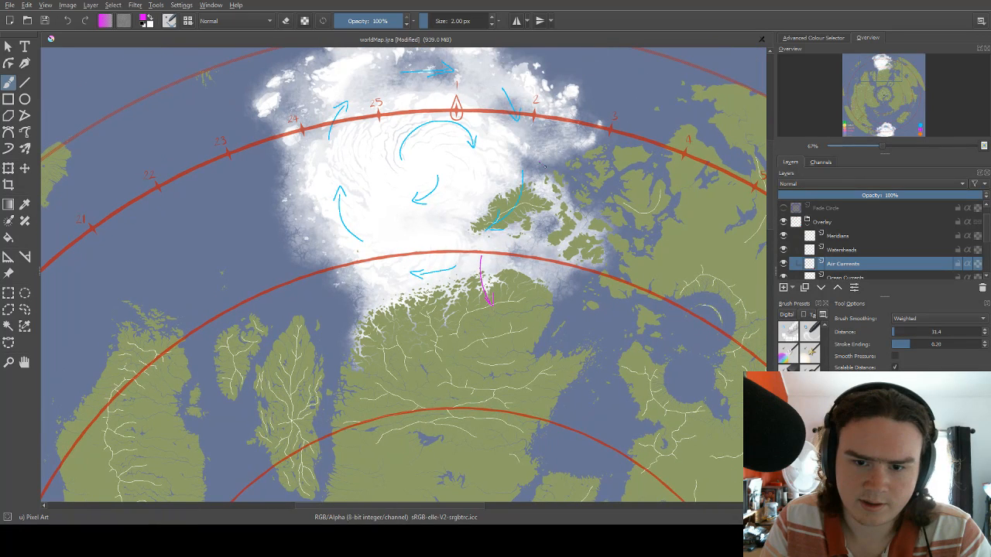
pyautogui.moveTo(542, 165); pyautogui.dragTo(577, 157)
# Draw three magenta arrows on the northern ice cap's western side: southwestward at the southern corner, westward below mark 24, and southwestward off the western edge.
pyautogui.moveTo(379, 263)
pyautogui.mouseDown()
pyautogui.moveTo(360, 269)
pyautogui.moveTo(346, 297)
pyautogui.mouseUp()
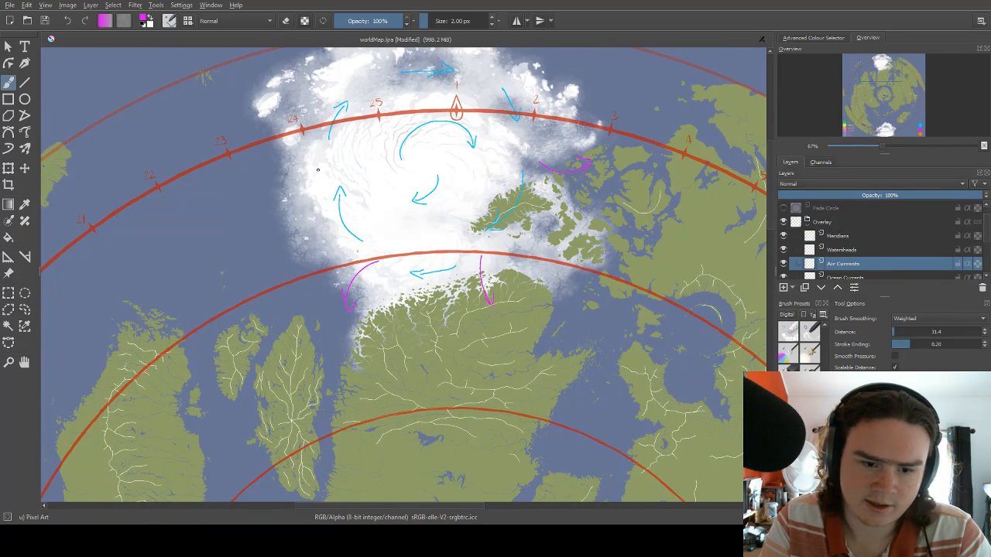
pyautogui.moveTo(322, 172); pyautogui.dragTo(276, 156)
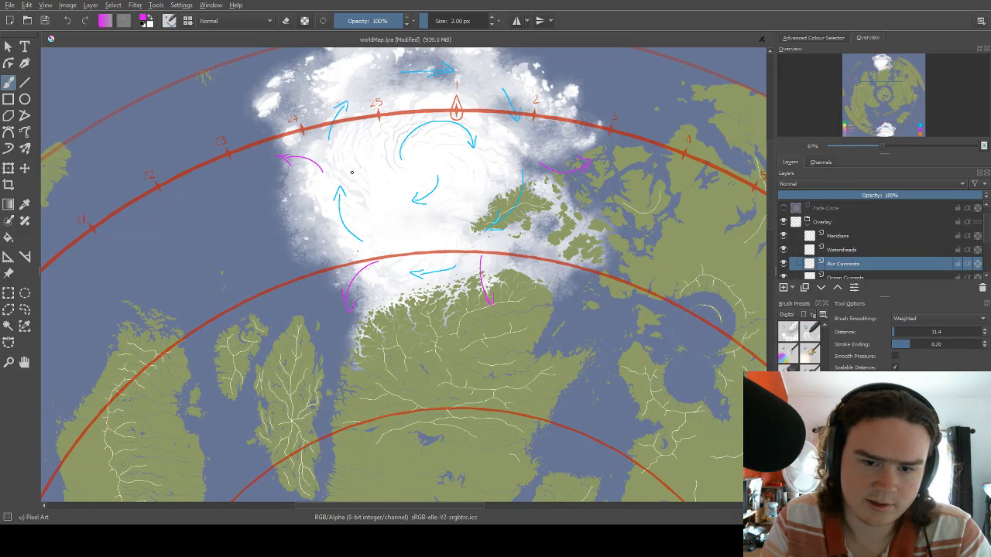
pyautogui.moveTo(388, 191)
pyautogui.mouseDown()
pyautogui.moveTo(437, 149)
pyautogui.moveTo(451, 168)
pyautogui.moveTo(494, 137)
pyautogui.mouseUp()
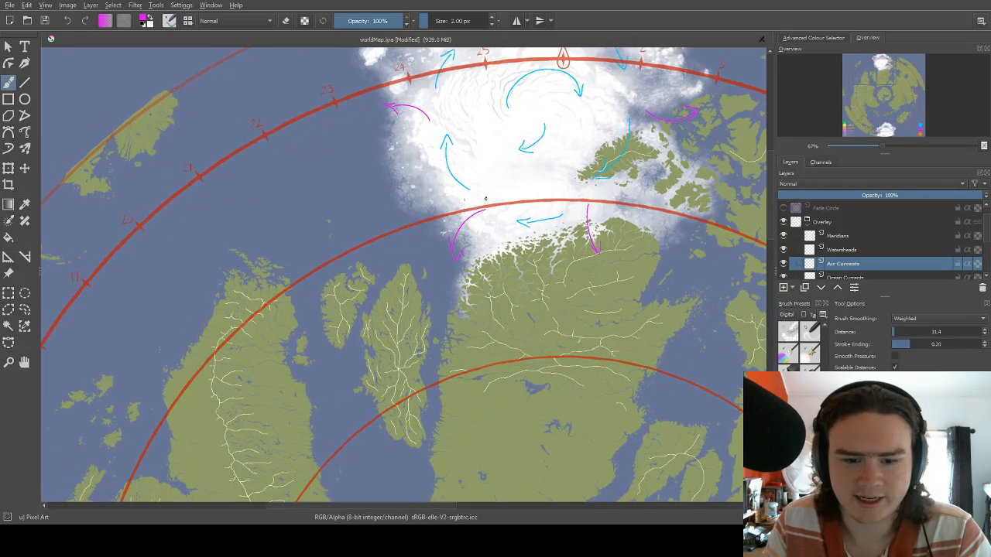
pyautogui.moveTo(487, 178); pyautogui.dragTo(461, 118)
pyautogui.moveTo(436, 168)
pyautogui.mouseDown()
pyautogui.moveTo(441, 163)
pyautogui.moveTo(438, 232)
pyautogui.mouseUp()
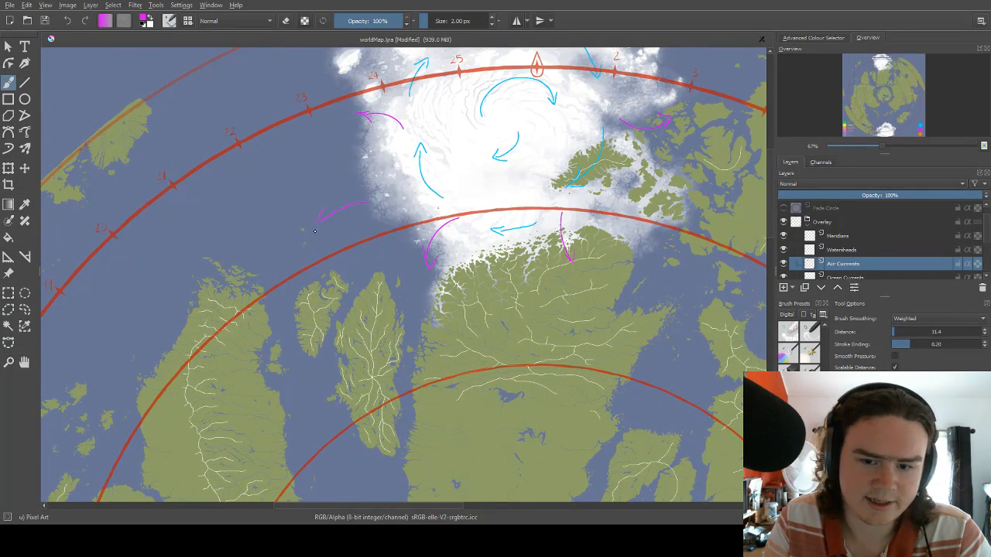
# Draw a southeastward magenta arrow across the islands at the northern ice cap's southeastern edge.
pyautogui.moveTo(497, 212)
pyautogui.mouseDown()
pyautogui.moveTo(409, 212)
pyautogui.moveTo(434, 184)
pyautogui.mouseUp()
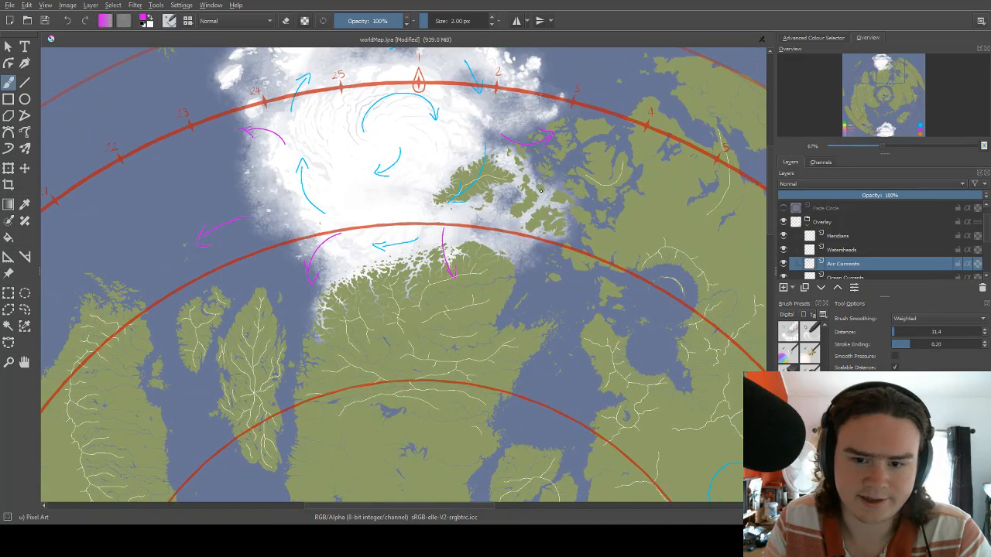
pyautogui.moveTo(547, 192); pyautogui.dragTo(568, 229)
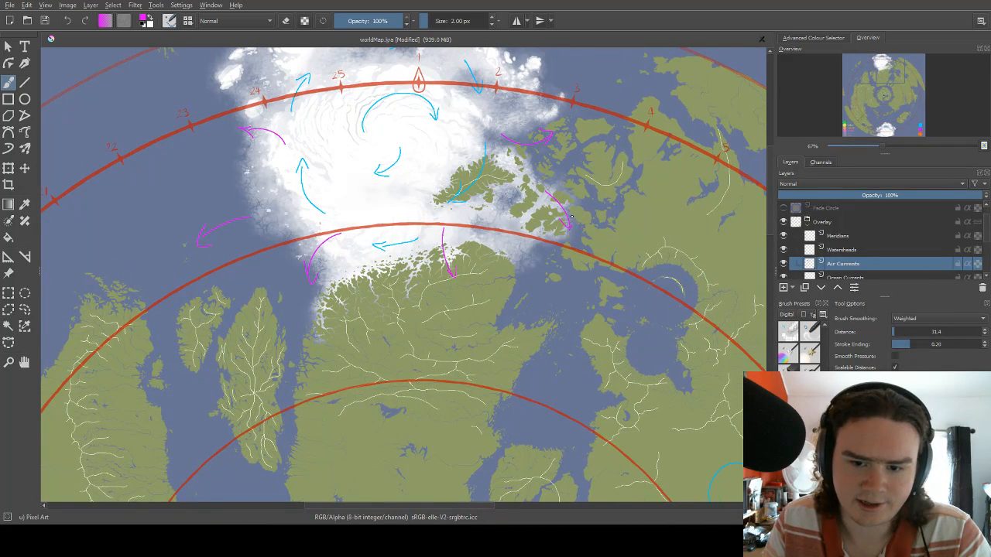
# Draw two magenta arrows on the northern ice cap's upper part: curving northward off the edge above mark 2, and northwestward above mark 25.
pyautogui.moveTo(577, 189); pyautogui.dragTo(554, 257)
pyautogui.moveTo(566, 216); pyautogui.dragTo(567, 248)
pyautogui.moveTo(454, 129)
pyautogui.mouseDown()
pyautogui.moveTo(478, 100)
pyautogui.moveTo(481, 107)
pyautogui.mouseUp()
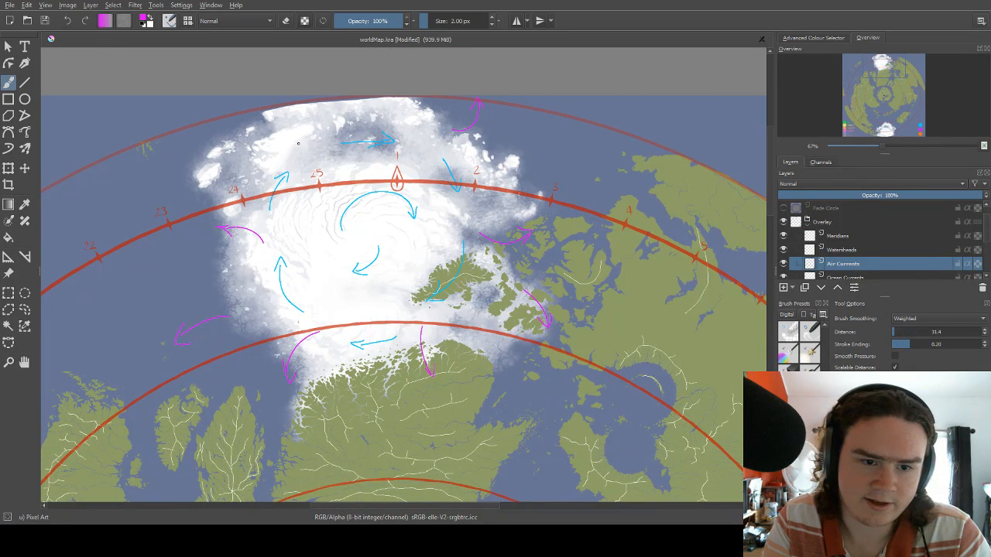
pyautogui.moveTo(298, 145)
pyautogui.mouseDown()
pyautogui.moveTo(279, 115)
pyautogui.moveTo(288, 110)
pyautogui.mouseUp()
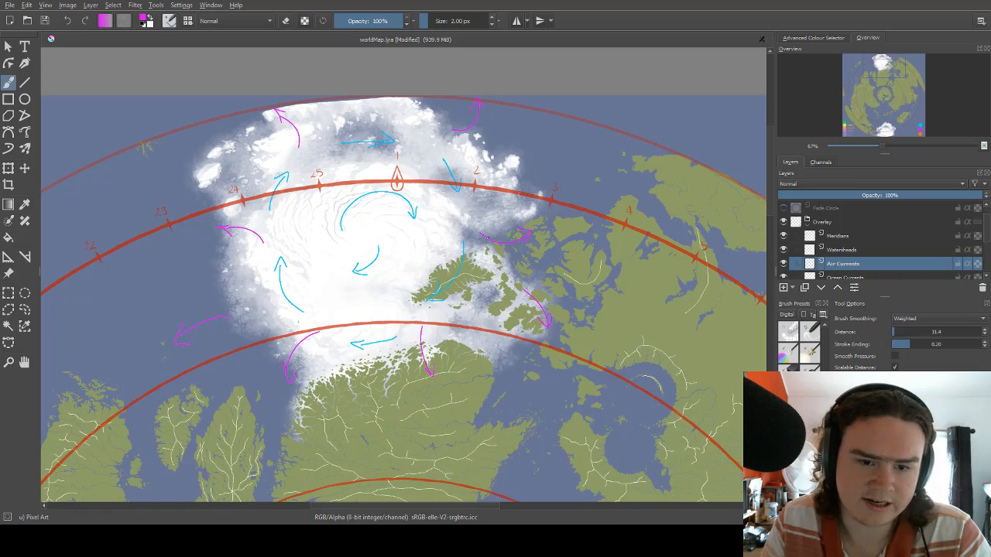
# Look over the landmasses and inlets south and southeast of the northern ice cap.
pyautogui.moveTo(495, 214); pyautogui.dragTo(508, 142)
pyautogui.moveTo(521, 277); pyautogui.dragTo(512, 254)
pyautogui.scroll(3, 511, 253)
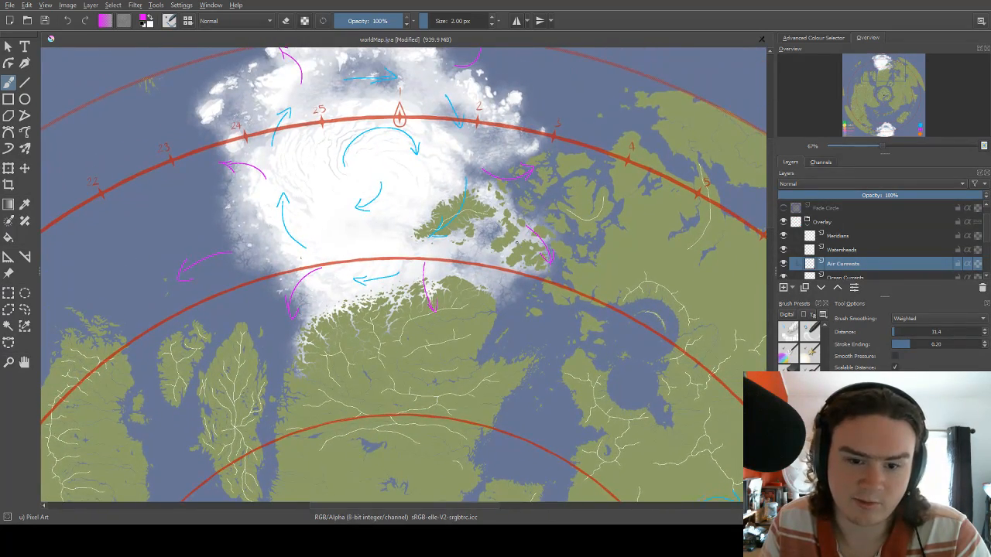
pyautogui.scroll(-5, 516, 240)
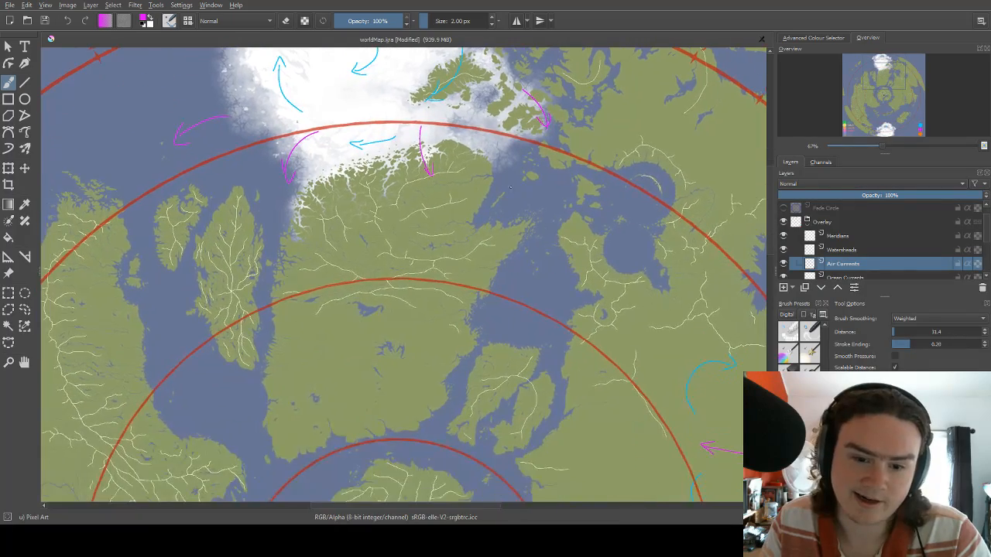
pyautogui.moveTo(499, 225); pyautogui.dragTo(478, 201)
pyautogui.moveTo(543, 211); pyautogui.dragTo(511, 277)
pyautogui.moveTo(544, 235); pyautogui.dragTo(479, 250)
pyautogui.moveTo(514, 211); pyautogui.dragTo(570, 174)
# Switch the brush to orange and draw two curved arrows pointing back to the northern ice cap, from the landmass's northwestern coast and its northeastern corner.
pyautogui.rightClick(516, 204)
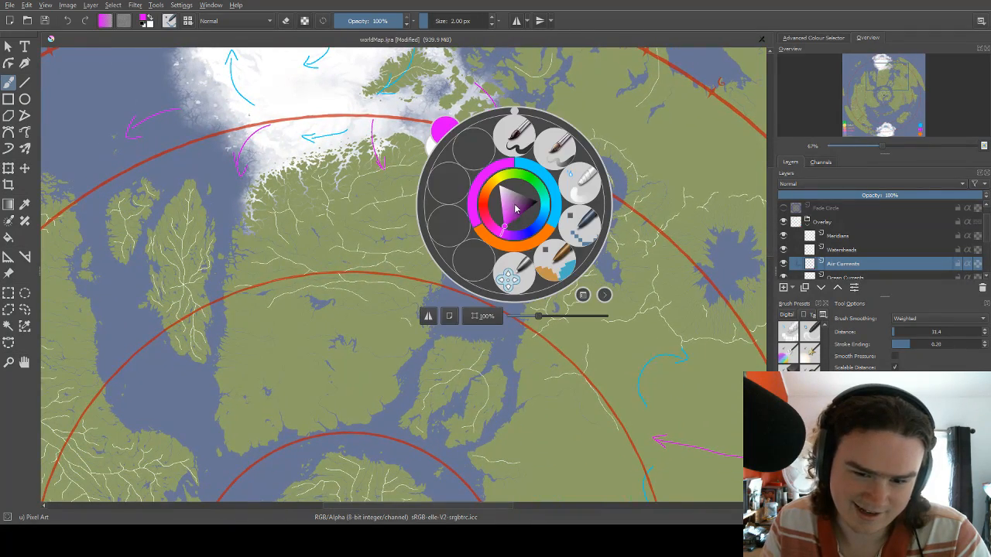
pyautogui.click(515, 248)
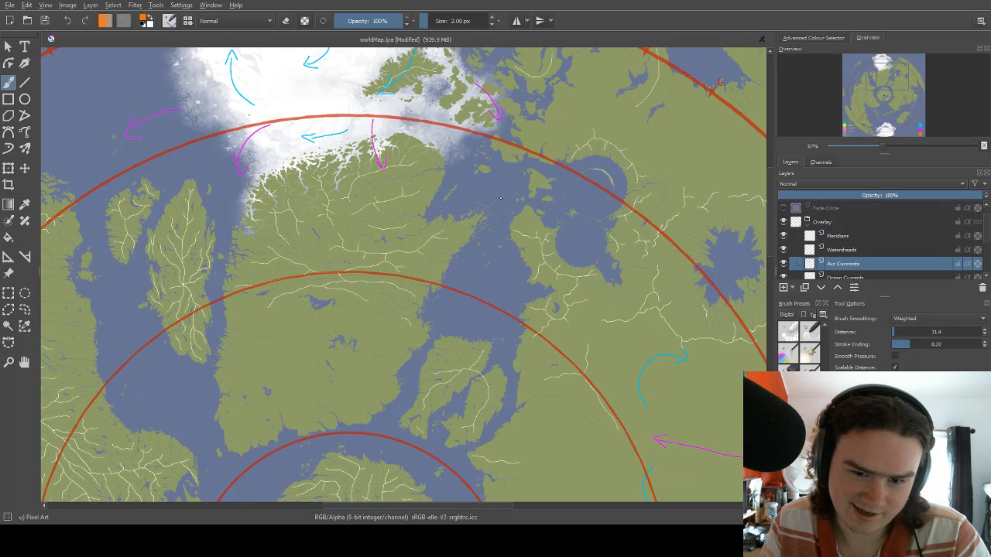
pyautogui.moveTo(505, 184); pyautogui.dragTo(534, 219)
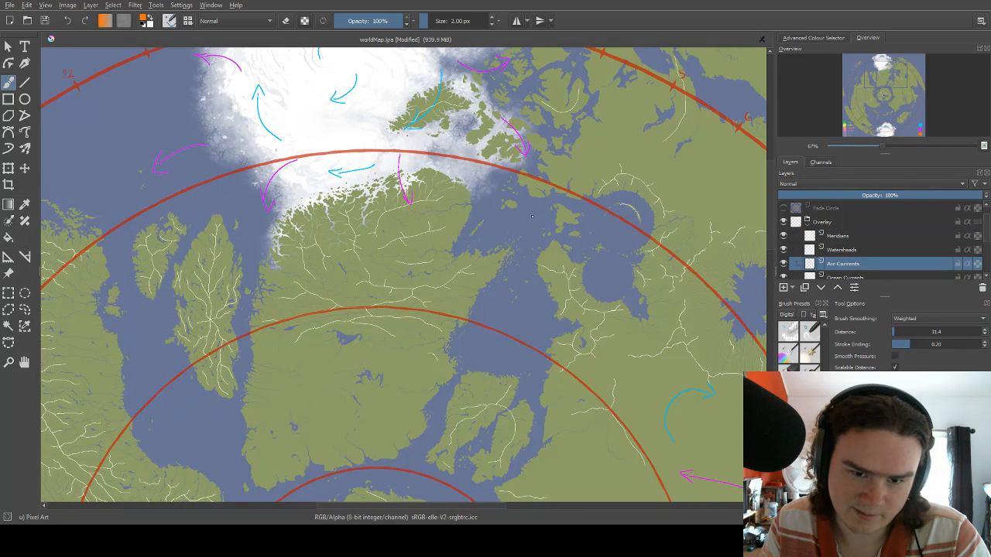
pyautogui.moveTo(527, 204); pyautogui.dragTo(544, 223)
pyautogui.moveTo(427, 231); pyautogui.dragTo(581, 209)
pyautogui.moveTo(498, 178); pyautogui.dragTo(534, 219)
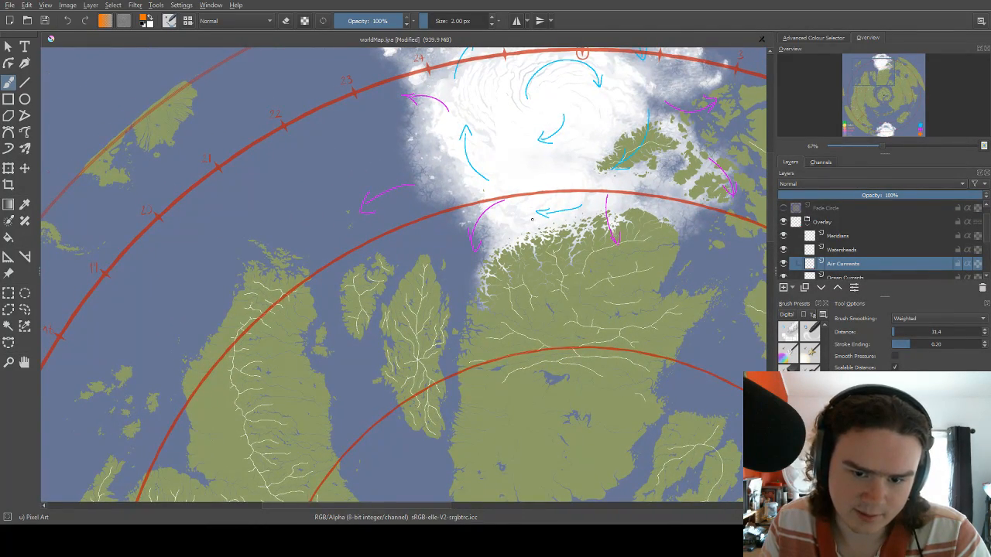
pyautogui.moveTo(471, 253); pyautogui.dragTo(490, 226)
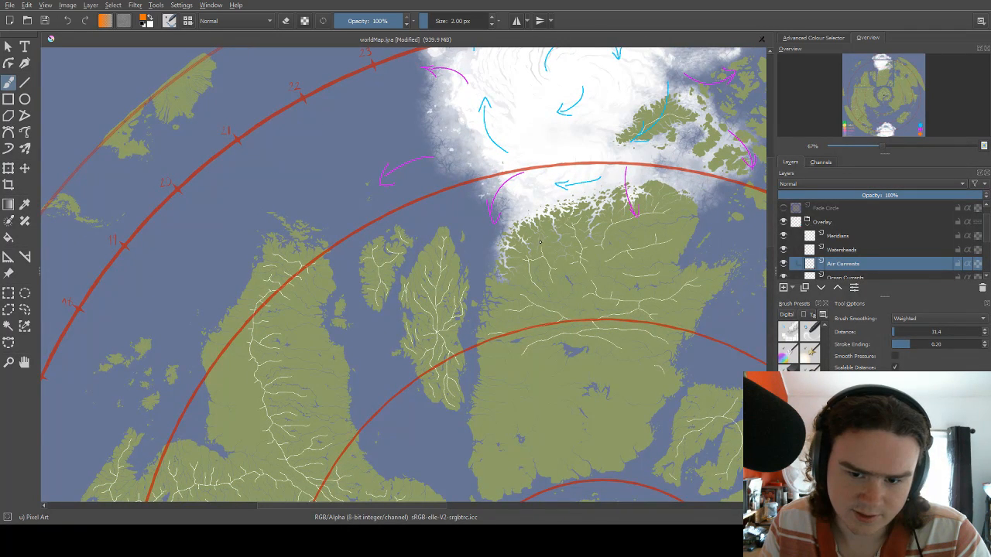
pyautogui.moveTo(544, 214); pyautogui.dragTo(553, 212)
pyautogui.moveTo(685, 226)
pyautogui.mouseDown()
pyautogui.moveTo(527, 216)
pyautogui.moveTo(489, 221)
pyautogui.moveTo(457, 239)
pyautogui.mouseUp()
pyautogui.moveTo(476, 203); pyautogui.dragTo(452, 221)
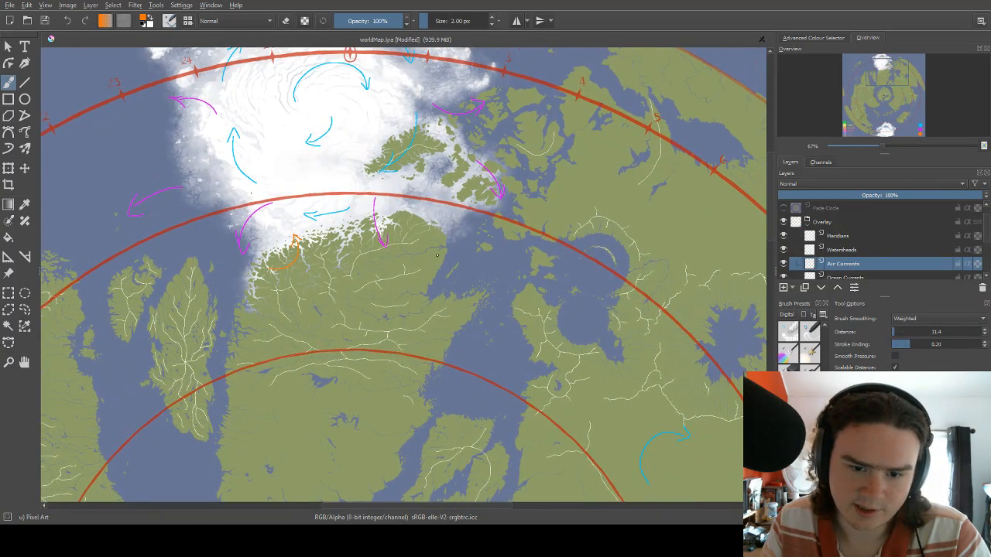
pyautogui.moveTo(423, 254)
pyautogui.mouseDown()
pyautogui.moveTo(447, 220)
pyautogui.moveTo(431, 203)
pyautogui.mouseUp()
# Erase the magenta arrow over the islands at the northern ice cap's southeastern edge and return to painting.
pyautogui.moveTo(488, 143); pyautogui.dragTo(447, 201)
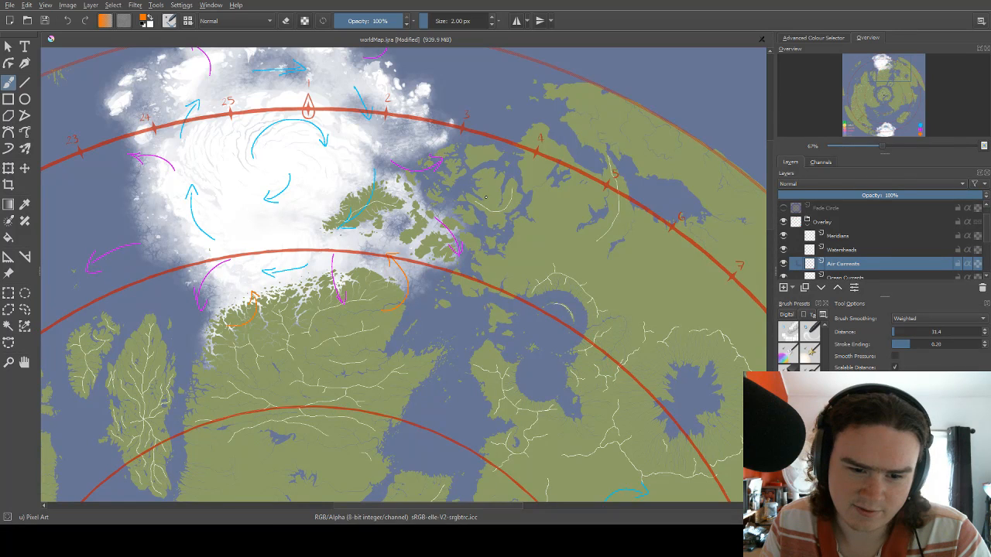
pyautogui.press('e')
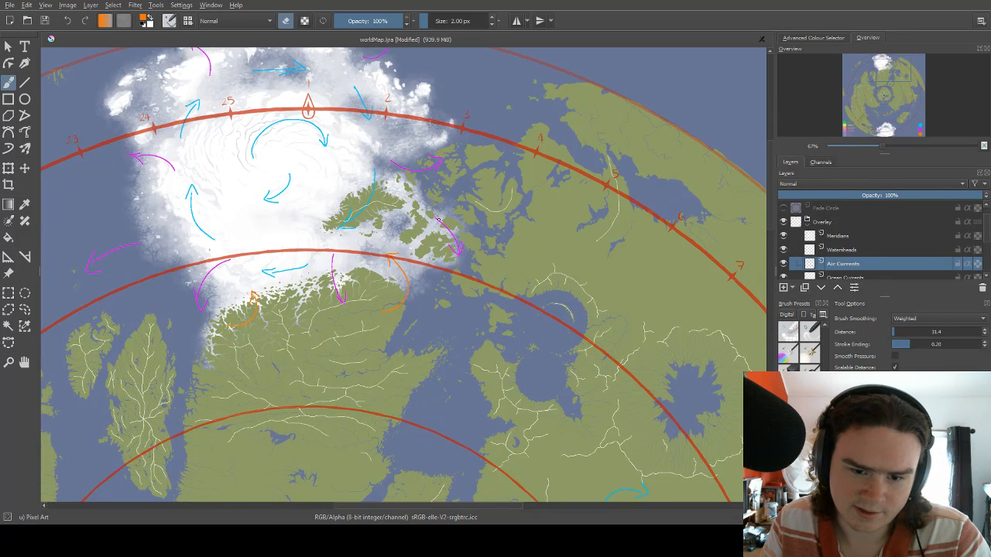
pyautogui.moveTo(451, 236); pyautogui.dragTo(459, 257)
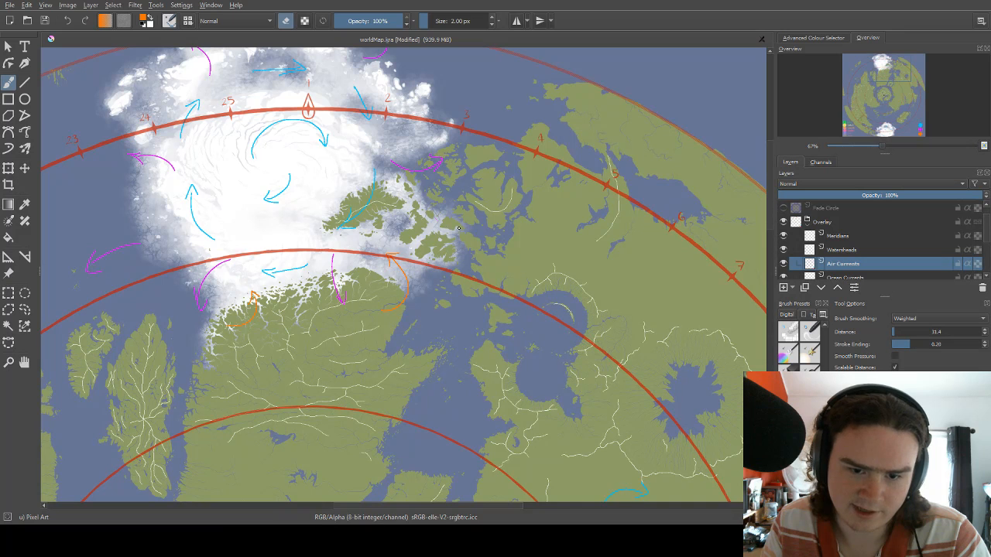
pyautogui.moveTo(472, 193); pyautogui.dragTo(431, 271)
pyautogui.press('e')
# Draw five orange arrows around the northern ice cap: southeastward at its northern edge and below mark 24, southward above mark 24, westward near mark 3, U-shaped southwest.
pyautogui.moveTo(411, 225)
pyautogui.mouseDown()
pyautogui.moveTo(407, 200)
pyautogui.moveTo(374, 183)
pyautogui.moveTo(370, 189)
pyautogui.moveTo(475, 250)
pyautogui.mouseUp()
pyautogui.moveTo(376, 145)
pyautogui.mouseDown()
pyautogui.moveTo(374, 110)
pyautogui.moveTo(373, 145)
pyautogui.moveTo(377, 137)
pyautogui.mouseUp()
pyautogui.moveTo(202, 145)
pyautogui.mouseDown()
pyautogui.moveTo(200, 204)
pyautogui.moveTo(203, 188)
pyautogui.mouseUp()
pyautogui.moveTo(196, 246)
pyautogui.mouseDown()
pyautogui.moveTo(242, 183)
pyautogui.moveTo(215, 254)
pyautogui.moveTo(255, 276)
pyautogui.moveTo(288, 250)
pyautogui.mouseUp()
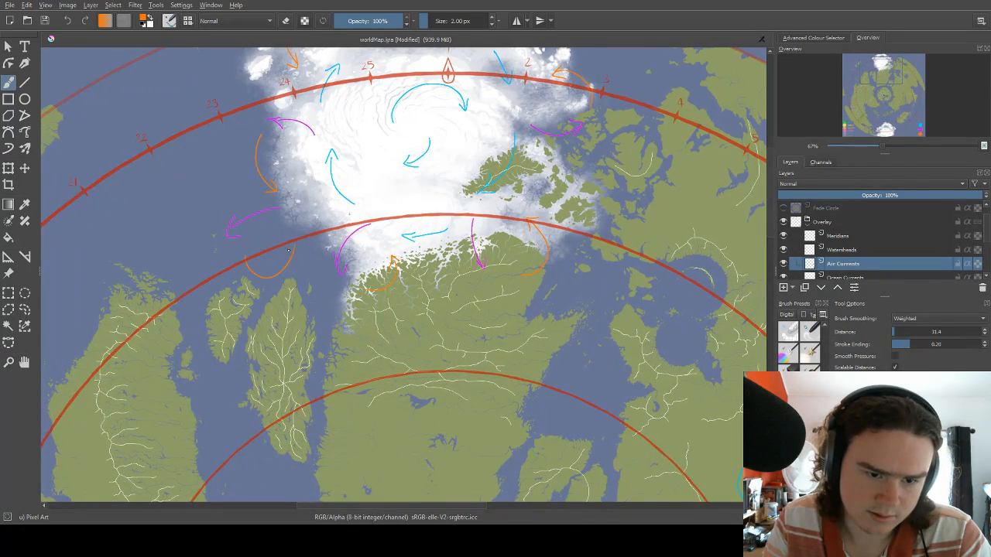
pyautogui.moveTo(500, 235); pyautogui.dragTo(474, 232)
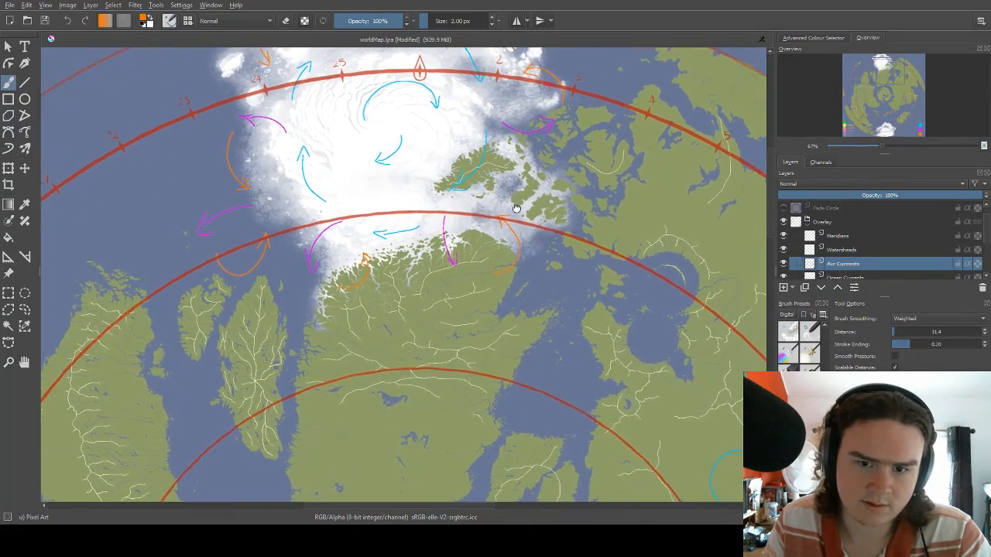
pyautogui.moveTo(541, 190); pyautogui.dragTo(482, 232)
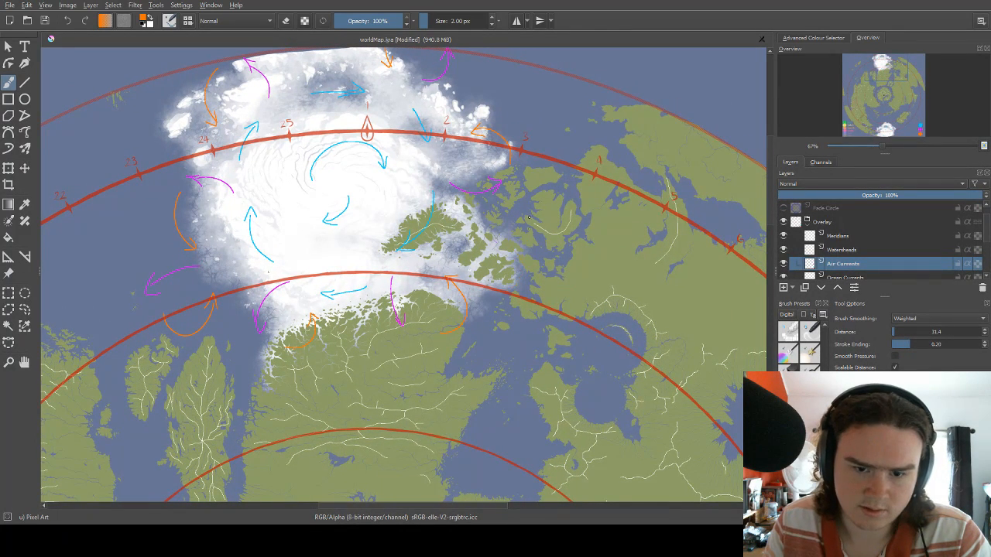
pyautogui.moveTo(526, 243); pyautogui.dragTo(565, 203)
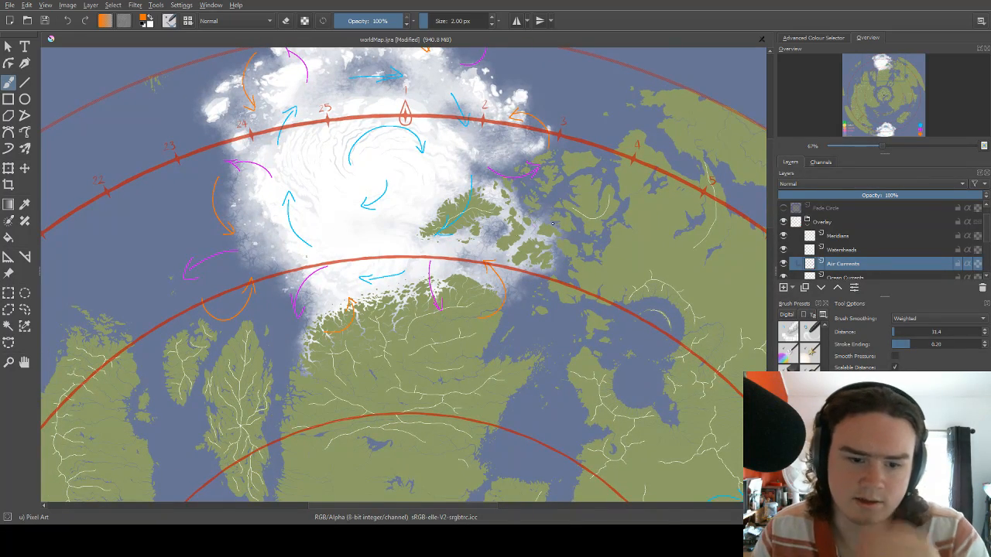
pyautogui.scroll(-3, 553, 224)
pyautogui.scroll(5, 394, 212)
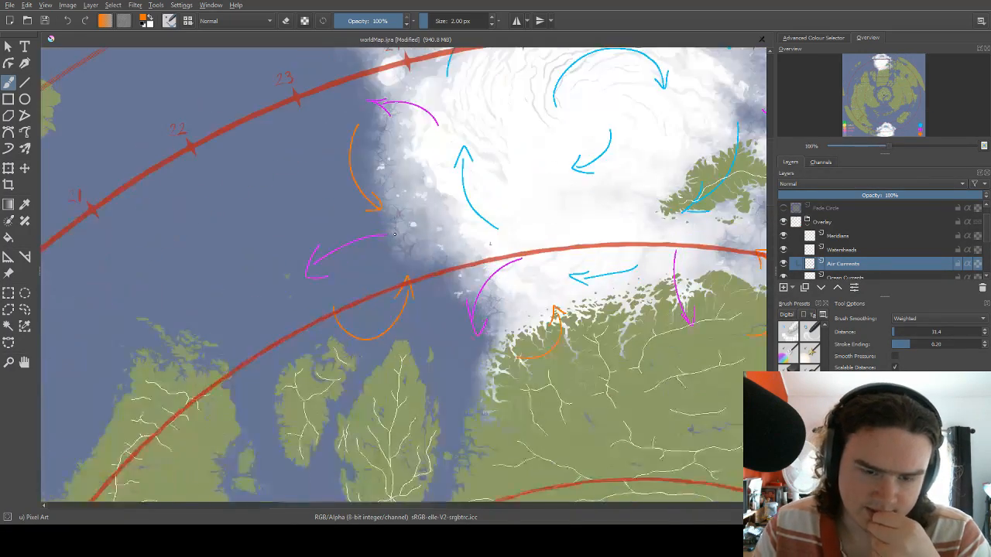
pyautogui.moveTo(467, 271); pyautogui.dragTo(397, 356)
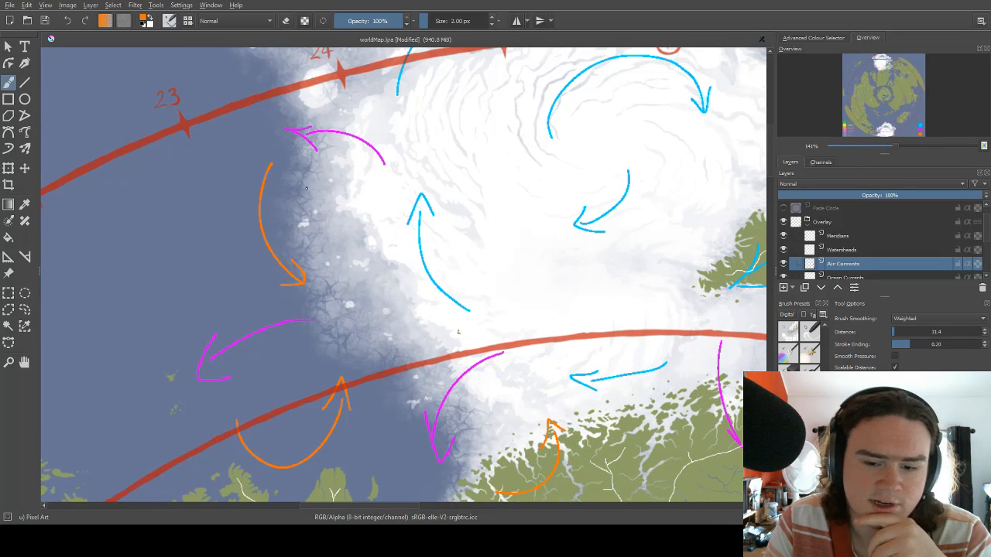
pyautogui.moveTo(315, 201); pyautogui.dragTo(325, 237)
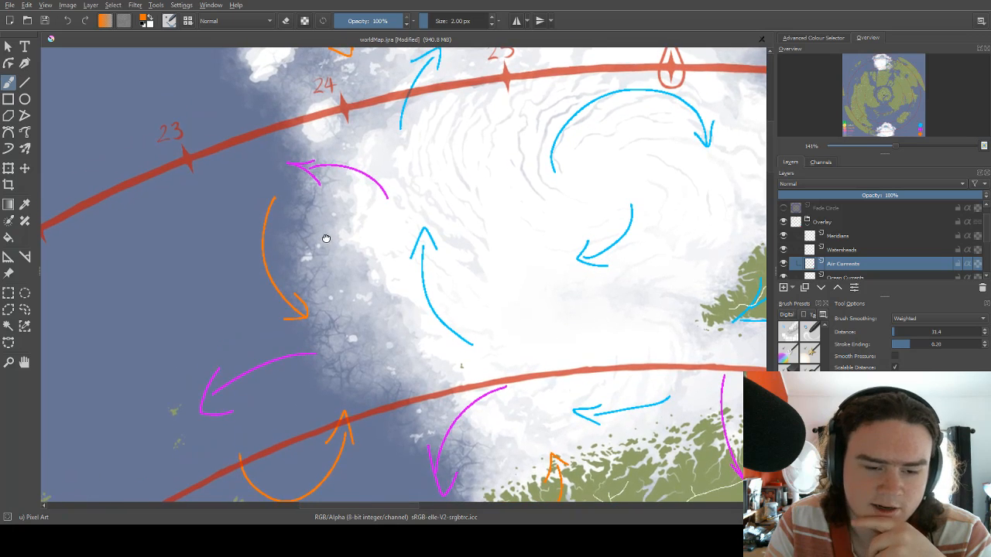
# Look over the arrows around the northern ice cap and the sea and landmasses to its southwest.
pyautogui.moveTo(355, 156); pyautogui.dragTo(320, 193)
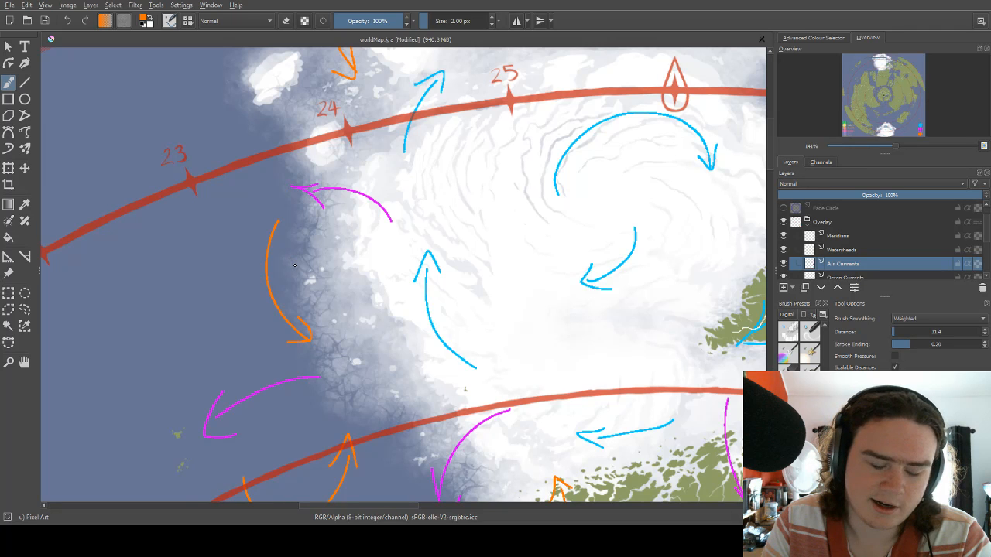
pyautogui.moveTo(294, 264); pyautogui.dragTo(307, 241)
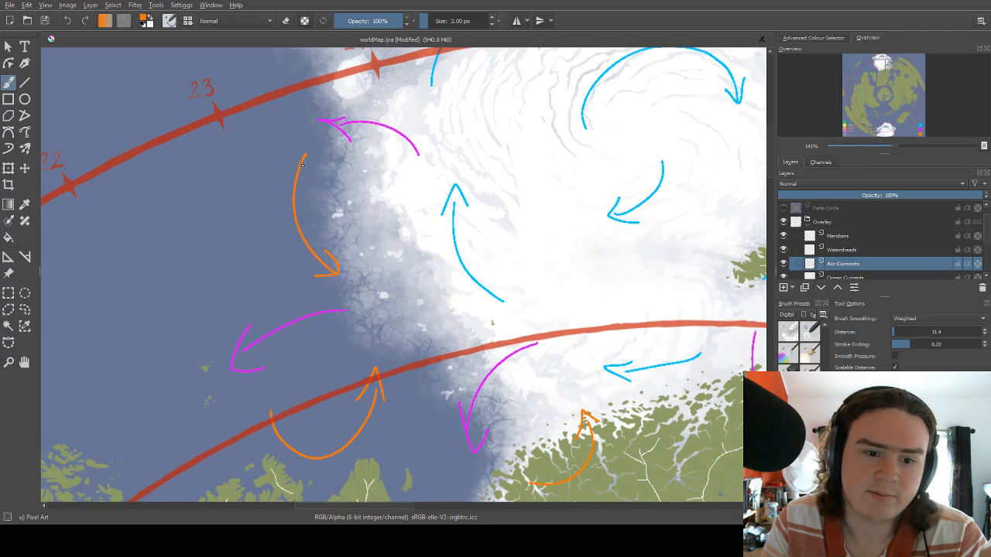
pyautogui.moveTo(588, 149); pyautogui.dragTo(490, 184)
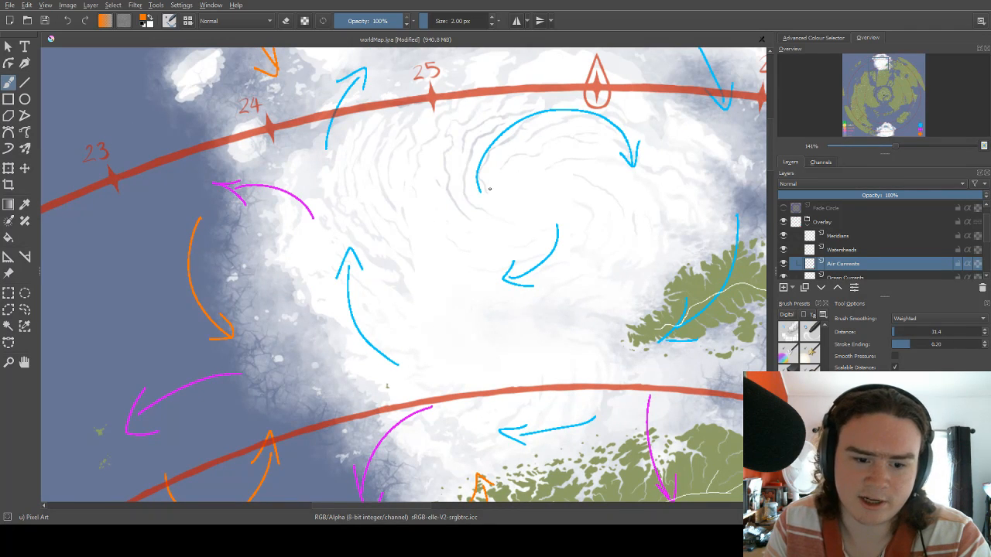
pyautogui.moveTo(304, 319); pyautogui.dragTo(306, 250)
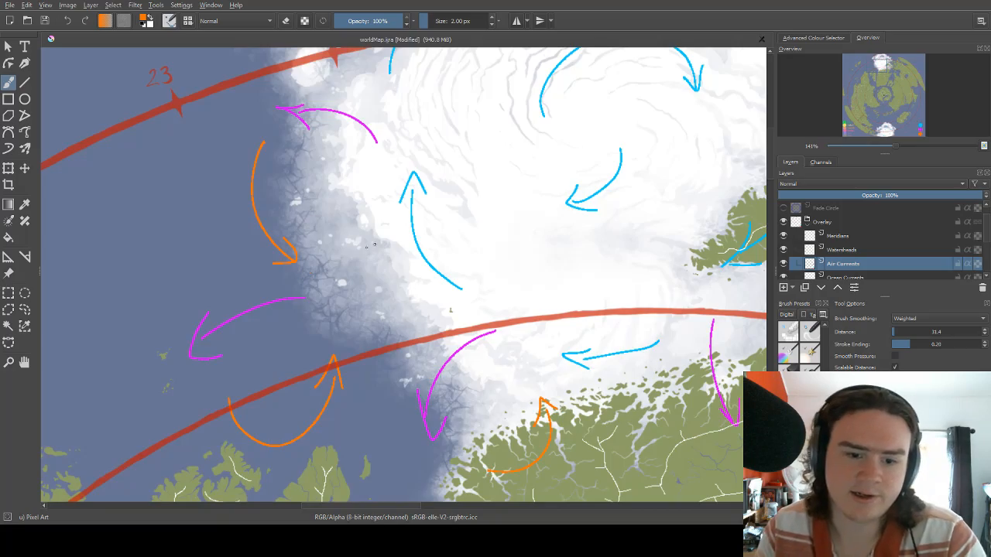
pyautogui.scroll(-3, 375, 244)
pyautogui.scroll(-1, 350, 215)
pyautogui.scroll(3, 398, 247)
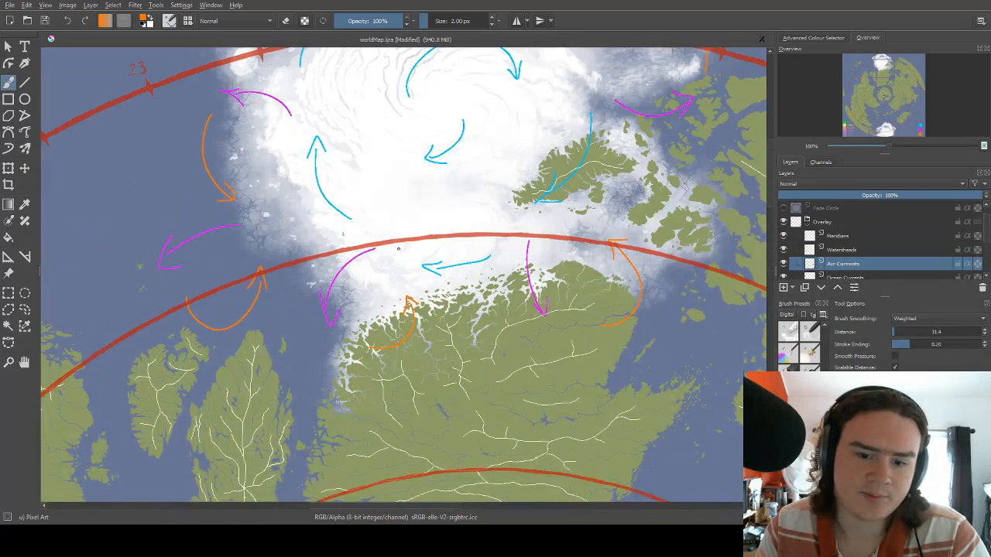
pyautogui.moveTo(348, 355); pyautogui.dragTo(488, 304)
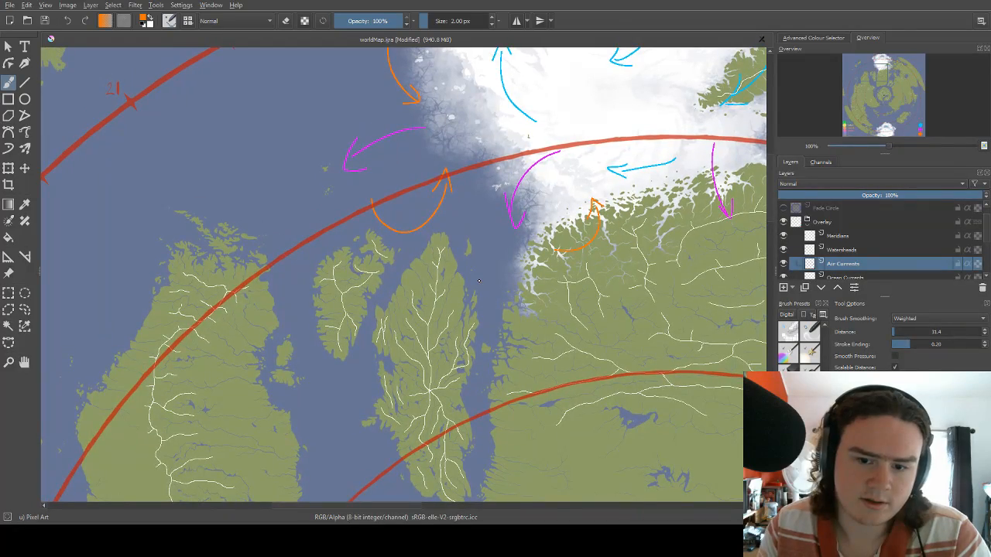
pyautogui.scroll(-2, 478, 269)
pyautogui.scroll(-4, 529, 460)
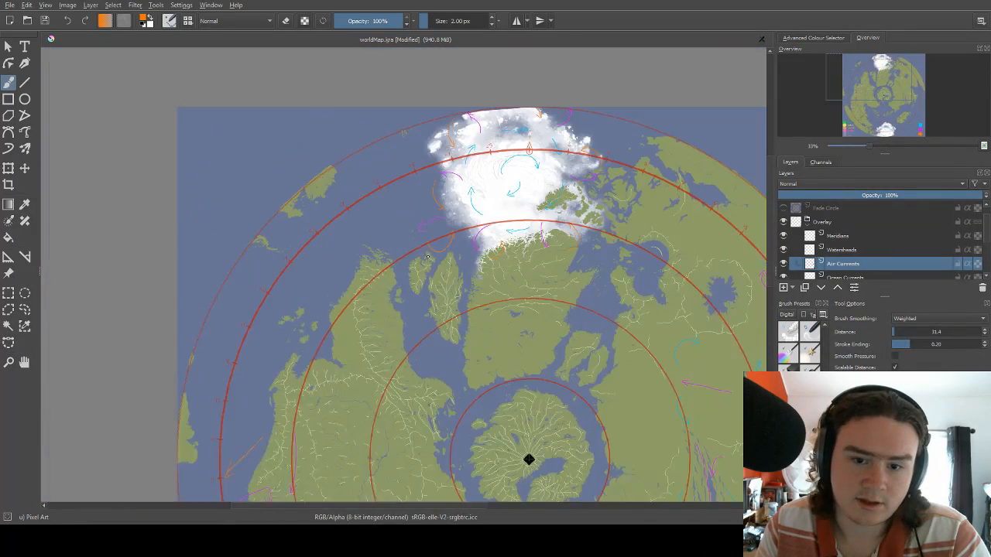
pyautogui.scroll(4, 482, 347)
pyautogui.scroll(1, 441, 209)
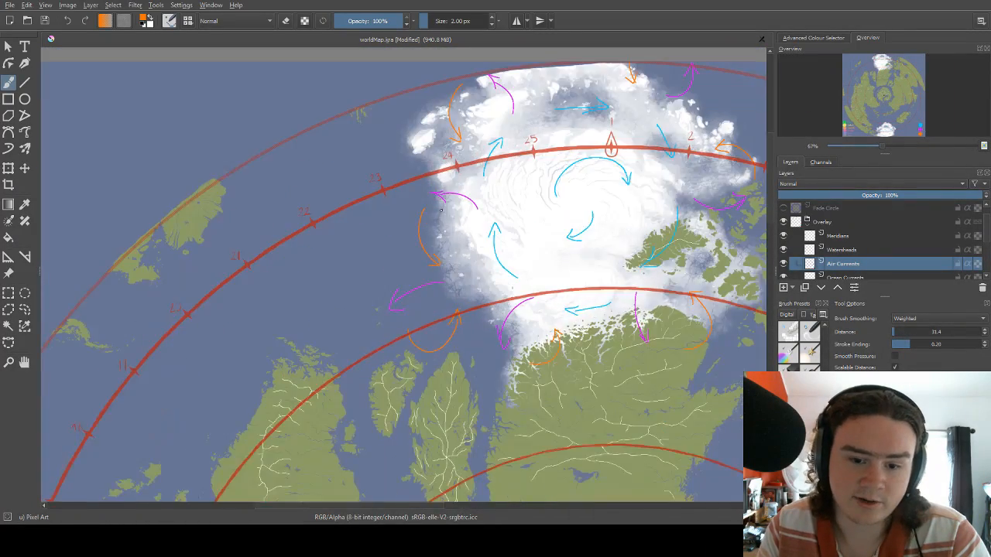
pyautogui.scroll(-1, 444, 234)
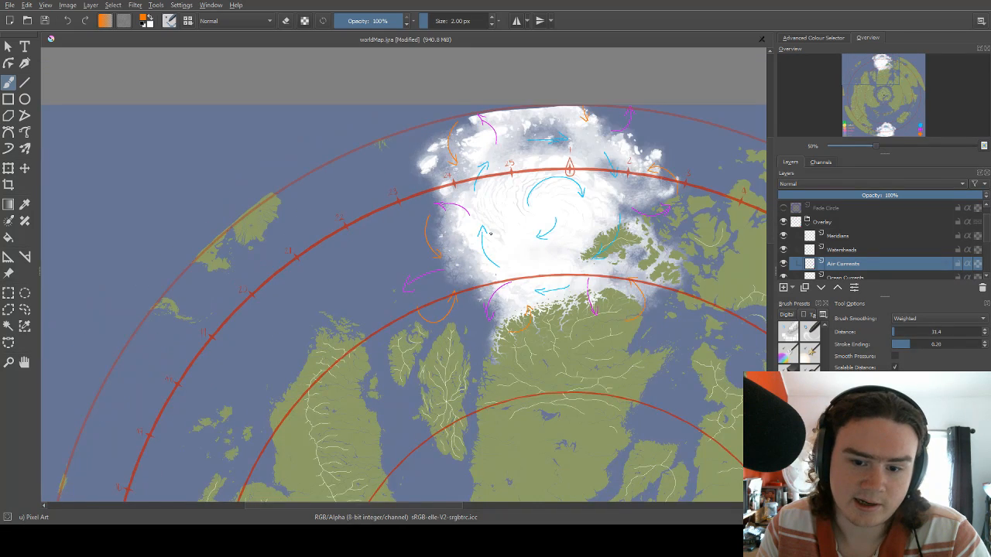
# Draw four curved orange arrows pointing back to the southern ice cap, along its northern edge from the northwest side to the small northeastern islands.
pyautogui.scroll(-2, 490, 233)
pyautogui.scroll(-1, 399, 173)
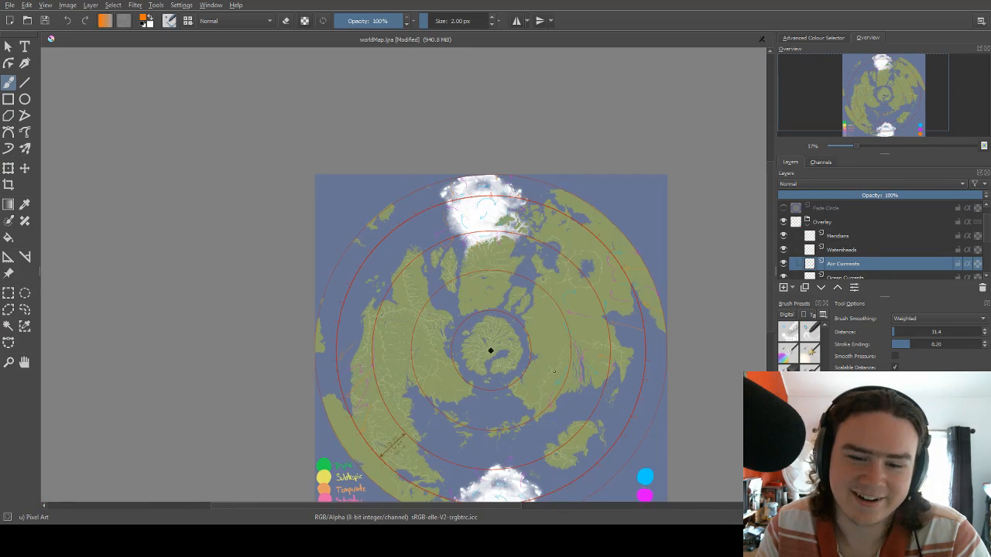
pyautogui.scroll(3, 481, 488)
pyautogui.scroll(-4, 444, 321)
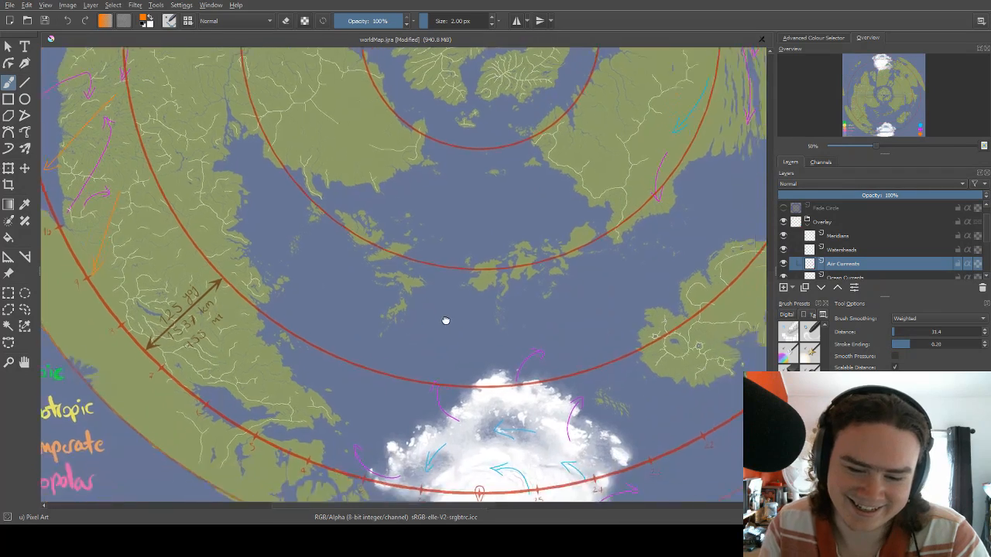
pyautogui.moveTo(291, 314); pyautogui.dragTo(317, 253)
pyautogui.scroll(1, 317, 252)
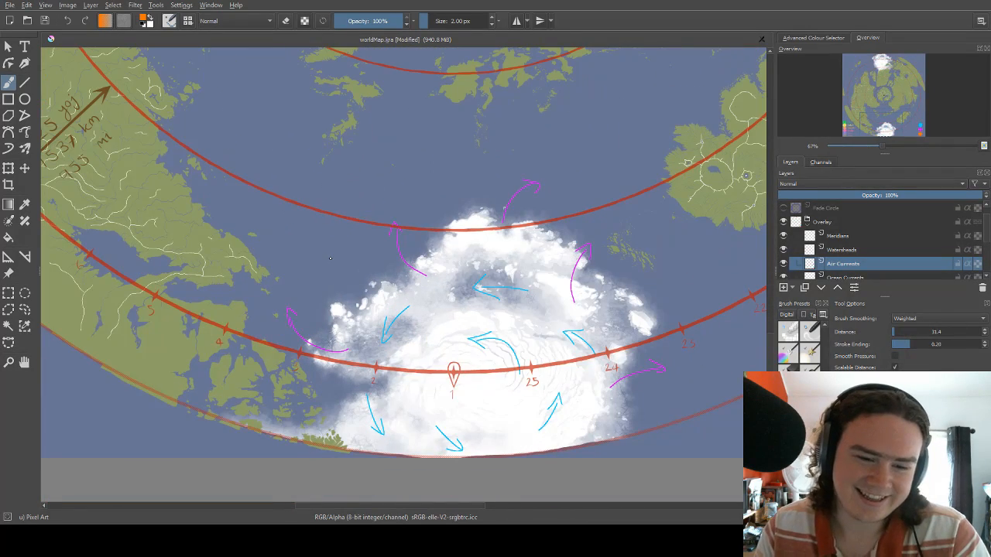
pyautogui.moveTo(315, 317)
pyautogui.mouseDown()
pyautogui.moveTo(303, 235)
pyautogui.moveTo(358, 216)
pyautogui.moveTo(320, 257)
pyautogui.mouseUp()
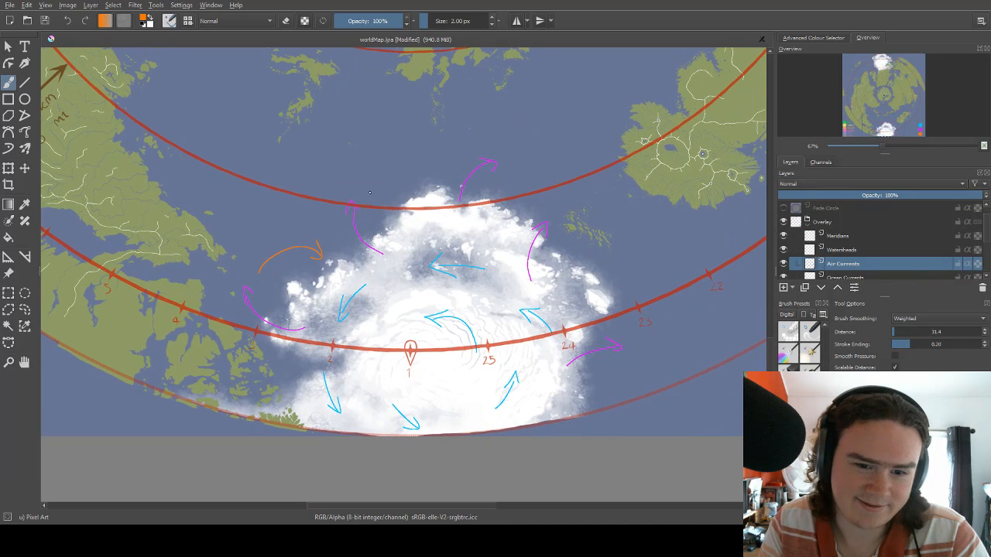
pyautogui.moveTo(365, 190)
pyautogui.mouseDown()
pyautogui.moveTo(402, 183)
pyautogui.moveTo(419, 199)
pyautogui.mouseUp()
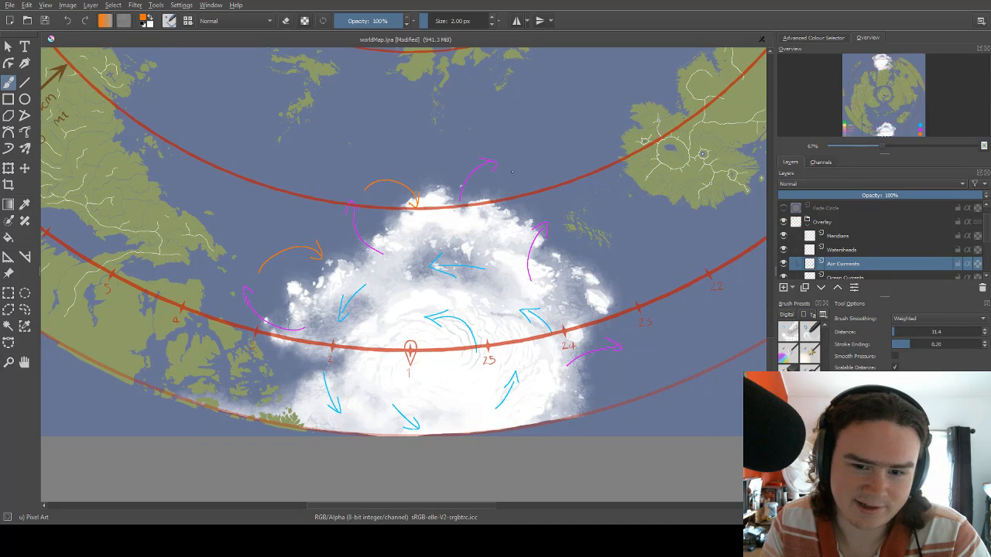
pyautogui.moveTo(511, 166)
pyautogui.mouseDown()
pyautogui.moveTo(595, 288)
pyautogui.moveTo(554, 178)
pyautogui.mouseUp()
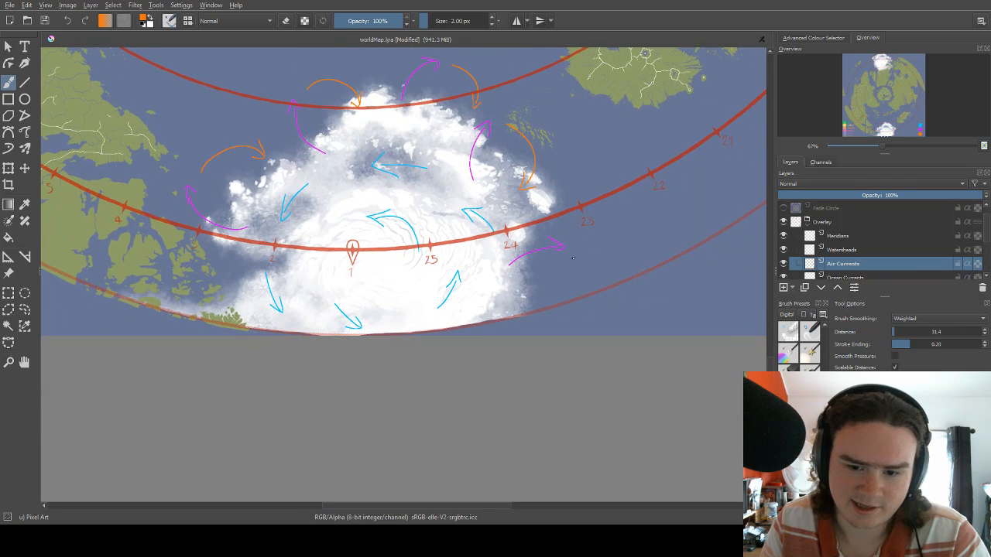
# Draw two curved orange arrows beside the southern ice cap, southwestward below mark 23 and northeastward over the islands below mark 3.
pyautogui.moveTo(572, 257); pyautogui.dragTo(561, 317)
pyautogui.moveTo(396, 277); pyautogui.dragTo(500, 253)
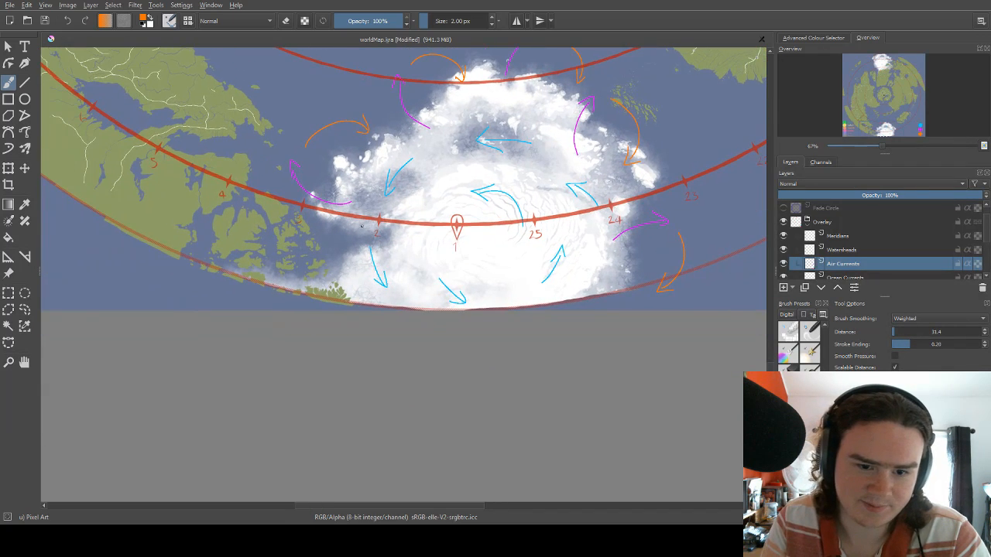
pyautogui.moveTo(362, 226); pyautogui.dragTo(406, 214)
pyautogui.moveTo(354, 283)
pyautogui.mouseDown()
pyautogui.moveTo(379, 233)
pyautogui.moveTo(376, 252)
pyautogui.mouseUp()
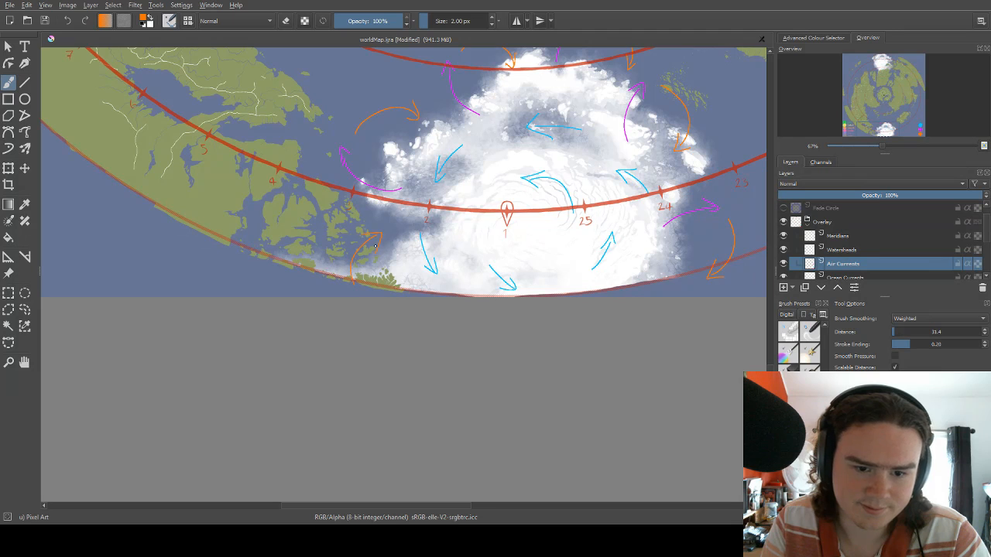
# Examine the completed ring of arrows around the southern ice cap and the seas and landmass northeast of it.
pyautogui.moveTo(533, 186); pyautogui.dragTo(394, 267)
pyautogui.moveTo(439, 199); pyautogui.dragTo(399, 242)
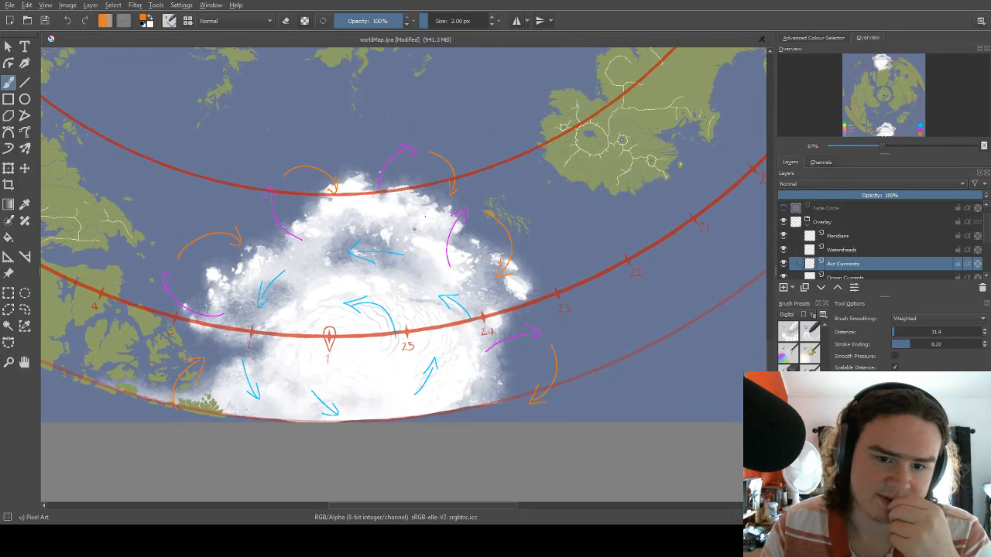
pyautogui.scroll(-1, 415, 226)
pyautogui.scroll(-3, 414, 226)
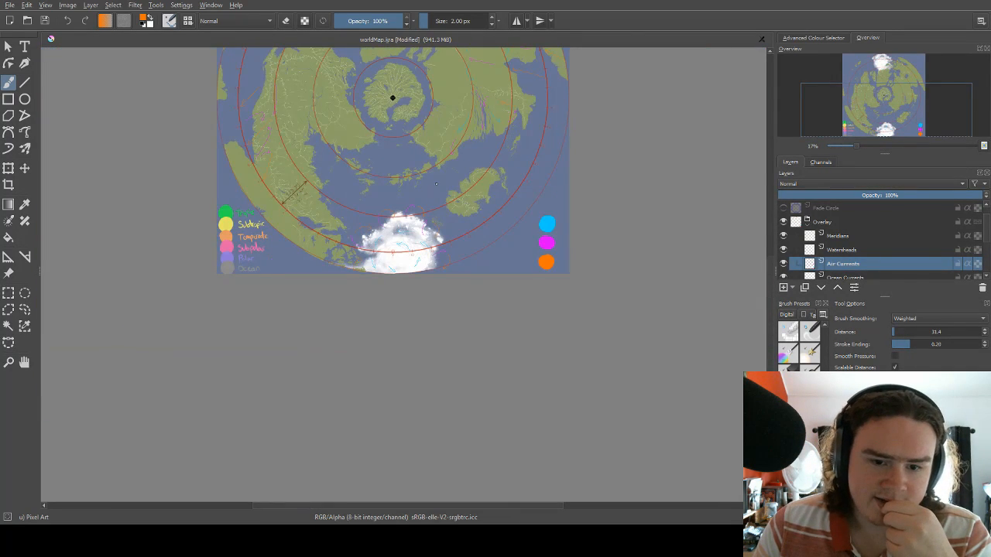
pyautogui.scroll(-1, 436, 184)
pyautogui.scroll(4, 437, 168)
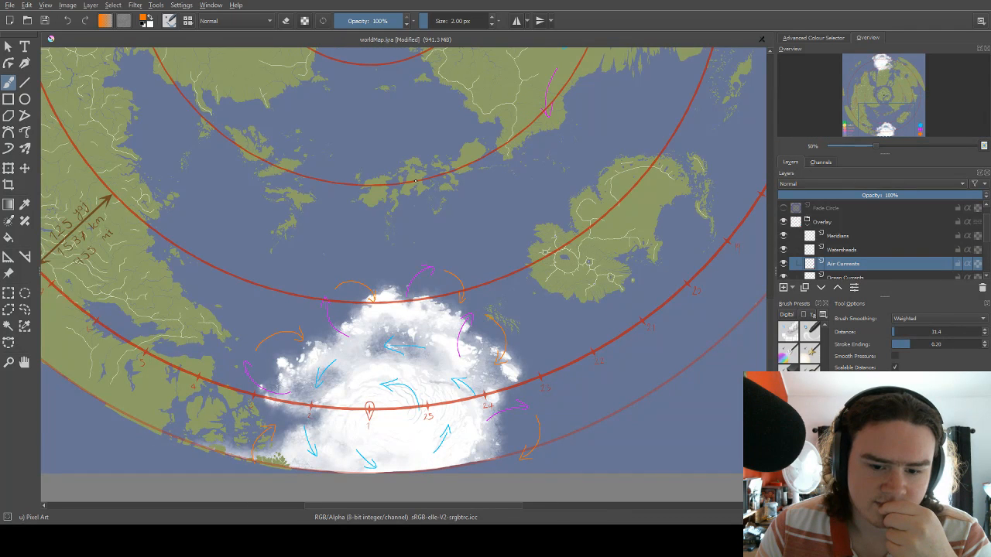
pyautogui.scroll(-1, 416, 180)
pyautogui.scroll(-4, 435, 190)
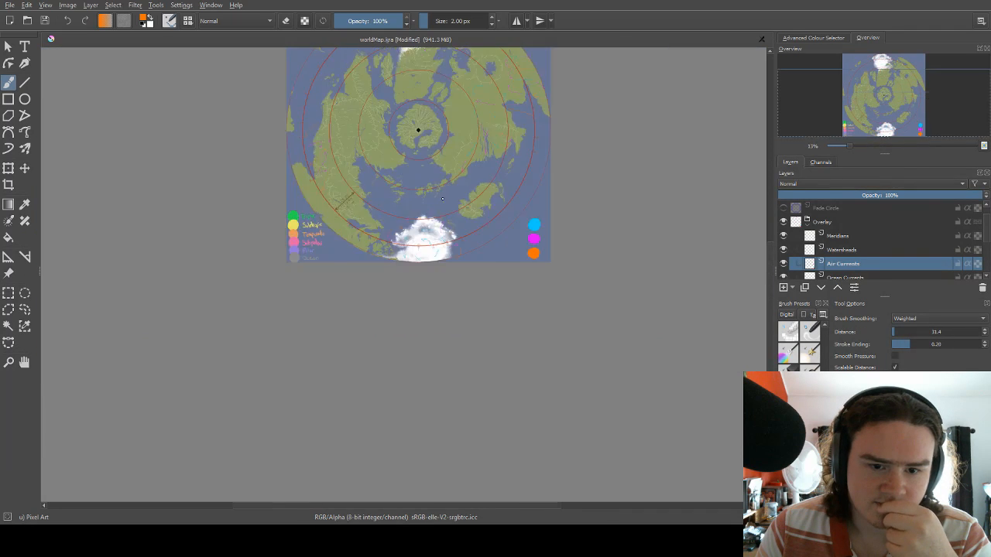
pyautogui.scroll(5, 447, 221)
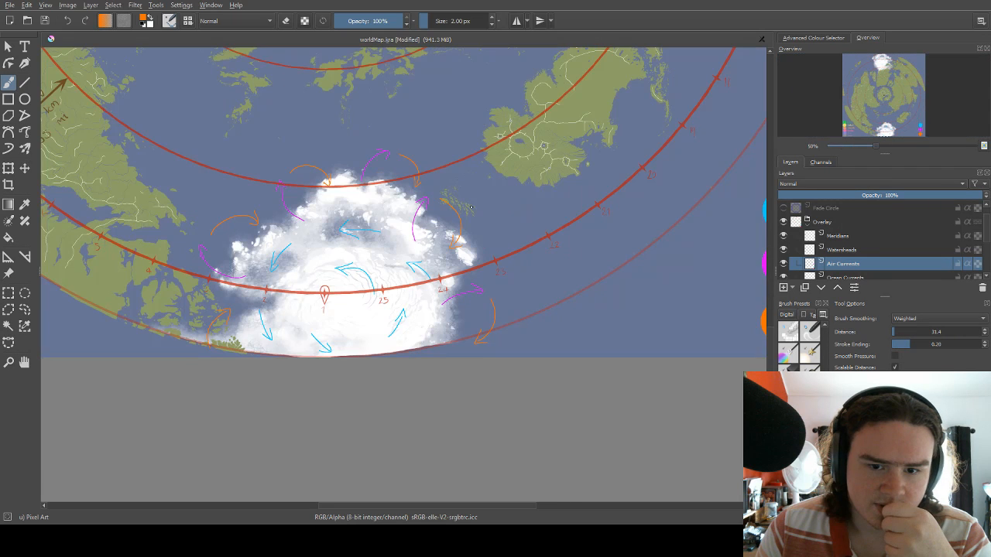
pyautogui.scroll(-1, 480, 202)
pyautogui.scroll(3, 477, 207)
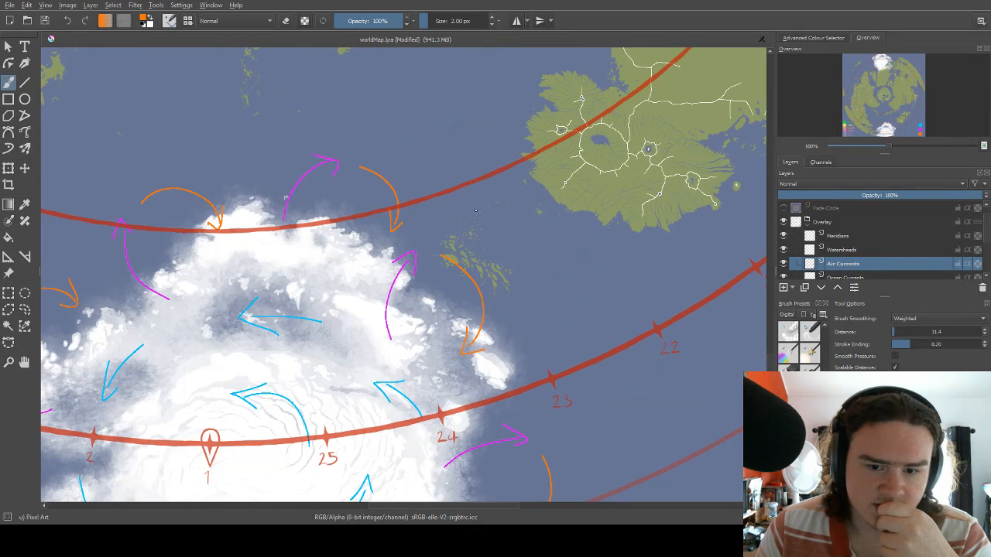
pyautogui.moveTo(503, 238); pyautogui.dragTo(469, 258)
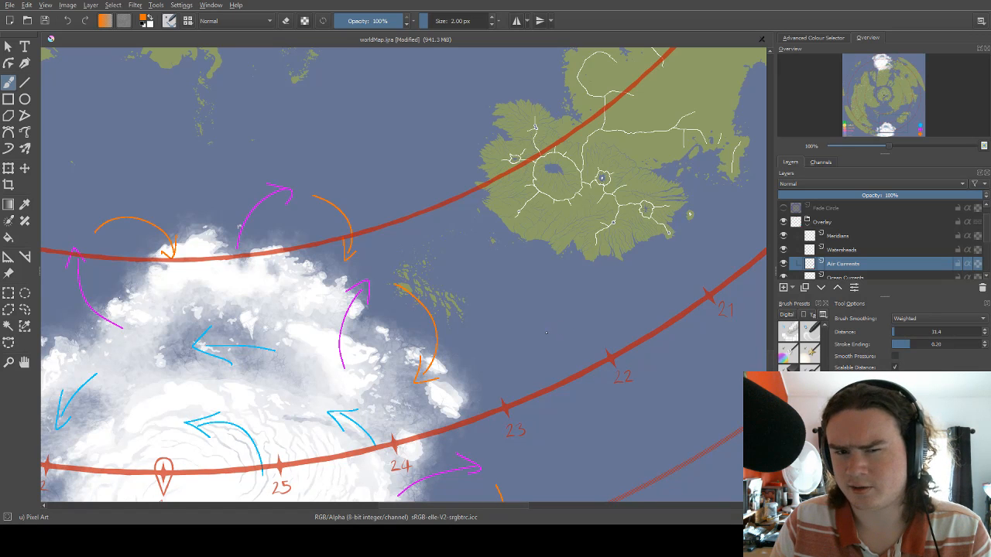
# Try two circular orange arrows in the sea between the island chain and the landmass northeast of the southern ice cap, and undo them.
pyautogui.scroll(5, 545, 333)
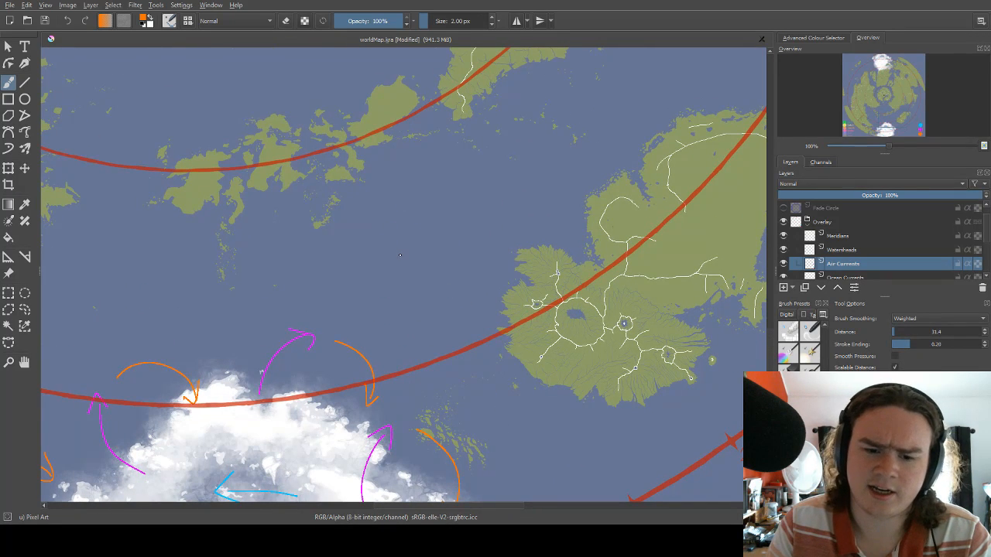
pyautogui.moveTo(416, 219); pyautogui.dragTo(410, 232)
pyautogui.moveTo(399, 257)
pyautogui.mouseDown()
pyautogui.moveTo(418, 222)
pyautogui.moveTo(432, 271)
pyautogui.mouseUp()
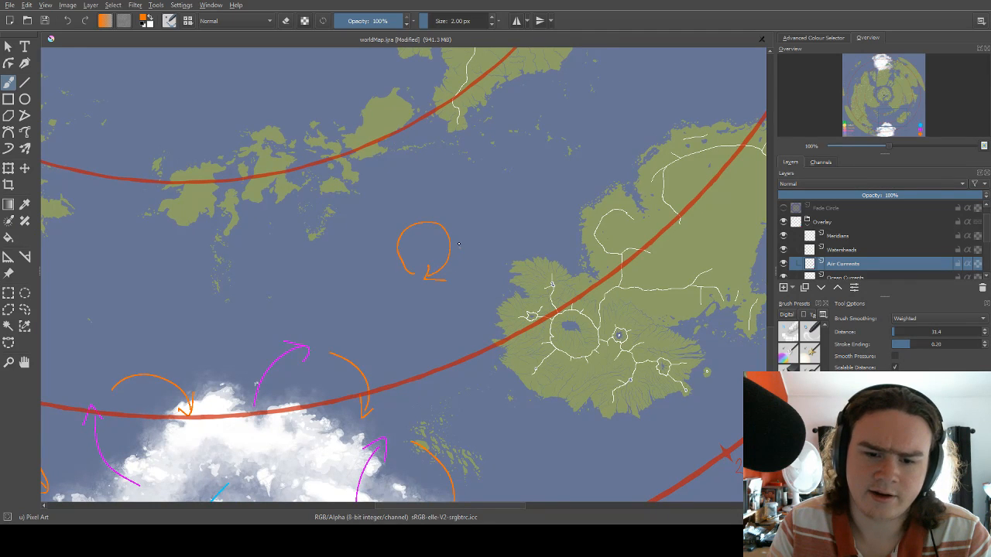
pyautogui.moveTo(468, 193)
pyautogui.mouseDown()
pyautogui.moveTo(444, 206)
pyautogui.moveTo(467, 279)
pyautogui.moveTo(492, 271)
pyautogui.mouseUp()
pyautogui.moveTo(444, 230); pyautogui.dragTo(492, 232)
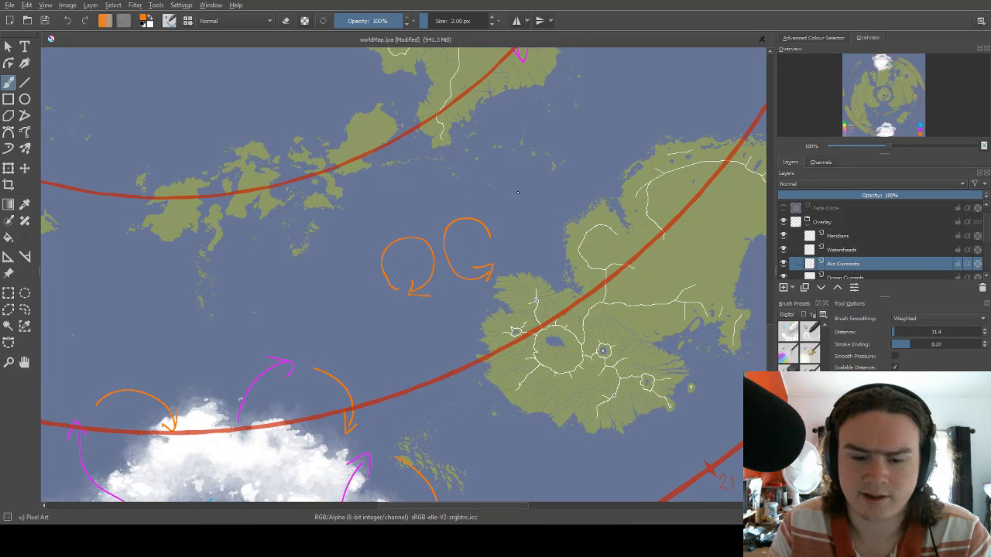
pyautogui.moveTo(517, 192); pyautogui.dragTo(479, 231)
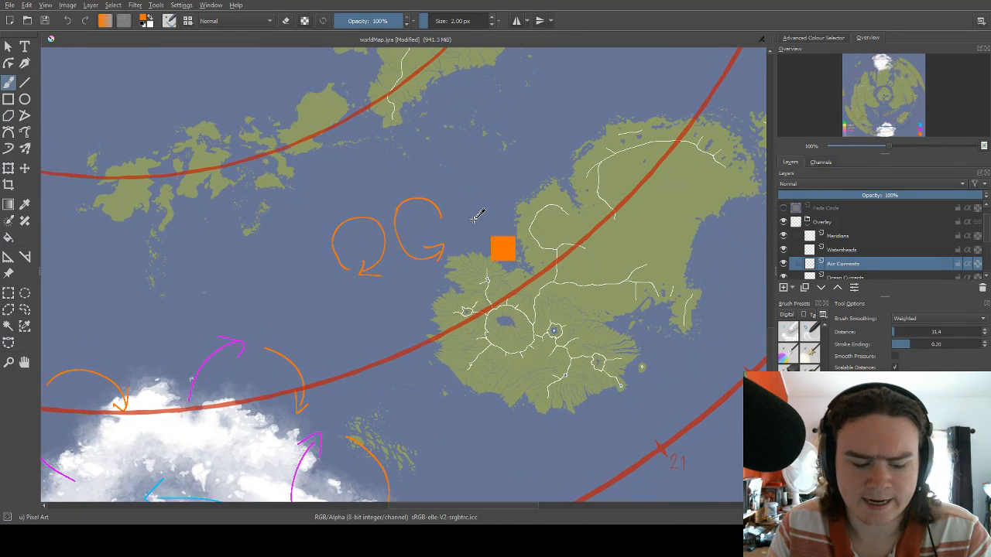
pyautogui.hotkey('ctrl', 'z')
pyautogui.hotkey('ctrl', 'z')
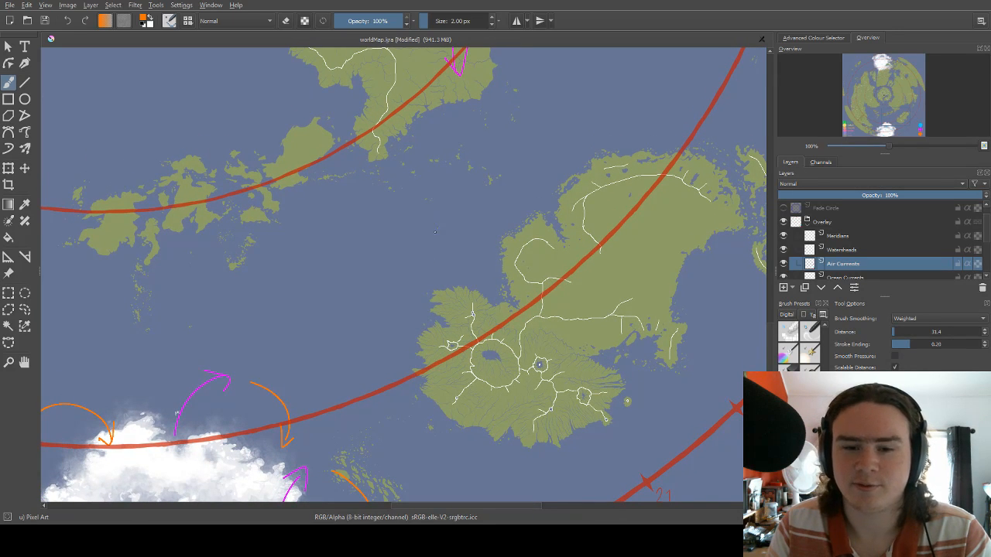
# Try an orange arrow running northward off the northern coast of the landmass northeast of the southern ice cap, and undo it.
pyautogui.moveTo(435, 231); pyautogui.dragTo(415, 267)
pyautogui.moveTo(465, 220); pyautogui.dragTo(411, 281)
pyautogui.moveTo(442, 241); pyautogui.dragTo(305, 282)
pyautogui.moveTo(493, 295); pyautogui.dragTo(424, 251)
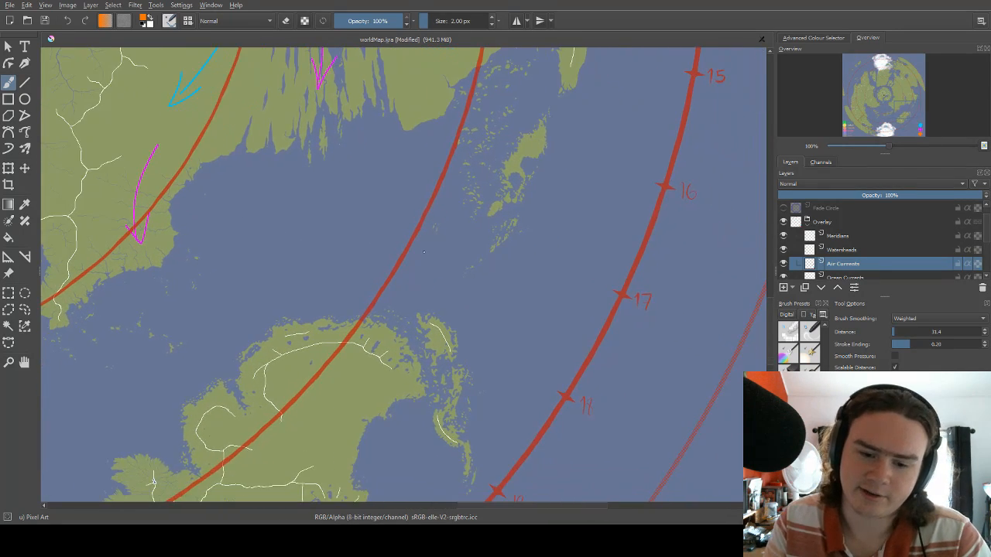
pyautogui.moveTo(410, 310); pyautogui.dragTo(475, 204)
pyautogui.moveTo(517, 252); pyautogui.dragTo(583, 226)
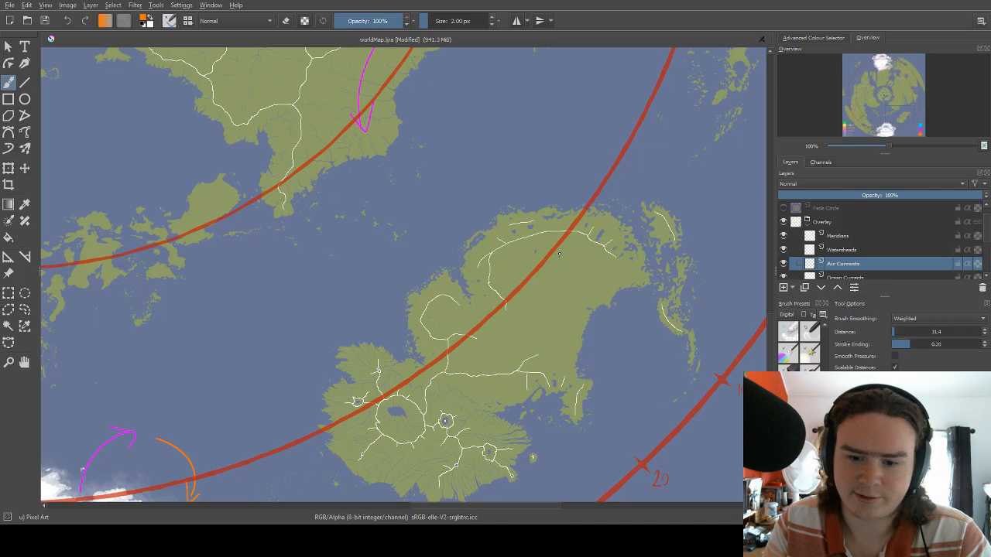
pyautogui.moveTo(545, 206)
pyautogui.mouseDown()
pyautogui.moveTo(547, 167)
pyautogui.moveTo(557, 184)
pyautogui.mouseUp()
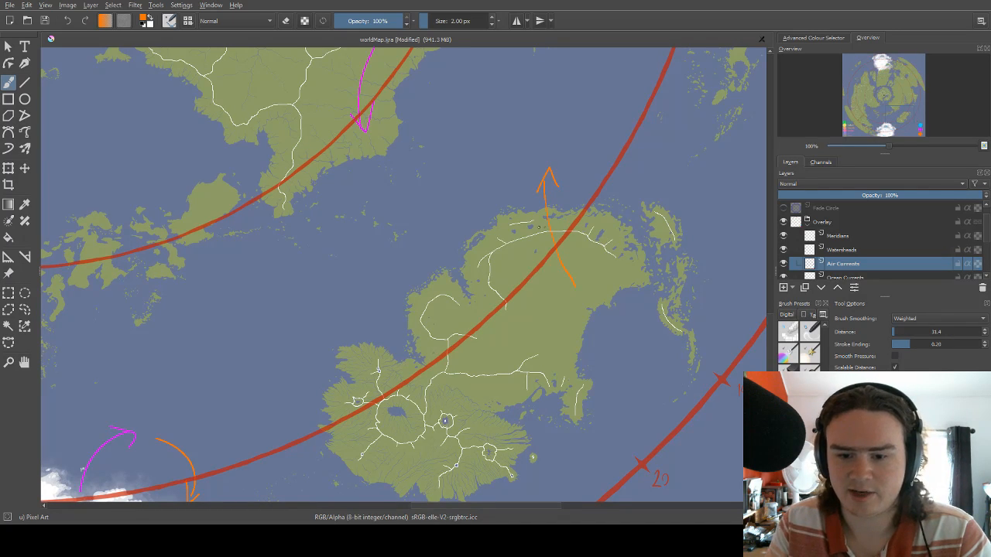
pyautogui.hotkey('ctrl', 'z')
pyautogui.hotkey('ctrl', 'z')
pyautogui.hotkey('ctrl', 'z')
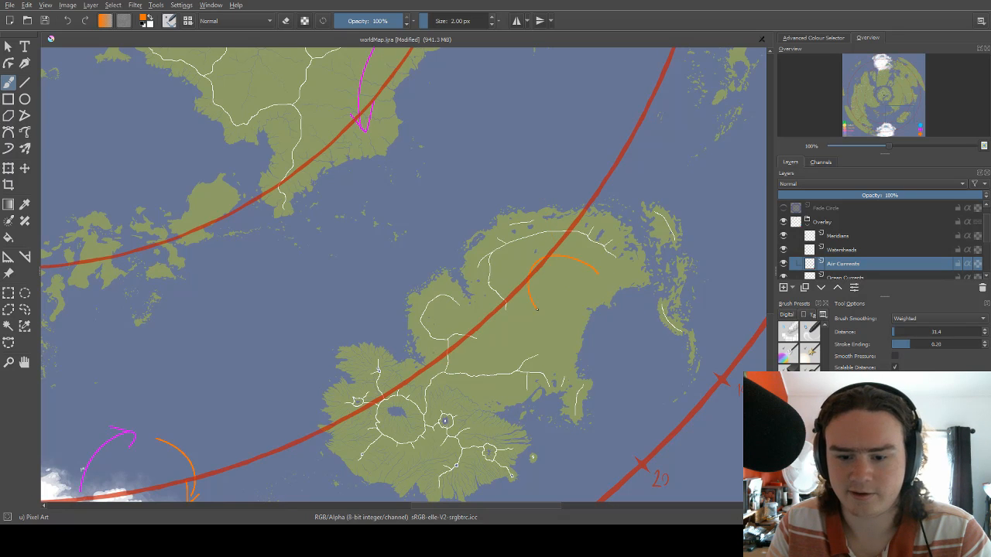
# Draw an orange arrow curving westward and southward inside the landmass's northeastern part, and switch the brush to the legend's blue.
pyautogui.moveTo(574, 298); pyautogui.dragTo(365, 201)
pyautogui.rightClick(433, 246)
pyautogui.click(459, 216)
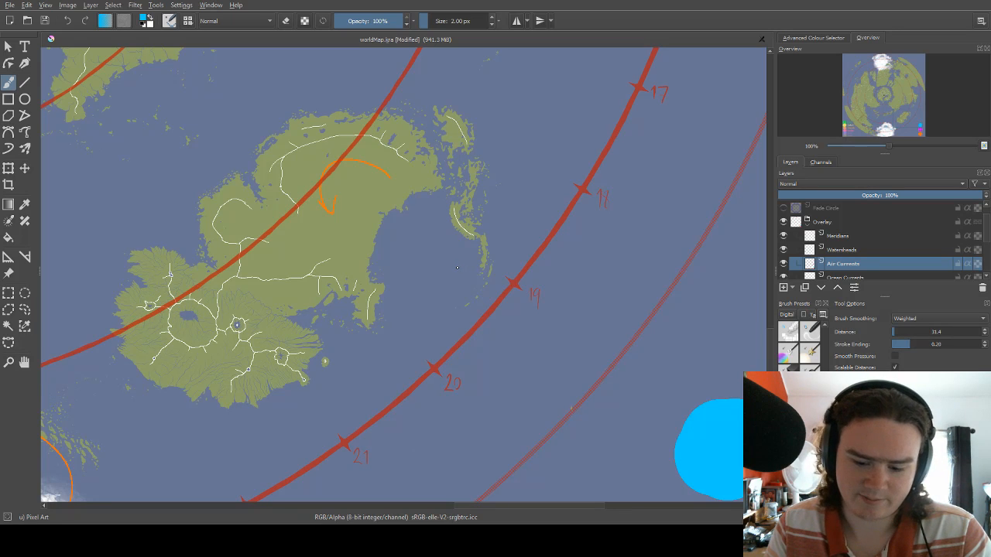
pyautogui.moveTo(447, 251); pyautogui.dragTo(482, 254)
pyautogui.moveTo(531, 189); pyautogui.dragTo(500, 224)
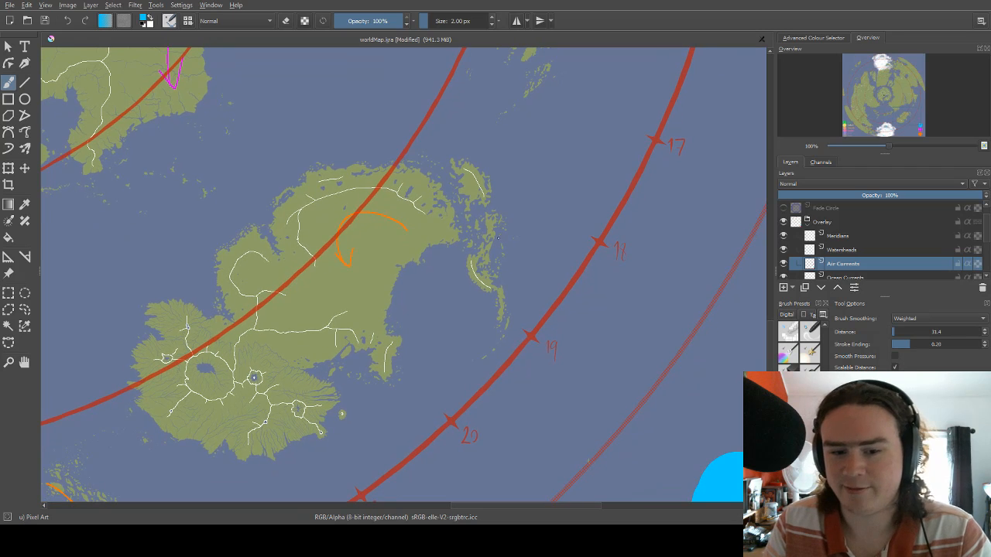
# Try a blue arrow curving westward in the bay off the landmass's eastern coast, and undo it along with the orange arrow inside the landmass.
pyautogui.moveTo(485, 287); pyautogui.dragTo(476, 239)
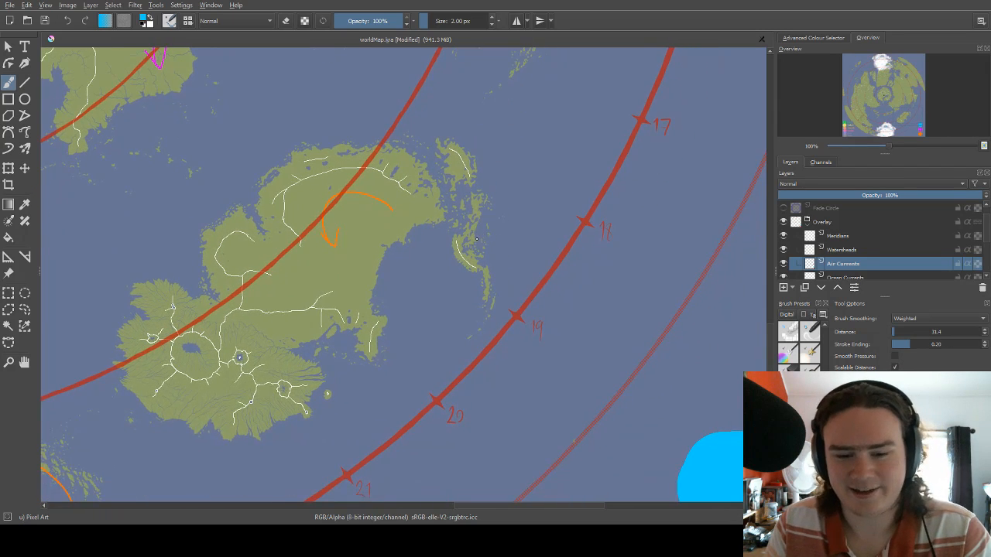
pyautogui.moveTo(456, 312)
pyautogui.mouseDown()
pyautogui.moveTo(408, 288)
pyautogui.moveTo(401, 308)
pyautogui.moveTo(474, 291)
pyautogui.moveTo(474, 277)
pyautogui.moveTo(497, 272)
pyautogui.mouseUp()
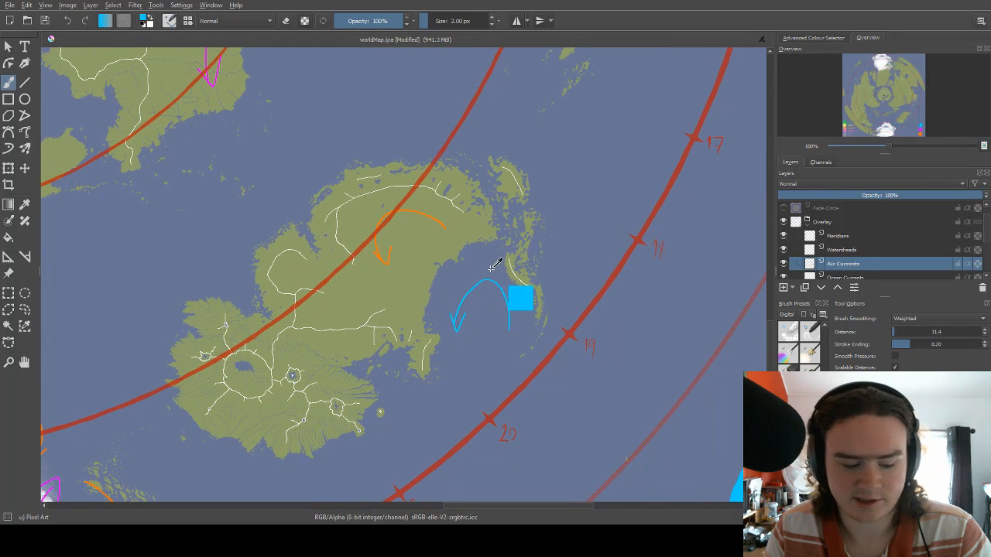
pyautogui.hotkey('ctrl', 'z')
pyautogui.hotkey('ctrl', 'z')
pyautogui.hotkey('ctrl', 'z')
pyautogui.hotkey('ctrl', 'z')
pyautogui.moveTo(423, 261)
pyautogui.mouseDown()
pyautogui.moveTo(575, 232)
pyautogui.moveTo(479, 253)
pyautogui.moveTo(568, 198)
pyautogui.mouseUp()
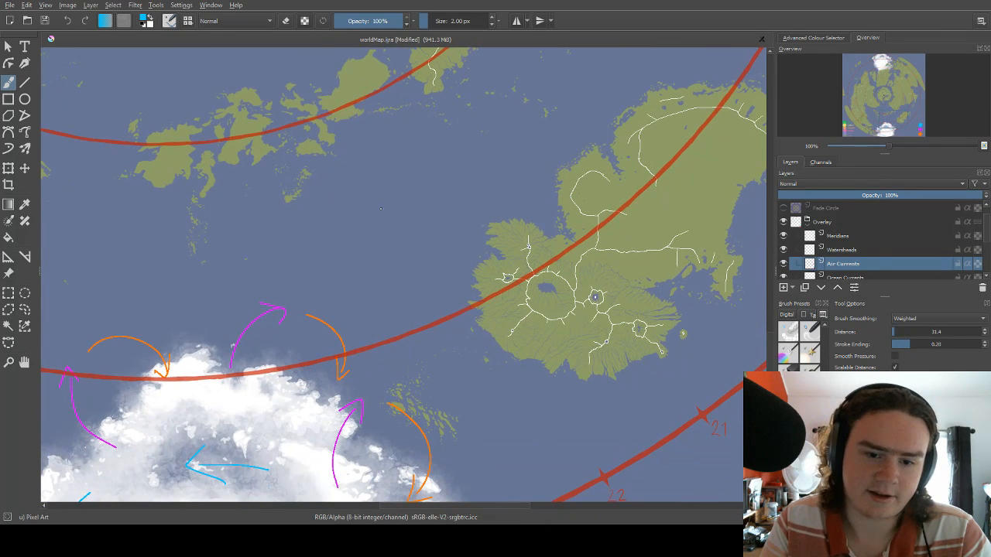
# Try two circular blue arrows in the open sea between the island chain and the landmass northeast of the southern ice cap, and undo them.
pyautogui.moveTo(377, 206)
pyautogui.mouseDown()
pyautogui.moveTo(426, 211)
pyautogui.moveTo(424, 222)
pyautogui.mouseUp()
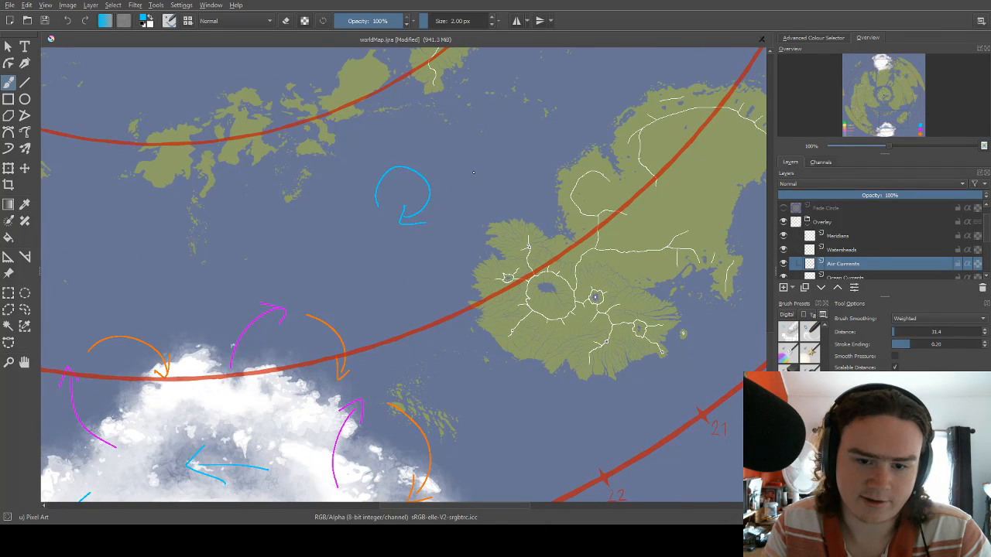
pyautogui.moveTo(471, 159)
pyautogui.mouseDown()
pyautogui.moveTo(463, 220)
pyautogui.moveTo(486, 204)
pyautogui.mouseUp()
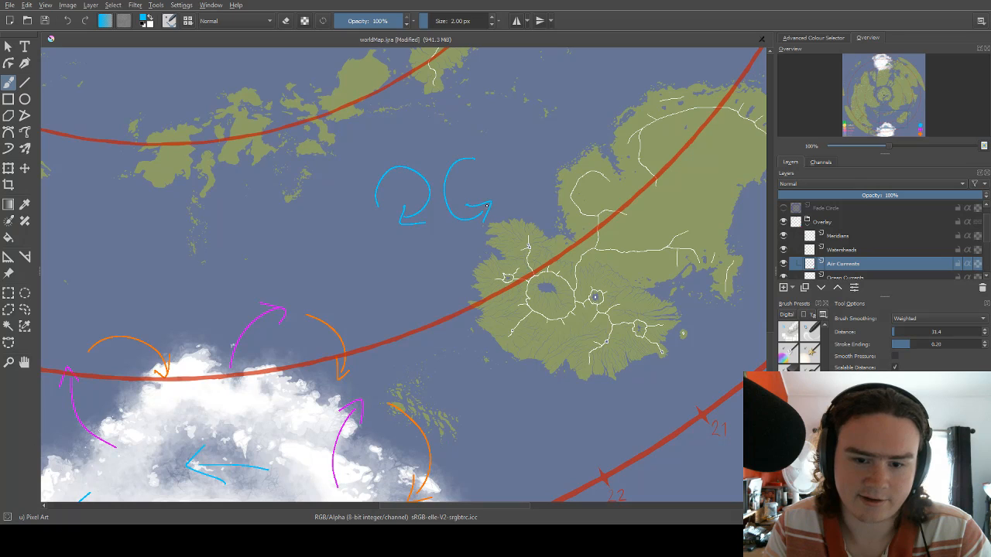
pyautogui.moveTo(476, 160); pyautogui.dragTo(489, 183)
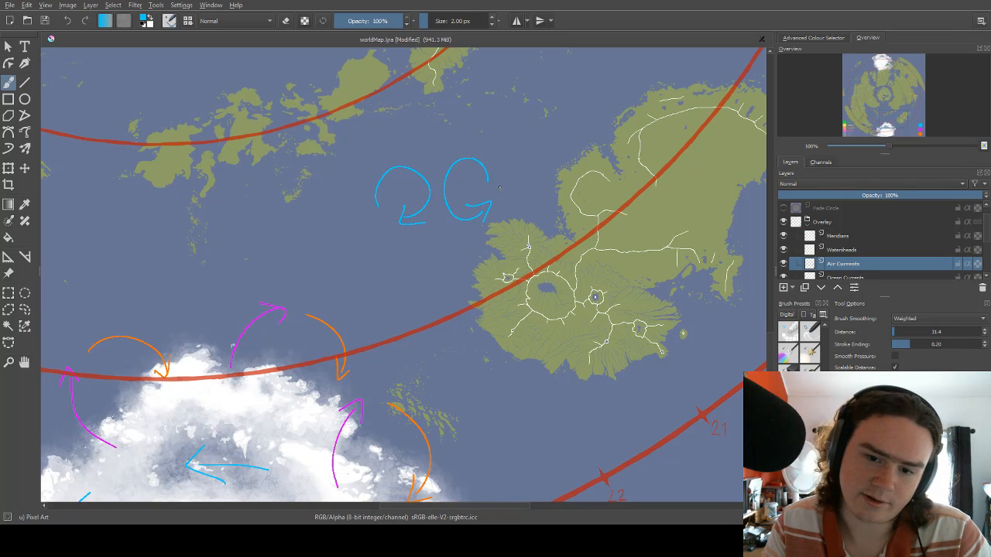
pyautogui.moveTo(517, 139)
pyautogui.mouseDown()
pyautogui.moveTo(513, 187)
pyautogui.moveTo(511, 170)
pyautogui.moveTo(524, 166)
pyautogui.moveTo(452, 219)
pyautogui.mouseUp()
pyautogui.hotkey('ctrl', 'z')
pyautogui.hotkey('ctrl', 'z')
pyautogui.hotkey('ctrl', 'z')
pyautogui.hotkey('ctrl', 'z')
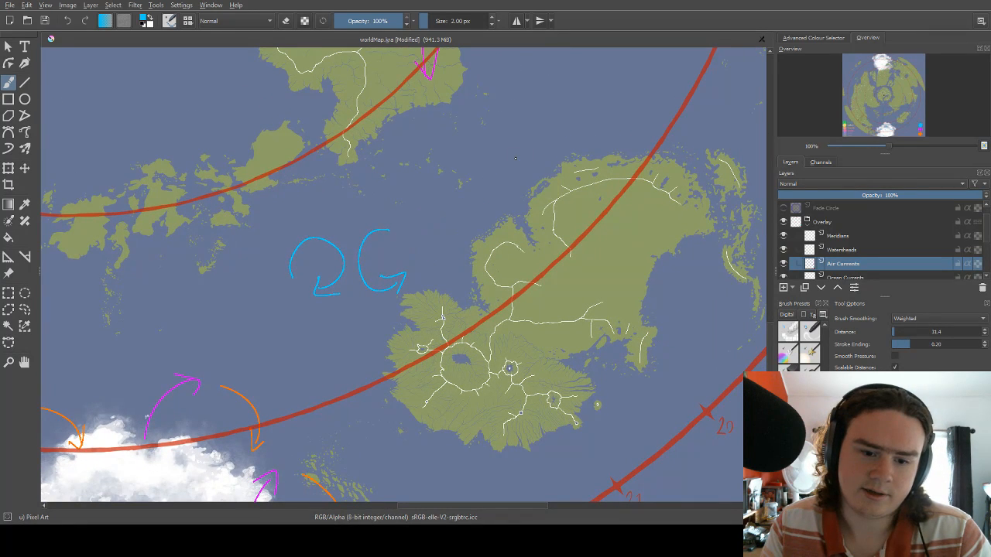
pyautogui.hotkey('ctrl', 'z')
pyautogui.hotkey('ctrl', 'z')
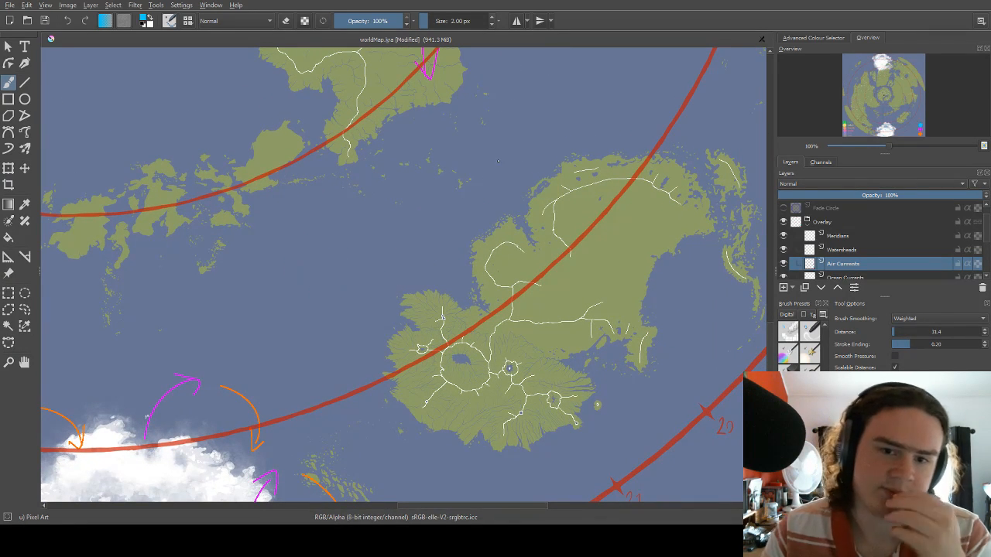
# Compare the existing wind arrows across the whole map with the open sea north of the southern ice cap.
pyautogui.scroll(-3, 497, 161)
pyautogui.scroll(-2, 440, 214)
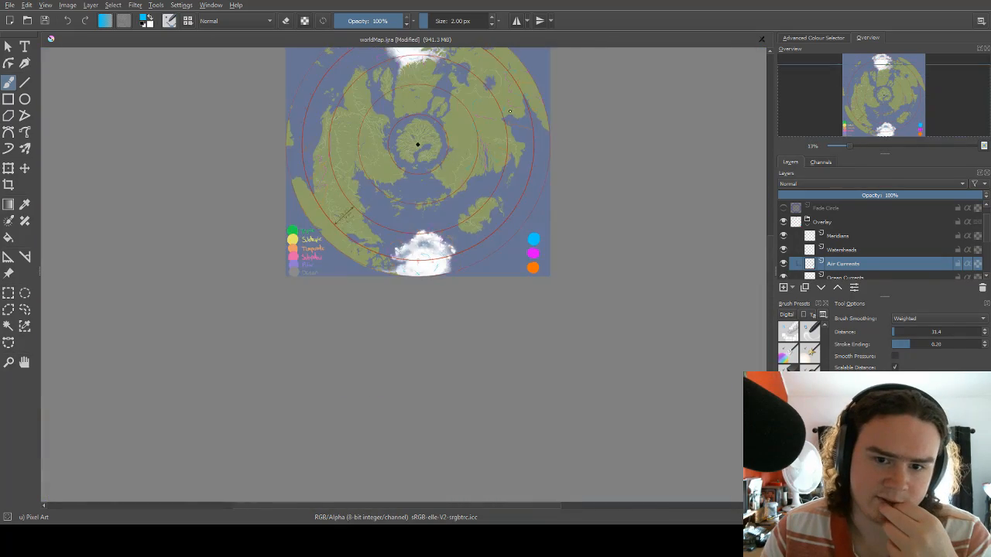
pyautogui.scroll(4, 499, 105)
pyautogui.scroll(-4, 499, 105)
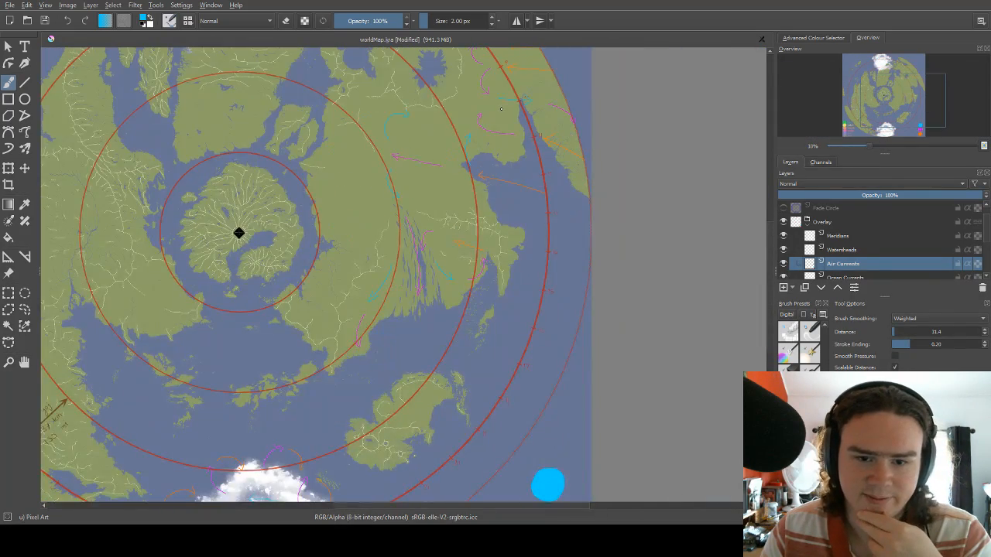
pyautogui.scroll(1, 396, 309)
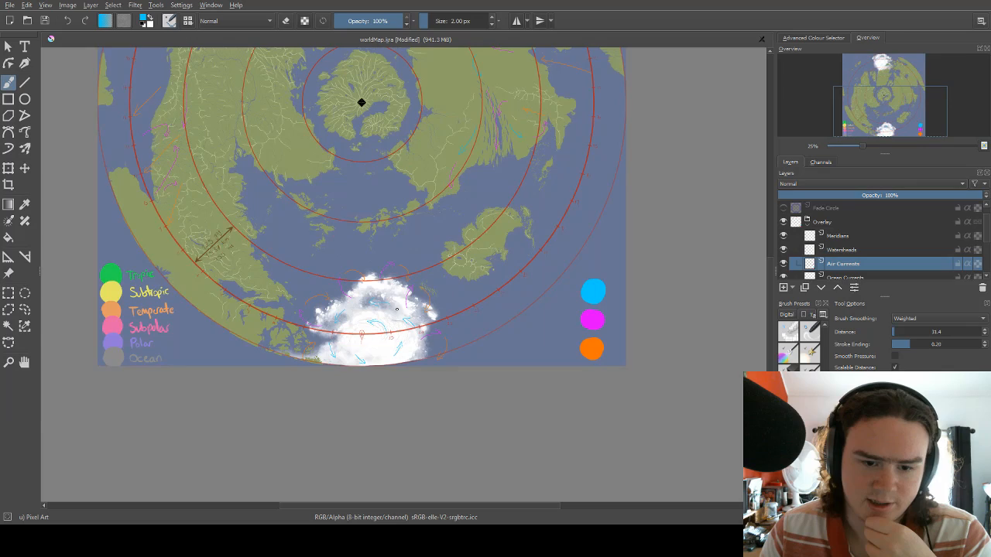
pyautogui.scroll(4, 396, 309)
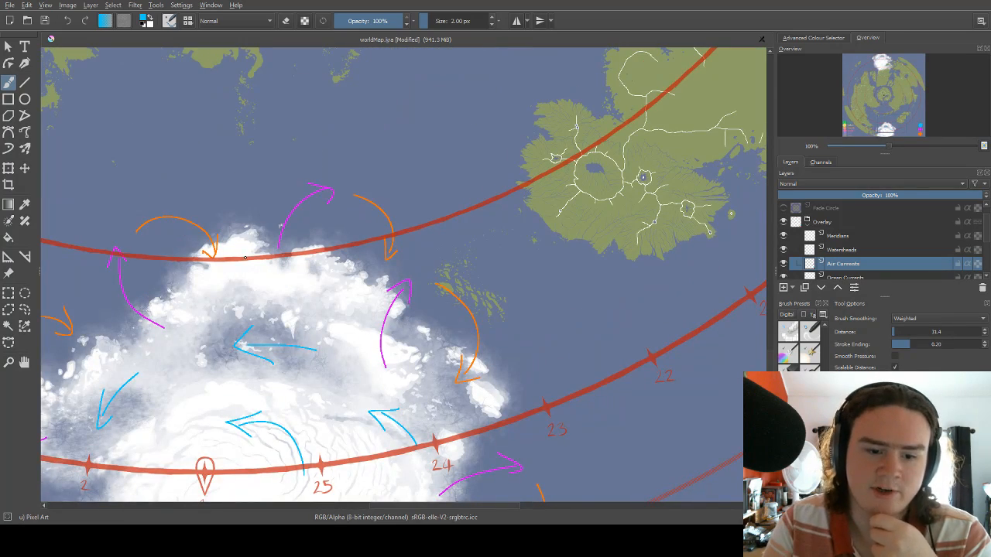
pyautogui.scroll(-1, 244, 258)
pyautogui.scroll(1, 303, 317)
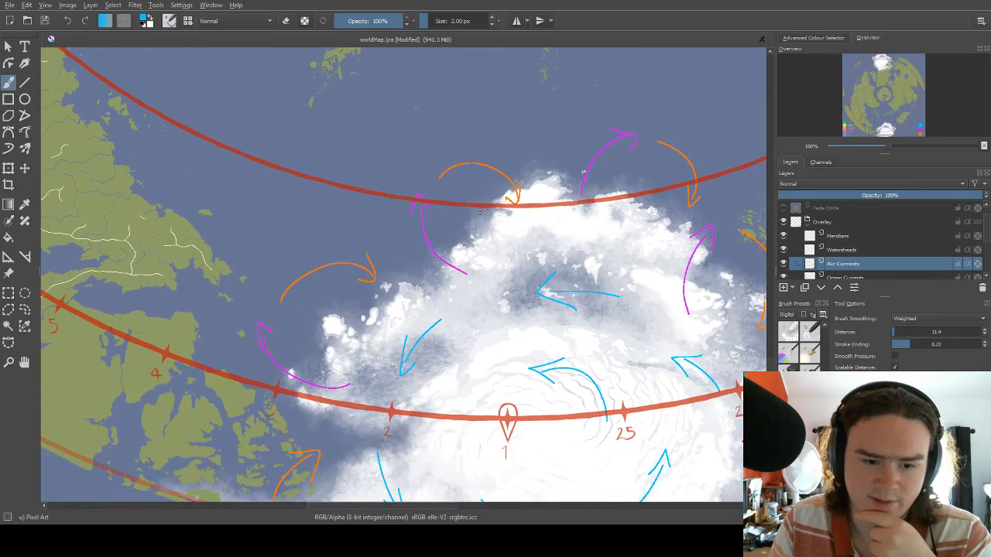
pyautogui.moveTo(427, 242); pyautogui.dragTo(521, 276)
pyautogui.moveTo(446, 216); pyautogui.dragTo(351, 351)
pyautogui.moveTo(473, 303); pyautogui.dragTo(419, 271)
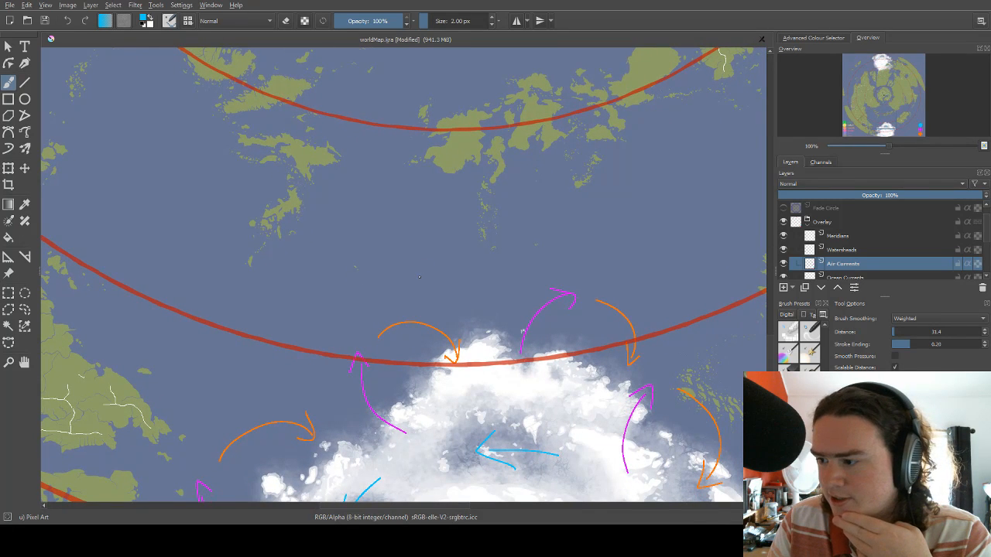
pyautogui.moveTo(426, 270)
pyautogui.mouseDown()
pyautogui.moveTo(390, 319)
pyautogui.moveTo(444, 265)
pyautogui.mouseUp()
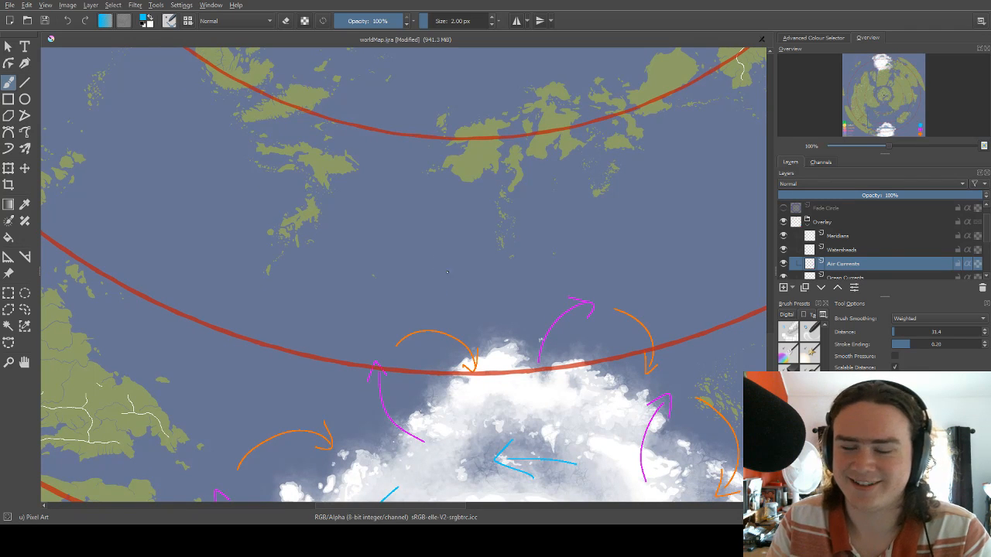
pyautogui.moveTo(447, 272); pyautogui.dragTo(392, 245)
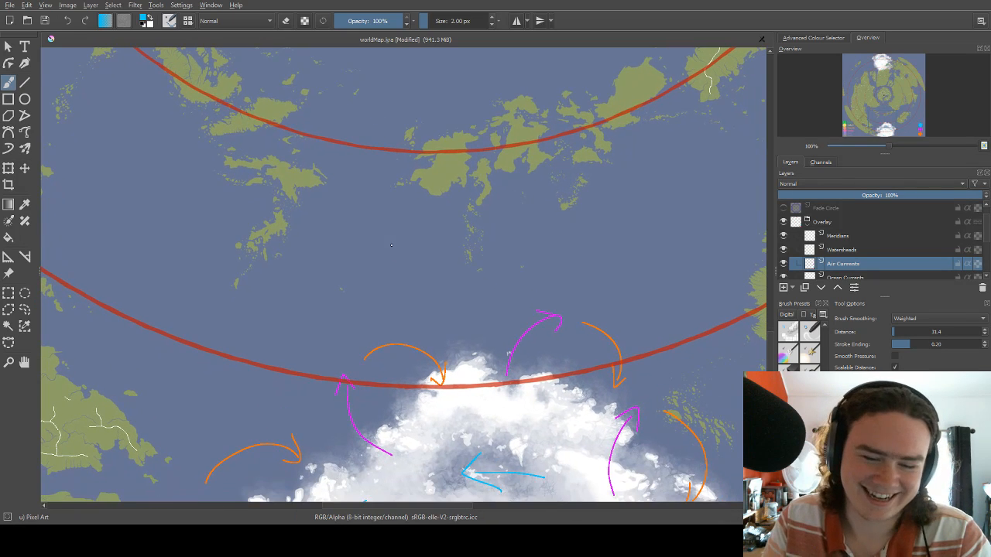
pyautogui.moveTo(392, 315); pyautogui.dragTo(376, 314)
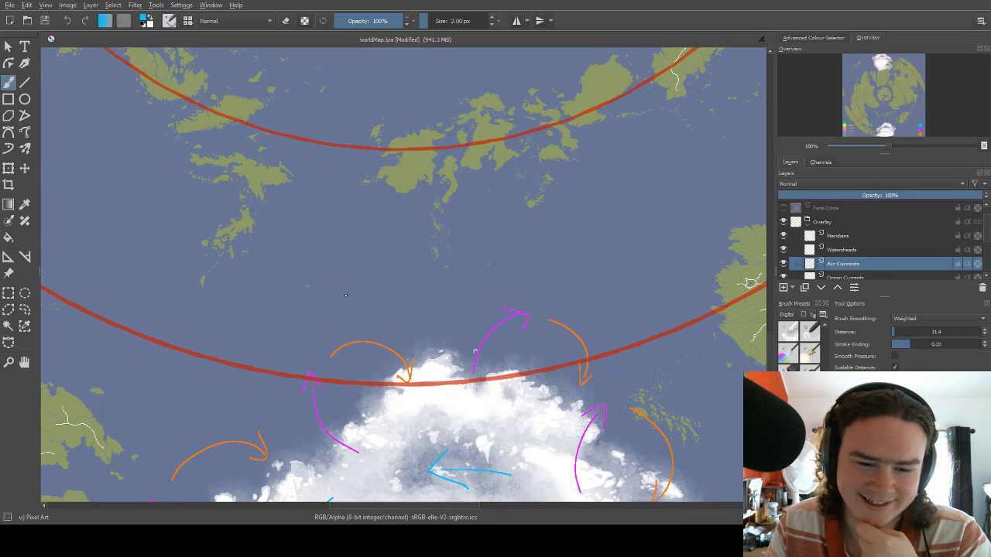
pyautogui.moveTo(341, 300); pyautogui.dragTo(297, 338)
pyautogui.moveTo(469, 240); pyautogui.dragTo(326, 216)
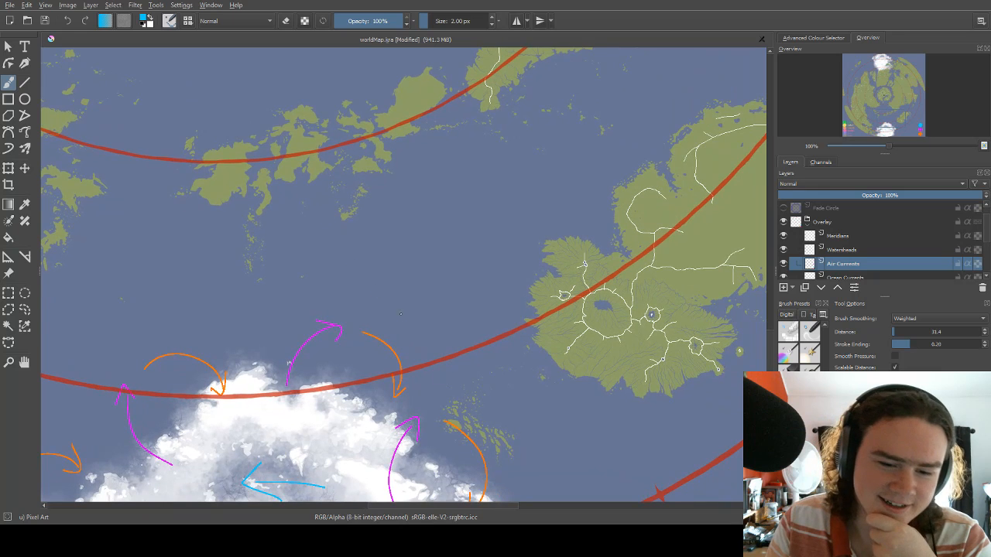
# Switch the brush to the legend's orange and draw arrows curving south and east in the sea northeast and east of the southern ice cap.
pyautogui.moveTo(385, 295); pyautogui.dragTo(436, 354)
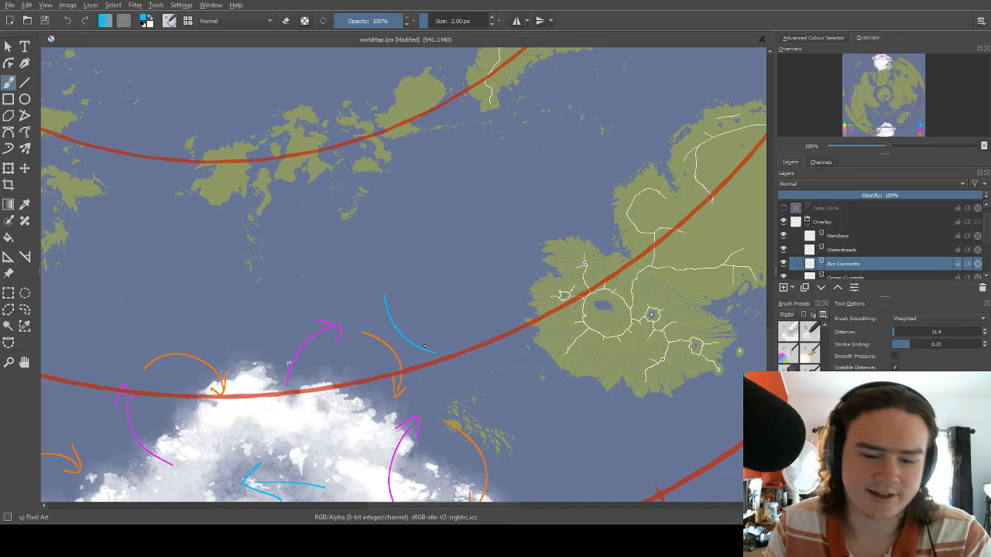
pyautogui.scroll(-3, 428, 289)
pyautogui.rightClick(404, 242)
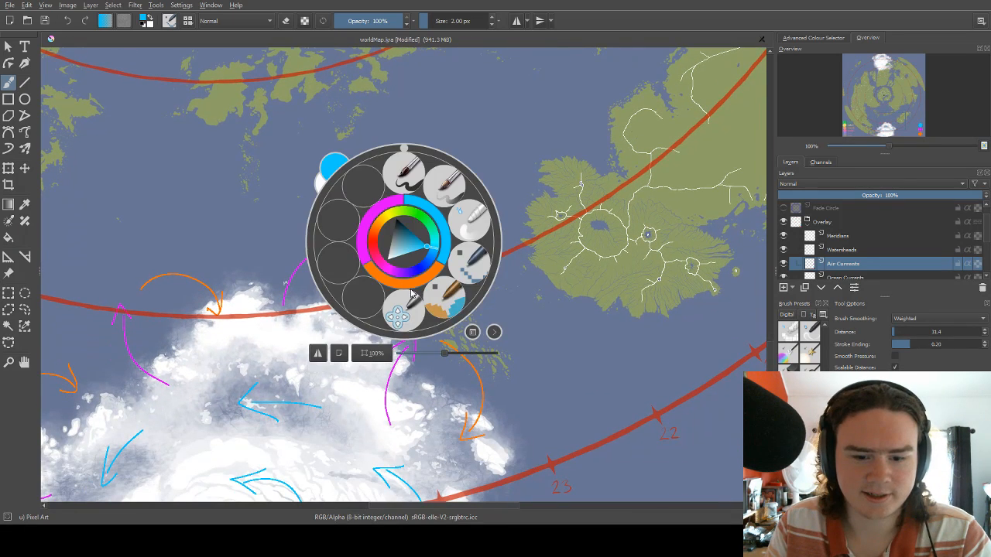
pyautogui.click(412, 276)
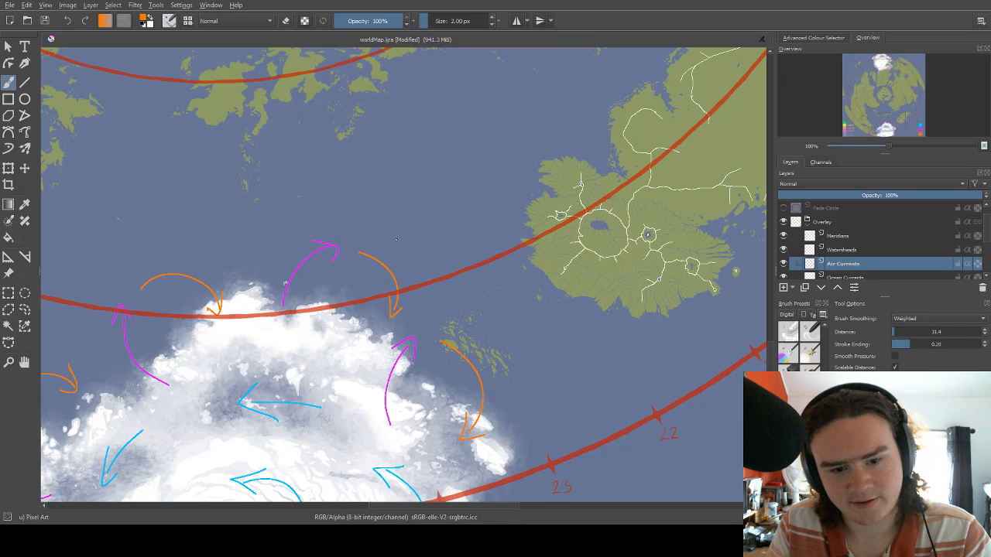
pyautogui.moveTo(398, 219)
pyautogui.mouseDown()
pyautogui.moveTo(431, 278)
pyautogui.moveTo(467, 276)
pyautogui.moveTo(464, 286)
pyautogui.mouseUp()
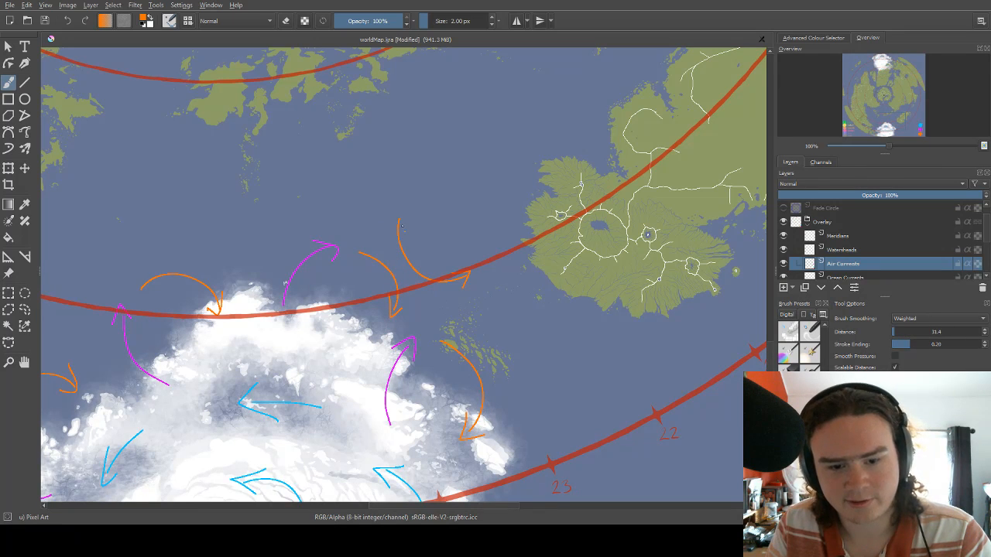
pyautogui.moveTo(527, 313)
pyautogui.mouseDown()
pyautogui.moveTo(491, 193)
pyautogui.moveTo(503, 282)
pyautogui.moveTo(494, 268)
pyautogui.moveTo(492, 173)
pyautogui.mouseUp()
pyautogui.moveTo(497, 243)
pyautogui.mouseDown()
pyautogui.moveTo(540, 327)
pyautogui.moveTo(536, 311)
pyautogui.mouseUp()
# Draw orange arrows curving northwestward in the sea northwest of the southern ice cap and over the islands at the disc's southwestern edge.
pyautogui.moveTo(325, 170); pyautogui.dragTo(516, 281)
pyautogui.moveTo(270, 125); pyautogui.dragTo(411, 192)
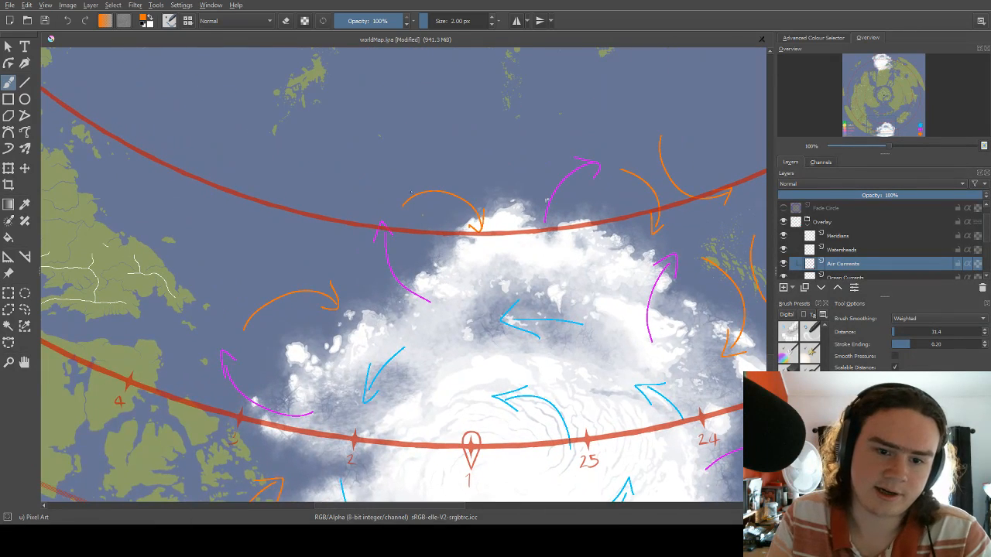
pyautogui.moveTo(350, 199)
pyautogui.mouseDown()
pyautogui.moveTo(401, 117)
pyautogui.moveTo(416, 124)
pyautogui.mouseUp()
pyautogui.moveTo(325, 221); pyautogui.dragTo(397, 150)
pyautogui.moveTo(288, 241)
pyautogui.mouseDown()
pyautogui.moveTo(309, 164)
pyautogui.moveTo(321, 174)
pyautogui.mouseUp()
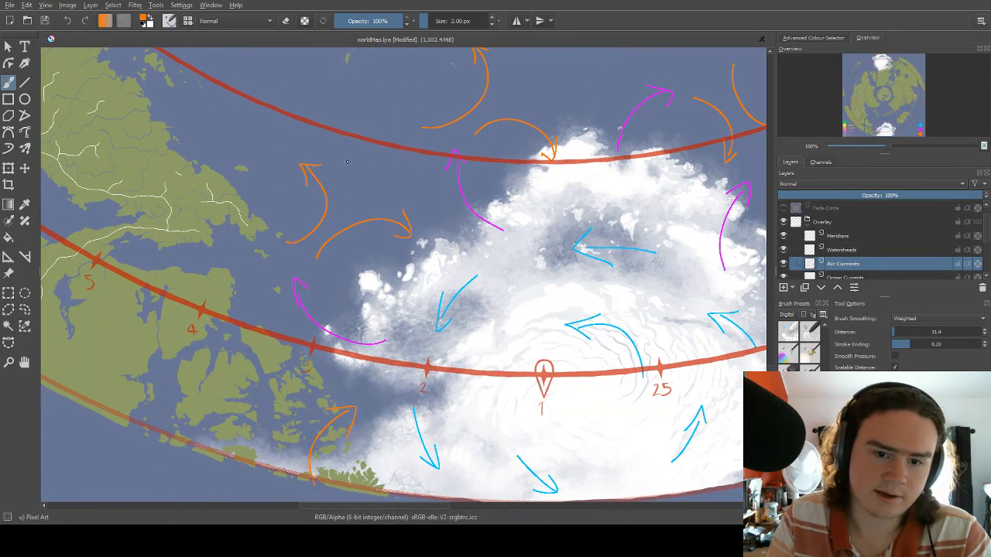
pyautogui.moveTo(383, 193); pyautogui.dragTo(437, 114)
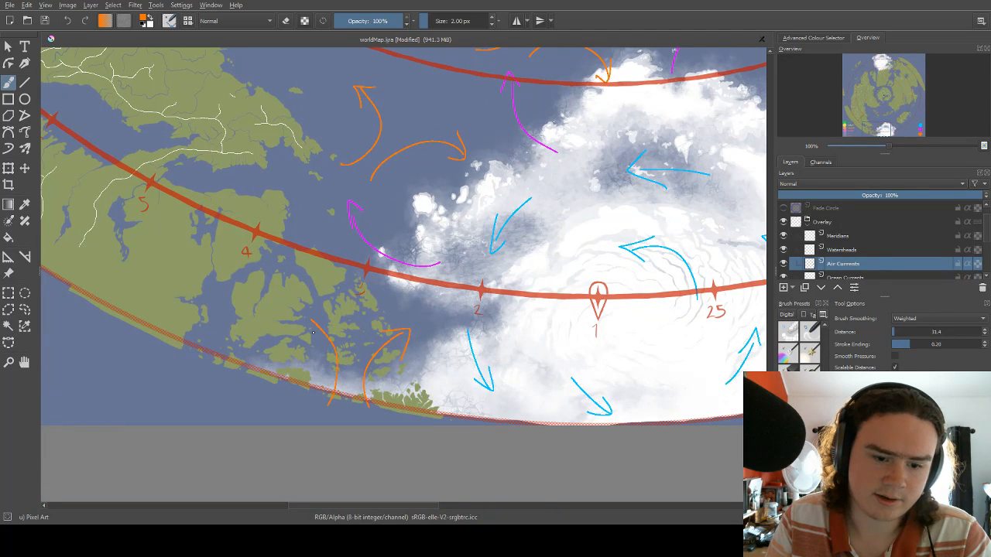
# Draw three orange arrows curving eastward over the islands and strait southeast of the northern ice cap.
pyautogui.scroll(-5, 322, 315)
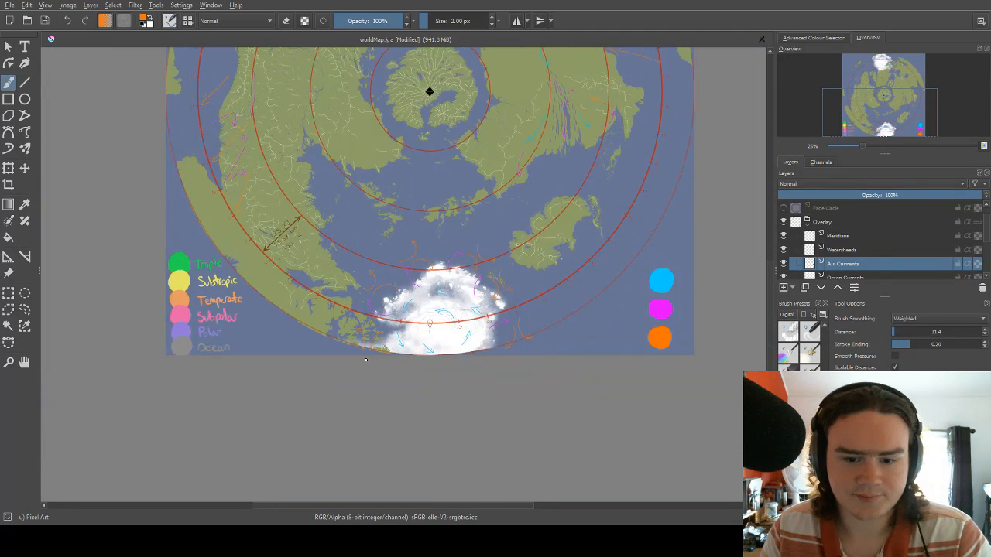
pyautogui.scroll(-3, 465, 269)
pyautogui.scroll(8, 440, 145)
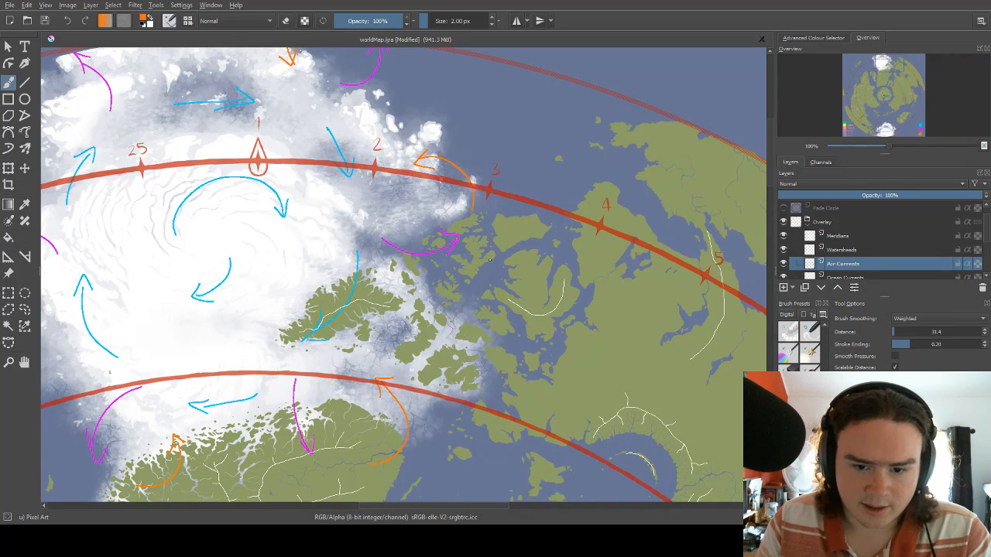
pyautogui.moveTo(487, 263); pyautogui.dragTo(527, 138)
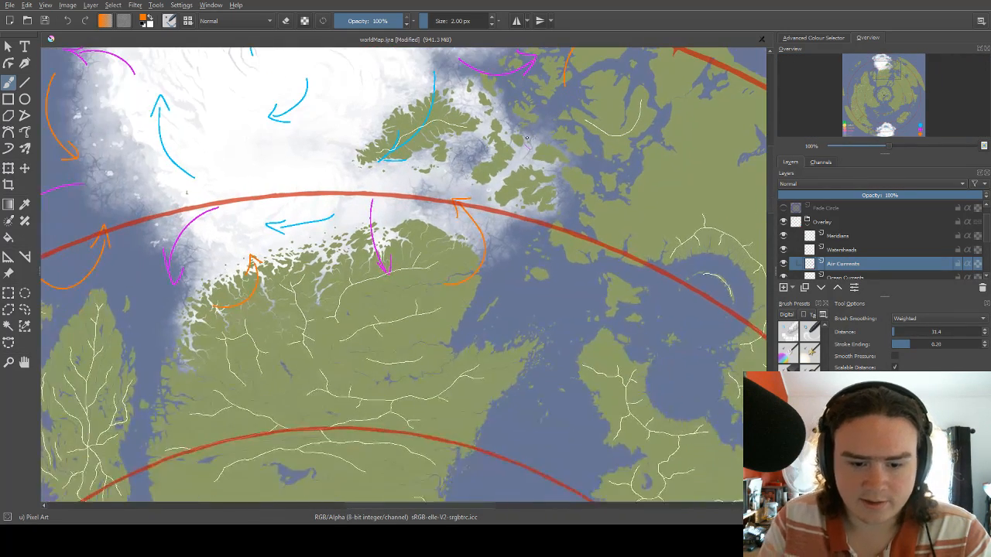
pyautogui.moveTo(484, 338)
pyautogui.mouseDown()
pyautogui.moveTo(531, 263)
pyautogui.moveTo(576, 271)
pyautogui.mouseUp()
pyautogui.moveTo(553, 186); pyautogui.dragTo(486, 254)
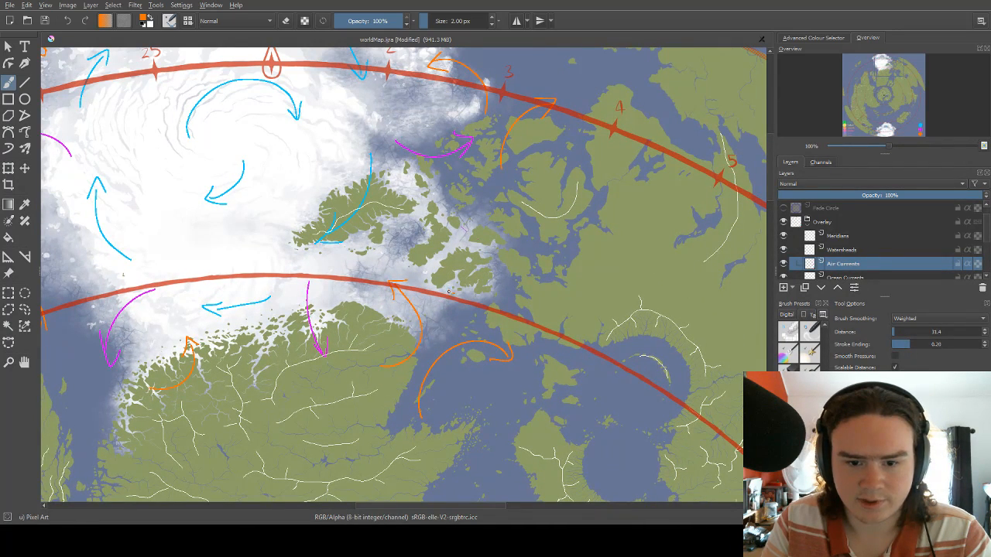
pyautogui.moveTo(448, 293)
pyautogui.mouseDown()
pyautogui.moveTo(481, 216)
pyautogui.moveTo(503, 225)
pyautogui.mouseUp()
# Examine the rivers and watersheds of the large landmass south of the northern ice cap.
pyautogui.moveTo(321, 324); pyautogui.dragTo(480, 243)
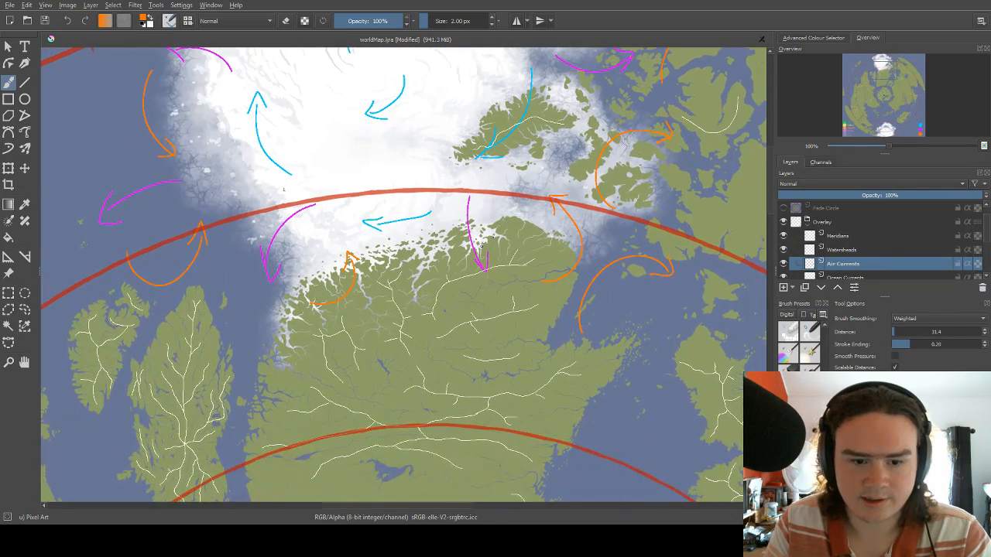
pyautogui.moveTo(406, 324); pyautogui.dragTo(434, 234)
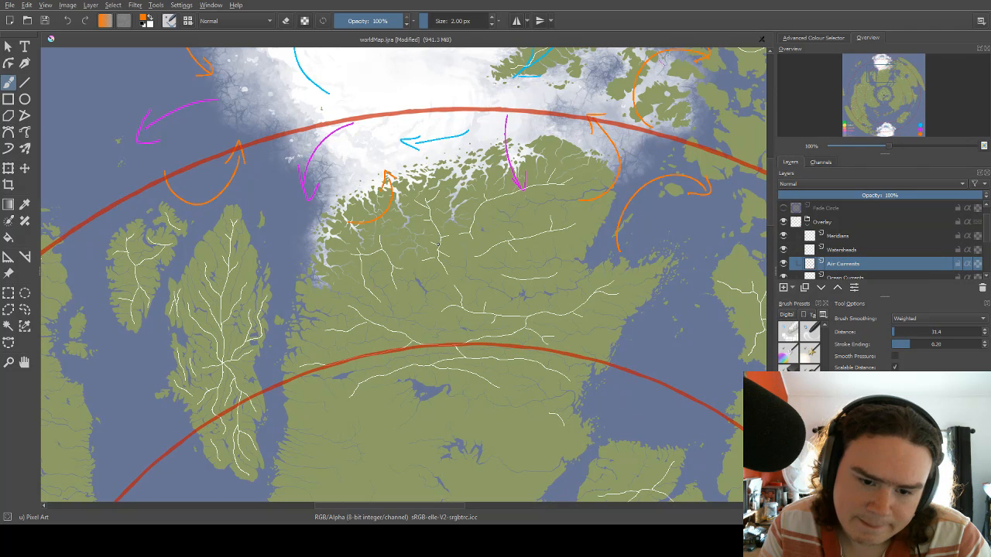
pyautogui.moveTo(424, 269); pyautogui.dragTo(433, 225)
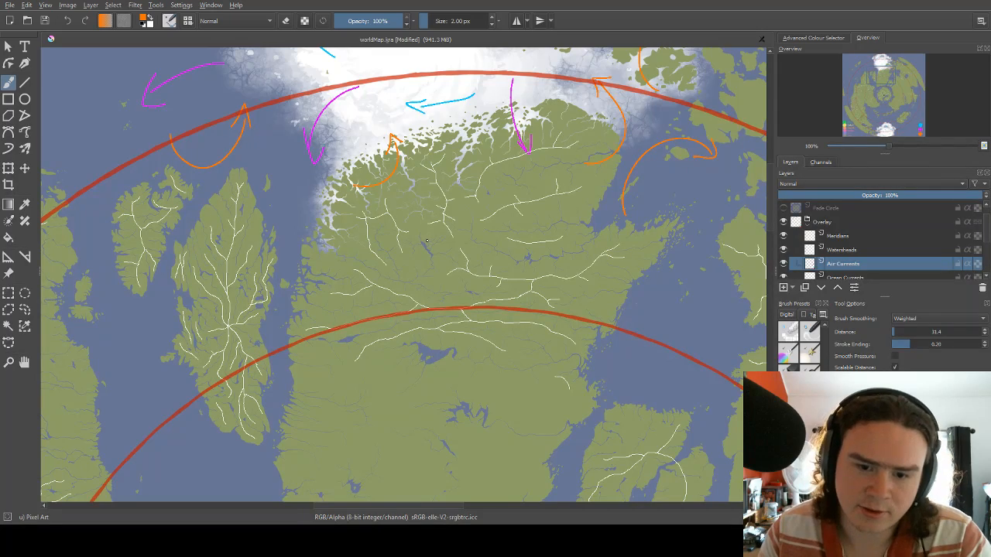
pyautogui.scroll(2, 435, 229)
pyautogui.scroll(-1, 444, 234)
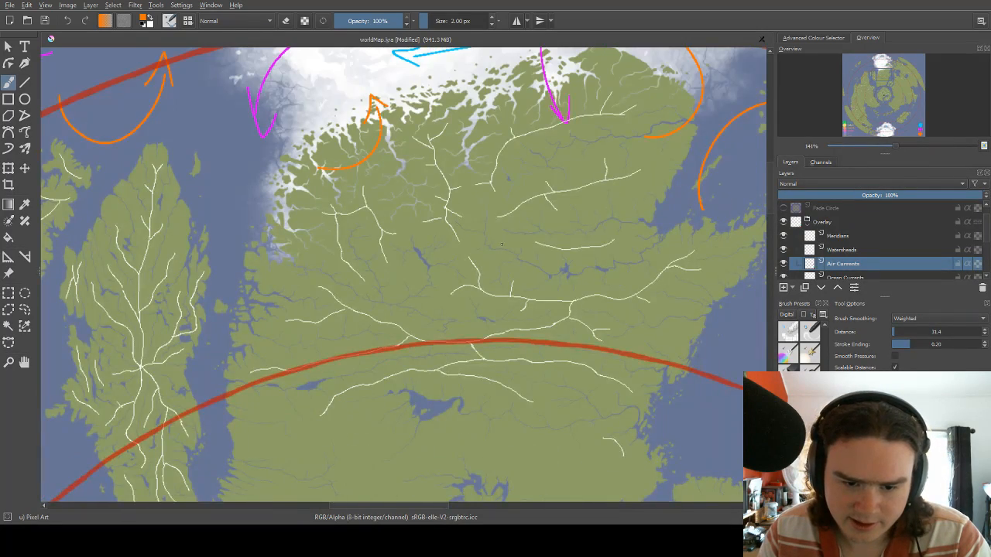
pyautogui.scroll(2, 501, 244)
pyautogui.moveTo(473, 198); pyautogui.dragTo(373, 299)
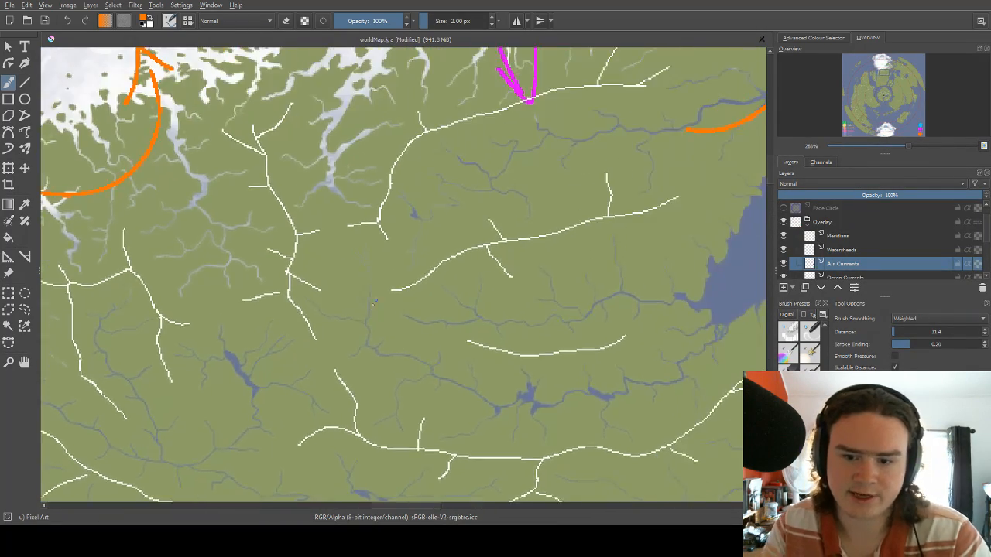
pyautogui.moveTo(570, 239)
pyautogui.mouseDown()
pyautogui.moveTo(536, 297)
pyautogui.moveTo(507, 297)
pyautogui.mouseUp()
pyautogui.moveTo(477, 346); pyautogui.dragTo(507, 261)
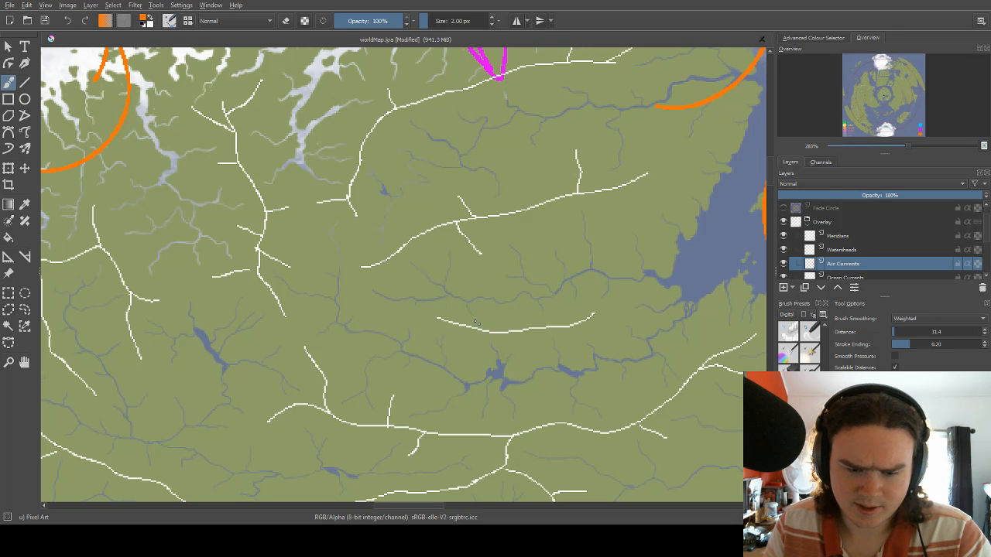
# Examine the watersheds between the western coast and eastern bay of the northern landmass, alongside the arrows already drawn near its icy coast.
pyautogui.moveTo(391, 284); pyautogui.dragTo(500, 207)
pyautogui.moveTo(386, 341); pyautogui.dragTo(509, 313)
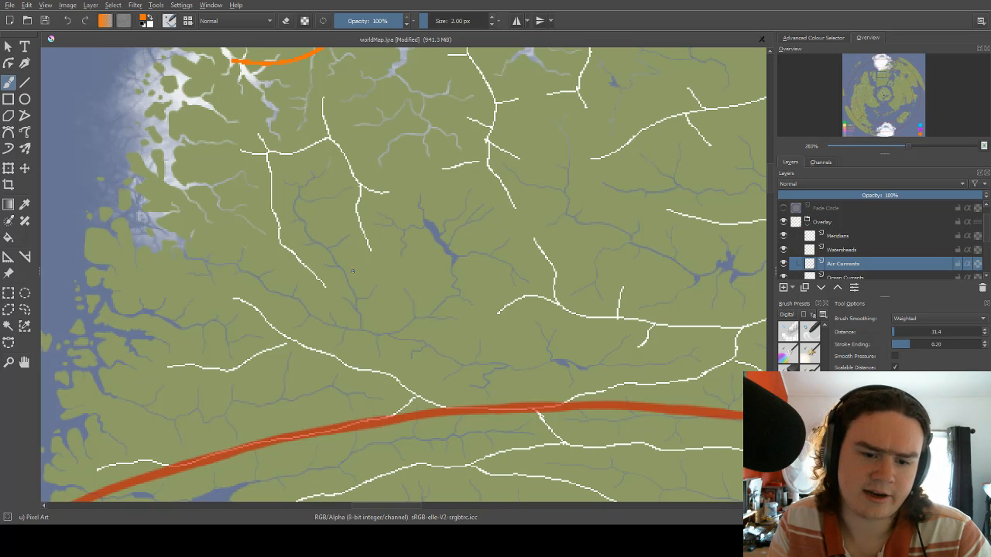
pyautogui.scroll(5, 420, 199)
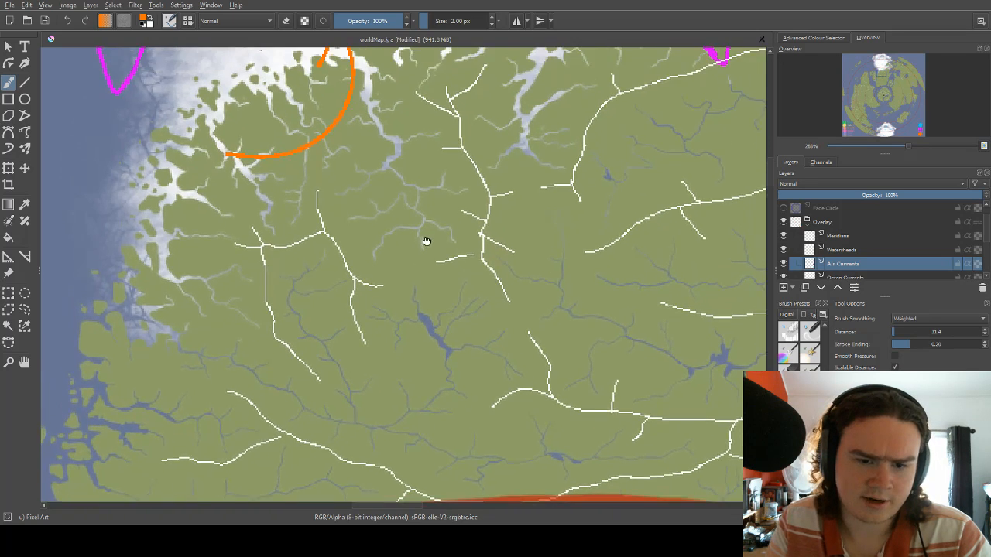
pyautogui.scroll(2, 438, 202)
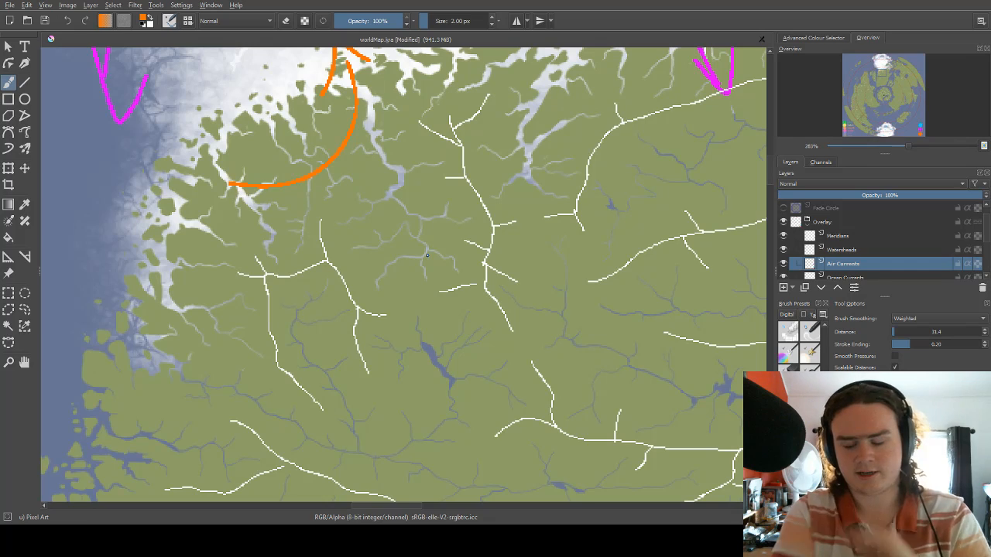
pyautogui.scroll(-3, 270, 328)
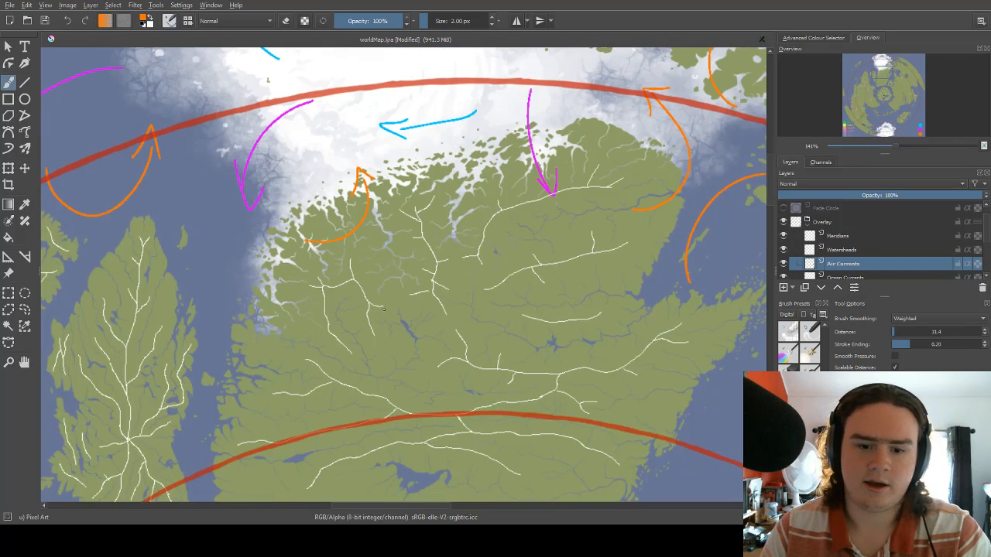
pyautogui.scroll(2, 424, 246)
pyautogui.scroll(-2, 556, 283)
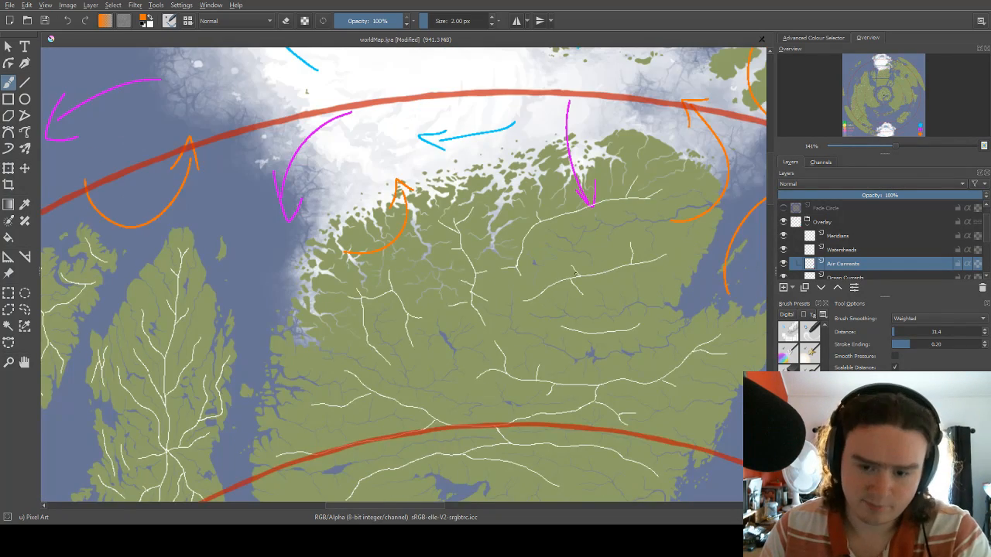
pyautogui.scroll(3, 570, 249)
pyautogui.scroll(-3, 571, 252)
pyautogui.scroll(-1, 570, 252)
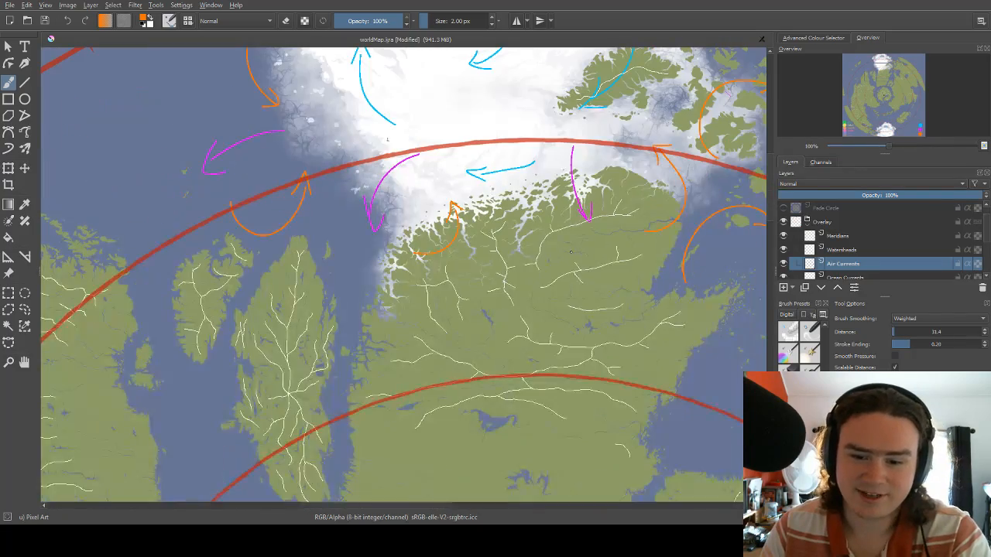
pyautogui.scroll(2, 549, 283)
pyautogui.scroll(-2, 534, 298)
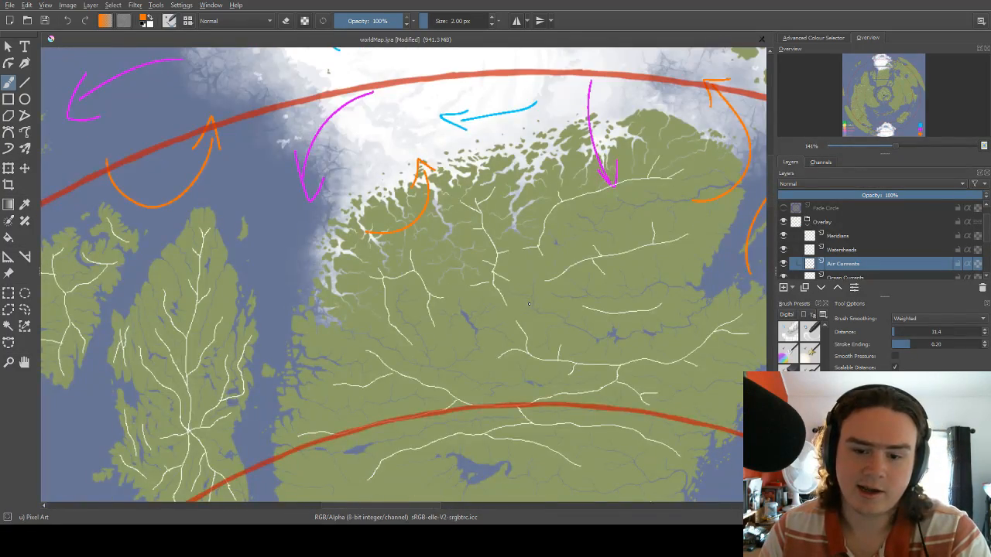
pyautogui.scroll(2, 557, 317)
pyautogui.scroll(-1, 554, 308)
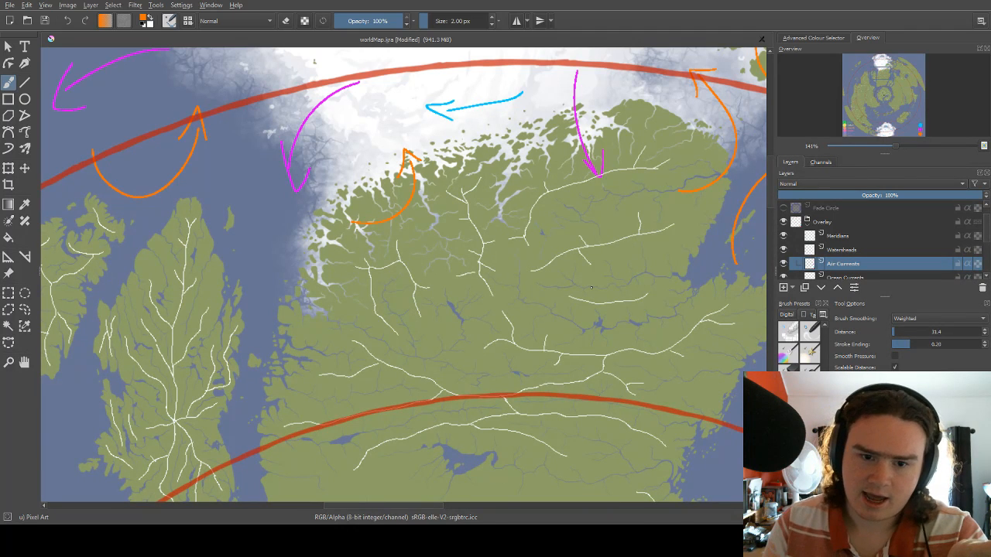
# Draw an orange arrow arching clockwise over the landmass's icy northern coast and ending southward among the inland rivers.
pyautogui.moveTo(443, 224); pyautogui.dragTo(303, 192)
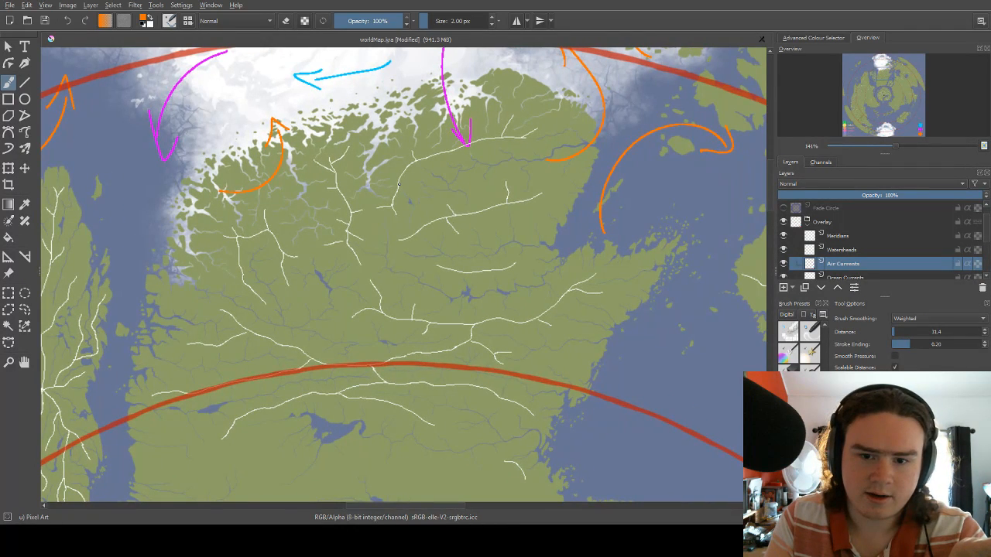
pyautogui.moveTo(372, 193); pyautogui.dragTo(346, 222)
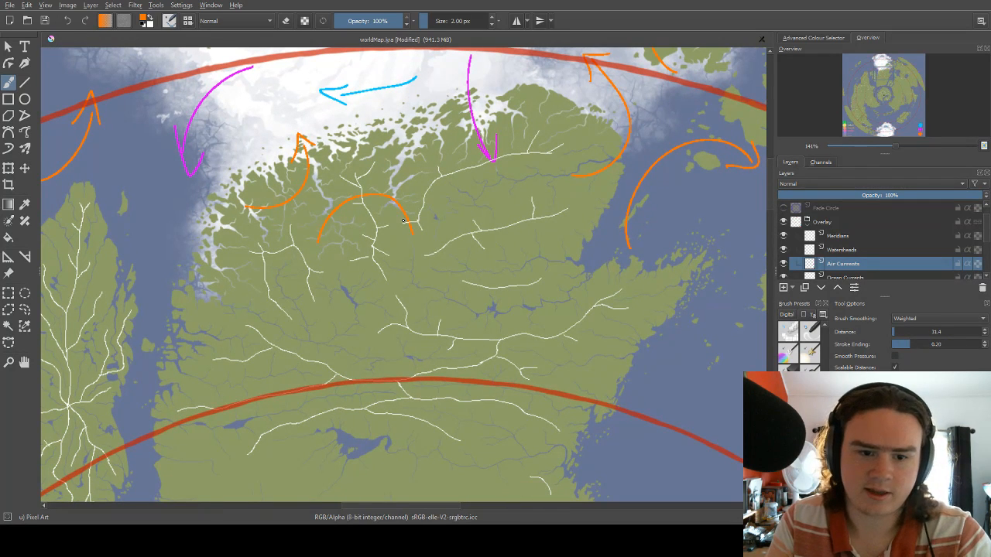
pyautogui.moveTo(322, 165)
pyautogui.mouseDown()
pyautogui.moveTo(347, 137)
pyautogui.moveTo(385, 135)
pyautogui.mouseUp()
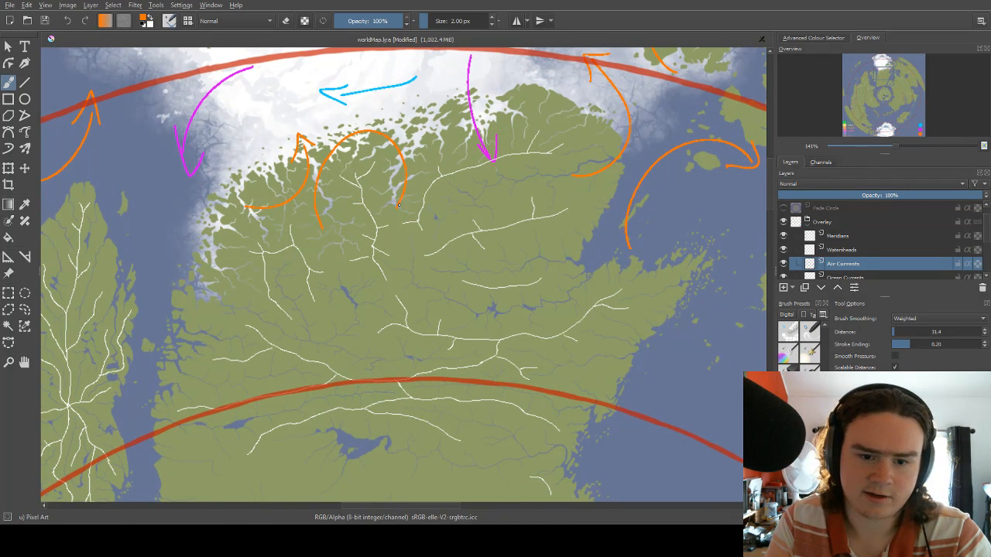
pyautogui.moveTo(395, 210); pyautogui.dragTo(408, 199)
pyautogui.moveTo(440, 215)
pyautogui.mouseDown()
pyautogui.moveTo(401, 194)
pyautogui.moveTo(445, 171)
pyautogui.mouseUp()
pyautogui.moveTo(385, 227); pyautogui.dragTo(424, 189)
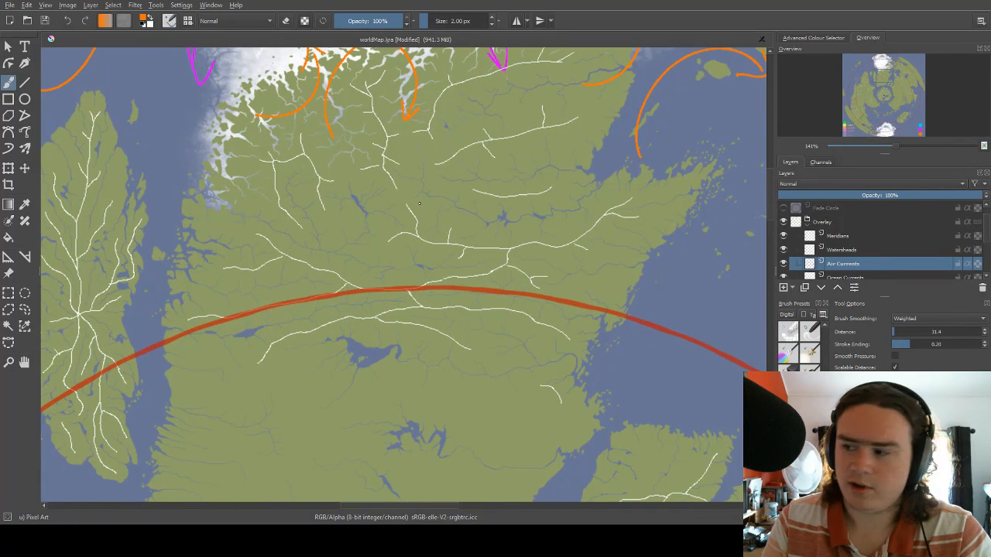
# Switch the brush to the legend's magenta and draw an arrow curving east and then north in the landmass's western interior.
pyautogui.moveTo(422, 205); pyautogui.dragTo(431, 232)
pyautogui.rightClick(421, 219)
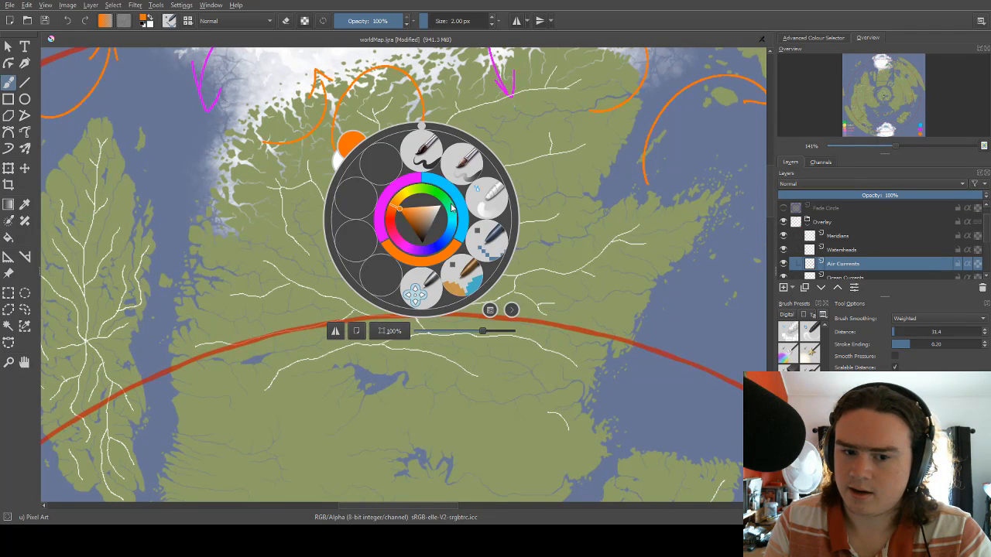
pyautogui.click(387, 186)
pyautogui.moveTo(351, 221); pyautogui.dragTo(380, 243)
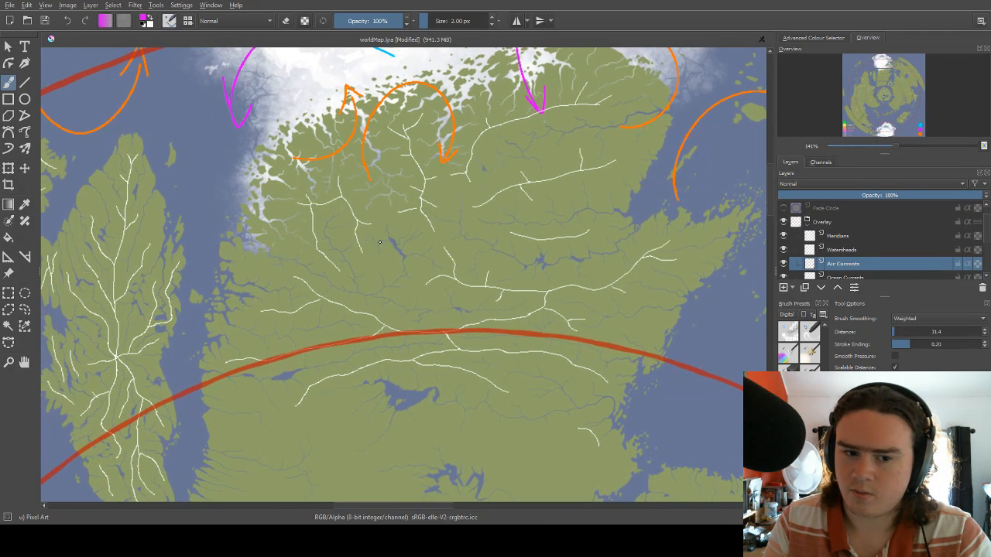
pyautogui.moveTo(300, 265)
pyautogui.mouseDown()
pyautogui.moveTo(365, 280)
pyautogui.moveTo(393, 248)
pyautogui.mouseUp()
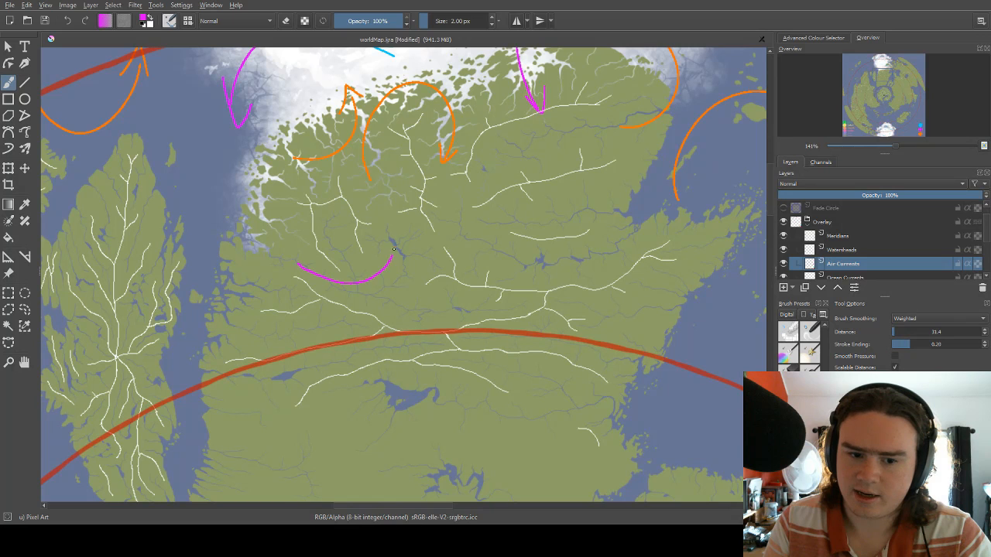
pyautogui.hotkey('ctrl', 'z')
pyautogui.moveTo(313, 270)
pyautogui.mouseDown()
pyautogui.moveTo(377, 277)
pyautogui.moveTo(387, 229)
pyautogui.moveTo(395, 235)
pyautogui.moveTo(387, 225)
pyautogui.moveTo(374, 232)
pyautogui.mouseUp()
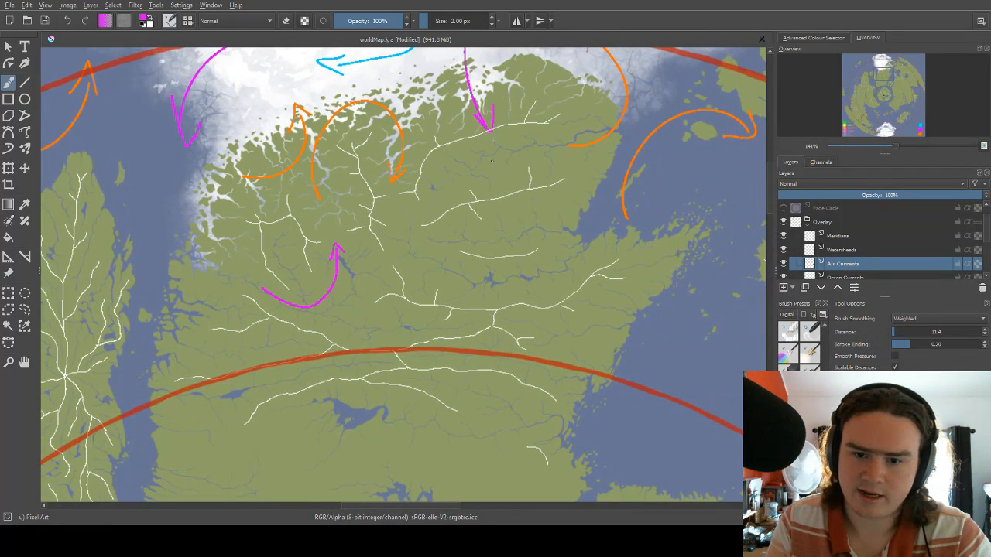
# Draw a magenta arrow heading southwest in the landmass's northeast and another curving westward inland from its eastern bay.
pyautogui.moveTo(485, 159); pyautogui.dragTo(516, 152)
pyautogui.moveTo(462, 172)
pyautogui.mouseDown()
pyautogui.moveTo(448, 191)
pyautogui.moveTo(460, 194)
pyautogui.mouseUp()
pyautogui.moveTo(537, 214)
pyautogui.mouseDown()
pyautogui.moveTo(550, 177)
pyautogui.moveTo(575, 165)
pyautogui.moveTo(484, 203)
pyautogui.mouseUp()
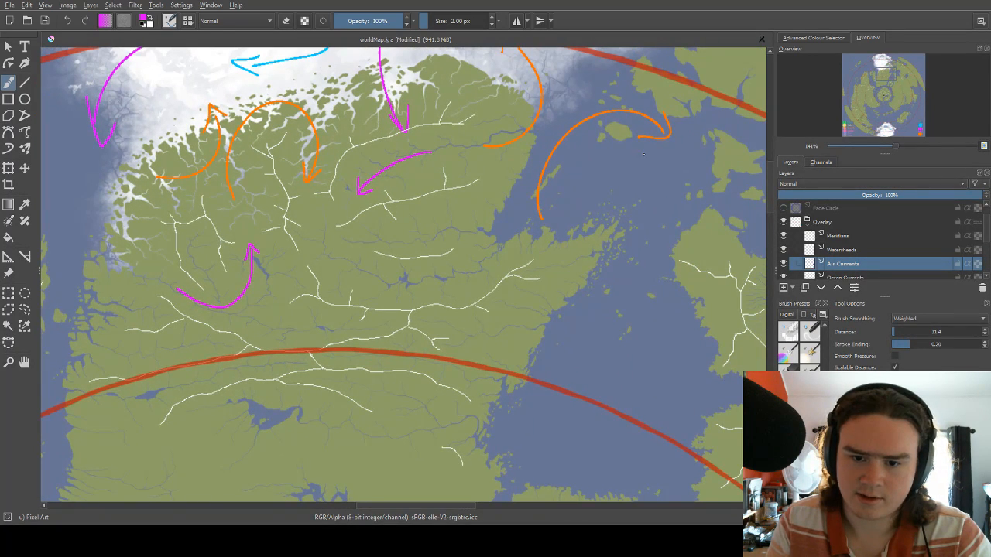
pyautogui.moveTo(513, 247)
pyautogui.mouseDown()
pyautogui.moveTo(443, 219)
pyautogui.moveTo(426, 238)
pyautogui.moveTo(502, 222)
pyautogui.mouseUp()
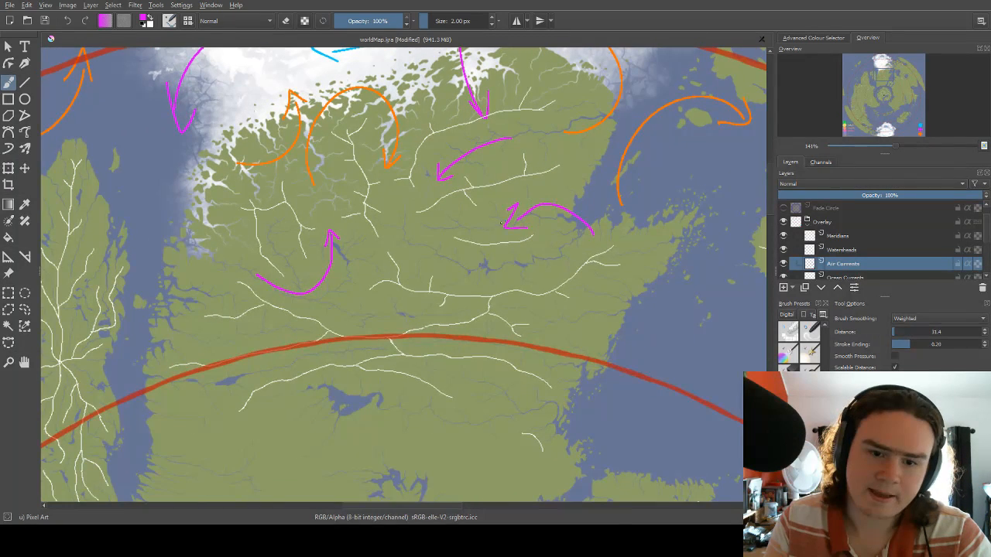
# Switch the brush to the legend's blue and draw two arrows curving south then east across the landmass's central river basins.
pyautogui.rightClick(466, 245)
pyautogui.click(492, 219)
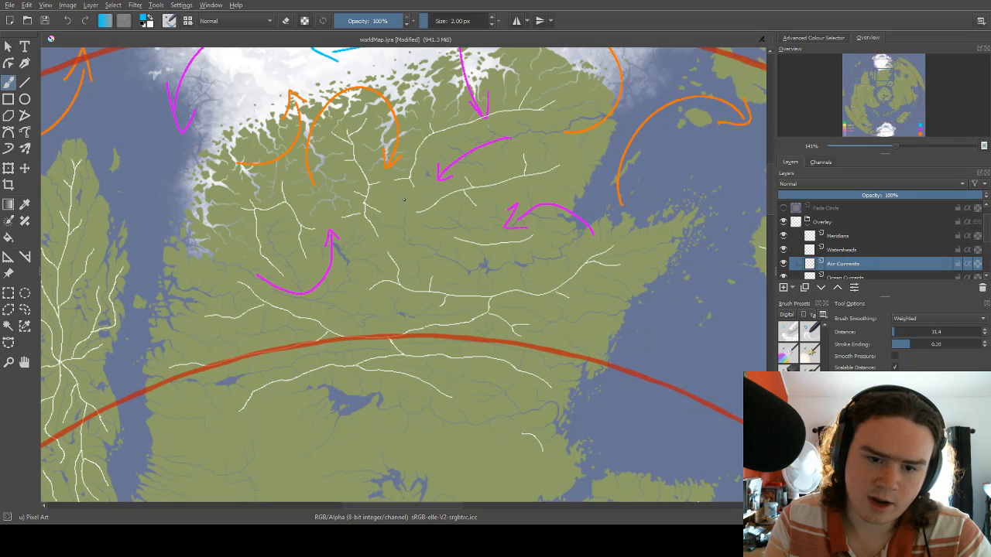
pyautogui.moveTo(403, 200); pyautogui.dragTo(487, 274)
pyautogui.moveTo(505, 224); pyautogui.dragTo(550, 227)
pyautogui.moveTo(459, 252); pyautogui.dragTo(492, 237)
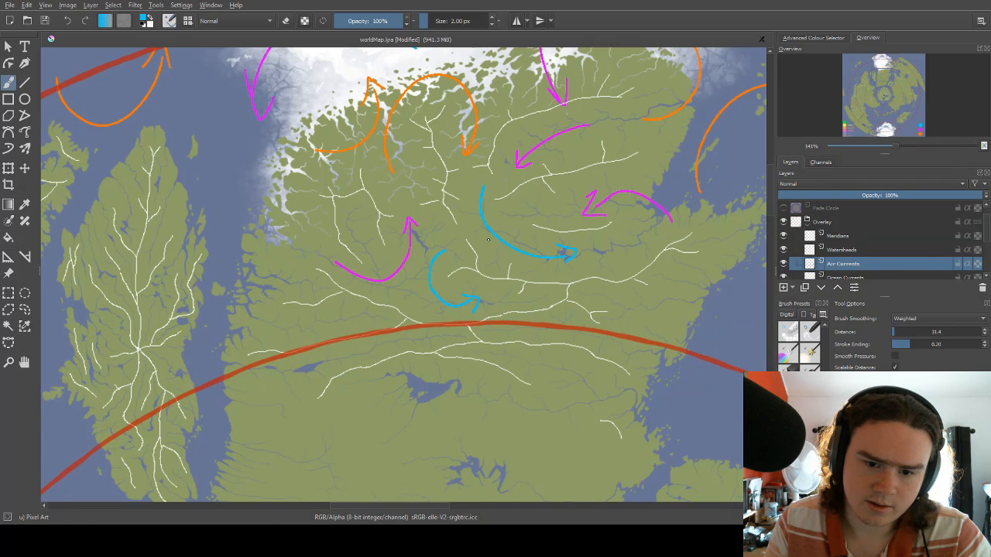
pyautogui.moveTo(396, 219); pyautogui.dragTo(485, 240)
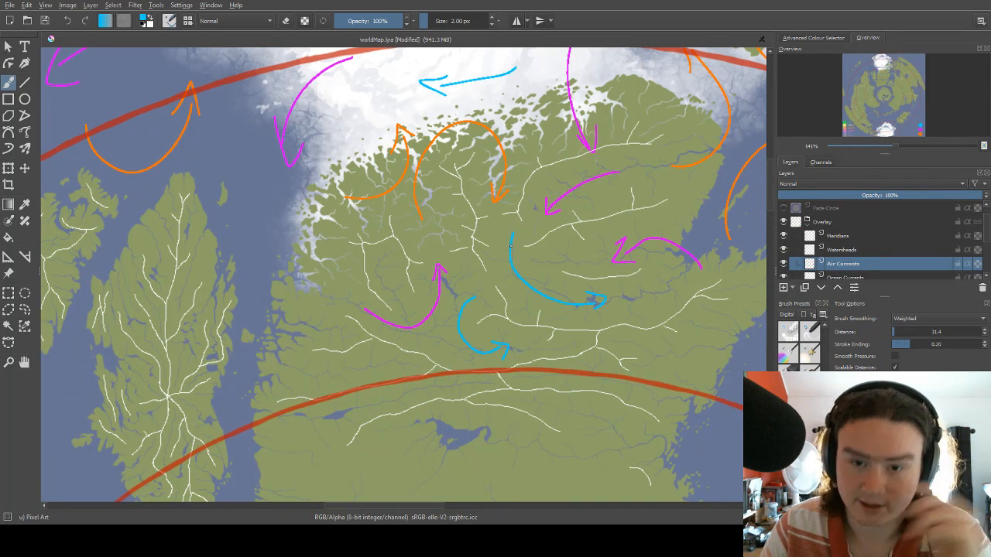
# Draw a blue arrow curving southward just inland of the landmass's icy northwestern coast, ending near the tail of the magenta arrow.
pyautogui.scroll(-3, 508, 238)
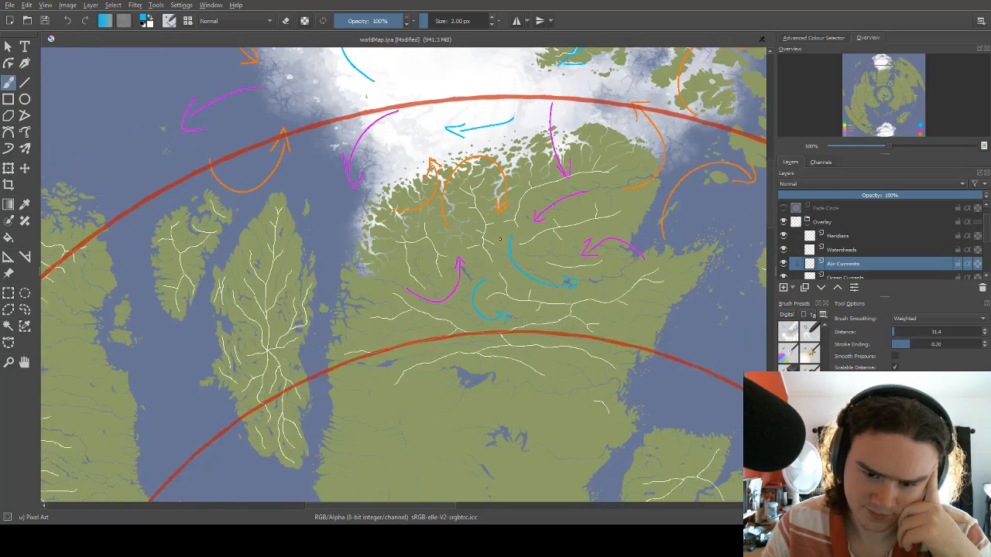
pyautogui.scroll(5, 501, 238)
pyautogui.scroll(-3, 392, 386)
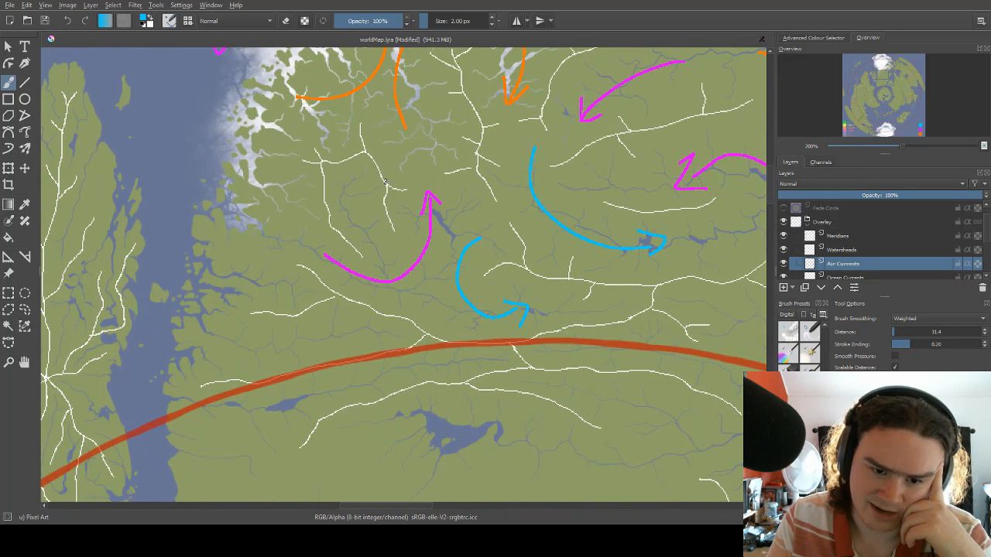
pyautogui.moveTo(450, 139); pyautogui.dragTo(430, 188)
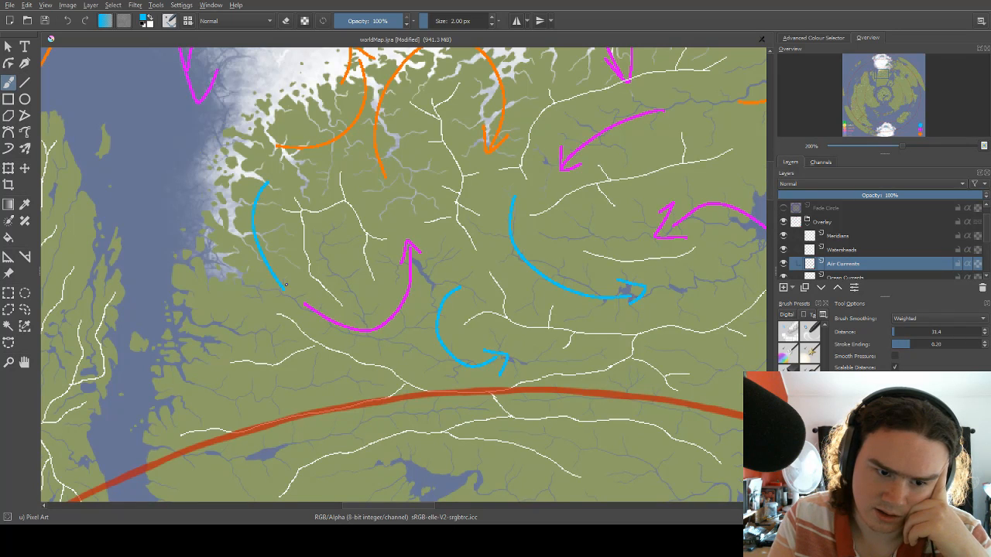
pyautogui.moveTo(466, 183); pyautogui.dragTo(247, 171)
pyautogui.moveTo(438, 242); pyautogui.dragTo(382, 188)
pyautogui.moveTo(379, 264); pyautogui.dragTo(377, 229)
pyautogui.moveTo(520, 206); pyautogui.dragTo(462, 318)
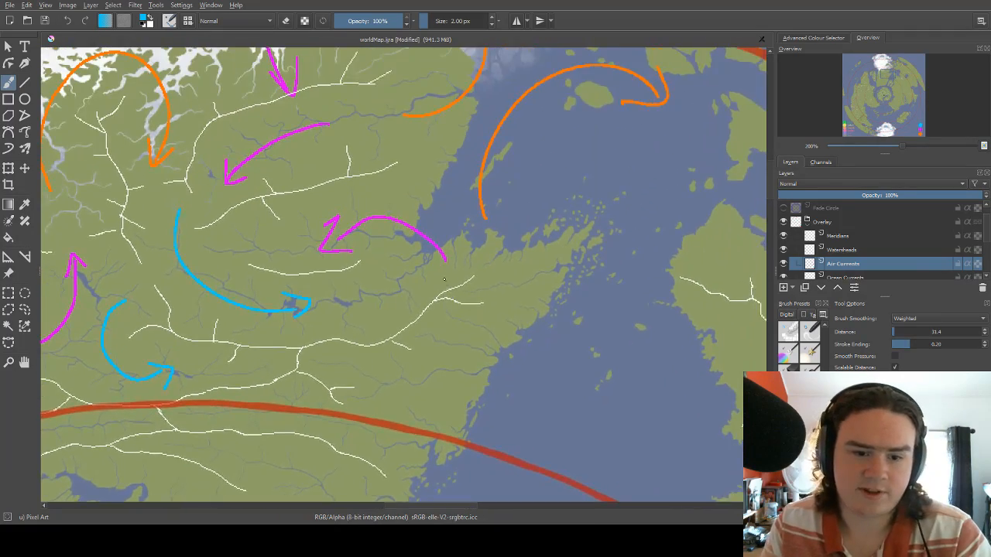
# Examine the arrows across the landmass and the islands and seas east of it.
pyautogui.moveTo(416, 231)
pyautogui.mouseDown()
pyautogui.moveTo(421, 278)
pyautogui.moveTo(487, 277)
pyautogui.mouseUp()
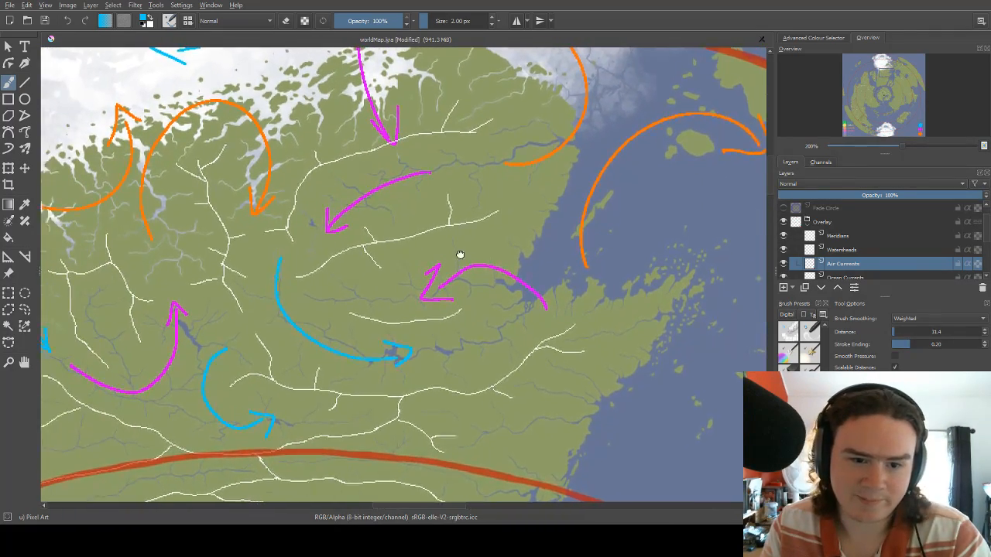
pyautogui.moveTo(360, 325)
pyautogui.mouseDown()
pyautogui.moveTo(407, 309)
pyautogui.moveTo(461, 248)
pyautogui.mouseUp()
pyautogui.moveTo(430, 305); pyautogui.dragTo(472, 311)
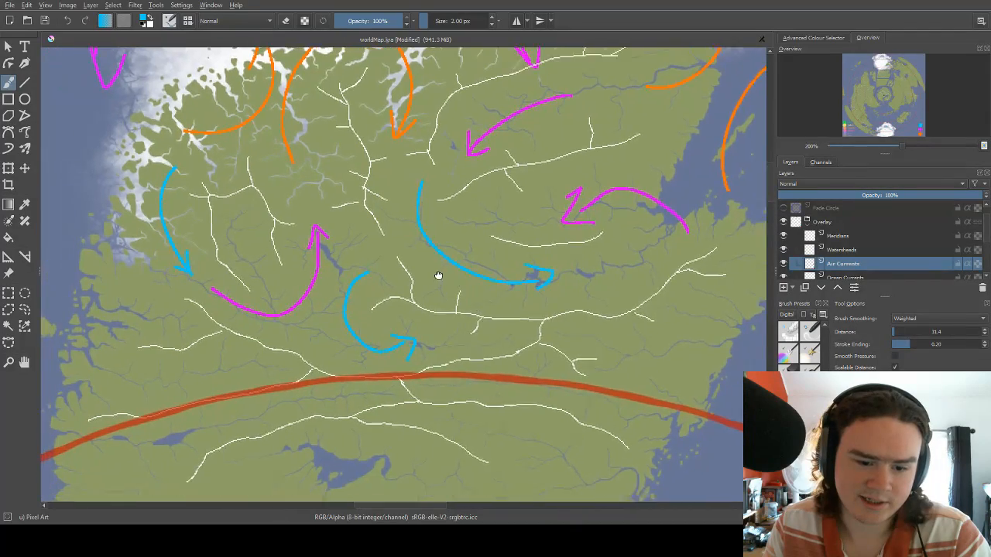
pyautogui.moveTo(369, 350); pyautogui.dragTo(489, 261)
pyautogui.moveTo(417, 298); pyautogui.dragTo(456, 322)
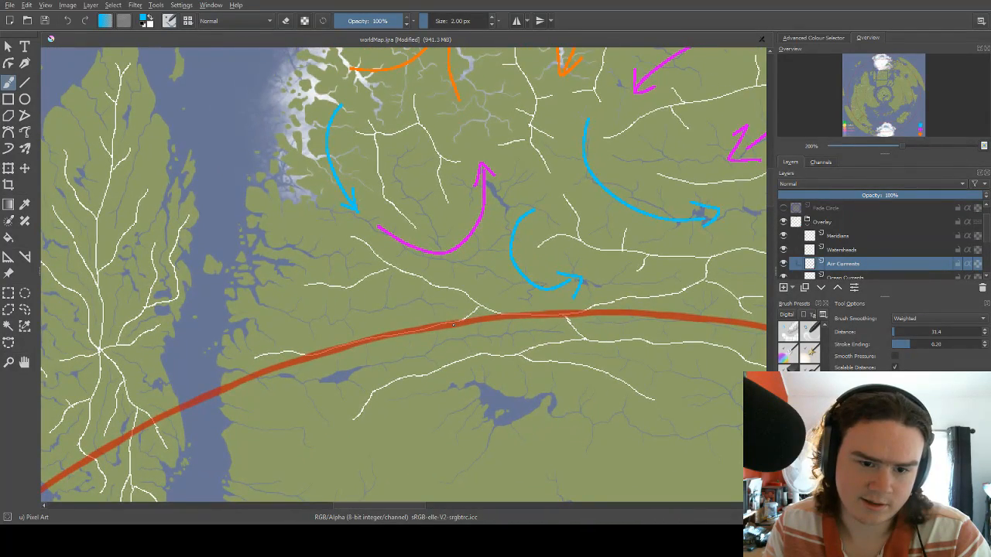
pyautogui.moveTo(480, 211); pyautogui.dragTo(251, 183)
pyautogui.moveTo(581, 178); pyautogui.dragTo(388, 341)
pyautogui.moveTo(504, 240); pyautogui.dragTo(394, 244)
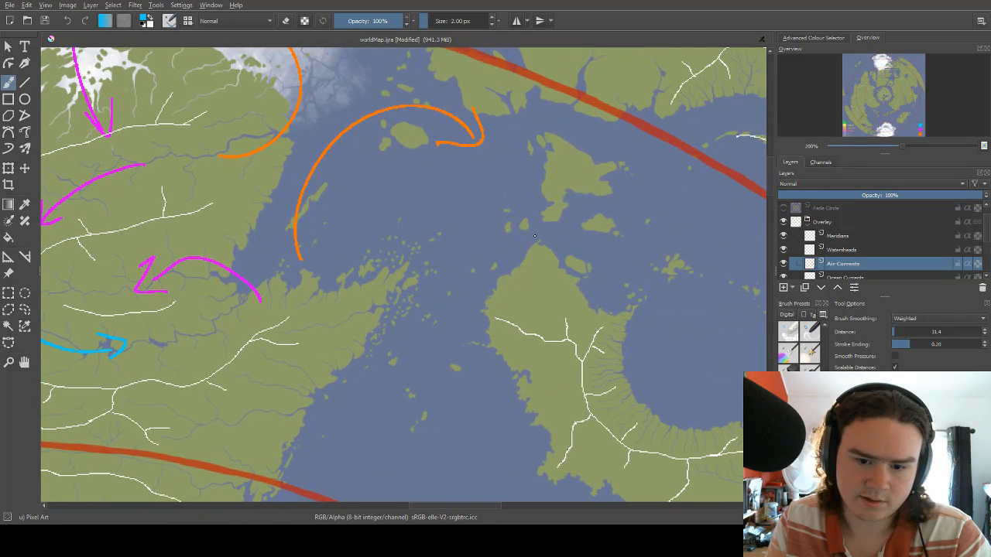
pyautogui.moveTo(567, 209); pyautogui.dragTo(351, 287)
pyautogui.moveTo(432, 252); pyautogui.dragTo(411, 218)
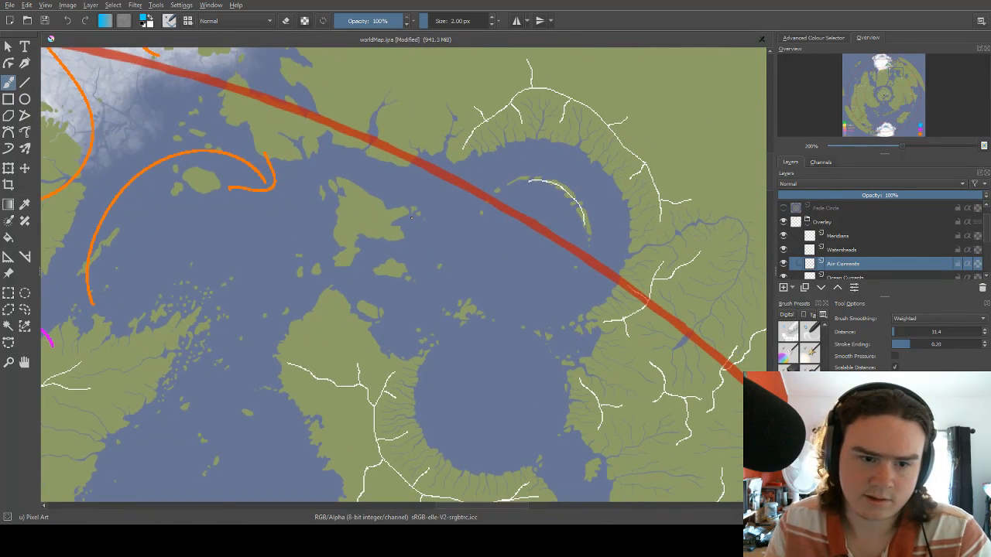
# Draw blue arrows curving clockwise in the northern round bay and counterclockwise in the southern round bay, east of the landmass.
pyautogui.scroll(-2, 399, 218)
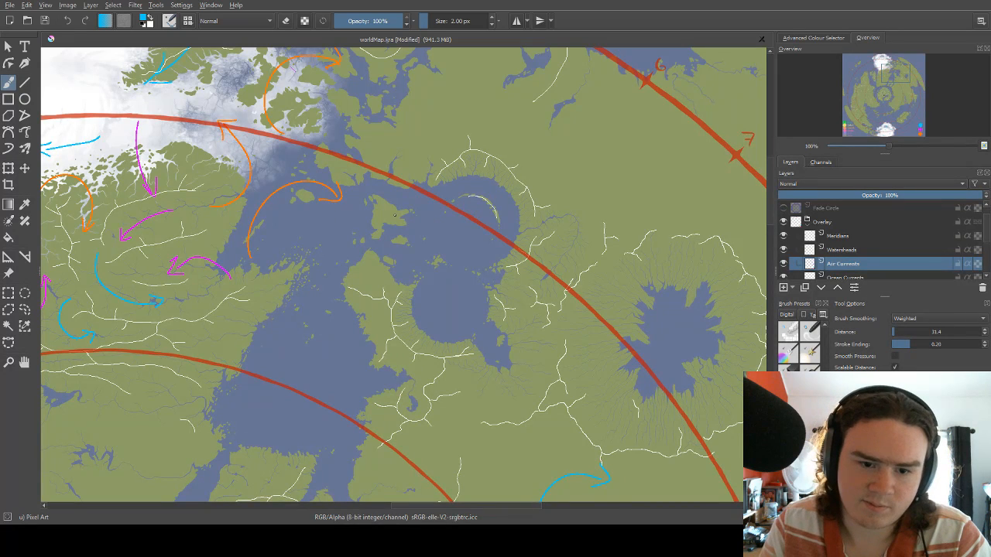
pyautogui.moveTo(462, 187)
pyautogui.mouseDown()
pyautogui.moveTo(476, 188)
pyautogui.moveTo(487, 257)
pyautogui.moveTo(476, 265)
pyautogui.moveTo(496, 217)
pyautogui.moveTo(438, 198)
pyautogui.moveTo(441, 220)
pyautogui.mouseUp()
pyautogui.scroll(-2, 481, 271)
# Switch the brush to magenta and draw three arrows west of the round bays, heading east, northwest and southeast around the islands.
pyautogui.rightClick(481, 207)
pyautogui.click(470, 177)
pyautogui.moveTo(404, 193); pyautogui.dragTo(468, 188)
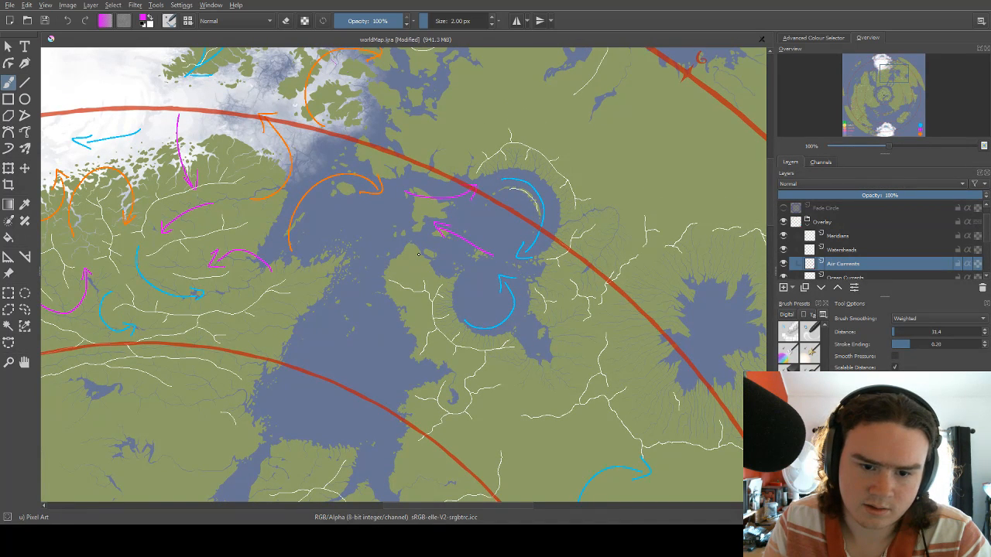
pyautogui.moveTo(432, 252)
pyautogui.mouseDown()
pyautogui.moveTo(459, 292)
pyautogui.moveTo(459, 276)
pyautogui.mouseUp()
pyautogui.moveTo(496, 215)
pyautogui.mouseDown()
pyautogui.moveTo(468, 199)
pyautogui.moveTo(509, 241)
pyautogui.mouseUp()
pyautogui.moveTo(446, 258)
pyautogui.mouseDown()
pyautogui.moveTo(480, 245)
pyautogui.moveTo(515, 269)
pyautogui.moveTo(495, 240)
pyautogui.mouseUp()
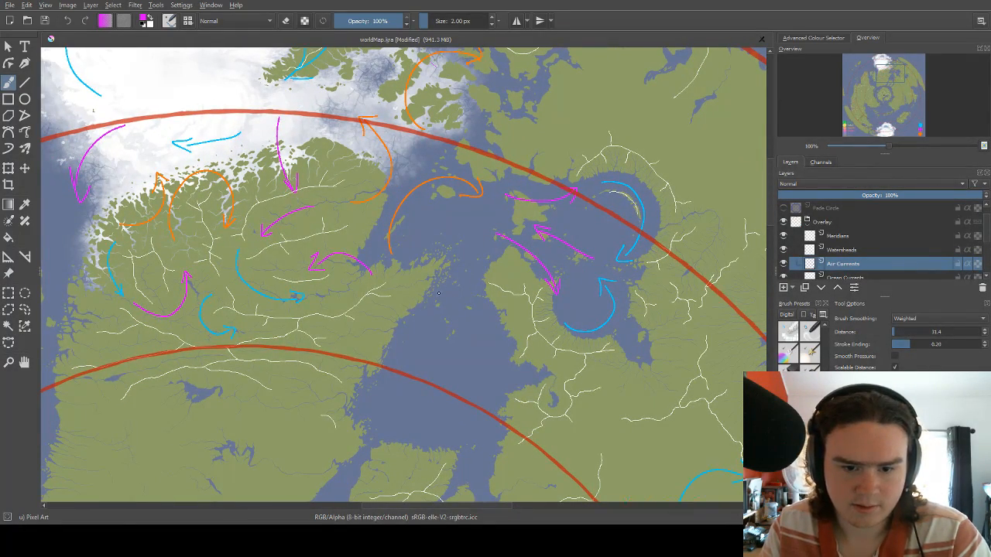
# Switch the brush to blue and draw an arrow curving southwest and west across the strait toward the landmass's eastern peninsula.
pyautogui.rightClick(481, 241)
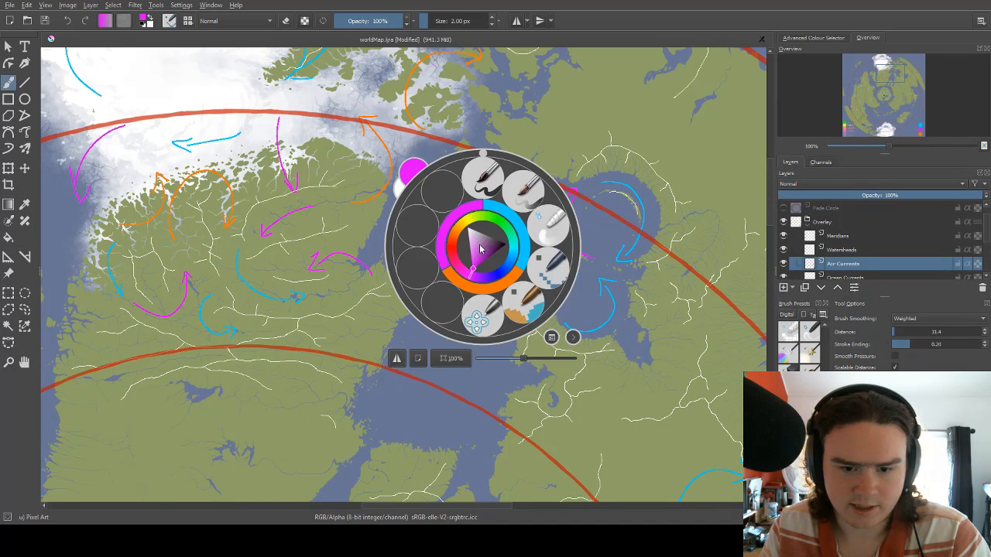
pyautogui.click(513, 222)
pyautogui.moveTo(492, 240)
pyautogui.mouseDown()
pyautogui.moveTo(424, 286)
pyautogui.moveTo(495, 223)
pyautogui.mouseUp()
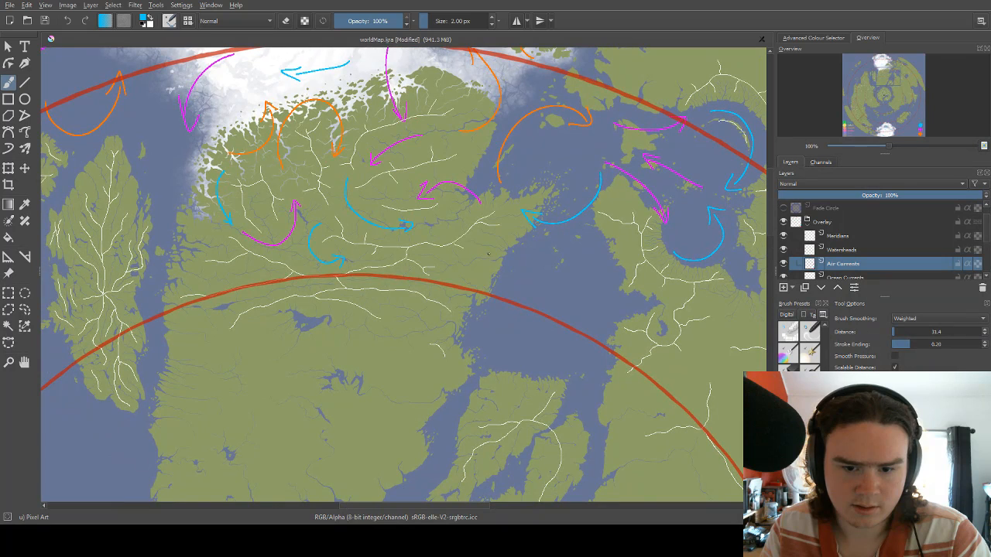
# Switch the brush to magenta and draw two westward arrows from the landmass's east coast, near the red circle crossing it.
pyautogui.rightClick(486, 241)
pyautogui.click(468, 210)
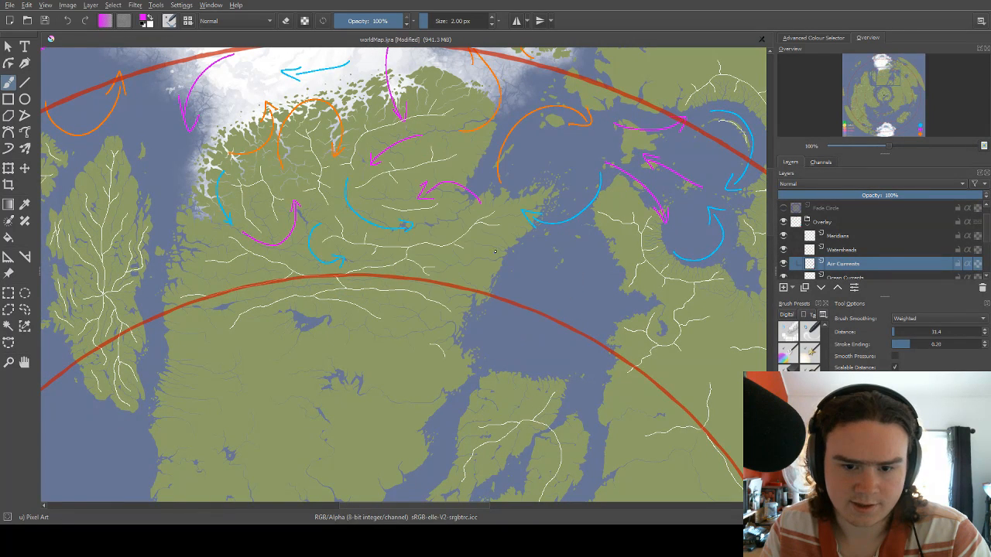
pyautogui.moveTo(494, 252); pyautogui.dragTo(448, 260)
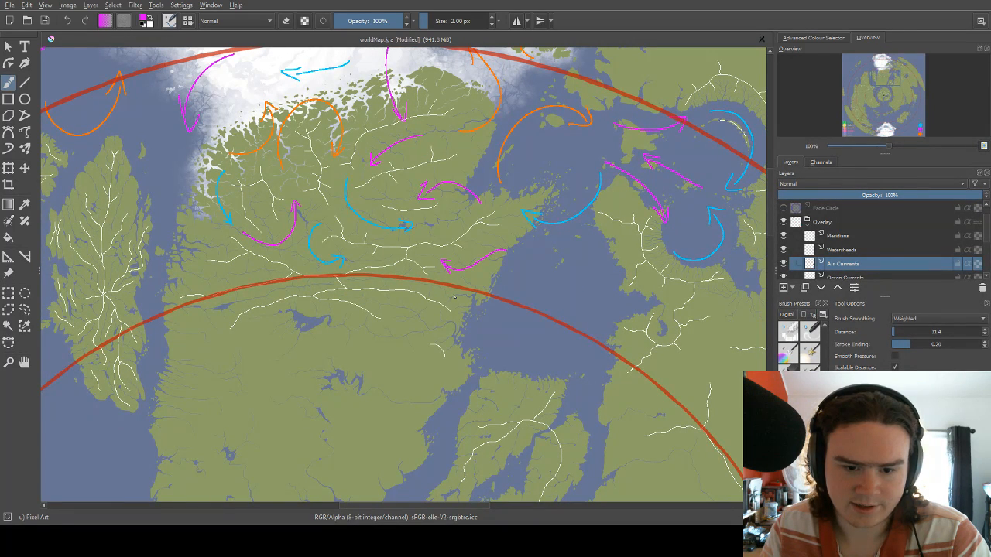
pyautogui.moveTo(455, 298)
pyautogui.mouseDown()
pyautogui.moveTo(378, 277)
pyautogui.moveTo(395, 274)
pyautogui.mouseUp()
# Switch the brush to blue and draw an arrow curving west and southwest across the northern part of the sea east of the landmass.
pyautogui.moveTo(420, 240)
pyautogui.mouseDown()
pyautogui.moveTo(508, 219)
pyautogui.moveTo(476, 240)
pyautogui.mouseUp()
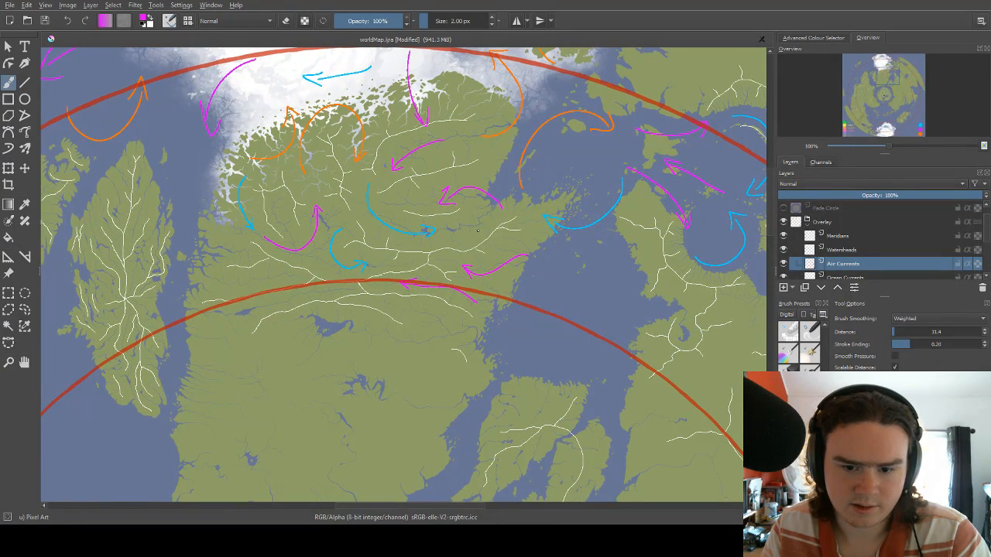
pyautogui.rightClick(519, 249)
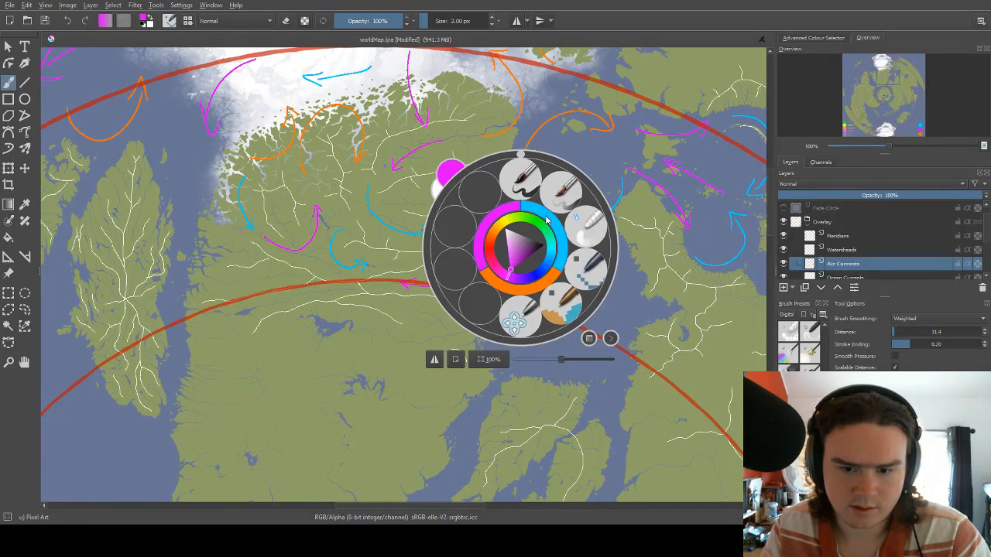
pyautogui.click(549, 222)
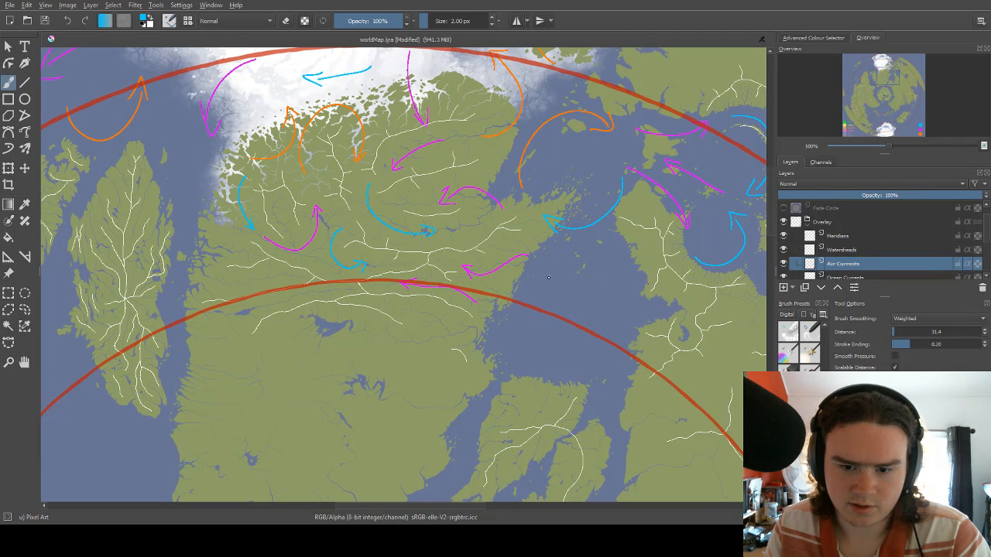
pyautogui.moveTo(521, 291); pyautogui.dragTo(625, 253)
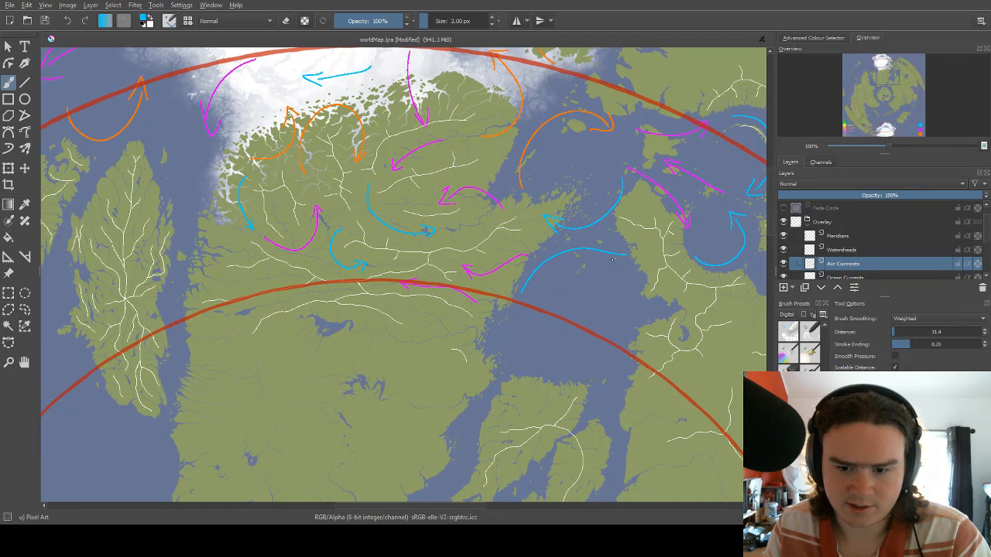
pyautogui.moveTo(519, 277); pyautogui.dragTo(536, 290)
pyautogui.moveTo(578, 237); pyautogui.dragTo(502, 219)
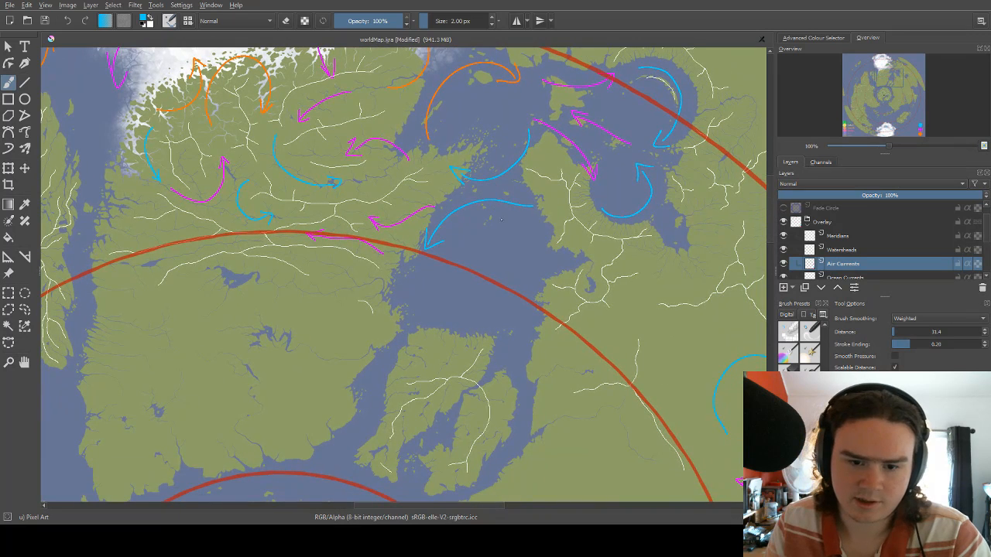
# Switch the brush to magenta and draw arrows south along the sea's western shore, east into its eastern inlet, and north along its eastern shore.
pyautogui.rightClick(431, 267)
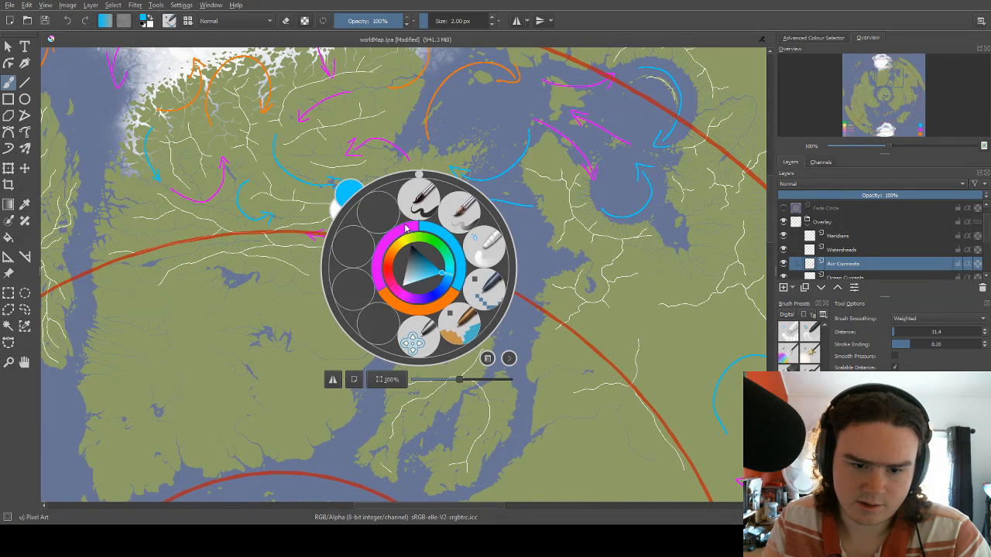
pyautogui.click(395, 279)
pyautogui.moveTo(410, 313); pyautogui.dragTo(403, 323)
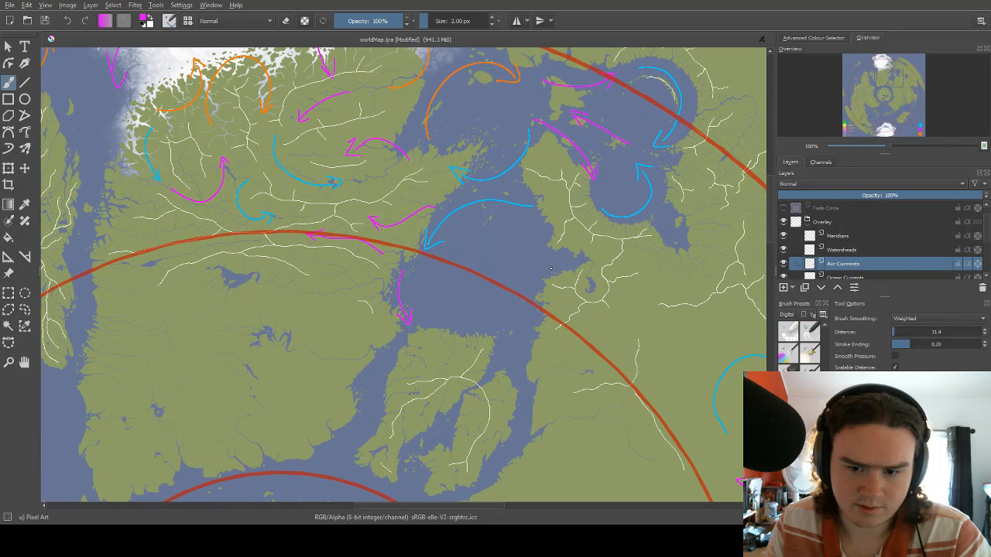
pyautogui.moveTo(555, 272); pyautogui.dragTo(595, 280)
pyautogui.hotkey('ctrl', 'z')
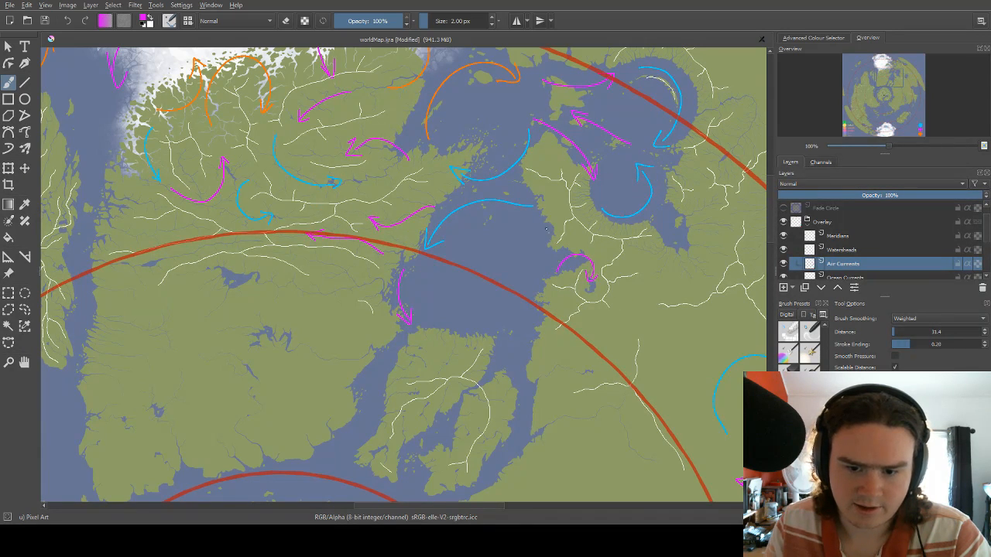
pyautogui.moveTo(545, 259); pyautogui.dragTo(541, 222)
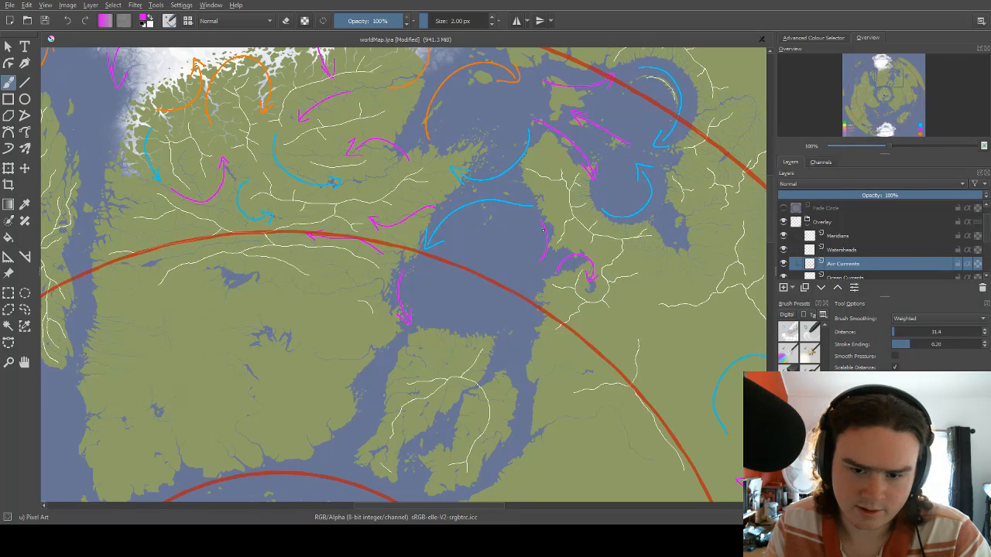
# Switch the brush to orange and draw an arrow curving east and northeast along the sea's southern shore.
pyautogui.rightClick(457, 313)
pyautogui.click(441, 348)
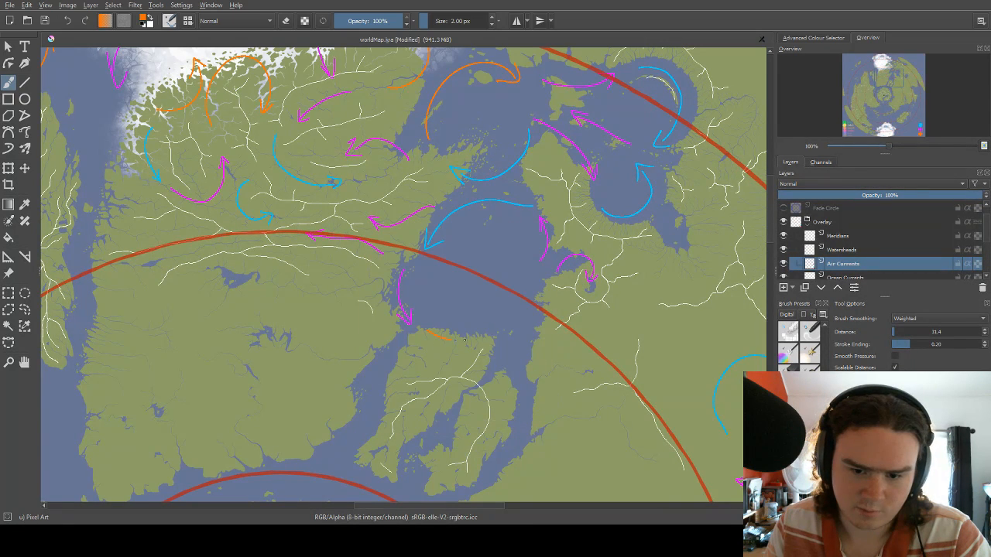
pyautogui.moveTo(464, 339)
pyautogui.mouseDown()
pyautogui.moveTo(531, 287)
pyautogui.moveTo(536, 302)
pyautogui.mouseUp()
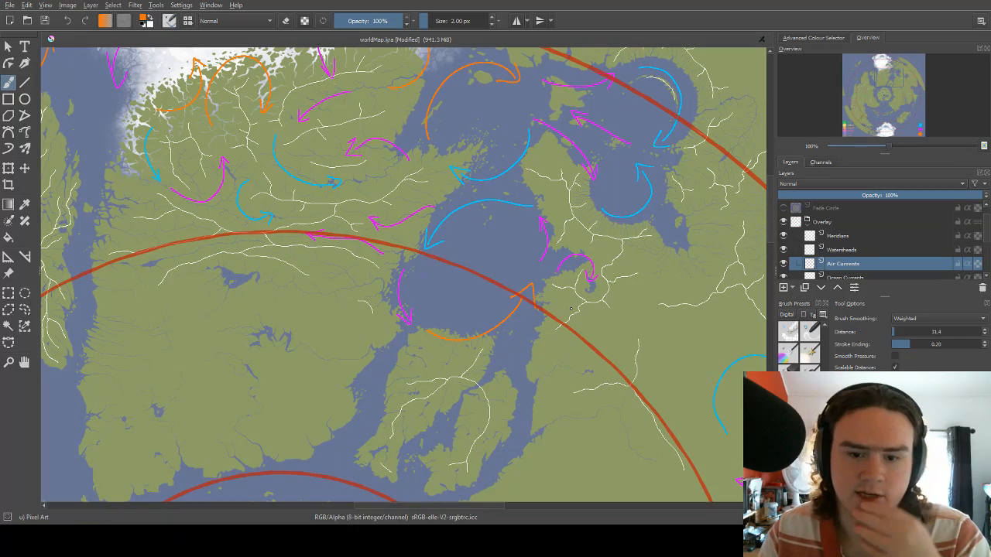
# Switch the brush to blue and draw an arrow heading northwest inland on the landmass, just south of the red circle near its east coast.
pyautogui.scroll(-2, 570, 308)
pyautogui.scroll(2, 539, 262)
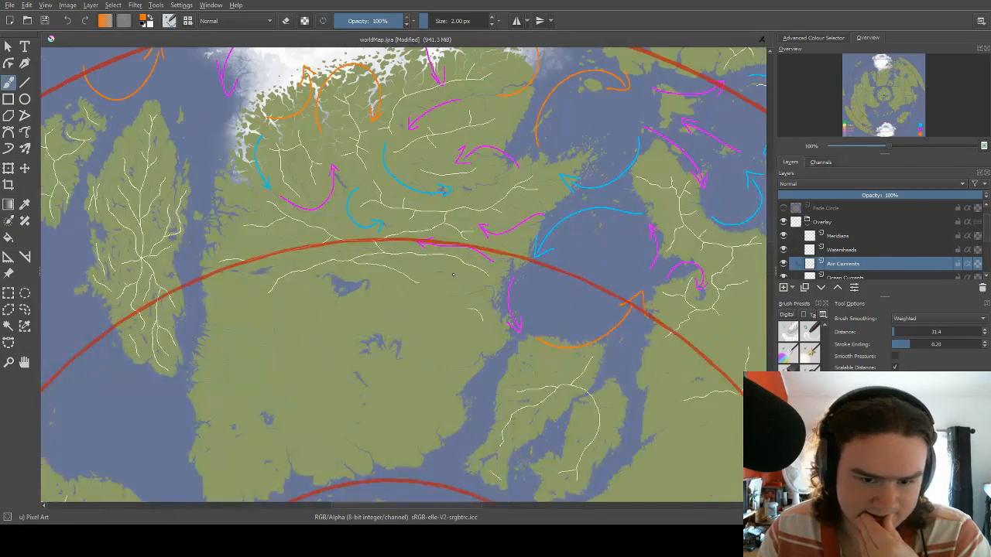
pyautogui.scroll(1, 442, 267)
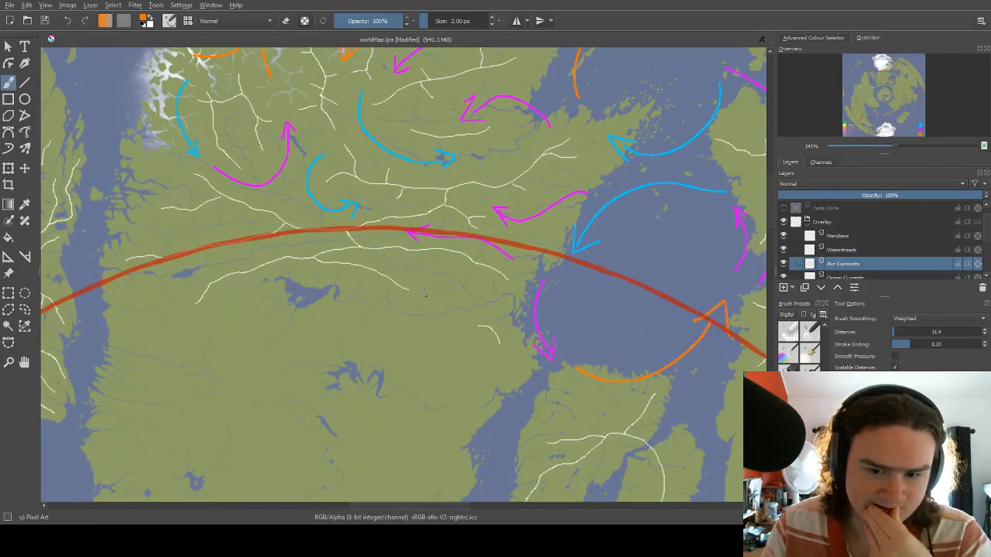
pyautogui.moveTo(465, 281); pyautogui.dragTo(503, 248)
pyautogui.moveTo(537, 209); pyautogui.dragTo(488, 224)
pyautogui.moveTo(486, 262); pyautogui.dragTo(522, 224)
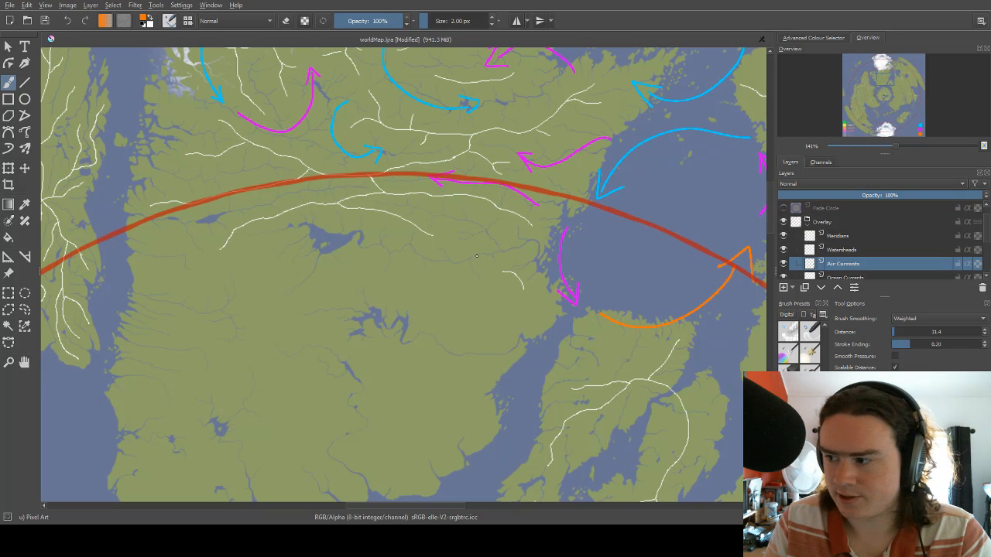
pyautogui.rightClick(477, 255)
pyautogui.click(498, 224)
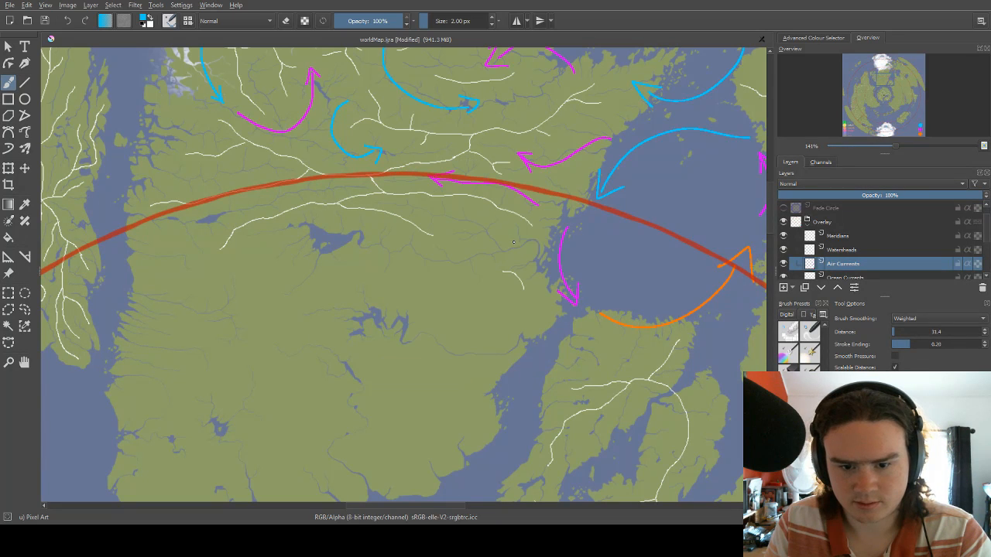
pyautogui.moveTo(501, 190); pyautogui.dragTo(563, 232)
pyautogui.moveTo(435, 242); pyautogui.dragTo(511, 256)
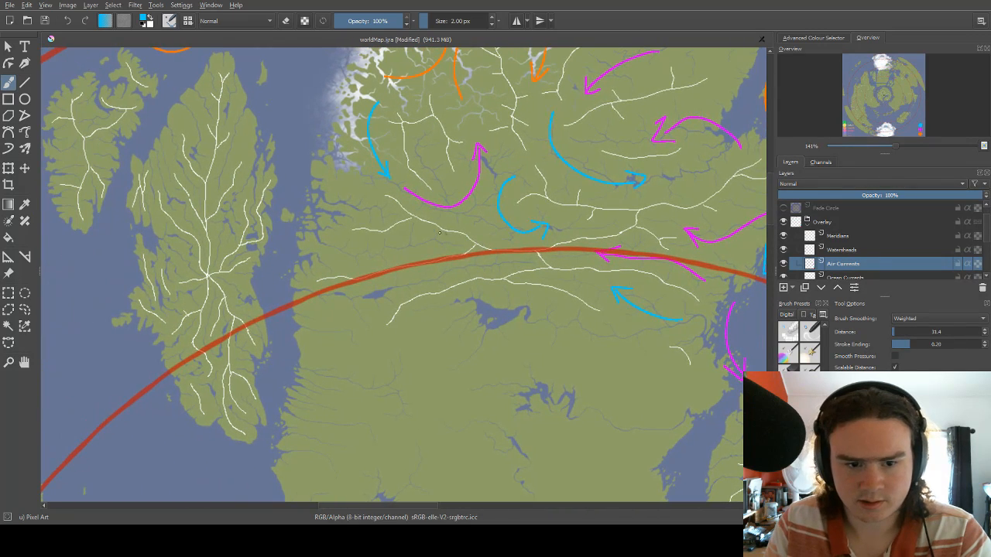
# Switch the brush to magenta and draw an arrow curving south and east on the landmass's west coast, just north of the red circle.
pyautogui.rightClick(329, 194)
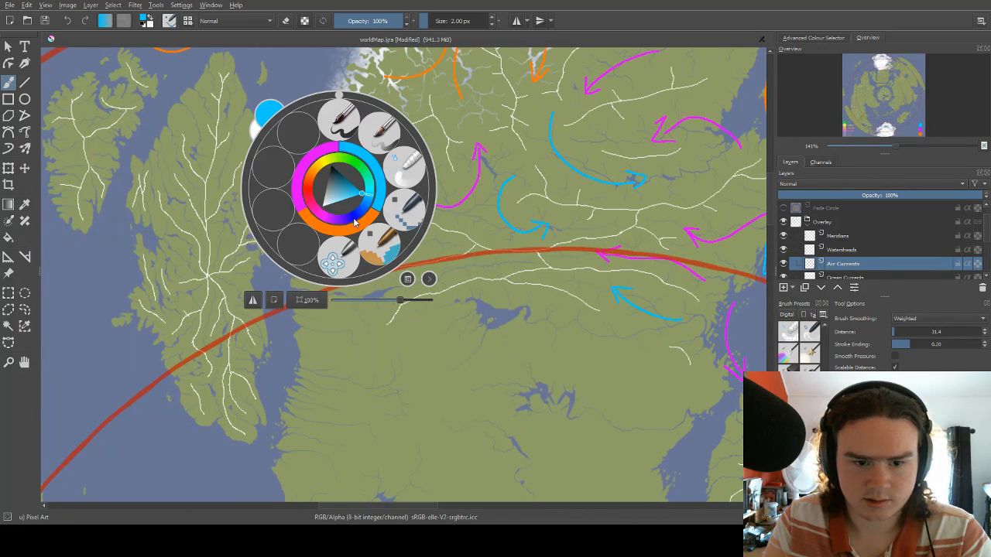
pyautogui.click(315, 162)
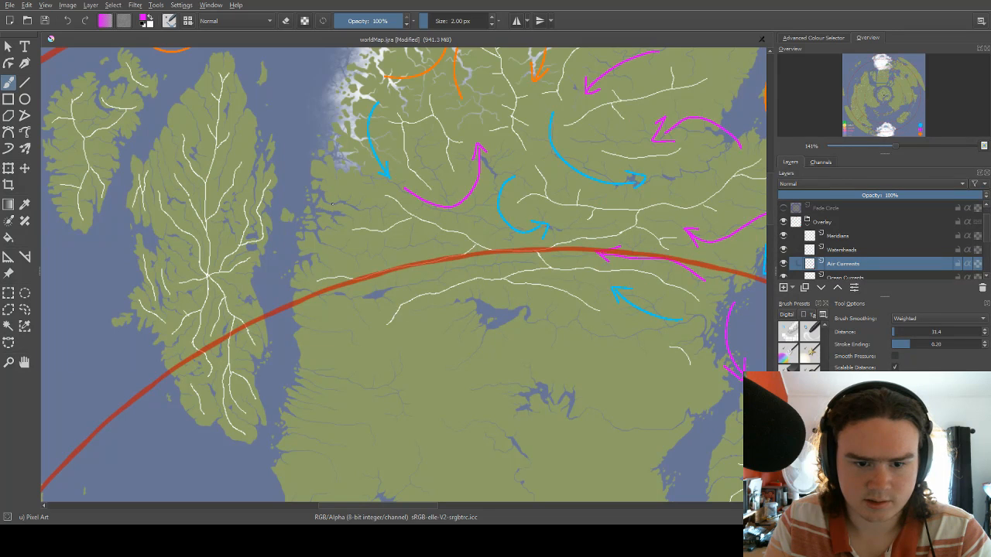
pyautogui.moveTo(341, 192)
pyautogui.mouseDown()
pyautogui.moveTo(328, 210)
pyautogui.moveTo(358, 260)
pyautogui.moveTo(362, 245)
pyautogui.mouseUp()
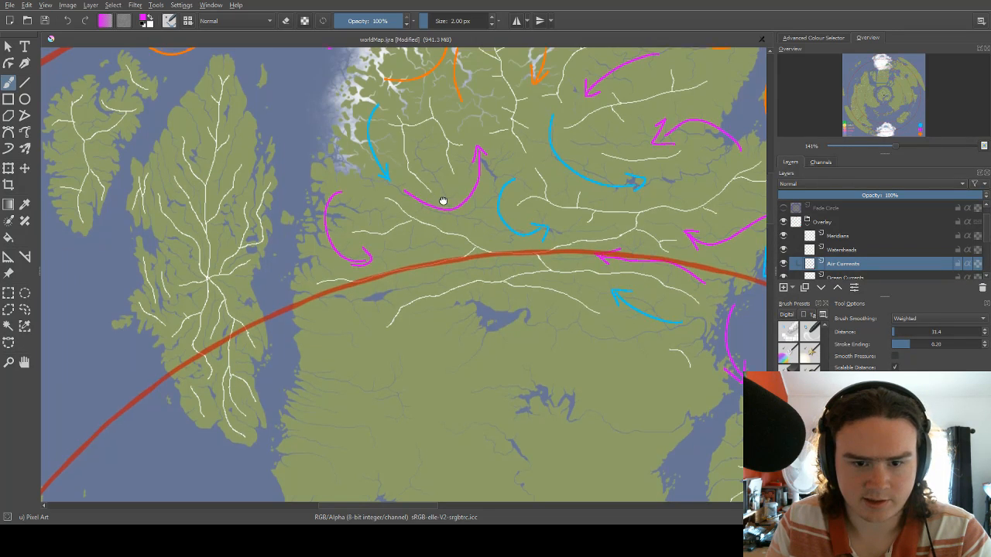
# Switch the brush to blue and draw an arrow curving southwest along the landmass's icy northwestern coast.
pyautogui.moveTo(443, 201); pyautogui.dragTo(446, 309)
pyautogui.moveTo(428, 242)
pyautogui.mouseDown()
pyautogui.moveTo(459, 279)
pyautogui.moveTo(505, 270)
pyautogui.mouseUp()
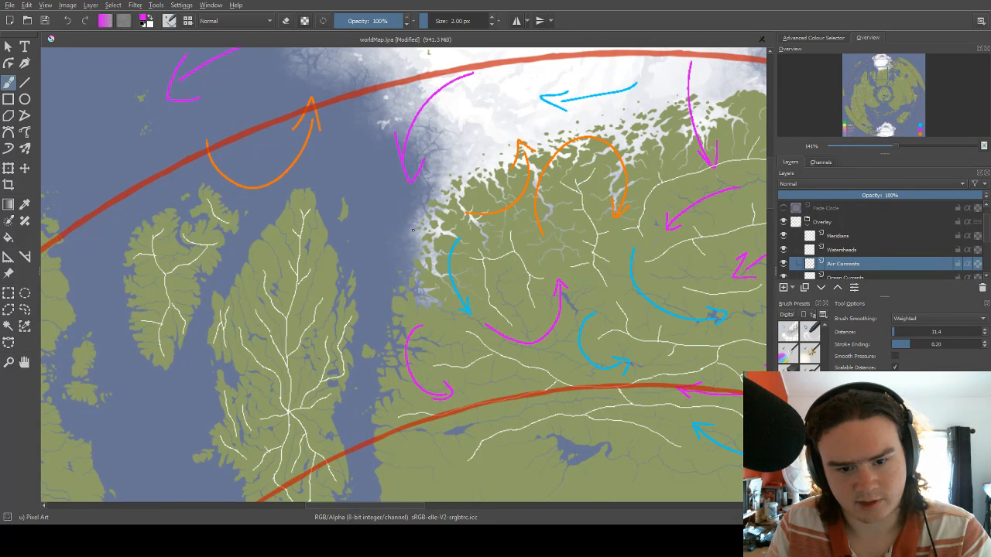
pyautogui.rightClick(413, 230)
pyautogui.click(453, 211)
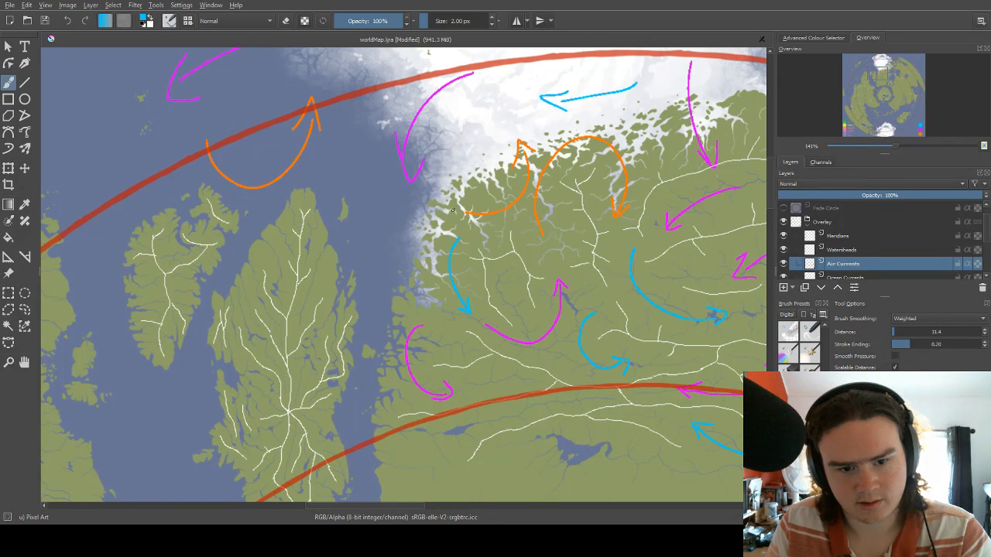
pyautogui.moveTo(409, 203); pyautogui.dragTo(385, 300)
pyautogui.moveTo(396, 271)
pyautogui.mouseDown()
pyautogui.moveTo(384, 300)
pyautogui.moveTo(418, 281)
pyautogui.mouseUp()
pyautogui.moveTo(428, 202); pyautogui.dragTo(501, 209)
# Draw a magenta arrow heading east from the leaf-shaped island's northern tip and an orange arrow curving north along its northeastern coast.
pyautogui.rightClick(455, 218)
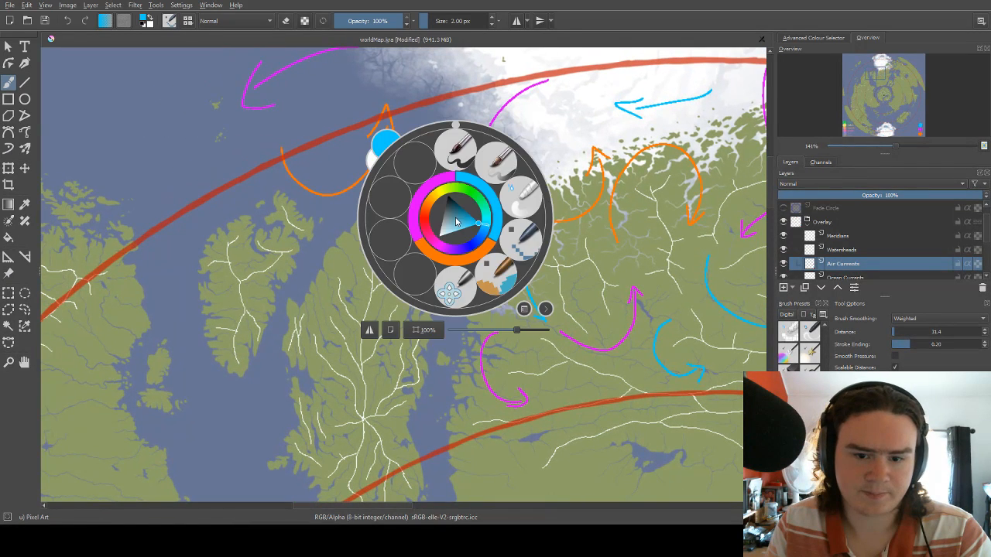
pyautogui.click(424, 189)
pyautogui.moveTo(391, 200)
pyautogui.mouseDown()
pyautogui.moveTo(438, 195)
pyautogui.moveTo(425, 195)
pyautogui.moveTo(439, 224)
pyautogui.moveTo(472, 179)
pyautogui.mouseUp()
pyautogui.rightClick(446, 208)
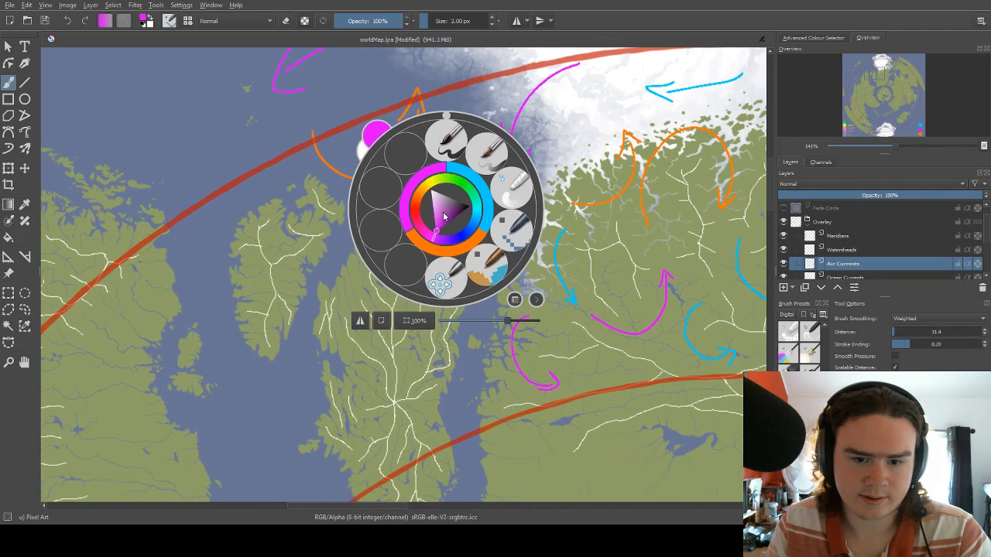
pyautogui.click(449, 252)
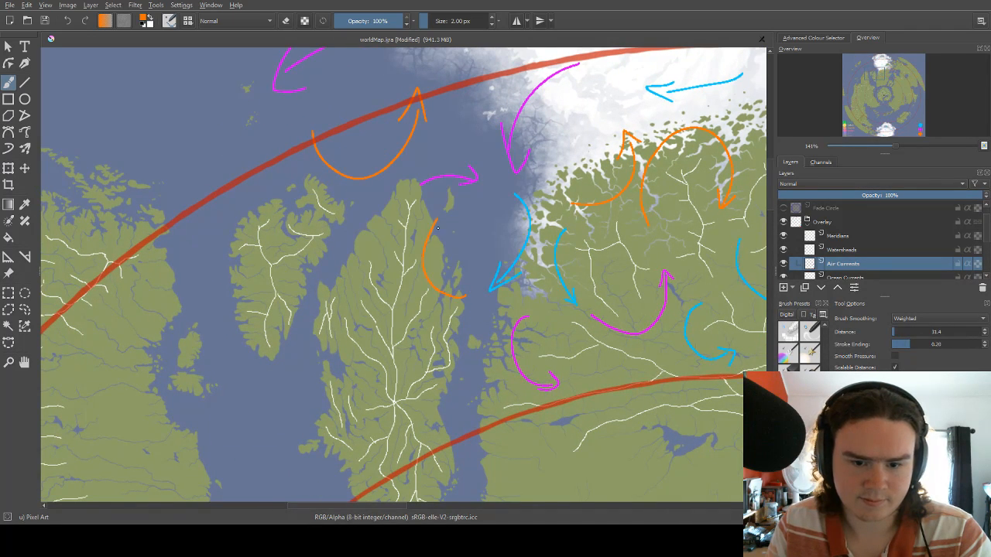
pyautogui.moveTo(423, 230)
pyautogui.mouseDown()
pyautogui.moveTo(493, 211)
pyautogui.moveTo(413, 245)
pyautogui.mouseUp()
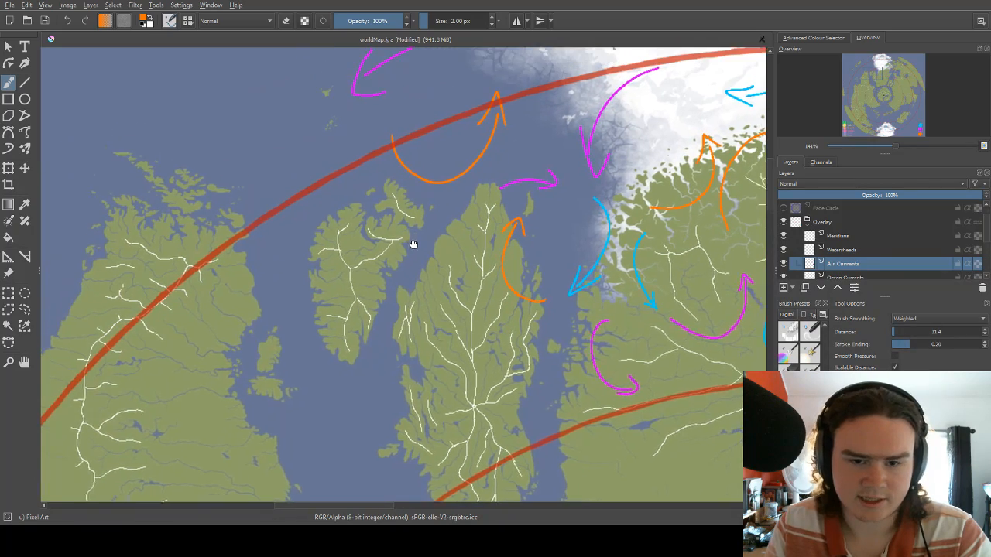
pyautogui.moveTo(419, 210); pyautogui.dragTo(414, 243)
# Draw an orange arrow curving south in the open ocean west of the ice cap, below the meridian mark 23.
pyautogui.scroll(-5, 431, 229)
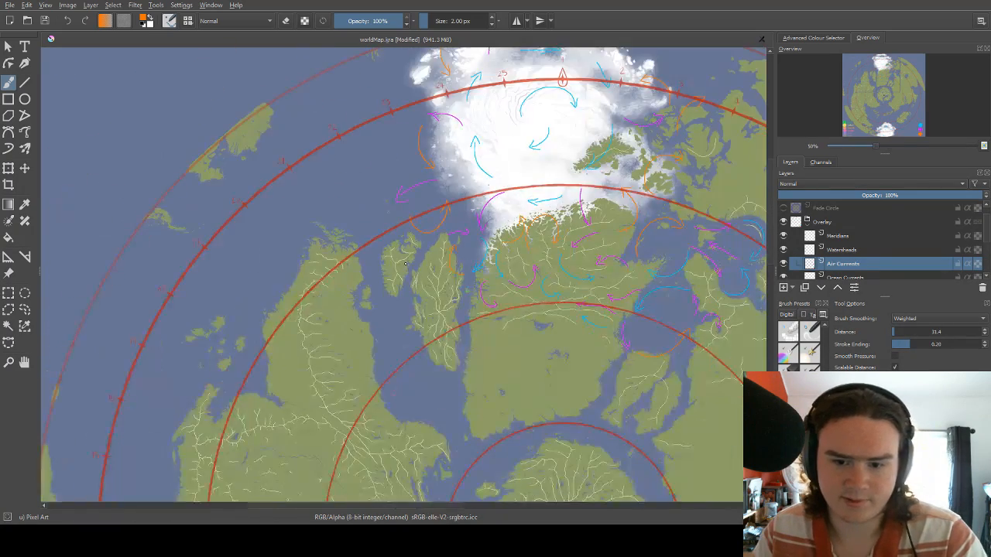
pyautogui.scroll(3, 650, 171)
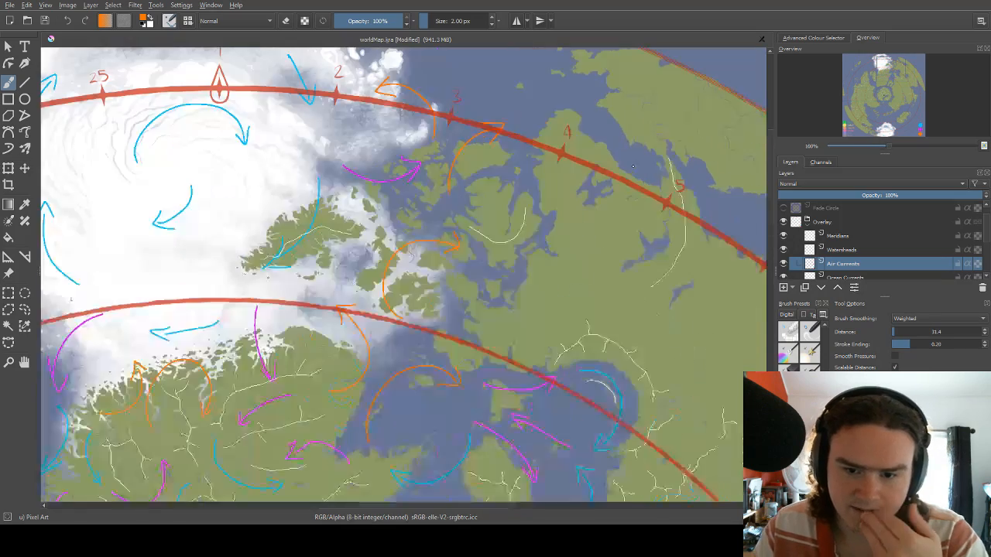
pyautogui.scroll(-2, 576, 203)
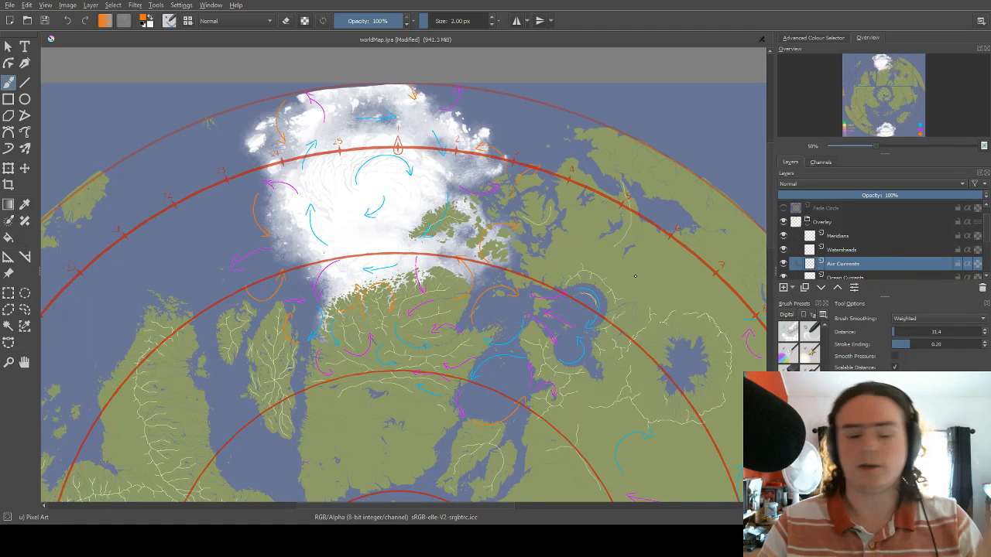
pyautogui.scroll(-4, 589, 244)
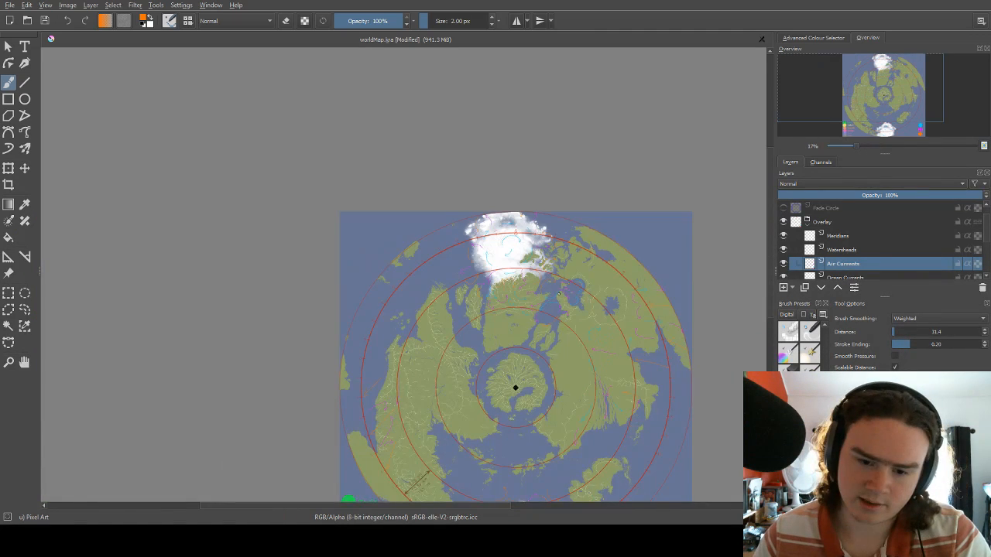
pyautogui.scroll(5, 520, 403)
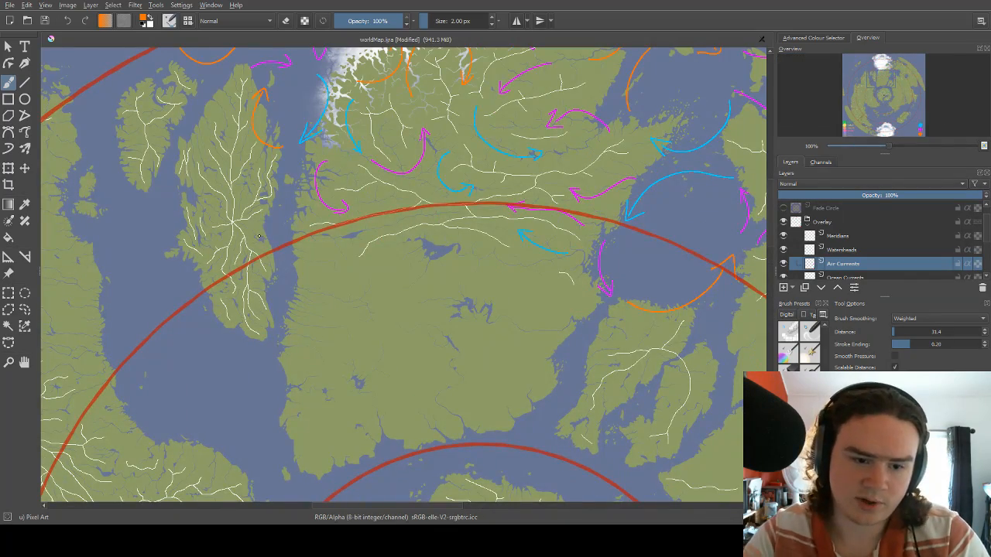
pyautogui.moveTo(231, 183); pyautogui.dragTo(377, 316)
pyautogui.moveTo(179, 164)
pyautogui.mouseDown()
pyautogui.moveTo(194, 283)
pyautogui.moveTo(354, 288)
pyautogui.moveTo(356, 376)
pyautogui.moveTo(331, 280)
pyautogui.moveTo(372, 253)
pyautogui.mouseUp()
pyautogui.moveTo(370, 307); pyautogui.dragTo(385, 313)
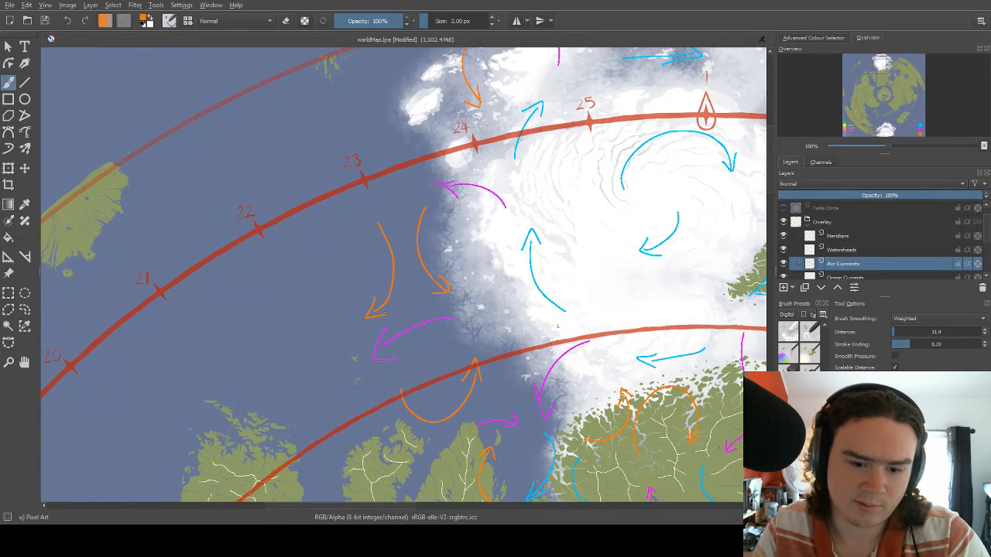
# Examine the arrows around the polar ice cap and across the lands and seas east of it.
pyautogui.moveTo(412, 232); pyautogui.dragTo(446, 201)
pyautogui.moveTo(450, 167); pyautogui.dragTo(395, 281)
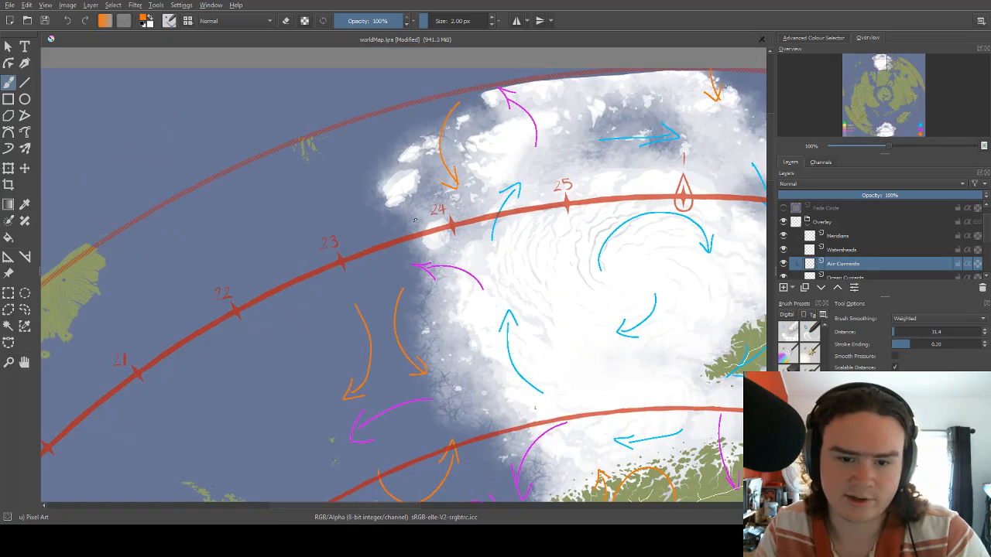
pyautogui.moveTo(442, 206); pyautogui.dragTo(474, 171)
pyautogui.moveTo(587, 271); pyautogui.dragTo(534, 249)
pyautogui.moveTo(573, 334); pyautogui.dragTo(462, 212)
pyautogui.moveTo(698, 237); pyautogui.dragTo(425, 294)
pyautogui.moveTo(566, 271); pyautogui.dragTo(448, 234)
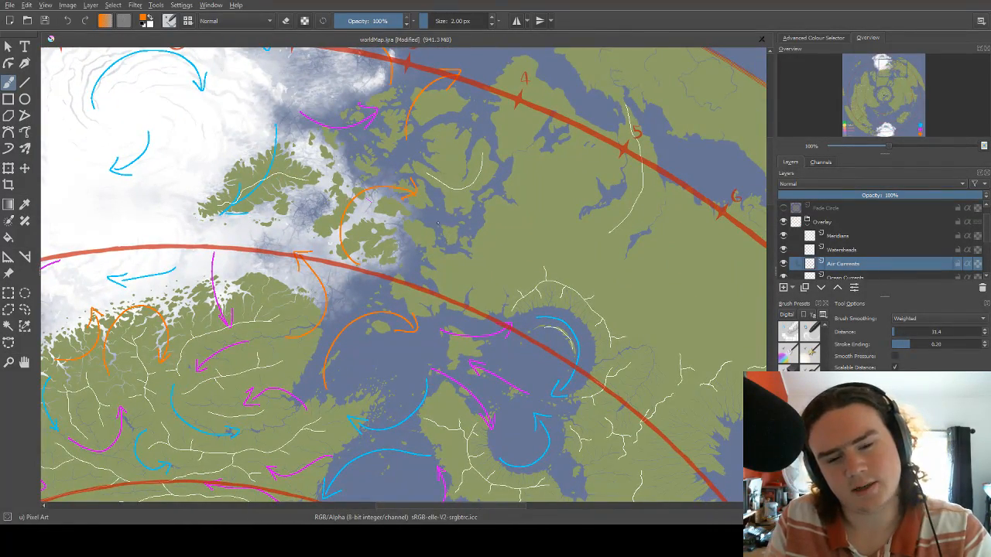
# Switch the brush to magenta and draw an arrow heading east across the narrow coastal land north of the sea with the round bay.
pyautogui.rightClick(437, 209)
pyautogui.click(401, 215)
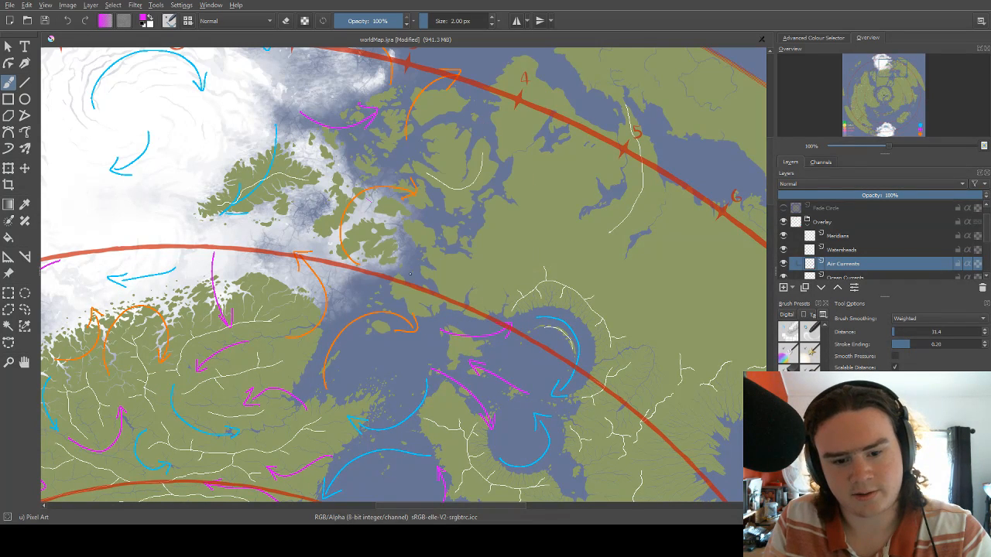
pyautogui.moveTo(399, 289); pyautogui.dragTo(451, 292)
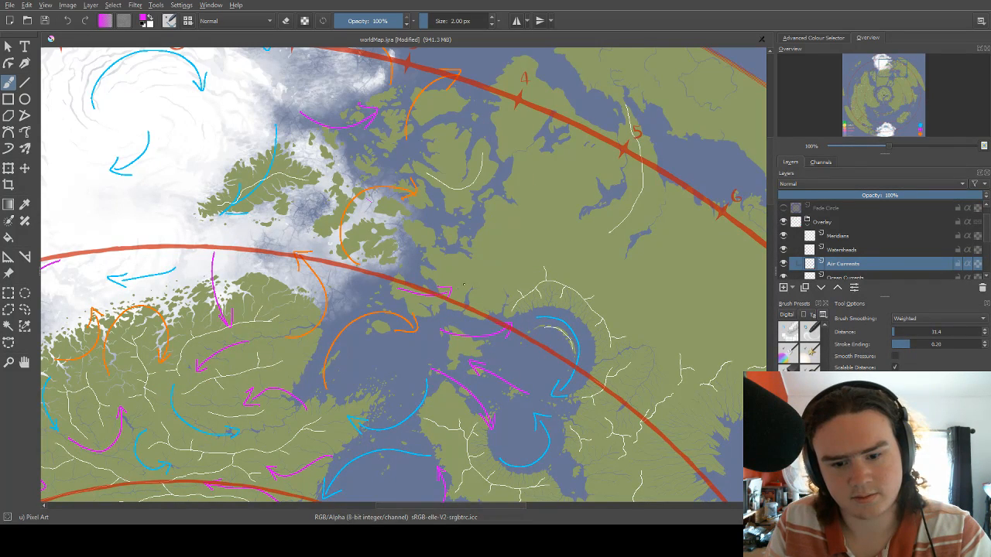
# Switch the brush to blue and draw an arrow curving from the land north of the round bay northwest to the coastal inlets.
pyautogui.moveTo(497, 228); pyautogui.dragTo(488, 251)
pyautogui.rightClick(474, 261)
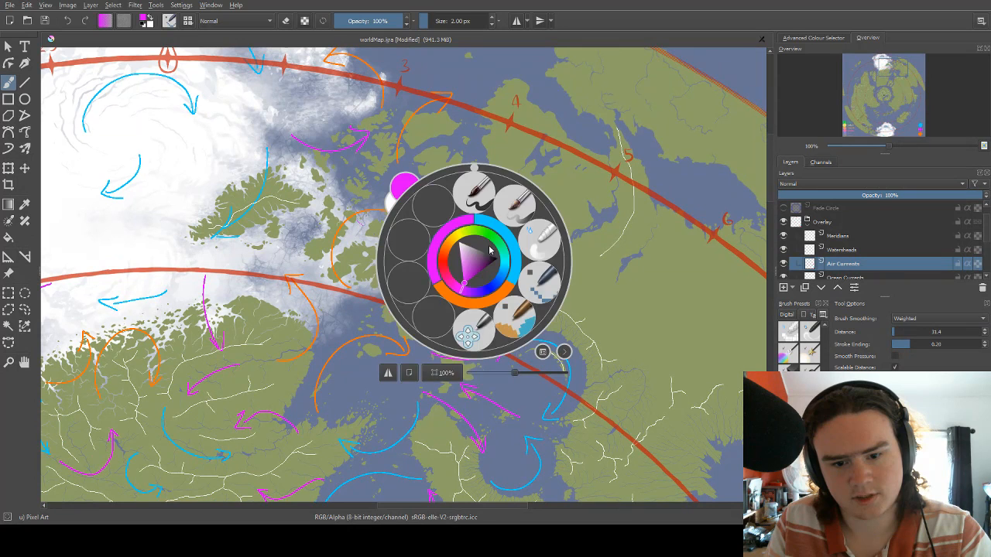
pyautogui.click(502, 229)
pyautogui.moveTo(471, 313)
pyautogui.mouseDown()
pyautogui.moveTo(499, 259)
pyautogui.moveTo(449, 227)
pyautogui.moveTo(477, 226)
pyautogui.mouseUp()
pyautogui.moveTo(499, 217); pyautogui.dragTo(462, 240)
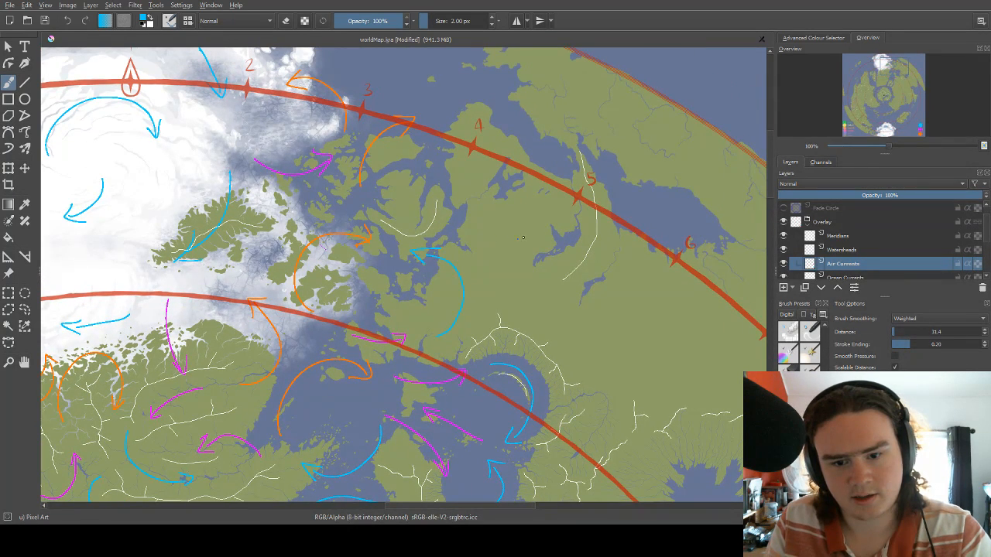
pyautogui.moveTo(557, 157); pyautogui.dragTo(526, 249)
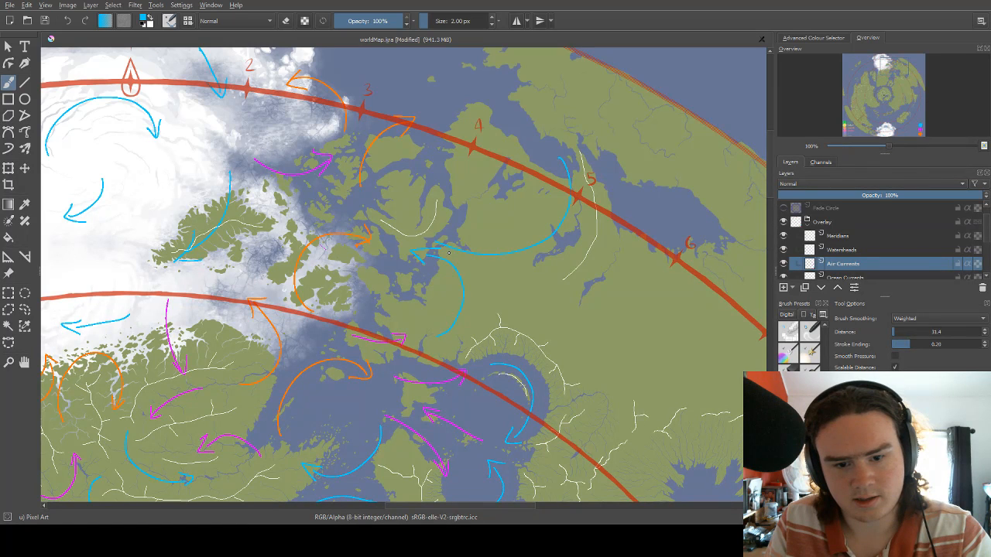
pyautogui.hotkey('ctrl', 'z')
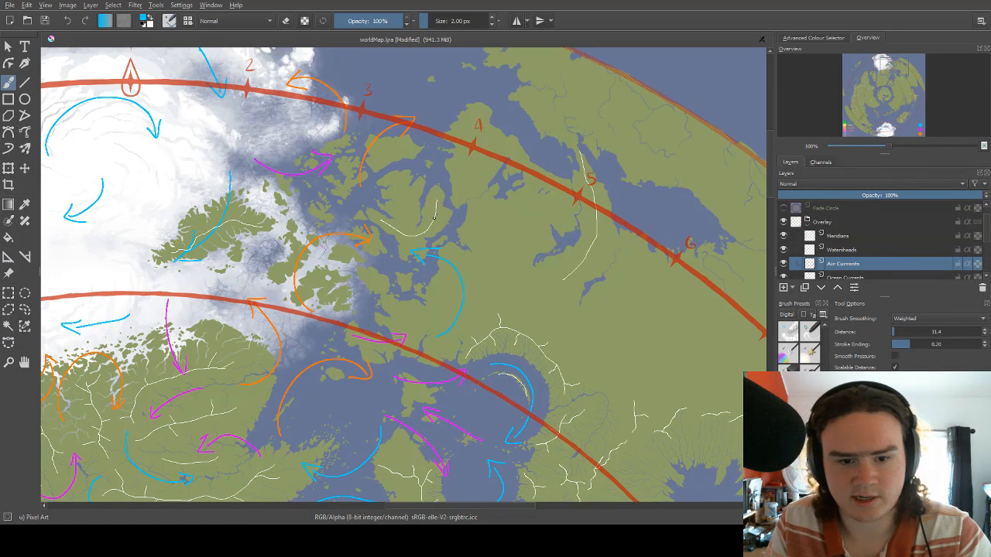
pyautogui.moveTo(445, 176); pyautogui.dragTo(405, 212)
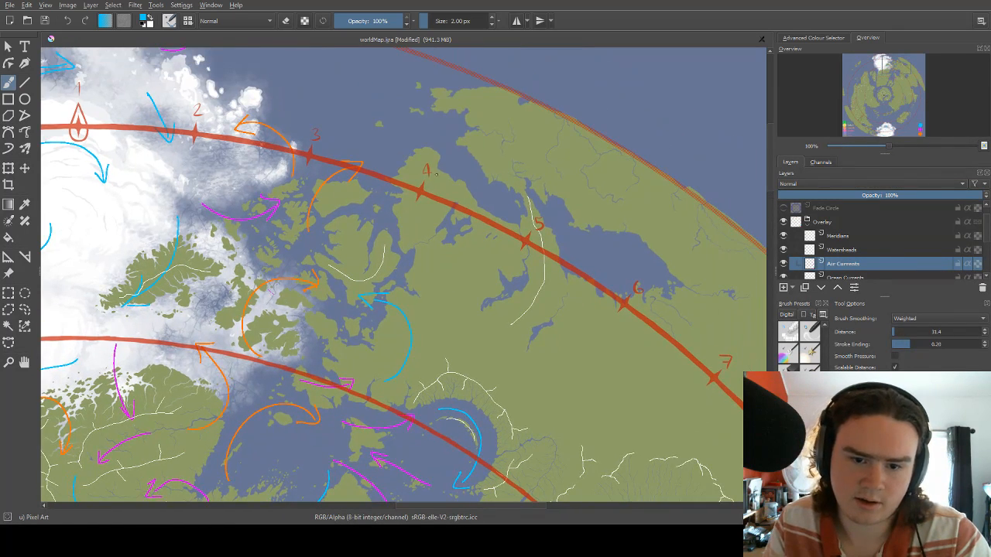
pyautogui.moveTo(512, 200); pyautogui.dragTo(490, 295)
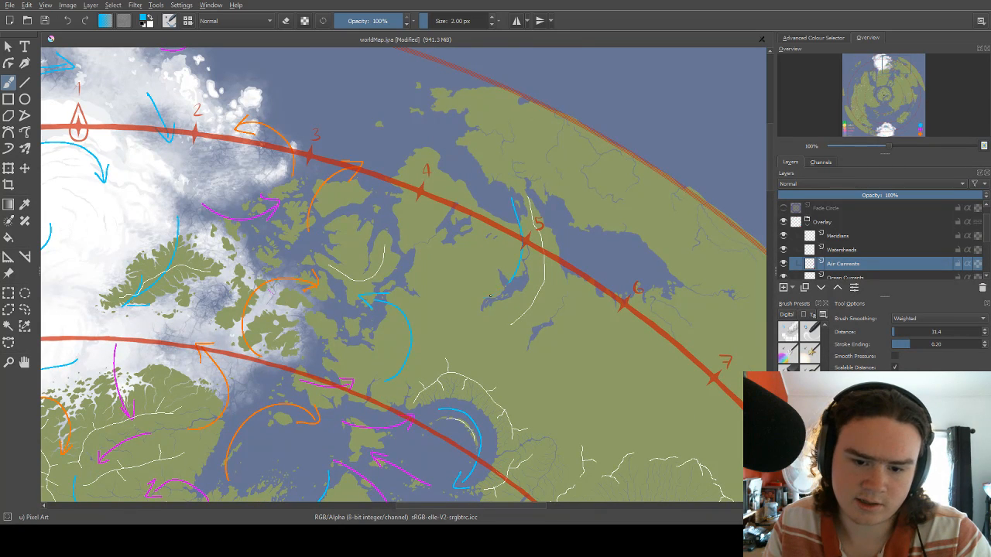
pyautogui.hotkey('ctrl', 'z')
# Draw a blue arrow curving from the strait above meridian mark 5 southwest over the mainland.
pyautogui.moveTo(505, 192); pyautogui.dragTo(432, 298)
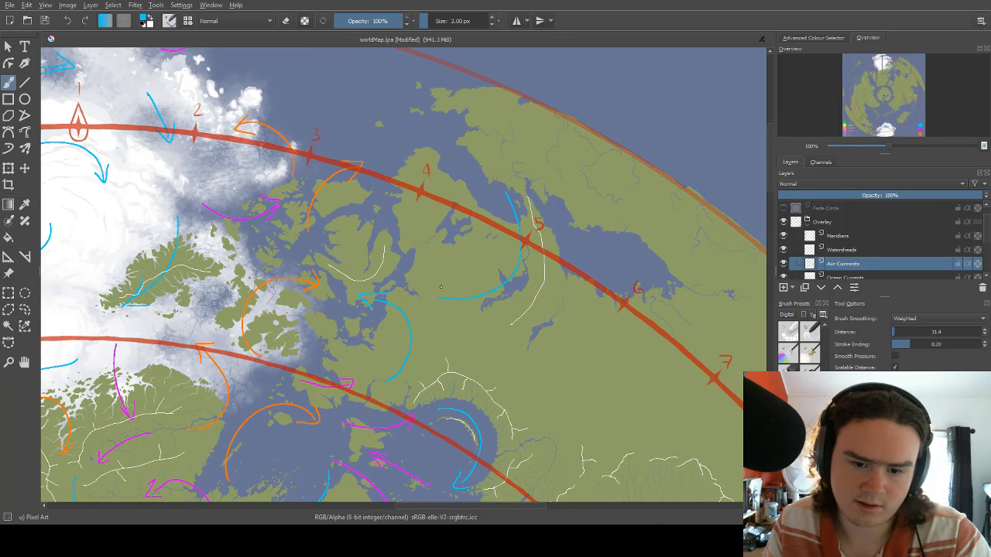
pyautogui.moveTo(447, 260); pyautogui.dragTo(468, 273)
# Draw a magenta arrow curling west inside the peninsula's U-shaped ridge and another heading east over meridian mark 4.
pyautogui.rightClick(457, 265)
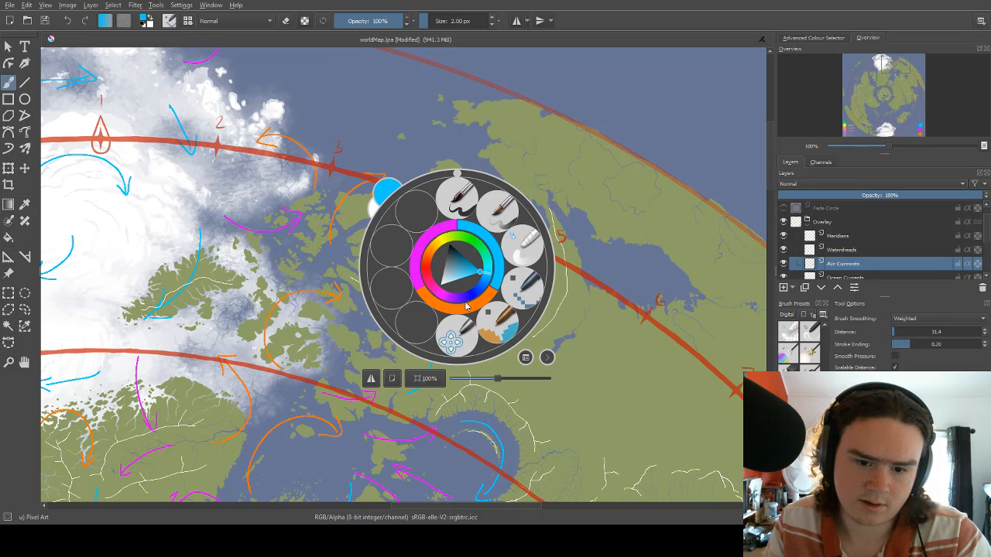
pyautogui.click(438, 235)
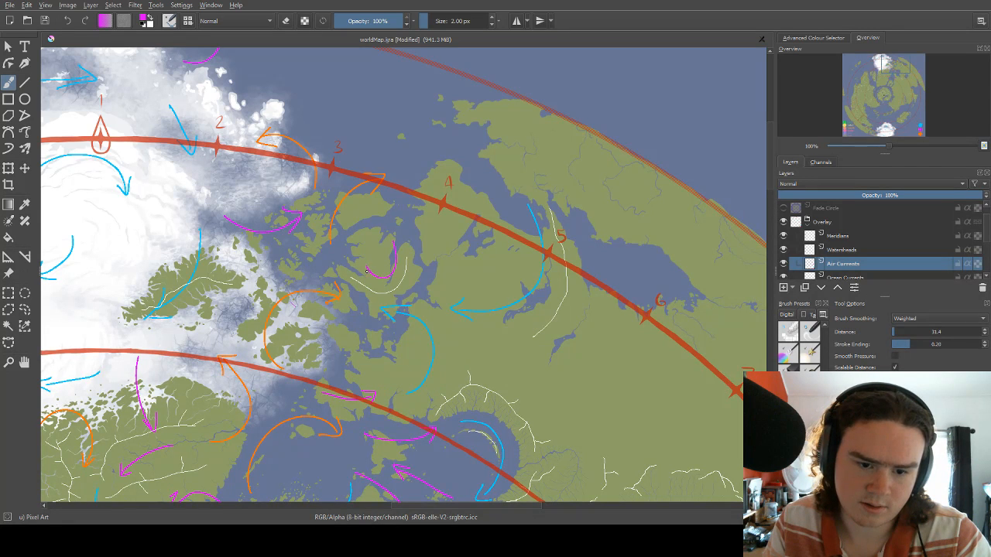
pyautogui.moveTo(415, 185)
pyautogui.mouseDown()
pyautogui.moveTo(494, 194)
pyautogui.moveTo(485, 180)
pyautogui.mouseUp()
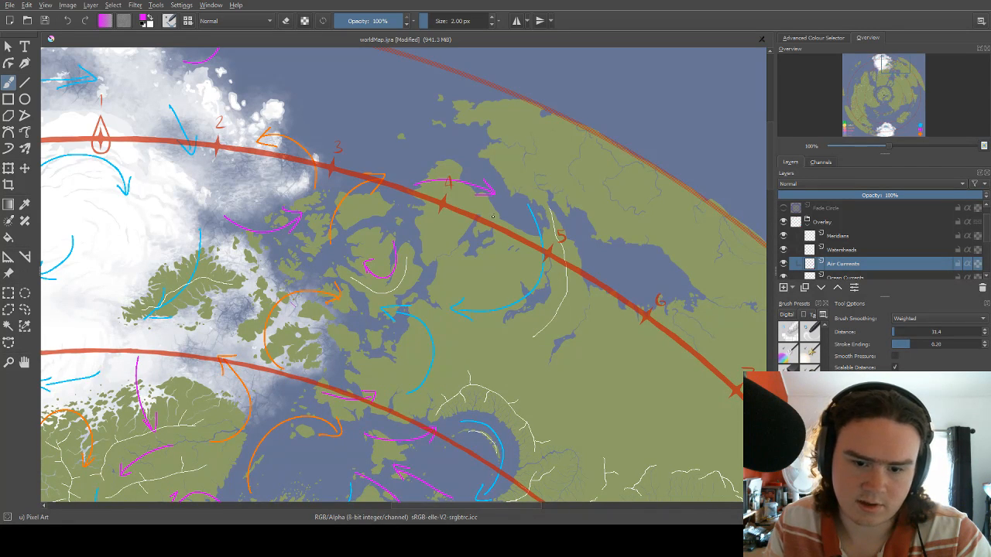
# Draw a magenta arrow hooking southward from the round bay's eastern shore and another bending south around the sea's southeastern inlet.
pyautogui.moveTo(512, 278); pyautogui.dragTo(519, 220)
pyautogui.scroll(-4, 508, 217)
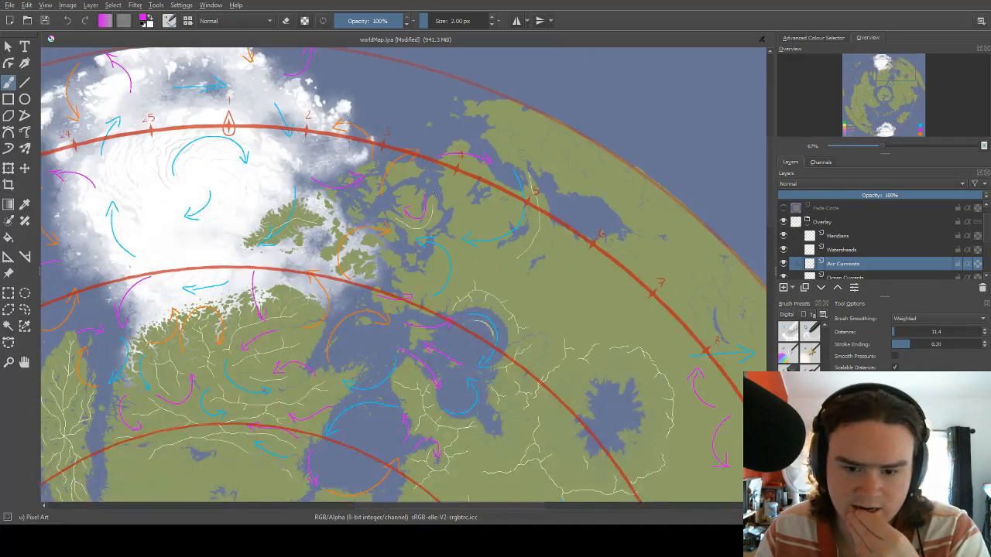
pyautogui.scroll(4, 632, 290)
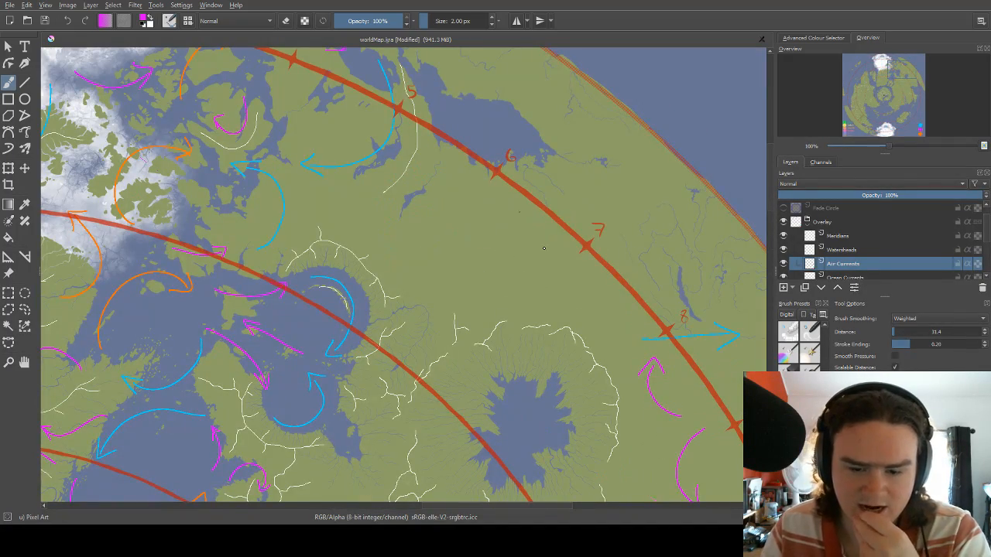
pyautogui.moveTo(561, 282)
pyautogui.mouseDown()
pyautogui.moveTo(539, 238)
pyautogui.moveTo(570, 265)
pyautogui.mouseUp()
pyautogui.moveTo(383, 264)
pyautogui.mouseDown()
pyautogui.moveTo(414, 231)
pyautogui.moveTo(434, 236)
pyautogui.moveTo(424, 280)
pyautogui.moveTo(445, 267)
pyautogui.mouseUp()
pyautogui.rightClick(403, 227)
pyautogui.rightClick(391, 188)
pyautogui.moveTo(408, 299); pyautogui.dragTo(456, 229)
pyautogui.moveTo(399, 283)
pyautogui.mouseDown()
pyautogui.moveTo(413, 316)
pyautogui.moveTo(426, 320)
pyautogui.mouseUp()
pyautogui.moveTo(481, 254); pyautogui.dragTo(462, 214)
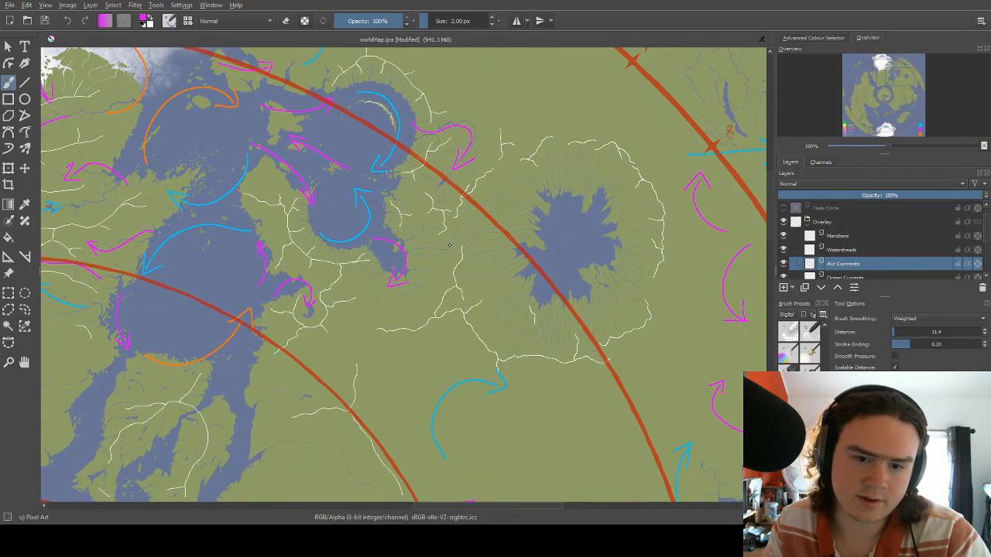
# Draw a blue arrow curving along the ridge-ringed inland sea's northeastern shore and an orange arrow curving northwest around its southwestern side.
pyautogui.moveTo(456, 248)
pyautogui.mouseDown()
pyautogui.moveTo(466, 212)
pyautogui.moveTo(422, 247)
pyautogui.moveTo(411, 243)
pyautogui.moveTo(409, 310)
pyautogui.mouseUp()
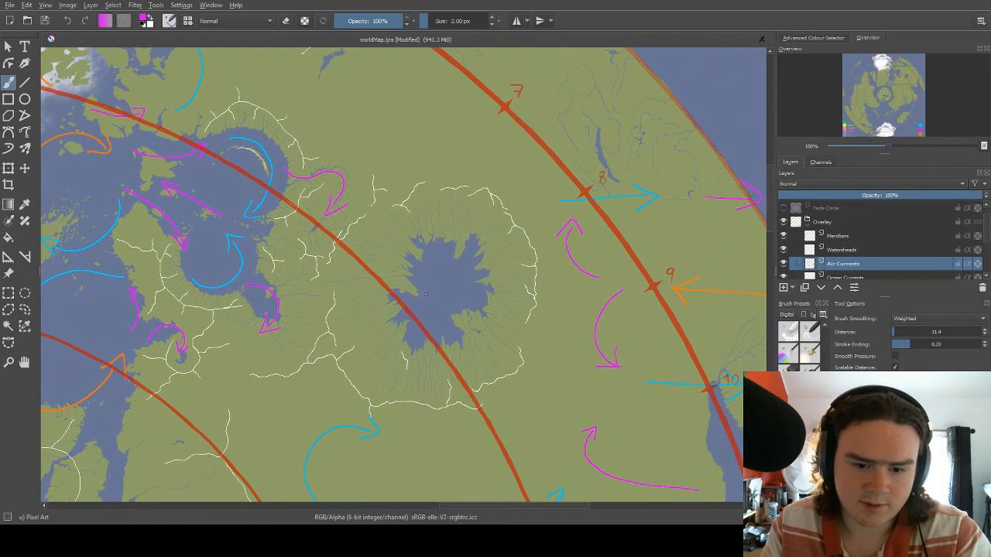
pyautogui.rightClick(425, 294)
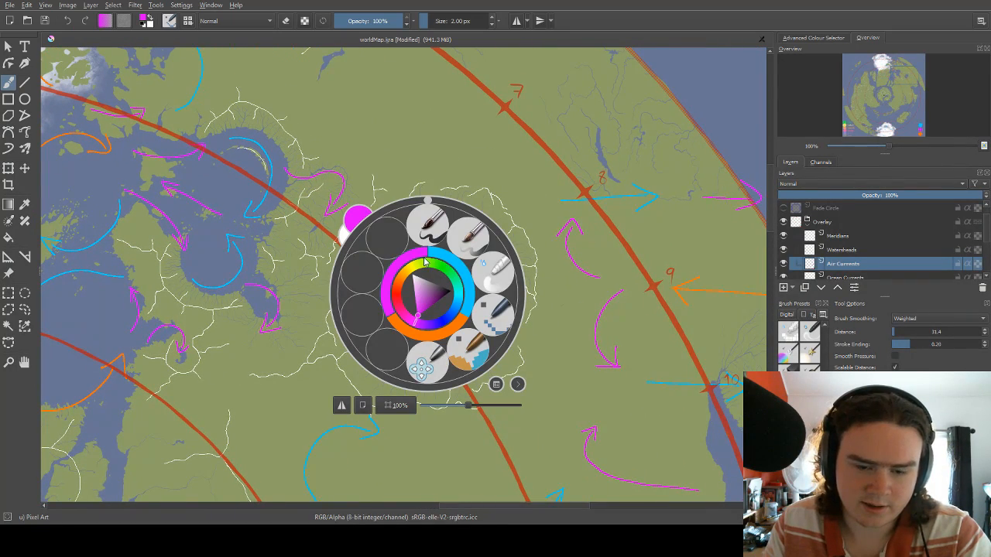
pyautogui.click(445, 260)
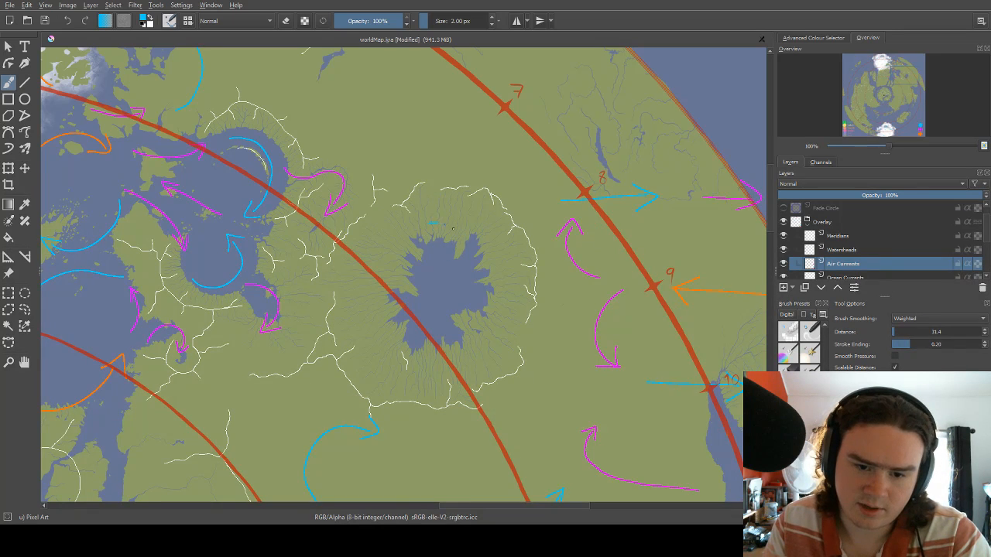
pyautogui.moveTo(453, 230)
pyautogui.mouseDown()
pyautogui.moveTo(479, 271)
pyautogui.moveTo(485, 257)
pyautogui.mouseUp()
pyautogui.rightClick(425, 310)
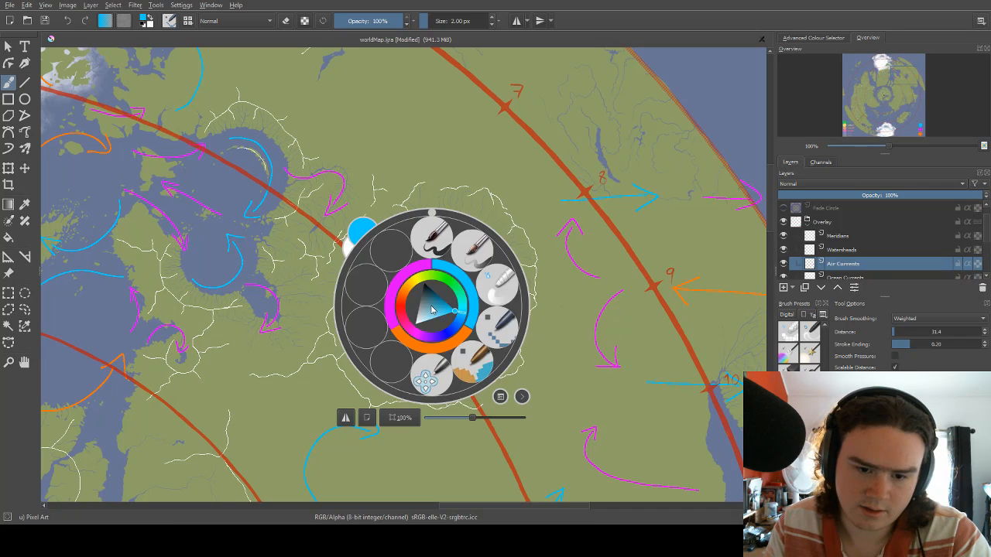
pyautogui.click(450, 349)
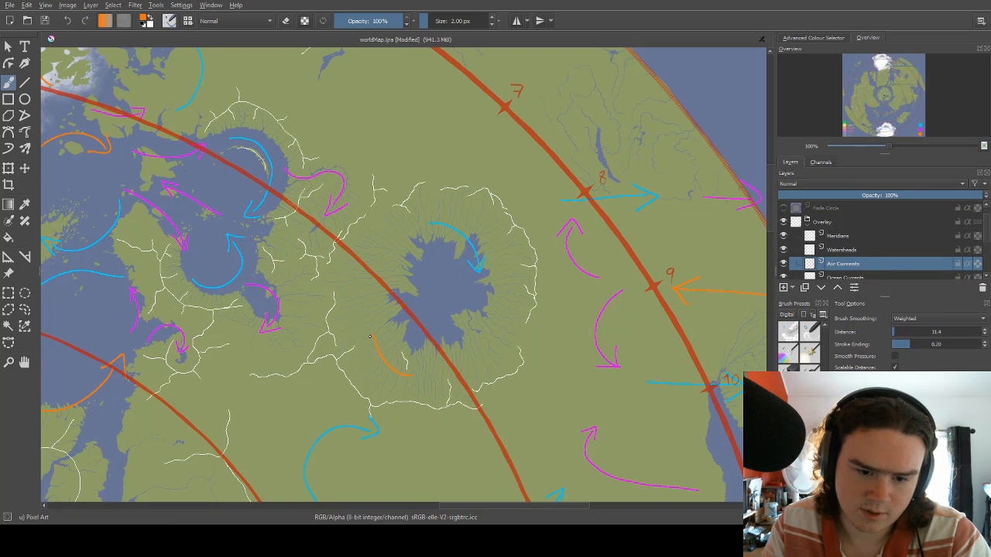
# Draw magenta arrows along the inland sea's northwestern and southeastern shores to continue the clockwise circulation.
pyautogui.rightClick(410, 268)
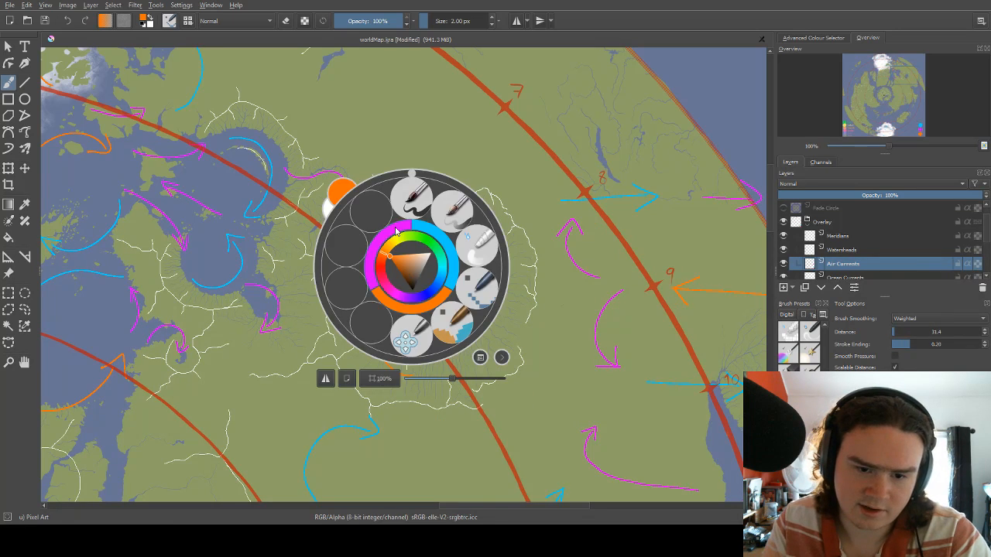
pyautogui.click(395, 232)
pyautogui.moveTo(370, 293)
pyautogui.mouseDown()
pyautogui.moveTo(390, 243)
pyautogui.moveTo(404, 247)
pyautogui.mouseUp()
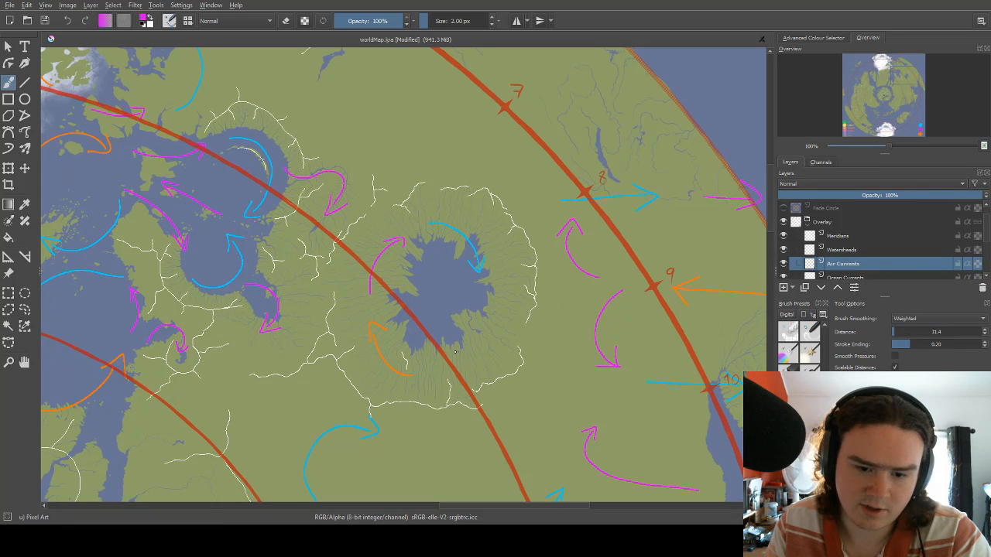
pyautogui.moveTo(482, 299)
pyautogui.mouseDown()
pyautogui.moveTo(474, 338)
pyautogui.moveTo(449, 362)
pyautogui.moveTo(466, 353)
pyautogui.mouseUp()
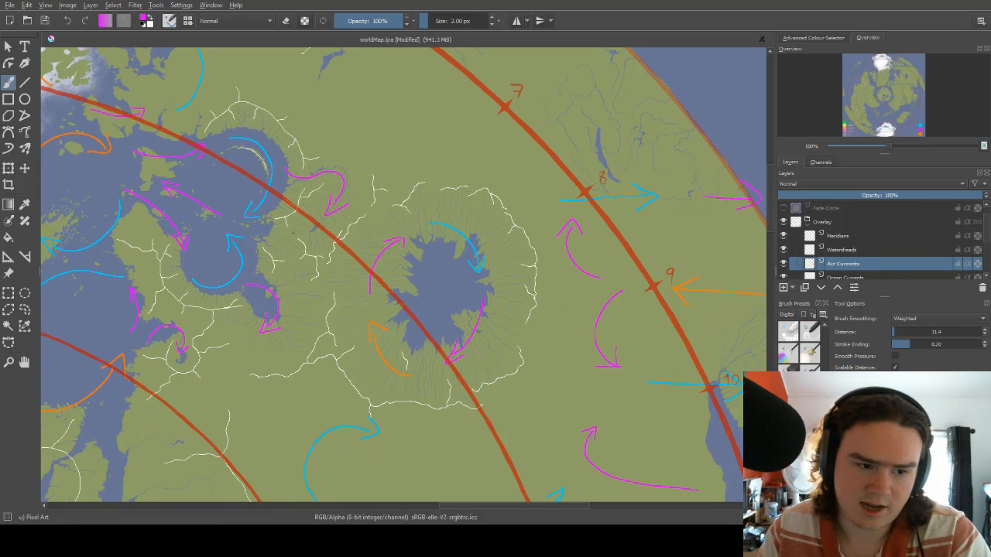
# Select the four arrows around the inland sea and rotate them together slightly clockwise with the Transform tool.
pyautogui.click(8, 292)
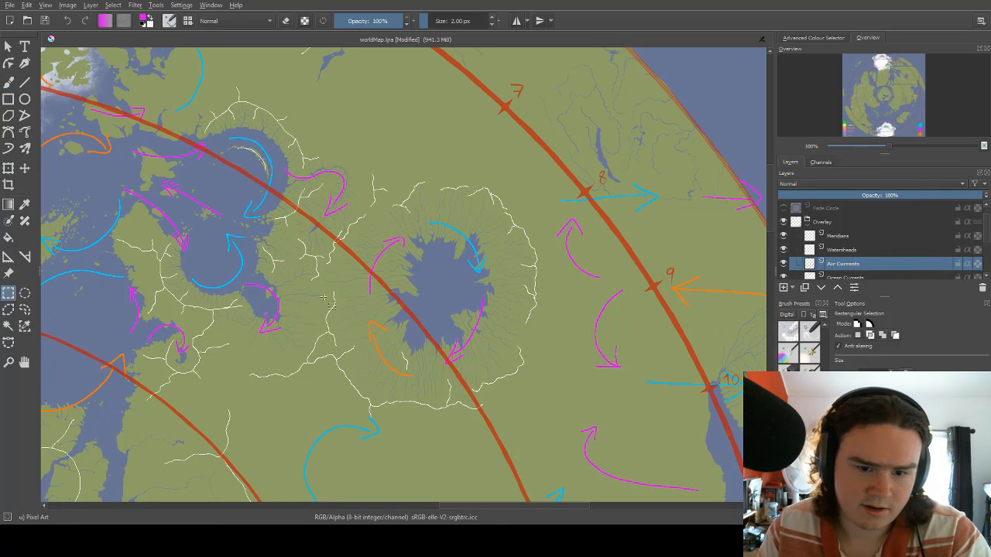
pyautogui.moveTo(351, 209); pyautogui.dragTo(524, 385)
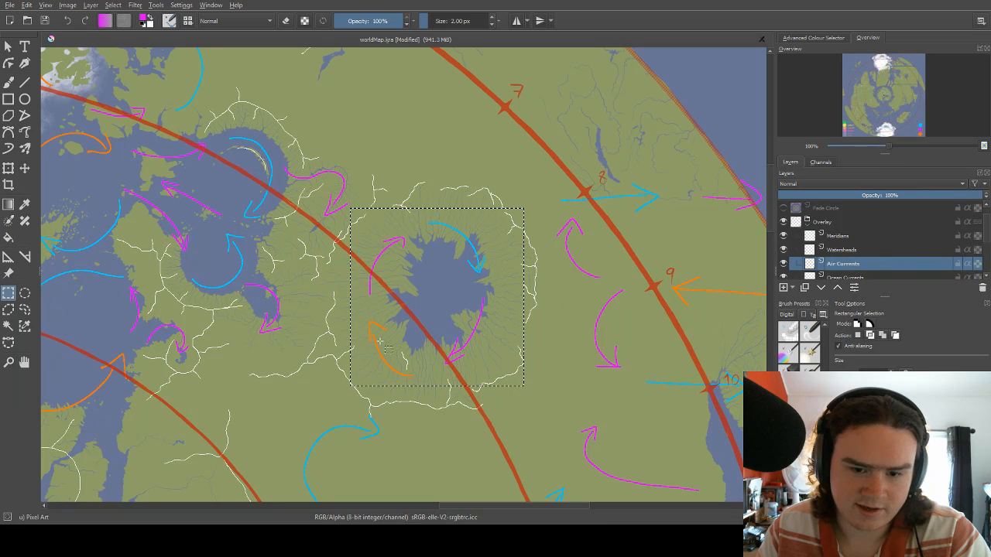
pyautogui.click(8, 168)
pyautogui.moveTo(552, 164); pyautogui.dragTo(330, 228)
pyautogui.moveTo(403, 194); pyautogui.dragTo(465, 196)
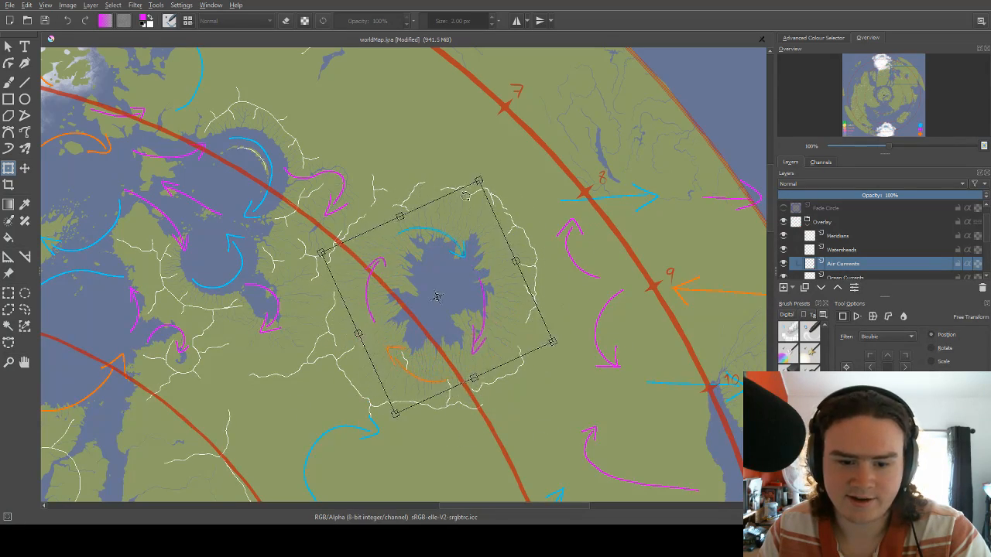
pyautogui.moveTo(560, 231); pyautogui.dragTo(476, 410)
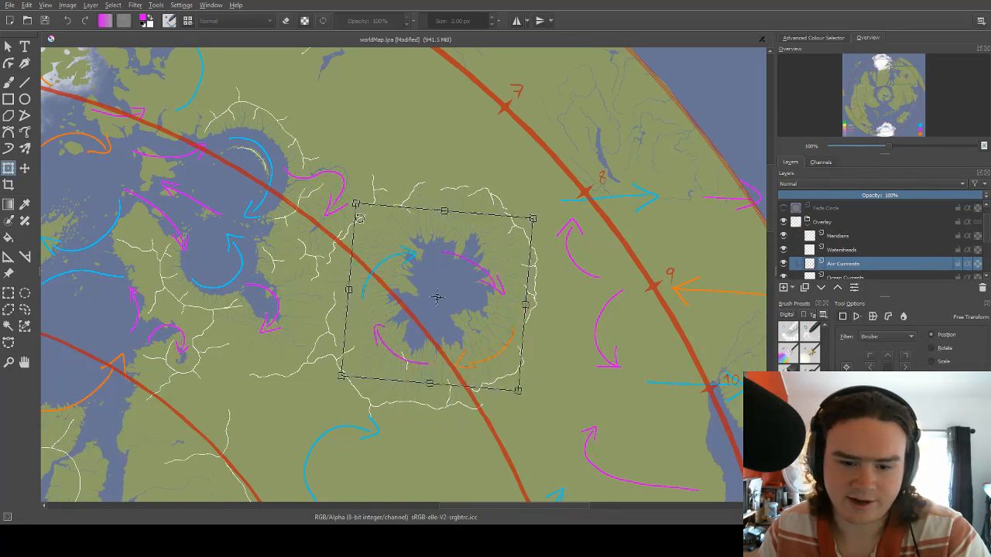
pyautogui.moveTo(566, 349); pyautogui.dragTo(350, 398)
pyautogui.moveTo(341, 186); pyautogui.dragTo(445, 427)
pyautogui.moveTo(394, 258); pyautogui.dragTo(511, 139)
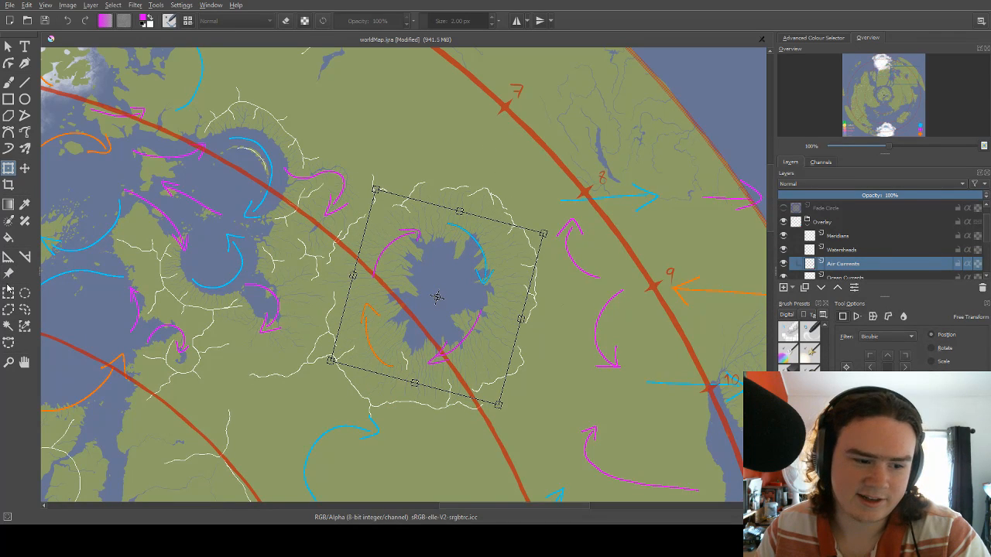
pyautogui.hotkey('ctrl', 'r')
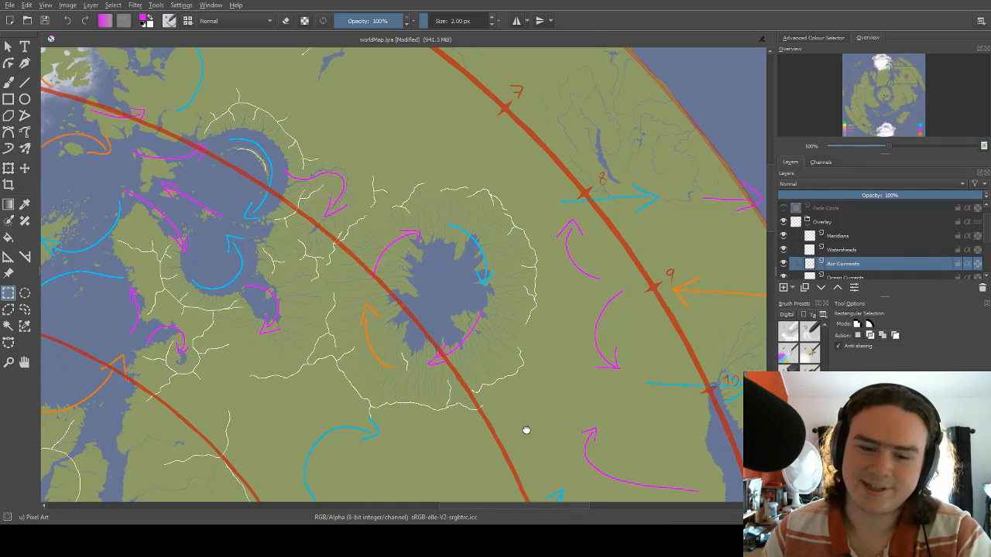
# Examine the eastern landmass's air currents and the gap between the inland sea and meridian marks 6 and 7.
pyautogui.scroll(5, 530, 402)
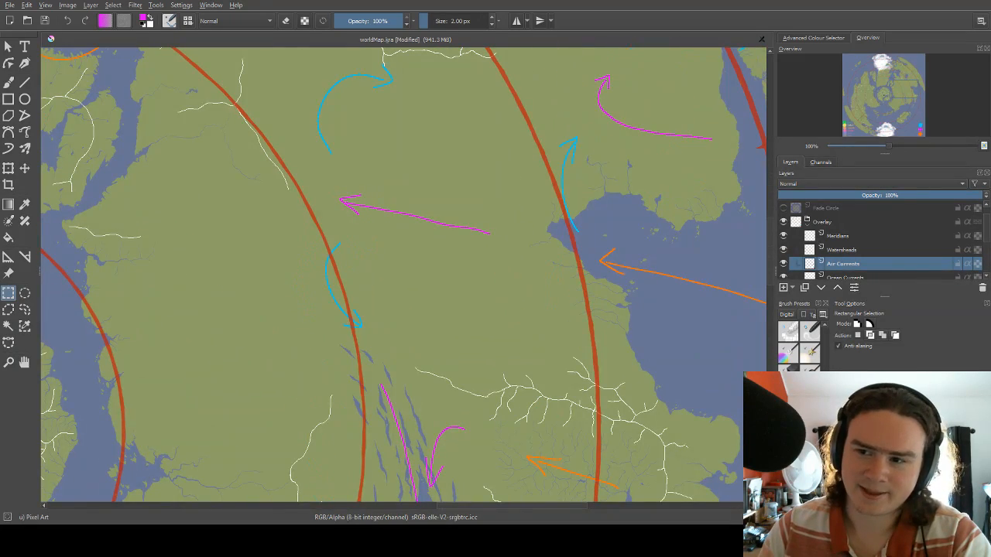
pyautogui.scroll(-4, 466, 240)
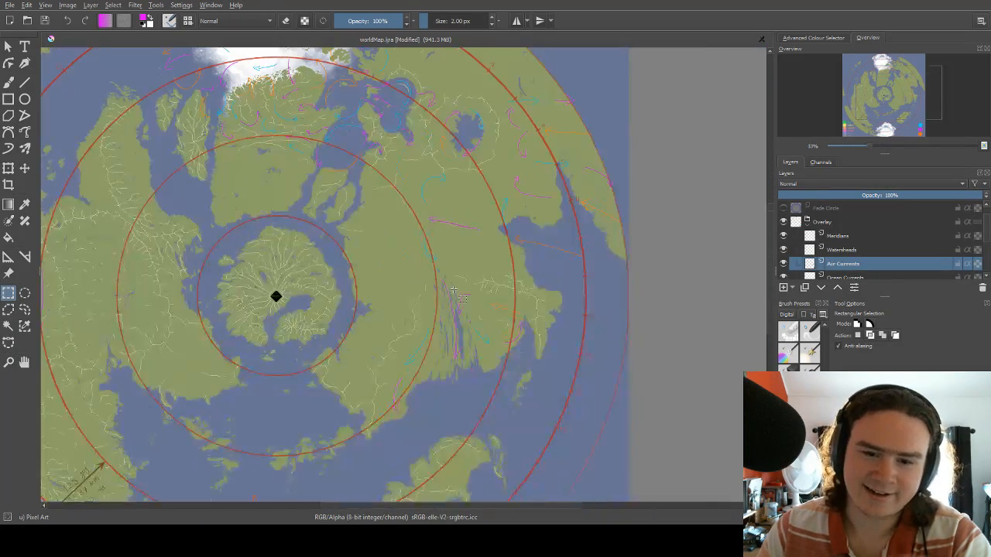
pyautogui.scroll(2, 482, 89)
pyautogui.scroll(1, 482, 89)
pyautogui.scroll(1, 464, 206)
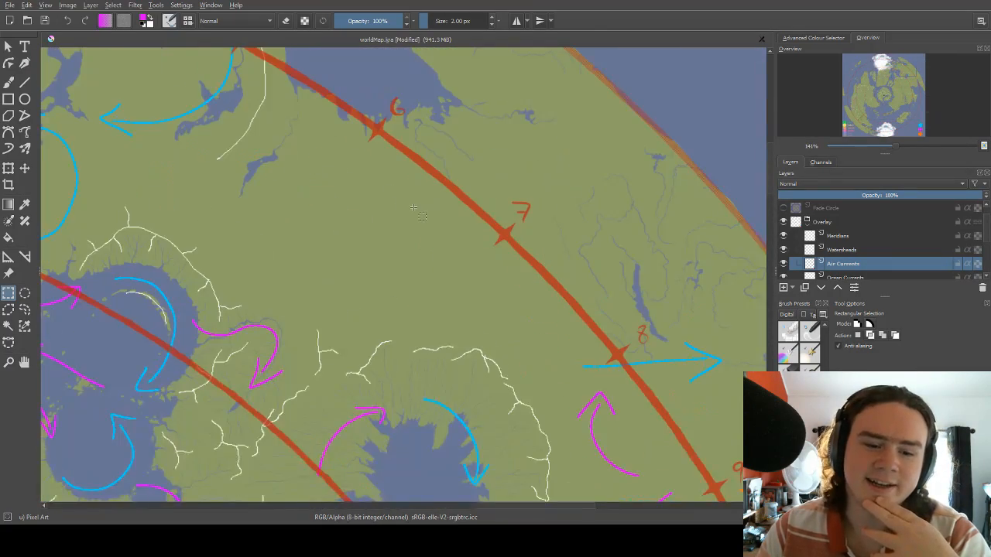
pyautogui.scroll(-1, 465, 206)
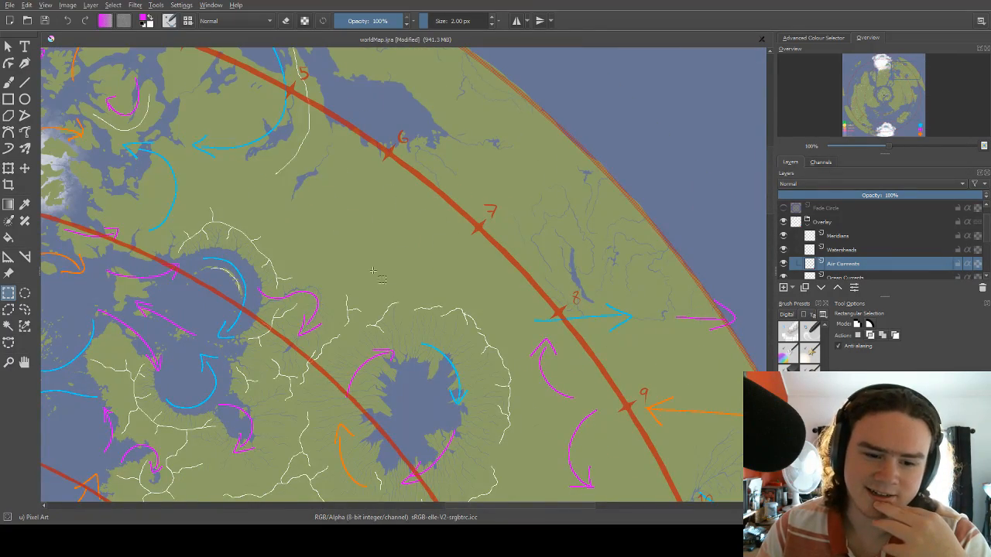
pyautogui.scroll(-2, 383, 274)
pyautogui.scroll(3, 379, 268)
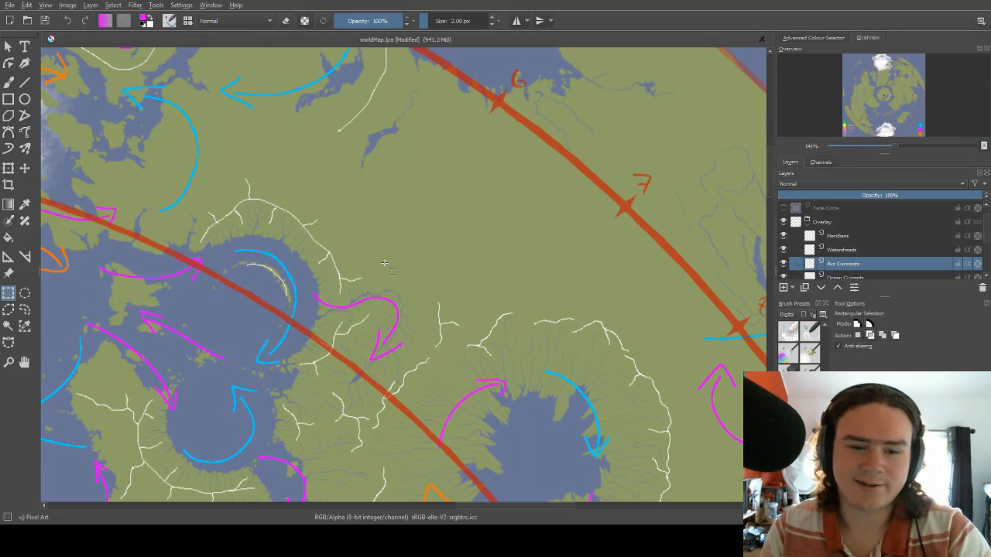
pyautogui.moveTo(408, 262); pyautogui.dragTo(487, 293)
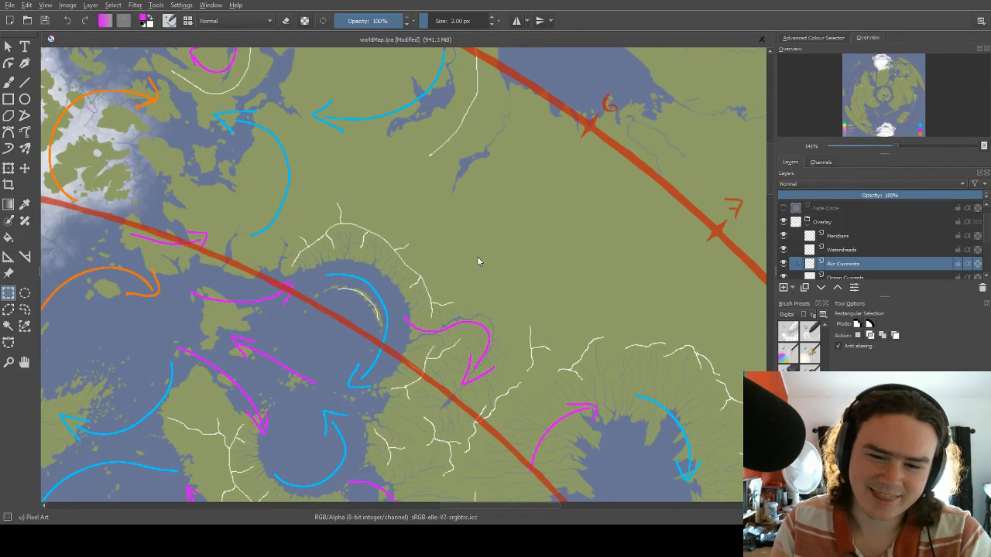
# Draw an orange arrow curving northeast and then north across the open land southwest of meridian marks 6 and 7.
pyautogui.press('b')
pyautogui.rightClick(499, 240)
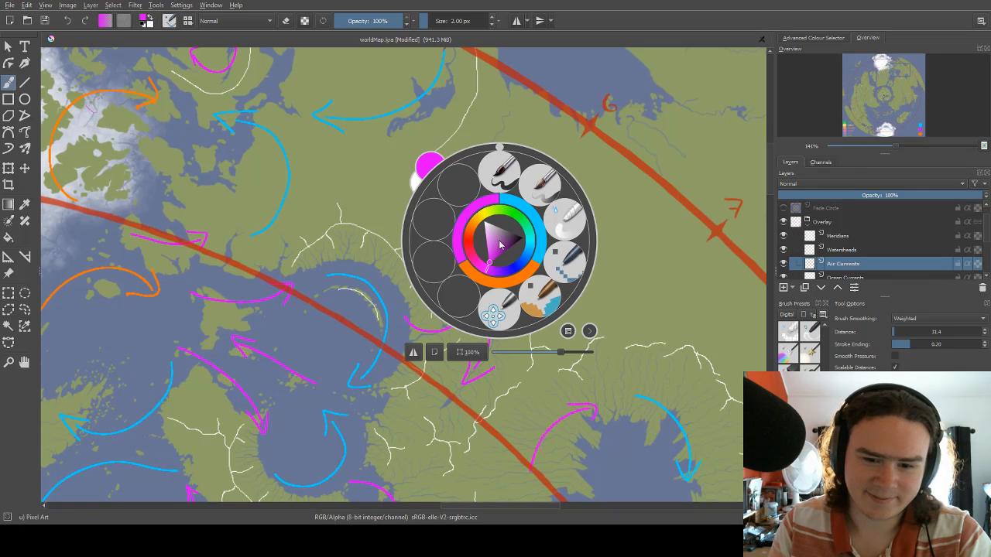
pyautogui.click(499, 284)
pyautogui.moveTo(504, 240); pyautogui.dragTo(492, 280)
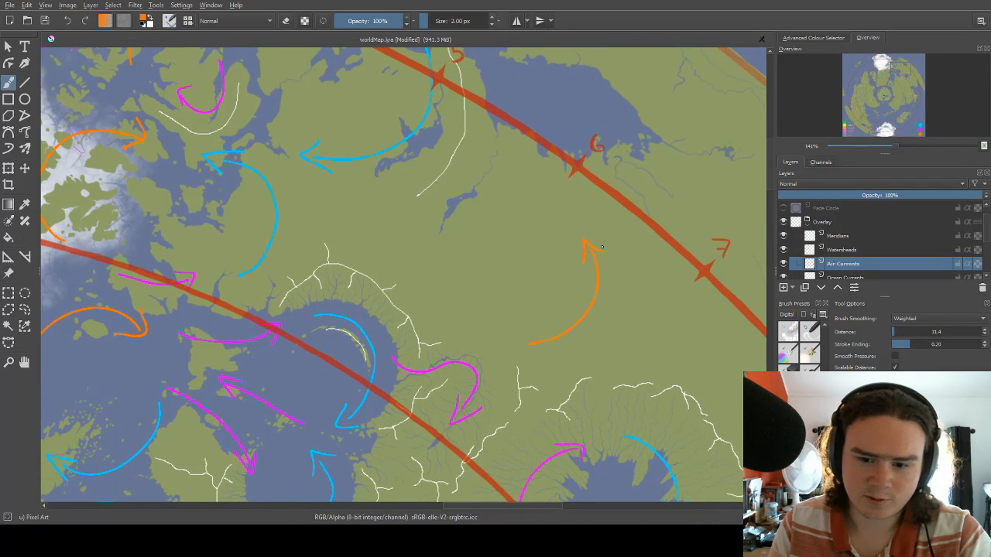
pyautogui.moveTo(602, 246)
pyautogui.mouseDown()
pyautogui.moveTo(608, 268)
pyautogui.moveTo(579, 278)
pyautogui.moveTo(614, 252)
pyautogui.mouseUp()
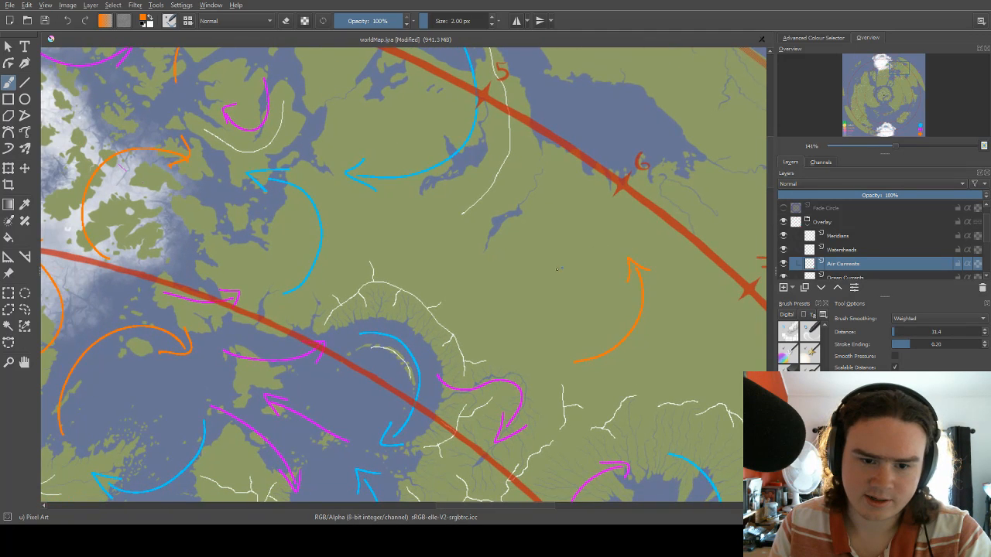
pyautogui.moveTo(482, 259); pyautogui.dragTo(436, 246)
# Draw magenta arrows running southeast past the inland sea's northeastern ridge and west to the small lake southwest of mark 6.
pyautogui.rightClick(513, 197)
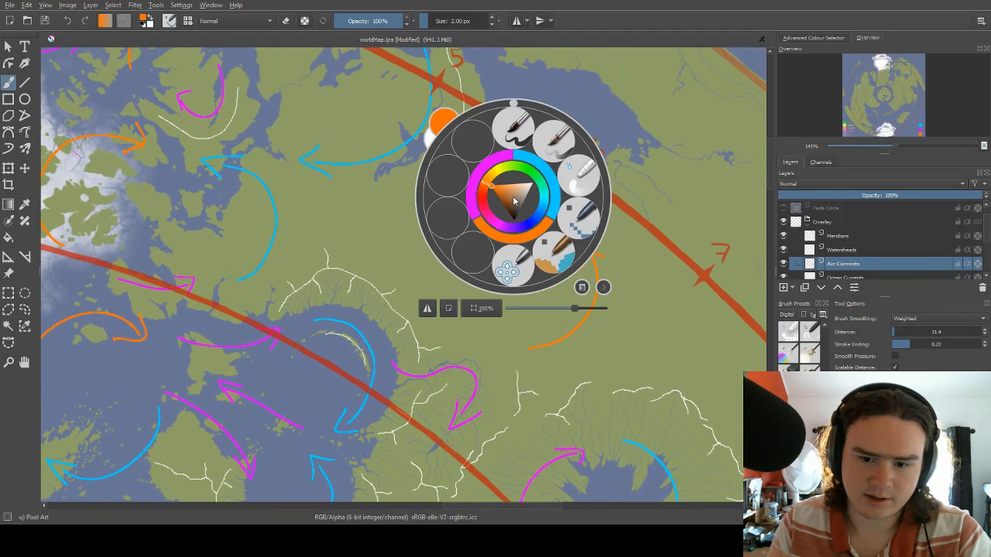
pyautogui.click(476, 184)
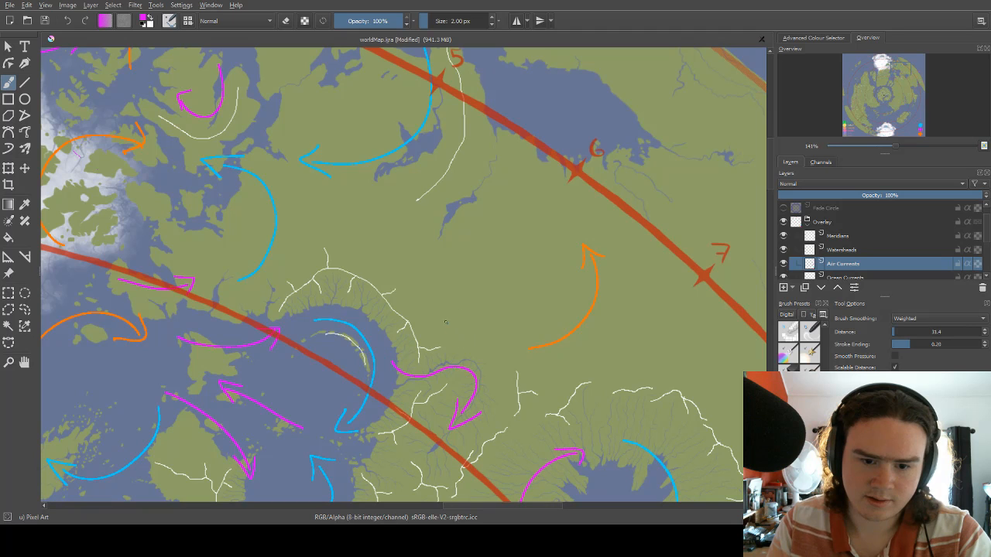
pyautogui.moveTo(401, 243)
pyautogui.mouseDown()
pyautogui.moveTo(411, 286)
pyautogui.moveTo(450, 335)
pyautogui.moveTo(439, 300)
pyautogui.mouseUp()
pyautogui.moveTo(454, 196); pyautogui.dragTo(531, 204)
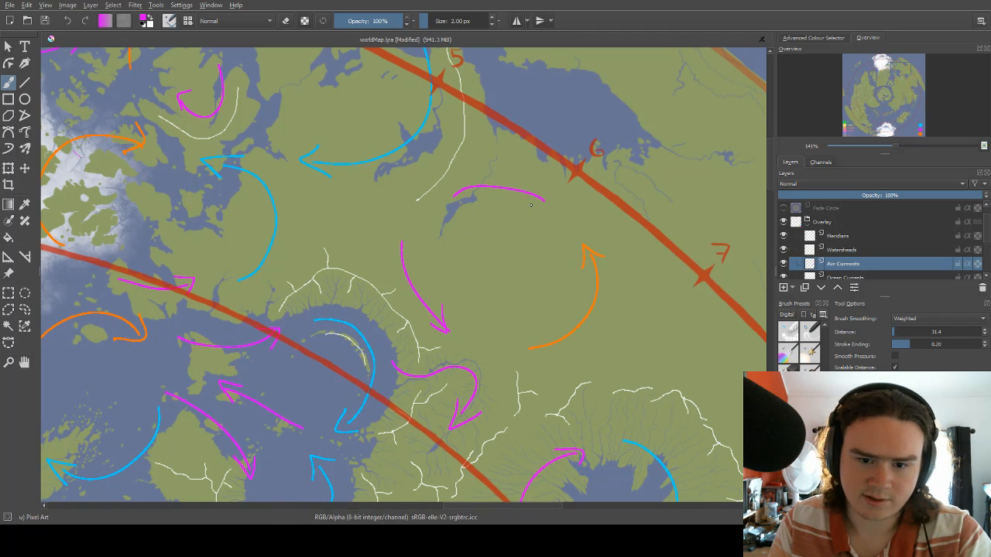
pyautogui.moveTo(471, 175); pyautogui.dragTo(476, 198)
pyautogui.moveTo(384, 226); pyautogui.dragTo(432, 191)
# Draw a short blue arrow running south toward the inland sea's northern ridge, just northwest of the southeast-running magenta arrow.
pyautogui.rightClick(432, 191)
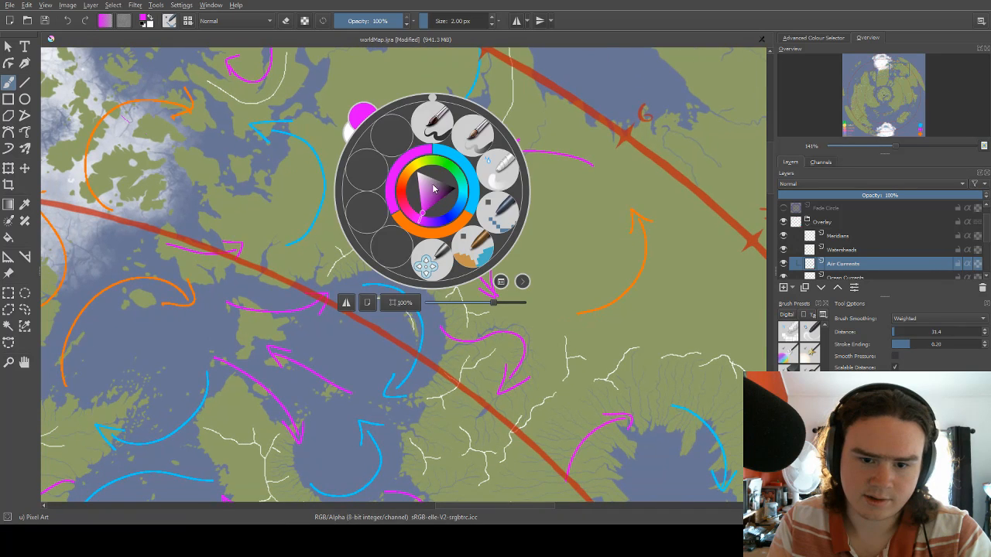
pyautogui.click(470, 168)
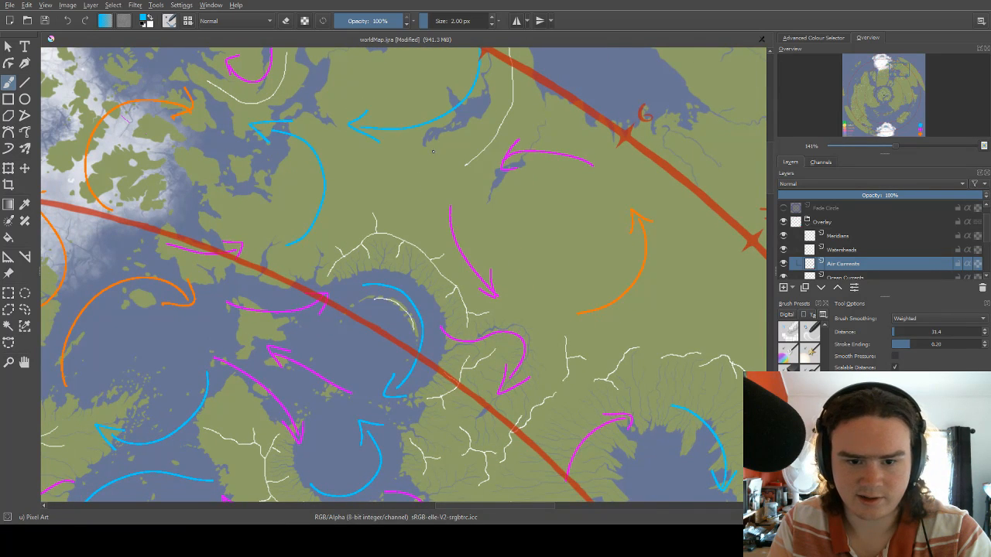
pyautogui.scroll(-3, 434, 194)
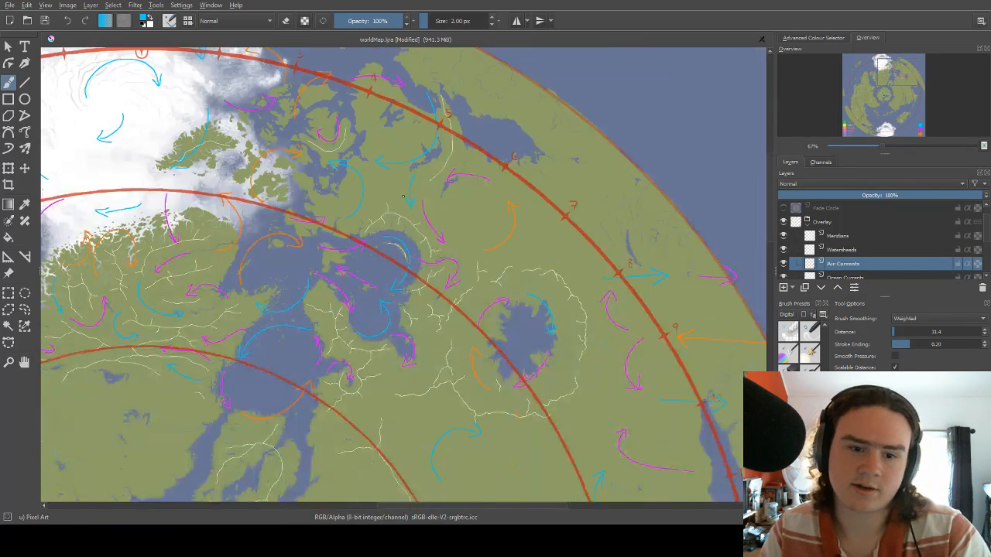
# Examine the air currents around the inland seas and across the eastern landmass out to meridian marks 7 to 10.
pyautogui.scroll(-2, 440, 187)
pyautogui.scroll(4, 480, 197)
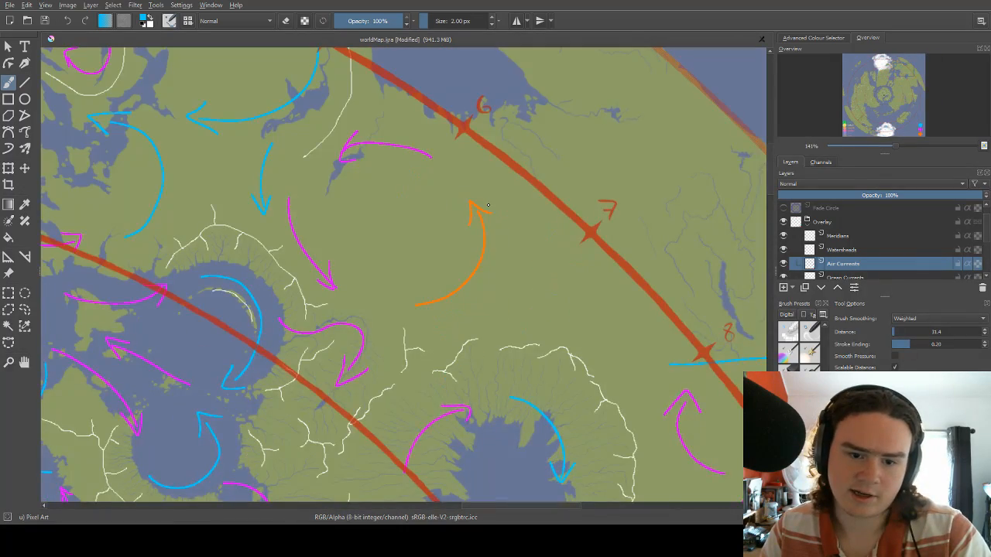
pyautogui.scroll(-3, 488, 207)
pyautogui.scroll(3, 492, 238)
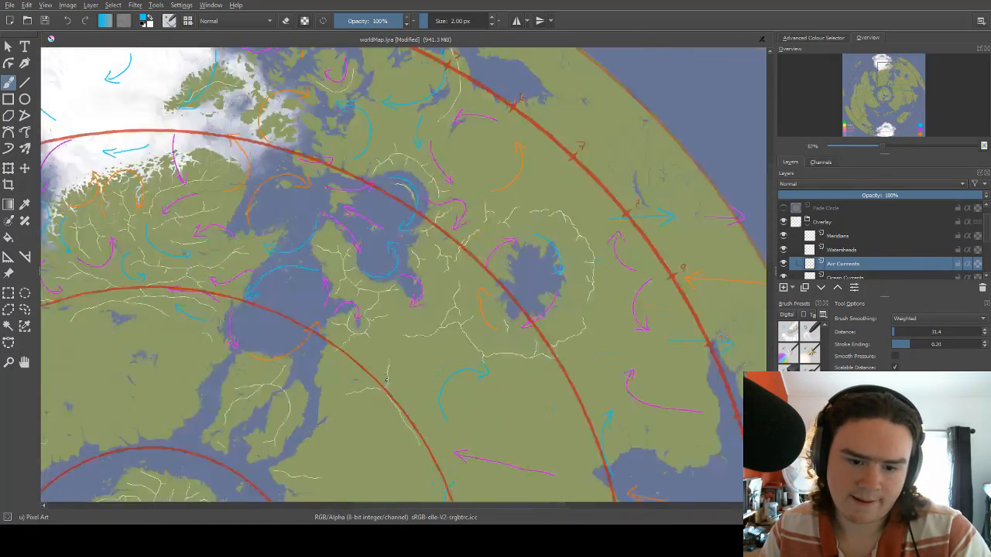
pyautogui.moveTo(426, 310); pyautogui.dragTo(518, 219)
pyautogui.moveTo(456, 271)
pyautogui.mouseDown()
pyautogui.moveTo(516, 250)
pyautogui.moveTo(502, 255)
pyautogui.moveTo(570, 269)
pyautogui.mouseUp()
pyautogui.moveTo(424, 263); pyautogui.dragTo(545, 277)
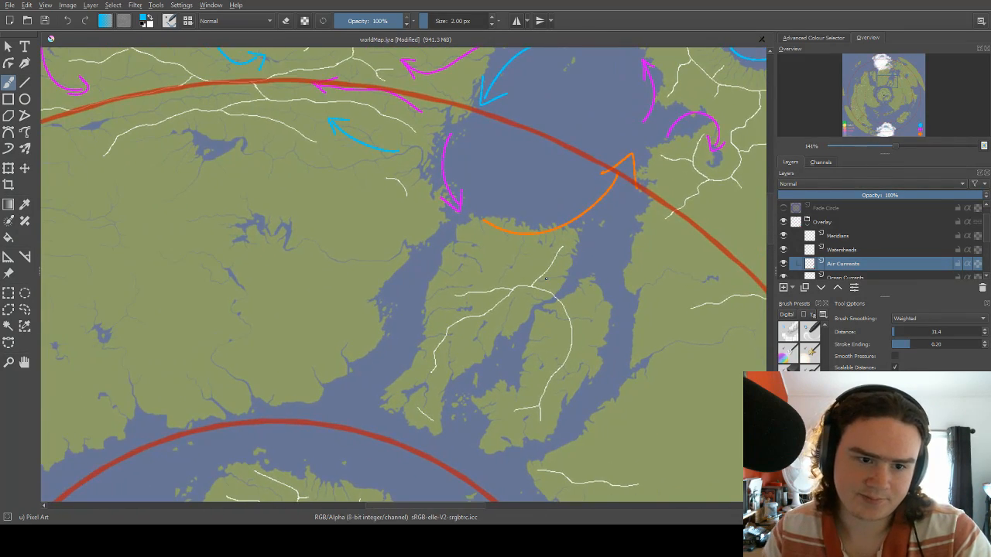
pyautogui.scroll(-5, 546, 278)
pyautogui.scroll(5, 422, 367)
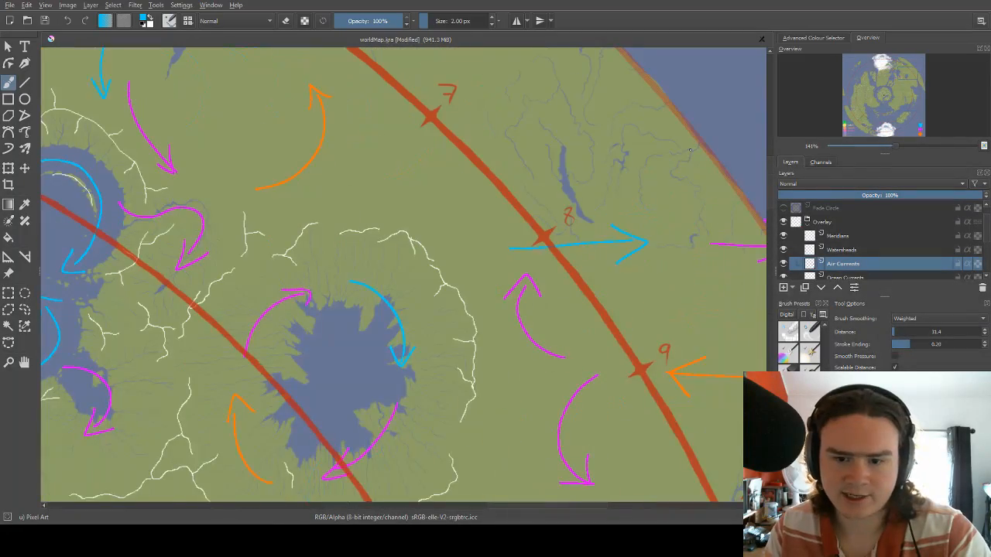
pyautogui.moveTo(509, 261); pyautogui.dragTo(546, 275)
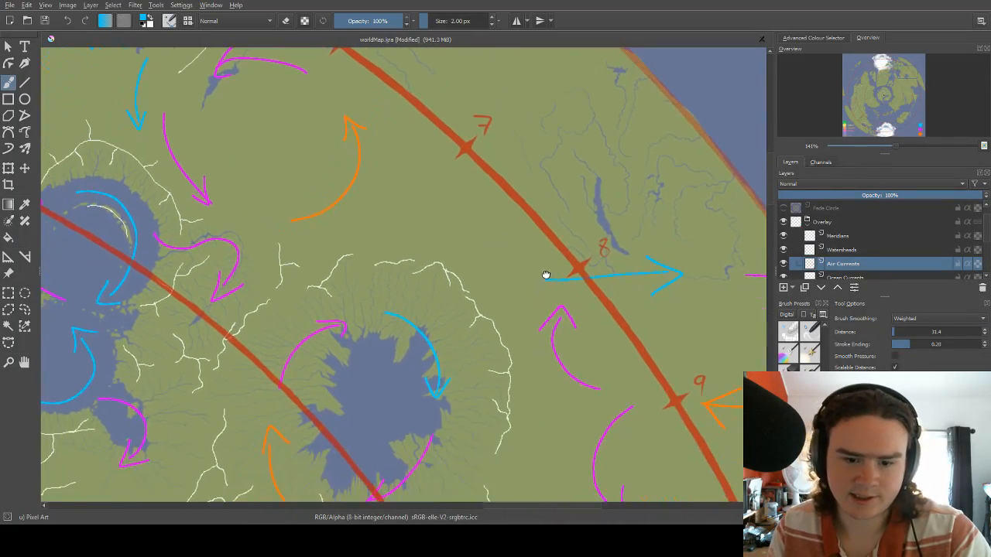
pyautogui.moveTo(500, 366); pyautogui.dragTo(411, 179)
pyautogui.scroll(-5, 423, 127)
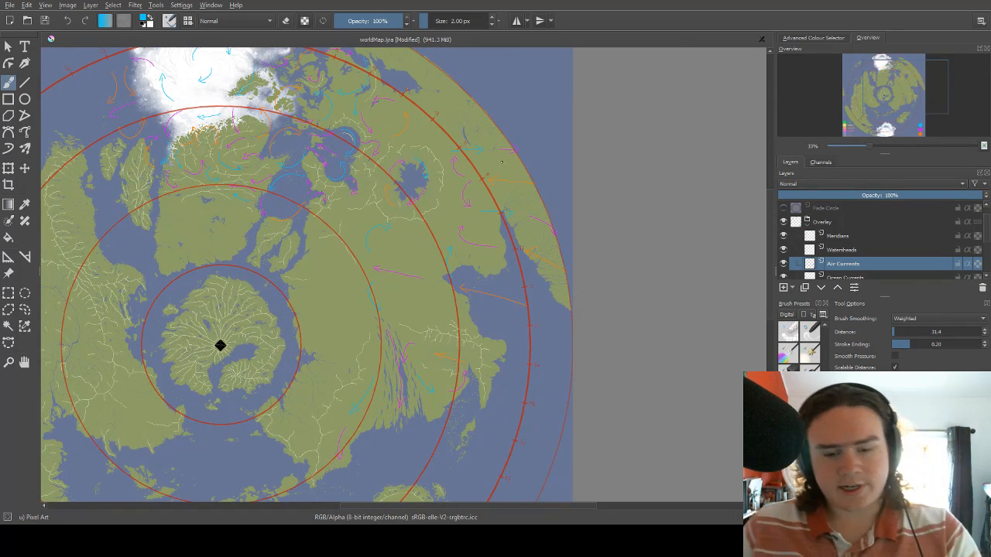
# Draw a blue arrow curving northeast toward meridian mark 7, just east of the orange arrow.
pyautogui.scroll(4, 510, 185)
pyautogui.moveTo(421, 163); pyautogui.dragTo(380, 233)
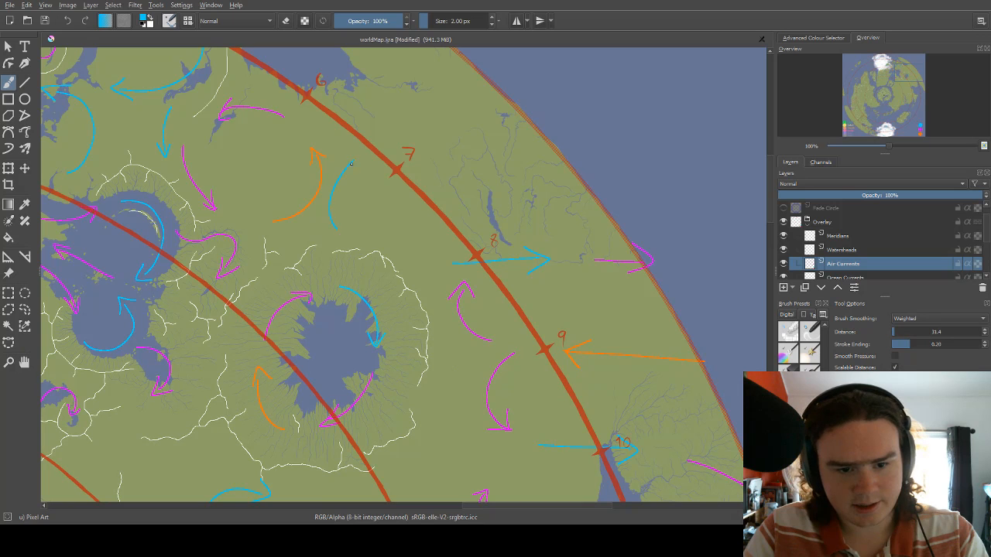
pyautogui.moveTo(445, 155); pyautogui.dragTo(454, 124)
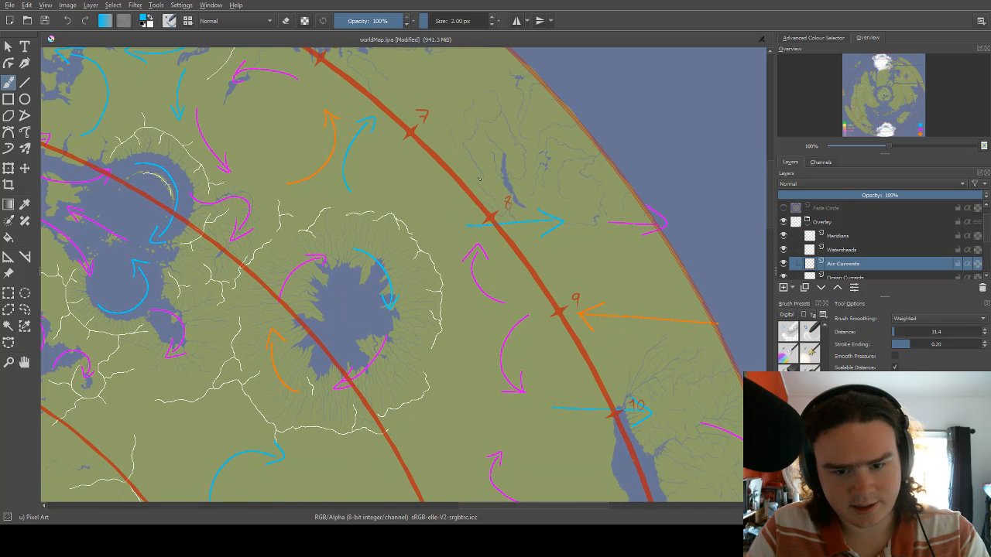
pyautogui.moveTo(470, 210); pyautogui.dragTo(440, 235)
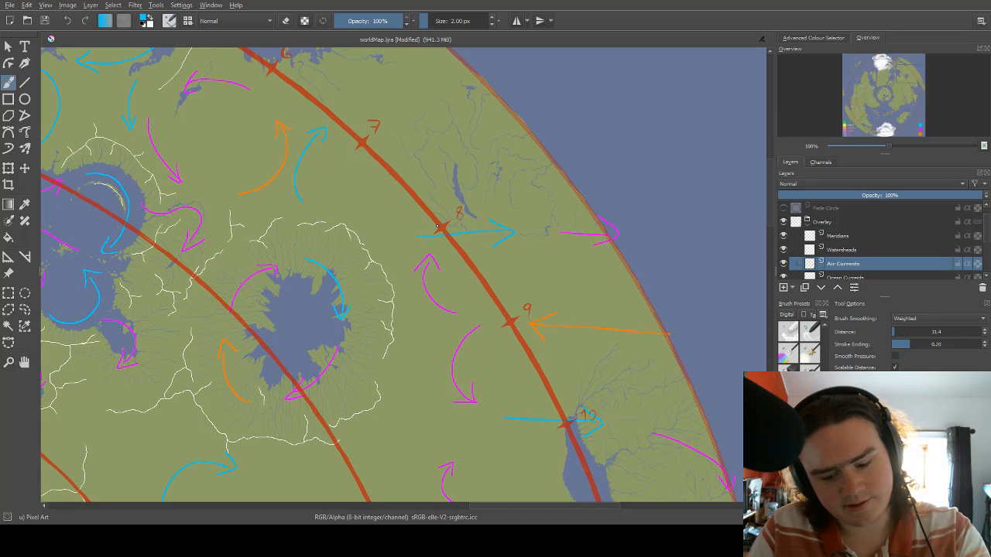
# Erase the blue arrow crossing mark 8 and the magenta arrows south of it and at the eastern rim, then restore the 2 px brush.
pyautogui.press(']')
pyautogui.press(']')
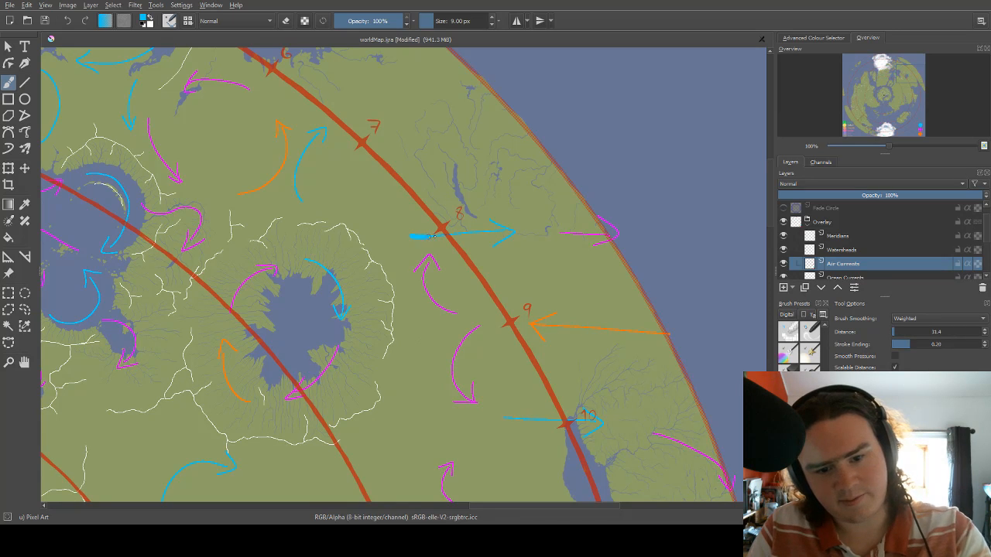
pyautogui.moveTo(434, 237)
pyautogui.mouseDown()
pyautogui.moveTo(409, 243)
pyautogui.moveTo(487, 230)
pyautogui.moveTo(480, 219)
pyautogui.moveTo(491, 210)
pyautogui.moveTo(506, 247)
pyautogui.moveTo(517, 223)
pyautogui.moveTo(501, 242)
pyautogui.mouseUp()
pyautogui.press('e')
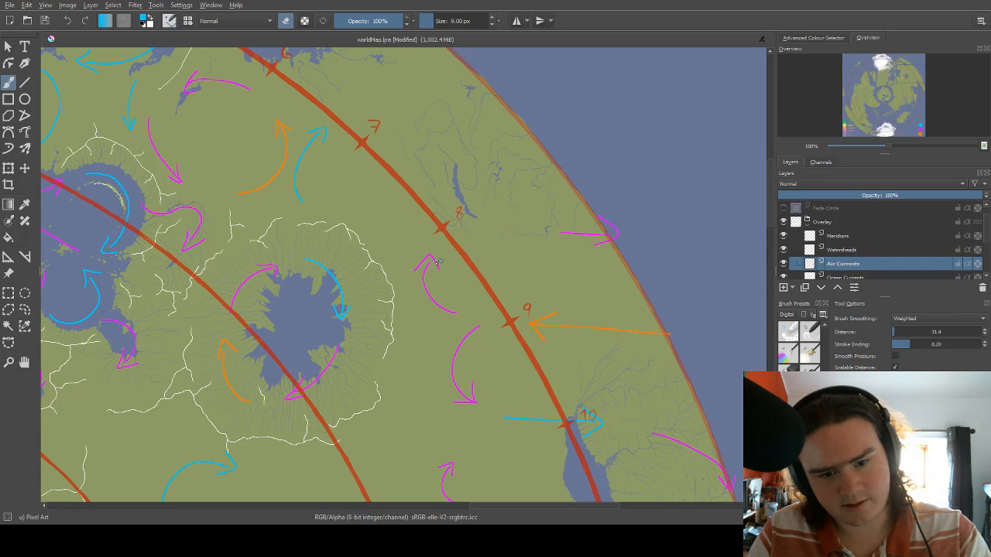
pyautogui.moveTo(439, 262)
pyautogui.mouseDown()
pyautogui.moveTo(435, 296)
pyautogui.moveTo(421, 286)
pyautogui.moveTo(435, 306)
pyautogui.mouseUp()
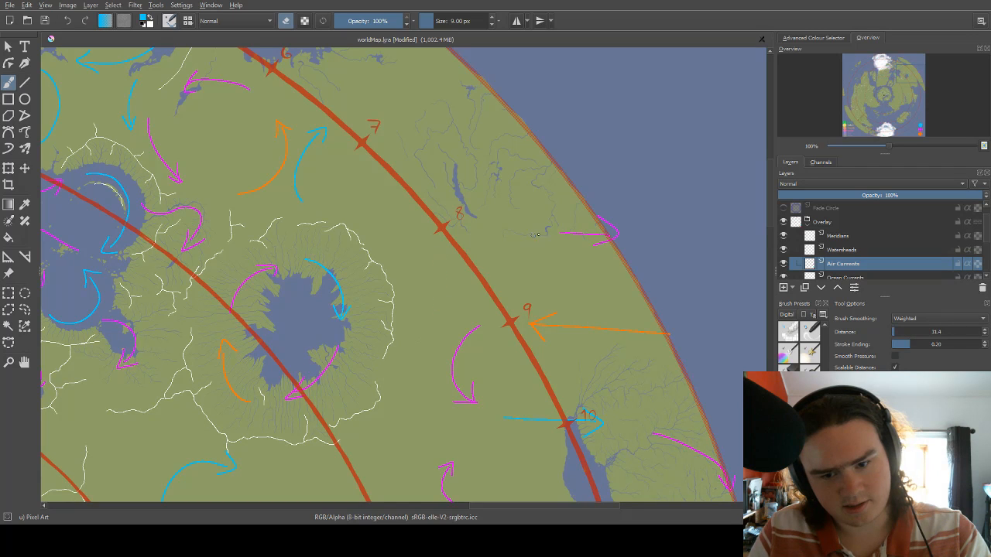
pyautogui.moveTo(559, 235)
pyautogui.mouseDown()
pyautogui.moveTo(619, 234)
pyautogui.moveTo(610, 231)
pyautogui.mouseUp()
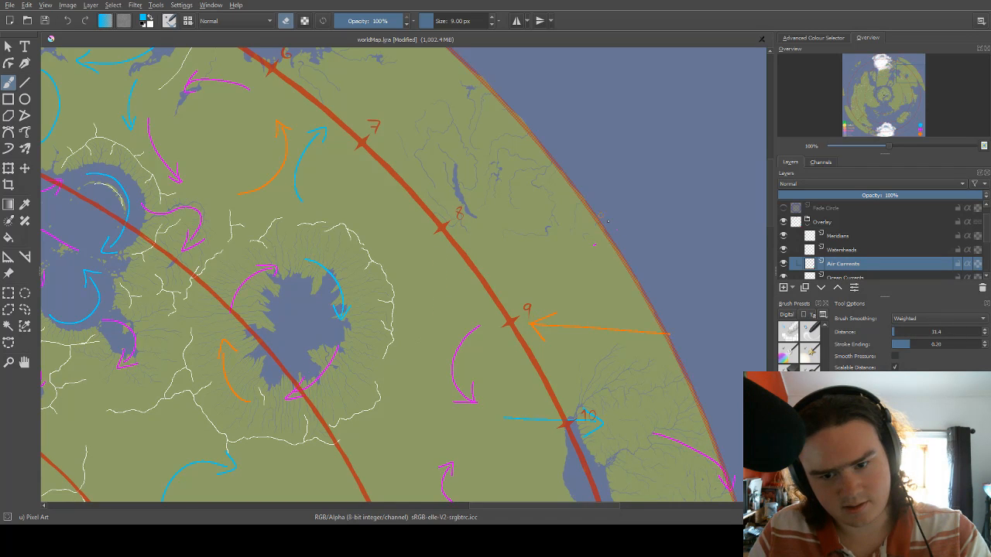
pyautogui.press('e')
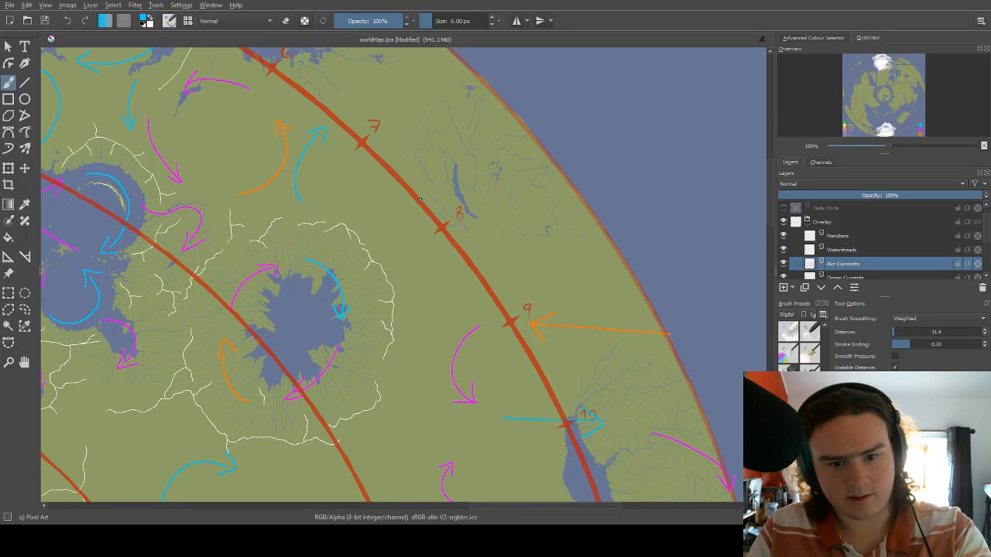
pyautogui.press('[')
pyautogui.press('[')
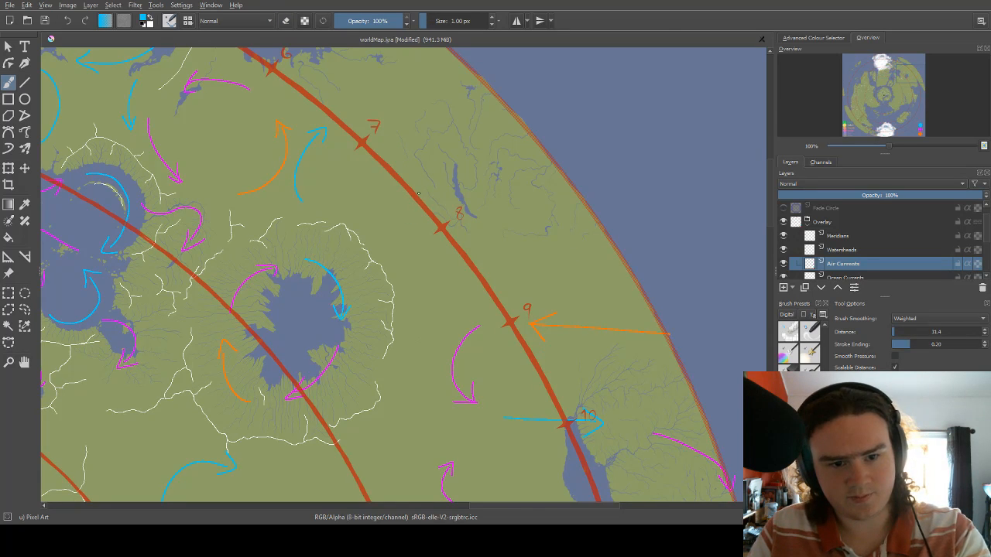
pyautogui.press(']')
# Try a magenta arrow curving from mark 7 to the narrow lake and an orange arrow returning southwest across mark 8.
pyautogui.scroll(2, 409, 204)
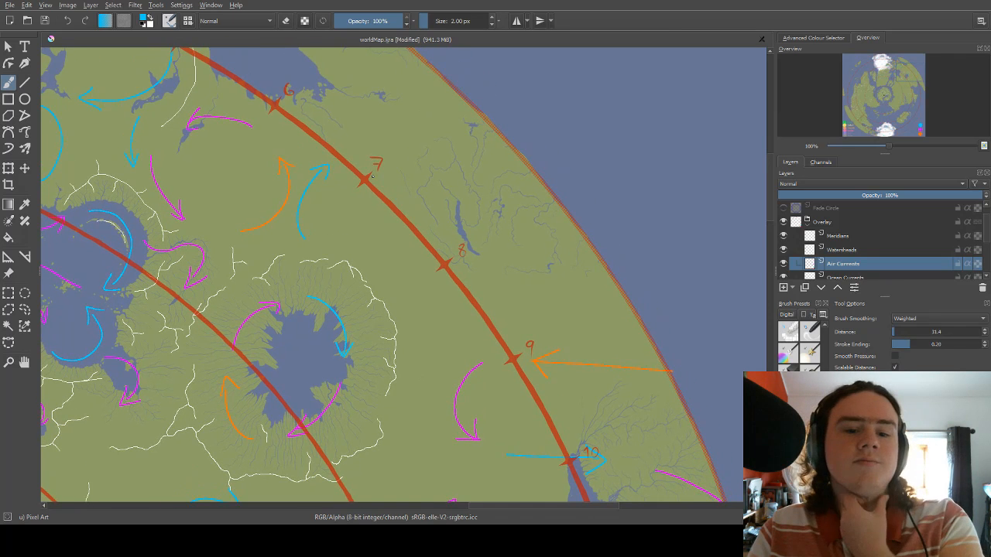
pyautogui.rightClick(377, 161)
pyautogui.click(367, 120)
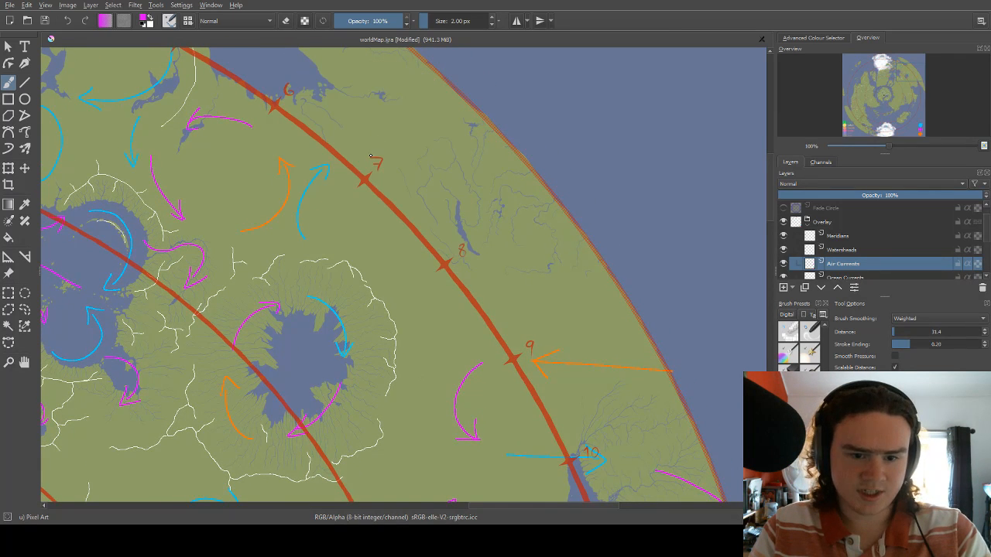
pyautogui.moveTo(358, 154)
pyautogui.mouseDown()
pyautogui.moveTo(422, 167)
pyautogui.moveTo(451, 219)
pyautogui.moveTo(454, 203)
pyautogui.mouseUp()
pyautogui.scroll(-4, 454, 203)
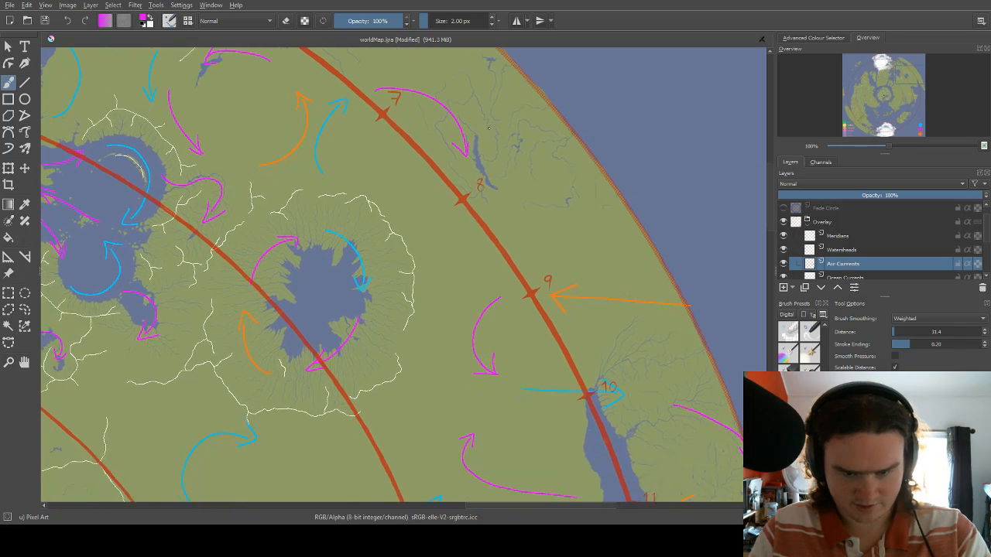
pyautogui.rightClick(469, 172)
pyautogui.click(482, 212)
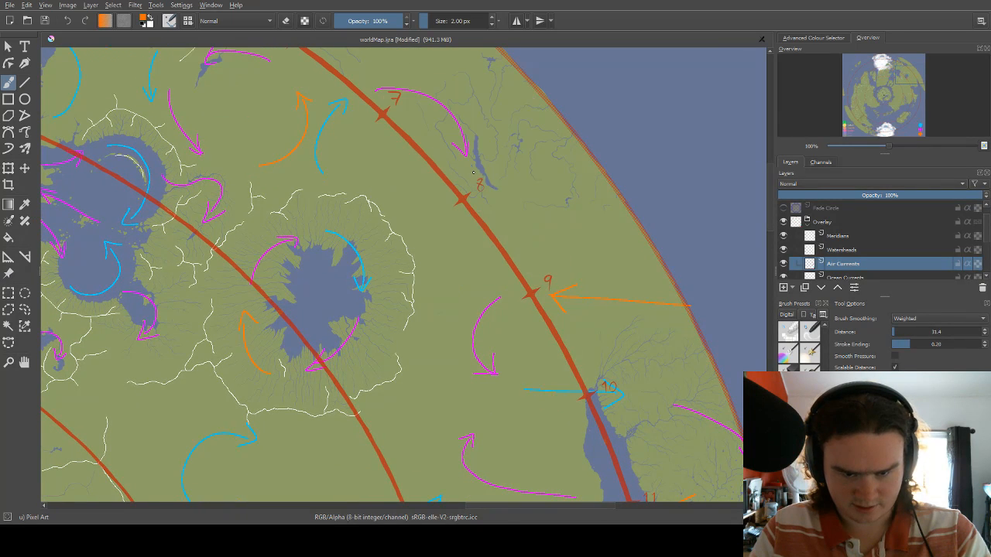
pyautogui.moveTo(500, 195); pyautogui.dragTo(493, 263)
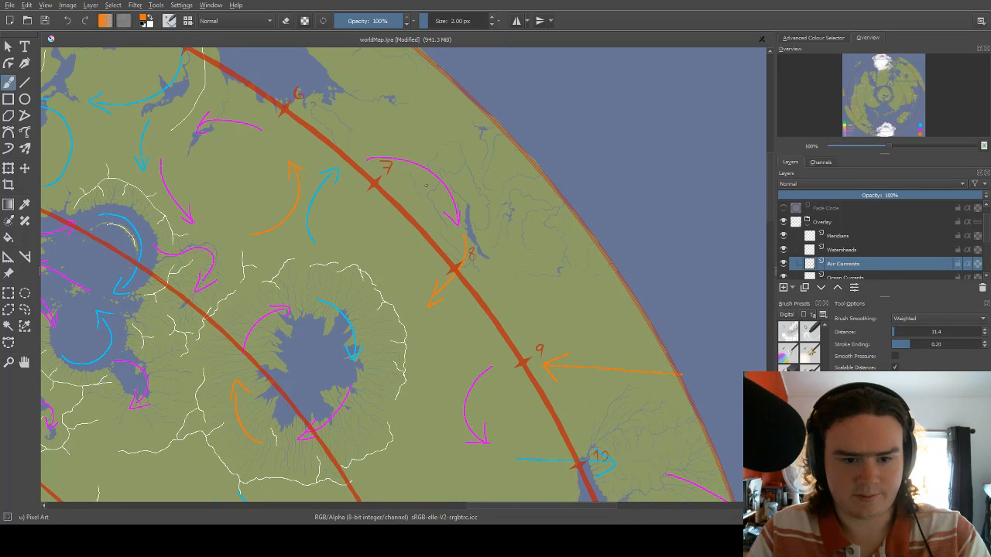
pyautogui.moveTo(424, 186); pyautogui.dragTo(480, 120)
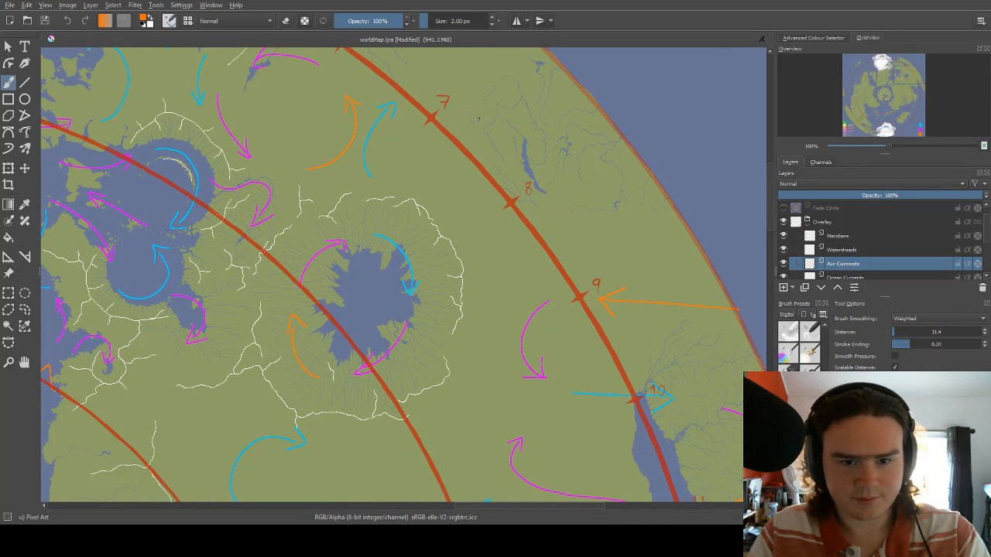
# Draw two roughly parallel magenta arrows running southeast between the meridian line at marks 7 and 8 and the ridge-ringed eastern lake.
pyautogui.rightClick(445, 160)
pyautogui.click(424, 121)
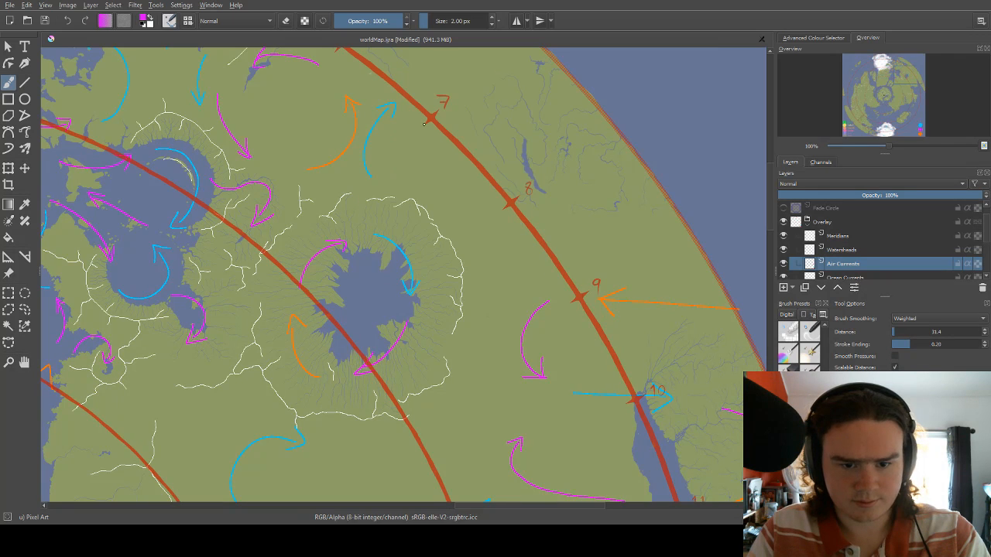
pyautogui.moveTo(413, 120); pyautogui.dragTo(475, 184)
pyautogui.moveTo(395, 176)
pyautogui.mouseDown()
pyautogui.moveTo(455, 215)
pyautogui.moveTo(458, 205)
pyautogui.mouseUp()
pyautogui.moveTo(459, 165); pyautogui.dragTo(448, 134)
# Draw an orange arrow curving southwest from beside mark 8 toward the eastern lake's ridge, undoing the misplaced first strokes.
pyautogui.rightClick(443, 157)
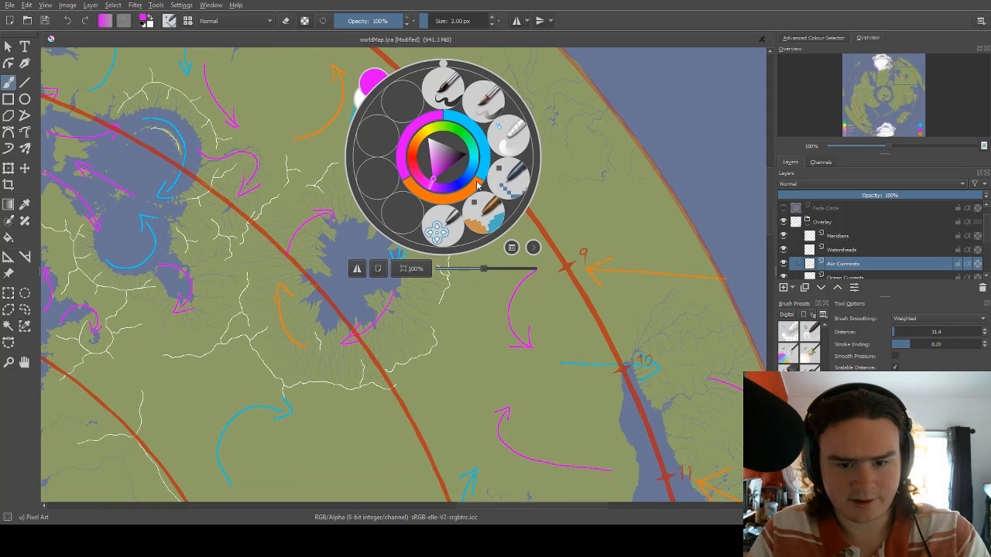
pyautogui.click(480, 186)
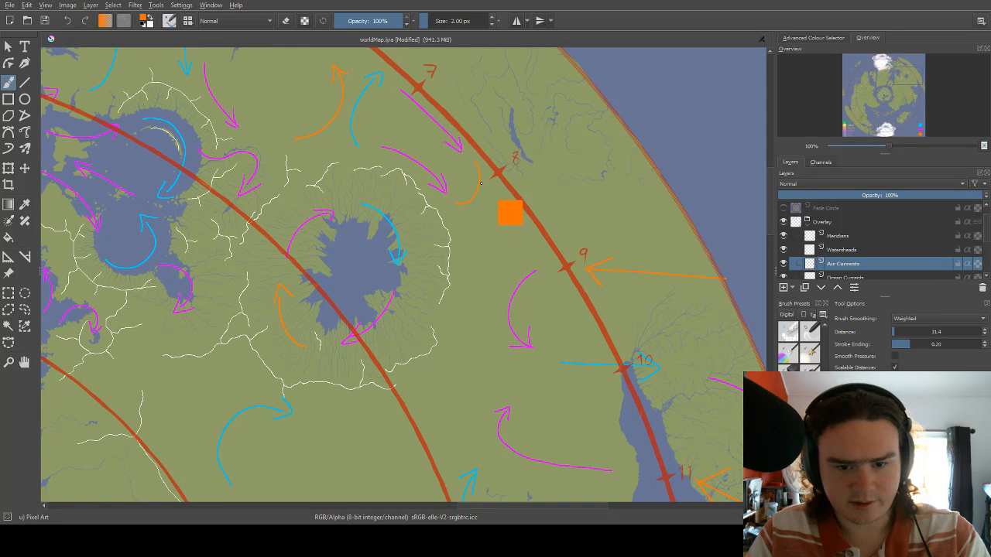
pyautogui.hotkey('ctrl', 'z')
pyautogui.hotkey('ctrl', 'z')
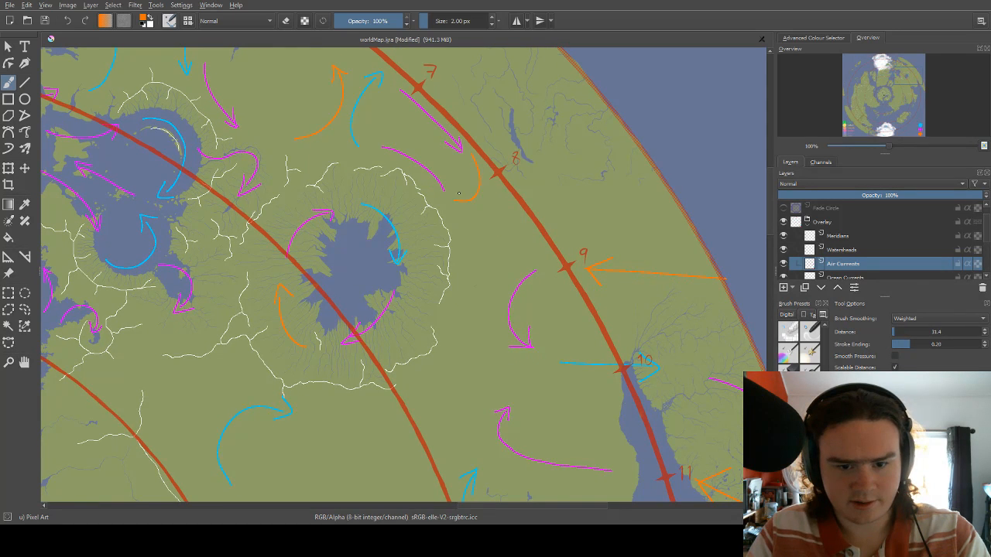
# Add a magenta arrowhead to the northwest end of the unfinished magenta line northeast of the ridge-ringed lake.
pyautogui.rightClick(430, 163)
pyautogui.click(412, 119)
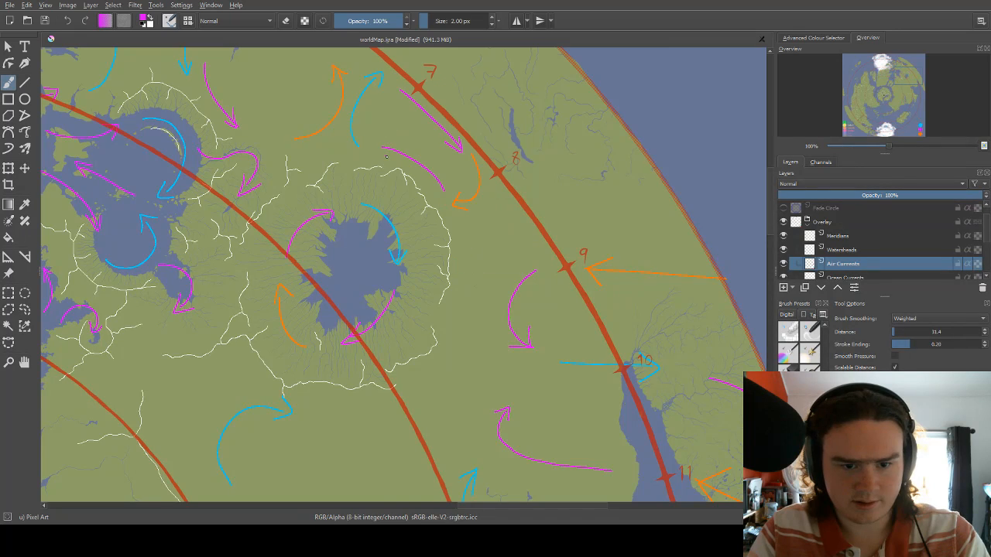
pyautogui.moveTo(390, 159); pyautogui.dragTo(394, 141)
# Erase the blue arrow west of mark 7 and the orange arrow southwest of mark 8 with an 8 px eraser.
pyautogui.moveTo(481, 166)
pyautogui.mouseDown()
pyautogui.moveTo(418, 259)
pyautogui.moveTo(457, 194)
pyautogui.moveTo(489, 205)
pyautogui.mouseUp()
pyautogui.press('e')
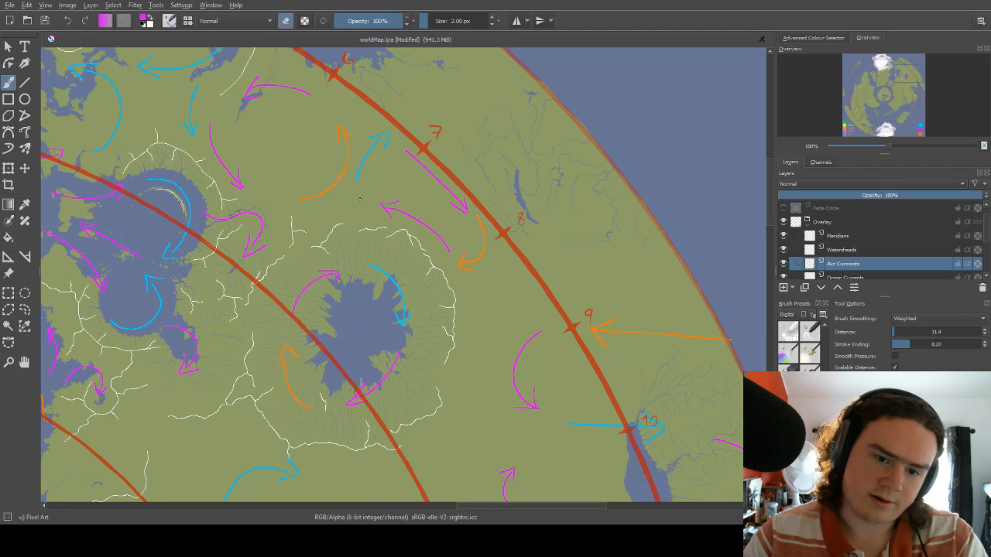
pyautogui.moveTo(356, 181)
pyautogui.mouseDown()
pyautogui.moveTo(386, 132)
pyautogui.moveTo(384, 174)
pyautogui.moveTo(385, 149)
pyautogui.moveTo(368, 162)
pyautogui.moveTo(378, 137)
pyautogui.mouseUp()
pyautogui.press(']')
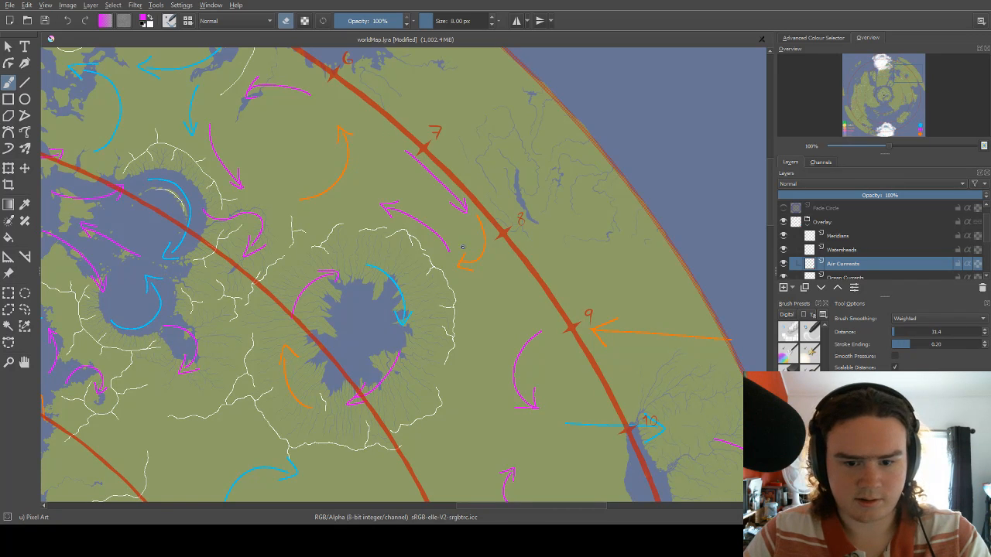
pyautogui.moveTo(462, 247); pyautogui.dragTo(464, 251)
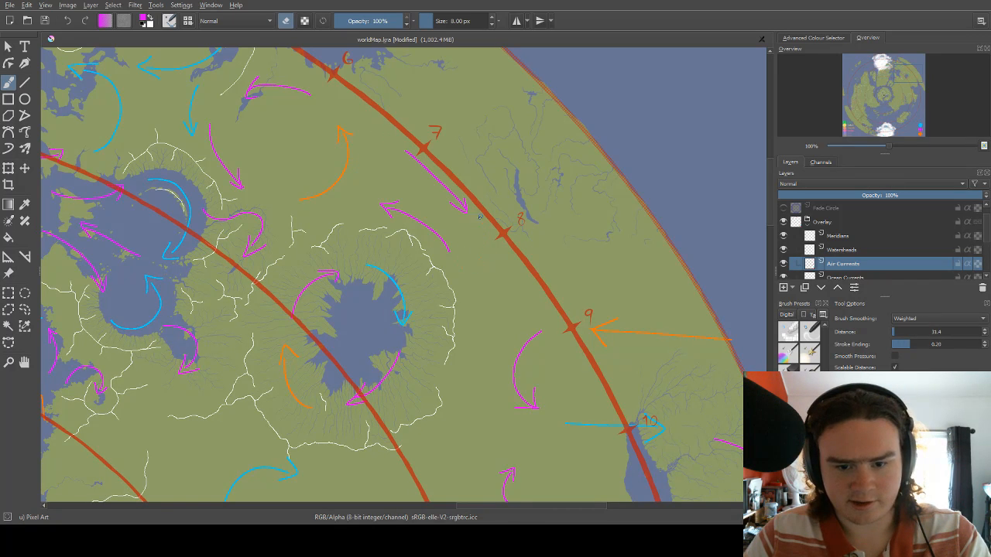
# Draw a blue arrow with a 2 px brush, curving southwest from beside mark 8 toward the eastern lake's ridge.
pyautogui.rightClick(457, 227)
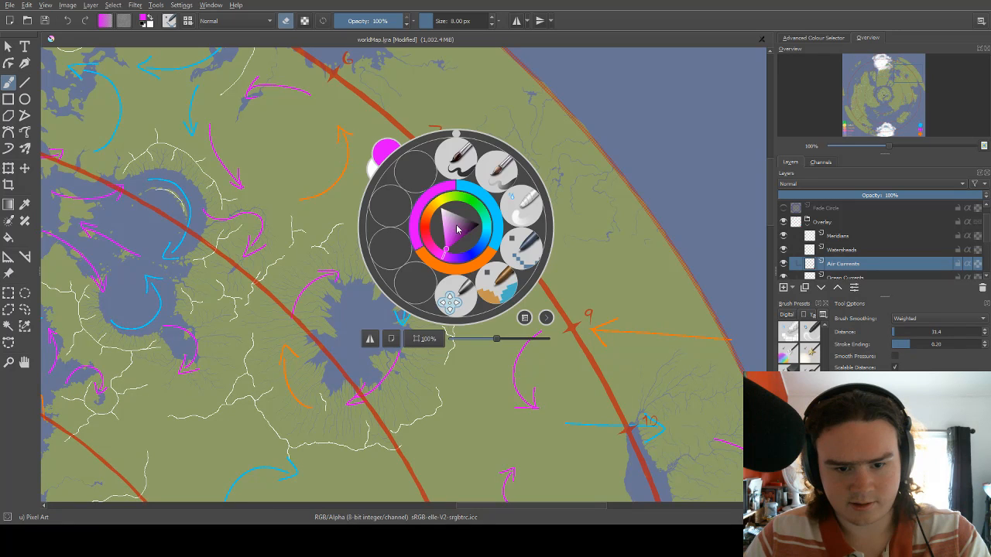
pyautogui.click(483, 201)
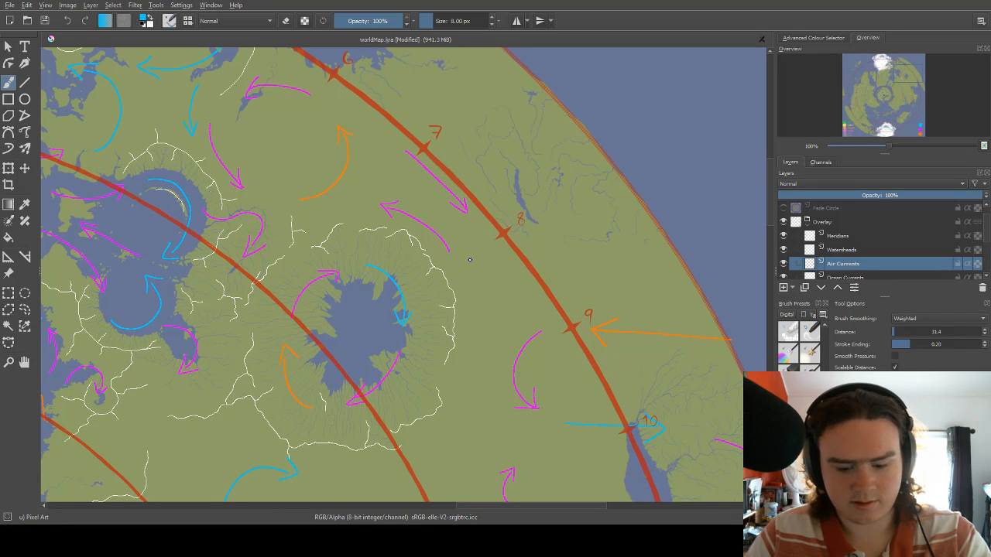
pyautogui.press('[')
pyautogui.press('[')
pyautogui.press('[')
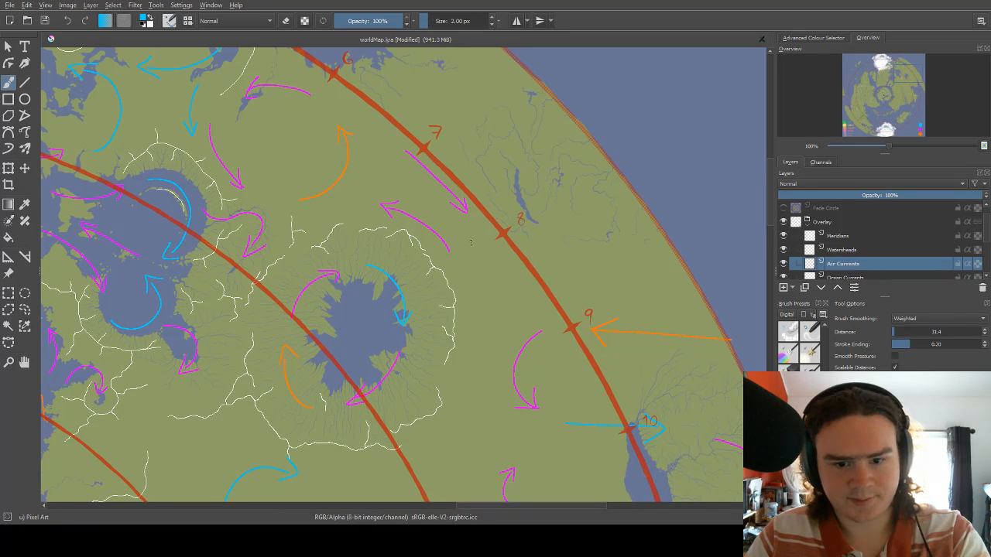
# Draw an orange arrow west of mark 7, curving north and then east toward the meridian line.
pyautogui.moveTo(449, 206); pyautogui.dragTo(500, 224)
pyautogui.rightClick(438, 199)
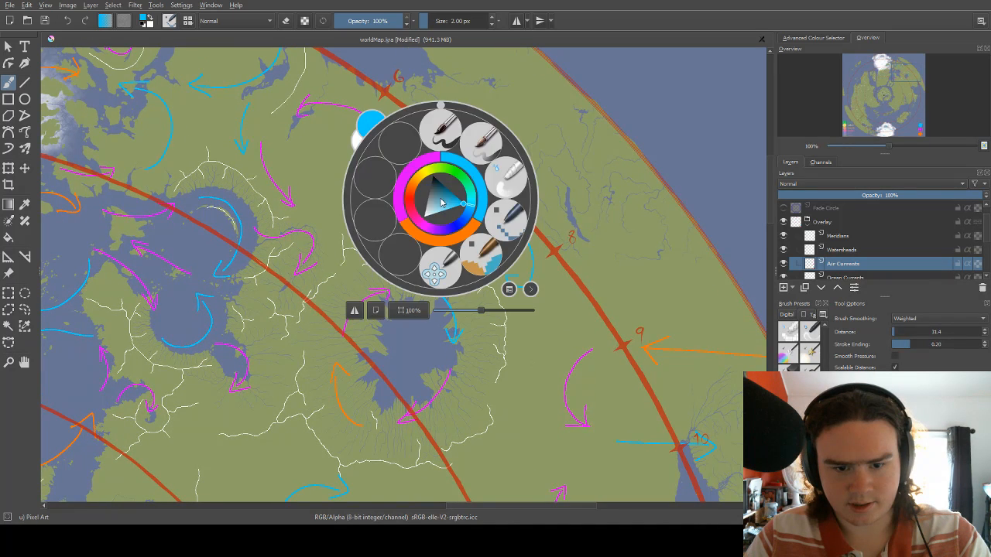
pyautogui.click(462, 236)
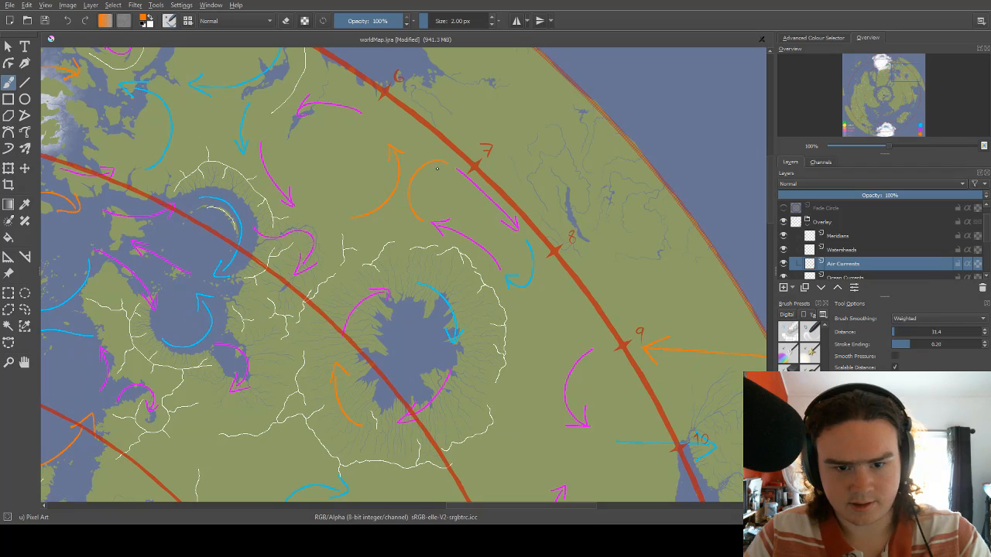
pyautogui.moveTo(543, 217); pyautogui.dragTo(406, 119)
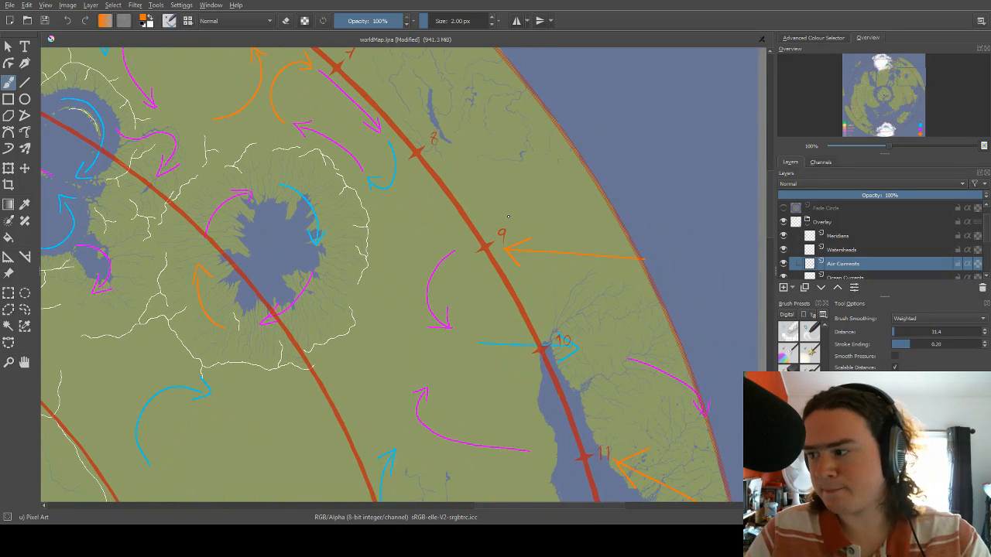
pyautogui.moveTo(509, 220); pyautogui.dragTo(543, 184)
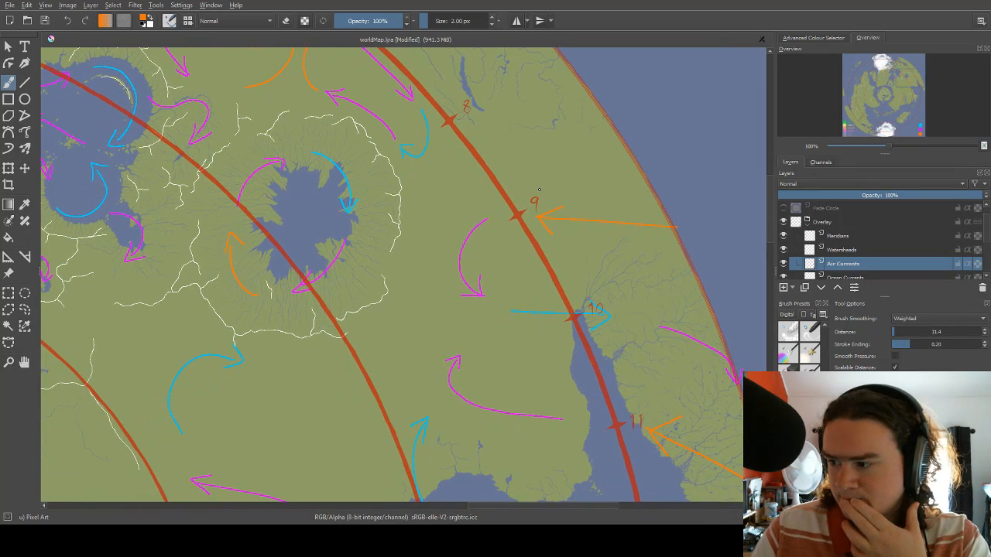
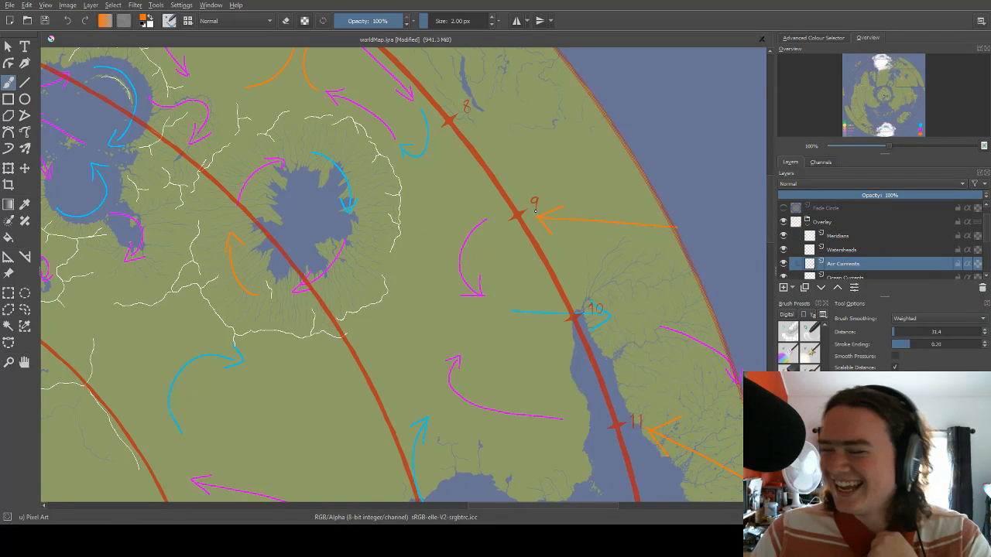
# Try an orange arc curving southwest below the blue arrow by mark 8, and undo it.
pyautogui.moveTo(503, 220); pyautogui.dragTo(521, 187)
pyautogui.moveTo(507, 141); pyautogui.dragTo(473, 265)
pyautogui.scroll(-2, 493, 191)
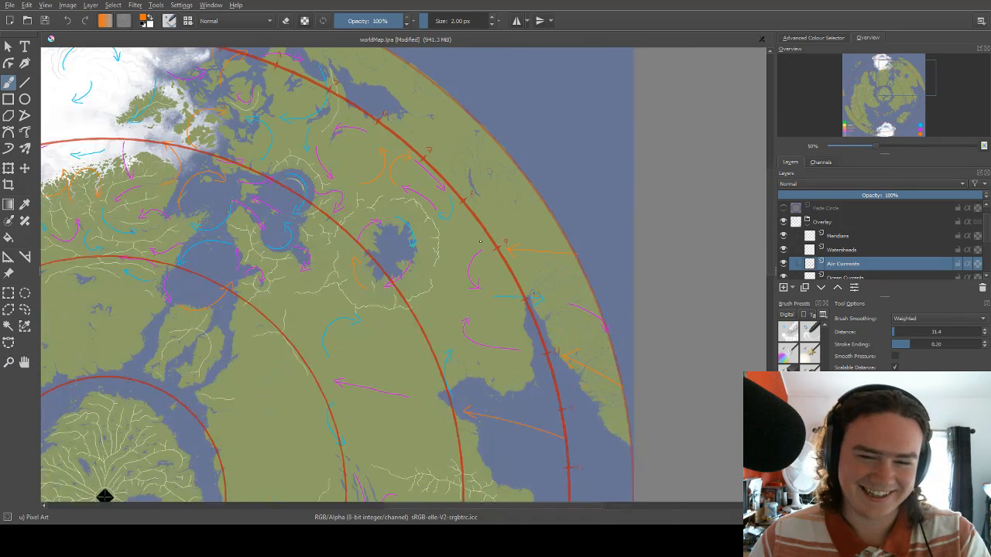
pyautogui.scroll(3, 471, 276)
pyautogui.moveTo(434, 86); pyautogui.dragTo(441, 193)
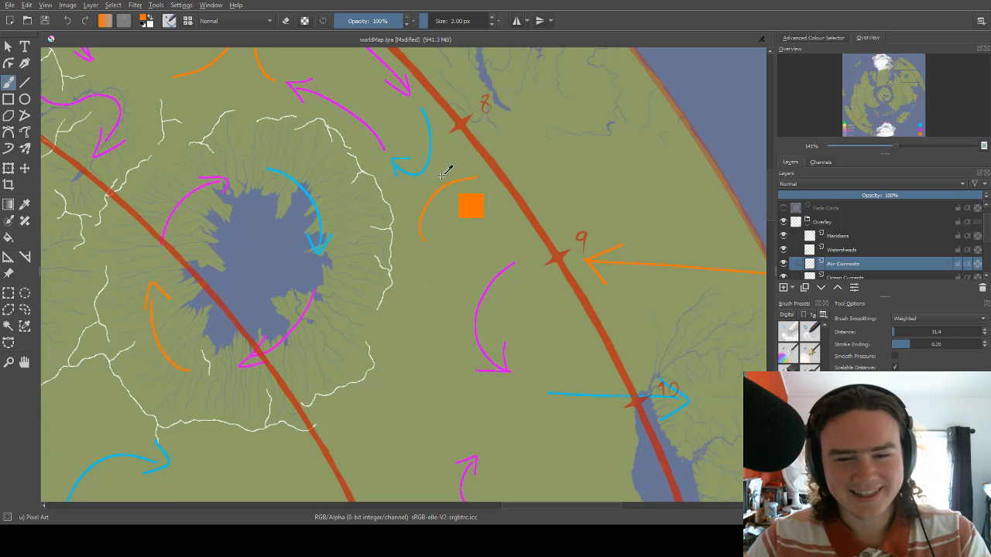
pyautogui.hotkey('ctrl', 'z')
# Draw a blue arrow between marks 8 and 9 that starts west of the meridian line and curves west and then south.
pyautogui.rightClick(442, 172)
pyautogui.click(474, 153)
pyautogui.moveTo(437, 194); pyautogui.dragTo(445, 214)
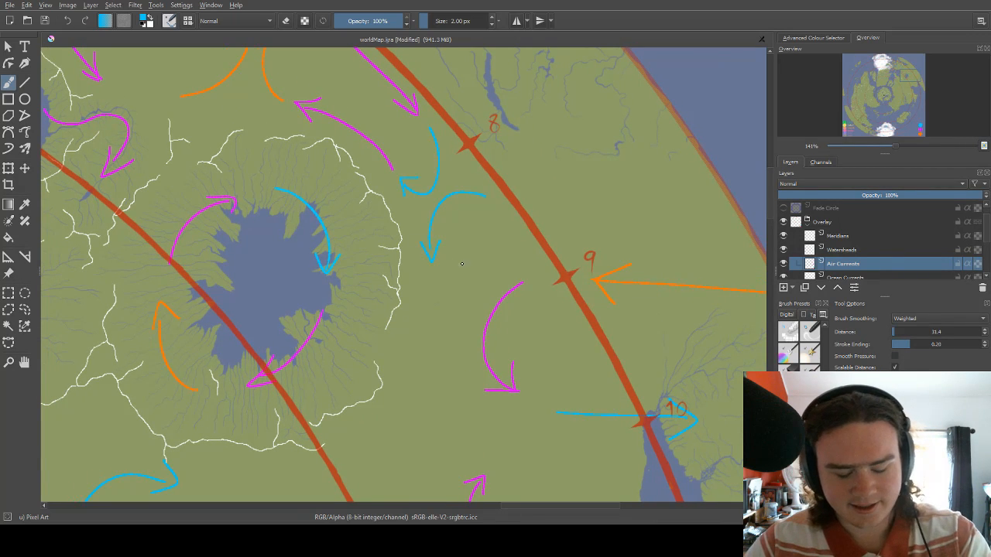
# Set the brush color to orange and erase the curved magenta arrow southwest of mark 9 with a 2 px eraser.
pyautogui.moveTo(462, 264); pyautogui.dragTo(519, 226)
pyautogui.rightClick(498, 222)
pyautogui.click(518, 251)
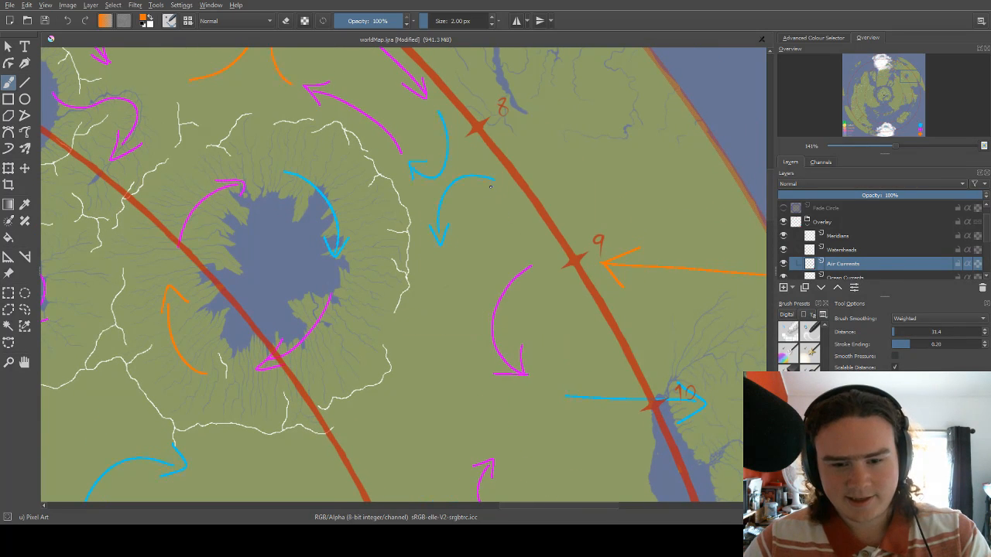
pyautogui.moveTo(490, 185); pyautogui.dragTo(476, 233)
pyautogui.moveTo(497, 273); pyautogui.dragTo(502, 172)
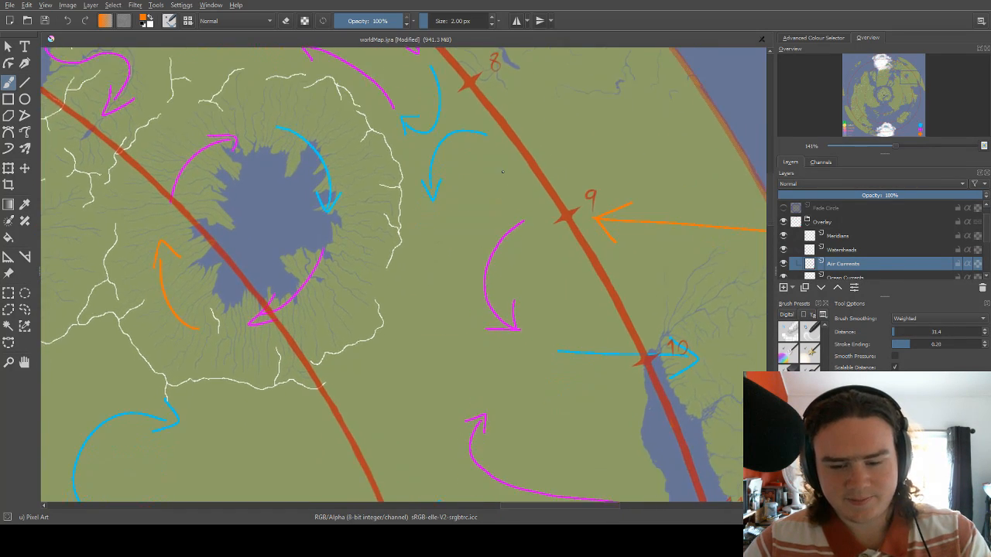
pyautogui.moveTo(493, 249)
pyautogui.mouseDown()
pyautogui.moveTo(518, 172)
pyautogui.moveTo(503, 191)
pyautogui.moveTo(532, 157)
pyautogui.moveTo(502, 193)
pyautogui.moveTo(539, 157)
pyautogui.mouseUp()
pyautogui.press('e')
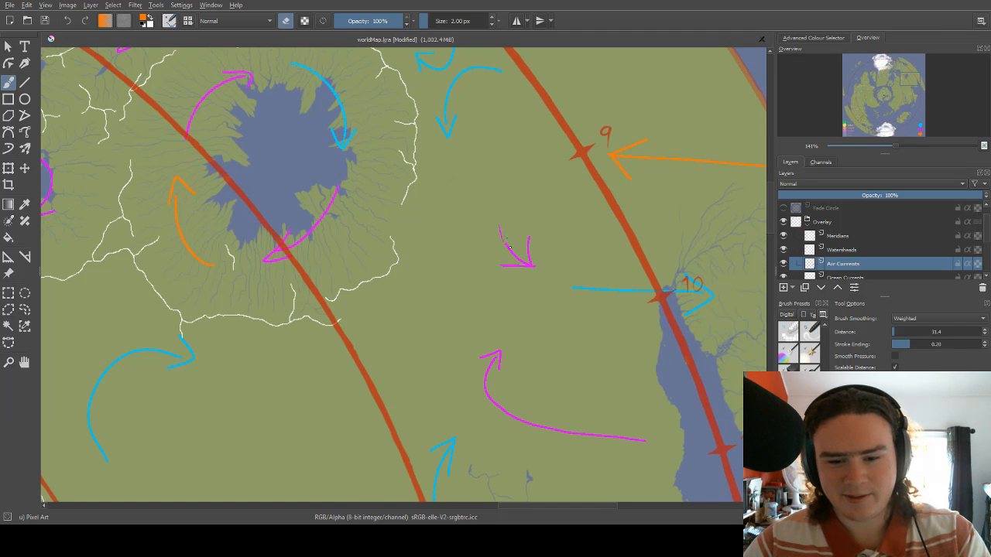
pyautogui.moveTo(513, 258)
pyautogui.mouseDown()
pyautogui.moveTo(514, 260)
pyautogui.moveTo(540, 266)
pyautogui.moveTo(529, 226)
pyautogui.mouseUp()
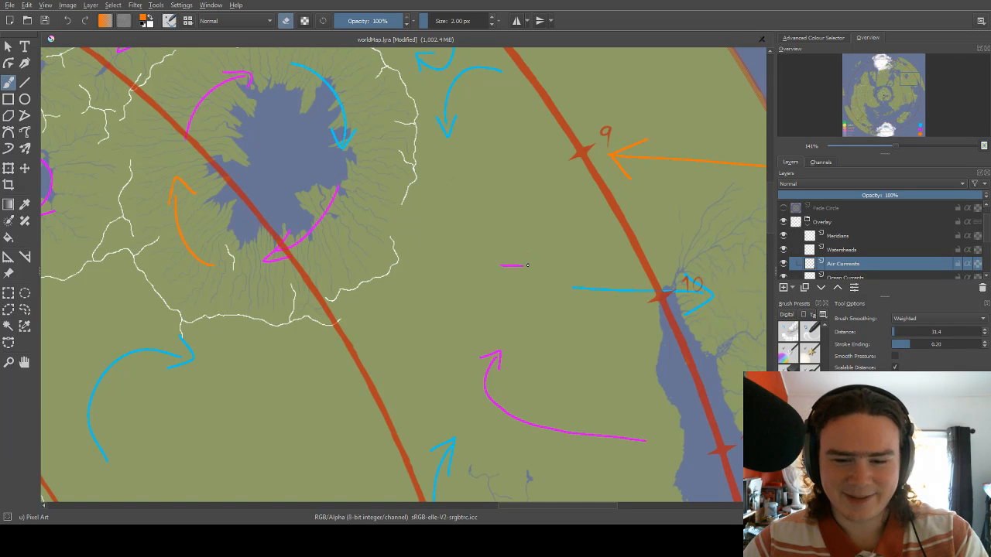
pyautogui.moveTo(517, 267); pyautogui.dragTo(492, 348)
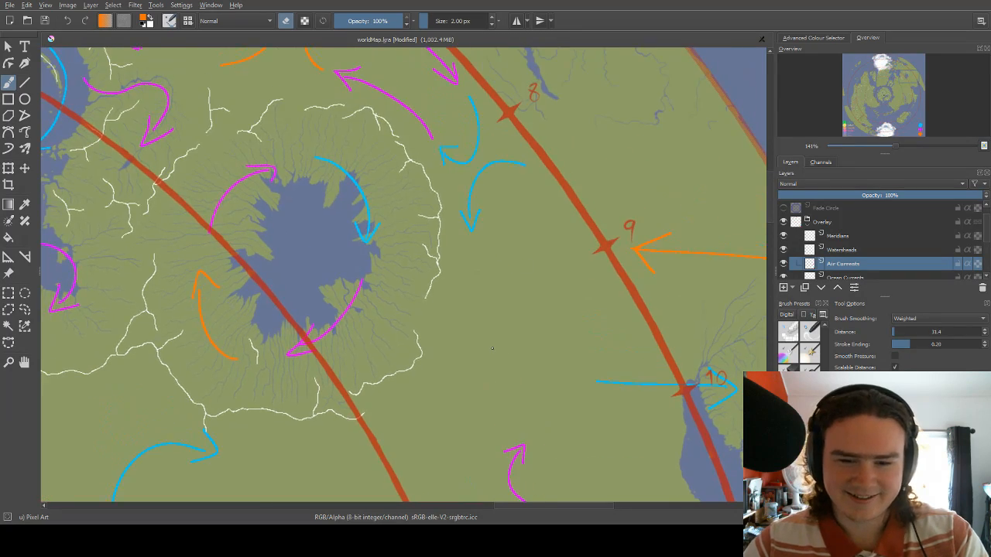
# Switch from erasing back to painting with the 2 px orange brush.
pyautogui.scroll(-6, 492, 349)
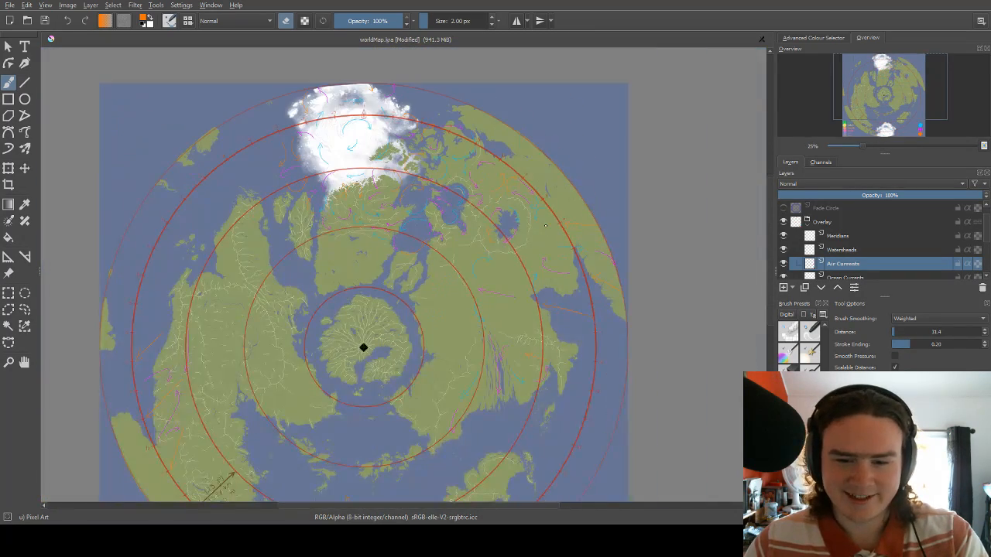
pyautogui.scroll(3, 547, 221)
pyautogui.scroll(3, 547, 222)
pyautogui.moveTo(476, 308)
pyautogui.mouseDown()
pyautogui.moveTo(496, 199)
pyautogui.moveTo(488, 172)
pyautogui.moveTo(462, 254)
pyautogui.moveTo(467, 224)
pyautogui.mouseUp()
pyautogui.rightClick(498, 157)
pyautogui.rightClick(516, 194)
pyautogui.press('e')
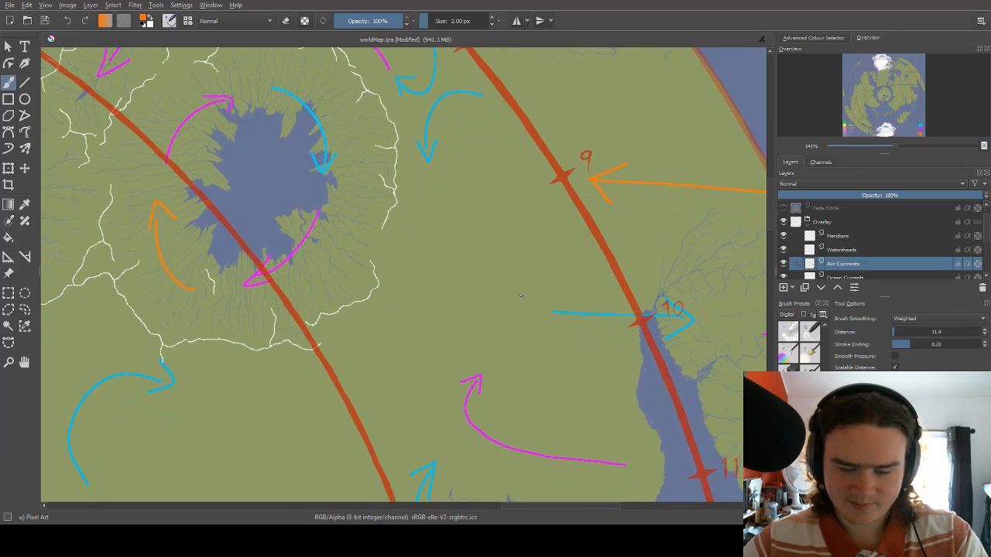
# Draw an orange arrow eastward from the strait below the western lake to the meridian line, and a short one curving east beyond it.
pyautogui.moveTo(520, 295); pyautogui.dragTo(463, 307)
pyautogui.scroll(-5, 523, 267)
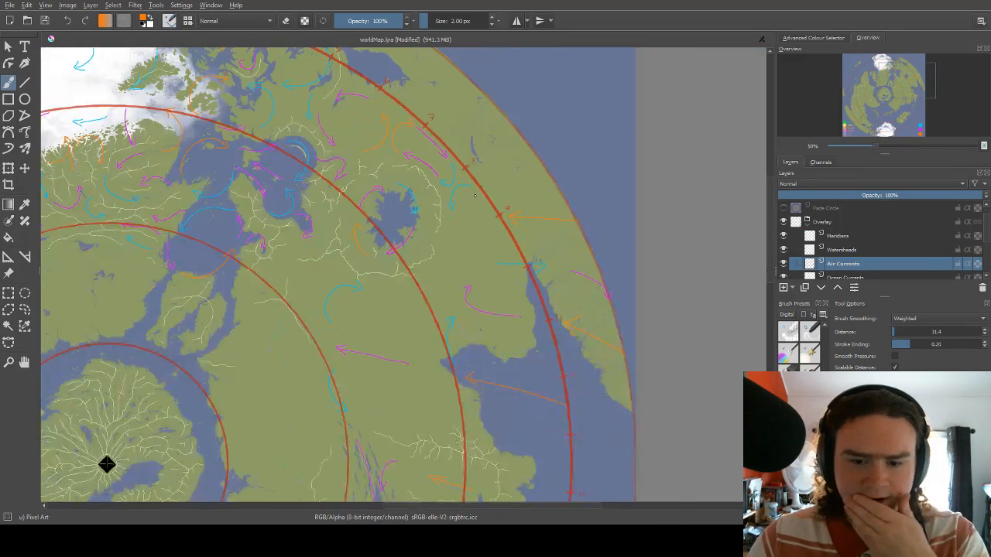
pyautogui.scroll(3, 457, 282)
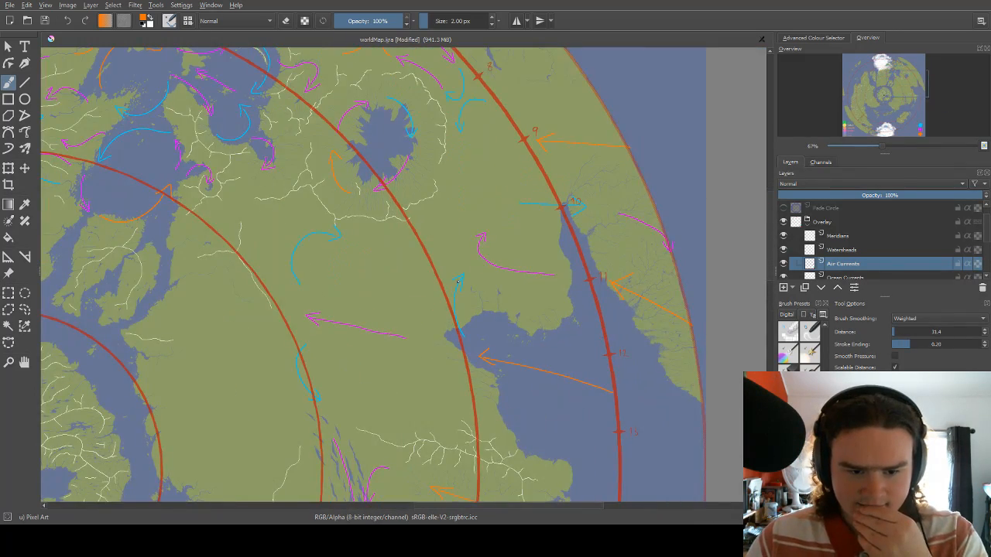
pyautogui.scroll(2, 144, 234)
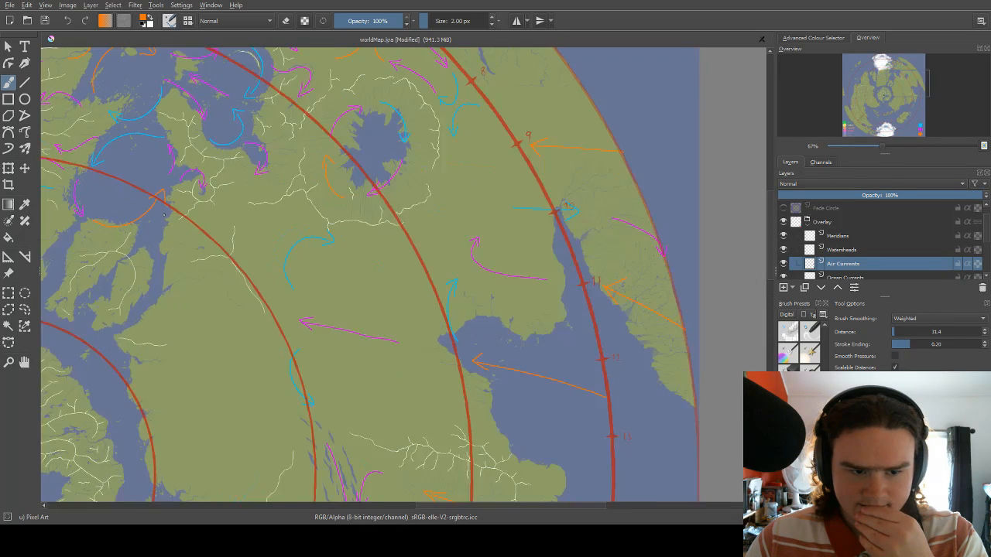
pyautogui.moveTo(293, 197); pyautogui.dragTo(426, 197)
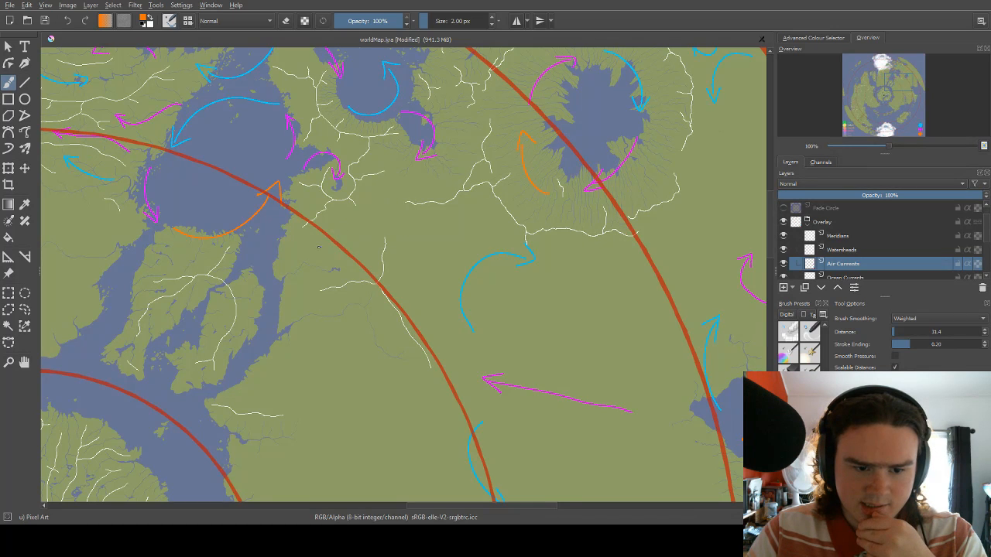
pyautogui.moveTo(248, 268); pyautogui.dragTo(347, 253)
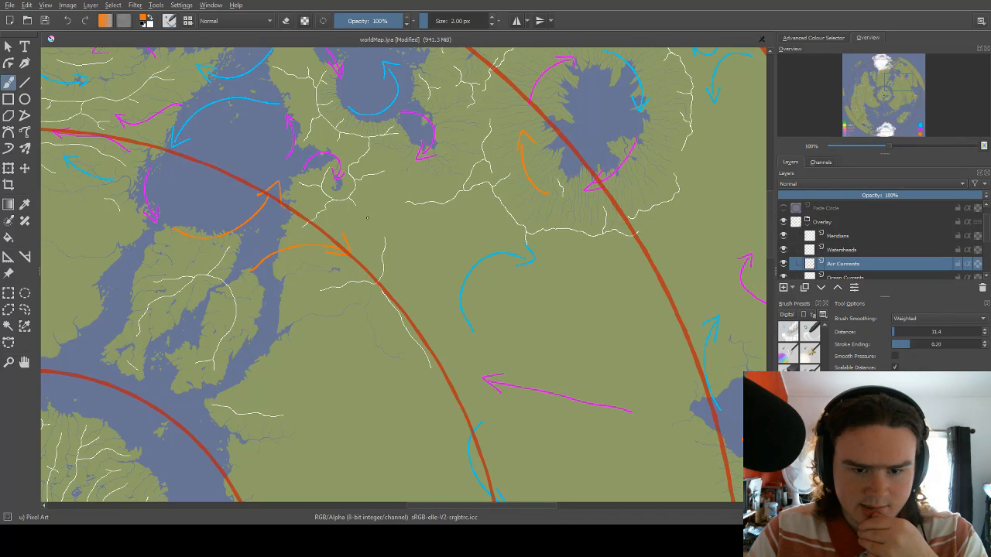
pyautogui.hotkey('ctrl', 'z')
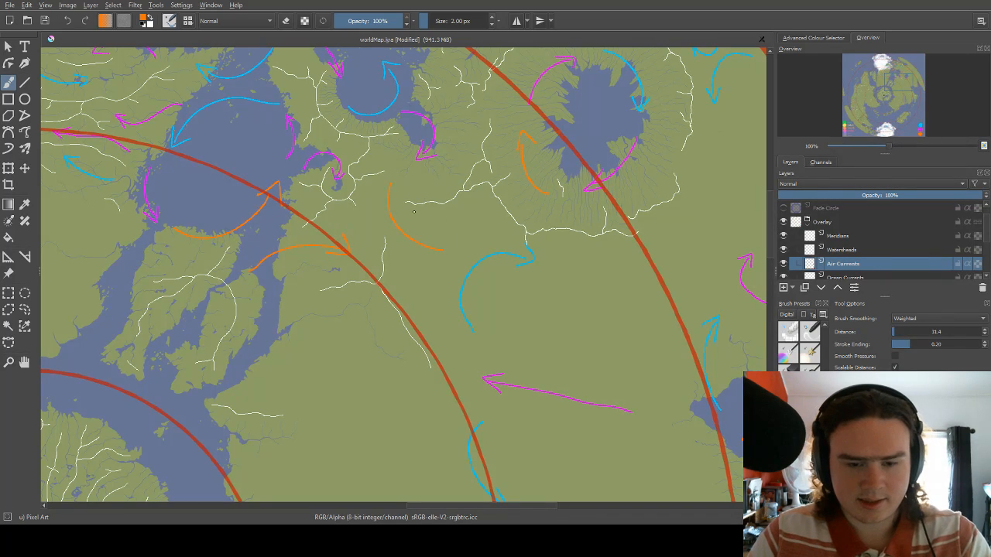
pyautogui.moveTo(398, 182)
pyautogui.mouseDown()
pyautogui.moveTo(419, 220)
pyautogui.moveTo(447, 218)
pyautogui.mouseUp()
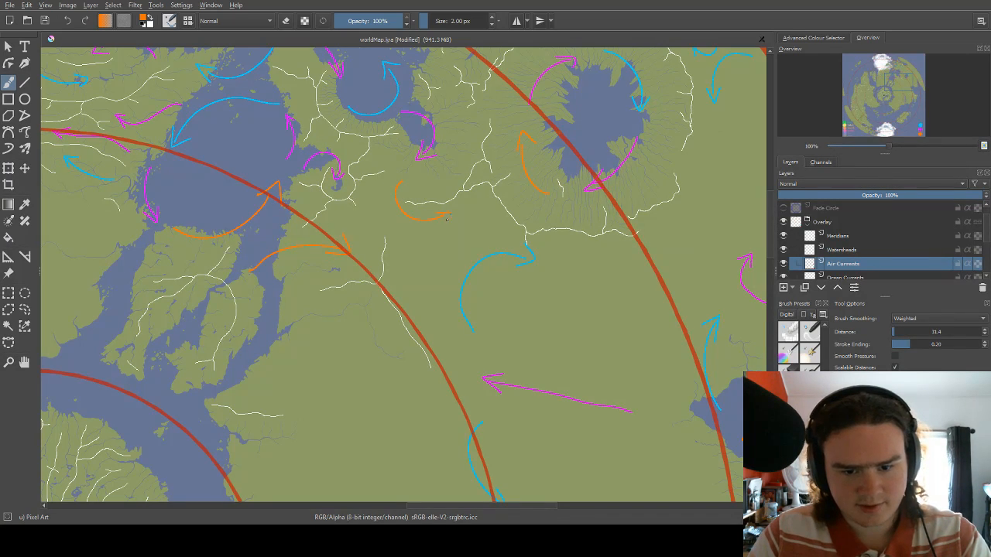
# Draw a magenta arrow arching over the ridge tip beside the meridian line, and a smaller one curving southeast beyond the short orange arrow.
pyautogui.rightClick(393, 234)
pyautogui.click(364, 207)
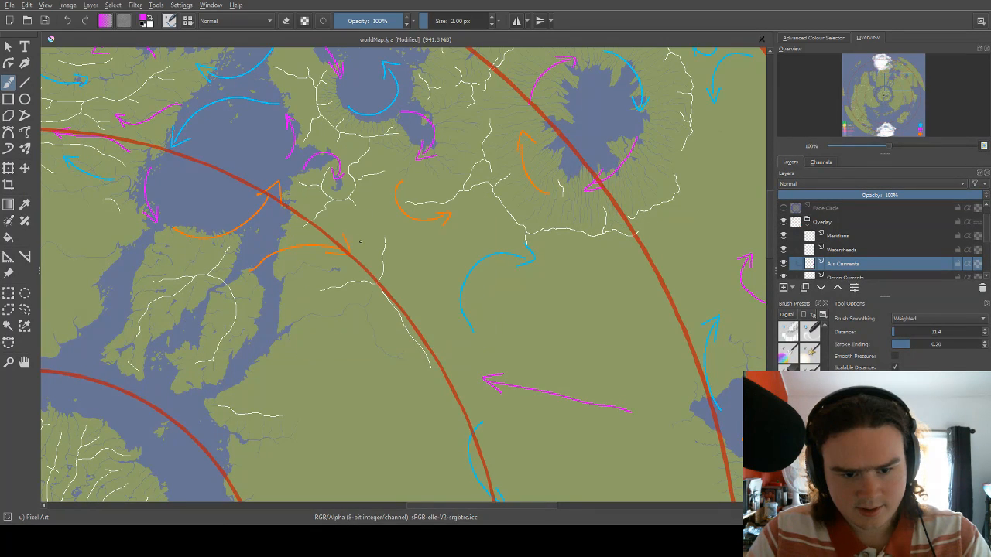
pyautogui.moveTo(361, 251)
pyautogui.mouseDown()
pyautogui.moveTo(408, 242)
pyautogui.moveTo(409, 260)
pyautogui.moveTo(418, 249)
pyautogui.mouseUp()
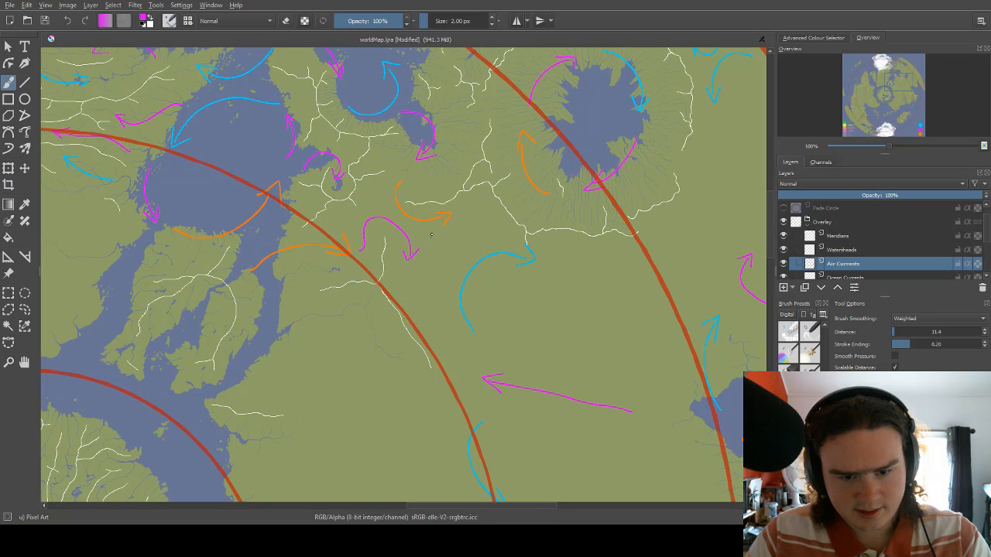
pyautogui.moveTo(464, 189); pyautogui.dragTo(479, 148)
pyautogui.rightClick(488, 169)
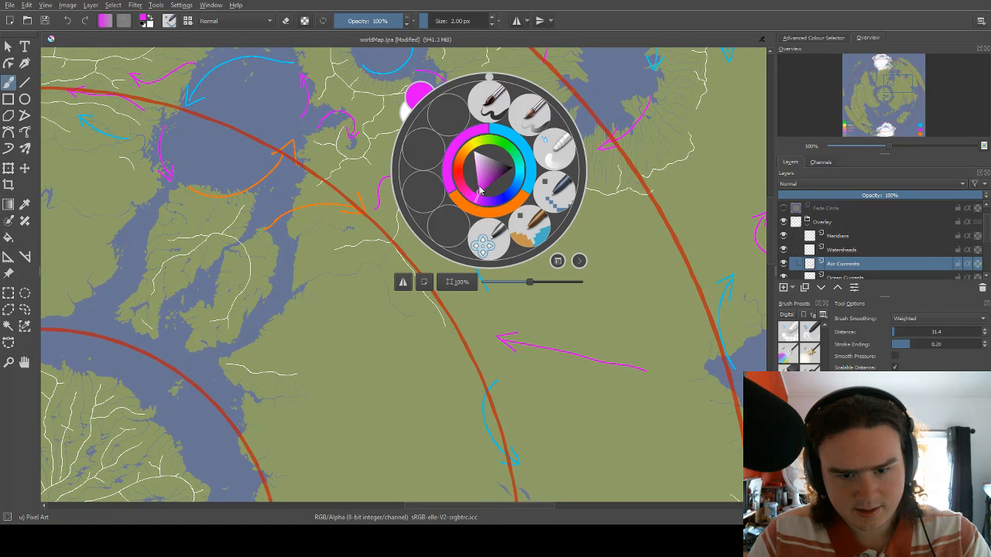
pyautogui.click(519, 158)
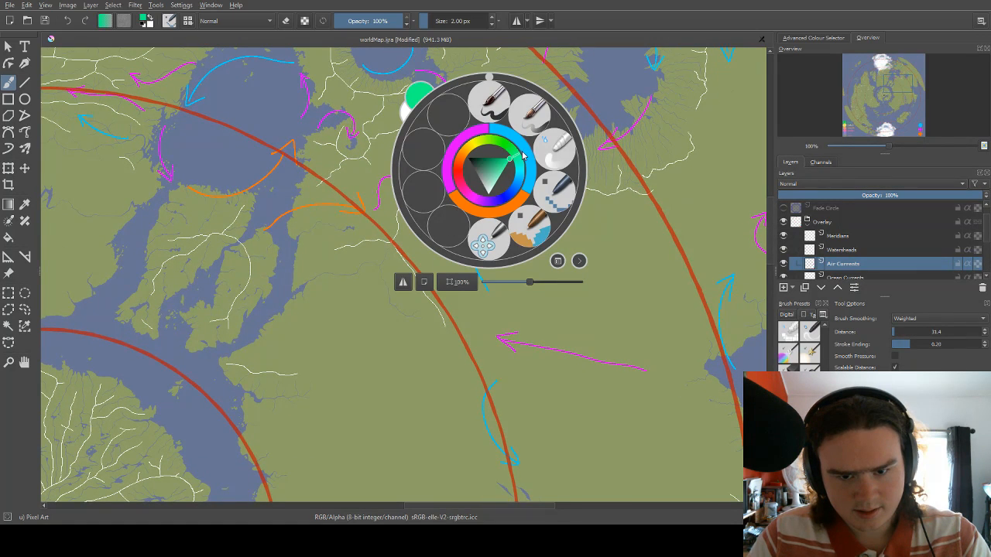
pyautogui.click(461, 138)
pyautogui.rightClick(467, 199)
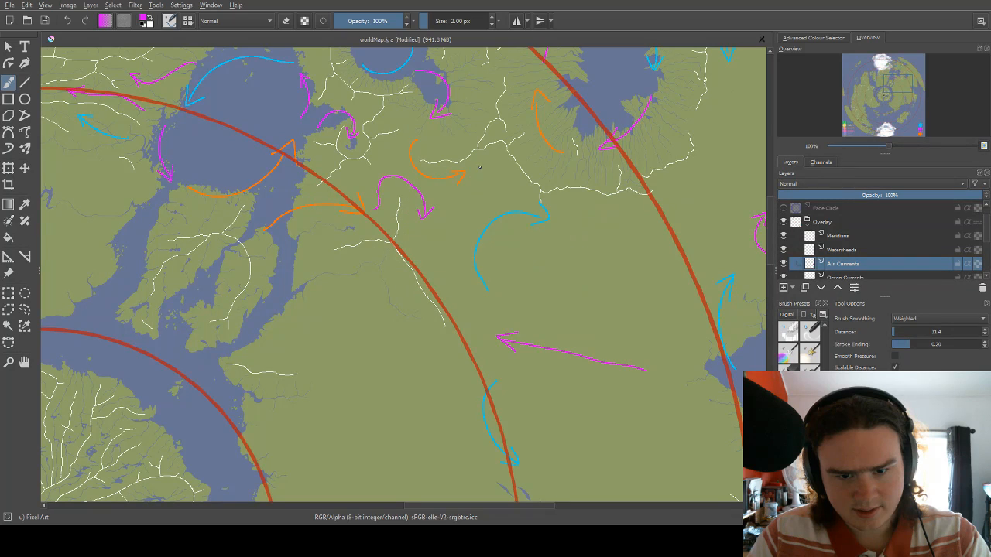
# Draw a blue arrow running southwest from below the small magenta arrow, passing west of the large curved blue arrow.
pyautogui.rightClick(511, 193)
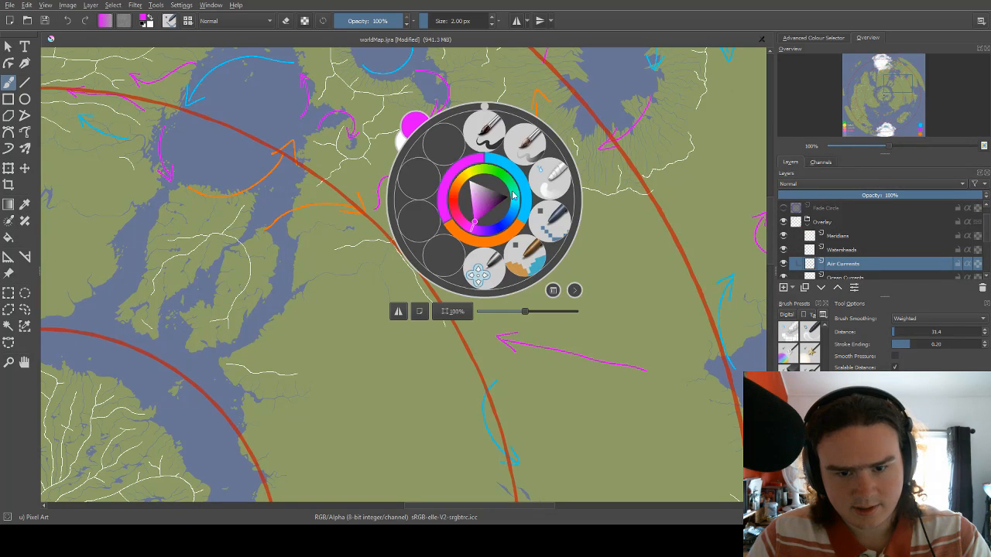
pyautogui.click(512, 192)
pyautogui.rightClick(512, 191)
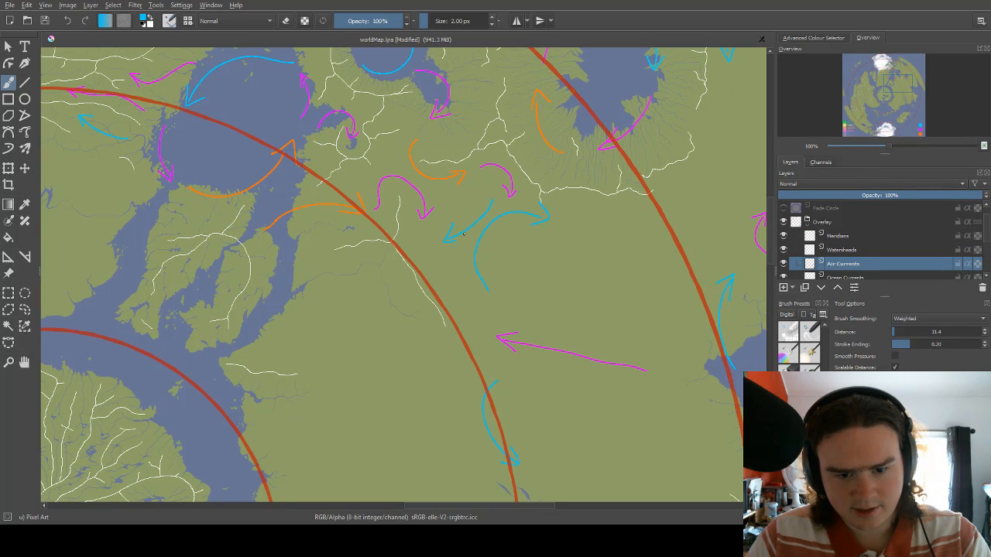
pyautogui.moveTo(464, 234)
pyautogui.mouseDown()
pyautogui.moveTo(486, 191)
pyautogui.moveTo(466, 222)
pyautogui.mouseUp()
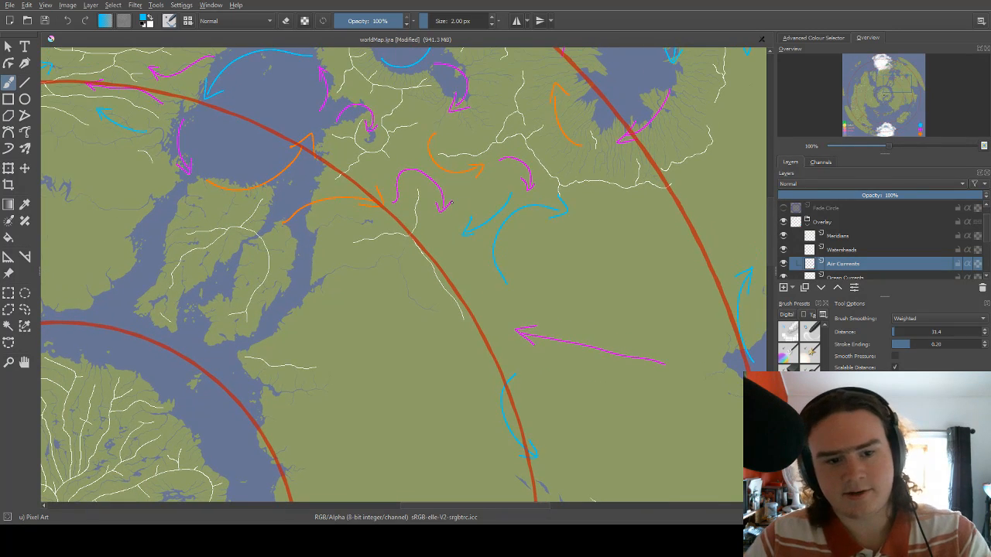
pyautogui.moveTo(456, 176); pyautogui.dragTo(569, 125)
pyautogui.moveTo(489, 192); pyautogui.dragTo(338, 226)
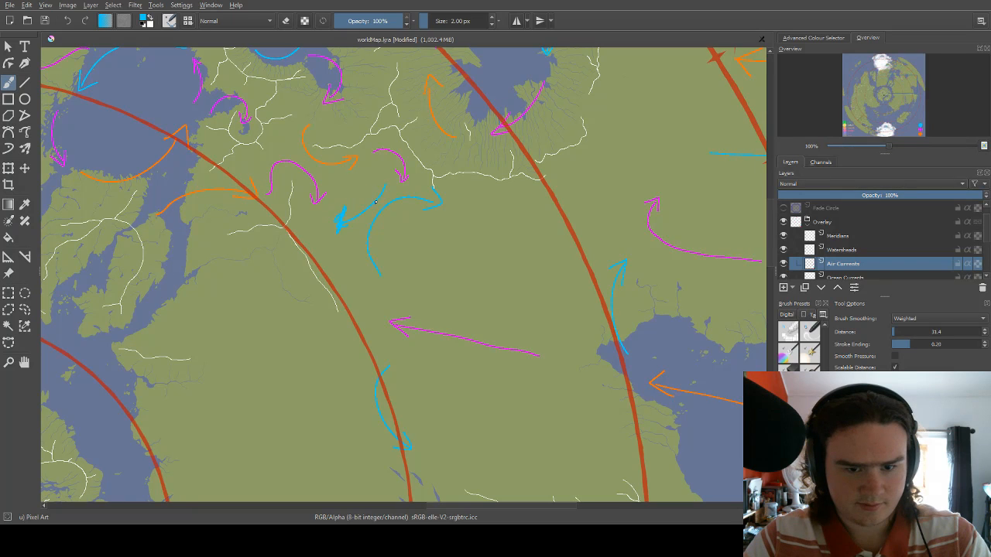
# Set the brush color to magenta and erase the straight and curved blue arrows south of the ridge, enlarging the eraser beyond 9 px.
pyautogui.rightClick(377, 192)
pyautogui.click(362, 157)
pyautogui.press('e')
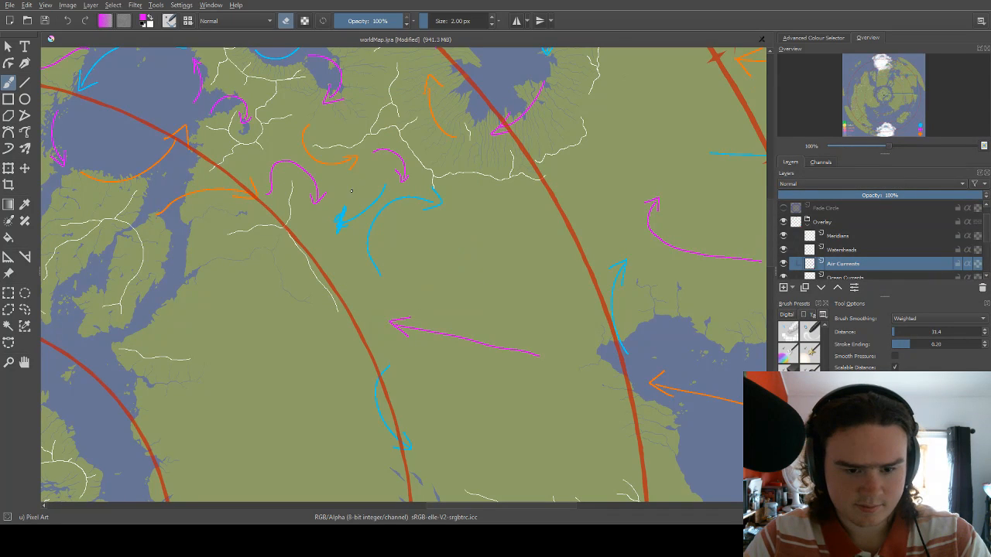
pyautogui.press(']')
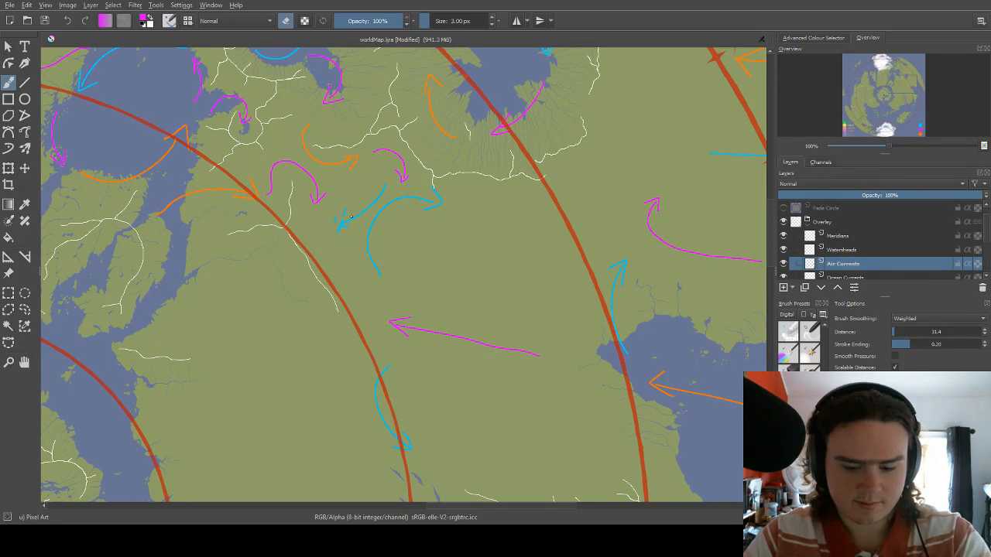
pyautogui.press(']')
pyautogui.moveTo(338, 233)
pyautogui.mouseDown()
pyautogui.moveTo(348, 202)
pyautogui.moveTo(349, 224)
pyautogui.mouseUp()
pyautogui.moveTo(389, 186); pyautogui.dragTo(379, 203)
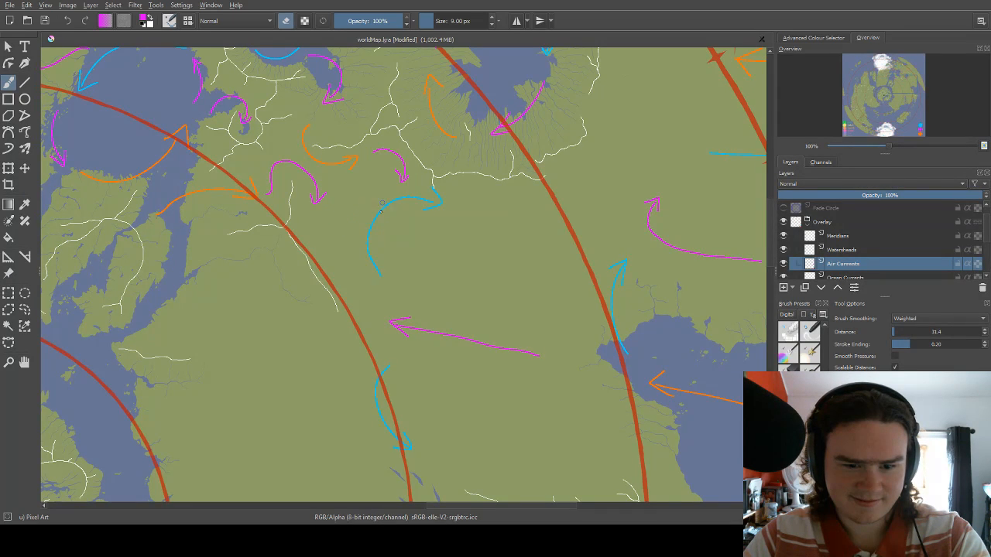
pyautogui.moveTo(439, 200)
pyautogui.mouseDown()
pyautogui.moveTo(413, 215)
pyautogui.moveTo(422, 199)
pyautogui.moveTo(406, 196)
pyautogui.moveTo(383, 214)
pyautogui.mouseUp()
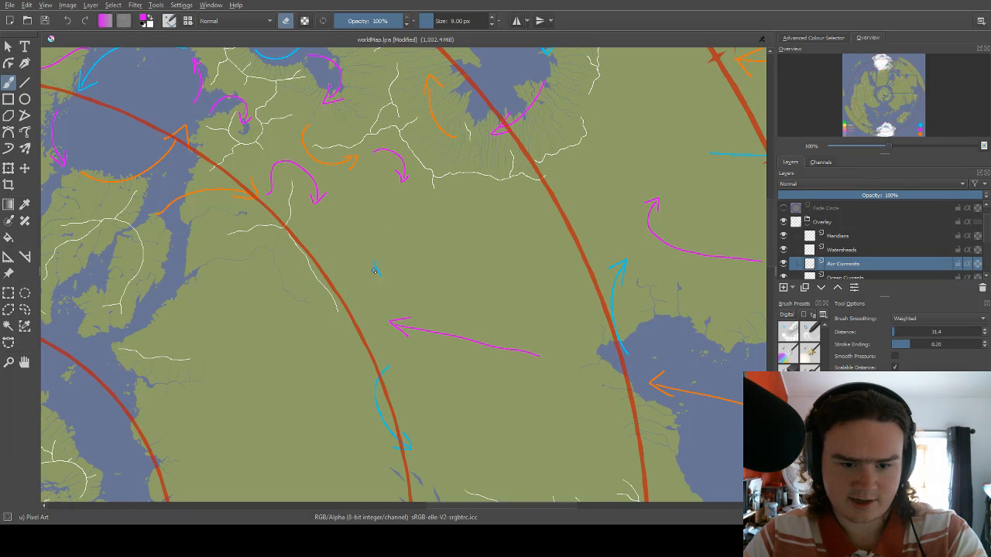
pyautogui.press(']')
pyautogui.press(']')
pyautogui.press(']')
pyautogui.press(']')
pyautogui.press(']')
pyautogui.press(']')
pyautogui.press(']')
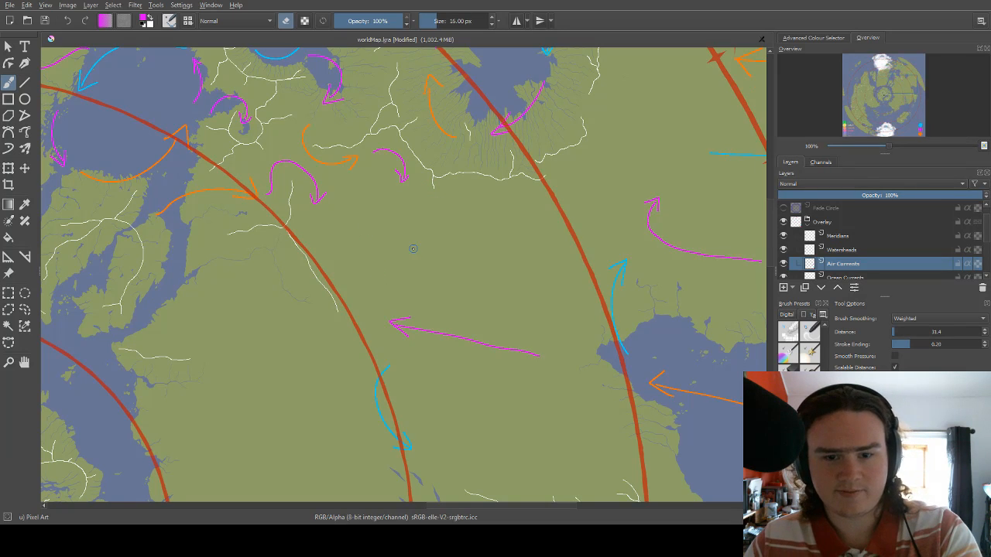
# Erase the orange, blue and magenta arrows around marks 9 to 11 on the eastern coast with a 22 px eraser.
pyautogui.scroll(-3, 446, 258)
pyautogui.scroll(1, 570, 200)
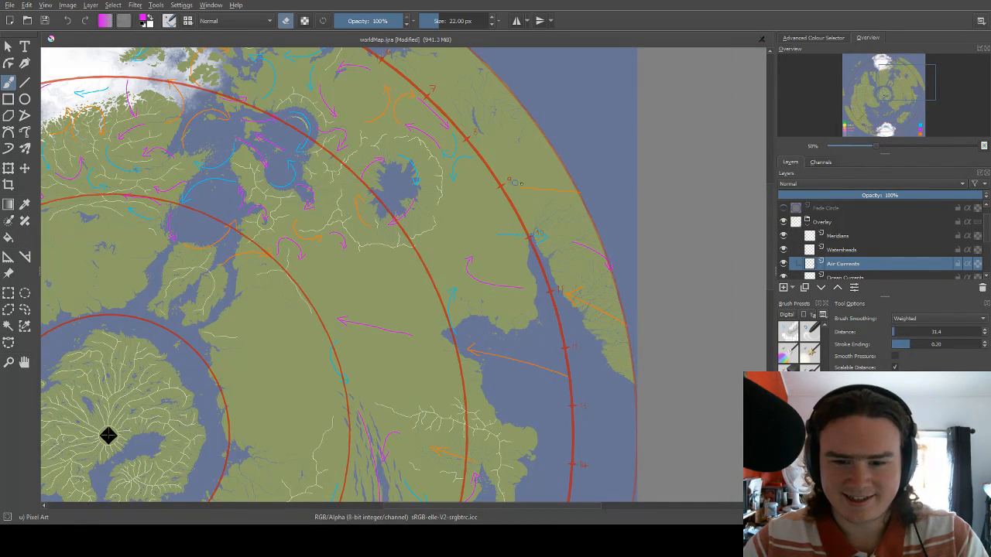
pyautogui.moveTo(584, 186)
pyautogui.mouseDown()
pyautogui.moveTo(565, 191)
pyautogui.moveTo(544, 166)
pyautogui.moveTo(534, 123)
pyautogui.mouseUp()
pyautogui.moveTo(562, 228)
pyautogui.mouseDown()
pyautogui.moveTo(586, 250)
pyautogui.moveTo(571, 234)
pyautogui.moveTo(587, 238)
pyautogui.moveTo(583, 199)
pyautogui.moveTo(598, 193)
pyautogui.moveTo(555, 168)
pyautogui.moveTo(523, 168)
pyautogui.moveTo(521, 182)
pyautogui.moveTo(535, 169)
pyautogui.moveTo(479, 163)
pyautogui.moveTo(511, 171)
pyautogui.moveTo(453, 202)
pyautogui.moveTo(501, 219)
pyautogui.mouseUp()
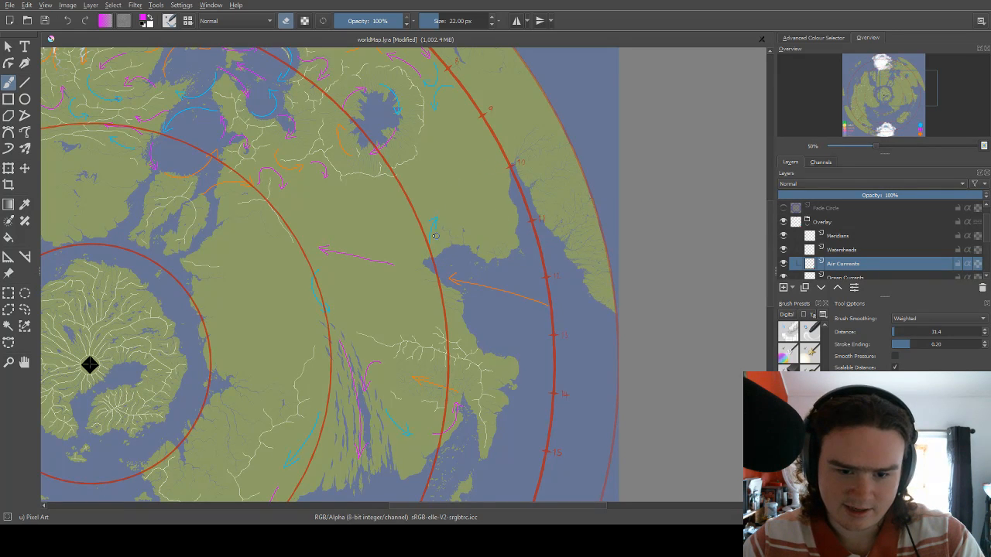
# Erase the blue arrow north of the eastern bay, the orange arrow across the bay and the magenta arrow inland to its west.
pyautogui.moveTo(432, 219)
pyautogui.mouseDown()
pyautogui.moveTo(439, 276)
pyautogui.moveTo(548, 306)
pyautogui.mouseUp()
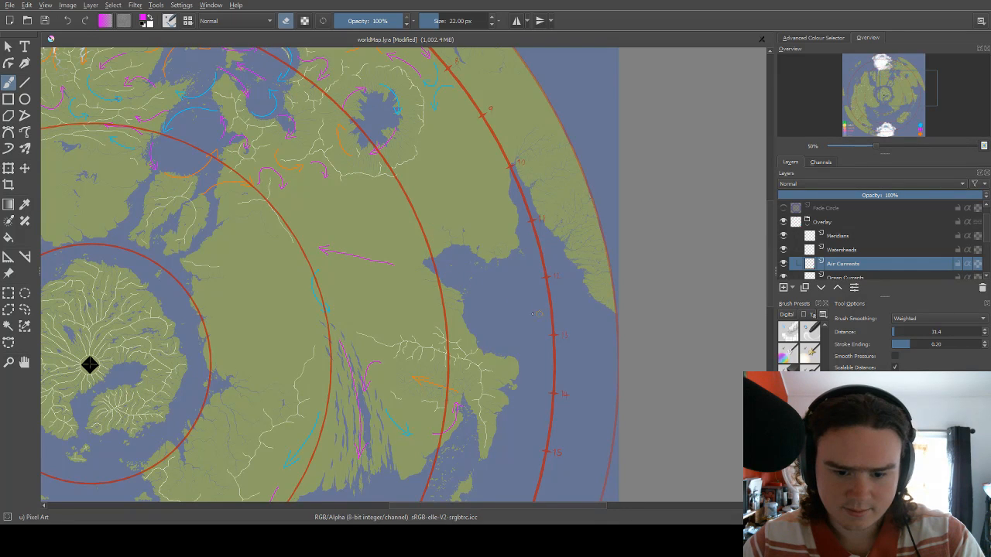
pyautogui.moveTo(458, 336); pyautogui.dragTo(510, 299)
pyautogui.moveTo(373, 212); pyautogui.dragTo(442, 226)
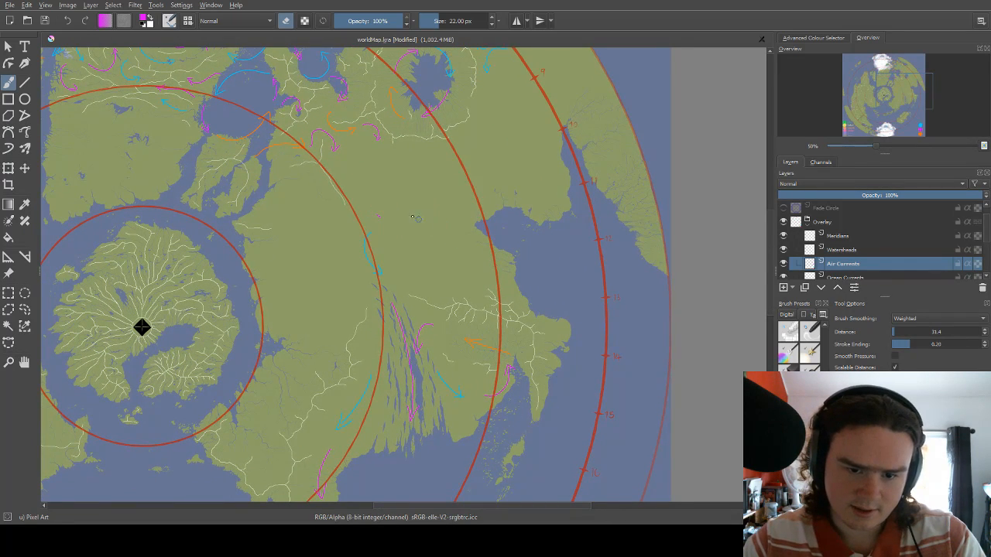
# Erase the short blue arrow north of the narrow inland lakes and the leftover magenta specks above it.
pyautogui.moveTo(371, 223); pyautogui.dragTo(447, 232)
pyautogui.moveTo(408, 203); pyautogui.dragTo(420, 241)
pyautogui.moveTo(221, 311); pyautogui.dragTo(496, 166)
pyautogui.moveTo(503, 253); pyautogui.dragTo(117, 441)
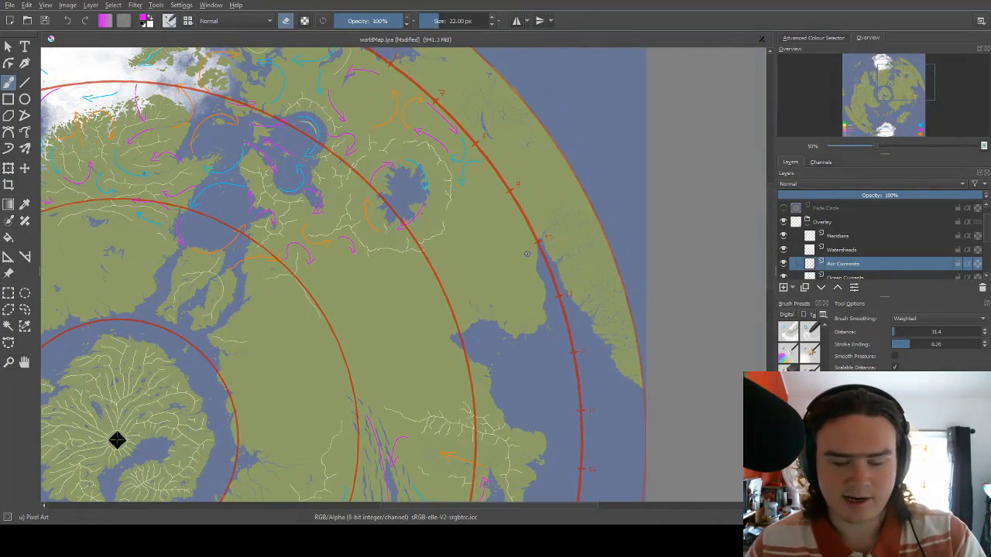
# Switch from erasing to painting in orange and reduce the brush size to 2 px.
pyautogui.scroll(2, 519, 246)
pyautogui.moveTo(430, 144); pyautogui.dragTo(413, 276)
pyautogui.rightClick(424, 237)
pyautogui.click(447, 271)
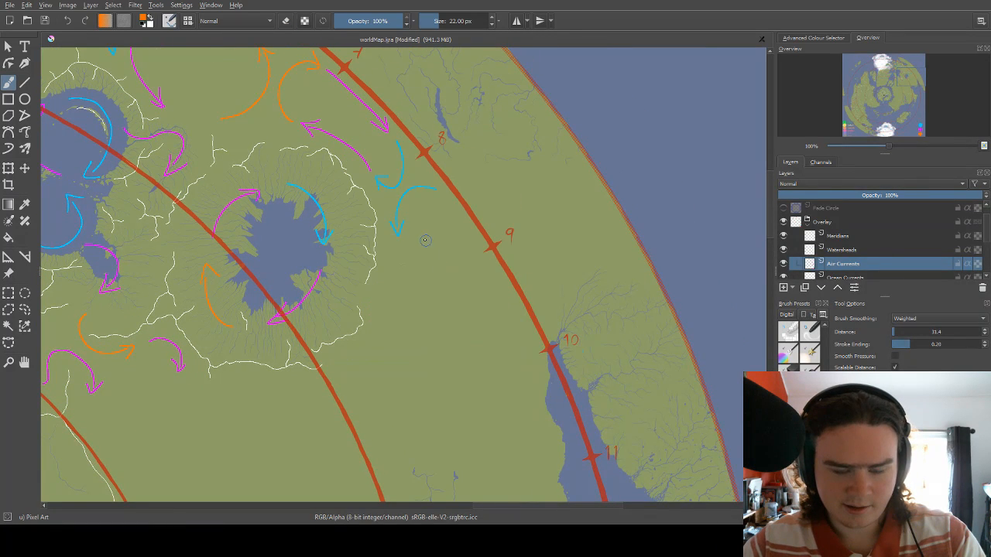
pyautogui.press('[')
pyautogui.press('[')
pyautogui.press('[')
pyautogui.press('[')
pyautogui.press('[')
pyautogui.press('[')
pyautogui.press('[')
pyautogui.press('[')
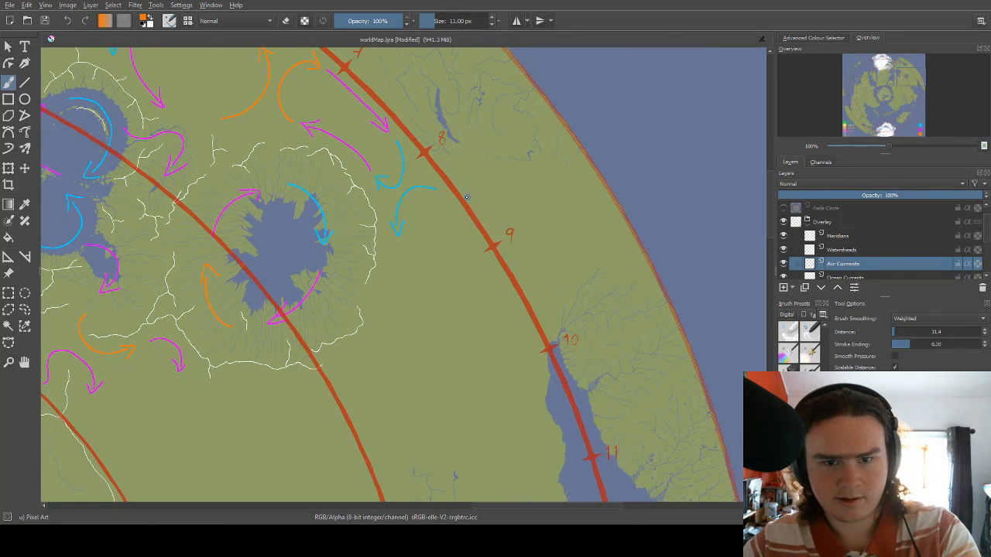
pyautogui.press('[')
pyautogui.press('[')
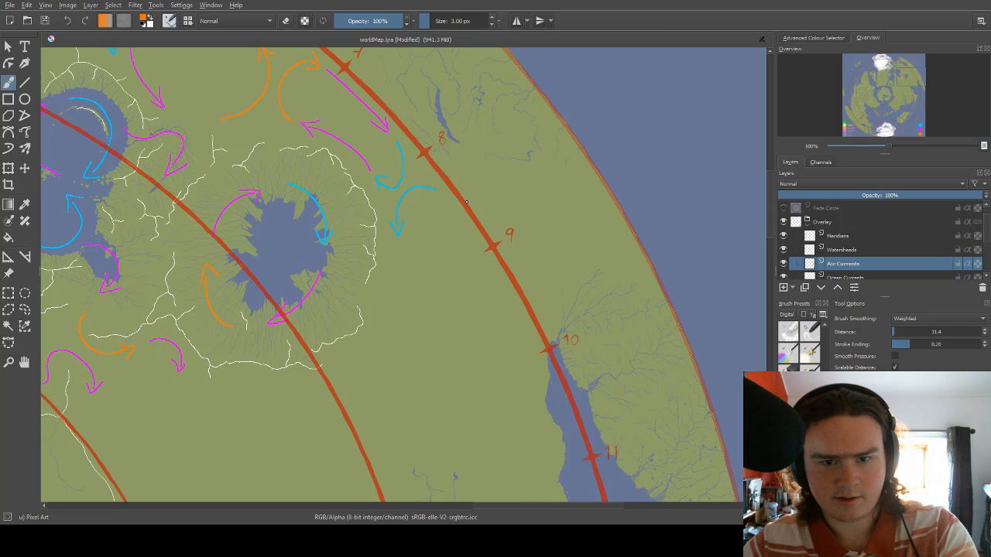
pyautogui.press('[')
# Draw a blue arrow curving east from the tip of the small magenta arrow southwest of the ringed lake.
pyautogui.scroll(-2, 514, 193)
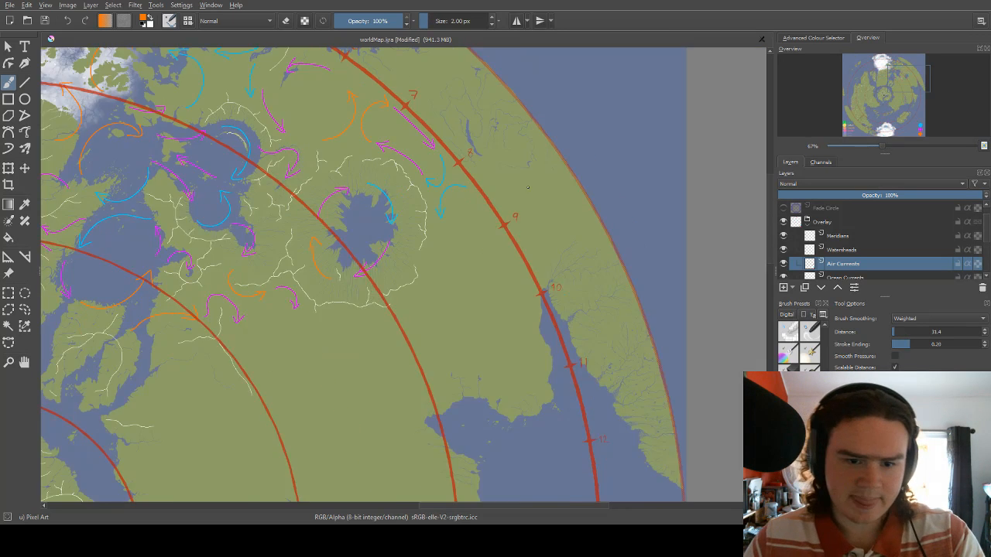
pyautogui.scroll(2, 463, 255)
pyautogui.moveTo(253, 245); pyautogui.dragTo(413, 126)
pyautogui.moveTo(347, 201); pyautogui.dragTo(406, 167)
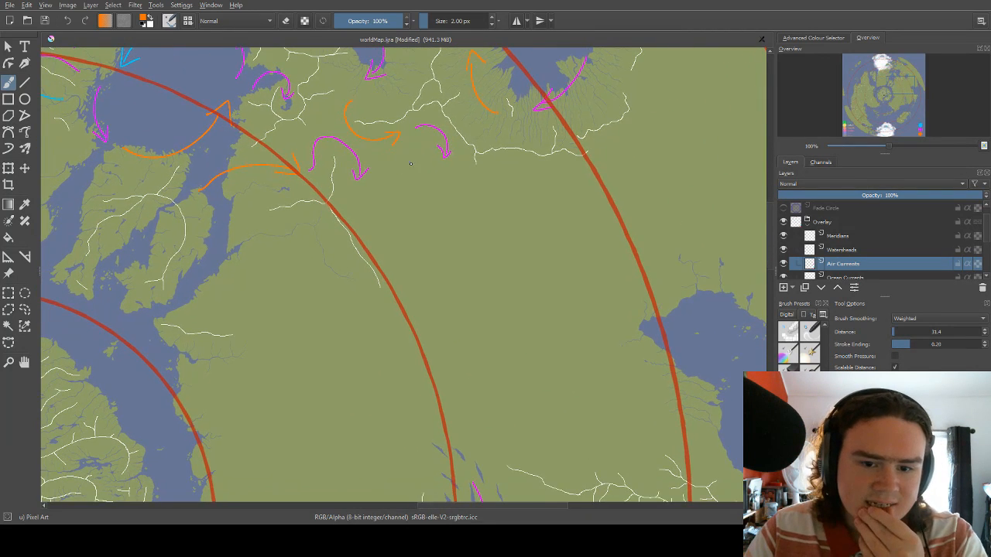
pyautogui.rightClick(456, 172)
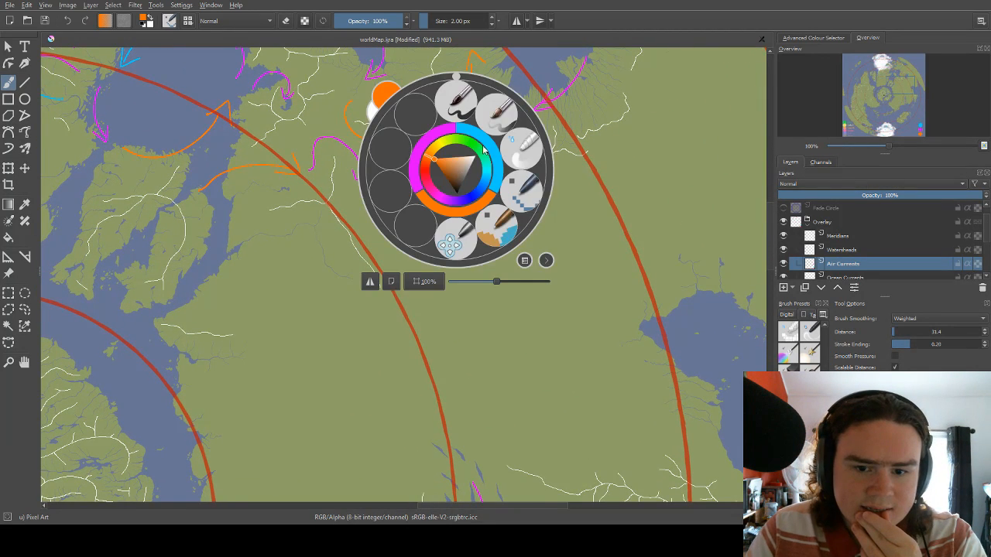
pyautogui.click(474, 163)
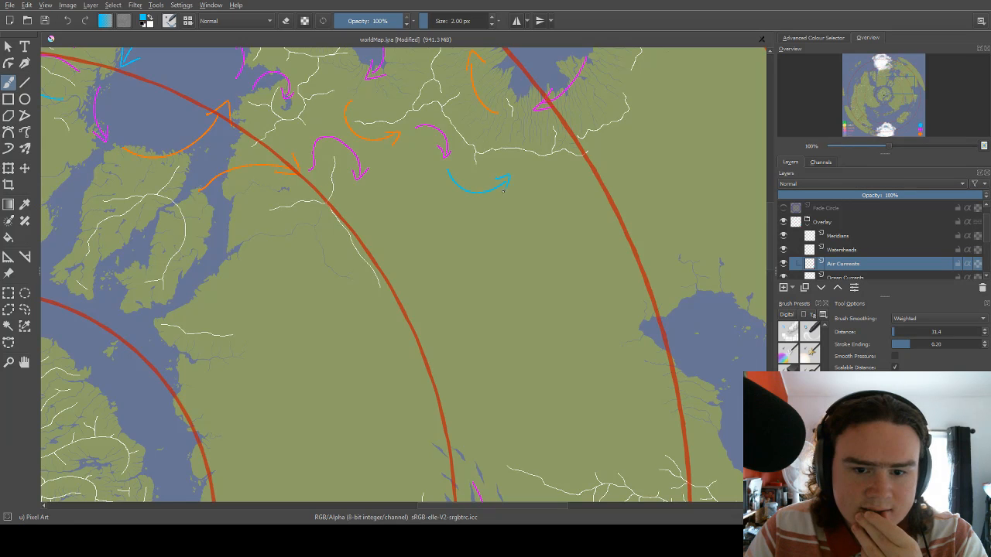
# Draw a straight blue arrow southeast from below the magenta hook, alongside the red circle, replacing the curved first attempt.
pyautogui.moveTo(416, 192); pyautogui.dragTo(459, 142)
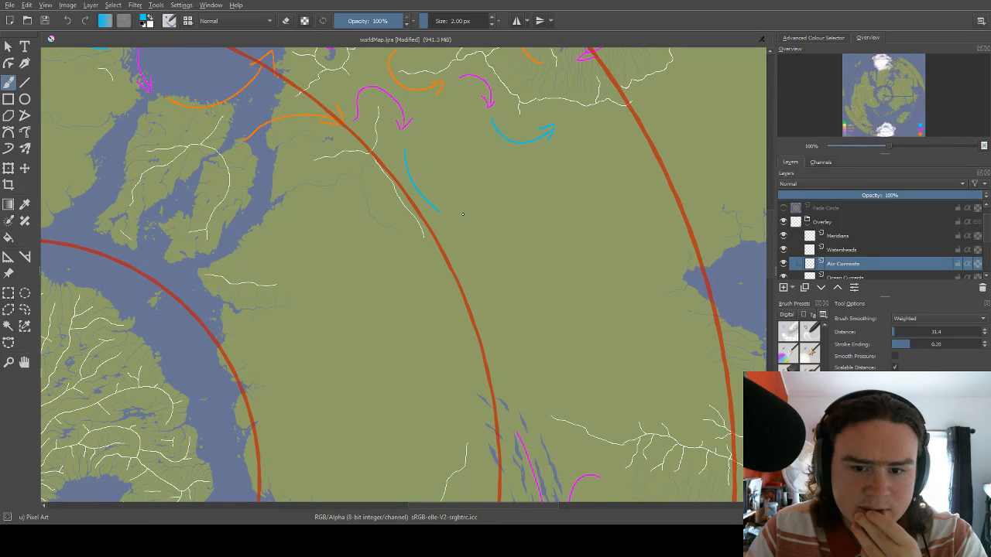
pyautogui.moveTo(441, 179); pyautogui.dragTo(465, 151)
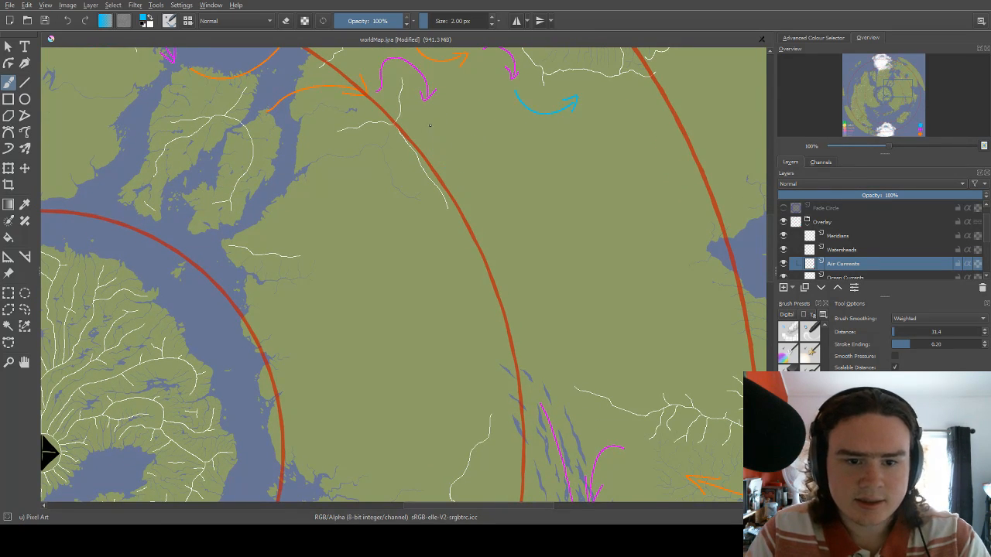
pyautogui.moveTo(467, 190)
pyautogui.mouseDown()
pyautogui.moveTo(458, 159)
pyautogui.moveTo(490, 138)
pyautogui.mouseUp()
# Draw a magenta arrow from the straight blue arrow's tip, curving west across the watershed line and back north.
pyautogui.rightClick(487, 164)
pyautogui.click(462, 142)
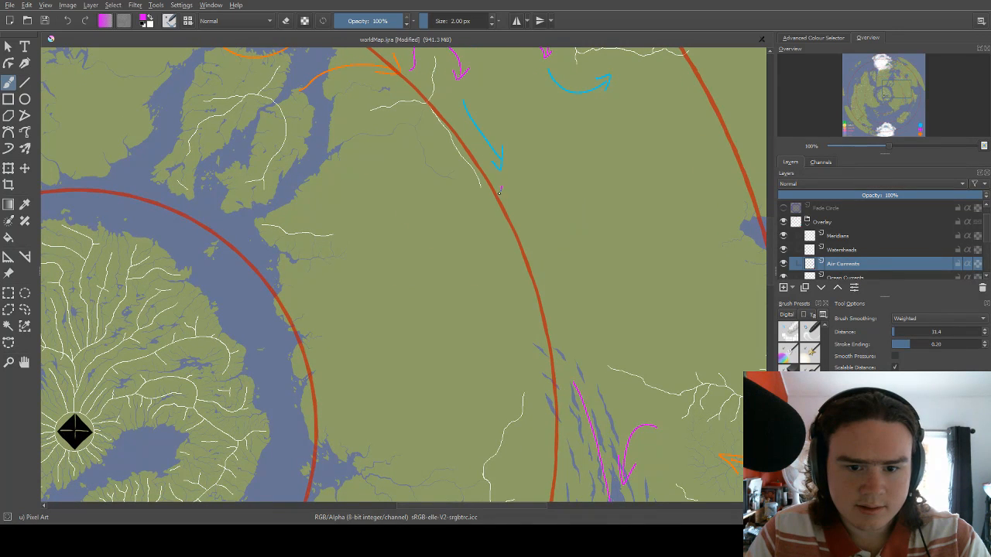
pyautogui.moveTo(500, 192)
pyautogui.mouseDown()
pyautogui.moveTo(430, 167)
pyautogui.moveTo(425, 139)
pyautogui.mouseUp()
pyautogui.moveTo(426, 139)
pyautogui.mouseDown()
pyautogui.moveTo(423, 160)
pyautogui.moveTo(437, 156)
pyautogui.mouseUp()
pyautogui.moveTo(438, 137); pyautogui.dragTo(495, 182)
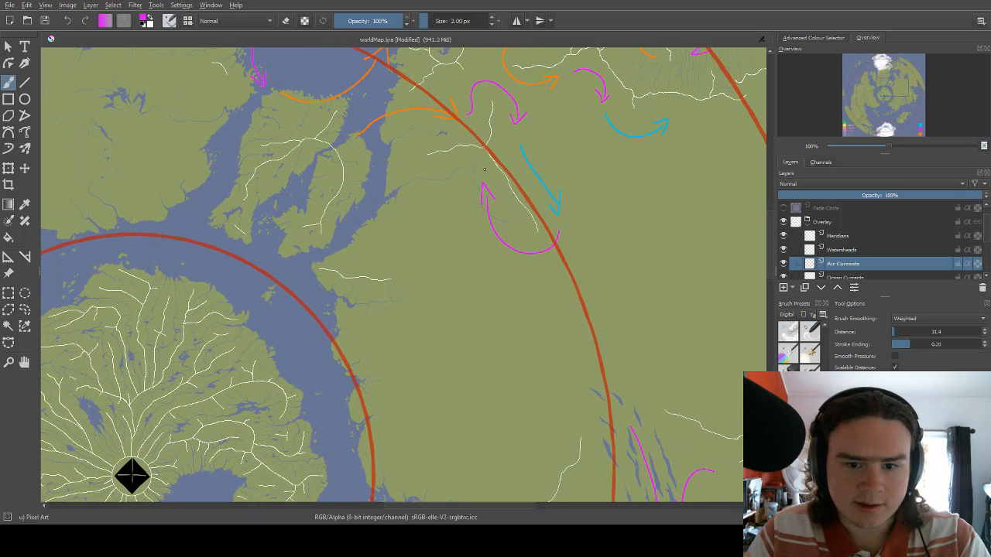
# Draw an orange arrow curving west from the magenta arrow's tip, undoing the long southward version in favor of a short one.
pyautogui.rightClick(484, 168)
pyautogui.click(472, 200)
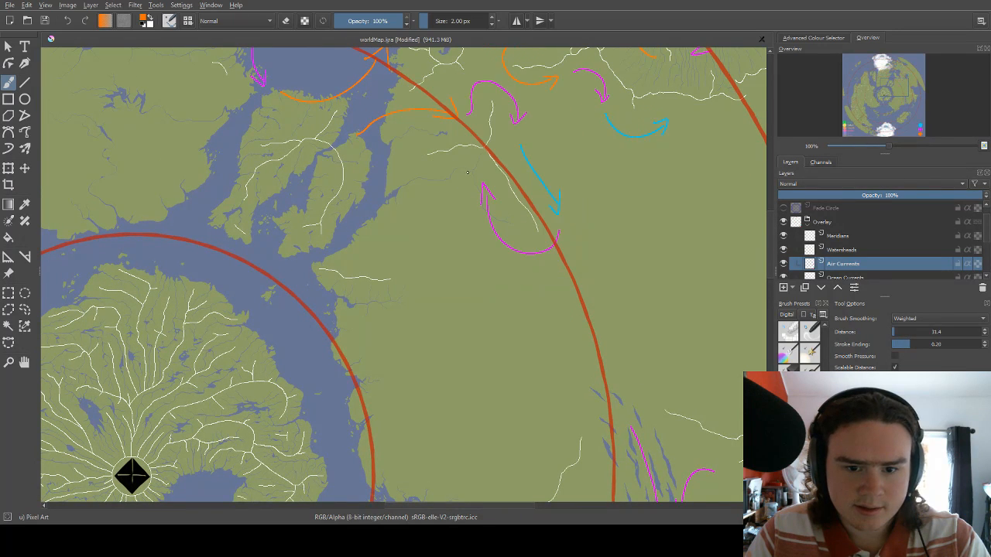
pyautogui.moveTo(438, 164); pyautogui.dragTo(468, 163)
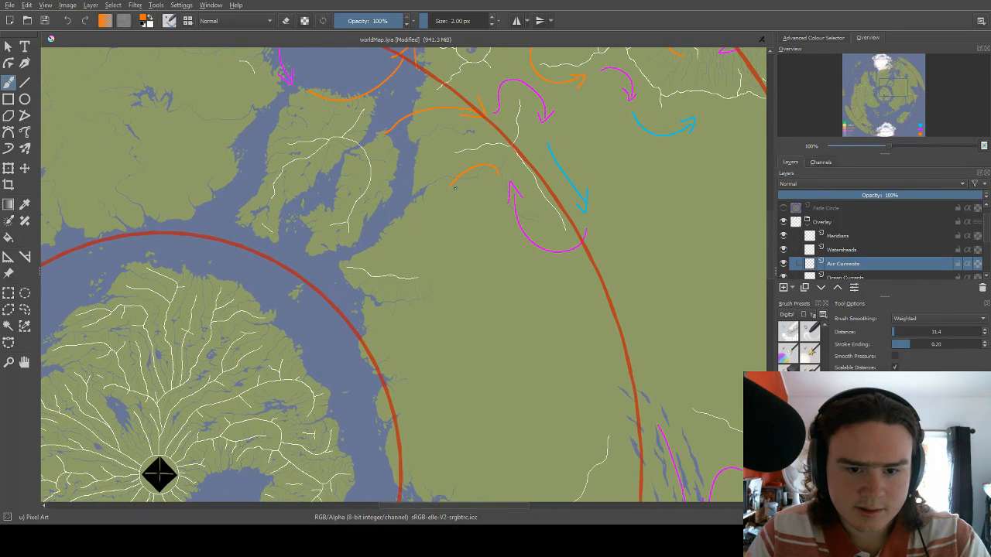
pyautogui.moveTo(445, 195)
pyautogui.mouseDown()
pyautogui.moveTo(461, 194)
pyautogui.moveTo(488, 154)
pyautogui.moveTo(552, 177)
pyautogui.moveTo(506, 246)
pyautogui.moveTo(492, 241)
pyautogui.mouseUp()
pyautogui.hotkey('ctrl', 'z')
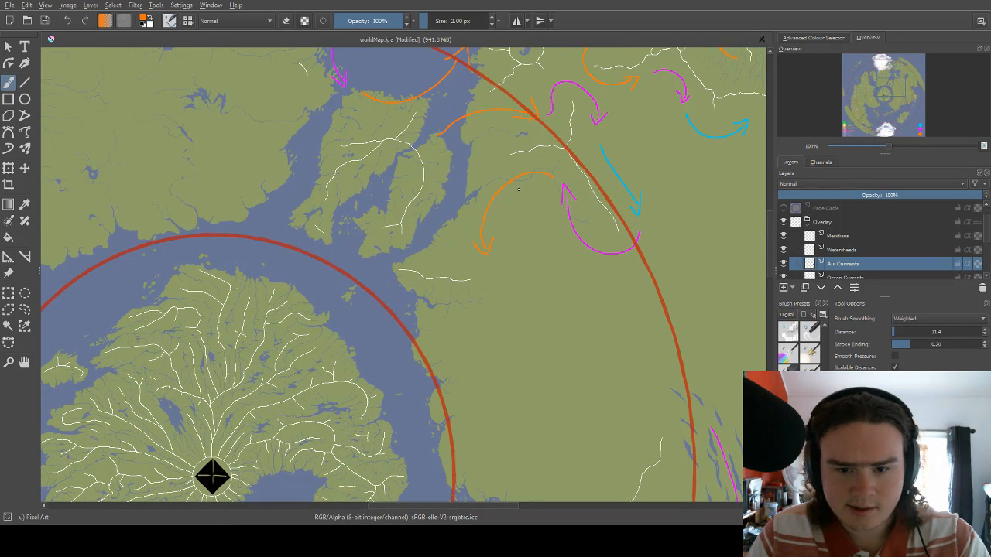
pyautogui.moveTo(493, 202); pyautogui.dragTo(485, 228)
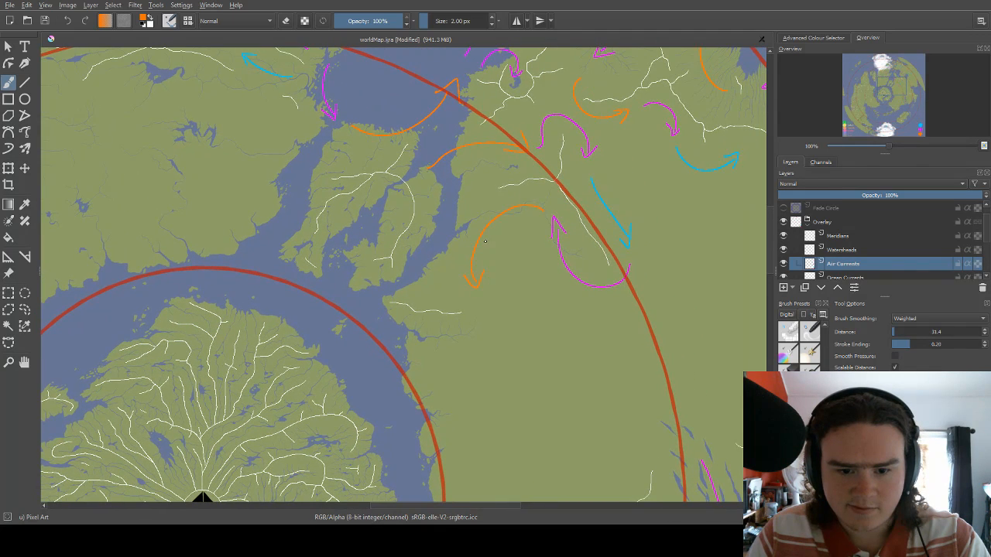
pyautogui.hotkey('ctrl', 'z')
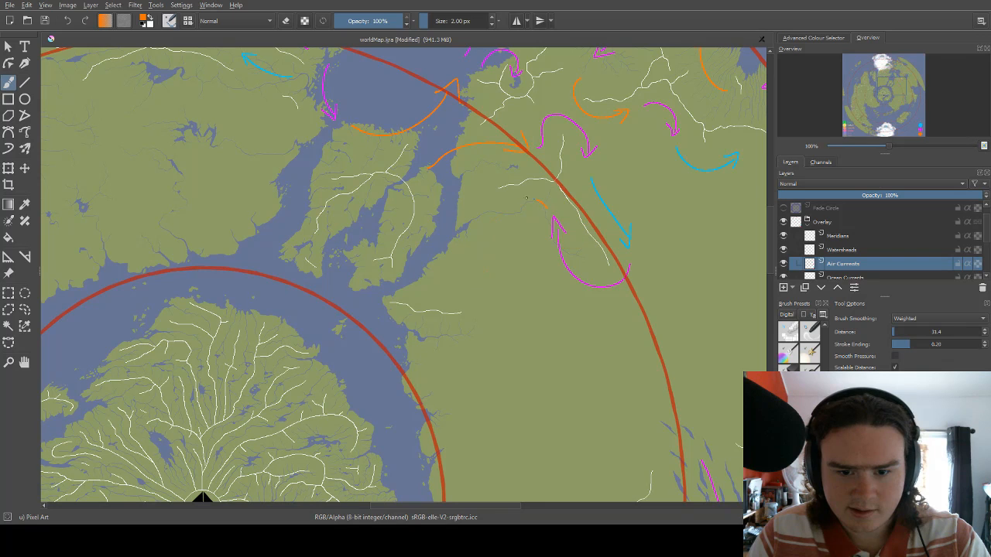
pyautogui.moveTo(509, 222); pyautogui.dragTo(533, 199)
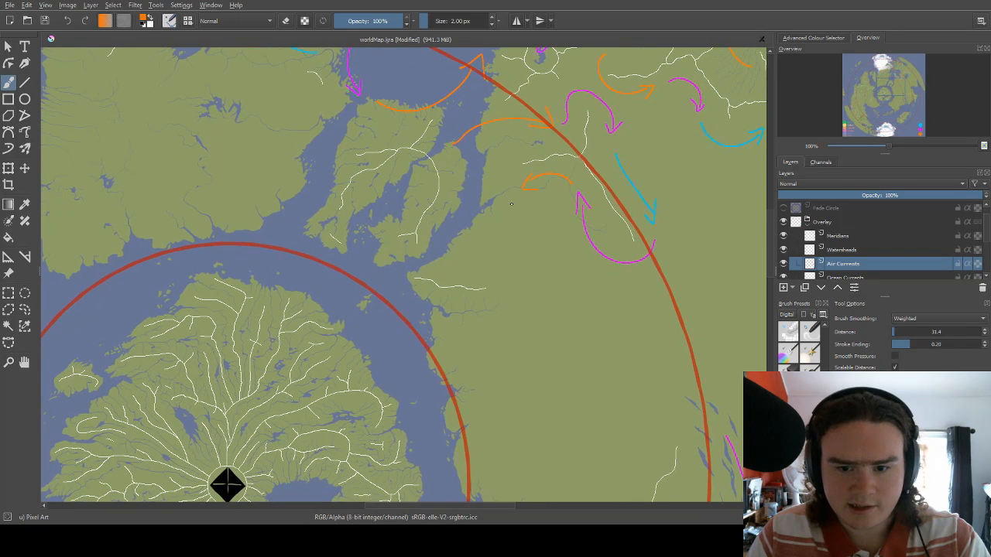
# Draw a magenta arrow running south from the short orange arrow's tip and bending southwest toward the coast.
pyautogui.rightClick(512, 203)
pyautogui.click(499, 171)
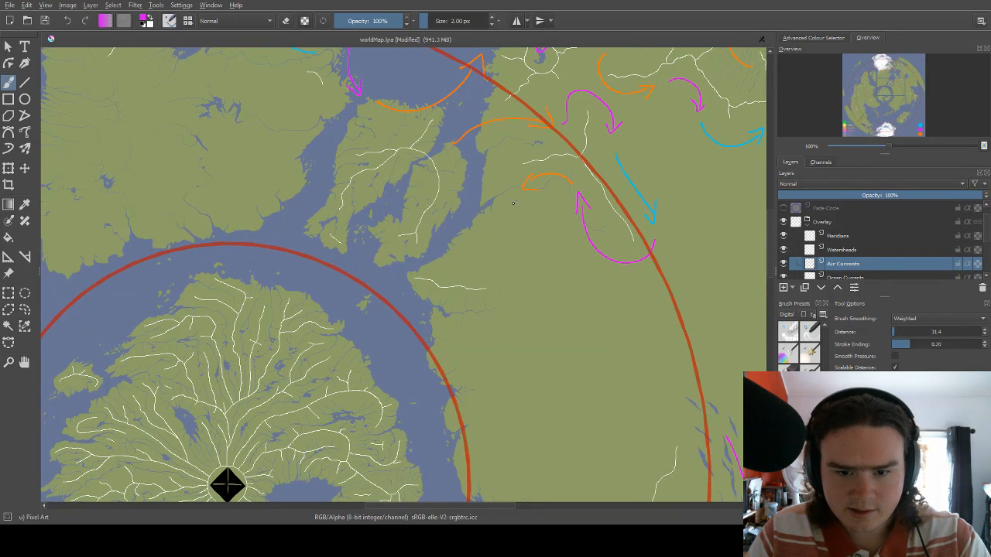
pyautogui.moveTo(512, 203)
pyautogui.mouseDown()
pyautogui.moveTo(489, 274)
pyautogui.moveTo(480, 273)
pyautogui.moveTo(496, 278)
pyautogui.mouseUp()
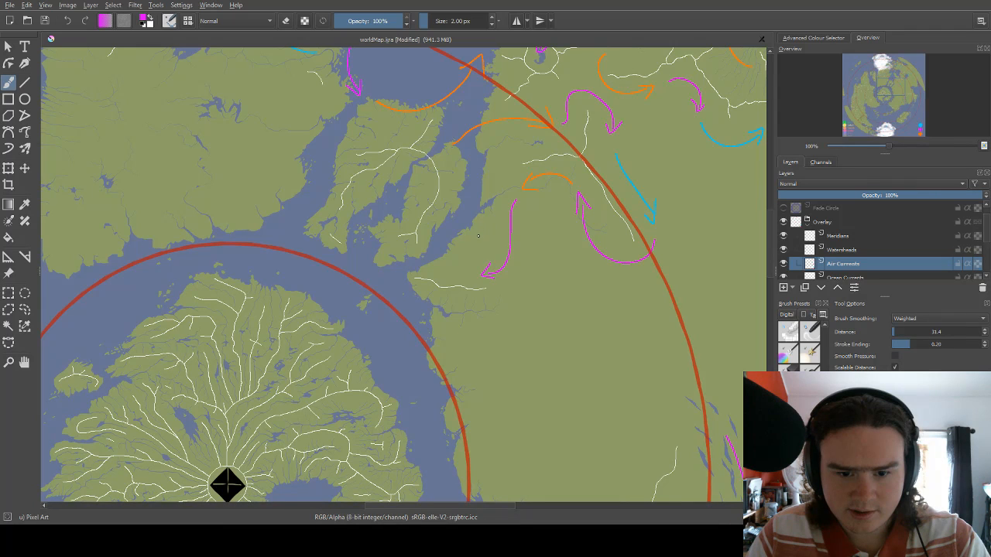
# Draw a blue arrow curving west and north over the inlet from the coastal magenta arrow, and set the brush to magenta.
pyautogui.rightClick(478, 235)
pyautogui.click(466, 263)
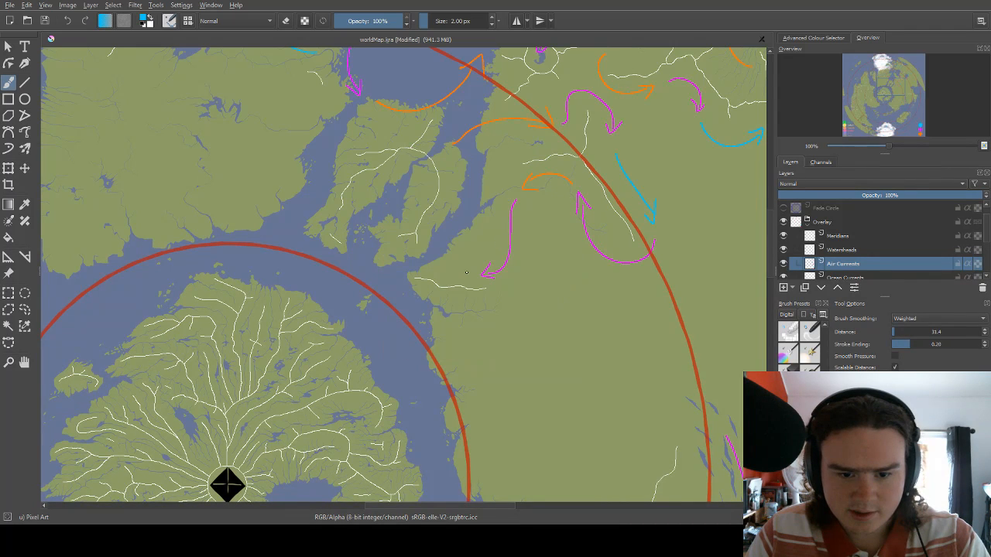
pyautogui.rightClick(472, 197)
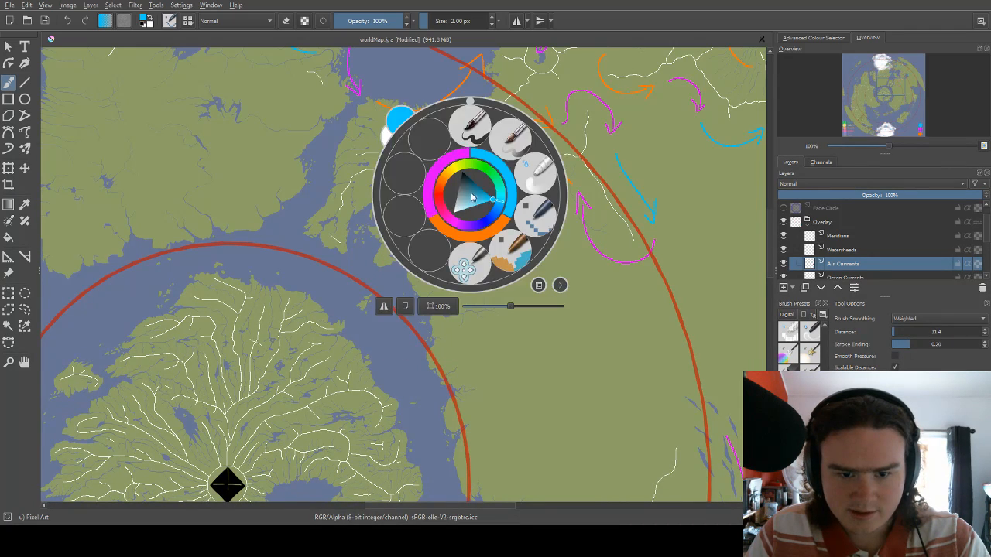
pyautogui.click(458, 157)
pyautogui.moveTo(441, 183); pyautogui.dragTo(466, 165)
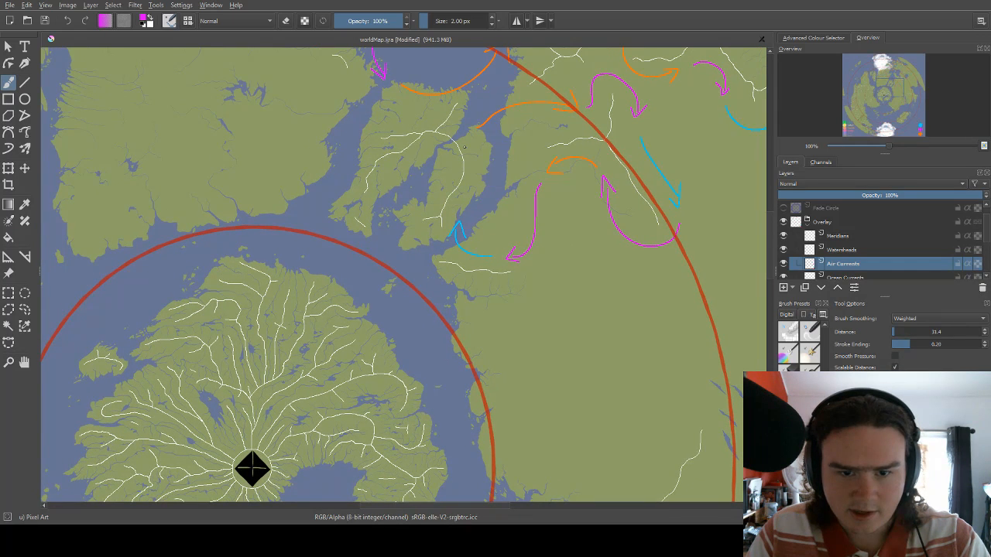
# On the Watersheds layer, erase the part of the watershed line that joins the two peninsulas north of the inner red circle.
pyautogui.click(841, 250)
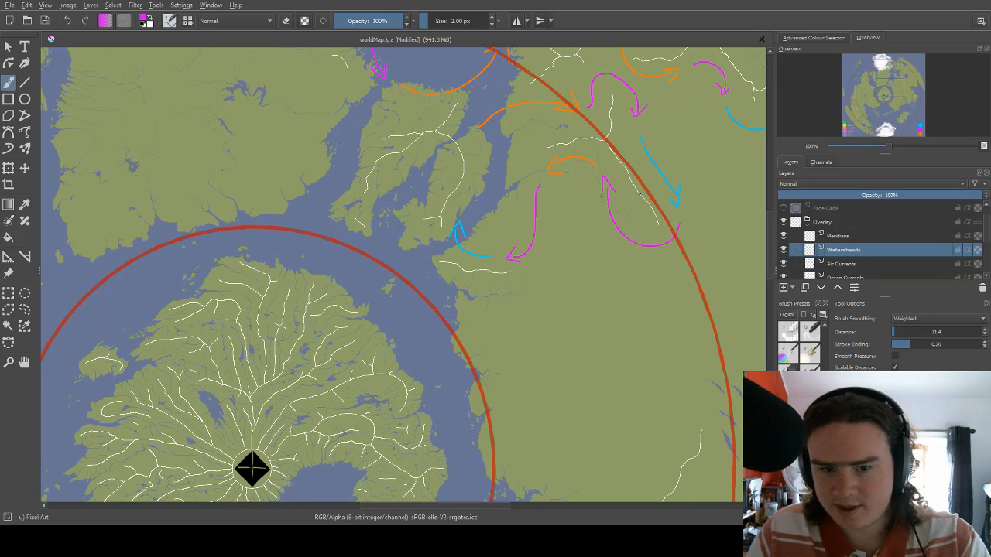
pyautogui.press('e')
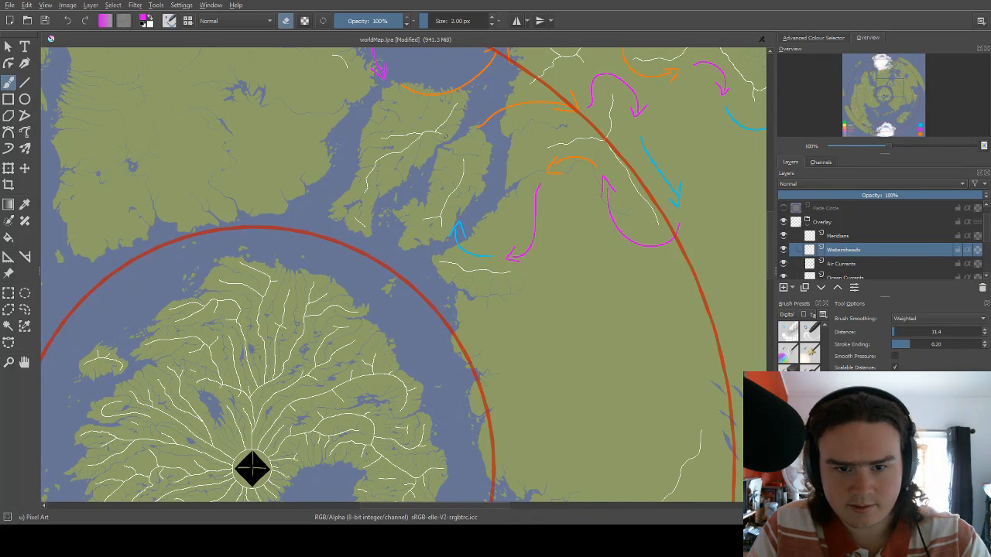
pyautogui.moveTo(490, 182); pyautogui.dragTo(515, 164)
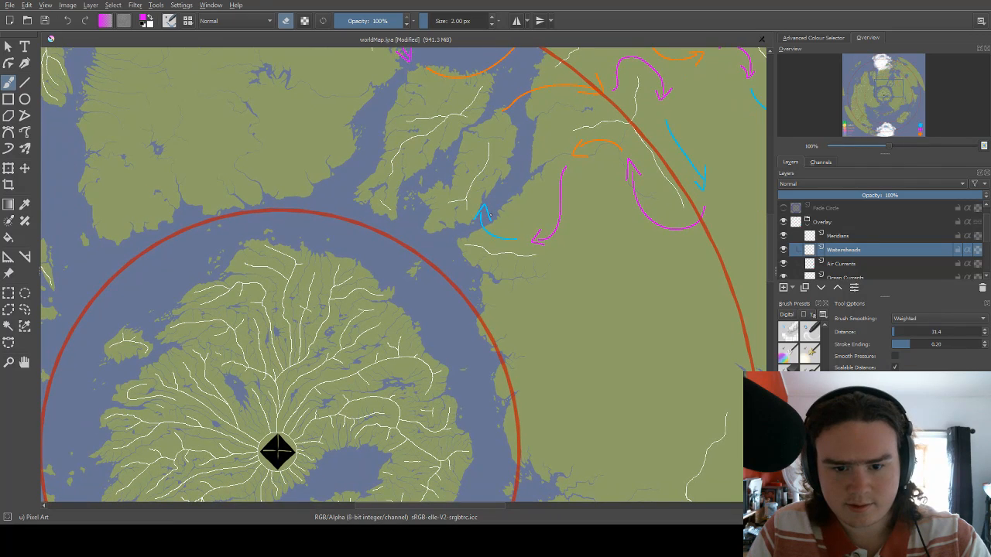
pyautogui.press('e')
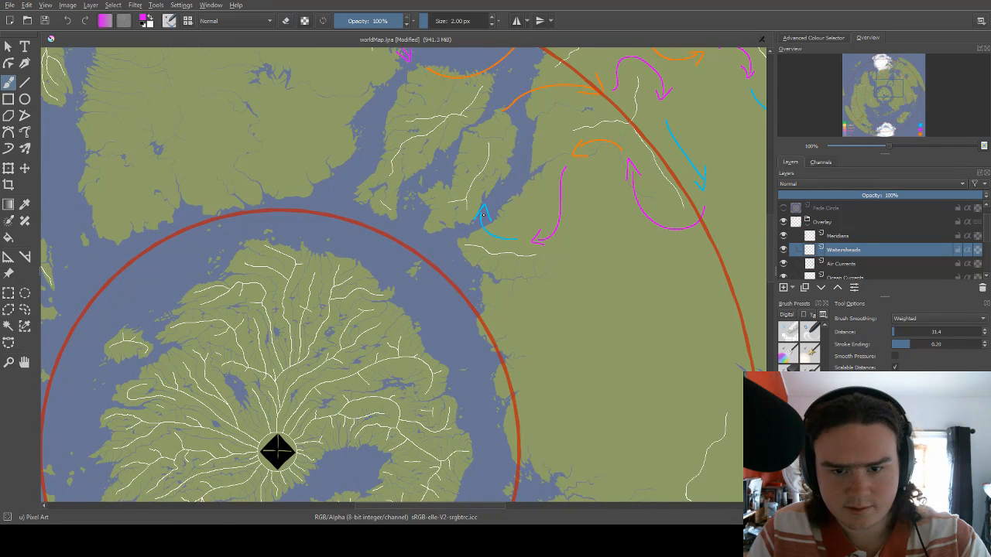
pyautogui.press('e')
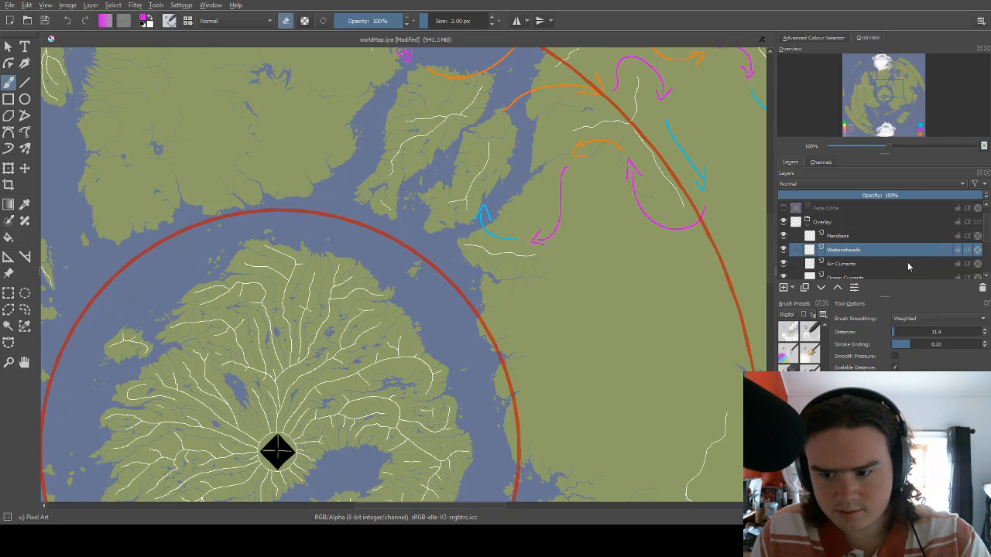
# On the Air Currents layer, erase the blue inlet arrow, the coastal magenta arrow and the short orange arrow with an 11 px eraser.
pyautogui.click(834, 267)
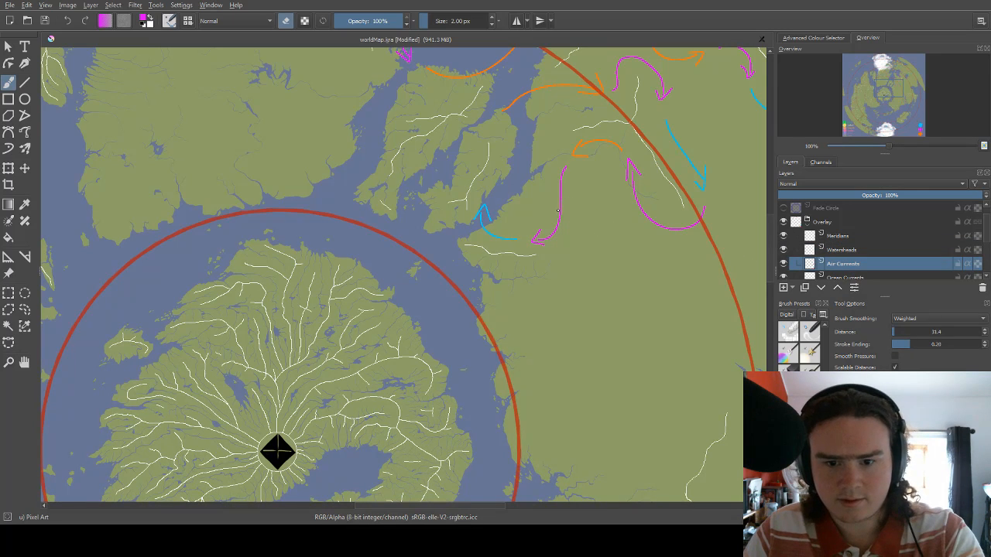
pyautogui.press(']')
pyautogui.press(']')
pyautogui.press(']')
pyautogui.press(']')
pyautogui.press(']')
pyautogui.press(']')
pyautogui.press(']')
pyautogui.press(']')
pyautogui.press(']')
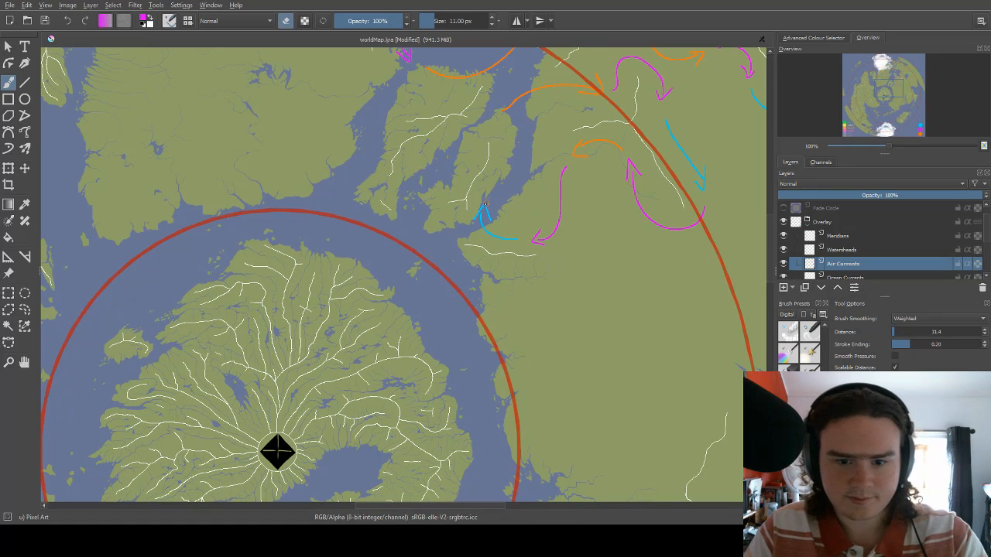
pyautogui.press('e')
pyautogui.moveTo(475, 215)
pyautogui.mouseDown()
pyautogui.moveTo(511, 242)
pyautogui.moveTo(537, 246)
pyautogui.moveTo(554, 225)
pyautogui.moveTo(563, 169)
pyautogui.mouseUp()
pyautogui.press('e')
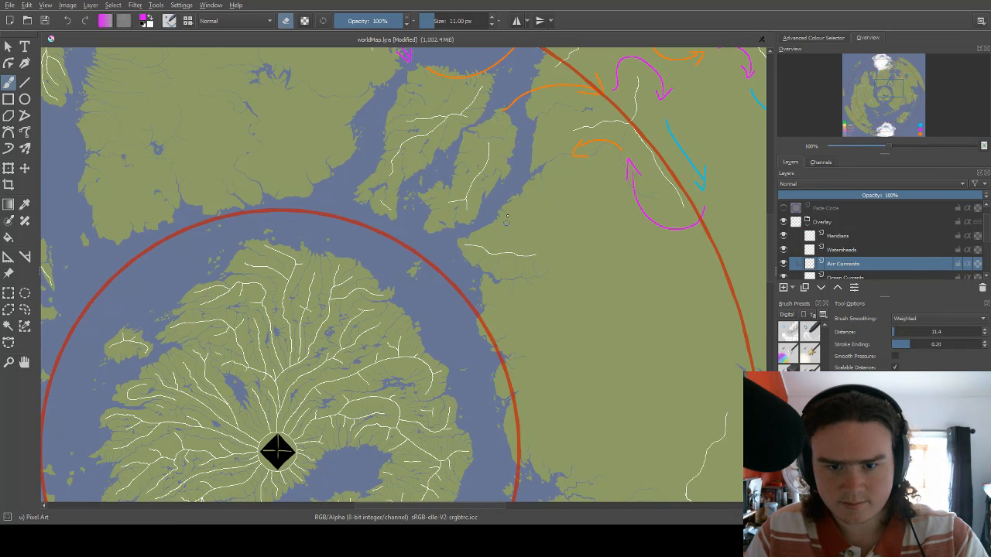
pyautogui.moveTo(527, 224); pyautogui.dragTo(471, 263)
pyautogui.moveTo(518, 199); pyautogui.dragTo(532, 184)
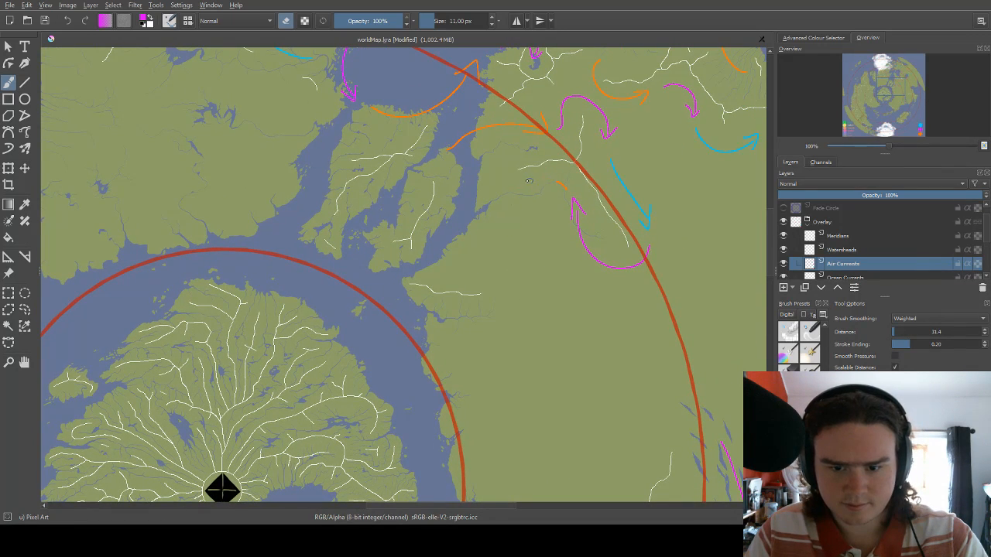
# Set the brush back to painting in orange at a size of 2 px.
pyautogui.rightClick(531, 176)
pyautogui.click(534, 216)
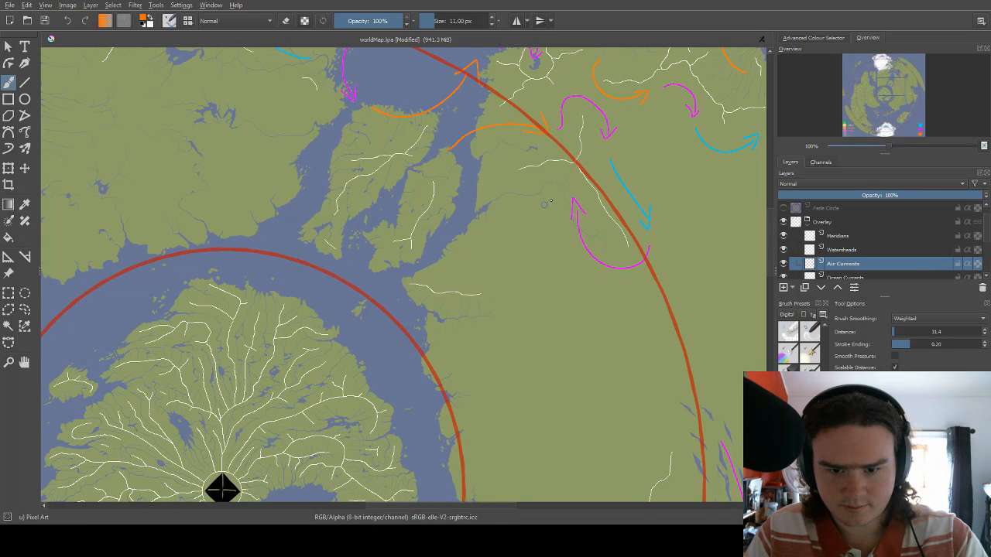
pyautogui.press('[')
pyautogui.press('[')
pyautogui.press('[')
pyautogui.press('[')
pyautogui.press('[')
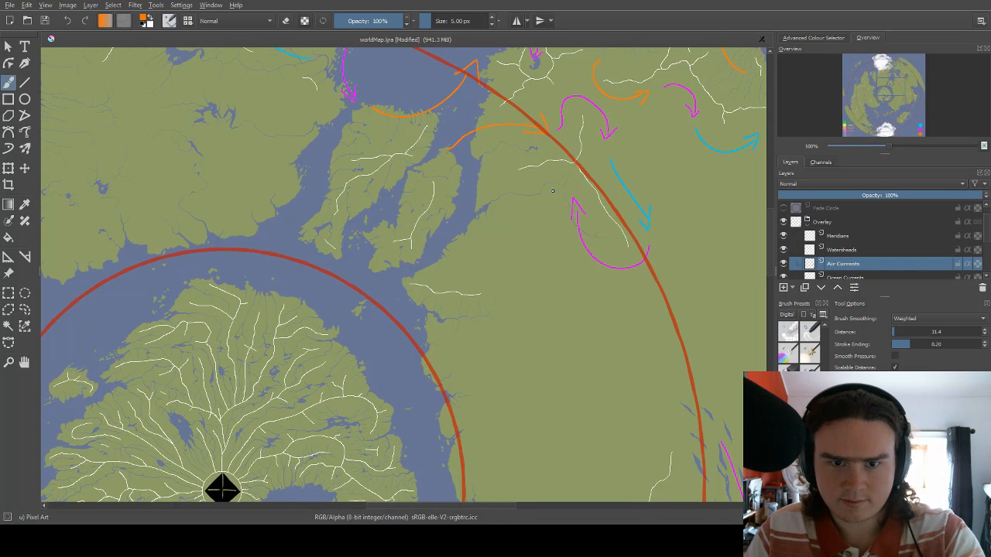
pyautogui.press('[')
pyautogui.press('[')
pyautogui.press(']')
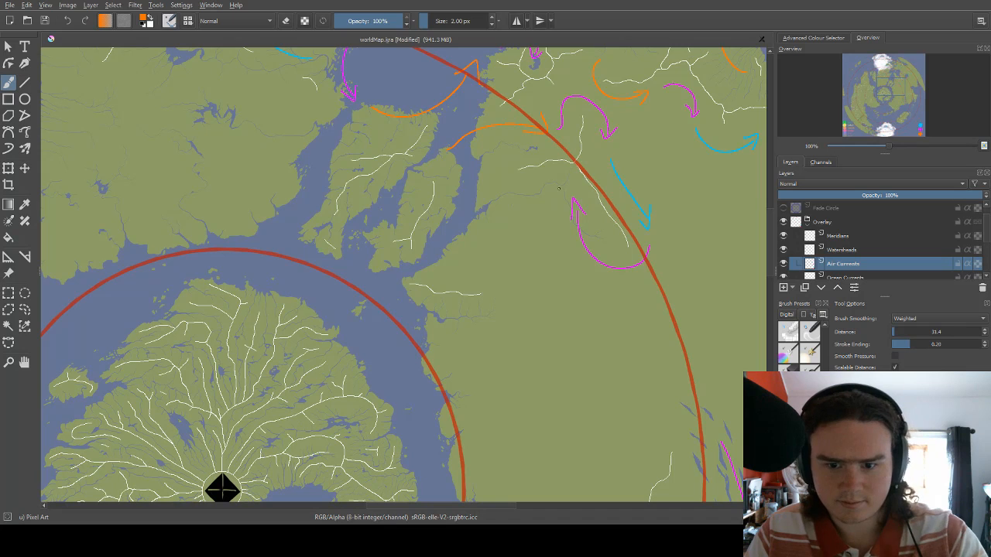
# Draw an orange arrow curving southwest toward the inlet coast, and magenta arrows westward at its mouth and northeast between the two peninsulas.
pyautogui.moveTo(560, 184); pyautogui.dragTo(493, 246)
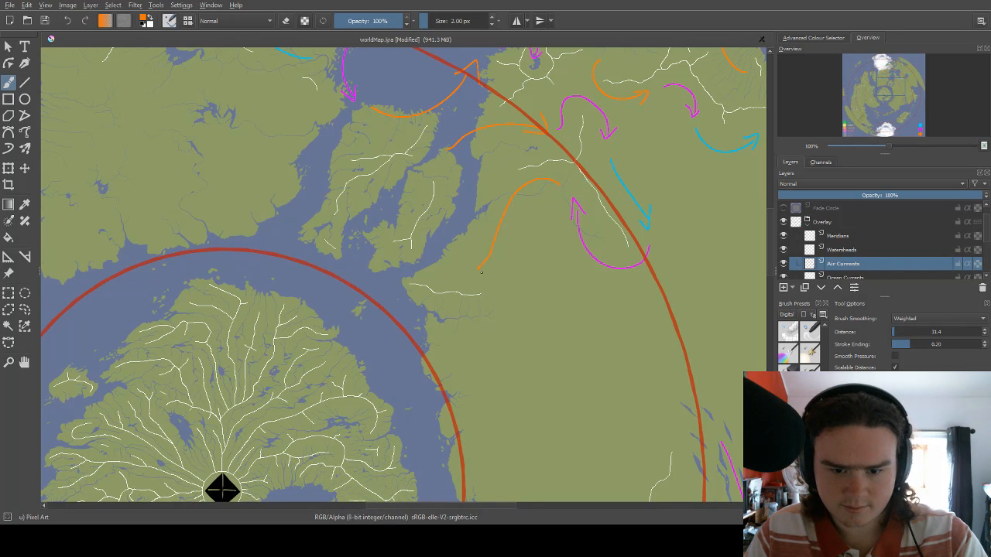
pyautogui.moveTo(479, 245); pyautogui.dragTo(553, 230)
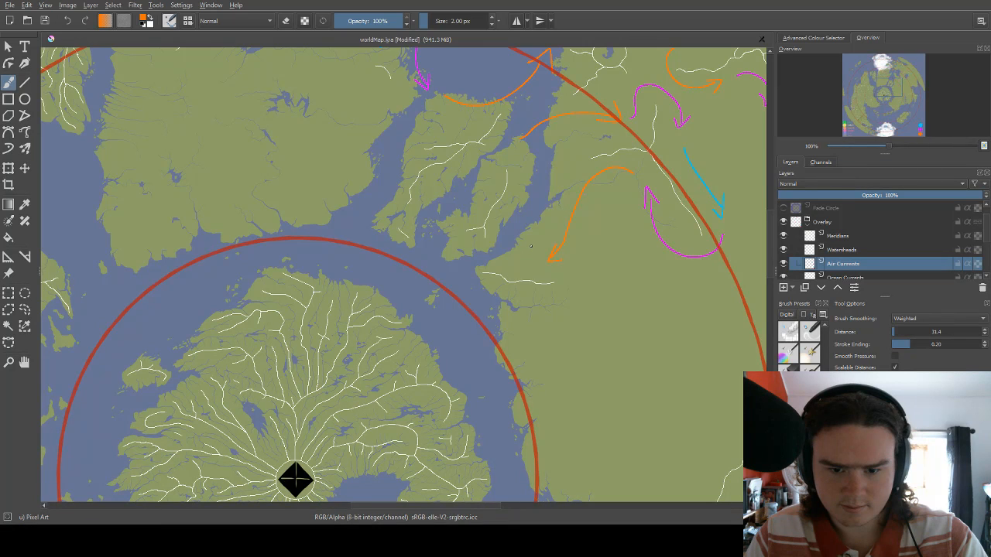
pyautogui.rightClick(531, 246)
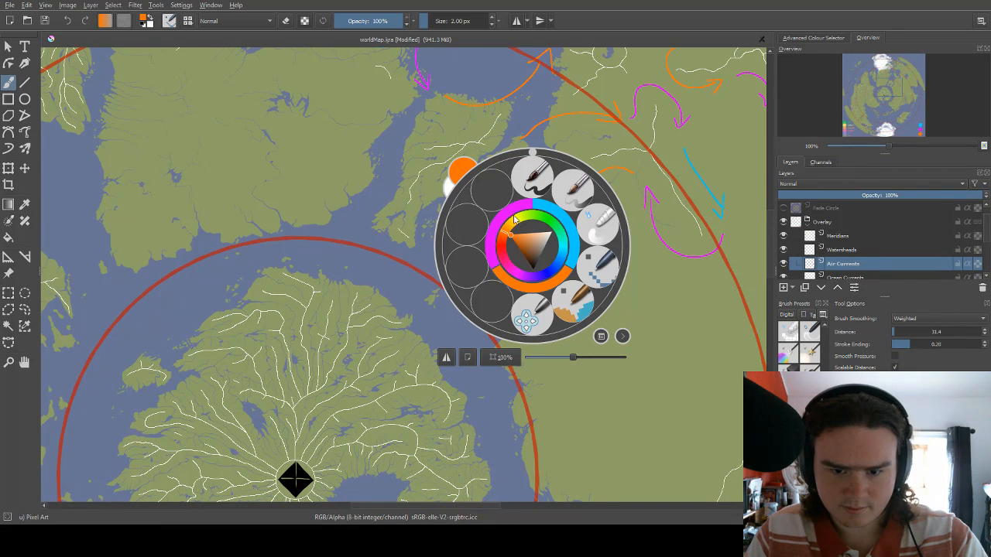
pyautogui.click(514, 219)
pyautogui.moveTo(477, 176); pyautogui.dragTo(506, 150)
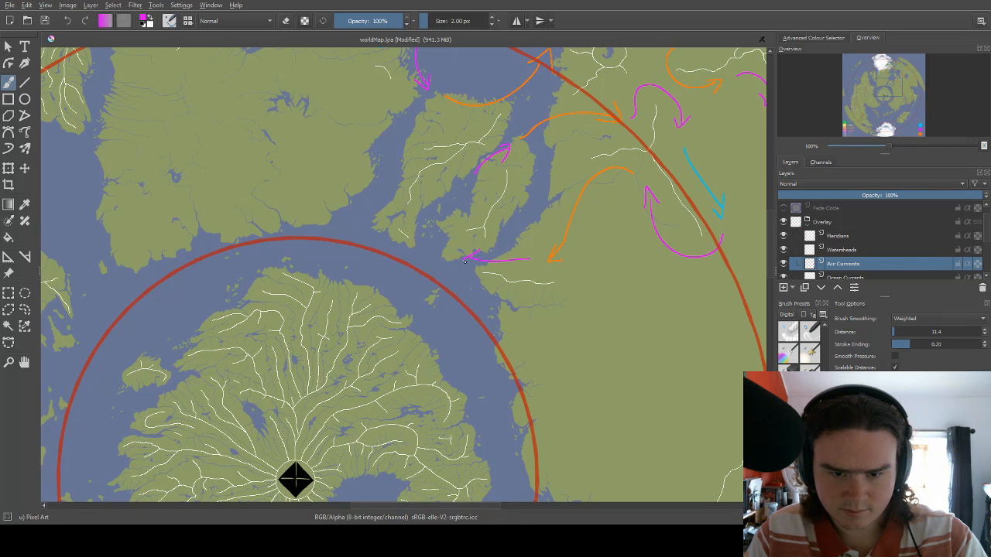
# Draw a blue arrow curving around the eastern peninsula's southwest tip and northeast into the channel between the two peninsulas.
pyautogui.rightClick(487, 229)
pyautogui.click(520, 214)
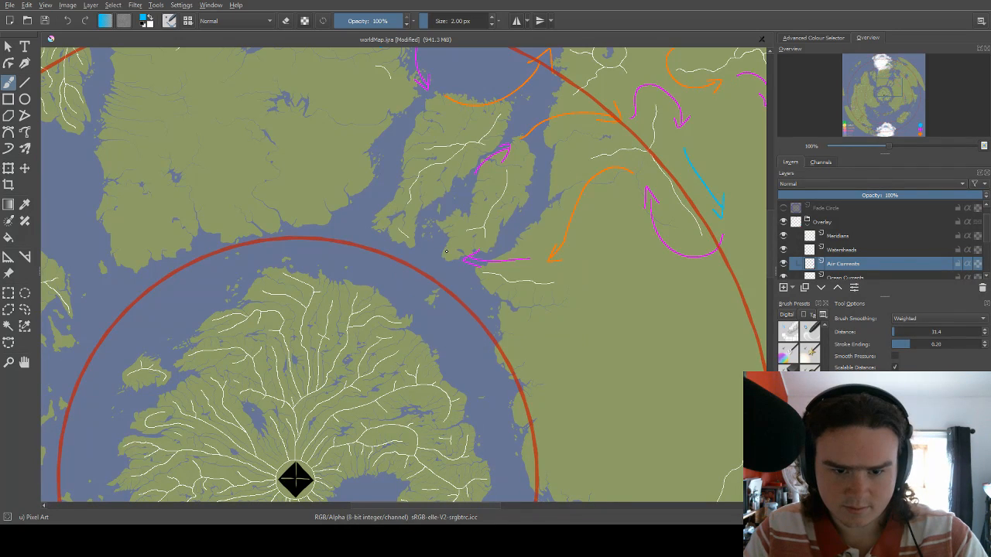
pyautogui.moveTo(445, 251)
pyautogui.mouseDown()
pyautogui.moveTo(433, 222)
pyautogui.moveTo(472, 203)
pyautogui.mouseUp()
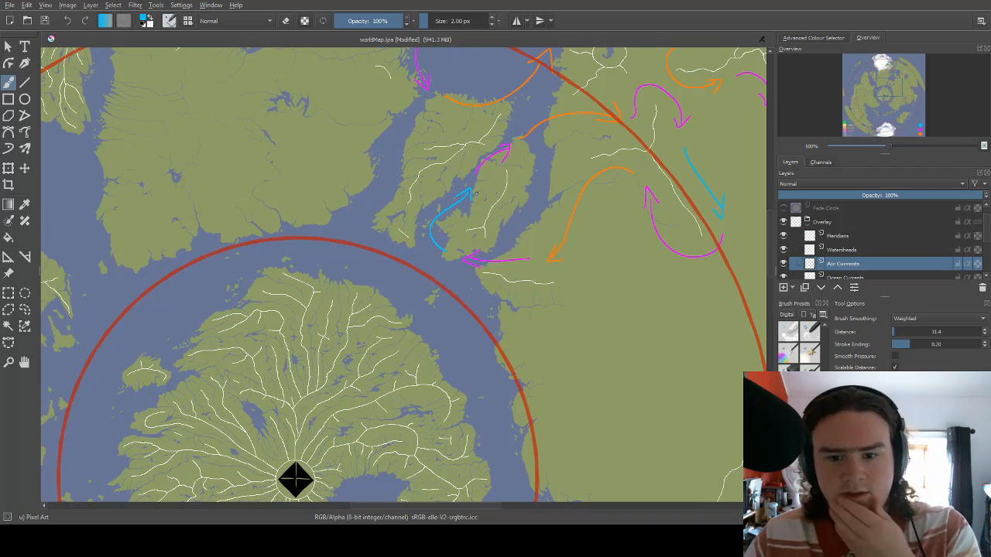
# Draw an orange arrow curving south along the strait on the eastern peninsula's east side.
pyautogui.scroll(-5, 475, 193)
pyautogui.scroll(4, 509, 175)
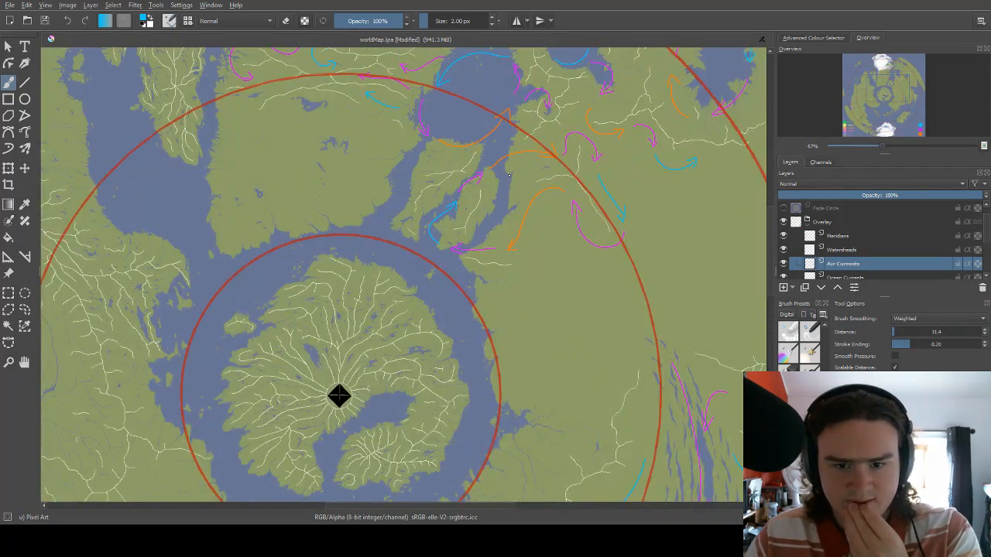
pyautogui.scroll(1, 509, 175)
pyautogui.moveTo(478, 176)
pyautogui.mouseDown()
pyautogui.moveTo(447, 178)
pyautogui.moveTo(474, 237)
pyautogui.moveTo(470, 251)
pyautogui.mouseUp()
pyautogui.rightClick(460, 188)
pyautogui.click(472, 230)
pyautogui.scroll(-3, 540, 186)
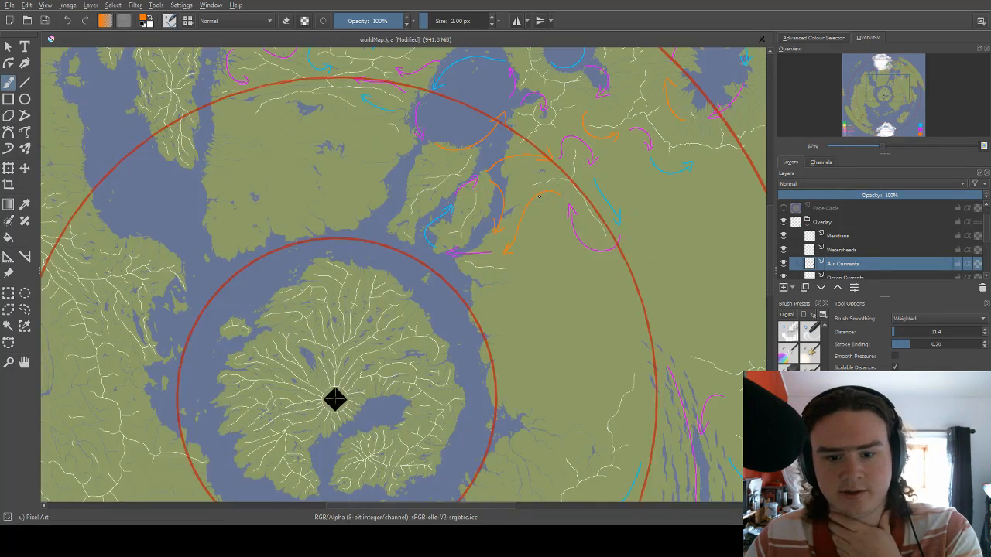
# Draw a straight blue arrow pointing southeast over the inland plain, parallel to the blue arrow beside the inner red circle's watershed.
pyautogui.scroll(3, 693, 120)
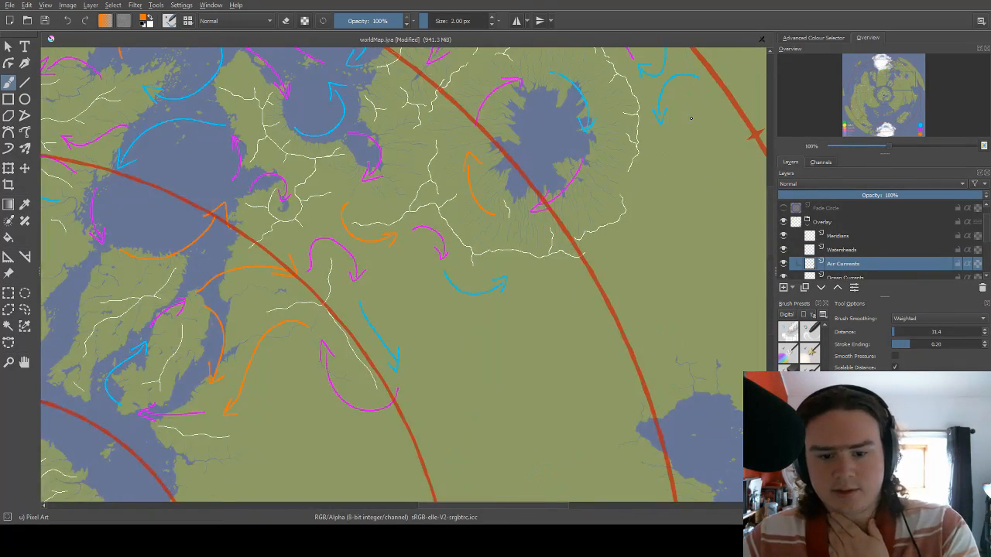
pyautogui.moveTo(493, 219); pyautogui.dragTo(486, 119)
pyautogui.moveTo(462, 263); pyautogui.dragTo(448, 215)
pyautogui.scroll(-2, 447, 216)
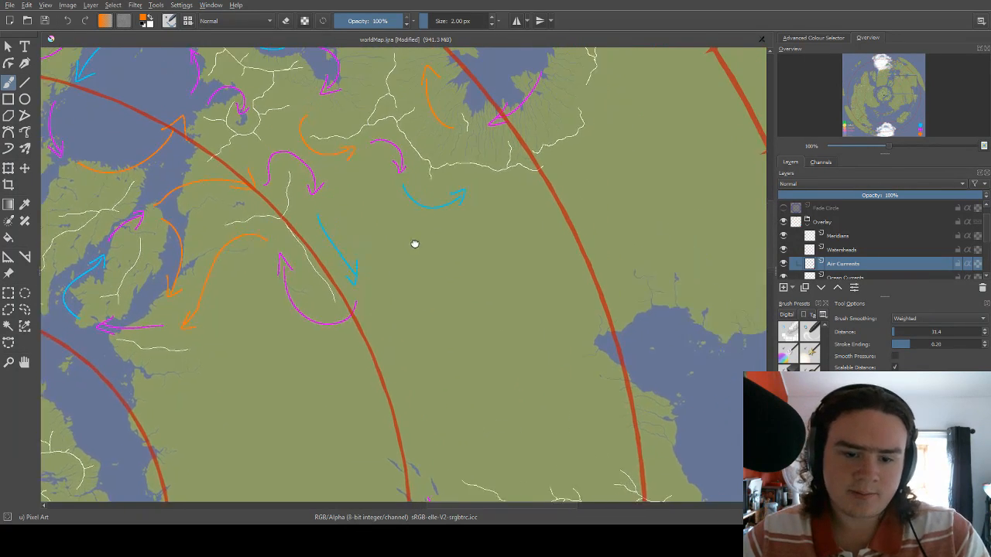
pyautogui.scroll(2, 414, 243)
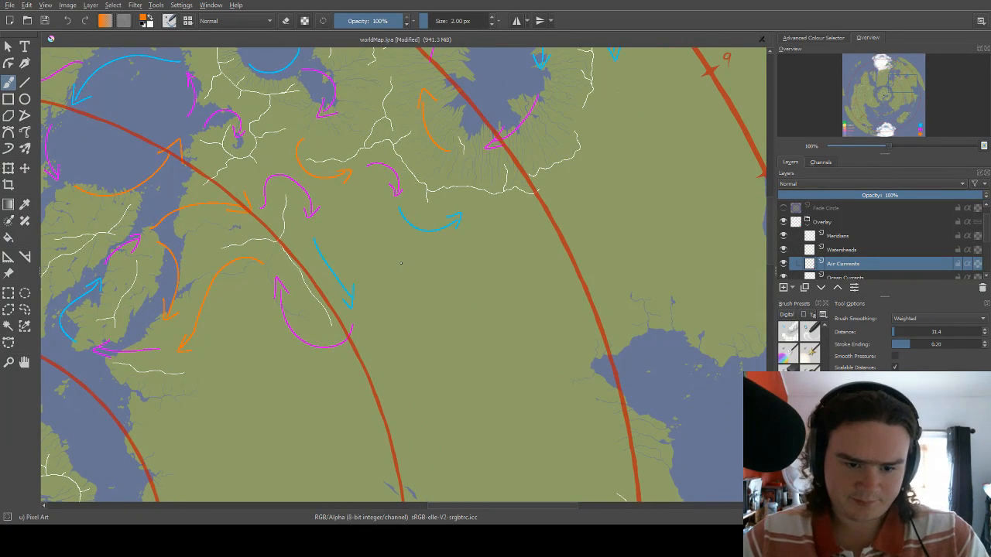
pyautogui.rightClick(387, 241)
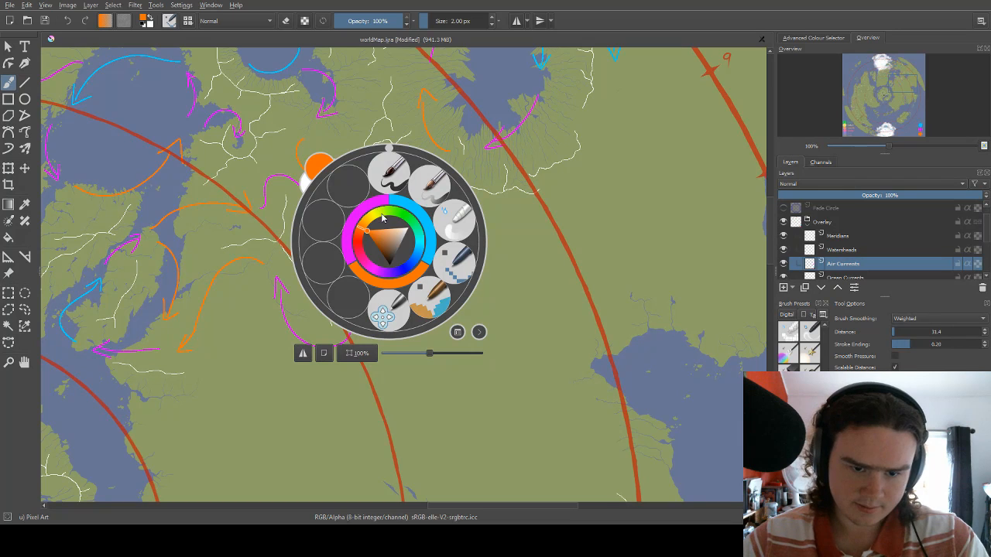
pyautogui.click(403, 207)
pyautogui.rightClick(401, 236)
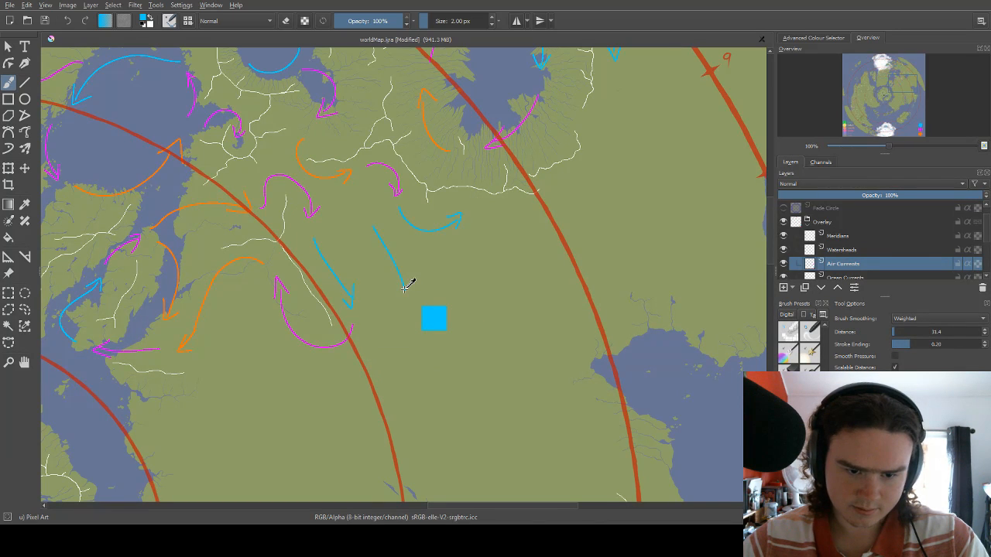
# Try an orange arrow curving northeast across the outer red circle between marks 9 and 10, with a ring at its start.
pyautogui.moveTo(478, 197); pyautogui.dragTo(350, 246)
pyautogui.moveTo(540, 121); pyautogui.dragTo(592, 125)
pyautogui.moveTo(589, 90)
pyautogui.mouseDown()
pyautogui.moveTo(473, 187)
pyautogui.moveTo(495, 155)
pyautogui.moveTo(473, 188)
pyautogui.mouseUp()
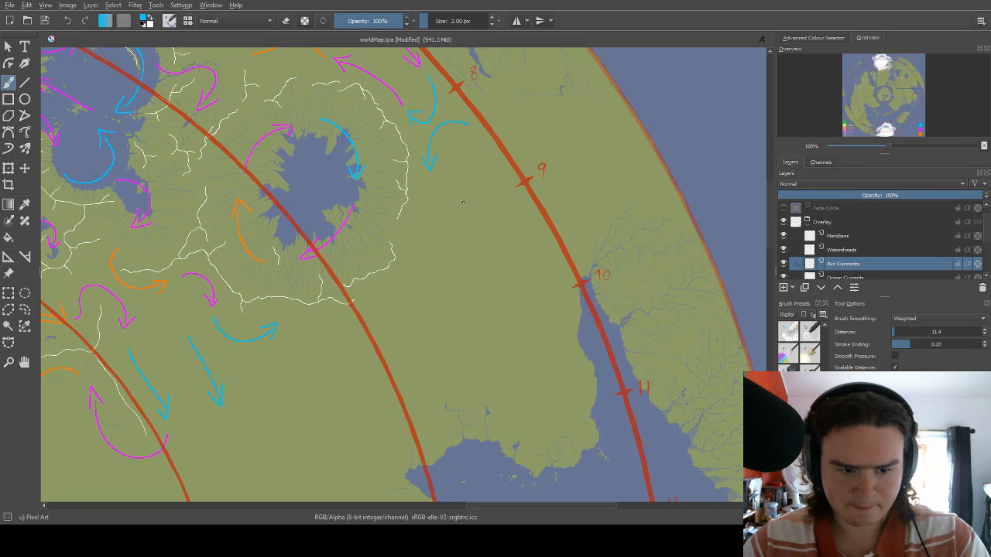
pyautogui.moveTo(420, 212); pyautogui.dragTo(459, 261)
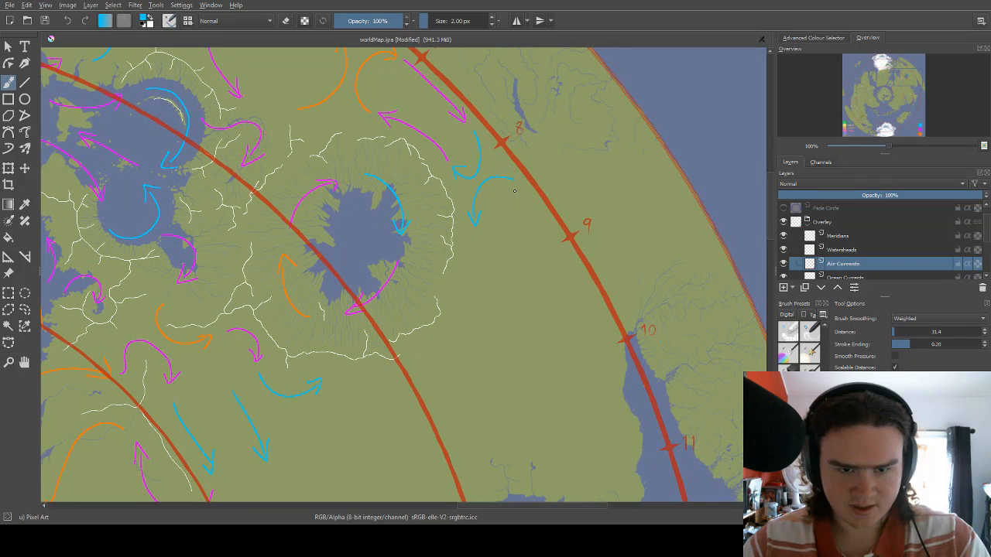
pyautogui.moveTo(468, 161); pyautogui.dragTo(483, 190)
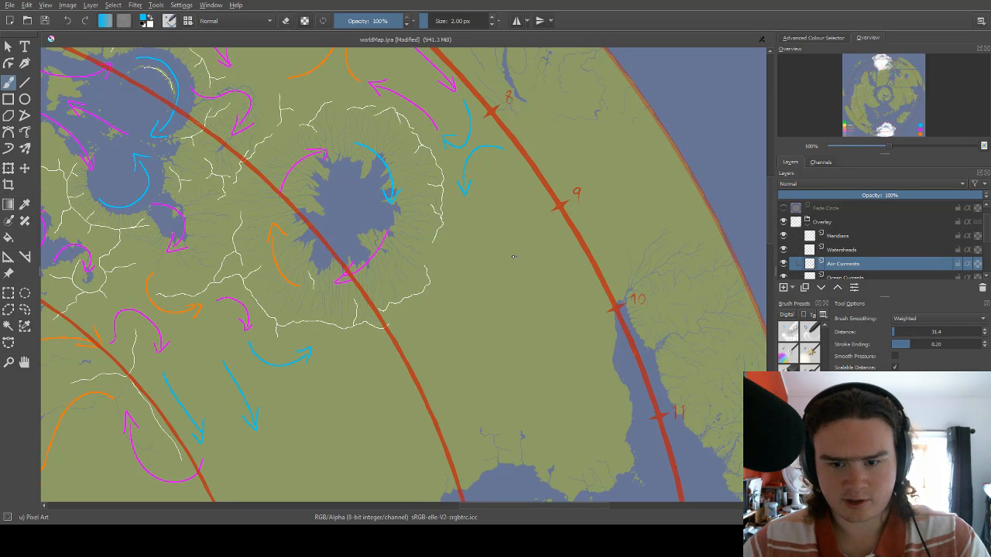
pyautogui.rightClick(533, 241)
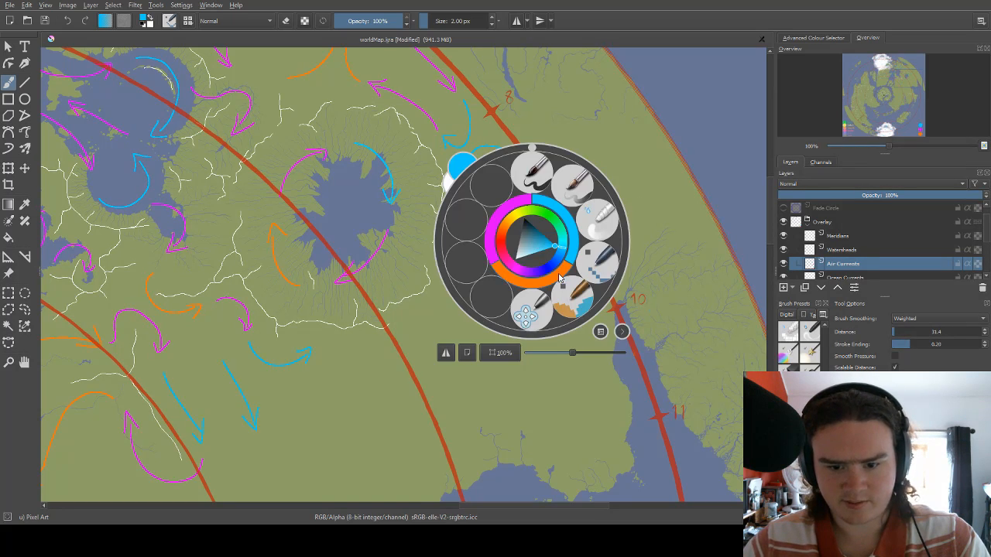
pyautogui.click(557, 273)
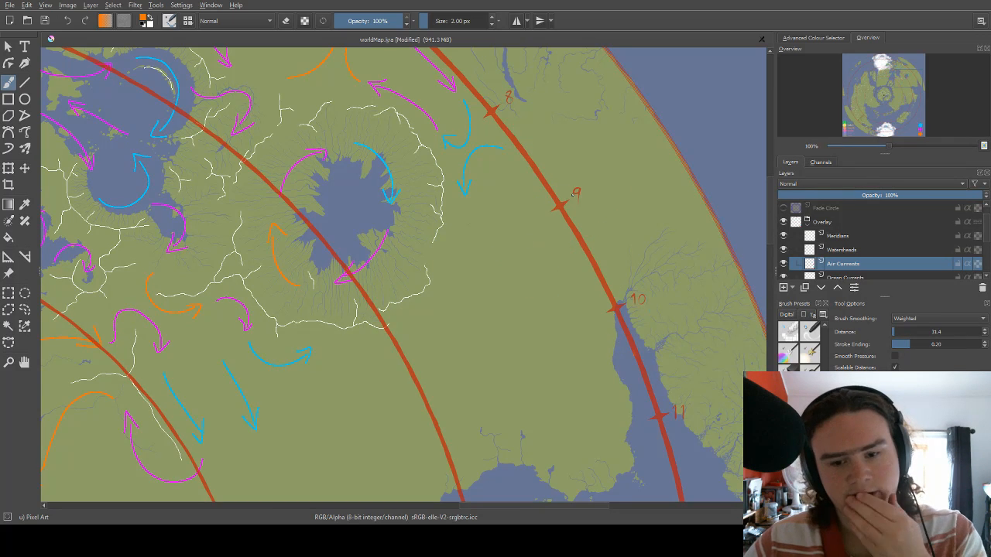
pyautogui.moveTo(570, 221); pyautogui.dragTo(552, 196)
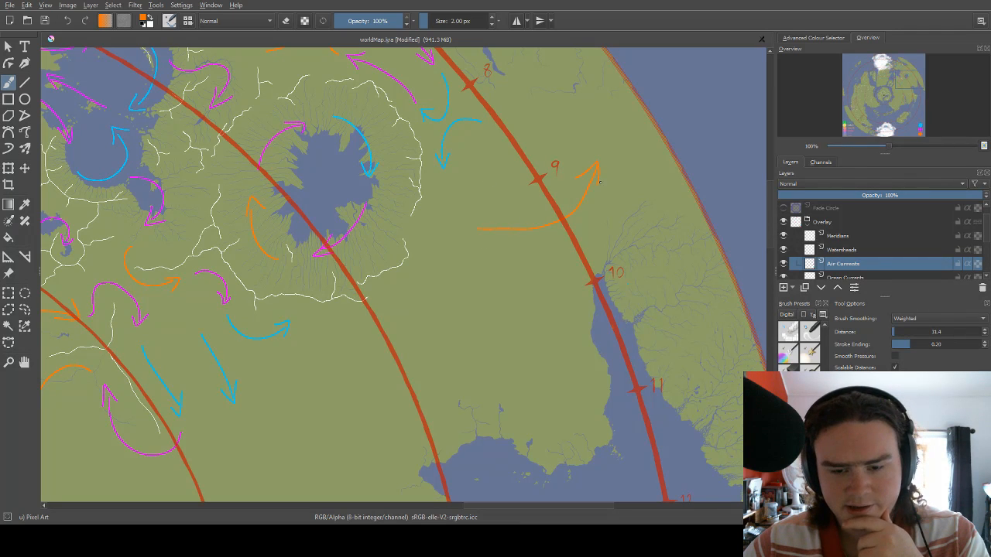
pyautogui.moveTo(569, 143); pyautogui.dragTo(493, 193)
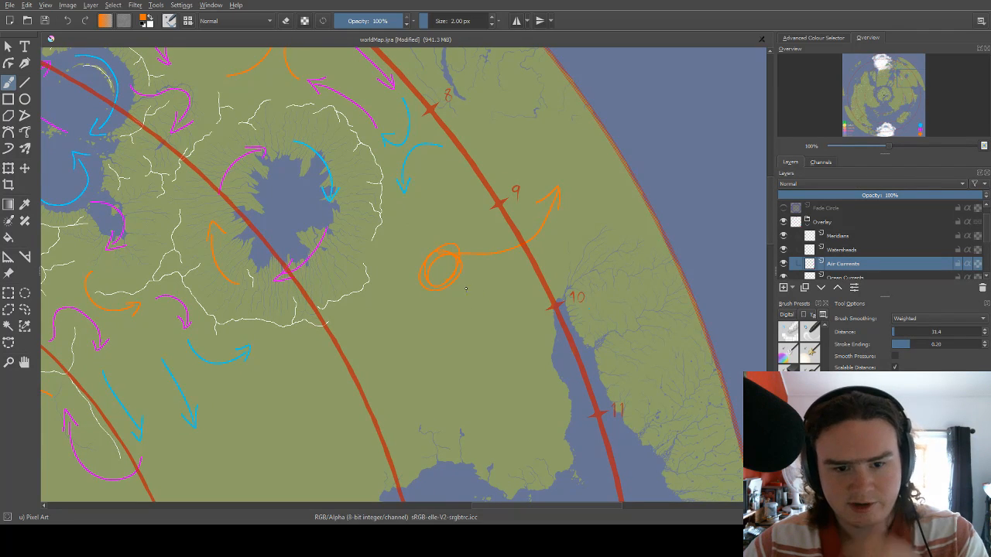
pyautogui.hotkey('ctrl', 'z')
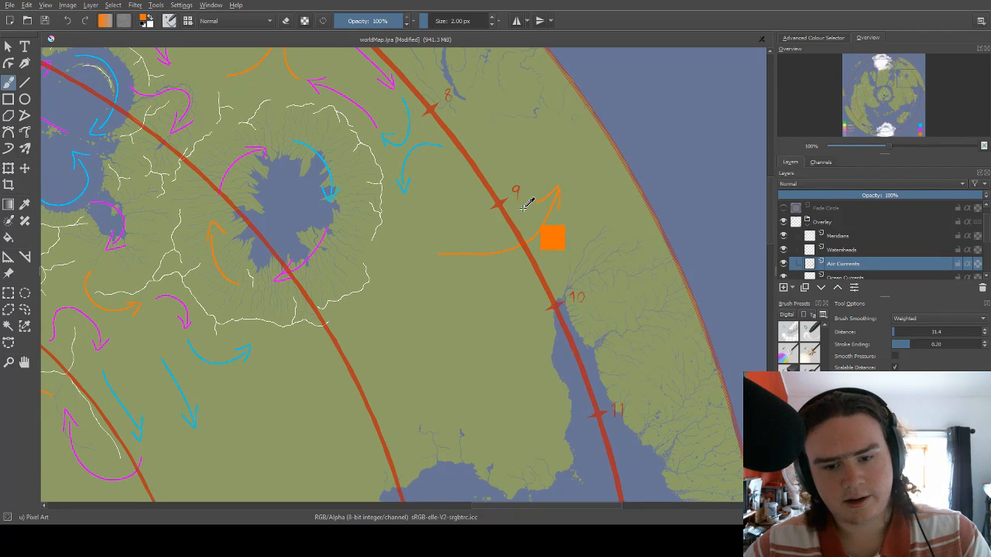
pyautogui.hotkey('ctrl', 'z')
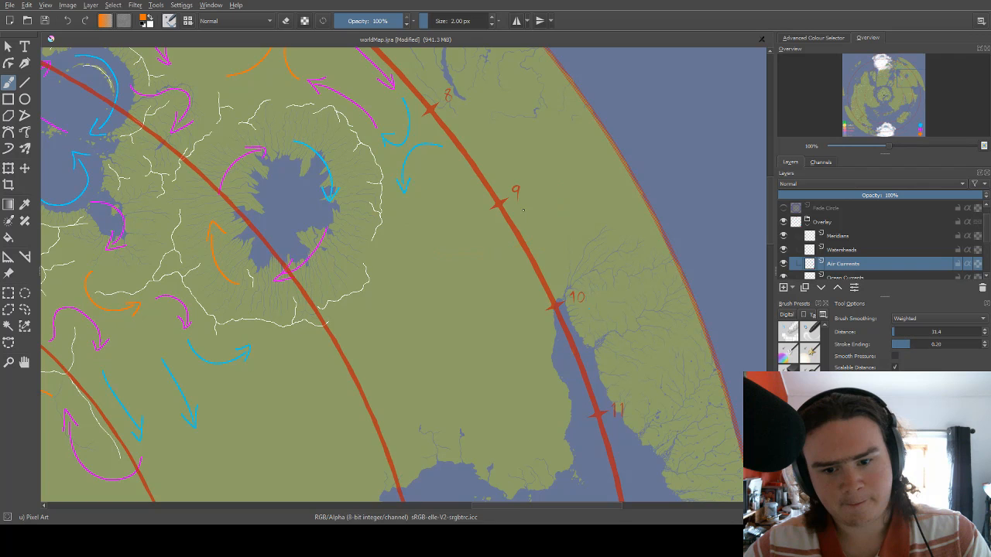
# Examine the wind arrows across the whole map, from the eastern lakes and polar ice to the western continent.
pyautogui.moveTo(536, 168); pyautogui.dragTo(580, 247)
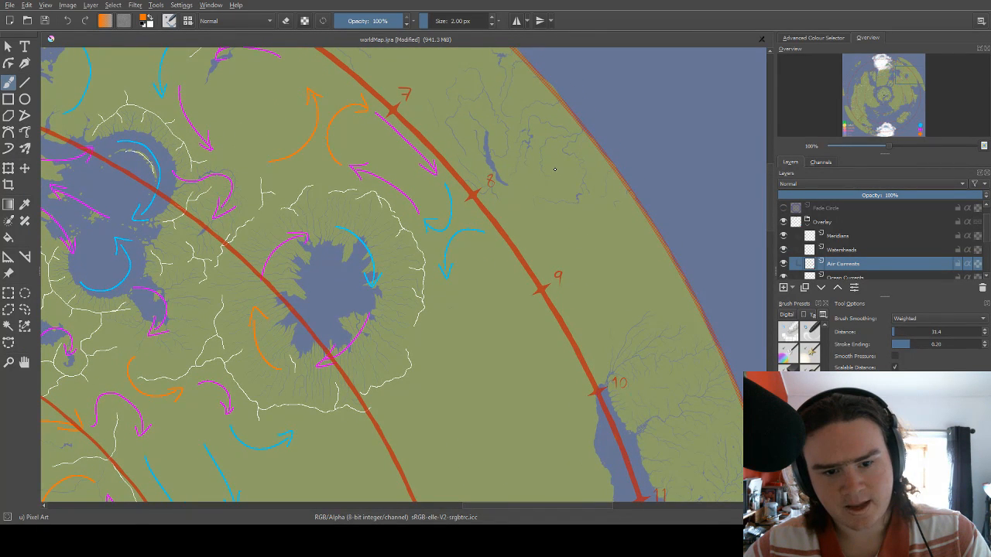
pyautogui.moveTo(498, 230)
pyautogui.mouseDown()
pyautogui.moveTo(612, 142)
pyautogui.moveTo(607, 157)
pyautogui.mouseUp()
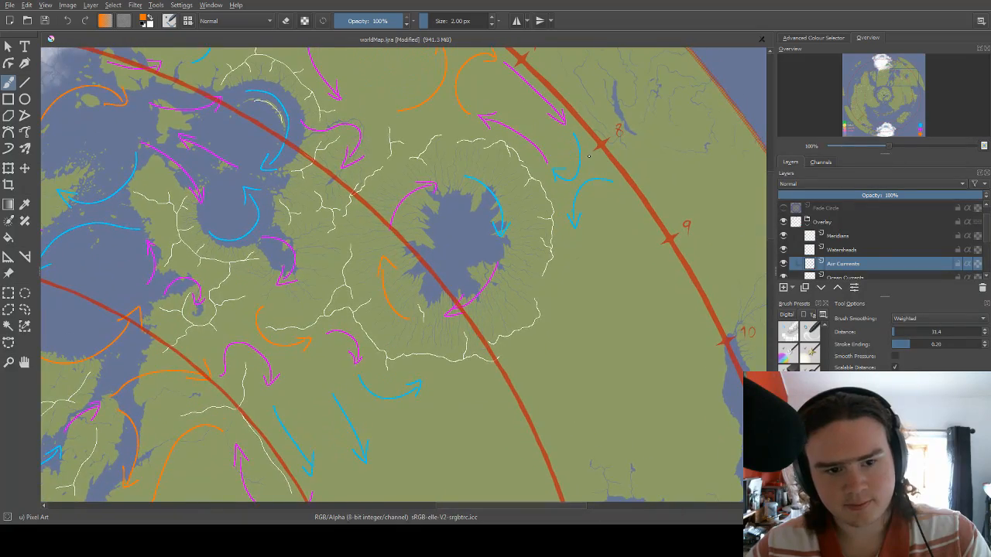
pyautogui.scroll(-5, 544, 158)
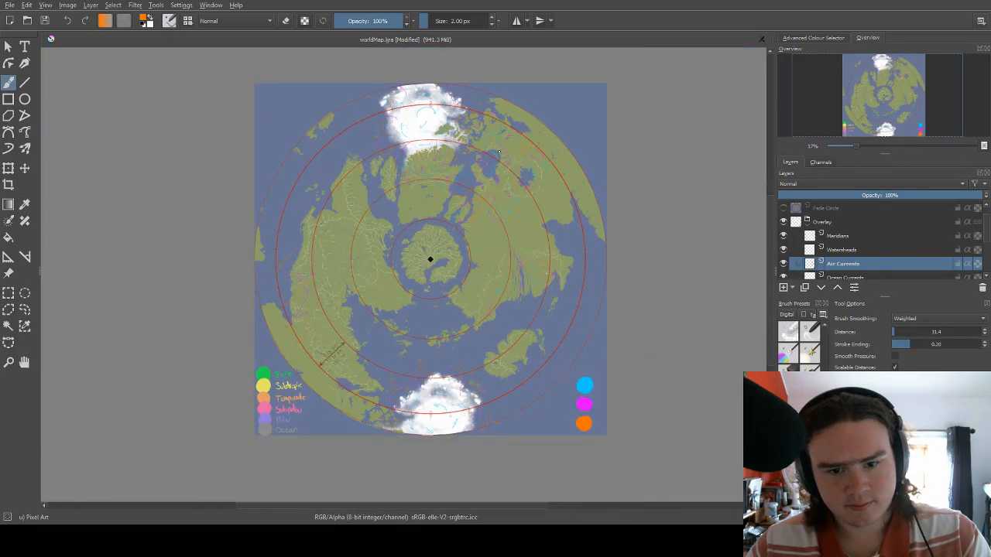
pyautogui.scroll(3, 498, 152)
pyautogui.scroll(-1, 495, 147)
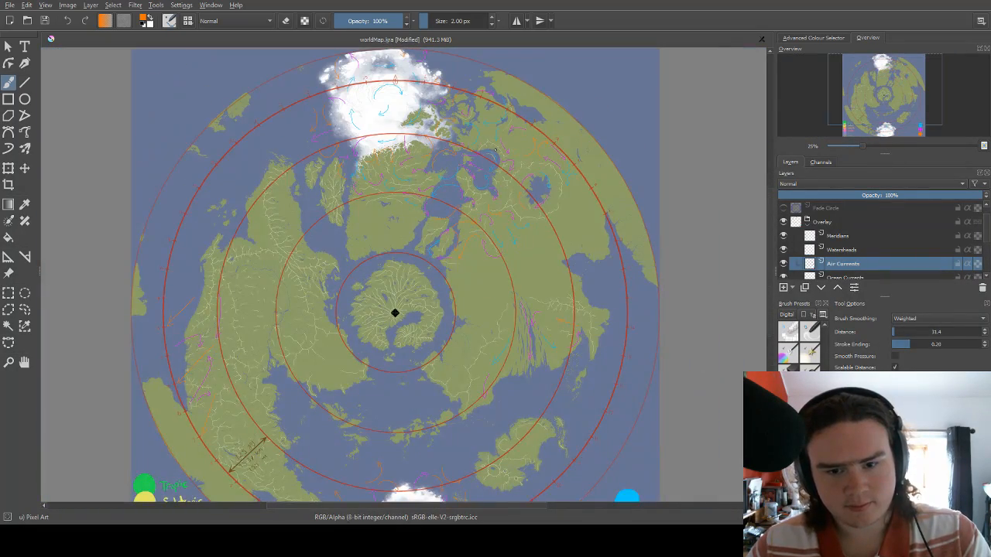
pyautogui.scroll(-1, 495, 151)
pyautogui.scroll(-1, 493, 154)
pyautogui.scroll(4, 480, 160)
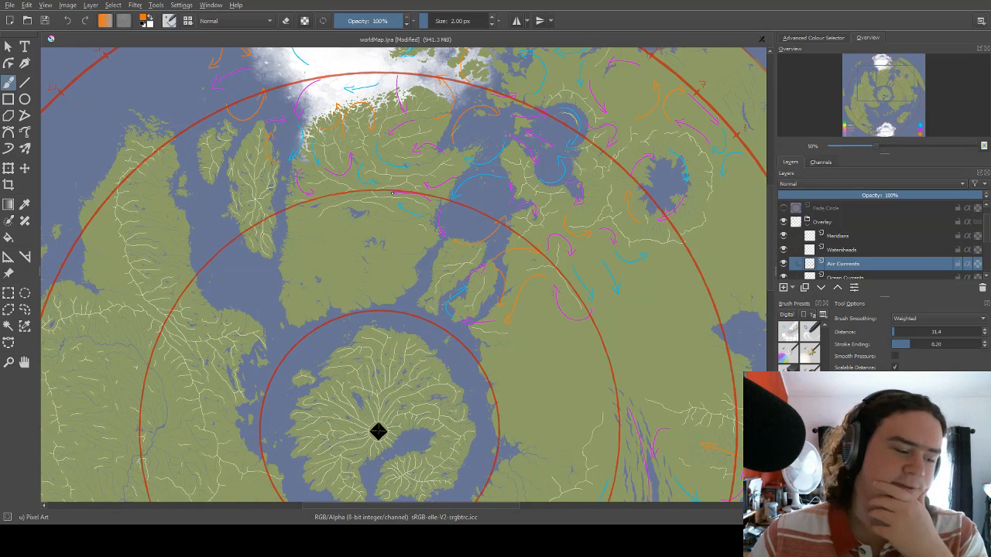
pyautogui.scroll(-4, 403, 206)
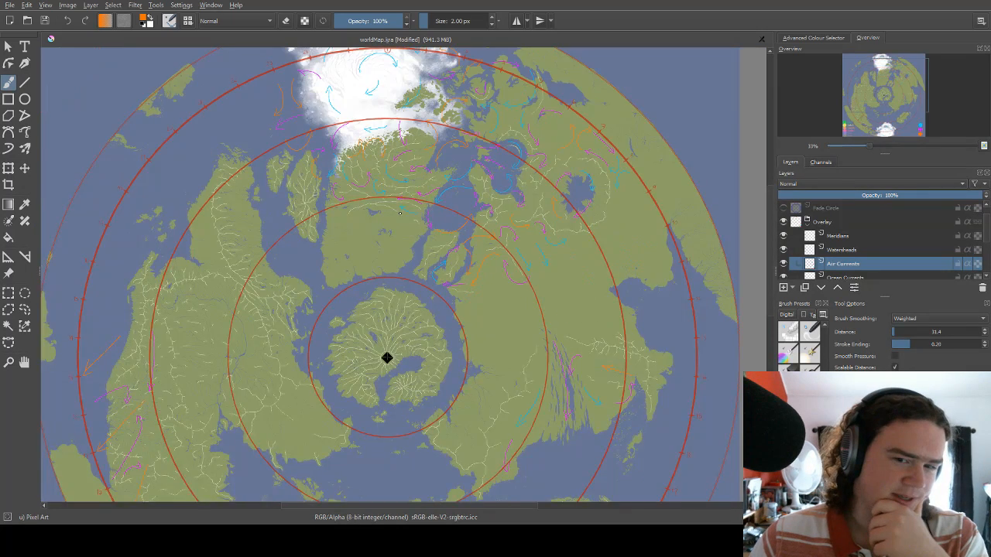
pyautogui.scroll(4, 487, 194)
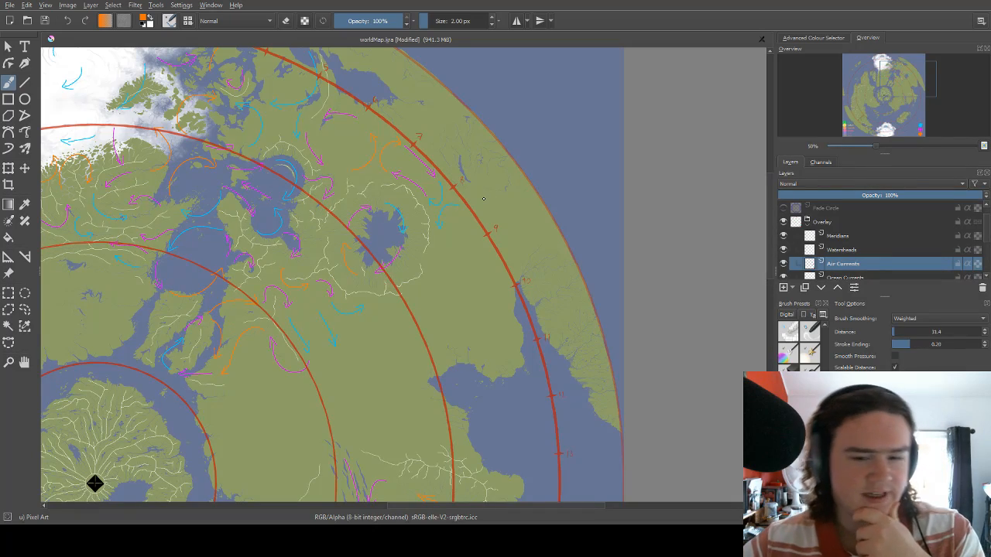
pyautogui.moveTo(95, 484)
pyautogui.mouseDown()
pyautogui.moveTo(101, 397)
pyautogui.moveTo(665, 263)
pyautogui.mouseUp()
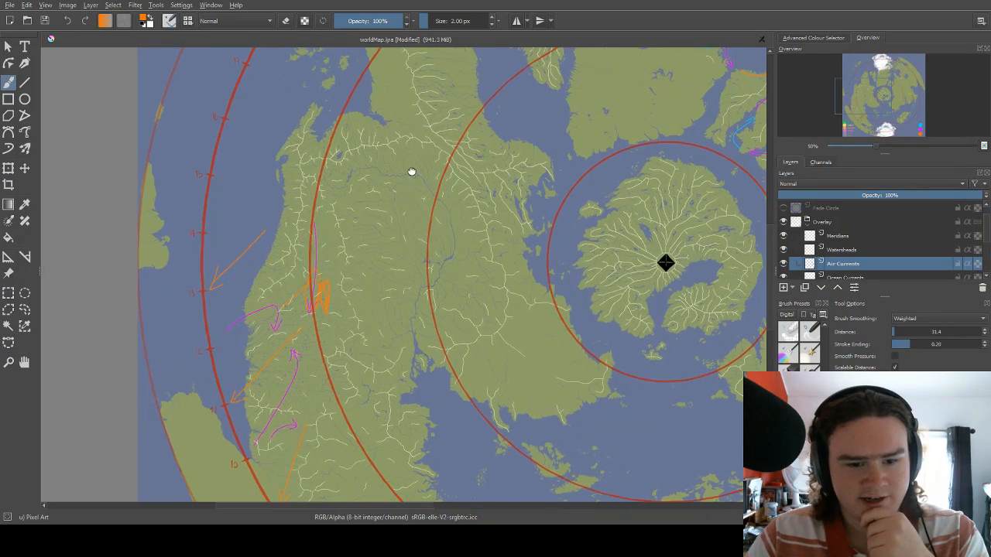
pyautogui.moveTo(411, 172)
pyautogui.mouseDown()
pyautogui.moveTo(285, 284)
pyautogui.moveTo(263, 334)
pyautogui.mouseUp()
pyautogui.moveTo(380, 175); pyautogui.dragTo(310, 332)
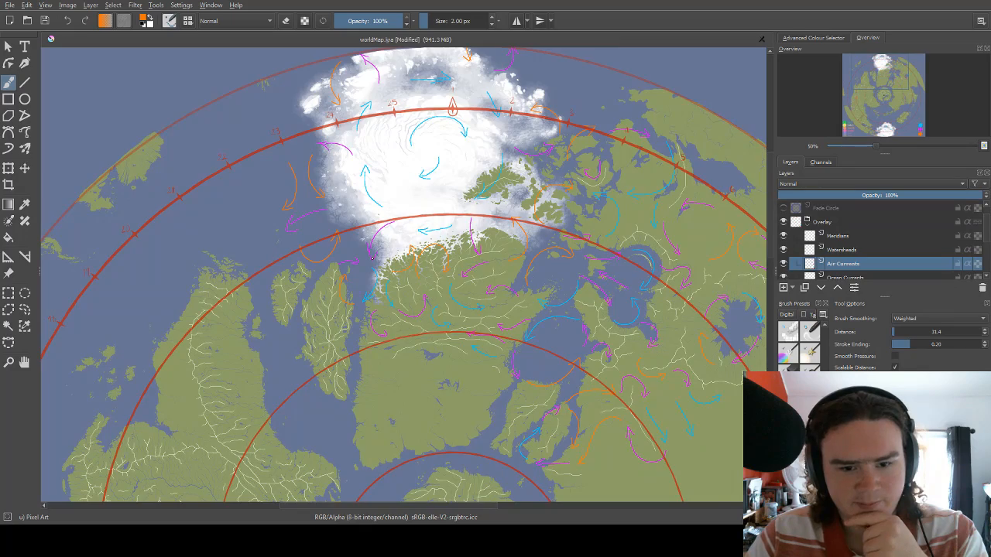
pyautogui.moveTo(373, 258); pyautogui.dragTo(502, 85)
pyautogui.moveTo(399, 244); pyautogui.dragTo(438, 157)
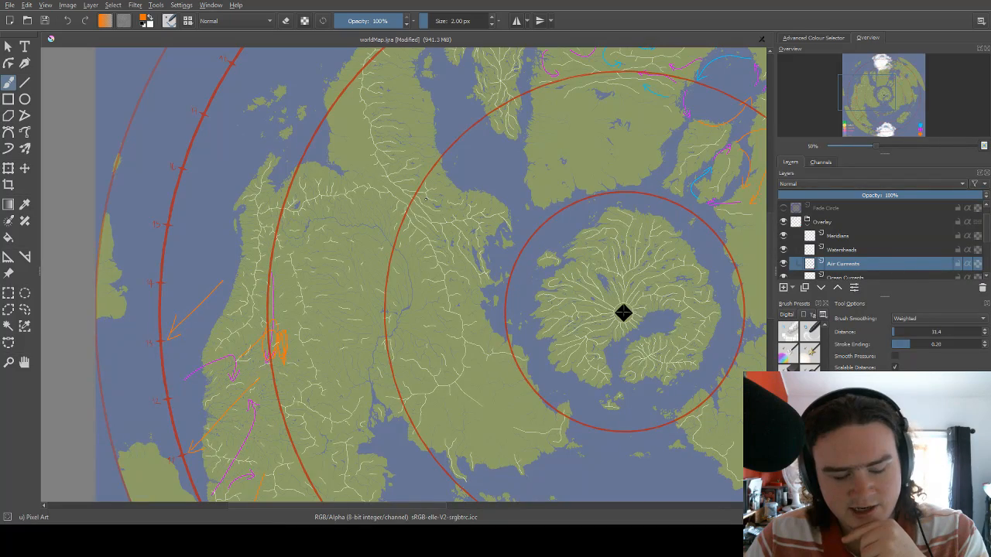
pyautogui.moveTo(350, 257); pyautogui.dragTo(206, 332)
# Try long straight orange strokes from the central continent northeast past mark 7 on the outer red circle.
pyautogui.moveTo(503, 161)
pyautogui.mouseDown()
pyautogui.moveTo(386, 196)
pyautogui.moveTo(534, 144)
pyautogui.moveTo(428, 220)
pyautogui.mouseUp()
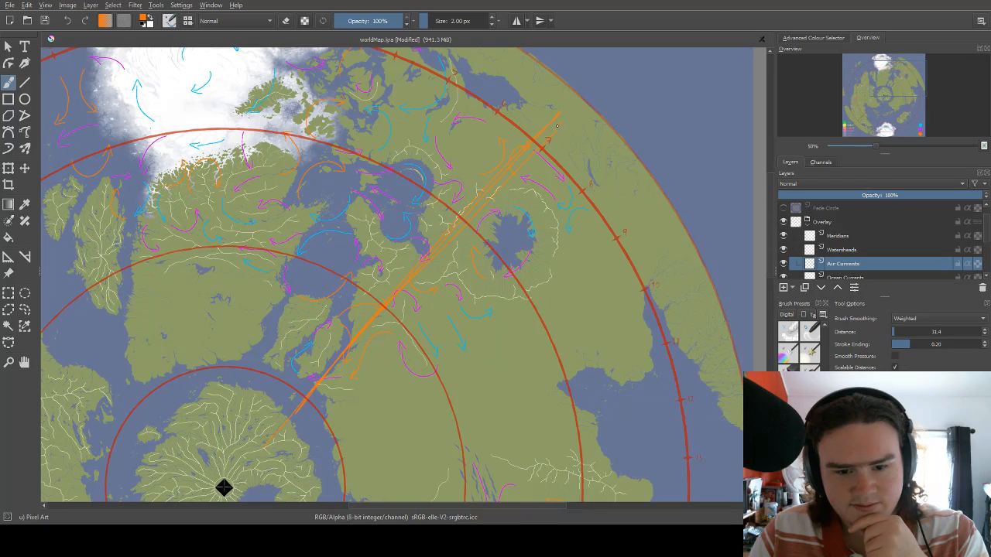
pyautogui.moveTo(383, 302); pyautogui.dragTo(462, 185)
pyautogui.moveTo(545, 120)
pyautogui.mouseDown()
pyautogui.moveTo(480, 182)
pyautogui.moveTo(447, 234)
pyautogui.mouseUp()
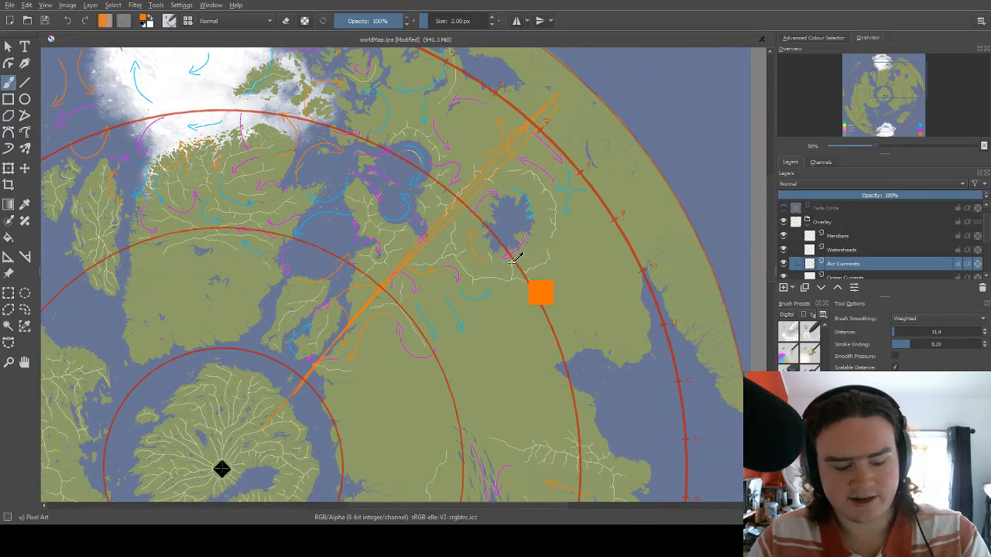
pyautogui.hotkey('ctrl', 'z')
pyautogui.hotkey('ctrl', 'z')
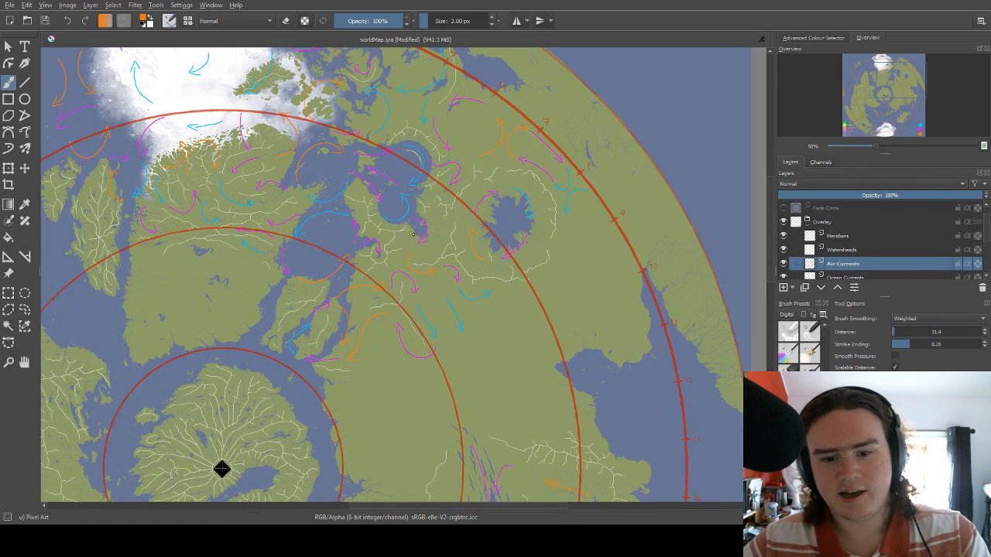
# Examine the wind arrows from the polar ice across the central plain to the narrow water strips on the eastern continent.
pyautogui.moveTo(405, 276)
pyautogui.mouseDown()
pyautogui.moveTo(497, 149)
pyautogui.moveTo(511, 162)
pyautogui.moveTo(503, 192)
pyautogui.moveTo(537, 212)
pyautogui.moveTo(531, 221)
pyautogui.mouseUp()
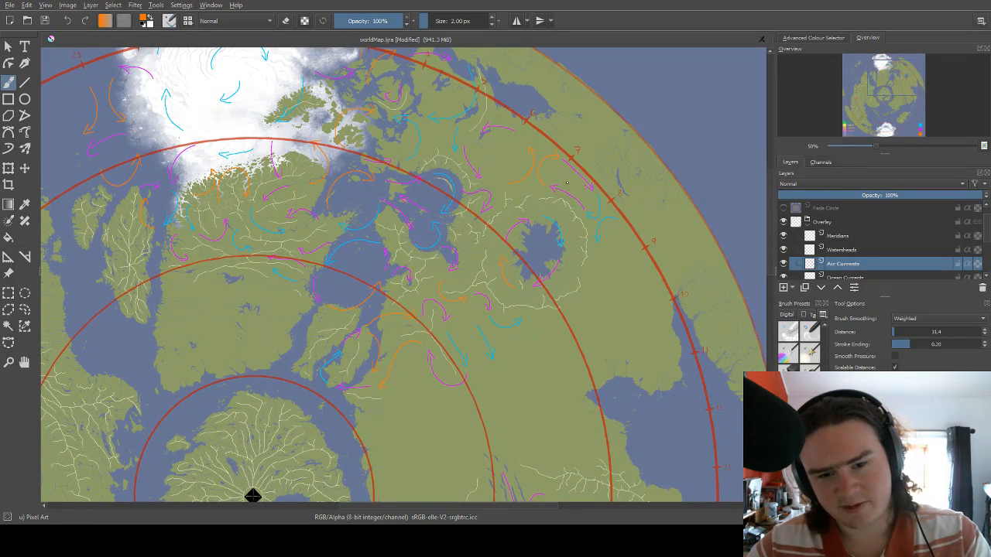
pyautogui.moveTo(598, 216); pyautogui.dragTo(627, 174)
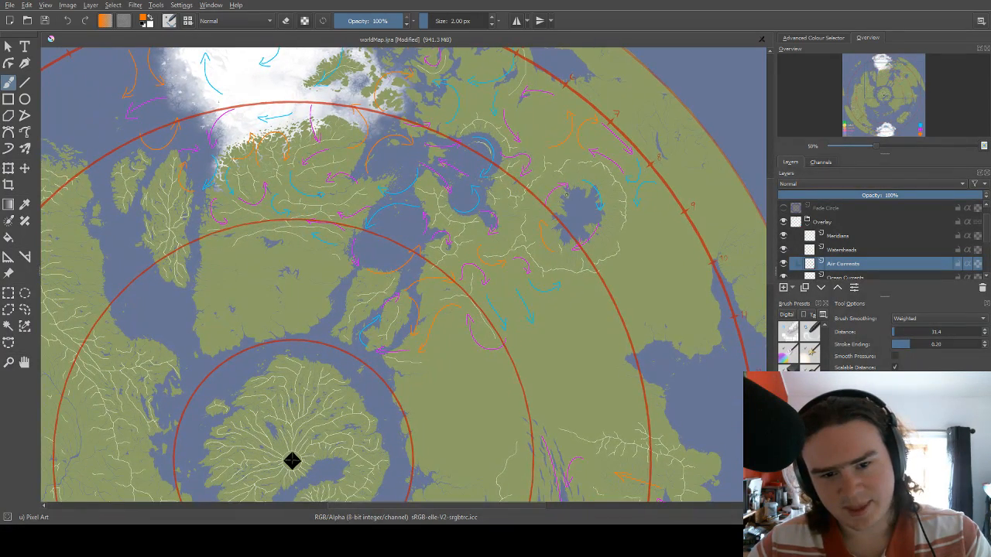
pyautogui.moveTo(582, 224)
pyautogui.mouseDown()
pyautogui.moveTo(526, 222)
pyautogui.moveTo(618, 279)
pyautogui.moveTo(658, 328)
pyautogui.mouseUp()
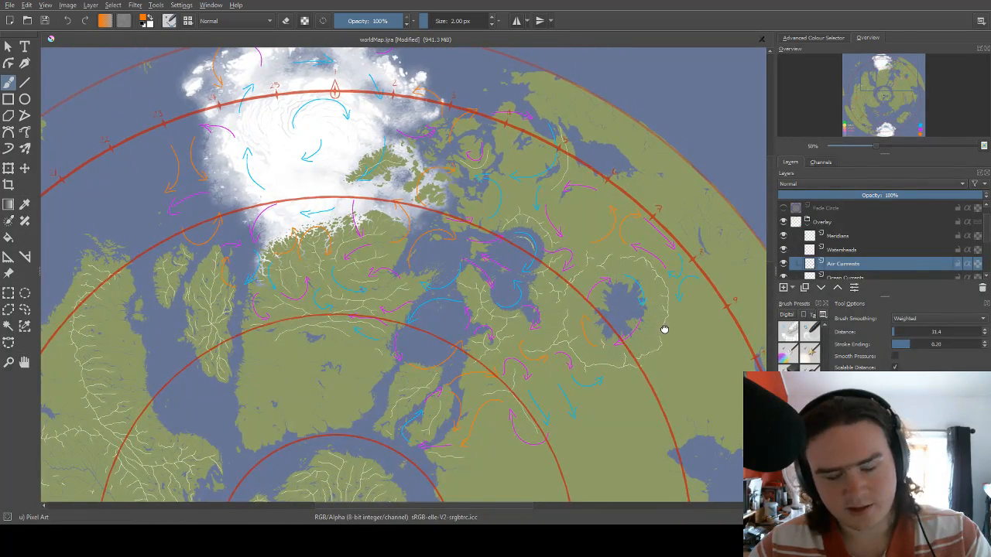
pyautogui.moveTo(664, 329); pyautogui.dragTo(648, 318)
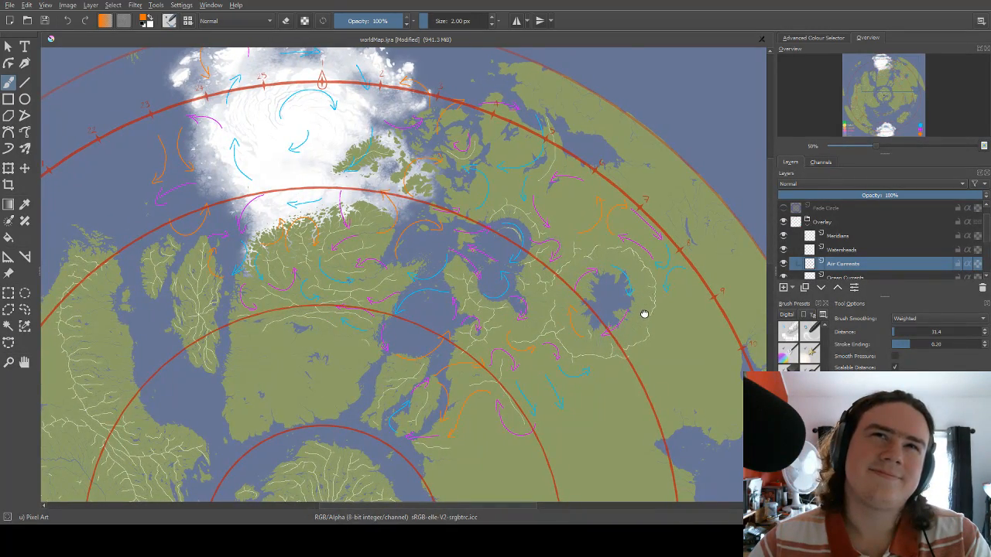
pyautogui.moveTo(642, 313); pyautogui.dragTo(536, 218)
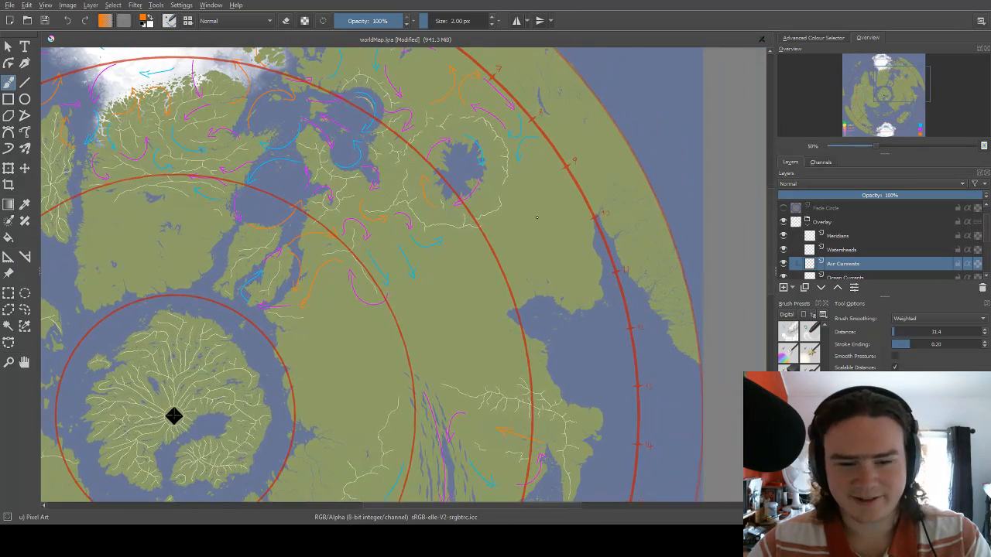
pyautogui.moveTo(572, 277); pyautogui.dragTo(579, 160)
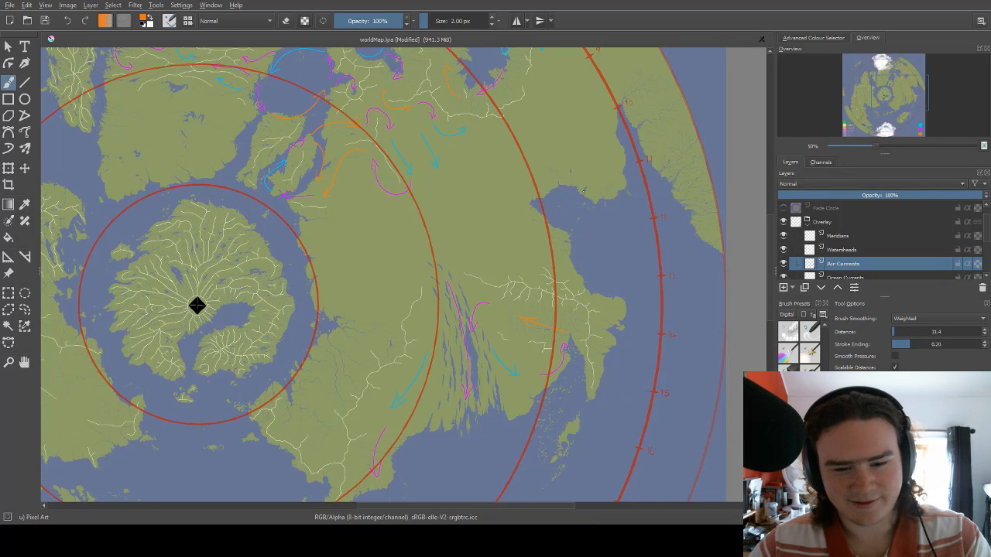
pyautogui.moveTo(572, 224); pyautogui.dragTo(575, 184)
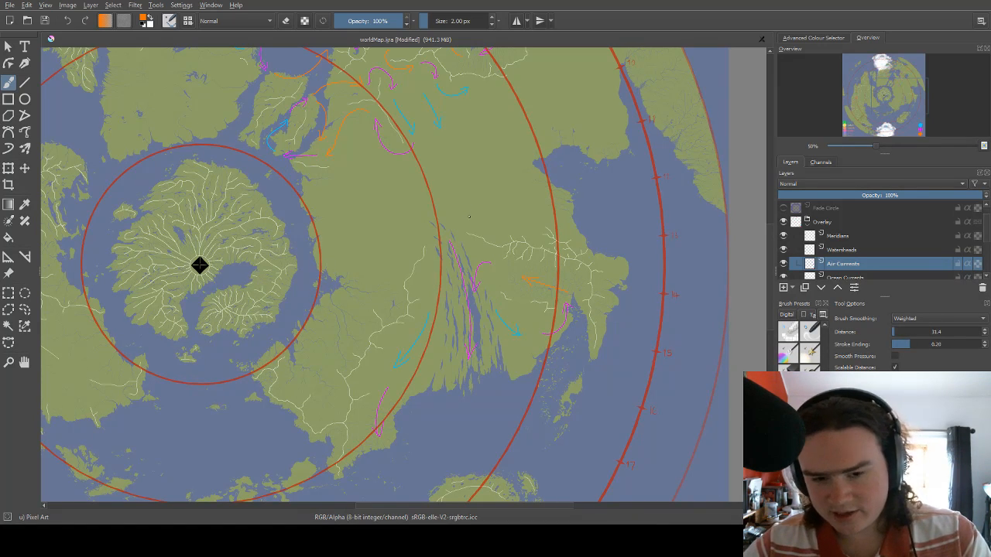
pyautogui.moveTo(490, 171); pyautogui.dragTo(483, 271)
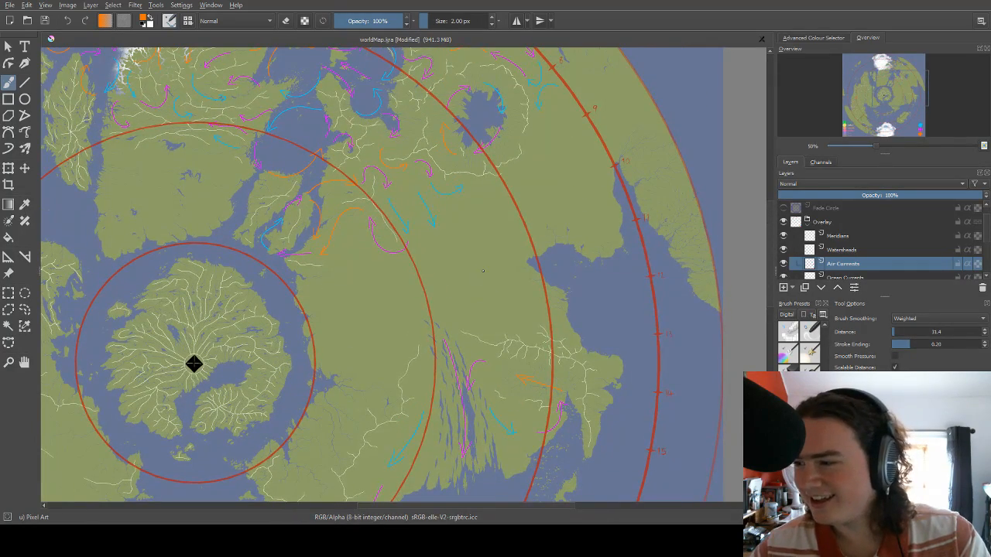
# Inspect the wind arrows around the ring-shaped watershed and near marks 6 to 10 on the outer red circle.
pyautogui.scroll(-4, 483, 271)
pyautogui.scroll(5, 534, 233)
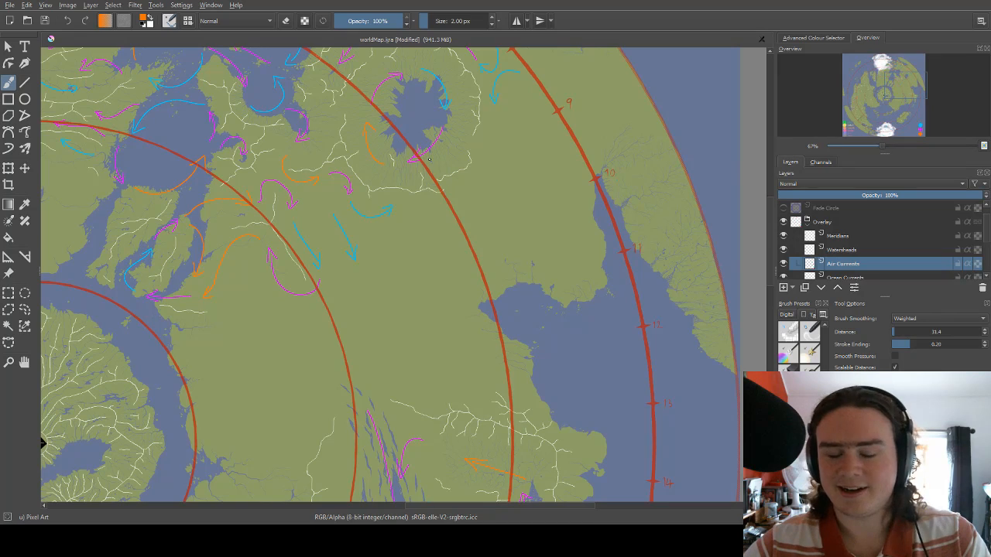
pyautogui.scroll(3, 437, 135)
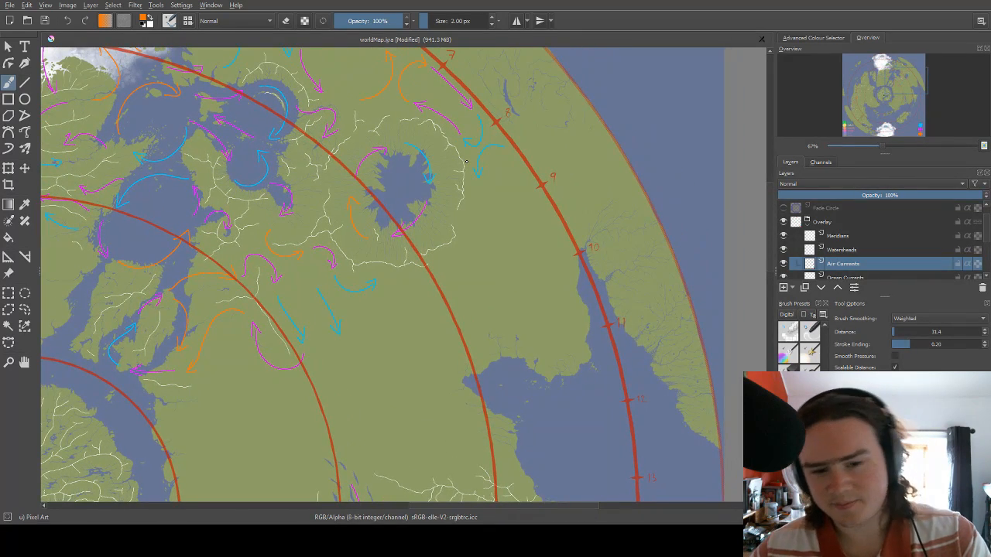
pyautogui.scroll(-1, 466, 162)
pyautogui.scroll(2, 492, 171)
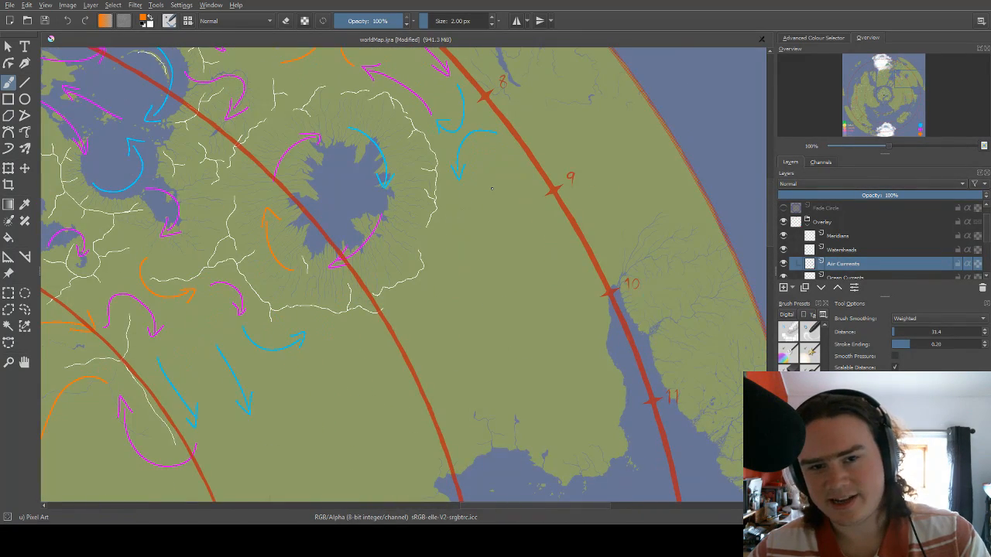
pyautogui.scroll(-1, 491, 189)
pyautogui.scroll(1, 458, 227)
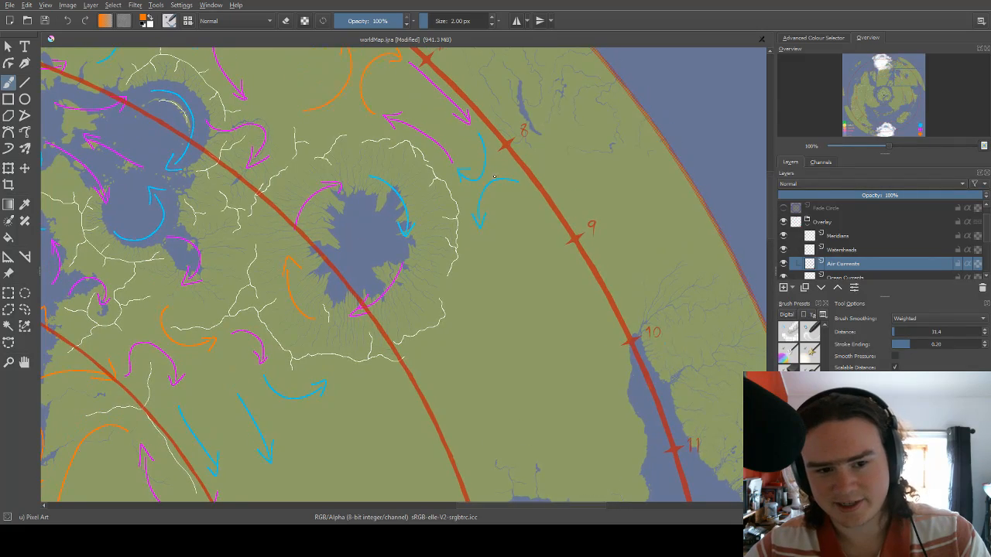
pyautogui.moveTo(493, 177); pyautogui.dragTo(530, 271)
pyautogui.scroll(-2, 541, 273)
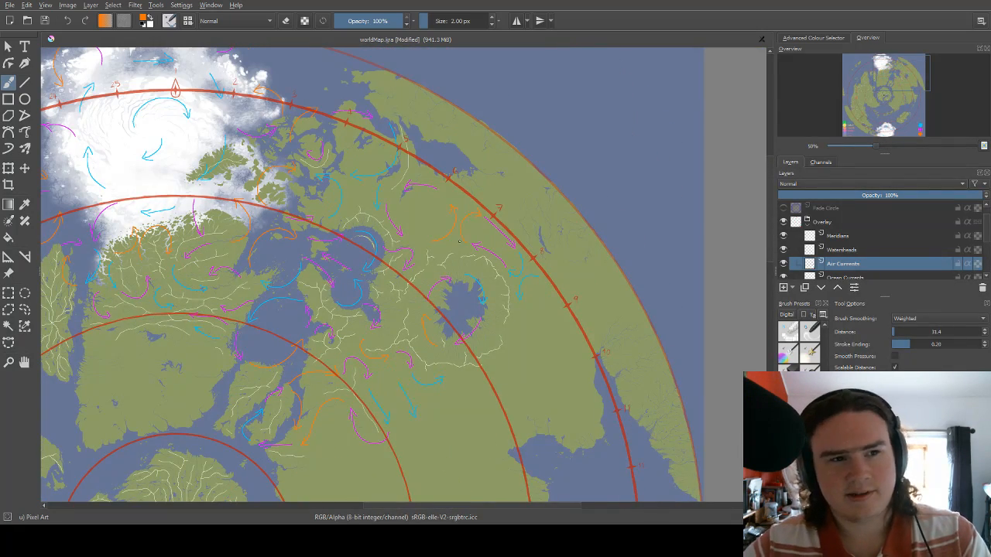
pyautogui.moveTo(462, 194); pyautogui.dragTo(474, 245)
pyautogui.scroll(2, 469, 248)
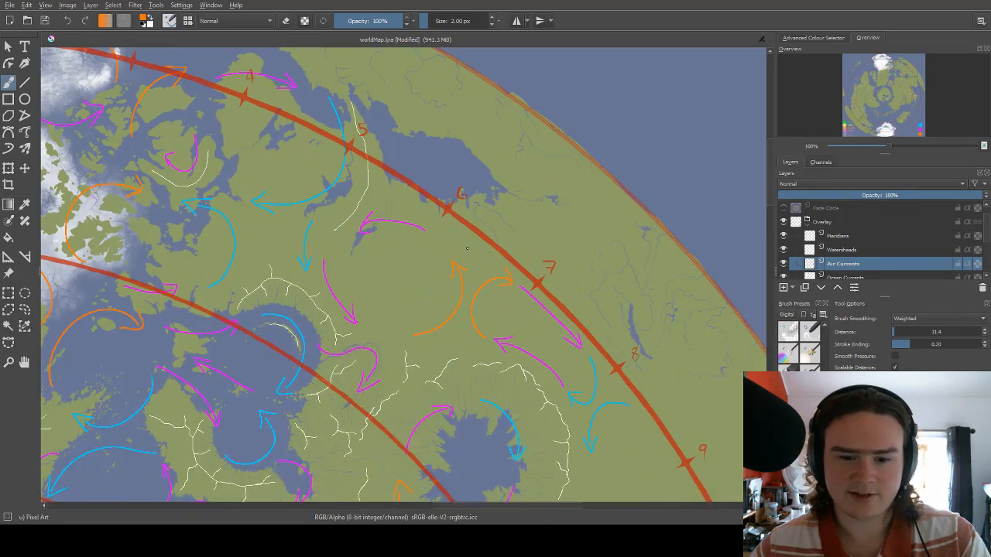
# Examine the empty plain between the ring-shaped watershed, the southeastern bay and marks 8 to 12 for further winds.
pyautogui.moveTo(560, 265); pyautogui.dragTo(496, 90)
pyautogui.moveTo(475, 333); pyautogui.dragTo(481, 141)
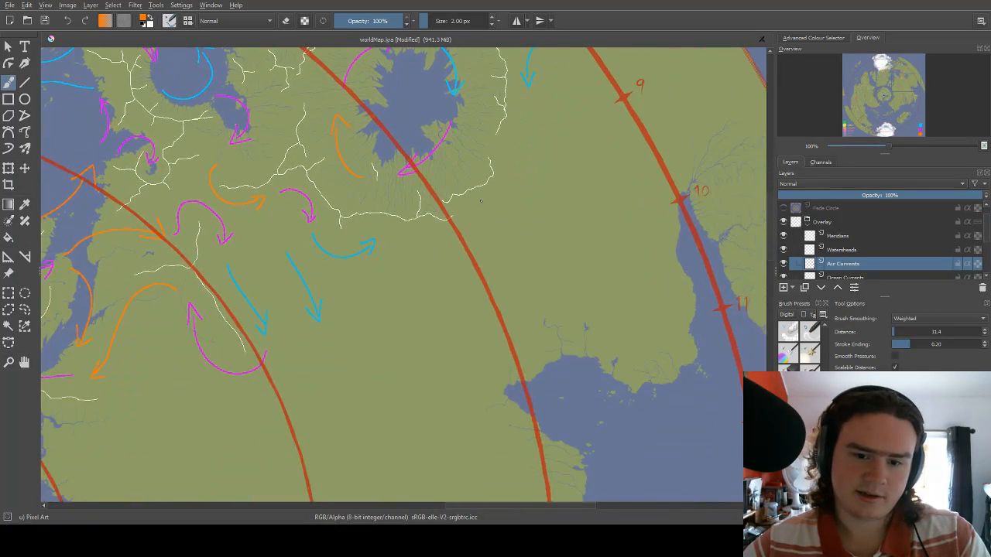
pyautogui.moveTo(481, 200); pyautogui.dragTo(450, 274)
pyautogui.moveTo(523, 220); pyautogui.dragTo(483, 193)
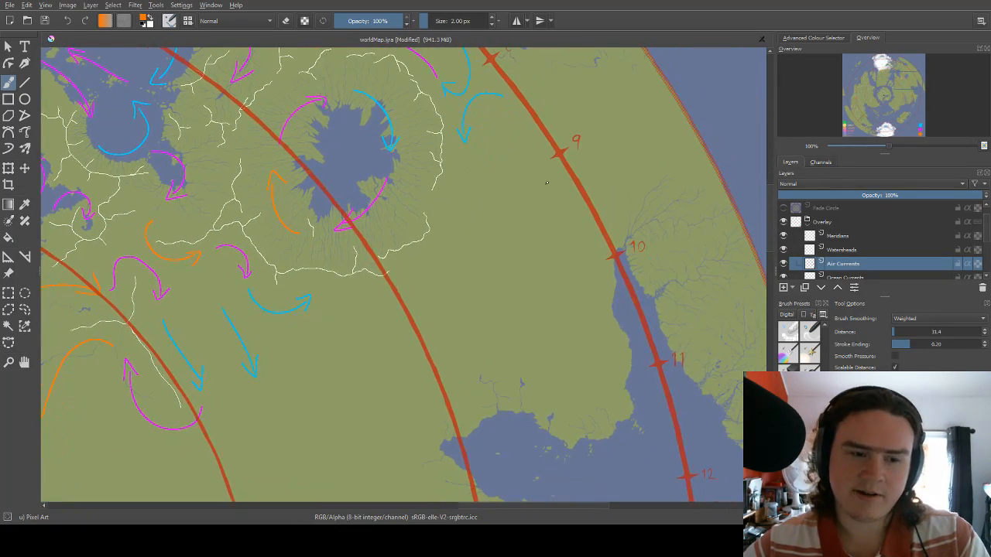
pyautogui.moveTo(547, 183); pyautogui.dragTo(448, 185)
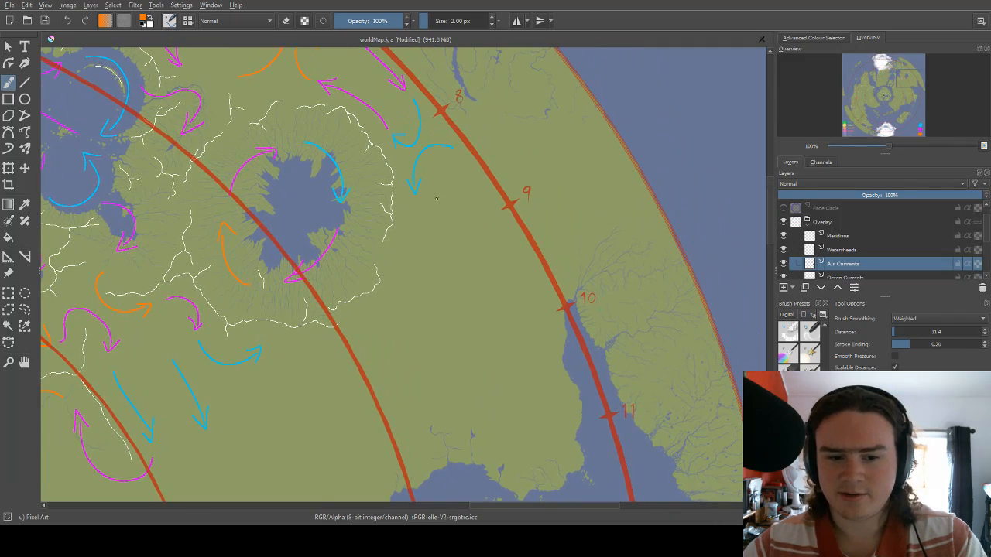
pyautogui.moveTo(442, 285); pyautogui.dragTo(482, 137)
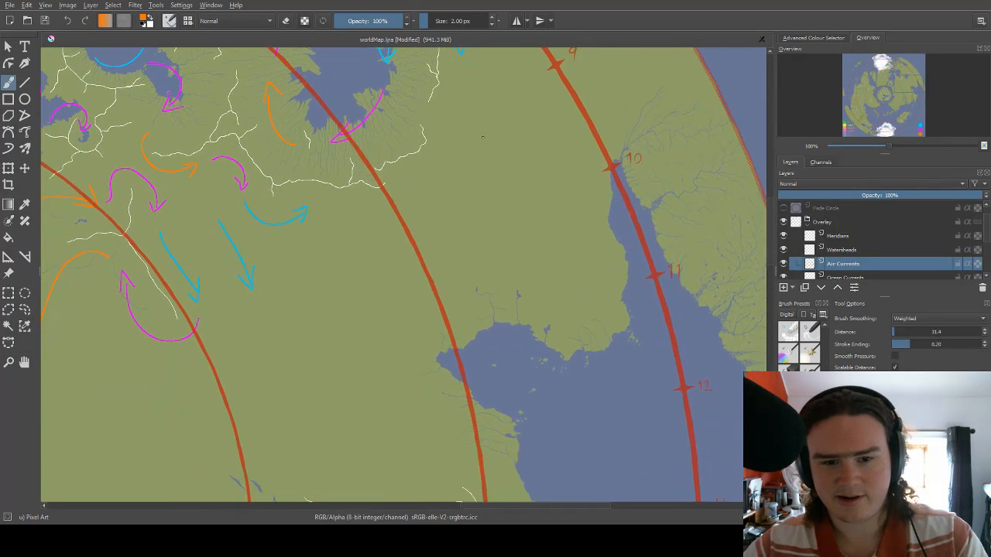
pyautogui.moveTo(453, 236); pyautogui.dragTo(537, 181)
pyautogui.moveTo(501, 183); pyautogui.dragTo(555, 148)
pyautogui.moveTo(497, 240); pyautogui.dragTo(432, 258)
pyautogui.moveTo(524, 186); pyautogui.dragTo(444, 232)
pyautogui.moveTo(544, 166); pyautogui.dragTo(481, 210)
pyautogui.moveTo(640, 114)
pyautogui.mouseDown()
pyautogui.moveTo(571, 181)
pyautogui.moveTo(546, 231)
pyautogui.moveTo(504, 231)
pyautogui.mouseUp()
pyautogui.moveTo(538, 288); pyautogui.dragTo(527, 215)
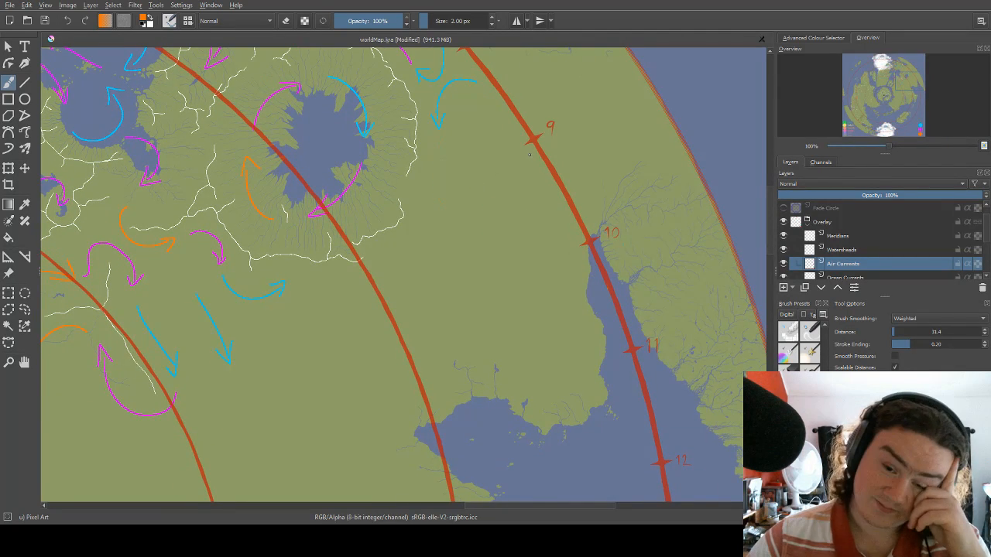
pyautogui.moveTo(546, 125)
pyautogui.mouseDown()
pyautogui.moveTo(512, 236)
pyautogui.moveTo(504, 209)
pyautogui.moveTo(535, 192)
pyautogui.mouseUp()
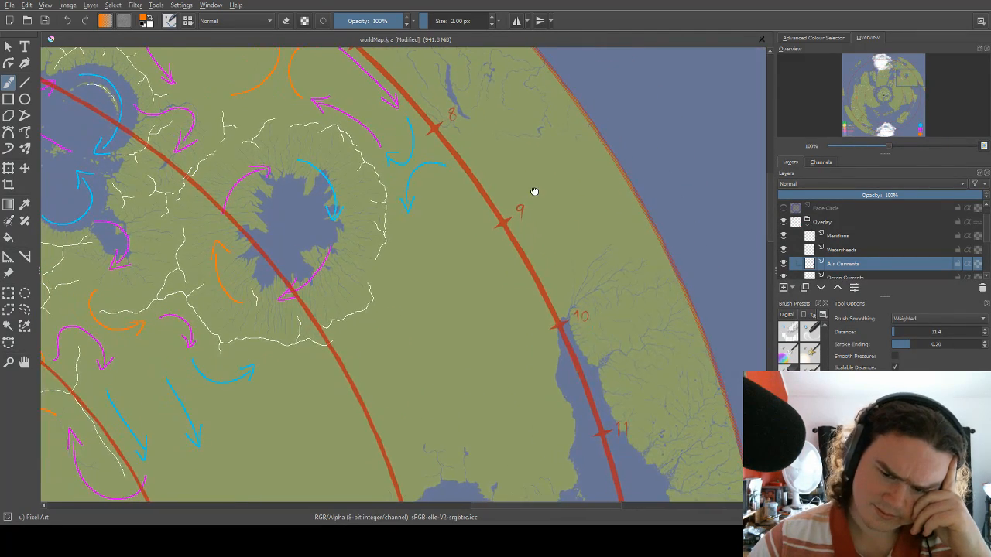
# Erase the orange and magenta wind arrows and the orange scribble along the western continent with a 127.84 px eraser.
pyautogui.scroll(-2, 606, 129)
pyautogui.scroll(-1, 605, 129)
pyautogui.scroll(-1, 96, 263)
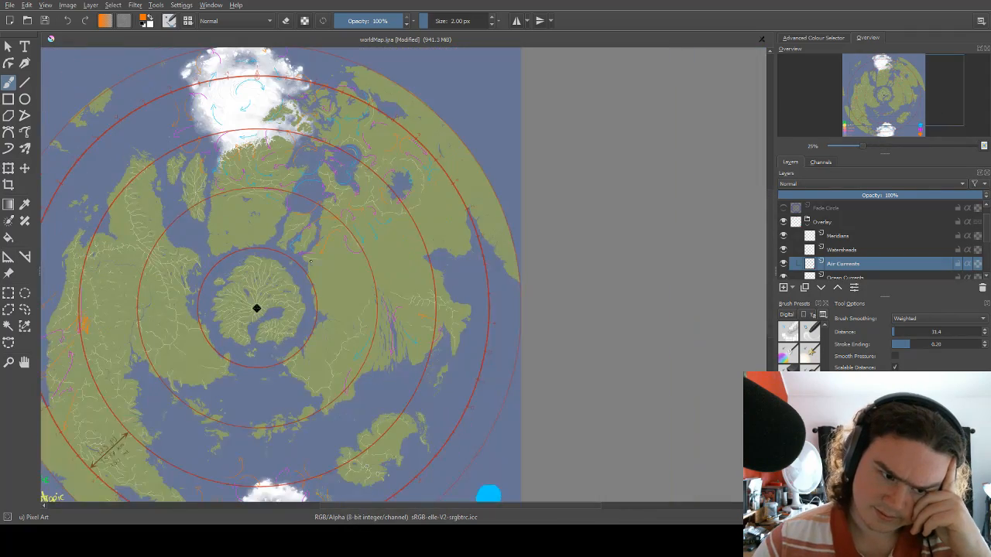
pyautogui.scroll(3, 236, 311)
pyautogui.moveTo(287, 305); pyautogui.dragTo(763, 283)
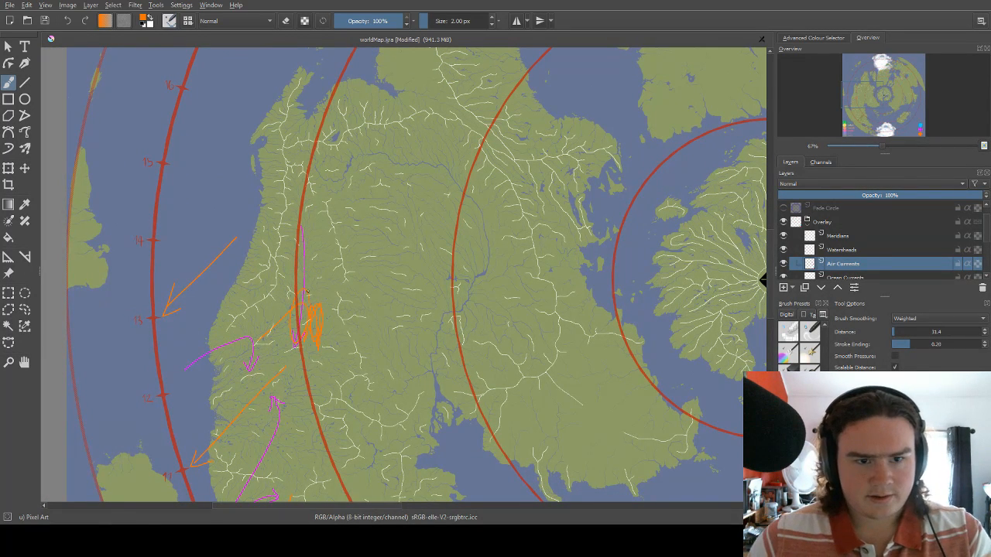
pyautogui.click(455, 22)
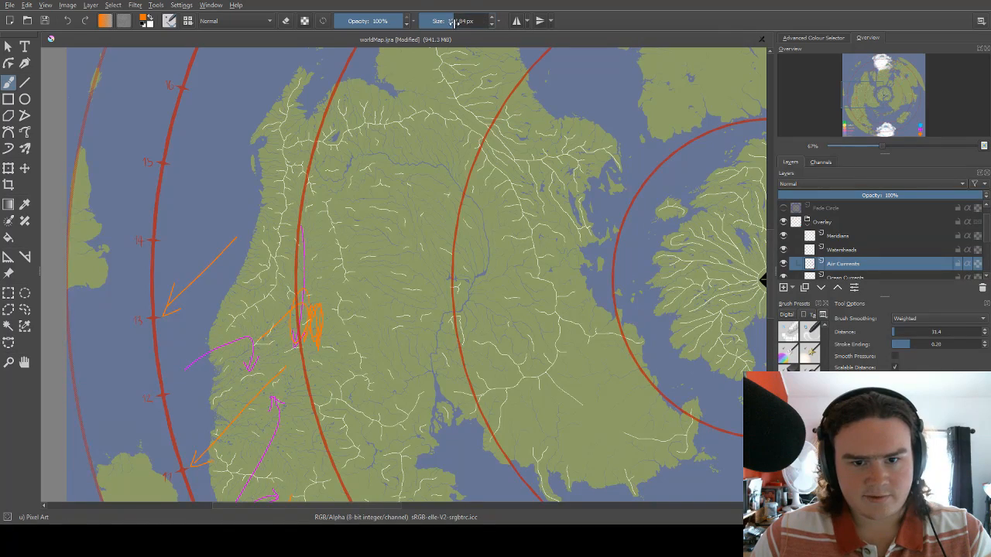
pyautogui.scroll(-1, 199, 203)
pyautogui.moveTo(297, 301)
pyautogui.mouseDown()
pyautogui.moveTo(293, 275)
pyautogui.moveTo(371, 172)
pyautogui.moveTo(297, 290)
pyautogui.moveTo(355, 254)
pyautogui.moveTo(328, 319)
pyautogui.mouseUp()
pyautogui.press('e')
pyautogui.moveTo(367, 172); pyautogui.dragTo(330, 363)
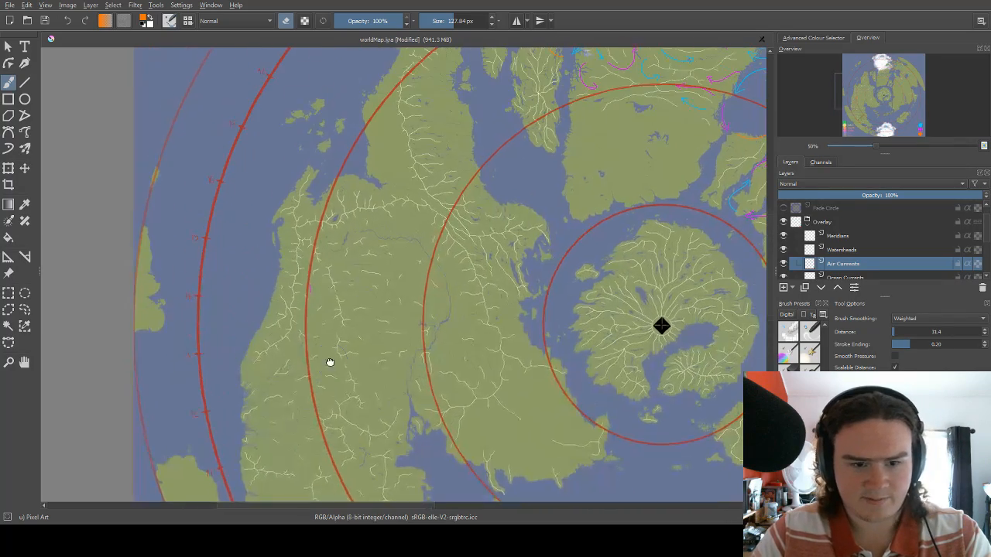
# Erase the straight blue arrow over the inland plain, east of the blue arrow beside the inner circle's watershed.
pyautogui.moveTo(723, 151); pyautogui.dragTo(348, 201)
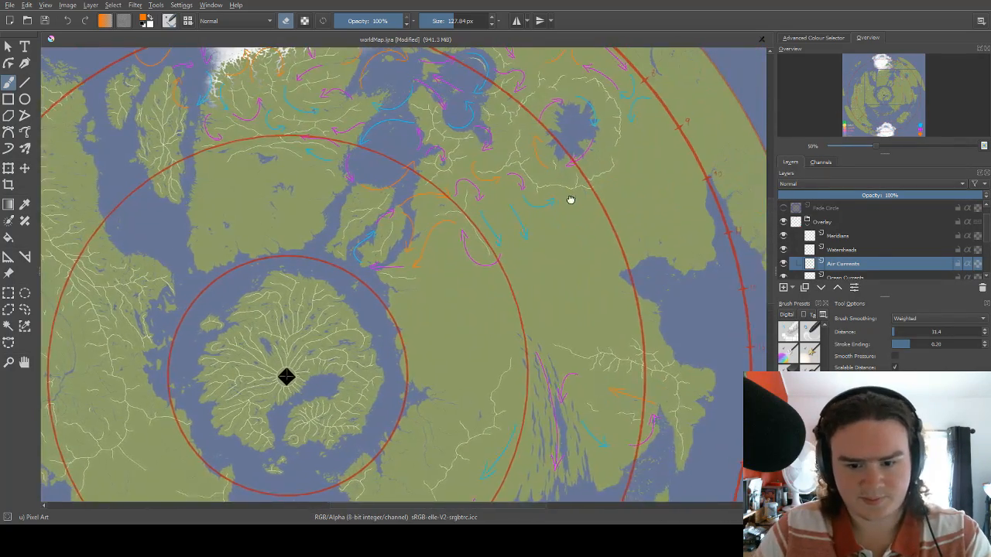
pyautogui.moveTo(570, 199); pyautogui.dragTo(494, 137)
pyautogui.moveTo(497, 212); pyautogui.dragTo(414, 250)
pyautogui.moveTo(443, 310); pyautogui.dragTo(434, 212)
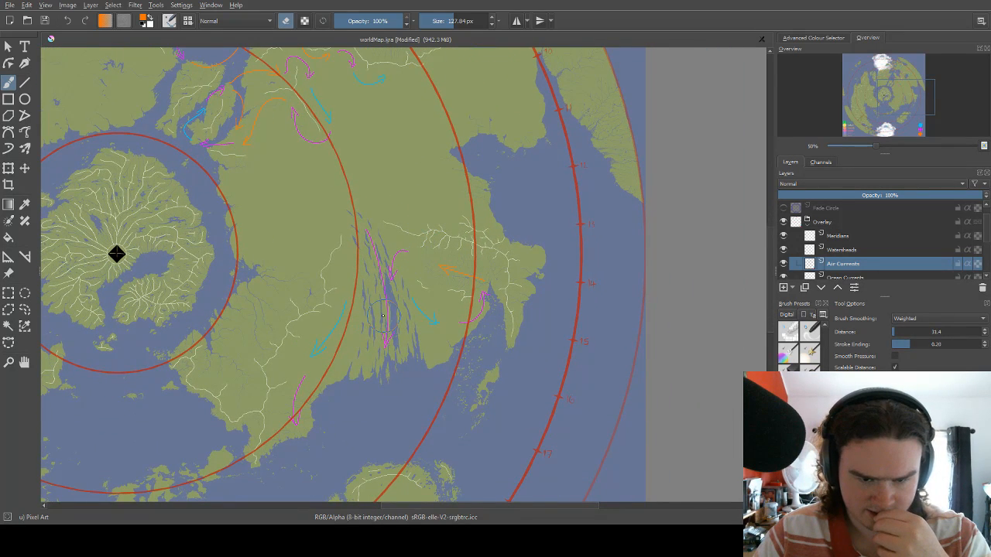
# Erase the magenta arrows beside the narrow water strips and the blue and magenta arrows on the land southwest of them.
pyautogui.moveTo(382, 315)
pyautogui.mouseDown()
pyautogui.moveTo(376, 323)
pyautogui.moveTo(350, 255)
pyautogui.moveTo(354, 274)
pyautogui.moveTo(312, 382)
pyautogui.moveTo(304, 355)
pyautogui.mouseUp()
pyautogui.moveTo(358, 254); pyautogui.dragTo(313, 280)
pyautogui.moveTo(443, 199); pyautogui.dragTo(390, 225)
pyautogui.moveTo(361, 310); pyautogui.dragTo(379, 247)
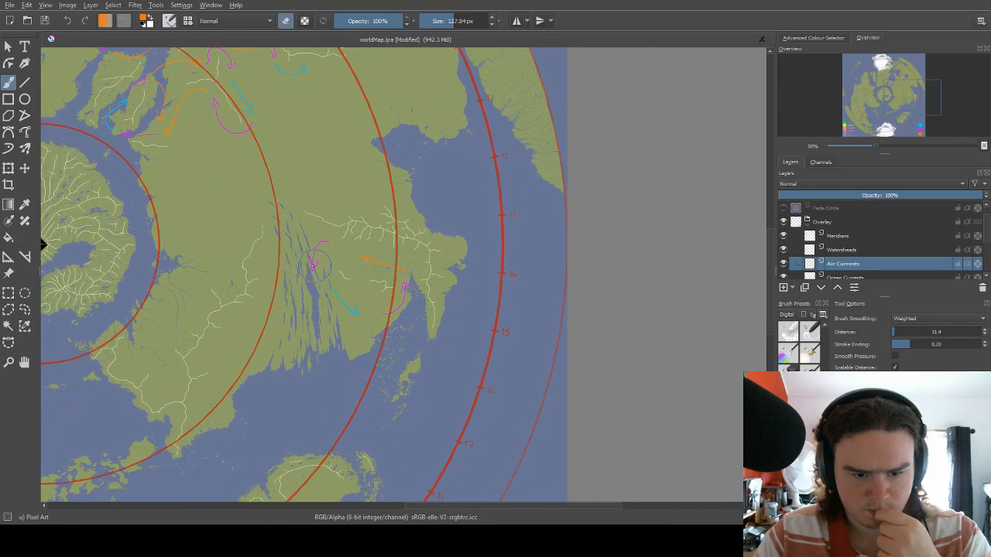
# Draw a short magenta arrow curving south with a 2 px brush, between the narrow water strips and the orange arrow.
pyautogui.rightClick(369, 267)
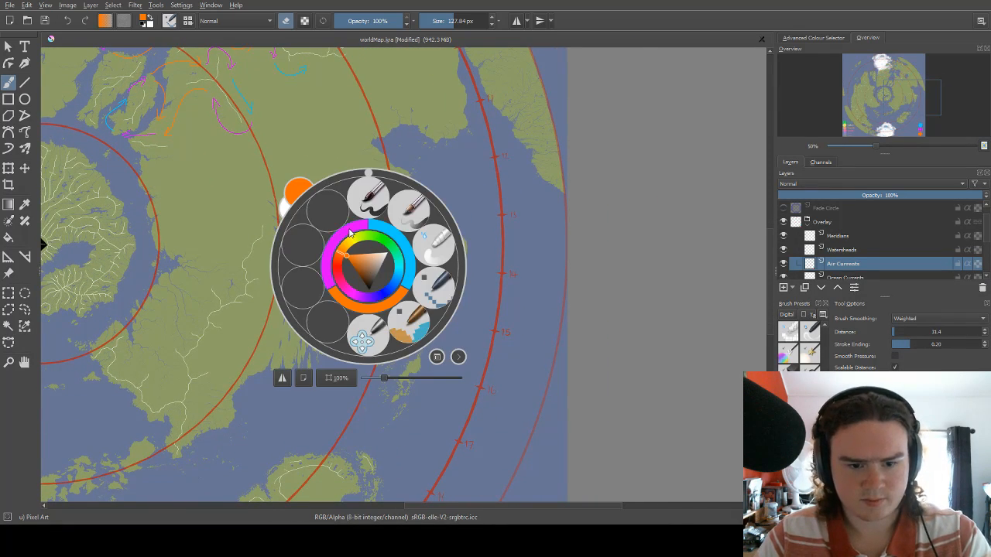
pyautogui.click(349, 233)
pyautogui.press('[')
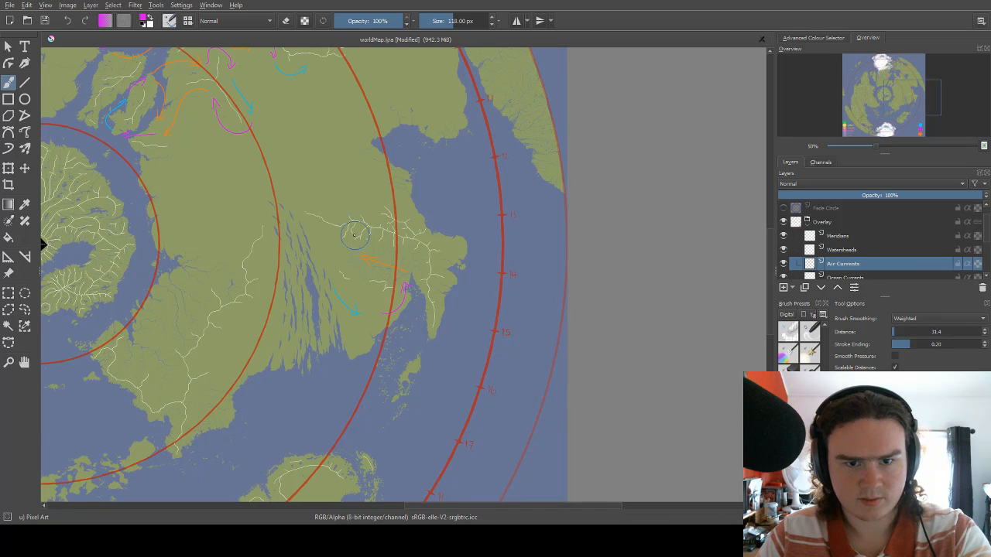
pyautogui.press('[')
pyautogui.press('[')
pyautogui.press('[')
pyautogui.press('[')
pyautogui.press('[')
pyautogui.press('[')
pyautogui.press('[')
pyautogui.press('[')
pyautogui.press('[')
pyautogui.press('[')
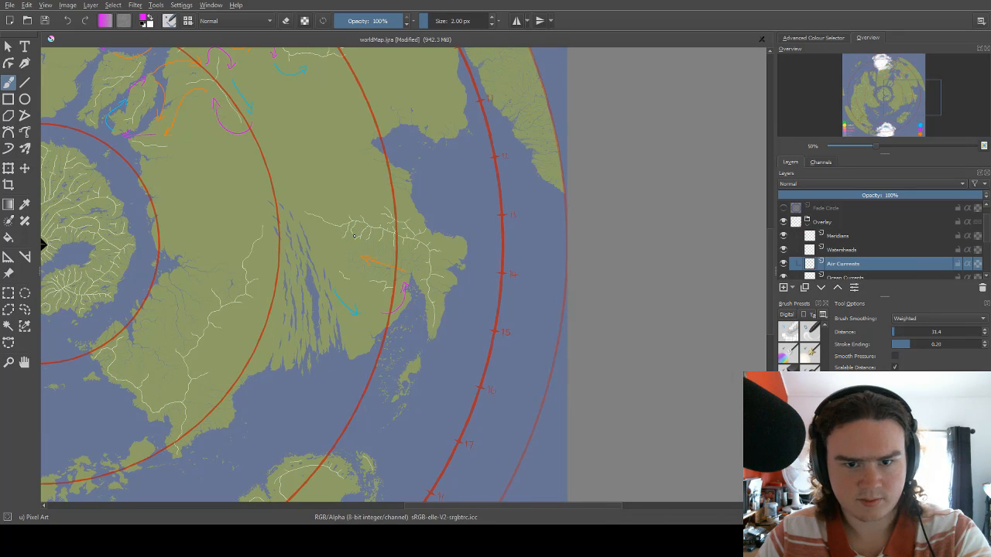
pyautogui.moveTo(319, 251); pyautogui.dragTo(332, 245)
pyautogui.press('e')
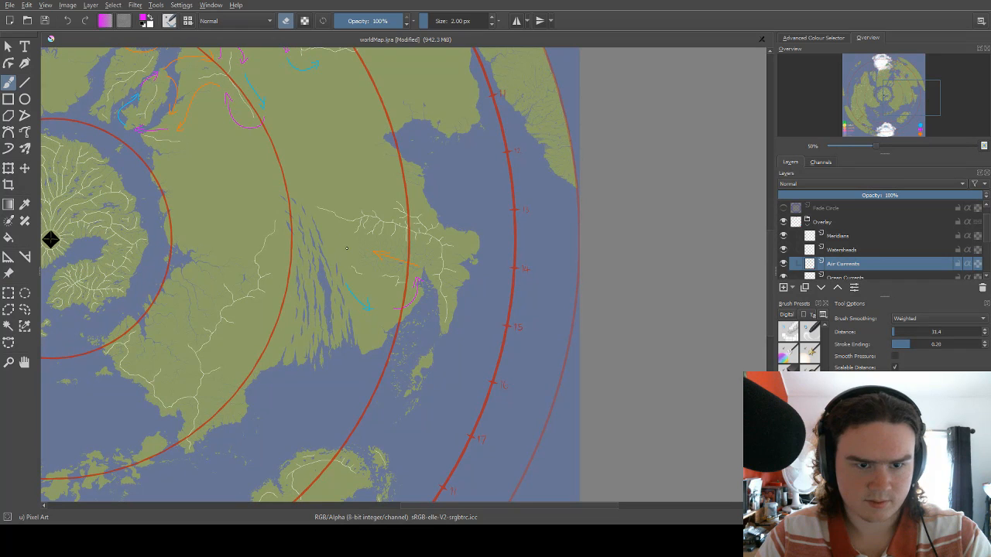
pyautogui.press('e')
pyautogui.moveTo(350, 245)
pyautogui.mouseDown()
pyautogui.moveTo(338, 266)
pyautogui.moveTo(345, 261)
pyautogui.mouseUp()
# Examine the remaining wind arrows from the eastern continent up to the ring-shaped watershed and the northern coast.
pyautogui.scroll(-1, 390, 249)
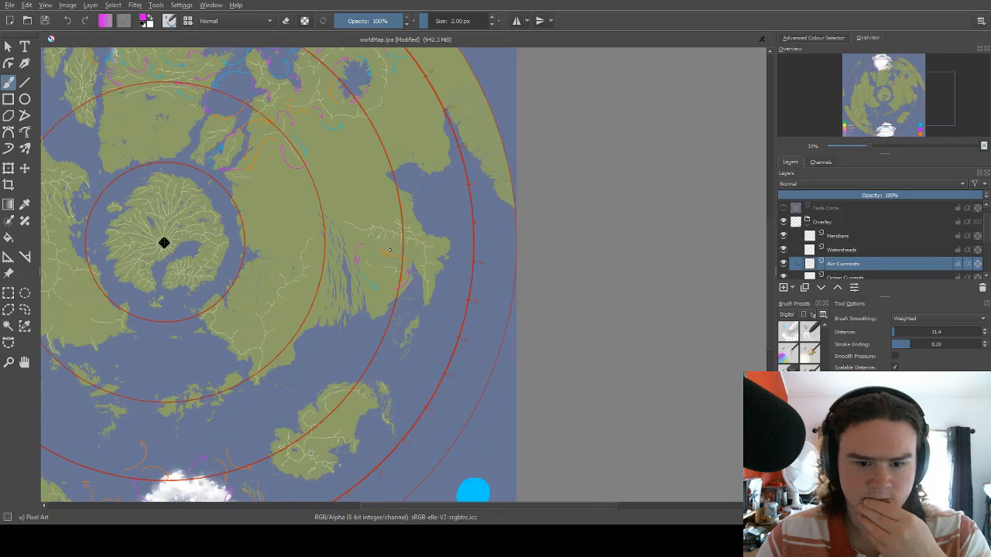
pyautogui.scroll(1, 439, 213)
pyautogui.moveTo(362, 184); pyautogui.dragTo(406, 213)
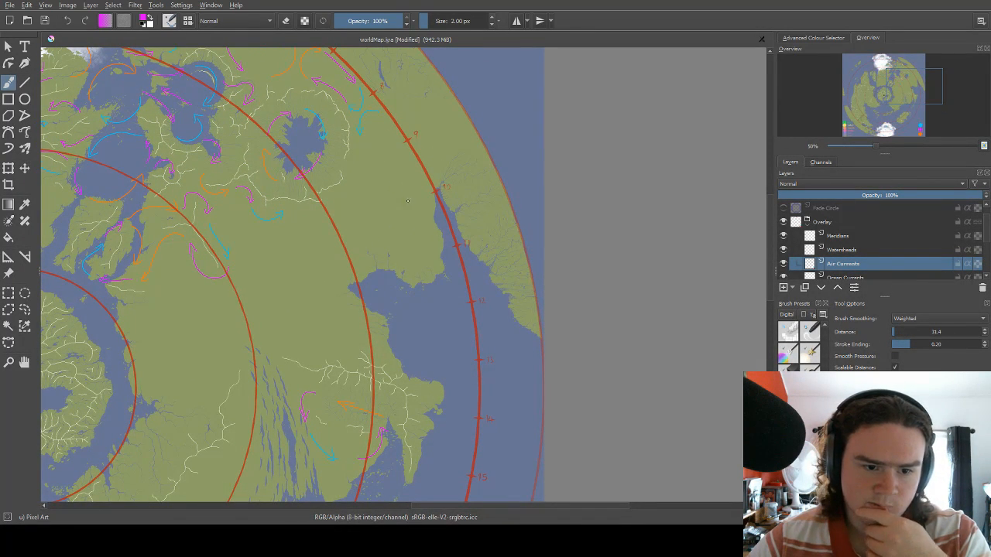
pyautogui.moveTo(339, 211); pyautogui.dragTo(447, 160)
pyautogui.moveTo(373, 171); pyautogui.dragTo(413, 203)
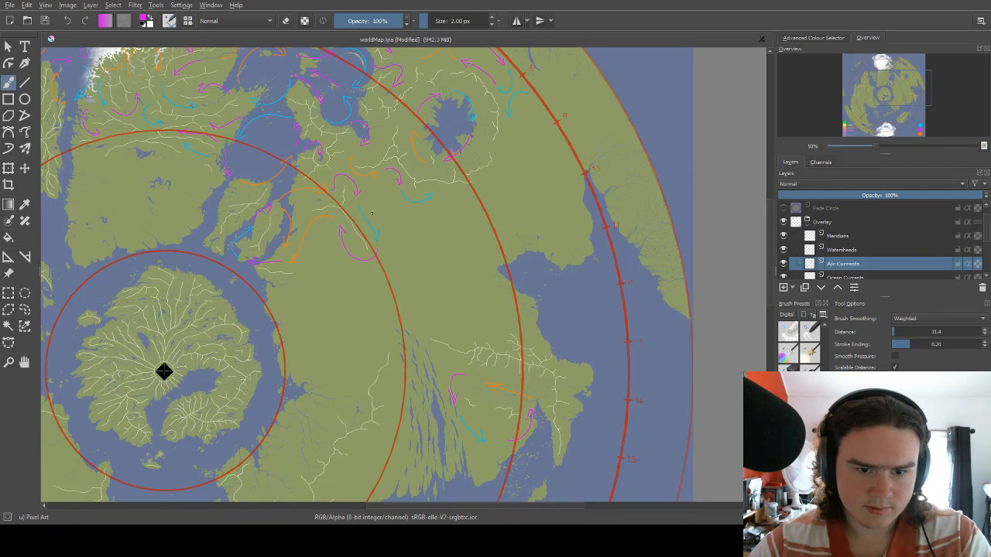
pyautogui.moveTo(164, 372); pyautogui.dragTo(122, 489)
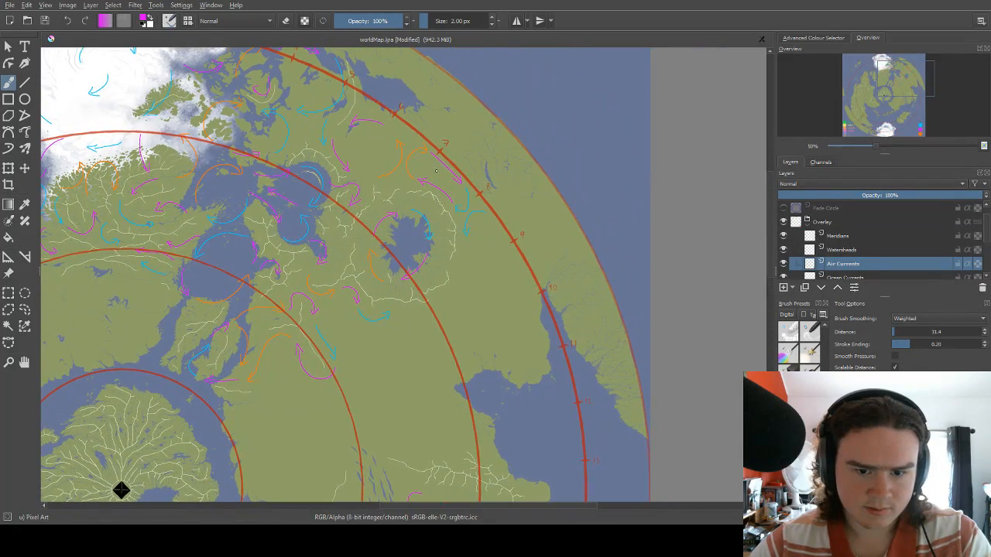
# Pick orange for the brush and try a straight stroke running southwest to the western continent's outer coast.
pyautogui.moveTo(478, 206); pyautogui.dragTo(500, 142)
pyautogui.moveTo(509, 175); pyautogui.dragTo(452, 225)
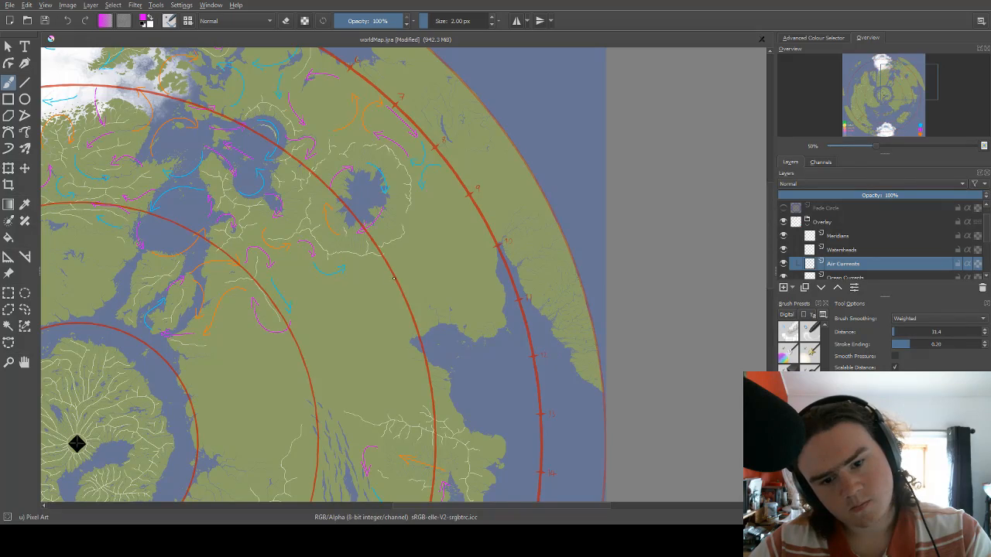
pyautogui.moveTo(421, 267); pyautogui.dragTo(647, 217)
pyautogui.moveTo(310, 298); pyautogui.dragTo(616, 220)
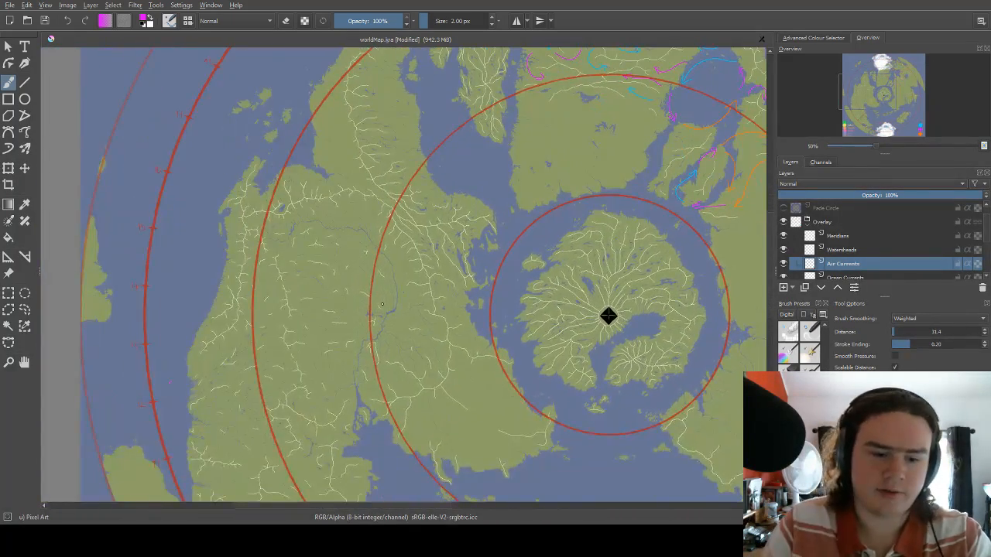
pyautogui.moveTo(305, 343); pyautogui.dragTo(411, 155)
pyautogui.press('e')
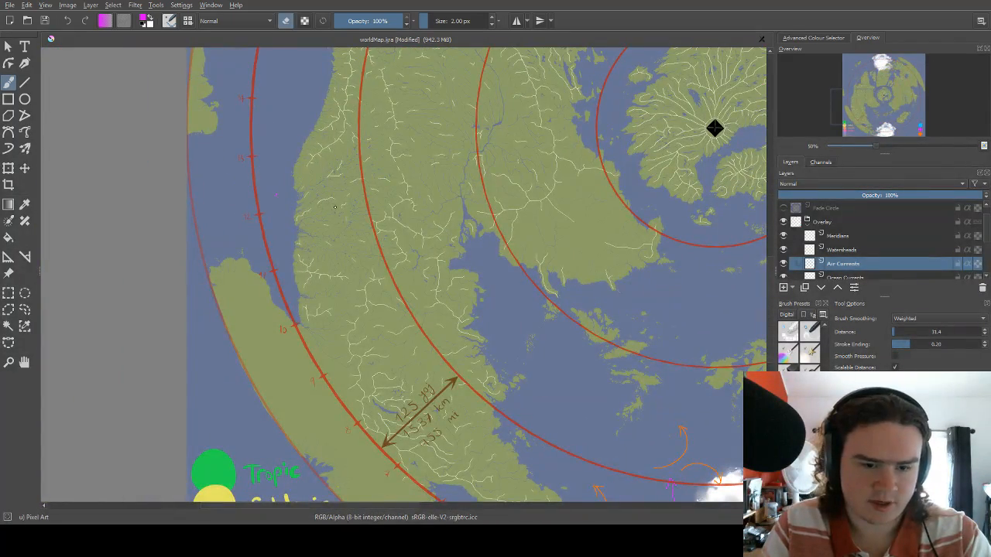
pyautogui.rightClick(336, 208)
pyautogui.click(349, 242)
pyautogui.click(349, 248)
pyautogui.rightClick(350, 246)
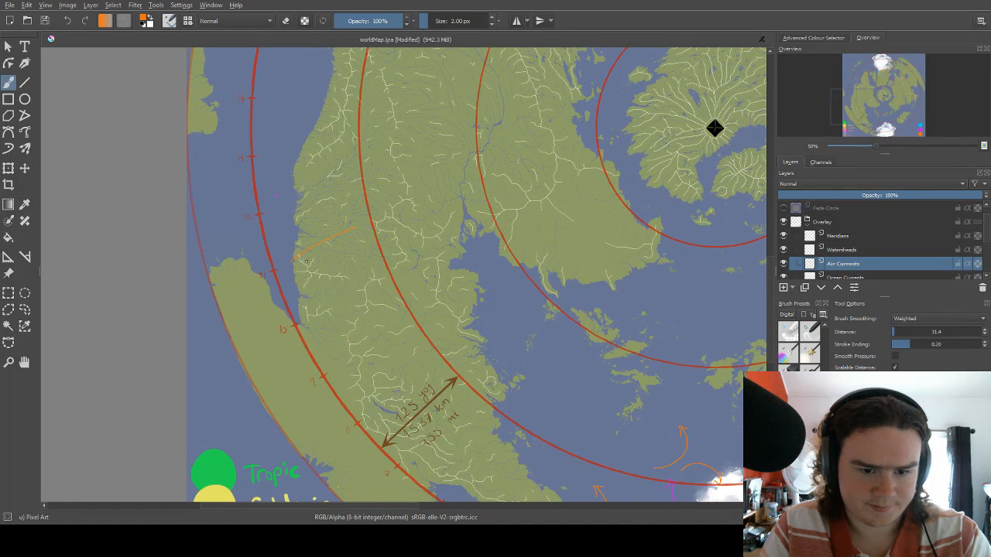
# Undo the trial stroke and draw two orange arrows from the western continent's outer coast onto the sea, between marks 11 and 13.
pyautogui.hotkey('ctrl', 'z')
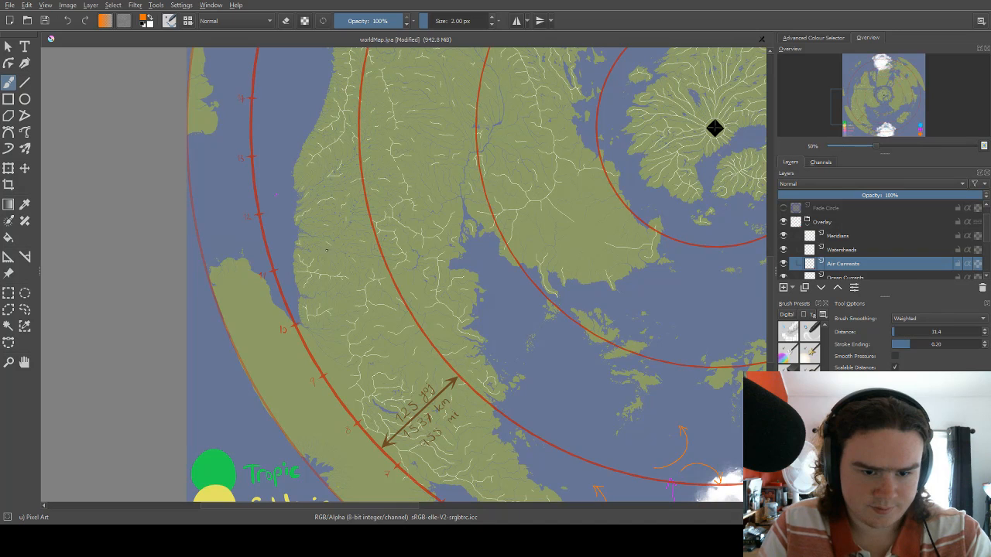
pyautogui.moveTo(345, 198); pyautogui.dragTo(392, 243)
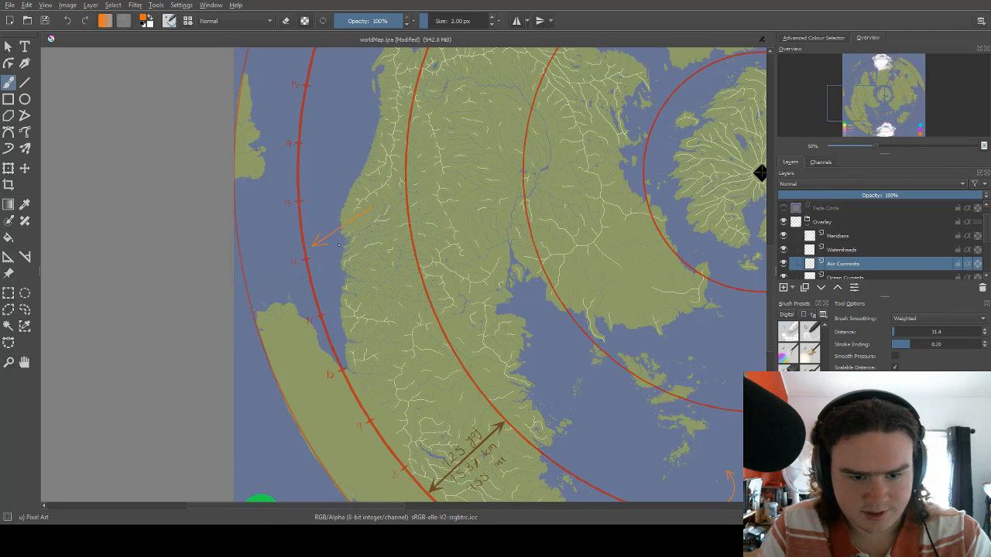
pyautogui.moveTo(387, 205); pyautogui.dragTo(367, 211)
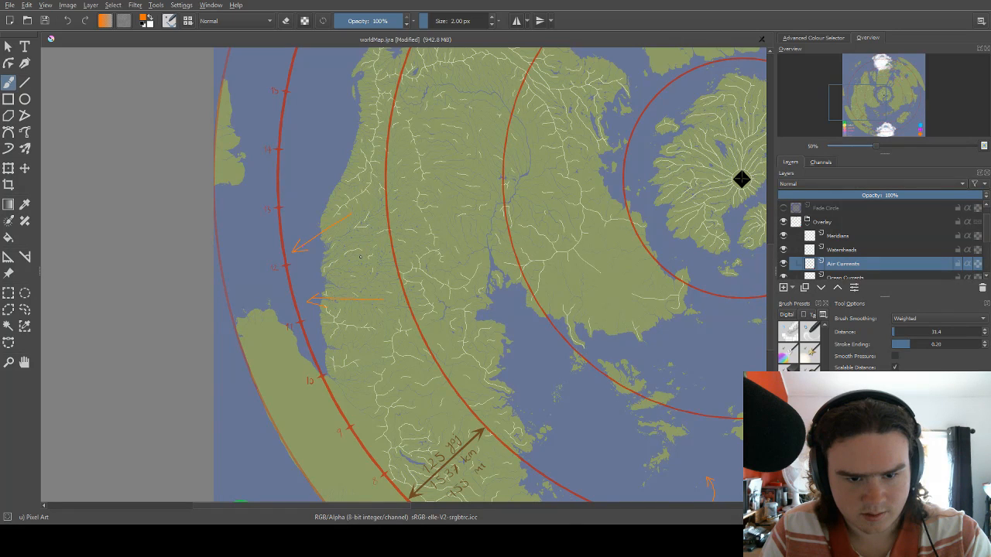
# Try a magenta arrow pointing south along the inland red circle, east of mark 14.
pyautogui.rightClick(385, 220)
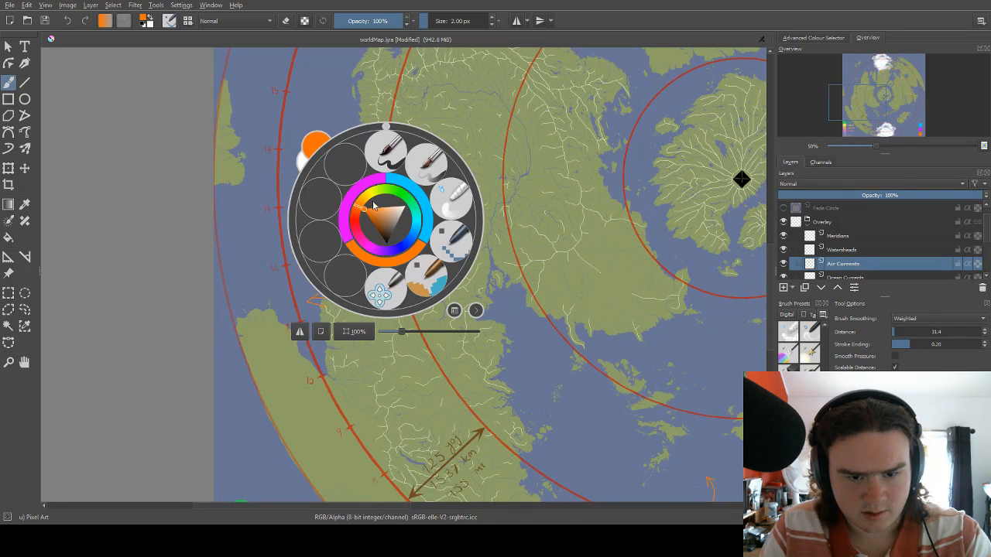
pyautogui.click(389, 159)
pyautogui.moveTo(389, 133)
pyautogui.mouseDown()
pyautogui.moveTo(393, 203)
pyautogui.moveTo(372, 237)
pyautogui.mouseUp()
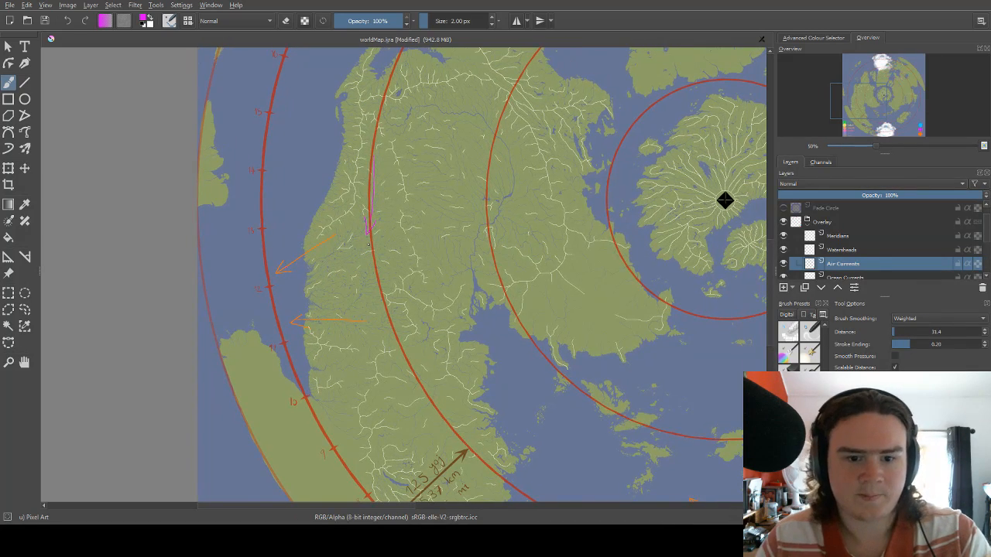
pyautogui.scroll(2, 393, 205)
pyautogui.moveTo(347, 155); pyautogui.dragTo(359, 190)
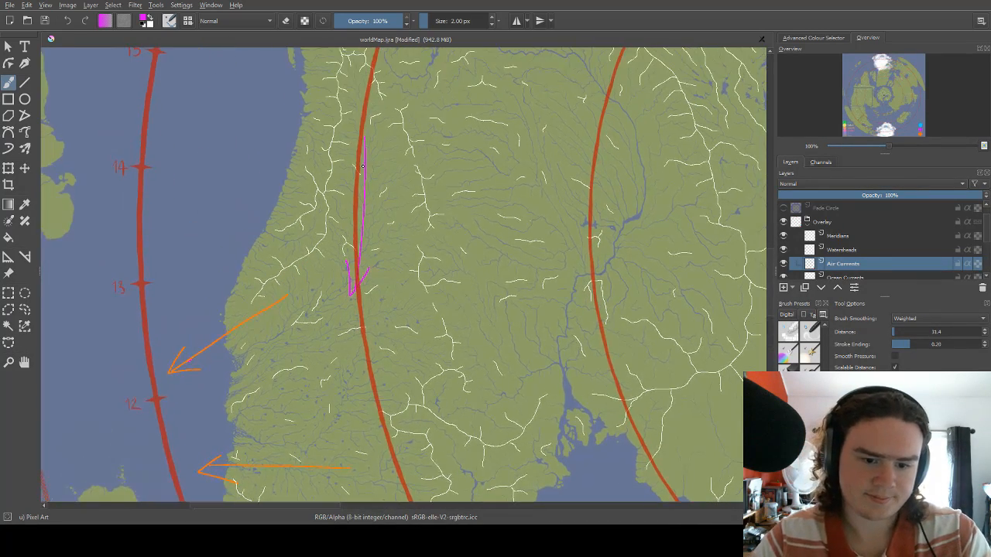
pyautogui.hotkey('ctrl', 'z')
pyautogui.moveTo(356, 284); pyautogui.dragTo(356, 269)
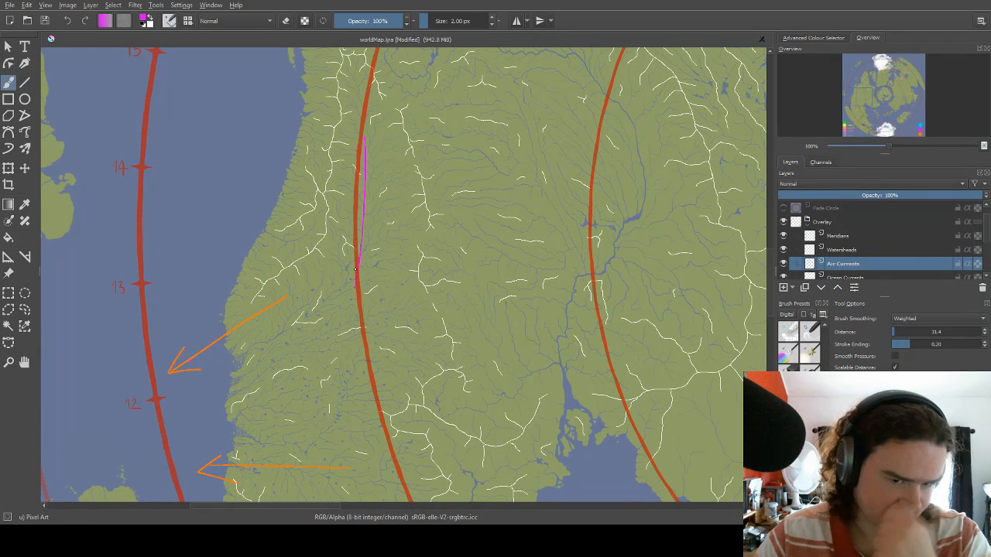
pyautogui.press('ctrl')
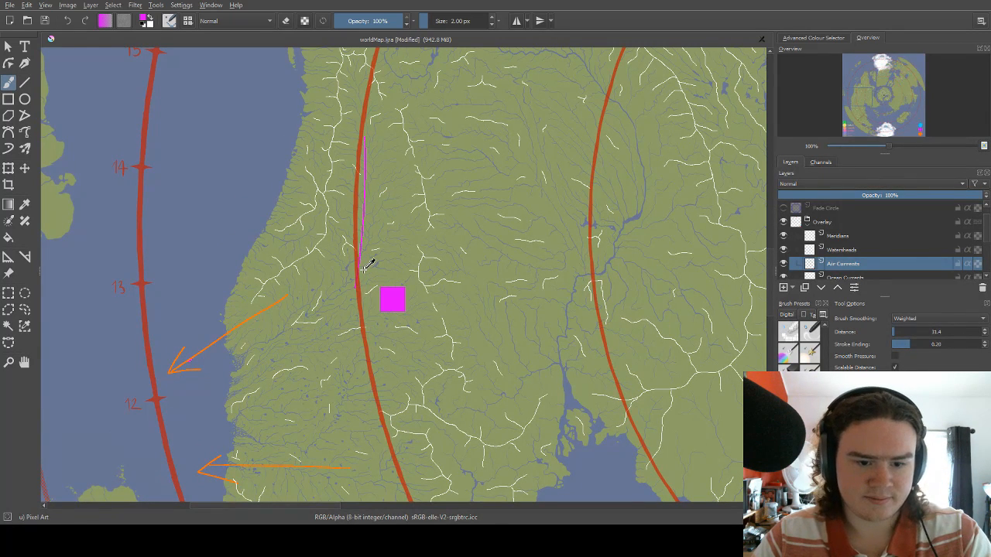
pyautogui.hotkey('ctrl', 'z')
# Draw three orange arrows: south along the inland red circle, southwest toward the coast near mark 12, and west toward the coast above mark 10.
pyautogui.rightClick(368, 225)
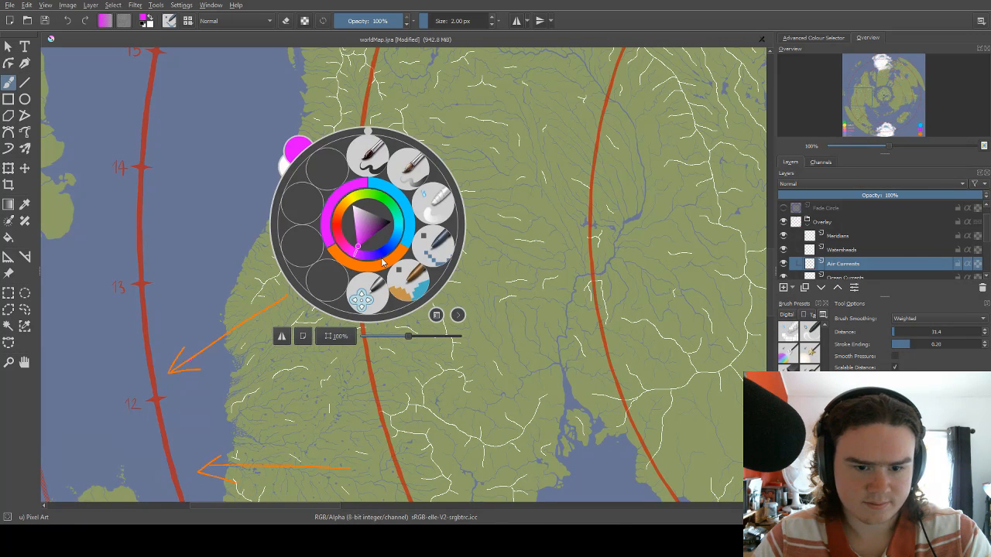
pyautogui.click(385, 260)
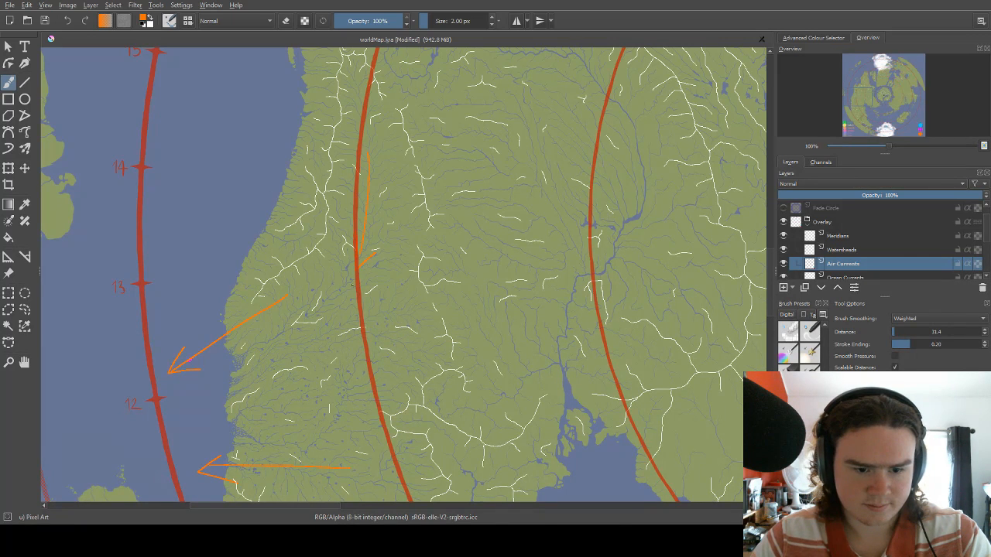
pyautogui.moveTo(352, 284); pyautogui.dragTo(428, 175)
pyautogui.moveTo(382, 289); pyautogui.dragTo(418, 219)
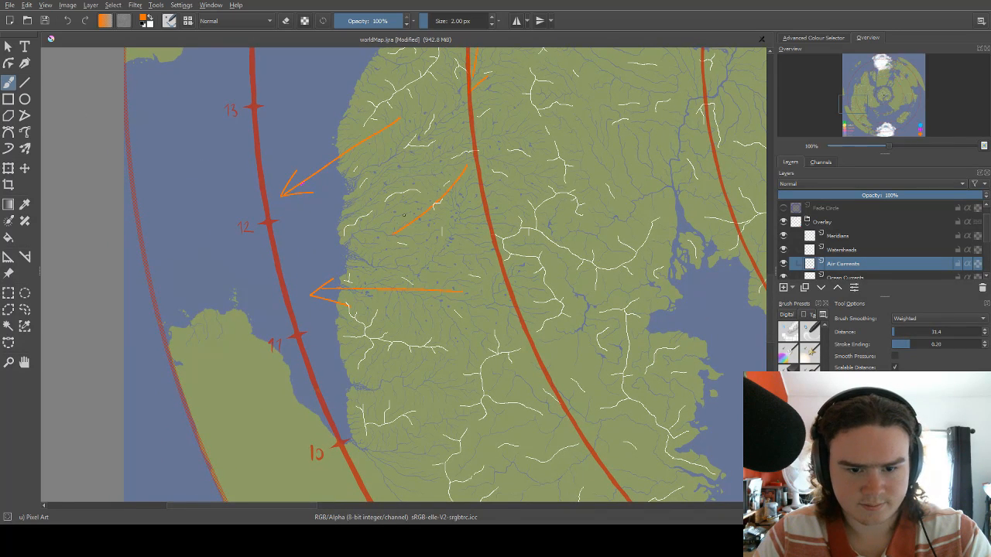
pyautogui.moveTo(436, 207); pyautogui.dragTo(494, 129)
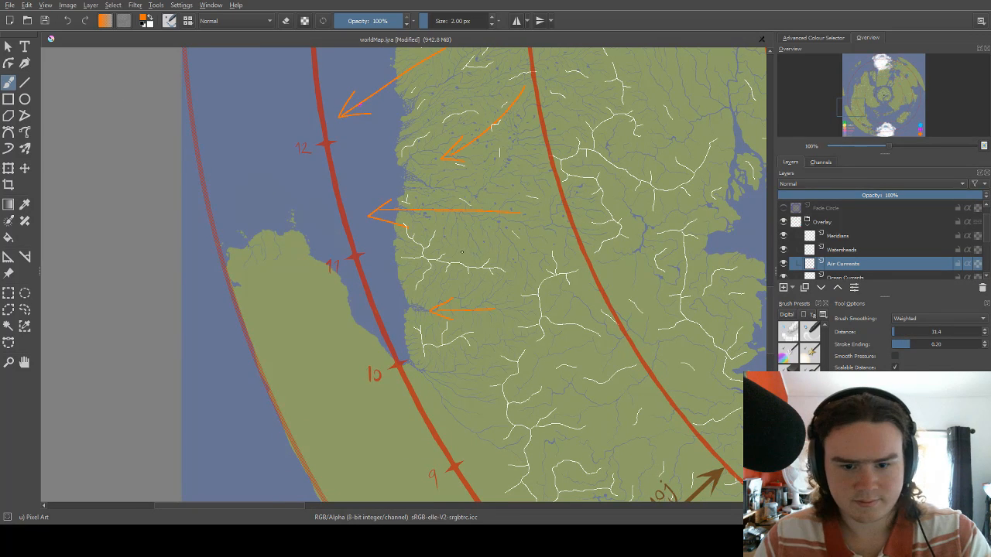
# Examine the western continent from its new orange arrows across the river basin and up to the northern peninsula.
pyautogui.scroll(-2, 456, 288)
pyautogui.scroll(-1, 472, 253)
pyautogui.scroll(2, 490, 149)
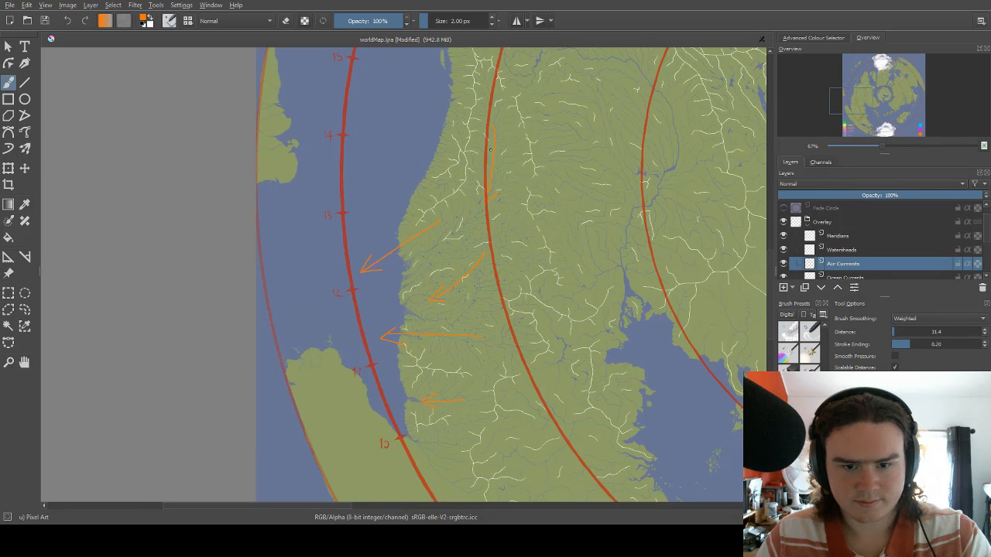
pyautogui.moveTo(462, 137); pyautogui.dragTo(350, 189)
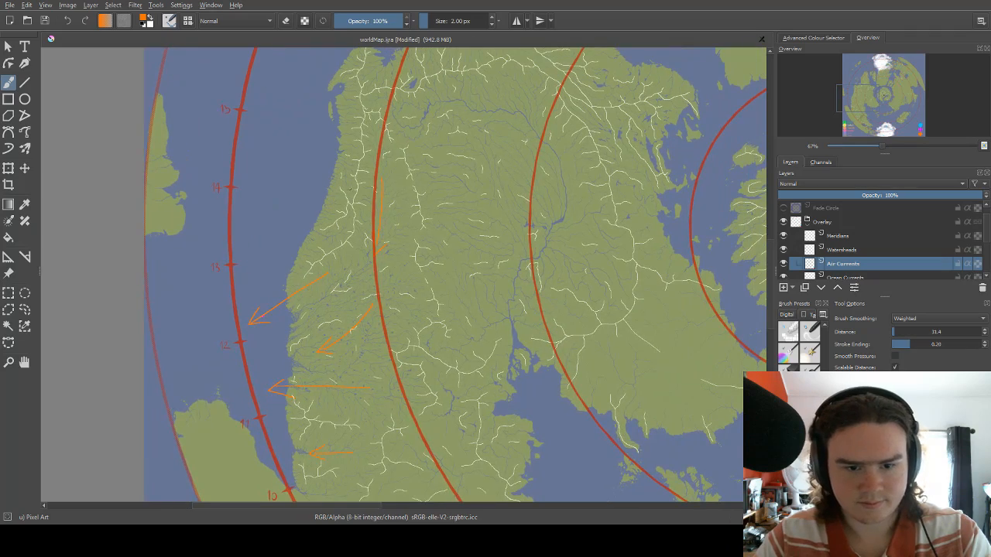
pyautogui.moveTo(445, 170); pyautogui.dragTo(448, 140)
pyautogui.moveTo(484, 101); pyautogui.dragTo(416, 157)
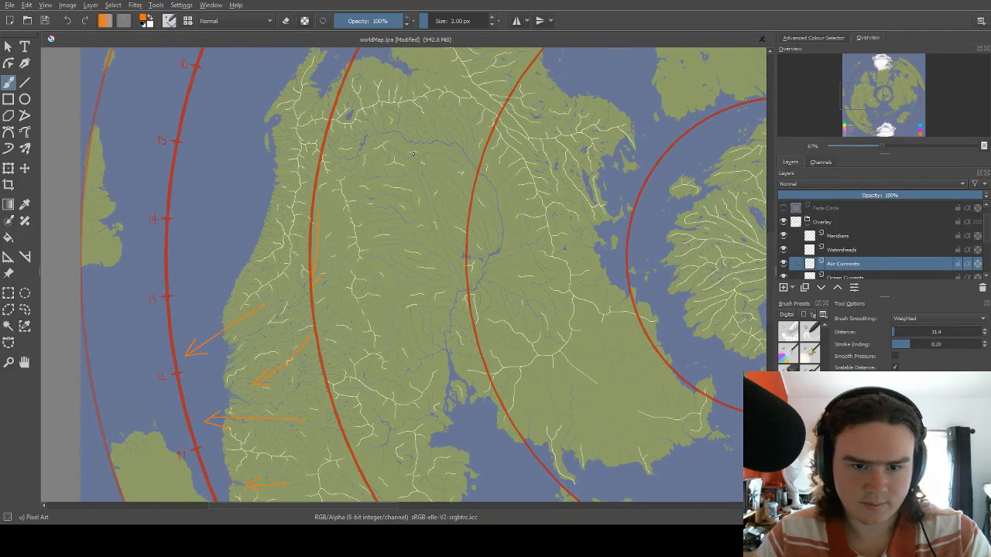
pyautogui.moveTo(437, 263); pyautogui.dragTo(411, 189)
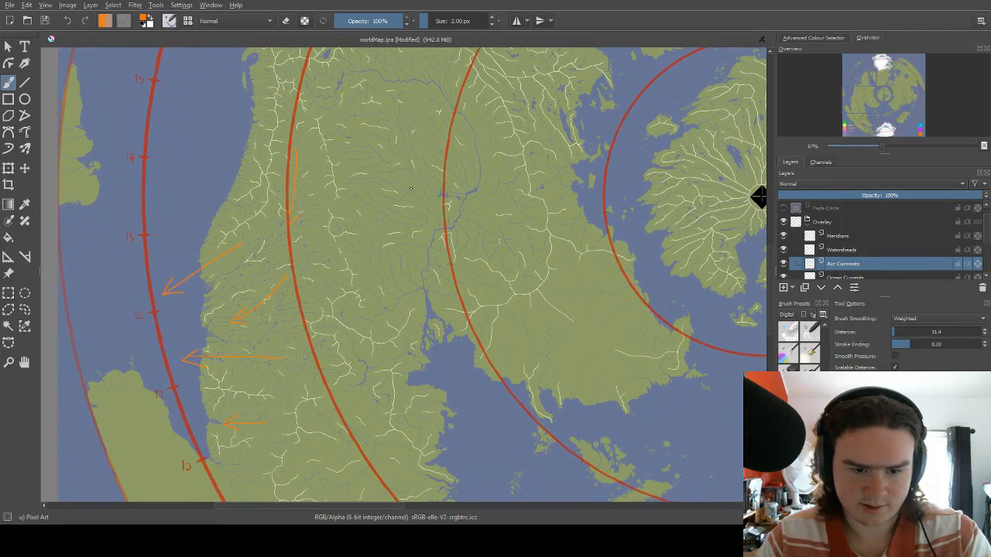
pyautogui.moveTo(408, 229); pyautogui.dragTo(401, 143)
pyautogui.moveTo(433, 186); pyautogui.dragTo(426, 337)
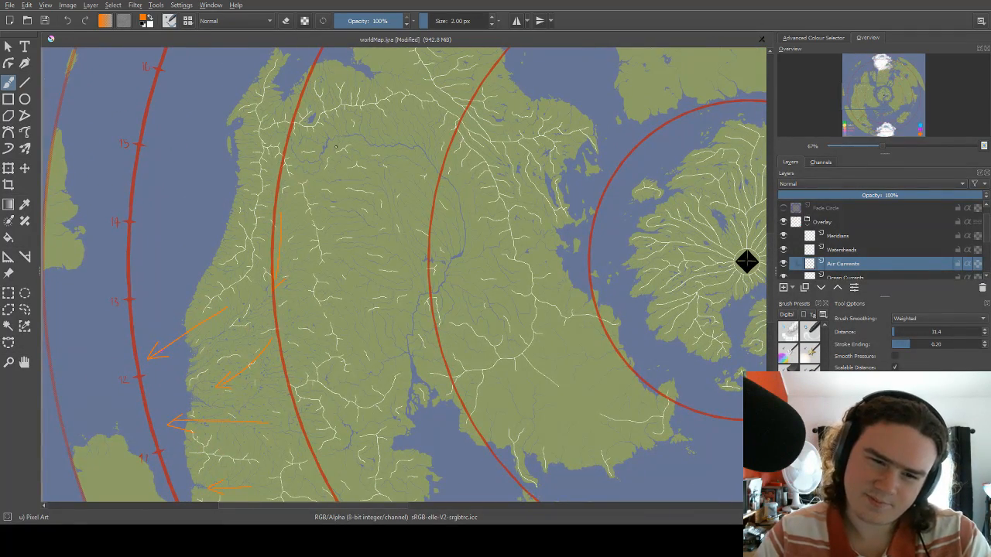
pyautogui.moveTo(372, 158); pyautogui.dragTo(352, 201)
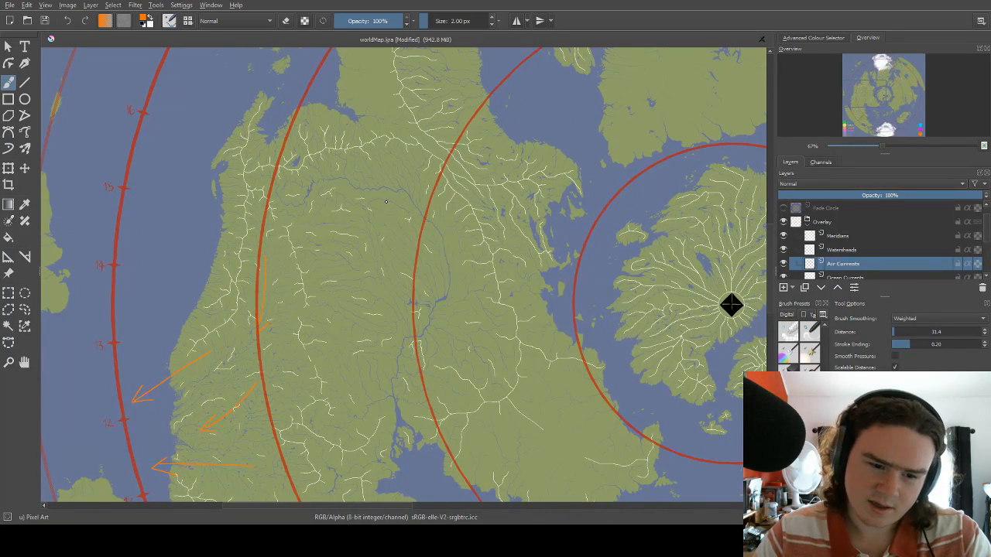
pyautogui.moveTo(333, 197); pyautogui.dragTo(404, 180)
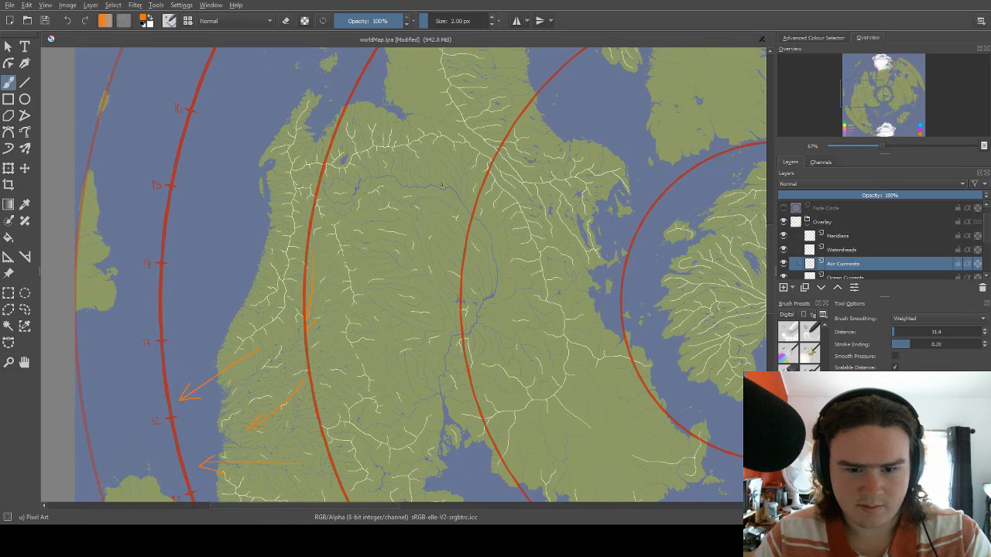
pyautogui.moveTo(409, 213); pyautogui.dragTo(441, 184)
# Draw two orange arrows from the small northwestern peninsula, one northwest over the sea and one northeast across the inlet.
pyautogui.moveTo(370, 144); pyautogui.dragTo(448, 132)
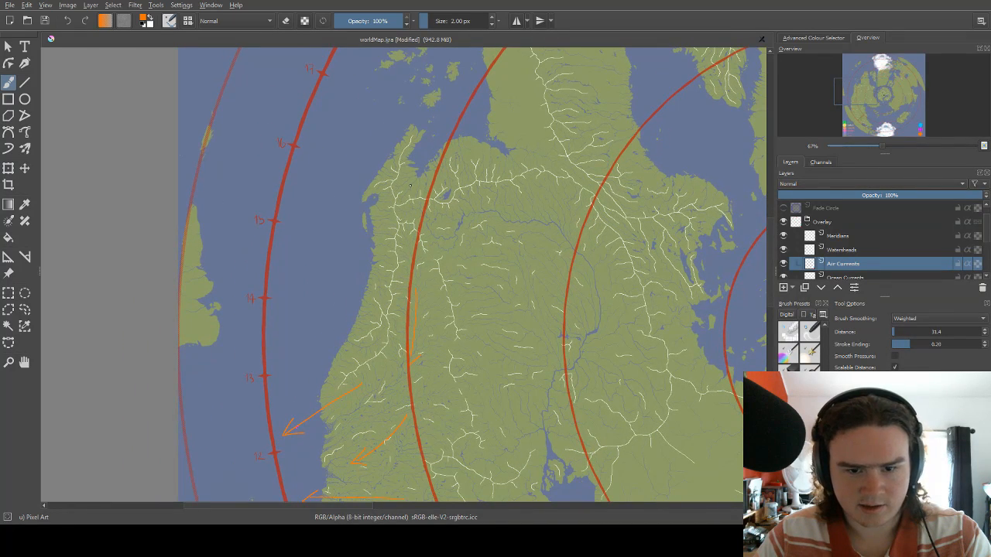
pyautogui.moveTo(410, 184); pyautogui.dragTo(442, 133)
pyautogui.moveTo(393, 157)
pyautogui.mouseDown()
pyautogui.moveTo(418, 155)
pyautogui.moveTo(372, 138)
pyautogui.moveTo(380, 155)
pyautogui.mouseUp()
pyautogui.moveTo(372, 137); pyautogui.dragTo(392, 141)
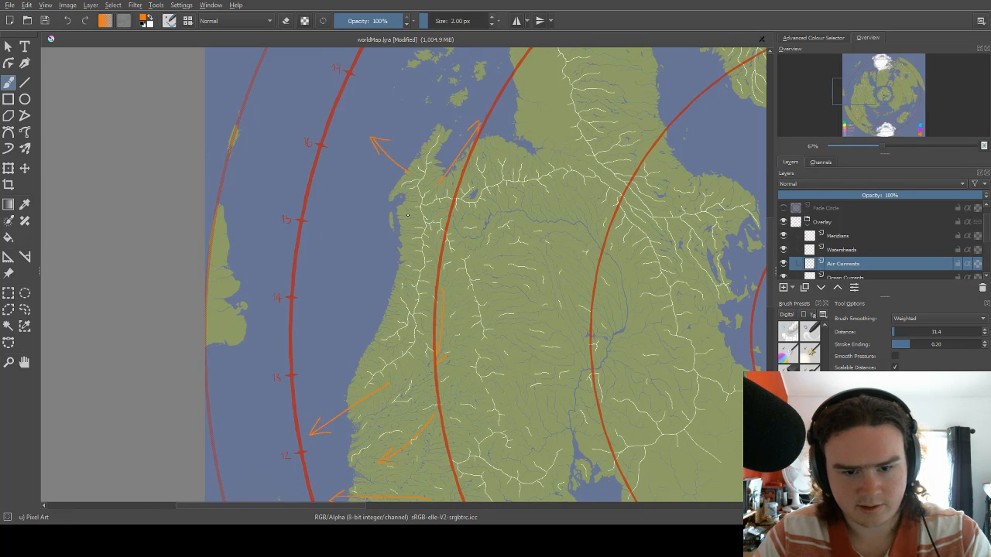
# Draw two orange arrows southwest off the coast near marks 14 and 15, and one southeast into the river basin.
pyautogui.moveTo(411, 214)
pyautogui.mouseDown()
pyautogui.moveTo(378, 249)
pyautogui.moveTo(377, 238)
pyautogui.moveTo(378, 263)
pyautogui.mouseUp()
pyautogui.moveTo(390, 302)
pyautogui.mouseDown()
pyautogui.moveTo(344, 334)
pyautogui.moveTo(364, 331)
pyautogui.mouseUp()
pyautogui.moveTo(453, 223); pyautogui.dragTo(409, 228)
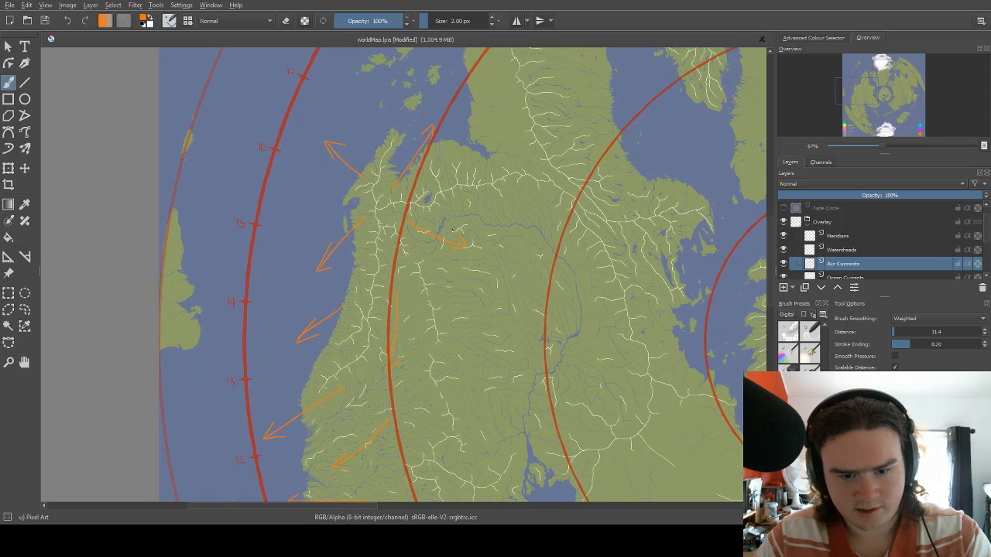
# Try an orange arrow pointing east along the bay south of the northern headland.
pyautogui.moveTo(502, 172); pyautogui.dragTo(445, 191)
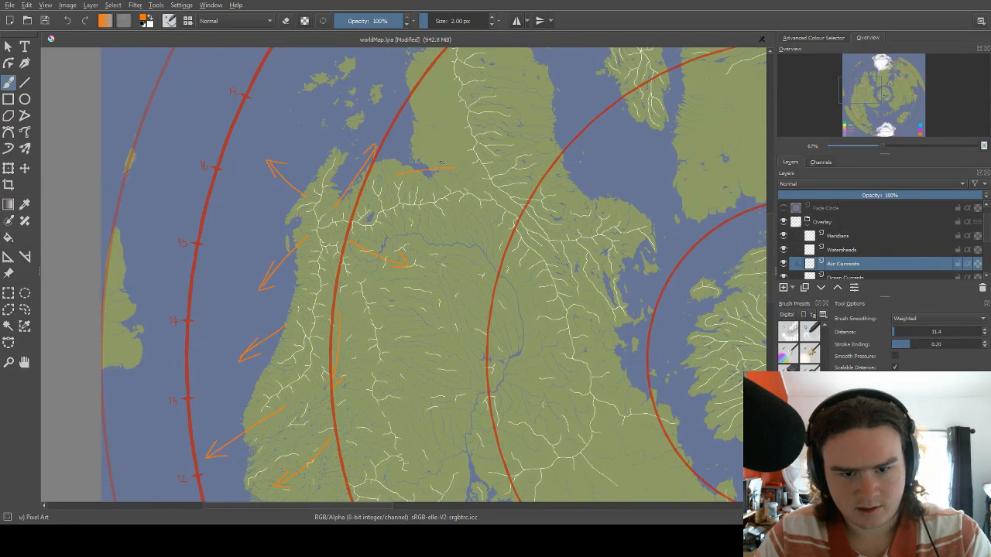
pyautogui.moveTo(446, 133); pyautogui.dragTo(389, 193)
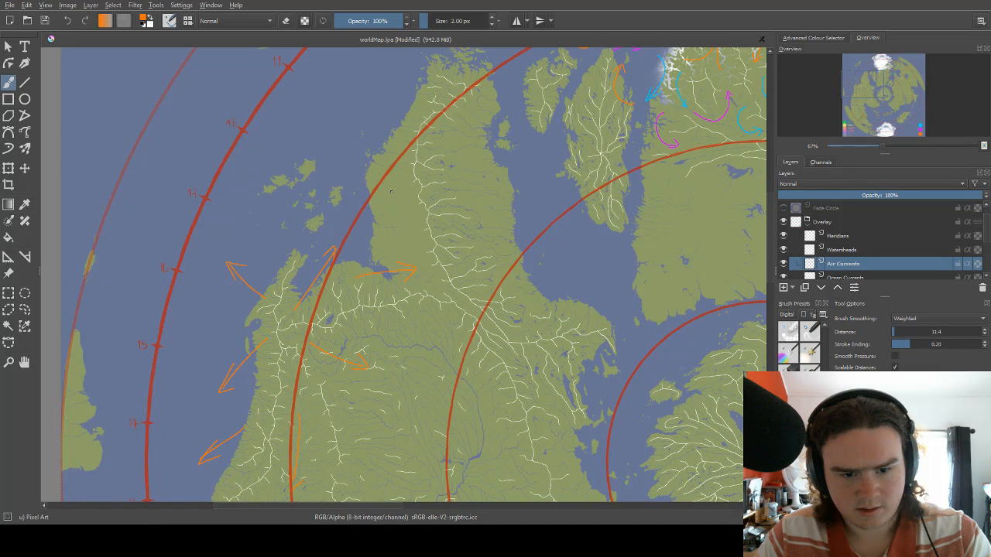
pyautogui.hotkey('ctrl', 'z')
pyautogui.hotkey('ctrl', 'z')
# Switch the brush to blue and draw a short arrow southeast toward the watershed junction inland of the bay.
pyautogui.moveTo(377, 232)
pyautogui.mouseDown()
pyautogui.moveTo(416, 178)
pyautogui.moveTo(406, 179)
pyautogui.mouseUp()
pyautogui.rightClick(397, 185)
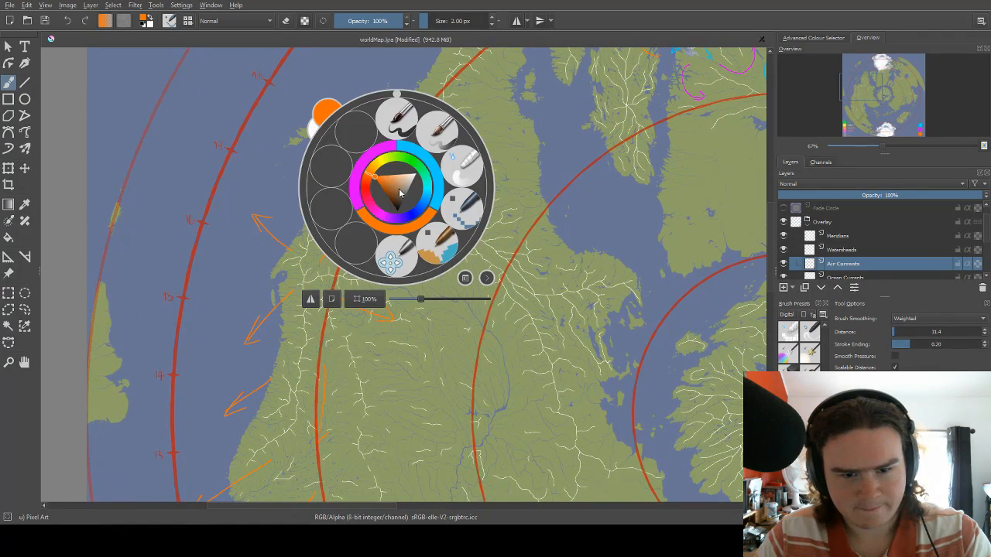
pyautogui.click(426, 156)
pyautogui.moveTo(431, 128)
pyautogui.mouseDown()
pyautogui.moveTo(377, 176)
pyautogui.moveTo(348, 233)
pyautogui.mouseUp()
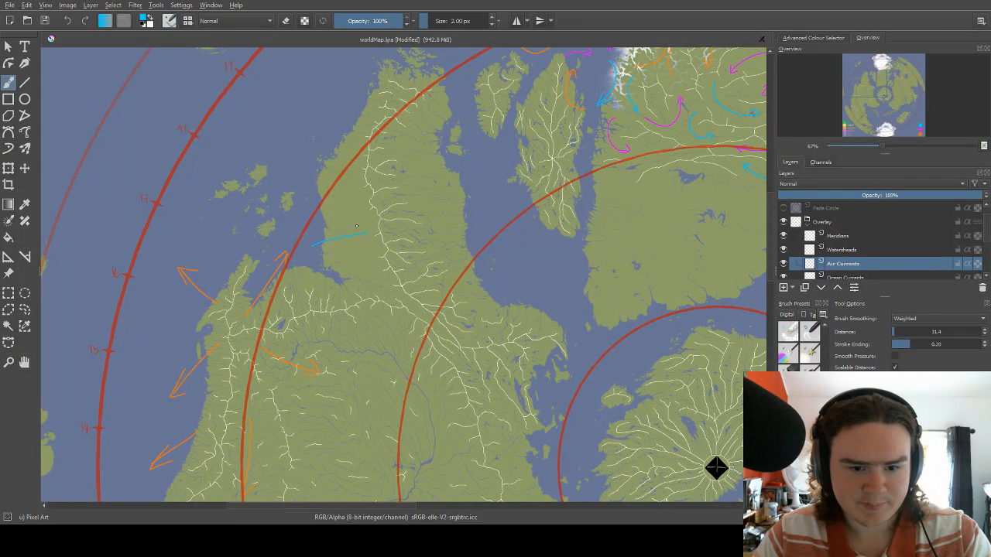
pyautogui.hotkey('ctrl', 'z')
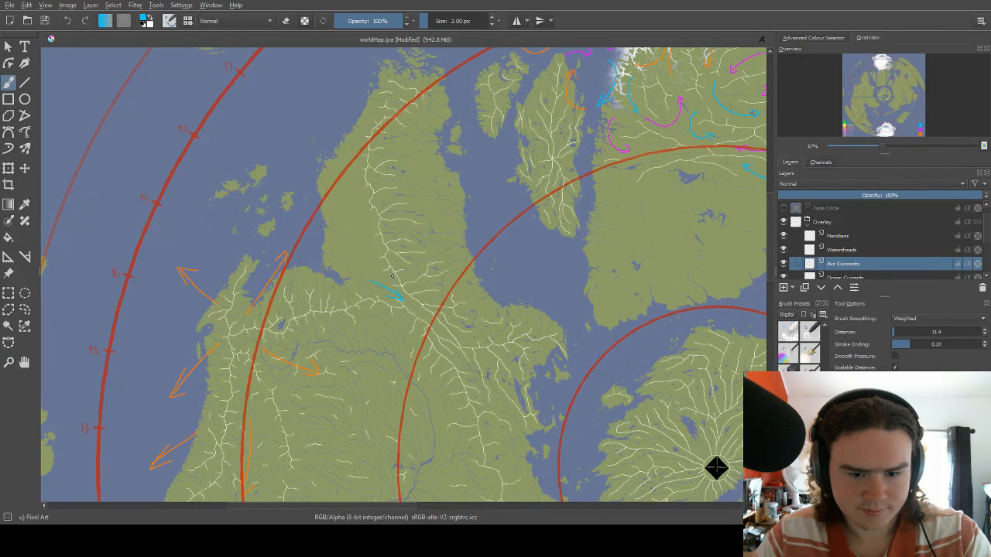
pyautogui.moveTo(377, 218); pyautogui.dragTo(382, 257)
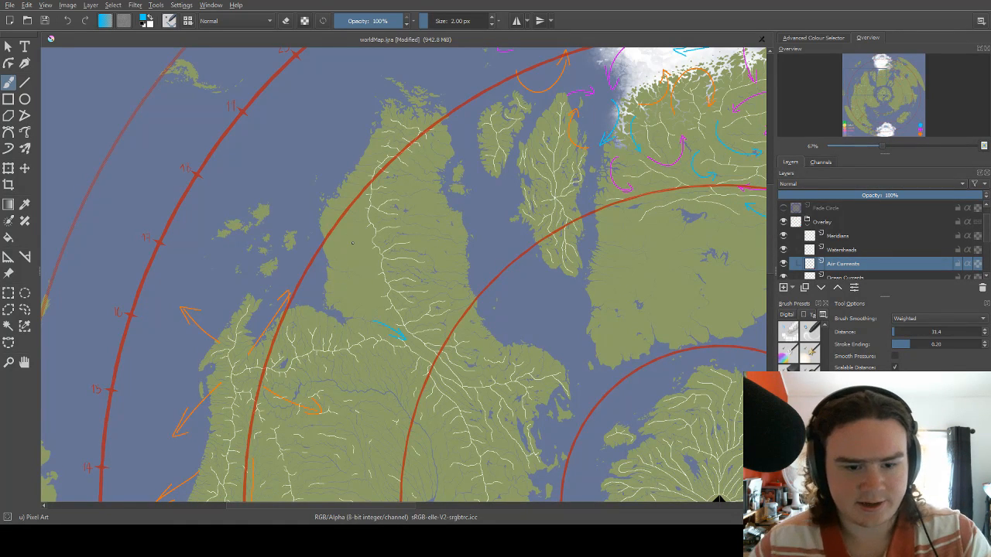
# Draw two short blue arrows pointing east onto the northern headland's main watershed, one midway and one near the red circle.
pyautogui.scroll(2, 356, 243)
pyautogui.moveTo(306, 213); pyautogui.dragTo(344, 284)
pyautogui.moveTo(408, 206); pyautogui.dragTo(429, 97)
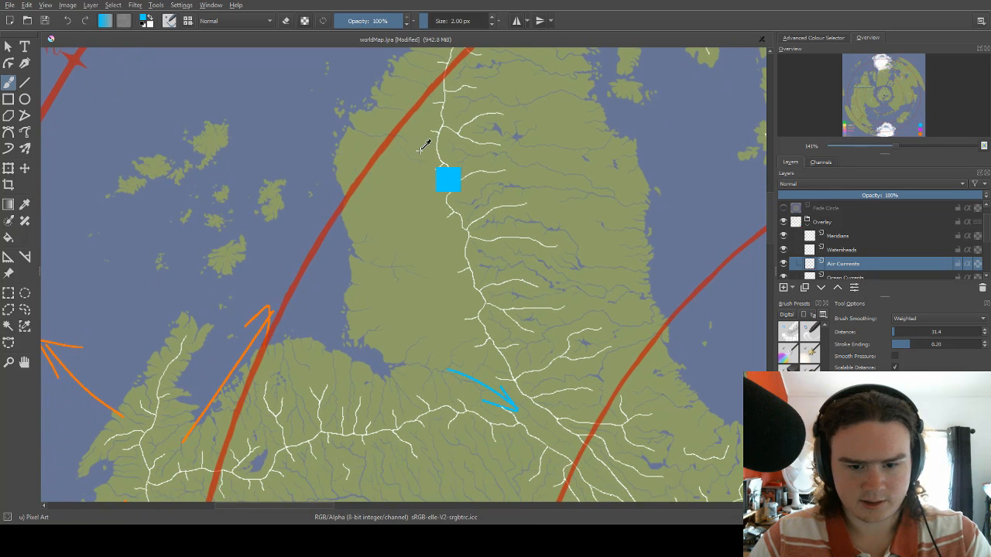
pyautogui.moveTo(437, 152); pyautogui.dragTo(410, 193)
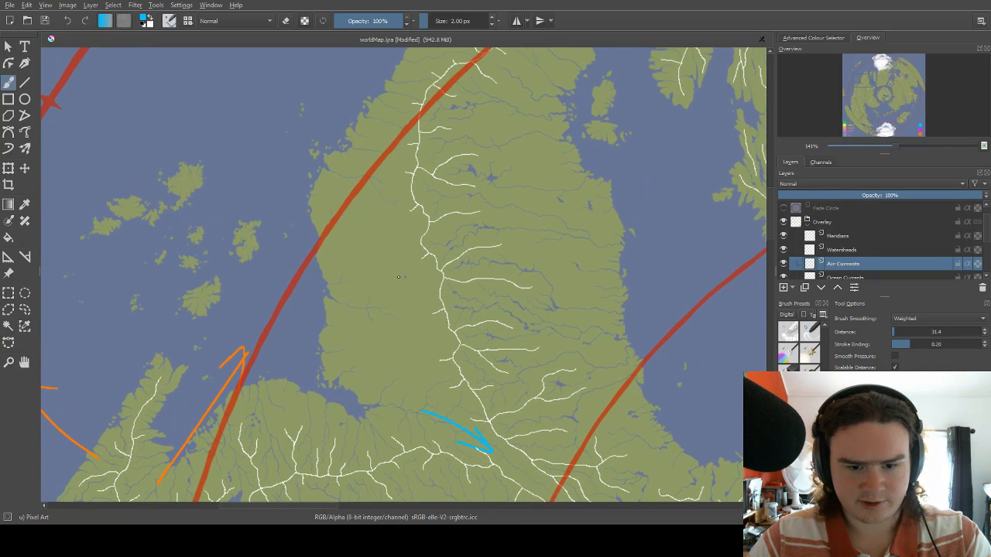
pyautogui.moveTo(388, 109)
pyautogui.mouseDown()
pyautogui.moveTo(363, 171)
pyautogui.moveTo(405, 233)
pyautogui.moveTo(443, 140)
pyautogui.mouseUp()
pyautogui.scroll(-2, 444, 160)
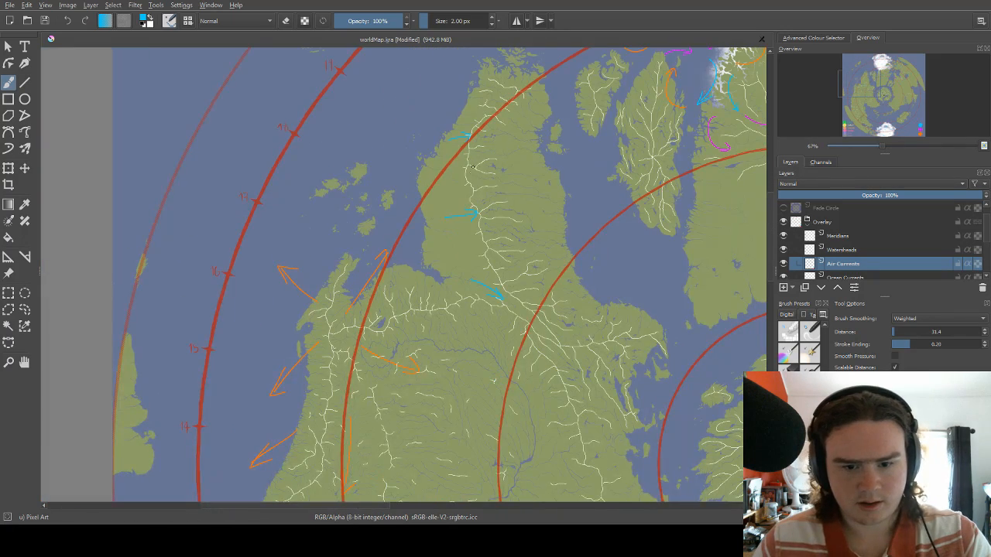
# Undo the short blue arrows drawn on the northern headland and inland of the bay.
pyautogui.scroll(2, 452, 211)
pyautogui.moveTo(410, 222); pyautogui.dragTo(367, 265)
pyautogui.hotkey('ctrl', 'z')
pyautogui.hotkey('ctrl', 'z')
pyautogui.hotkey('ctrl', 'z')
pyautogui.hotkey('ctrl', 'z')
pyautogui.hotkey('ctrl', 'z')
pyautogui.hotkey('ctrl', 'z')
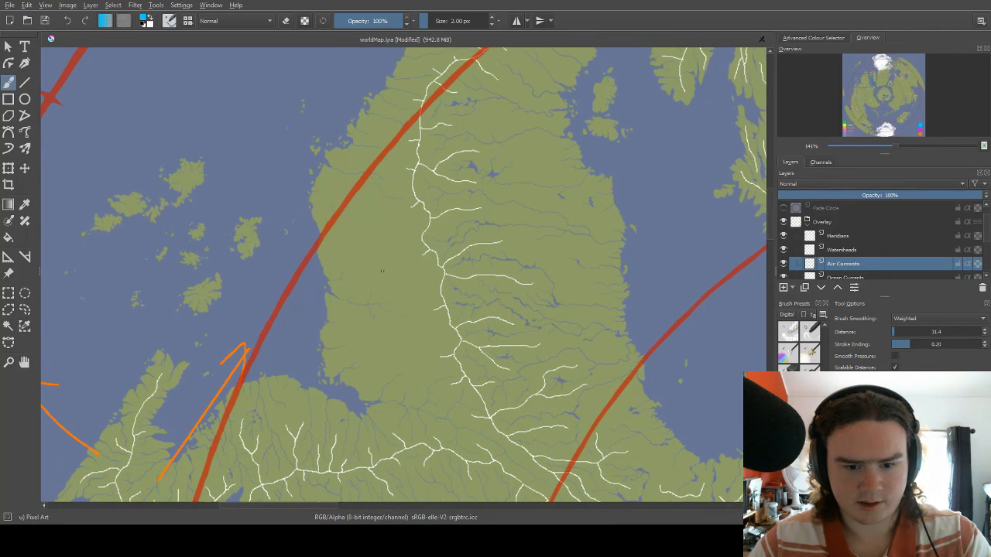
# Draw three curved blue arrows: one on each side of the headland's main watershed and one hooking north just south of the bay.
pyautogui.moveTo(382, 270); pyautogui.dragTo(429, 214)
pyautogui.moveTo(423, 289); pyautogui.dragTo(430, 309)
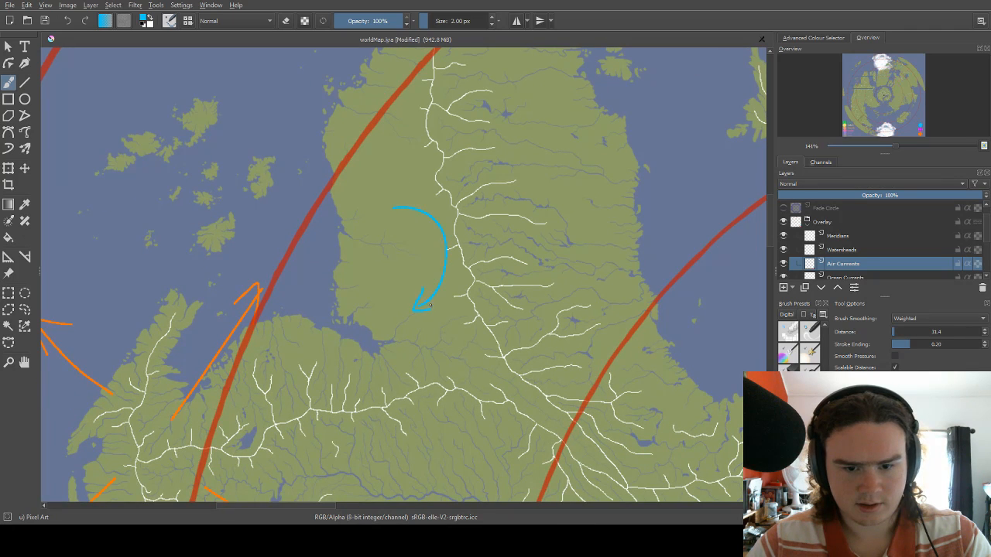
pyautogui.moveTo(483, 213); pyautogui.dragTo(419, 195)
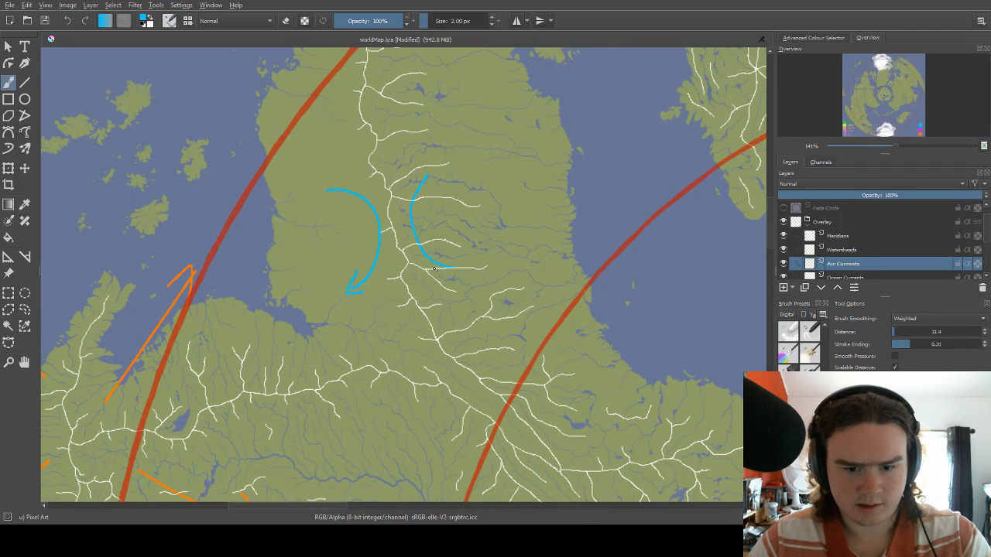
pyautogui.moveTo(419, 246); pyautogui.dragTo(438, 208)
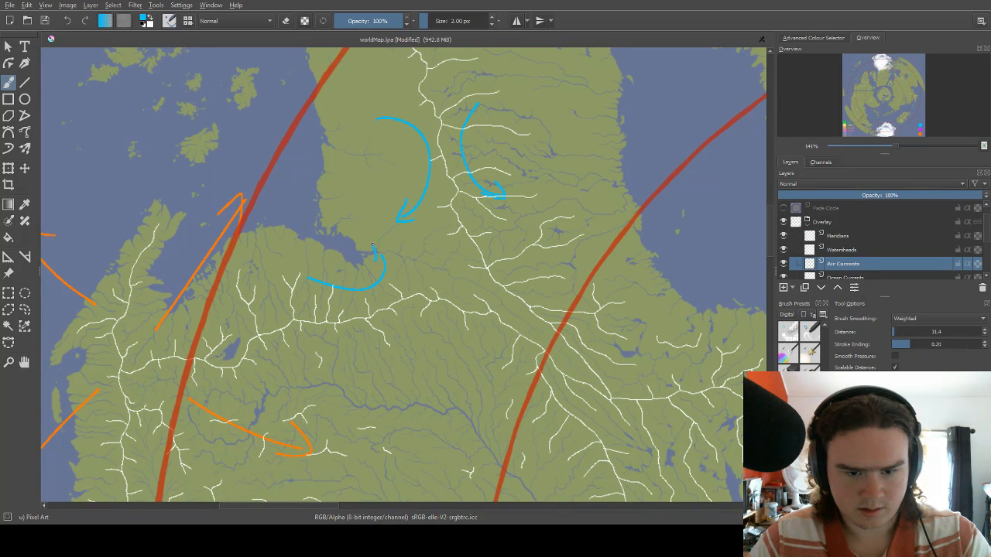
pyautogui.moveTo(372, 245); pyautogui.dragTo(390, 248)
pyautogui.moveTo(449, 225); pyautogui.dragTo(417, 204)
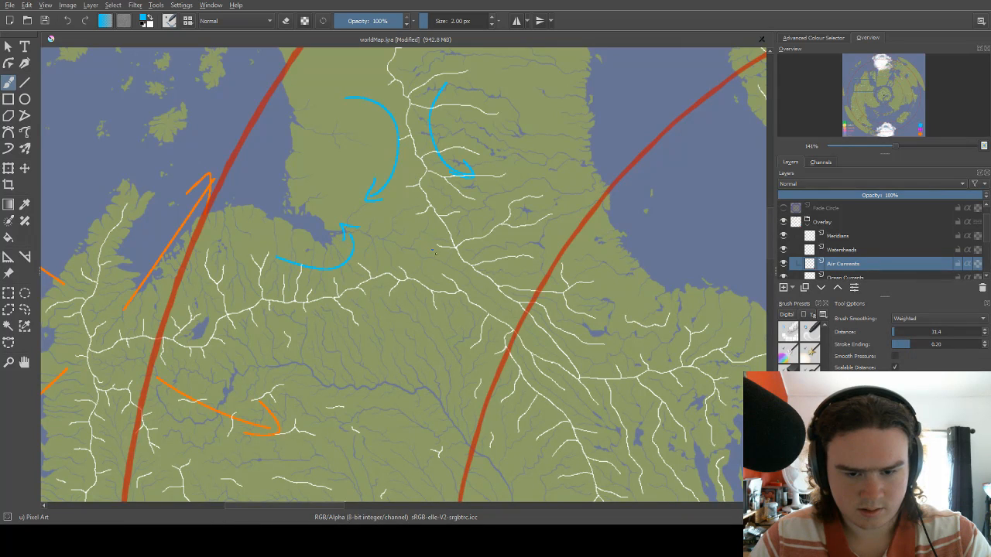
# Switch the brush to magenta and draw two arrows northwest, one inland from the watershed junction and one across the headland's bay coast.
pyautogui.rightClick(404, 234)
pyautogui.click(396, 203)
pyautogui.moveTo(384, 233)
pyautogui.mouseDown()
pyautogui.moveTo(446, 260)
pyautogui.moveTo(384, 232)
pyautogui.mouseUp()
pyautogui.moveTo(405, 230); pyautogui.dragTo(384, 232)
pyautogui.moveTo(318, 199)
pyautogui.mouseDown()
pyautogui.moveTo(374, 244)
pyautogui.moveTo(335, 217)
pyautogui.mouseUp()
pyautogui.moveTo(358, 218); pyautogui.dragTo(335, 217)
pyautogui.moveTo(342, 182); pyautogui.dragTo(343, 234)
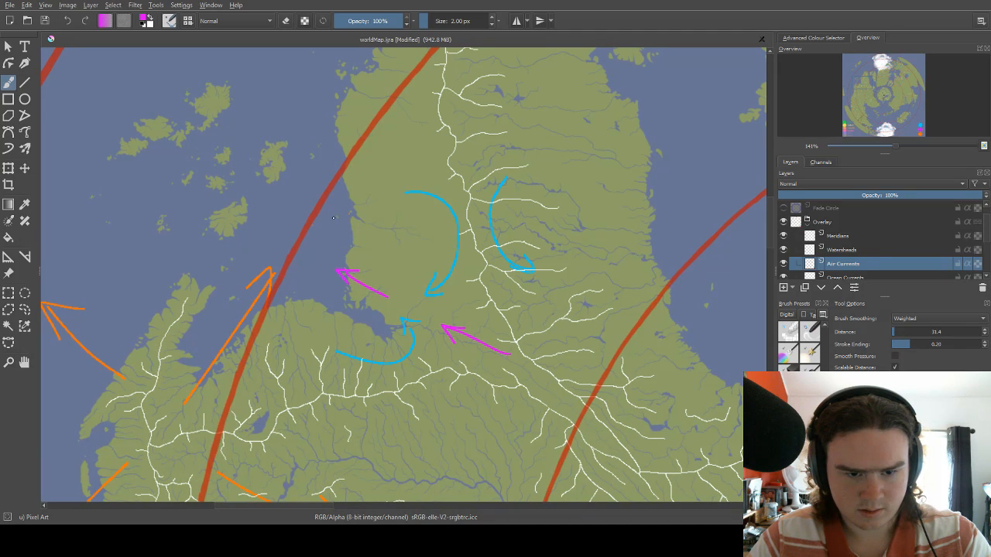
# Draw a magenta arrow curving northeast from the red circle onto the headland's west coast, redoing the first stroke.
pyautogui.moveTo(316, 254)
pyautogui.mouseDown()
pyautogui.moveTo(319, 225)
pyautogui.moveTo(359, 201)
pyautogui.mouseUp()
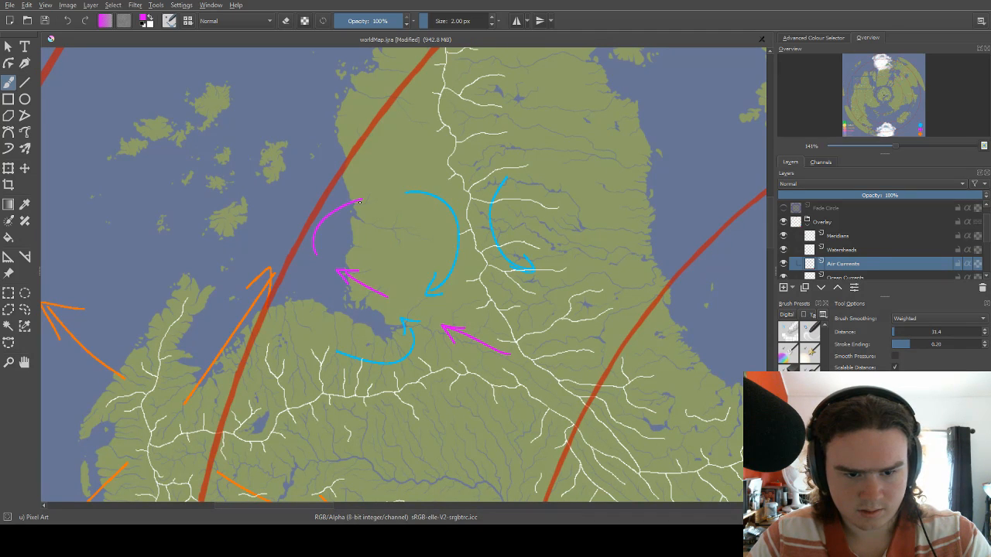
pyautogui.hotkey('ctrl', 'z')
pyautogui.moveTo(298, 248)
pyautogui.mouseDown()
pyautogui.moveTo(376, 196)
pyautogui.moveTo(371, 207)
pyautogui.mouseUp()
pyautogui.moveTo(348, 249); pyautogui.dragTo(406, 175)
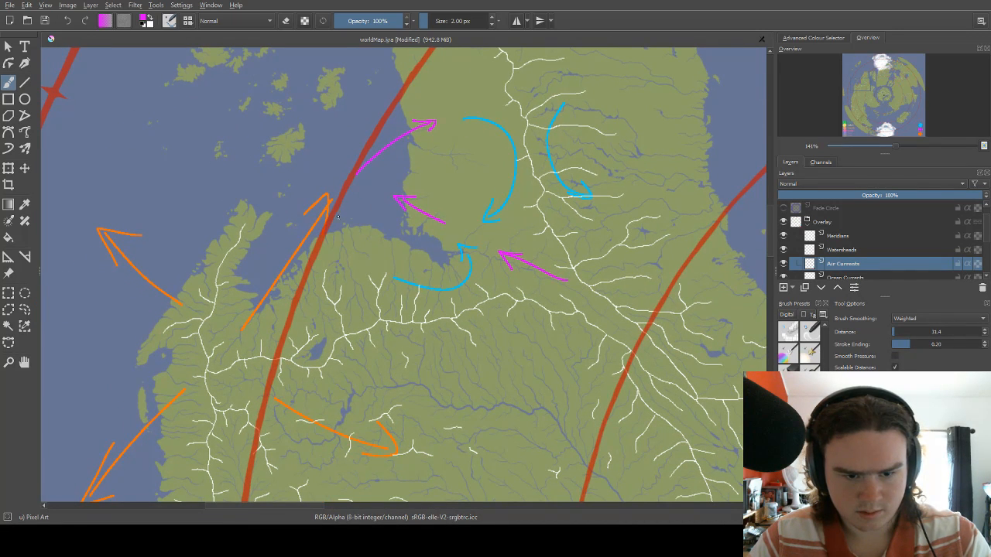
# Erase the head of the straight orange arrow west of the bay and draw a magenta arrow curving southeast onto the bay's south shore.
pyautogui.press('e')
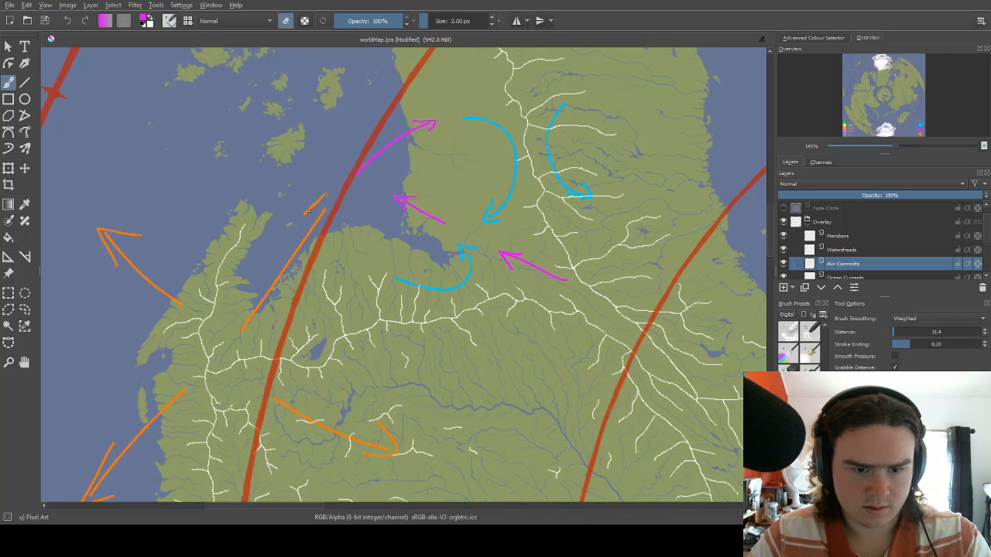
pyautogui.moveTo(310, 210); pyautogui.dragTo(314, 202)
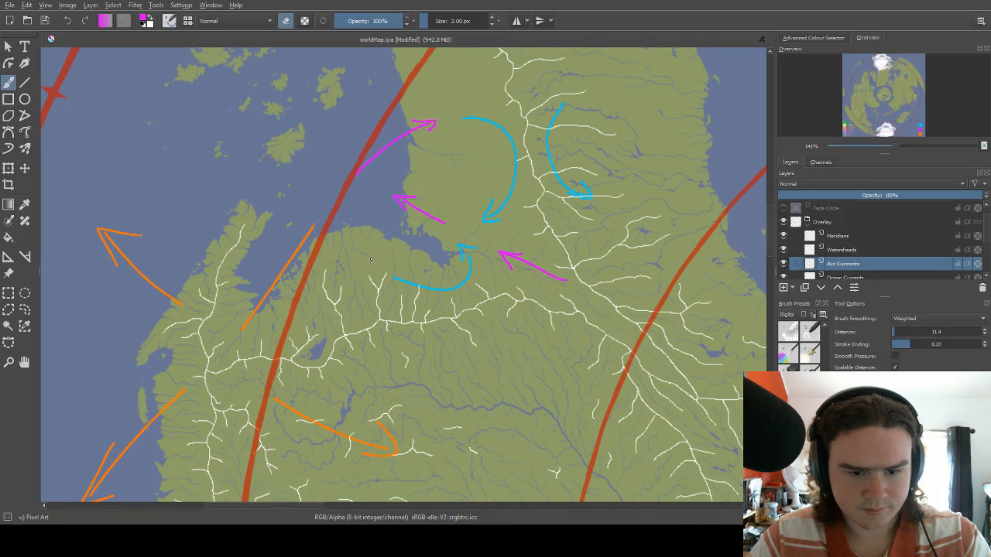
pyautogui.press('e')
pyautogui.moveTo(350, 217); pyautogui.dragTo(383, 265)
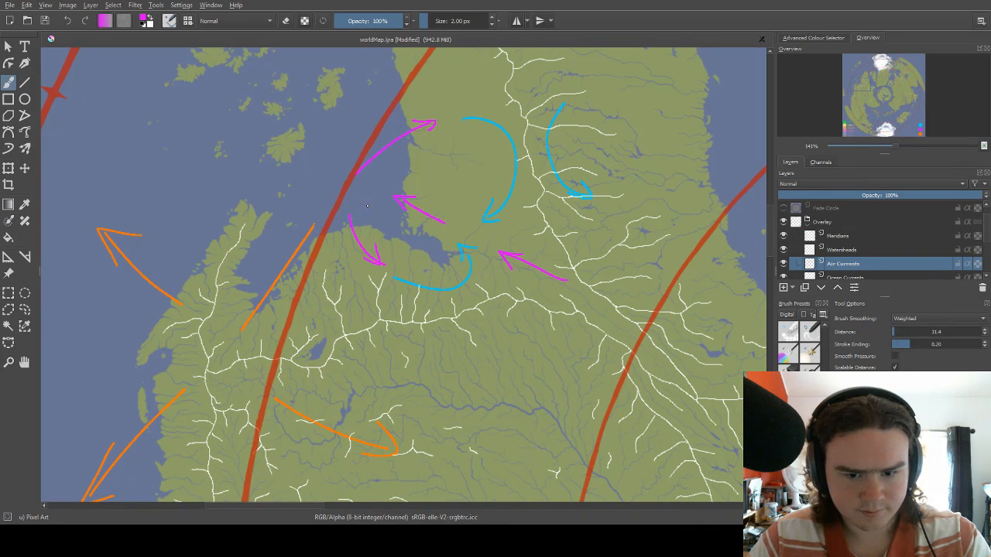
pyautogui.moveTo(349, 214); pyautogui.dragTo(395, 235)
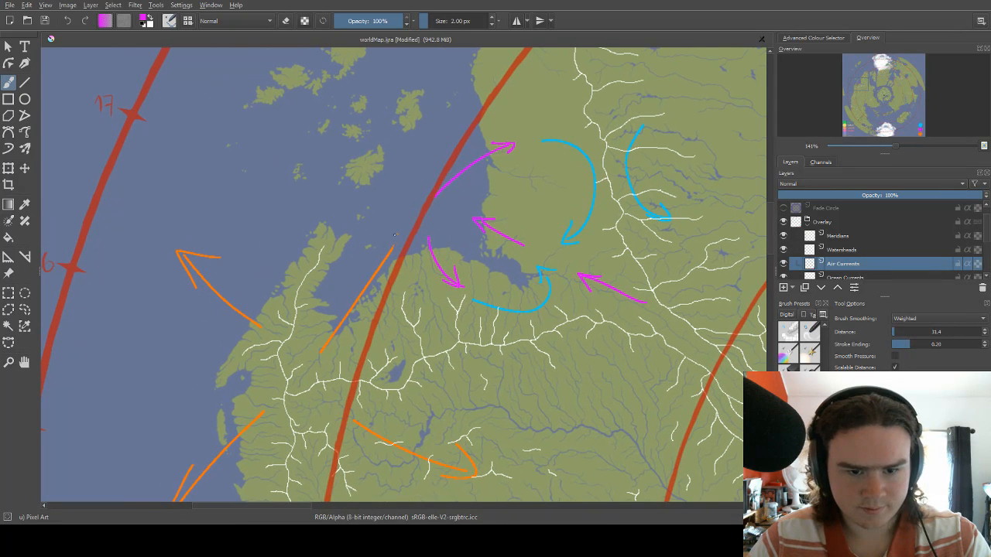
# Switch the brush to orange and draw an arrow curving northeast out of the inlet beside the western peninsula.
pyautogui.rightClick(384, 235)
pyautogui.click(398, 281)
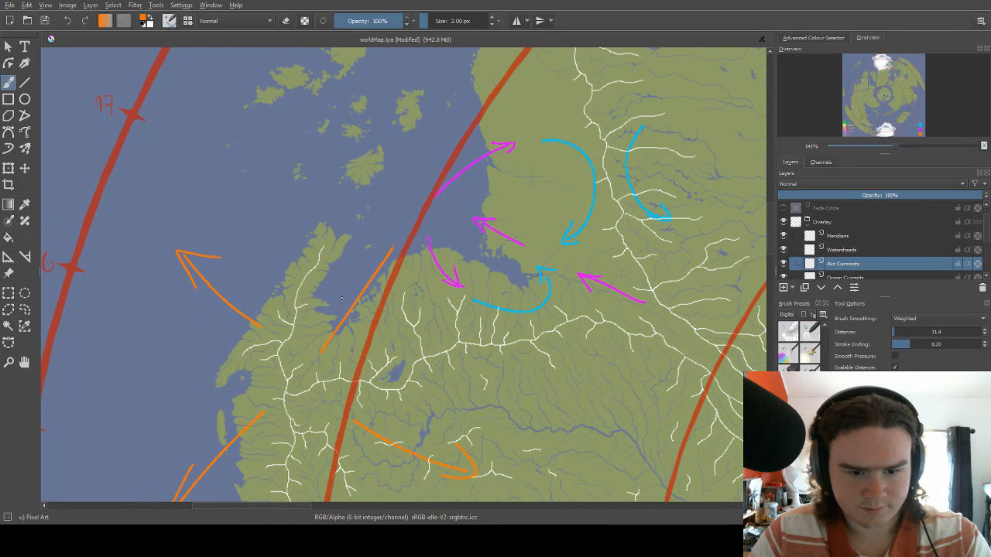
pyautogui.moveTo(341, 297)
pyautogui.mouseDown()
pyautogui.moveTo(401, 229)
pyautogui.moveTo(422, 183)
pyautogui.mouseUp()
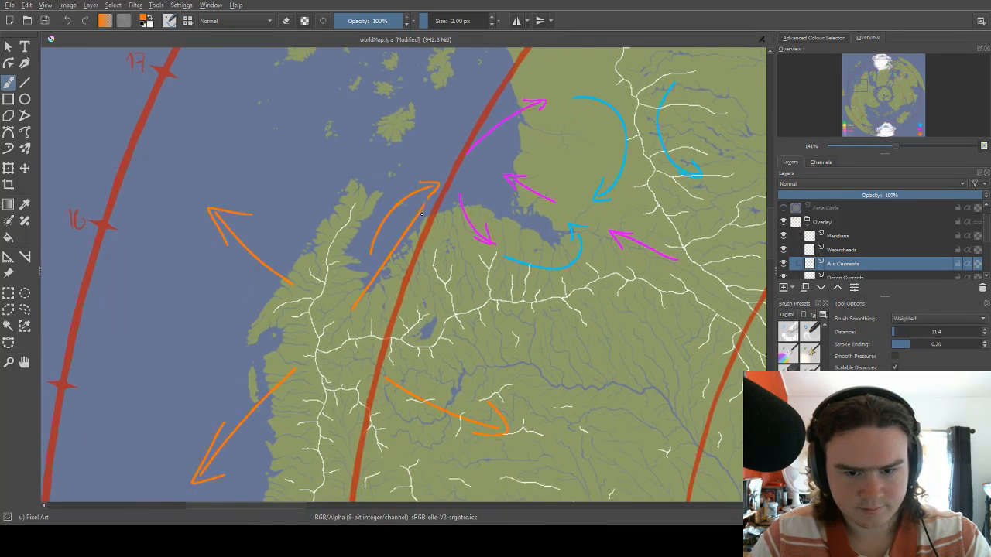
# Erase the rest of the straight orange arrow by the inlet, enlarging the eraser to 7 px.
pyautogui.press('e')
pyautogui.moveTo(413, 221); pyautogui.dragTo(360, 294)
pyautogui.press(']')
pyautogui.press(']')
pyautogui.press(']')
pyautogui.press(']')
pyautogui.press(']')
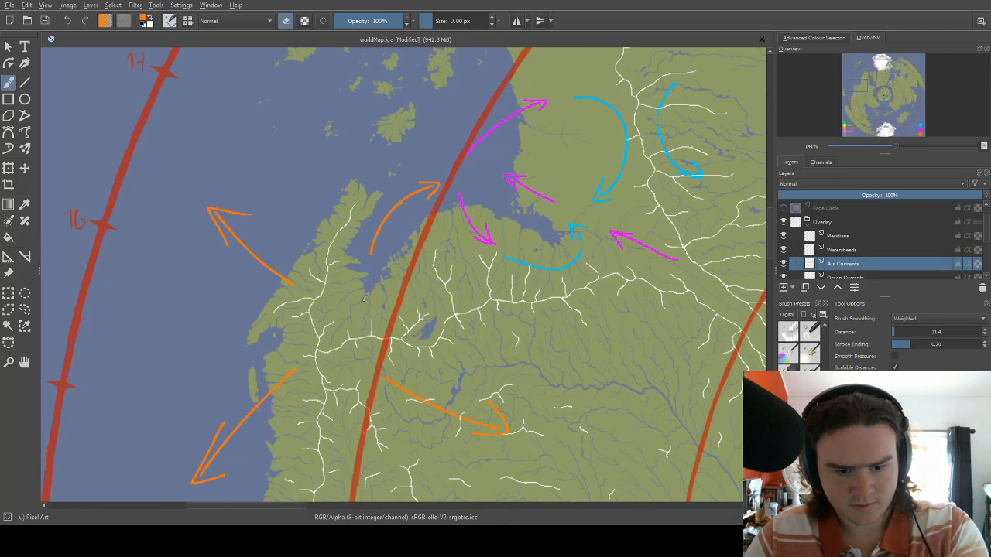
pyautogui.moveTo(323, 351); pyautogui.dragTo(366, 250)
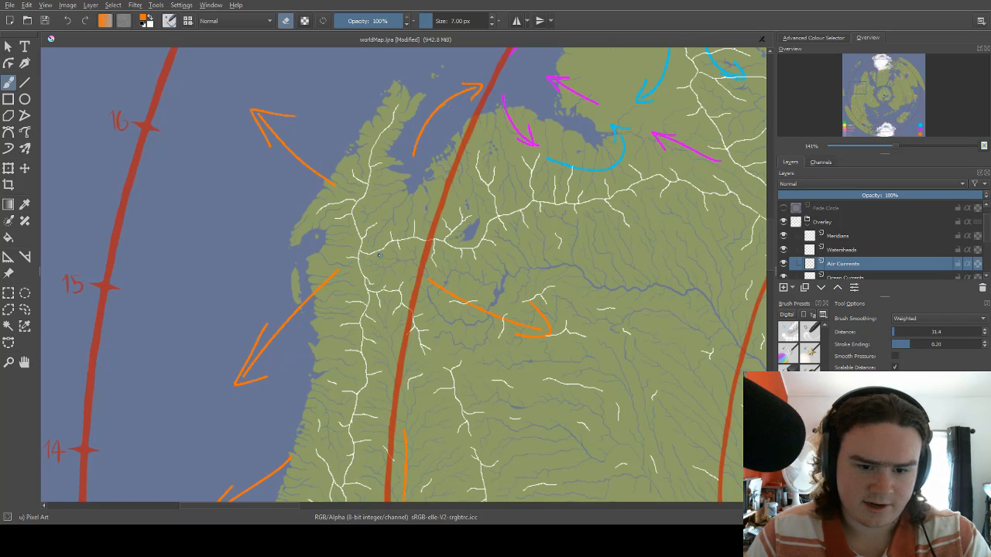
pyautogui.moveTo(433, 182); pyautogui.dragTo(411, 222)
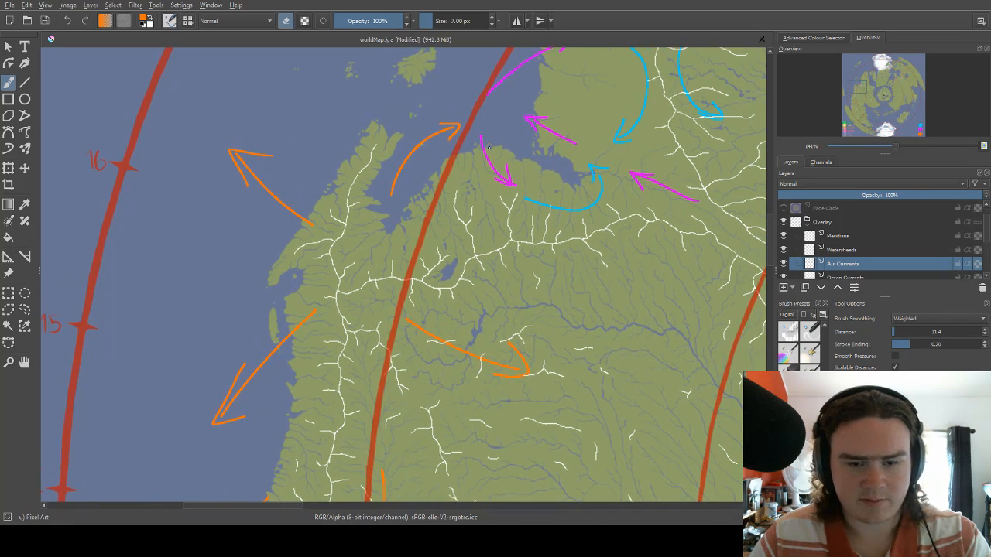
pyautogui.moveTo(476, 148); pyautogui.dragTo(480, 180)
pyautogui.moveTo(423, 232); pyautogui.dragTo(462, 160)
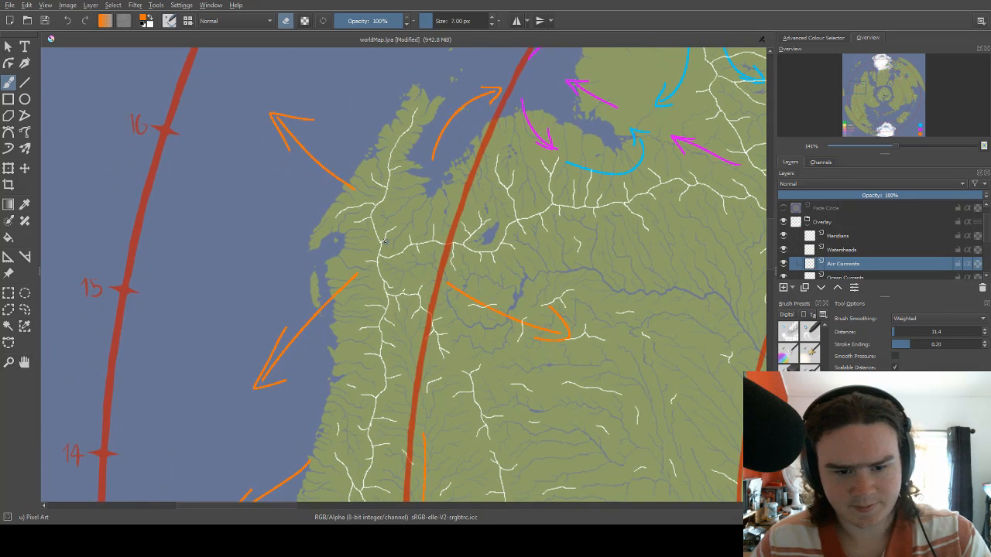
# Expand the Landmasses group and make Continental Land Merged the active layer.
pyautogui.scroll(1, 386, 242)
pyautogui.scroll(1, 392, 243)
pyautogui.scroll(-2, 873, 252)
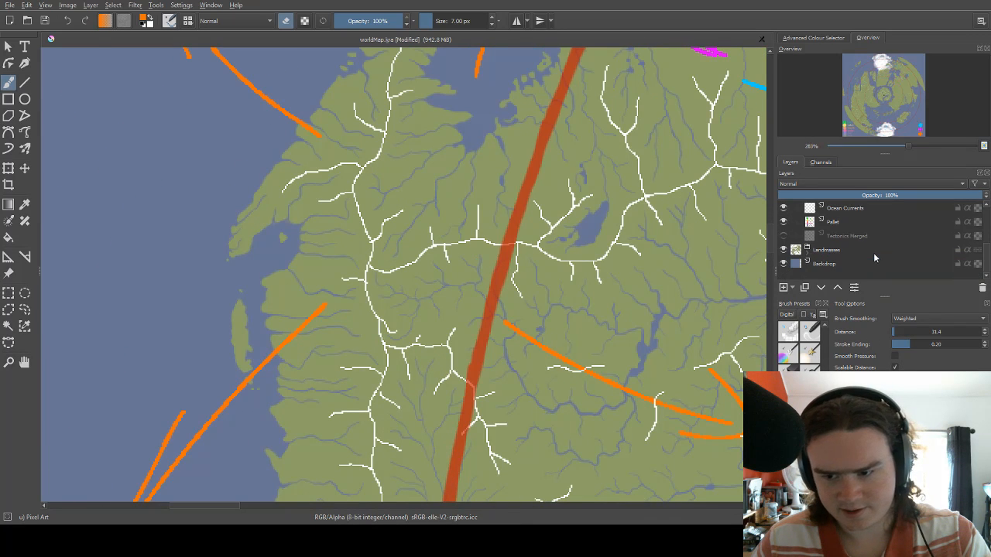
pyautogui.scroll(2, 846, 245)
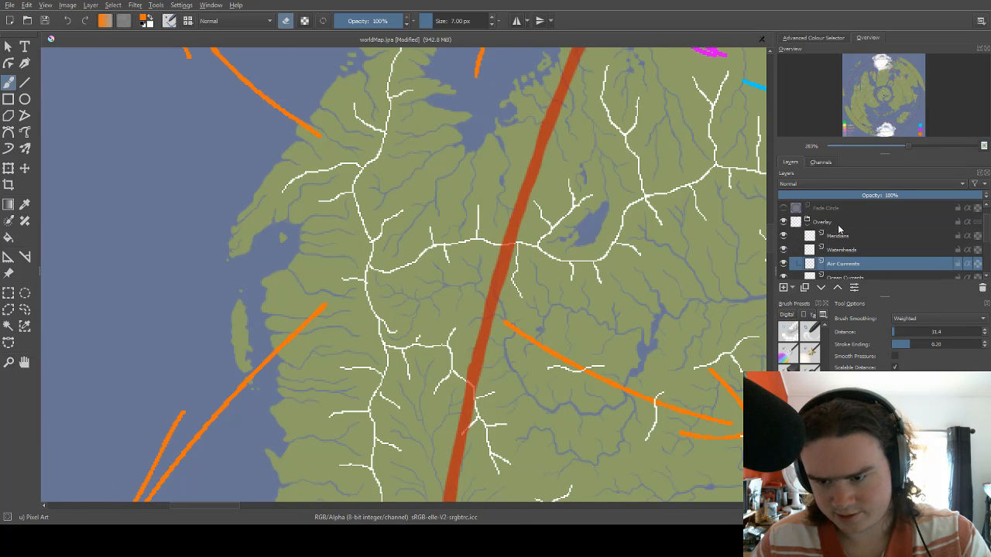
pyautogui.scroll(-2, 853, 256)
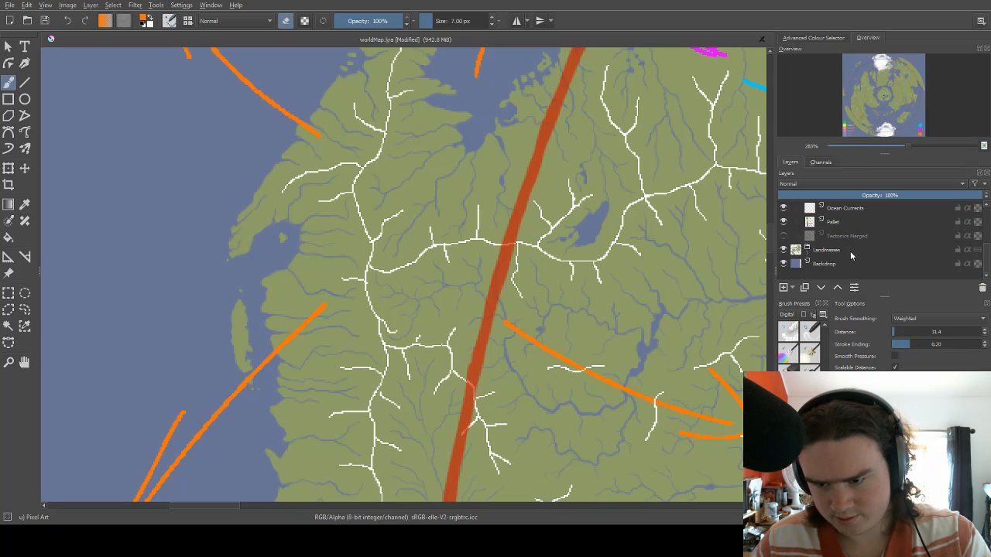
pyautogui.click(807, 249)
pyautogui.scroll(-1, 828, 263)
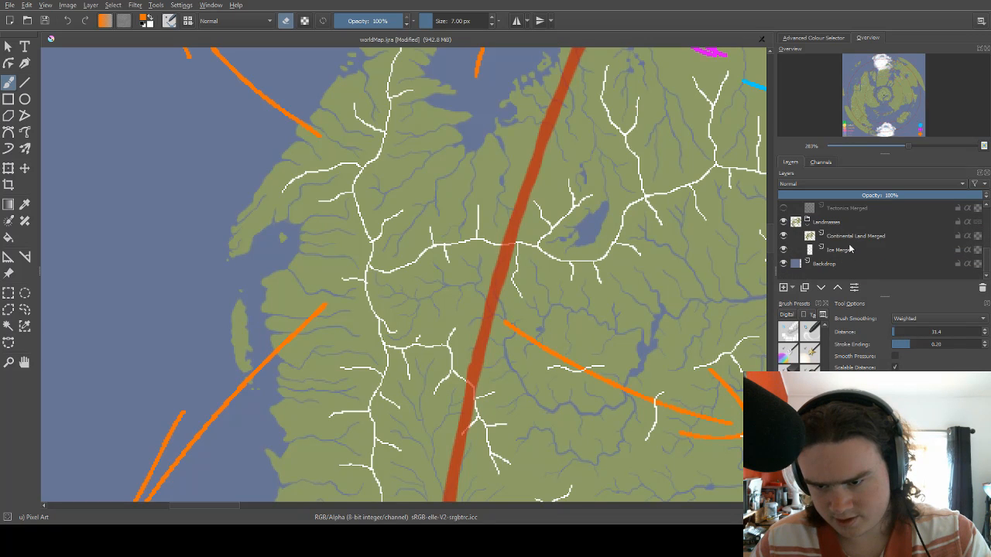
pyautogui.click(851, 236)
pyautogui.scroll(2, 343, 246)
pyautogui.scroll(1, 258, 245)
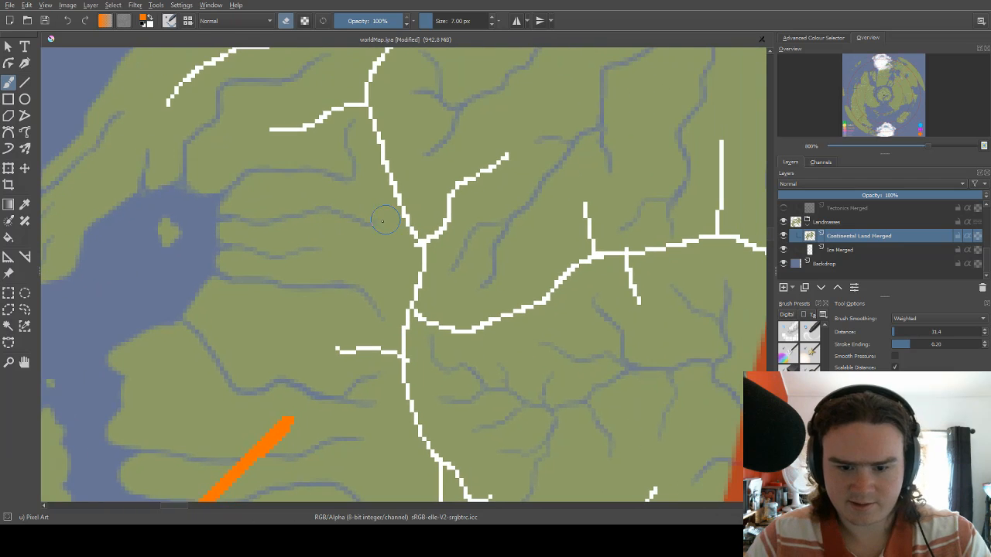
pyautogui.press('e')
pyautogui.moveTo(416, 299); pyautogui.dragTo(418, 292)
pyautogui.hotkey('ctrl', 'z')
# Erase a small lake into the land at the western watershed junction using the Basic-5 Size brush at 40 px.
pyautogui.rightClick(418, 293)
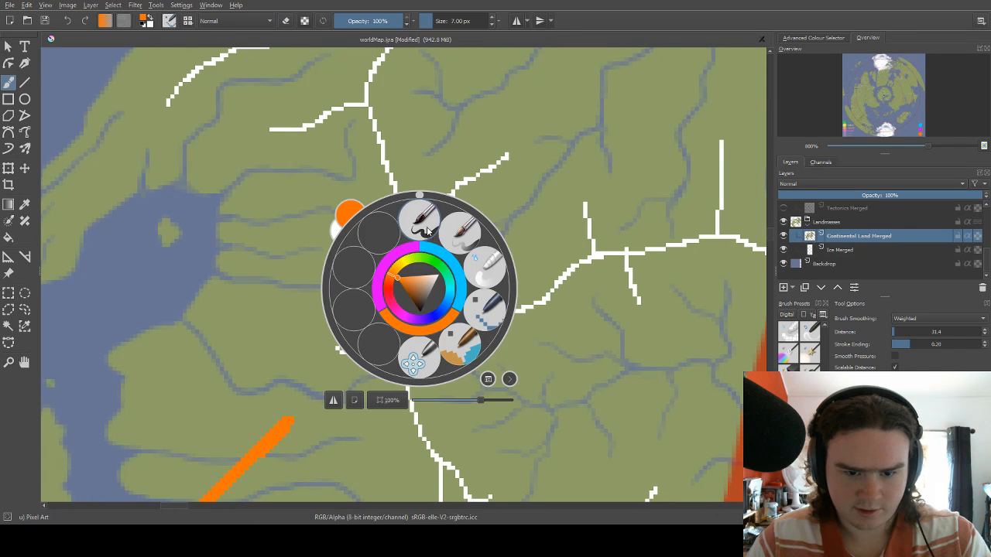
pyautogui.click(435, 232)
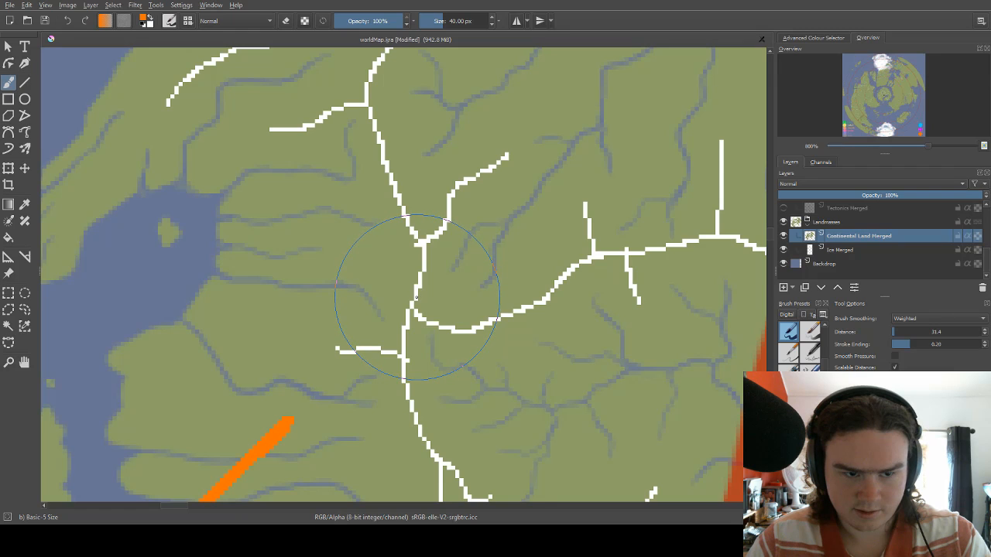
pyautogui.press('e')
pyautogui.moveTo(416, 296); pyautogui.dragTo(410, 294)
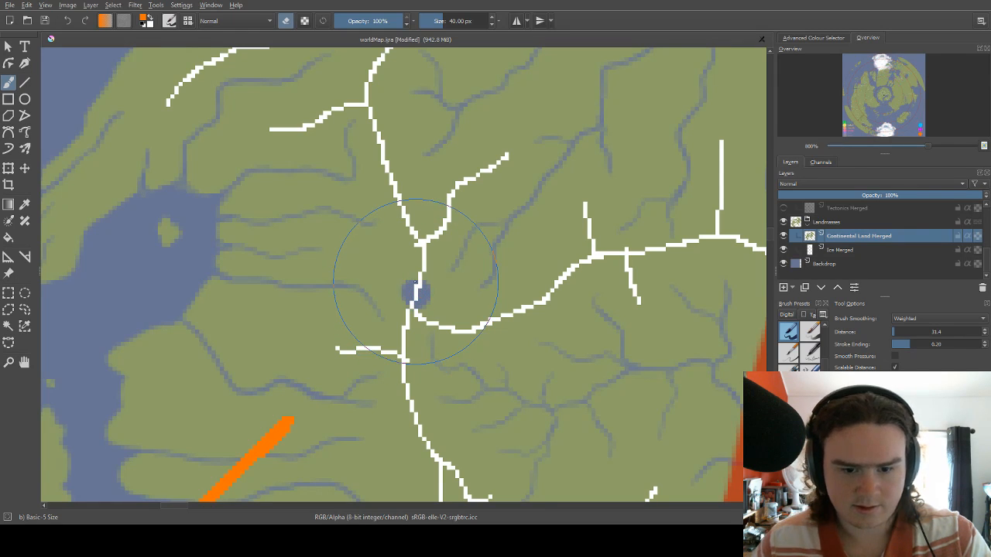
pyautogui.scroll(-1, 399, 285)
pyautogui.scroll(-4, 399, 285)
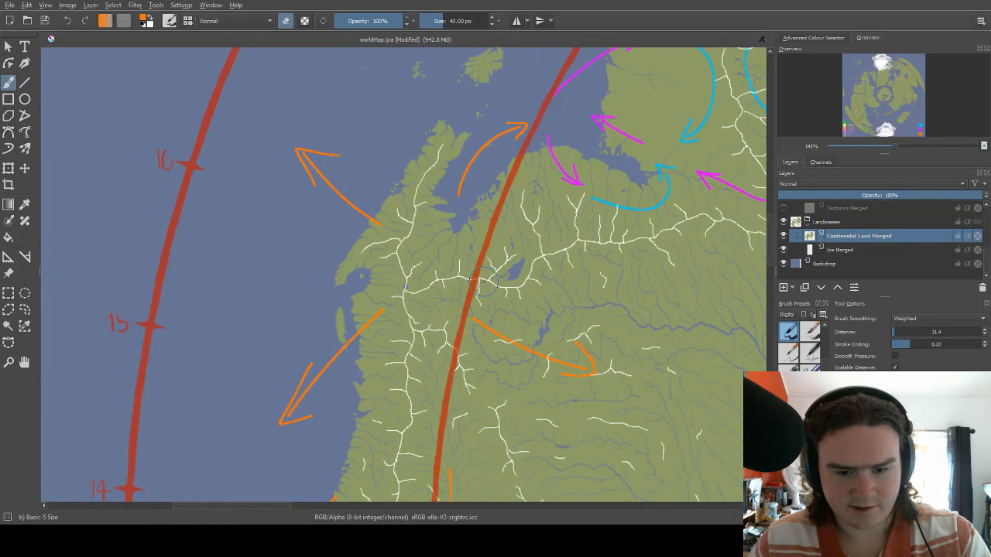
pyautogui.scroll(1, 470, 245)
pyautogui.scroll(2, 469, 246)
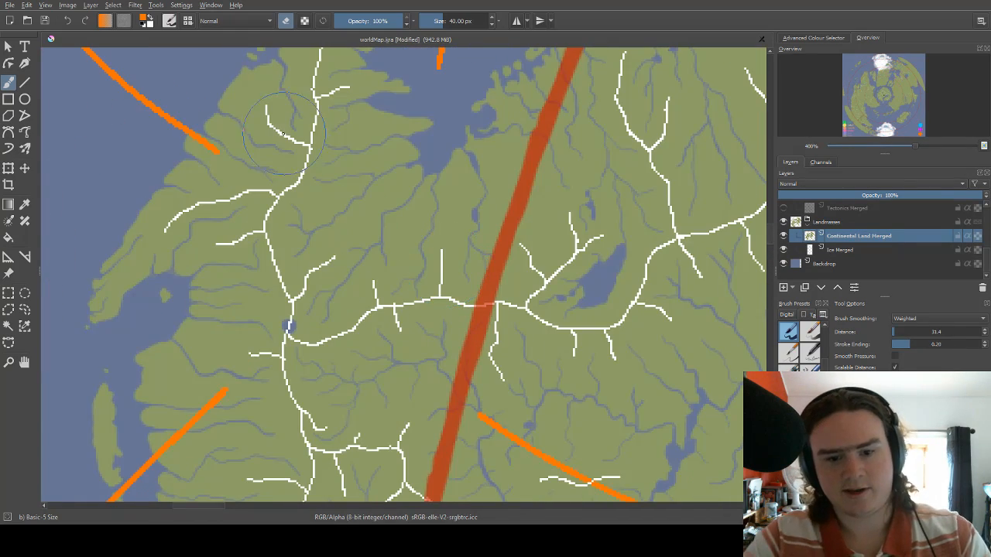
pyautogui.moveTo(276, 222); pyautogui.dragTo(242, 366)
pyautogui.scroll(-3, 242, 366)
pyautogui.scroll(1, 410, 301)
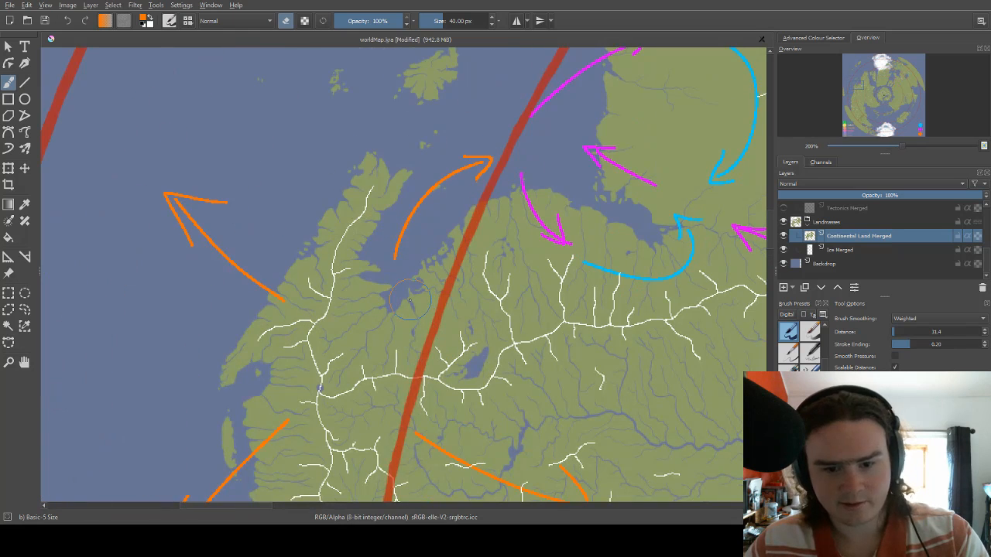
pyautogui.rightClick(454, 195)
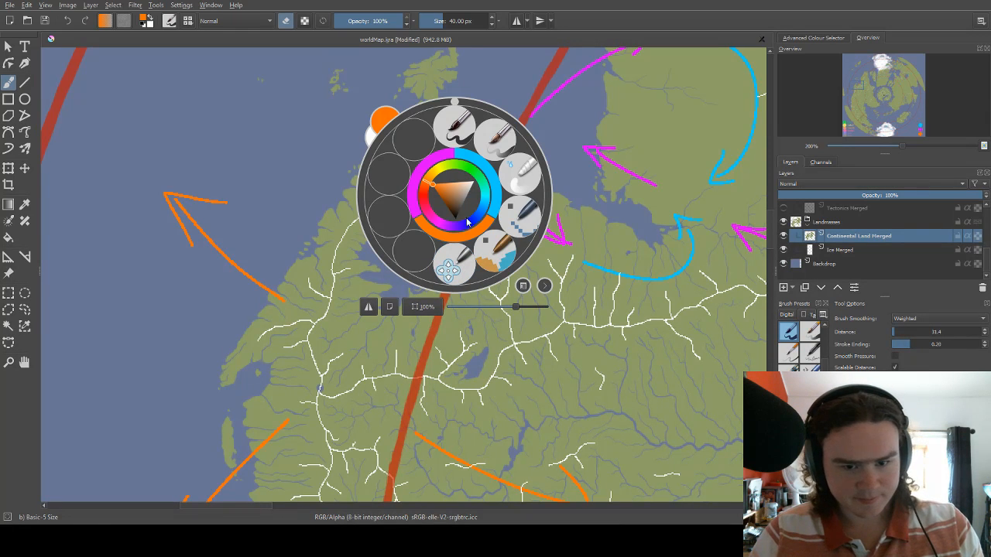
pyautogui.click(302, 170)
pyautogui.scroll(-3, 321, 179)
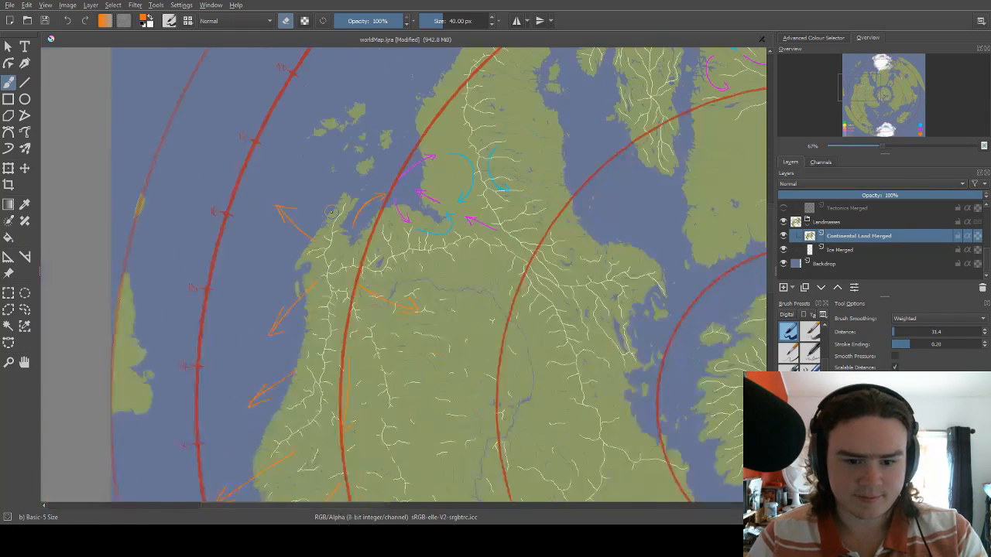
pyautogui.scroll(2, 377, 192)
pyautogui.moveTo(379, 194); pyautogui.dragTo(441, 249)
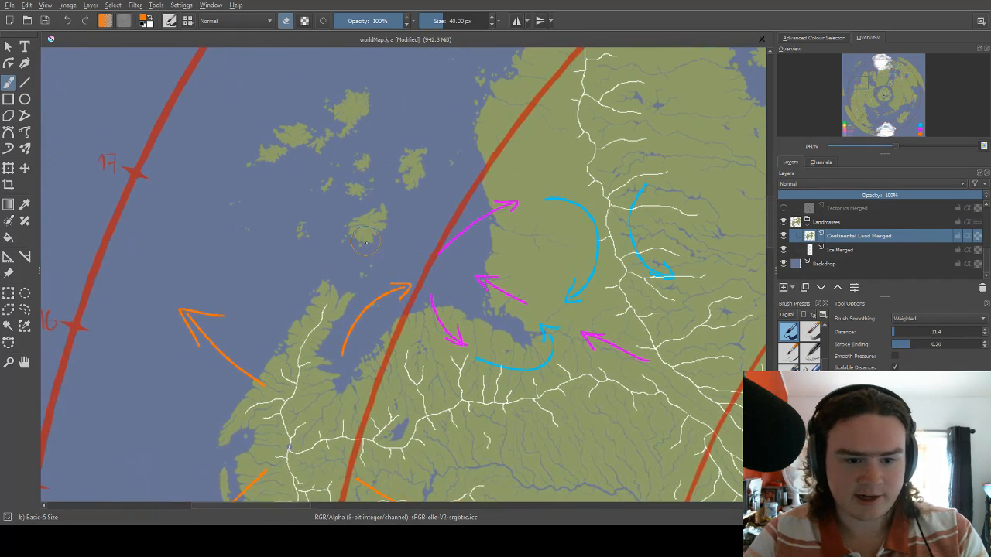
pyautogui.press('e')
pyautogui.rightClick(445, 255)
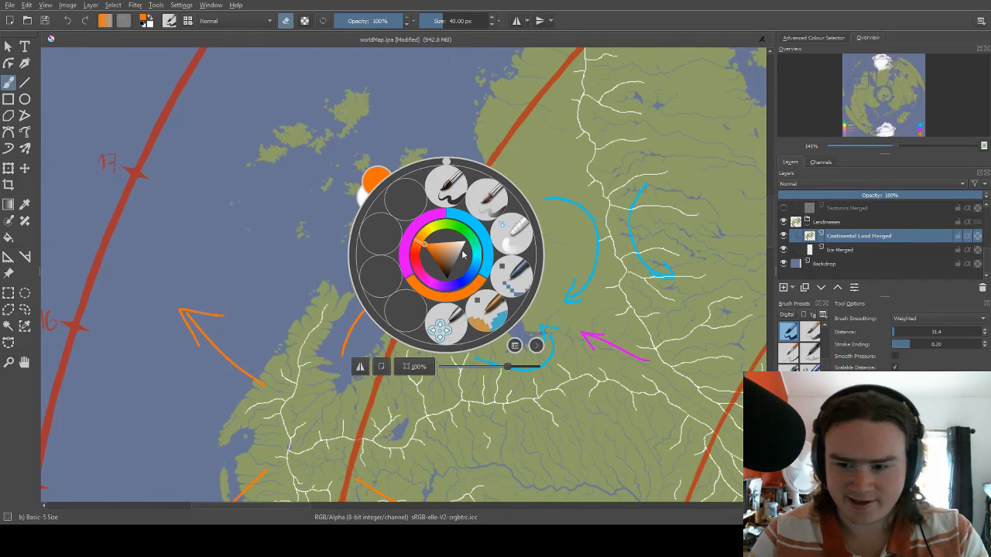
pyautogui.rightClick(445, 283)
pyautogui.moveTo(435, 254)
pyautogui.mouseDown()
pyautogui.moveTo(472, 295)
pyautogui.moveTo(452, 244)
pyautogui.moveTo(470, 198)
pyautogui.mouseUp()
pyautogui.hotkey('ctrl', 'z')
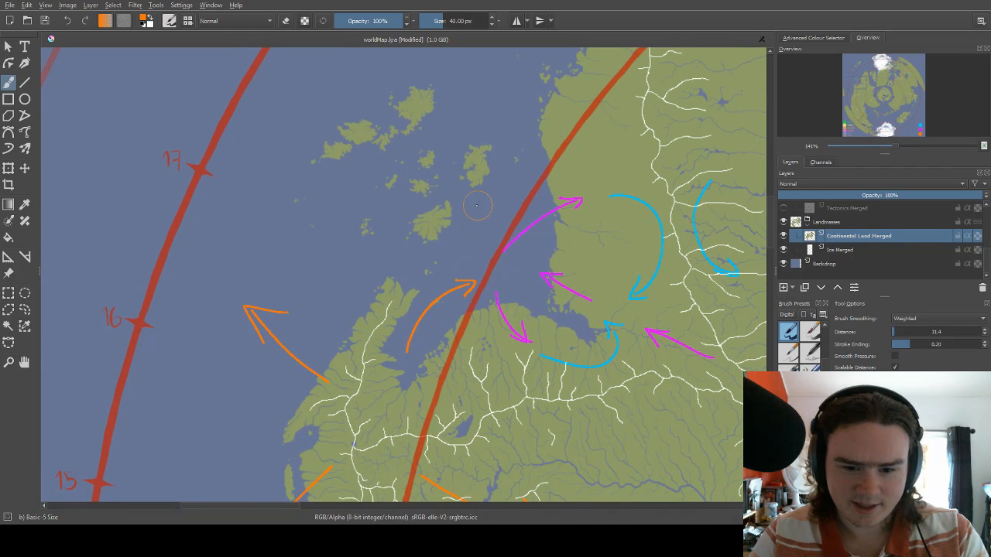
# Switch the brush to the Pixel Art preset at 2 px.
pyautogui.rightClick(478, 202)
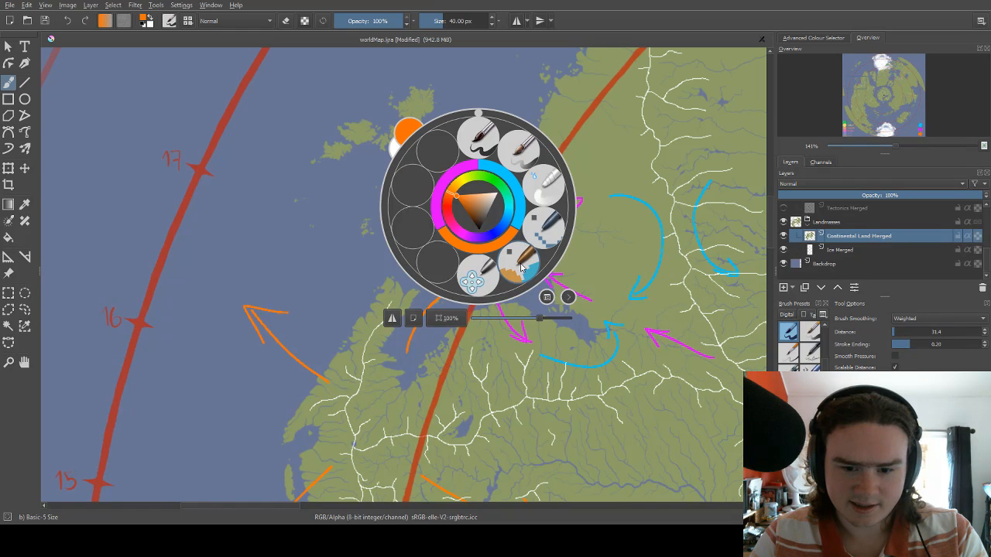
pyautogui.click(547, 226)
pyautogui.press(']')
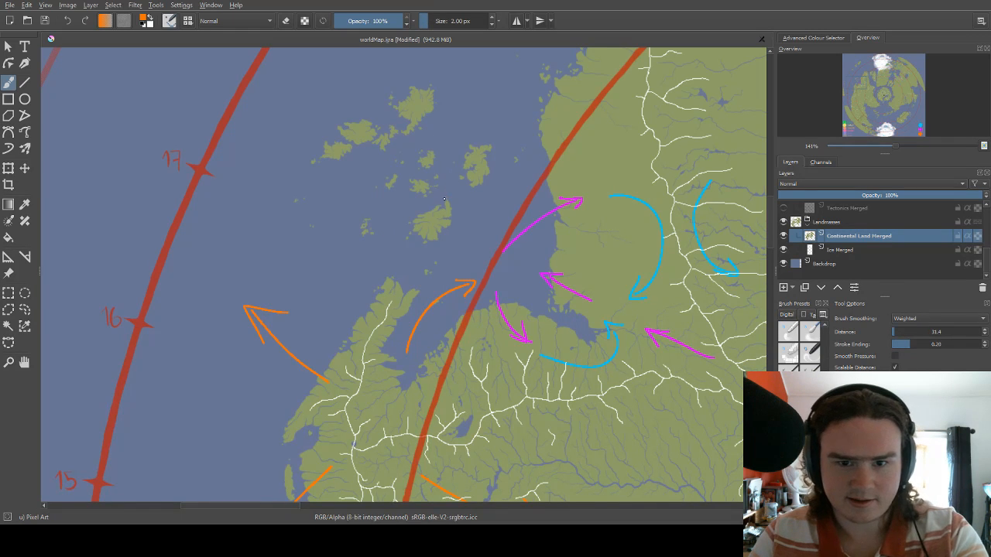
# Survey the western peninsula and the interior of the western continent for areas without wind arrows.
pyautogui.moveTo(427, 227); pyautogui.dragTo(448, 197)
pyautogui.rightClick(448, 196)
pyautogui.rightClick(455, 241)
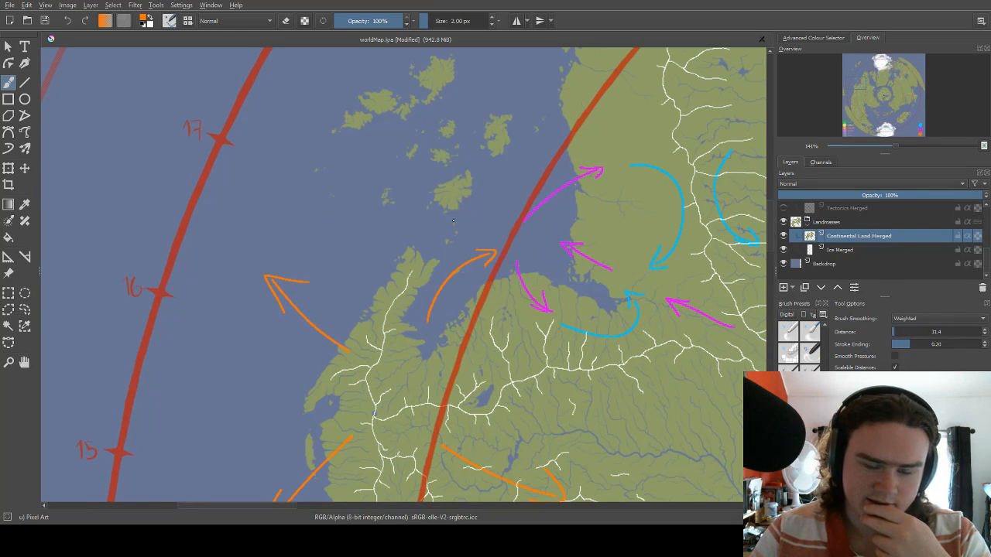
pyautogui.rightClick(460, 200)
pyautogui.rightClick(470, 236)
pyautogui.moveTo(453, 206); pyautogui.dragTo(442, 234)
pyautogui.moveTo(482, 190); pyautogui.dragTo(428, 242)
pyautogui.moveTo(491, 221); pyautogui.dragTo(443, 245)
pyautogui.moveTo(387, 326); pyautogui.dragTo(453, 226)
pyautogui.moveTo(375, 294); pyautogui.dragTo(549, 94)
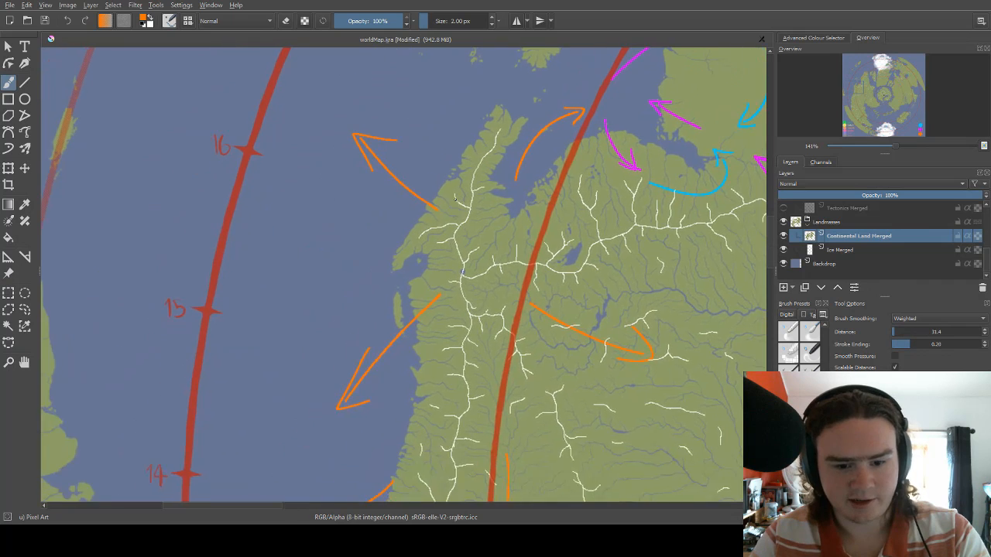
pyautogui.moveTo(439, 213); pyautogui.dragTo(454, 164)
pyautogui.moveTo(449, 285)
pyautogui.mouseDown()
pyautogui.moveTo(446, 274)
pyautogui.moveTo(505, 354)
pyautogui.mouseUp()
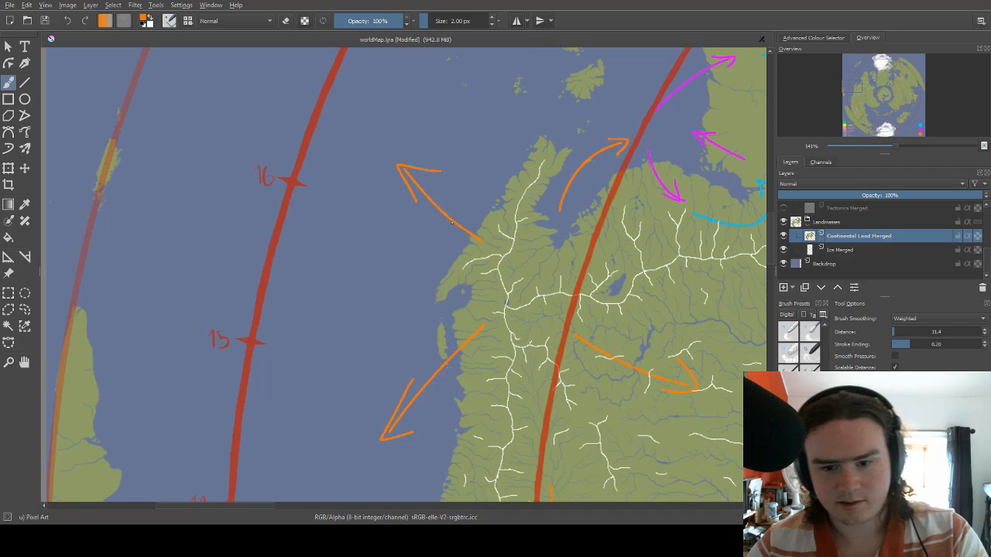
pyautogui.scroll(-5, 451, 222)
pyautogui.scroll(2, 486, 290)
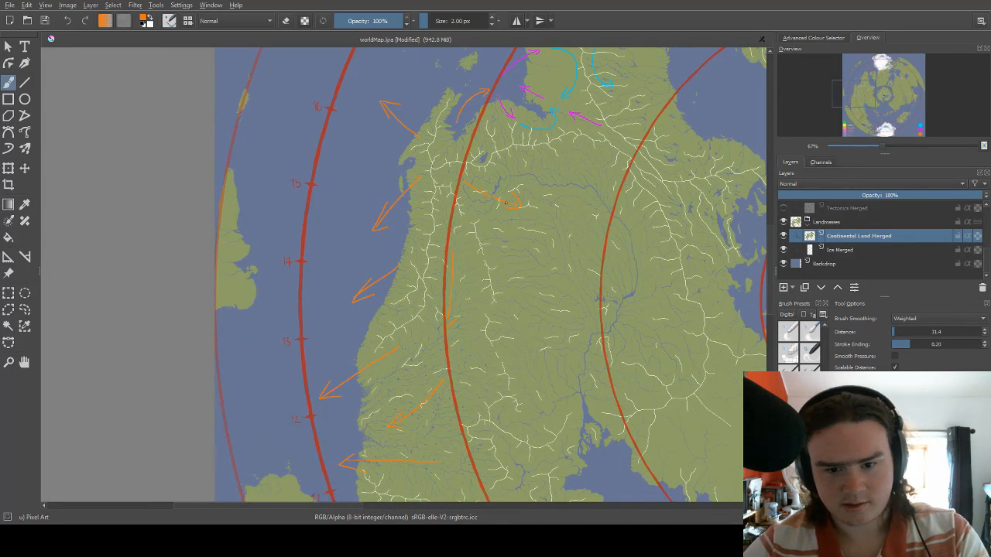
# Draw three orange arrows across the western continent's interior, one heading east along the northern river and two heading southeast.
pyautogui.moveTo(509, 203); pyautogui.dragTo(370, 184)
pyautogui.moveTo(426, 230); pyautogui.dragTo(425, 190)
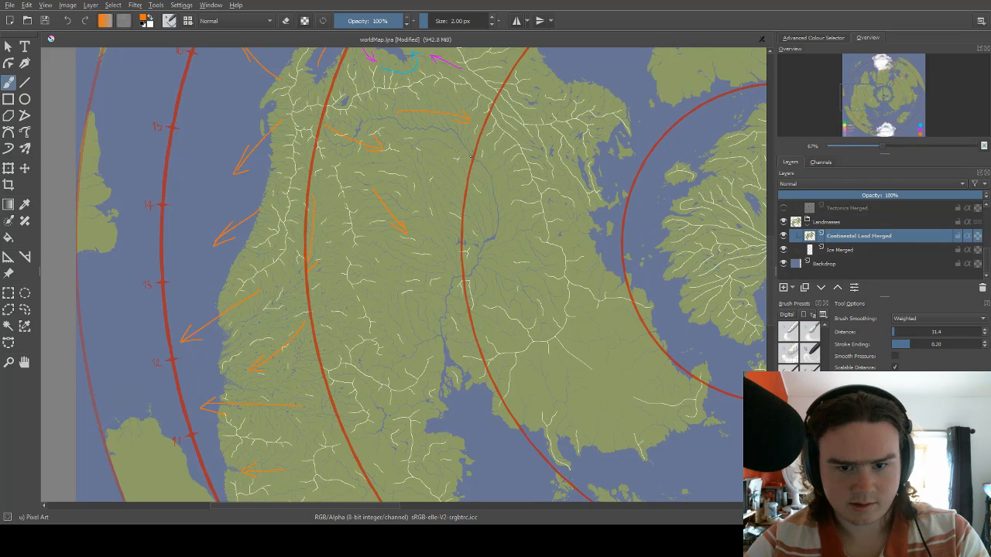
pyautogui.scroll(-1, 469, 160)
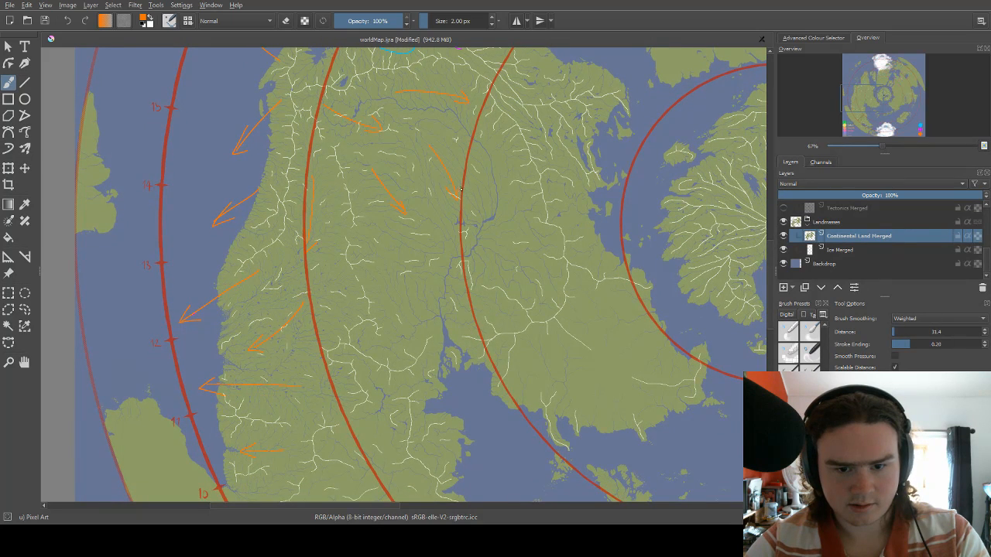
pyautogui.moveTo(461, 189); pyautogui.dragTo(460, 175)
# Switch the brush to magenta and draw four arrows heading south on both sides of the western continent's central river.
pyautogui.rightClick(475, 166)
pyautogui.click(466, 122)
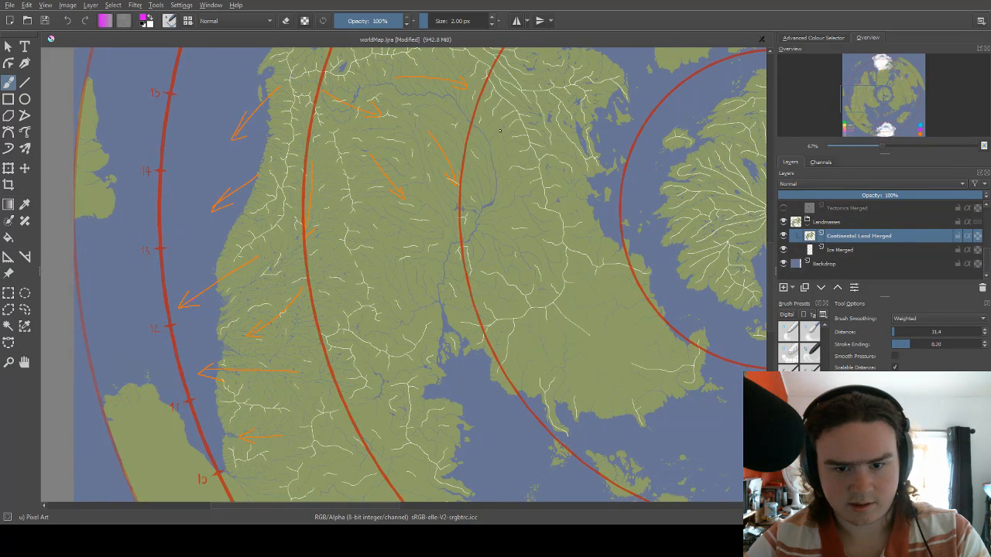
pyautogui.moveTo(499, 127)
pyautogui.mouseDown()
pyautogui.moveTo(518, 161)
pyautogui.moveTo(519, 151)
pyautogui.mouseUp()
pyautogui.moveTo(488, 199)
pyautogui.mouseDown()
pyautogui.moveTo(498, 137)
pyautogui.moveTo(537, 164)
pyautogui.moveTo(544, 158)
pyautogui.mouseUp()
pyautogui.moveTo(392, 161)
pyautogui.mouseDown()
pyautogui.moveTo(403, 211)
pyautogui.moveTo(409, 199)
pyautogui.mouseUp()
pyautogui.moveTo(448, 150)
pyautogui.mouseDown()
pyautogui.moveTo(455, 195)
pyautogui.moveTo(469, 171)
pyautogui.mouseUp()
# Pick blue as the brush colour and undo the two magenta arrows west of the central river.
pyautogui.rightClick(469, 171)
pyautogui.click(502, 155)
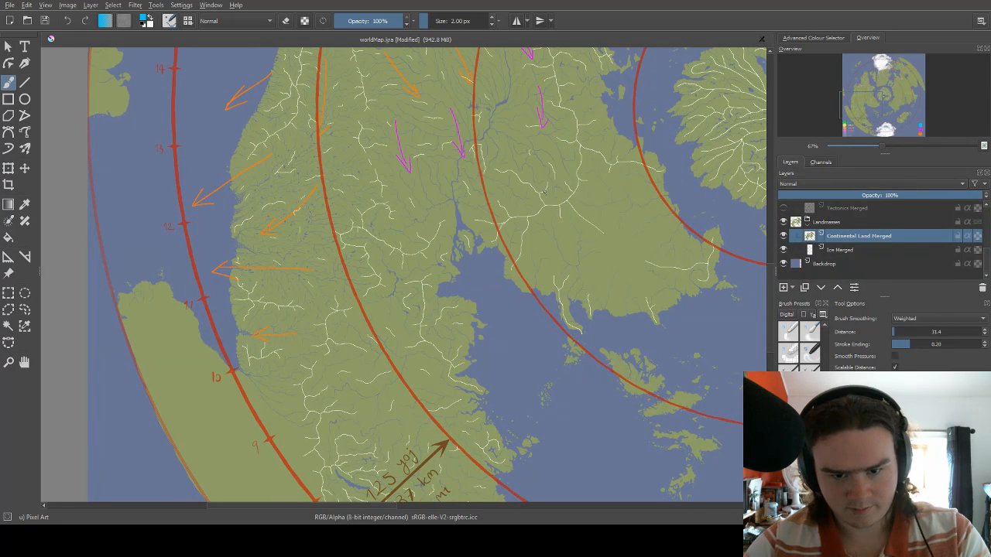
pyautogui.moveTo(552, 196); pyautogui.dragTo(476, 266)
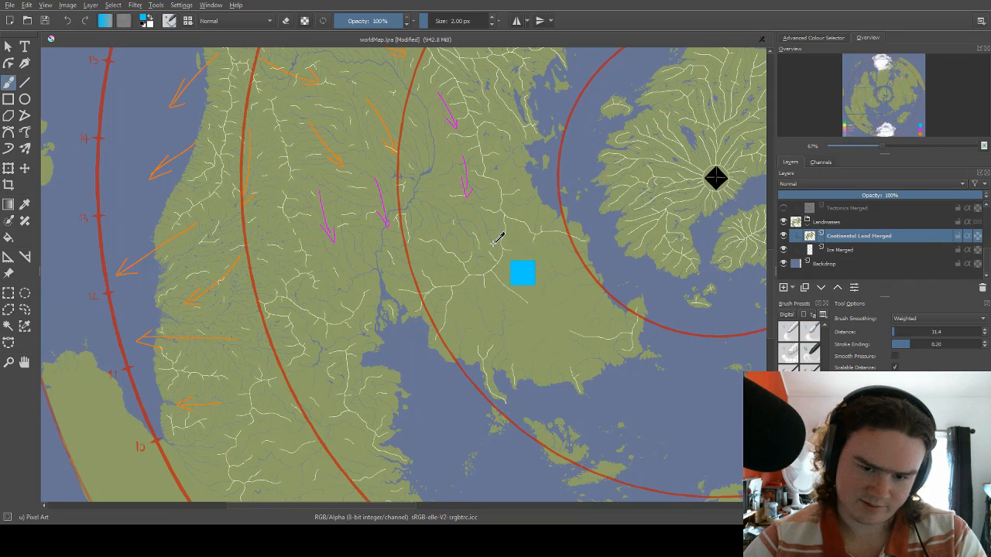
pyautogui.hotkey('ctrl', 'z')
pyautogui.hotkey('ctrl', 'z')
pyautogui.hotkey('ctrl', 'z')
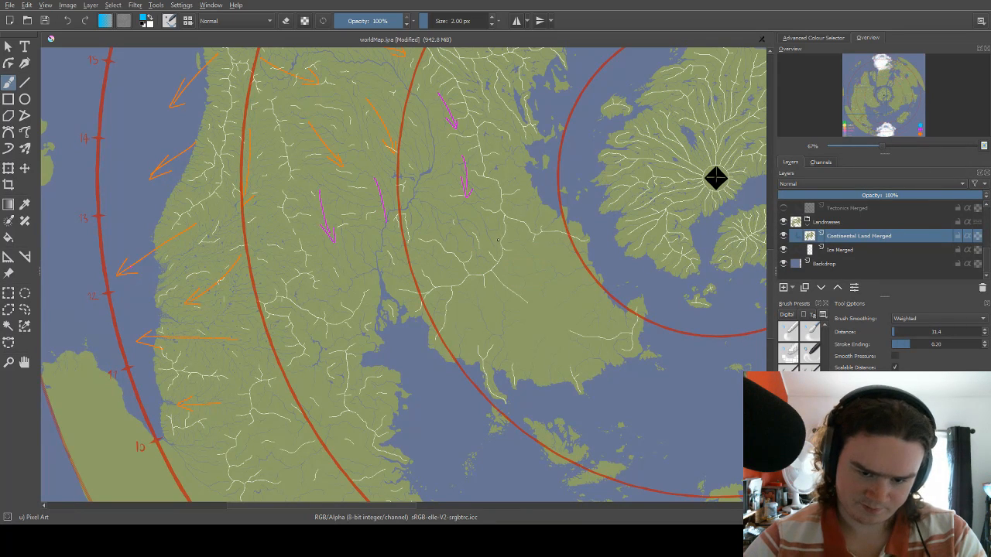
pyautogui.hotkey('ctrl', 'z')
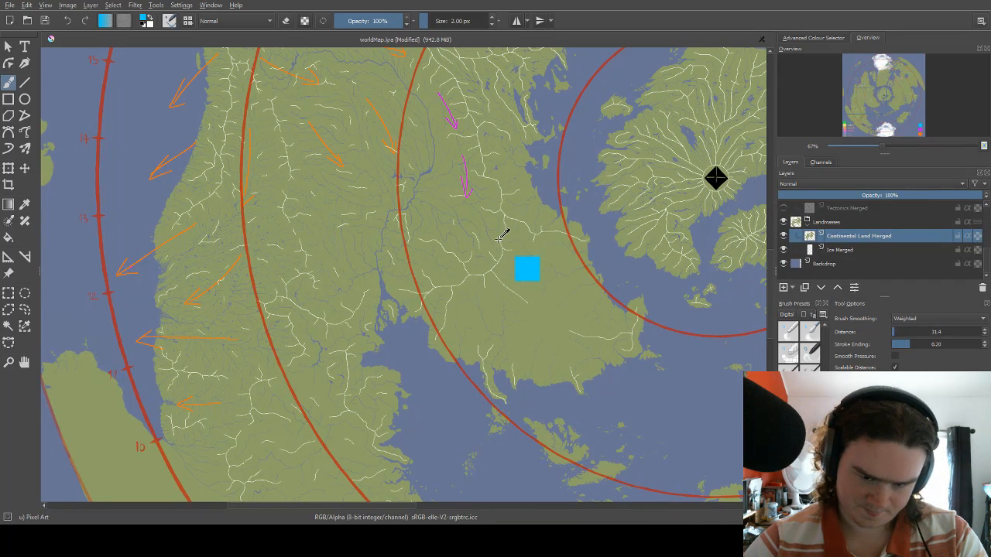
# Draw two blue arrows near the southern bay, one heading southeast on the southern lobe and one heading southwest beside the river mouth.
pyautogui.moveTo(471, 274); pyautogui.dragTo(437, 171)
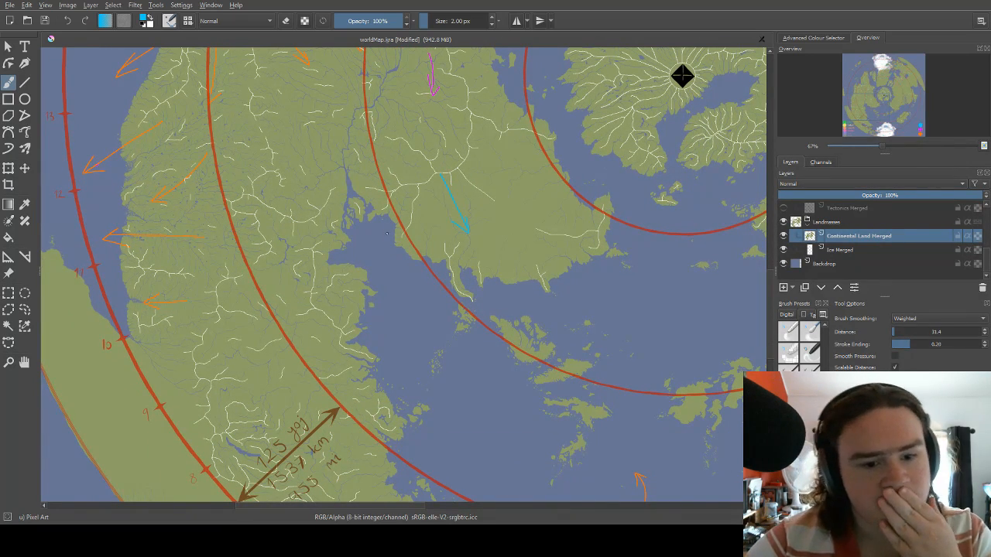
pyautogui.moveTo(387, 233); pyautogui.dragTo(420, 186)
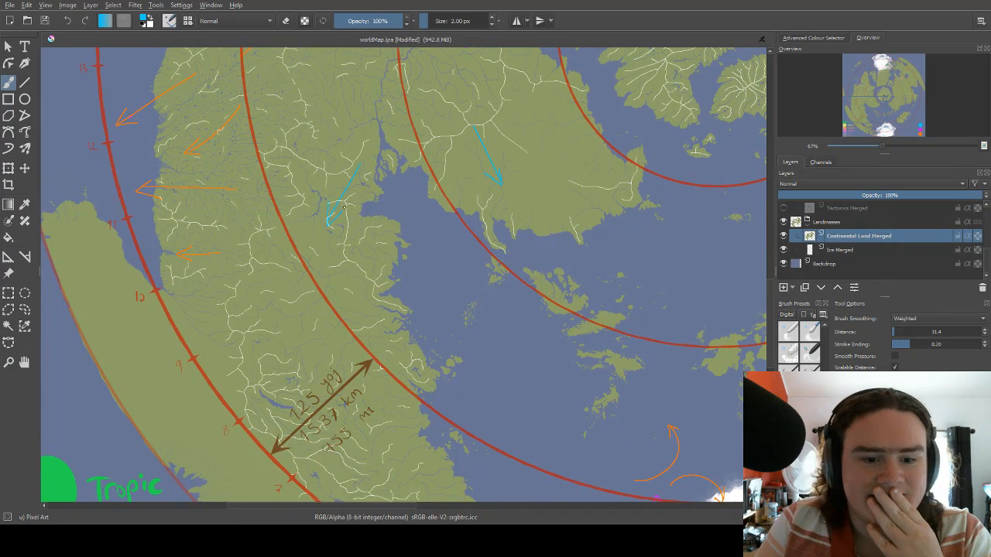
pyautogui.moveTo(388, 145); pyautogui.dragTo(345, 222)
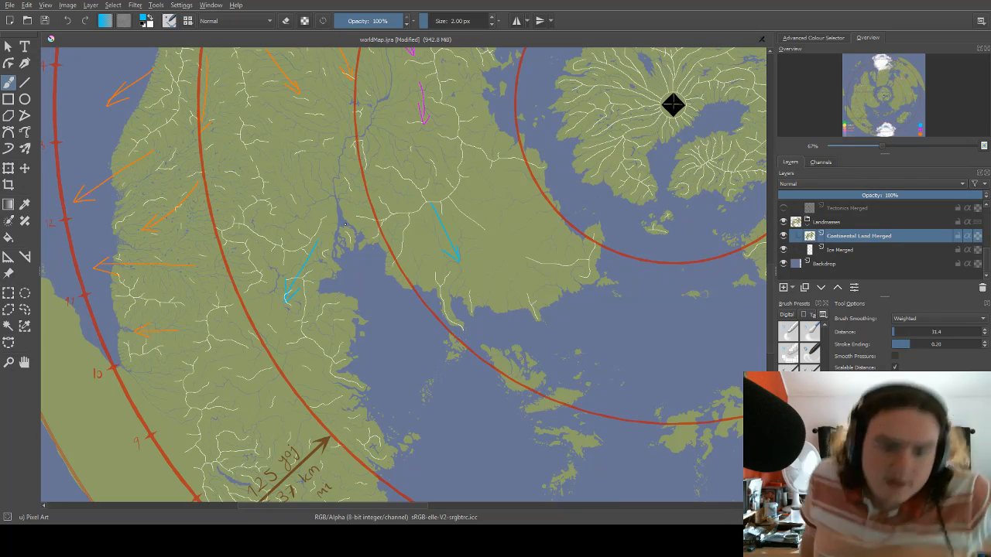
# Try to erase the head of the blue arrow near the 9 mark on the eastern continent.
pyautogui.scroll(-1, 445, 359)
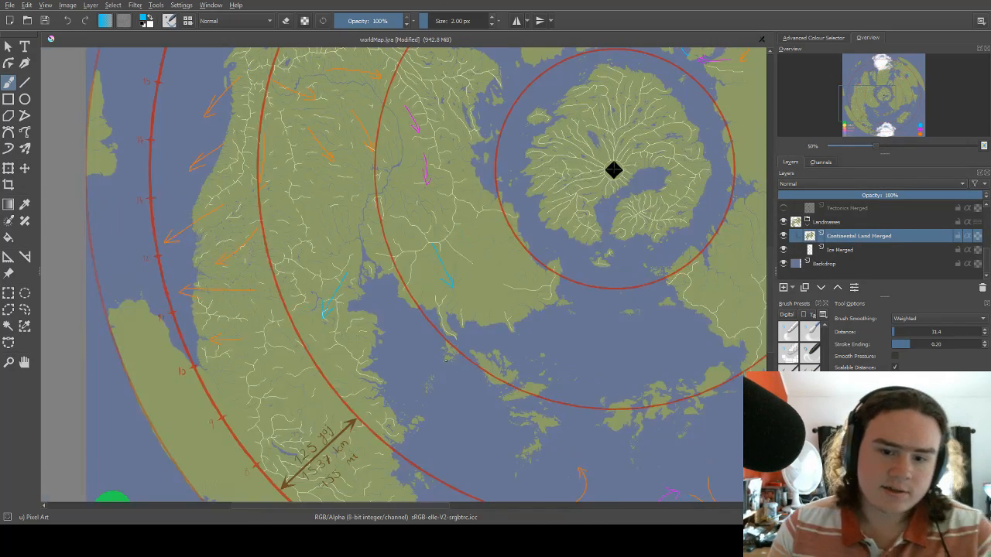
pyautogui.scroll(-1, 445, 360)
pyautogui.scroll(-1, 445, 347)
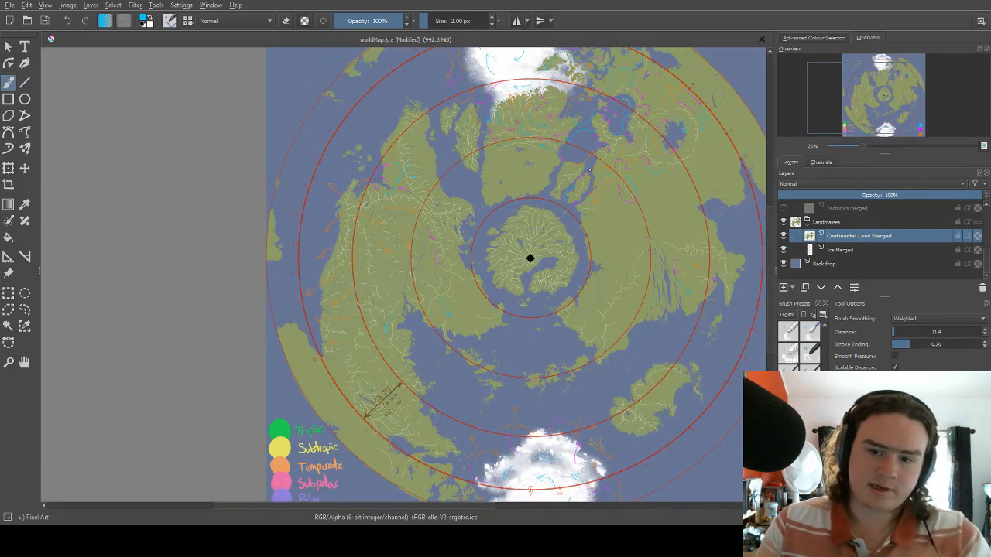
pyautogui.press('1')
pyautogui.moveTo(549, 222); pyautogui.dragTo(317, 210)
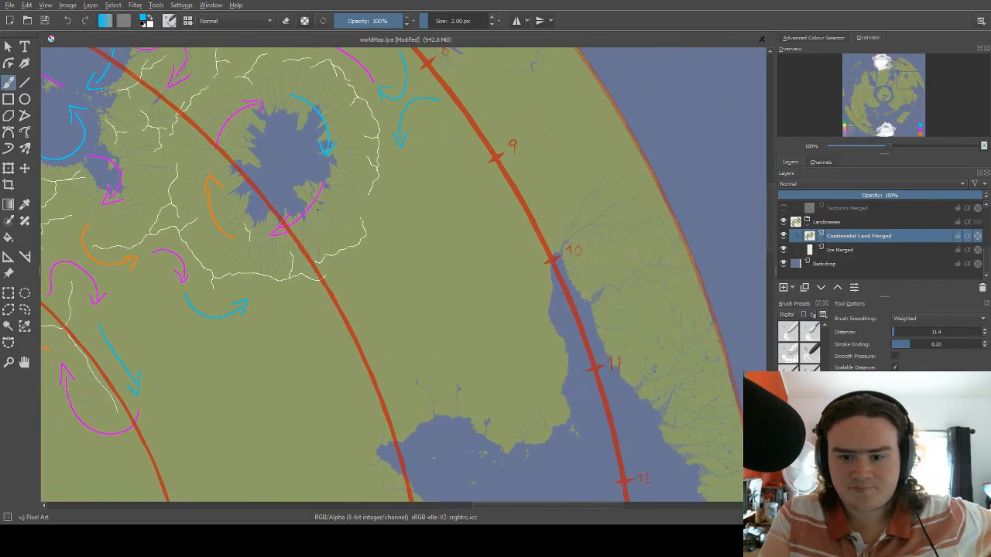
pyautogui.moveTo(416, 240); pyautogui.dragTo(496, 199)
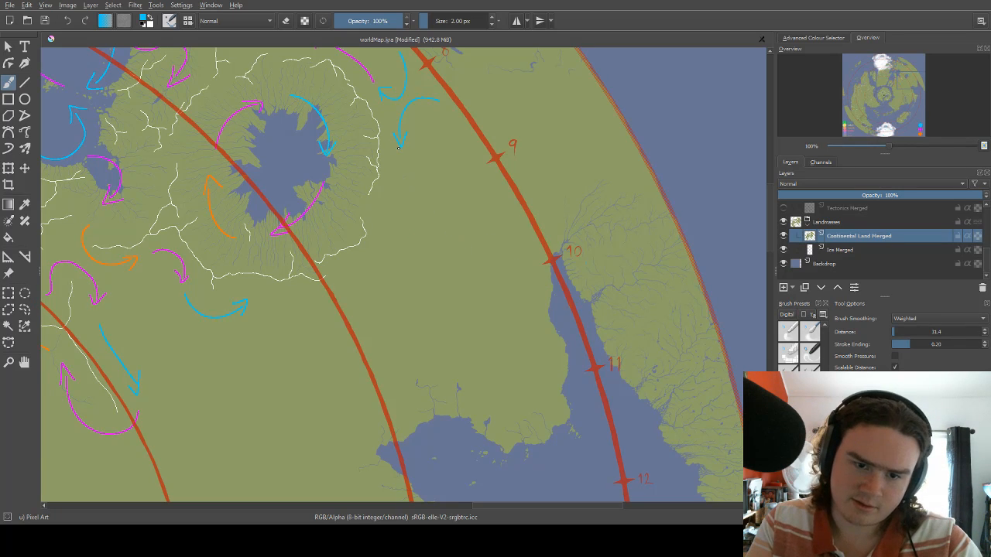
pyautogui.press('e')
pyautogui.moveTo(393, 130); pyautogui.dragTo(400, 144)
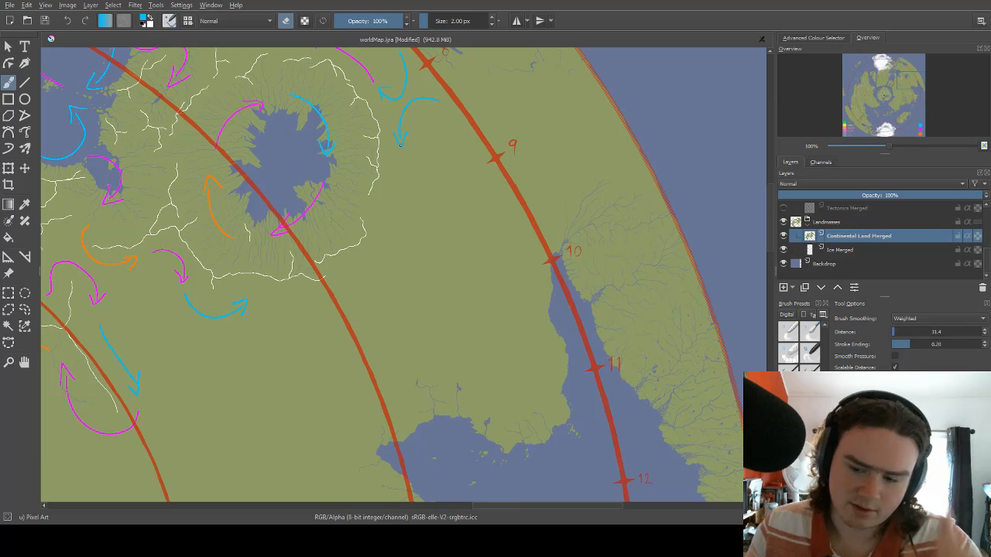
# Toggle the Continental Land Merged layer's visibility to check for arrows drawn on it, and undo those arrows.
pyautogui.scroll(-5, 406, 195)
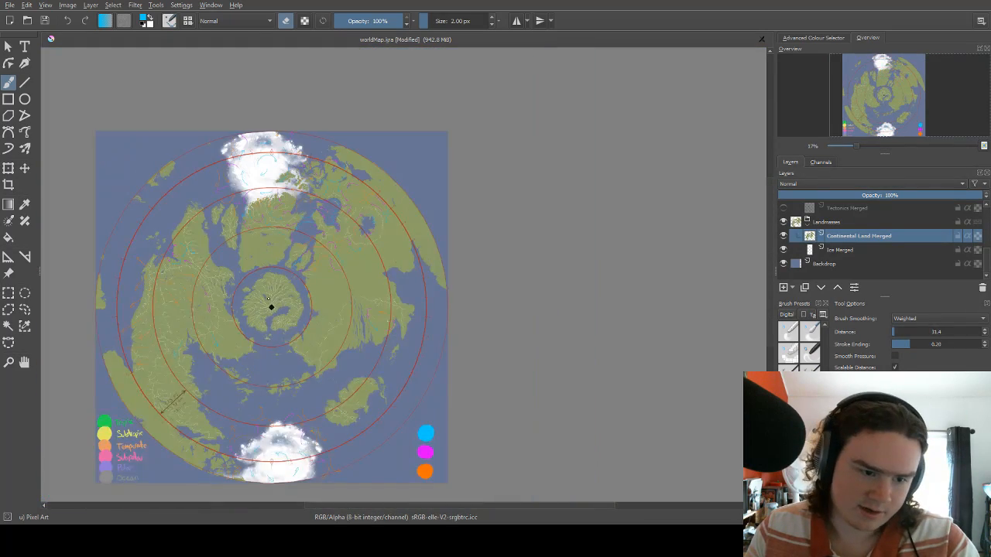
pyautogui.scroll(2, 139, 320)
pyautogui.scroll(2, 139, 325)
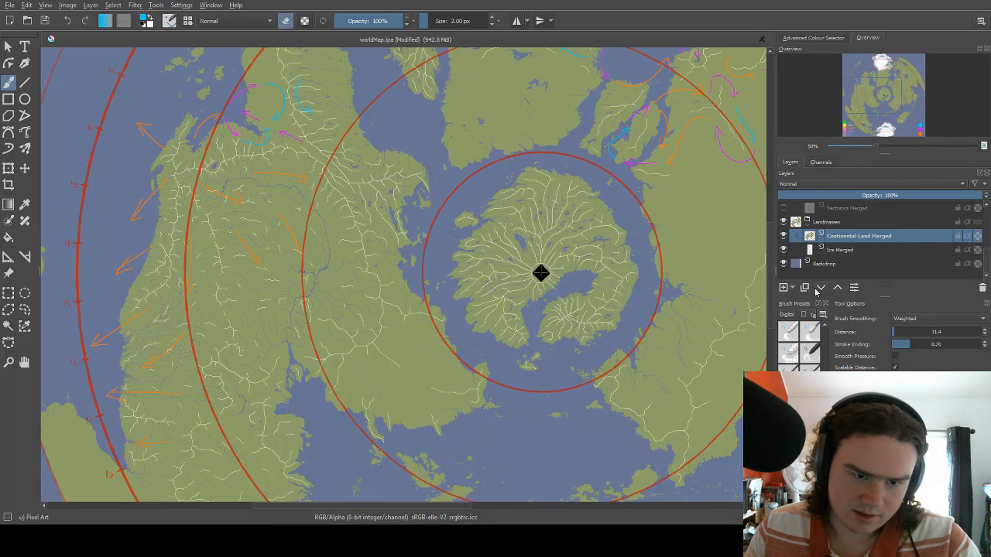
pyautogui.click(783, 236)
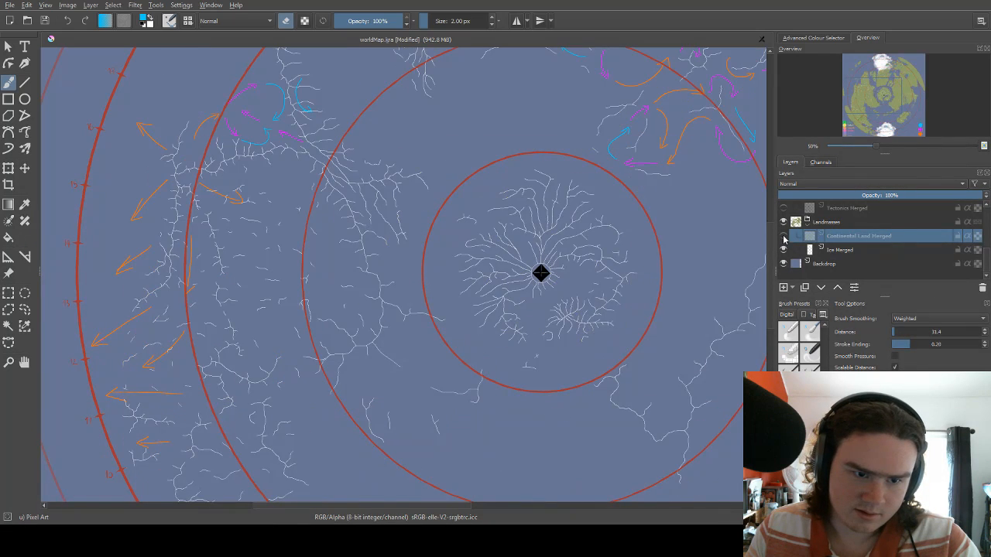
pyautogui.click(784, 236)
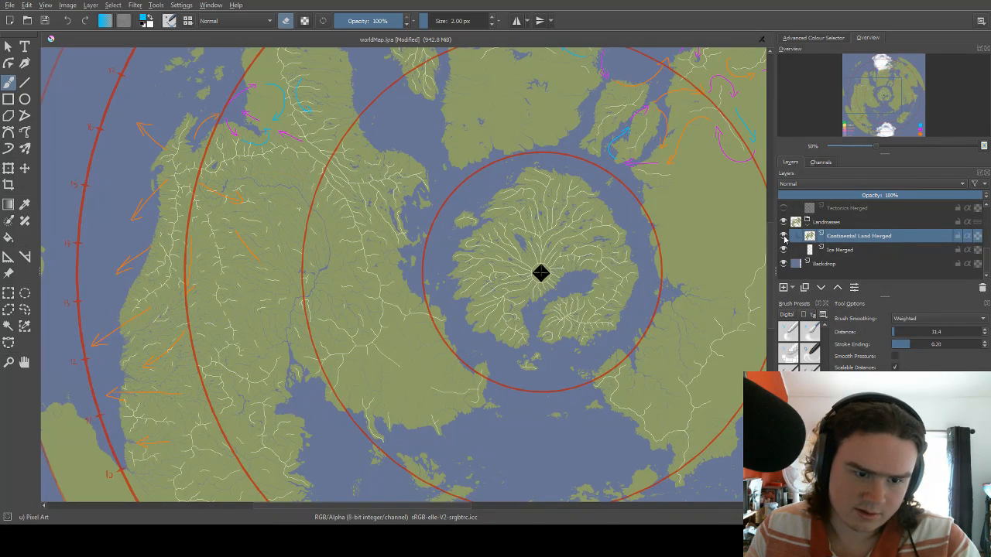
pyautogui.click(783, 236)
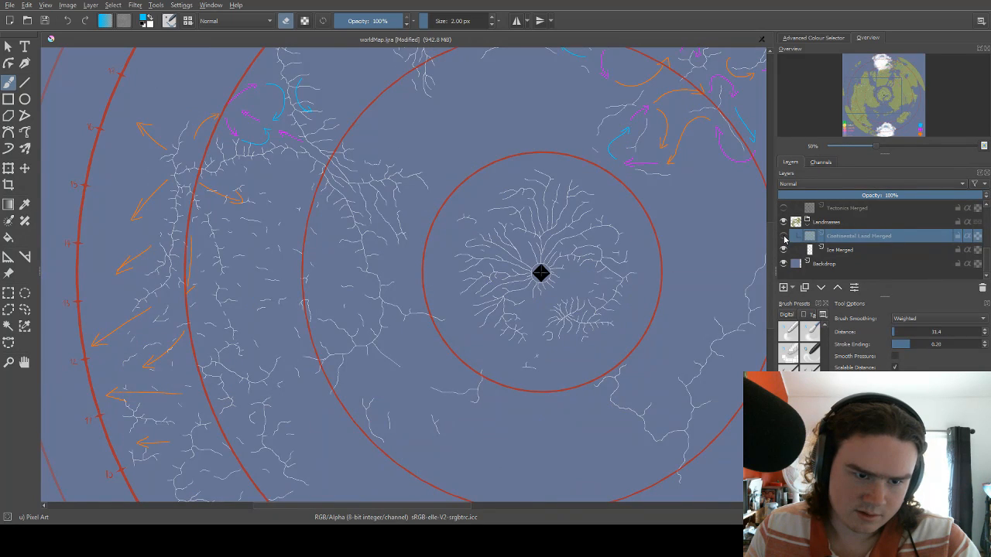
pyautogui.click(783, 236)
pyautogui.click(783, 236)
pyautogui.click(783, 236)
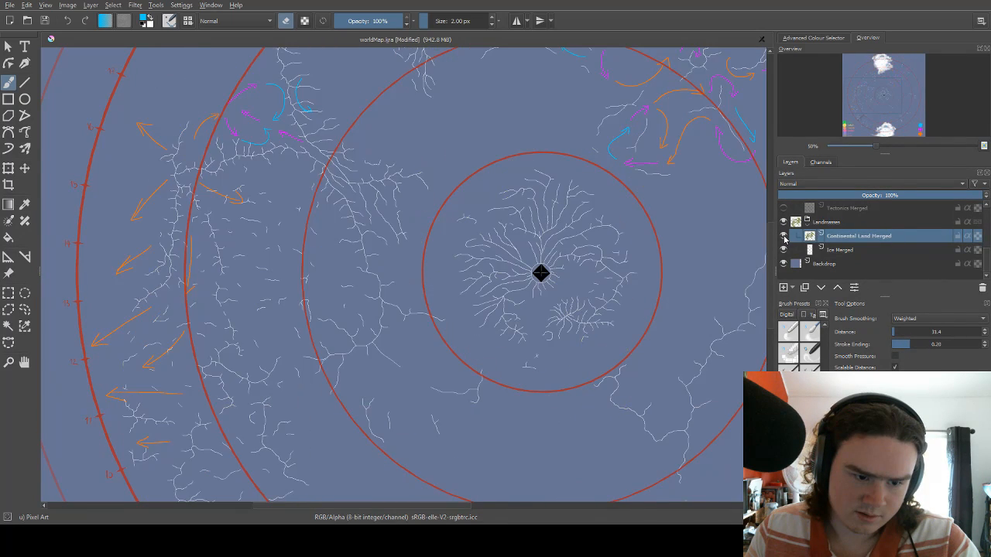
# Make Air Currents the active layer and return to the eastern continent.
pyautogui.scroll(3, 874, 254)
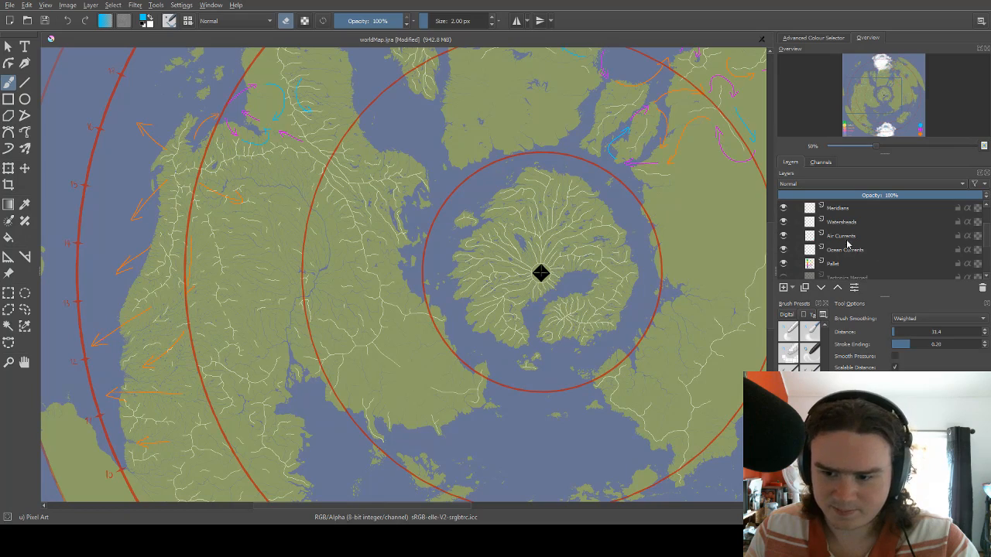
pyautogui.click(847, 236)
pyautogui.scroll(-2, 540, 272)
pyautogui.scroll(3, 685, 152)
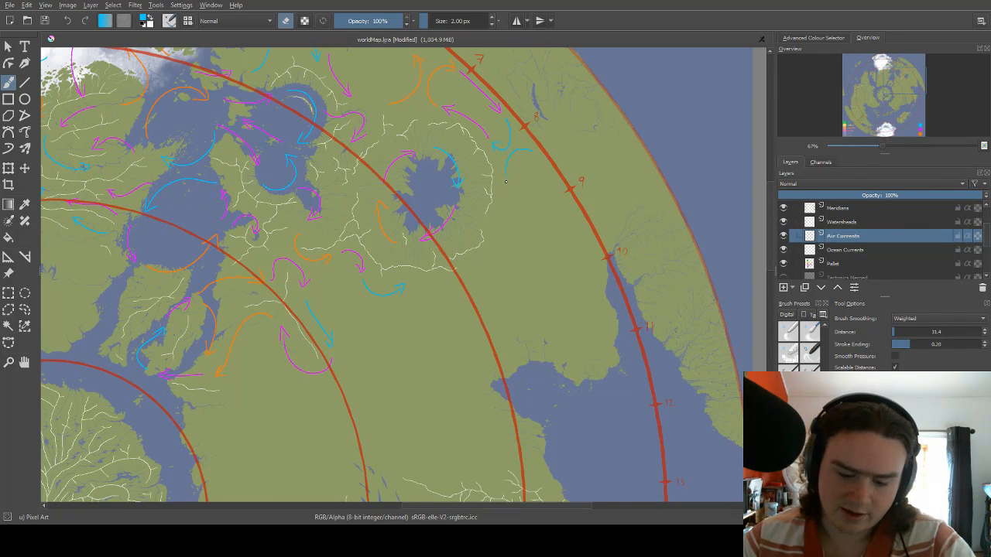
# Enlarge the eraser to 9 px and erase the blue arrow between the 8 and 9 marks on the eastern continent.
pyautogui.press(']')
pyautogui.press(']')
pyautogui.press(']')
pyautogui.press(']')
pyautogui.press(']')
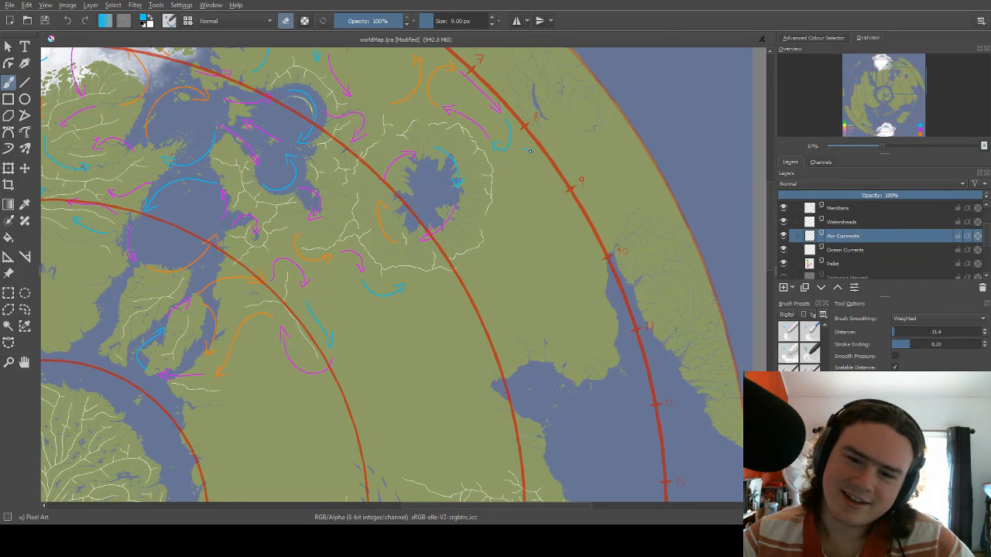
pyautogui.rightClick(506, 192)
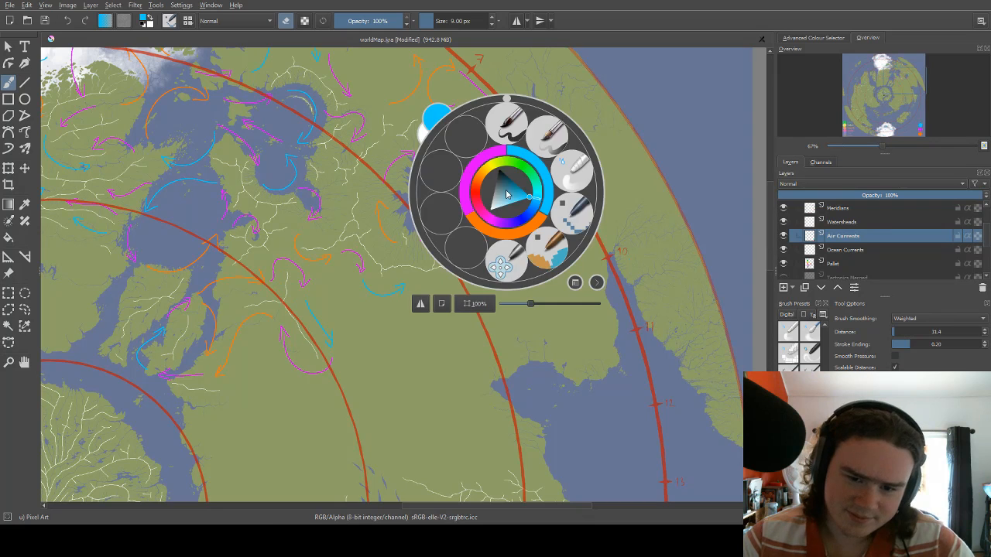
pyautogui.rightClick(531, 160)
# Draw two curved blue arrows at 2 px west of the 9 to 11 marks, one bending south and one bending north from the inlet.
pyautogui.press('e')
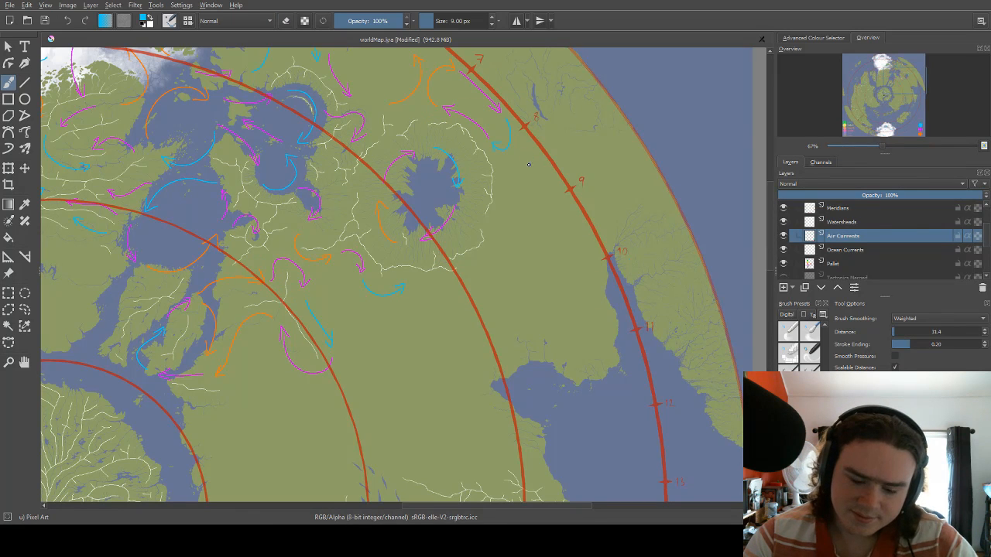
pyautogui.press('[')
pyautogui.press('[')
pyautogui.press('[')
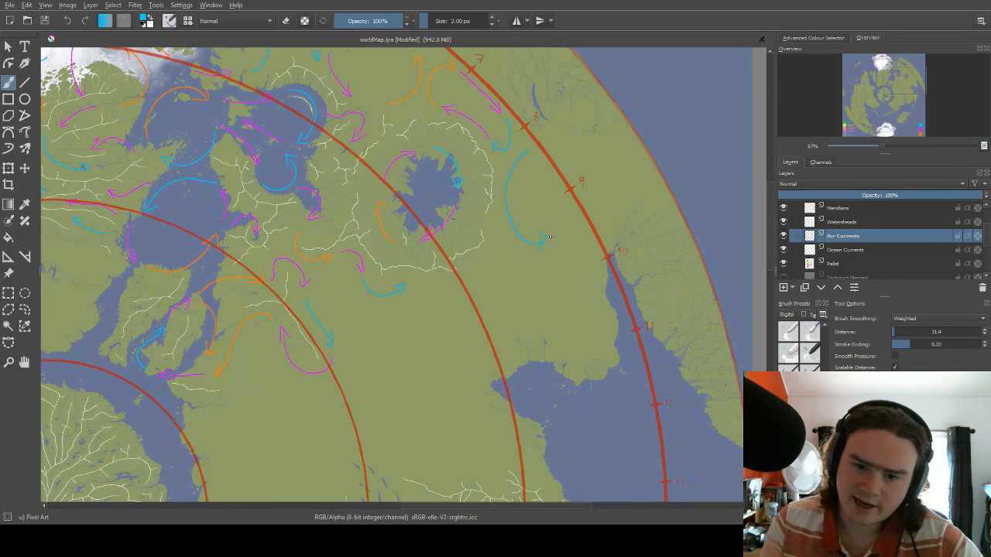
pyautogui.moveTo(571, 206); pyautogui.dragTo(583, 174)
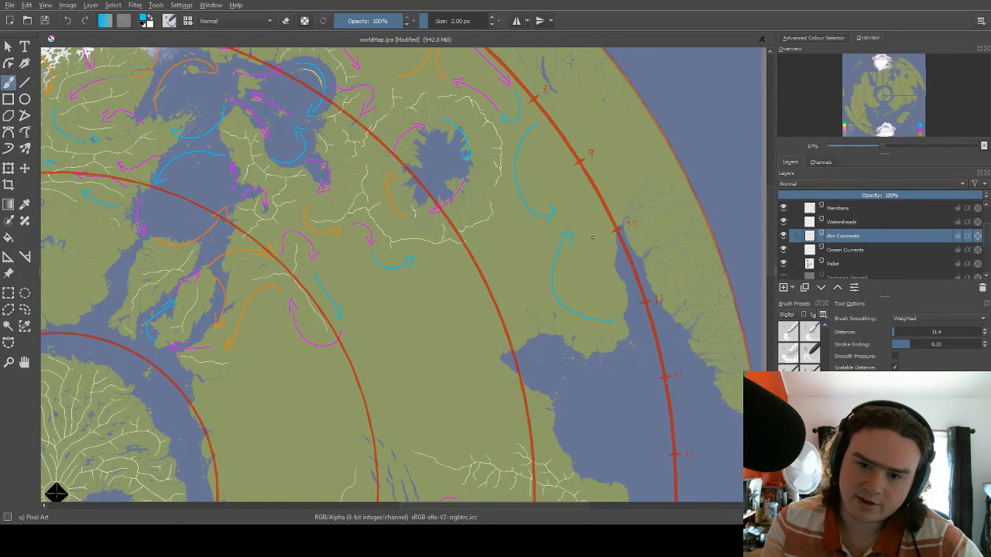
pyautogui.moveTo(591, 222); pyautogui.dragTo(605, 182)
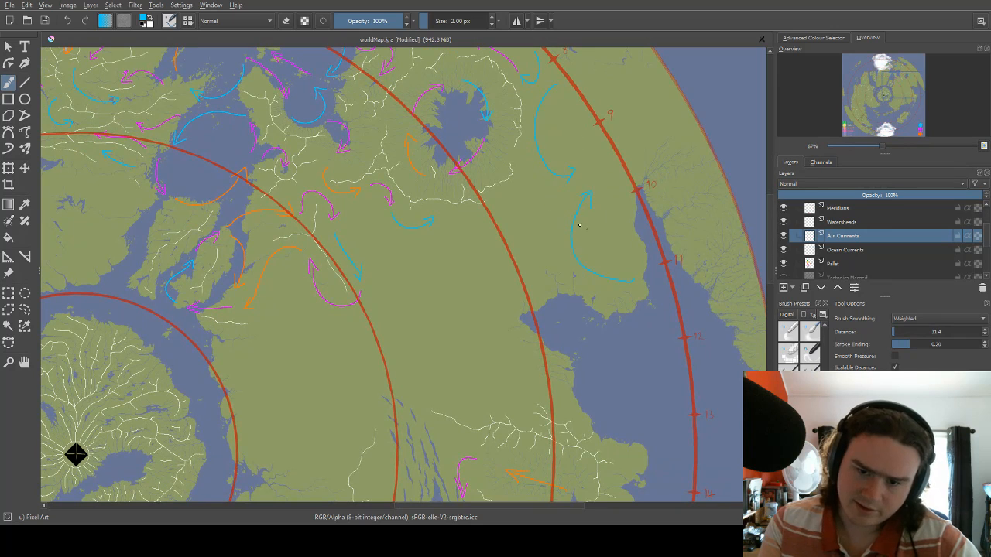
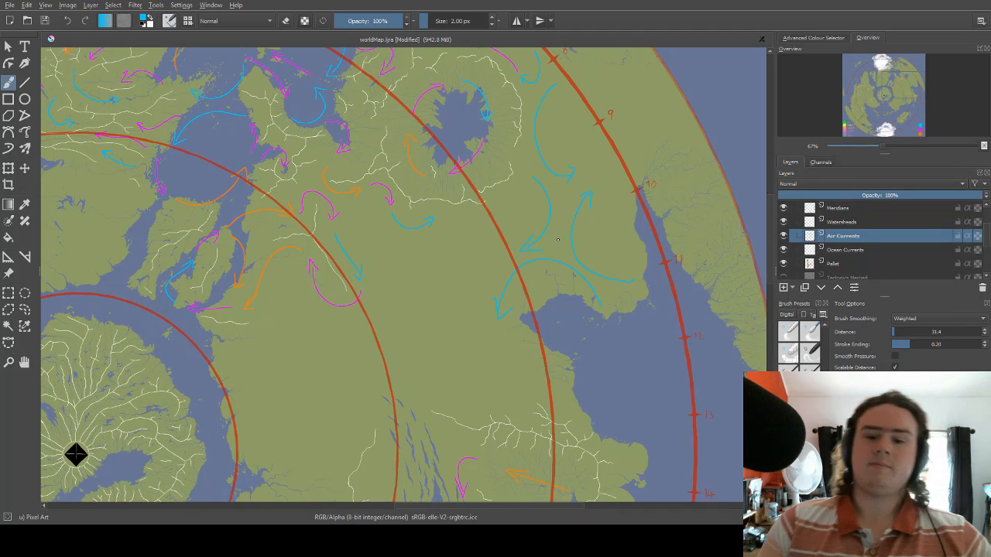
# Draw a short magenta arrow arching eastward on the land just south of the large lake's watershed.
pyautogui.scroll(2, 495, 239)
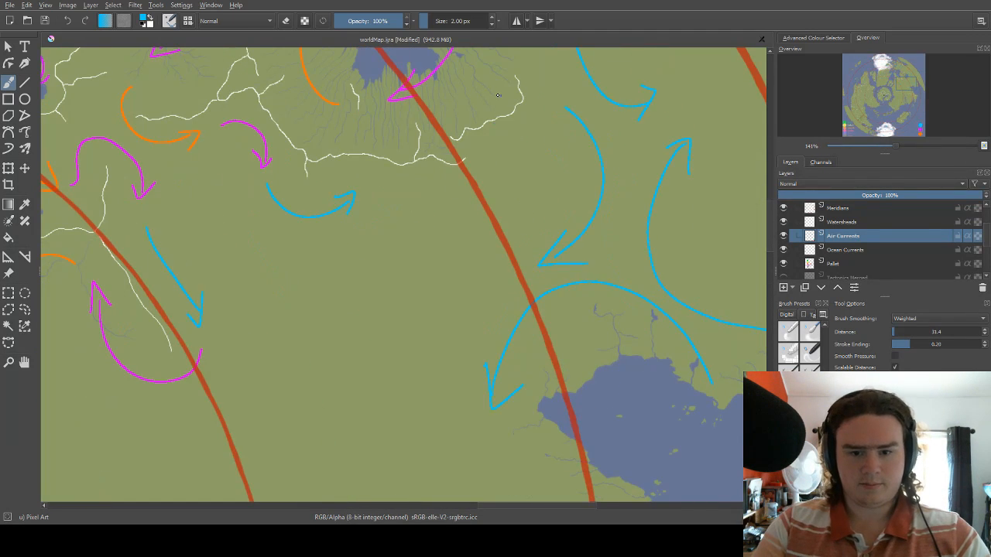
pyautogui.moveTo(498, 95); pyautogui.dragTo(439, 199)
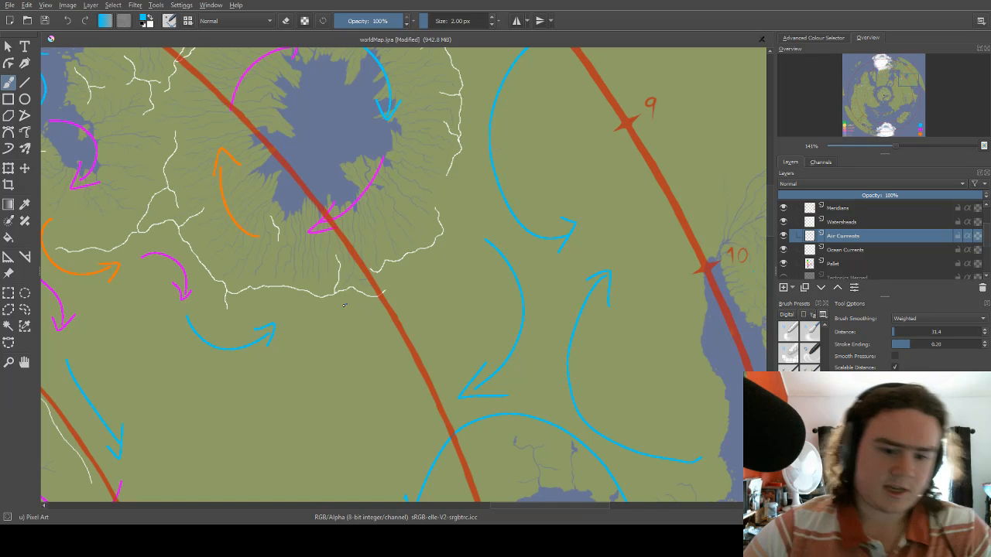
pyautogui.rightClick(309, 324)
pyautogui.click(302, 289)
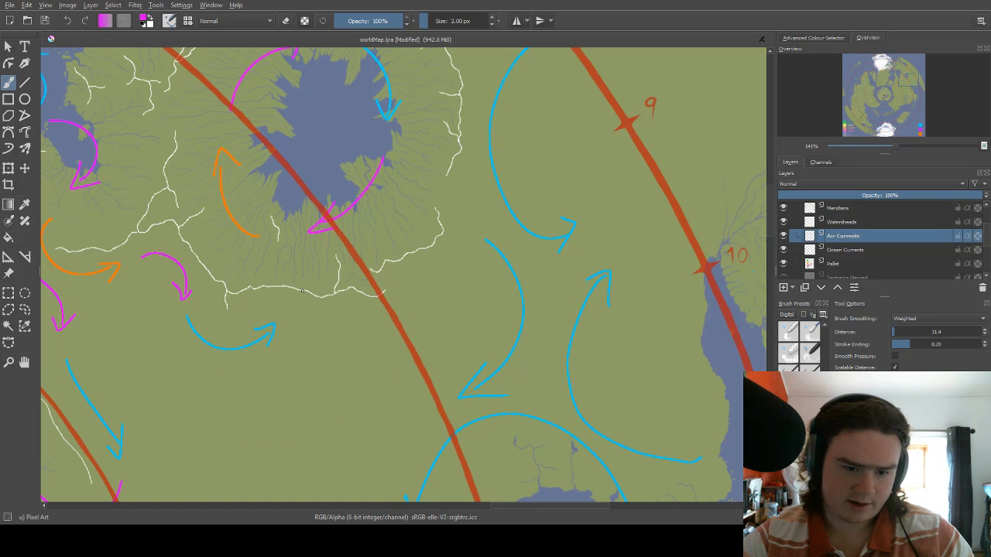
# Draw a short magenta arrow curving northeast, southeast of the lake's watershed, ending at the start of the large blue curve.
pyautogui.rightClick(382, 285)
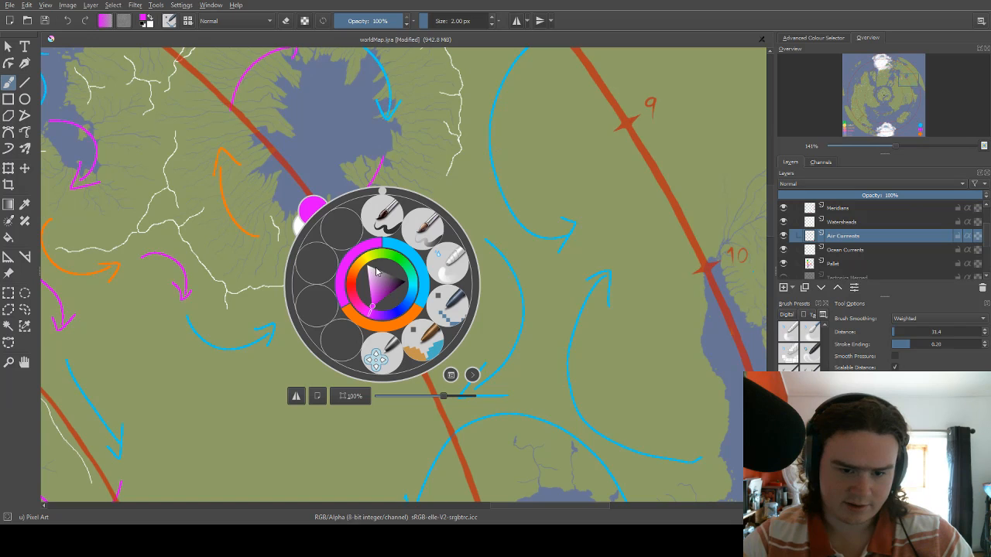
pyautogui.click(480, 213)
pyautogui.moveTo(437, 271); pyautogui.dragTo(469, 239)
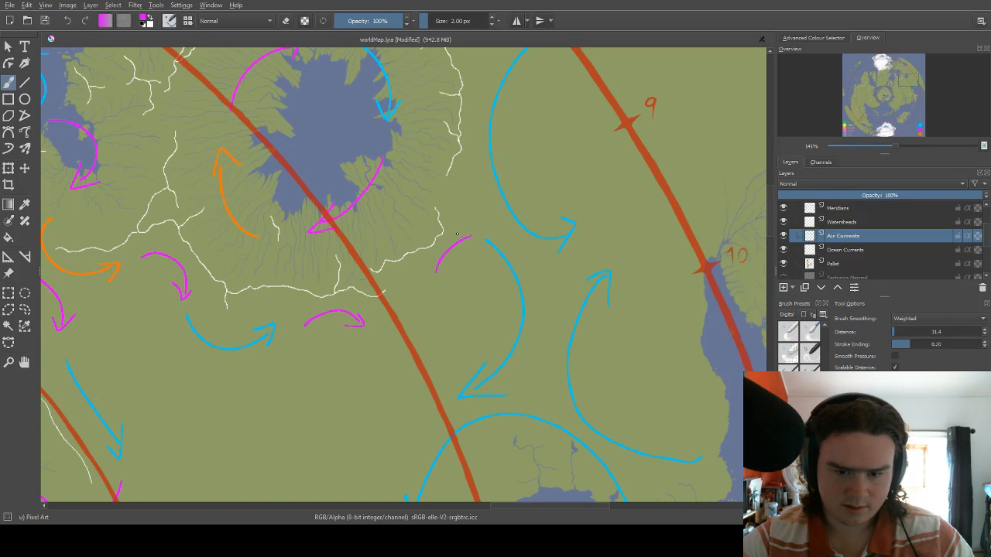
pyautogui.scroll(-3, 445, 213)
# Link the two new magenta arrows with a short orange arrow curving northward beside the red circle.
pyautogui.rightClick(424, 215)
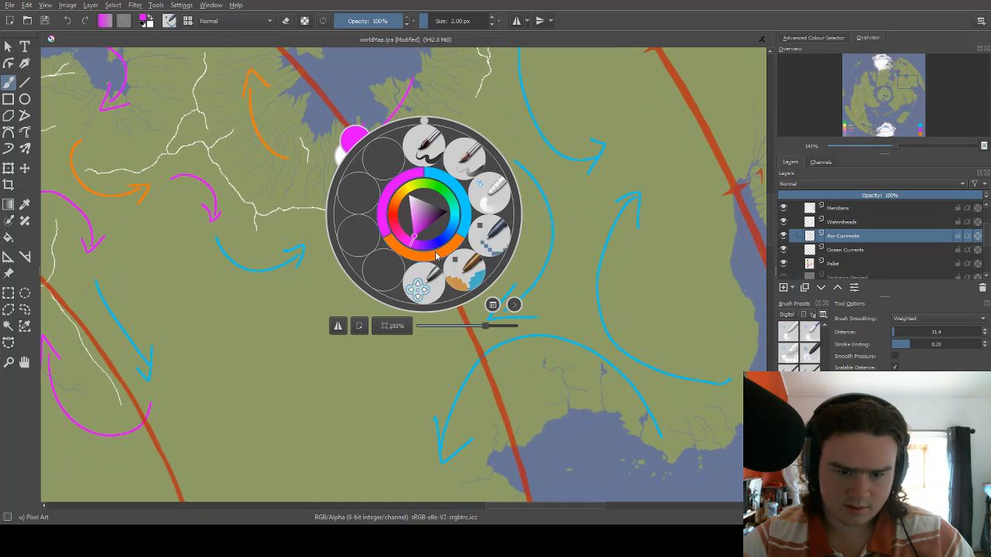
pyautogui.click(435, 254)
pyautogui.scroll(5, 455, 208)
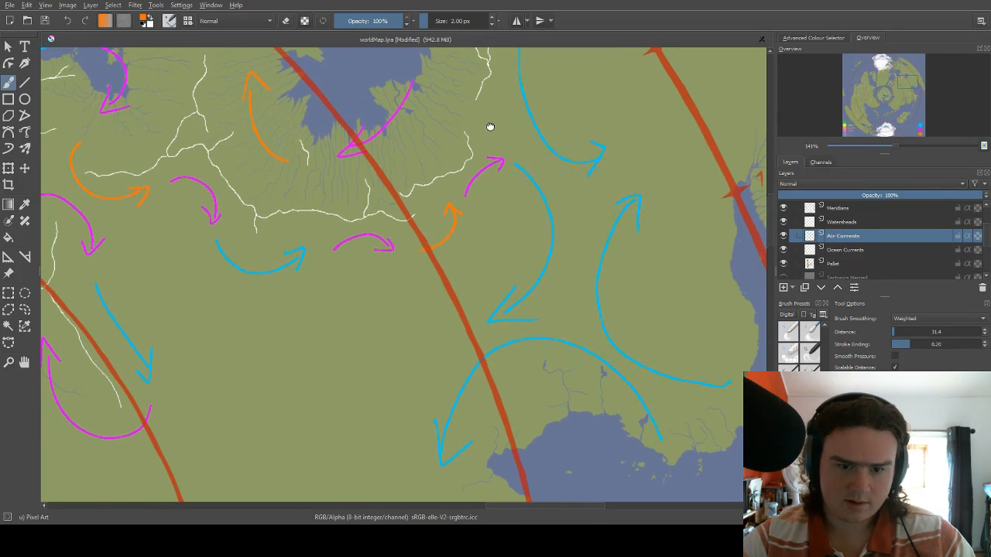
pyautogui.scroll(-5, 452, 230)
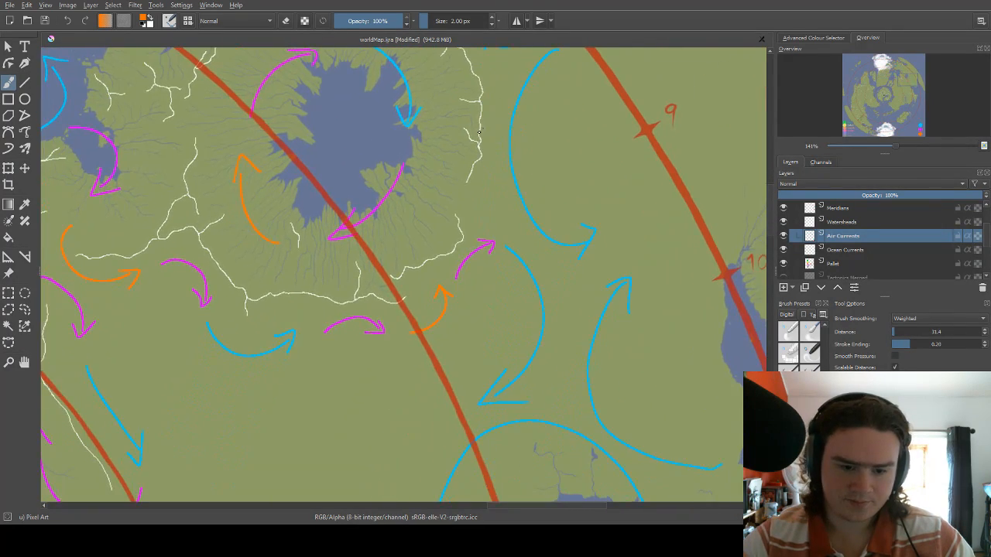
pyautogui.scroll(-2, 433, 217)
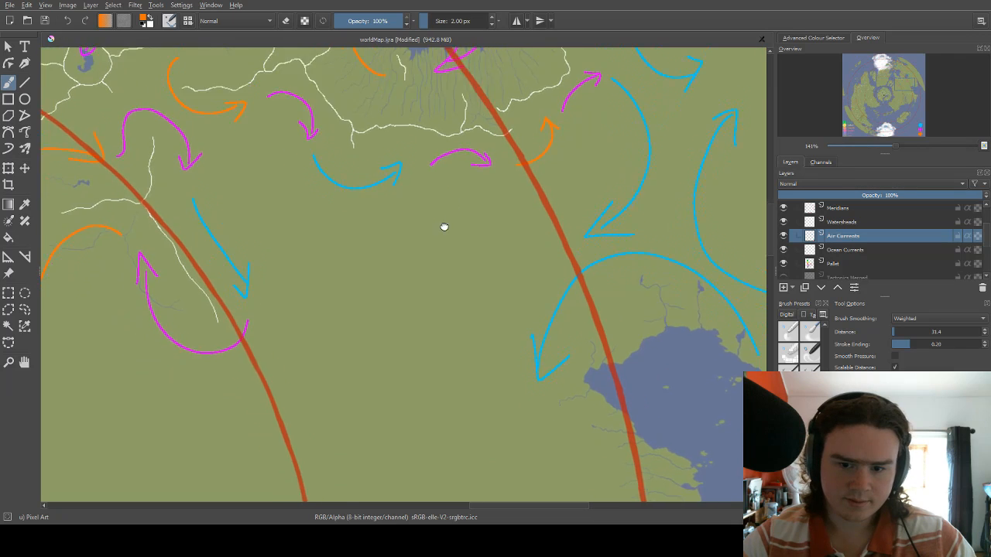
# Draw a magenta arrow pointing west across the plain, ending beside the inner red arc at the tip of the diagonal blue arrow.
pyautogui.rightClick(466, 208)
pyautogui.click(456, 161)
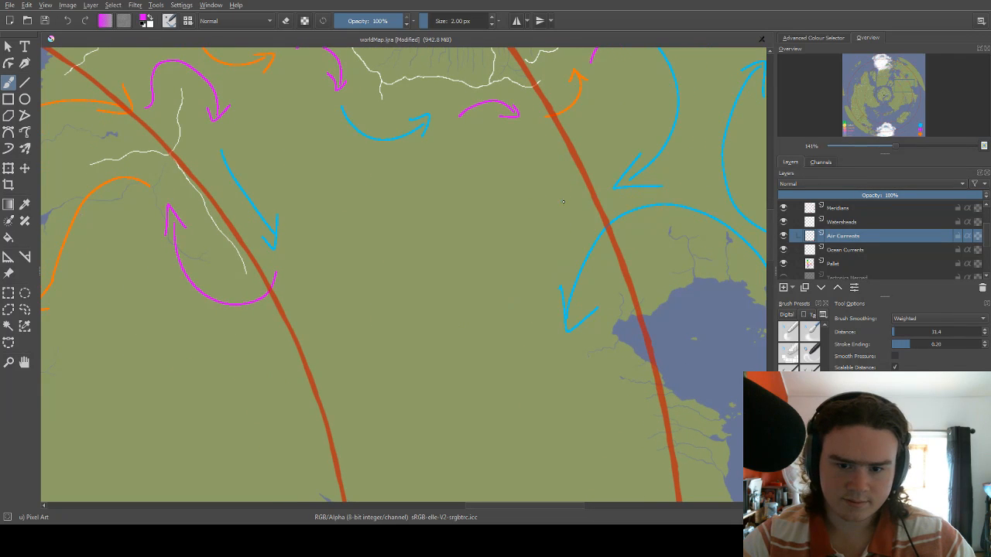
pyautogui.moveTo(567, 201)
pyautogui.mouseDown()
pyautogui.moveTo(521, 207)
pyautogui.moveTo(451, 187)
pyautogui.mouseUp()
pyautogui.hotkey('ctrl', 'z')
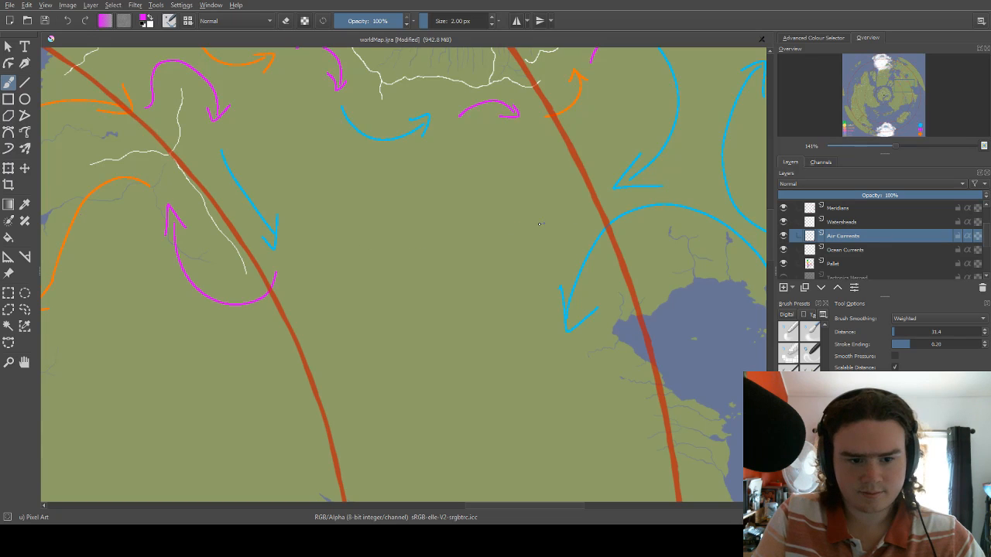
pyautogui.moveTo(317, 253); pyautogui.dragTo(364, 242)
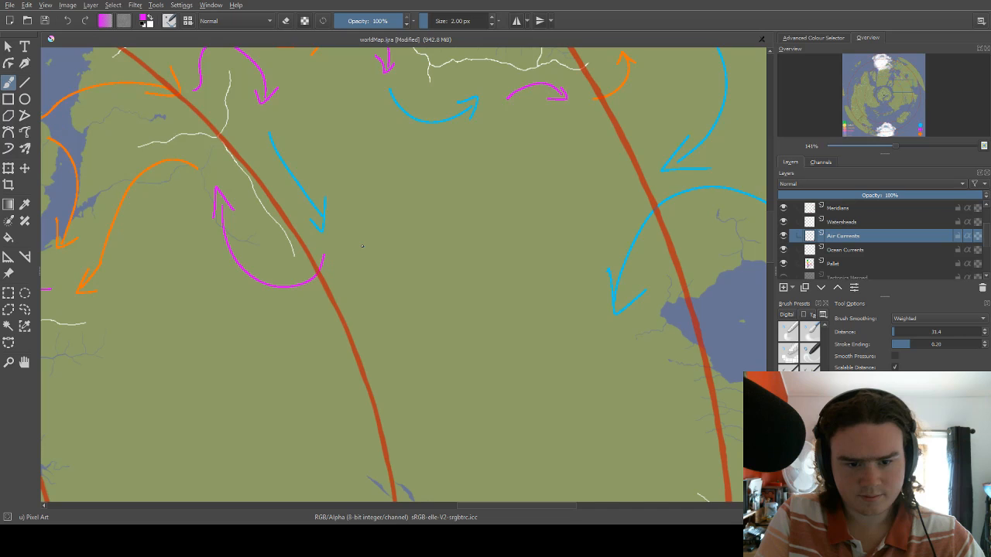
pyautogui.moveTo(366, 233)
pyautogui.mouseDown()
pyautogui.moveTo(319, 335)
pyautogui.moveTo(338, 283)
pyautogui.moveTo(424, 271)
pyautogui.mouseUp()
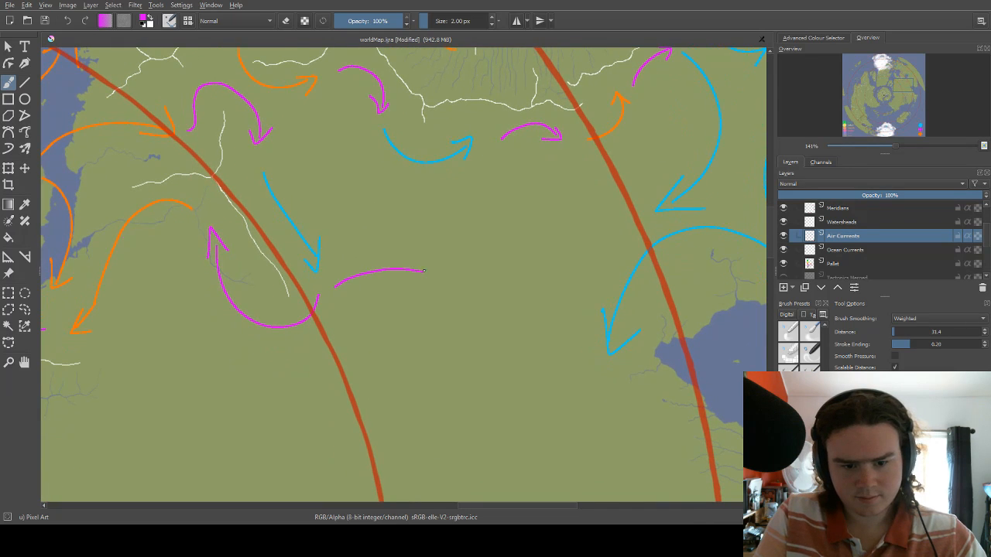
pyautogui.moveTo(346, 267); pyautogui.dragTo(360, 287)
pyautogui.moveTo(464, 263); pyautogui.dragTo(378, 257)
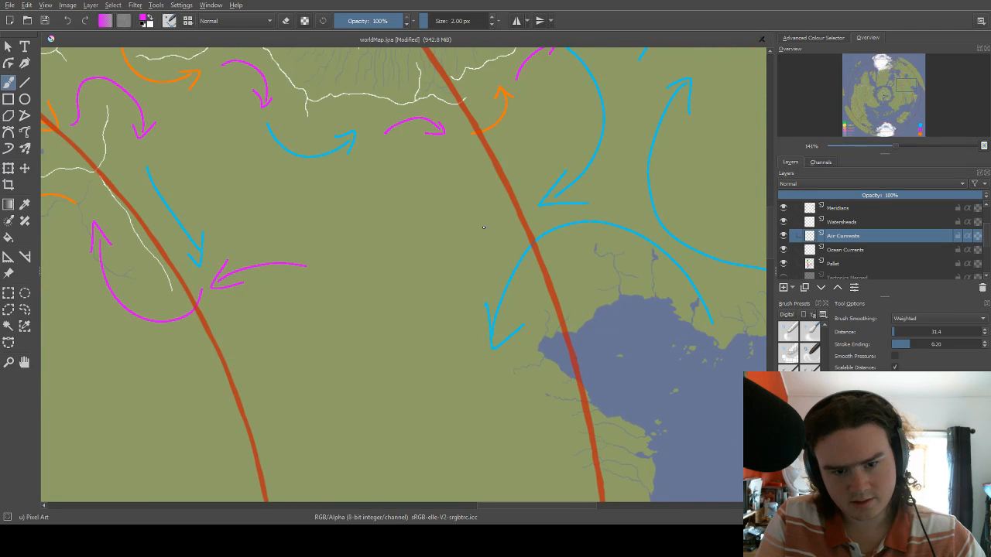
# Draw a magenta arrow heading west-southwest from the outer red arc and an orange arrow continuing it toward the other westward magenta arrow.
pyautogui.moveTo(458, 229)
pyautogui.mouseDown()
pyautogui.moveTo(515, 202)
pyautogui.moveTo(465, 241)
pyautogui.mouseUp()
pyautogui.rightClick(418, 258)
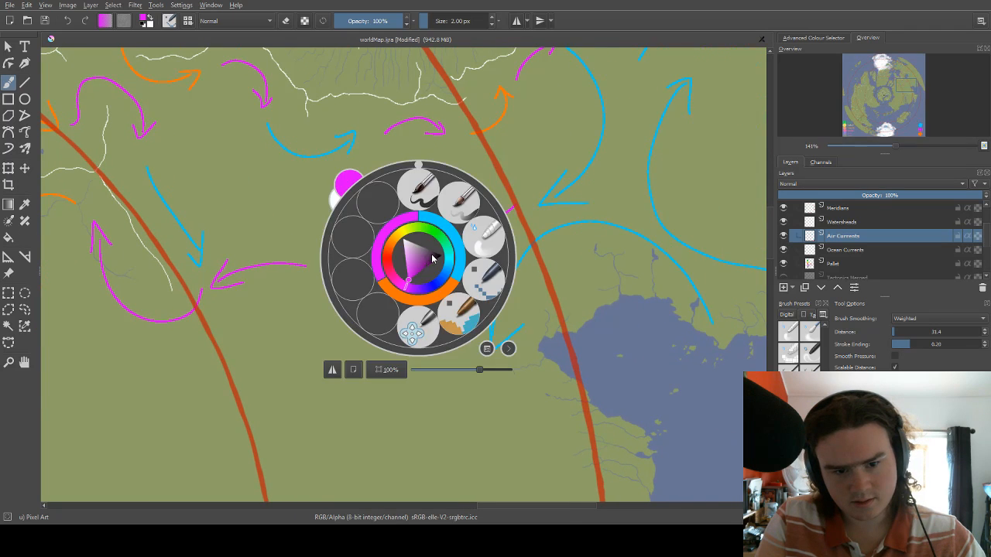
pyautogui.click(434, 296)
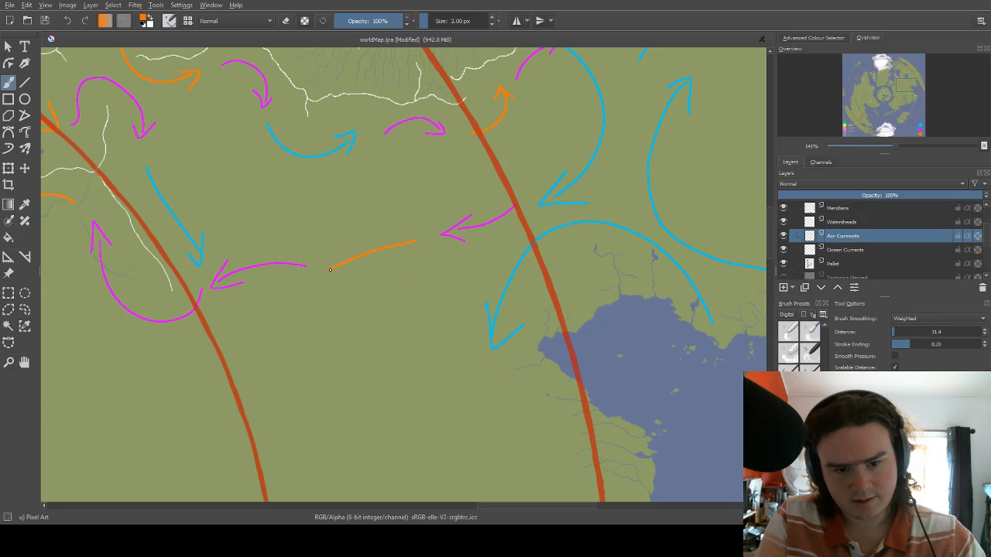
pyautogui.scroll(-3, 476, 241)
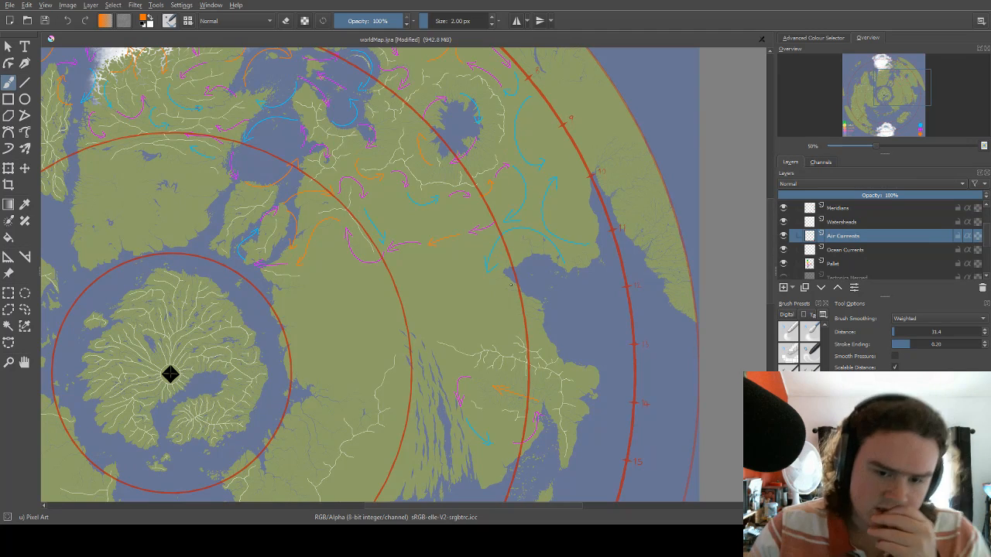
# Draw a long magenta arrow curving southeast over the land west of the bay, starting below the tip of the blue arrow.
pyautogui.scroll(1, 483, 245)
pyautogui.scroll(1, 488, 163)
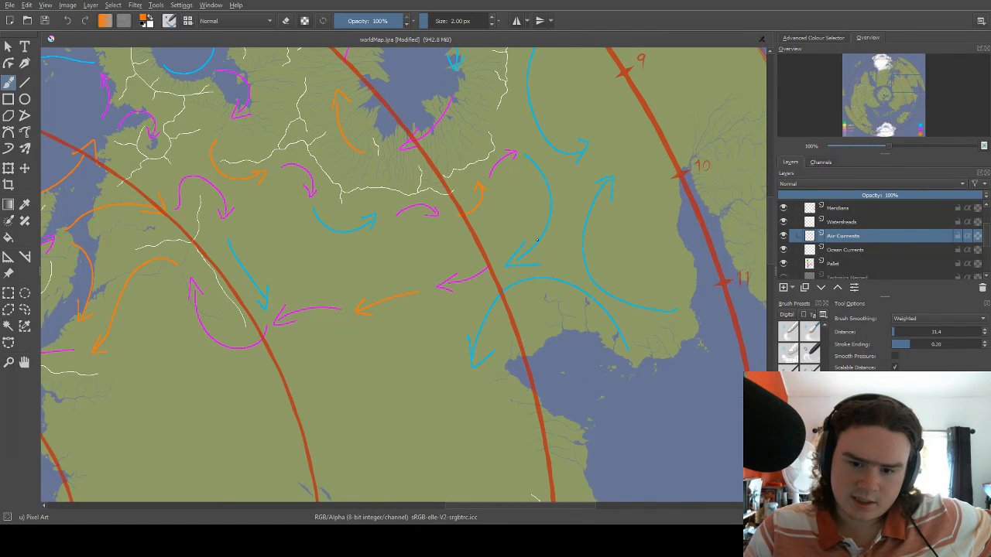
pyautogui.scroll(1, 559, 279)
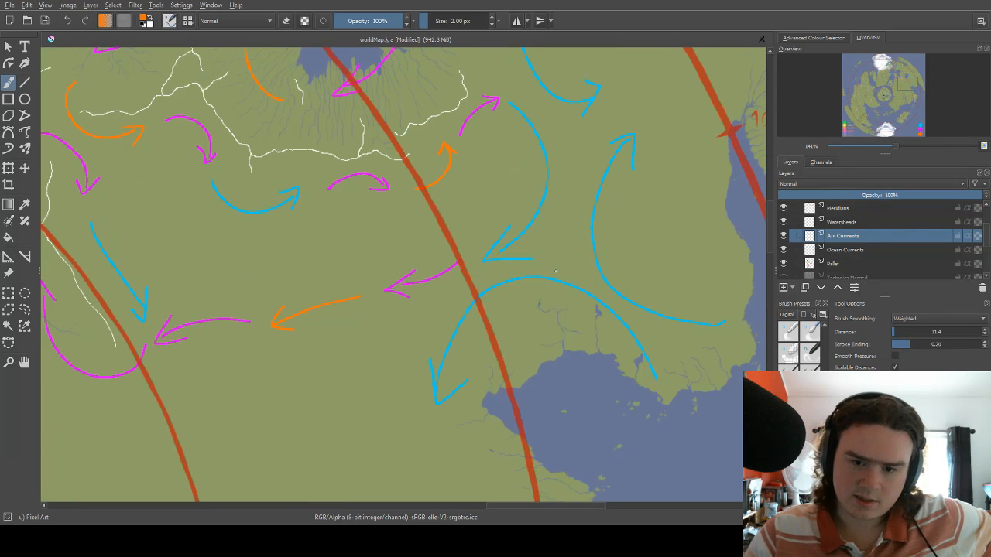
pyautogui.moveTo(373, 314); pyautogui.dragTo(519, 220)
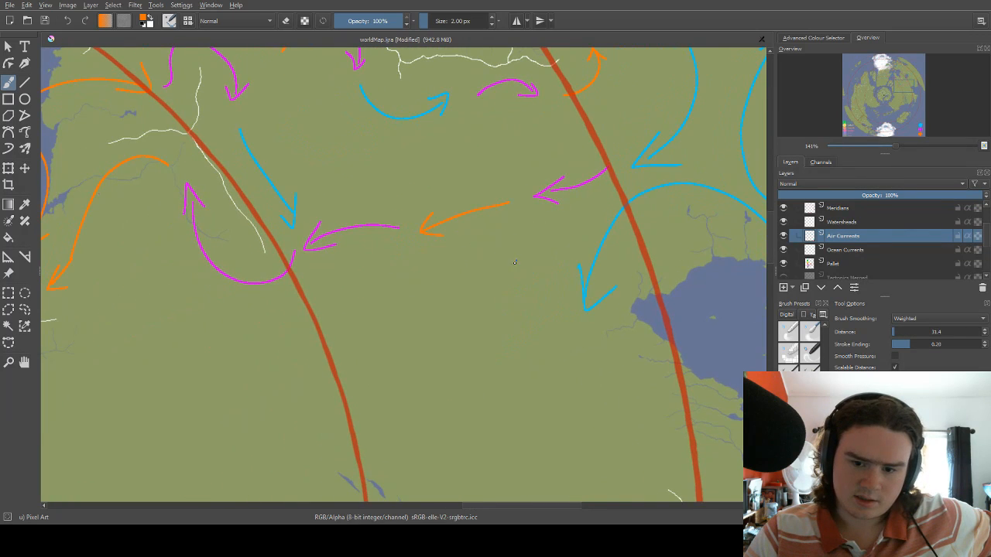
pyautogui.moveTo(503, 278); pyautogui.dragTo(544, 191)
pyautogui.moveTo(508, 257); pyautogui.dragTo(515, 233)
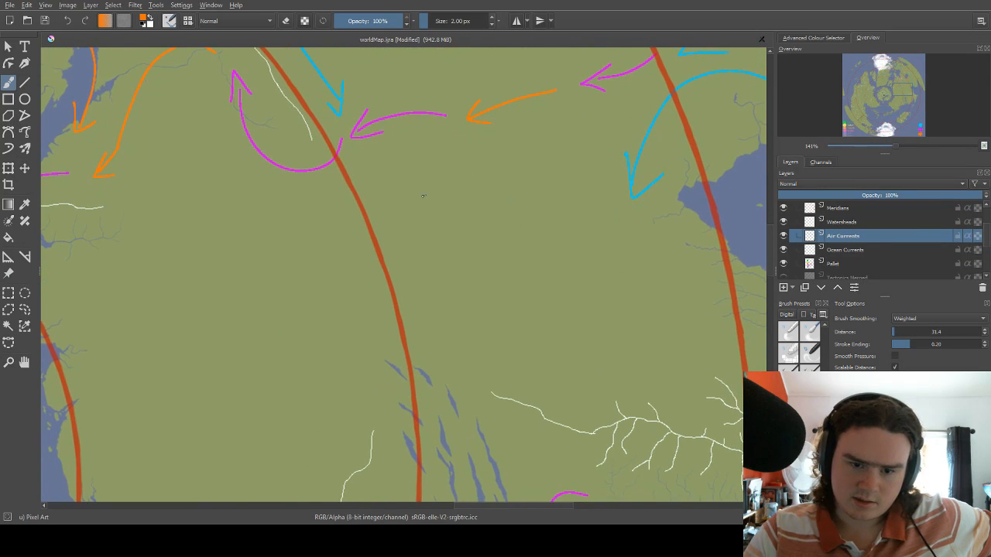
pyautogui.rightClick(493, 172)
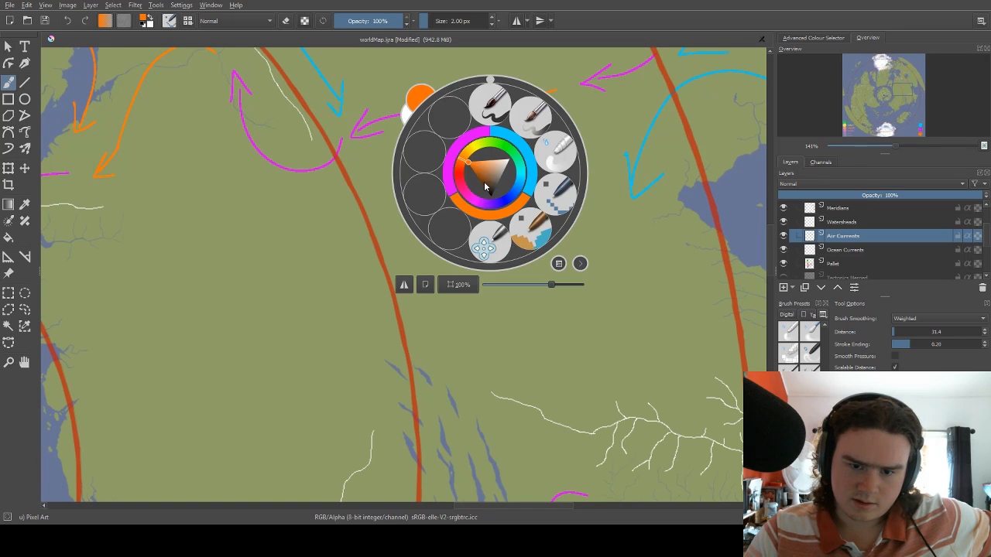
pyautogui.click(477, 143)
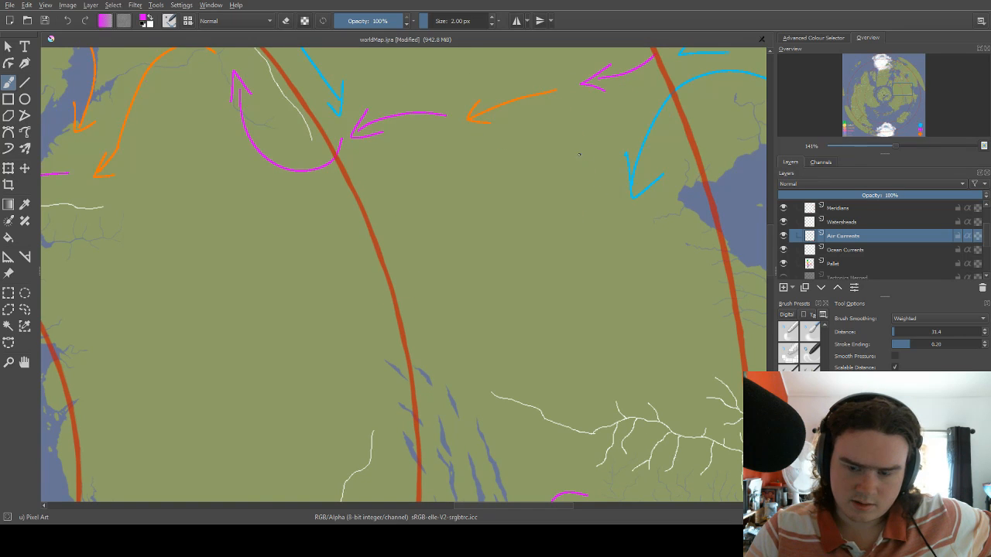
pyautogui.moveTo(579, 155); pyautogui.dragTo(369, 235)
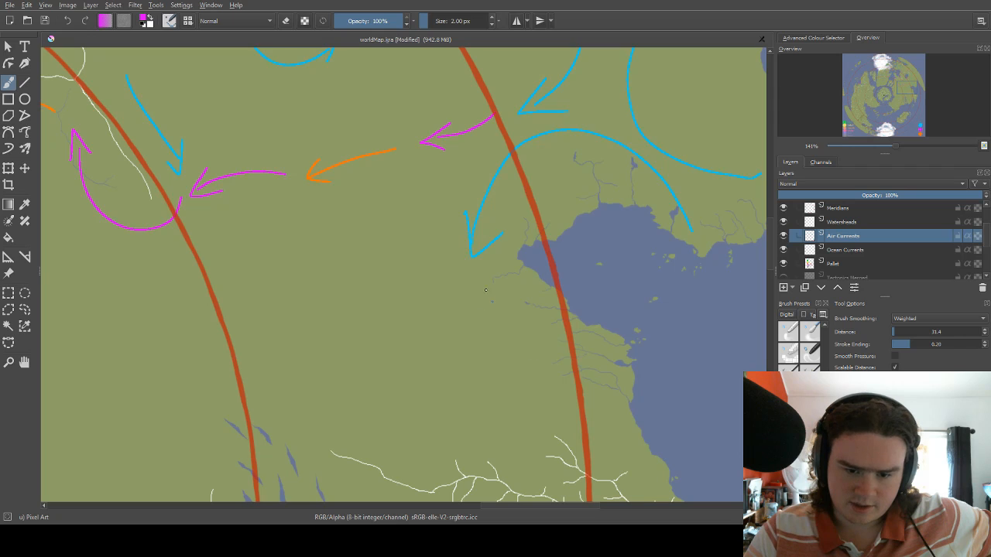
pyautogui.moveTo(468, 314); pyautogui.dragTo(500, 219)
pyautogui.moveTo(534, 174); pyautogui.dragTo(509, 188)
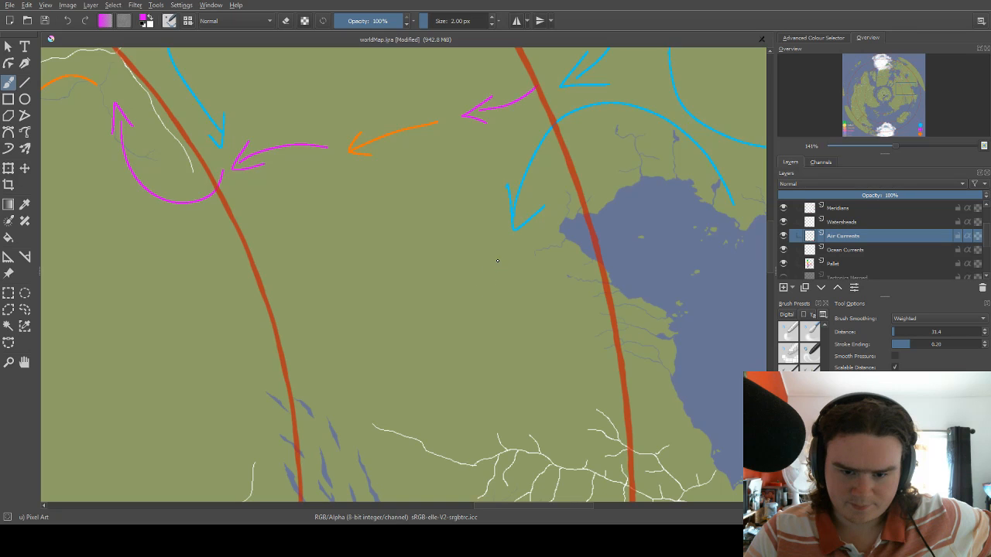
pyautogui.moveTo(497, 257); pyautogui.dragTo(554, 382)
pyautogui.moveTo(531, 349)
pyautogui.mouseDown()
pyautogui.moveTo(467, 306)
pyautogui.moveTo(478, 316)
pyautogui.mouseUp()
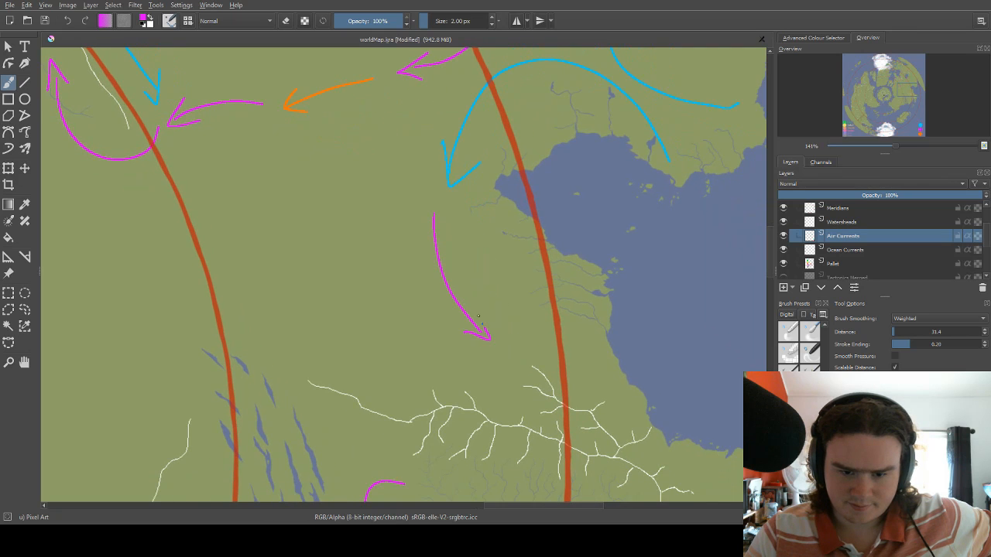
# Draw a magenta arrow curving north across the bay, ending at its northern coast near the start of the blue arc.
pyautogui.moveTo(463, 260); pyautogui.dragTo(370, 293)
pyautogui.moveTo(575, 310); pyautogui.dragTo(581, 222)
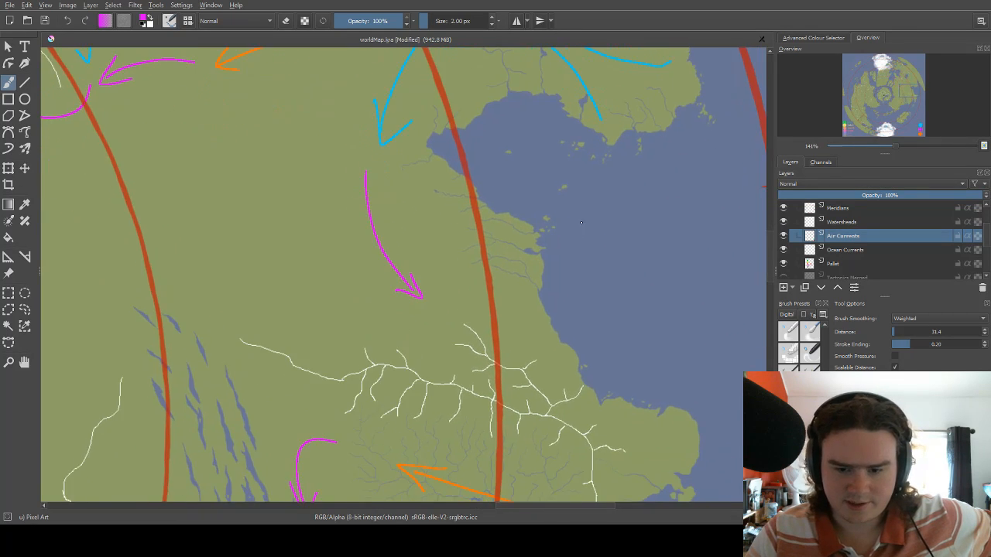
pyautogui.moveTo(638, 210)
pyautogui.mouseDown()
pyautogui.moveTo(491, 320)
pyautogui.moveTo(467, 226)
pyautogui.mouseUp()
pyautogui.moveTo(442, 340); pyautogui.dragTo(468, 289)
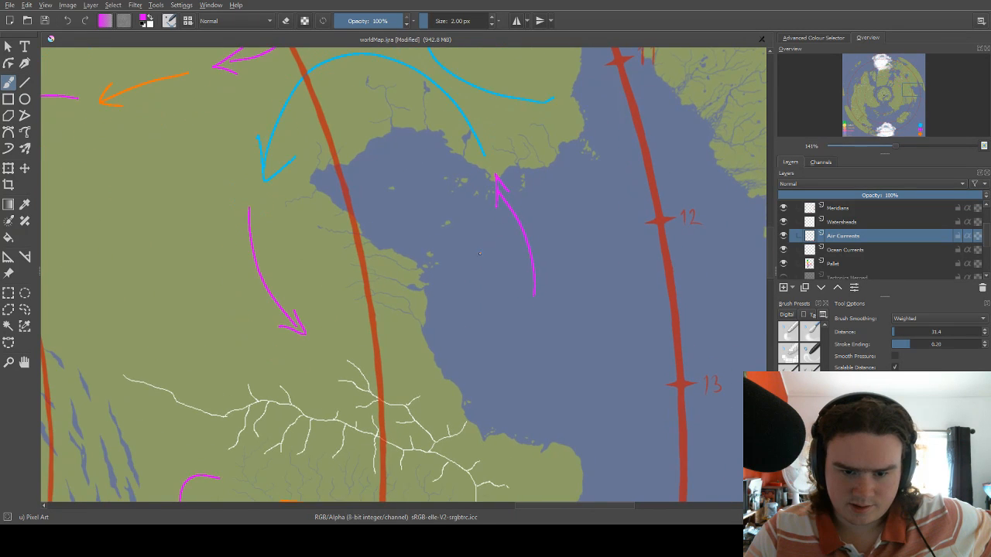
# Draw an orange arrow curving east from the land over the bay to the tail of the northward magenta arrow.
pyautogui.rightClick(468, 289)
pyautogui.click(458, 334)
pyautogui.moveTo(370, 361)
pyautogui.mouseDown()
pyautogui.moveTo(486, 354)
pyautogui.moveTo(519, 314)
pyautogui.moveTo(495, 324)
pyautogui.mouseUp()
pyautogui.scroll(-2, 525, 337)
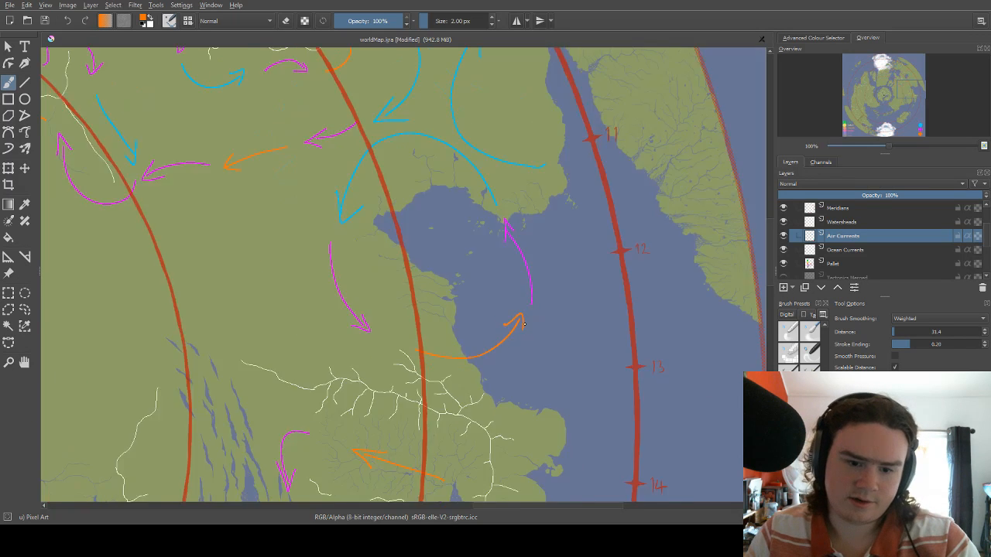
# Draw a short orange arrow pointing southeast across the branching watershed south of the bay.
pyautogui.scroll(1, 473, 303)
pyautogui.moveTo(470, 376); pyautogui.dragTo(417, 199)
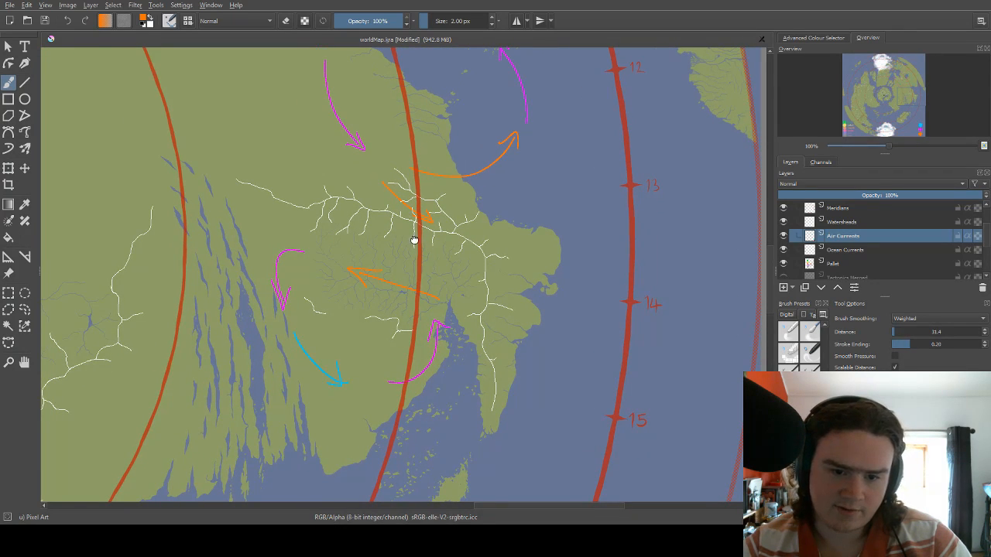
pyautogui.moveTo(392, 241); pyautogui.dragTo(448, 214)
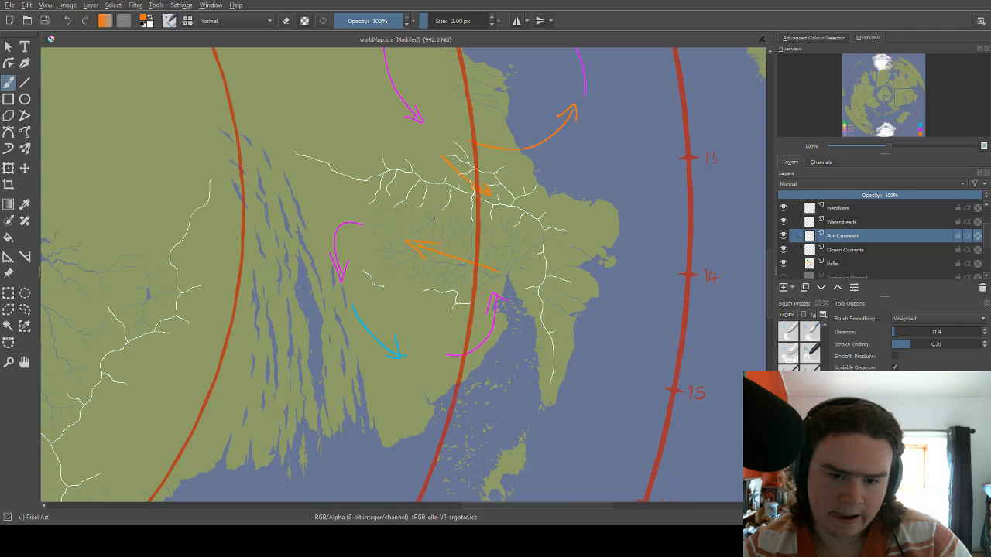
pyautogui.scroll(-2, 434, 219)
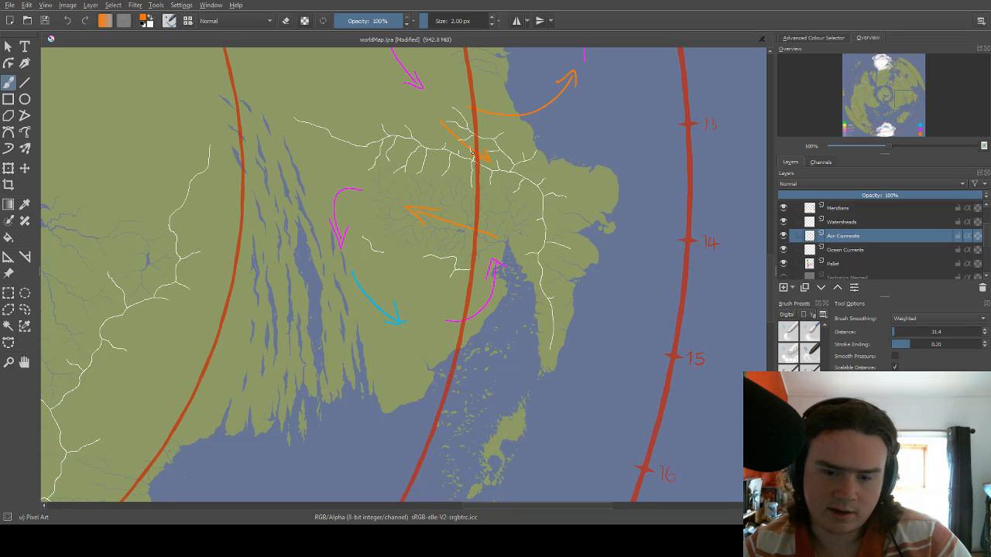
pyautogui.moveTo(473, 164); pyautogui.dragTo(500, 202)
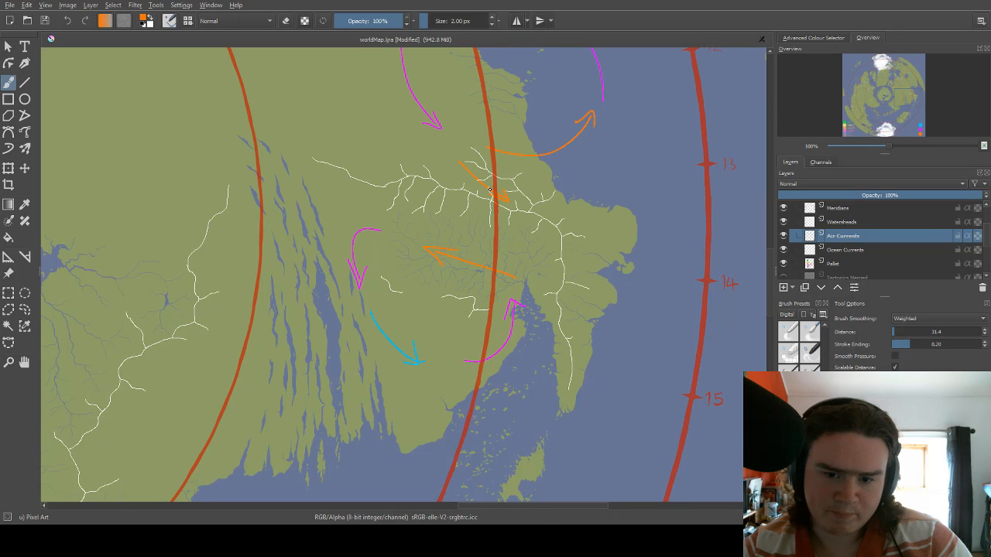
# Replace an orange scribble north of the watershed with a short orange zigzag just above the westward orange arrow.
pyautogui.moveTo(473, 172)
pyautogui.mouseDown()
pyautogui.moveTo(459, 196)
pyautogui.moveTo(433, 202)
pyautogui.moveTo(447, 196)
pyautogui.mouseUp()
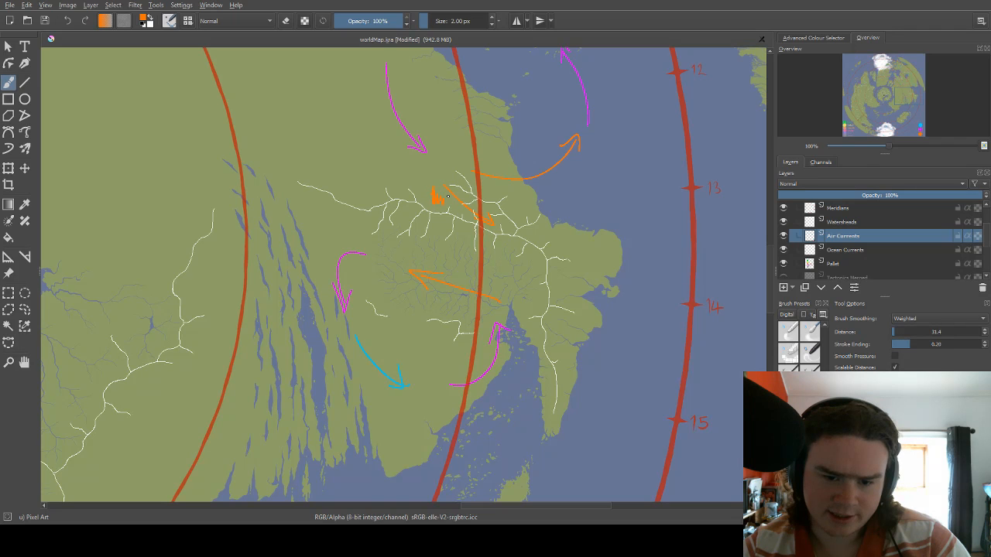
pyautogui.hotkey('ctrl', 'z')
pyautogui.moveTo(441, 265); pyautogui.dragTo(465, 278)
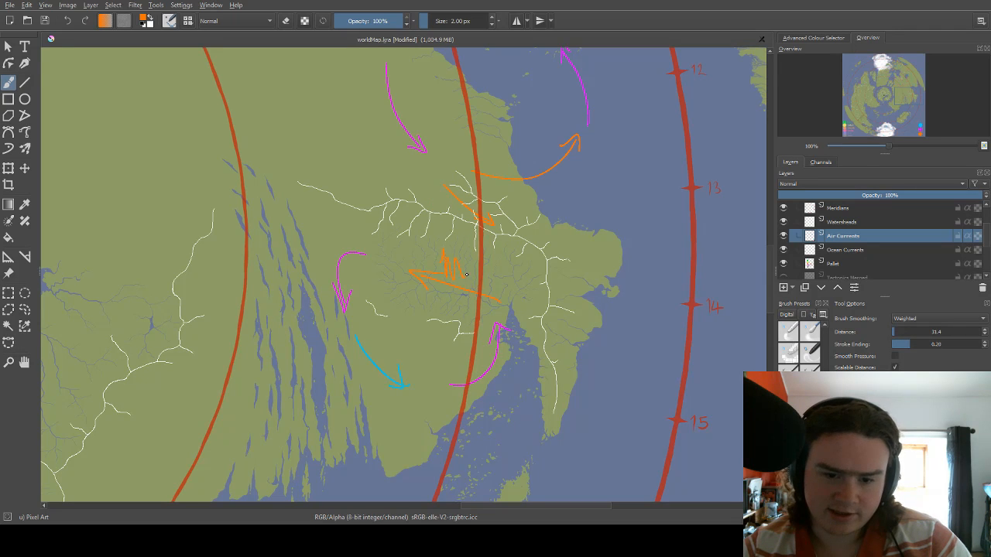
# Undo the orange zigzag and draw a curved orange arrow running northwest from the head of the narrow southern bay.
pyautogui.hotkey('ctrl', 'z')
pyautogui.moveTo(510, 302); pyautogui.dragTo(491, 234)
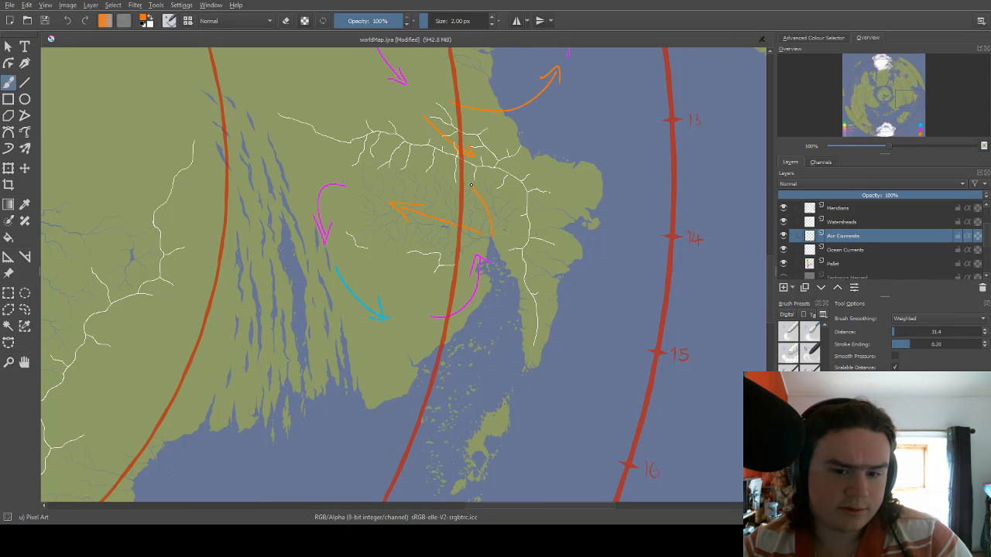
pyautogui.moveTo(490, 231); pyautogui.dragTo(464, 195)
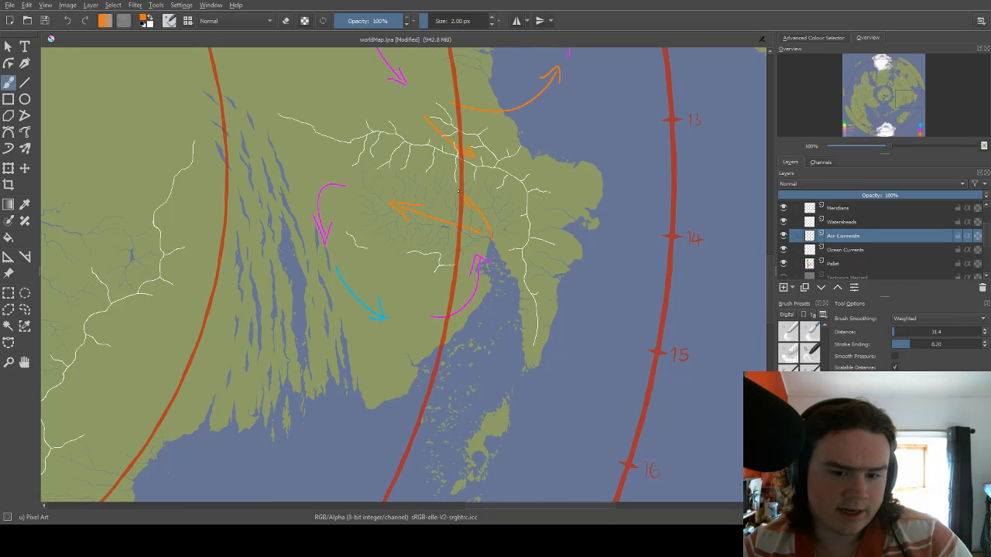
pyautogui.moveTo(473, 231); pyautogui.dragTo(485, 245)
# Erase the curved orange arrow that runs northwest from the head of the narrow southern bay.
pyautogui.press('e')
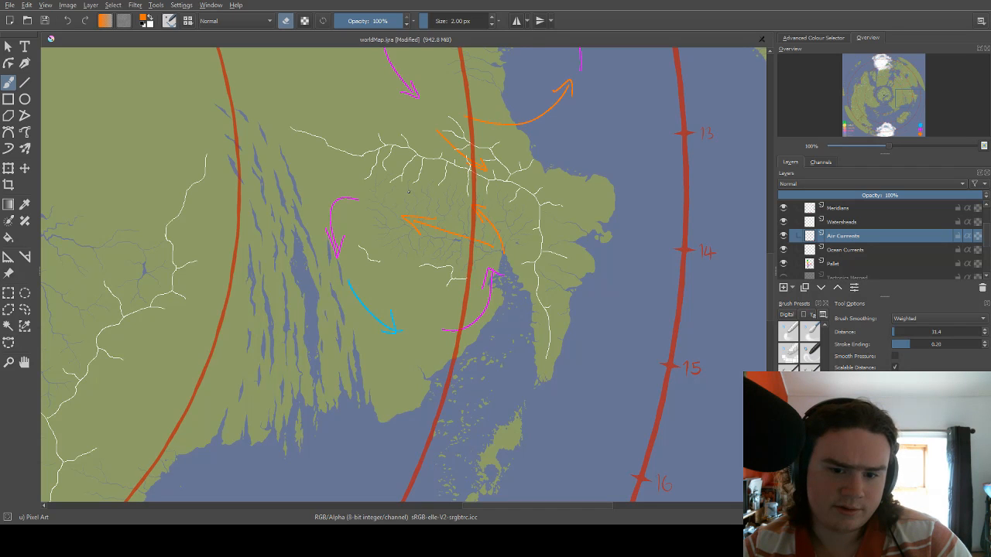
pyautogui.moveTo(471, 146); pyautogui.dragTo(457, 183)
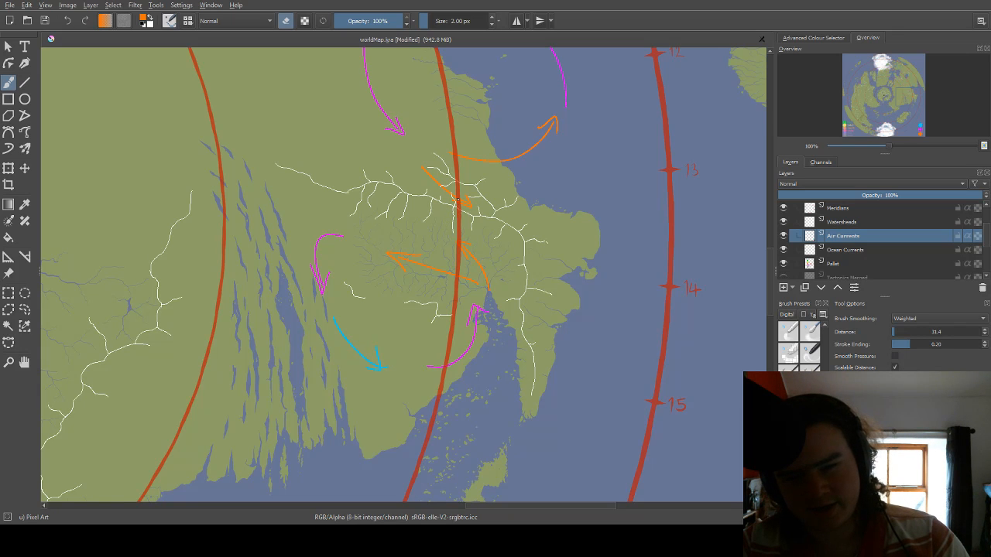
pyautogui.moveTo(460, 210); pyautogui.dragTo(442, 248)
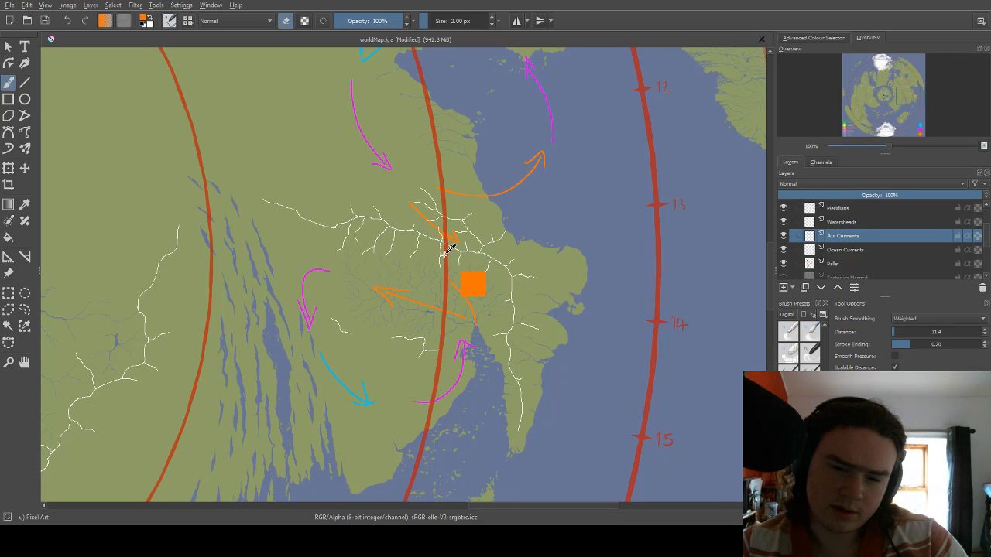
pyautogui.rightClick(449, 246)
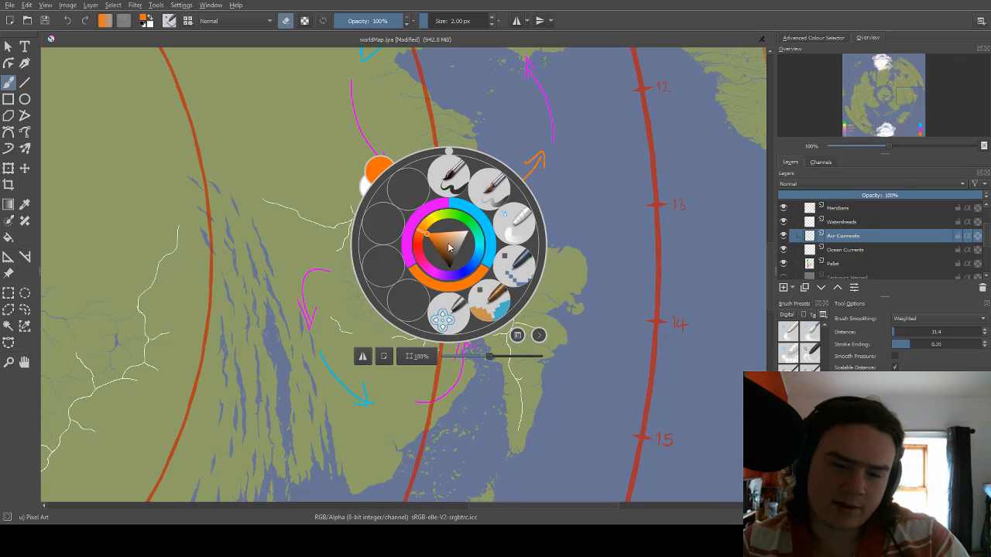
pyautogui.rightClick(440, 204)
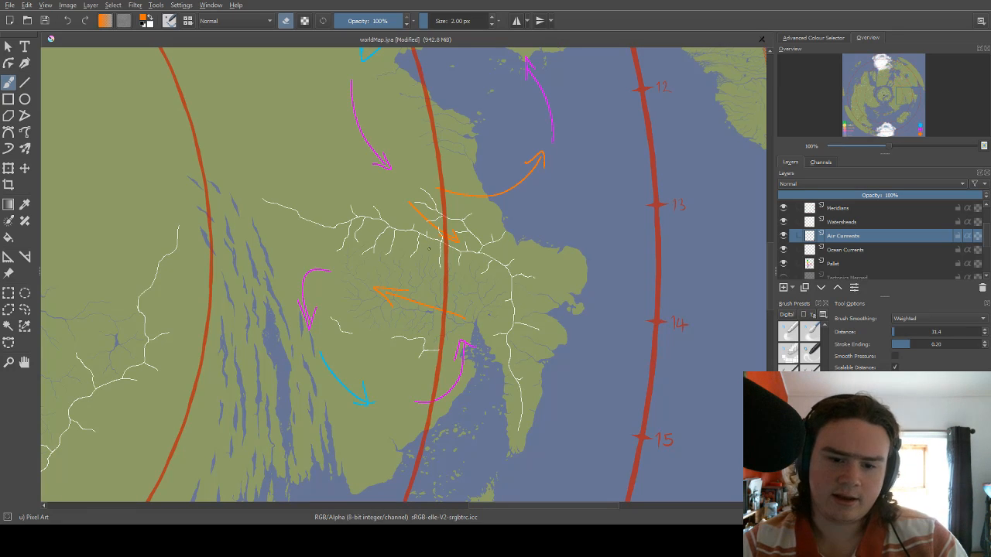
# Try an orange arrow pointing east-southeast between the watershed and the westward orange arrow.
pyautogui.press('e')
pyautogui.moveTo(395, 257); pyautogui.dragTo(419, 263)
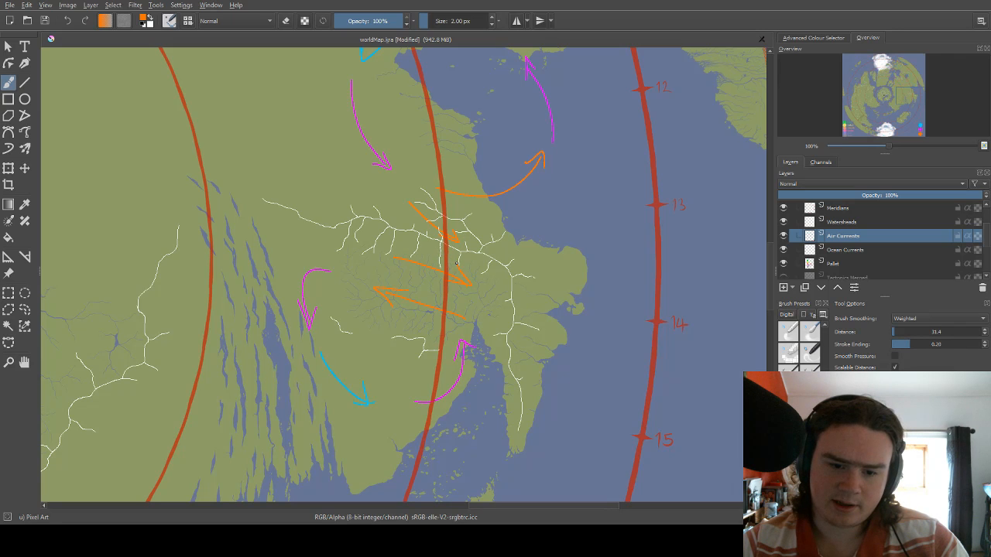
pyautogui.moveTo(431, 249); pyautogui.dragTo(466, 157)
pyautogui.hotkey('ctrl', 'z')
pyautogui.hotkey('ctrl', 'z')
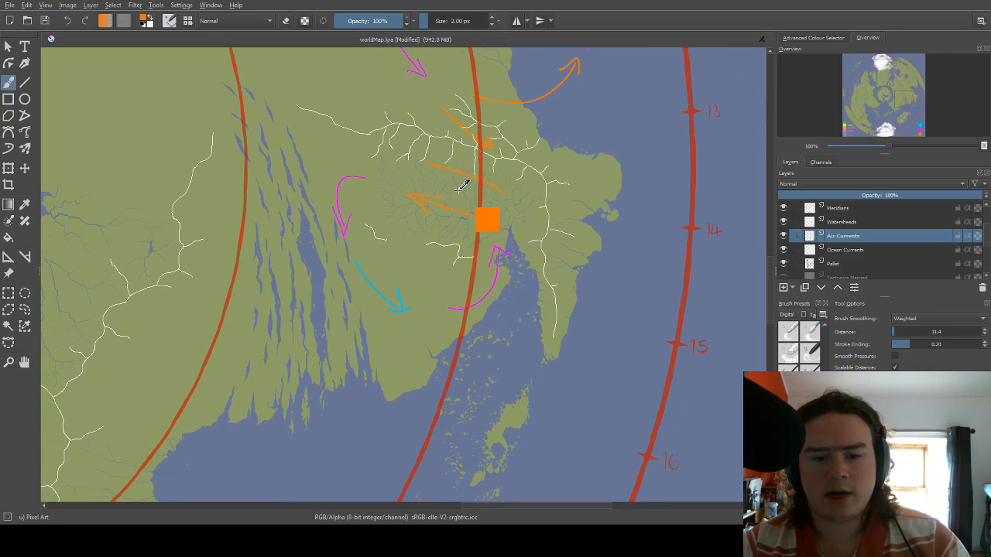
# Erase the extra orange line and reverse the westward orange arrow, redrawing its head at the eastern end near the narrow bay.
pyautogui.press('e')
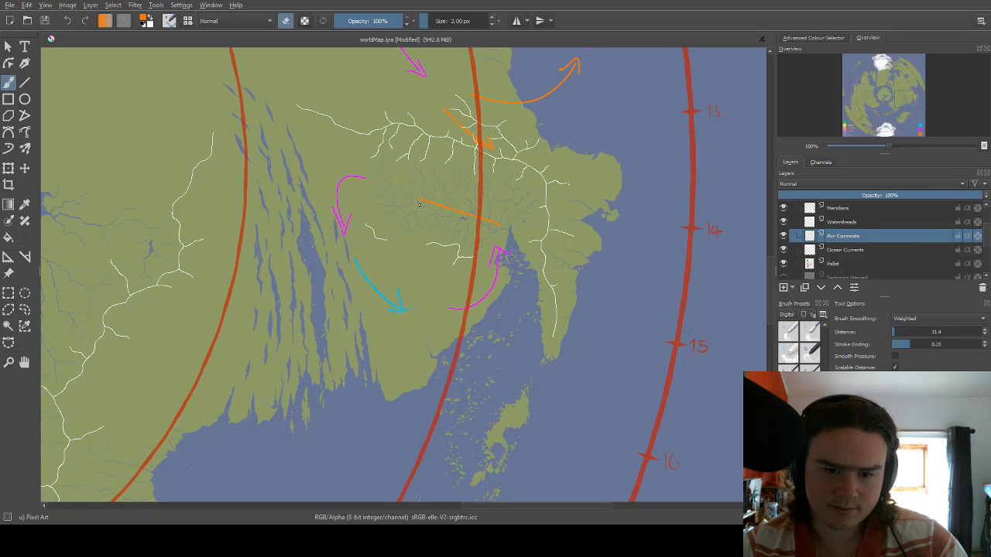
pyautogui.press('e')
pyautogui.moveTo(504, 225); pyautogui.dragTo(496, 187)
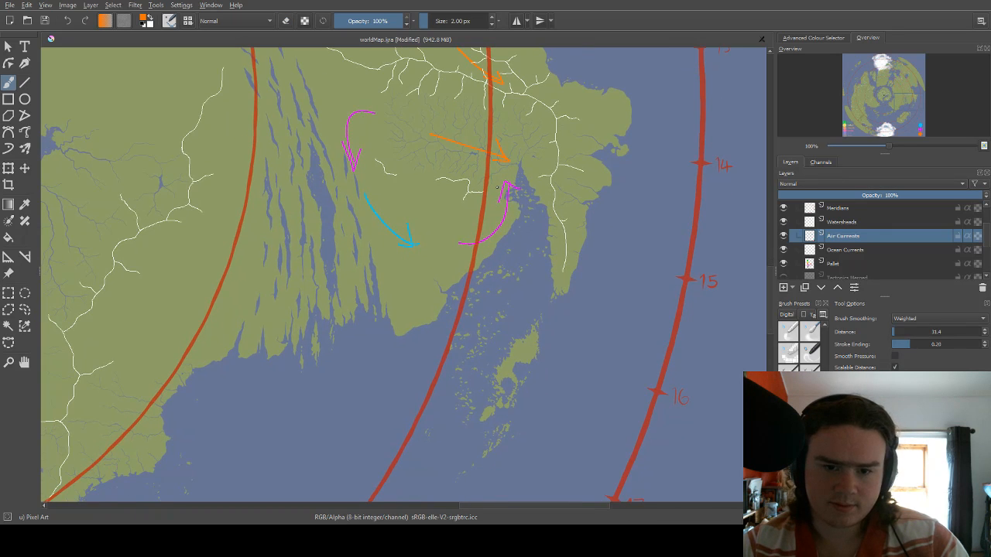
pyautogui.scroll(-1, 511, 186)
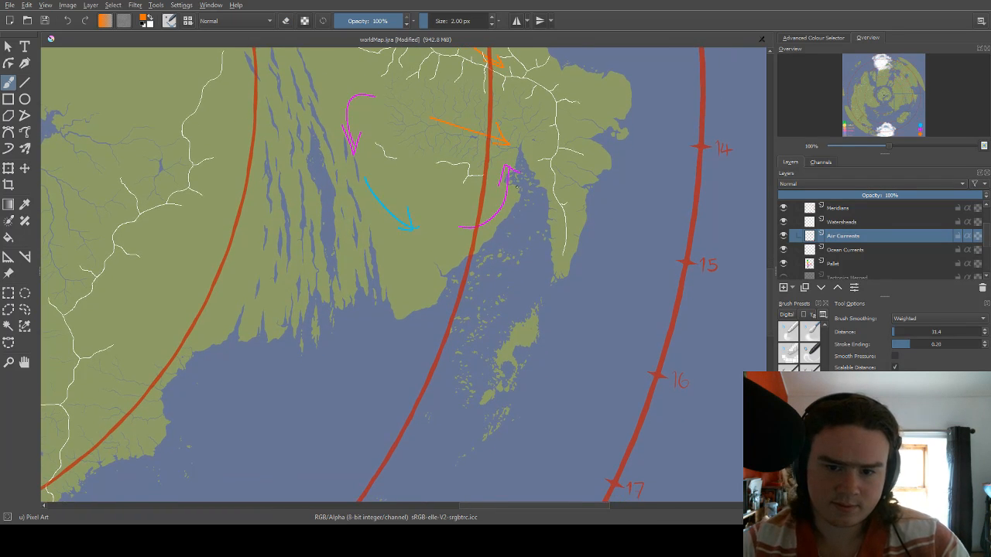
# Erase the arrowheads of the two magenta arcs and the blue arc circling south of the watershed.
pyautogui.press('e')
pyautogui.moveTo(503, 176)
pyautogui.mouseDown()
pyautogui.moveTo(517, 173)
pyautogui.moveTo(503, 180)
pyautogui.mouseUp()
pyautogui.moveTo(445, 194); pyautogui.dragTo(503, 221)
pyautogui.moveTo(474, 252)
pyautogui.mouseDown()
pyautogui.moveTo(466, 231)
pyautogui.moveTo(468, 247)
pyautogui.mouseUp()
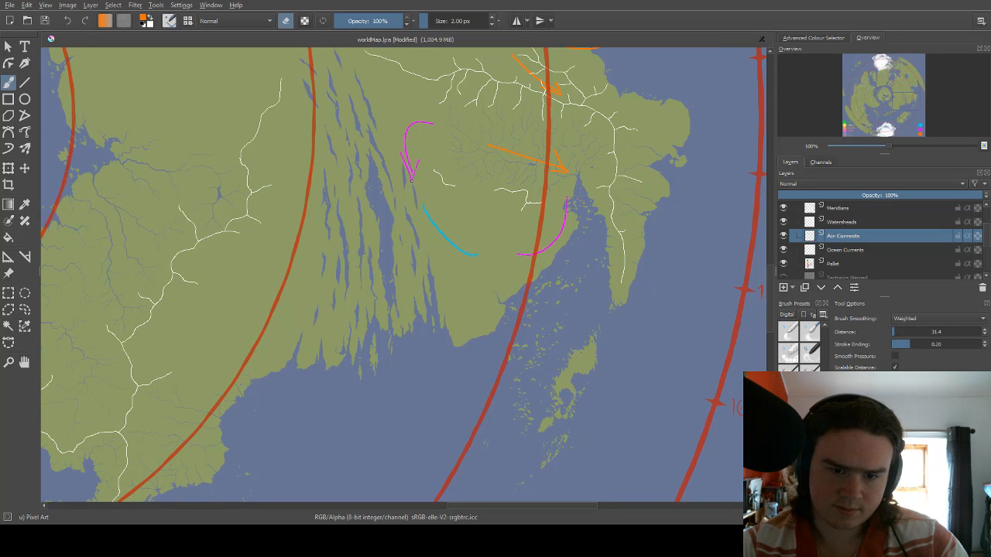
pyautogui.moveTo(403, 159); pyautogui.dragTo(403, 164)
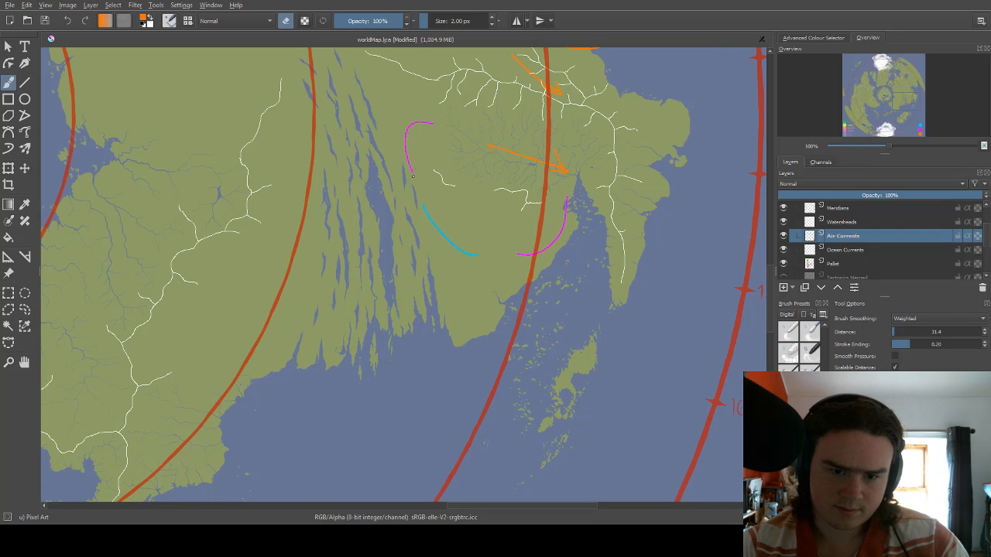
pyautogui.moveTo(434, 130); pyautogui.dragTo(404, 190)
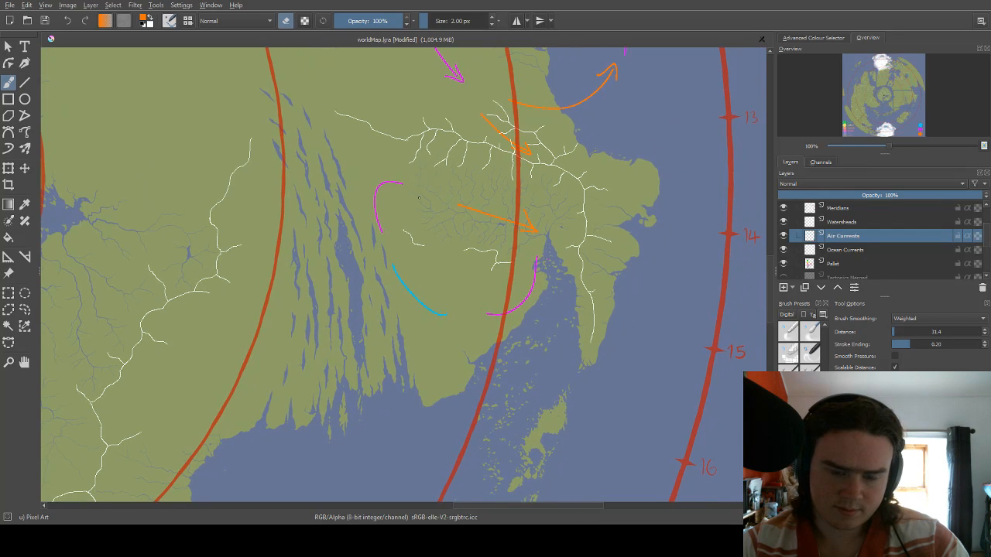
# Add magenta arrowheads at the northern end of the western magenta arc and the western end of the southern magenta arc.
pyautogui.press('e')
pyautogui.rightClick(416, 195)
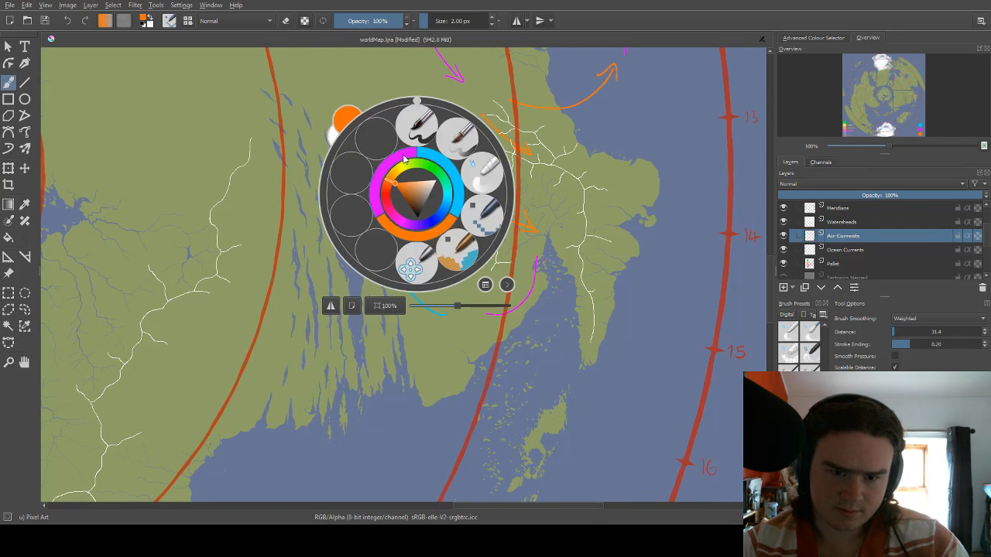
pyautogui.click(404, 160)
pyautogui.moveTo(395, 174); pyautogui.dragTo(401, 187)
pyautogui.moveTo(424, 229); pyautogui.dragTo(444, 182)
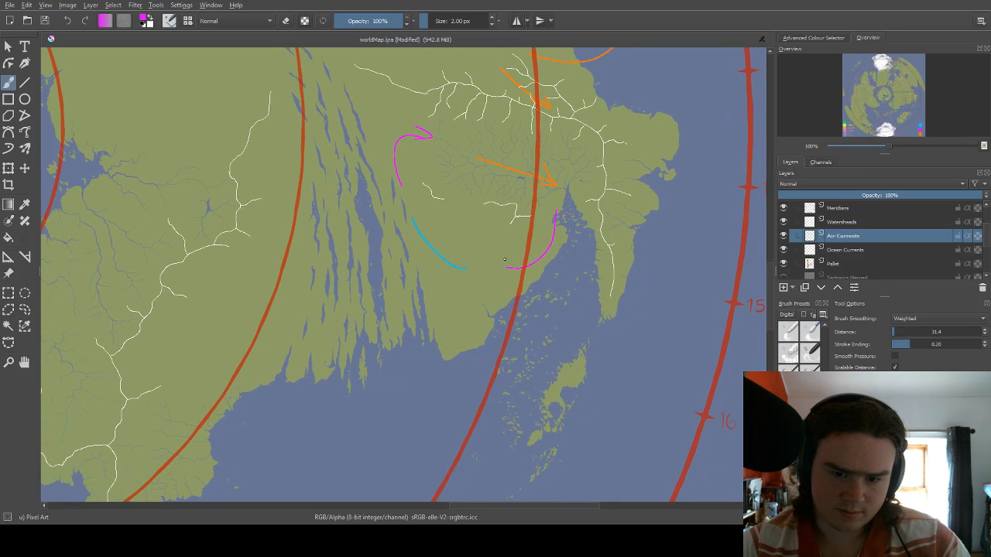
pyautogui.moveTo(515, 257)
pyautogui.mouseDown()
pyautogui.moveTo(500, 266)
pyautogui.moveTo(518, 280)
pyautogui.mouseUp()
pyautogui.moveTo(460, 258); pyautogui.dragTo(491, 276)
# Add a blue arrowhead at the northwestern end of the blue arc beside the long narrow lakes.
pyautogui.rightClick(466, 260)
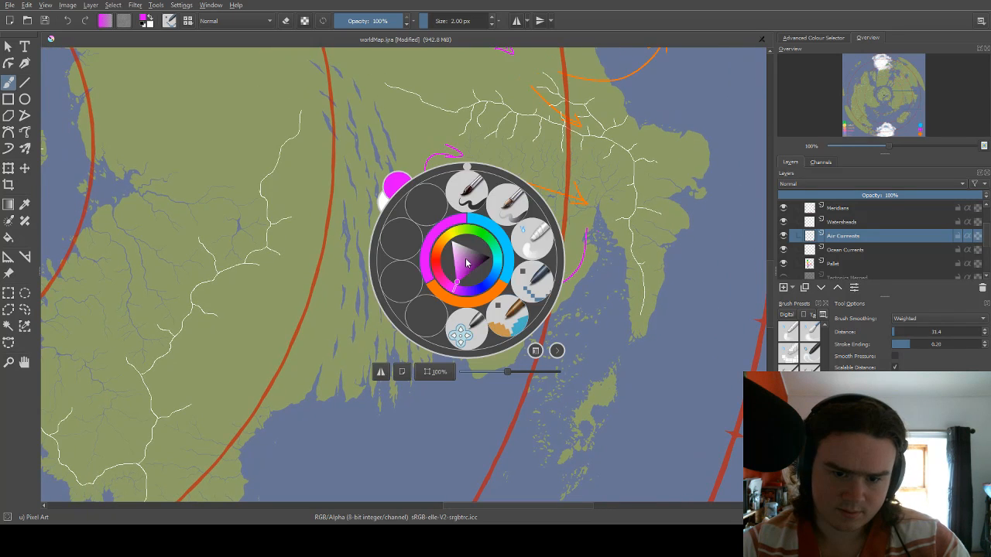
pyautogui.click(486, 221)
pyautogui.moveTo(465, 236); pyautogui.dragTo(430, 302)
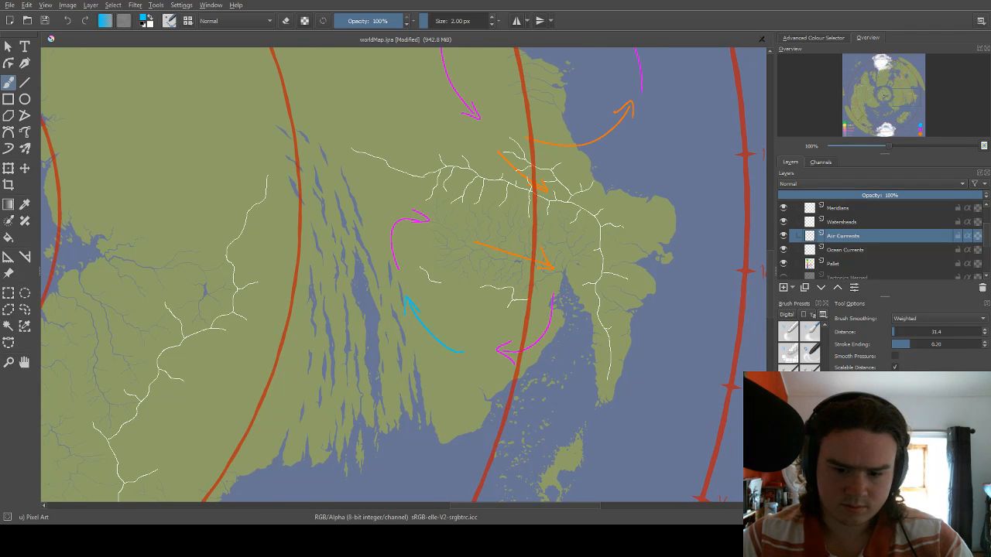
# Draw a magenta arrow curving southwest toward the watershed, just west of the southeastward magenta arrow.
pyautogui.scroll(-1, 517, 244)
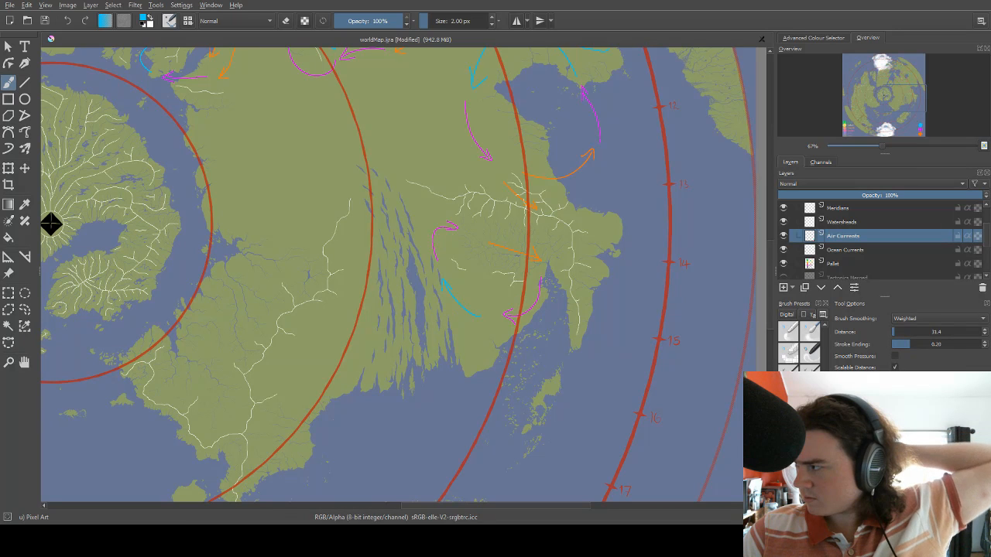
pyautogui.scroll(-1, 144, 235)
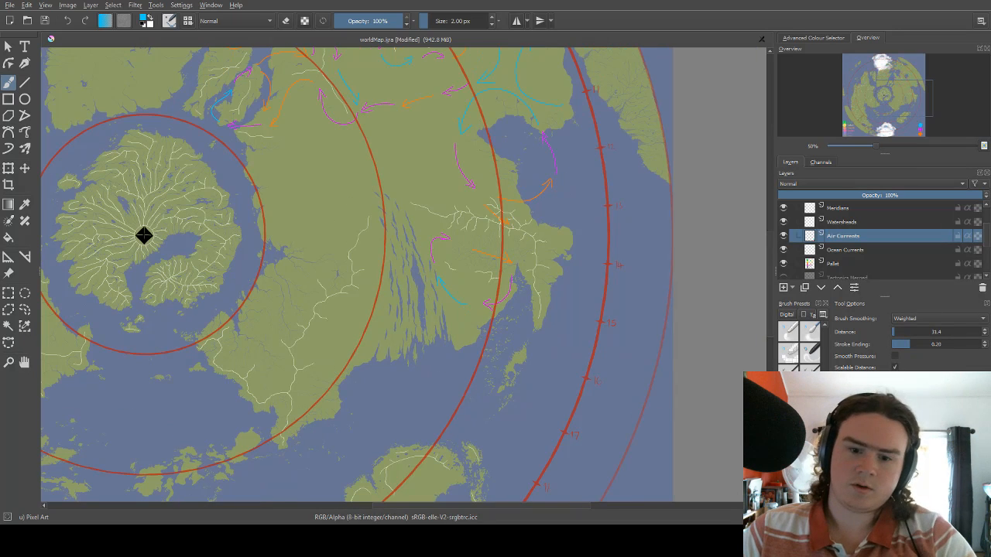
pyautogui.scroll(2, 437, 186)
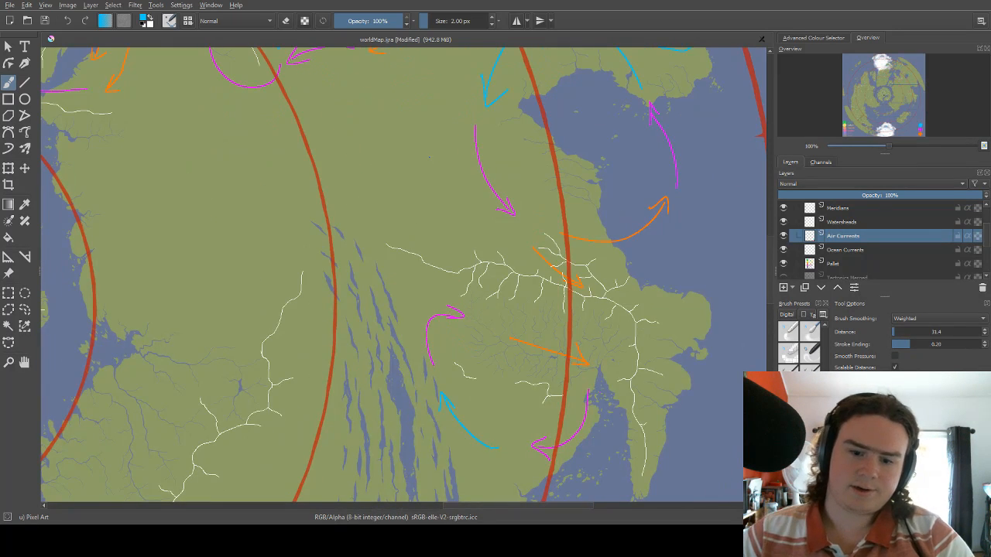
pyautogui.rightClick(454, 203)
pyautogui.click(507, 229)
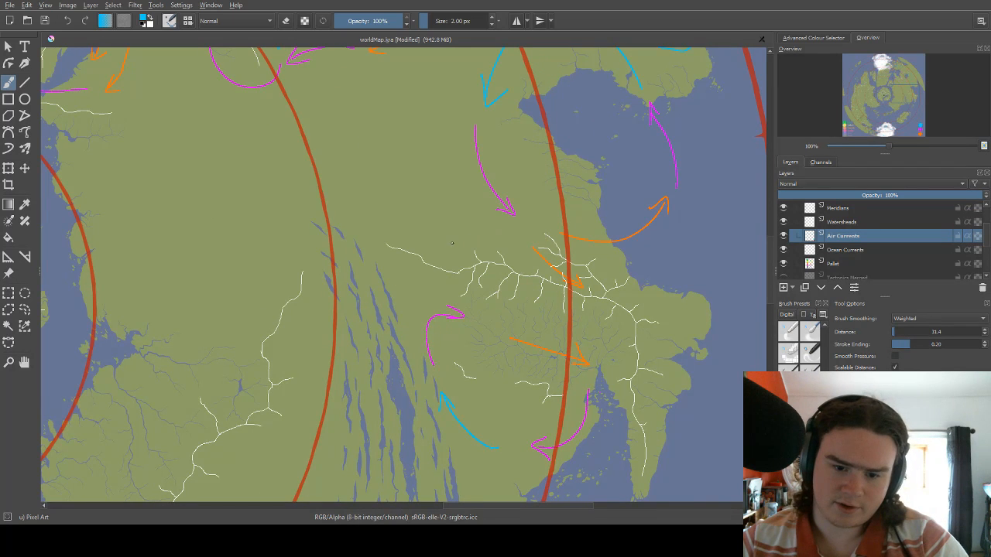
pyautogui.hotkey('ctrl', 'z')
pyautogui.rightClick(463, 212)
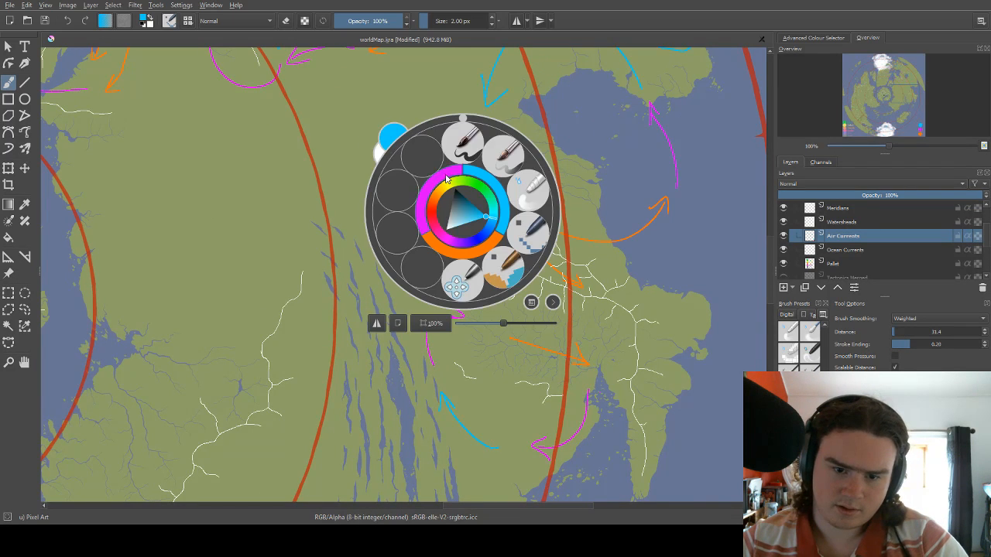
pyautogui.click(449, 180)
pyautogui.moveTo(465, 185)
pyautogui.mouseDown()
pyautogui.moveTo(445, 250)
pyautogui.moveTo(467, 246)
pyautogui.mouseUp()
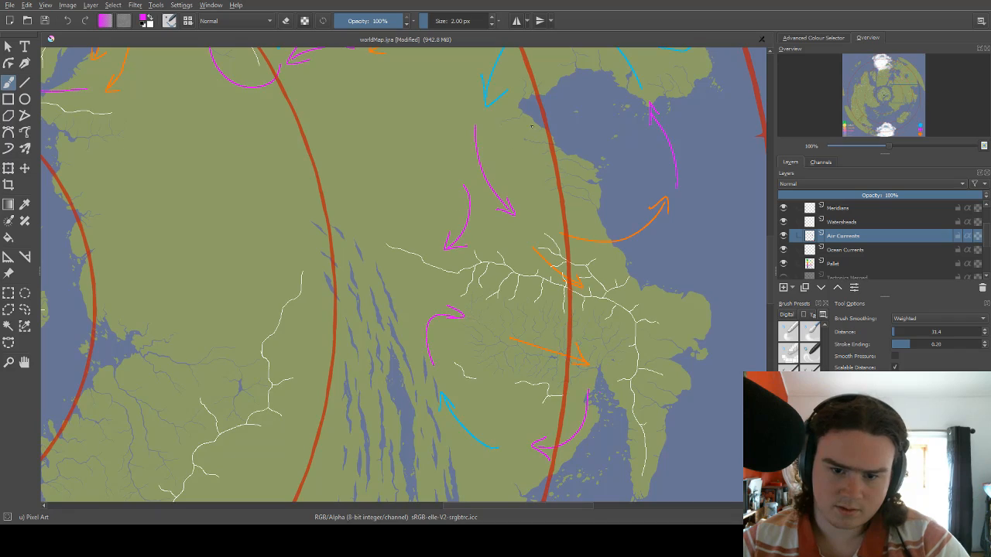
pyautogui.moveTo(535, 137)
pyautogui.mouseDown()
pyautogui.moveTo(480, 200)
pyautogui.moveTo(509, 210)
pyautogui.moveTo(514, 226)
pyautogui.mouseUp()
pyautogui.moveTo(392, 169)
pyautogui.mouseDown()
pyautogui.moveTo(475, 155)
pyautogui.moveTo(513, 189)
pyautogui.mouseUp()
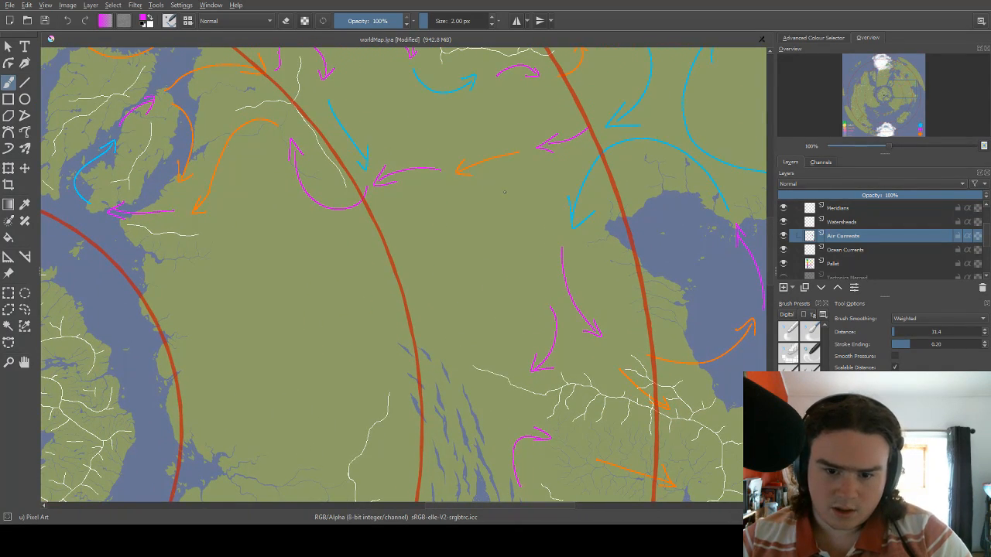
pyautogui.moveTo(486, 191); pyautogui.dragTo(512, 200)
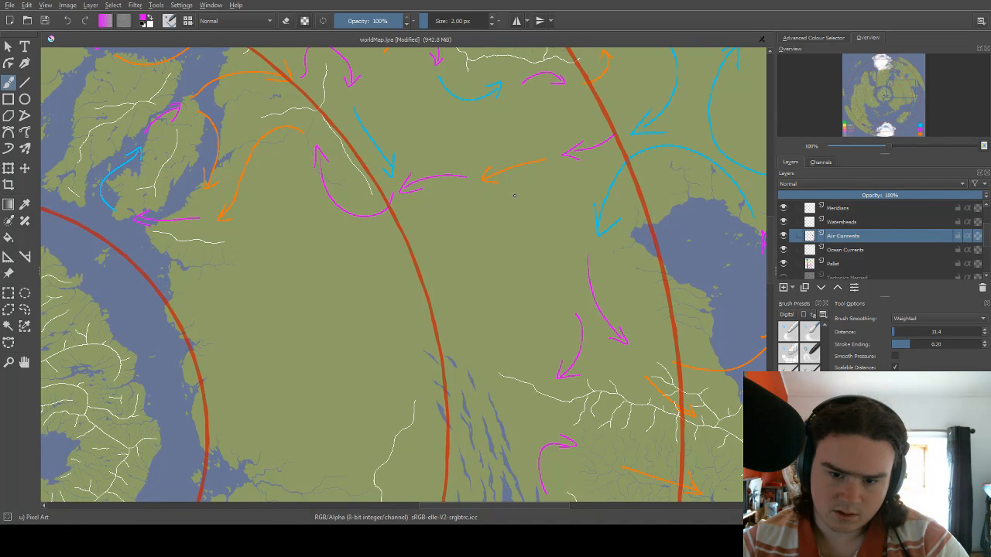
pyautogui.moveTo(528, 225); pyautogui.dragTo(529, 230)
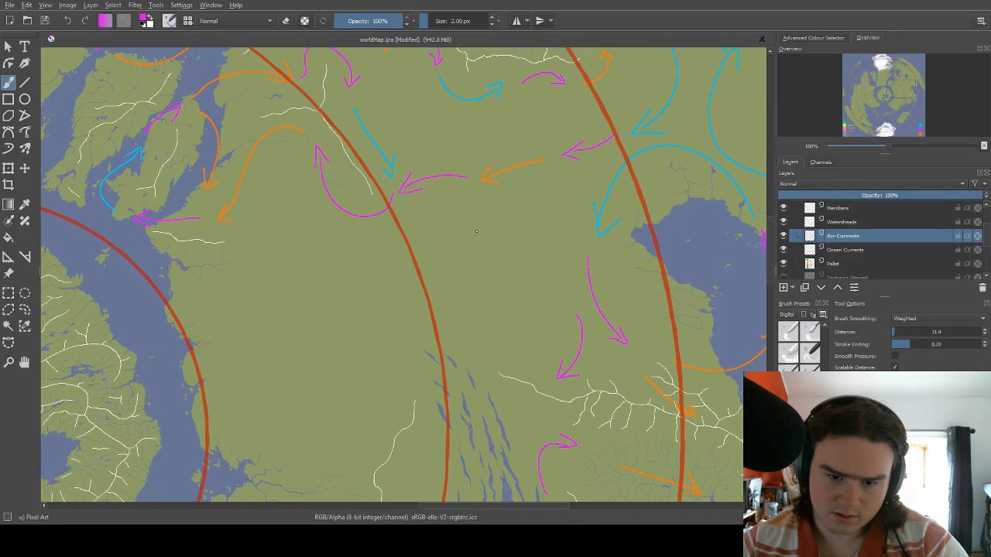
pyautogui.moveTo(477, 226); pyautogui.dragTo(544, 256)
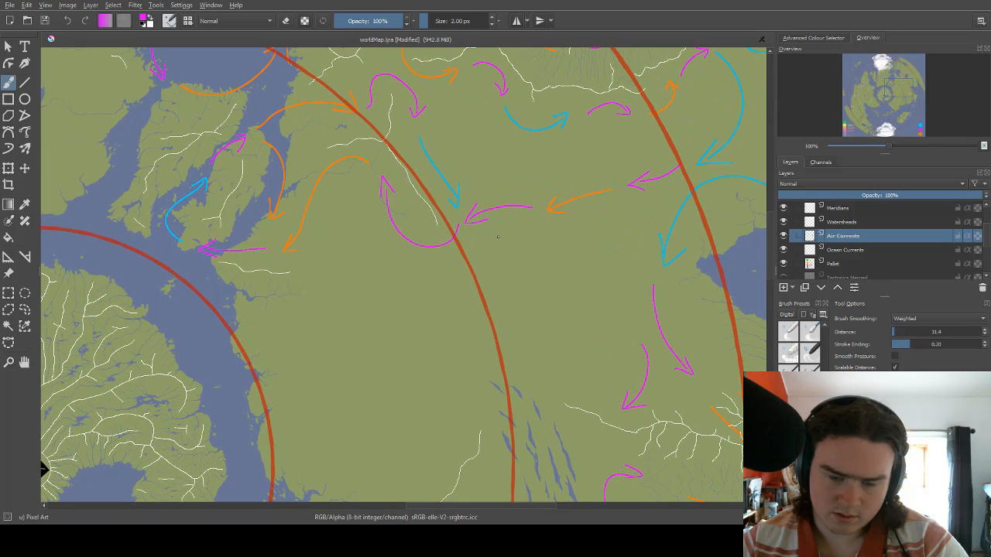
pyautogui.moveTo(490, 230)
pyautogui.mouseDown()
pyautogui.moveTo(586, 268)
pyautogui.moveTo(537, 250)
pyautogui.moveTo(509, 198)
pyautogui.mouseUp()
pyautogui.hotkey('ctrl', 'z')
pyautogui.moveTo(499, 265)
pyautogui.mouseDown()
pyautogui.moveTo(513, 205)
pyautogui.moveTo(490, 239)
pyautogui.mouseUp()
pyautogui.moveTo(439, 171)
pyautogui.mouseDown()
pyautogui.moveTo(443, 256)
pyautogui.moveTo(464, 210)
pyautogui.moveTo(482, 194)
pyautogui.moveTo(471, 215)
pyautogui.moveTo(485, 205)
pyautogui.mouseUp()
# Erase the westward magenta arrow in the continent's interior, just east of the tip of the southeastward blue arrow.
pyautogui.press('e')
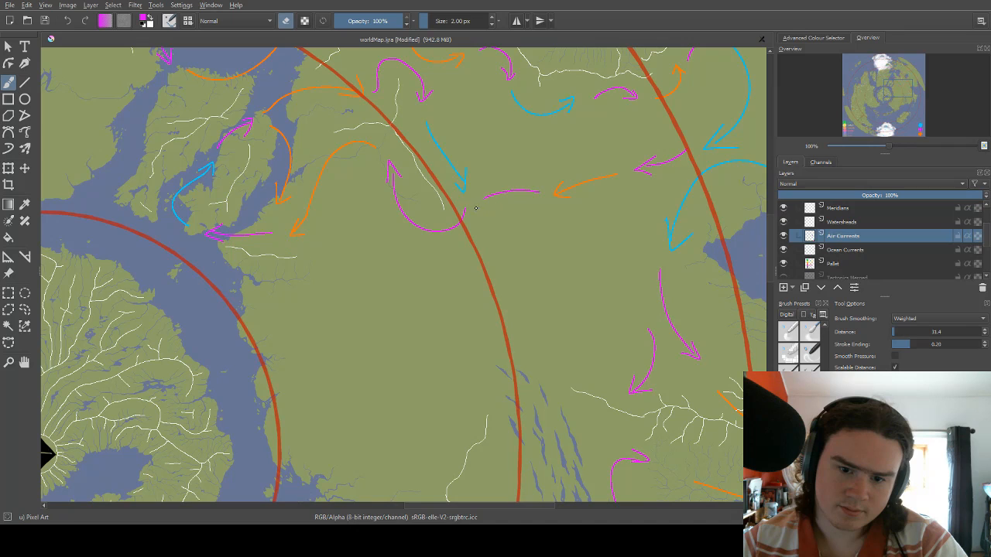
pyautogui.moveTo(486, 197); pyautogui.dragTo(528, 190)
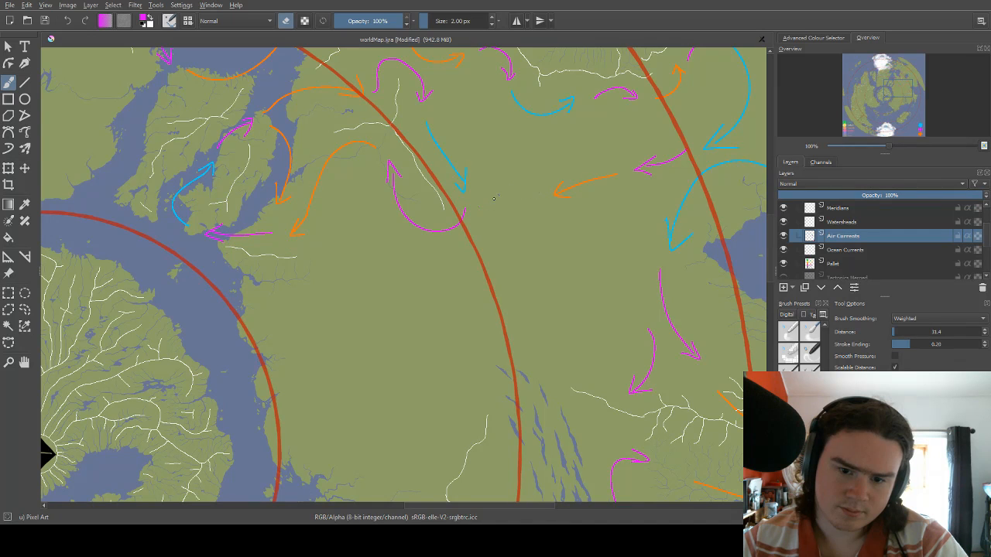
pyautogui.moveTo(507, 183); pyautogui.dragTo(486, 217)
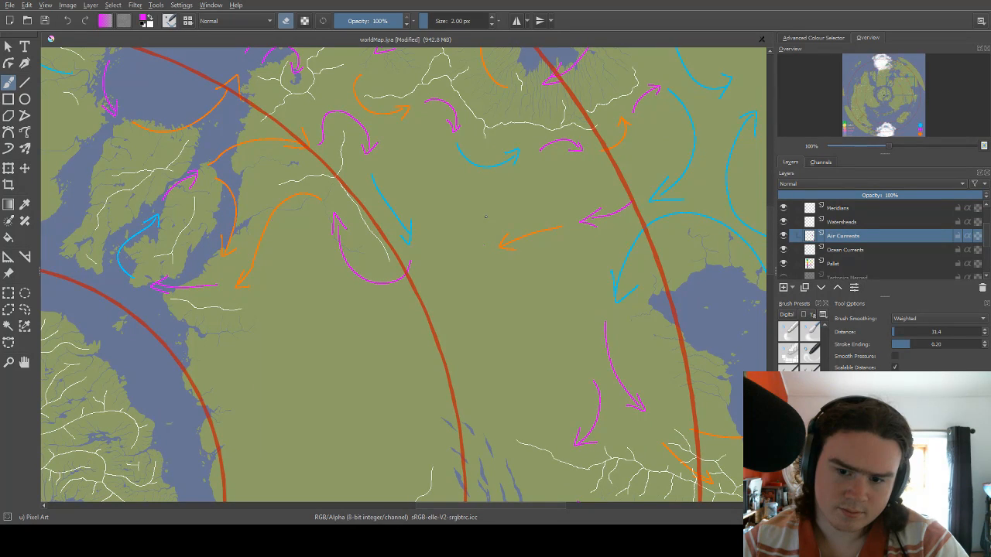
# Erase the westward orange arrow and the magenta arrow behind it with an 8 px eraser, and restore the size to 2 px.
pyautogui.moveTo(562, 153); pyautogui.dragTo(540, 136)
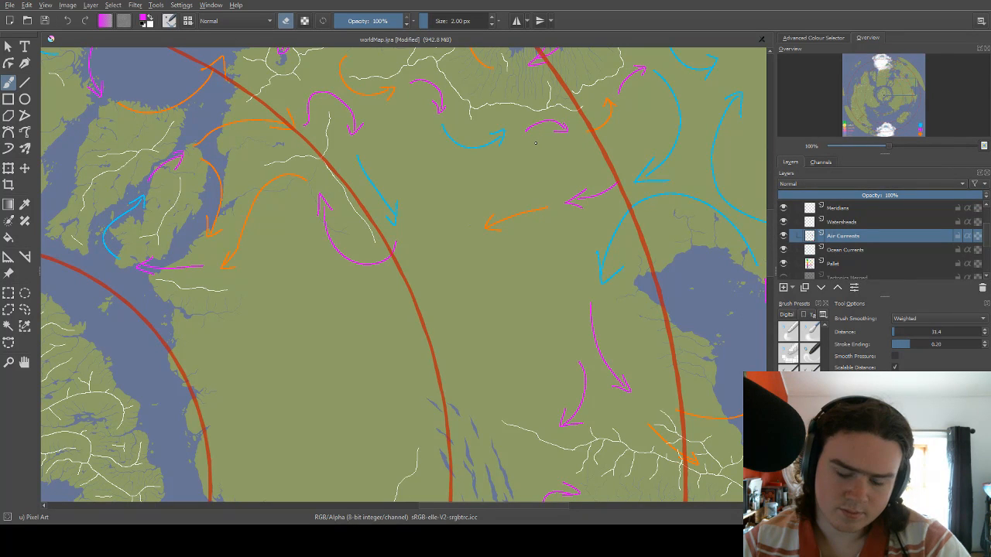
pyautogui.press(']')
pyautogui.press(']')
pyautogui.press(']')
pyautogui.press(']')
pyautogui.press(']')
pyautogui.press(']')
pyautogui.moveTo(481, 230); pyautogui.dragTo(491, 228)
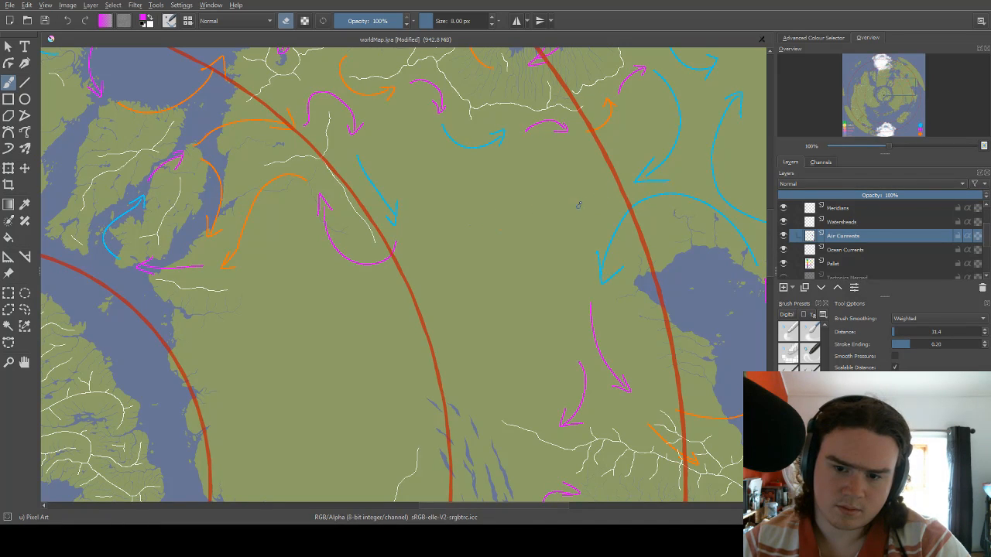
pyautogui.moveTo(538, 199); pyautogui.dragTo(552, 173)
pyautogui.press('[')
pyautogui.press('[')
pyautogui.press('[')
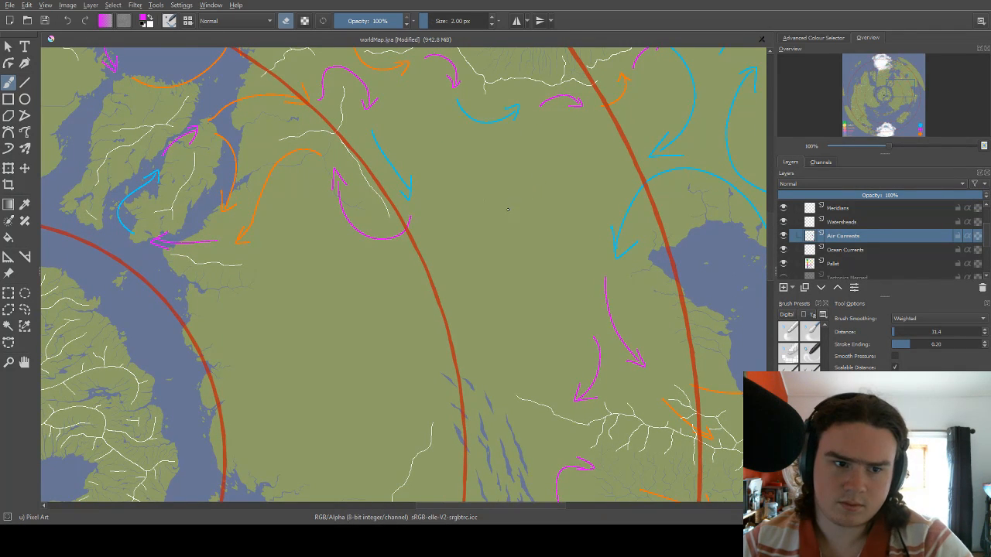
# Switch the brush from erasing back to painting with the 2 px magenta stroke.
pyautogui.press('e')
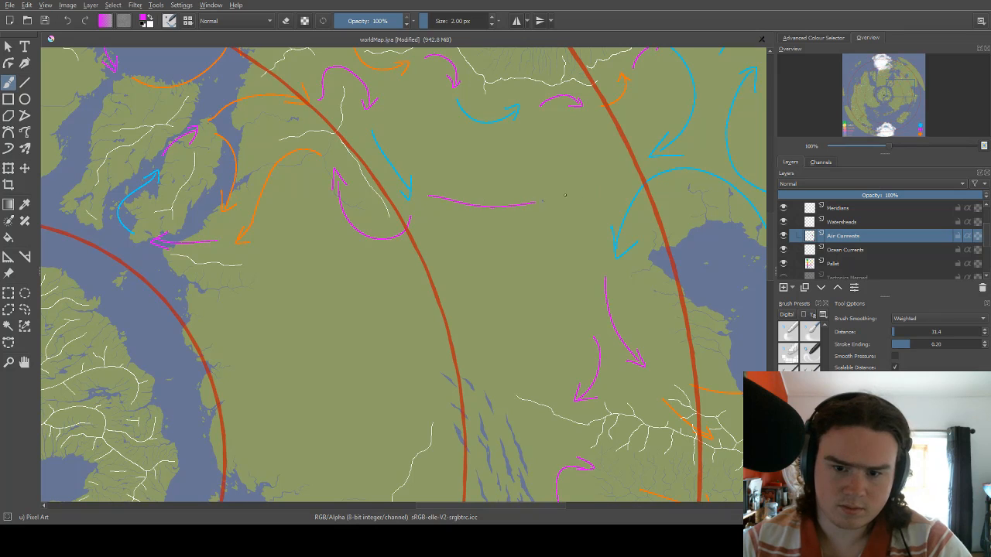
pyautogui.moveTo(438, 198)
pyautogui.mouseDown()
pyautogui.moveTo(482, 212)
pyautogui.moveTo(631, 158)
pyautogui.mouseUp()
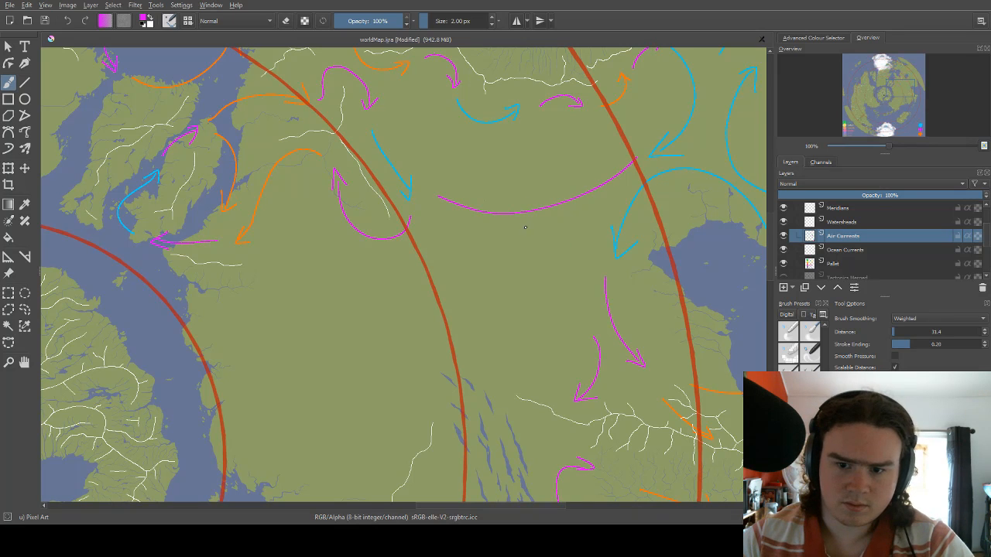
pyautogui.hotkey('ctrl', 'z')
pyautogui.moveTo(434, 198); pyautogui.dragTo(610, 176)
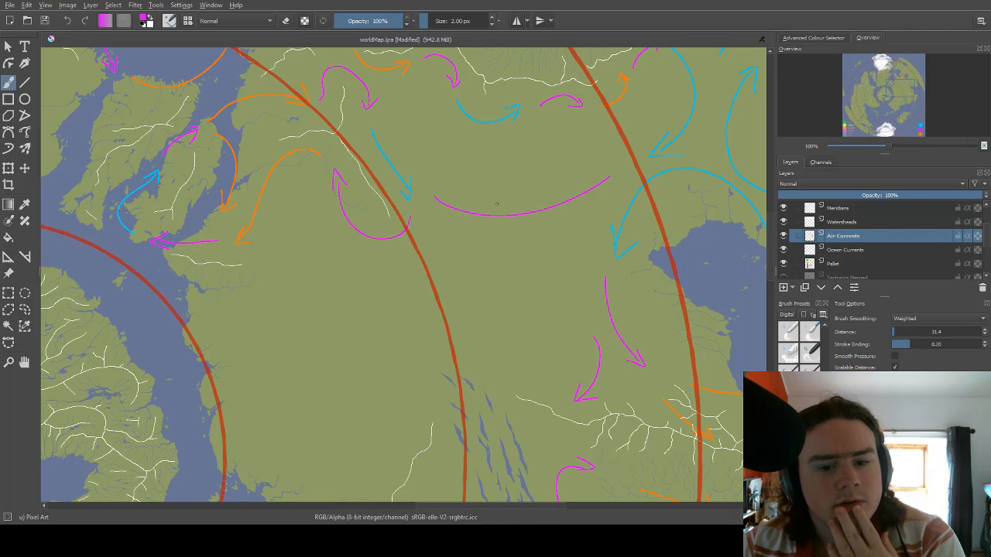
pyautogui.moveTo(474, 209); pyautogui.dragTo(521, 249)
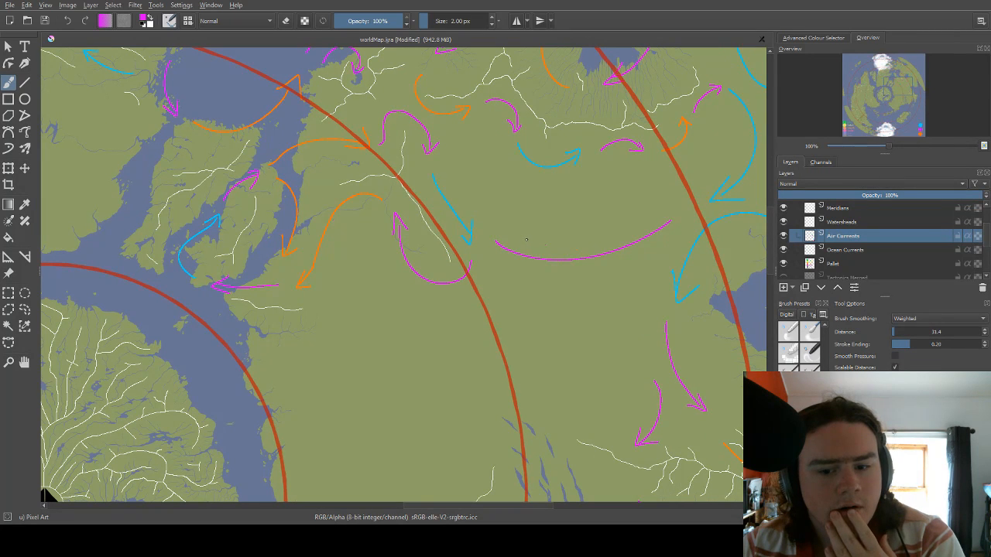
pyautogui.moveTo(599, 168); pyautogui.dragTo(477, 195)
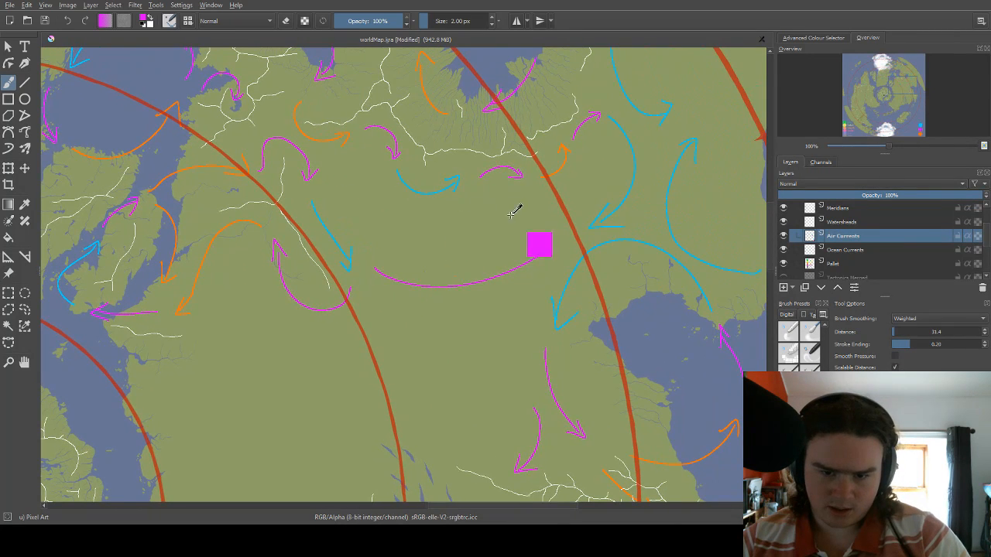
pyautogui.hotkey('ctrl', 'z')
# Draw a magenta arrow curving northwest just inside the eastern red circle and a longer one sweeping northeast from the southeastward blue arrow's tip.
pyautogui.moveTo(565, 242)
pyautogui.mouseDown()
pyautogui.moveTo(532, 194)
pyautogui.moveTo(542, 207)
pyautogui.mouseUp()
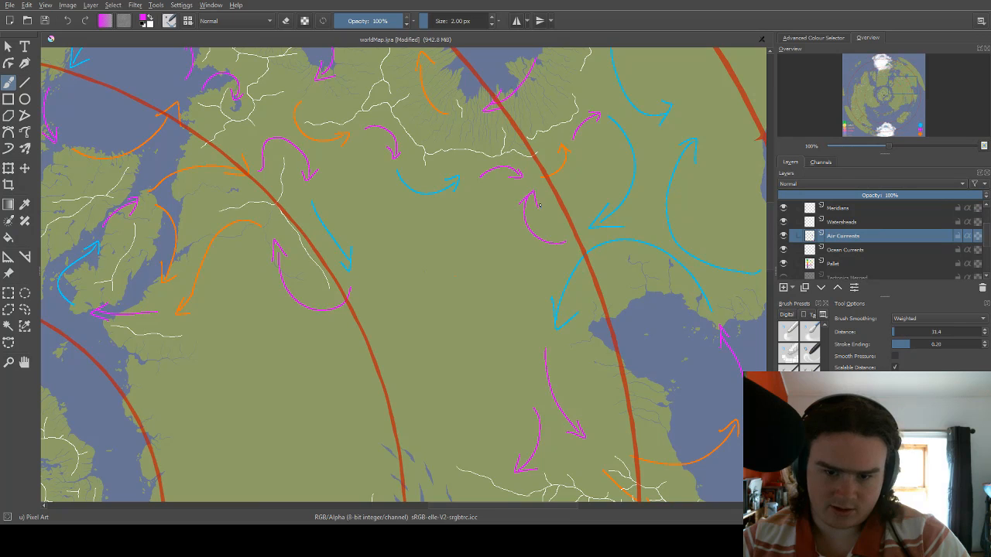
pyautogui.moveTo(493, 246); pyautogui.dragTo(561, 183)
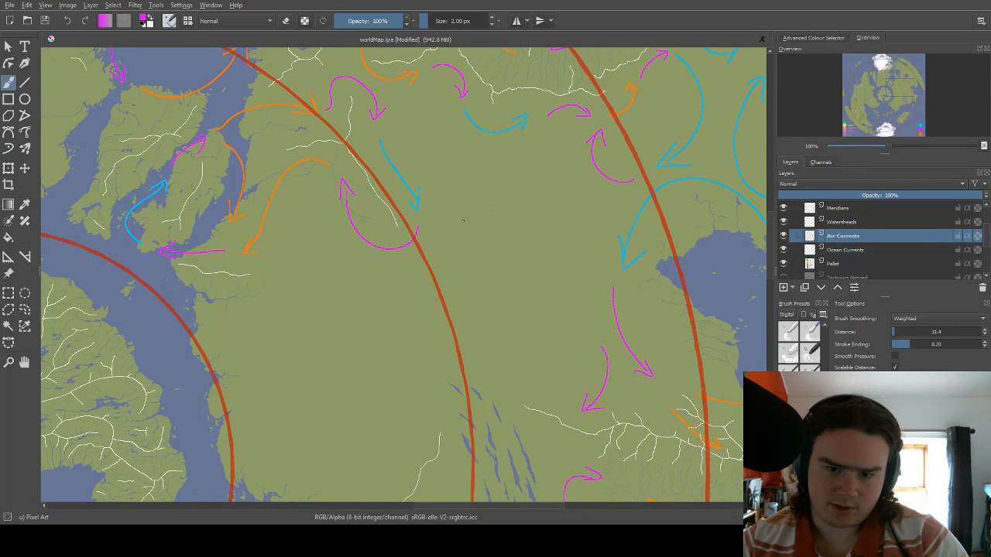
pyautogui.moveTo(437, 212)
pyautogui.mouseDown()
pyautogui.moveTo(513, 187)
pyautogui.moveTo(518, 148)
pyautogui.mouseUp()
pyautogui.hotkey('ctrl', 'z')
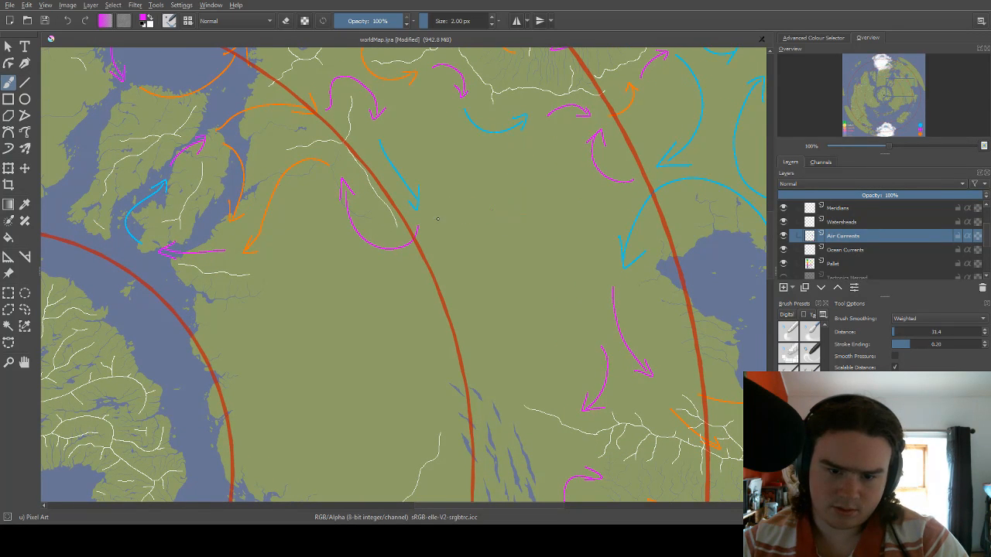
pyautogui.moveTo(436, 219); pyautogui.dragTo(538, 144)
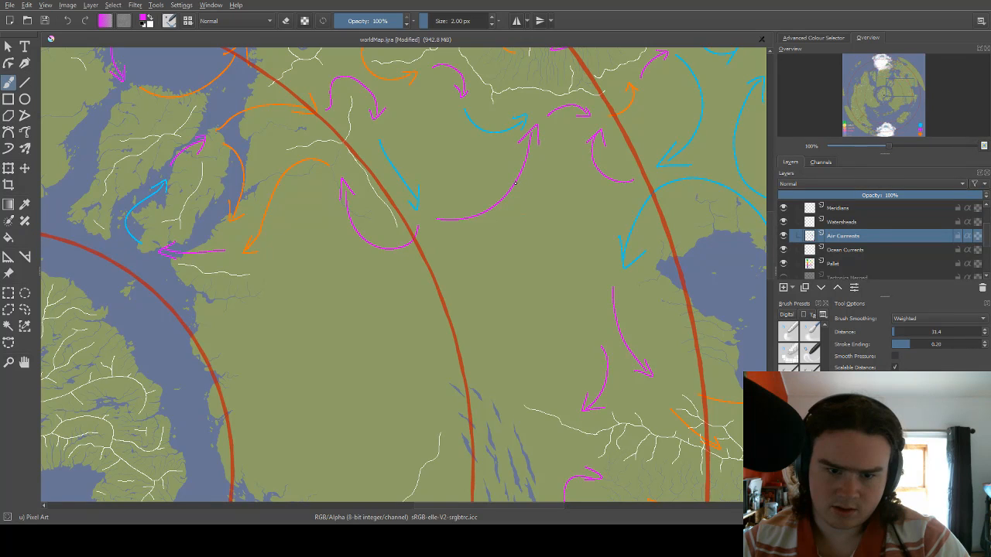
pyautogui.moveTo(474, 208); pyautogui.dragTo(500, 189)
pyautogui.moveTo(473, 221); pyautogui.dragTo(475, 202)
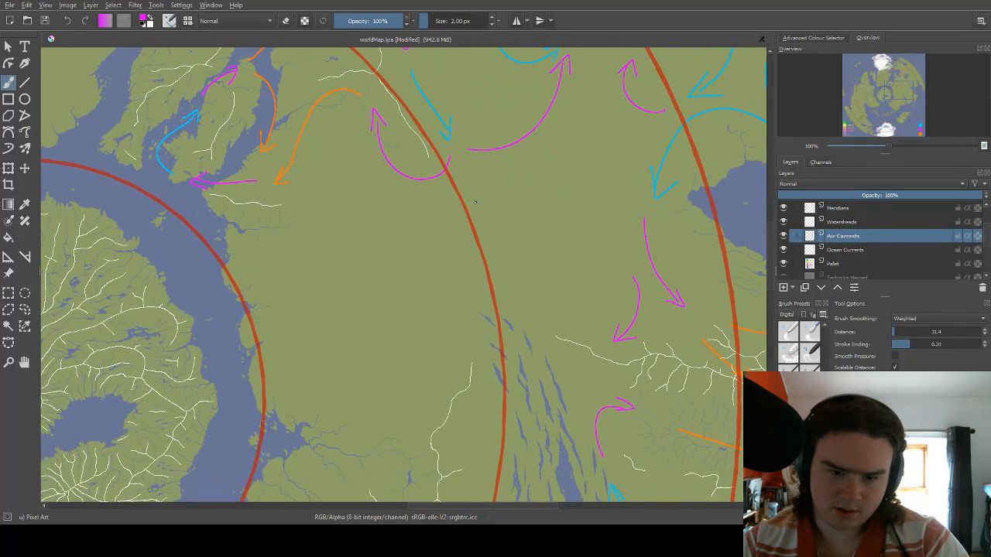
# Make the Watersheds layer active and set up a white brush 1 px in size.
pyautogui.click(840, 222)
pyautogui.rightClick(576, 258)
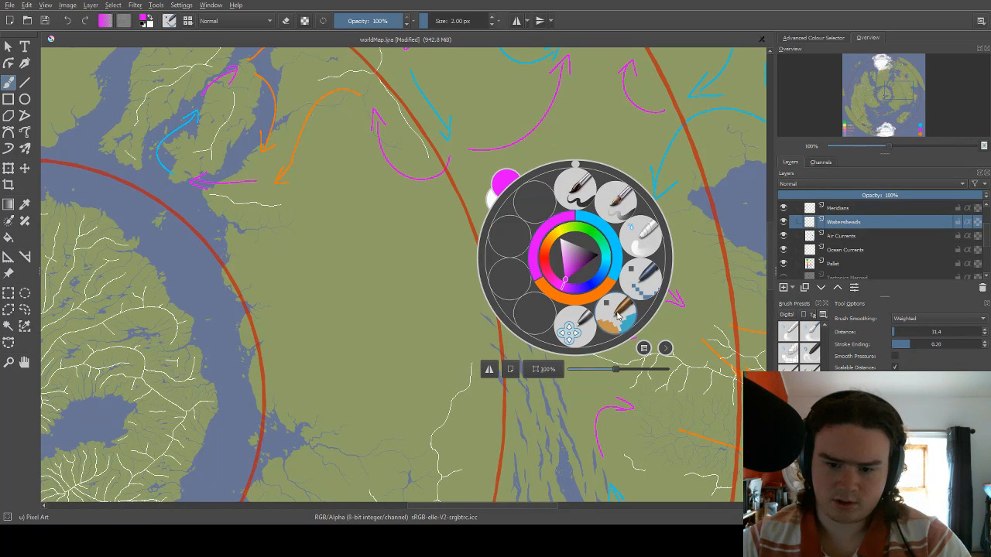
pyautogui.rightClick(576, 232)
pyautogui.rightClick(570, 226)
pyautogui.moveTo(568, 233); pyautogui.dragTo(547, 196)
pyautogui.click(441, 217)
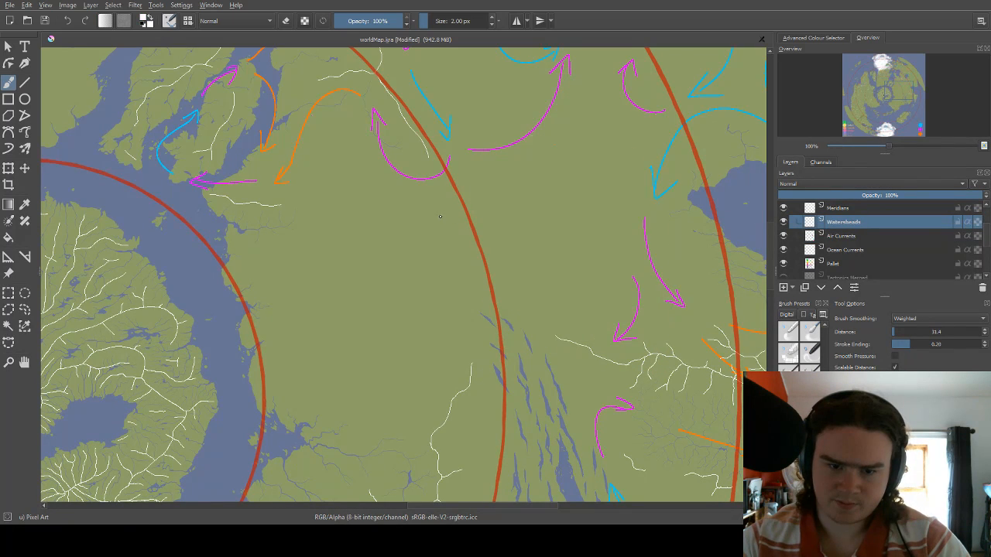
pyautogui.moveTo(465, 175); pyautogui.dragTo(479, 198)
pyautogui.hotkey('ctrl', 'z')
pyautogui.rightClick(503, 202)
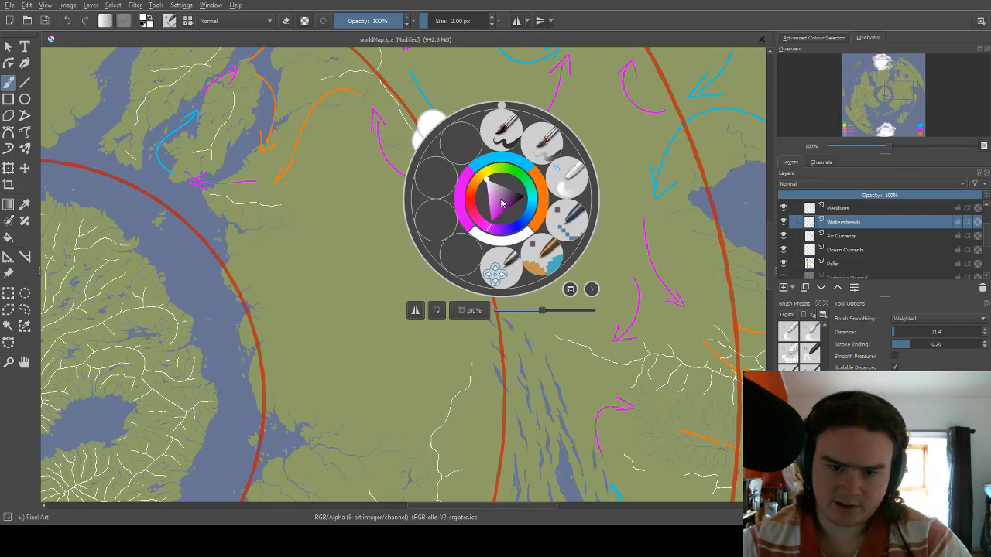
pyautogui.moveTo(426, 25); pyautogui.dragTo(419, 27)
pyautogui.click(365, 281)
pyautogui.press(']')
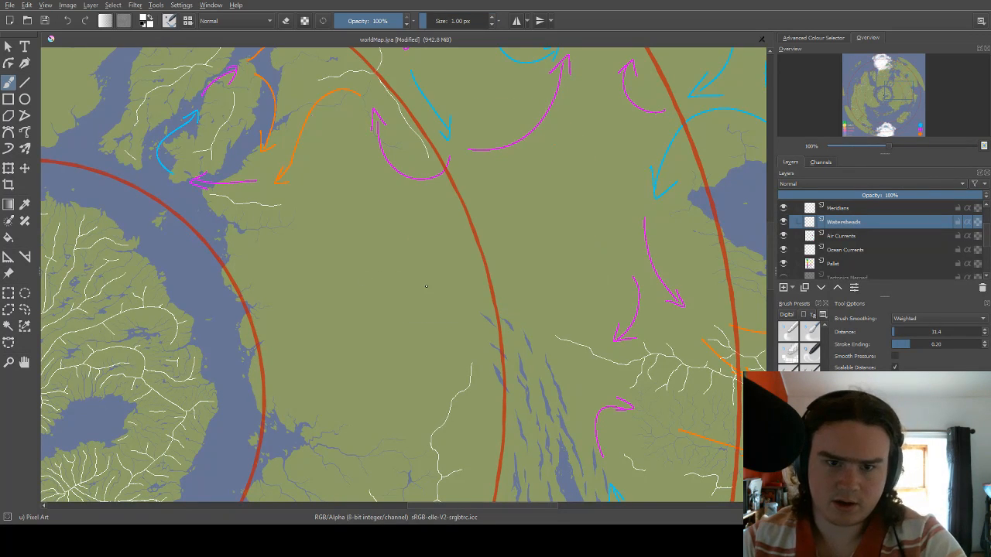
# Draw thin white watershed lines between and north of the long narrow lakes, plus a forked one south of the long magenta arrow's tail.
pyautogui.moveTo(467, 177); pyautogui.dragTo(473, 224)
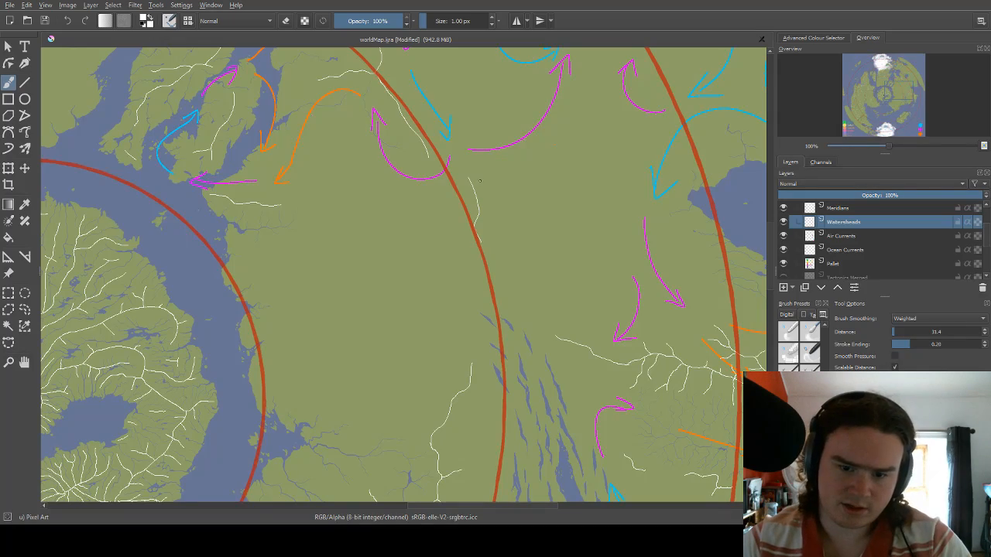
pyautogui.moveTo(480, 180)
pyautogui.mouseDown()
pyautogui.moveTo(489, 124)
pyautogui.moveTo(487, 262)
pyautogui.moveTo(470, 179)
pyautogui.moveTo(482, 245)
pyautogui.moveTo(499, 209)
pyautogui.moveTo(494, 157)
pyautogui.mouseUp()
pyautogui.moveTo(478, 194)
pyautogui.mouseDown()
pyautogui.moveTo(473, 154)
pyautogui.moveTo(528, 114)
pyautogui.mouseUp()
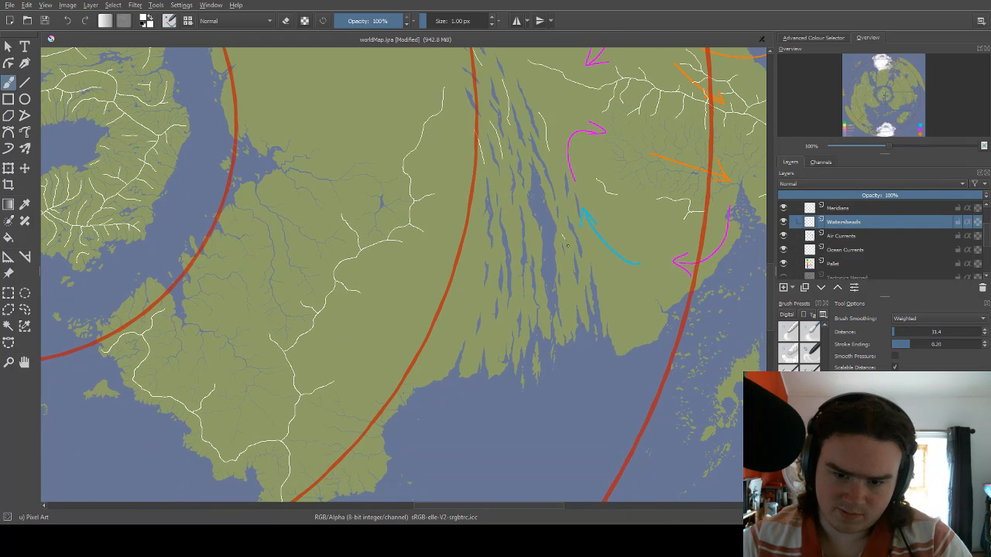
pyautogui.moveTo(519, 210); pyautogui.dragTo(520, 200)
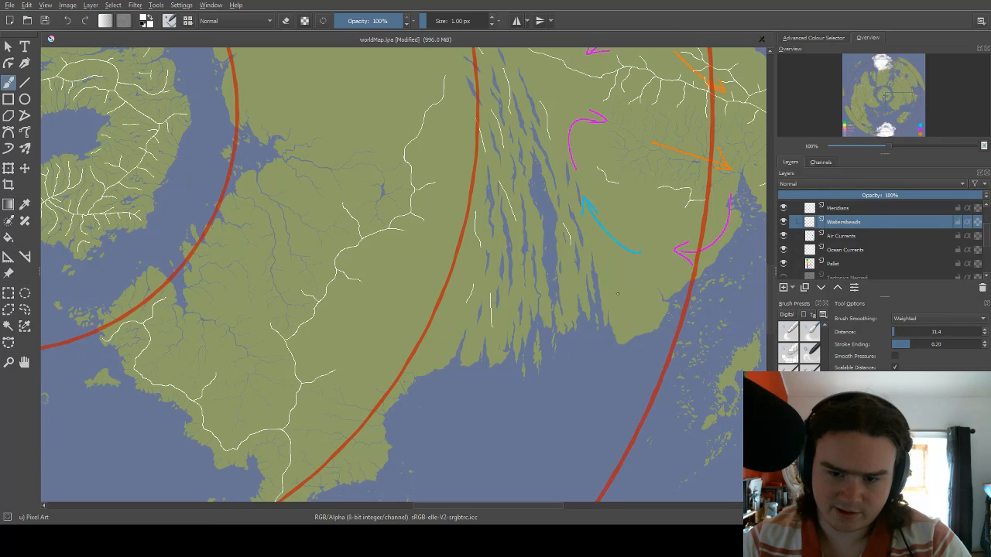
pyautogui.moveTo(547, 169); pyautogui.dragTo(559, 328)
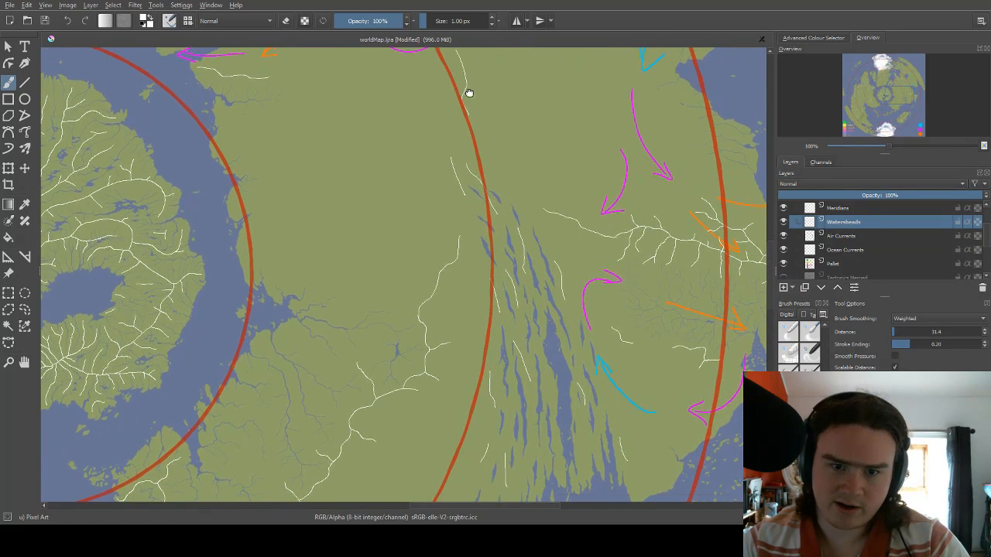
pyautogui.moveTo(467, 91)
pyautogui.mouseDown()
pyautogui.moveTo(458, 206)
pyautogui.moveTo(465, 241)
pyautogui.mouseUp()
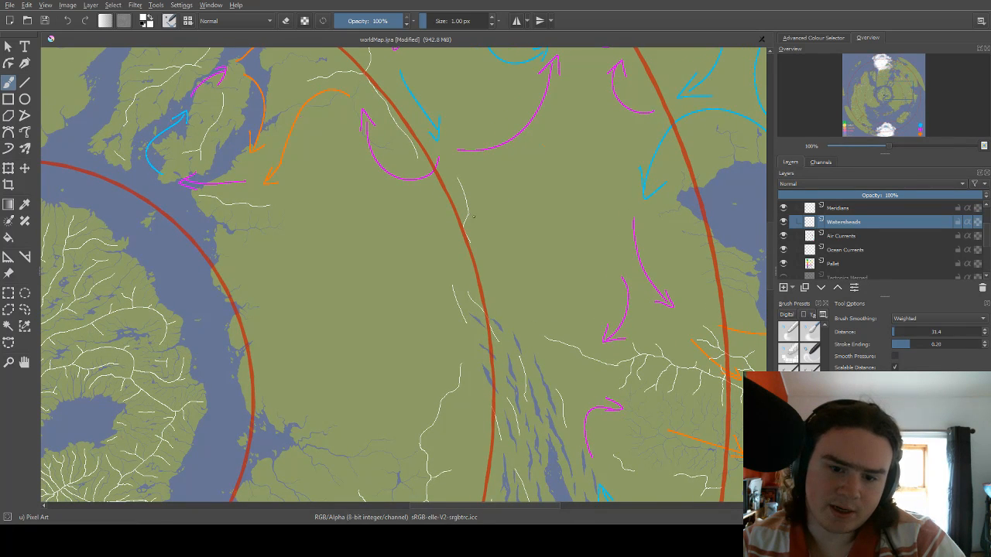
pyautogui.moveTo(495, 189); pyautogui.dragTo(490, 218)
# Draw a 2 px orange arrow curving northwest across the interior, just north of the long narrow lakes.
pyautogui.rightClick(489, 221)
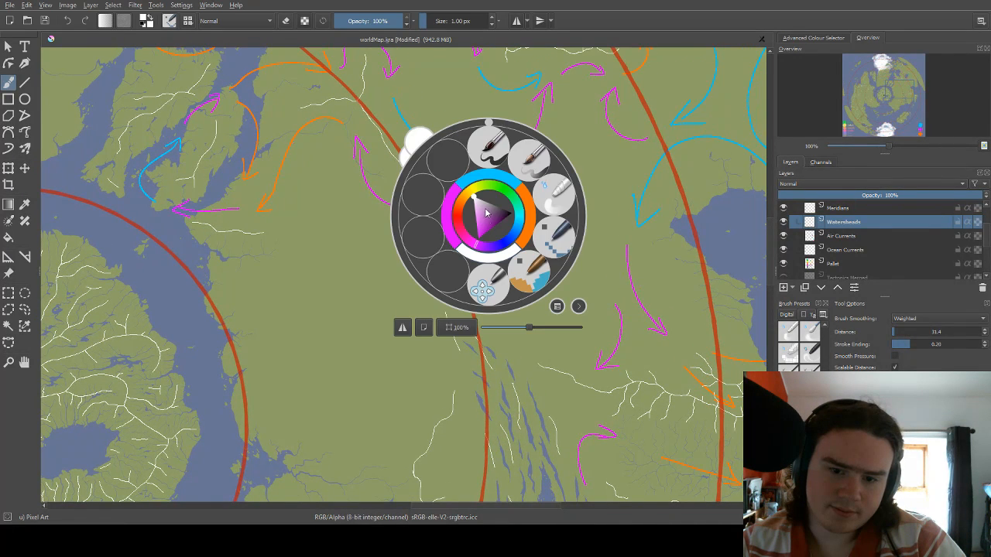
pyautogui.click(543, 243)
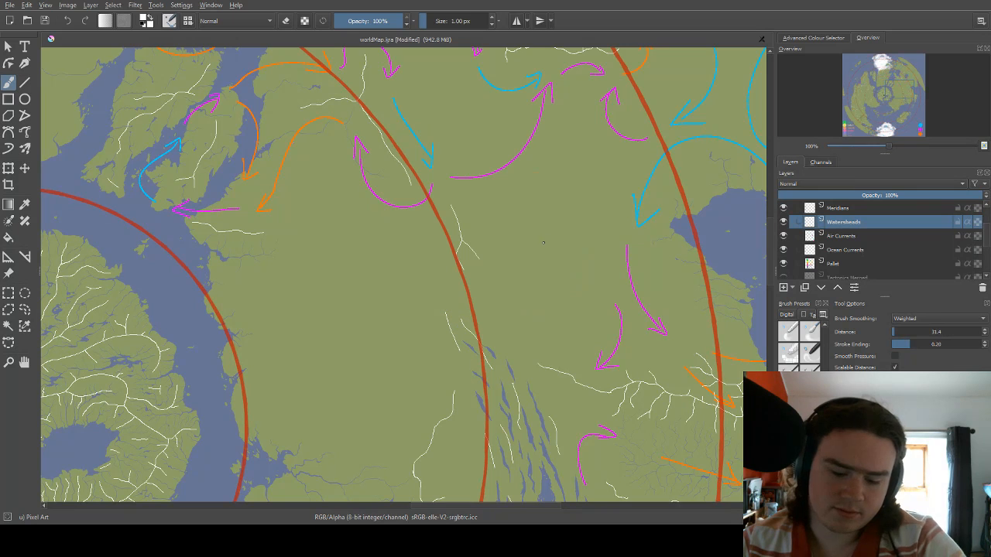
pyautogui.rightClick(511, 188)
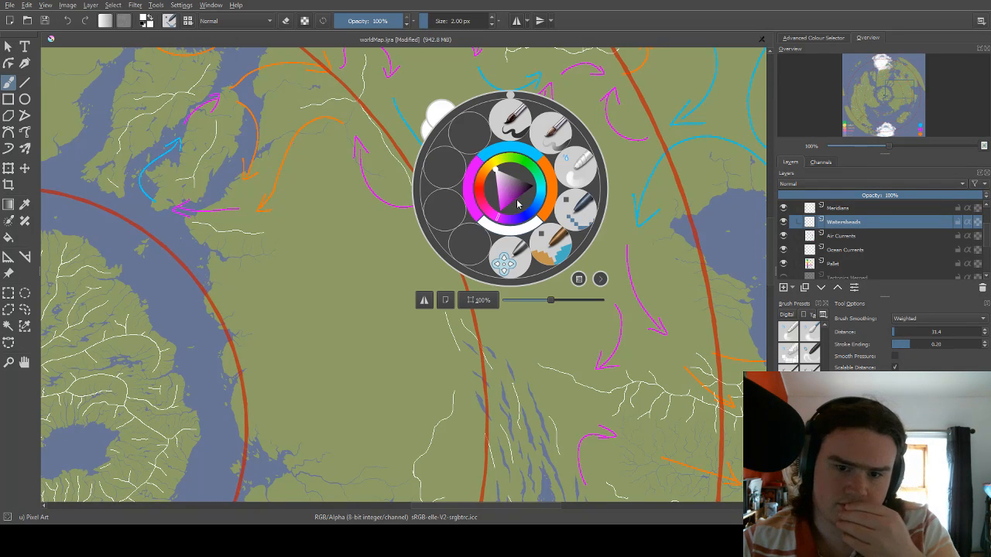
pyautogui.click(550, 182)
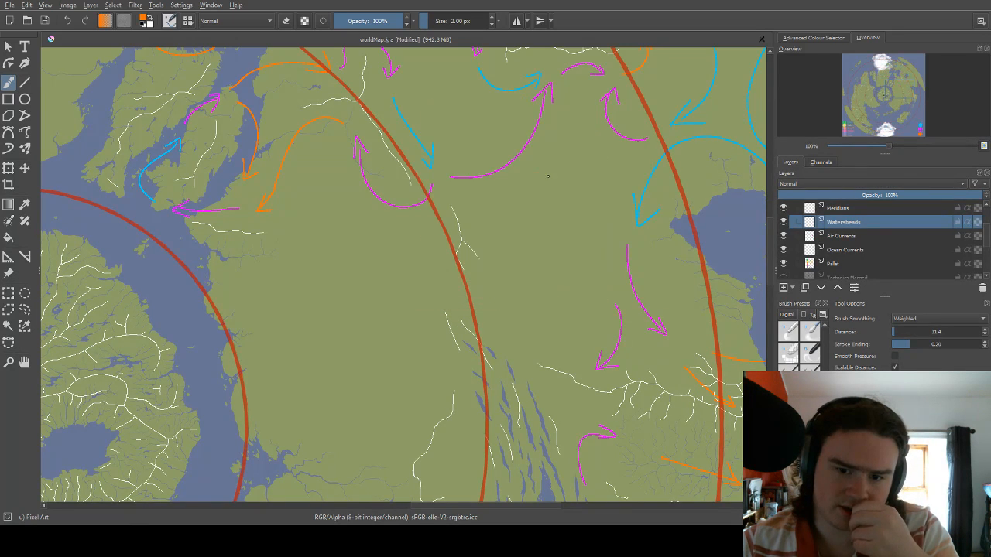
pyautogui.moveTo(499, 200); pyautogui.dragTo(479, 235)
pyautogui.moveTo(562, 256); pyautogui.dragTo(498, 200)
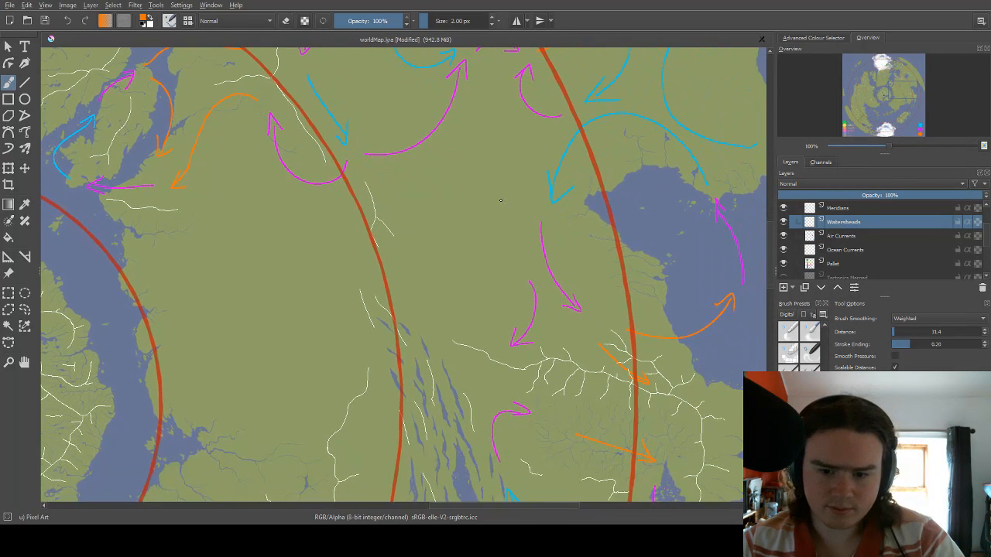
pyautogui.moveTo(469, 331); pyautogui.dragTo(422, 283)
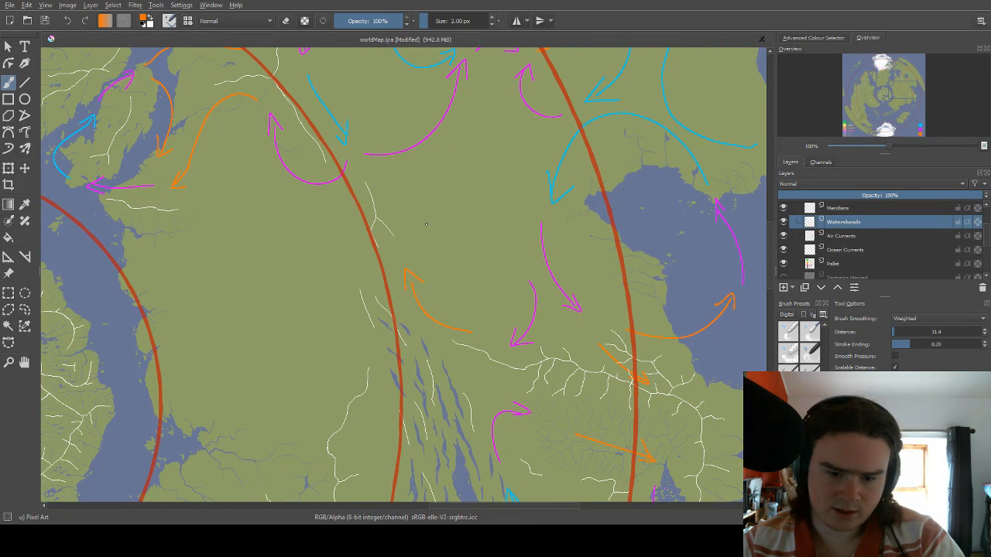
pyautogui.moveTo(426, 224); pyautogui.dragTo(428, 226)
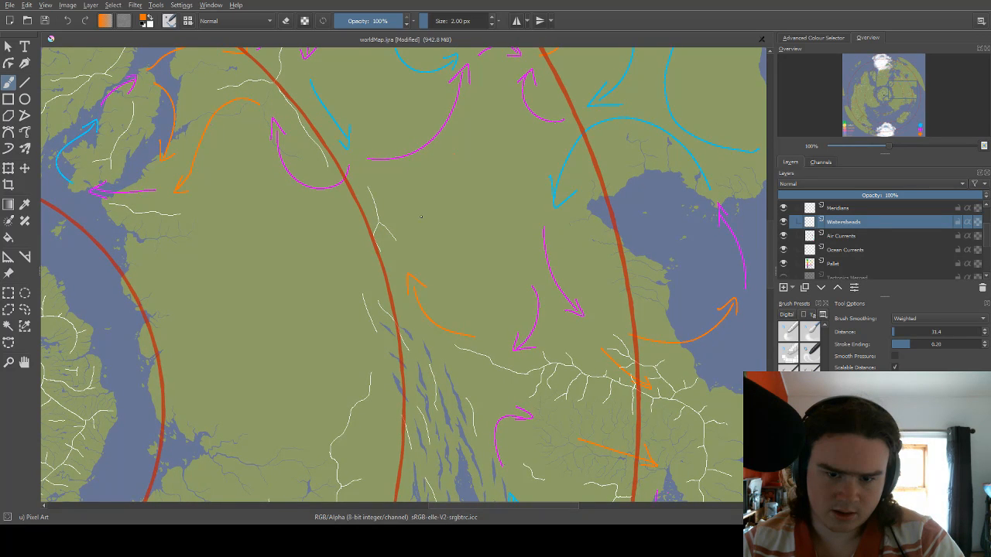
# Draw a magenta arrow curving northeast above the new orange arrow, and a blue arrow arching east and south beyond it.
pyautogui.rightClick(421, 216)
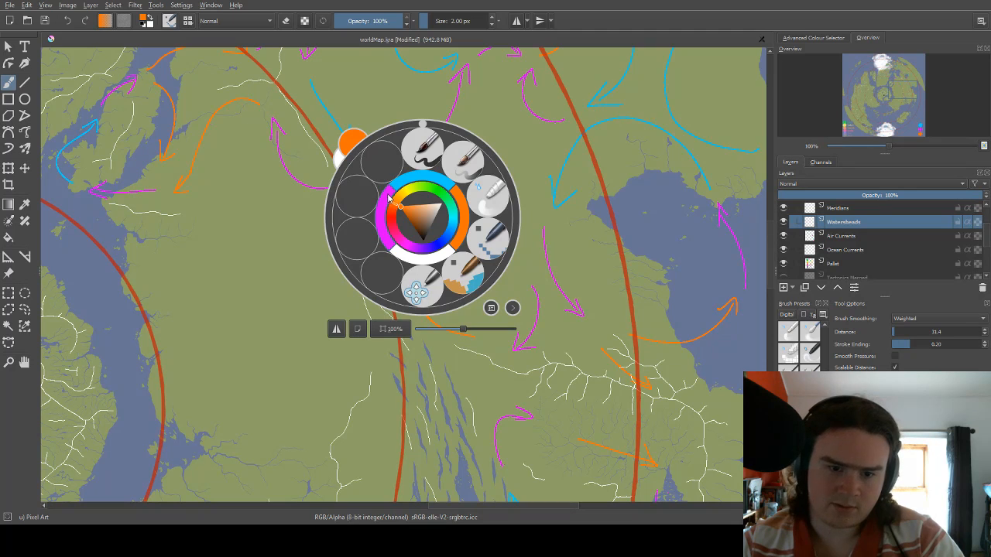
pyautogui.click(389, 198)
pyautogui.rightClick(446, 154)
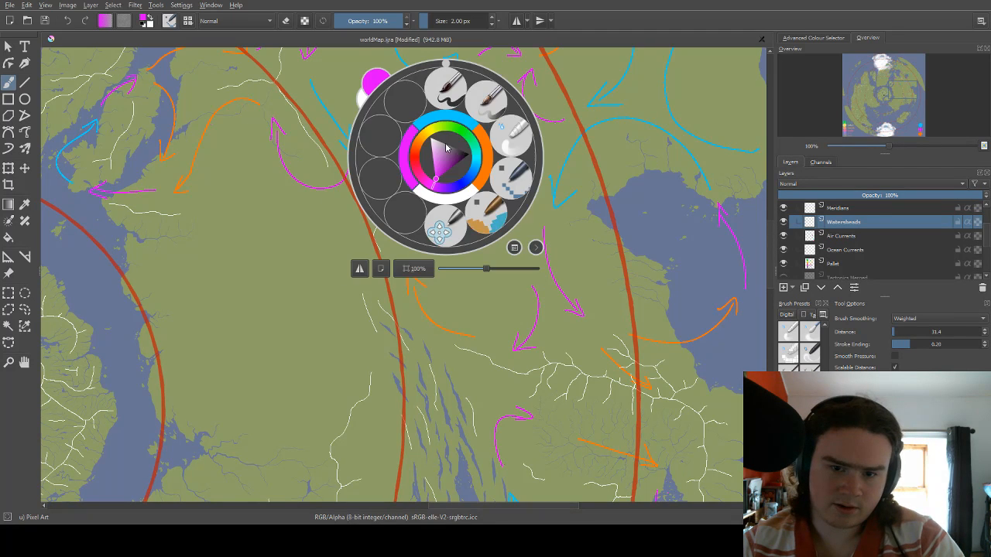
pyautogui.click(456, 124)
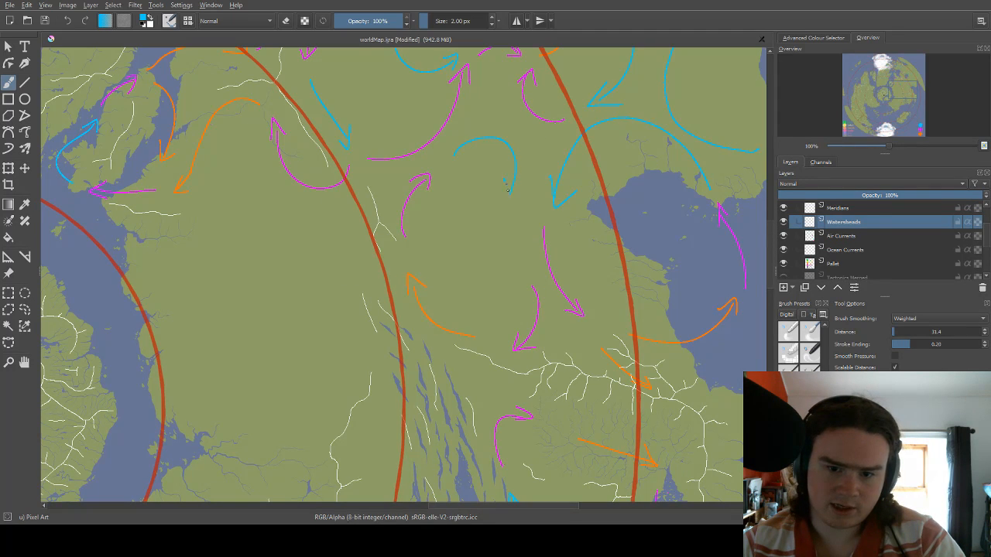
pyautogui.moveTo(517, 201); pyautogui.dragTo(522, 147)
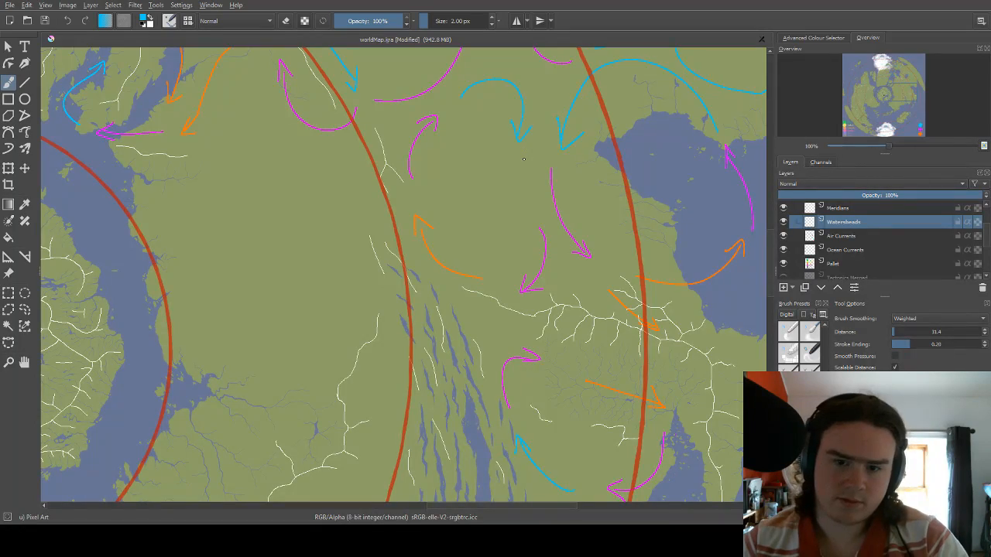
# Draw a small magenta arrow curving east and north between the long northeastward magenta arrow and the one beside the red circle.
pyautogui.scroll(-4, 524, 183)
pyautogui.scroll(4, 523, 182)
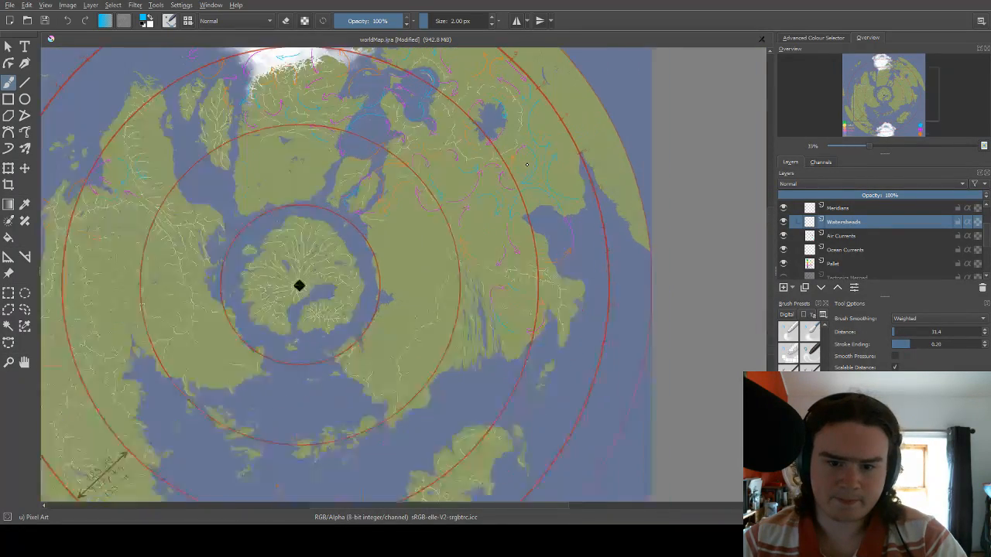
pyautogui.scroll(1, 430, 243)
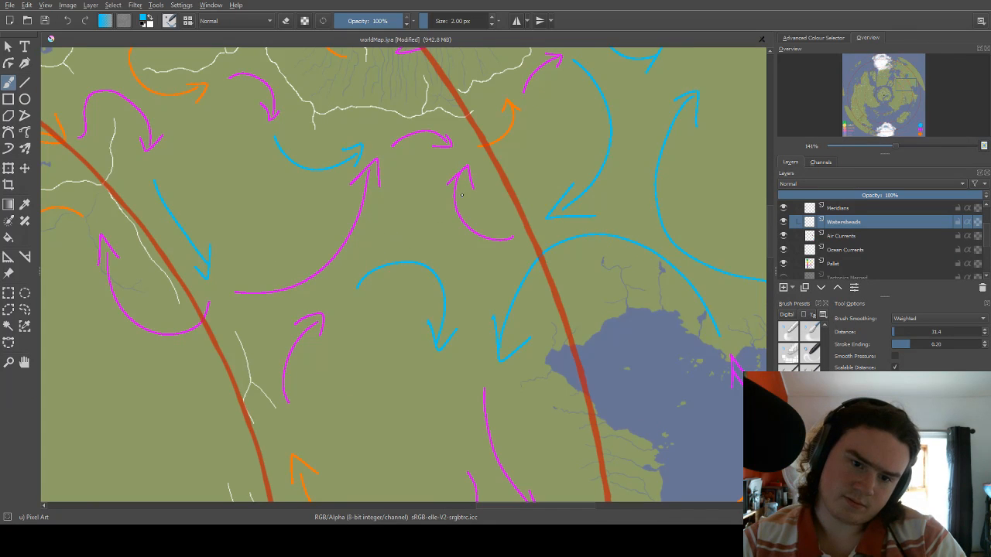
pyautogui.rightClick(403, 233)
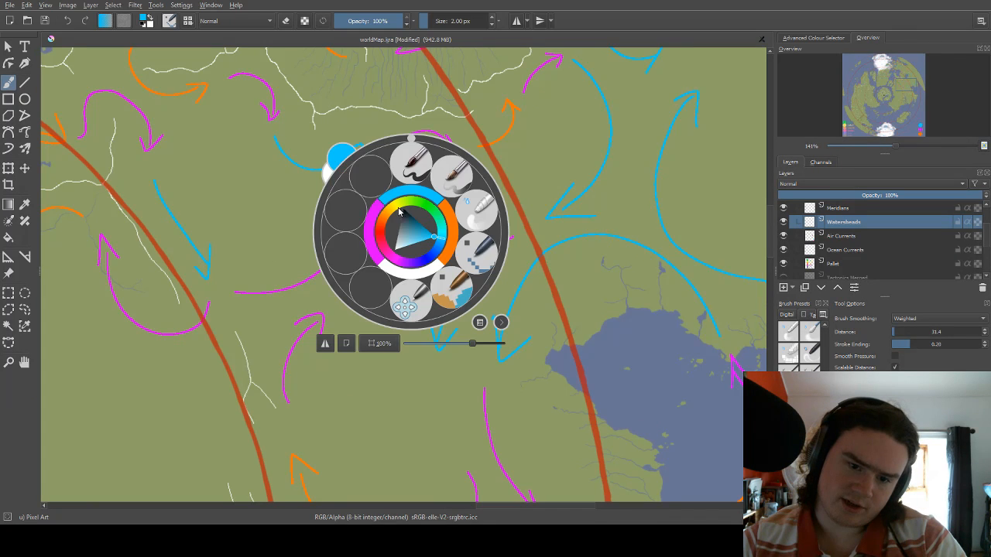
pyautogui.click(380, 215)
pyautogui.scroll(-3, 418, 232)
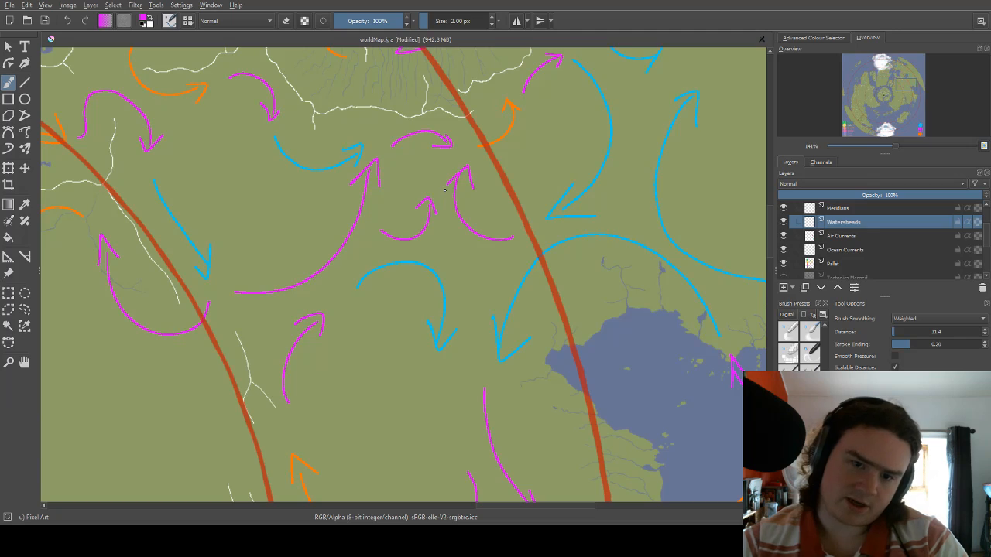
pyautogui.scroll(2, 446, 191)
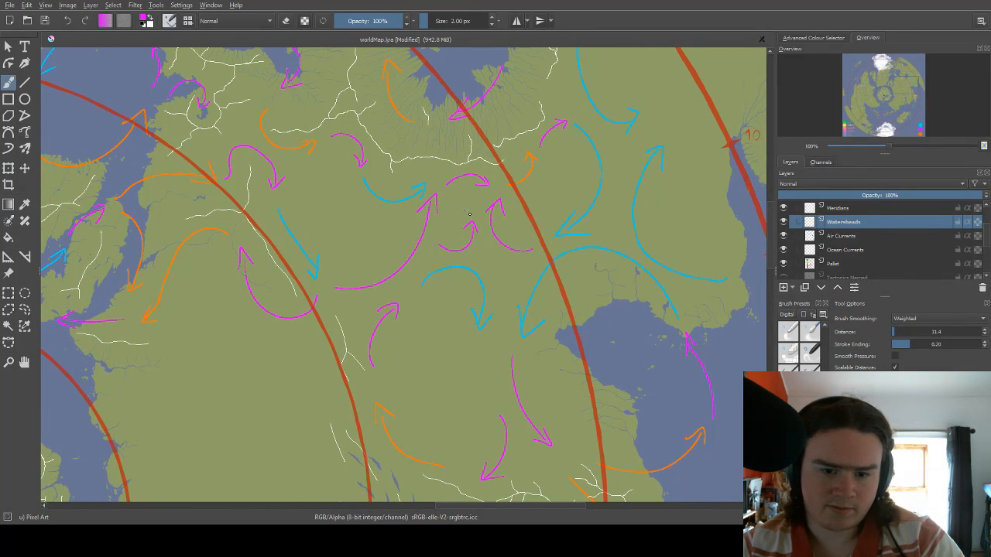
# Look over the air current arrows and watershed lines around the interior between the two inner red circles.
pyautogui.moveTo(411, 216); pyautogui.dragTo(462, 148)
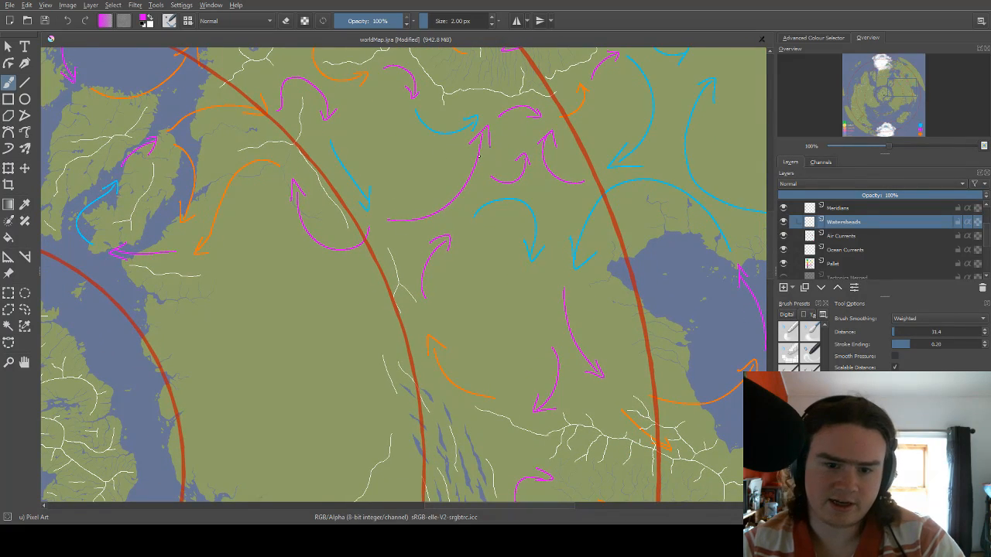
pyautogui.moveTo(422, 242); pyautogui.dragTo(492, 92)
pyautogui.moveTo(456, 257); pyautogui.dragTo(450, 345)
pyautogui.moveTo(348, 244); pyautogui.dragTo(452, 242)
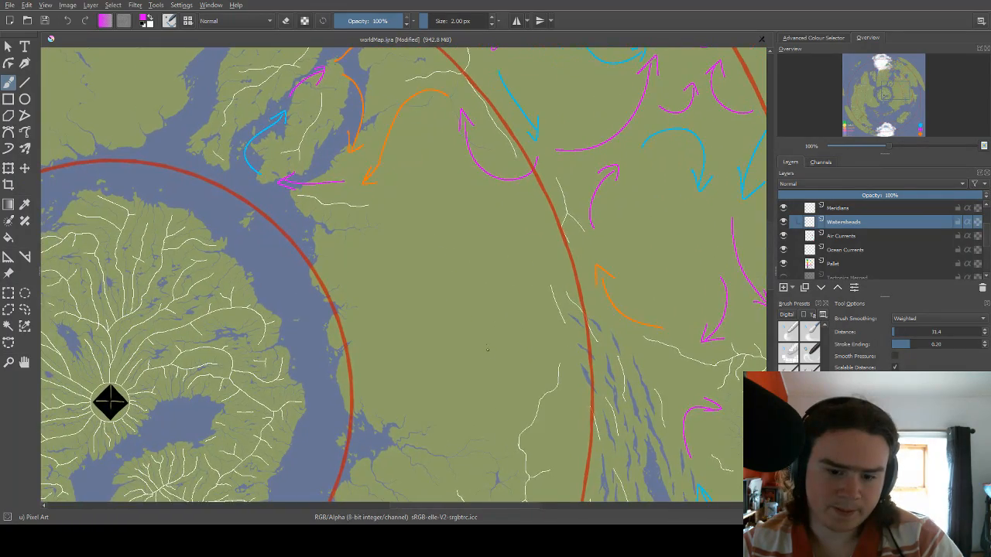
pyautogui.moveTo(476, 333); pyautogui.dragTo(453, 315)
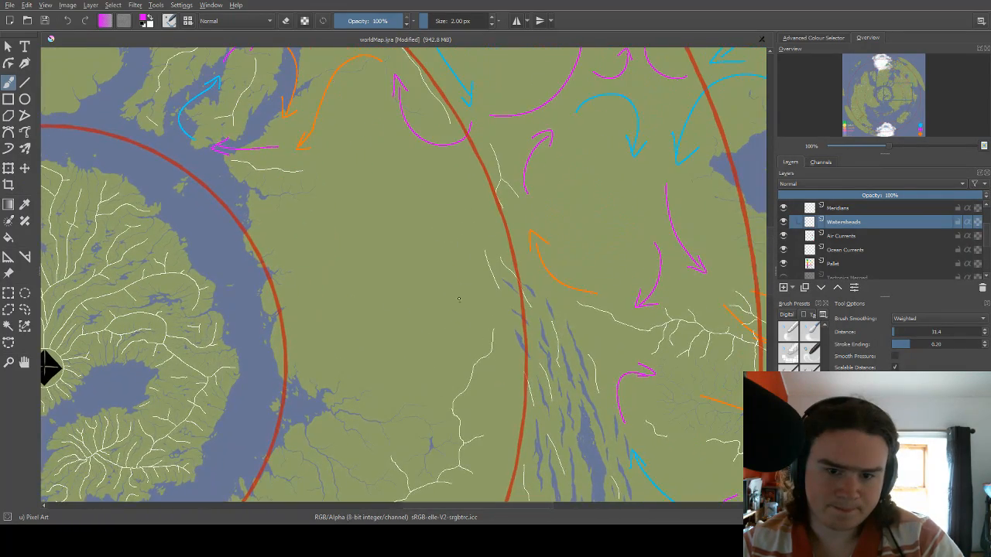
pyautogui.moveTo(467, 199); pyautogui.dragTo(450, 238)
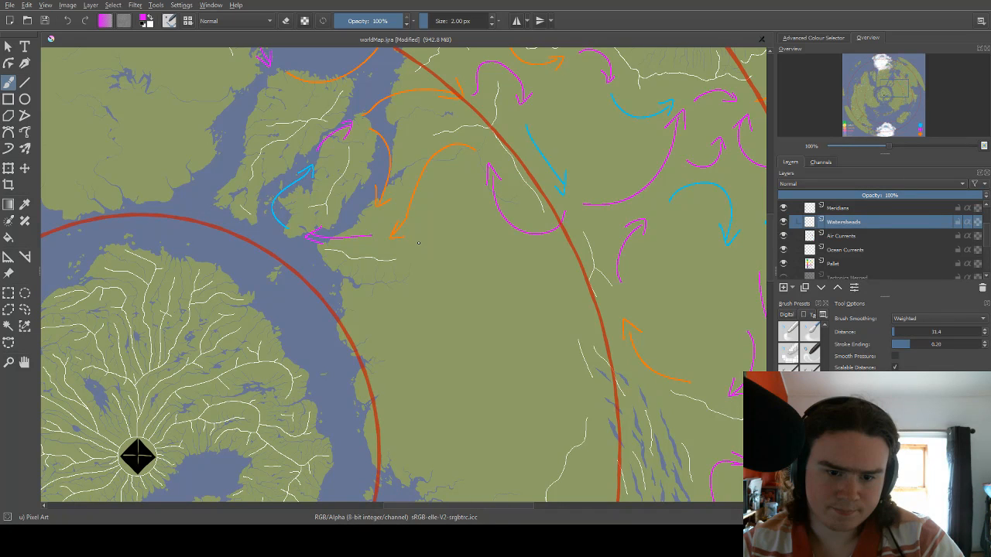
pyautogui.press('e')
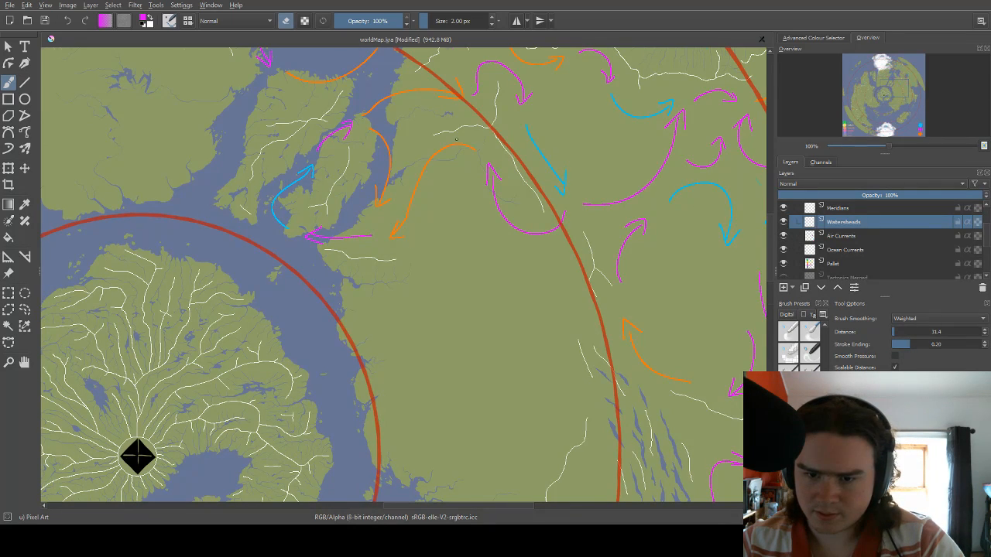
pyautogui.scroll(-3, 445, 136)
pyautogui.scroll(3, 511, 117)
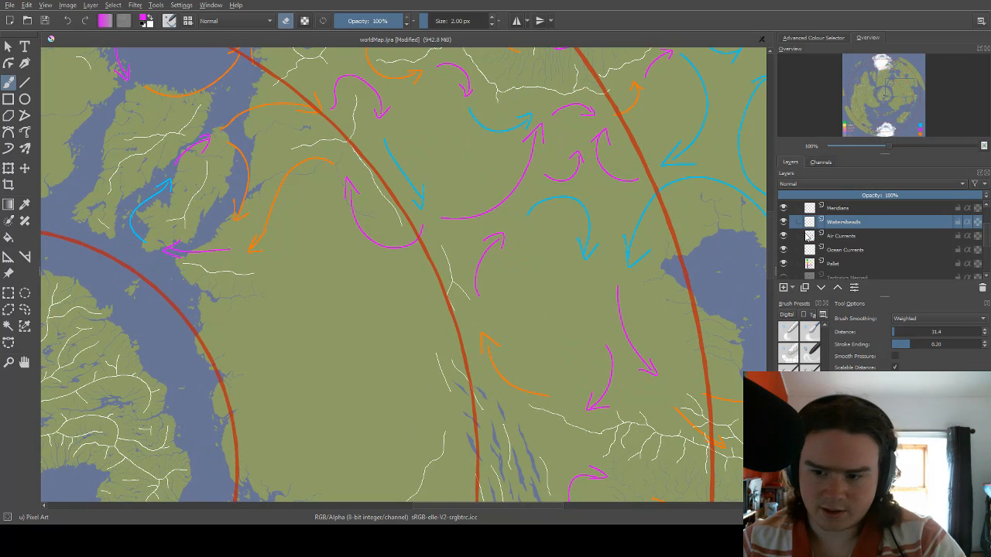
# Toggle the Watersheds layer's visibility repeatedly to check which air current arrows were drawn on it.
pyautogui.click(784, 222)
pyautogui.click(784, 222)
pyautogui.click(784, 222)
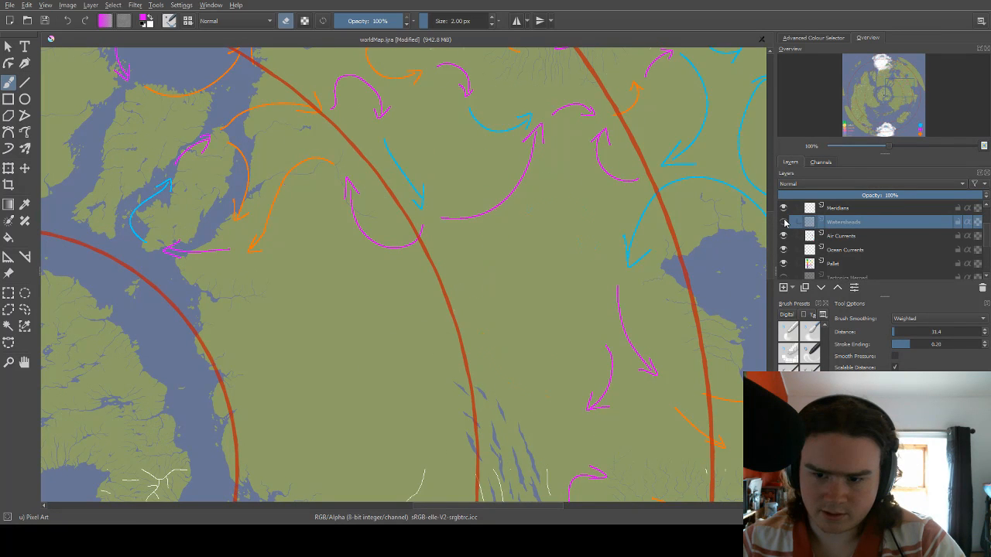
pyautogui.click(784, 222)
pyautogui.click(785, 222)
pyautogui.click(785, 222)
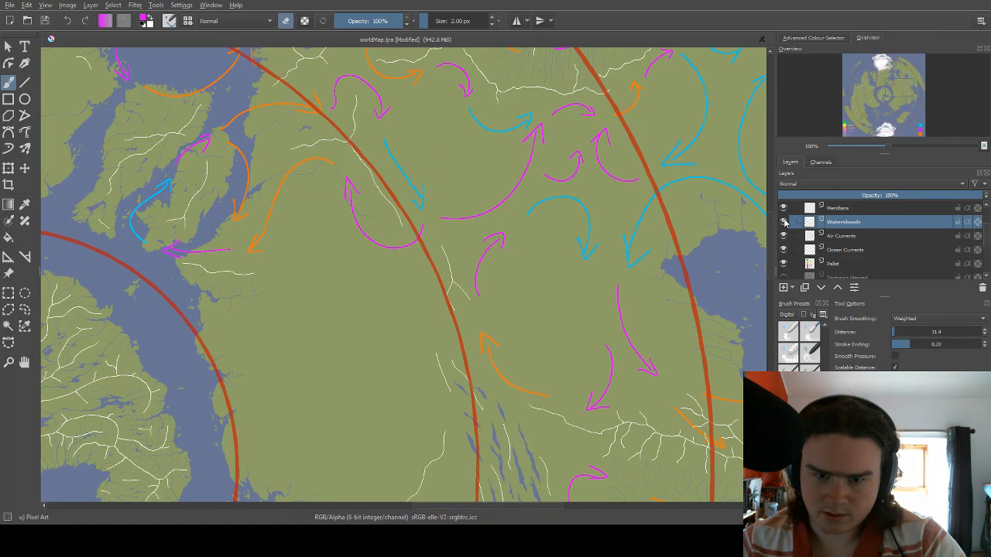
pyautogui.click(784, 222)
pyautogui.click(784, 222)
pyautogui.click(784, 222)
pyautogui.click(784, 222)
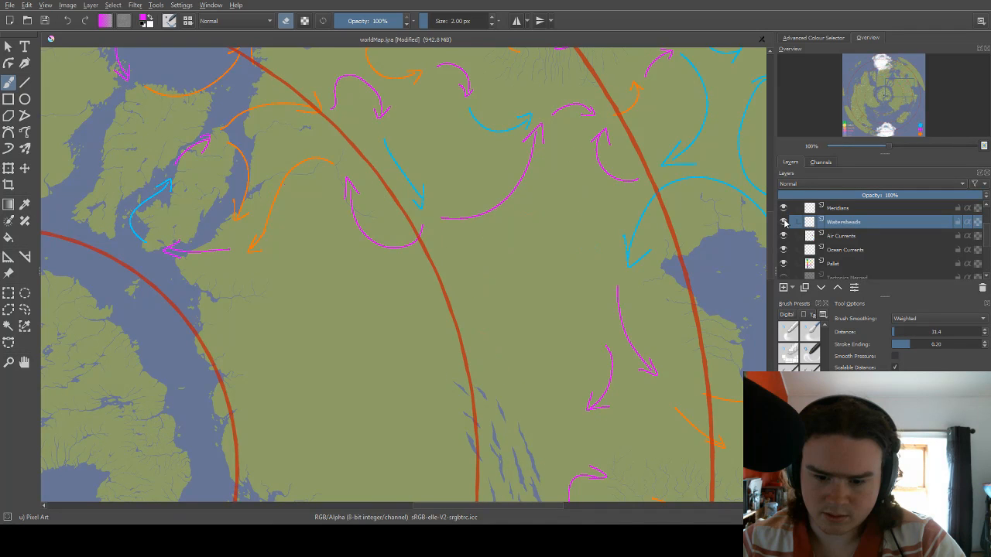
pyautogui.click(784, 222)
pyautogui.click(784, 223)
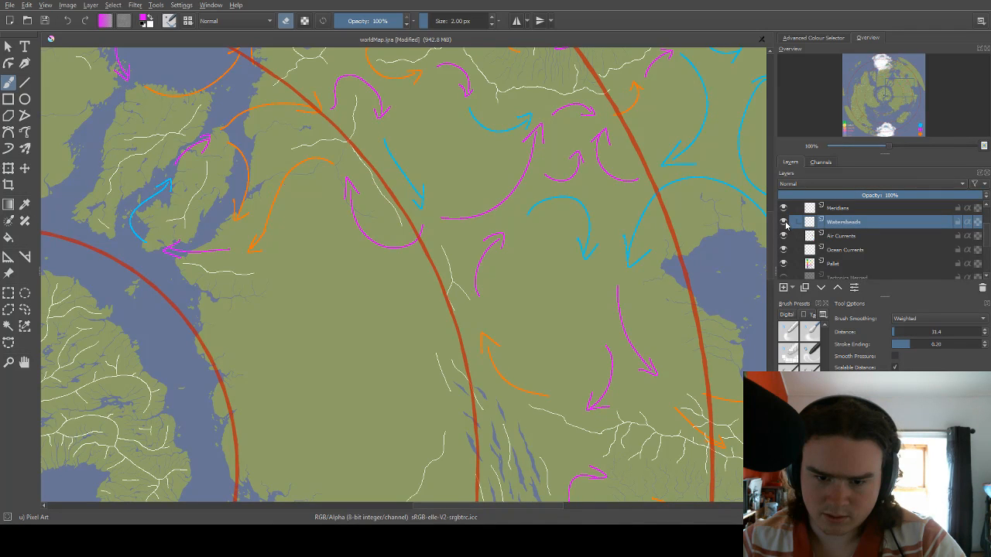
# Select the blue, magenta and orange arrows north of the long narrow lakes with rectangular selections, cut them from the Watersheds layer and deselect.
pyautogui.click(9, 292)
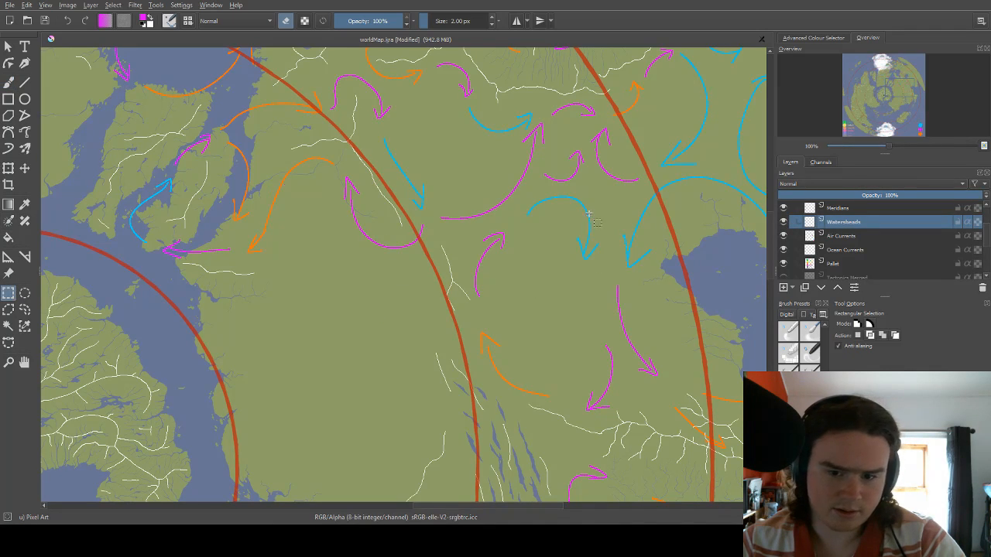
pyautogui.moveTo(521, 197); pyautogui.dragTo(601, 270)
pyautogui.moveTo(468, 229); pyautogui.dragTo(536, 287)
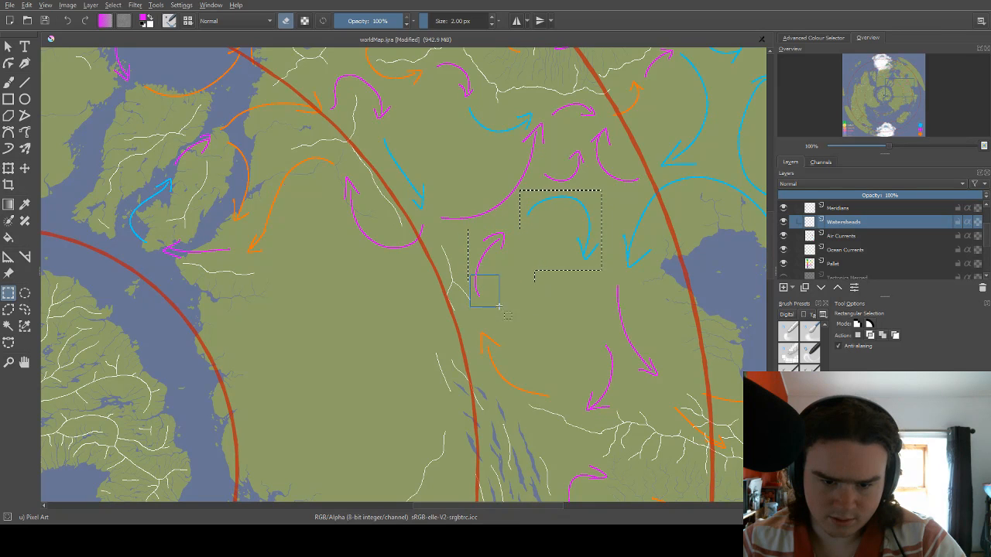
pyautogui.moveTo(472, 323); pyautogui.dragTo(555, 398)
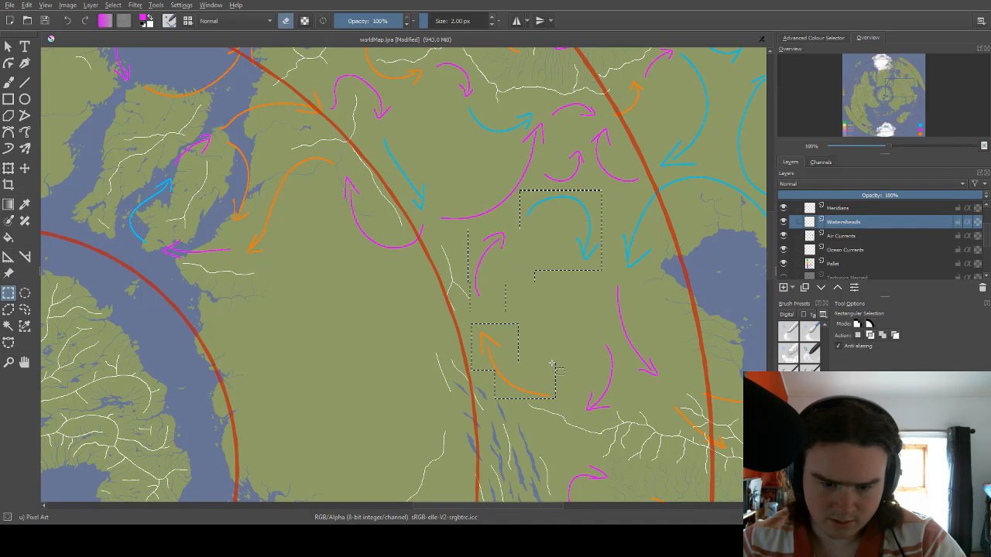
pyautogui.press('Delete')
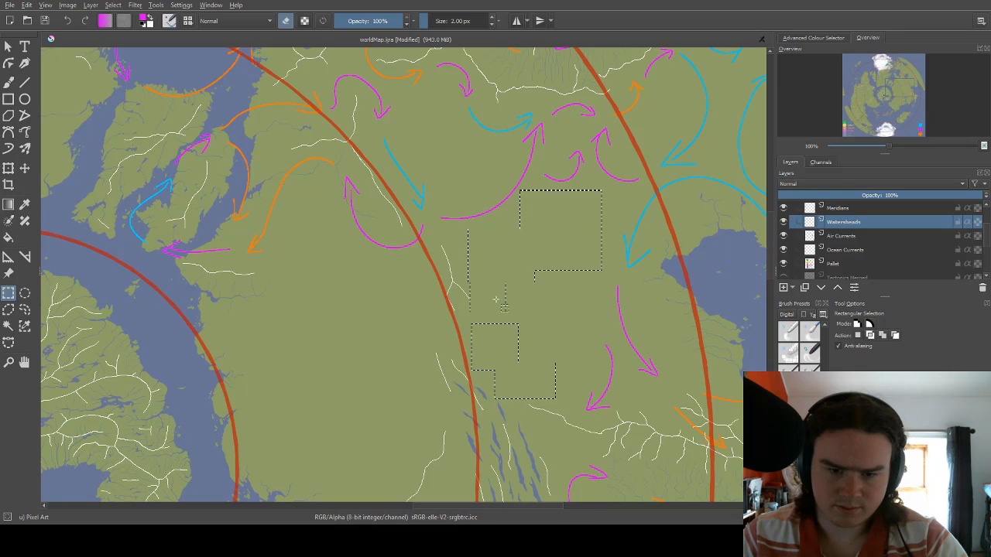
pyautogui.scroll(1, 495, 299)
pyautogui.hotkey('ctrl', 'shift', 'a')
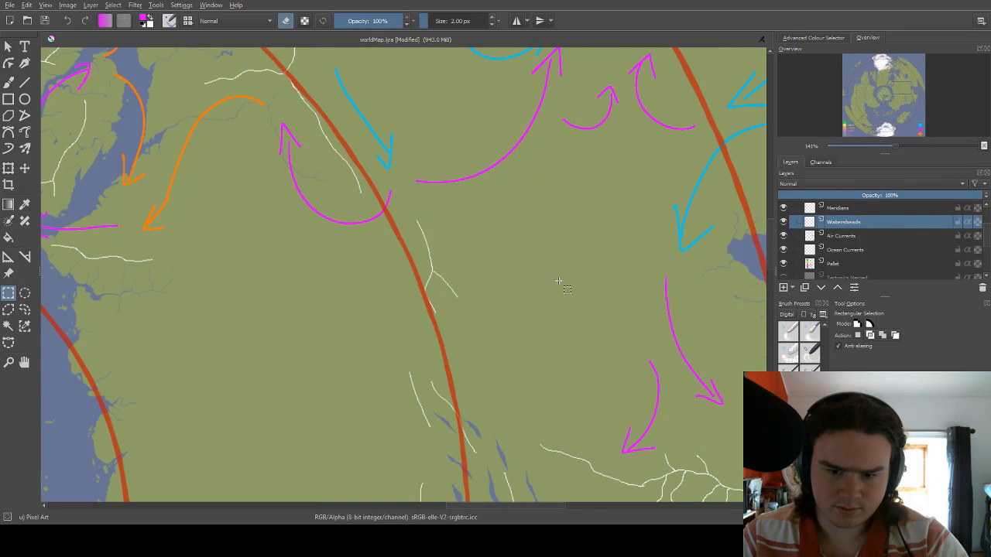
# Paste the cut arrows above the Air Currents layer and merge the pasted layer with Air Currents.
pyautogui.click(848, 236)
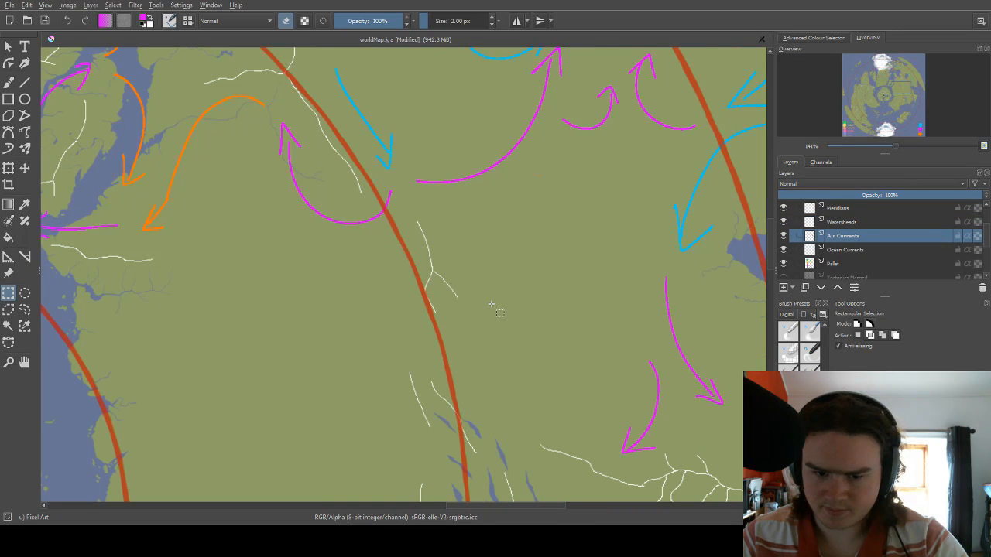
pyautogui.hotkey('ctrl', 'v')
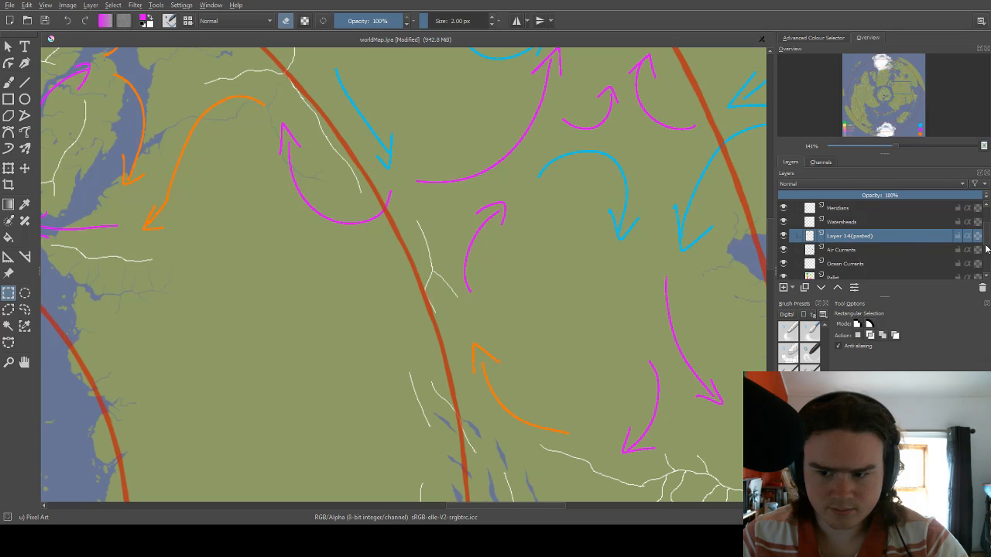
pyautogui.keyDown('shift'); pyautogui.click(852, 250); pyautogui.keyUp('shift')
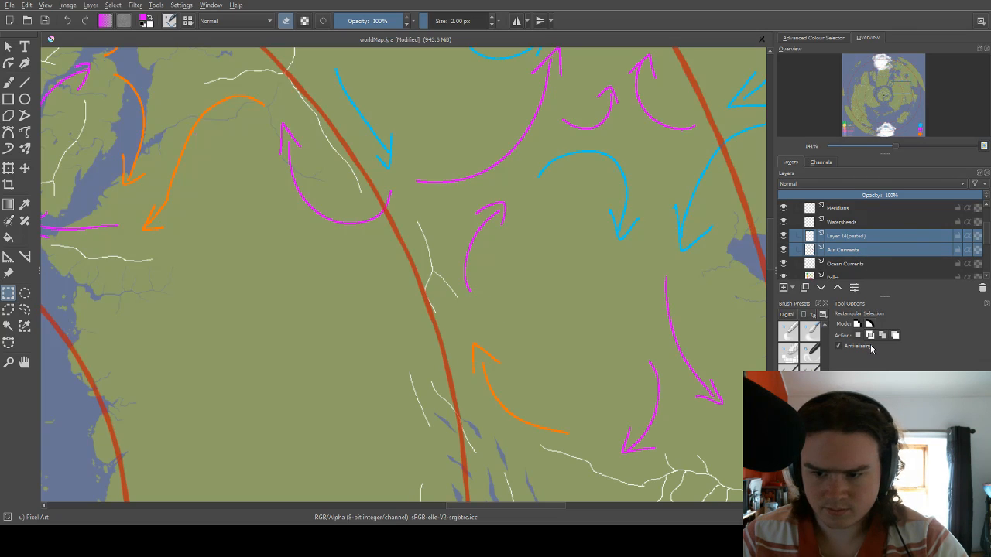
pyautogui.hotkey('ctrl', 'e')
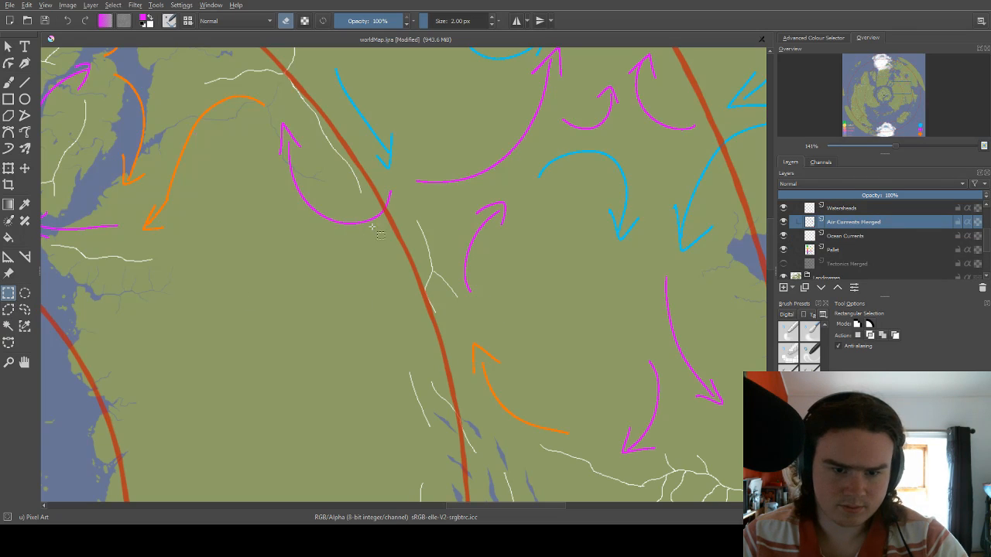
# Lock the Watersheds layer and make the Air Currents Merged layer active.
pyautogui.scroll(-2, 377, 231)
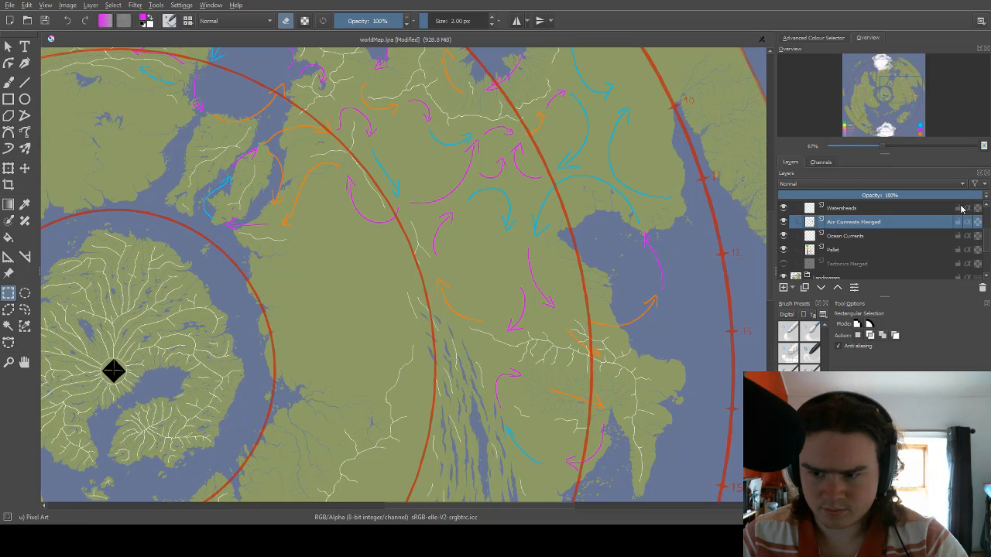
pyautogui.press('1')
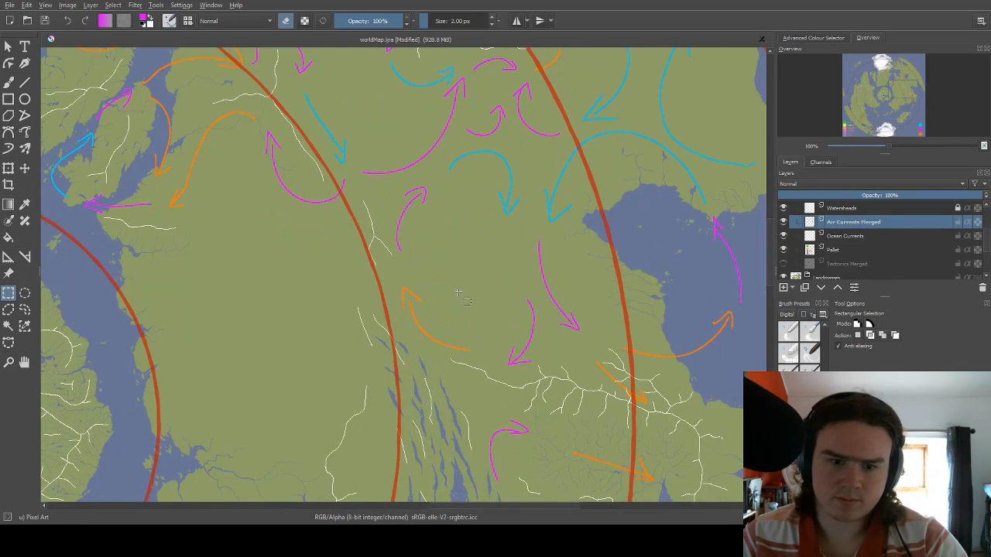
pyautogui.click(859, 237)
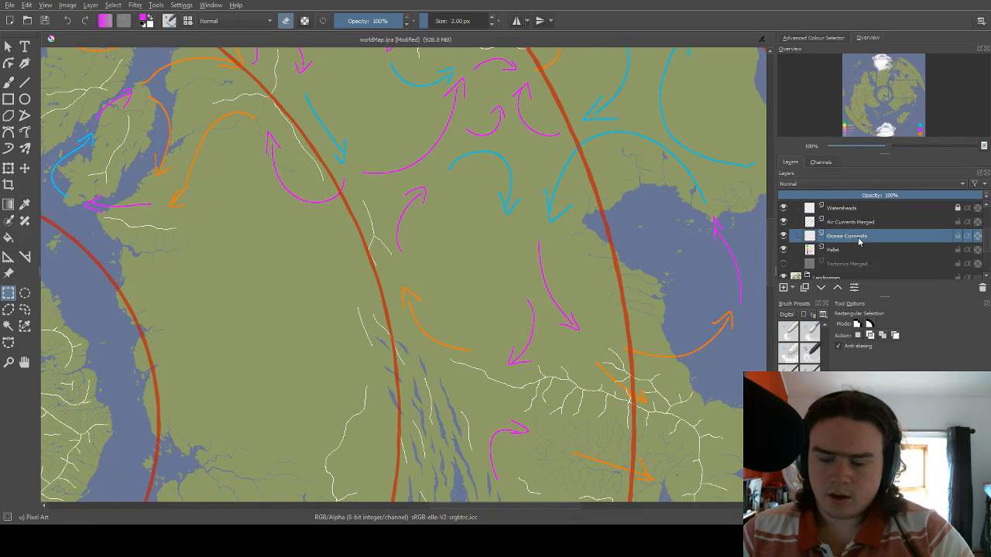
pyautogui.click(854, 227)
# Draw a 2 px orange arrow curving northwest into the empty interior, just inside the red circle northwest of the long narrow lakes.
pyautogui.scroll(-2, 440, 323)
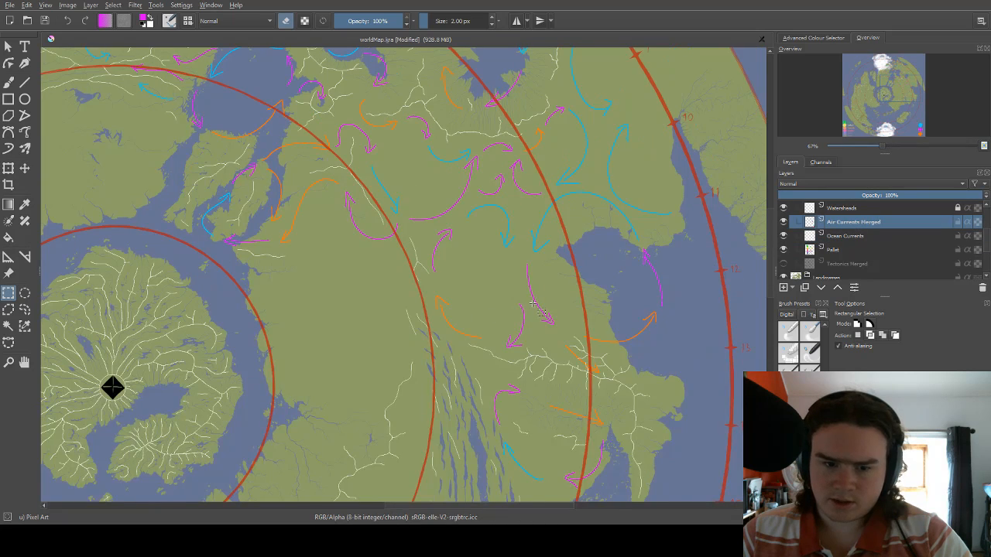
pyautogui.scroll(2, 348, 332)
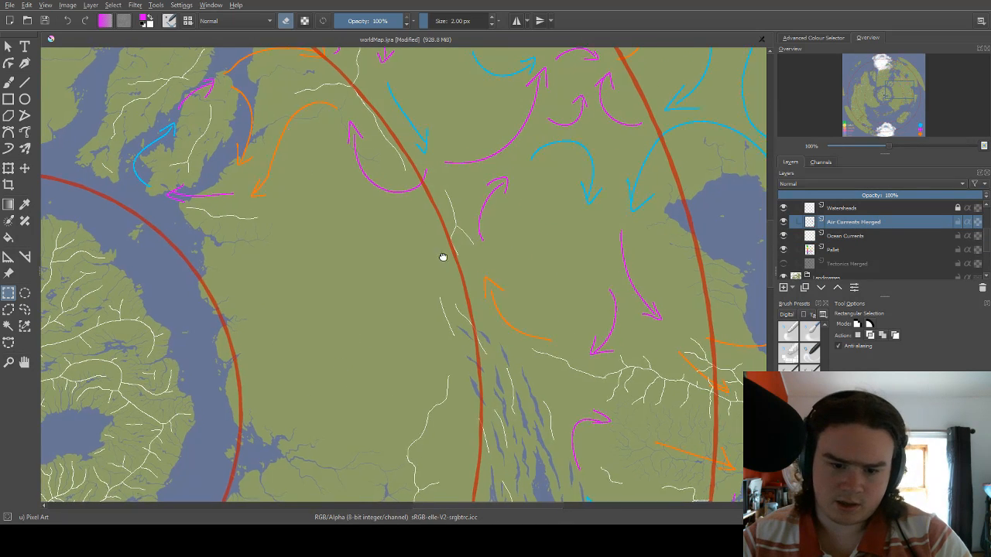
pyautogui.moveTo(442, 256); pyautogui.dragTo(481, 206)
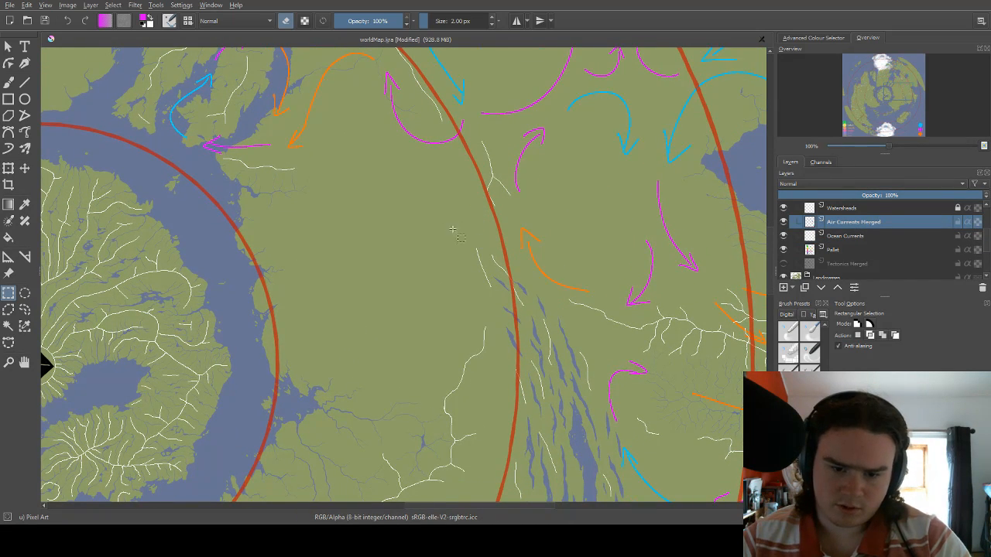
pyautogui.press('b')
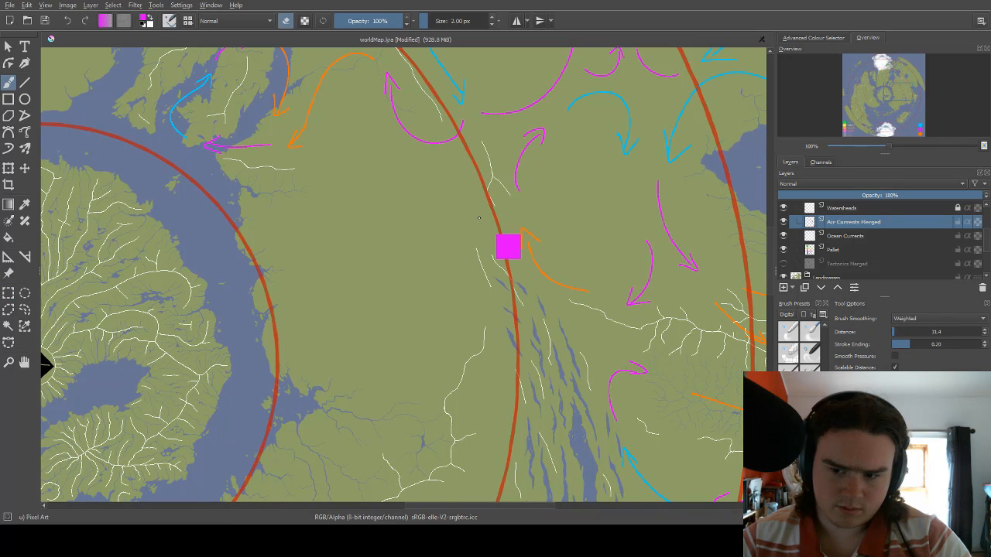
pyautogui.rightClick(477, 204)
pyautogui.click(519, 210)
pyautogui.rightClick(506, 190)
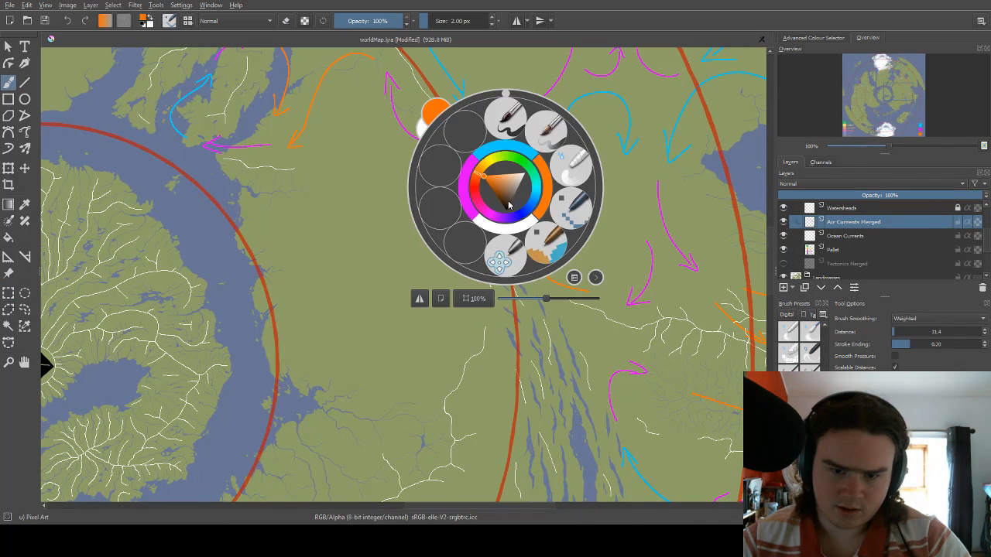
pyautogui.moveTo(491, 237); pyautogui.dragTo(458, 202)
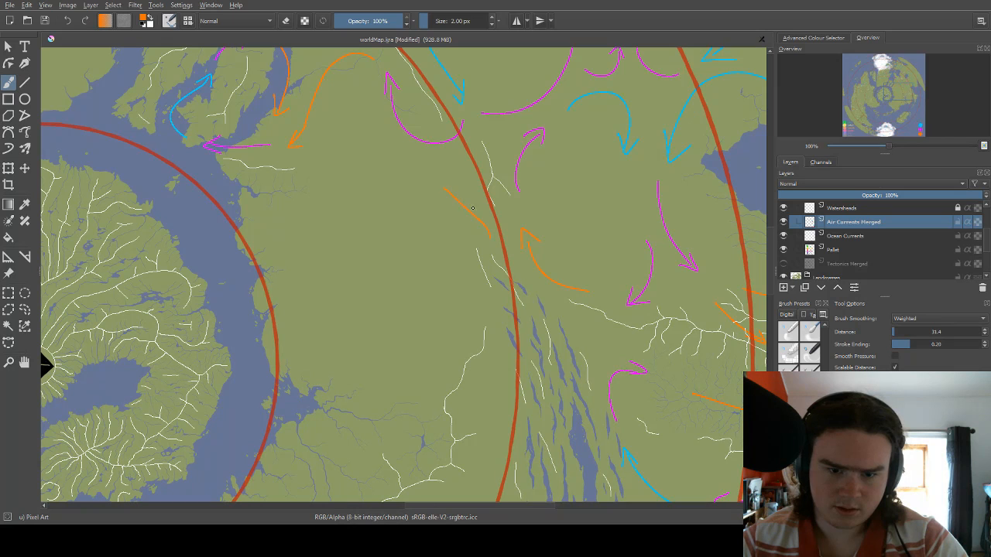
pyautogui.moveTo(447, 185); pyautogui.dragTo(477, 217)
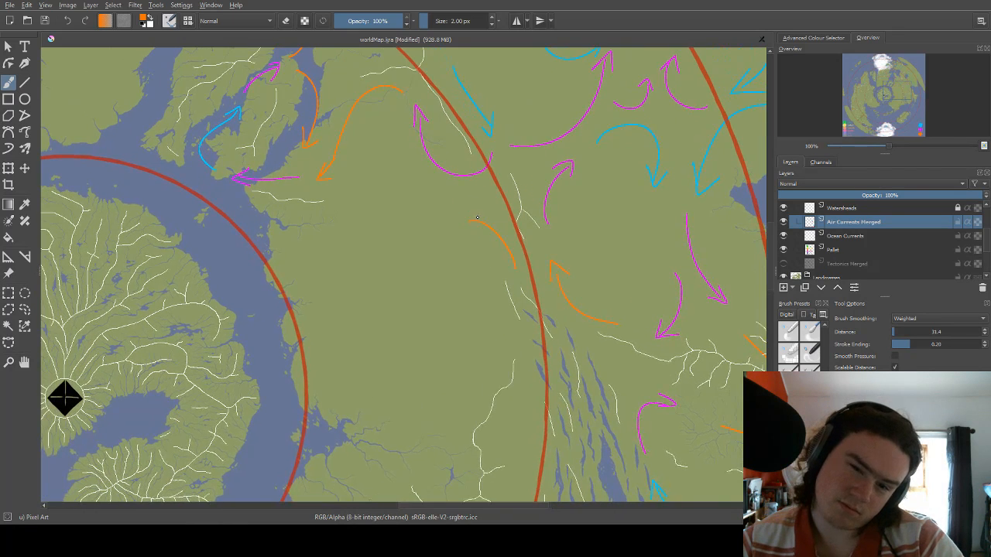
pyautogui.moveTo(510, 275)
pyautogui.mouseDown()
pyautogui.moveTo(461, 211)
pyautogui.moveTo(485, 201)
pyautogui.moveTo(494, 180)
pyautogui.mouseUp()
# Draw a magenta arrow curving west and southwest beyond the new orange arrow, and a blue arrow curving south along the west coast.
pyautogui.rightClick(496, 164)
pyautogui.click(458, 163)
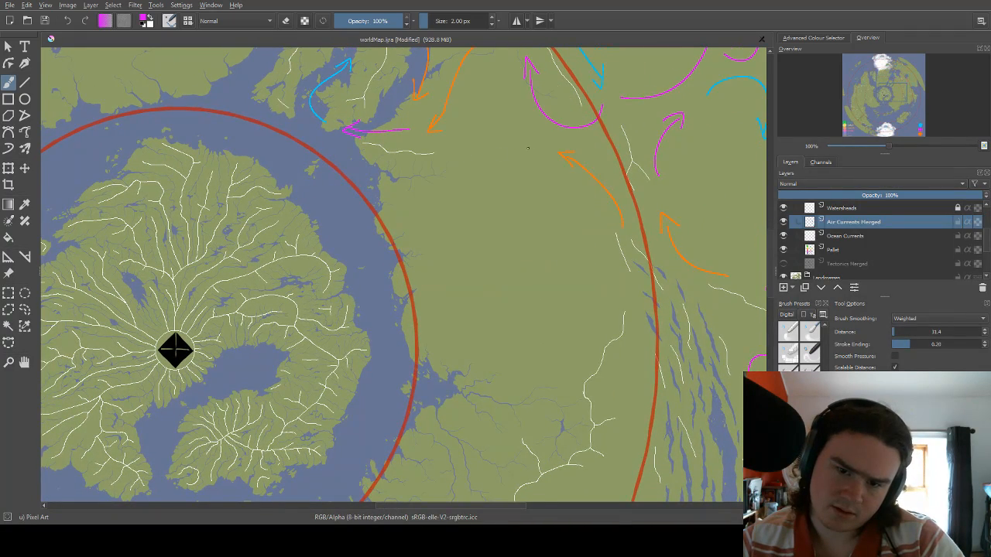
pyautogui.moveTo(529, 147)
pyautogui.mouseDown()
pyautogui.moveTo(474, 152)
pyautogui.moveTo(445, 185)
pyautogui.mouseUp()
pyautogui.moveTo(446, 165); pyautogui.dragTo(476, 195)
pyautogui.rightClick(476, 195)
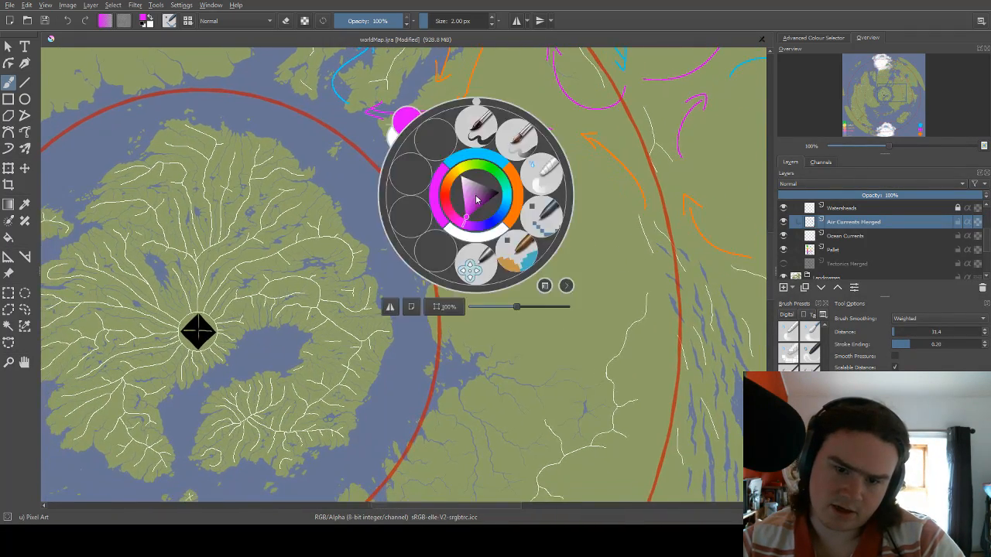
pyautogui.click(454, 157)
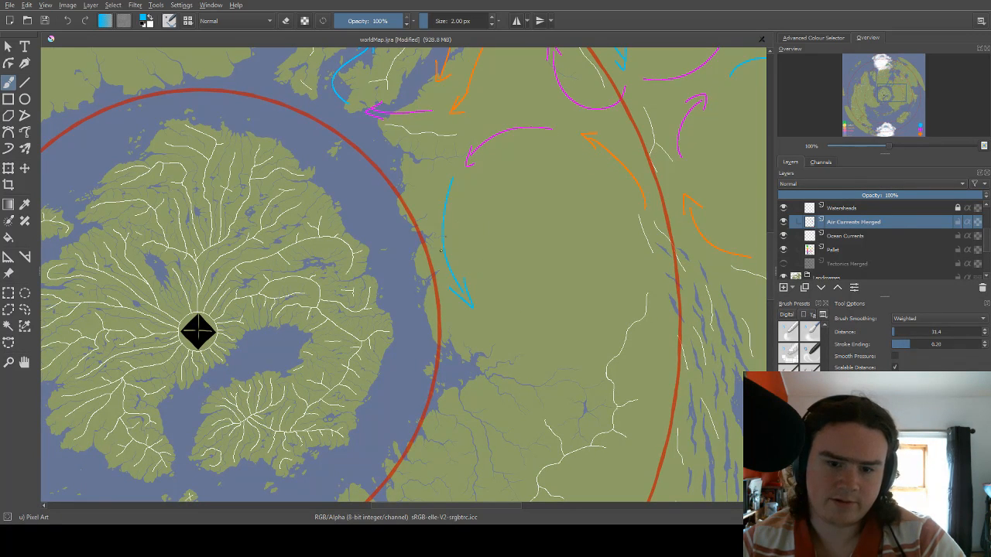
# Draw a magenta arrow curving east and northeast across the interior from just beyond the blue arrow's tip.
pyautogui.moveTo(527, 288)
pyautogui.mouseDown()
pyautogui.moveTo(478, 260)
pyautogui.moveTo(456, 223)
pyautogui.mouseUp()
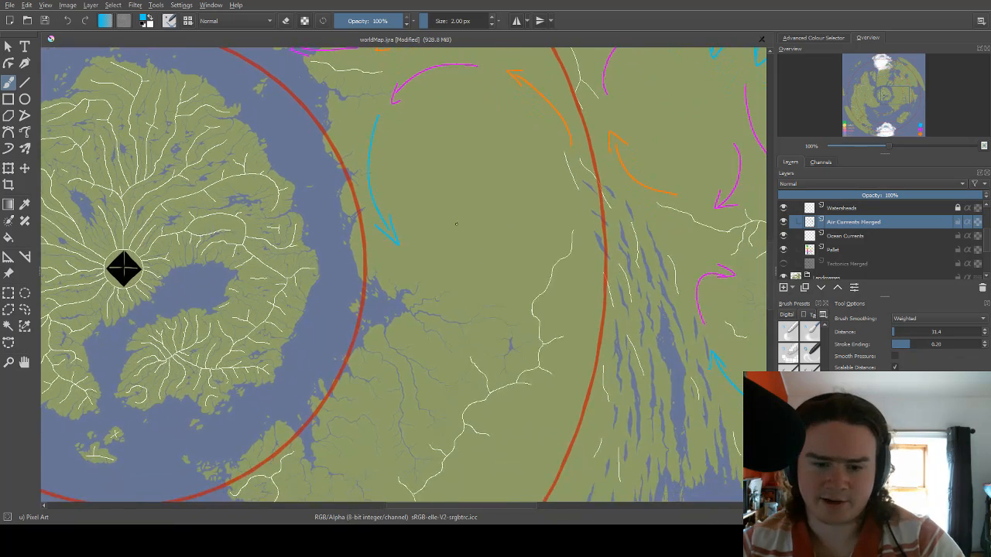
pyautogui.moveTo(449, 261)
pyautogui.mouseDown()
pyautogui.moveTo(452, 238)
pyautogui.moveTo(534, 223)
pyautogui.moveTo(520, 236)
pyautogui.mouseUp()
pyautogui.rightClick(452, 238)
pyautogui.click(416, 229)
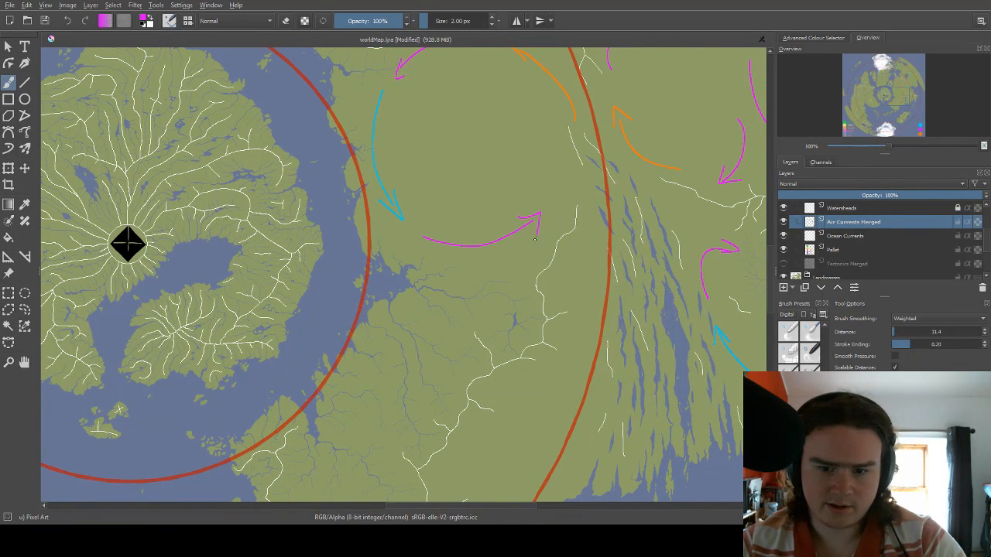
# Draw an orange arrow curving east from the interior magenta arrow's tip to the red circle at the northern end of the long lakes.
pyautogui.rightClick(551, 209)
pyautogui.click(593, 206)
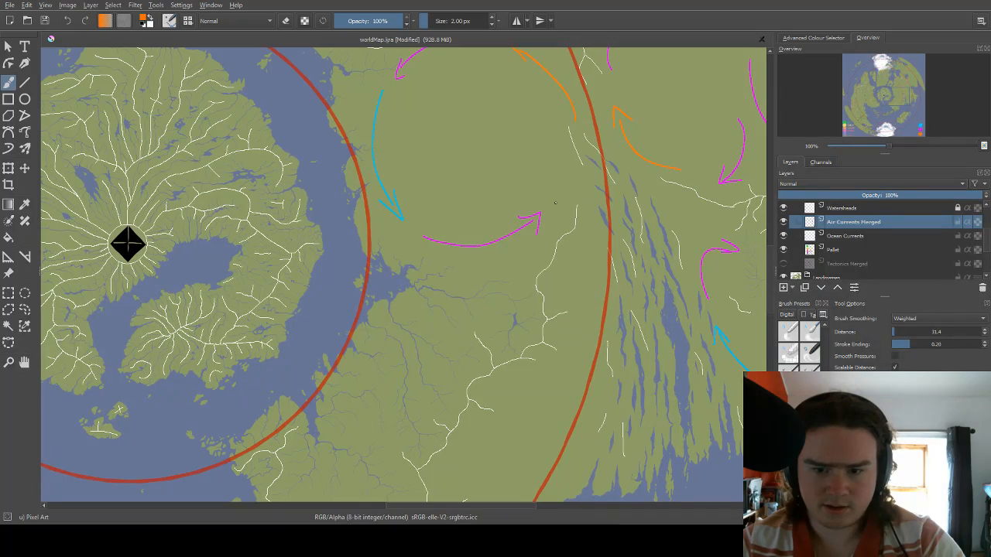
pyautogui.moveTo(616, 159); pyautogui.dragTo(469, 180)
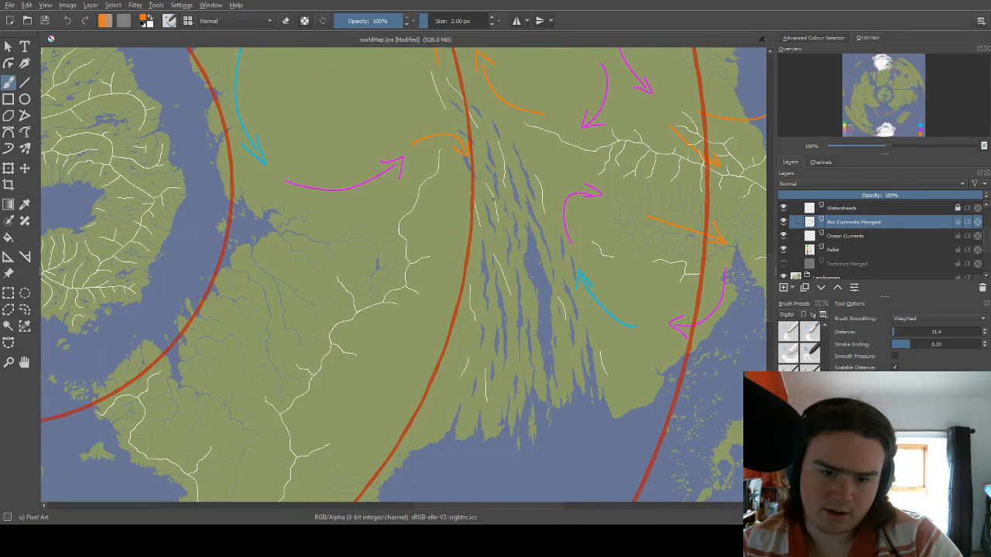
# Draw a magenta arrow running southeast from the orange arrow's tip into the long lakes, and a blue arrow continuing south from it.
pyautogui.rightClick(492, 200)
pyautogui.click(456, 207)
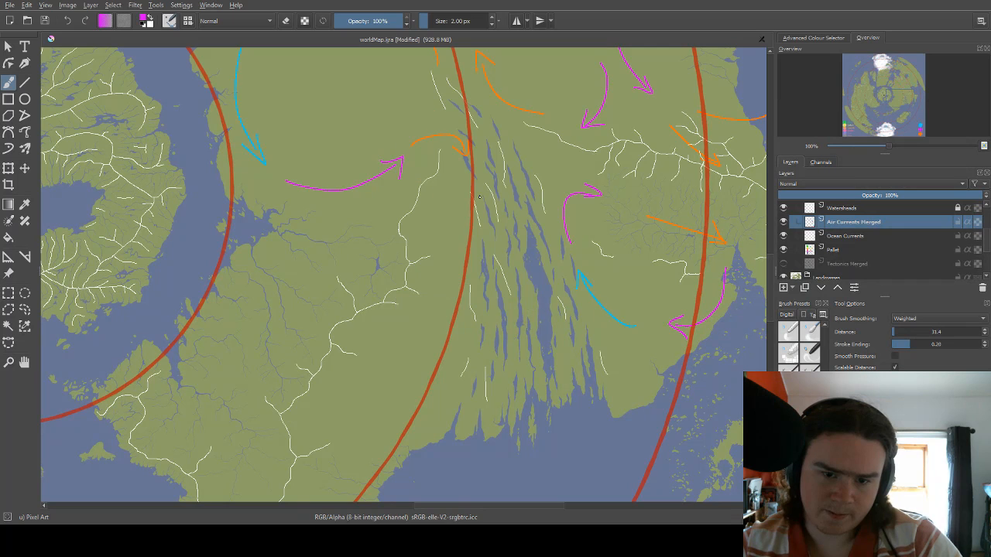
pyautogui.moveTo(475, 178)
pyautogui.mouseDown()
pyautogui.moveTo(491, 226)
pyautogui.moveTo(507, 154)
pyautogui.moveTo(526, 150)
pyautogui.moveTo(529, 170)
pyautogui.moveTo(529, 153)
pyautogui.mouseUp()
pyautogui.rightClick(529, 160)
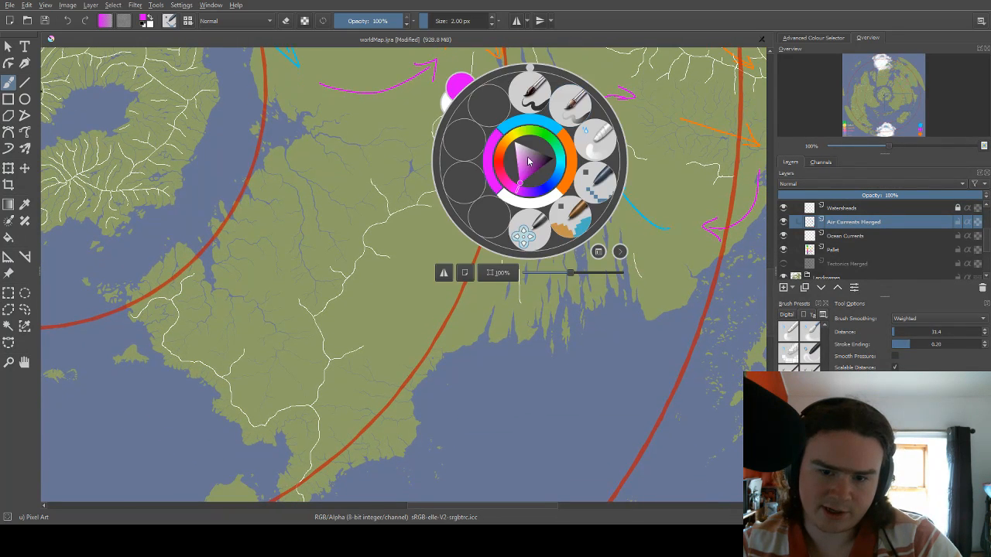
pyautogui.click(528, 127)
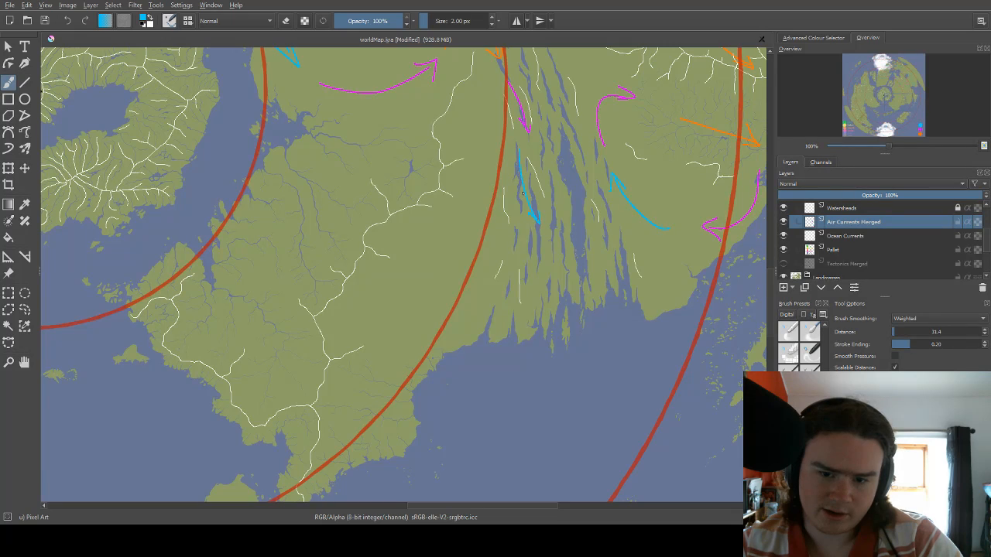
pyautogui.moveTo(541, 135); pyautogui.dragTo(524, 162)
# Draw a magenta arrow curving west and south around the lakes' northern end, starting at the tip of the long eastern watershed line.
pyautogui.moveTo(492, 120); pyautogui.dragTo(479, 201)
pyautogui.rightClick(497, 176)
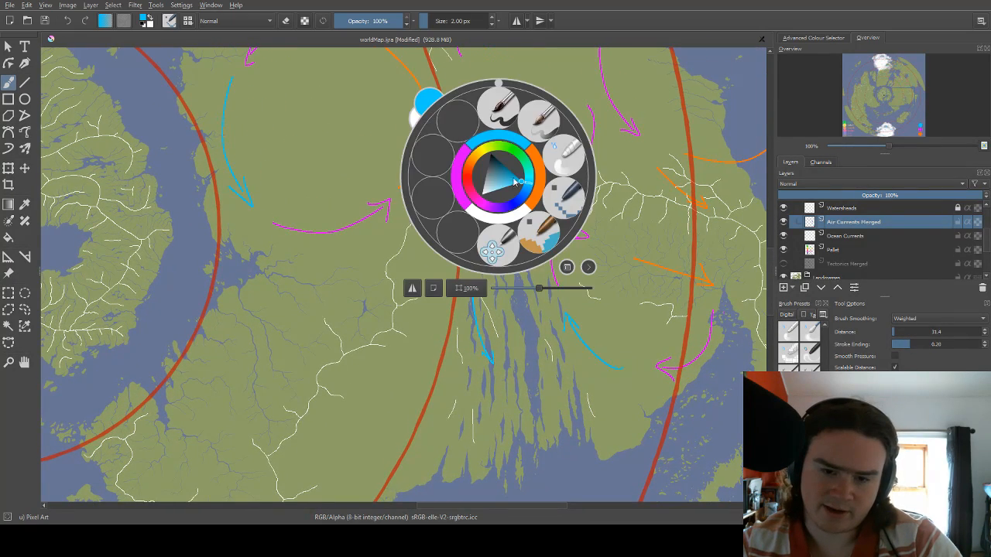
pyautogui.click(458, 172)
pyautogui.moveTo(524, 185); pyautogui.dragTo(529, 142)
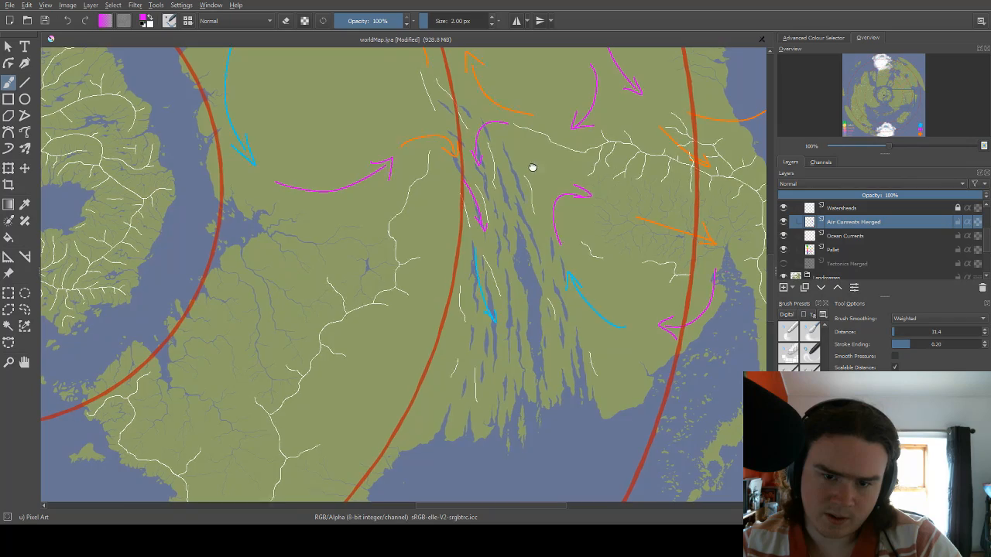
# Draw a straight magenta arrow heading southwest just inside the red circle, and a hooked magenta arrow curving north among the eastern lakes.
pyautogui.moveTo(531, 166)
pyautogui.mouseDown()
pyautogui.moveTo(568, 218)
pyautogui.moveTo(551, 214)
pyautogui.moveTo(531, 141)
pyautogui.mouseUp()
pyautogui.moveTo(517, 204)
pyautogui.mouseDown()
pyautogui.moveTo(527, 154)
pyautogui.moveTo(529, 190)
pyautogui.moveTo(492, 239)
pyautogui.moveTo(507, 225)
pyautogui.mouseUp()
pyautogui.moveTo(565, 142); pyautogui.dragTo(505, 164)
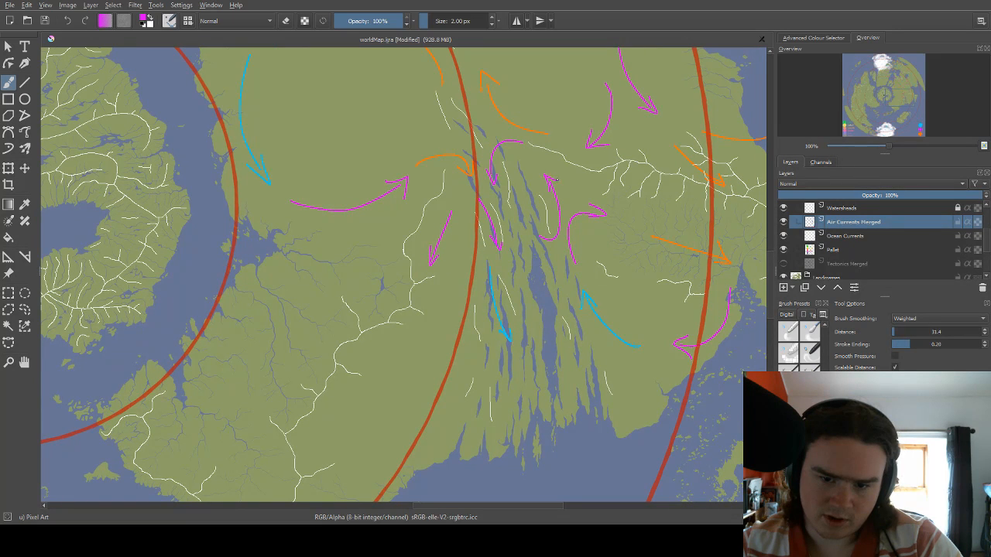
# Draw a short orange arrow northwest from the hooked magenta arrow's tip, and a blue arrow curving southeast between the northern lakes.
pyautogui.rightClick(551, 164)
pyautogui.click(591, 159)
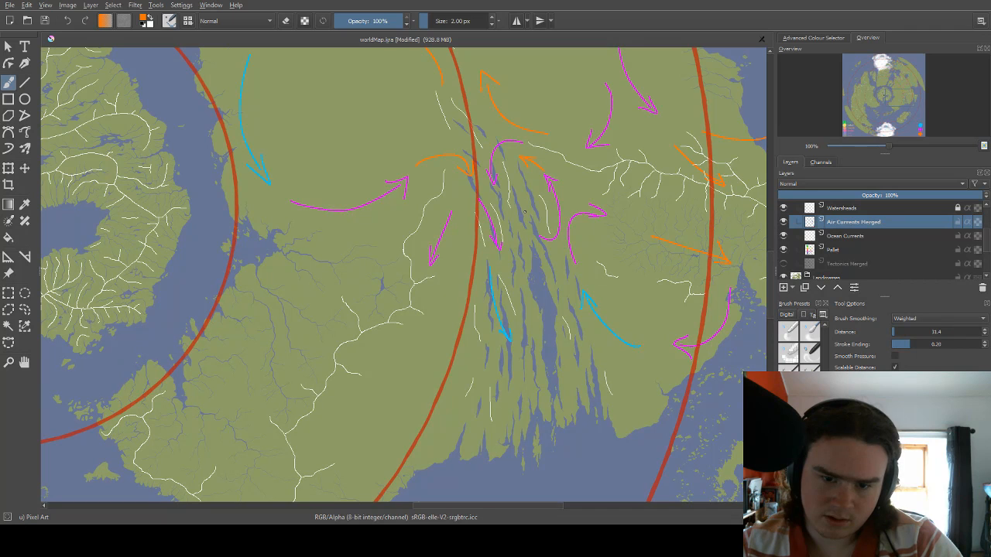
pyautogui.rightClick(526, 216)
pyautogui.click(531, 179)
pyautogui.moveTo(532, 231); pyautogui.dragTo(534, 229)
# Examine the air current arrows around the long lakes and across the whole world map.
pyautogui.moveTo(530, 217)
pyautogui.mouseDown()
pyautogui.moveTo(522, 233)
pyautogui.moveTo(532, 156)
pyautogui.moveTo(555, 135)
pyautogui.moveTo(528, 164)
pyautogui.moveTo(546, 233)
pyautogui.moveTo(565, 160)
pyautogui.mouseUp()
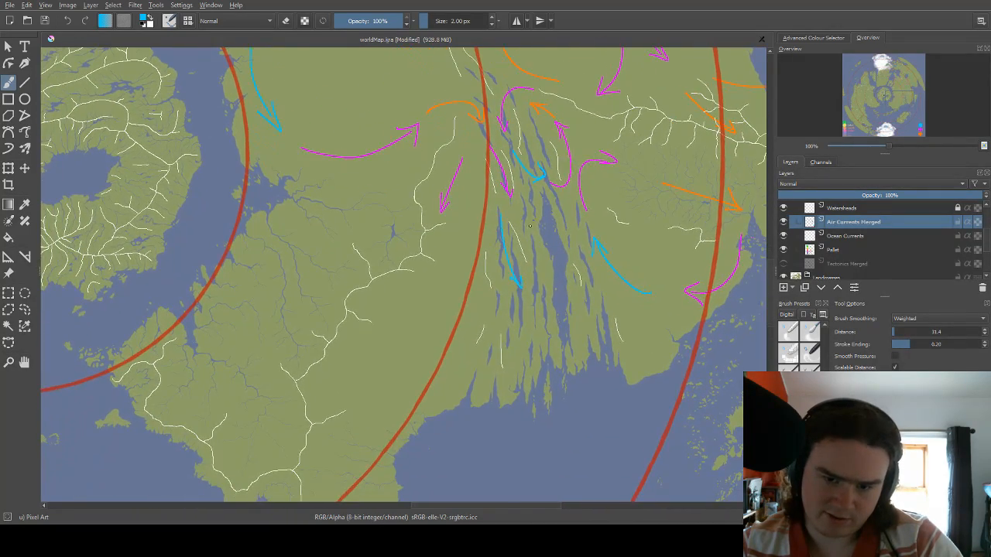
pyautogui.moveTo(530, 225); pyautogui.dragTo(525, 215)
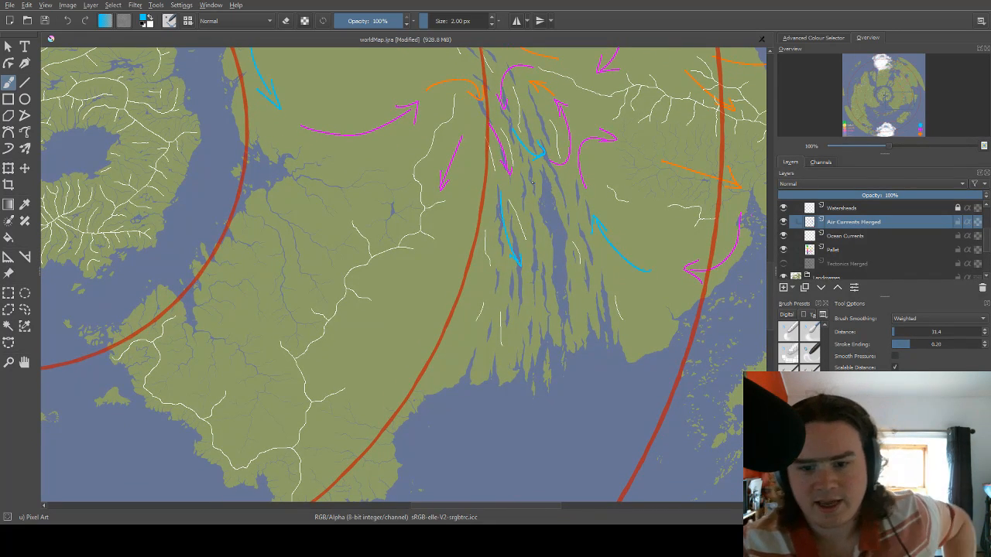
pyautogui.moveTo(532, 183); pyautogui.dragTo(552, 233)
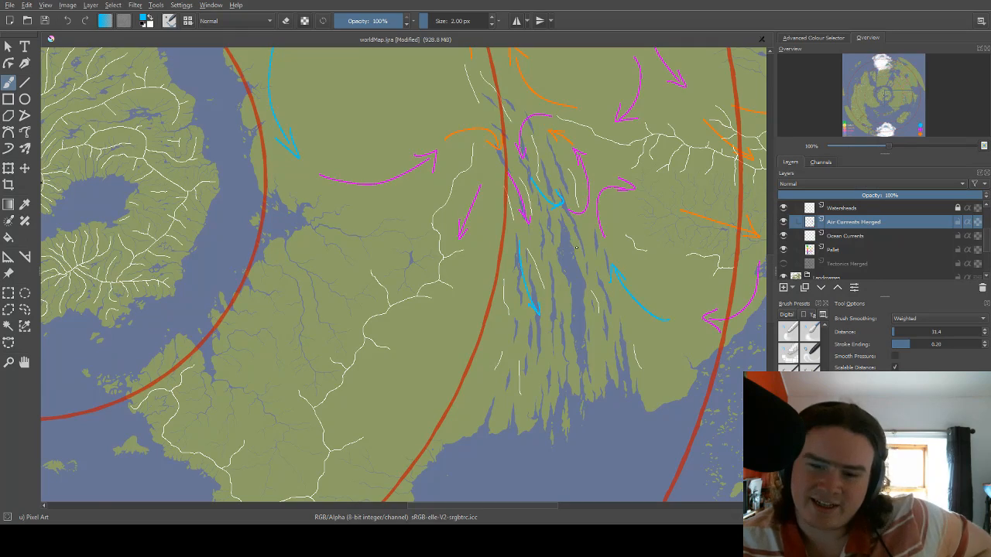
pyautogui.scroll(-3, 575, 247)
pyautogui.scroll(5, 469, 207)
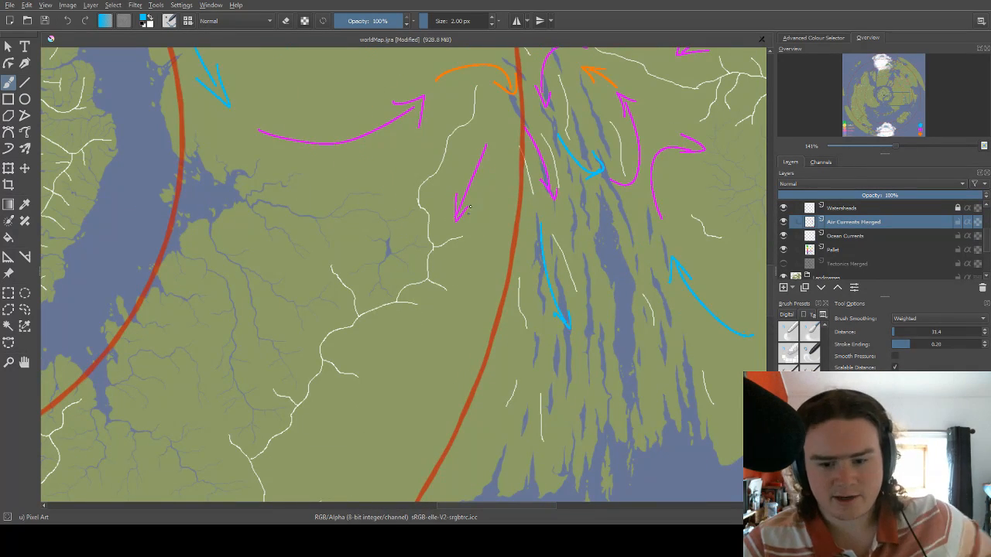
pyautogui.moveTo(486, 179)
pyautogui.mouseDown()
pyautogui.moveTo(448, 194)
pyautogui.moveTo(419, 269)
pyautogui.mouseUp()
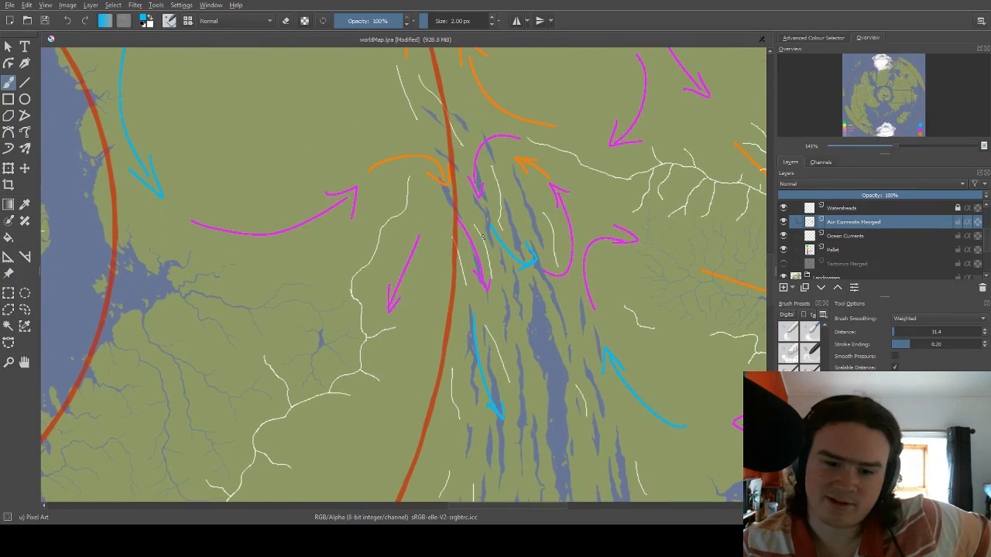
pyautogui.scroll(-3, 593, 240)
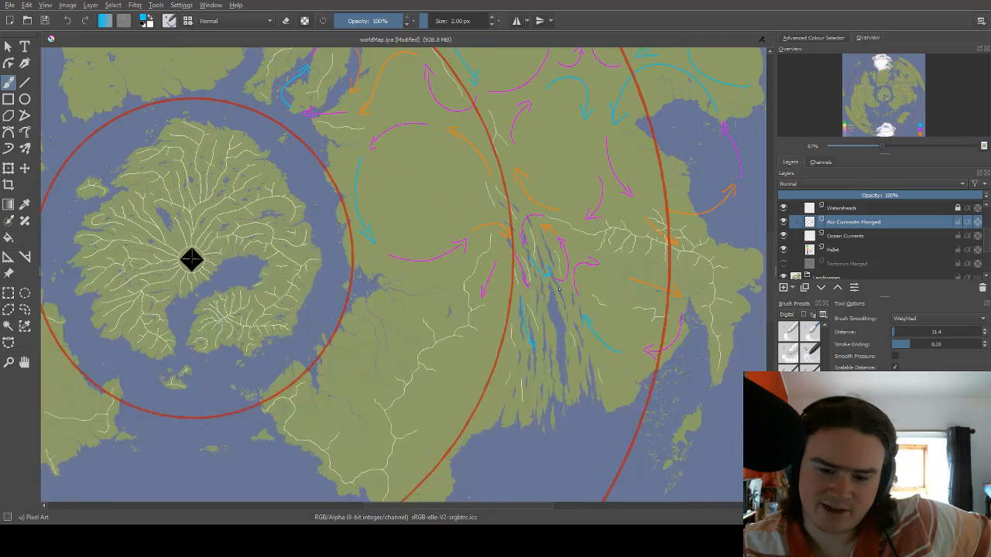
pyautogui.scroll(-3, 545, 298)
pyautogui.scroll(-3, 546, 298)
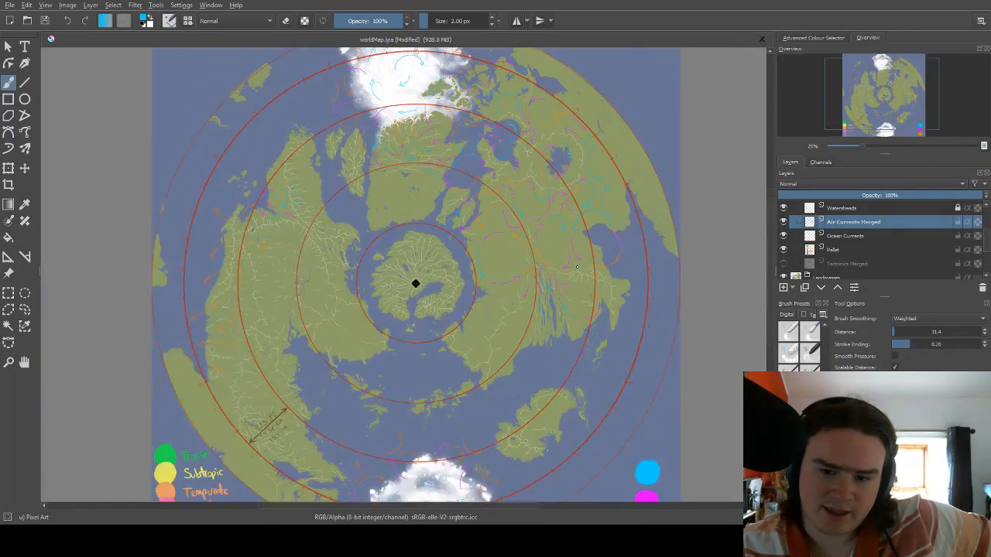
pyautogui.scroll(2, 551, 283)
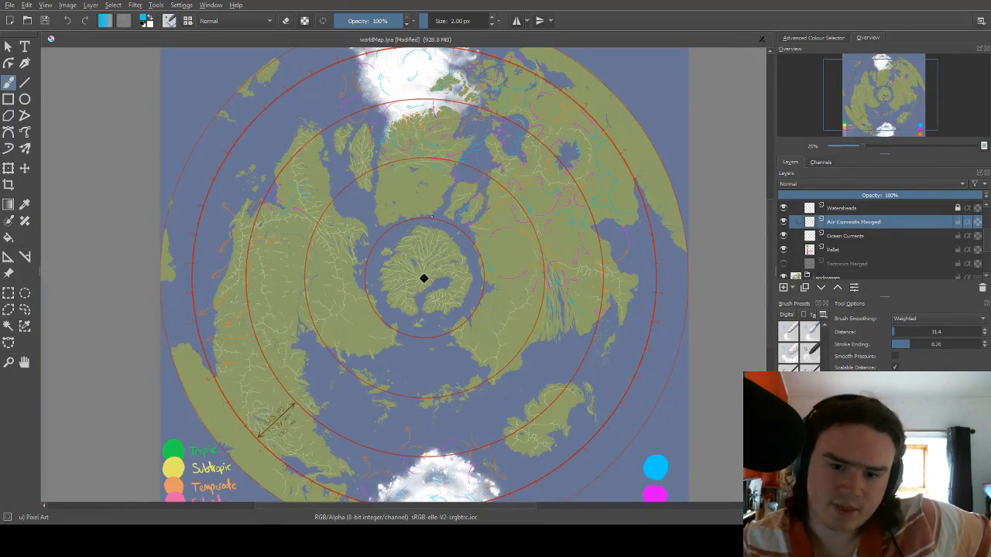
pyautogui.moveTo(497, 285); pyautogui.dragTo(508, 245)
pyautogui.moveTo(533, 181); pyautogui.dragTo(522, 234)
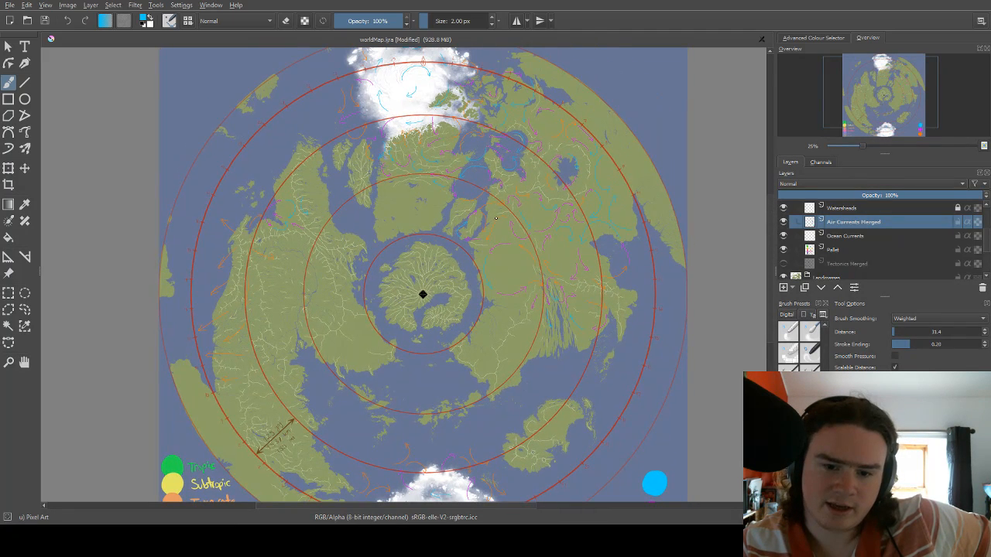
# Paint two crossing diagonal orange bands over the whole map with a 116.73 px brush.
pyautogui.rightClick(497, 221)
pyautogui.click(533, 226)
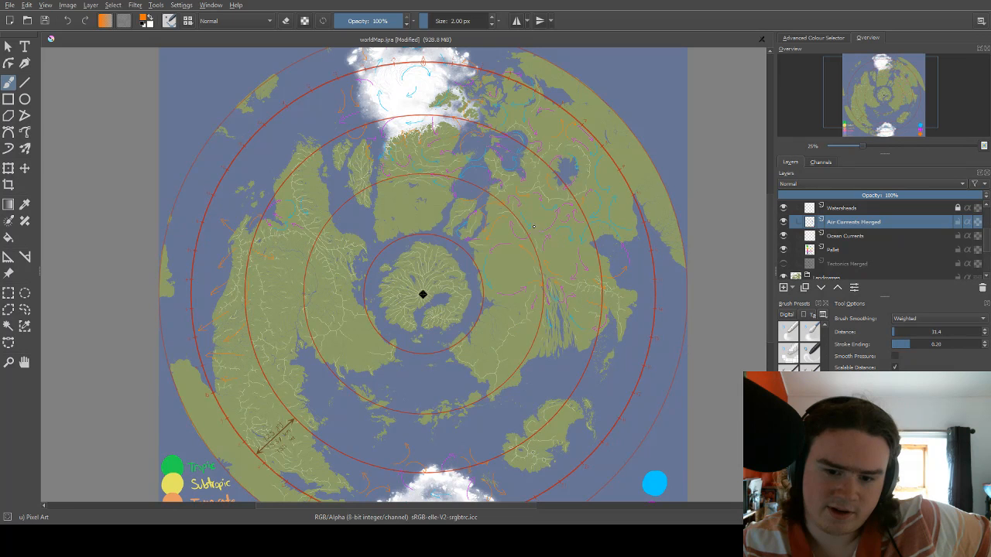
pyautogui.click(452, 21)
pyautogui.moveTo(409, 203); pyautogui.dragTo(418, 167)
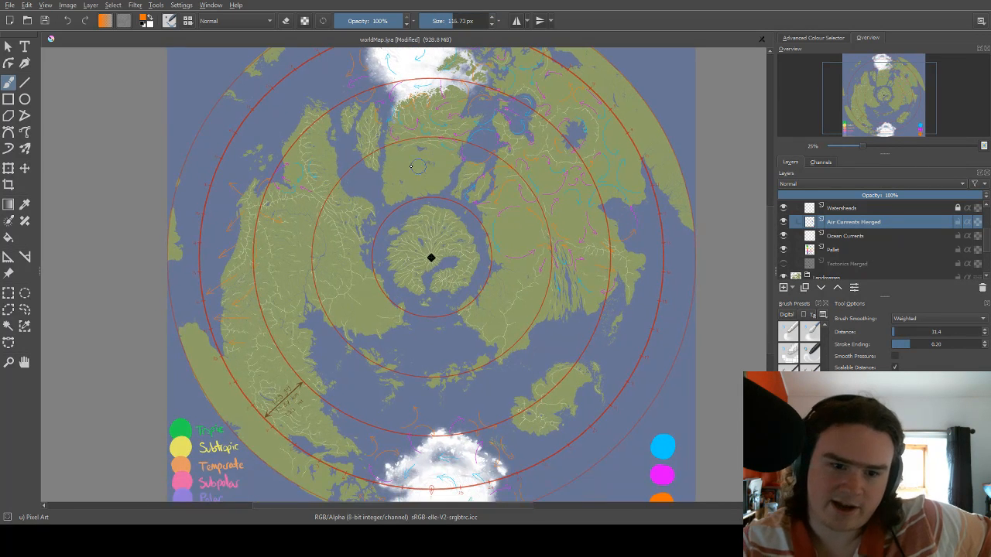
pyautogui.moveTo(259, 100)
pyautogui.mouseDown()
pyautogui.moveTo(455, 264)
pyautogui.moveTo(619, 363)
pyautogui.mouseUp()
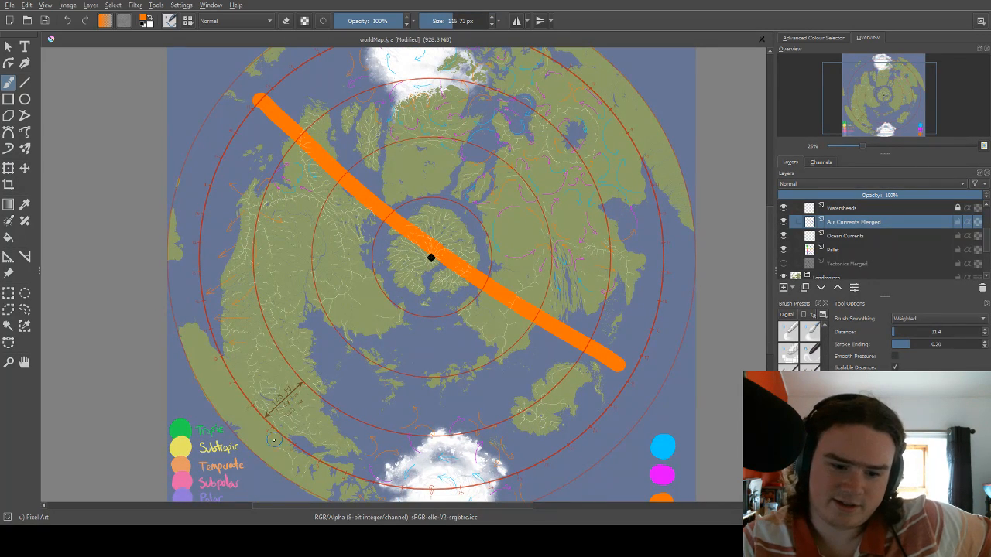
pyautogui.moveTo(275, 440)
pyautogui.mouseDown()
pyautogui.moveTo(479, 166)
pyautogui.moveTo(559, 85)
pyautogui.mouseUp()
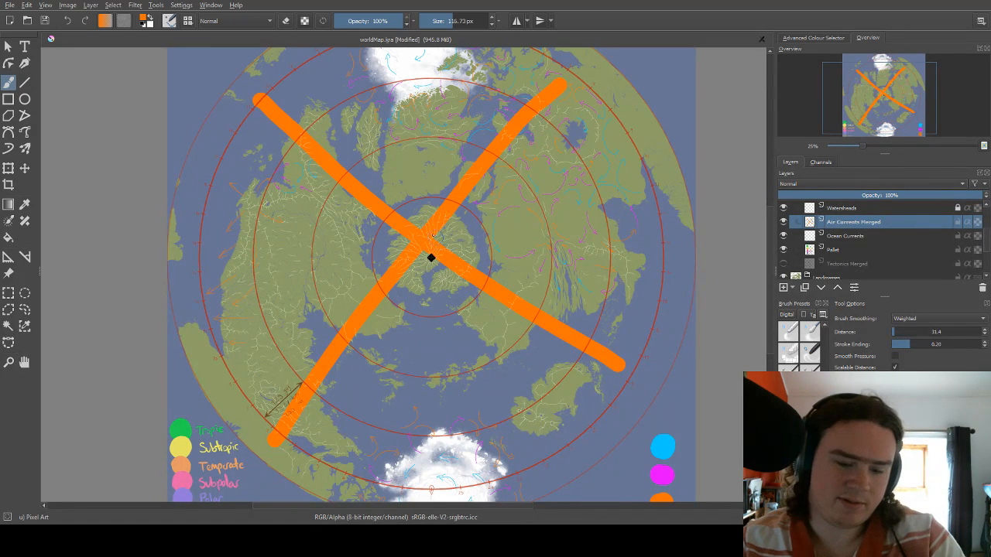
# Erase the crossing bands' middle inside the innermost red circle, and undo the erasing along with both bands.
pyautogui.press('e')
pyautogui.moveTo(435, 242)
pyautogui.mouseDown()
pyautogui.moveTo(417, 221)
pyautogui.moveTo(410, 232)
pyautogui.moveTo(394, 204)
pyautogui.moveTo(389, 212)
pyautogui.moveTo(467, 297)
pyautogui.moveTo(477, 272)
pyautogui.moveTo(460, 204)
pyautogui.moveTo(437, 238)
pyautogui.mouseUp()
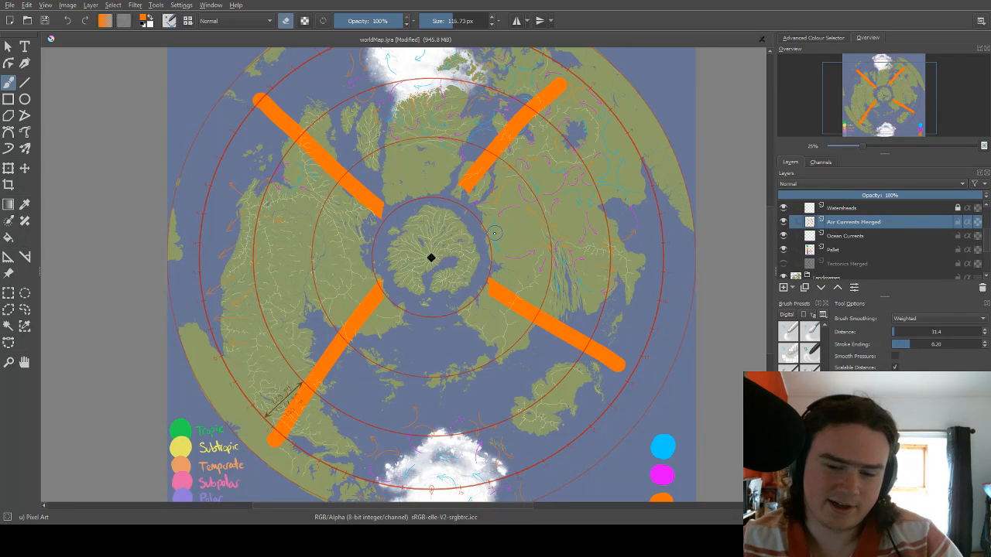
pyautogui.moveTo(497, 219); pyautogui.dragTo(467, 315)
pyautogui.hotkey('ctrl', 'z')
pyautogui.hotkey('ctrl', 'z')
pyautogui.hotkey('ctrl', 'z')
pyautogui.hotkey('ctrl', 'z')
pyautogui.hotkey('ctrl', 'z')
# Switch the brush from erasing back to painting and reduce its size to 2 px.
pyautogui.scroll(3, 466, 315)
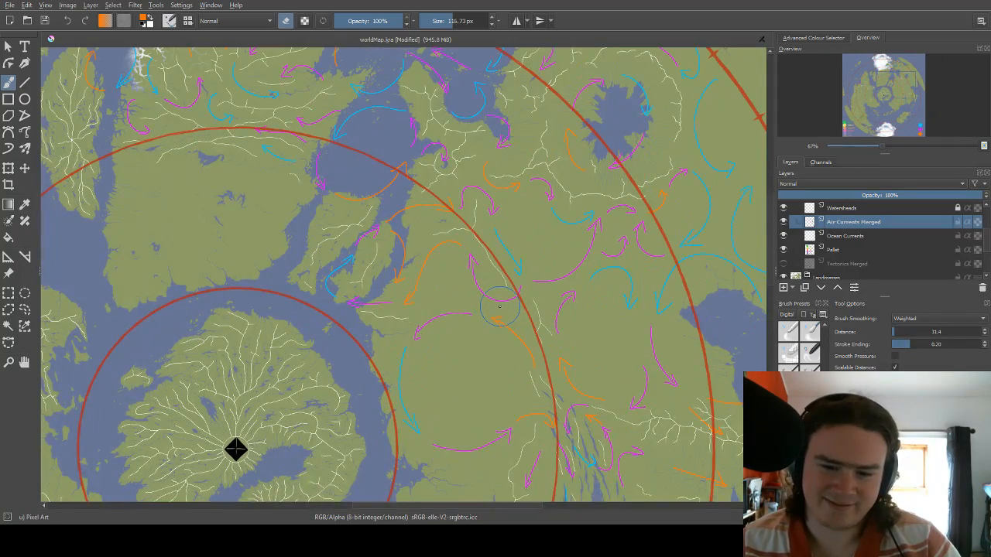
pyautogui.moveTo(458, 242); pyautogui.dragTo(371, 268)
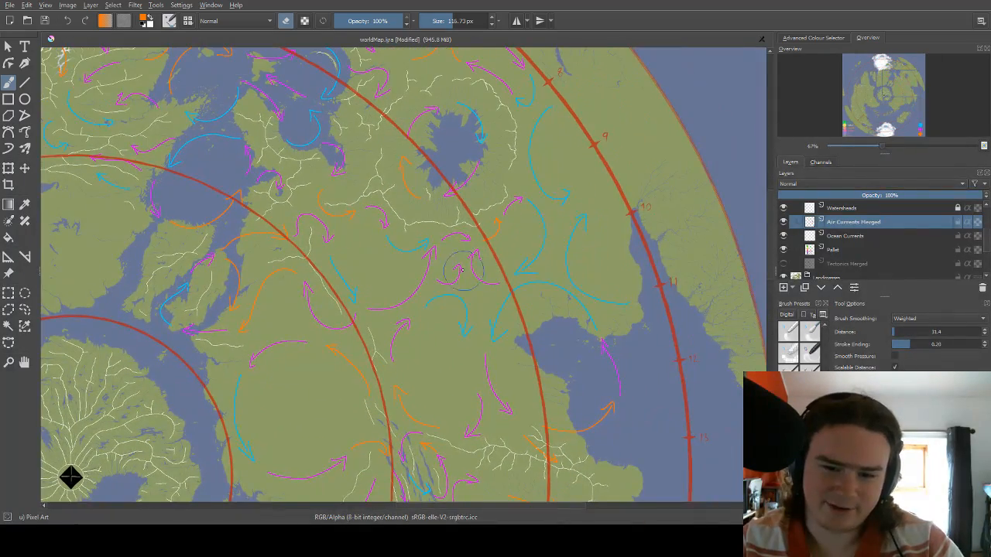
pyautogui.moveTo(585, 193); pyautogui.dragTo(517, 205)
pyautogui.moveTo(488, 282); pyautogui.dragTo(498, 228)
pyautogui.rightClick(499, 243)
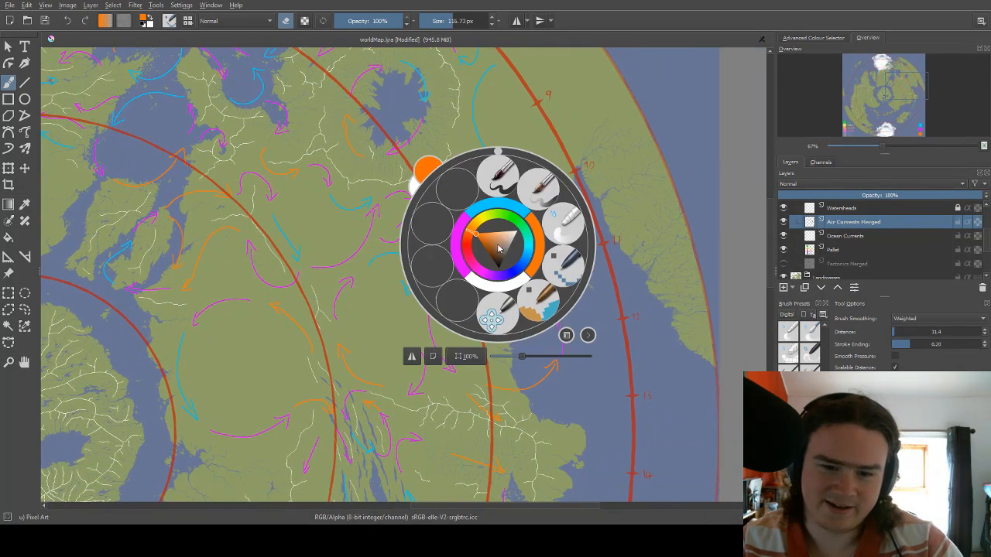
pyautogui.click(539, 224)
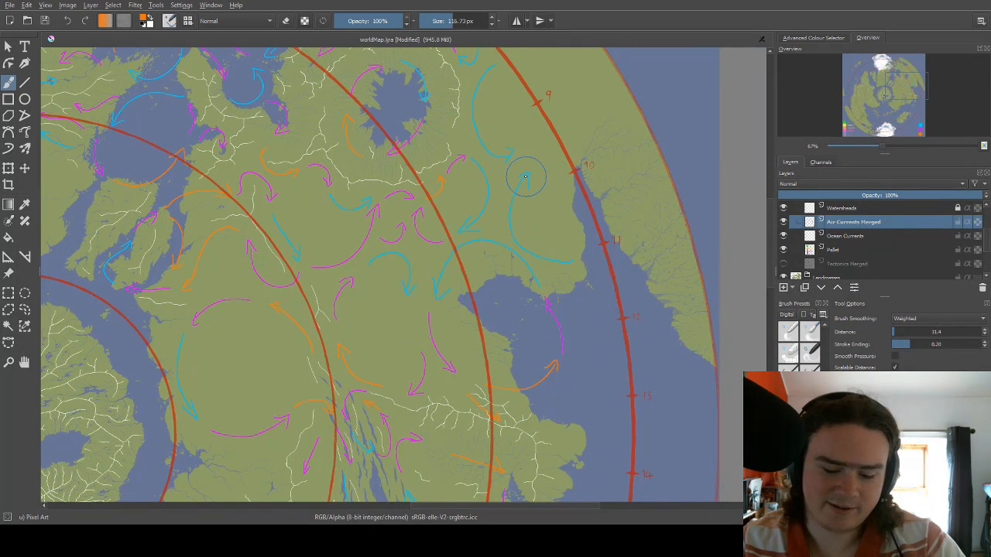
pyautogui.press('[')
pyautogui.press('[')
pyautogui.press('[')
pyautogui.press('[')
pyautogui.press('[')
pyautogui.press('[')
pyautogui.press('[')
pyautogui.press('[')
pyautogui.press('[')
pyautogui.press('[')
pyautogui.press('[')
pyautogui.press('[')
pyautogui.press('[')
pyautogui.press('[')
pyautogui.press('[')
pyautogui.press('[')
pyautogui.press('[')
pyautogui.press('[')
pyautogui.press('[')
pyautogui.press('[')
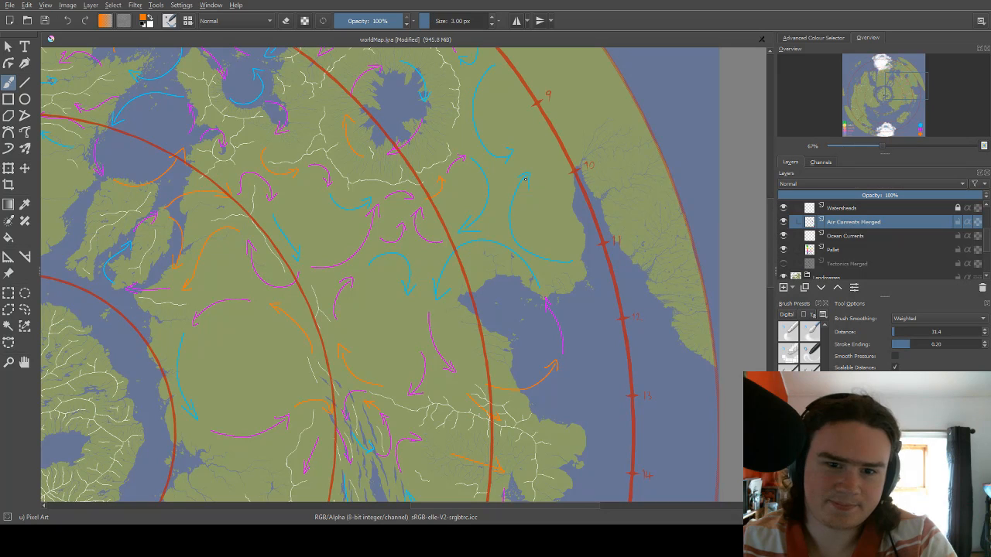
pyautogui.press('[')
# Draw a magenta arrow heading northeast across the outer red circle between marks 9 and 10 on the eastern continent.
pyautogui.rightClick(524, 178)
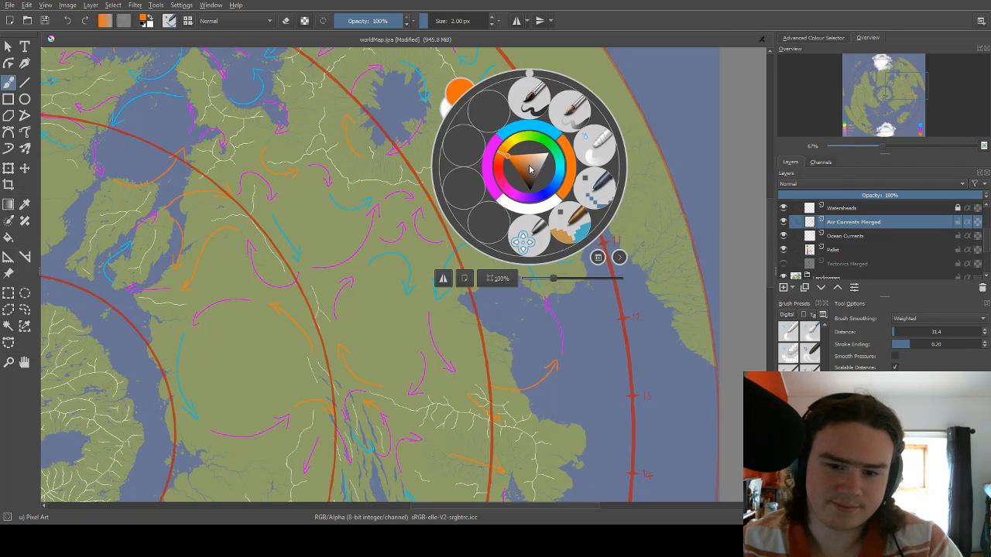
pyautogui.click(548, 143)
pyautogui.moveTo(534, 153); pyautogui.dragTo(585, 121)
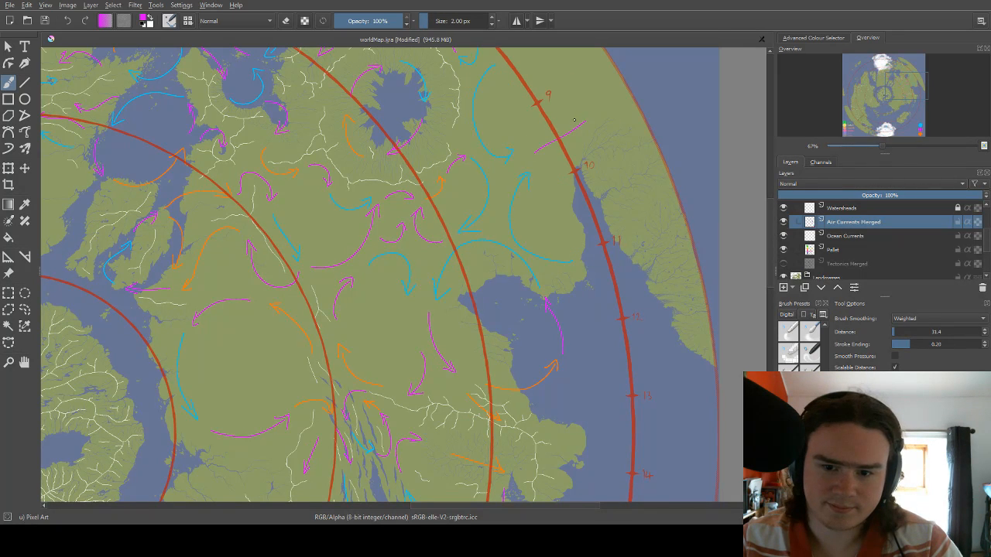
pyautogui.scroll(2, 574, 114)
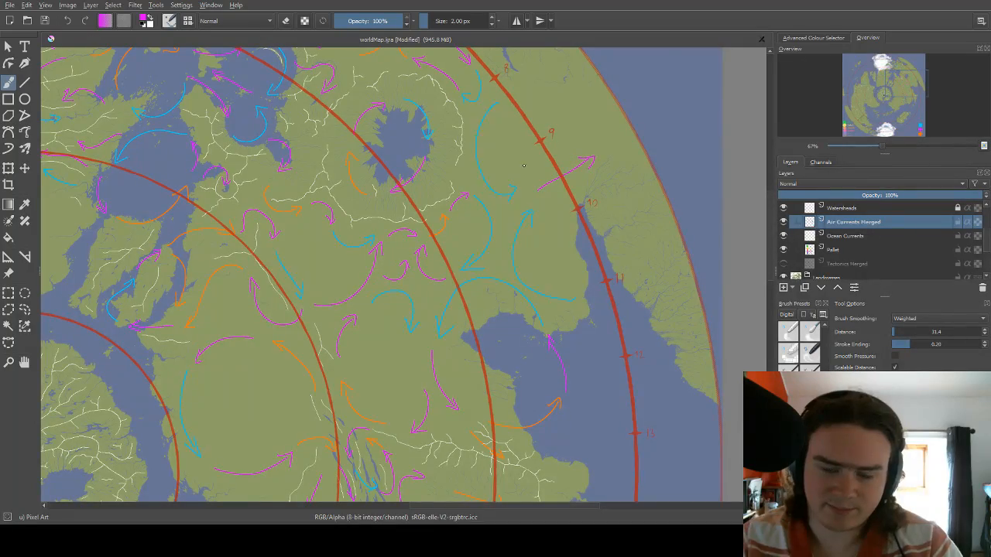
# Draw a straight magenta arrow heading northeast across the outer red circle between marks 9 and 10 on the western continent, and undo it.
pyautogui.moveTo(235, 304); pyautogui.dragTo(502, 198)
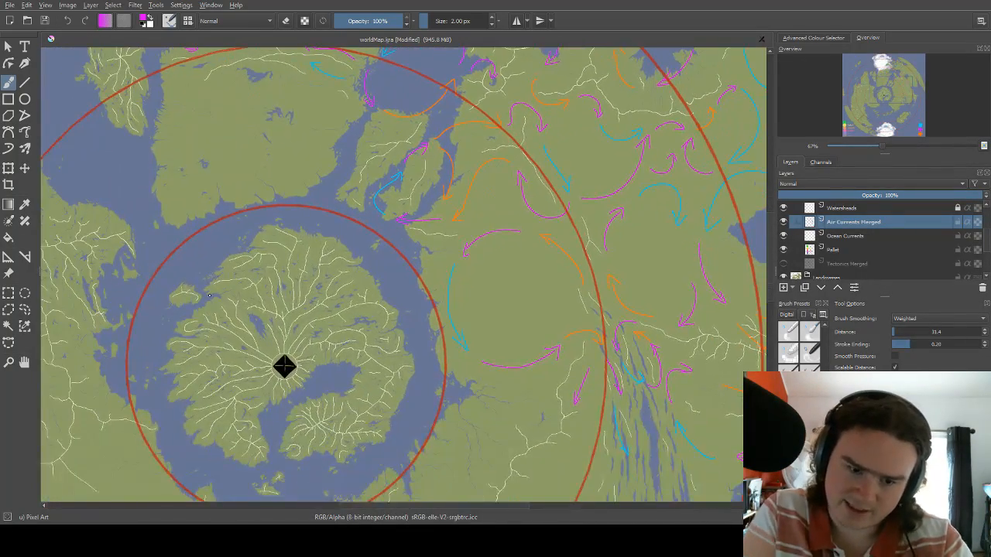
pyautogui.moveTo(209, 295); pyautogui.dragTo(427, 160)
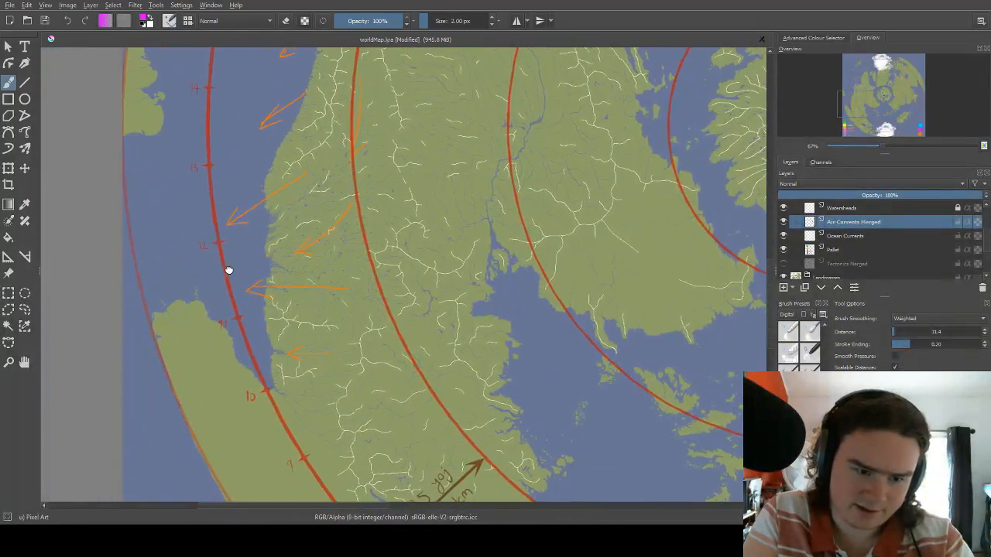
pyautogui.moveTo(229, 270); pyautogui.dragTo(267, 287)
pyautogui.moveTo(266, 225); pyautogui.dragTo(259, 163)
pyautogui.moveTo(309, 390)
pyautogui.mouseDown()
pyautogui.moveTo(272, 322)
pyautogui.moveTo(302, 303)
pyautogui.mouseUp()
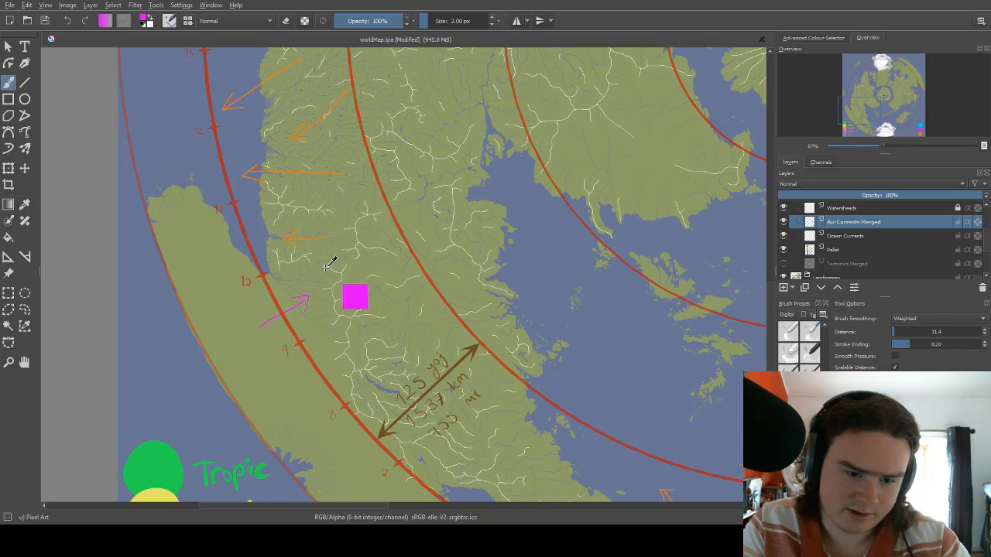
pyautogui.hotkey('ctrl', 'z')
pyautogui.hotkey('ctrl', 'z')
# Draw two diverging magenta arrows across the outer red circle between marks 9 and 10 on the western continent, curving northeast and southeast.
pyautogui.moveTo(266, 326); pyautogui.dragTo(313, 266)
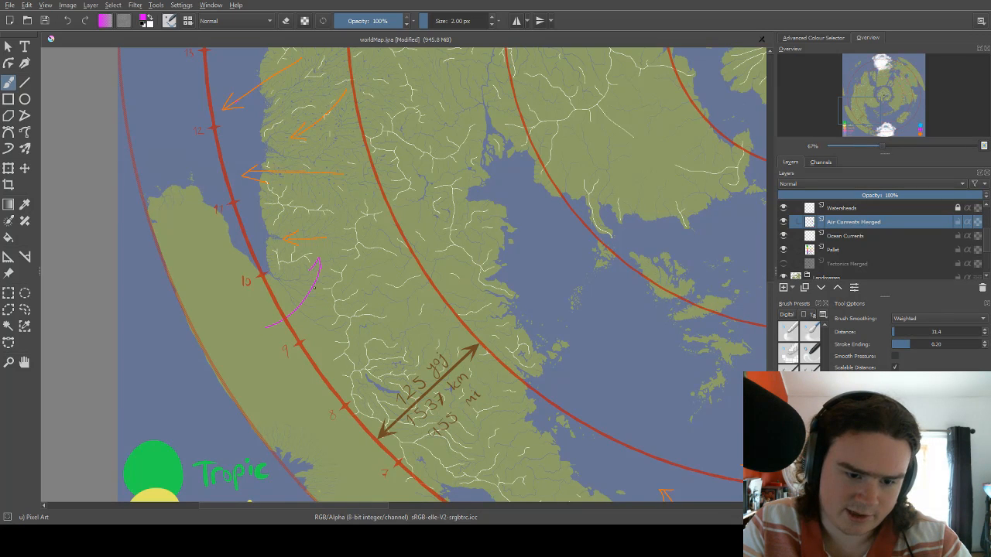
pyautogui.moveTo(276, 323); pyautogui.dragTo(326, 333)
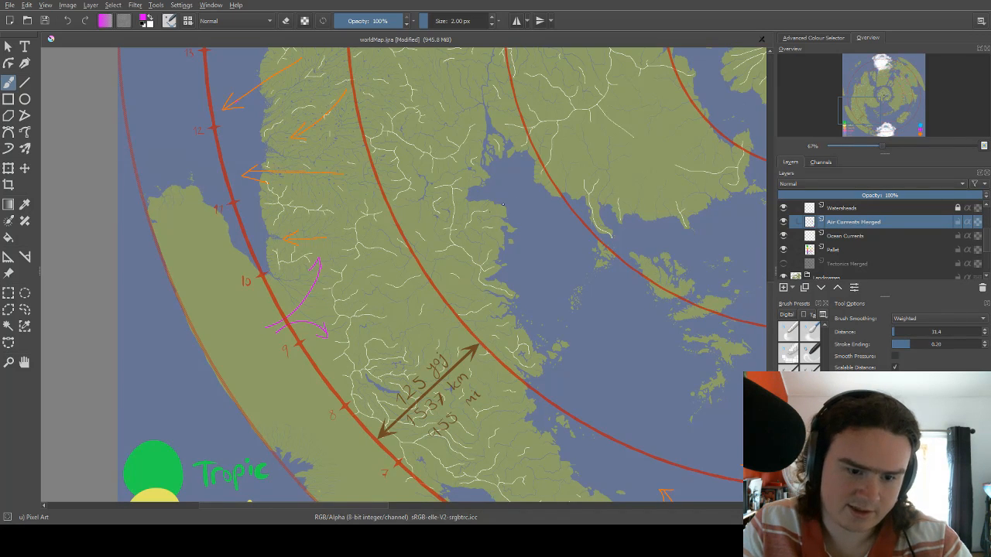
# Replace the straight magenta arrow between marks 9 and 10 on the eastern continent with two diverging magenta arrows, curving north and east.
pyautogui.moveTo(504, 220)
pyautogui.mouseDown()
pyautogui.moveTo(482, 212)
pyautogui.moveTo(392, 225)
pyautogui.mouseUp()
pyautogui.moveTo(573, 147); pyautogui.dragTo(261, 332)
pyautogui.moveTo(512, 182)
pyautogui.mouseDown()
pyautogui.moveTo(382, 265)
pyautogui.moveTo(279, 364)
pyautogui.mouseUp()
pyautogui.moveTo(465, 210); pyautogui.dragTo(281, 422)
pyautogui.press('e')
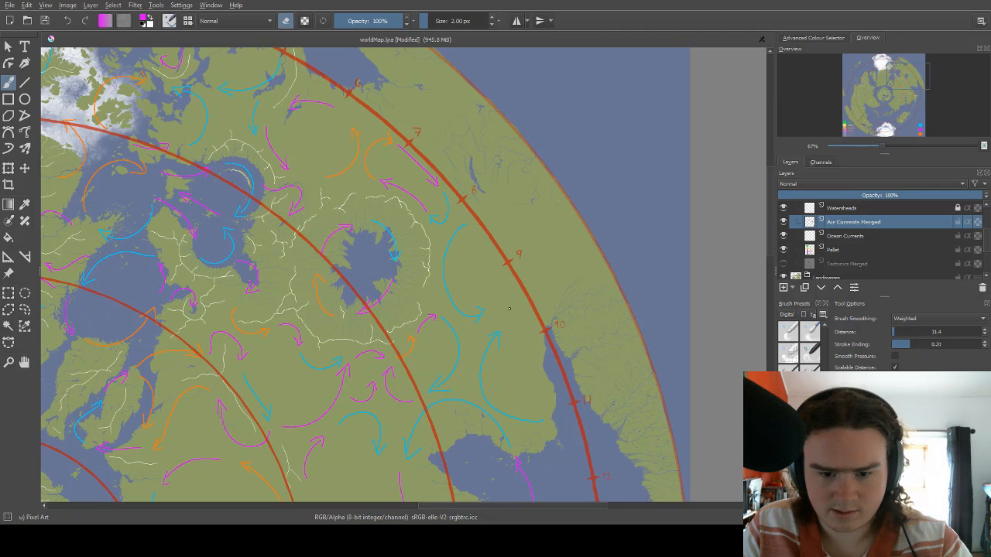
pyautogui.press('e')
pyautogui.moveTo(503, 309); pyautogui.dragTo(532, 268)
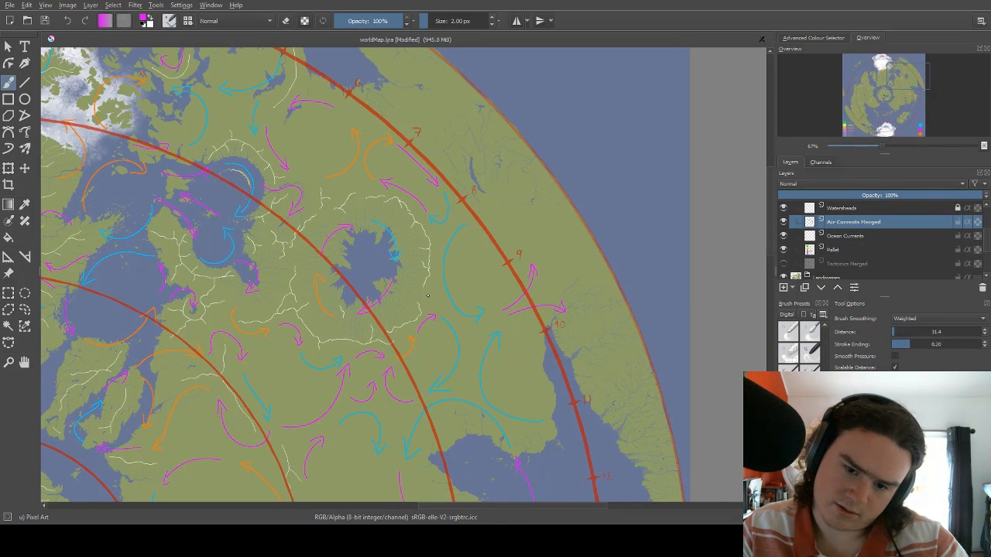
# Draw short magenta arrows heading southwest across the outer red circle just below mark 8 and at mark 11 on the eastern continent.
pyautogui.moveTo(444, 264); pyautogui.dragTo(465, 239)
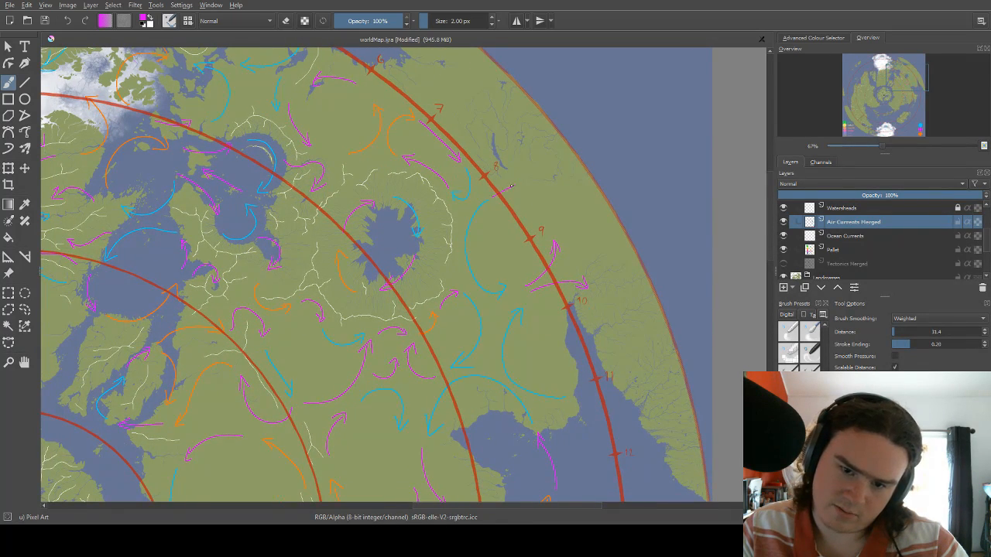
pyautogui.moveTo(477, 303); pyautogui.dragTo(555, 226)
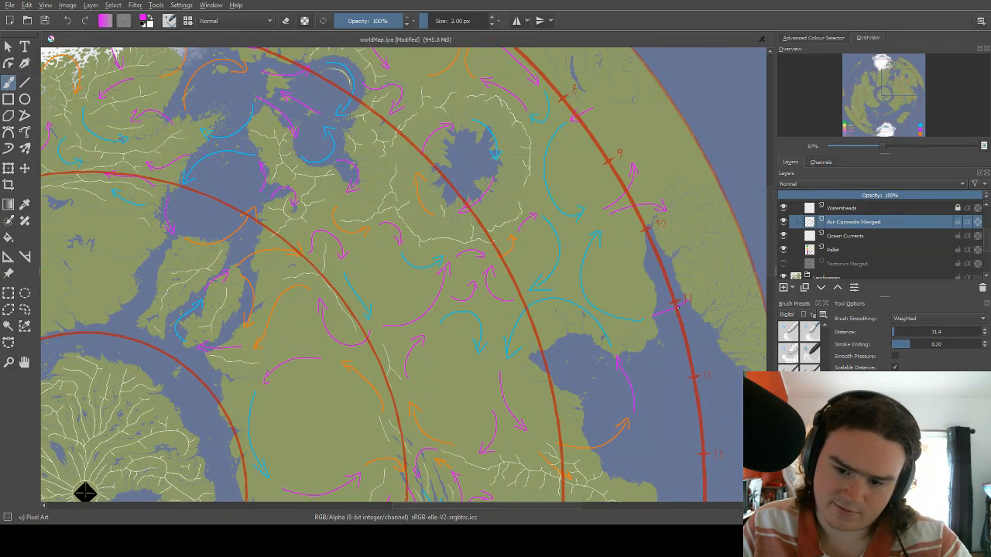
pyautogui.moveTo(370, 372); pyautogui.dragTo(428, 332)
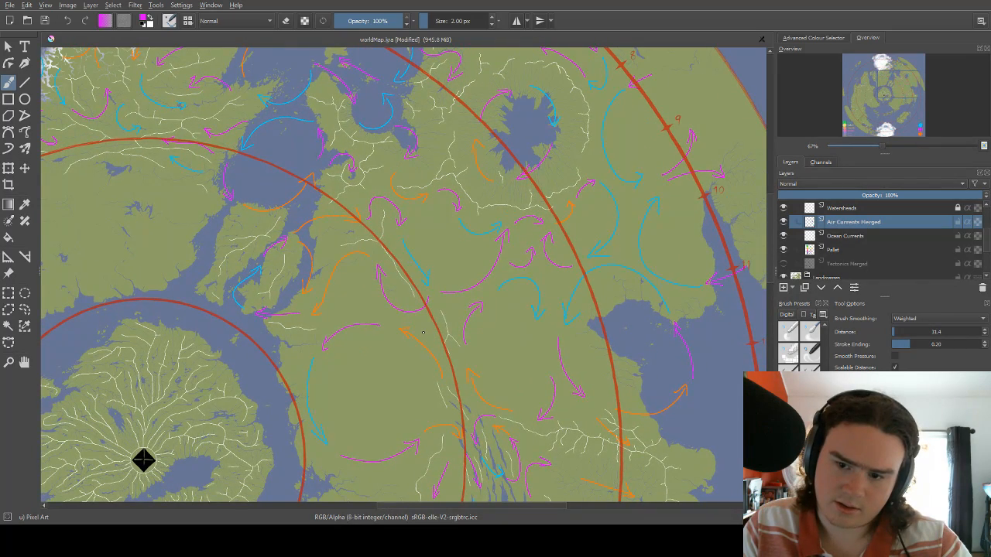
# Draw a short magenta arrow heading southwest across the outer red circle at mark 8 on the western continent.
pyautogui.moveTo(412, 343)
pyautogui.mouseDown()
pyautogui.moveTo(389, 383)
pyautogui.moveTo(580, 270)
pyautogui.mouseUp()
pyautogui.moveTo(325, 359)
pyautogui.mouseDown()
pyautogui.moveTo(616, 203)
pyautogui.moveTo(564, 179)
pyautogui.mouseUp()
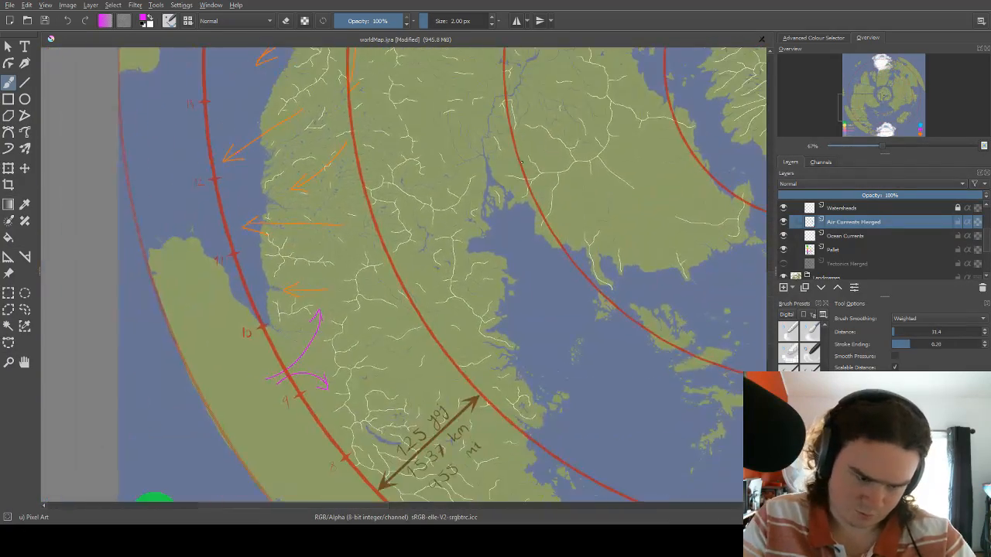
pyautogui.moveTo(368, 354); pyautogui.dragTo(384, 209)
pyautogui.moveTo(344, 321)
pyautogui.mouseDown()
pyautogui.moveTo(356, 311)
pyautogui.moveTo(353, 322)
pyautogui.mouseUp()
# Draw an orange arrow heading south from the forked magenta arrows to the magenta arrow at mark 8 on the western continent.
pyautogui.rightClick(351, 262)
pyautogui.click(393, 251)
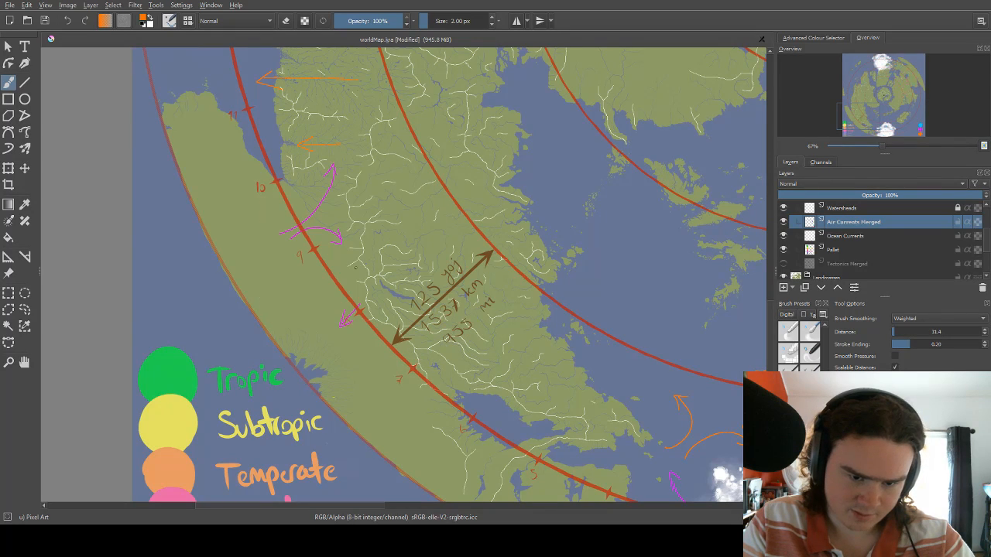
pyautogui.moveTo(346, 253); pyautogui.dragTo(357, 292)
# Draw two orange arrows on the eastern continent's outer rim, one curving north outside mark 9 and one south between marks 10 and 11.
pyautogui.moveTo(389, 190); pyautogui.dragTo(484, 345)
pyautogui.moveTo(476, 214); pyautogui.dragTo(216, 287)
pyautogui.moveTo(516, 197); pyautogui.dragTo(199, 294)
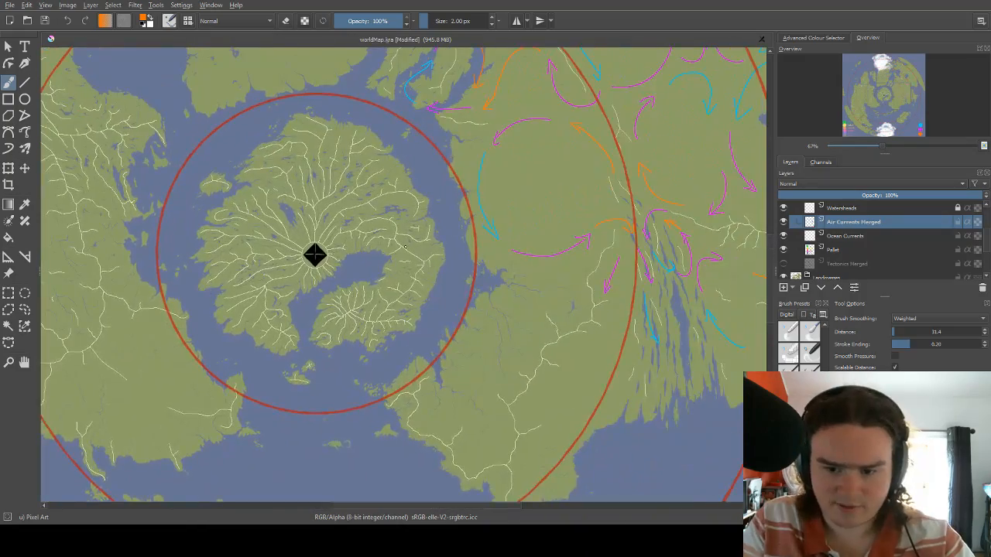
pyautogui.moveTo(517, 231); pyautogui.dragTo(258, 279)
pyautogui.moveTo(592, 121)
pyautogui.mouseDown()
pyautogui.moveTo(553, 227)
pyautogui.moveTo(627, 160)
pyautogui.moveTo(563, 267)
pyautogui.mouseUp()
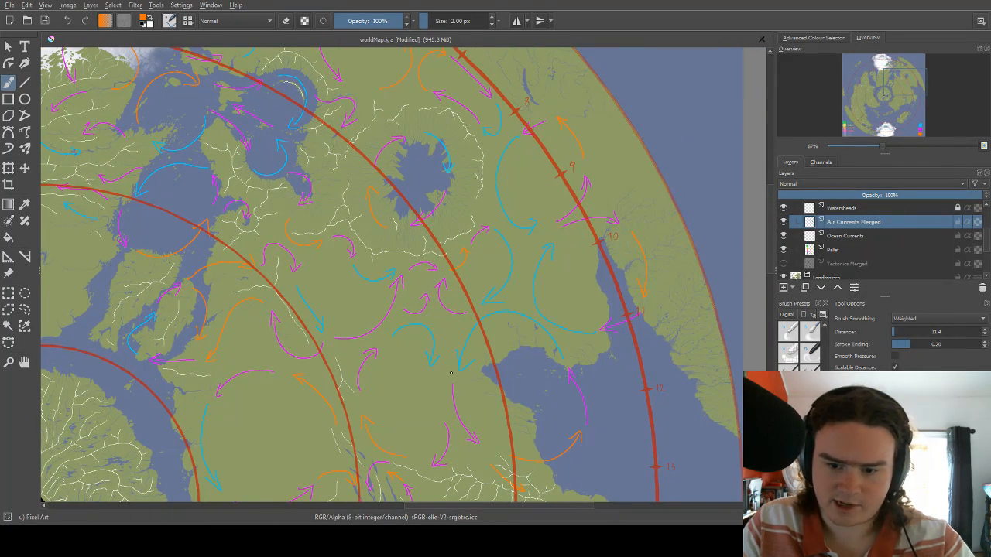
# Draw an orange arrow curving northwest from the northern magenta arrow's tip to the western continent's coast near mark 11.
pyautogui.moveTo(451, 372); pyautogui.dragTo(502, 326)
pyautogui.moveTo(364, 367); pyautogui.dragTo(572, 210)
pyautogui.moveTo(325, 369); pyautogui.dragTo(555, 188)
pyautogui.moveTo(279, 226)
pyautogui.mouseDown()
pyautogui.moveTo(377, 235)
pyautogui.moveTo(440, 284)
pyautogui.mouseUp()
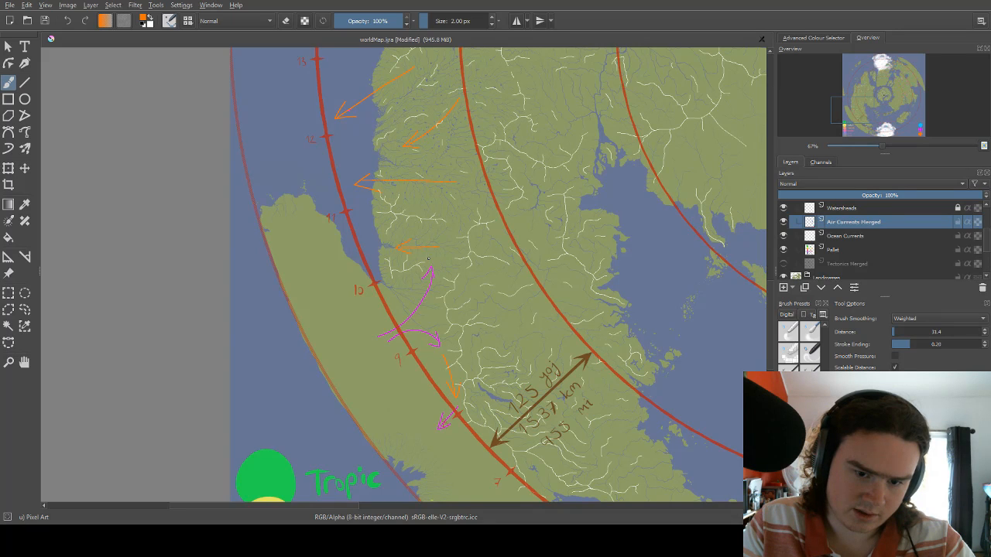
# Erase the new curved orange arrow and the short straight orange arrow beside it with a 12 px eraser.
pyautogui.press('e')
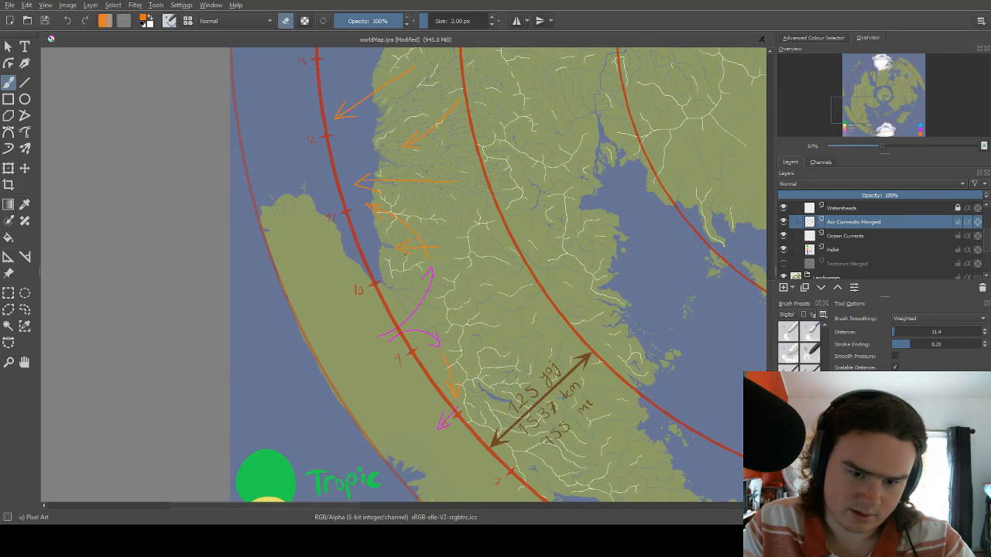
pyautogui.press('[')
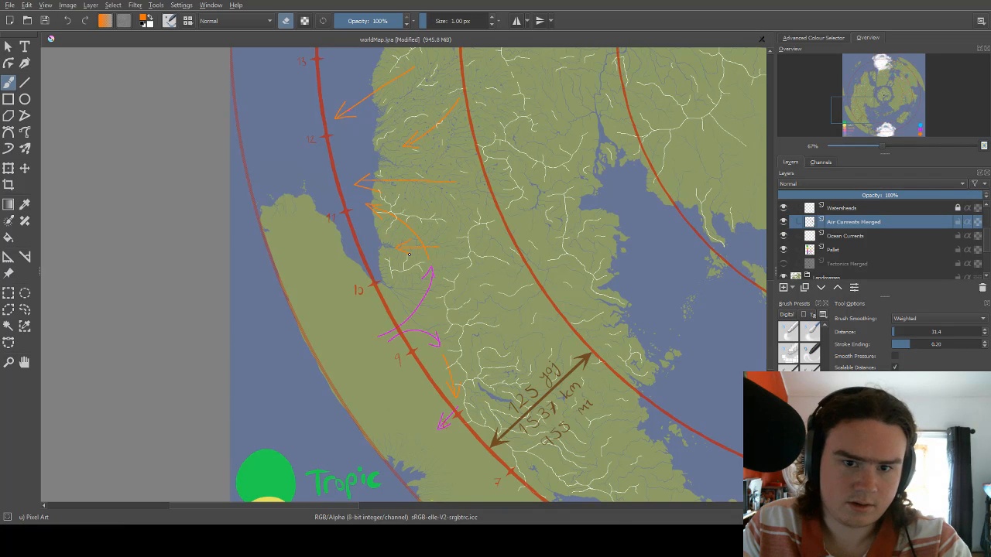
pyautogui.press(']')
pyautogui.press(']')
pyautogui.press(']')
pyautogui.press(']')
pyautogui.press(']')
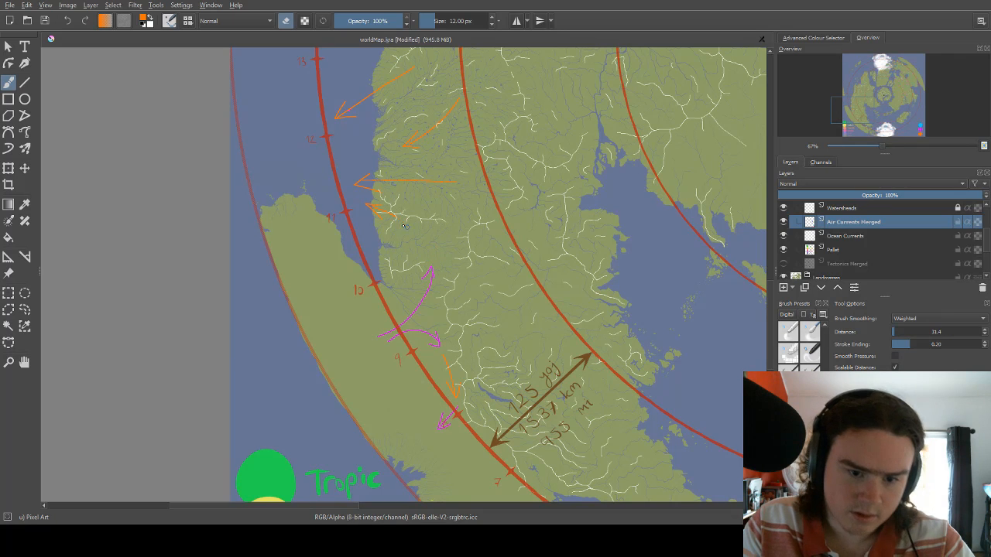
pyautogui.moveTo(400, 221); pyautogui.dragTo(377, 202)
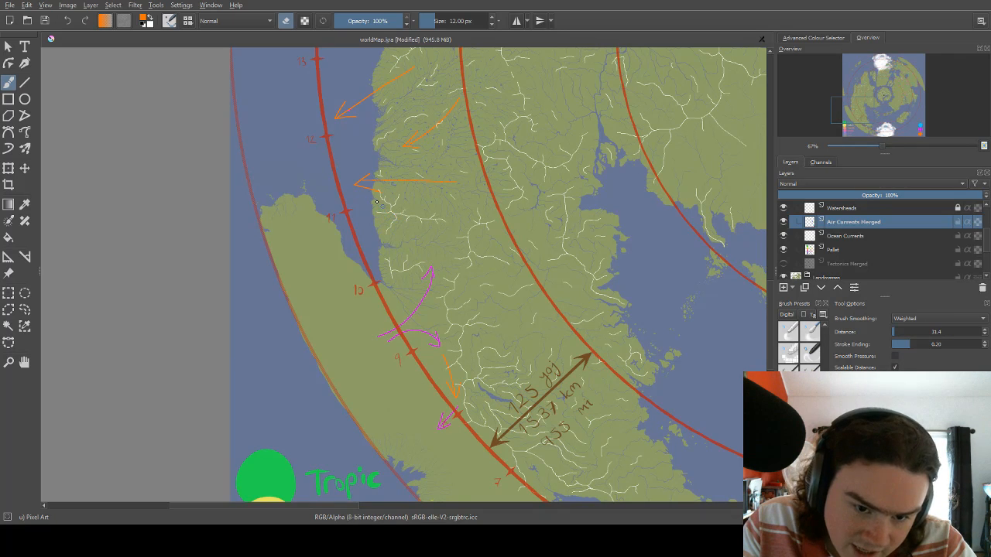
# Switch back to painting at 2 px and draw a curved orange arrow heading west to the coast between marks 10 and 11.
pyautogui.rightClick(407, 251)
pyautogui.click(423, 198)
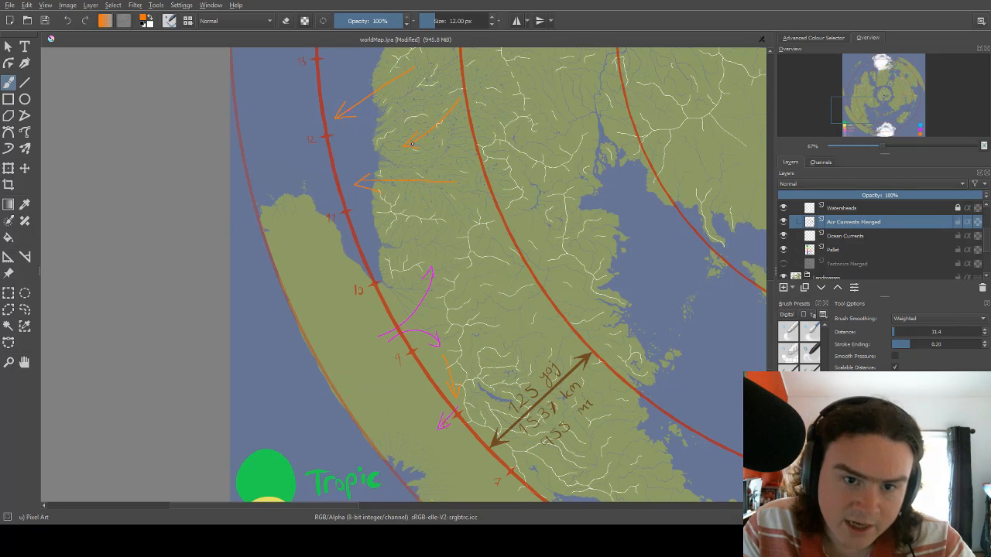
pyautogui.press('[')
pyautogui.press('[')
pyautogui.press('[')
pyautogui.press('[')
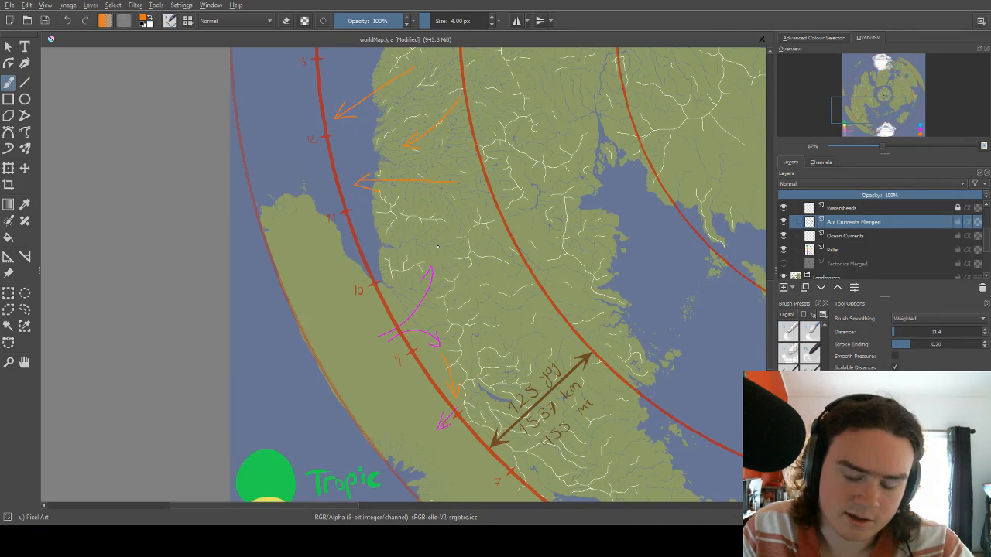
pyautogui.press('[')
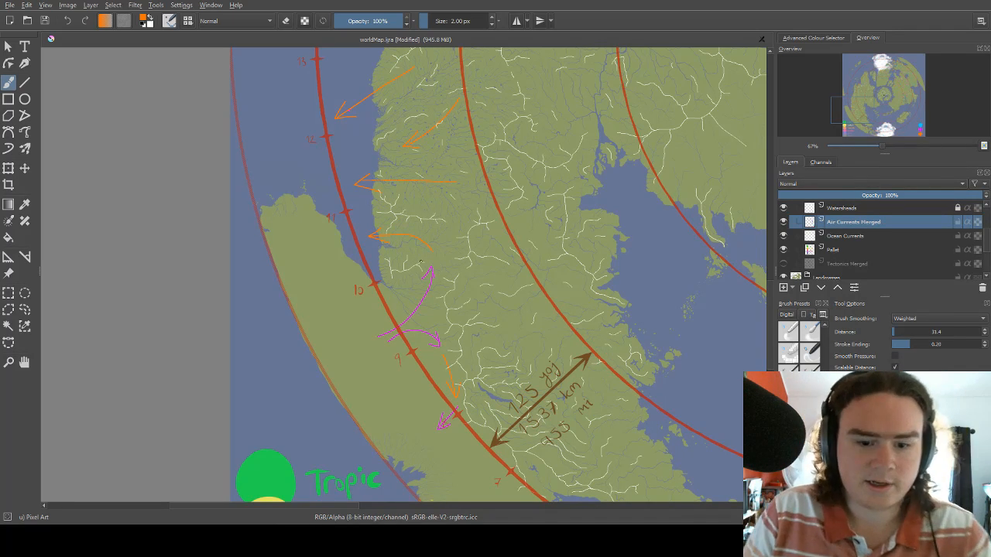
# Draw a short magenta arrow heading west across the outer red circle just below mark 11, from the new orange arrow's tip.
pyautogui.rightClick(377, 238)
pyautogui.click(335, 231)
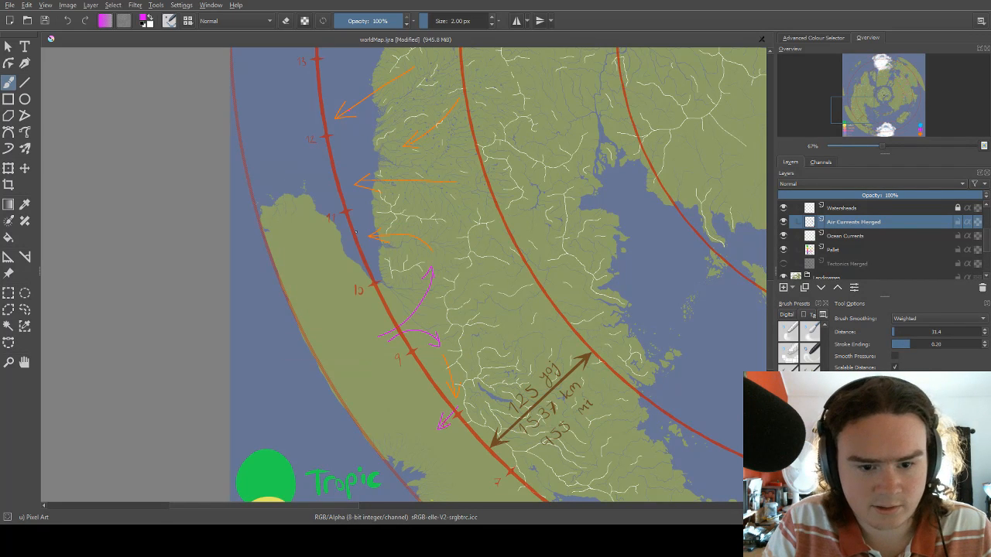
pyautogui.moveTo(408, 219); pyautogui.dragTo(397, 234)
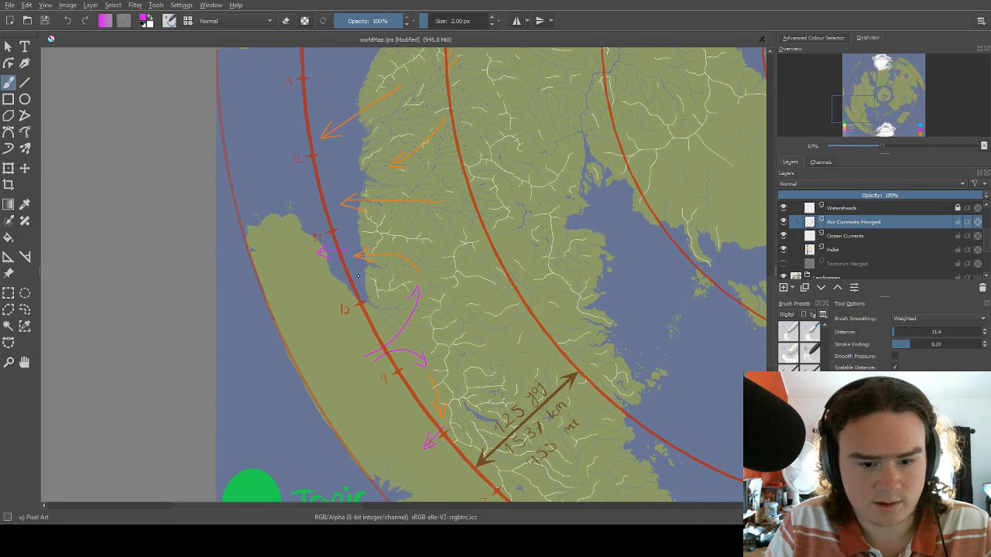
# Draw light blue arrows along the western outer rim: one heading south below mark 11, one northwest outside mark 9, one southeast from mark 8.
pyautogui.rightClick(359, 276)
pyautogui.click(309, 302)
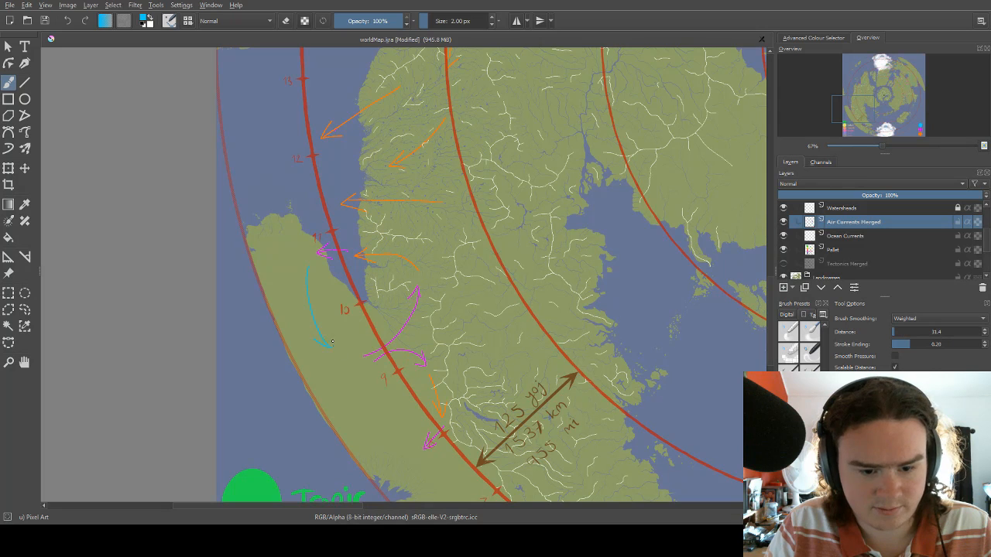
pyautogui.moveTo(333, 342); pyautogui.dragTo(334, 335)
pyautogui.moveTo(383, 312); pyautogui.dragTo(340, 217)
pyautogui.moveTo(315, 291); pyautogui.dragTo(337, 337)
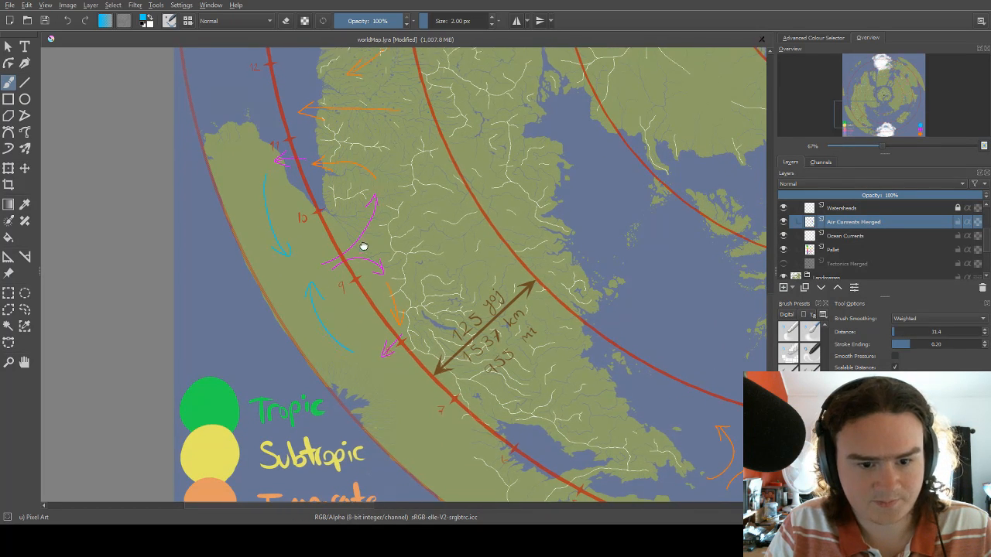
pyautogui.scroll(3, 371, 264)
pyautogui.moveTo(389, 265); pyautogui.dragTo(357, 169)
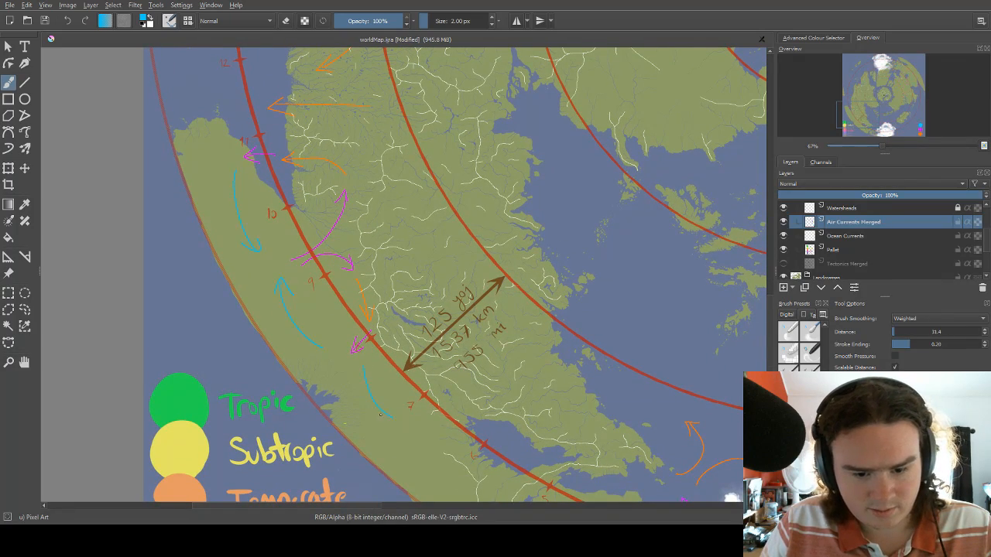
# Compare the air current arrows along the eastern continent's outer rim with those on the western continent's coast.
pyautogui.moveTo(521, 207); pyautogui.dragTo(281, 415)
pyautogui.moveTo(509, 177); pyautogui.dragTo(250, 421)
pyautogui.moveTo(430, 248); pyautogui.dragTo(351, 340)
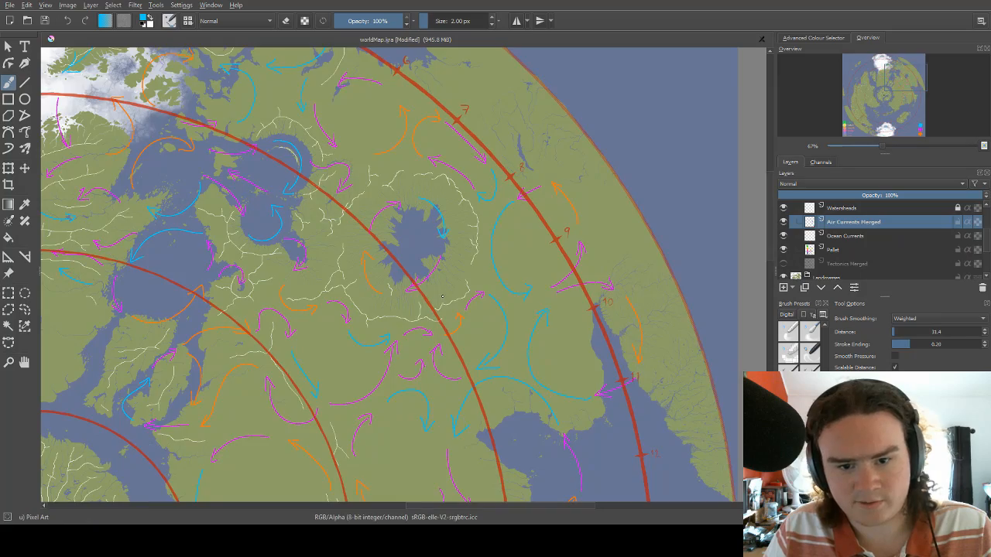
pyautogui.moveTo(325, 363); pyautogui.dragTo(455, 220)
pyautogui.moveTo(267, 387); pyautogui.dragTo(552, 212)
pyautogui.moveTo(284, 349)
pyautogui.mouseDown()
pyautogui.moveTo(402, 265)
pyautogui.moveTo(270, 347)
pyautogui.moveTo(402, 228)
pyautogui.mouseUp()
pyautogui.moveTo(401, 276); pyautogui.dragTo(365, 394)
pyautogui.moveTo(350, 234); pyautogui.dragTo(361, 318)
pyautogui.moveTo(348, 274); pyautogui.dragTo(361, 306)
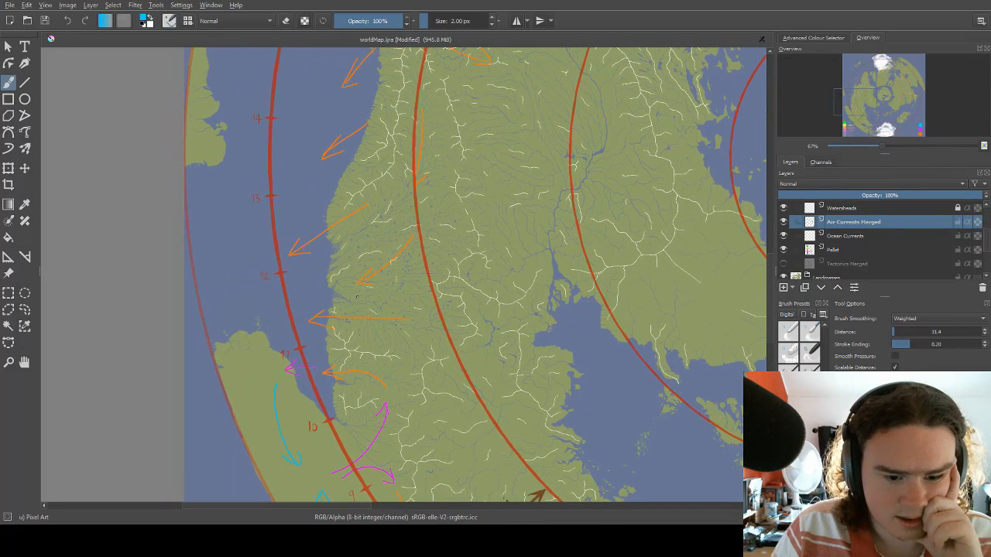
pyautogui.moveTo(318, 332); pyautogui.dragTo(356, 260)
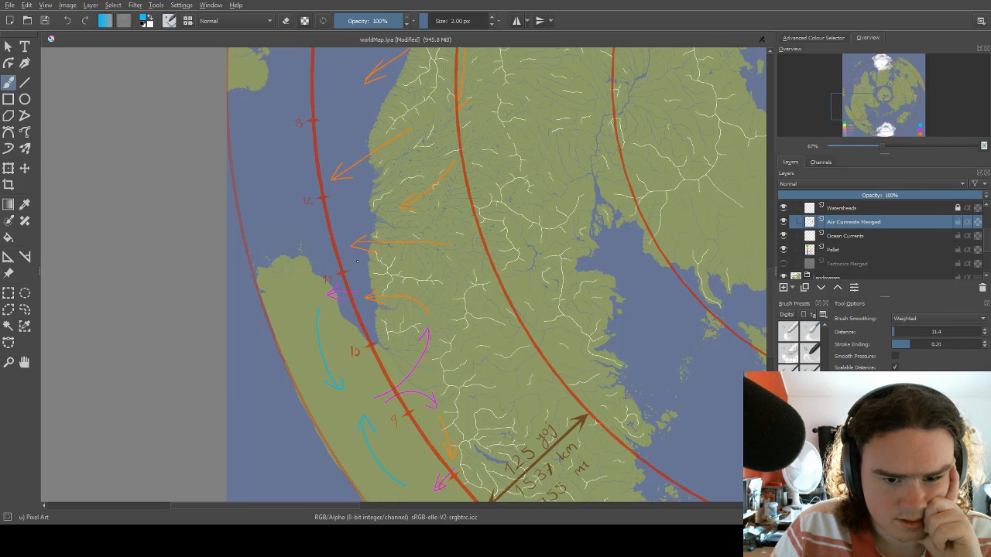
pyautogui.moveTo(493, 221); pyautogui.dragTo(385, 236)
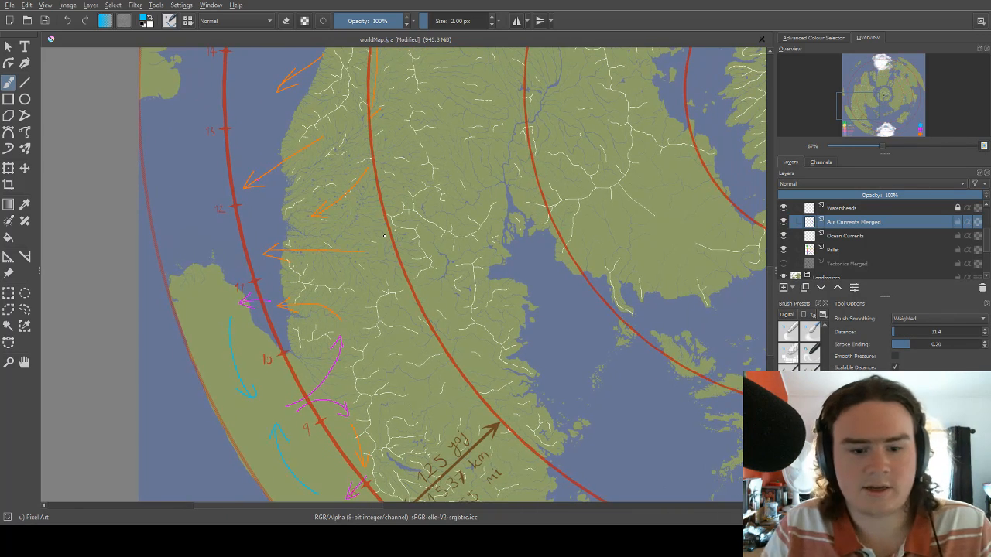
# Try a magenta curve heading north from the tail of the straight orange arrow below mark 12, and undo it.
pyautogui.rightClick(371, 225)
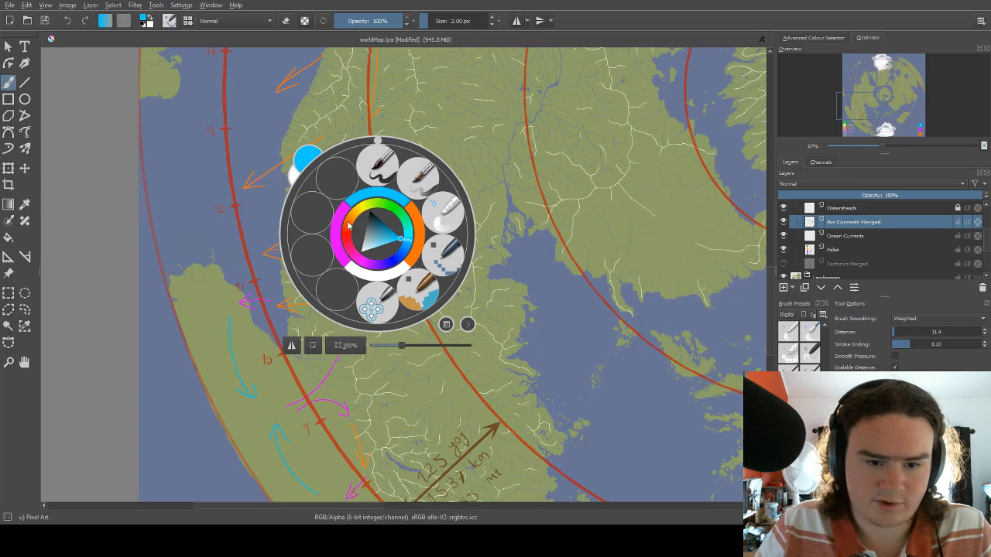
pyautogui.click(349, 219)
pyautogui.moveTo(370, 210)
pyautogui.mouseDown()
pyautogui.moveTo(379, 257)
pyautogui.moveTo(401, 205)
pyautogui.moveTo(433, 203)
pyautogui.mouseUp()
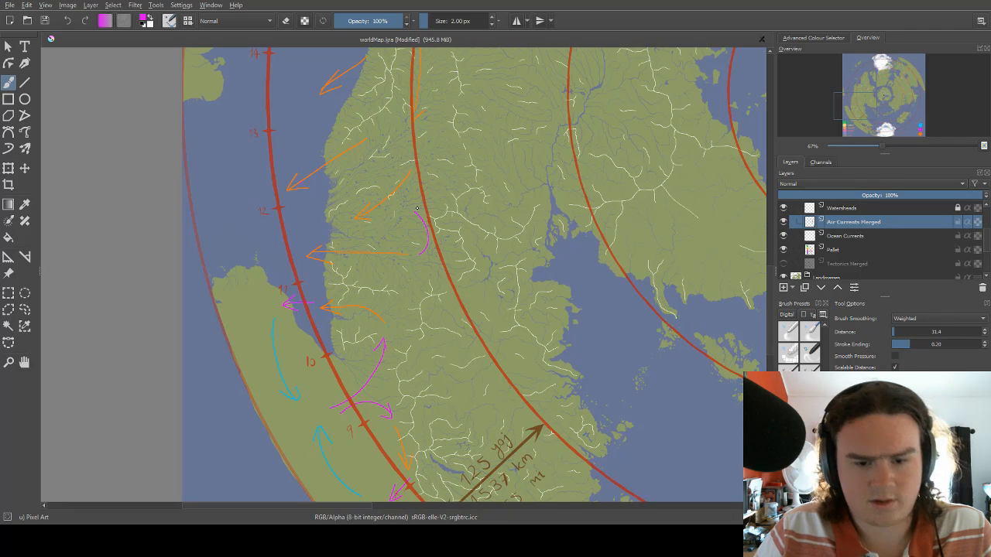
pyautogui.press('ctrl')
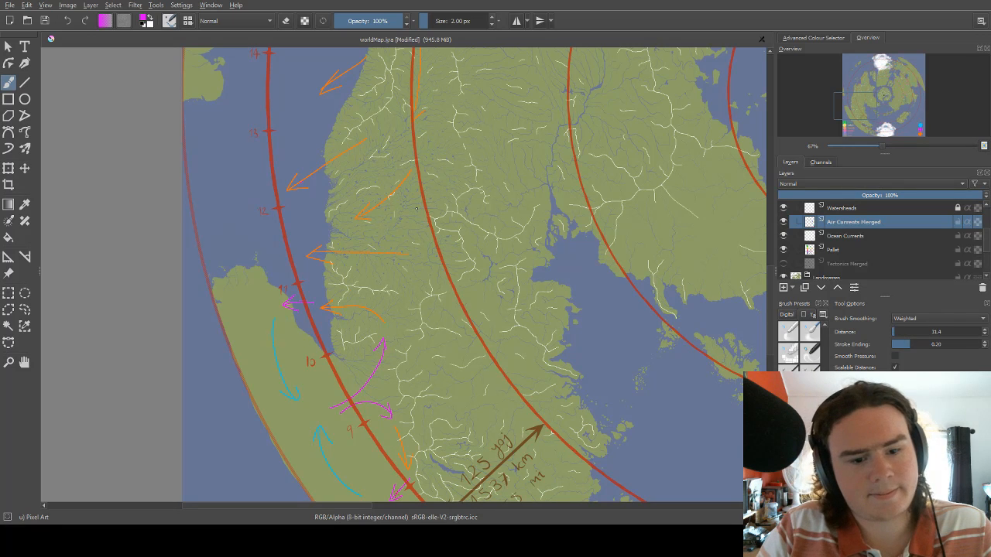
pyautogui.moveTo(295, 235); pyautogui.dragTo(356, 233)
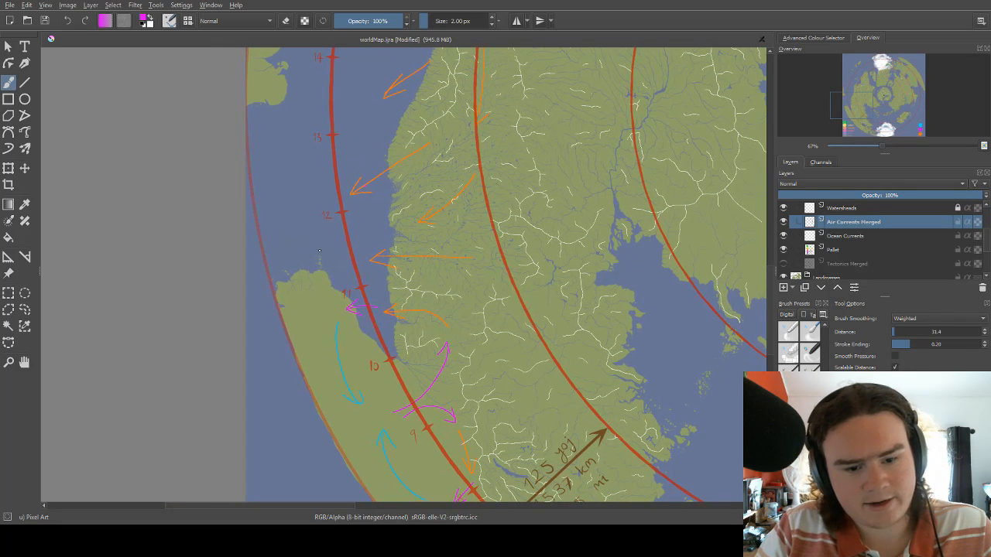
# Try a magenta line across the outer red circle between marks 12 and 11, and undo it.
pyautogui.hotkey('ctrl', 'z')
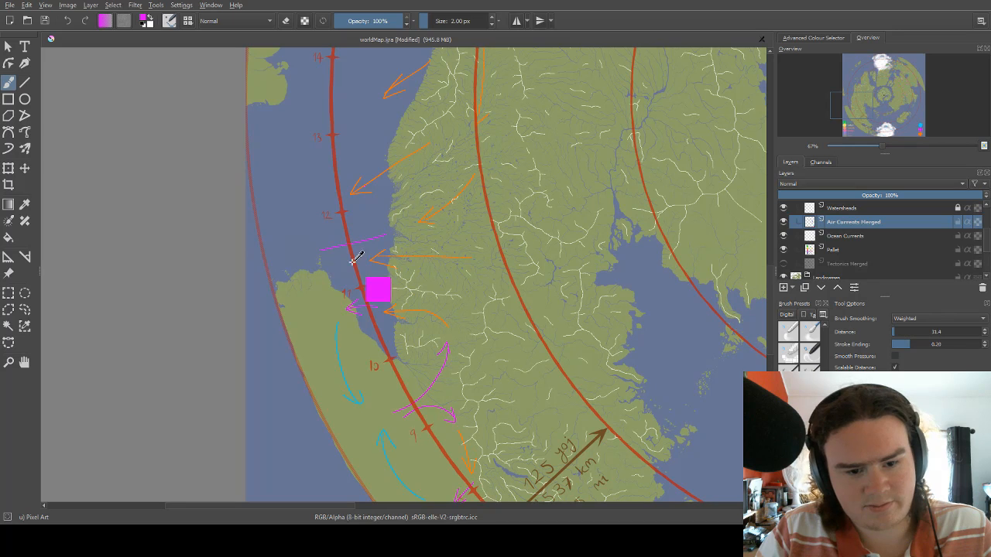
pyautogui.moveTo(442, 237); pyautogui.dragTo(414, 302)
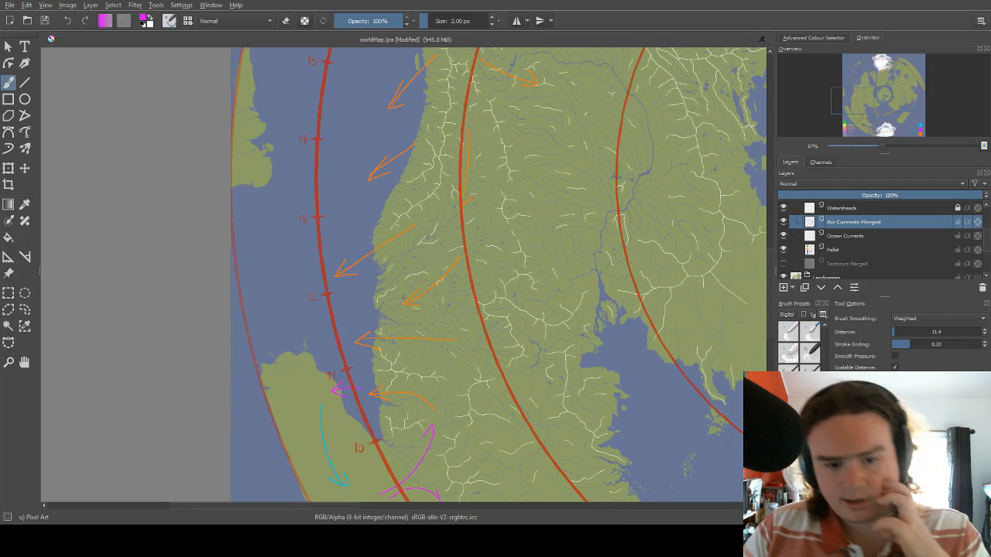
pyautogui.scroll(2, 418, 373)
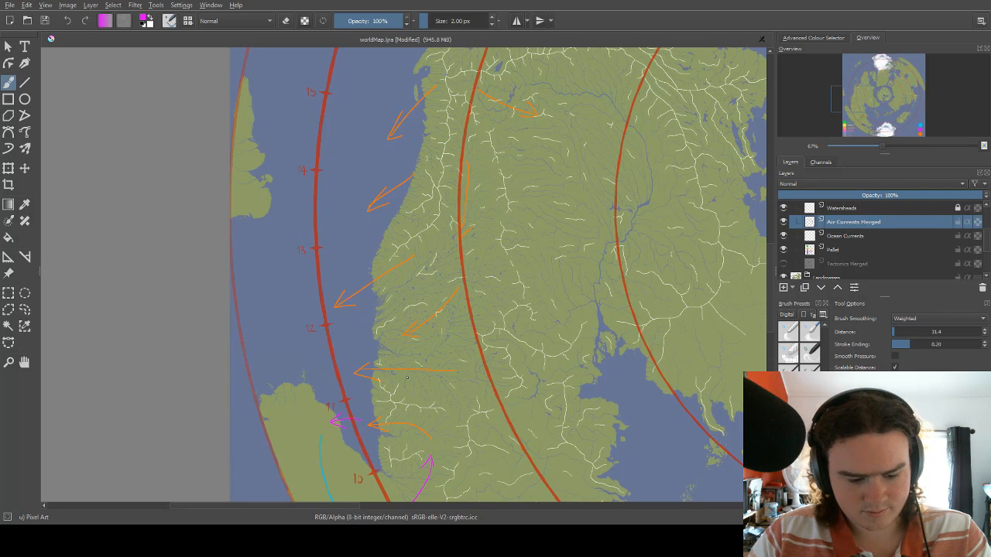
pyautogui.scroll(4, 417, 375)
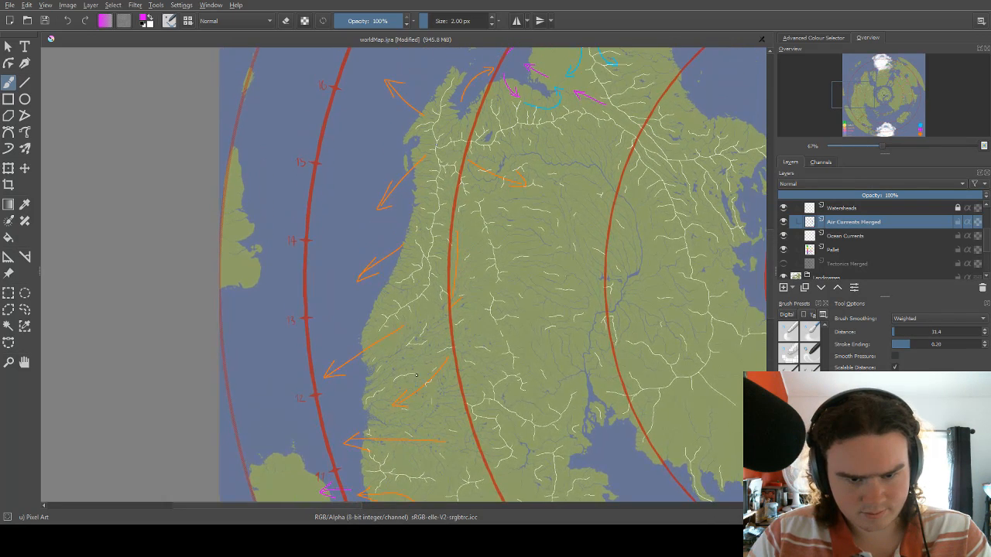
# Erase the five orange arrows between marks 14 and 11 along the western continent's coast, its interior and the second red circle, using the 32 px eraser.
pyautogui.moveTo(425, 339); pyautogui.dragTo(495, 260)
pyautogui.rightClick(495, 260)
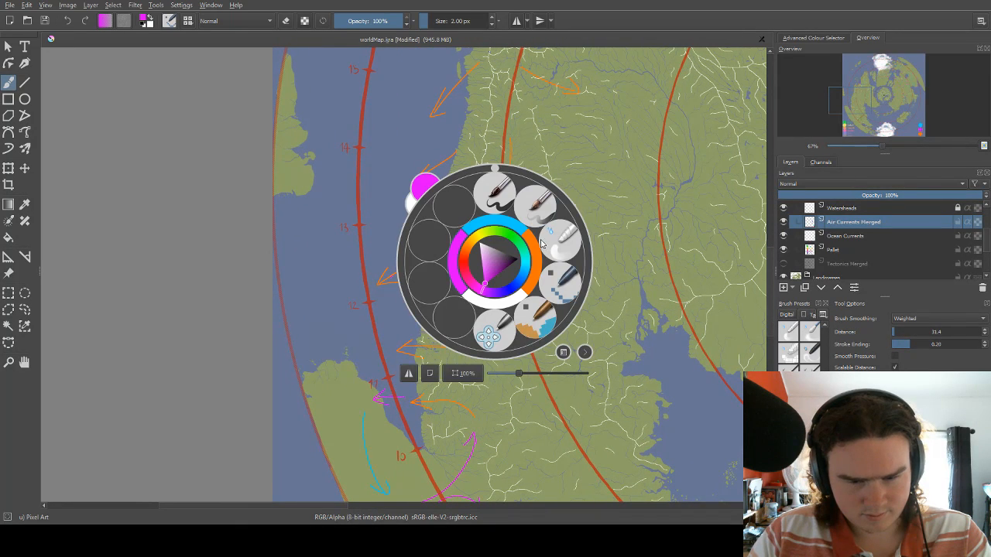
pyautogui.click(534, 323)
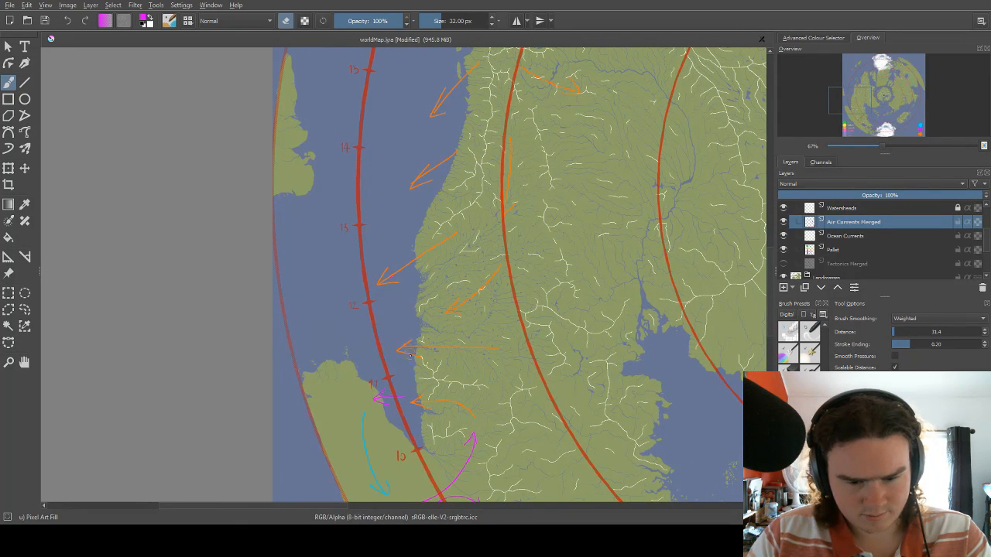
pyautogui.moveTo(399, 353)
pyautogui.mouseDown()
pyautogui.moveTo(437, 340)
pyautogui.moveTo(447, 350)
pyautogui.moveTo(498, 316)
pyautogui.moveTo(459, 302)
pyautogui.moveTo(477, 293)
pyautogui.moveTo(446, 312)
pyautogui.mouseUp()
pyautogui.moveTo(436, 247)
pyautogui.mouseDown()
pyautogui.moveTo(380, 279)
pyautogui.moveTo(443, 240)
pyautogui.moveTo(517, 172)
pyautogui.moveTo(453, 249)
pyautogui.moveTo(379, 238)
pyautogui.moveTo(346, 265)
pyautogui.mouseUp()
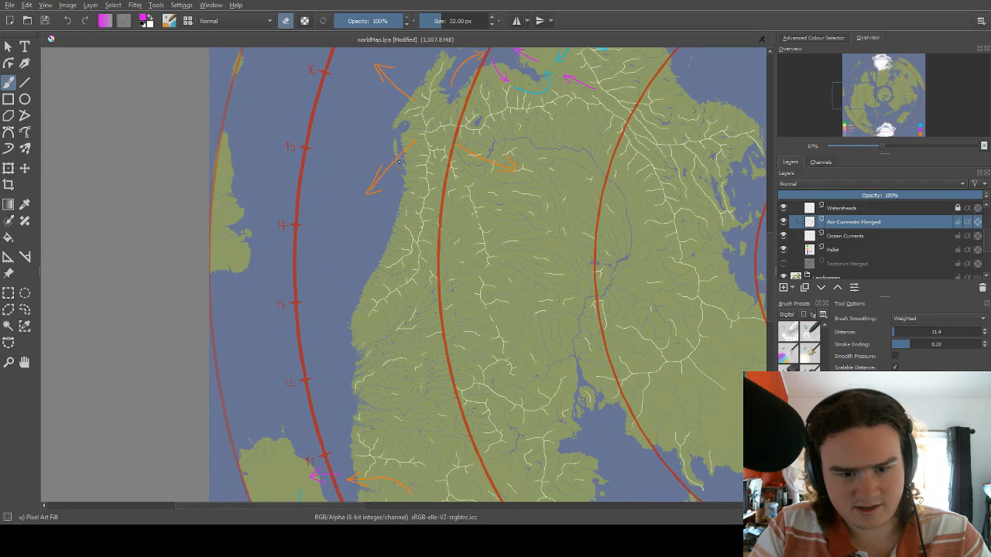
# Draw a short orange arrow heading south just inside the second red circle, level with mark 14, using the Pixel Art brush at 2 px.
pyautogui.moveTo(416, 152); pyautogui.dragTo(410, 237)
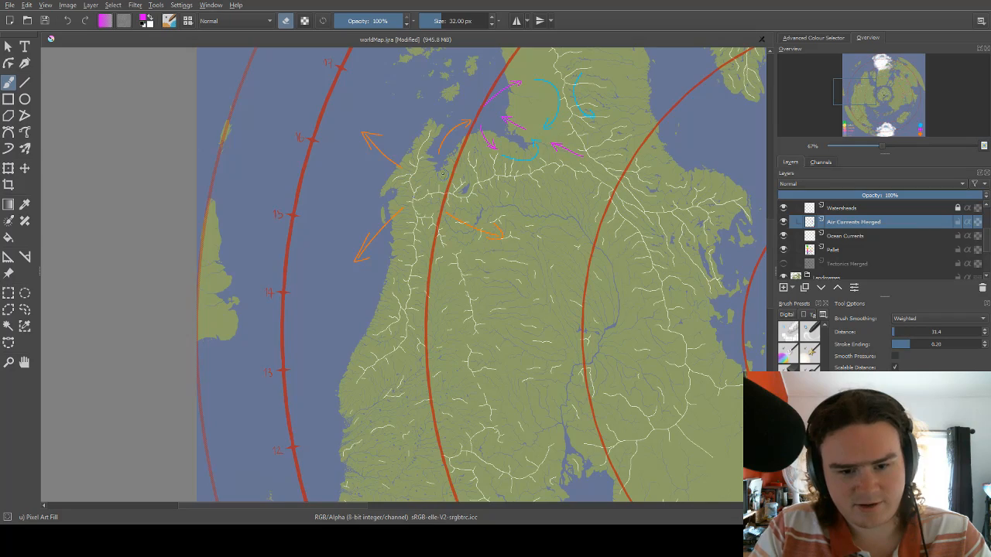
pyautogui.moveTo(424, 176); pyautogui.dragTo(384, 217)
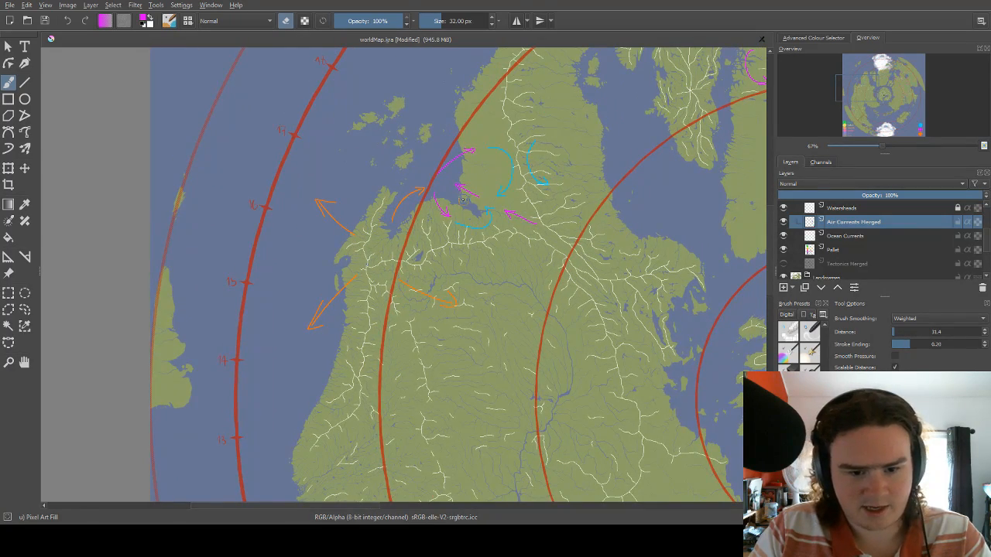
pyautogui.moveTo(463, 193); pyautogui.dragTo(416, 193)
pyautogui.moveTo(490, 184)
pyautogui.mouseDown()
pyautogui.moveTo(429, 293)
pyautogui.moveTo(453, 217)
pyautogui.moveTo(486, 163)
pyautogui.mouseUp()
pyautogui.moveTo(410, 258); pyautogui.dragTo(447, 204)
pyautogui.rightClick(386, 248)
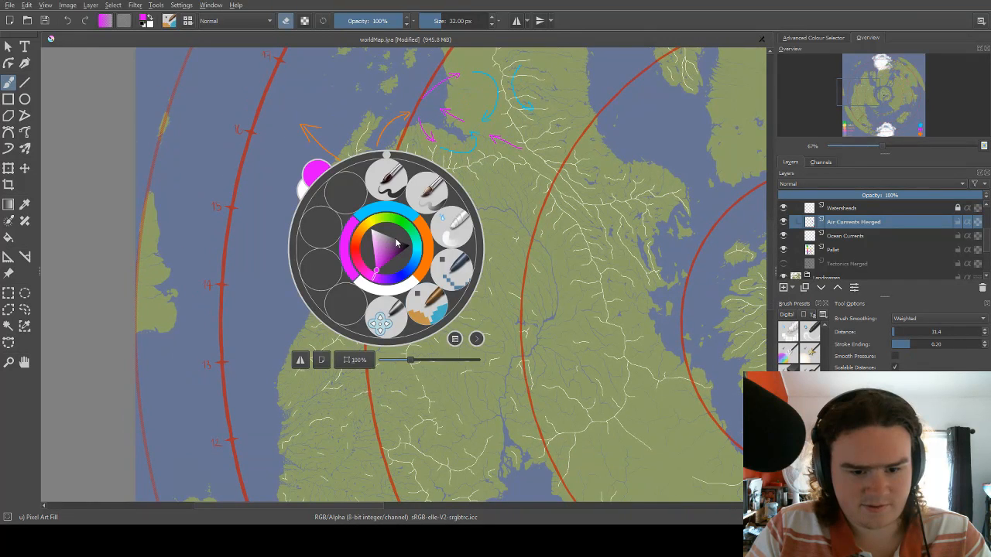
pyautogui.click(423, 237)
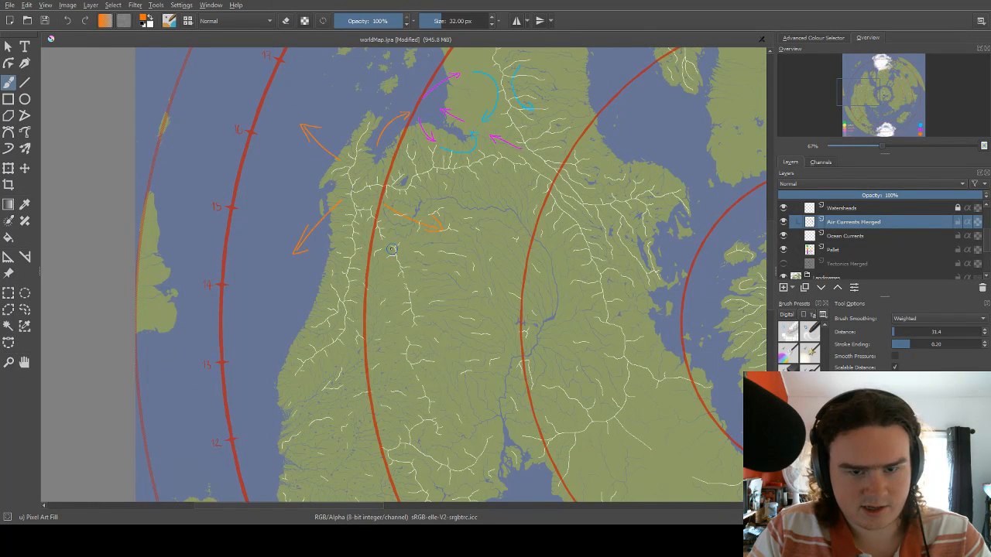
pyautogui.press('[')
pyautogui.press('[')
pyautogui.press('[')
pyautogui.press('[')
pyautogui.press('[')
pyautogui.press('[')
pyautogui.press('[')
pyautogui.press('[')
pyautogui.press('[')
pyautogui.press('[')
pyautogui.press('[')
pyautogui.press('[')
pyautogui.press('[')
pyautogui.press('[')
pyautogui.press('[')
pyautogui.press('[')
pyautogui.press('[')
pyautogui.press('[')
pyautogui.press('[')
pyautogui.press('[')
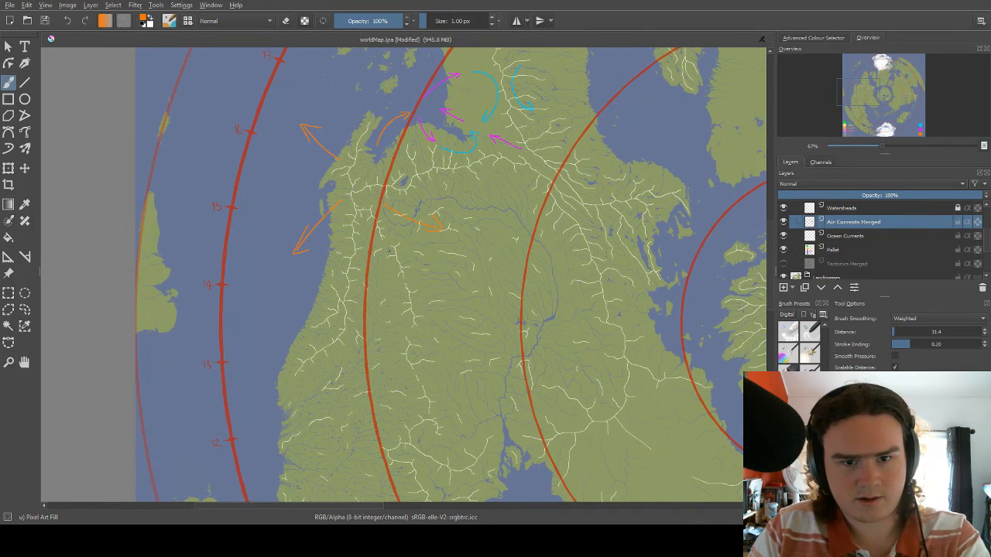
pyautogui.press(']')
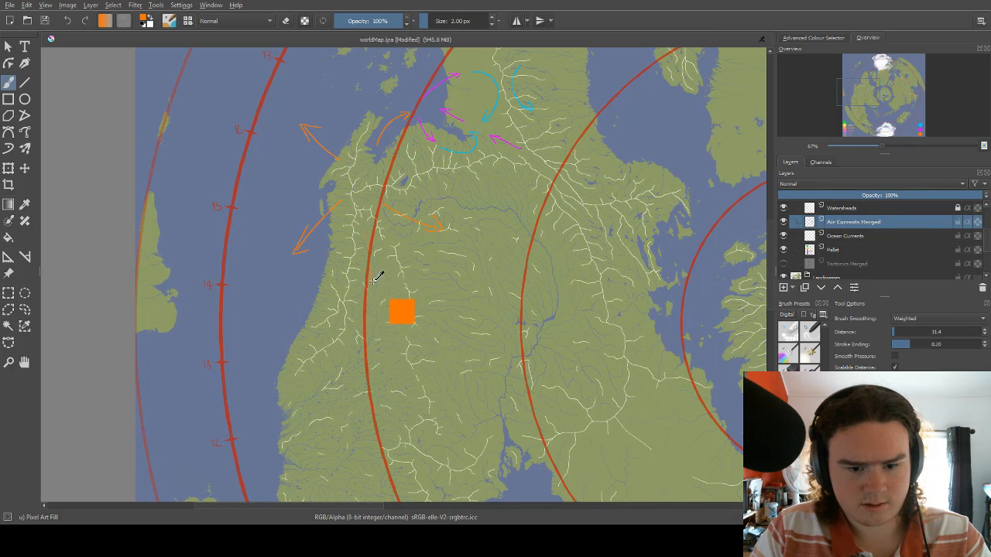
pyautogui.rightClick(373, 236)
pyautogui.rightClick(373, 249)
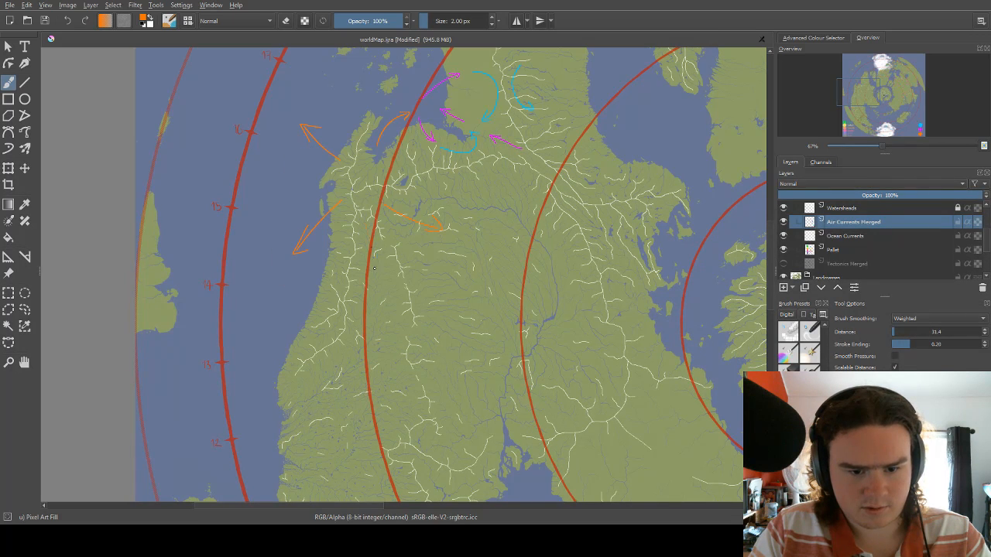
pyautogui.rightClick(393, 254)
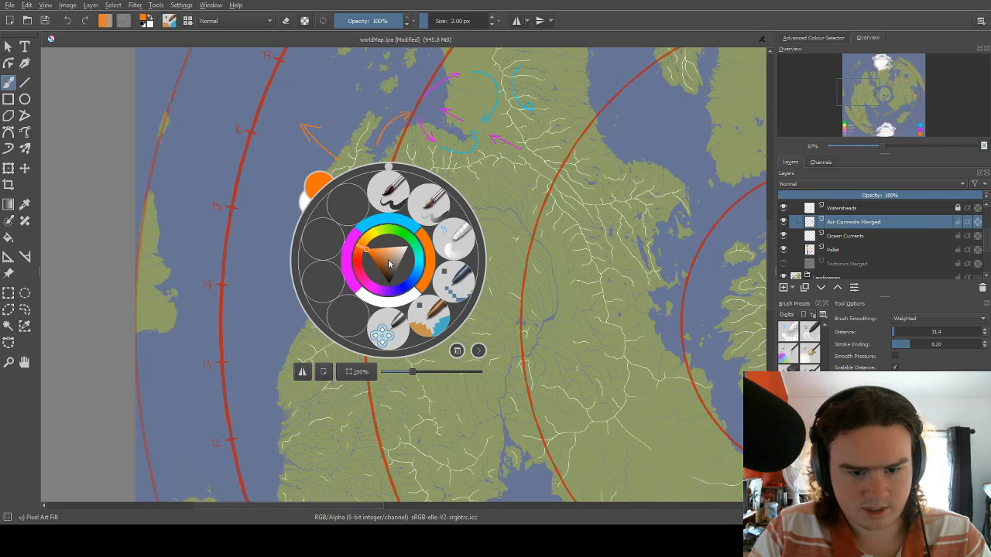
pyautogui.click(444, 280)
pyautogui.press(']')
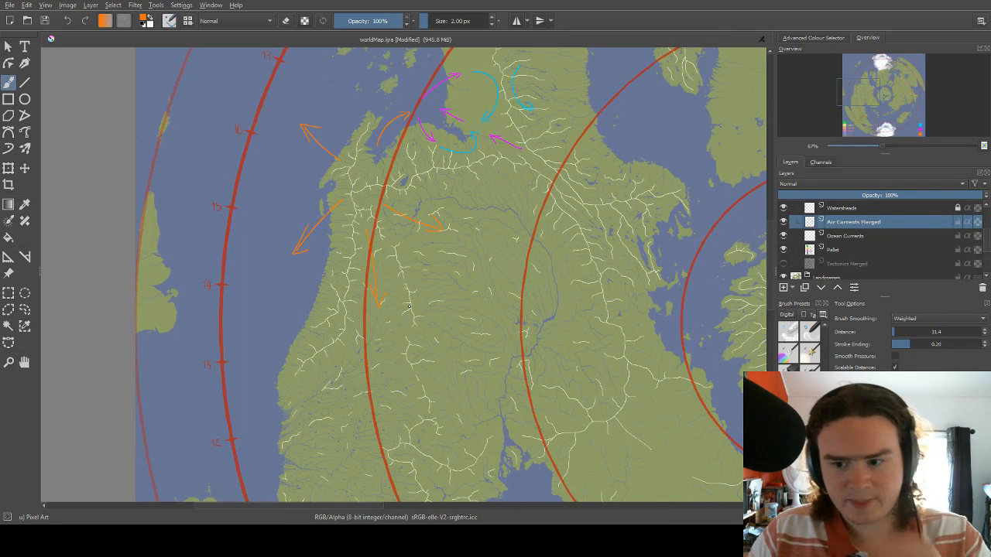
# Draw three short light blue arrows in the middle of the northern ice cap, heading east, west and southeast.
pyautogui.scroll(-2, 419, 300)
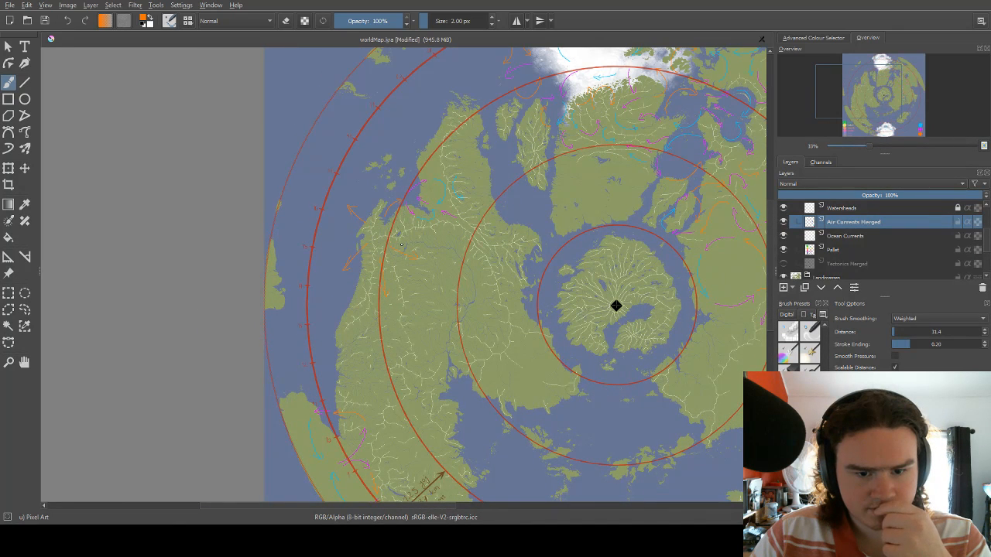
pyautogui.scroll(-2, 401, 243)
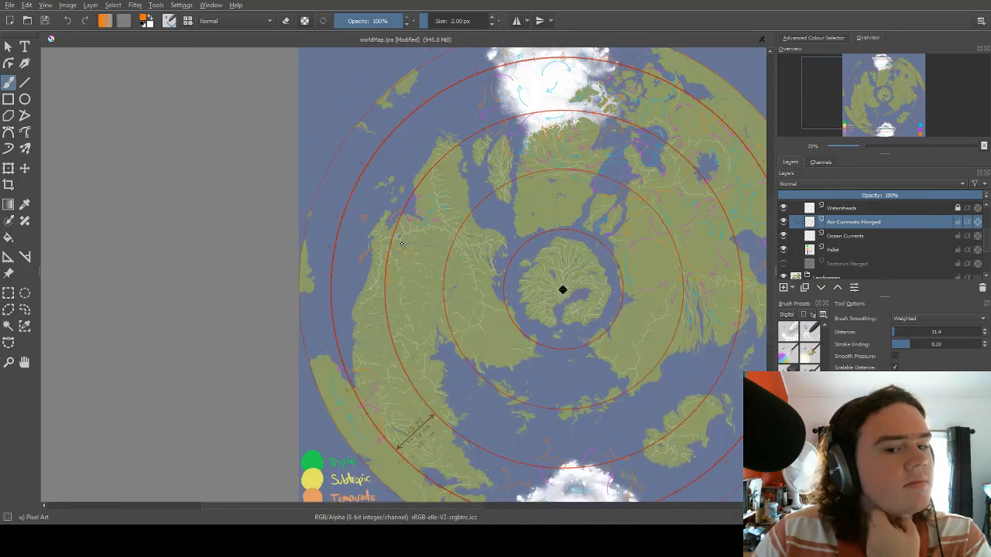
pyautogui.scroll(2, 501, 119)
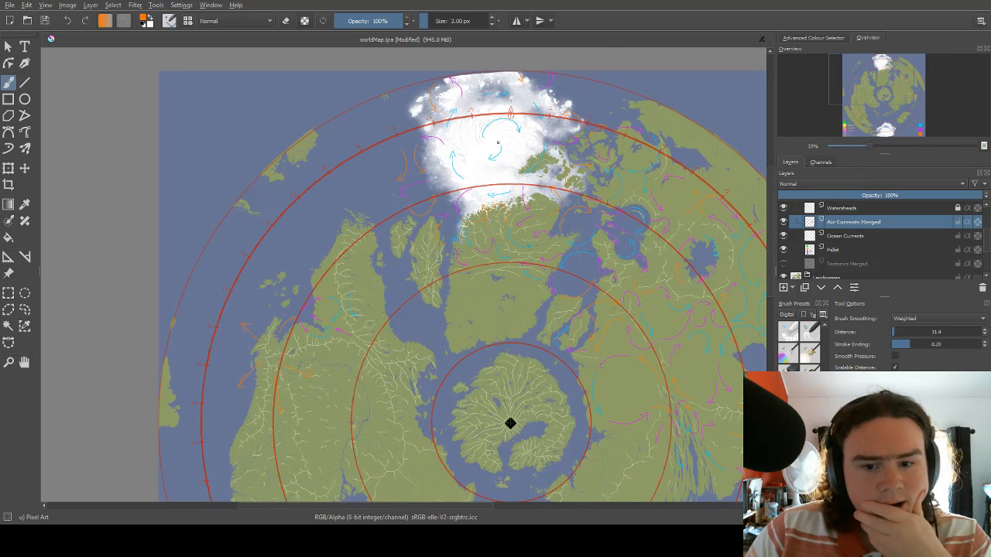
pyautogui.scroll(2, 498, 142)
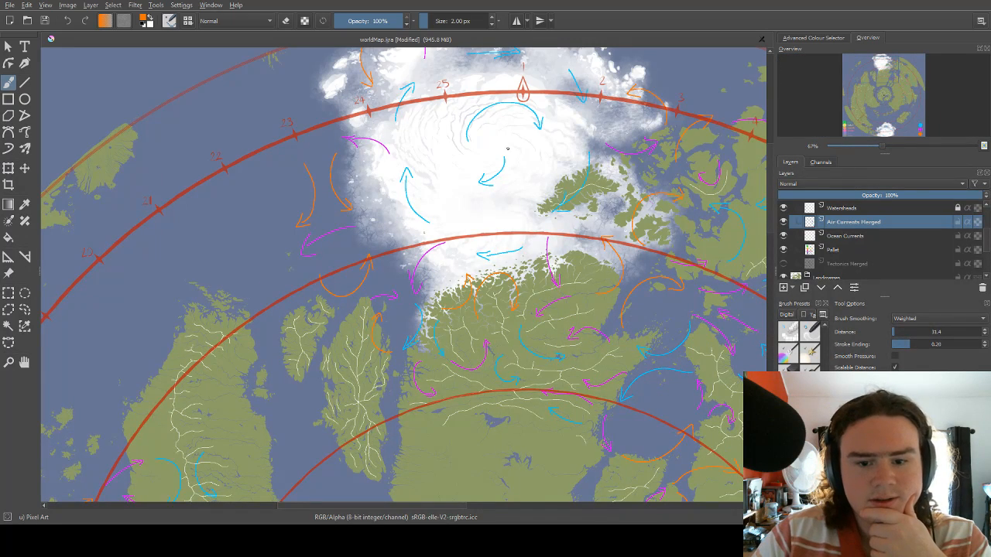
pyautogui.rightClick(508, 149)
pyautogui.click(520, 121)
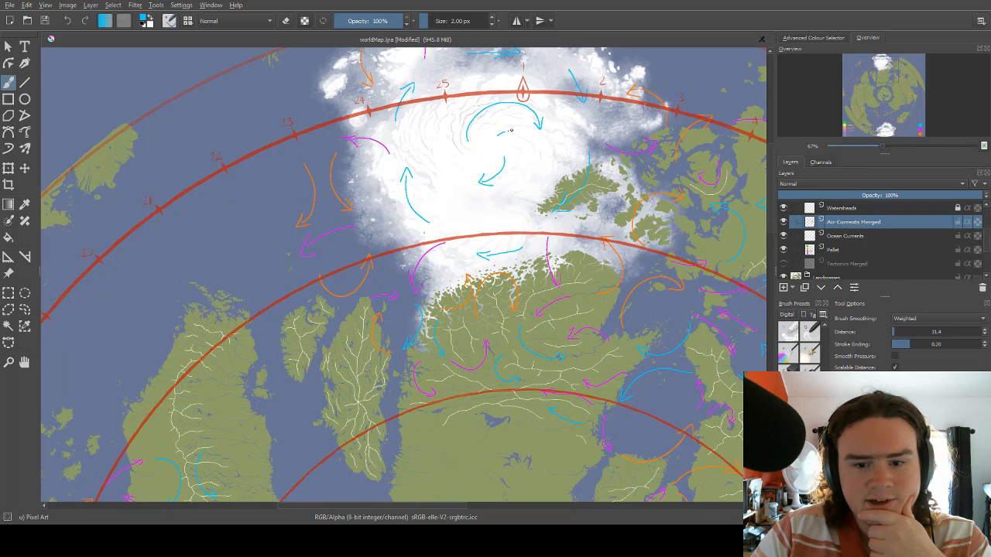
pyautogui.moveTo(508, 127)
pyautogui.mouseDown()
pyautogui.moveTo(513, 137)
pyautogui.moveTo(466, 163)
pyautogui.mouseUp()
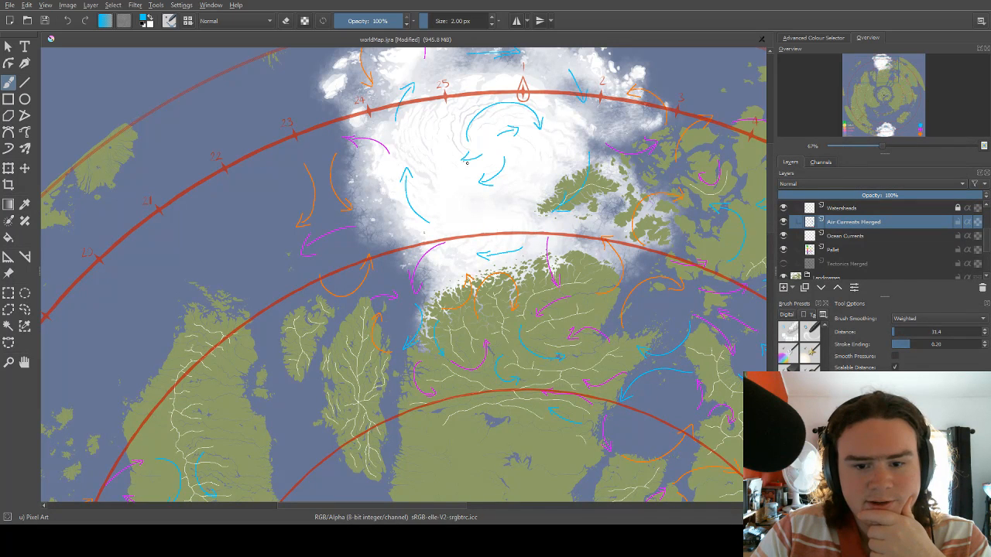
pyautogui.moveTo(533, 148); pyautogui.dragTo(529, 175)
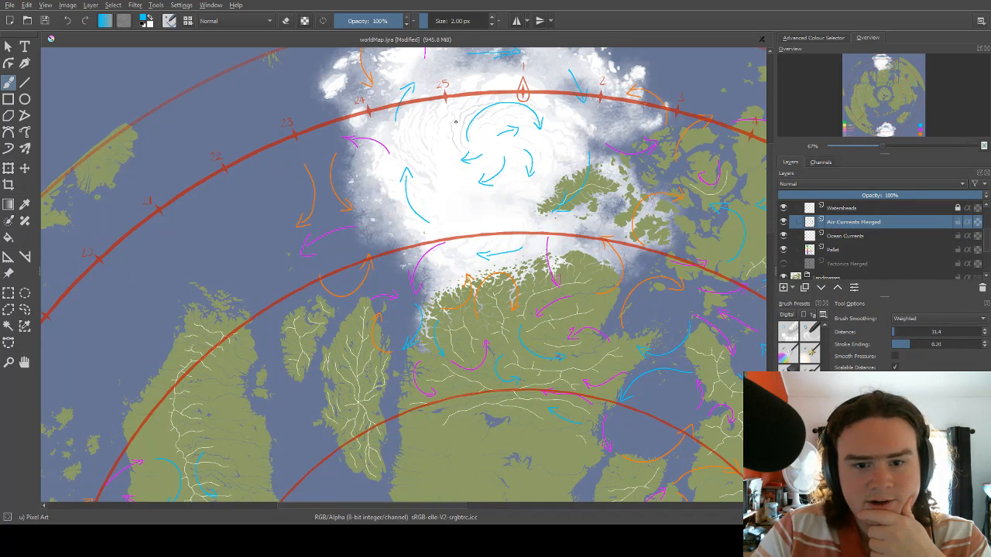
# Add a light blue arrow heading north to the red circle at mark 25 and short light blue strokes on the ice cap's southern part.
pyautogui.moveTo(455, 124)
pyautogui.mouseDown()
pyautogui.moveTo(449, 92)
pyautogui.moveTo(455, 97)
pyautogui.mouseUp()
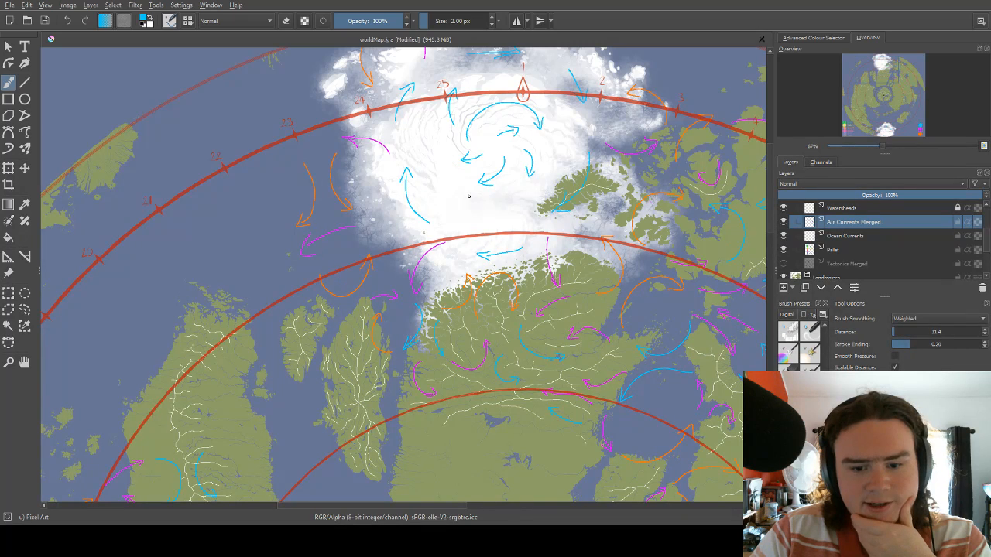
pyautogui.moveTo(465, 201); pyautogui.dragTo(449, 205)
pyautogui.moveTo(528, 197)
pyautogui.mouseDown()
pyautogui.moveTo(513, 218)
pyautogui.moveTo(525, 214)
pyautogui.mouseUp()
pyautogui.scroll(-4, 523, 213)
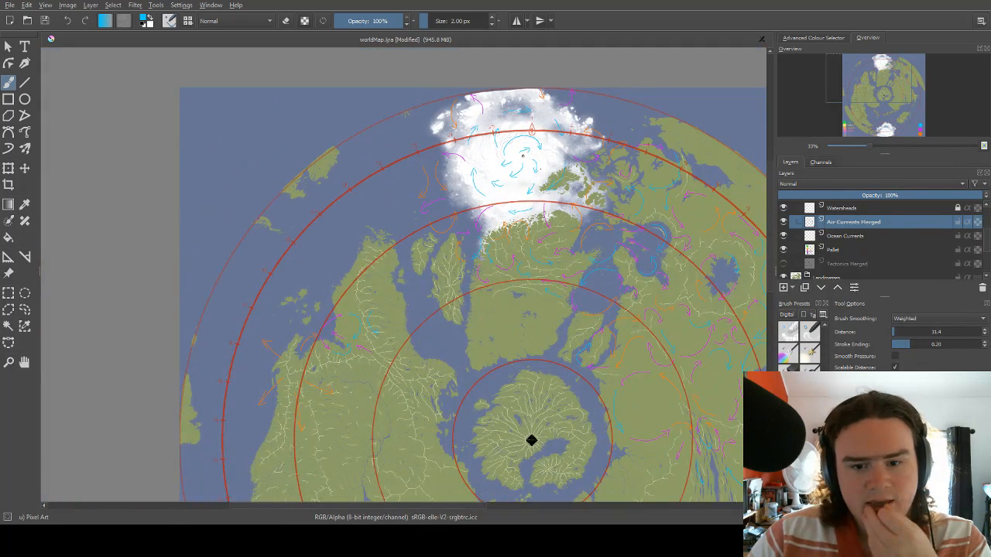
# Examine the air current arrows around the inner circles and across the eastern continent.
pyautogui.scroll(5, 548, 217)
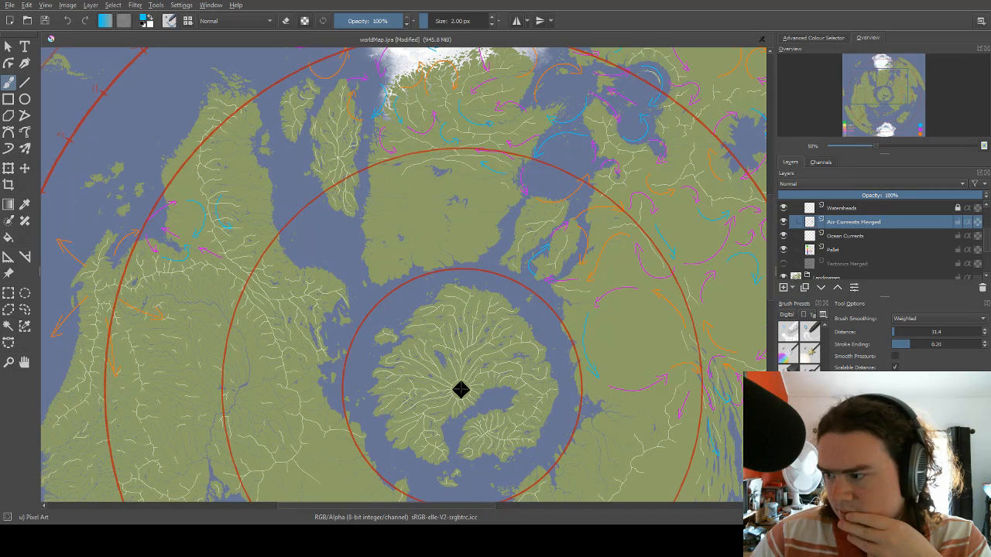
pyautogui.scroll(-1, 460, 390)
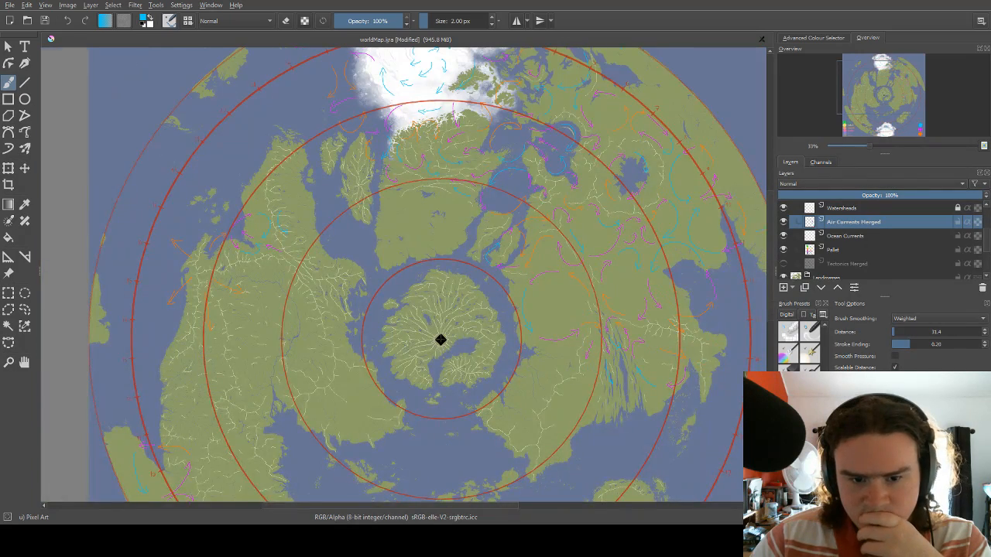
pyautogui.scroll(2, 440, 340)
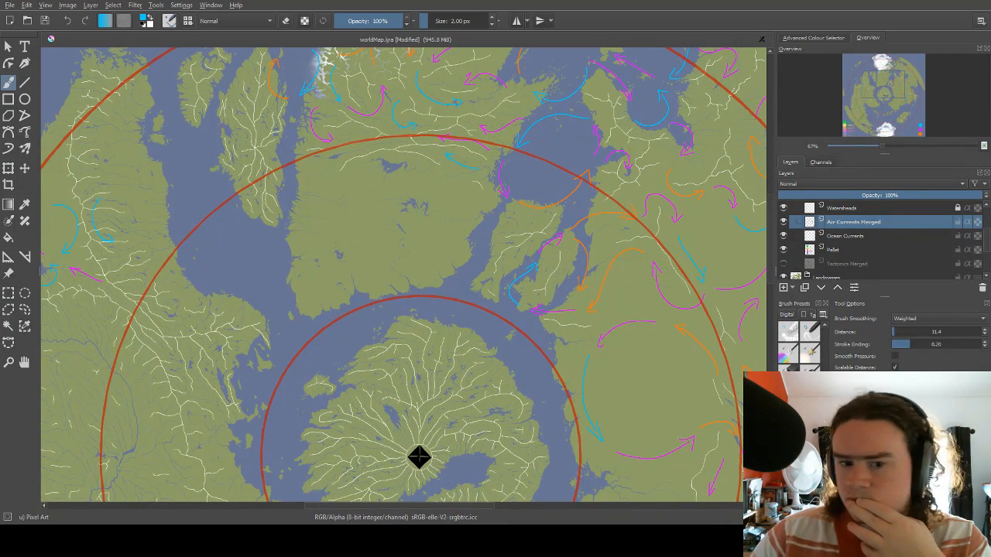
pyautogui.scroll(-1, 447, 402)
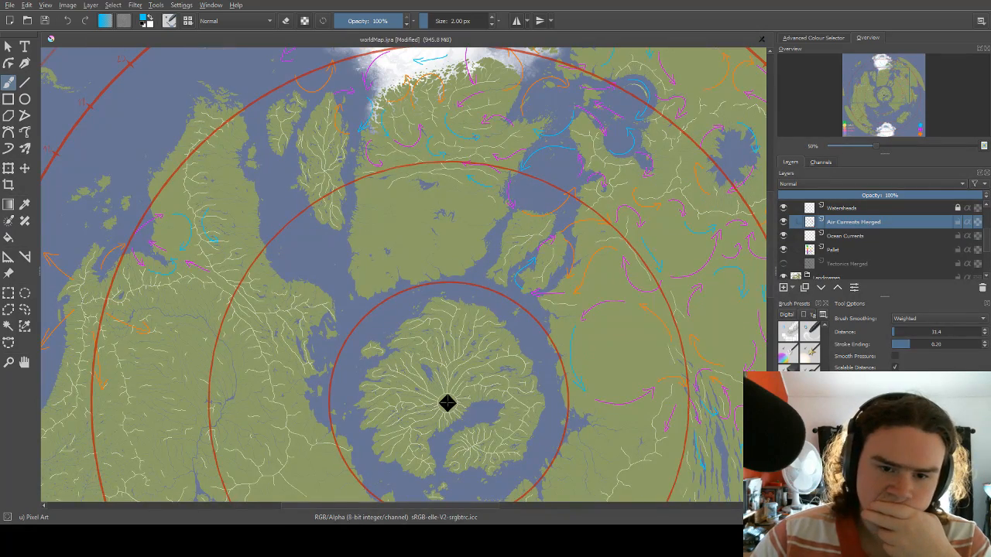
pyautogui.scroll(-2, 425, 208)
pyautogui.scroll(4, 598, 303)
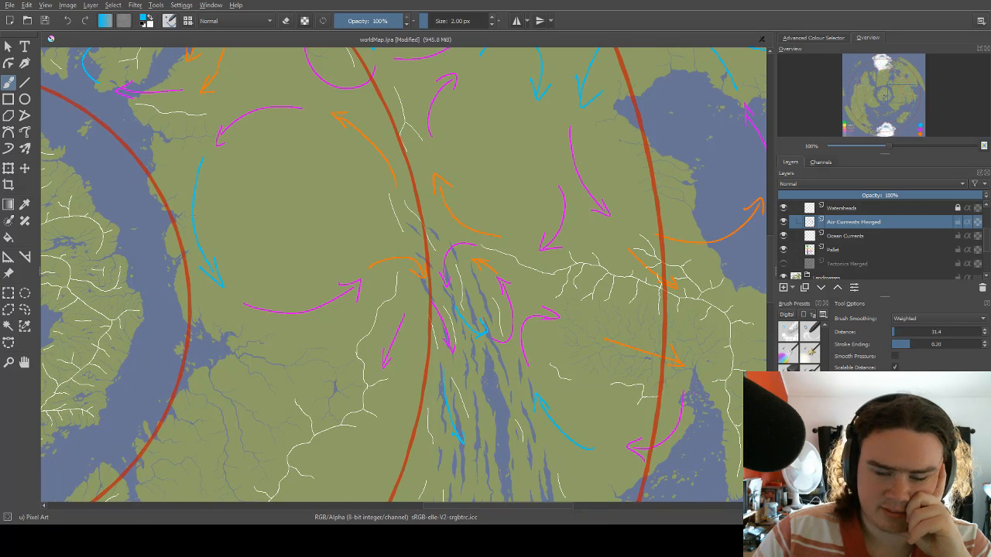
pyautogui.scroll(-3, 387, 363)
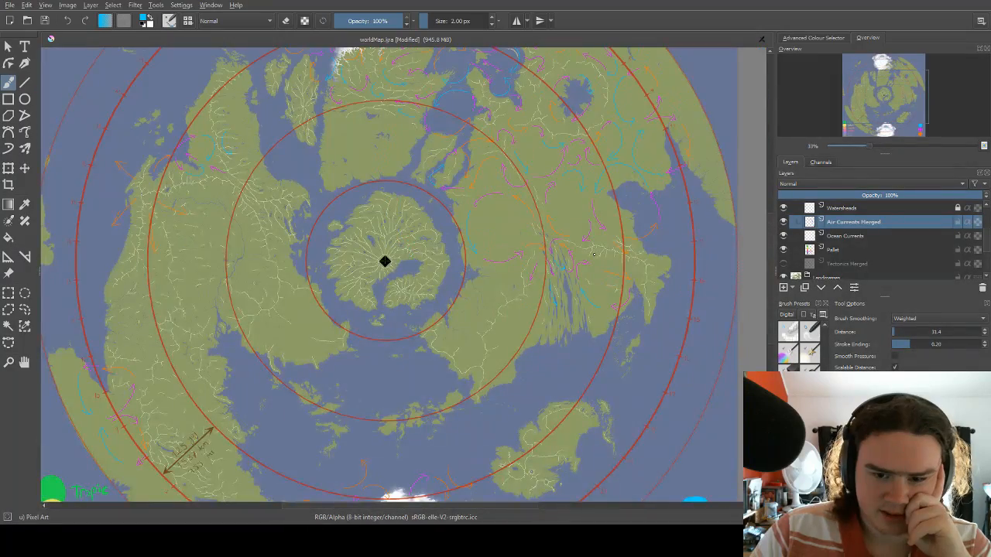
pyautogui.scroll(5, 542, 310)
pyautogui.moveTo(458, 171); pyautogui.dragTo(400, 338)
pyautogui.scroll(-3, 443, 260)
pyautogui.scroll(3, 472, 269)
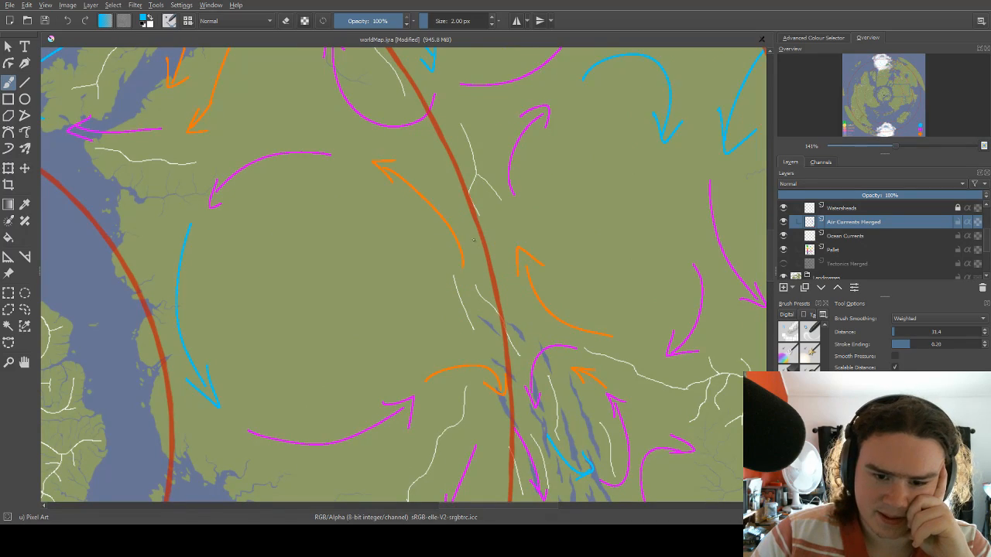
# Scribble light blue marks inside the two rings of circulating arrows on the eastern continent, one on each side of the second red circle.
pyautogui.moveTo(475, 215); pyautogui.dragTo(450, 249)
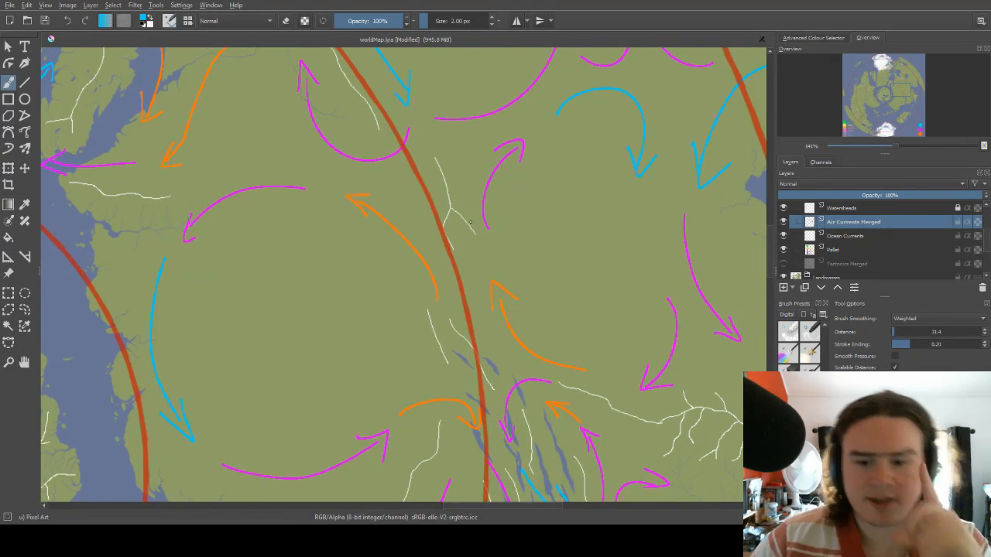
pyautogui.scroll(-3, 470, 222)
pyautogui.scroll(2, 470, 223)
pyautogui.moveTo(453, 269); pyautogui.dragTo(427, 204)
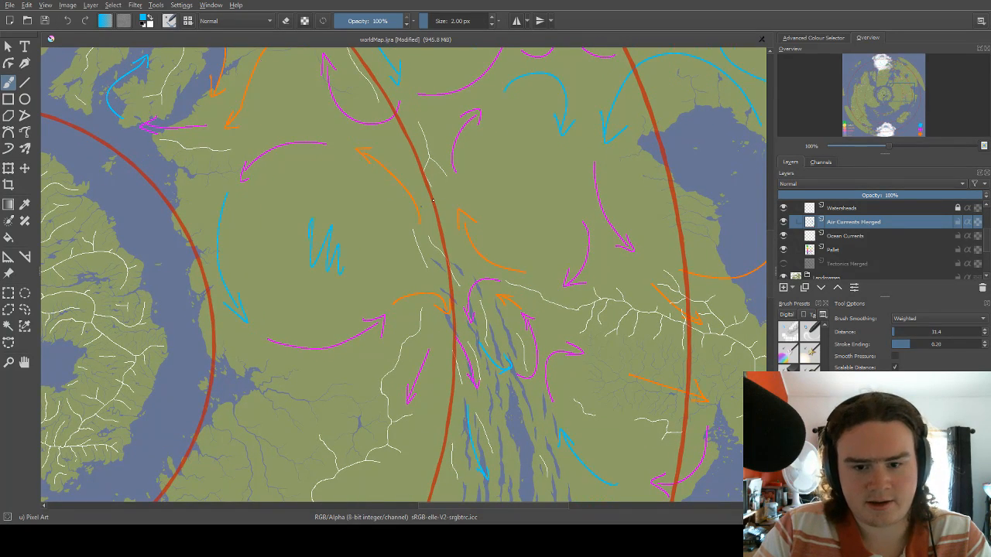
pyautogui.moveTo(544, 129)
pyautogui.mouseDown()
pyautogui.moveTo(482, 187)
pyautogui.moveTo(483, 153)
pyautogui.mouseUp()
pyautogui.hotkey('ctrl', 'z')
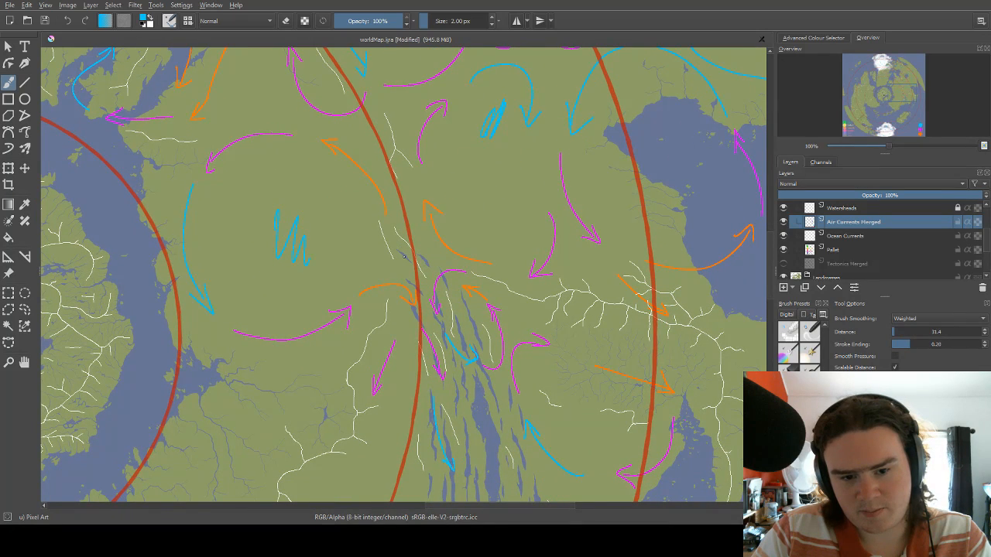
# Undo the light blue scribbles inside the two rings of circulating arrows on the eastern continent.
pyautogui.moveTo(465, 261); pyautogui.dragTo(361, 277)
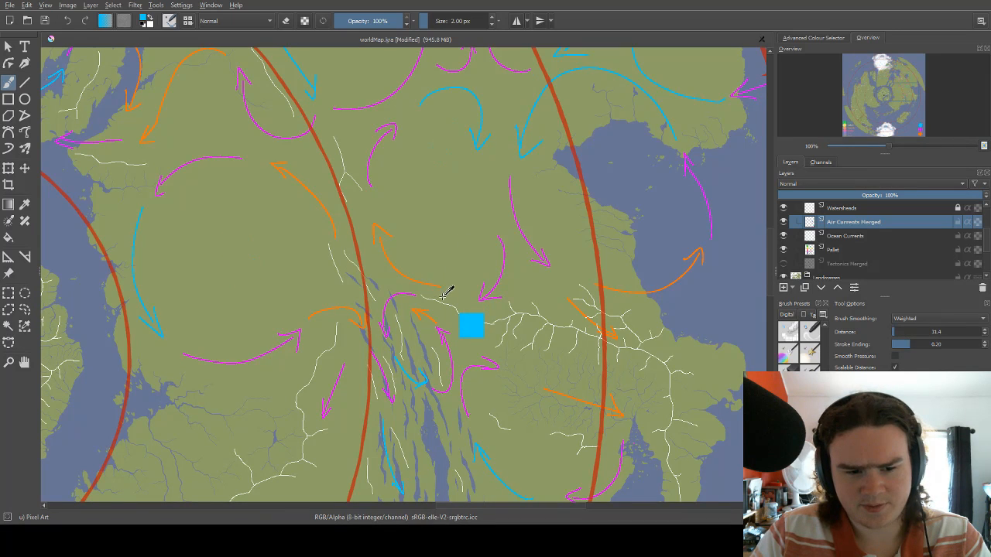
pyautogui.hotkey('ctrl', 'z')
pyautogui.hotkey('ctrl', 'z')
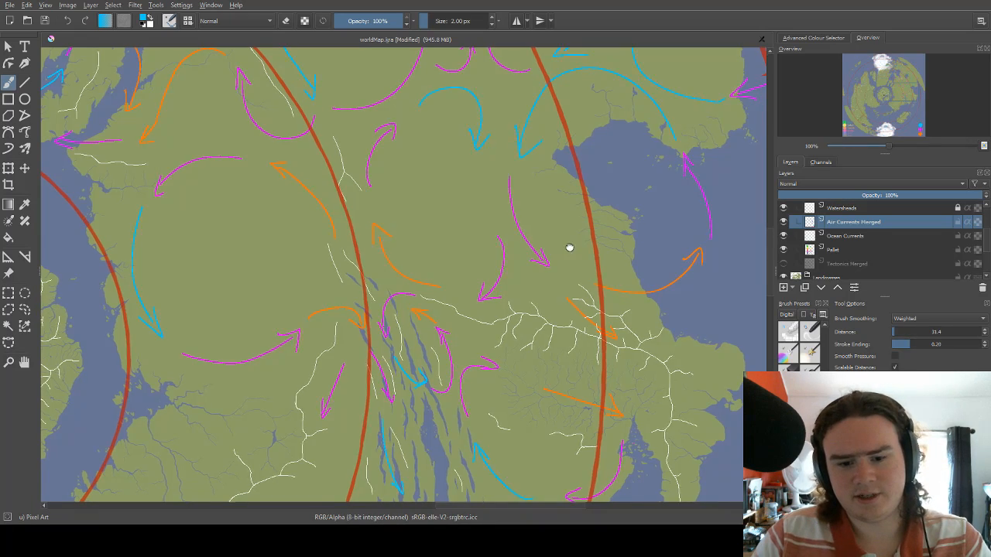
# Erase the upper half of the long magenta arrow west of the eastern bay and draw a short light blue arrow heading south there.
pyautogui.moveTo(567, 243); pyautogui.dragTo(478, 337)
pyautogui.scroll(-4, 478, 337)
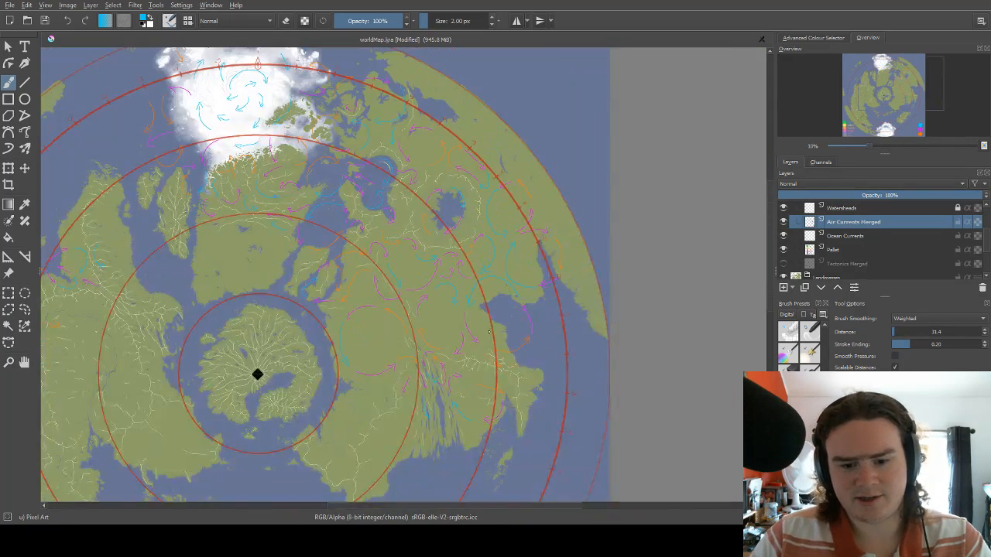
pyautogui.scroll(2, 505, 354)
pyautogui.moveTo(448, 309); pyautogui.dragTo(450, 261)
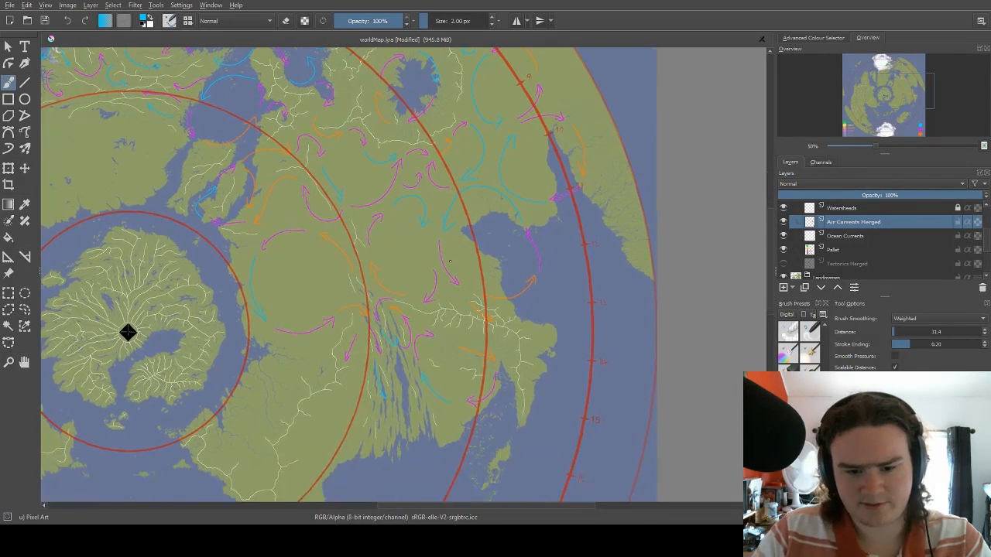
pyautogui.scroll(3, 468, 258)
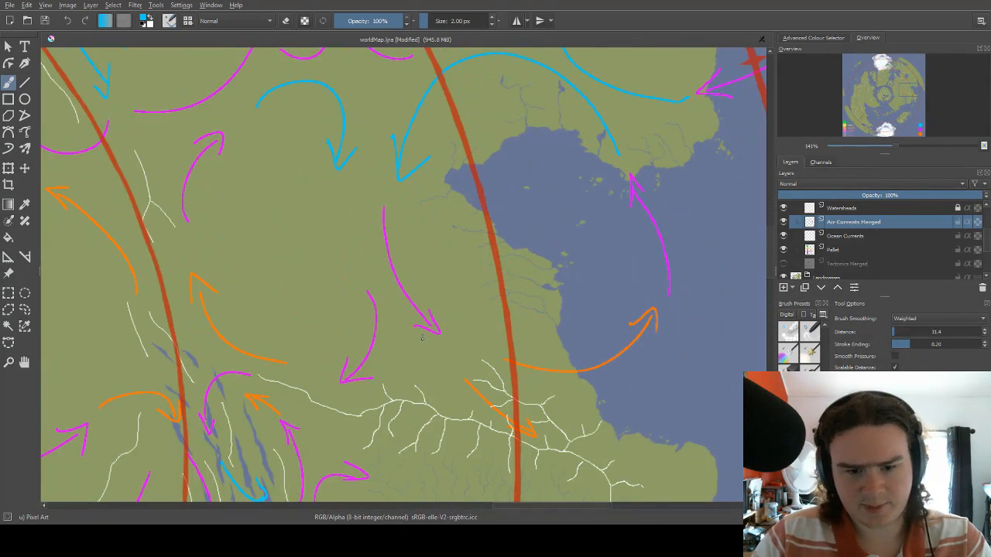
pyautogui.moveTo(422, 337); pyautogui.dragTo(424, 276)
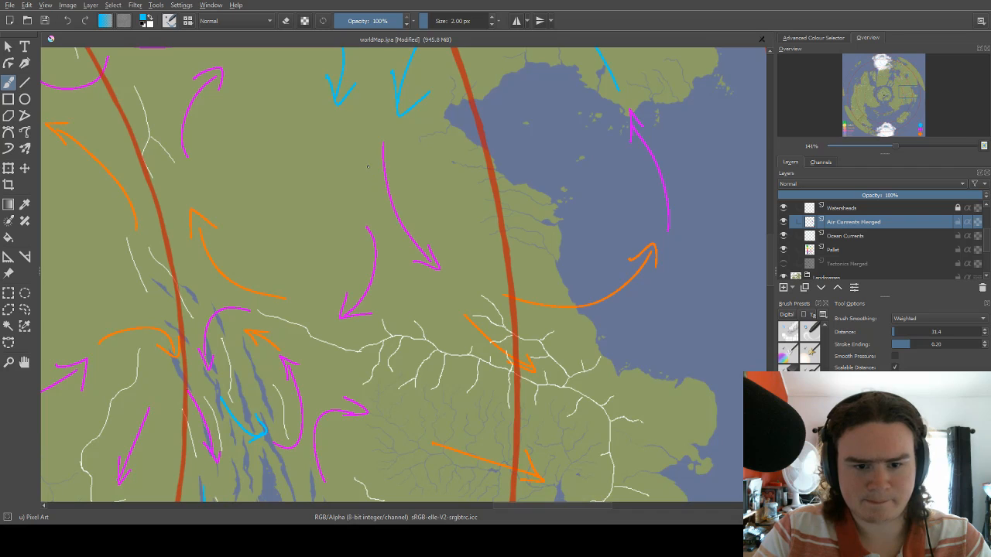
pyautogui.press('e')
pyautogui.moveTo(382, 157); pyautogui.dragTo(384, 177)
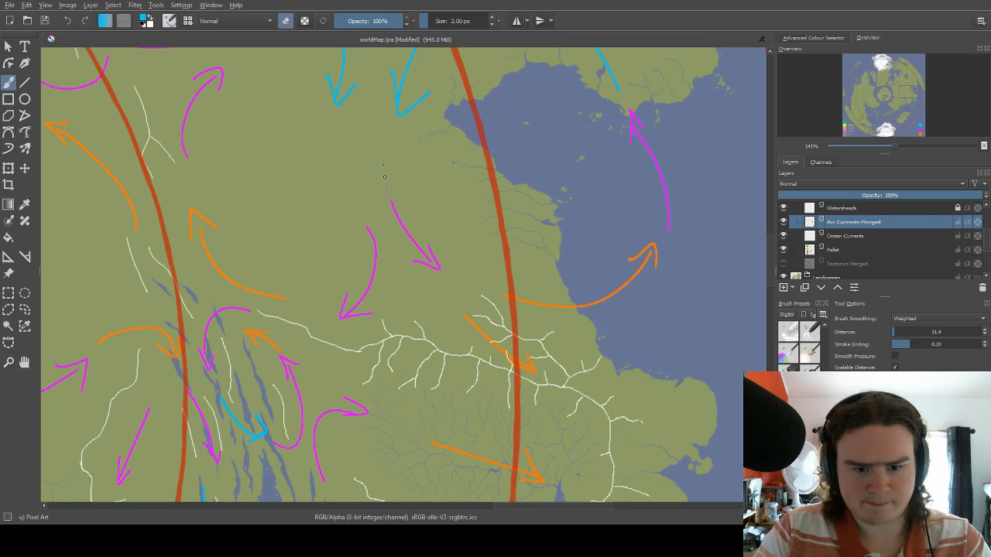
pyautogui.press('e')
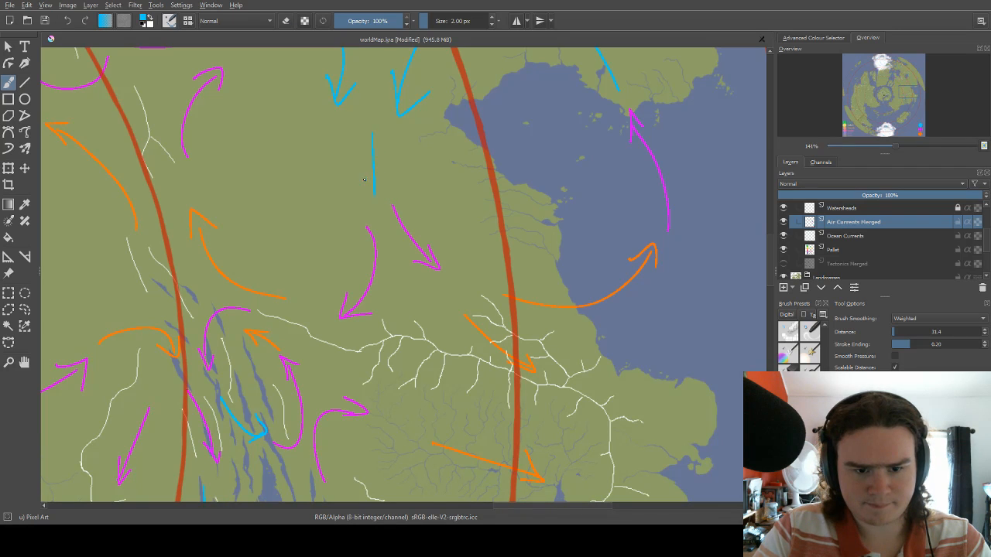
# Examine the existing arrows and the rivers and ridges on the southern part of the eastern continent.
pyautogui.scroll(-3, 376, 180)
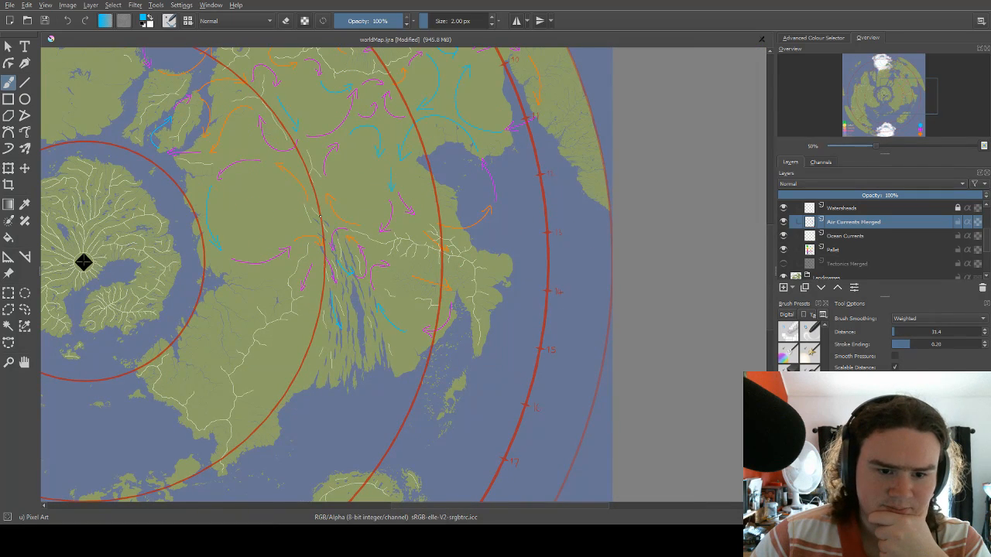
pyautogui.scroll(2, 319, 217)
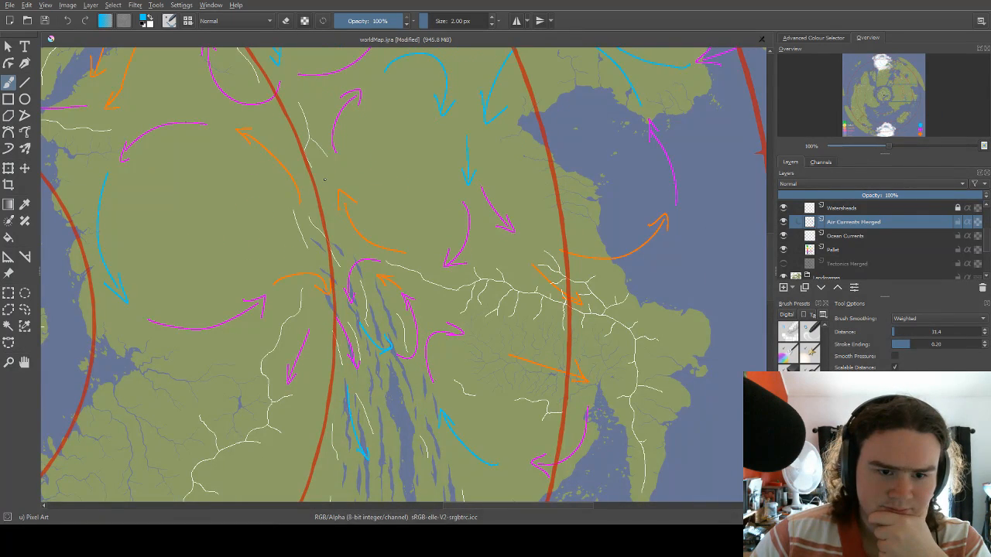
pyautogui.scroll(-2, 327, 180)
pyautogui.scroll(2, 221, 344)
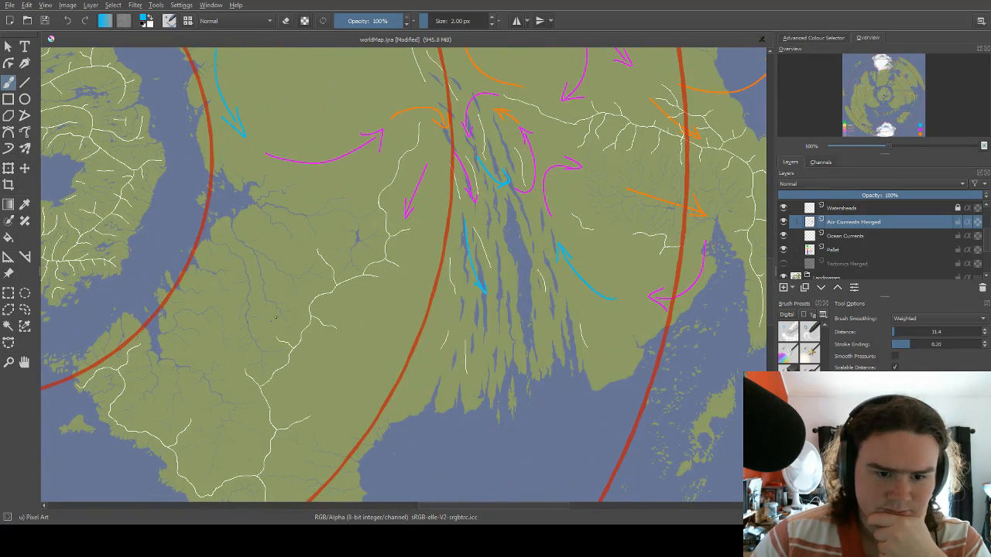
pyautogui.moveTo(306, 287); pyautogui.dragTo(419, 212)
pyautogui.moveTo(362, 147); pyautogui.dragTo(404, 194)
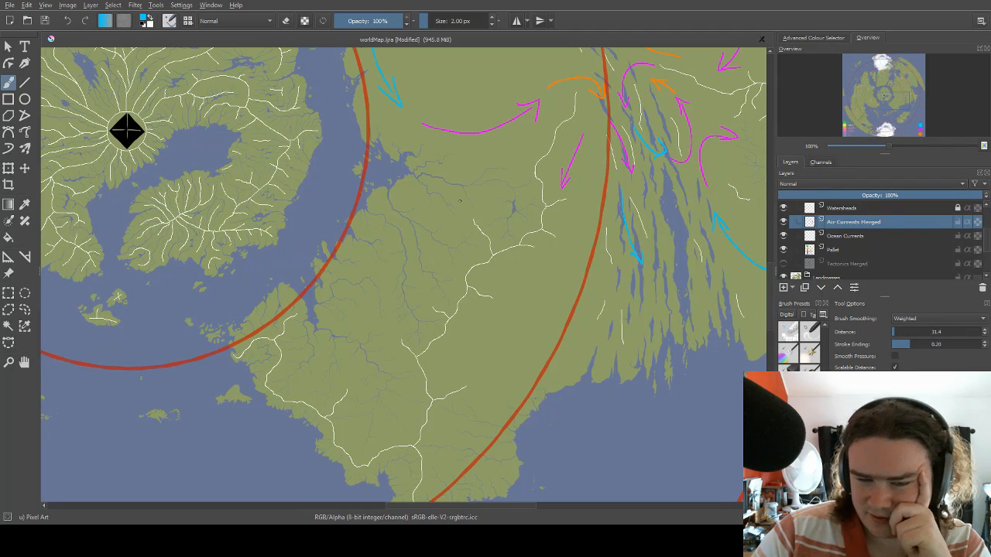
pyautogui.moveTo(475, 217); pyautogui.dragTo(454, 240)
pyautogui.moveTo(495, 179); pyautogui.dragTo(484, 207)
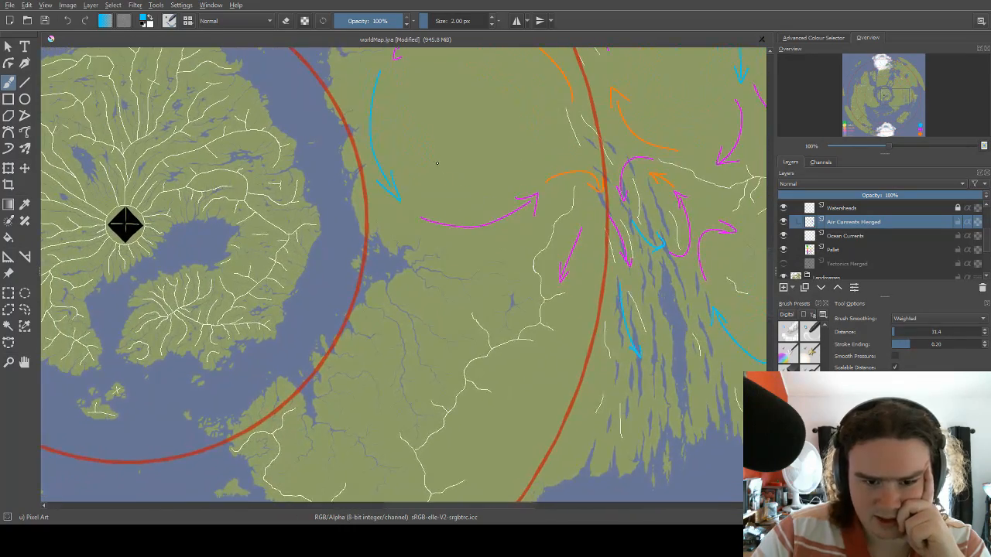
pyautogui.moveTo(453, 106); pyautogui.dragTo(436, 193)
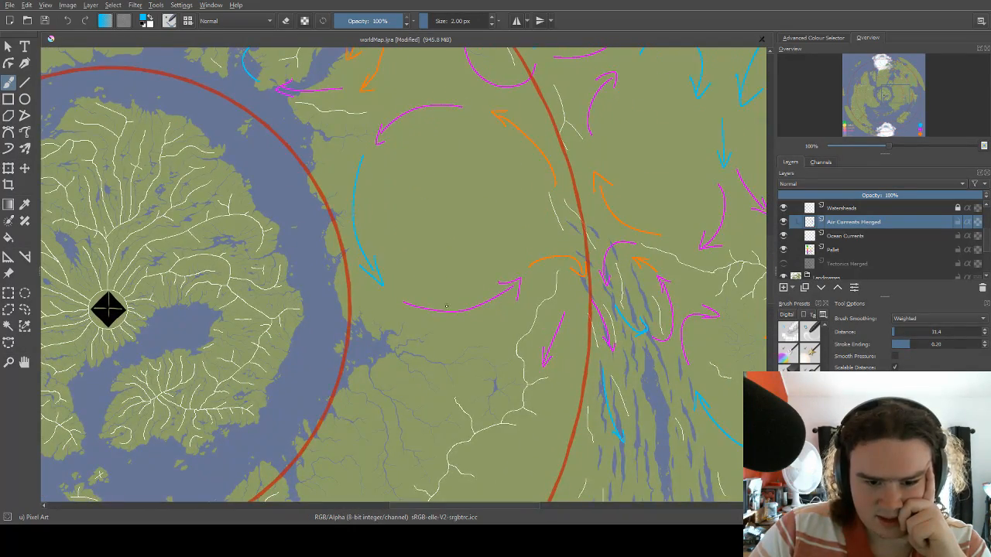
pyautogui.moveTo(445, 306); pyautogui.dragTo(452, 156)
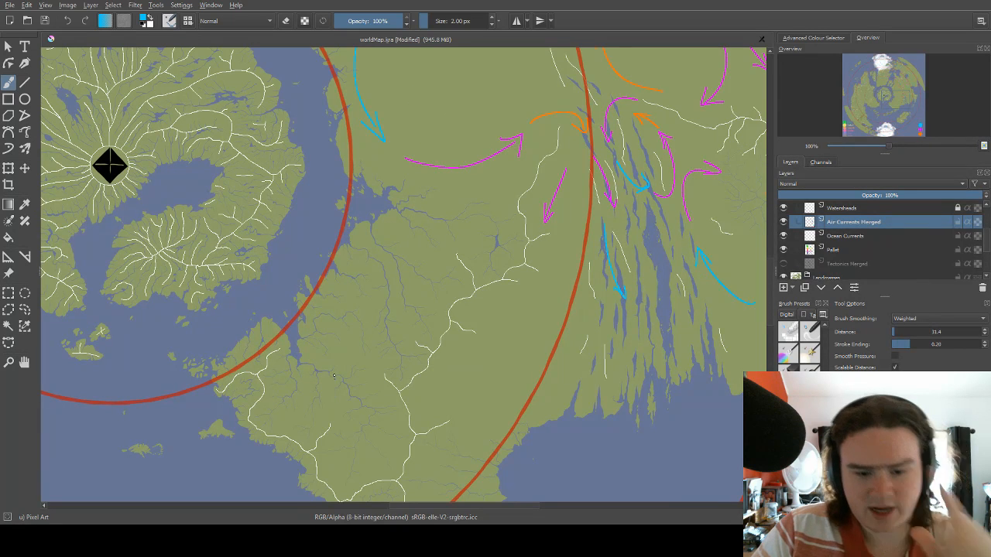
# Draw two magenta arrows curving southeast and south across the rivers east of the inner red circle, below the large ring of arrows.
pyautogui.rightClick(389, 254)
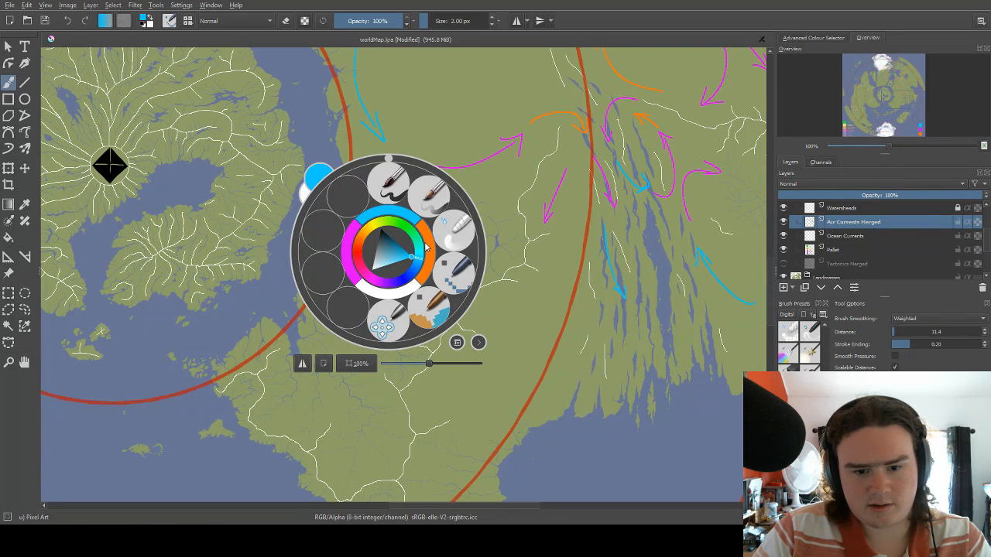
pyautogui.rightClick(408, 218)
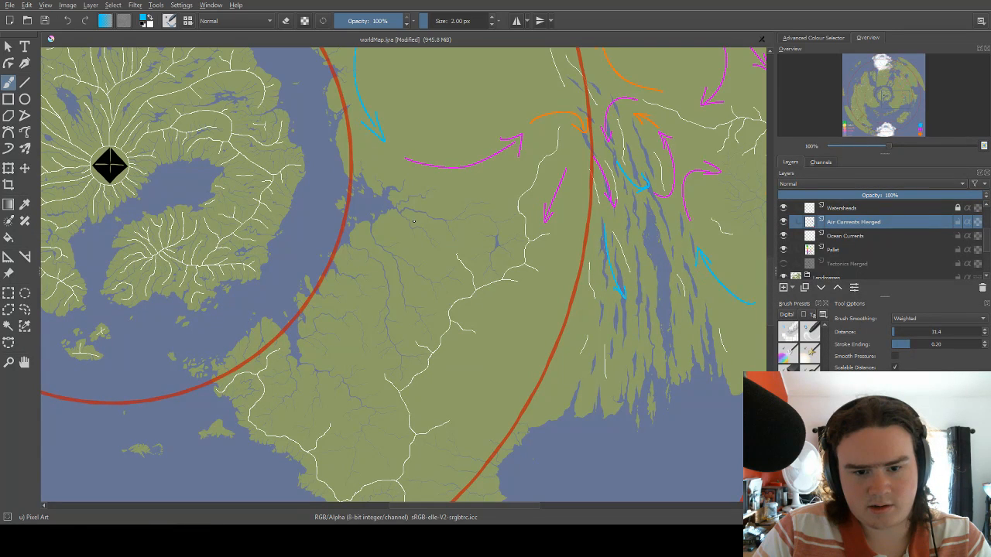
pyautogui.rightClick(406, 191)
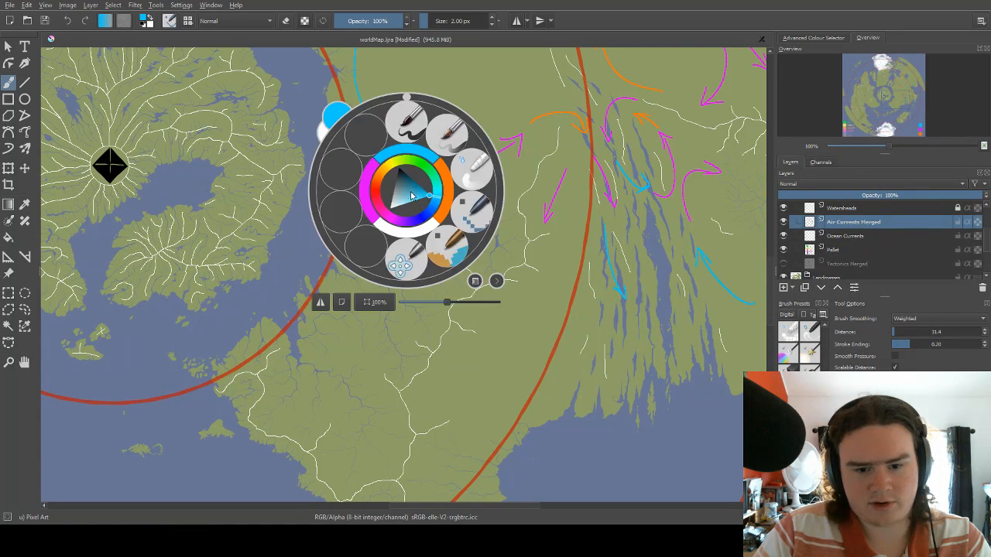
pyautogui.rightClick(370, 195)
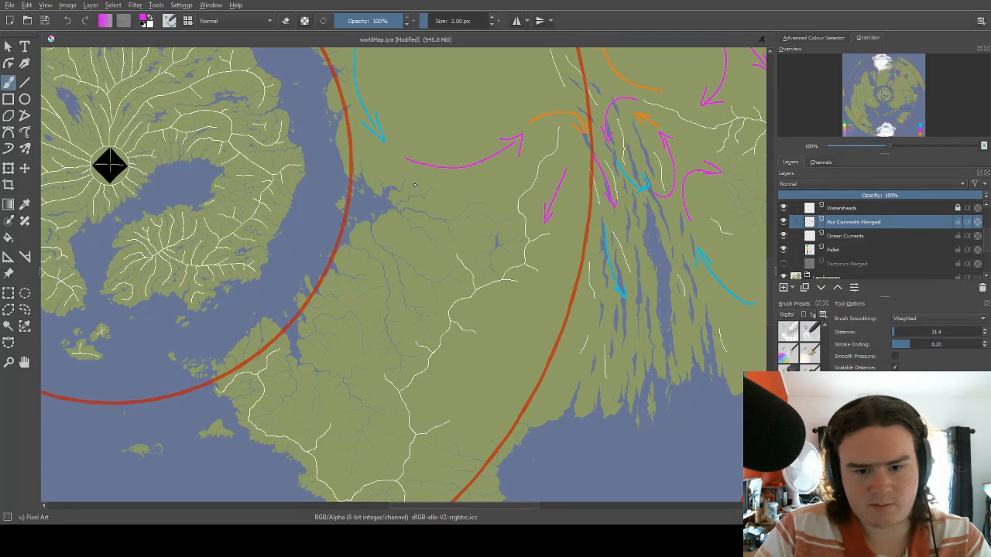
pyautogui.moveTo(407, 183); pyautogui.dragTo(486, 233)
pyautogui.hotkey('ctrl', 'z')
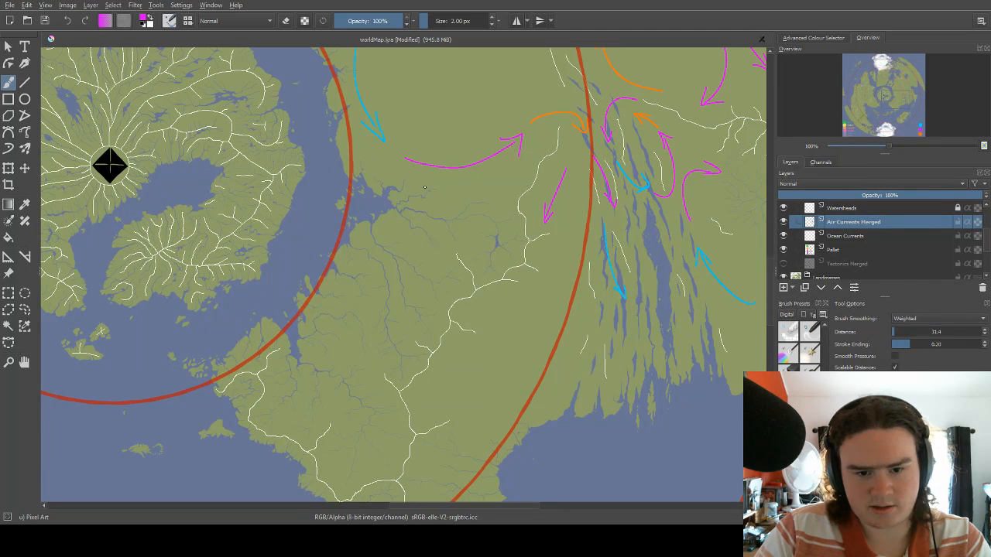
pyautogui.moveTo(416, 181)
pyautogui.mouseDown()
pyautogui.moveTo(457, 198)
pyautogui.moveTo(489, 251)
pyautogui.moveTo(493, 243)
pyautogui.mouseUp()
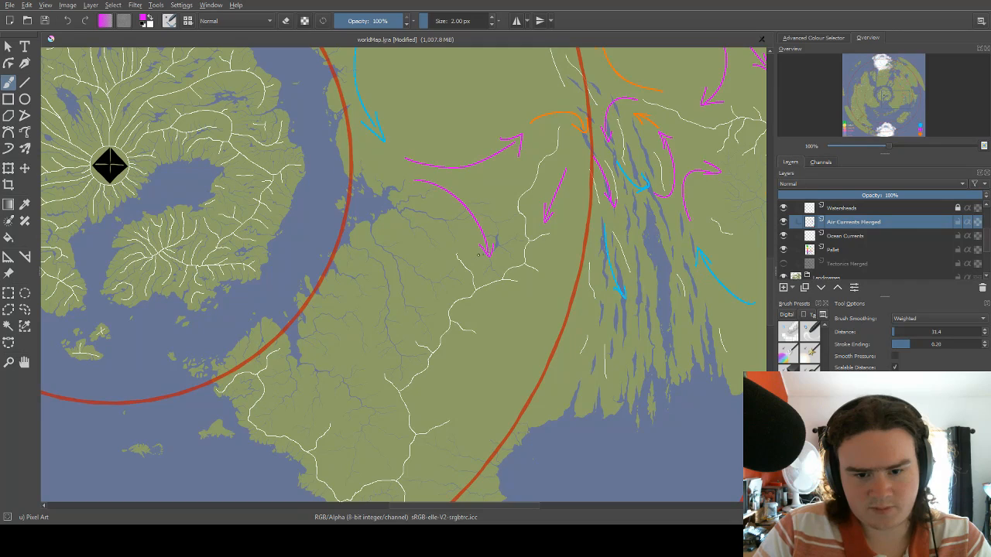
pyautogui.moveTo(435, 225)
pyautogui.mouseDown()
pyautogui.moveTo(438, 287)
pyautogui.moveTo(450, 280)
pyautogui.moveTo(442, 185)
pyautogui.moveTo(456, 175)
pyautogui.moveTo(447, 212)
pyautogui.mouseUp()
# Draw an orange arrow heading southwest from the tip of the shorter magenta arrow, west of the ridge line.
pyautogui.rightClick(447, 213)
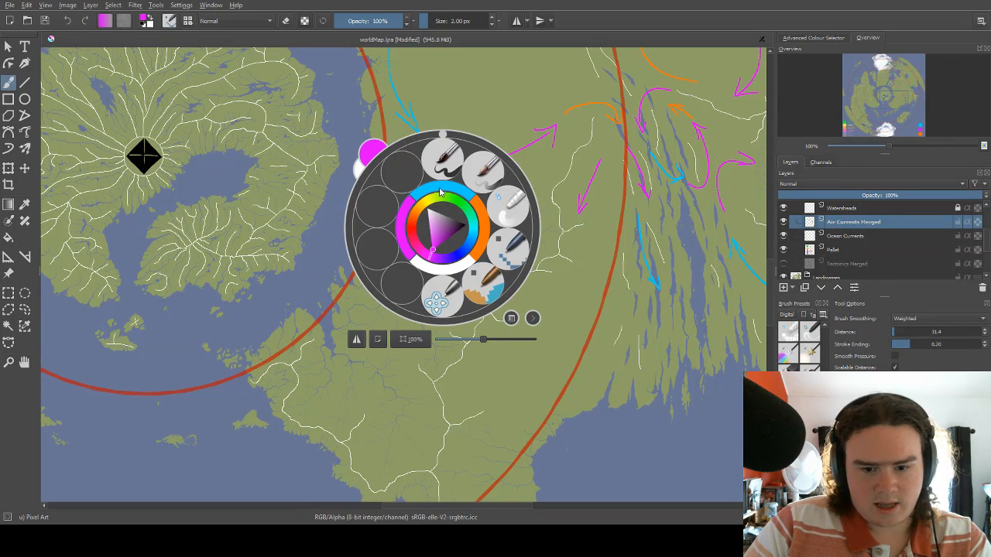
pyautogui.click(480, 229)
pyautogui.moveTo(447, 324); pyautogui.dragTo(477, 244)
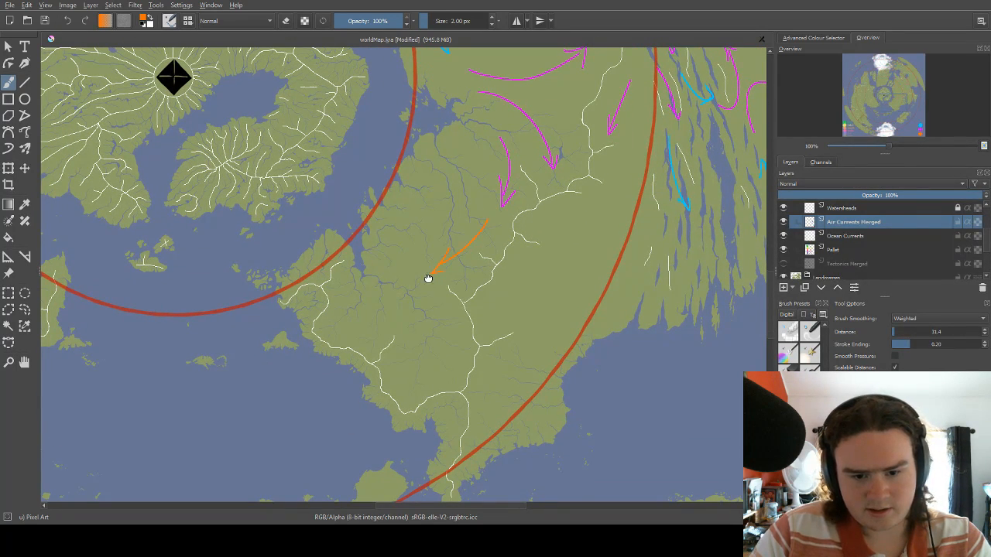
# Draw three magenta arrows fanning out west, southwest and south from the tip of the orange arrow.
pyautogui.moveTo(427, 279)
pyautogui.mouseDown()
pyautogui.moveTo(453, 254)
pyautogui.moveTo(459, 325)
pyautogui.mouseUp()
pyautogui.rightClick(447, 258)
pyautogui.click(411, 259)
pyautogui.moveTo(449, 310)
pyautogui.mouseDown()
pyautogui.moveTo(459, 326)
pyautogui.moveTo(464, 310)
pyautogui.mouseUp()
pyautogui.moveTo(423, 267)
pyautogui.mouseDown()
pyautogui.moveTo(378, 291)
pyautogui.moveTo(394, 294)
pyautogui.mouseUp()
pyautogui.moveTo(407, 235)
pyautogui.mouseDown()
pyautogui.moveTo(385, 302)
pyautogui.moveTo(368, 283)
pyautogui.moveTo(382, 282)
pyautogui.moveTo(404, 150)
pyautogui.moveTo(393, 156)
pyautogui.moveTo(409, 158)
pyautogui.mouseUp()
# Draw a light blue arrow curving northeast through the strait along the inner red circle, up to the coastal inlet.
pyautogui.rightClick(390, 256)
pyautogui.click(383, 226)
pyautogui.moveTo(439, 109); pyautogui.dragTo(391, 168)
pyautogui.moveTo(409, 204); pyautogui.dragTo(424, 167)
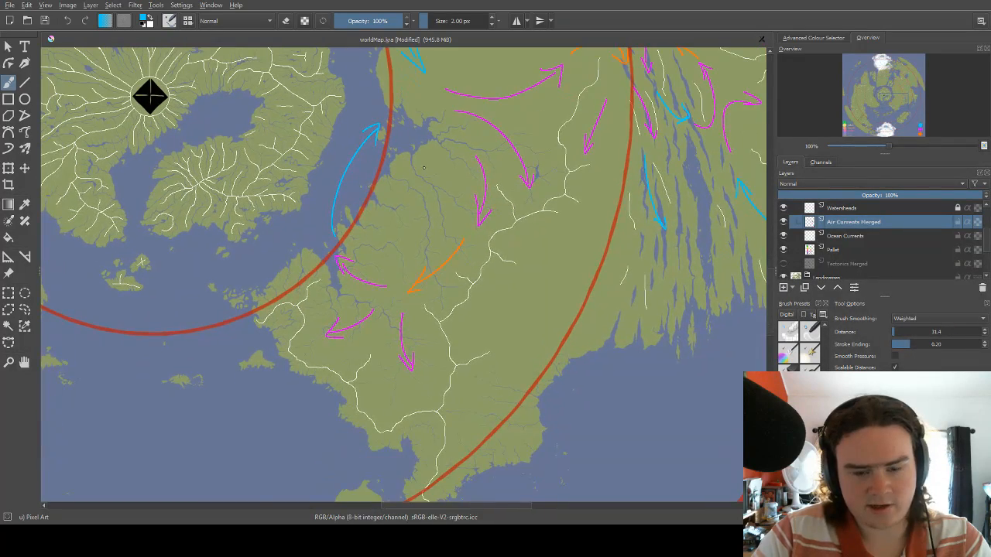
# Examine the new arrows and the continent's southern peninsula down to the islands on the second red circle.
pyautogui.moveTo(460, 209); pyautogui.dragTo(467, 182)
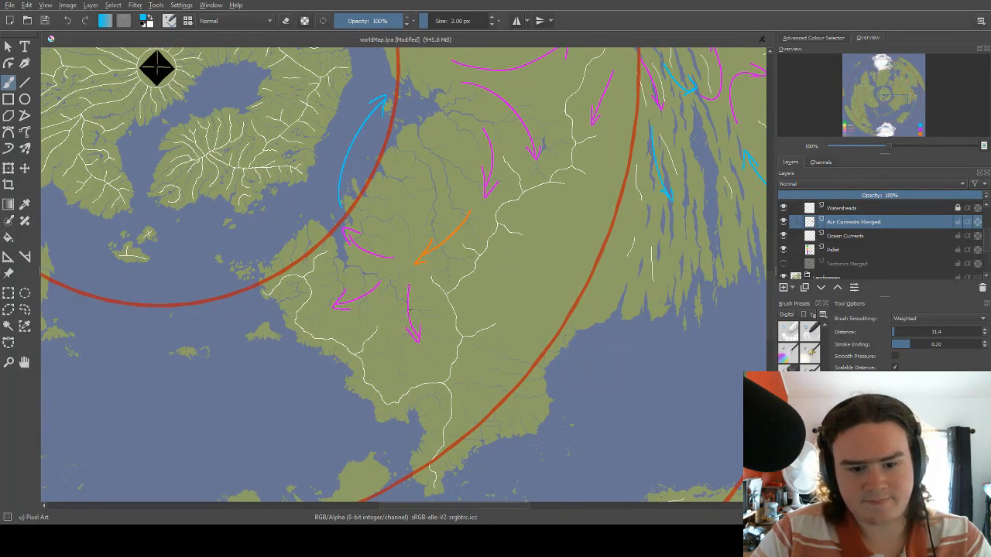
pyautogui.moveTo(535, 113); pyautogui.dragTo(512, 145)
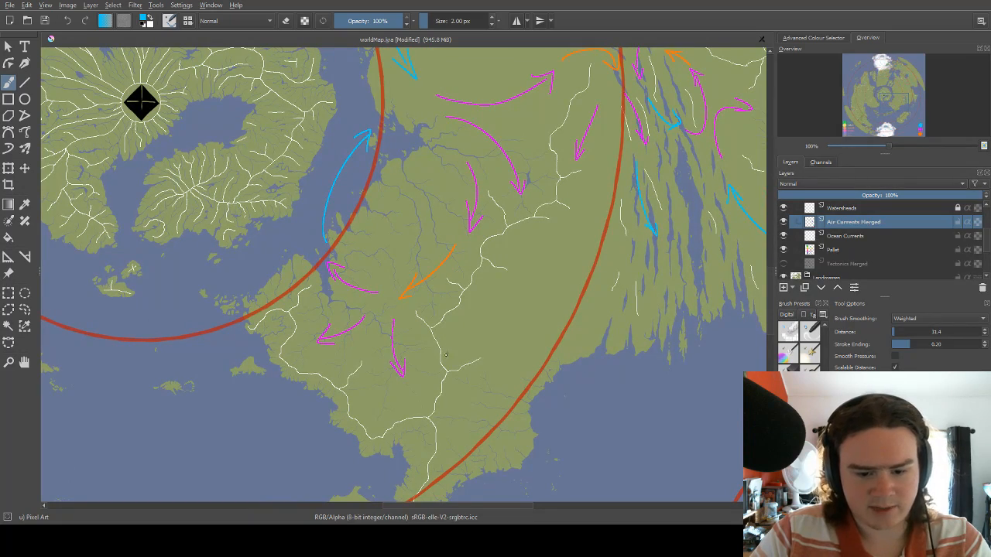
pyautogui.moveTo(426, 280); pyautogui.dragTo(443, 256)
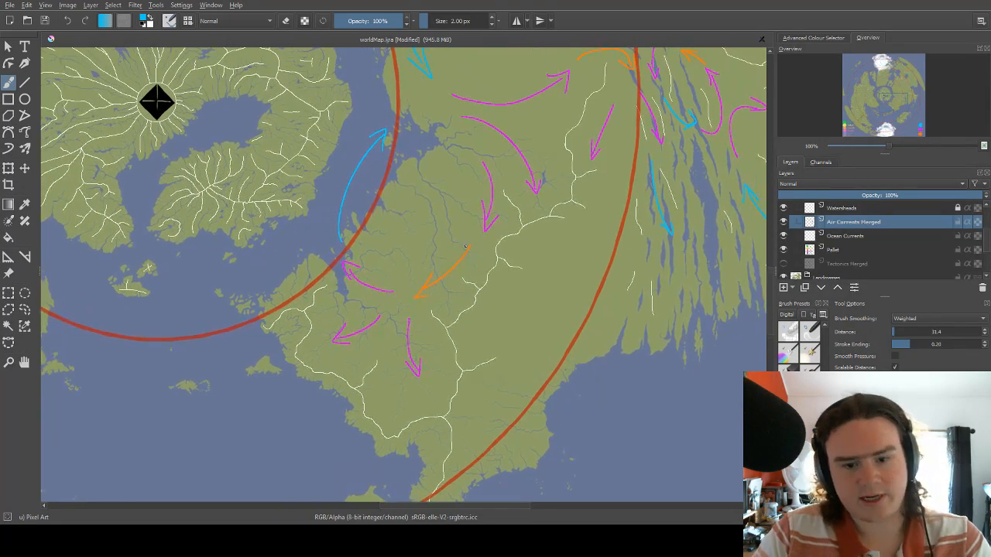
pyautogui.moveTo(537, 160); pyautogui.dragTo(523, 217)
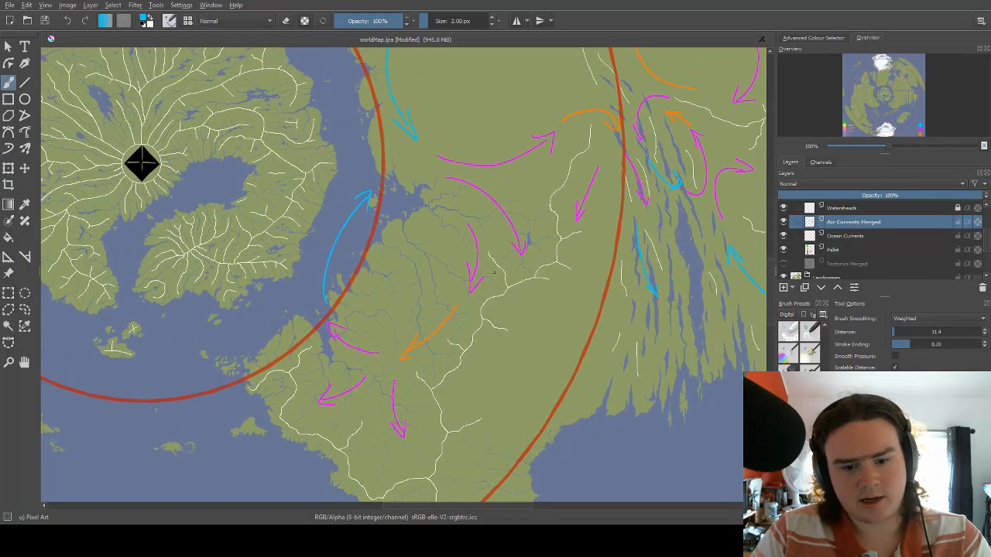
pyautogui.moveTo(496, 274); pyautogui.dragTo(535, 202)
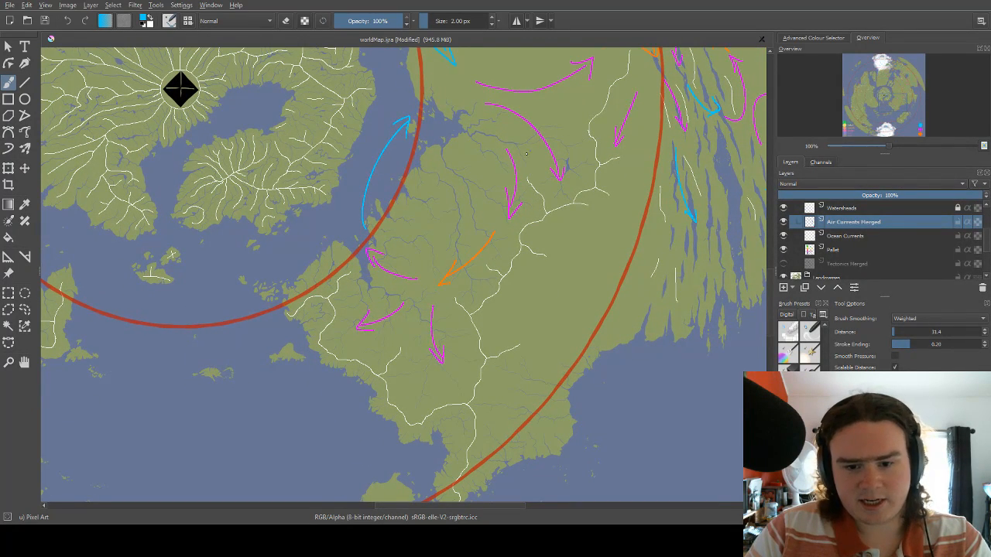
pyautogui.moveTo(435, 285); pyautogui.dragTo(502, 198)
pyautogui.moveTo(470, 233)
pyautogui.mouseDown()
pyautogui.moveTo(512, 186)
pyautogui.moveTo(498, 163)
pyautogui.moveTo(497, 195)
pyautogui.mouseUp()
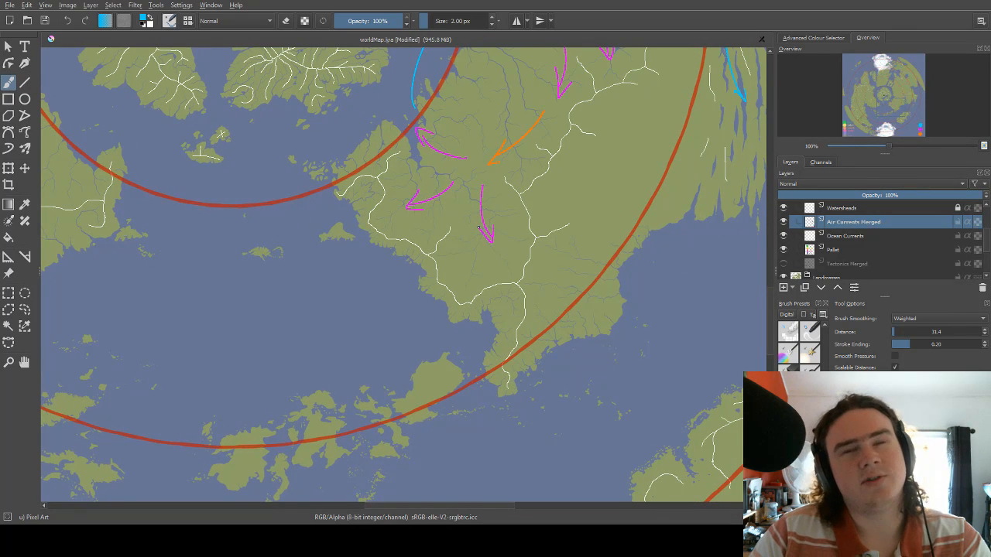
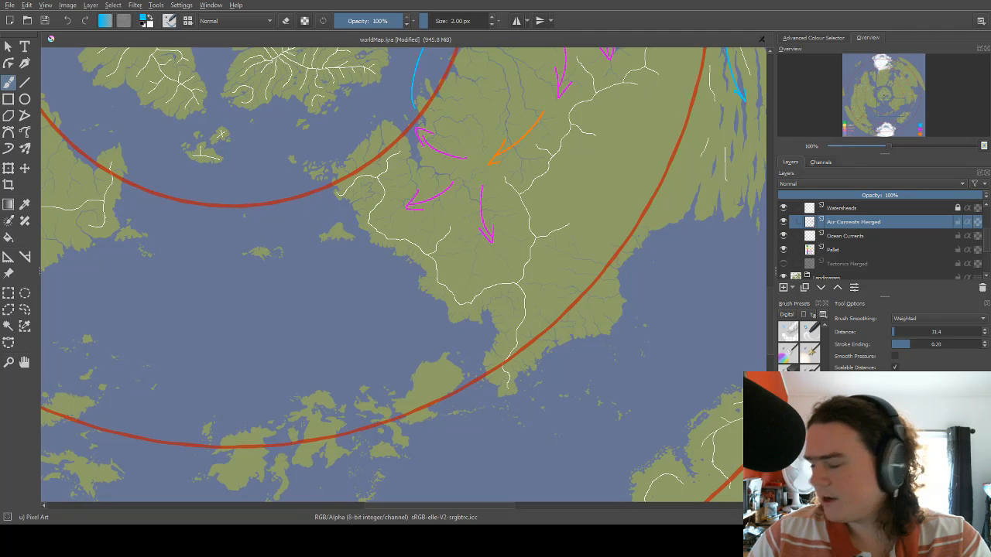
# Draw a long light blue arrow curving southwest between the eastern ridge line and the second red circle.
pyautogui.scroll(-1, 471, 224)
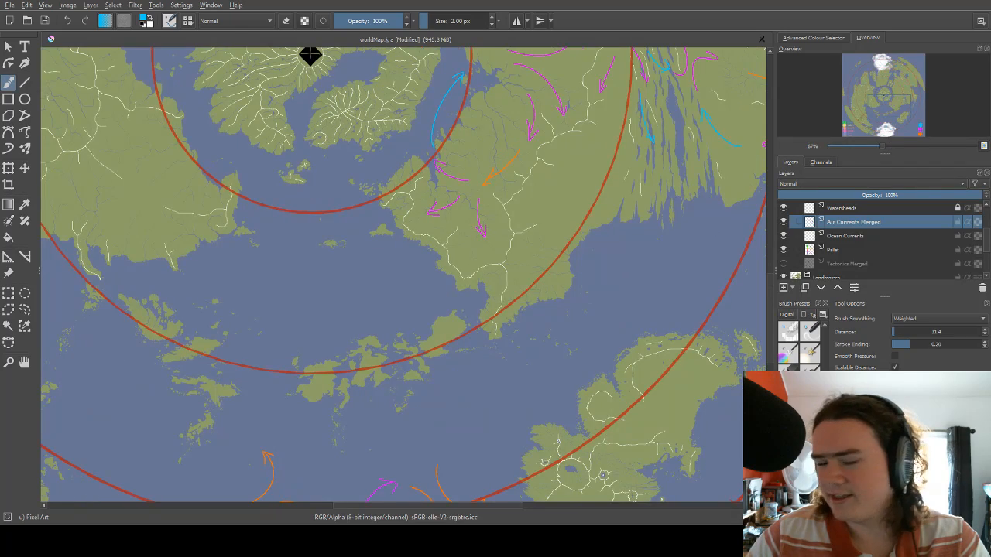
pyautogui.scroll(2, 470, 224)
pyautogui.scroll(-1, 470, 224)
pyautogui.scroll(-2, 551, 213)
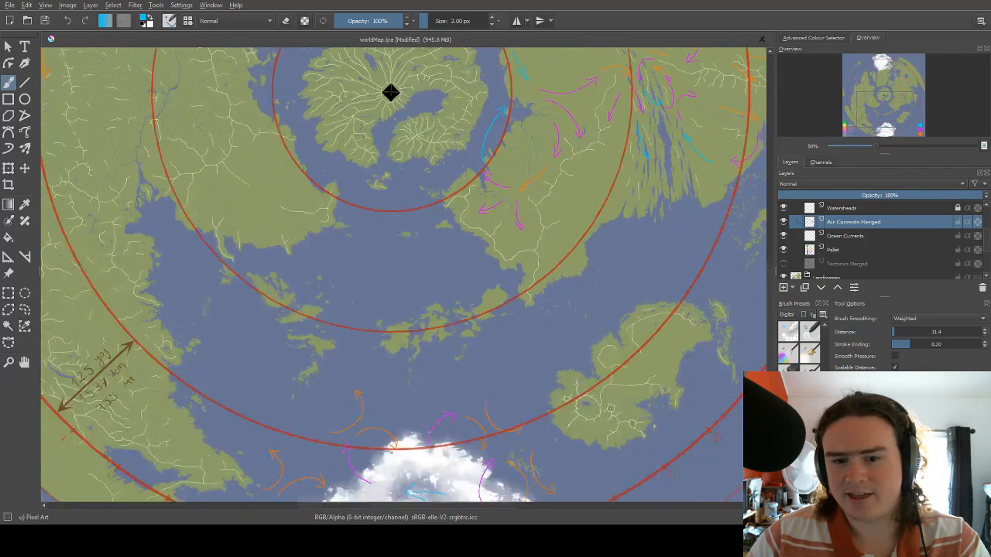
pyautogui.scroll(3, 569, 142)
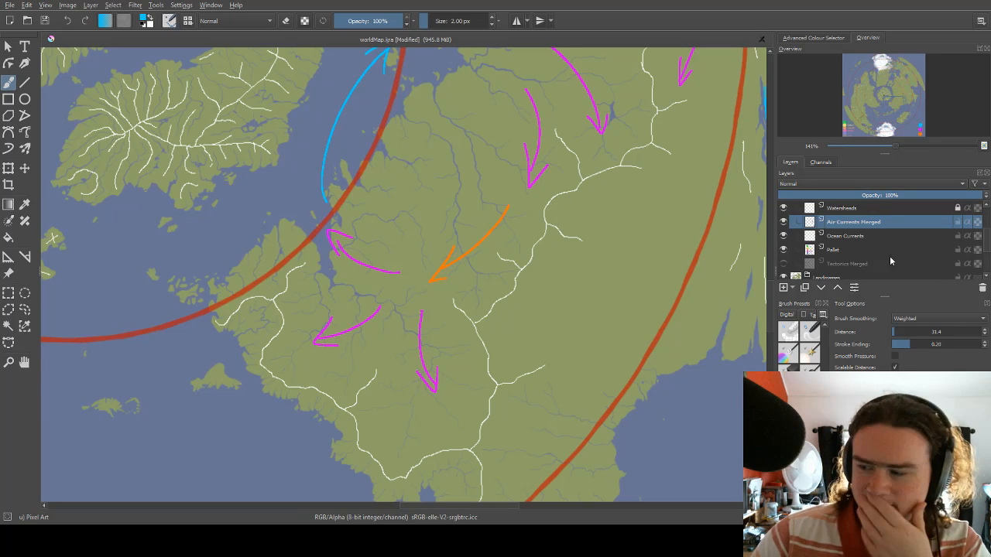
pyautogui.scroll(-3, 292, 190)
pyautogui.scroll(2, 291, 191)
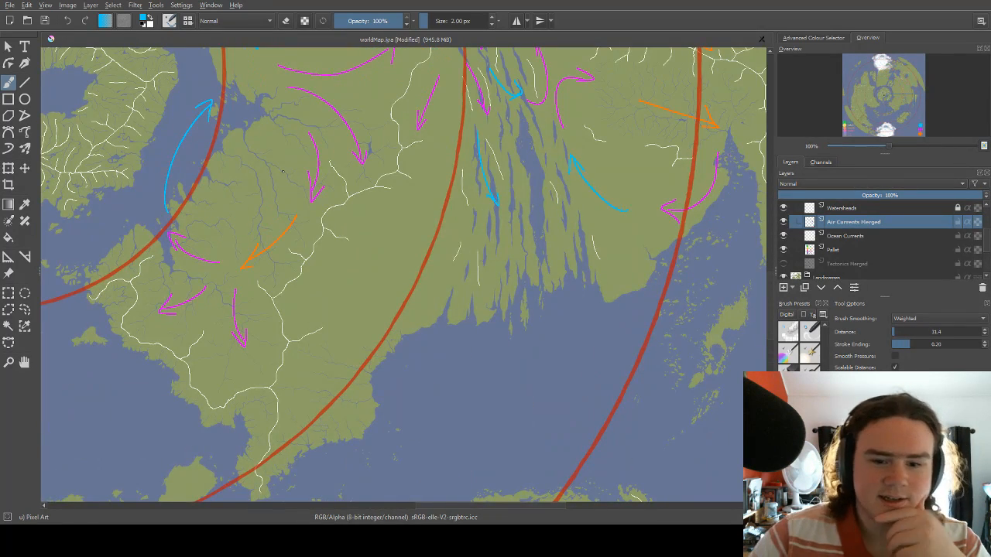
pyautogui.moveTo(352, 245); pyautogui.dragTo(413, 259)
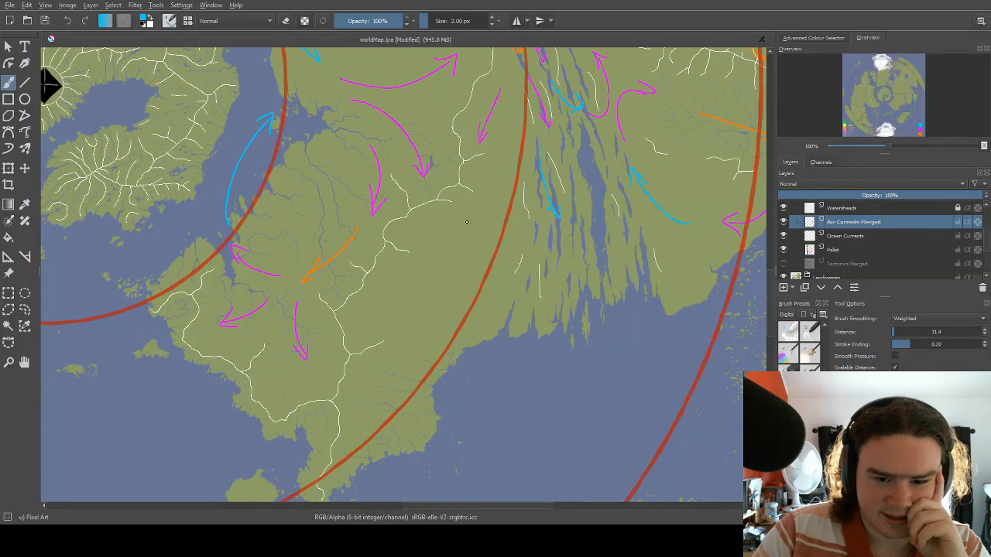
pyautogui.moveTo(473, 219); pyautogui.dragTo(454, 207)
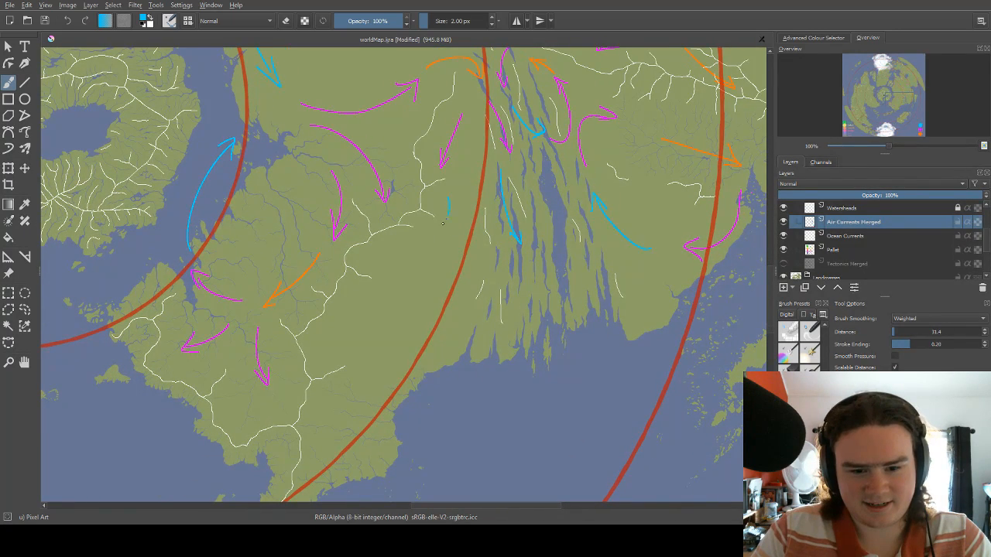
pyautogui.moveTo(401, 288); pyautogui.dragTo(446, 190)
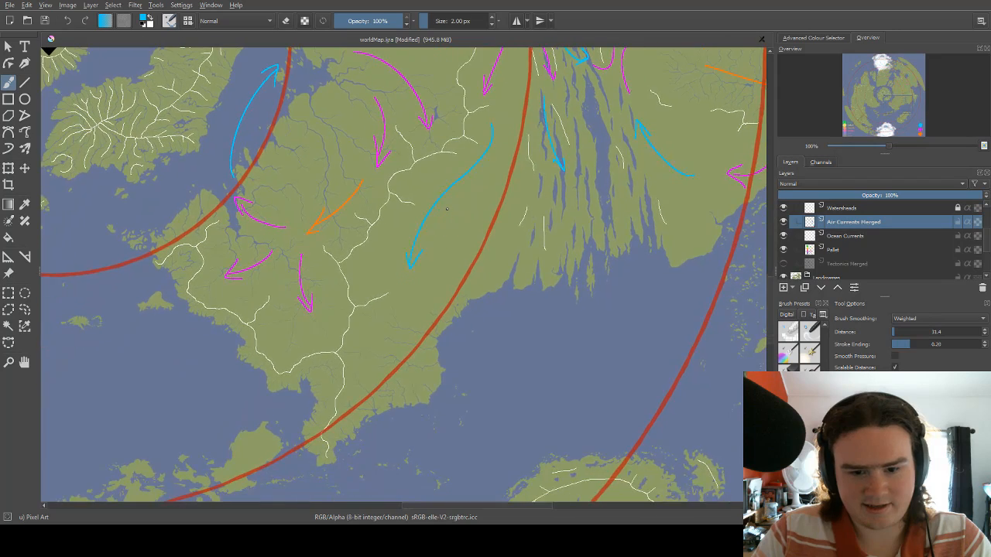
# Draw two magenta arrows heading southeast across the second red circle and the coast, below the tip of the long light blue arrow.
pyautogui.moveTo(463, 273)
pyautogui.mouseDown()
pyautogui.moveTo(440, 243)
pyautogui.moveTo(451, 287)
pyautogui.moveTo(454, 264)
pyautogui.mouseUp()
pyautogui.rightClick(403, 225)
pyautogui.click(365, 224)
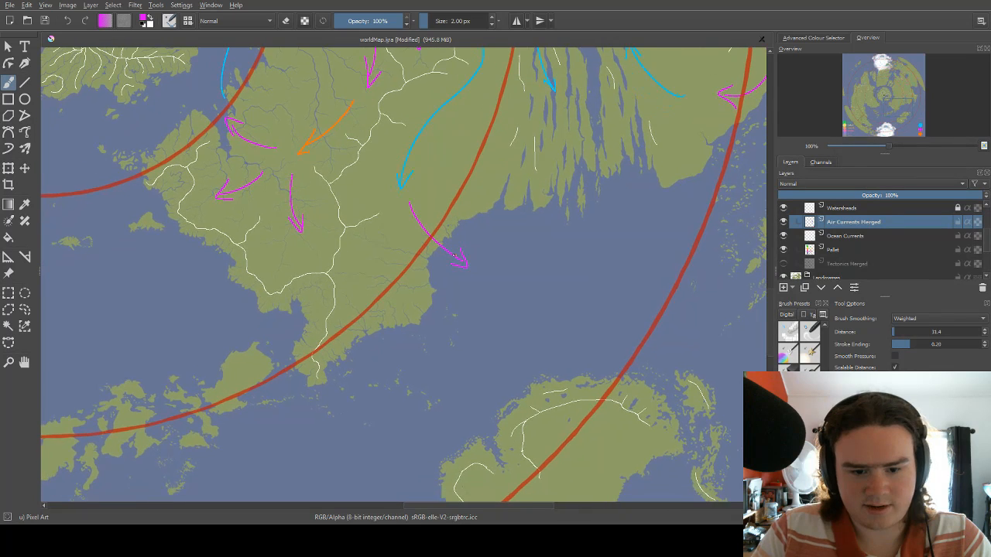
pyautogui.moveTo(382, 249)
pyautogui.mouseDown()
pyautogui.moveTo(464, 265)
pyautogui.moveTo(364, 316)
pyautogui.mouseUp()
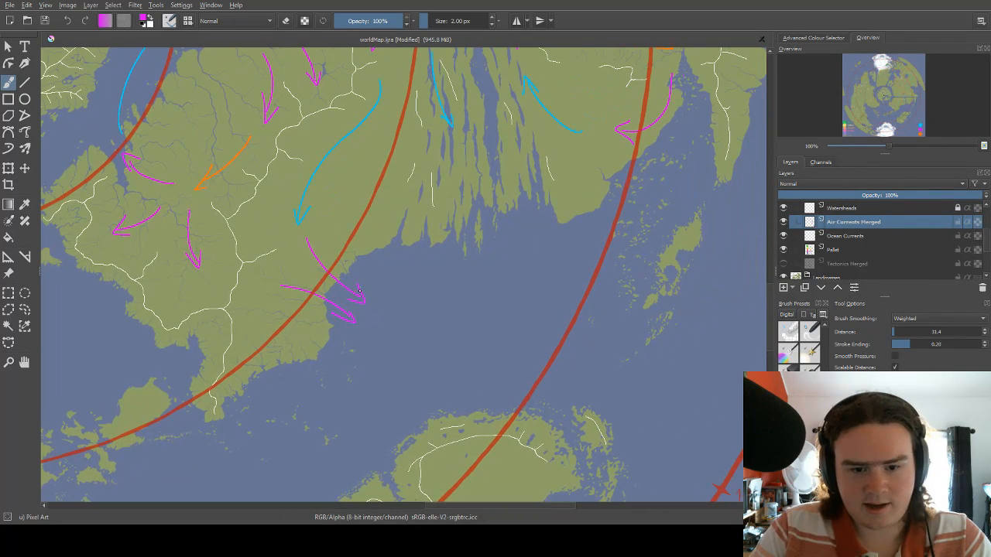
# Switch the brush colour to orange for the sea off the southeastern coast.
pyautogui.rightClick(421, 300)
pyautogui.click(463, 286)
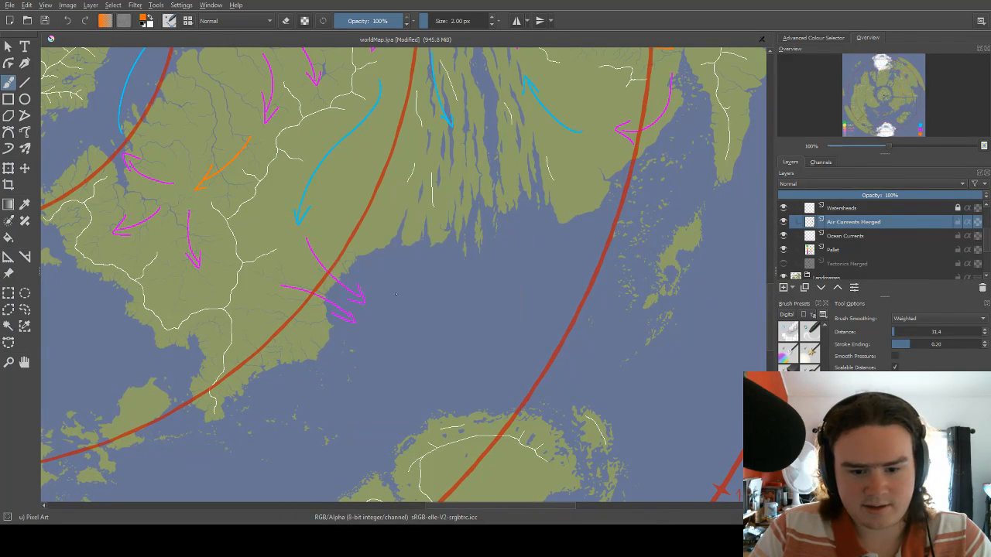
pyautogui.moveTo(401, 269); pyautogui.dragTo(407, 225)
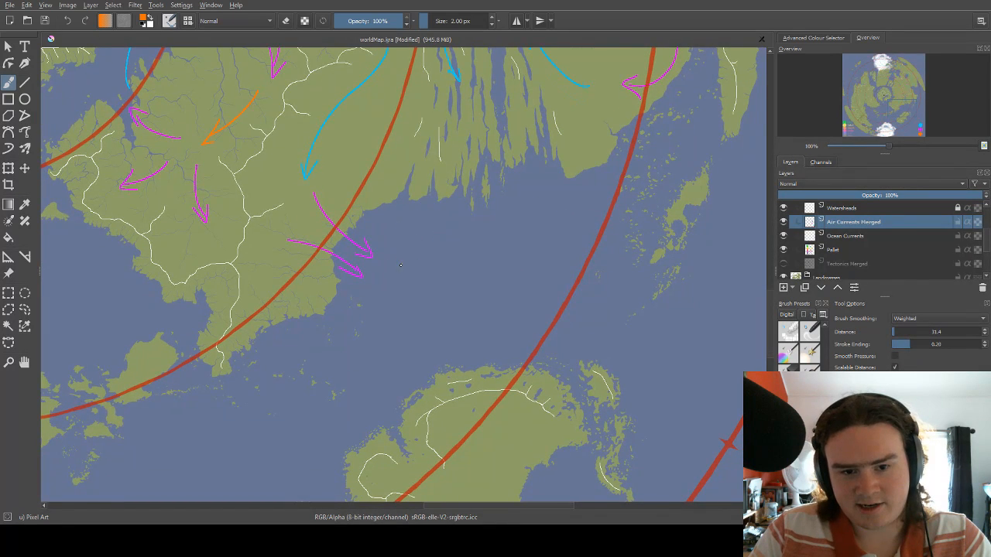
pyautogui.moveTo(400, 265)
pyautogui.mouseDown()
pyautogui.moveTo(371, 343)
pyautogui.moveTo(387, 324)
pyautogui.moveTo(457, 288)
pyautogui.mouseUp()
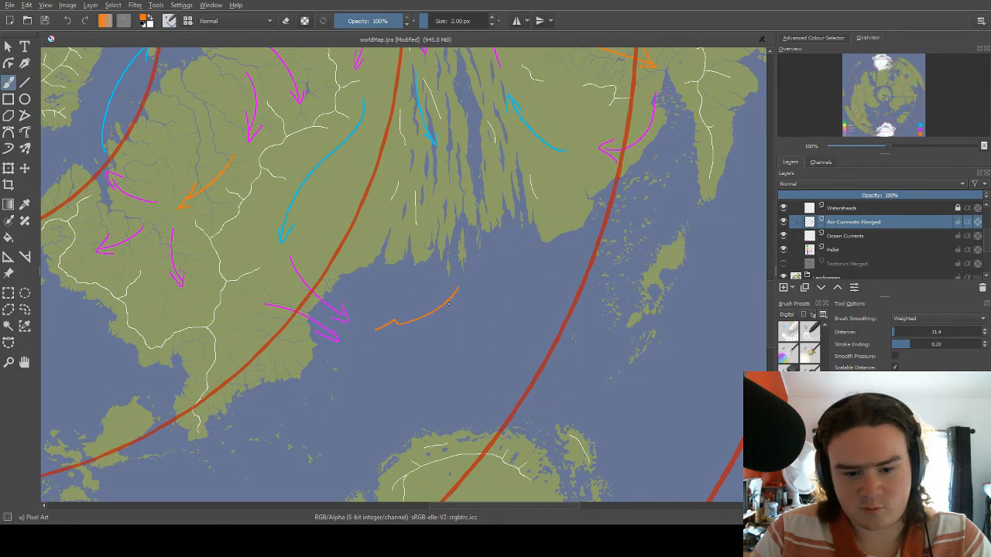
pyautogui.hotkey('ctrl', 'z')
pyautogui.moveTo(367, 327)
pyautogui.mouseDown()
pyautogui.moveTo(426, 302)
pyautogui.moveTo(435, 276)
pyautogui.moveTo(440, 292)
pyautogui.mouseUp()
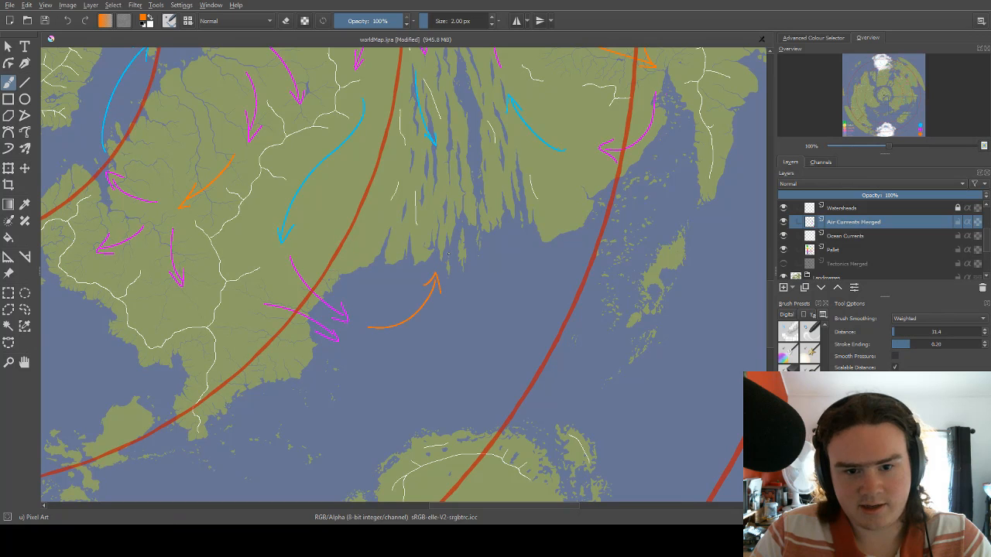
pyautogui.moveTo(450, 239); pyautogui.dragTo(437, 272)
pyautogui.hotkey('ctrl', 'z')
pyautogui.hotkey('ctrl', 'z')
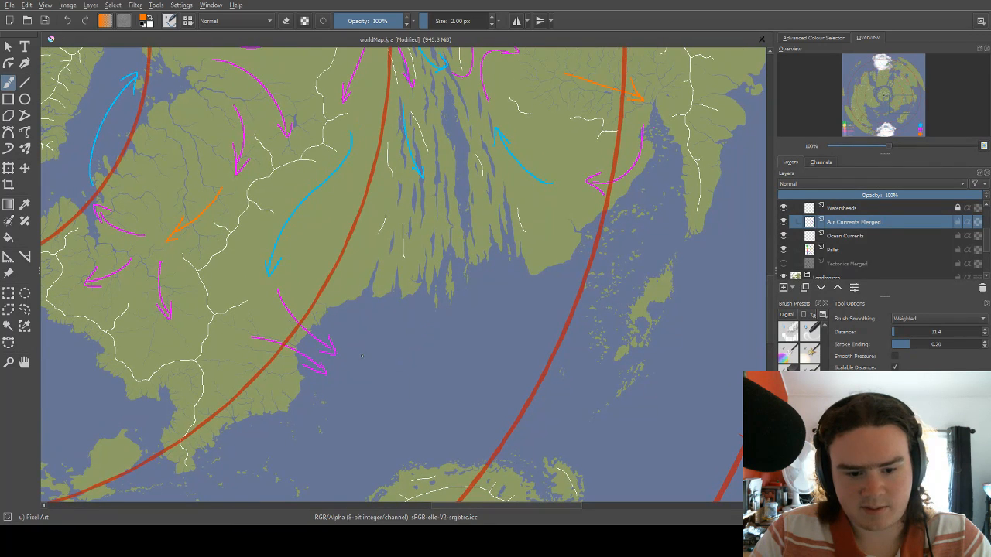
# Draw an orange arrow curving from the offshore magenta tips northeast to the channelled coast, and a magenta arrow continuing north to the second red circle.
pyautogui.moveTo(350, 358)
pyautogui.mouseDown()
pyautogui.moveTo(395, 304)
pyautogui.moveTo(399, 315)
pyautogui.mouseUp()
pyautogui.moveTo(398, 250)
pyautogui.mouseDown()
pyautogui.moveTo(398, 296)
pyautogui.moveTo(362, 284)
pyautogui.moveTo(391, 274)
pyautogui.moveTo(371, 222)
pyautogui.mouseUp()
pyautogui.rightClick(396, 294)
pyautogui.click(360, 278)
pyautogui.moveTo(374, 244)
pyautogui.mouseDown()
pyautogui.moveTo(386, 233)
pyautogui.moveTo(416, 241)
pyautogui.moveTo(414, 230)
pyautogui.mouseUp()
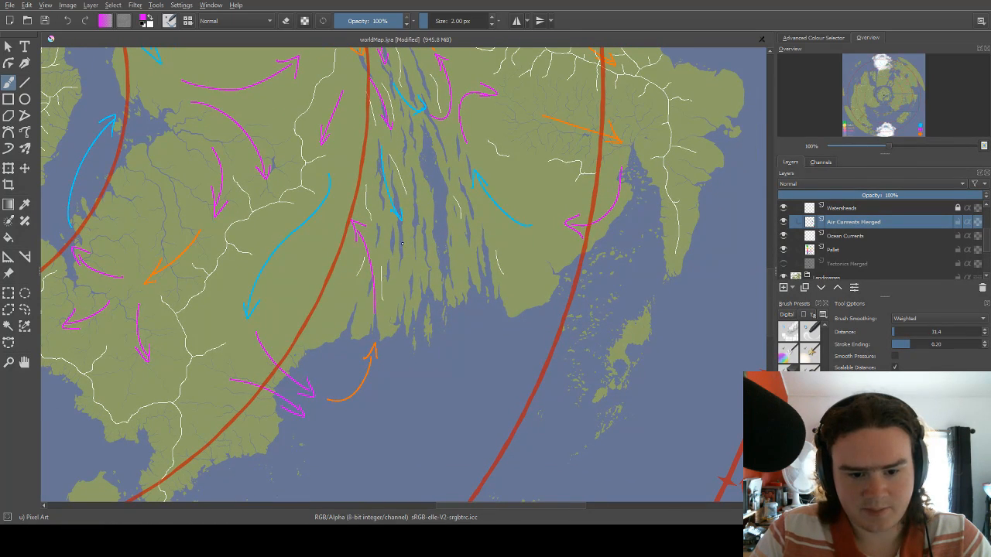
# Examine the arrows around the long parallel channels and the land east of them, up to the eastern peninsula.
pyautogui.moveTo(387, 228); pyautogui.dragTo(399, 282)
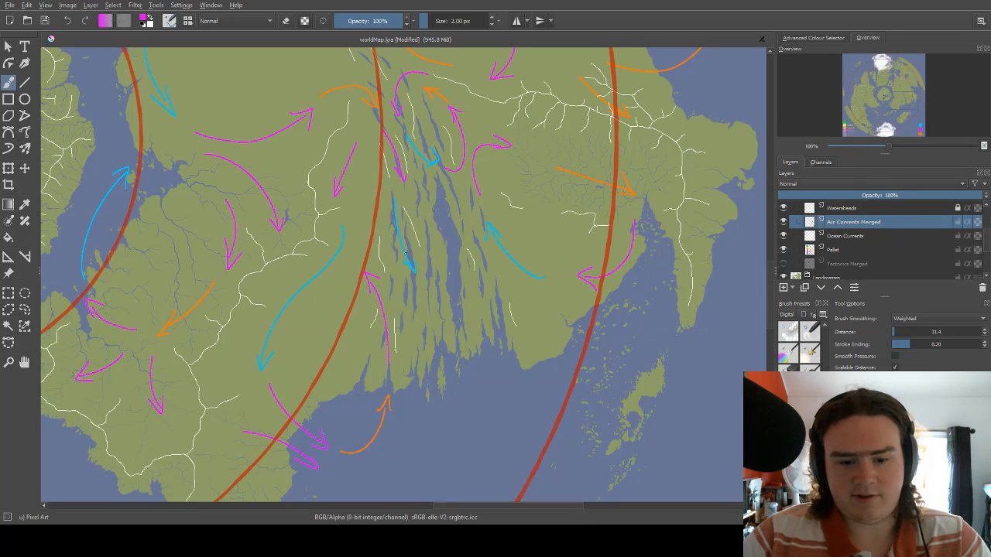
pyautogui.moveTo(406, 255); pyautogui.dragTo(408, 187)
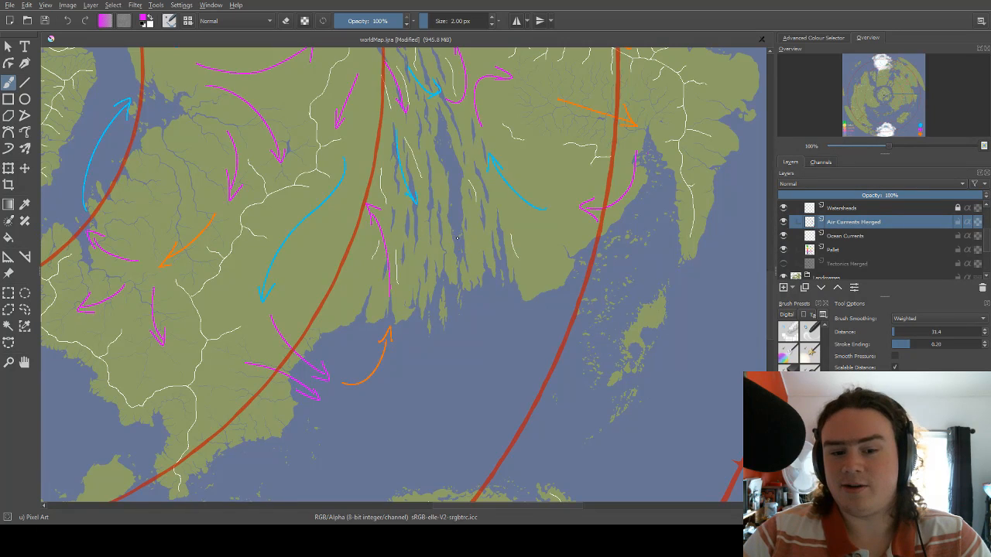
pyautogui.moveTo(456, 239); pyautogui.dragTo(424, 267)
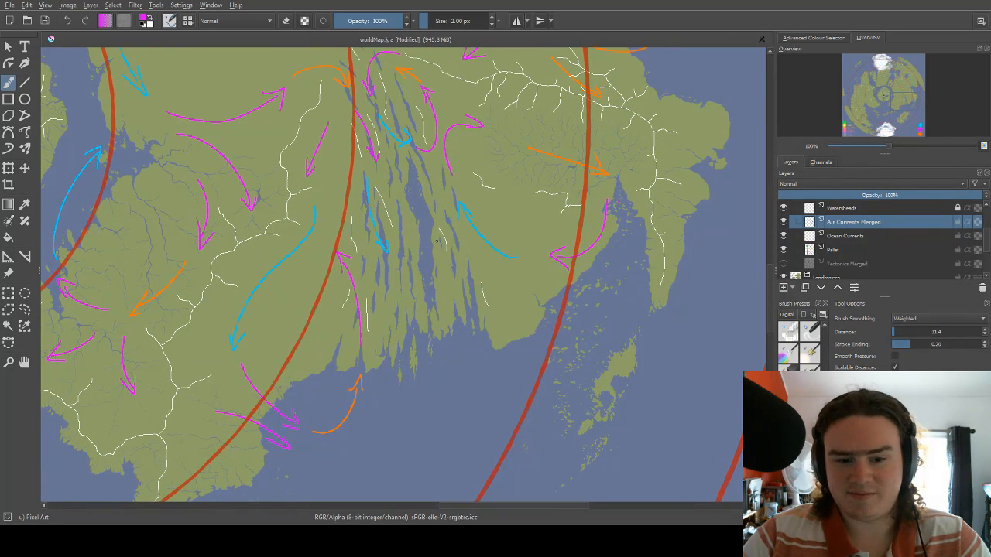
pyautogui.moveTo(382, 335); pyautogui.dragTo(405, 272)
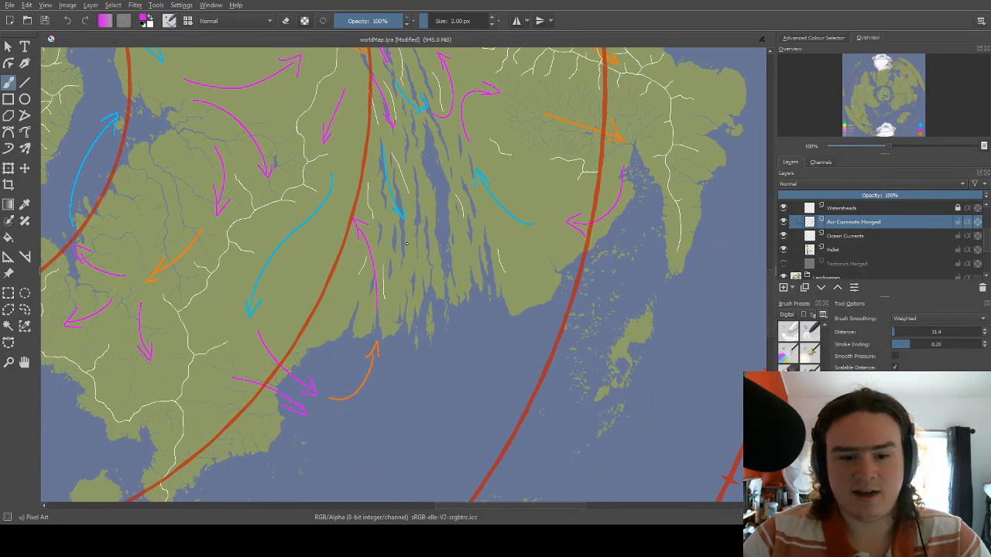
pyautogui.moveTo(405, 234)
pyautogui.mouseDown()
pyautogui.moveTo(425, 291)
pyautogui.moveTo(440, 294)
pyautogui.mouseUp()
pyautogui.moveTo(445, 230); pyautogui.dragTo(458, 214)
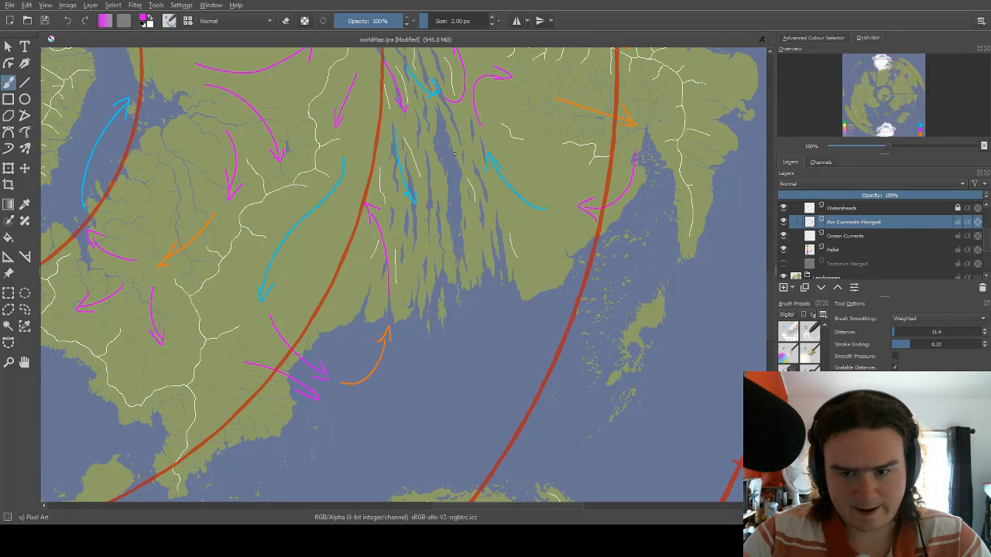
pyautogui.moveTo(454, 154); pyautogui.dragTo(394, 223)
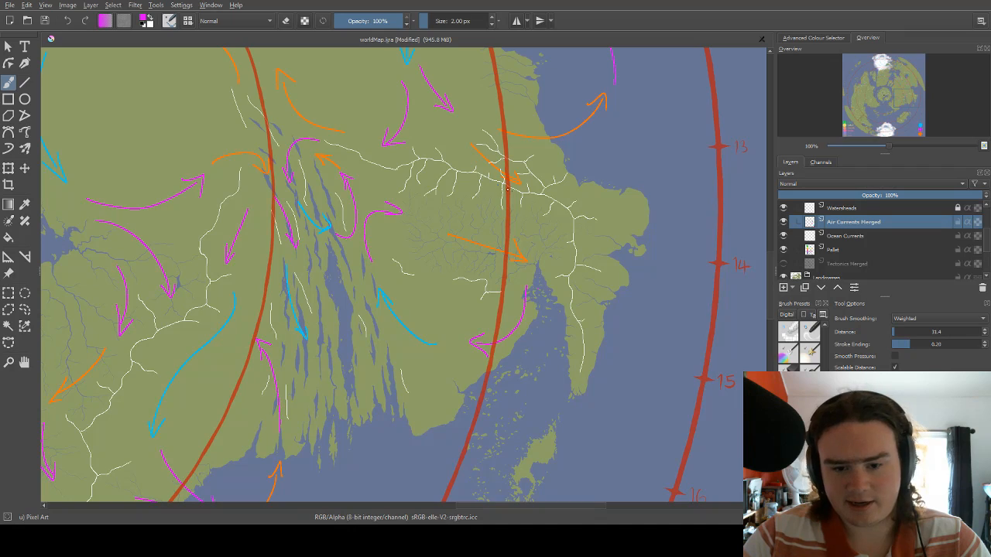
pyautogui.moveTo(379, 297); pyautogui.dragTo(453, 226)
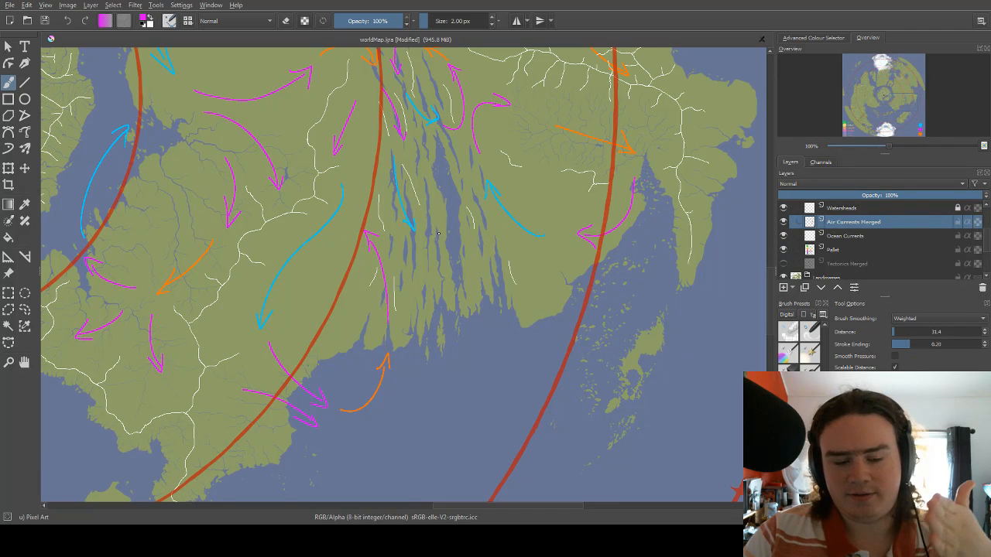
# Draw a magenta arrow heading south from the tip of the light blue arrow in the channels down to the coast.
pyautogui.moveTo(416, 269)
pyautogui.mouseDown()
pyautogui.moveTo(432, 318)
pyautogui.moveTo(395, 244)
pyautogui.moveTo(405, 272)
pyautogui.moveTo(450, 239)
pyautogui.mouseUp()
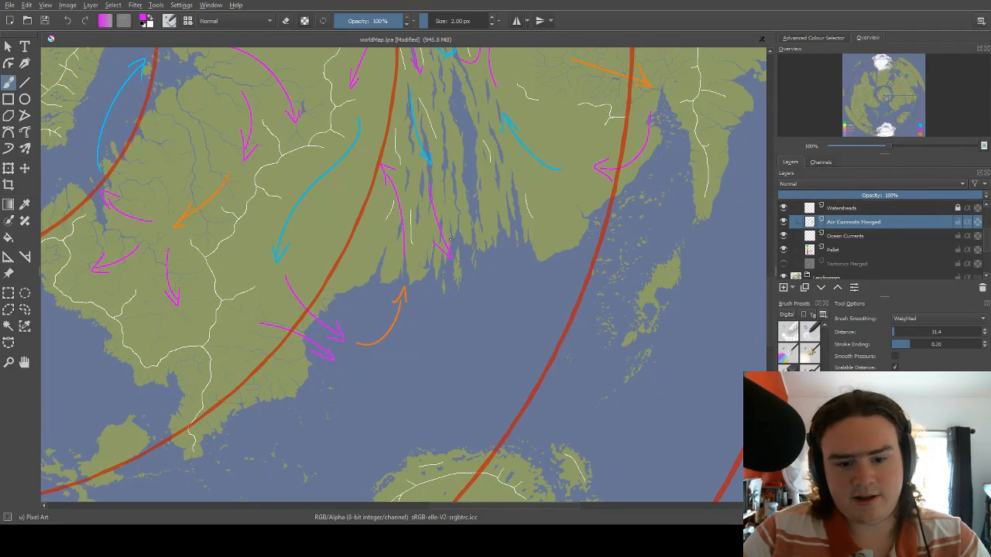
pyautogui.moveTo(453, 162); pyautogui.dragTo(416, 248)
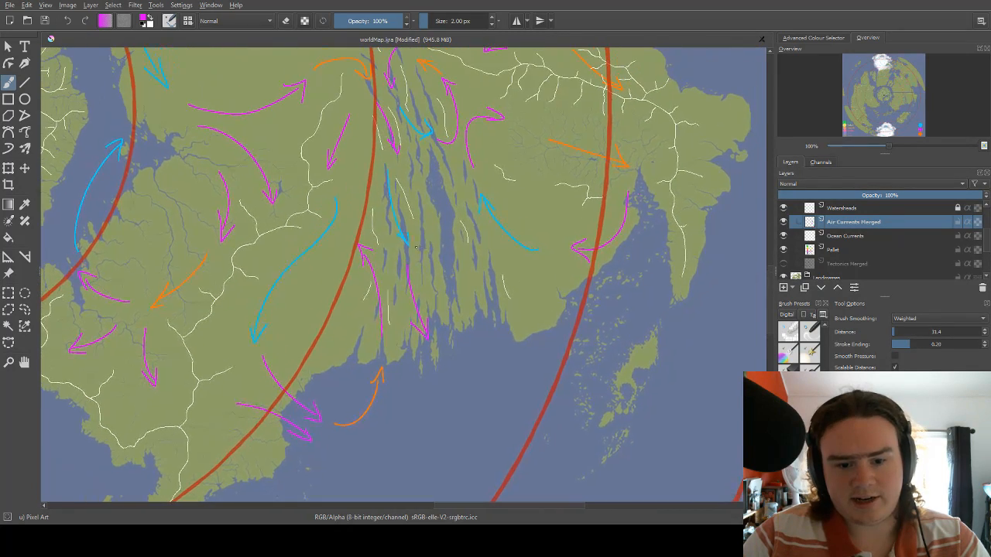
pyautogui.scroll(-3, 433, 232)
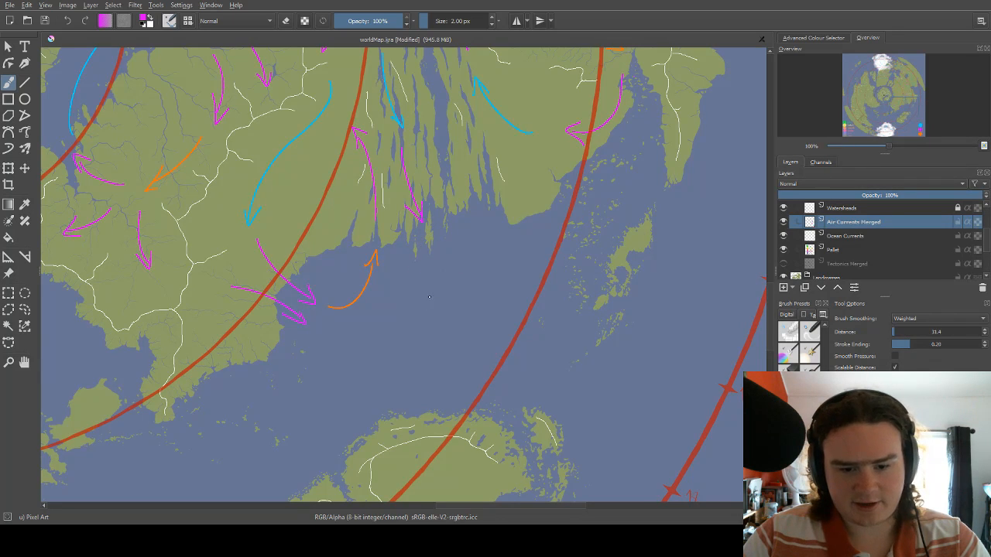
# Draw a magenta arrow curving west across the land from where the third red circle meets the coast.
pyautogui.moveTo(464, 250); pyautogui.dragTo(406, 310)
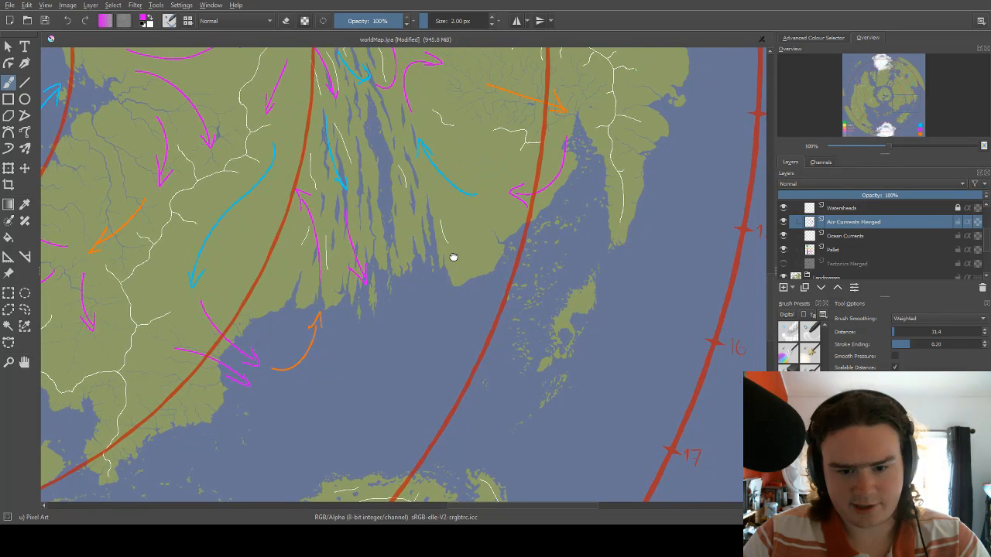
pyautogui.moveTo(453, 259); pyautogui.dragTo(439, 276)
pyautogui.moveTo(510, 230)
pyautogui.mouseDown()
pyautogui.moveTo(438, 237)
pyautogui.moveTo(449, 241)
pyautogui.moveTo(436, 212)
pyautogui.mouseUp()
pyautogui.rightClick(480, 234)
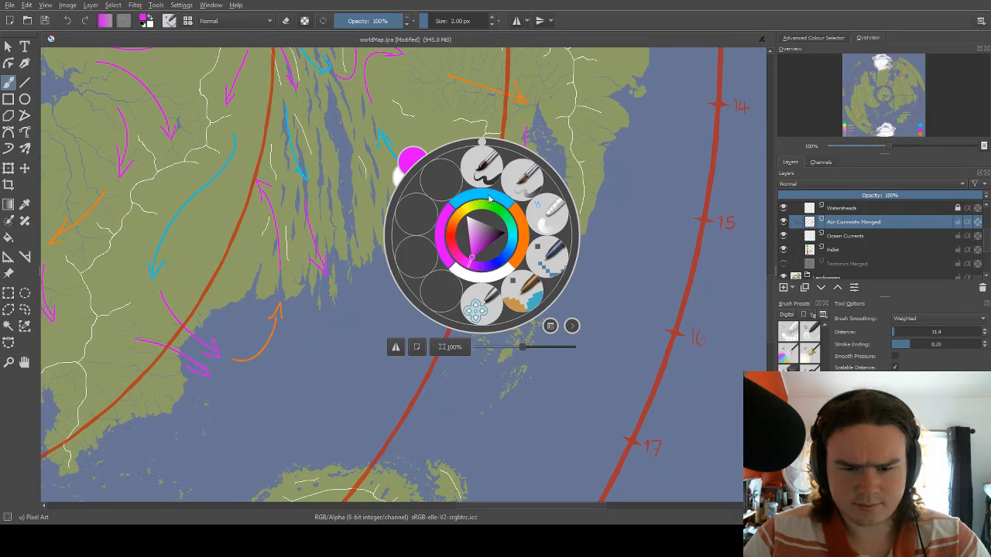
pyautogui.click(506, 252)
pyautogui.moveTo(501, 233); pyautogui.dragTo(471, 214)
# Draw an orange arrow curving north and northwest from the offshore islands to the third red circle at the coast.
pyautogui.rightClick(491, 236)
pyautogui.click(524, 231)
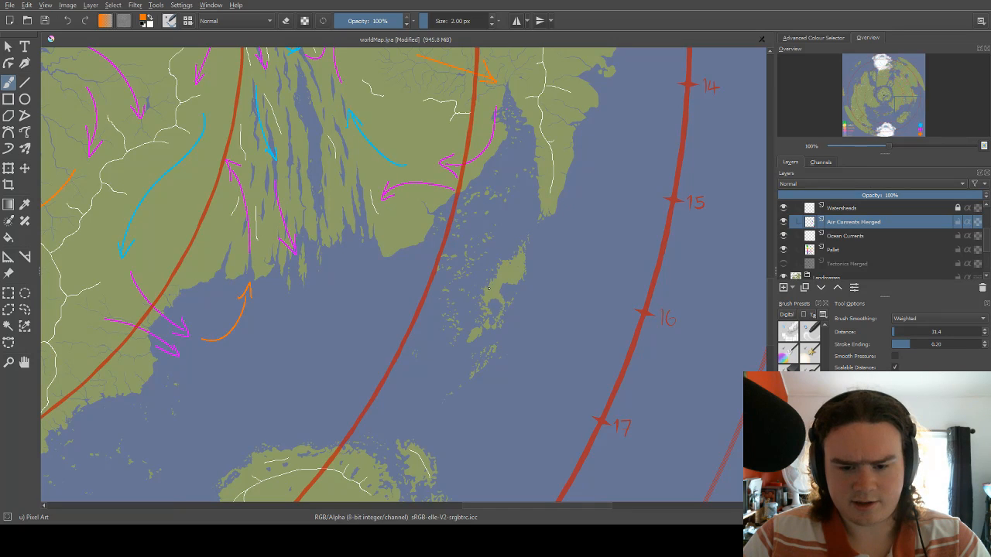
pyautogui.moveTo(478, 307); pyautogui.dragTo(460, 209)
pyautogui.moveTo(473, 216); pyautogui.dragTo(463, 222)
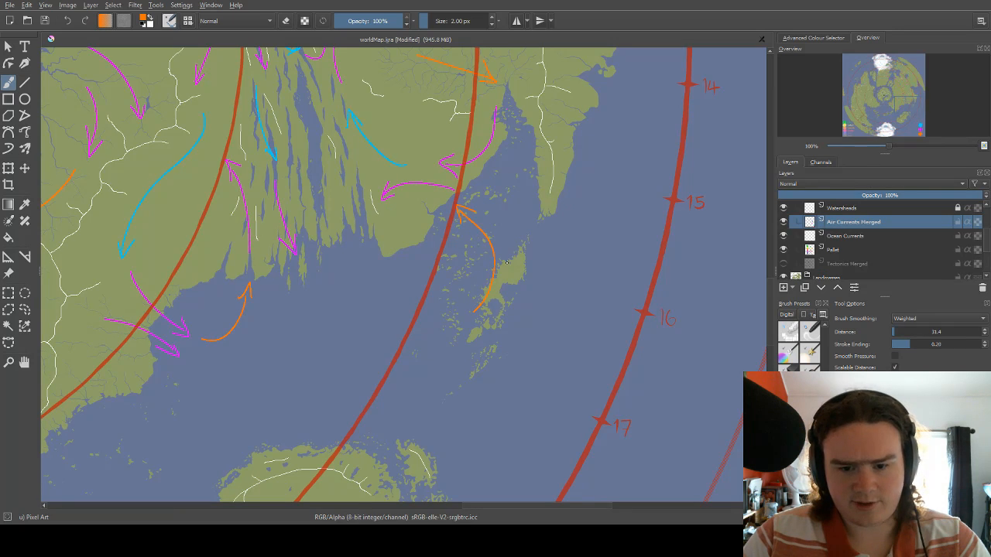
pyautogui.moveTo(503, 173)
pyautogui.mouseDown()
pyautogui.moveTo(492, 201)
pyautogui.moveTo(489, 170)
pyautogui.mouseUp()
pyautogui.moveTo(496, 234)
pyautogui.mouseDown()
pyautogui.moveTo(504, 243)
pyautogui.moveTo(493, 291)
pyautogui.moveTo(500, 221)
pyautogui.mouseUp()
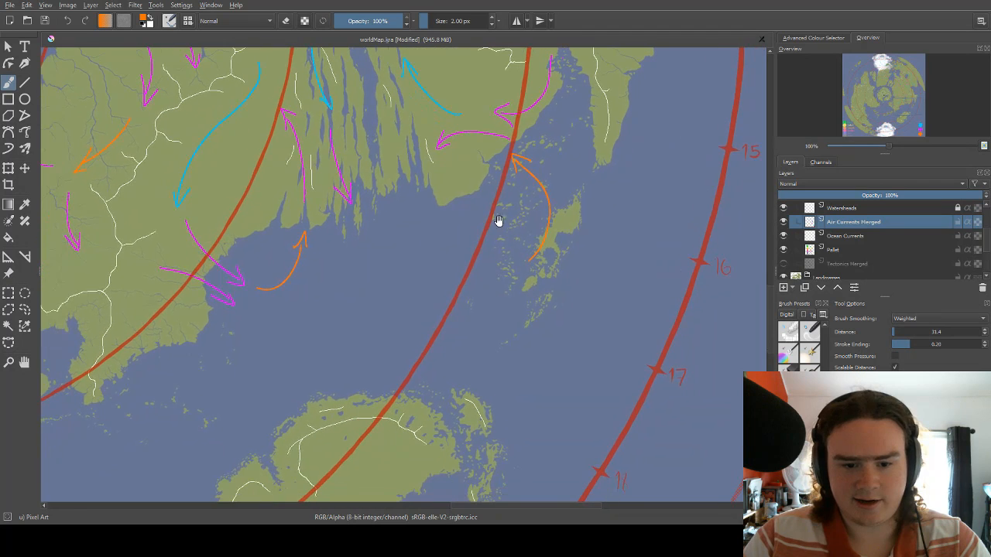
# Draw a short magenta arrow heading east across the third red circle towards the start of the orange island arrow.
pyautogui.rightClick(457, 238)
pyautogui.click(419, 225)
pyautogui.moveTo(458, 273)
pyautogui.mouseDown()
pyautogui.moveTo(498, 264)
pyautogui.moveTo(494, 274)
pyautogui.mouseUp()
# Draw a light blue arrow curving southeast from the eastern end of the channelled coast towards the short magenta arrow.
pyautogui.rightClick(449, 236)
pyautogui.click(405, 212)
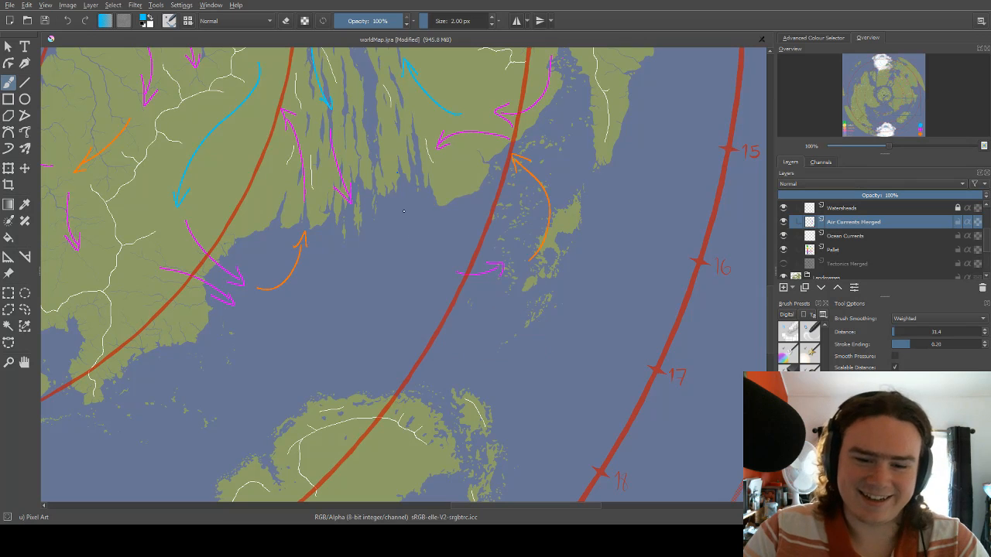
pyautogui.moveTo(410, 184)
pyautogui.mouseDown()
pyautogui.moveTo(446, 252)
pyautogui.moveTo(435, 233)
pyautogui.moveTo(446, 204)
pyautogui.moveTo(451, 274)
pyautogui.mouseUp()
pyautogui.hotkey('ctrl', 'z')
pyautogui.moveTo(488, 235)
pyautogui.mouseDown()
pyautogui.moveTo(497, 183)
pyautogui.moveTo(481, 243)
pyautogui.mouseUp()
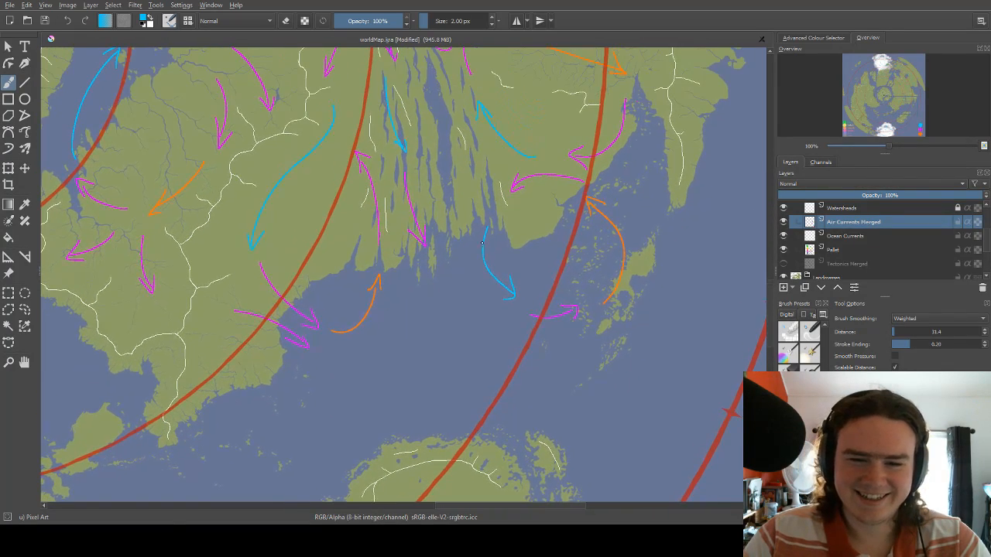
# Switch the brush colour to magenta for the sea off the channelled coast.
pyautogui.moveTo(479, 175); pyautogui.dragTo(477, 203)
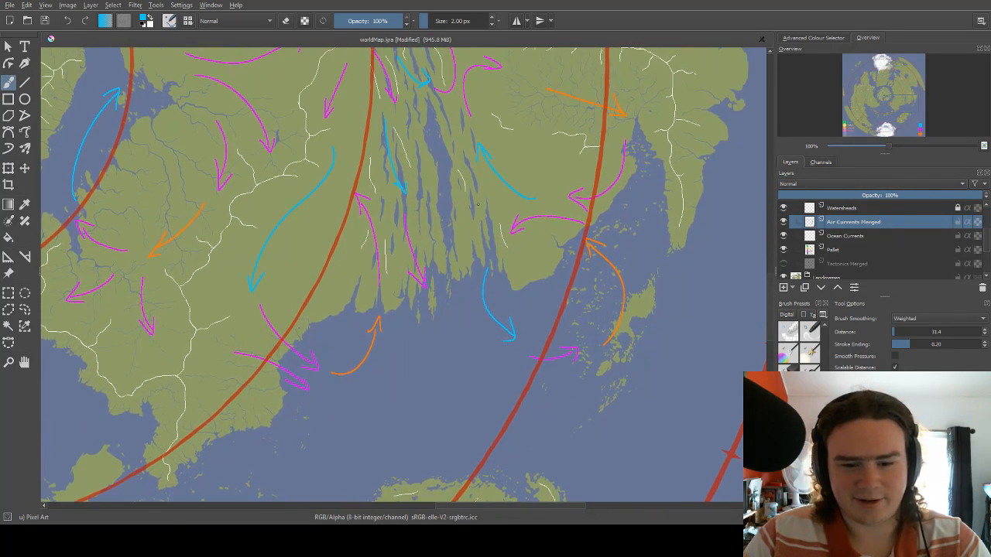
pyautogui.moveTo(454, 260); pyautogui.dragTo(457, 213)
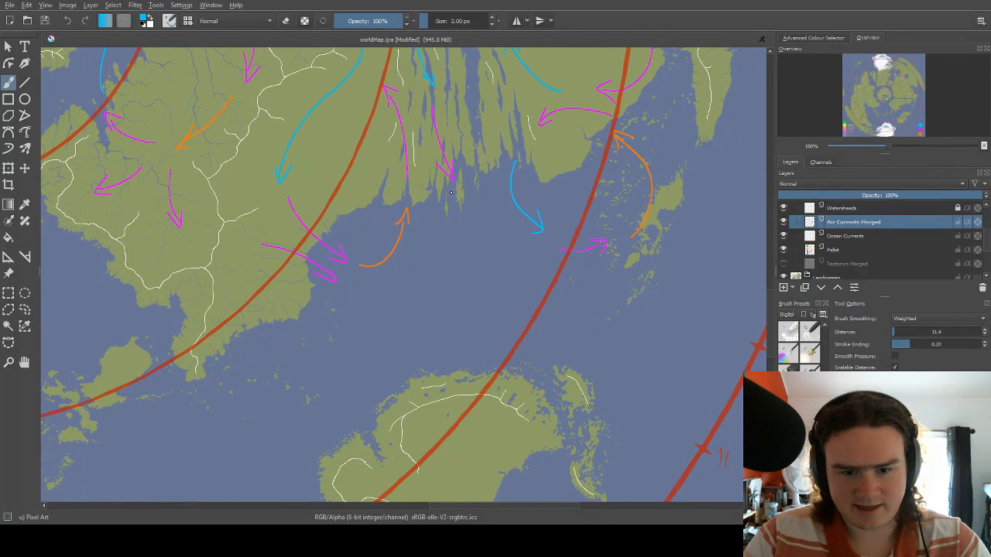
pyautogui.rightClick(455, 181)
pyautogui.click(420, 187)
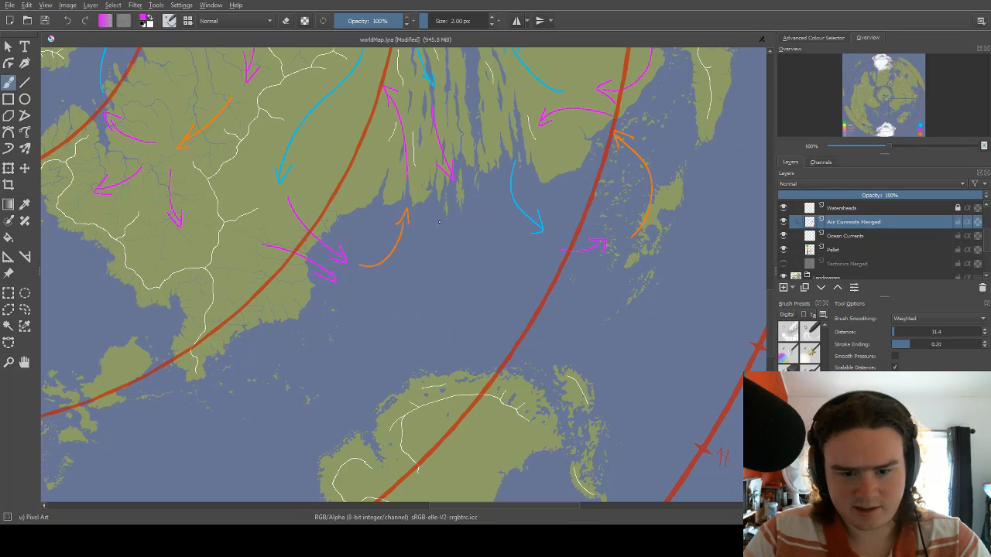
pyautogui.moveTo(452, 195)
pyautogui.mouseDown()
pyautogui.moveTo(461, 254)
pyautogui.moveTo(472, 239)
pyautogui.mouseUp()
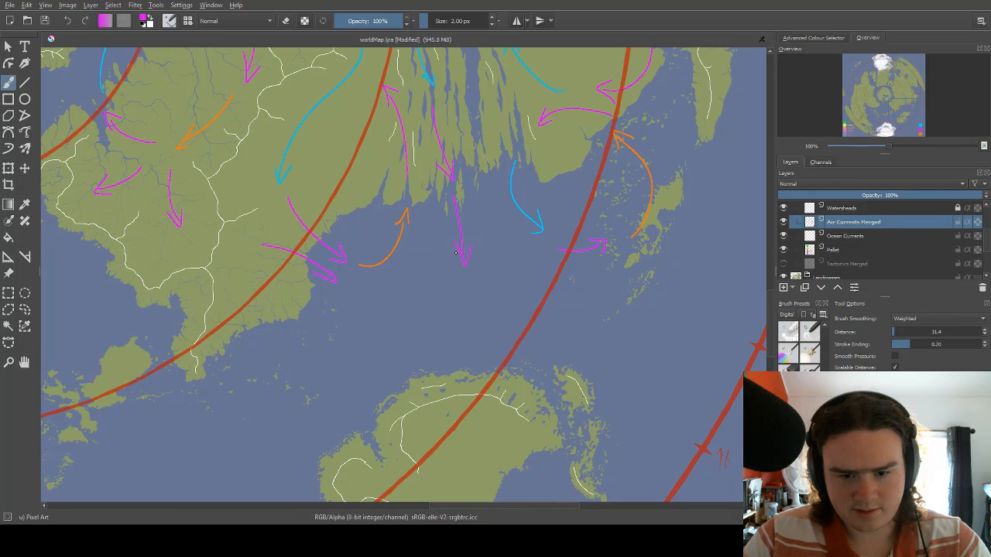
pyautogui.hotkey('ctrl', 'z')
pyautogui.hotkey('ctrl', 'z')
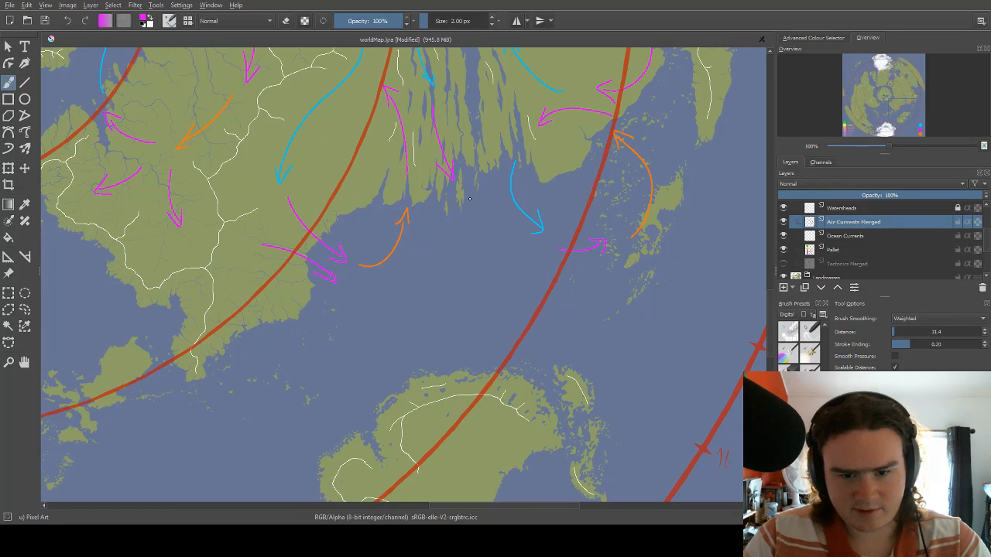
# Draw a magenta arrow curving southeast from the channelled coast over the sea towards the light blue arrow's tip.
pyautogui.moveTo(455, 200)
pyautogui.mouseDown()
pyautogui.moveTo(519, 237)
pyautogui.moveTo(495, 239)
pyautogui.mouseUp()
pyautogui.moveTo(528, 180)
pyautogui.mouseDown()
pyautogui.moveTo(467, 215)
pyautogui.moveTo(513, 309)
pyautogui.mouseUp()
pyautogui.moveTo(476, 176); pyautogui.dragTo(514, 271)
pyautogui.moveTo(504, 207); pyautogui.dragTo(513, 271)
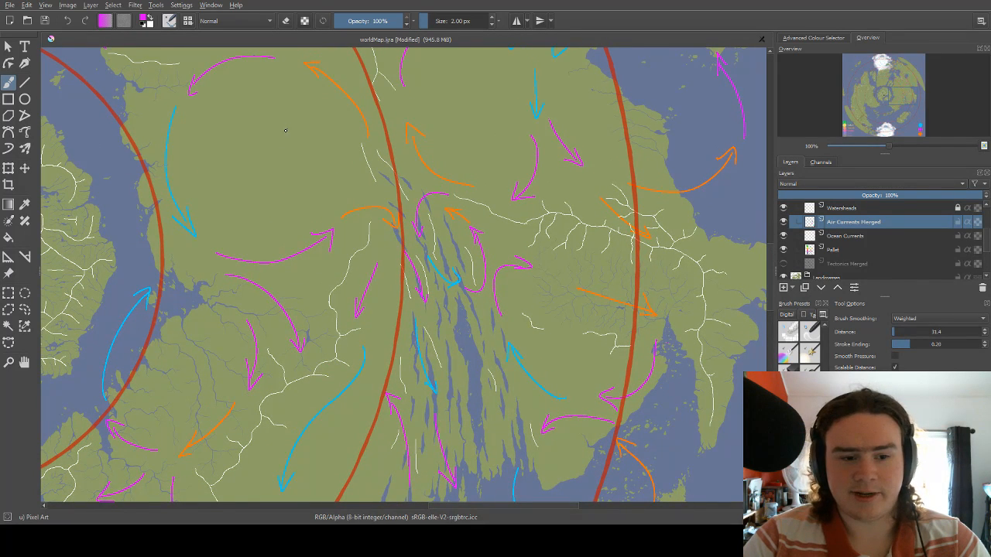
pyautogui.moveTo(223, 119)
pyautogui.mouseDown()
pyautogui.moveTo(273, 176)
pyautogui.moveTo(266, 117)
pyautogui.mouseUp()
pyautogui.hotkey('ctrl', 'z')
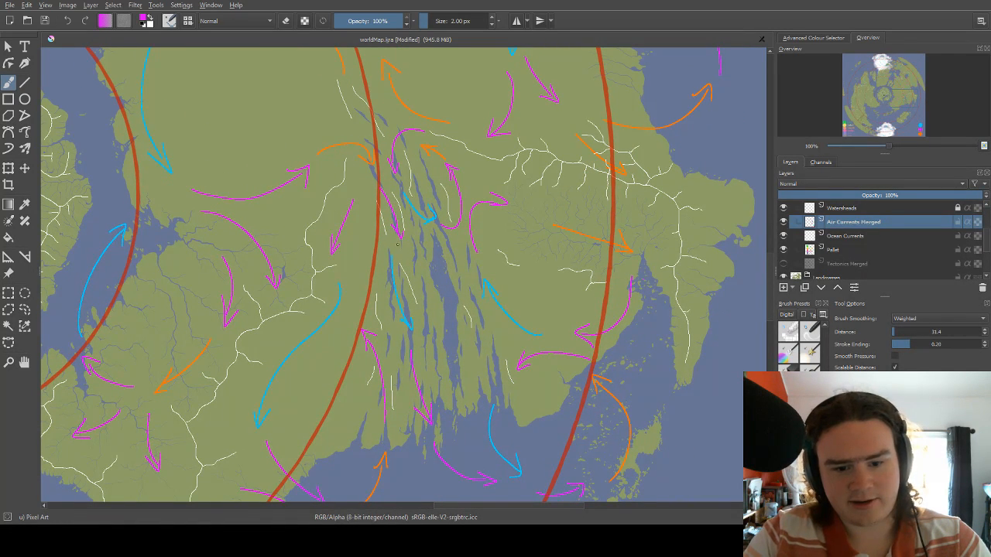
pyautogui.moveTo(409, 342); pyautogui.dragTo(331, 245)
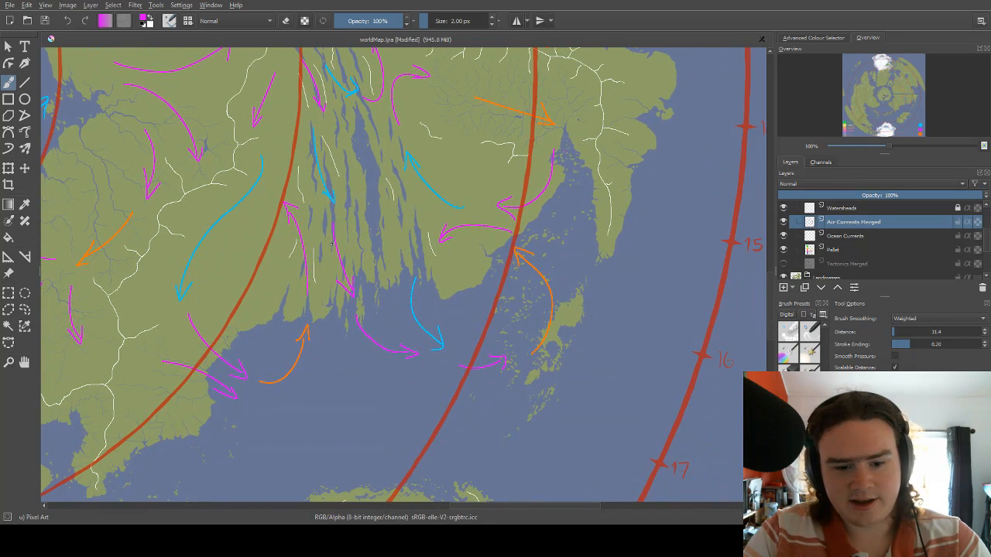
pyautogui.moveTo(547, 331)
pyautogui.mouseDown()
pyautogui.moveTo(512, 302)
pyautogui.moveTo(526, 288)
pyautogui.moveTo(544, 291)
pyautogui.mouseUp()
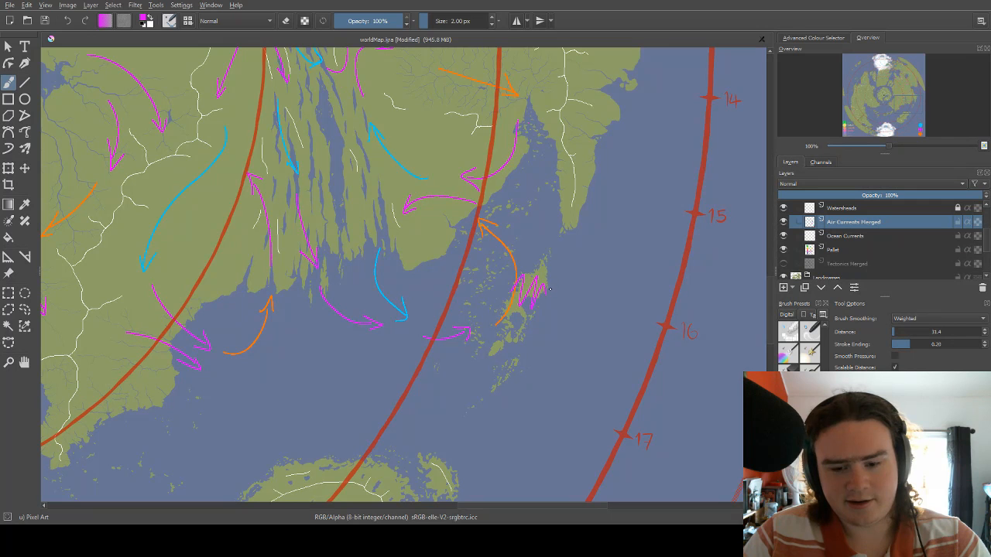
pyautogui.hotkey('ctrl', 'z')
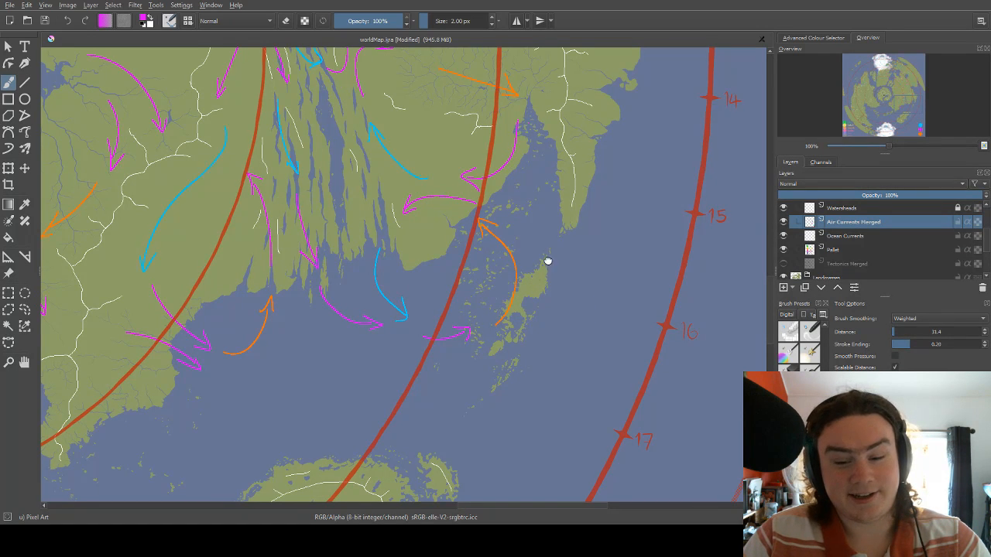
# Examine the air current arrows from the northern interior down to the channelled coast and the southwestern land.
pyautogui.moveTo(468, 158); pyautogui.dragTo(545, 330)
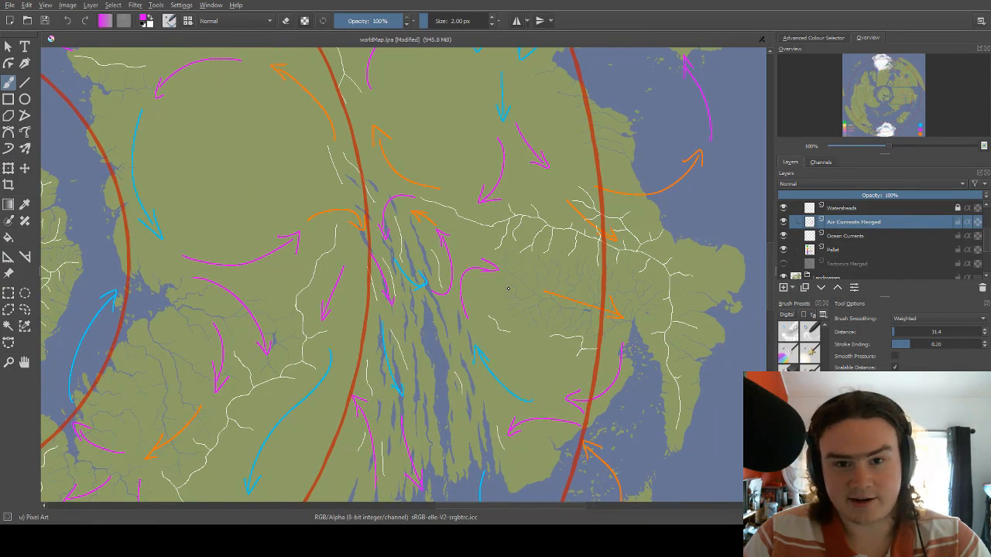
pyautogui.scroll(5, 526, 225)
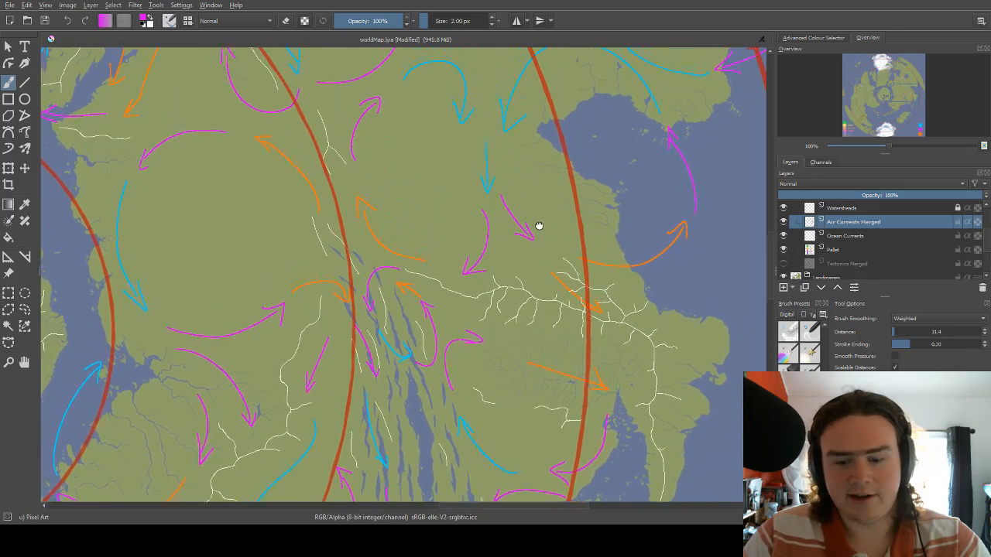
pyautogui.moveTo(532, 221)
pyautogui.mouseDown()
pyautogui.moveTo(537, 272)
pyautogui.moveTo(537, 219)
pyautogui.moveTo(545, 228)
pyautogui.mouseUp()
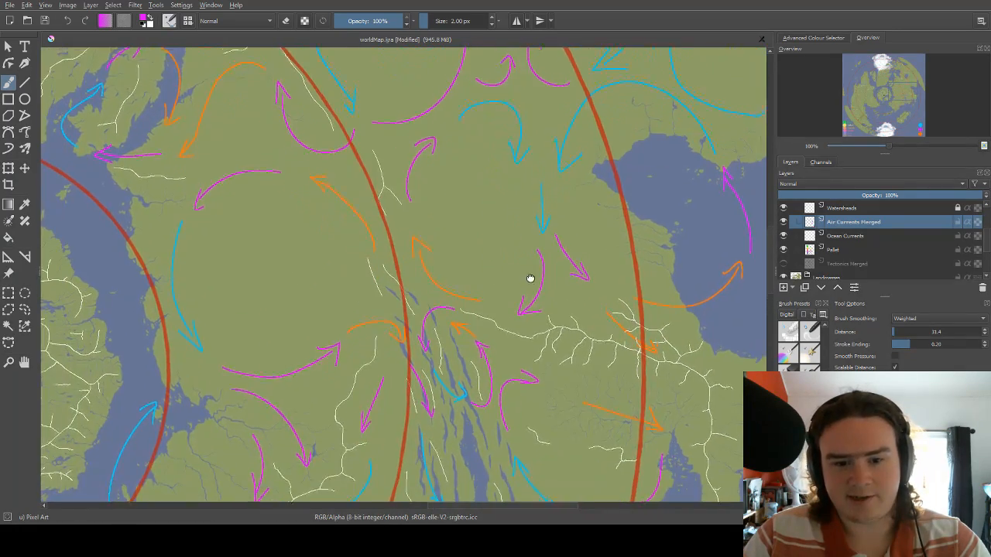
pyautogui.moveTo(524, 305); pyautogui.dragTo(543, 254)
pyautogui.scroll(-5, 540, 258)
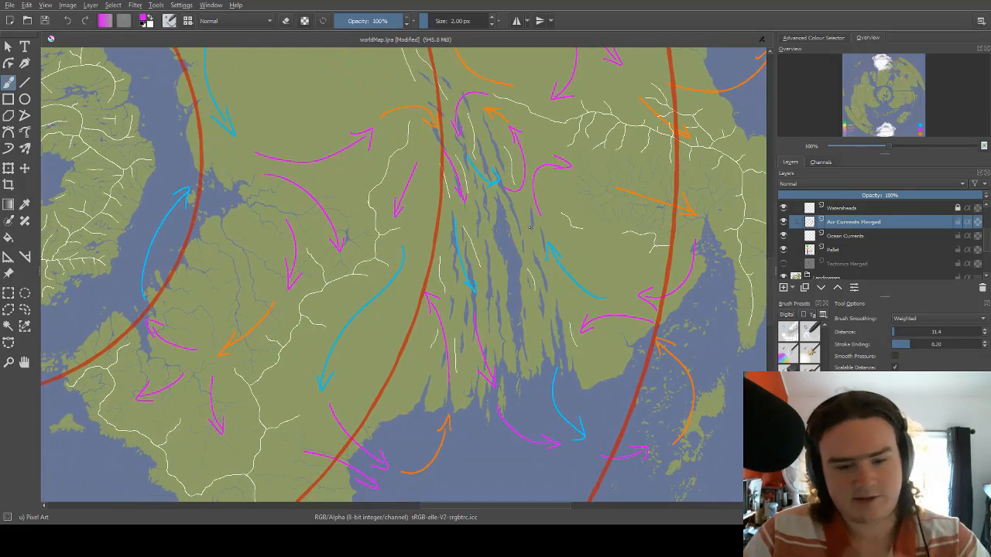
pyautogui.scroll(-3, 530, 230)
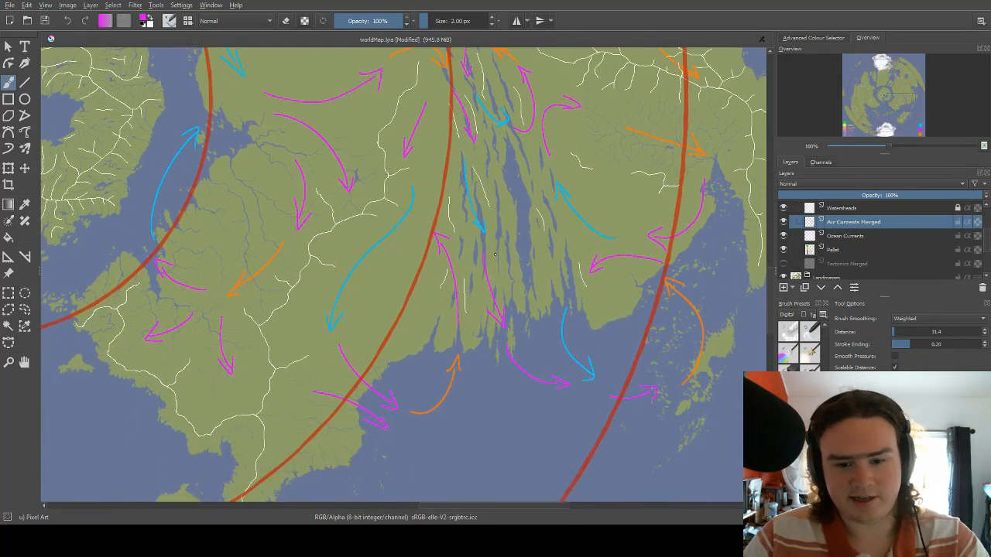
pyautogui.scroll(-3, 506, 264)
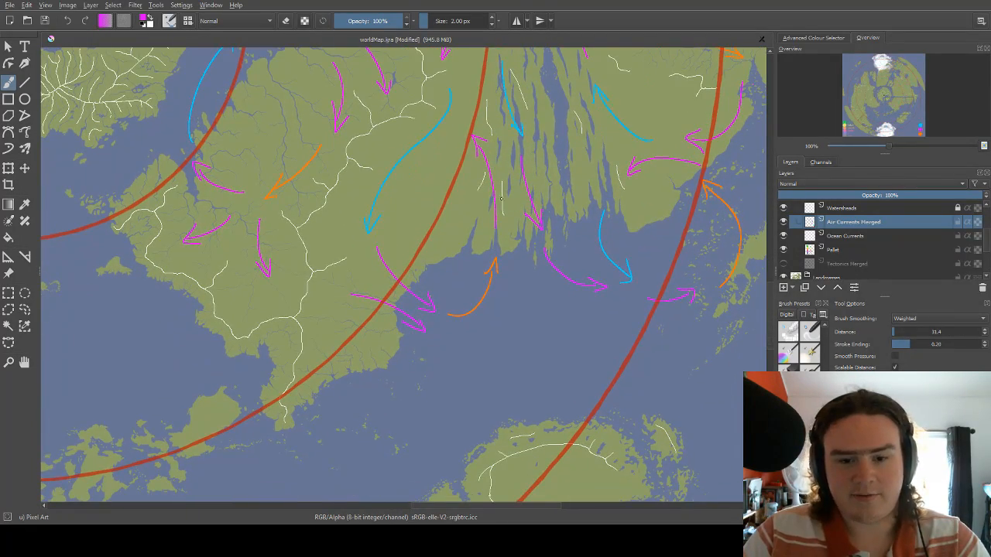
pyautogui.scroll(3, 475, 206)
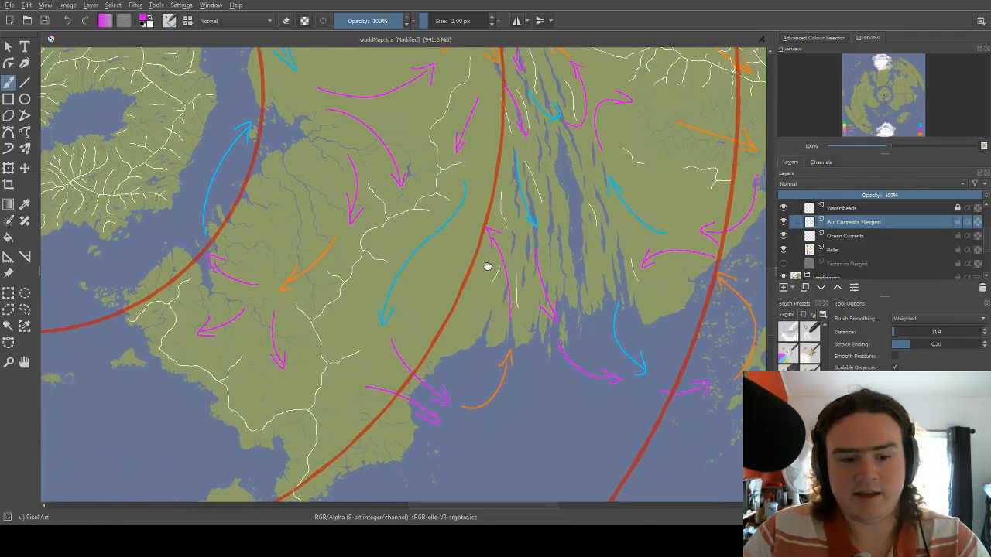
pyautogui.scroll(2, 487, 266)
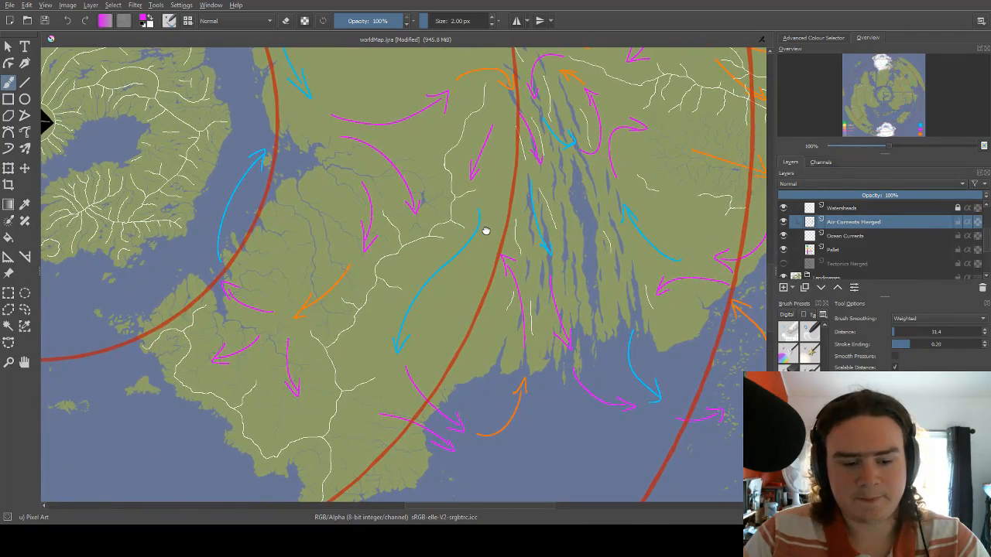
pyautogui.hscroll(-4, 485, 231)
pyautogui.scroll(-2, 485, 231)
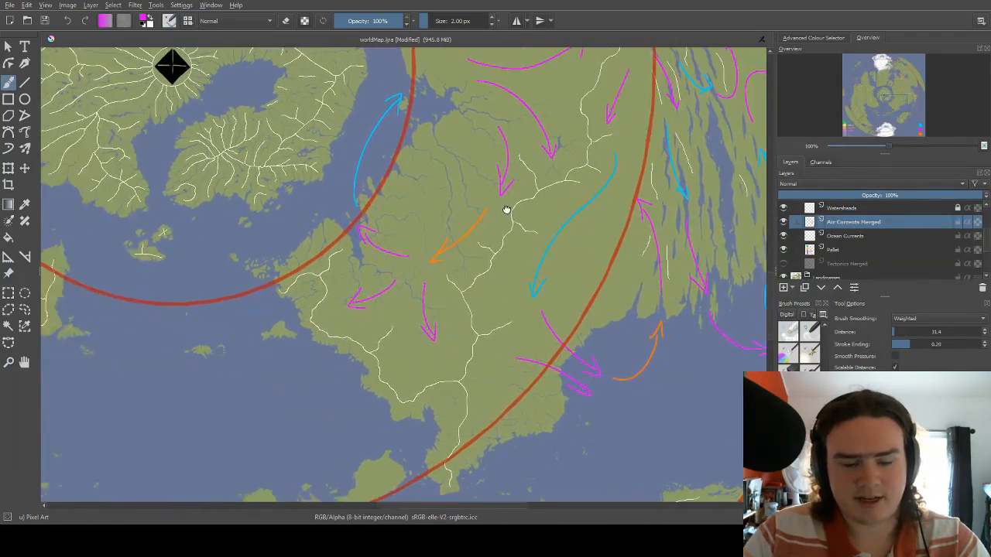
# Draw a light blue arrow curving southwest along the peninsula's northern coast, starting beside the inner red circle.
pyautogui.moveTo(506, 210); pyautogui.dragTo(511, 209)
pyautogui.moveTo(358, 211)
pyautogui.mouseDown()
pyautogui.moveTo(464, 187)
pyautogui.moveTo(401, 232)
pyautogui.moveTo(415, 233)
pyautogui.mouseUp()
pyautogui.rightClick(429, 193)
pyautogui.click(431, 157)
pyautogui.moveTo(533, 225); pyautogui.dragTo(443, 248)
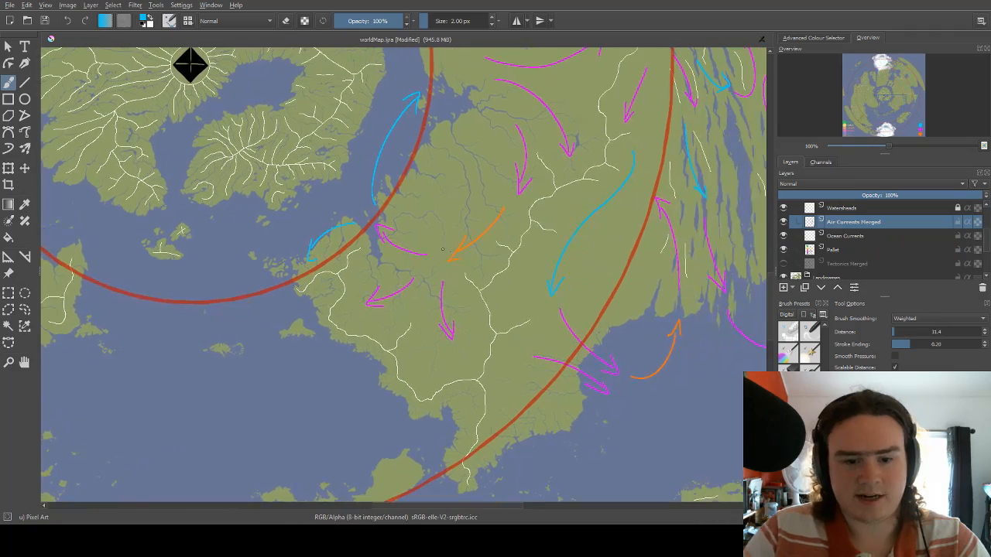
# Draw an orange arrow curving northwest across the eastern strait to the coast just east of the third red circle.
pyautogui.moveTo(617, 280)
pyautogui.mouseDown()
pyautogui.moveTo(590, 281)
pyautogui.moveTo(593, 260)
pyautogui.moveTo(565, 244)
pyautogui.moveTo(463, 303)
pyautogui.mouseUp()
pyautogui.moveTo(525, 260); pyautogui.dragTo(531, 209)
pyautogui.moveTo(691, 181); pyautogui.dragTo(616, 215)
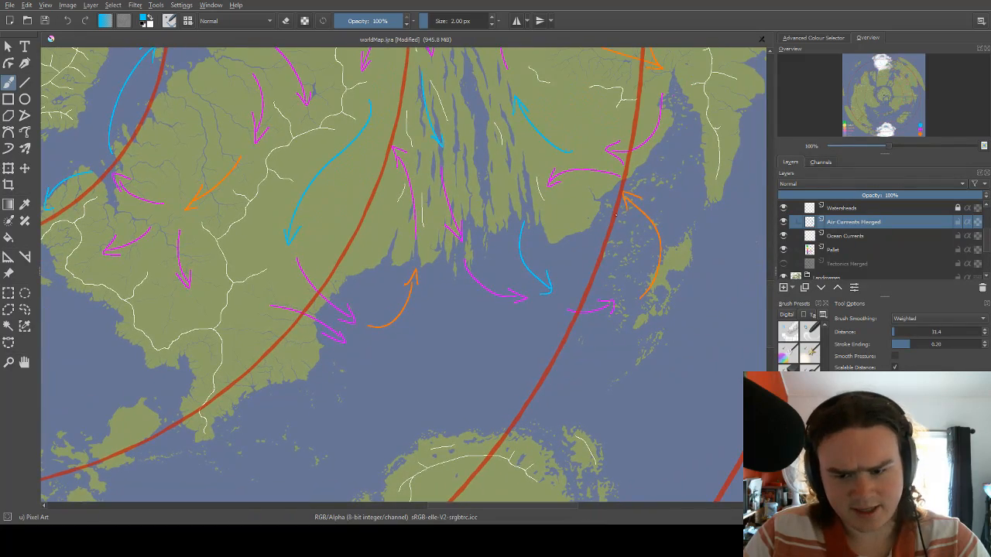
pyautogui.moveTo(659, 264); pyautogui.dragTo(645, 283)
pyautogui.moveTo(635, 261); pyautogui.dragTo(614, 241)
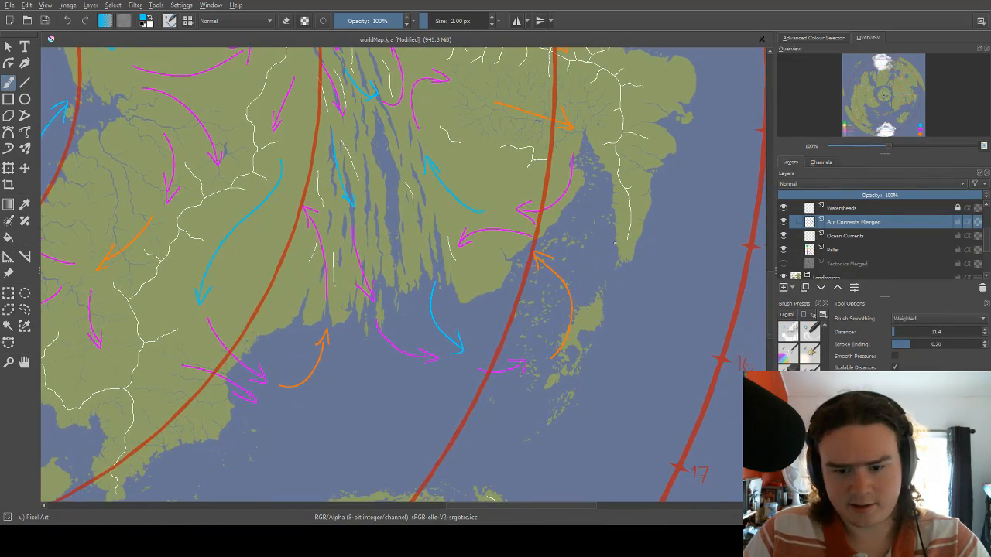
pyautogui.rightClick(577, 228)
pyautogui.click(622, 229)
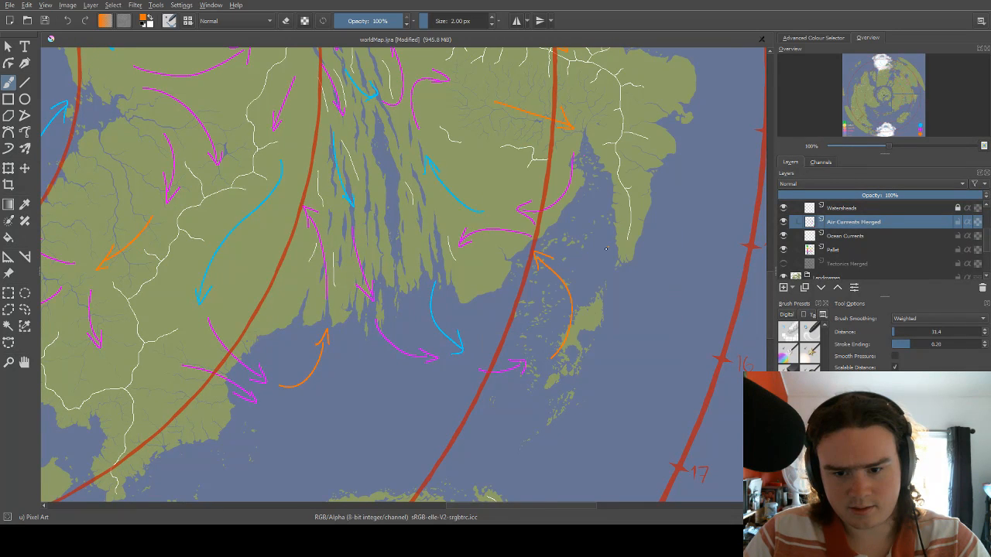
pyautogui.moveTo(600, 249)
pyautogui.mouseDown()
pyautogui.moveTo(602, 263)
pyautogui.moveTo(574, 224)
pyautogui.moveTo(599, 224)
pyautogui.moveTo(608, 202)
pyautogui.mouseUp()
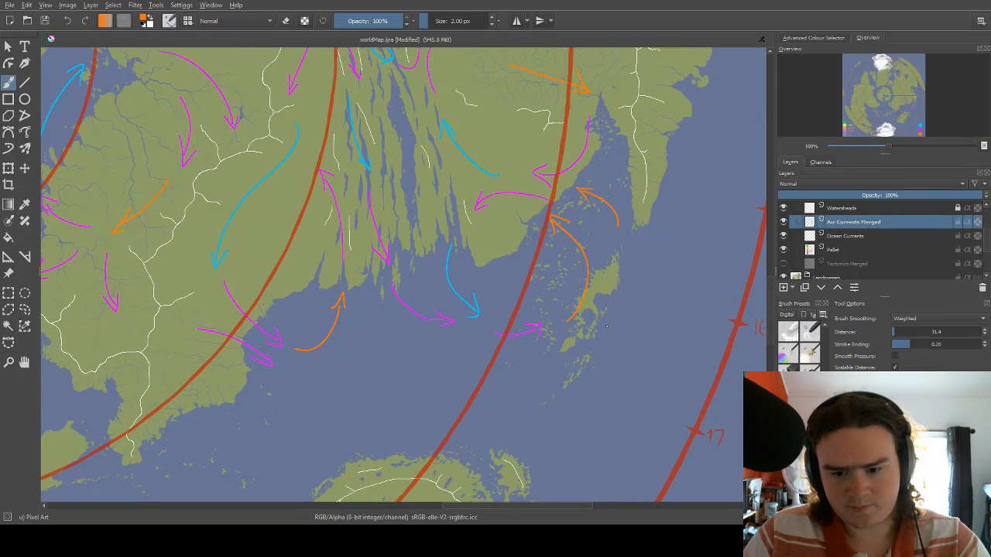
# Draw an orange arrow curving northeast and east from the offshore islands over the open sea towards the numbered circle.
pyautogui.moveTo(635, 236); pyautogui.dragTo(545, 237)
pyautogui.moveTo(519, 319)
pyautogui.mouseDown()
pyautogui.moveTo(556, 254)
pyautogui.moveTo(619, 240)
pyautogui.moveTo(608, 251)
pyautogui.moveTo(575, 243)
pyautogui.moveTo(612, 202)
pyautogui.mouseUp()
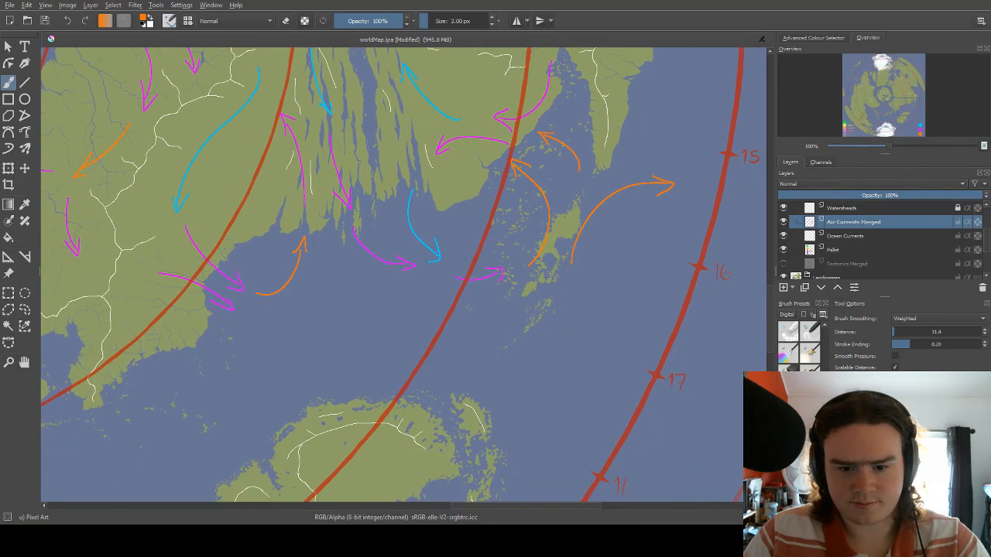
# Draw a magenta arrow curving northeast along the southern island chain towards the start of the eastward orange arrow.
pyautogui.moveTo(543, 273); pyautogui.dragTo(589, 235)
pyautogui.rightClick(577, 242)
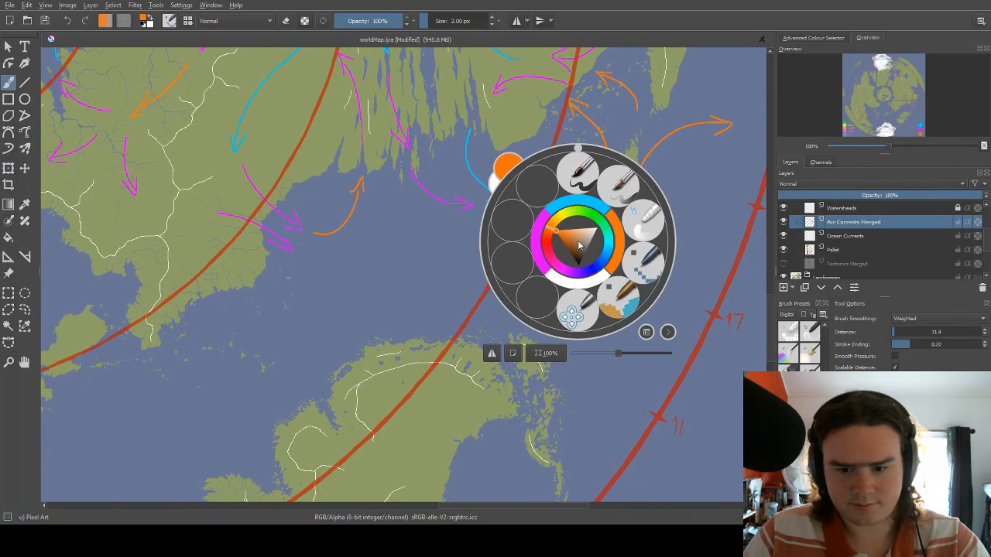
pyautogui.click(542, 254)
pyautogui.moveTo(581, 287)
pyautogui.mouseDown()
pyautogui.moveTo(613, 223)
pyautogui.moveTo(612, 239)
pyautogui.mouseUp()
pyautogui.scroll(-1, 612, 203)
pyautogui.moveTo(614, 201); pyautogui.dragTo(552, 250)
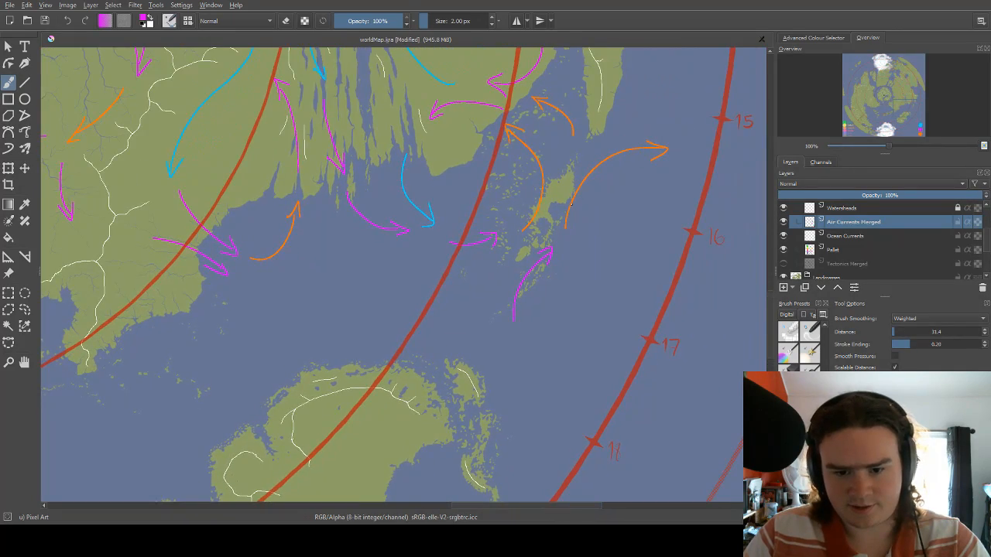
pyautogui.moveTo(572, 213)
pyautogui.mouseDown()
pyautogui.moveTo(561, 279)
pyautogui.moveTo(581, 215)
pyautogui.mouseUp()
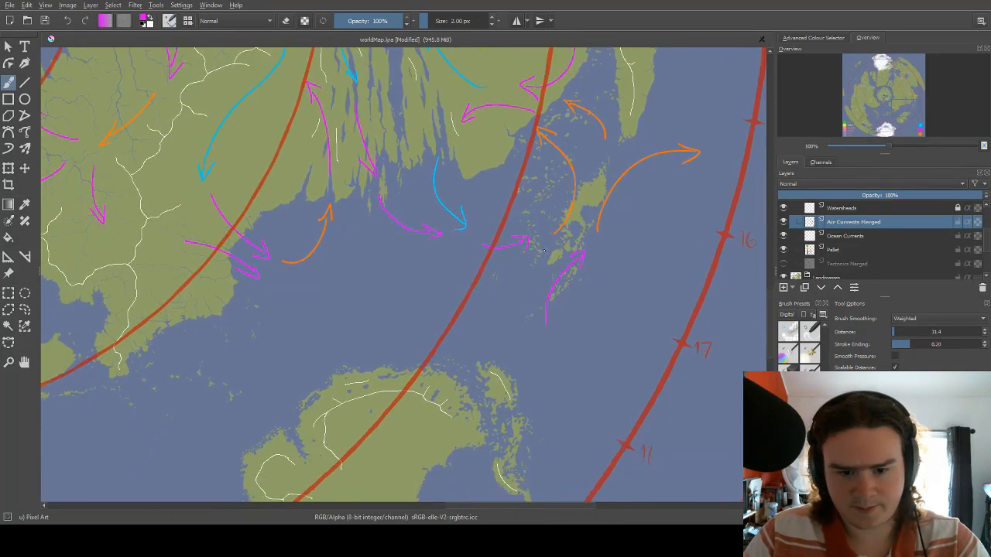
# Draw a light blue arrow running northwest up the eastern channels, beside the existing light blue arrow.
pyautogui.moveTo(467, 175); pyautogui.dragTo(523, 310)
pyautogui.moveTo(500, 216); pyautogui.dragTo(504, 254)
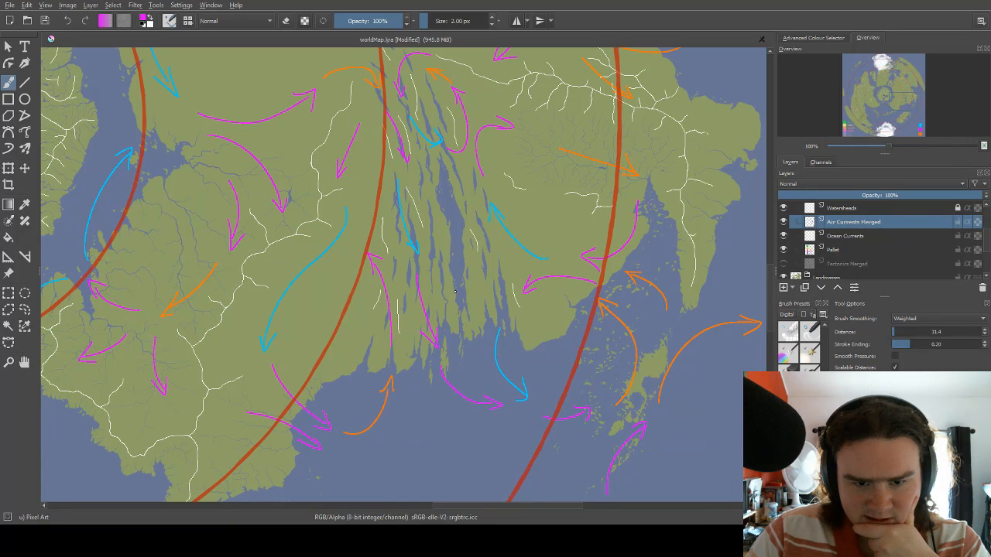
pyautogui.rightClick(476, 195)
pyautogui.click(498, 218)
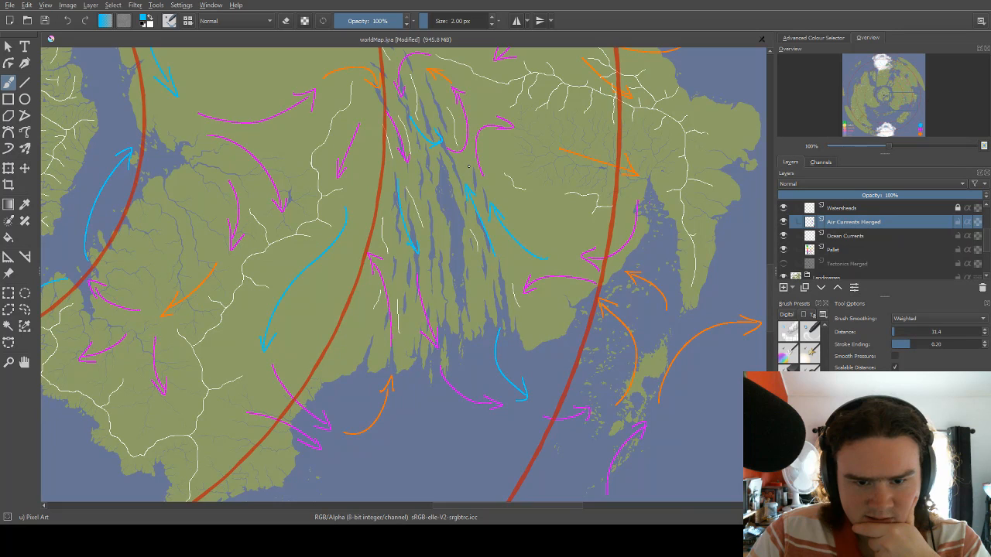
# Draw an orange arrow heading south between the central channels.
pyautogui.rightClick(457, 218)
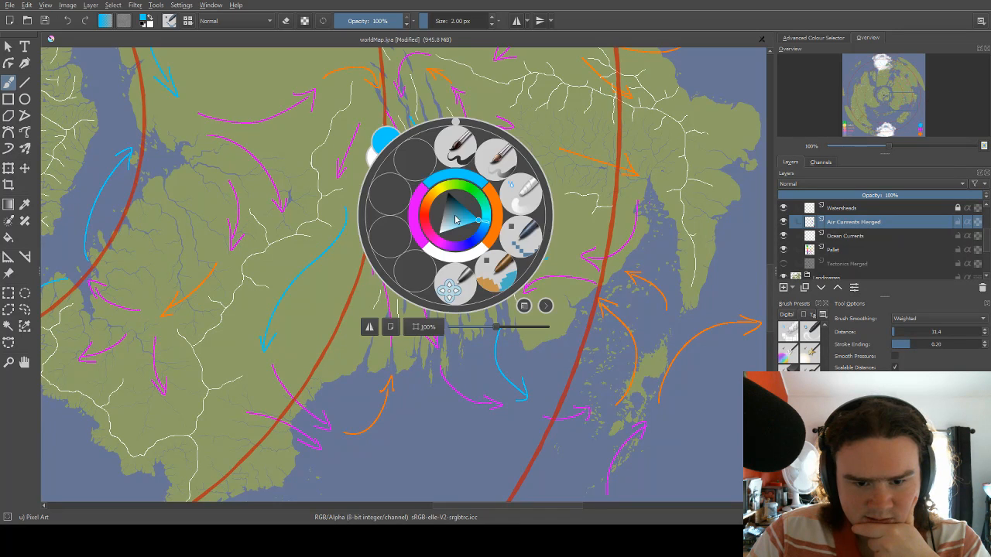
pyautogui.click(492, 218)
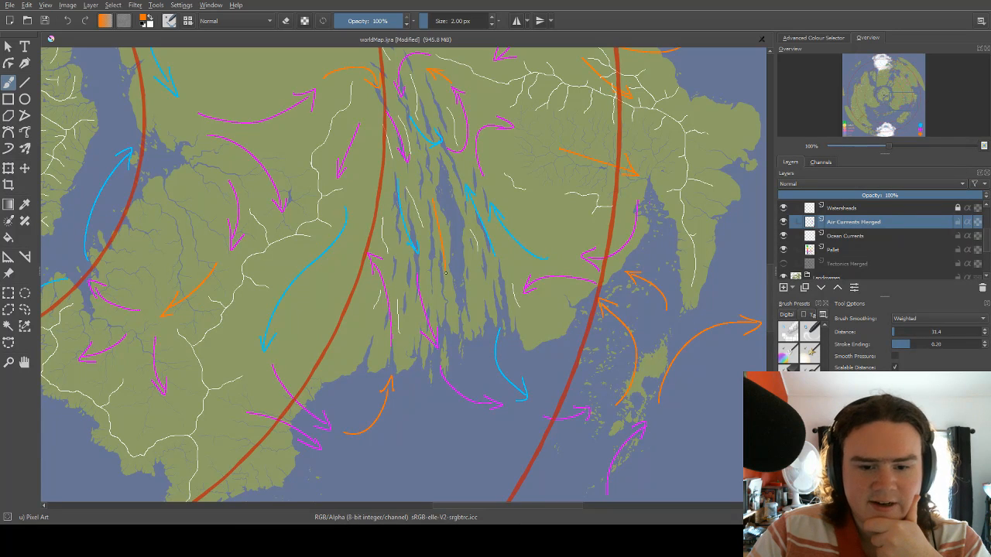
pyautogui.moveTo(433, 199)
pyautogui.mouseDown()
pyautogui.moveTo(447, 276)
pyautogui.moveTo(452, 254)
pyautogui.mouseUp()
# Draw two curved magenta arrows linking the orange and light blue channel arrows into a loop at their northern and southern ends.
pyautogui.rightClick(452, 183)
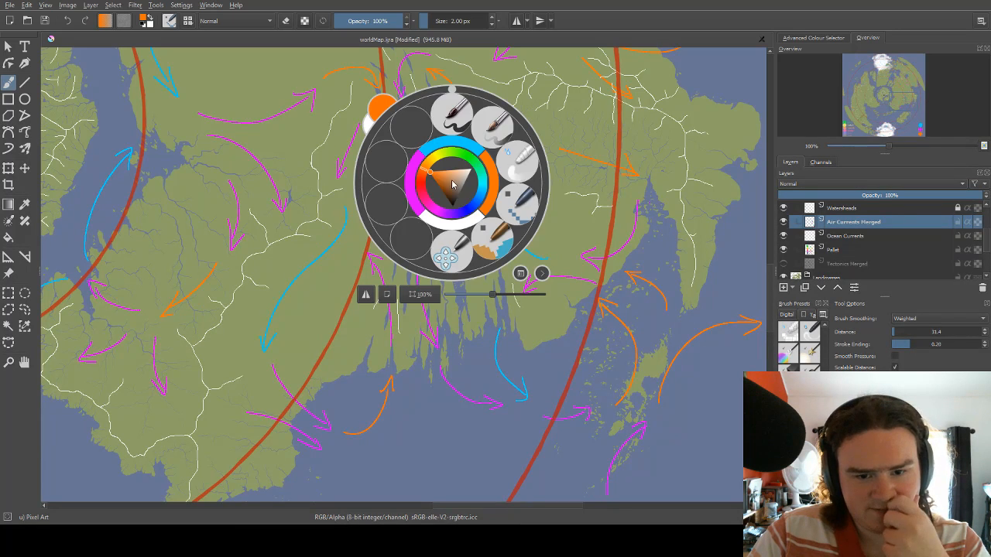
pyautogui.click(433, 151)
pyautogui.moveTo(457, 180); pyautogui.dragTo(423, 193)
pyautogui.moveTo(453, 297)
pyautogui.mouseDown()
pyautogui.moveTo(488, 248)
pyautogui.moveTo(478, 253)
pyautogui.moveTo(485, 271)
pyautogui.moveTo(453, 292)
pyautogui.moveTo(496, 275)
pyautogui.mouseUp()
pyautogui.hotkey('ctrl', 'z')
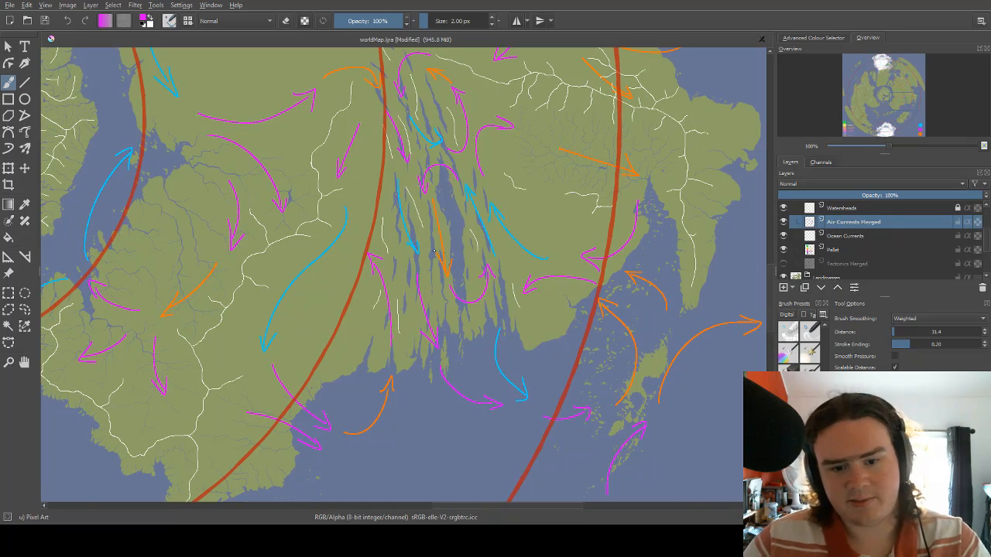
pyautogui.scroll(-1, 463, 220)
pyautogui.scroll(3, 461, 216)
pyautogui.scroll(-3, 450, 218)
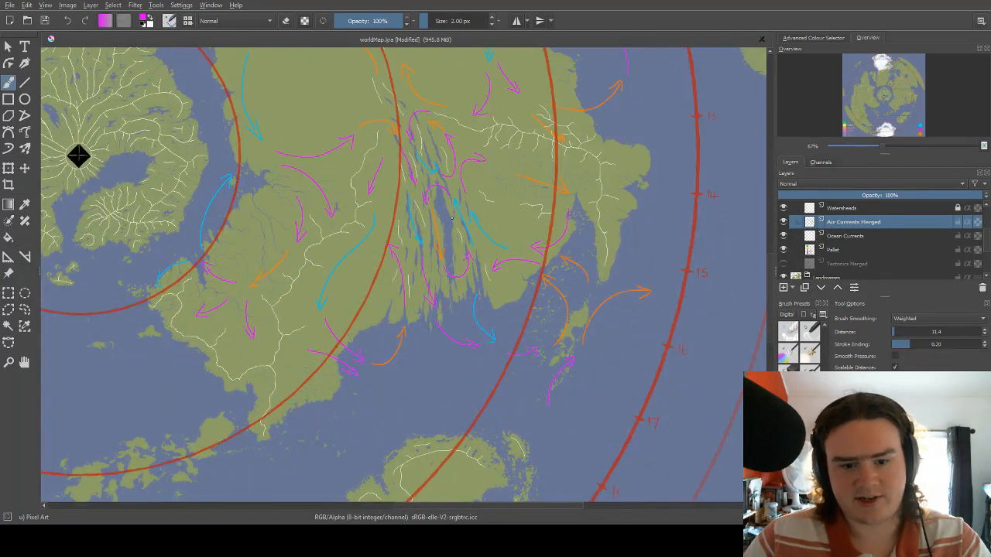
pyautogui.scroll(-2, 452, 219)
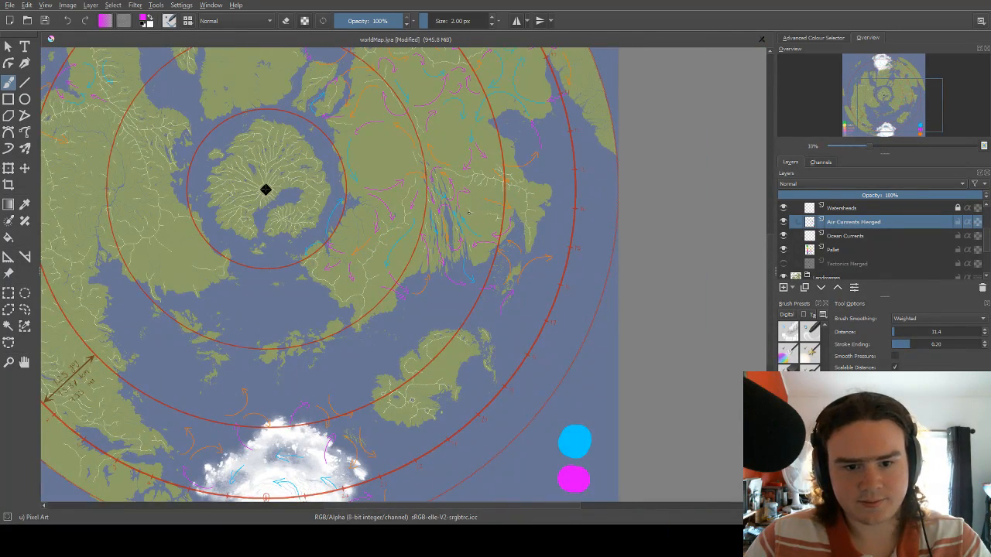
pyautogui.scroll(2, 381, 329)
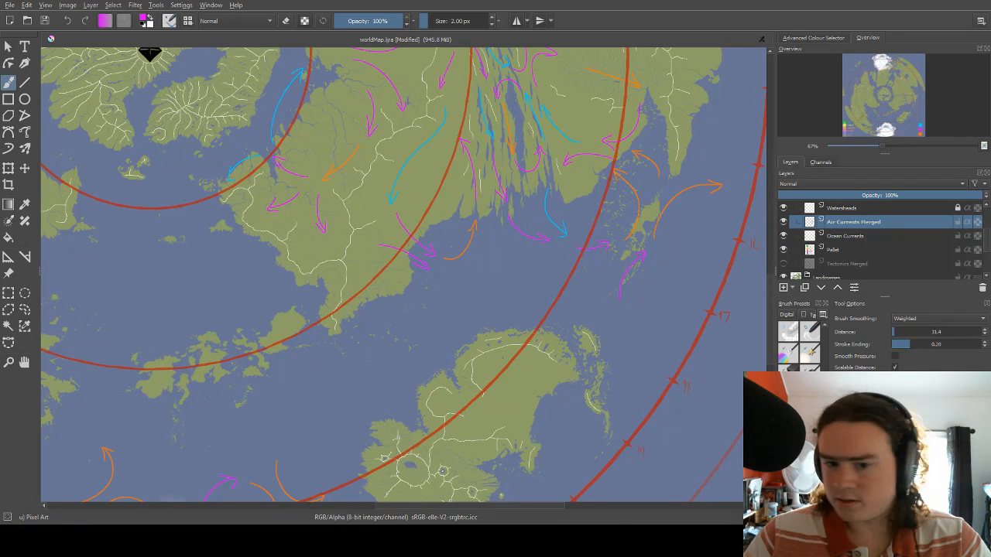
pyautogui.scroll(2, 450, 244)
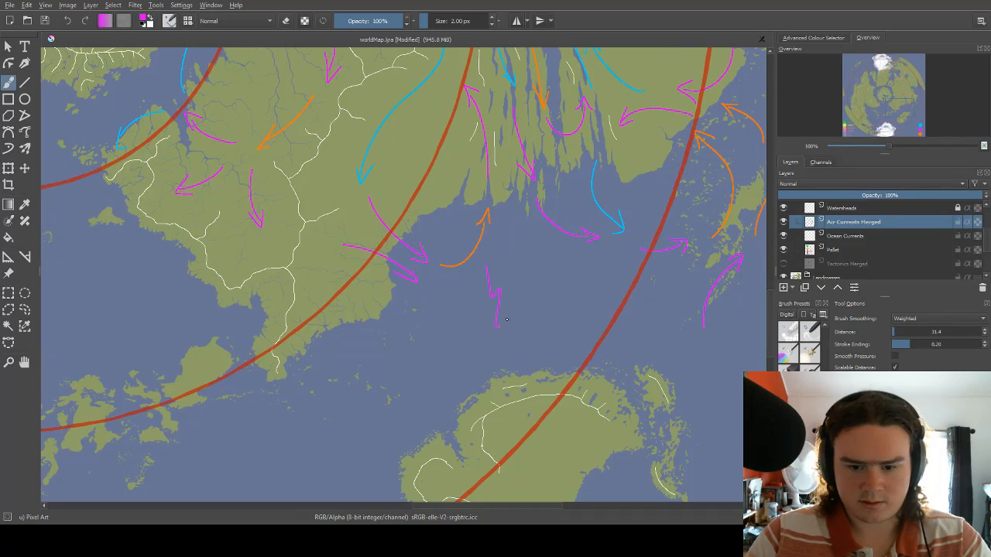
pyautogui.scroll(3, 503, 358)
pyautogui.moveTo(443, 357); pyautogui.dragTo(458, 284)
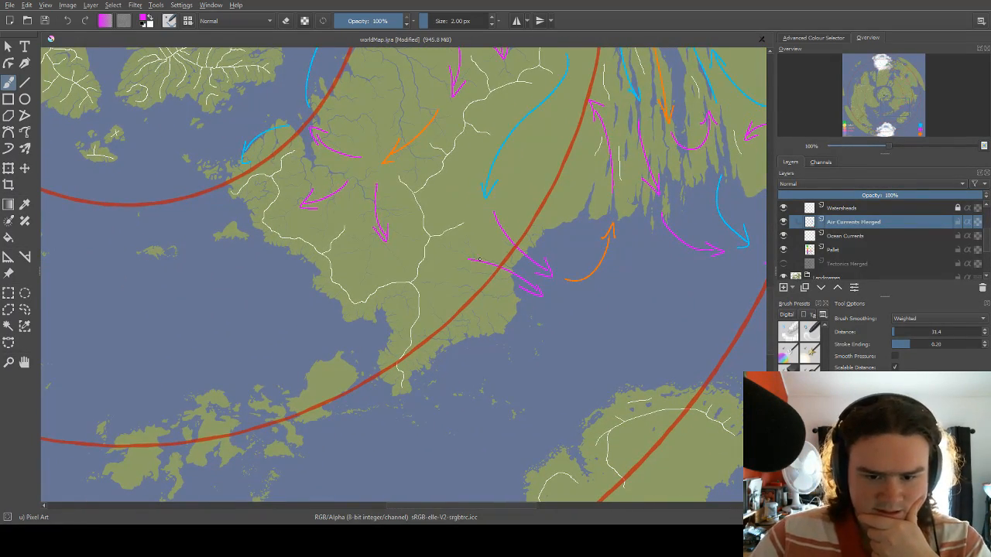
# Examine the air current arrows across the whole map, from the northeastern continent and channelled coast to the seas around the southern ice cap.
pyautogui.scroll(-8, 479, 260)
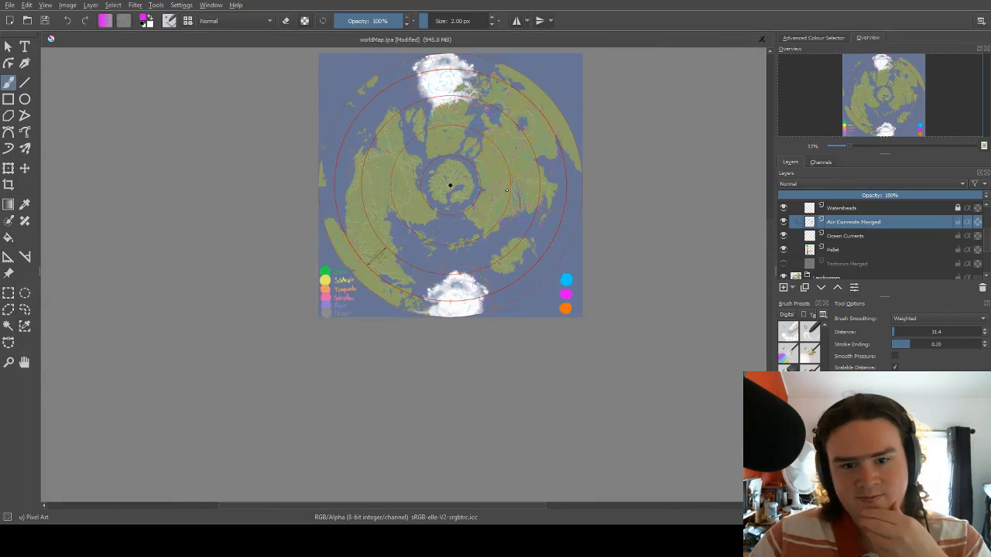
pyautogui.scroll(6, 506, 190)
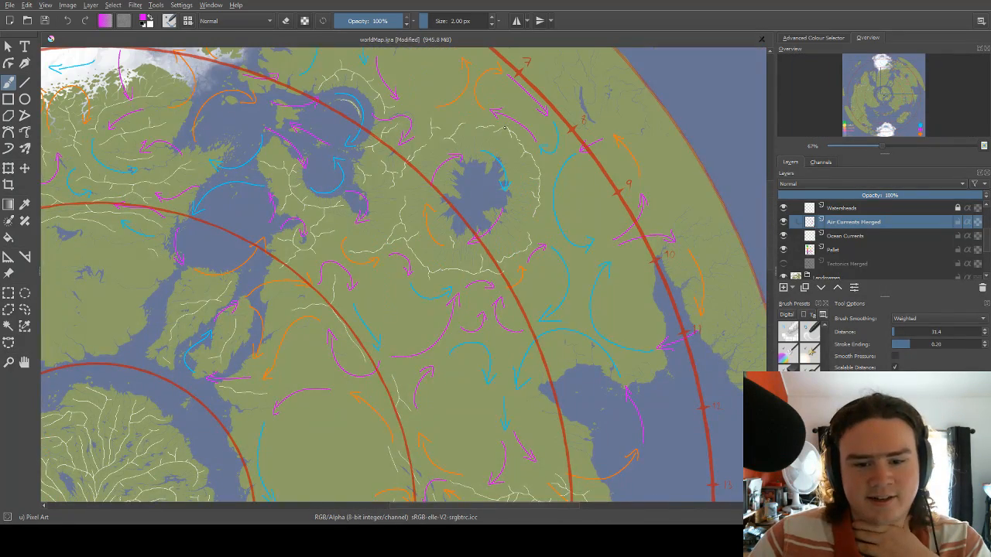
pyautogui.scroll(-2, 504, 153)
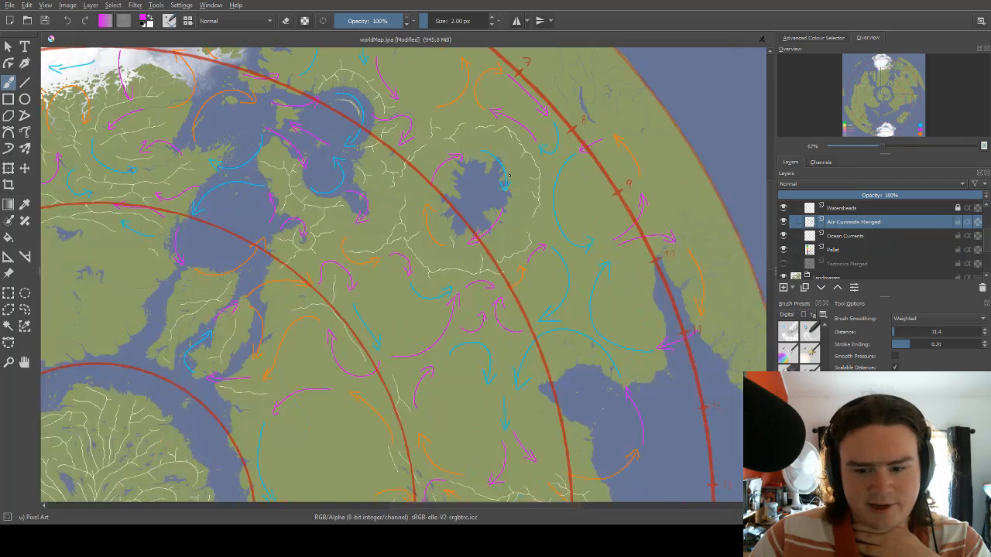
pyautogui.scroll(-1, 510, 172)
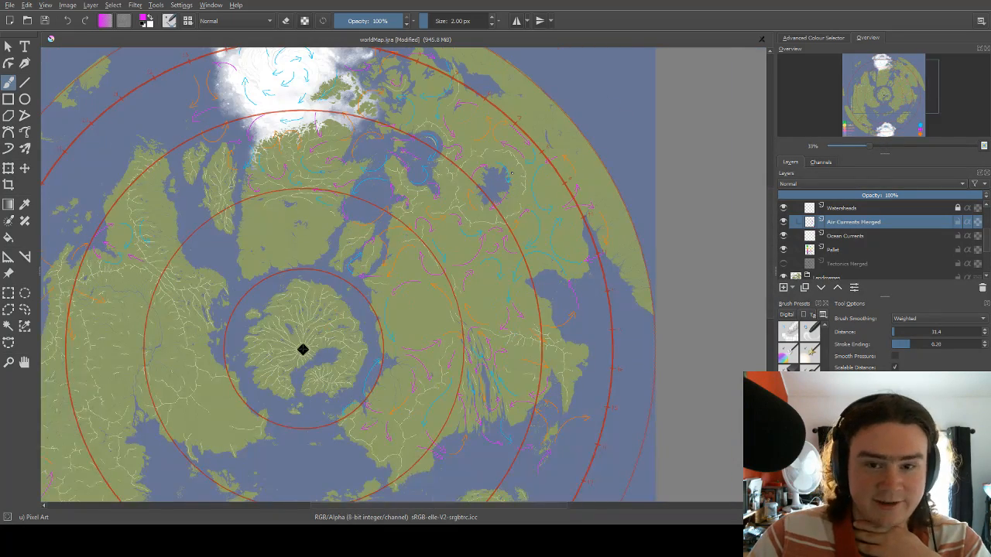
pyautogui.scroll(-1, 511, 173)
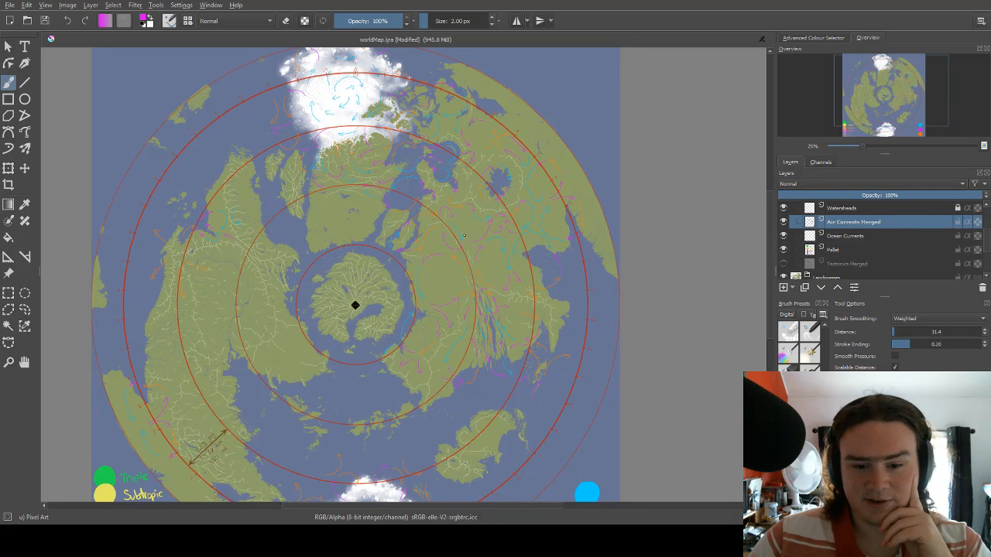
pyautogui.scroll(-3, 486, 246)
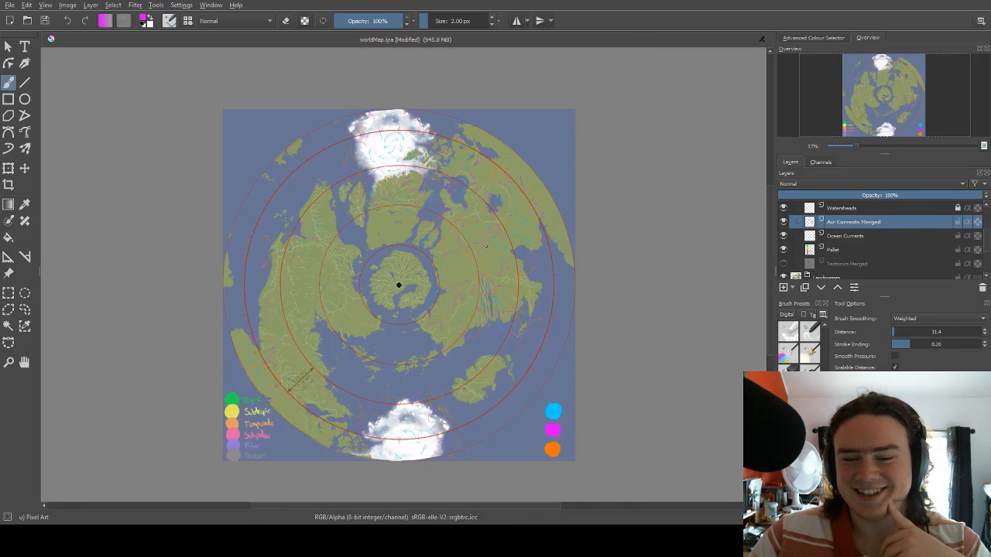
pyautogui.scroll(3, 484, 244)
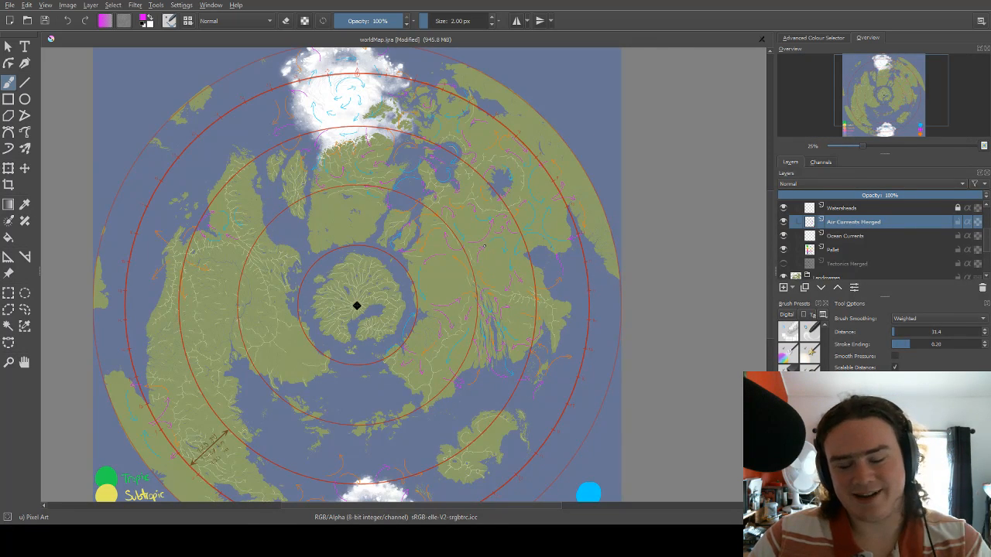
pyautogui.scroll(2, 484, 248)
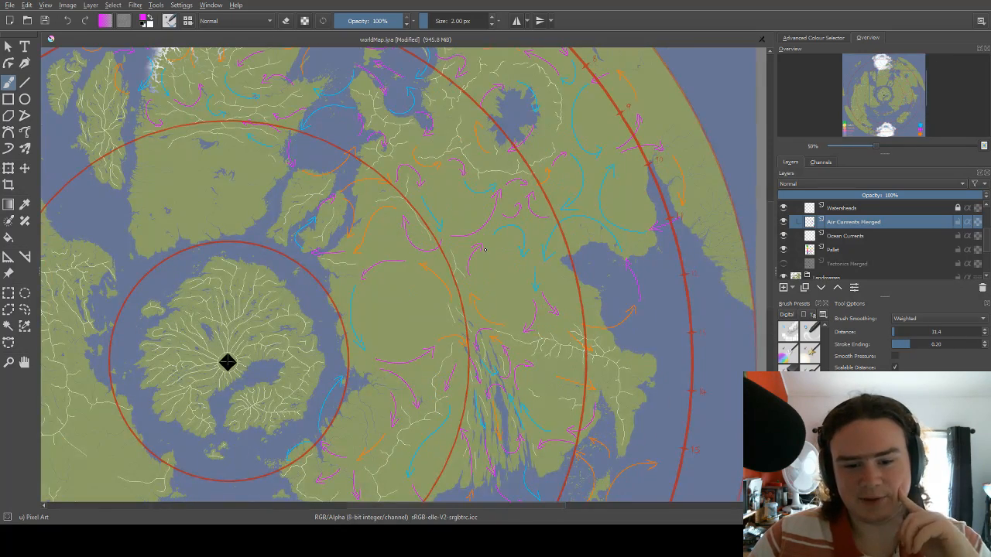
pyautogui.scroll(-2, 486, 252)
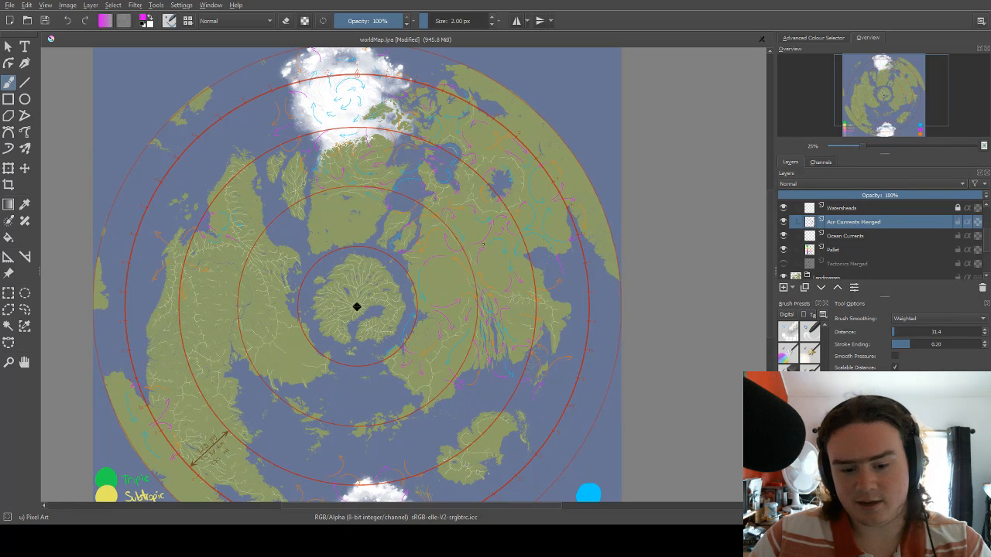
pyautogui.scroll(-1, 482, 245)
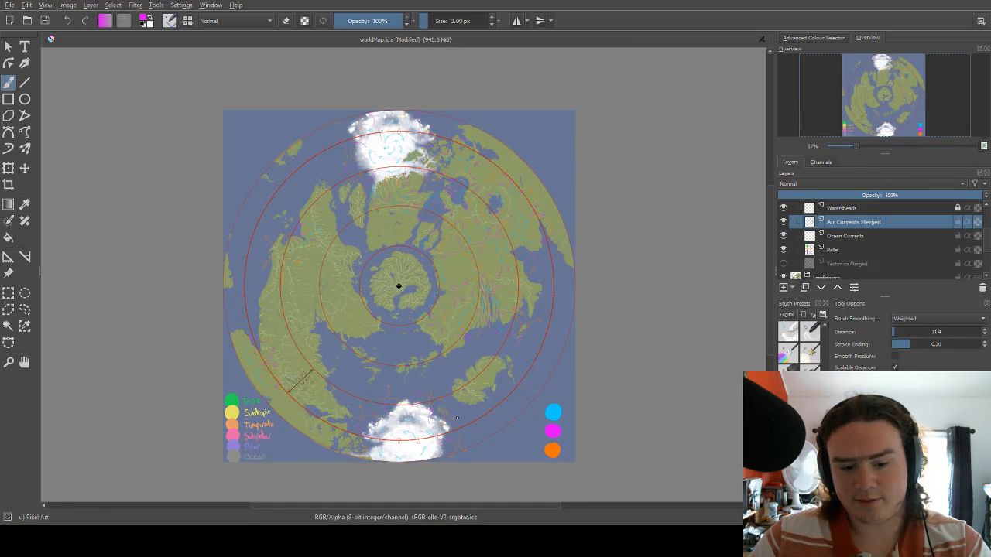
pyautogui.scroll(4, 442, 408)
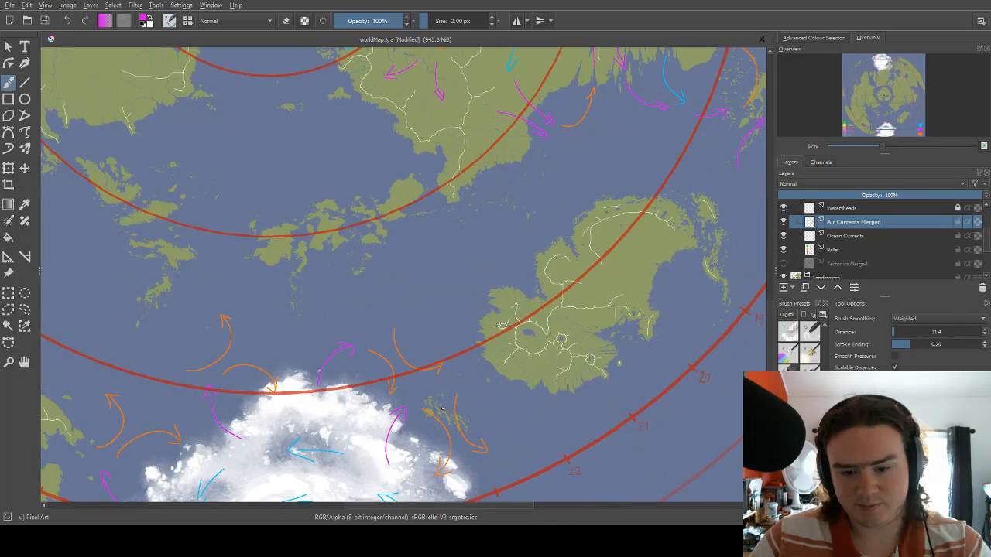
pyautogui.scroll(-1, 442, 408)
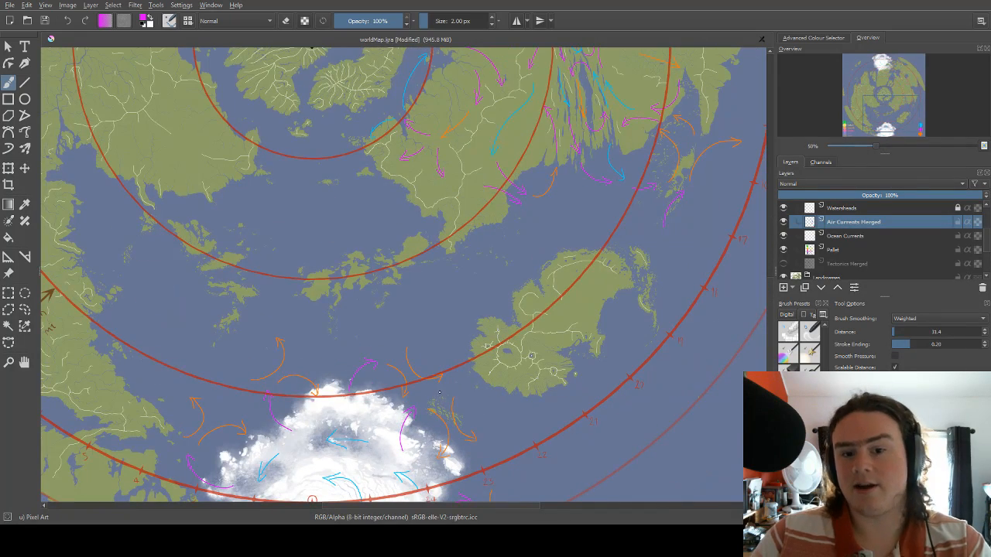
pyautogui.scroll(-1, 435, 392)
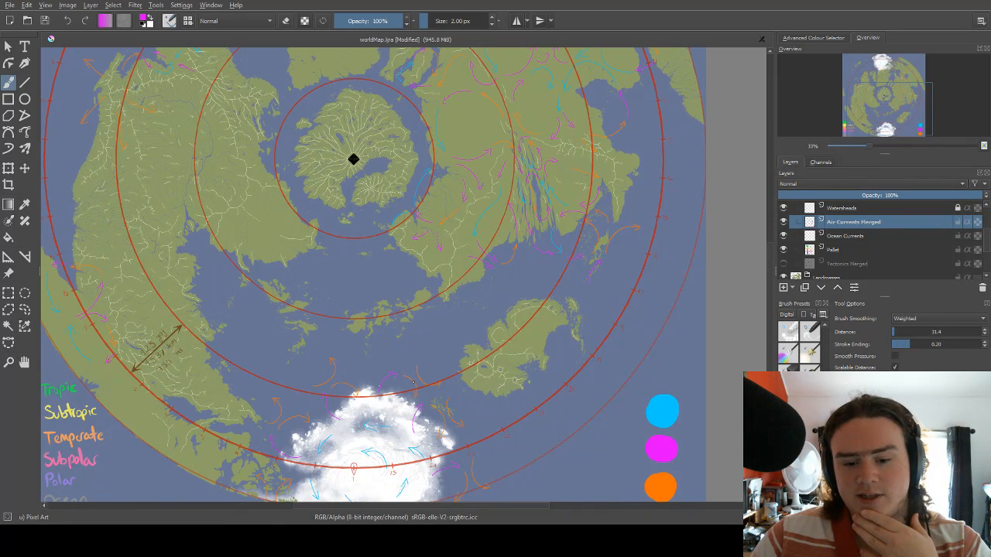
pyautogui.scroll(-1, 413, 381)
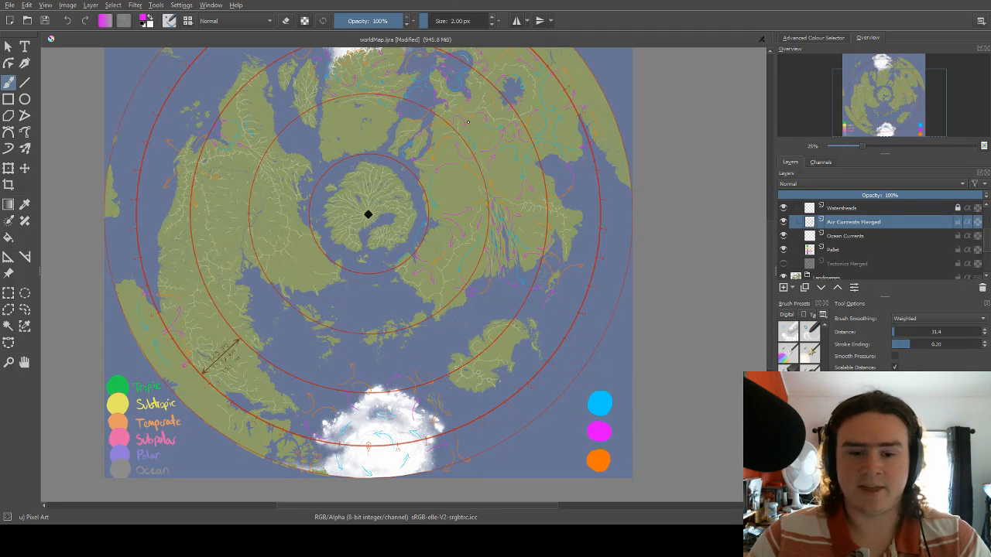
# Switch to the Rectangular Selection tool and save the world map file.
pyautogui.click(6, 293)
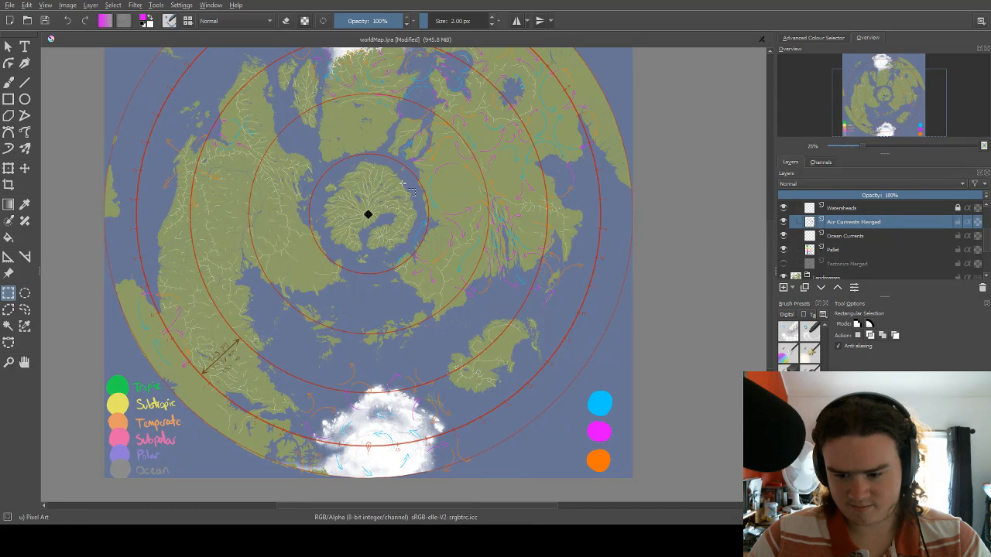
pyautogui.hotkey('ctrl', 's')
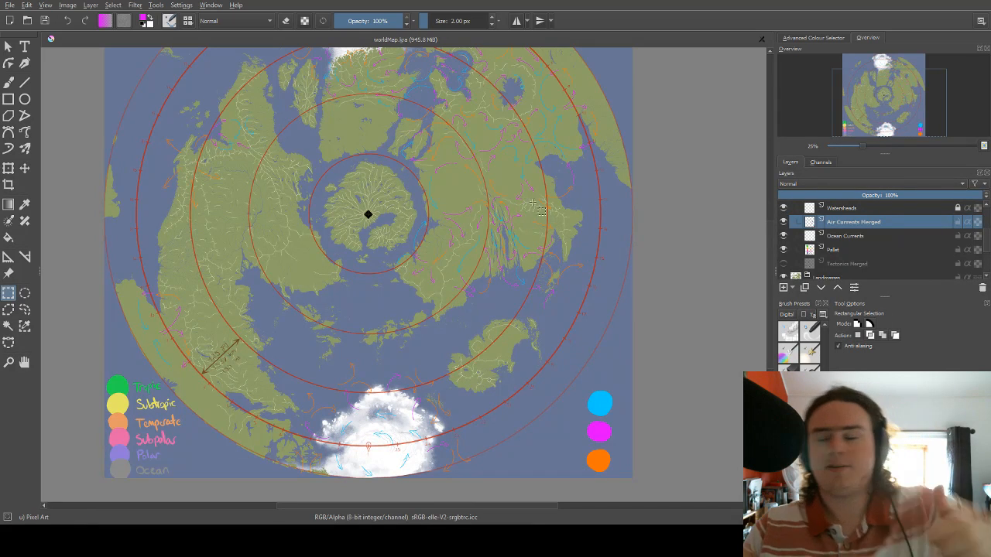